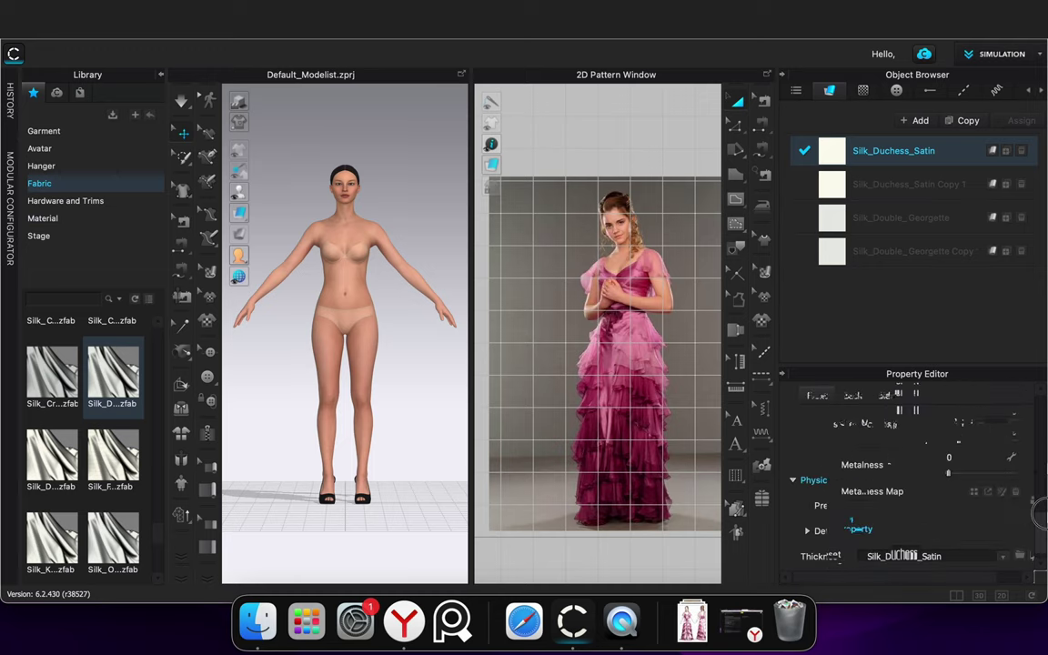
Colour the Silk_Duchess_Satin fabric with the crimson 9D2E48 sampled from the bodice in the reference photo and save it to the palette
click(1023, 475)
drag(559, 84, 557, 358)
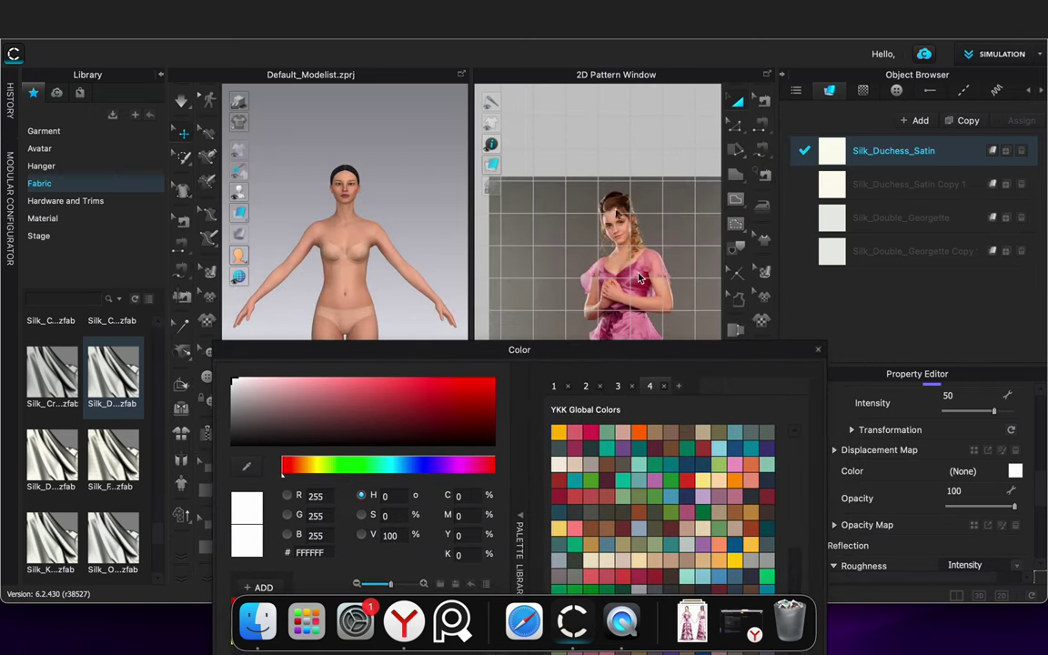
click(247, 473)
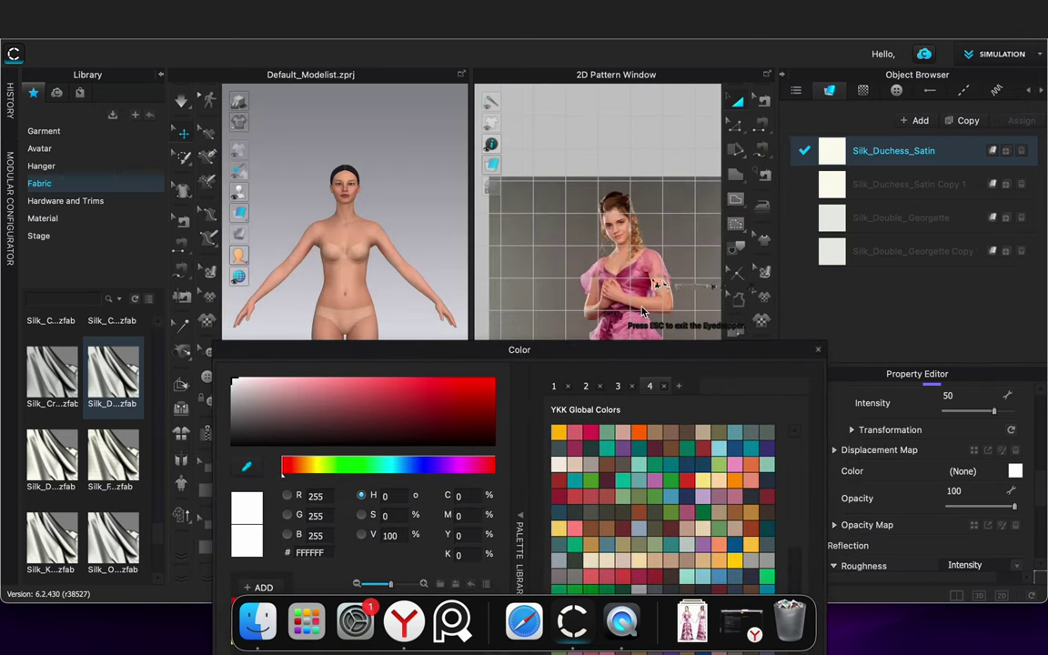
click(640, 280)
drag(444, 354, 435, 114)
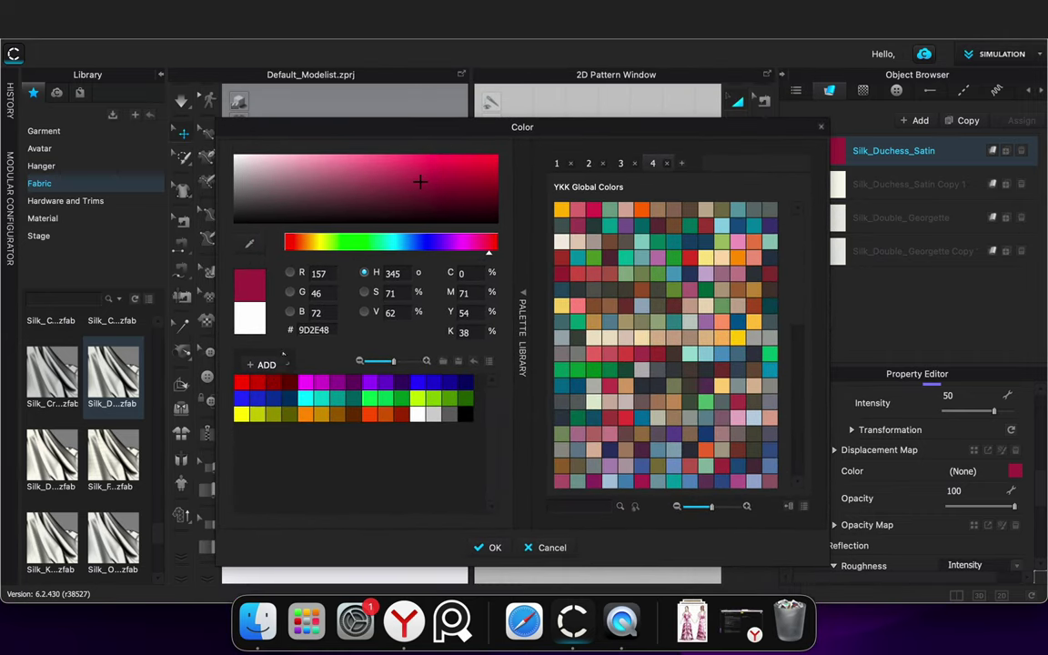
click(267, 369)
click(494, 550)
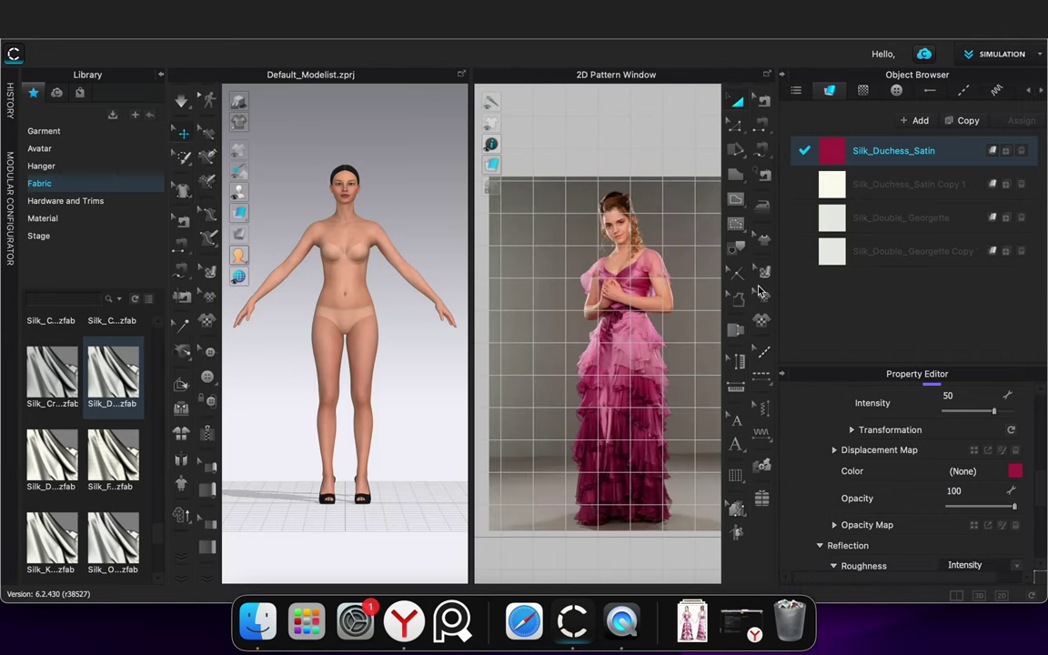
Colour the Silk_Duchess_Satin Copy 1 fabric with the dark burgundy 661D32 sampled from the reference dress's waist and save it to the palette
click(895, 186)
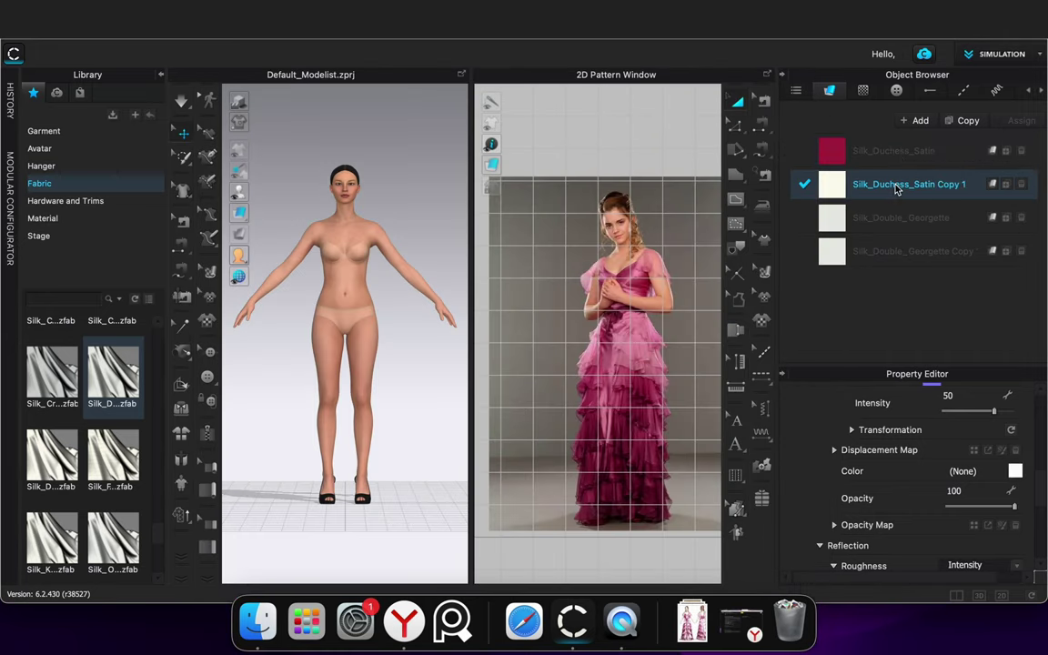
click(1015, 476)
drag(494, 81, 531, 436)
click(293, 548)
click(624, 310)
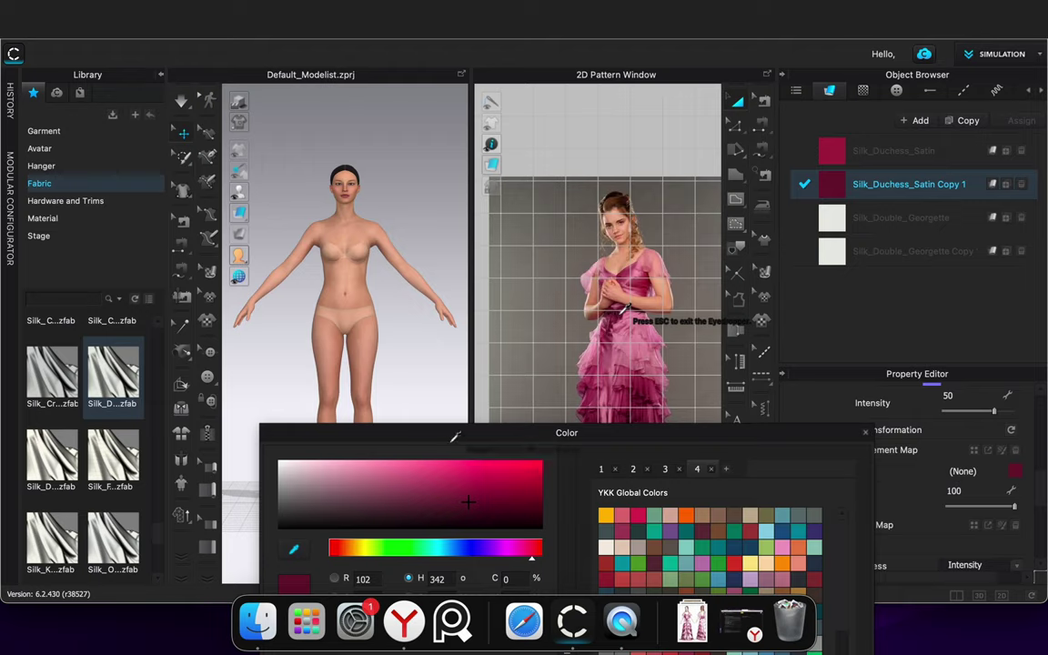
click(291, 548)
drag(364, 435, 268, 163)
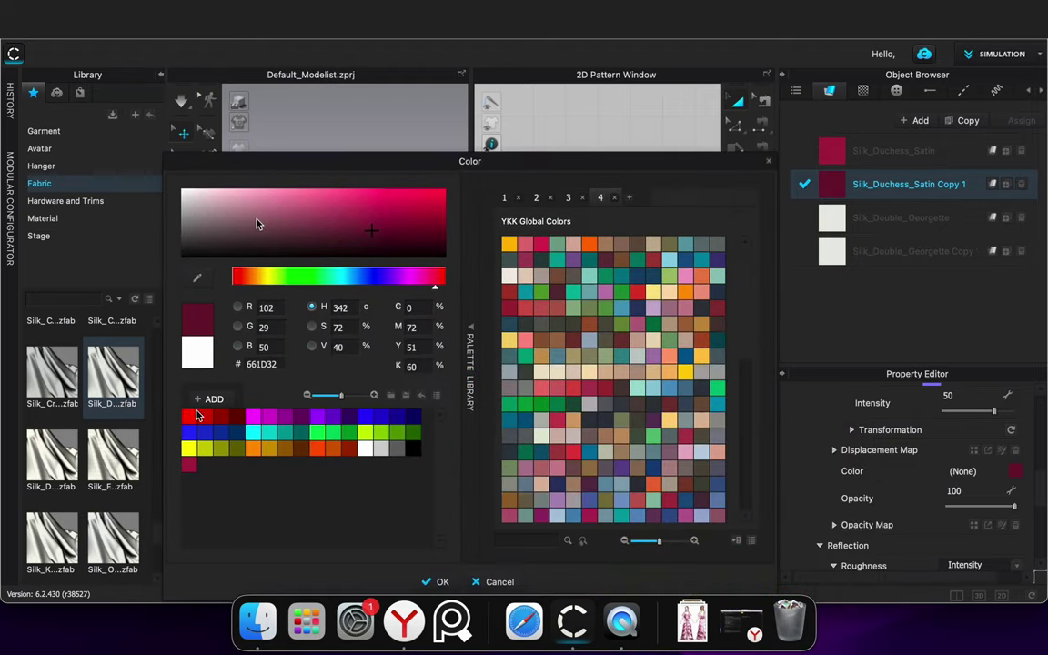
click(440, 581)
Colour the Silk_Double_Georgette fabric with the light pink CE8C9E sampled from the reference dress's upper skirt and save it to the palette
click(903, 218)
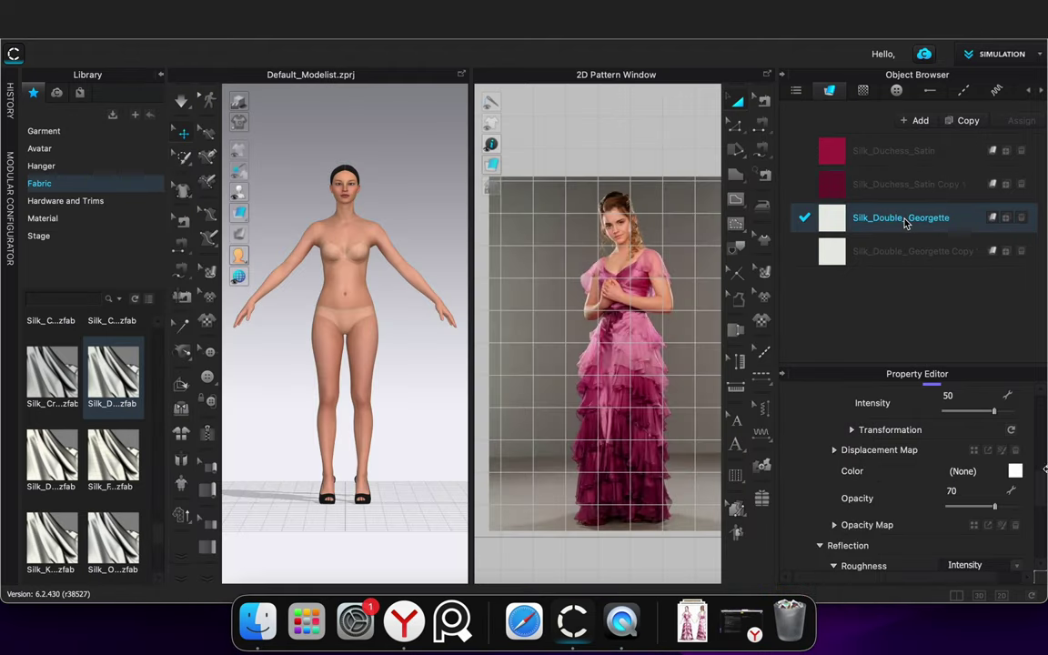
click(1017, 472)
drag(442, 94, 481, 374)
click(286, 474)
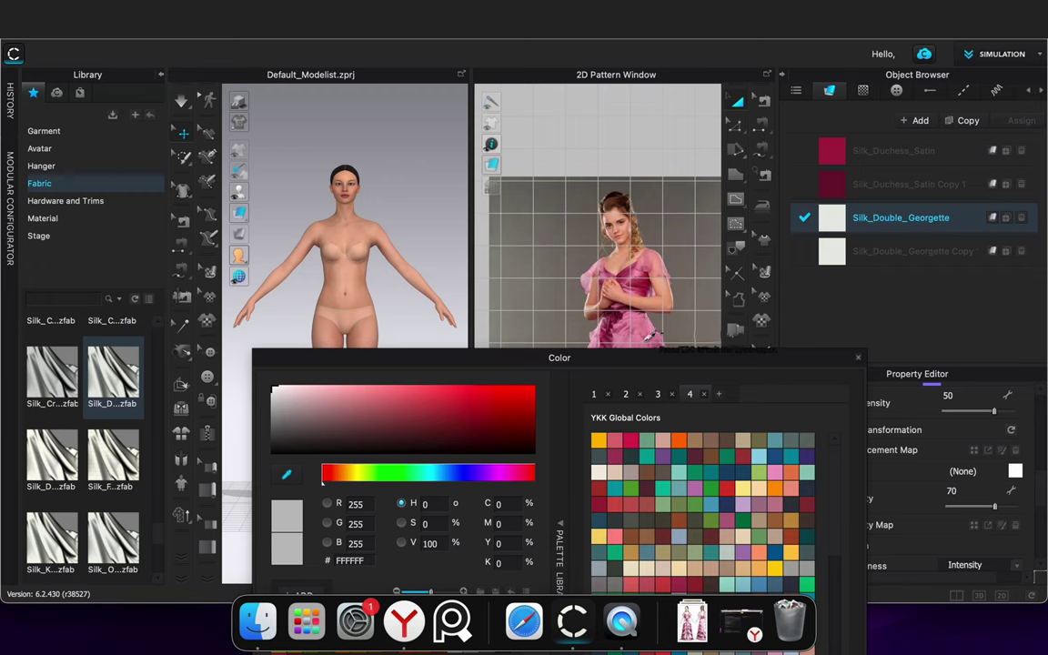
click(647, 325)
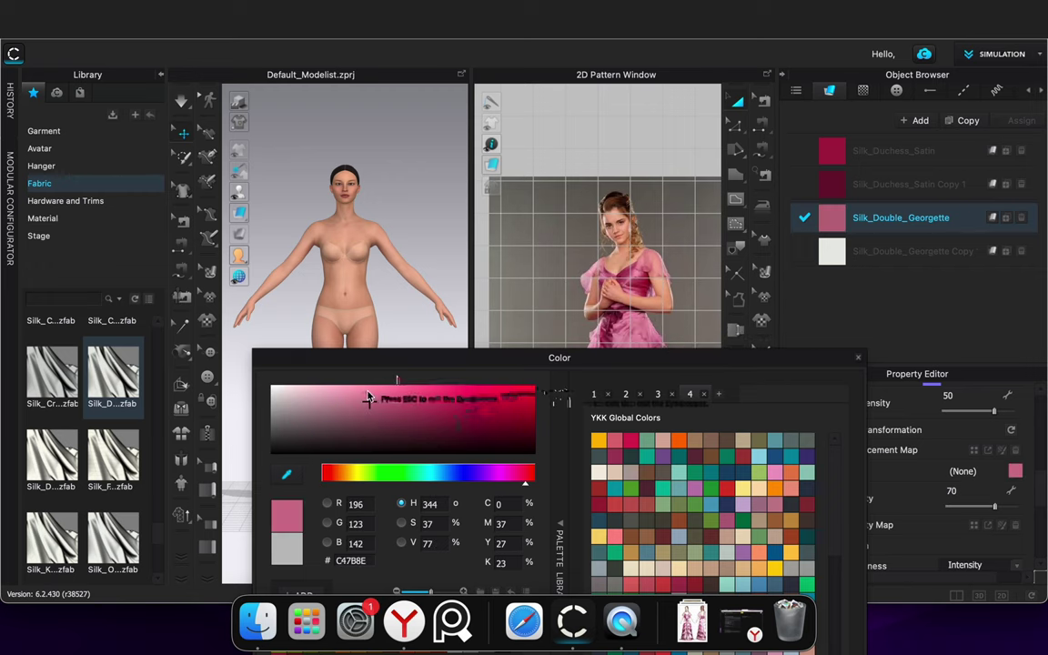
key(Escape)
drag(388, 358, 443, 409)
click(334, 532)
click(624, 345)
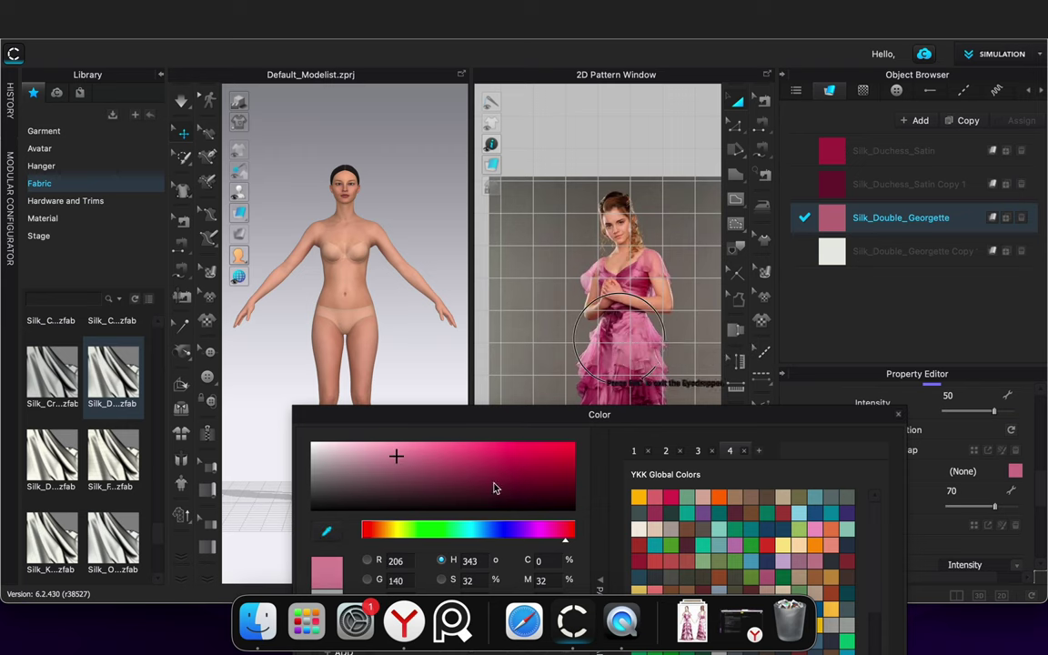
key(Escape)
drag(403, 411, 365, 103)
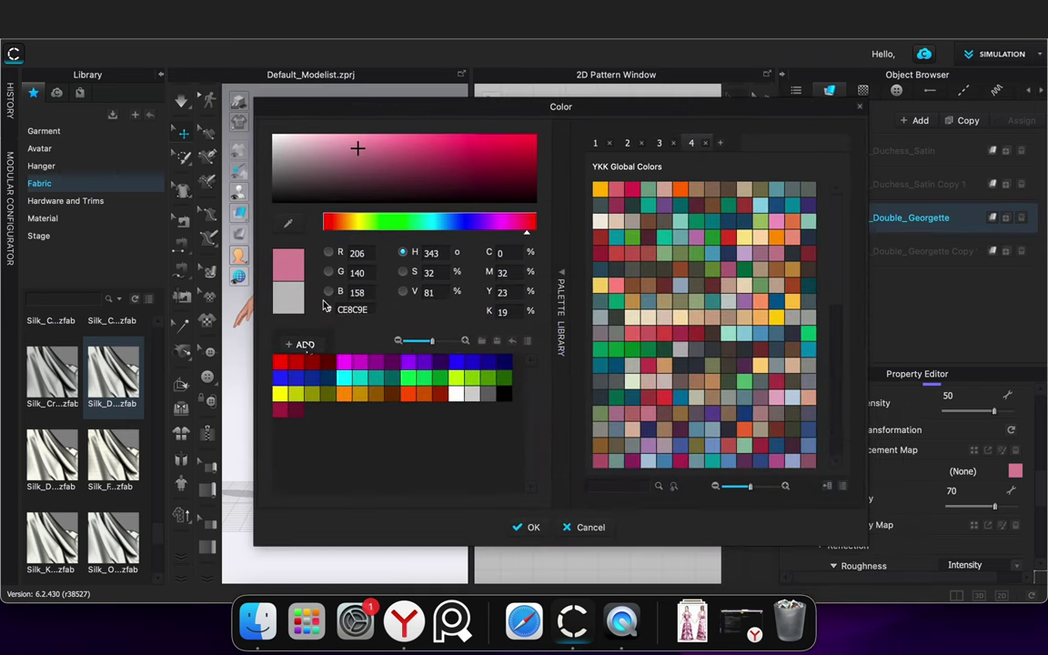
click(534, 528)
Colour the copy of the Silk_Double_Georgette fabric dark burgundy, sampling the lower skirt ruffles in the reference photo
click(868, 251)
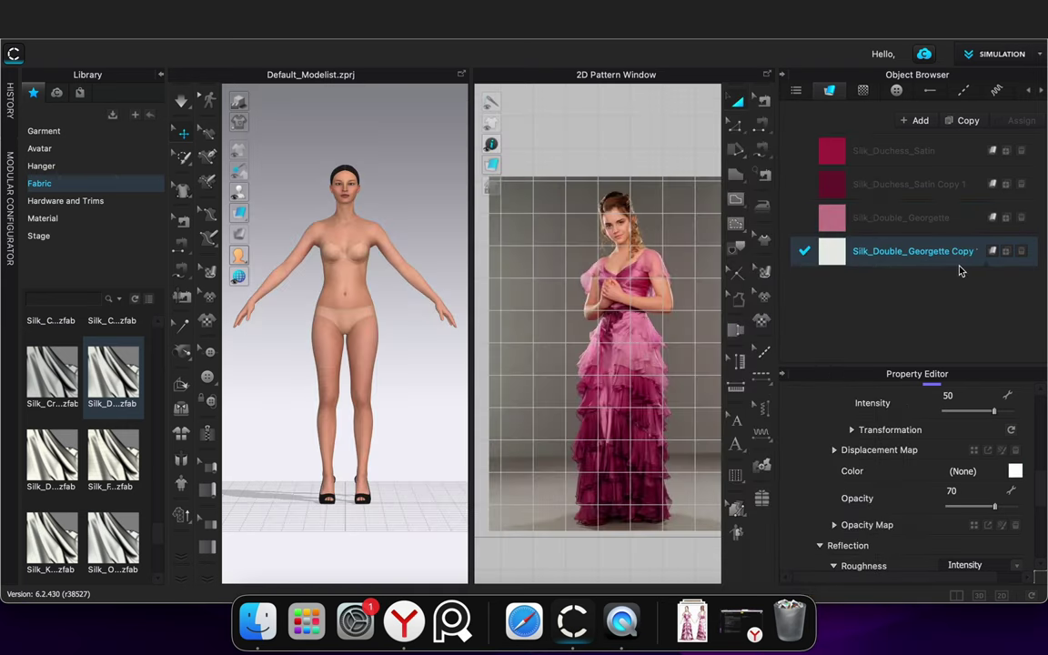
click(1015, 472)
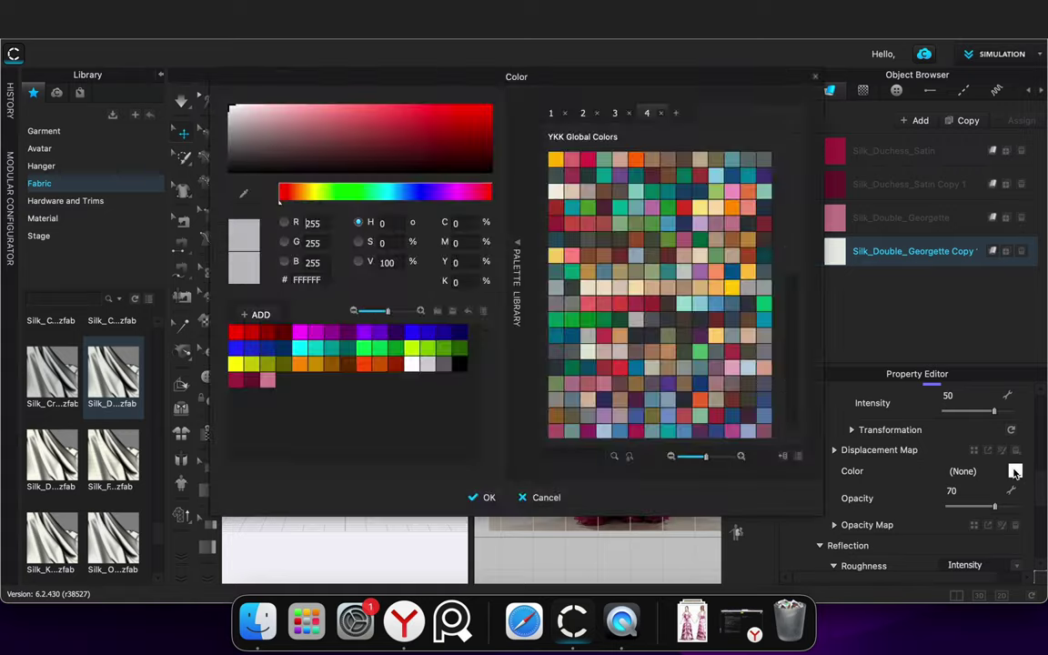
drag(396, 84, 844, 152)
click(692, 261)
click(629, 444)
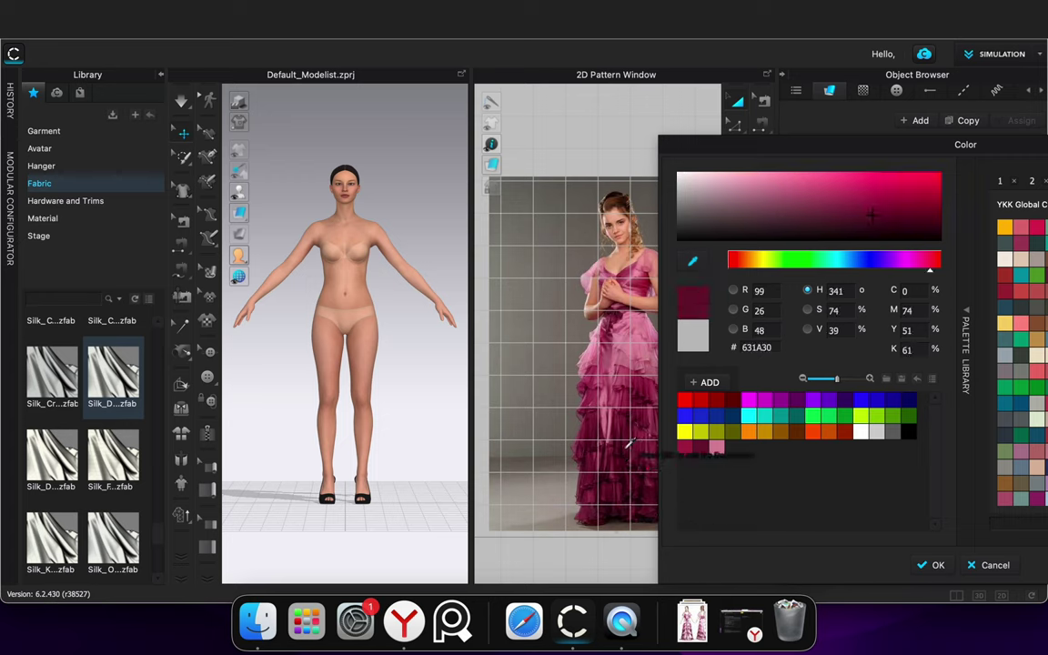
click(694, 264)
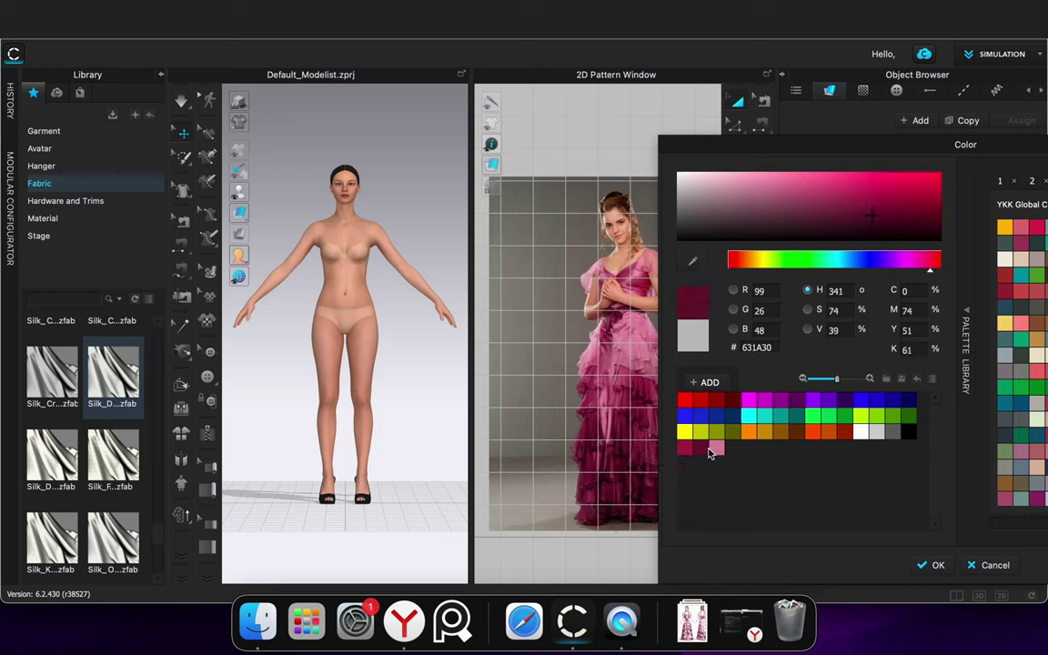
click(697, 257)
click(628, 443)
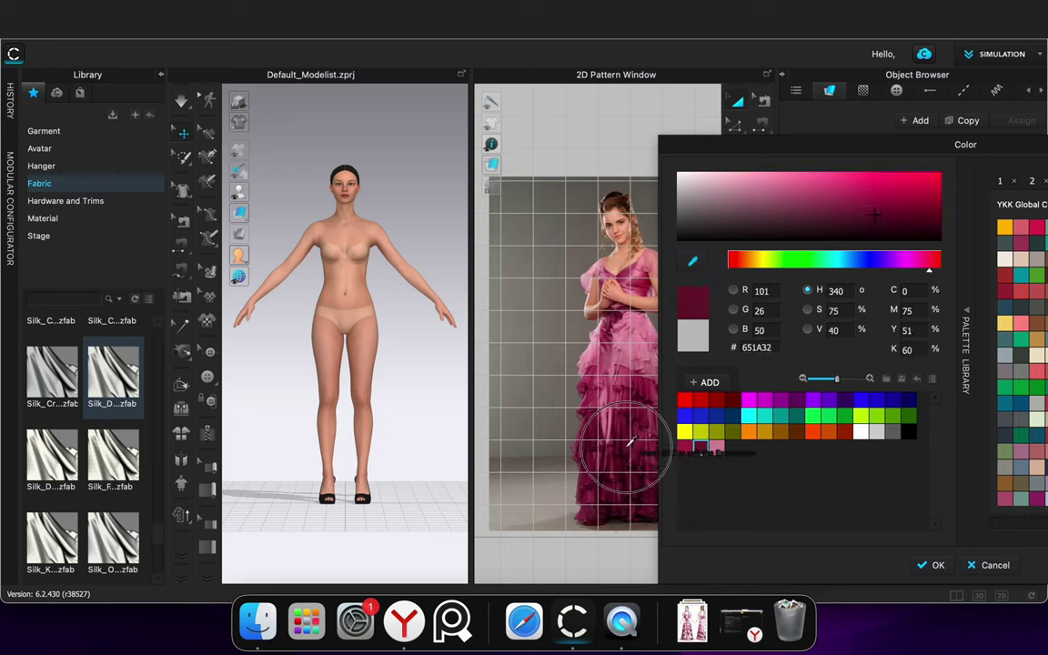
click(943, 565)
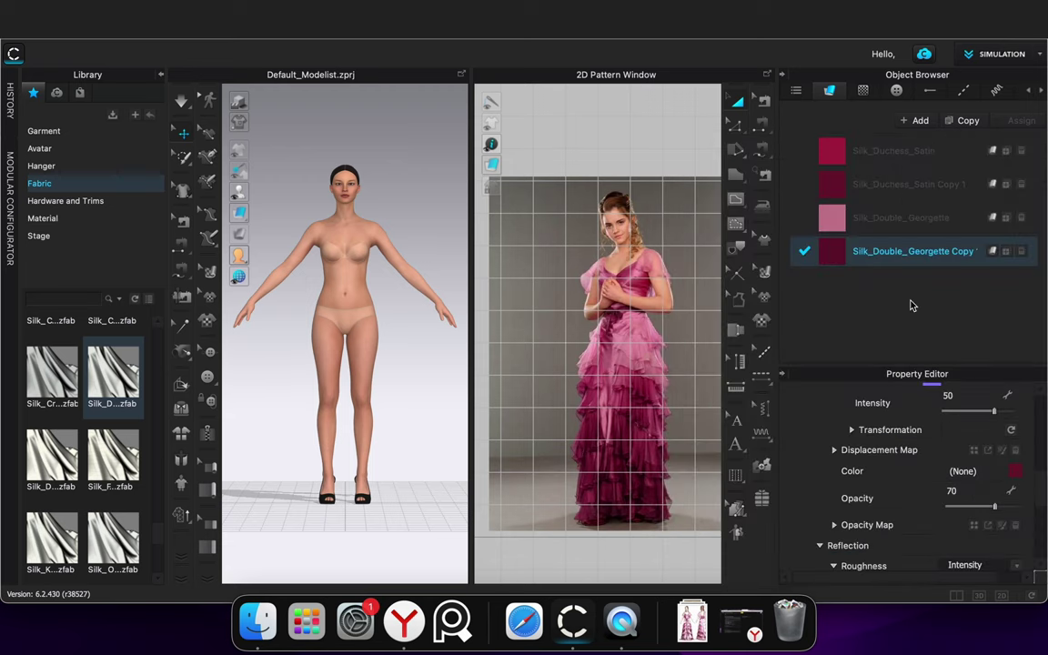
Duplicate the Silk_Duchess_Satin Copy 1 fabric, place the duplicate directly below it and recolour it with the saved light pink swatch
click(912, 190)
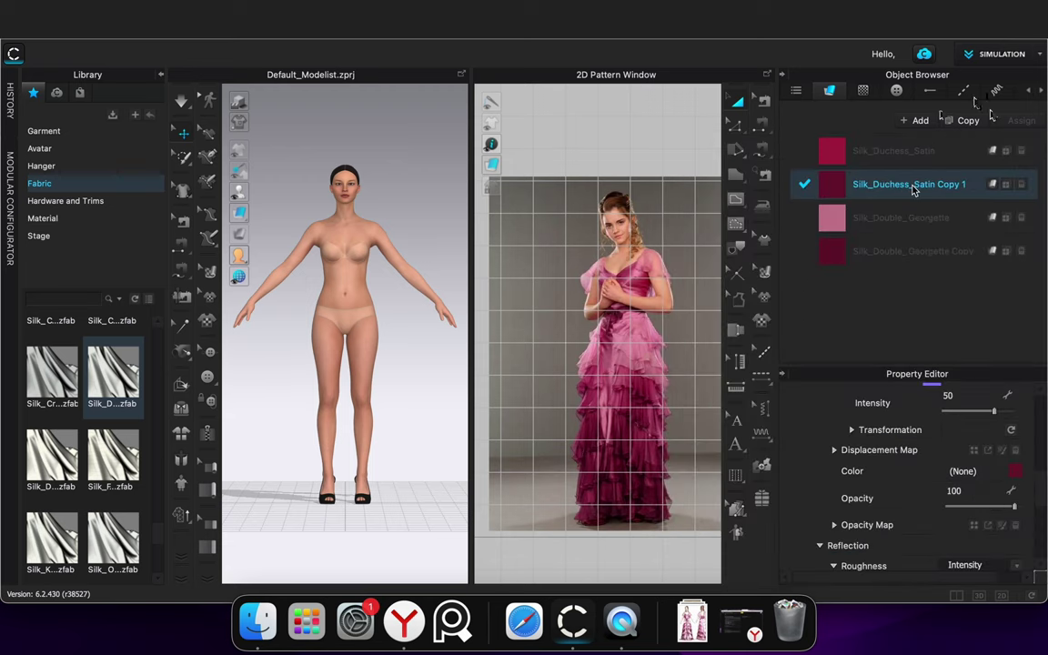
click(962, 122)
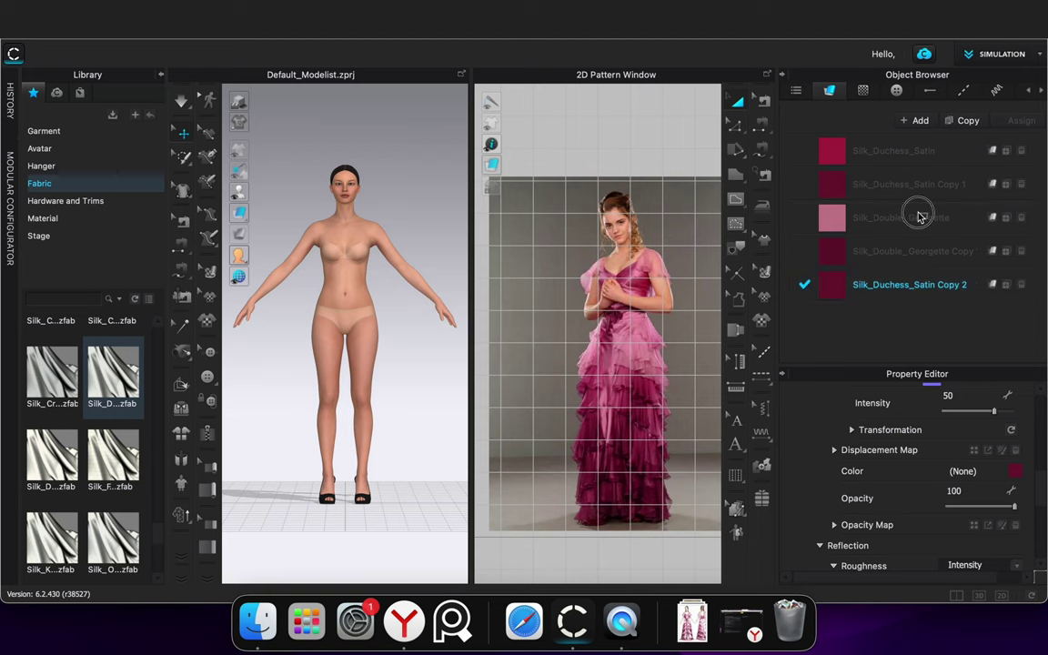
drag(919, 214, 919, 213)
click(1015, 472)
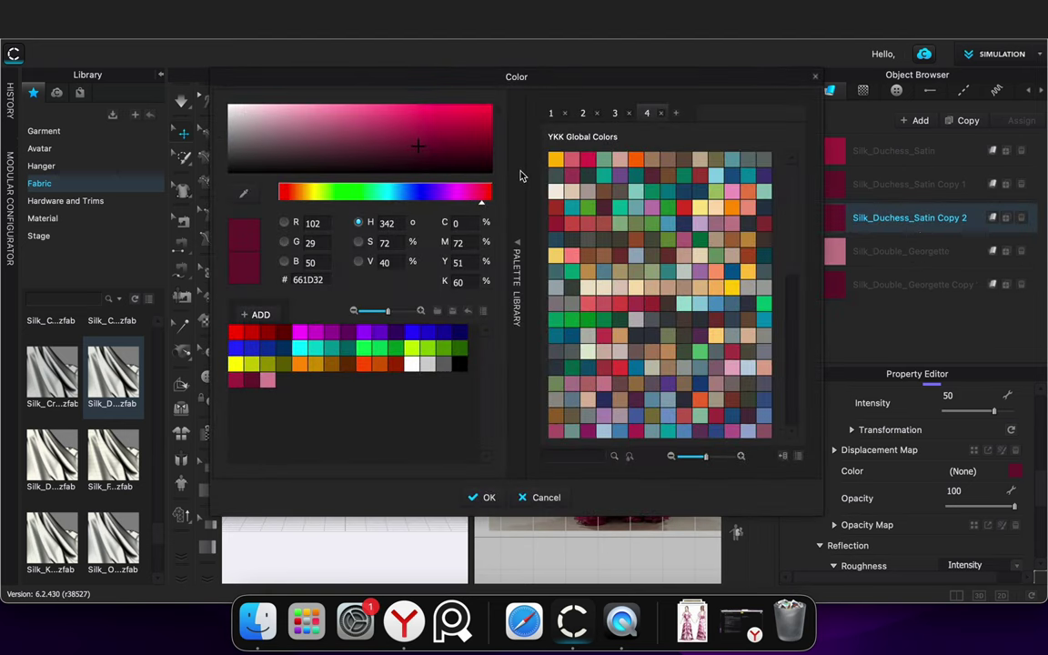
click(484, 498)
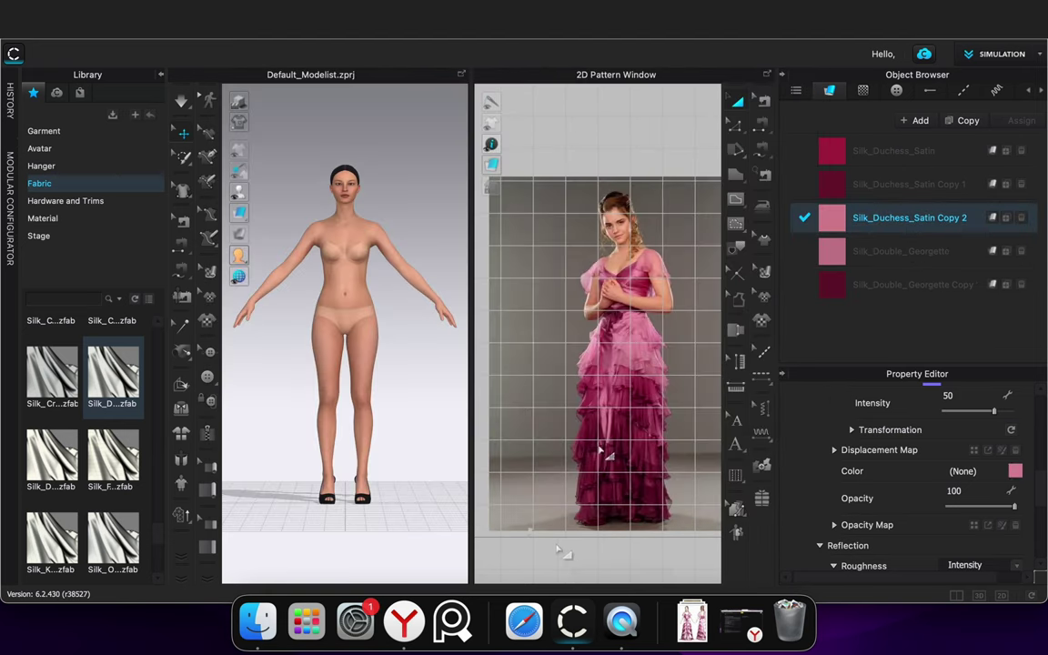
Collapse the library to widen the 3D and 2D workspaces, and clear the current selection
scroll(644, 418, down, 5)
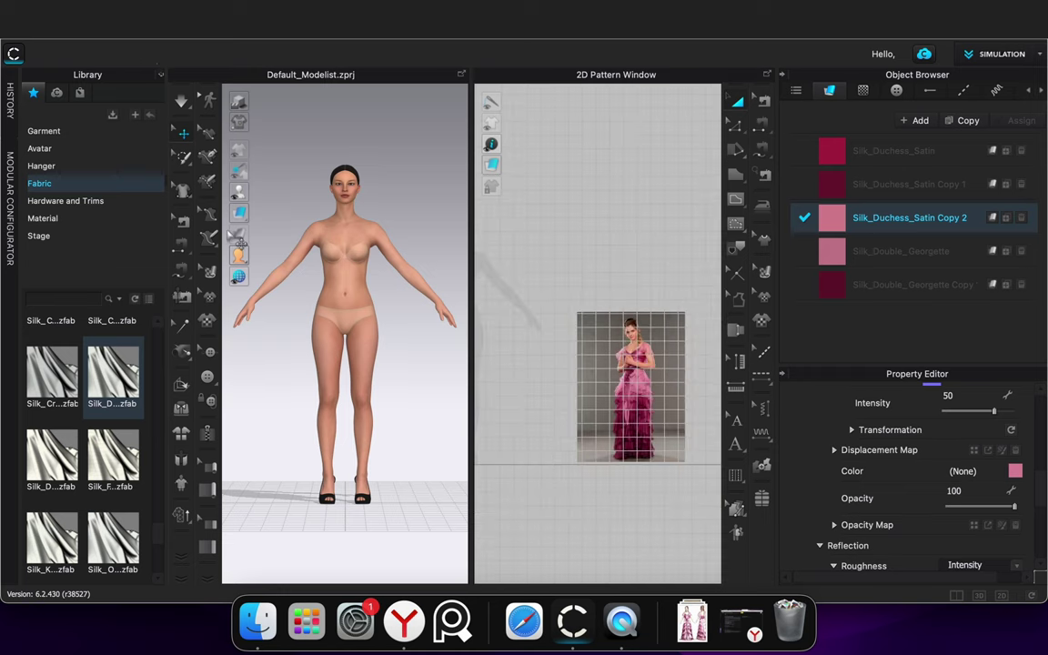
click(164, 76)
middle_drag(489, 394, 619, 400)
click(592, 418)
scroll(592, 418, down, 3)
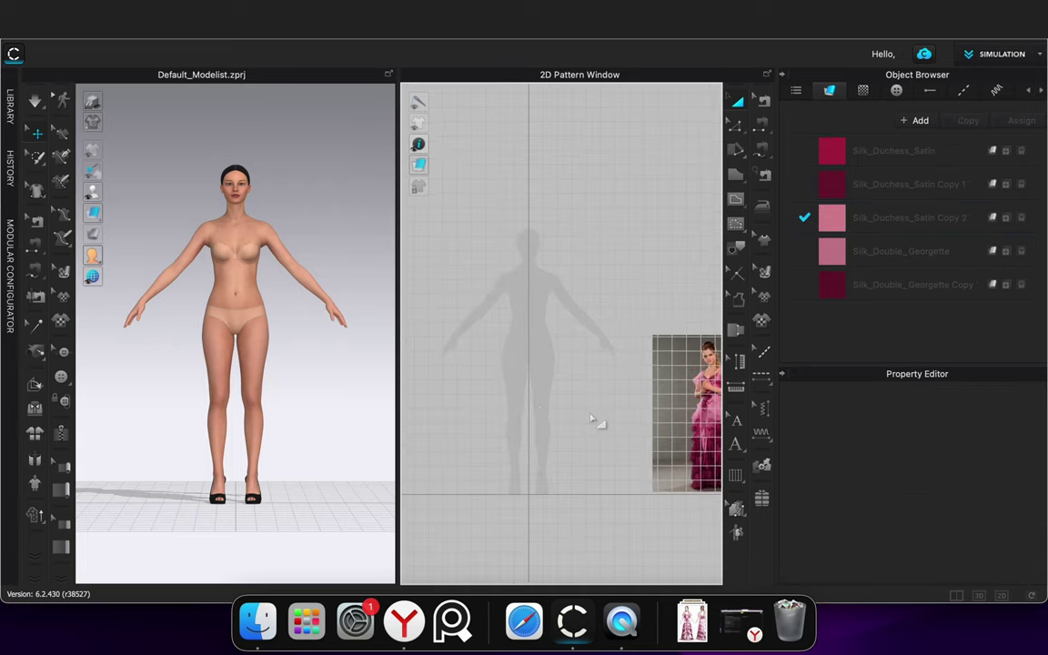
scroll(591, 419, down, 2)
Recolour the Silk_Duchess_Satin fabric with the saved dark burgundy swatch 661D32
click(884, 150)
scroll(669, 426, up, 3)
middle_drag(641, 435, 437, 470)
scroll(560, 434, down, 3)
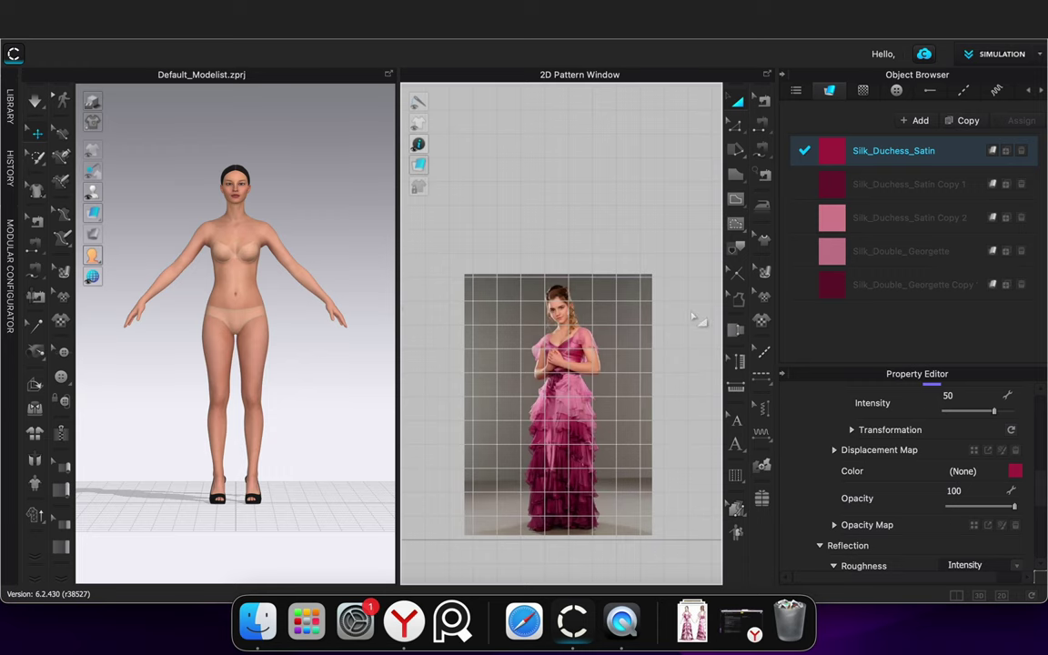
click(1019, 476)
click(252, 381)
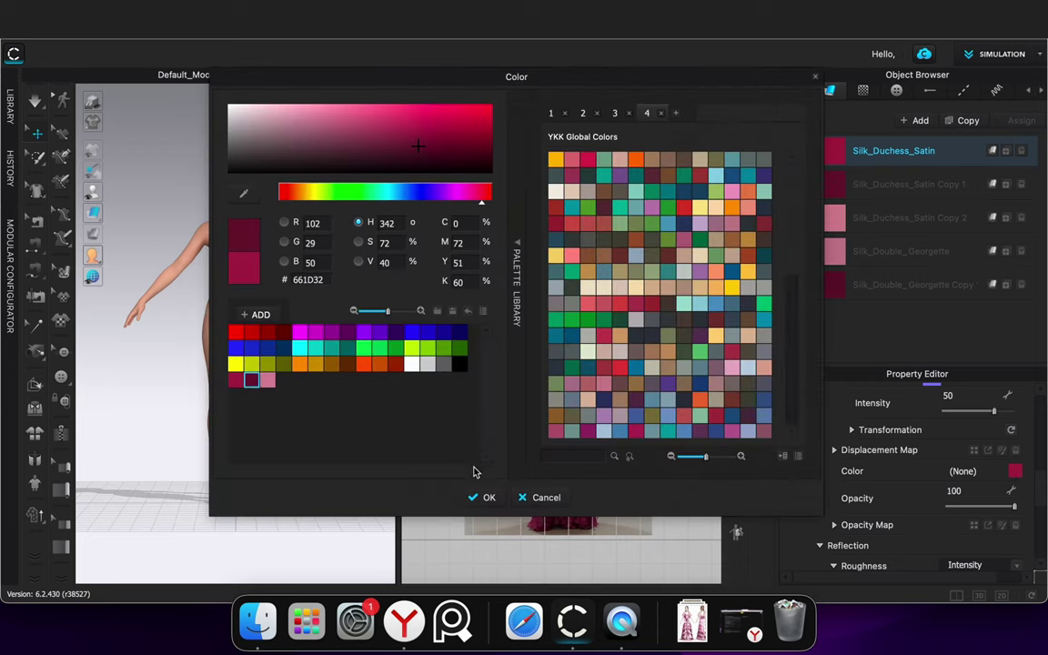
click(495, 496)
Draw a rectangular pattern with a perimeter of about 1059 mm over one half of the avatar's torso, along the centre line
scroll(296, 283, up, 5)
middle_drag(282, 257, 249, 366)
middle_drag(474, 231, 763, 304)
scroll(588, 281, up, 4)
middle_drag(610, 313, 582, 322)
click(731, 172)
click(734, 173)
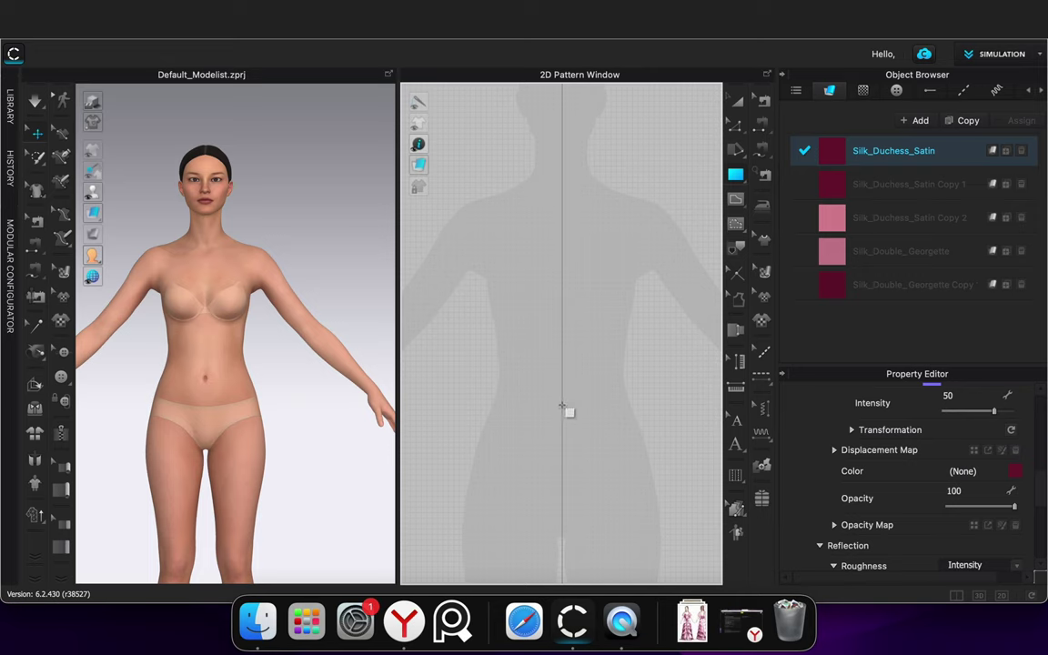
drag(562, 405, 482, 198)
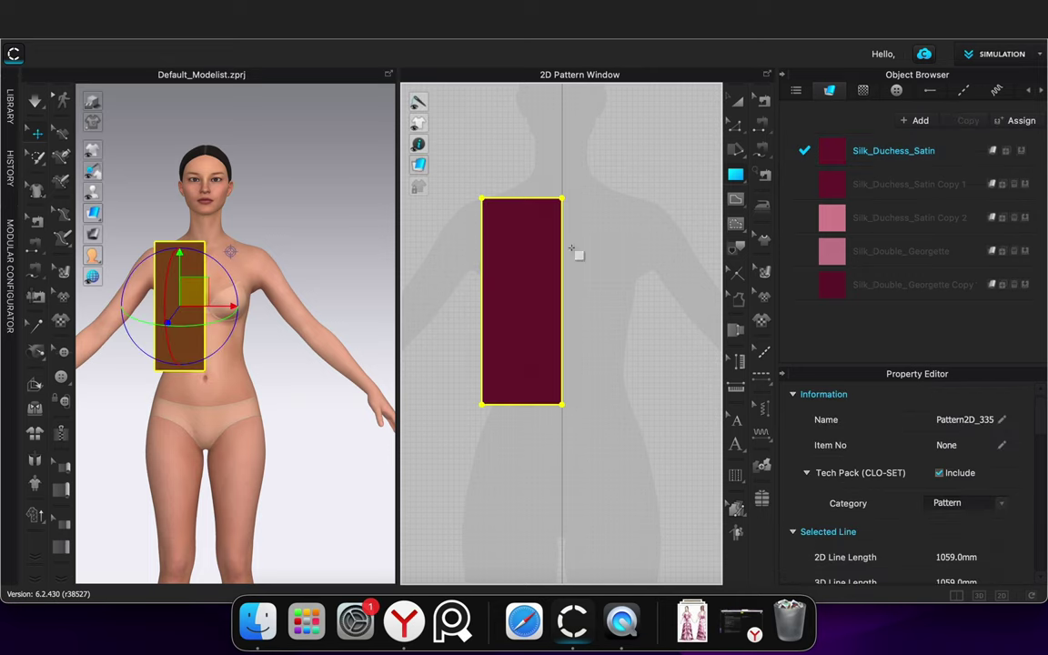
Add points to the rectangle's edges and reshape its top into a peak, lowering the centre corner to a centre edge of about 250 mm
key(x)
click(517, 198)
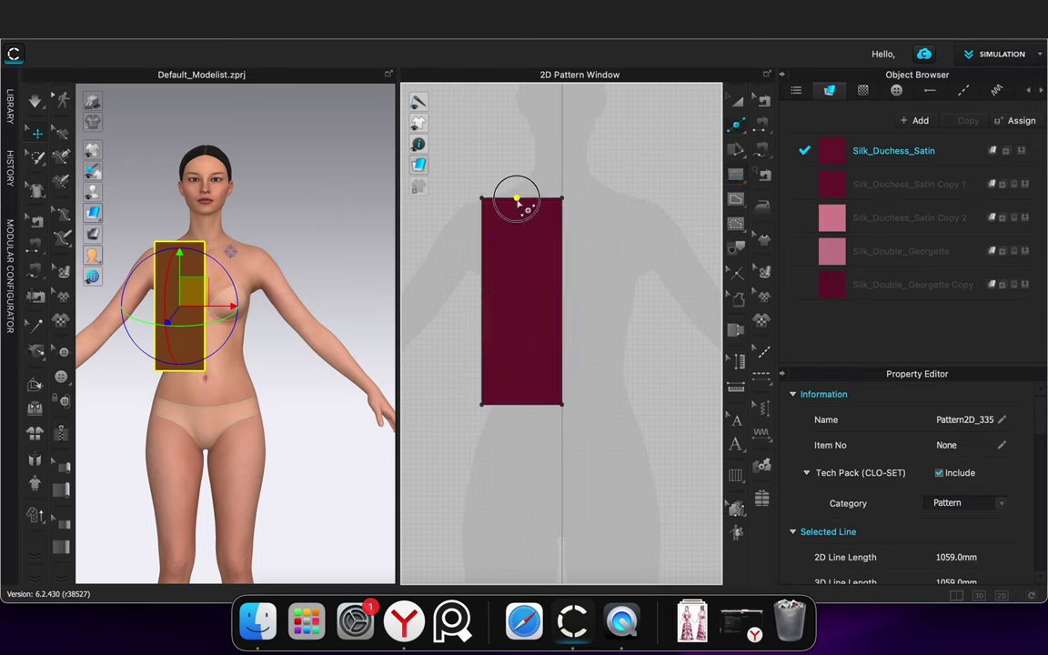
click(562, 242)
drag(563, 198, 563, 269)
drag(517, 222, 482, 255)
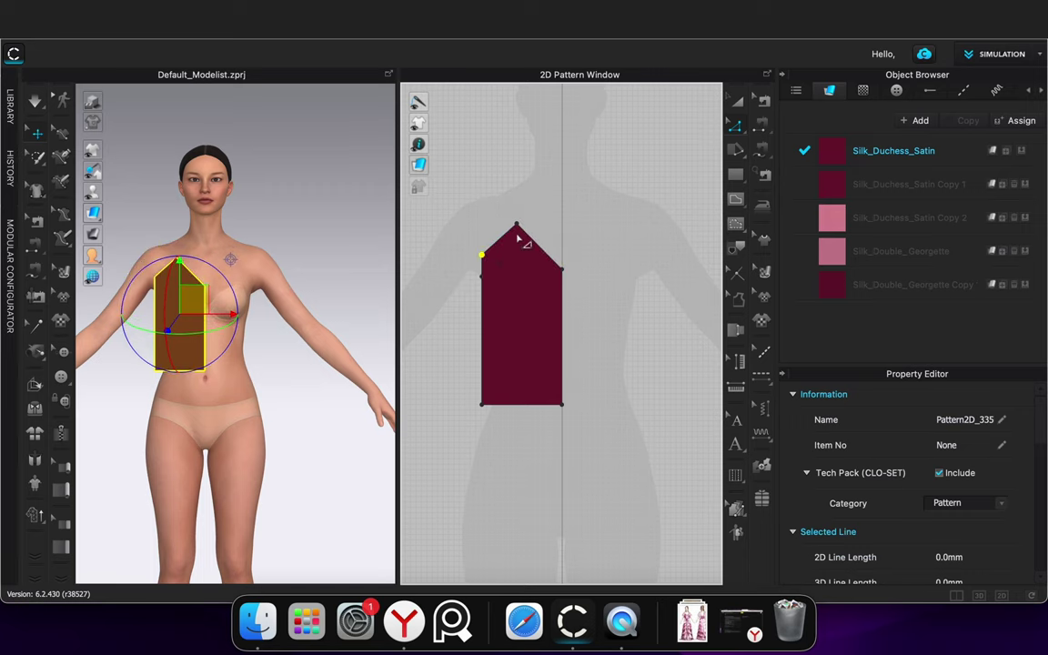
mouse_move(483, 258)
mouse_down()
mouse_move(483, 293)
mouse_move(496, 268)
mouse_up()
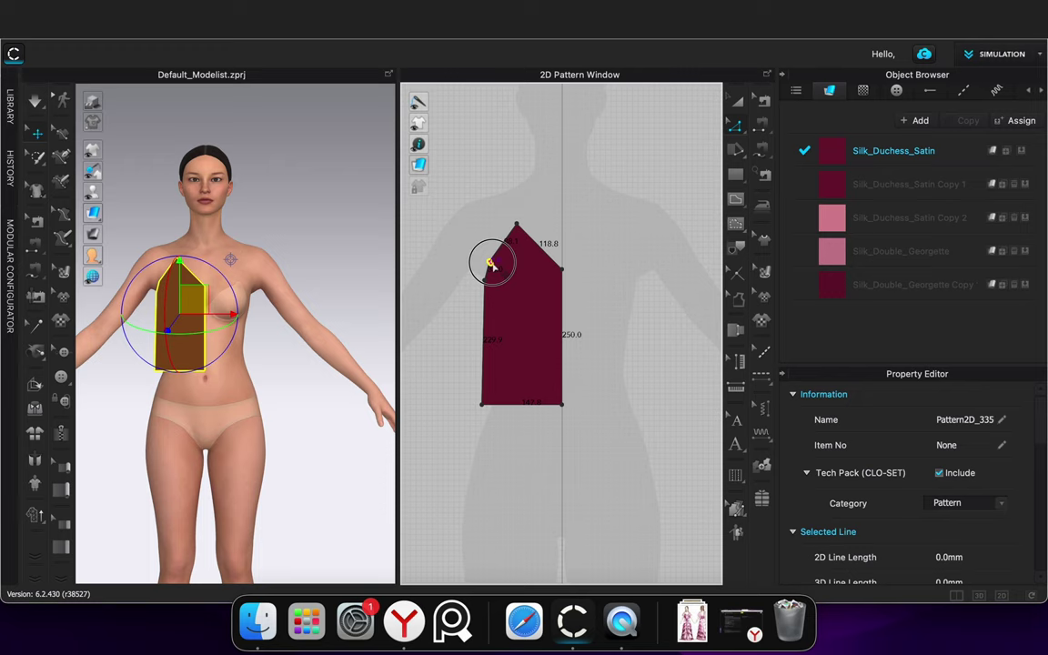
Curve the bodice panel's side seam inward and its neckline and armhole edges outward, with an armhole length of about 90 mm
drag(488, 344, 497, 344)
drag(541, 246, 498, 240)
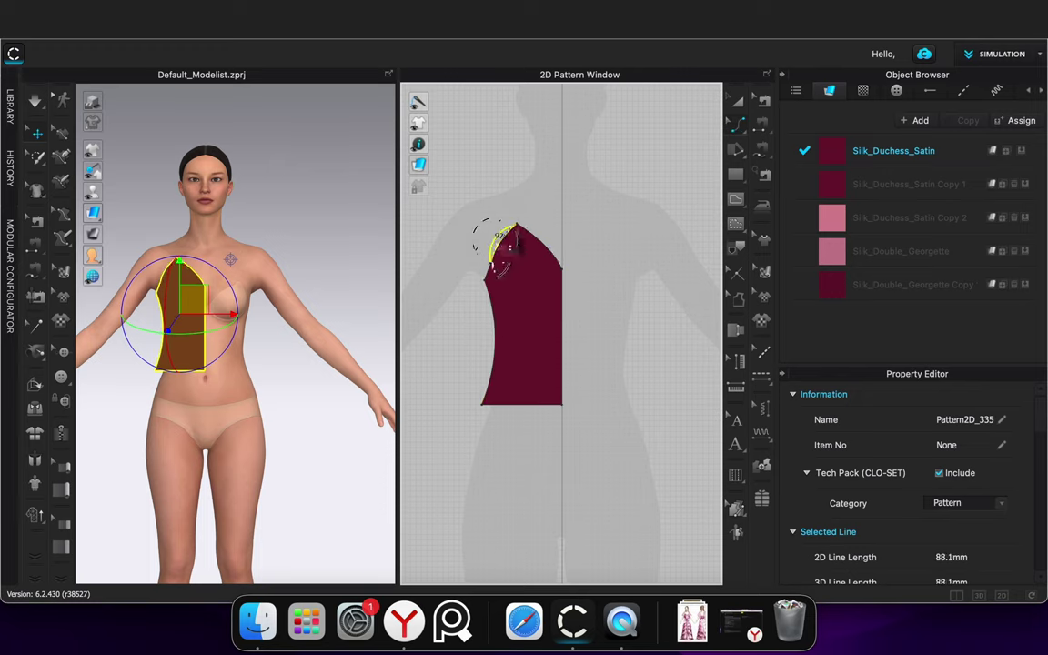
key(ctrl+space)
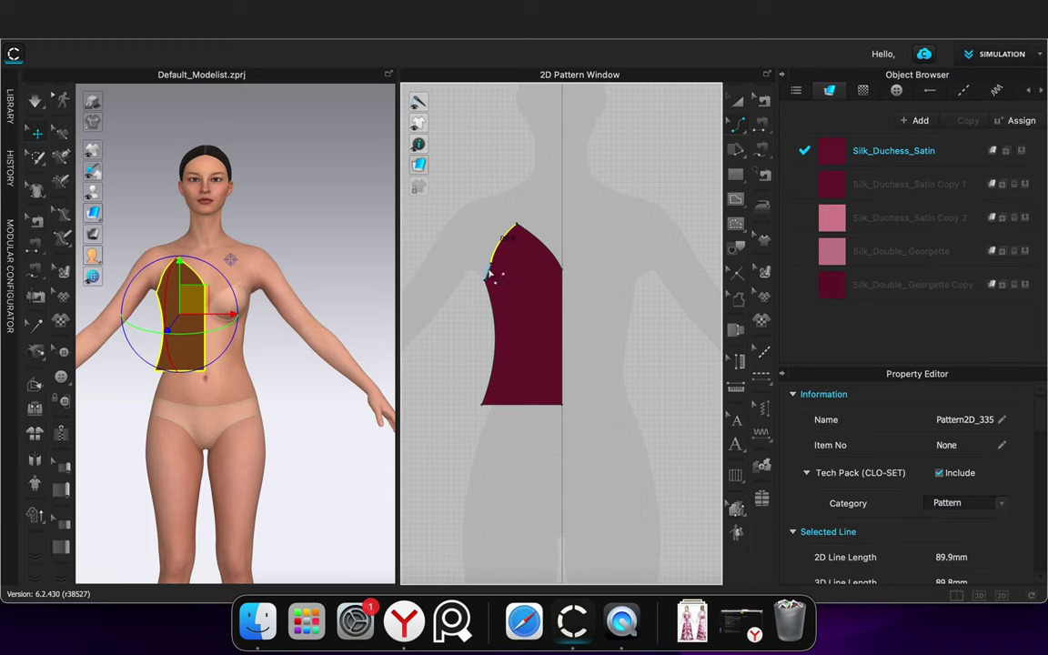
key(ctrl+space)
Create a symmetric copy of the bodice panel and place it beside the original across the centre line
click(735, 99)
right_click(528, 282)
click(602, 168)
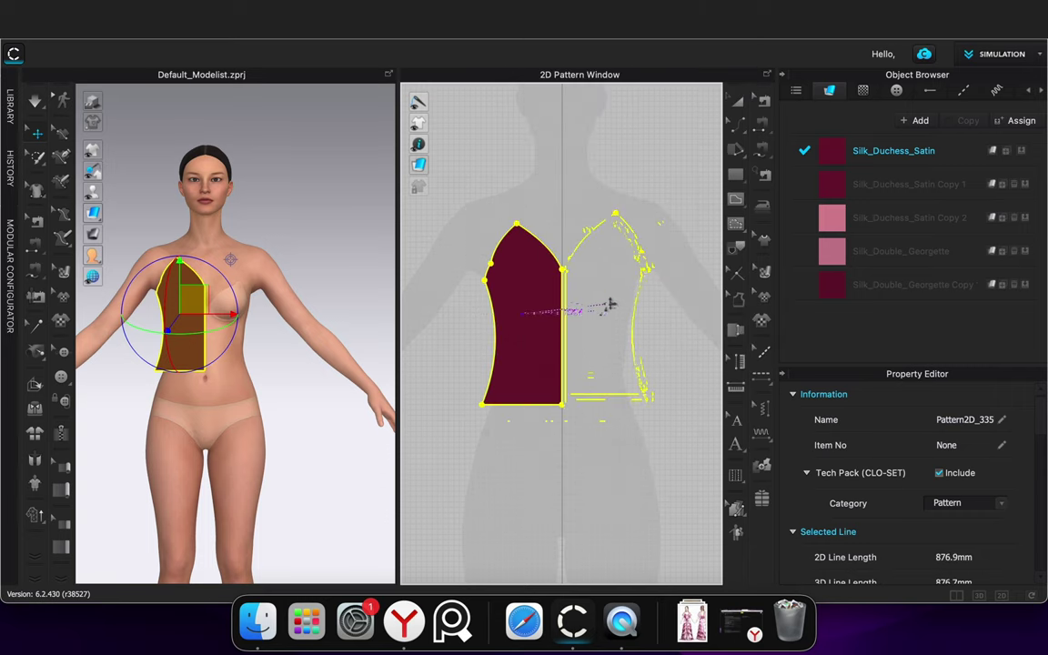
click(608, 313)
click(599, 430)
scroll(313, 403, down, 1)
right_drag(314, 403, 339, 389)
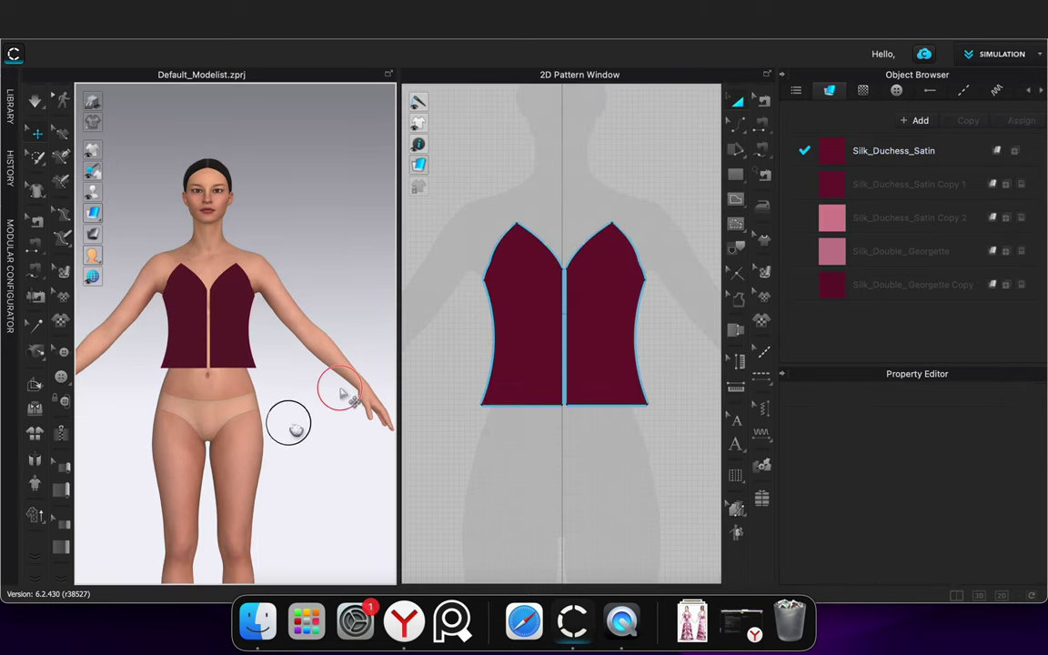
Move both front bodice panels in toward the avatar's chest
middle_drag(288, 423, 340, 423)
middle_drag(177, 430, 276, 438)
right_drag(189, 417, 368, 429)
click(306, 335)
shift+click(352, 261)
drag(280, 266, 250, 265)
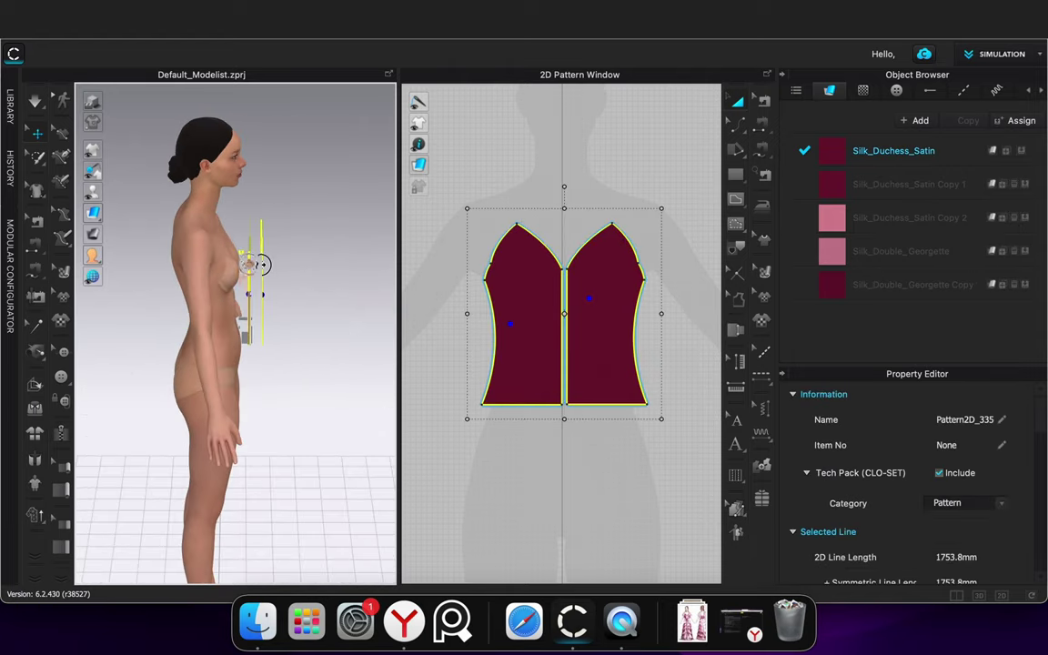
Duplicate the two bodice panels and place the copies beside the originals in the 2D layout, clear of the front pair
right_drag(264, 344, 358, 373)
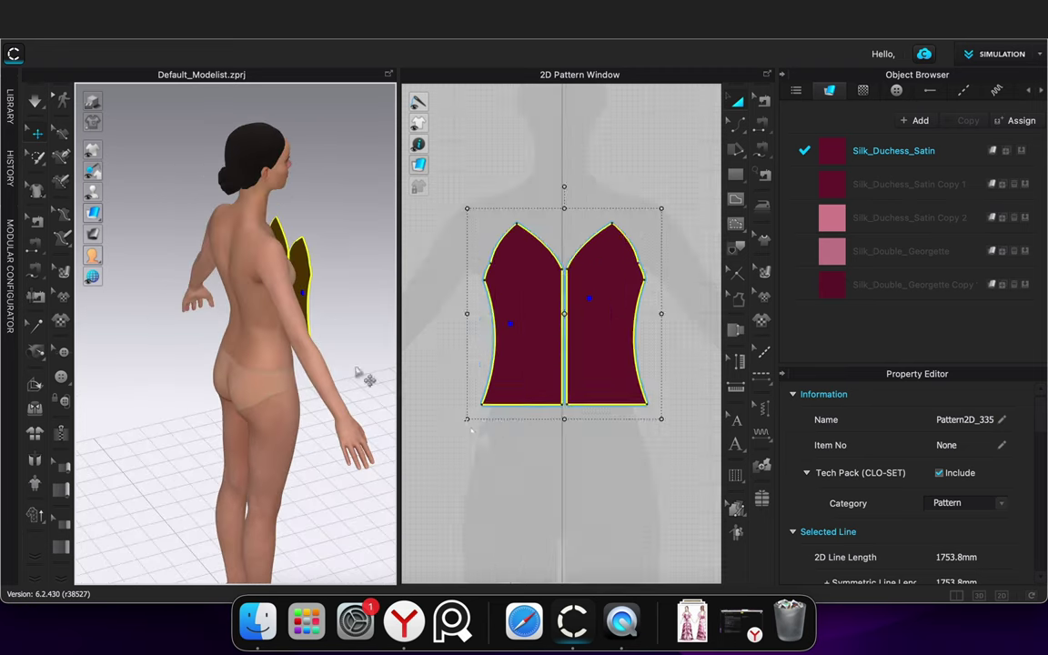
scroll(468, 432, down, 4)
middle_drag(466, 452, 569, 419)
key(super+v)
click(509, 327)
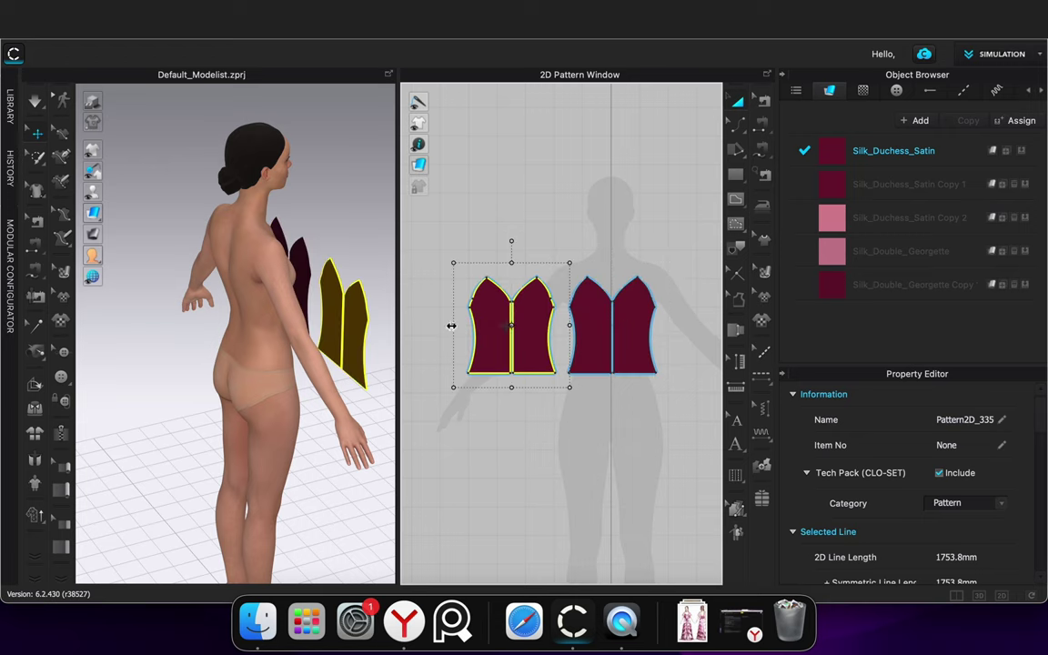
Position the two copied panels behind the avatar's back, facing the front pair and close to the body
right_click(356, 343)
click(431, 244)
drag(350, 324, 216, 306)
right_drag(189, 449, 316, 445)
drag(335, 388, 285, 363)
click(334, 499)
mouse_move(334, 499)
right_down()
mouse_move(344, 501)
mouse_move(329, 500)
mouse_move(333, 492)
right_up()
click(314, 320)
drag(326, 309, 314, 307)
click(365, 290)
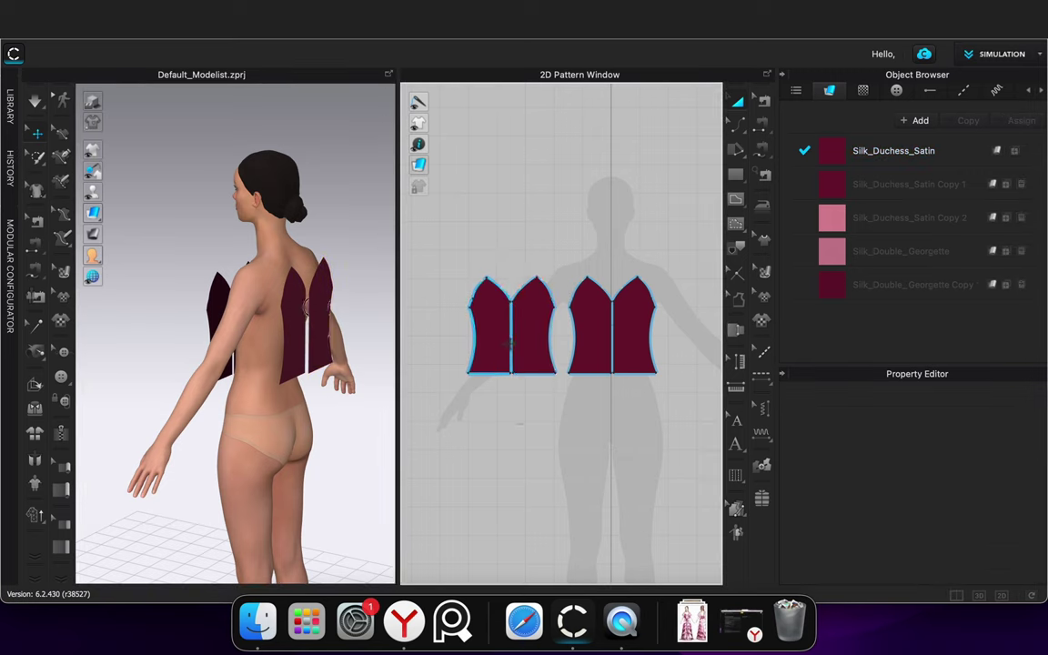
Sew the two front panels together along the centre front and join the neighbouring front and back side seams
click(764, 127)
scroll(623, 359, up, 5)
click(623, 360)
click(620, 357)
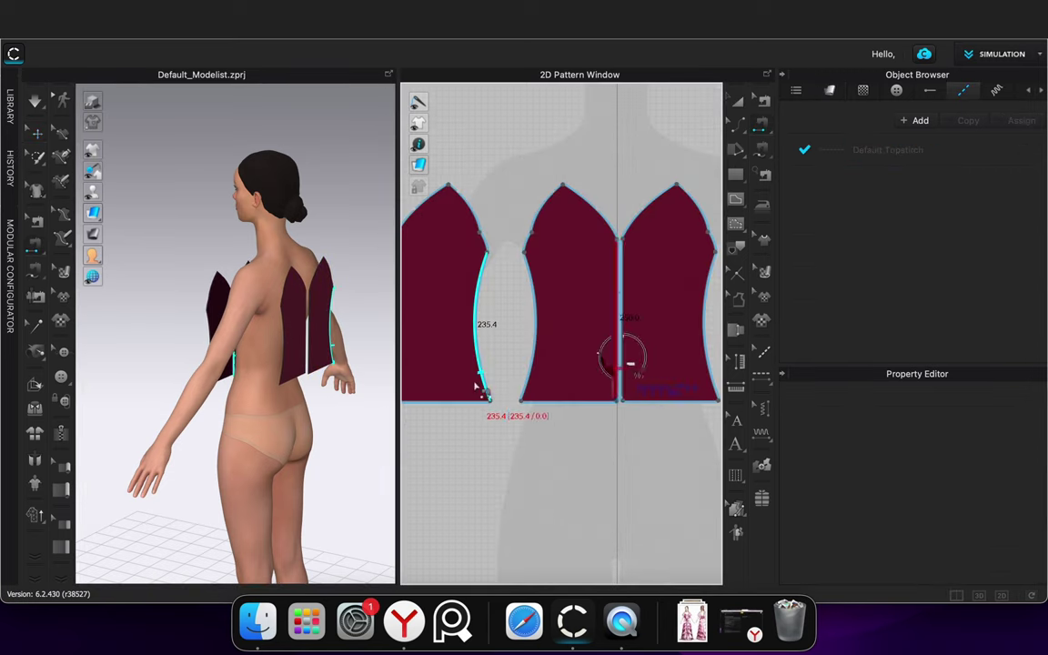
click(483, 363)
click(534, 361)
Sew the centre-back edges together and join the remaining outer side seams of the front and back panels
scroll(500, 366, down, 5)
click(442, 365)
click(445, 365)
scroll(337, 343, up, 3)
click(492, 344)
click(613, 346)
Delete the peak points of the back panels so their top edges run straight from side seam to centre back
click(738, 101)
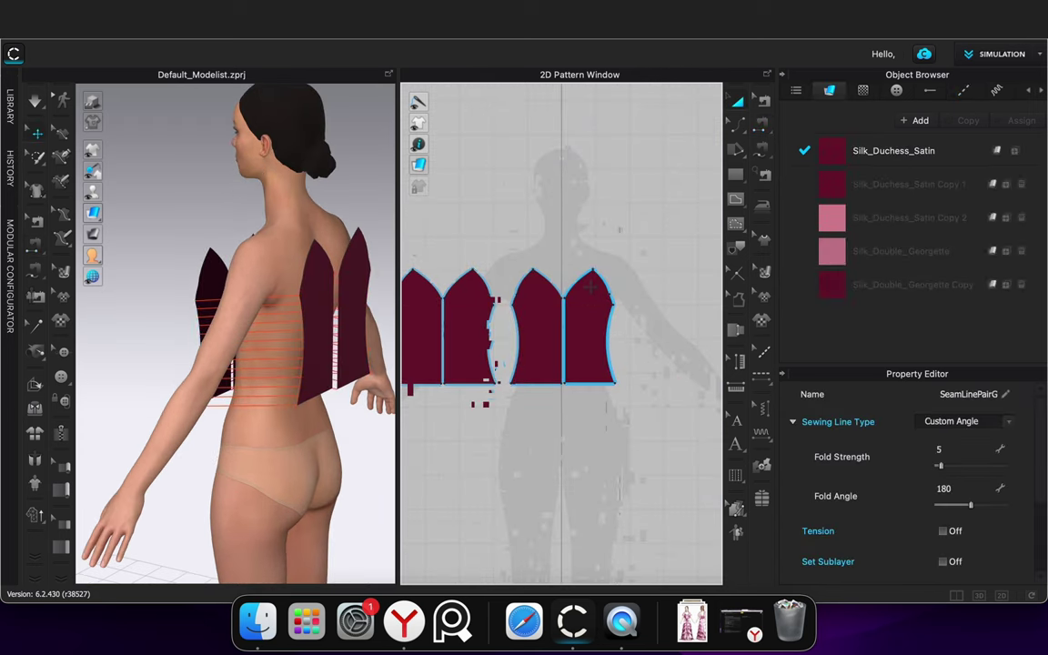
scroll(546, 342, up, 3)
middle_drag(506, 368, 671, 374)
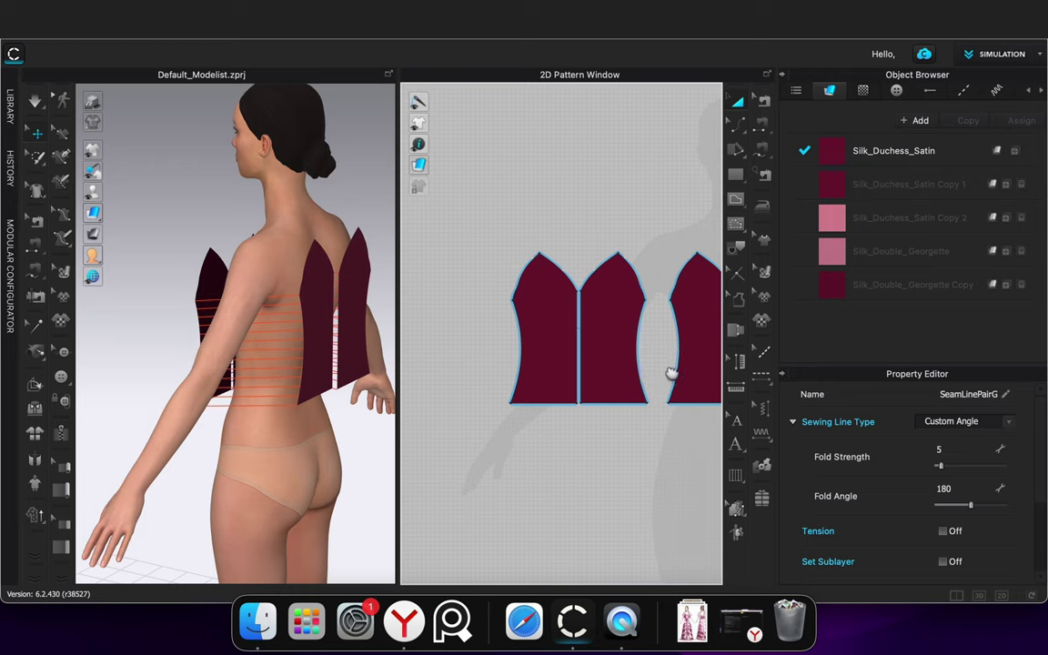
scroll(658, 273, up, 3)
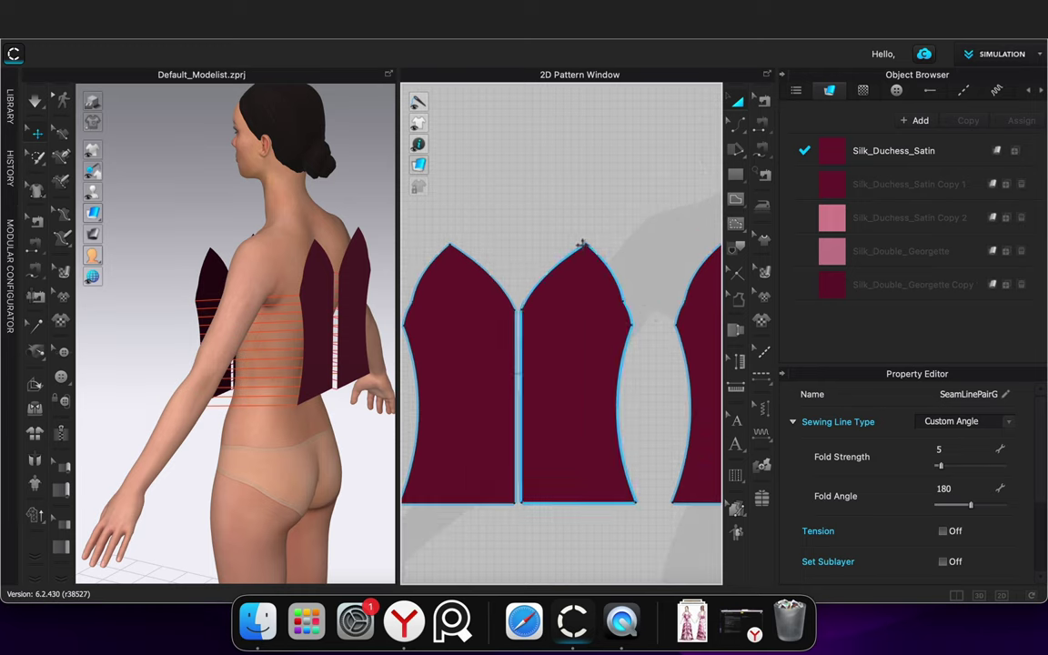
drag(584, 246, 579, 289)
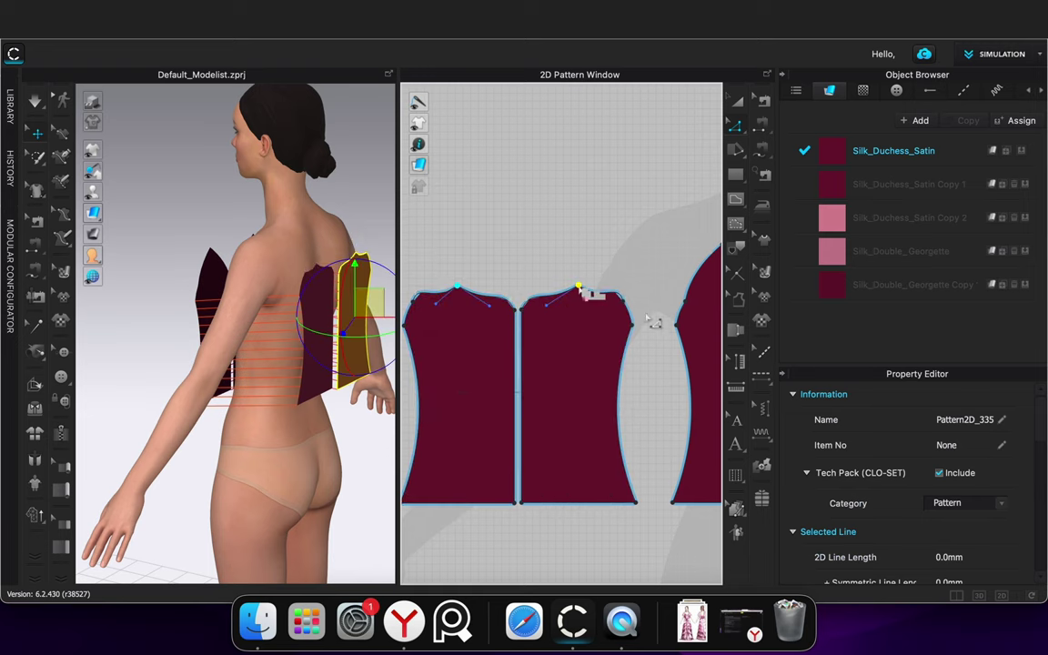
key(Delete)
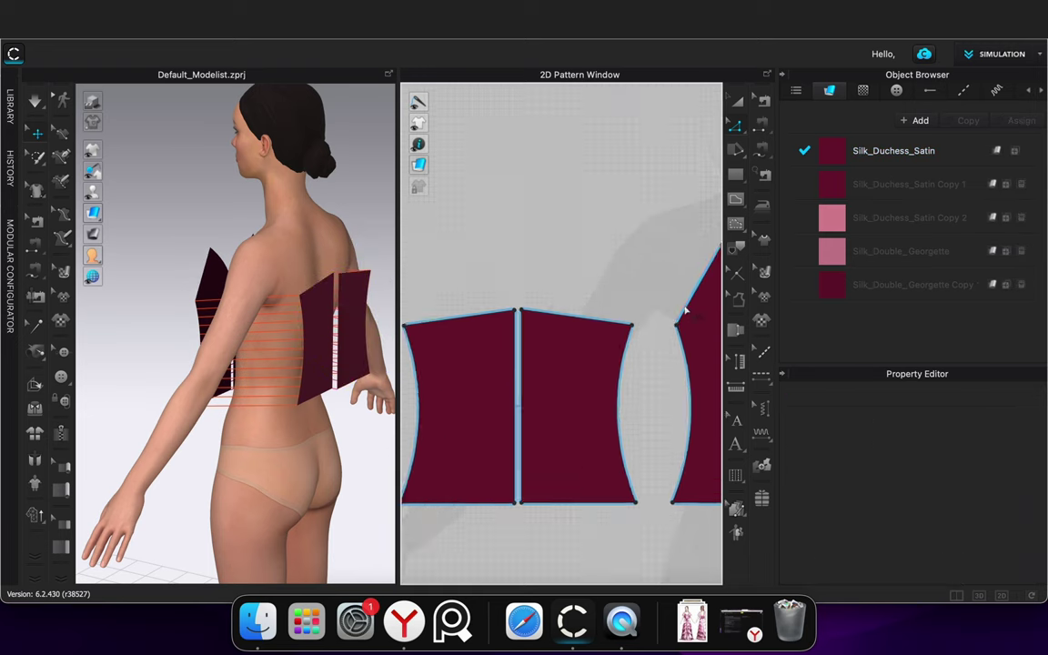
Lower the top centre-back corner of the back panels so their upper edge dips toward the centre
scroll(683, 318, down, 2)
click(692, 302)
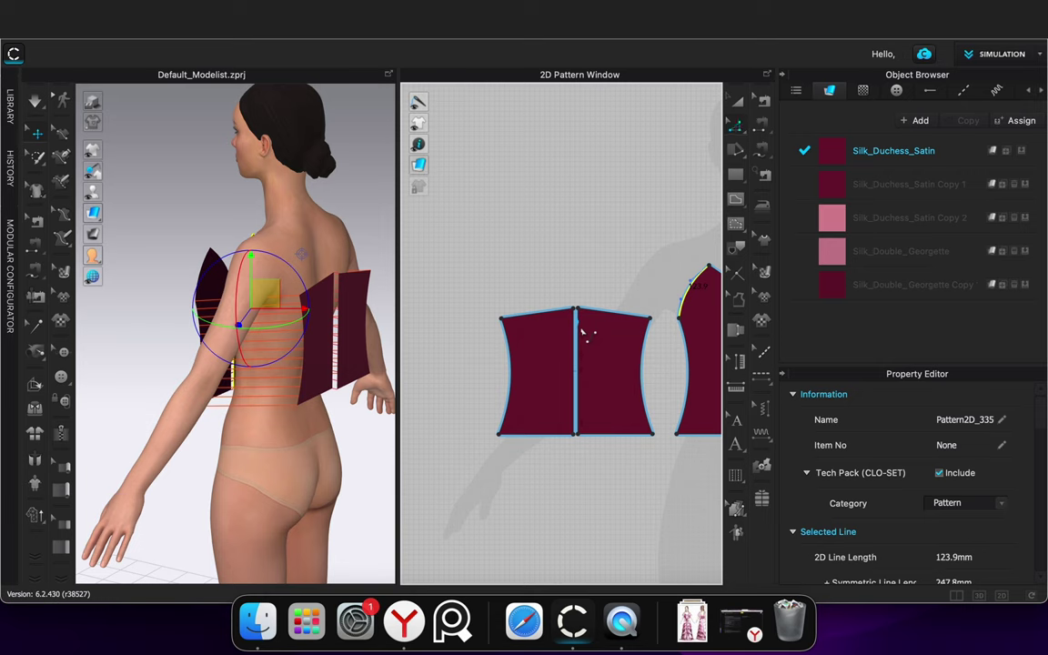
drag(576, 306, 577, 334)
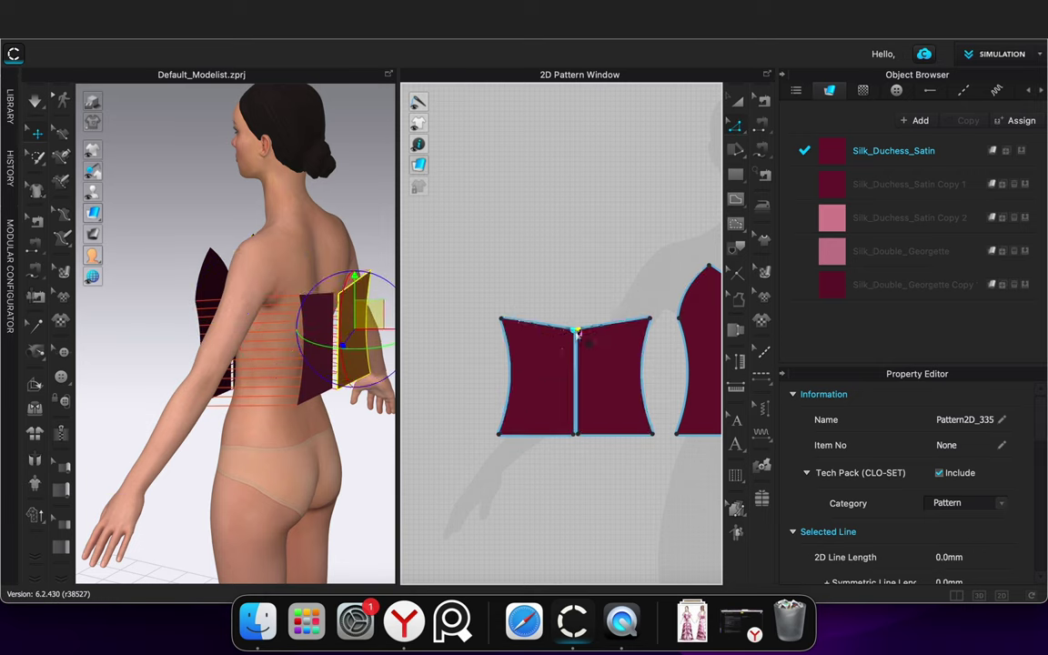
Set the friction of the Silk_Duchess_Satin fabric to 91
click(908, 152)
scroll(850, 542, down, 5)
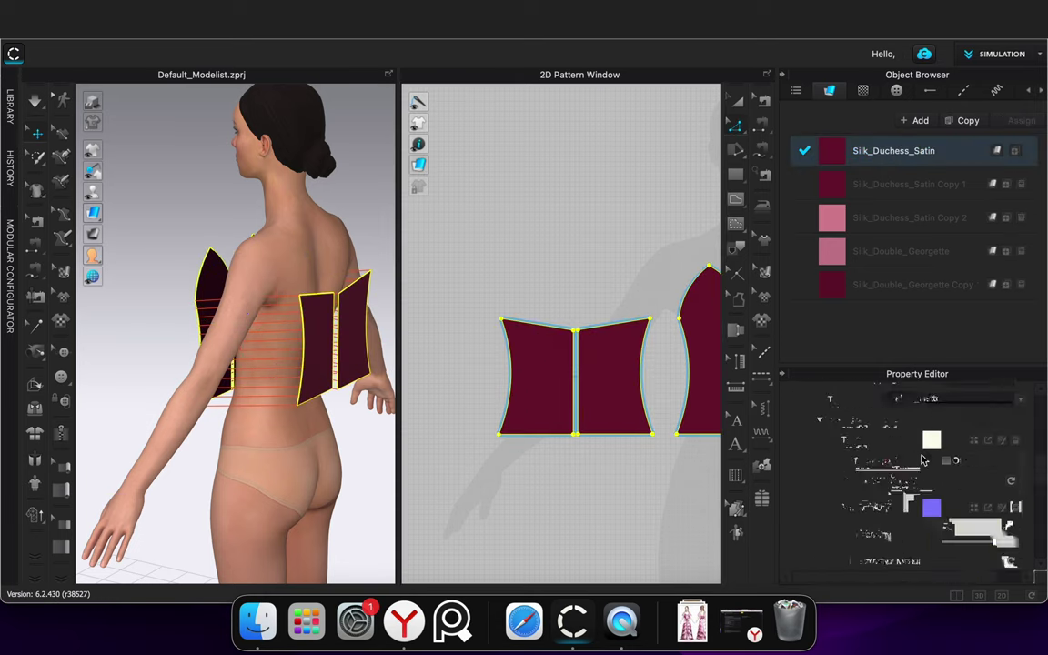
click(822, 516)
scroll(945, 528, down, 10)
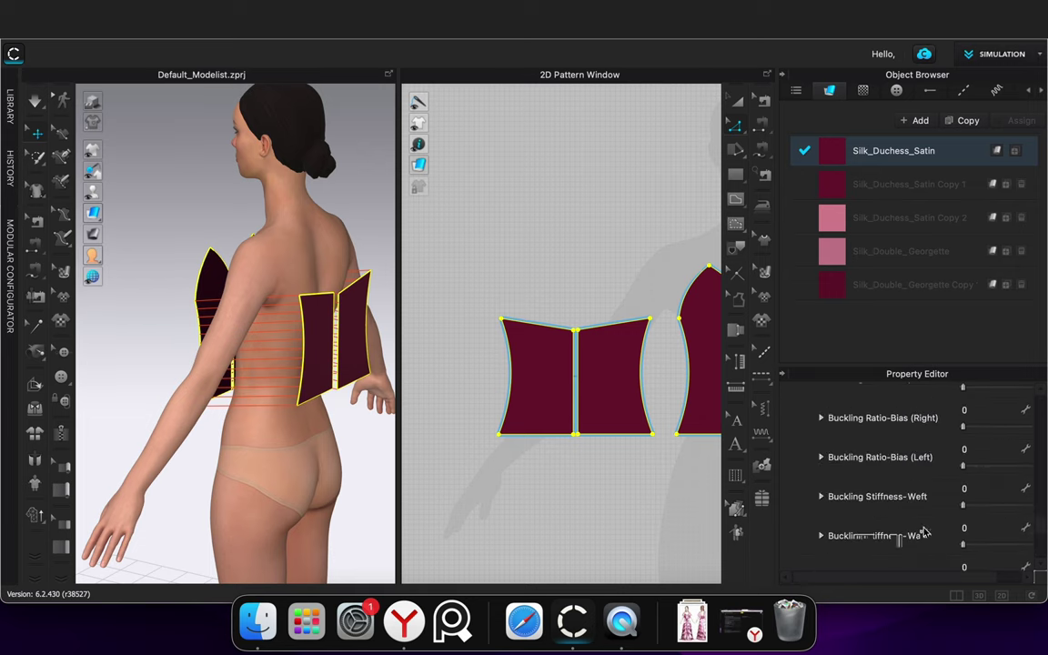
drag(967, 521, 1024, 518)
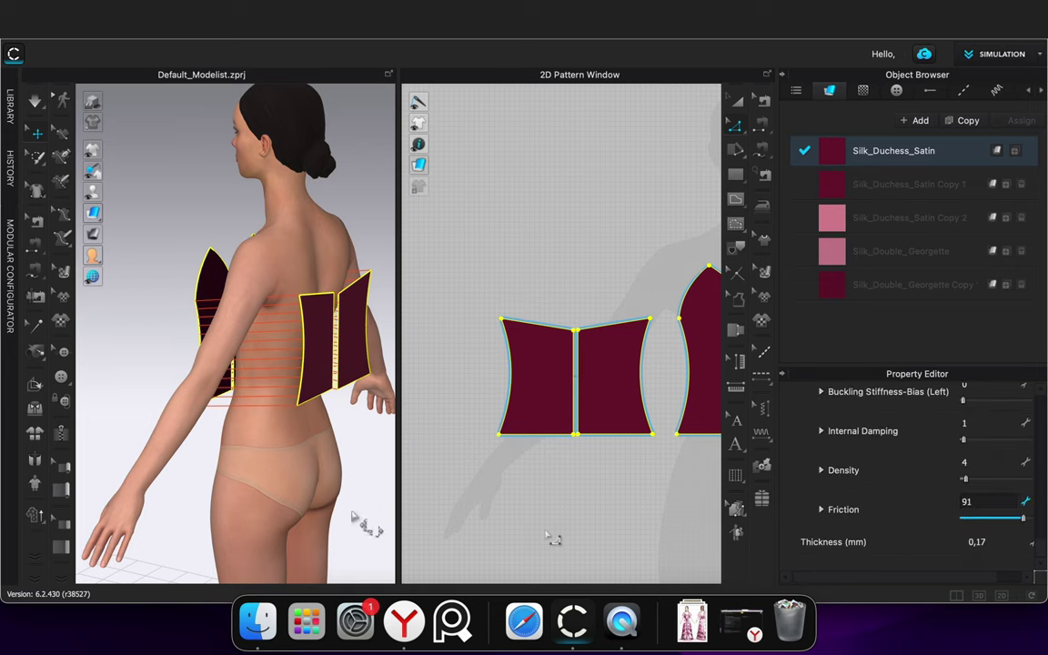
Start the simulation and pull the front bodice panels up over the avatar's bust
click(555, 538)
right_drag(190, 515, 304, 515)
key(space)
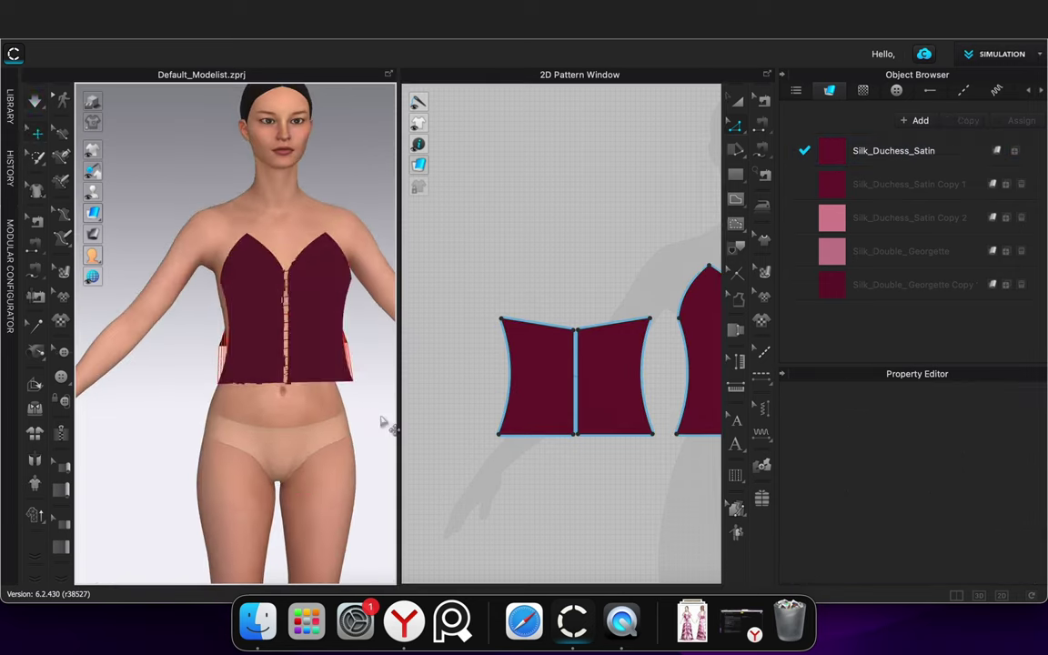
drag(259, 273, 255, 210)
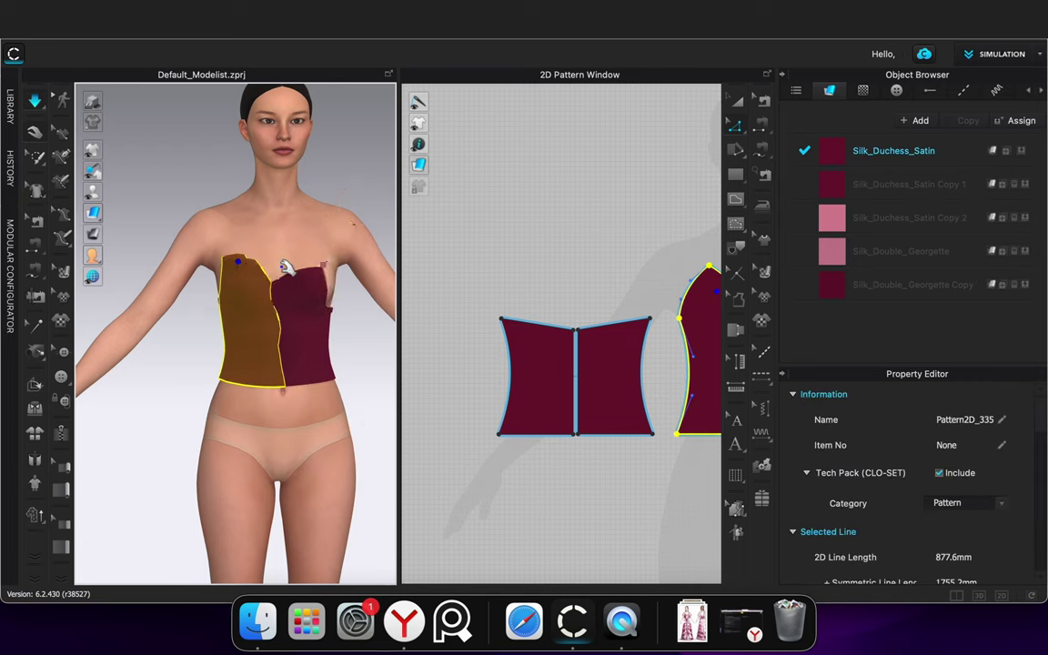
drag(286, 270, 346, 150)
drag(258, 284, 229, 223)
drag(311, 285, 330, 269)
Pull the back bodice panels upward and outward until their top edge sits level across the avatar's back
click(353, 357)
right_drag(353, 358, 180, 358)
drag(257, 319, 239, 239)
drag(310, 316, 341, 274)
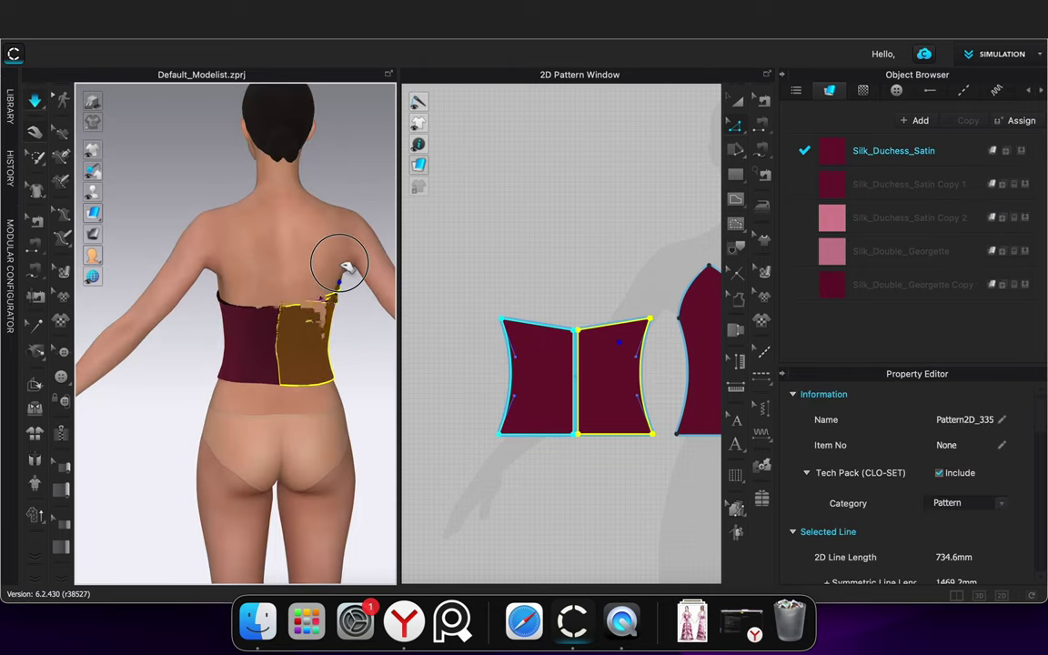
drag(298, 378, 328, 327)
drag(252, 307, 243, 277)
click(310, 303)
drag(316, 310, 341, 289)
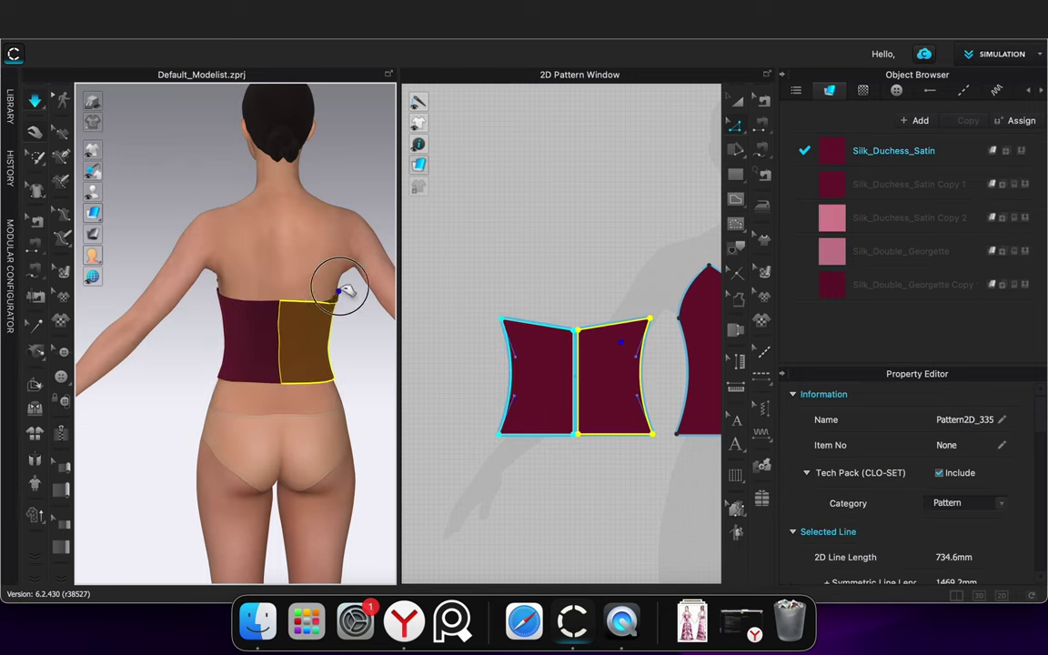
Return to the front of the avatar and lift the bodice neckline on the bust
click(356, 320)
right_drag(355, 322, 187, 366)
drag(223, 278, 229, 202)
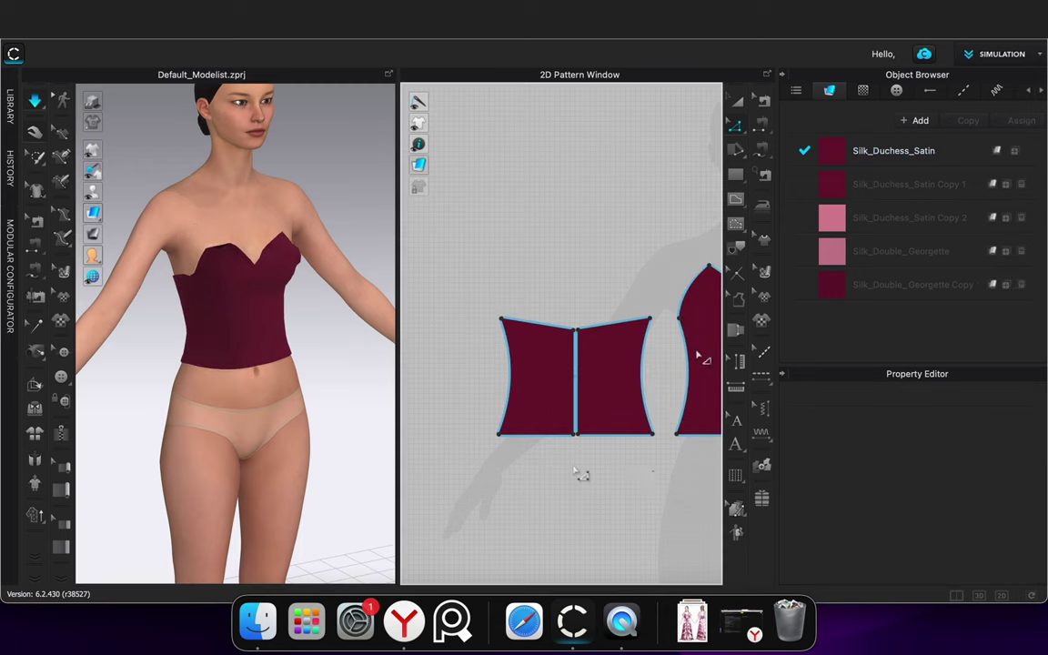
Lower the bottom centre corners of the front and back panels together to give the bodice a pointed waistline
scroll(672, 331, down, 3)
scroll(588, 365, up, 4)
middle_drag(672, 439, 559, 425)
click(472, 347)
shift+drag(682, 346, 679, 379)
Simulate the pointed bodice and tug its front neckline and hem point into place on the avatar
click(342, 445)
key(space)
drag(206, 270, 213, 254)
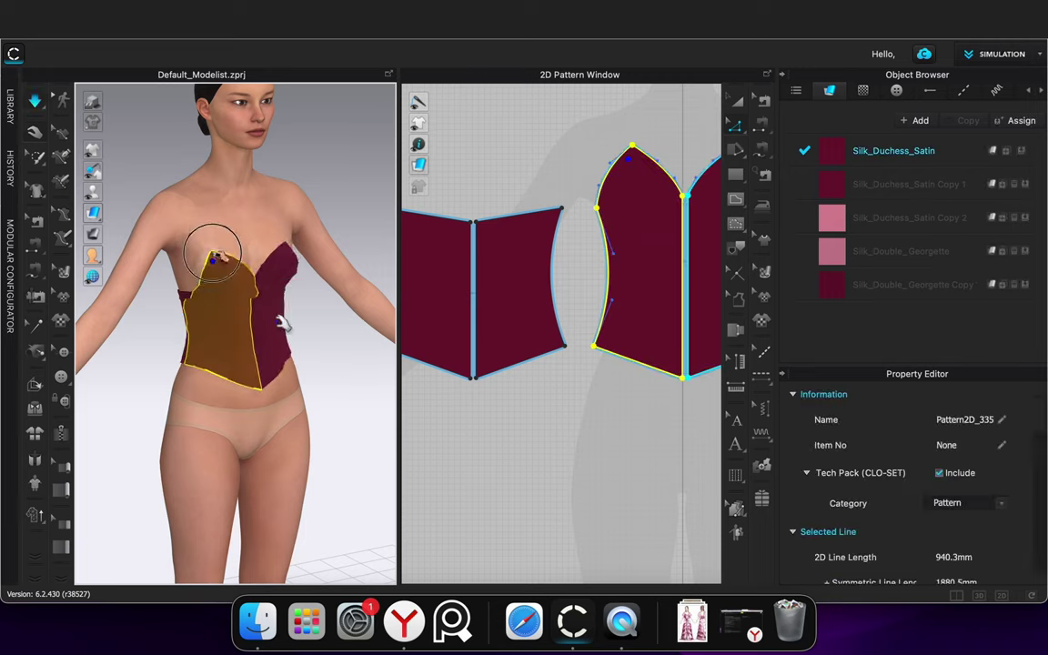
drag(206, 180, 188, 183)
drag(274, 258, 271, 206)
mouse_move(210, 254)
mouse_down()
mouse_move(202, 244)
mouse_move(191, 250)
mouse_up()
drag(260, 364, 260, 366)
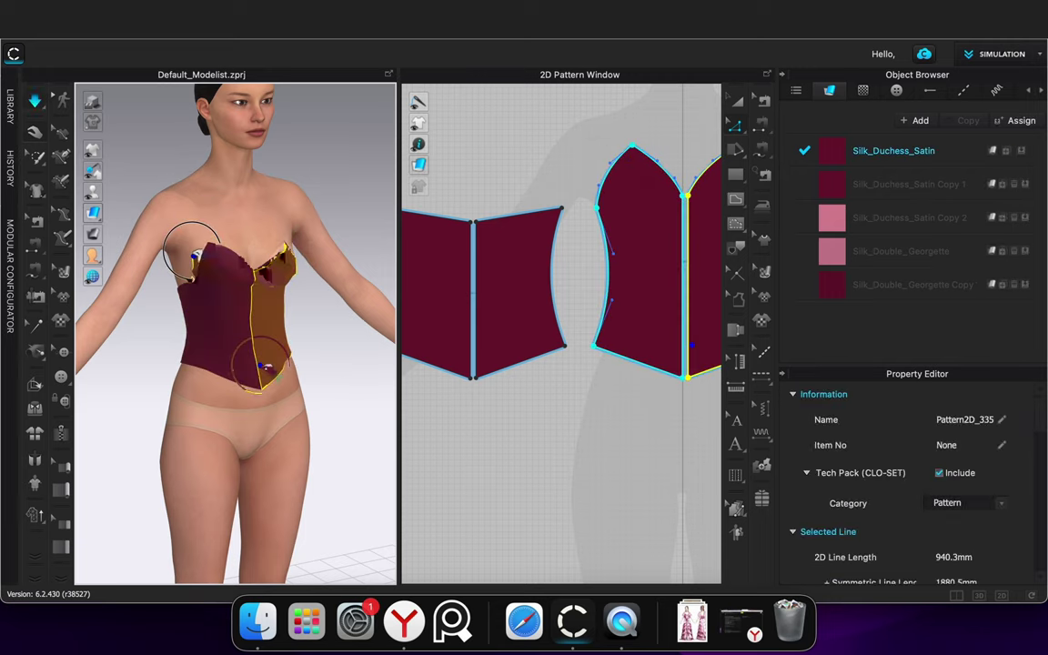
Straighten the front hem point and pull the bust peak and underarm edge into place on the avatar's left side
right_drag(341, 387, 304, 406)
click(326, 389)
drag(260, 362, 264, 372)
drag(262, 262, 292, 89)
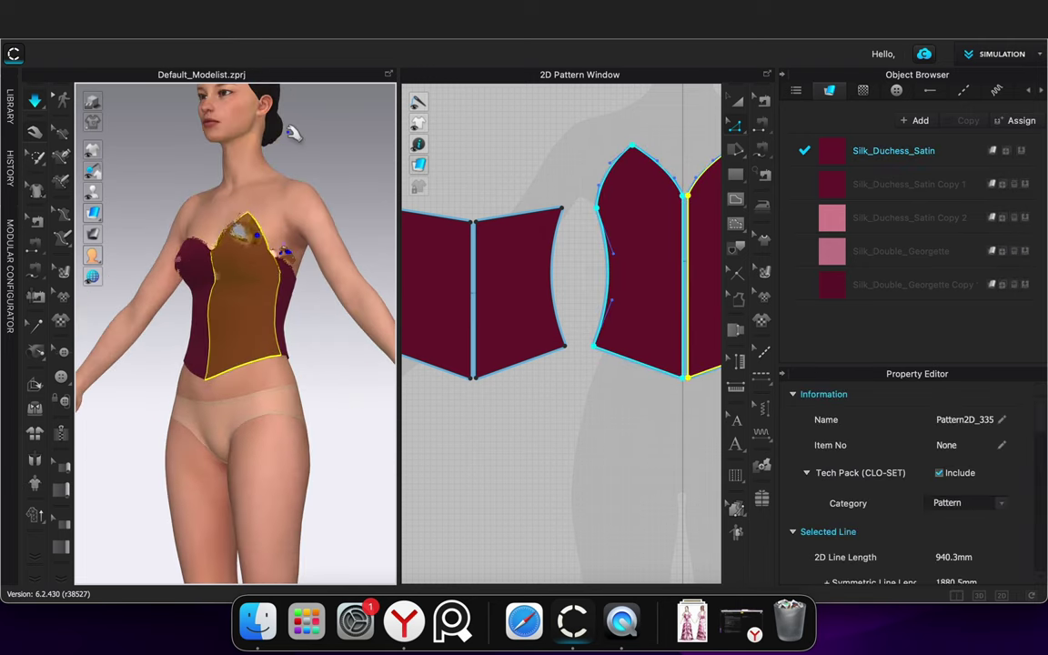
click(288, 264)
click(285, 268)
click(287, 266)
click(290, 278)
click(313, 304)
Widen the front panels by moving their underarm corner outward, and smooth the simulated bust edge
drag(596, 208, 583, 209)
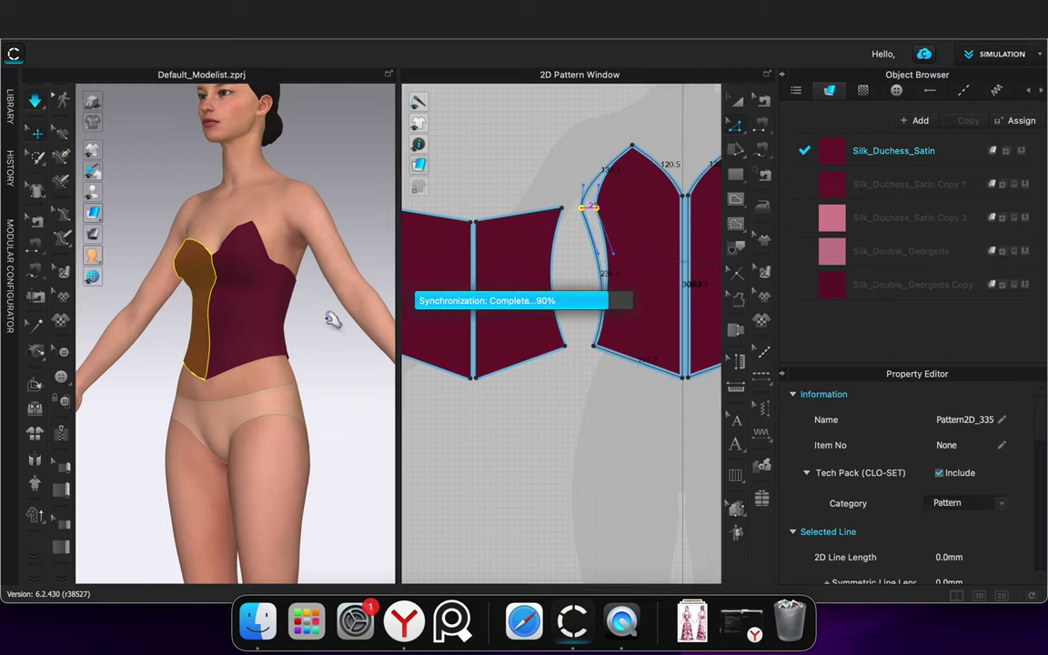
drag(263, 243, 293, 241)
click(269, 237)
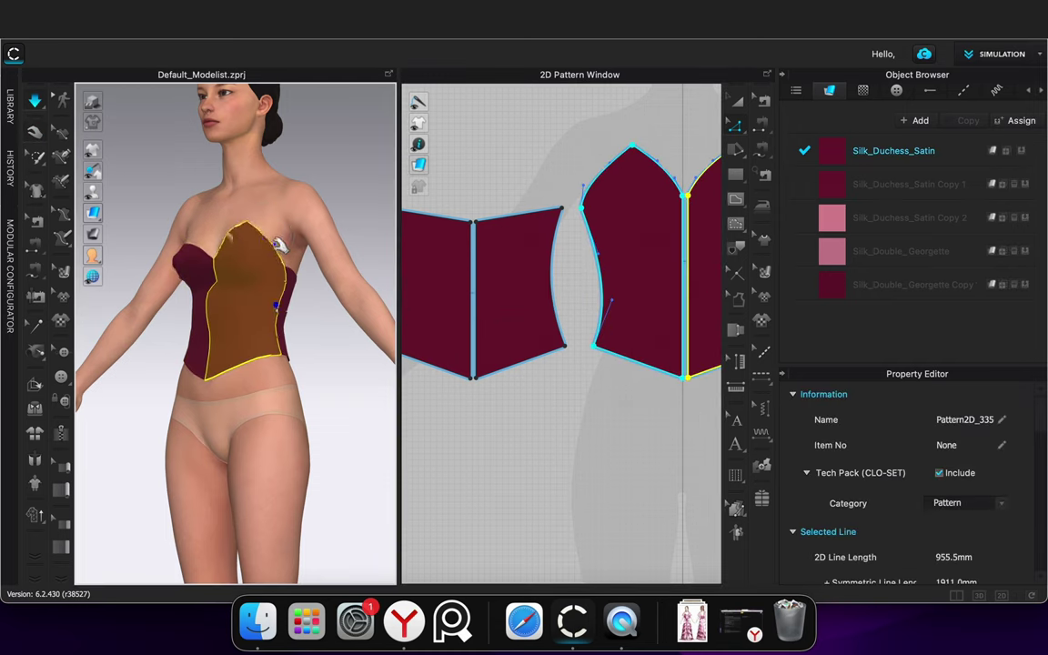
click(290, 278)
click(323, 316)
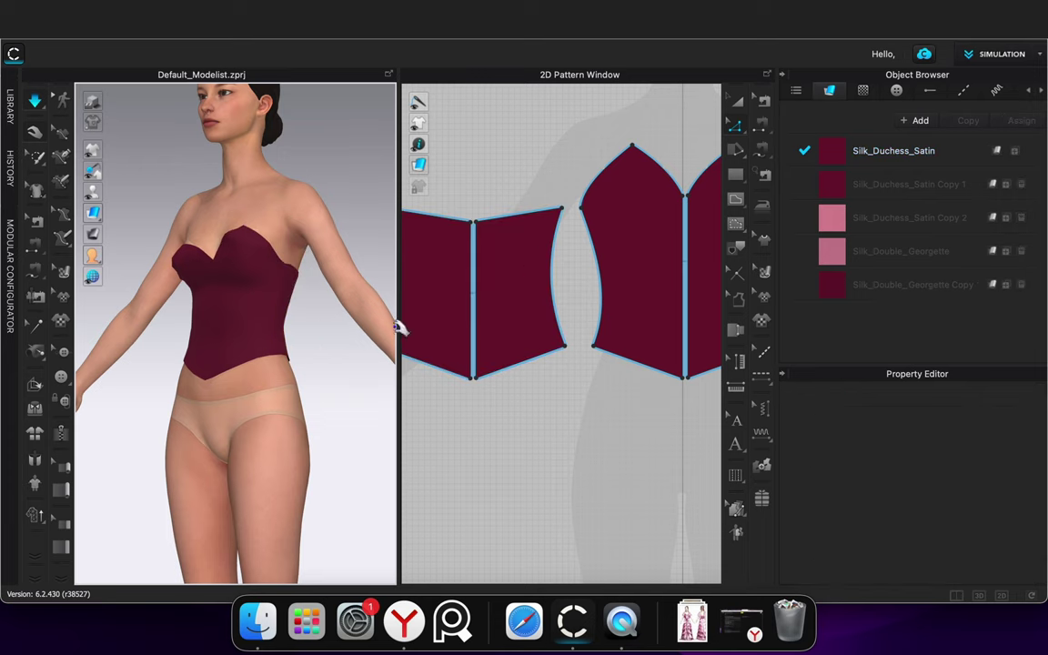
Flatten the side seam curve of the back panels and pull the front underarm edge outward on the avatar
drag(545, 254, 557, 250)
click(293, 260)
click(320, 331)
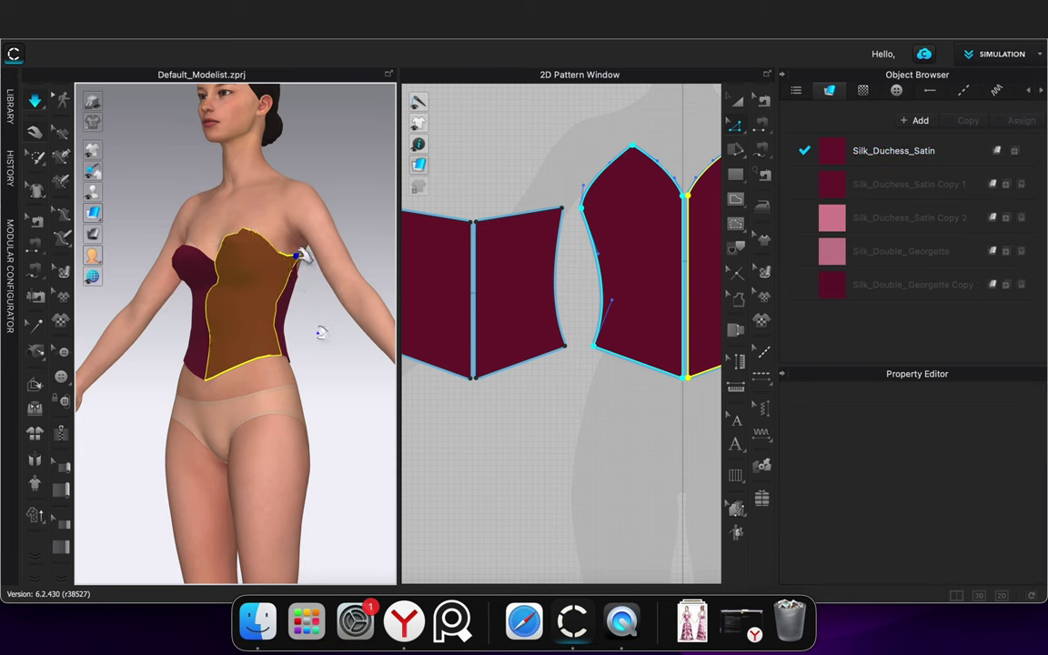
Pull the upper side of the back panel up and outward to even out the bodice's back edge
right_drag(327, 365, 234, 356)
click(284, 284)
click(311, 282)
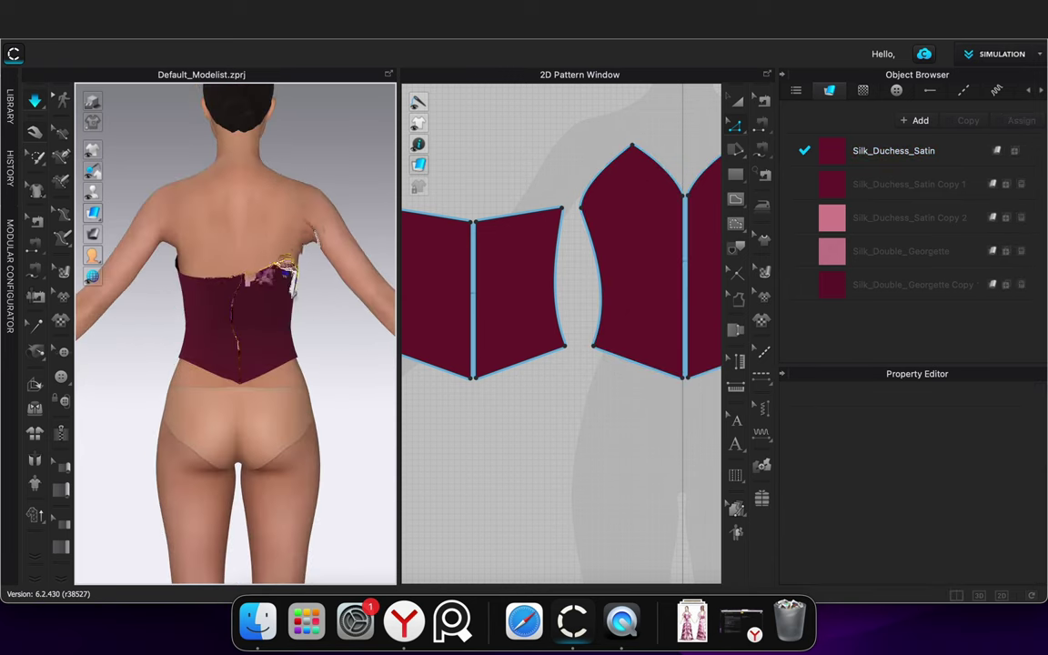
drag(289, 278, 296, 233)
click(273, 324)
drag(271, 288, 318, 273)
click(322, 325)
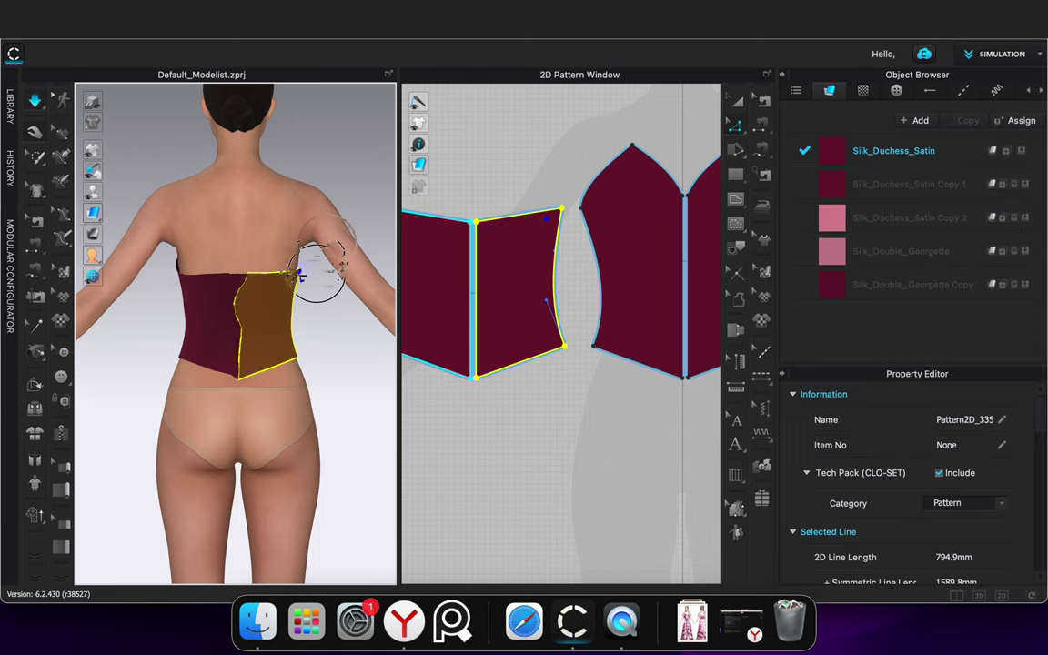
Lift both sides of the front neckline over the bust and stop the simulation
right_drag(345, 372, 185, 374)
drag(208, 253, 193, 197)
drag(273, 262, 271, 230)
click(349, 349)
key(space)
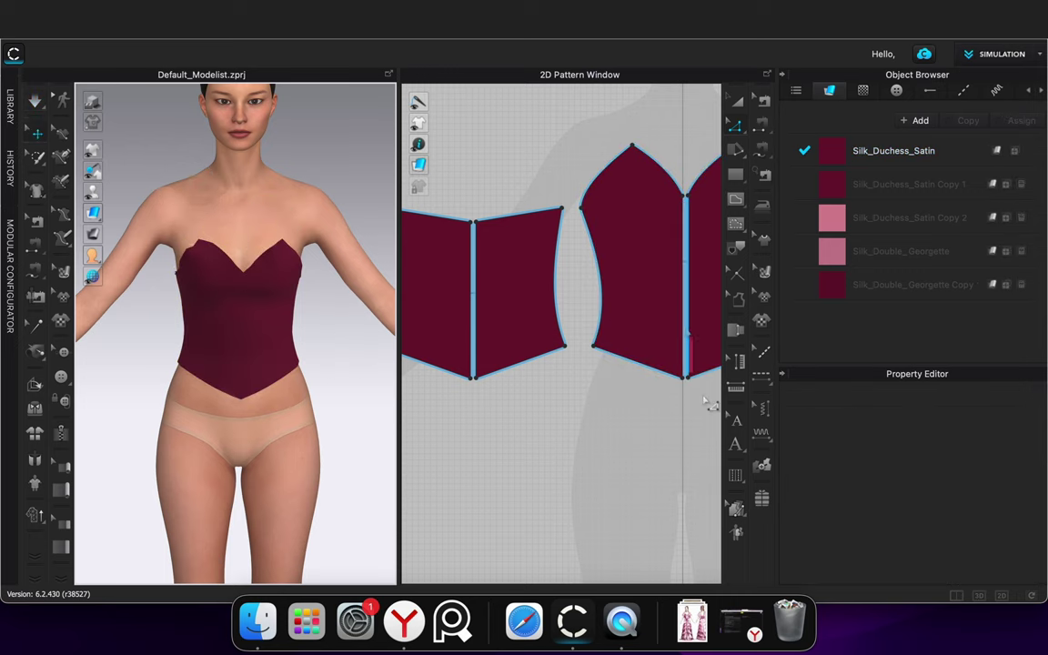
Merge the two front panels into one piece along the centre-front edge and simulate the bodice again
right_click(685, 329)
click(708, 476)
click(600, 425)
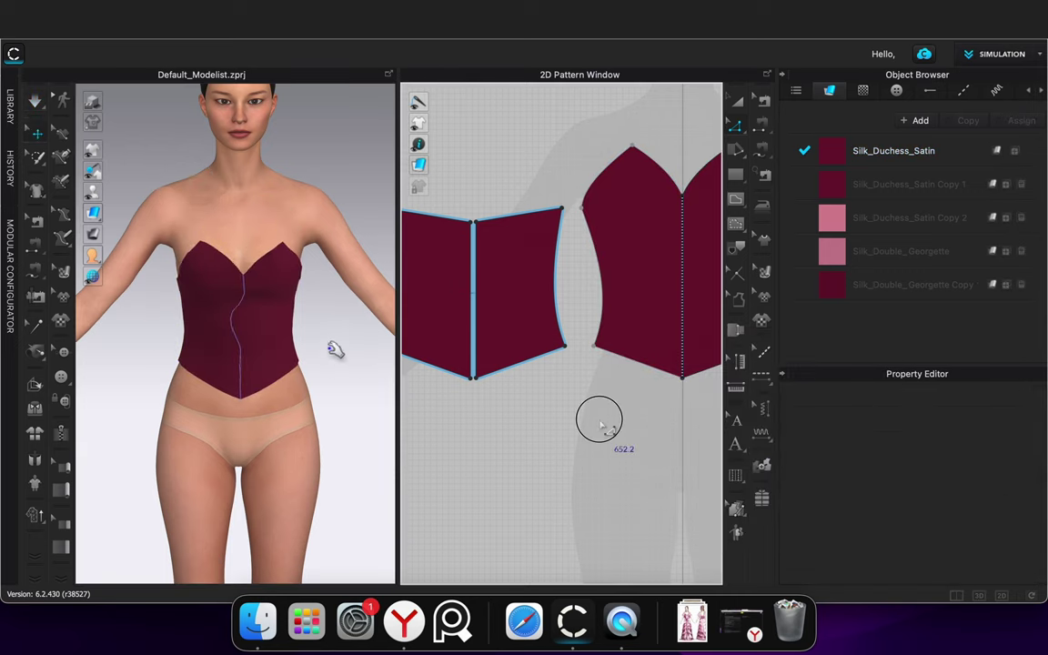
key(space)
click(242, 332)
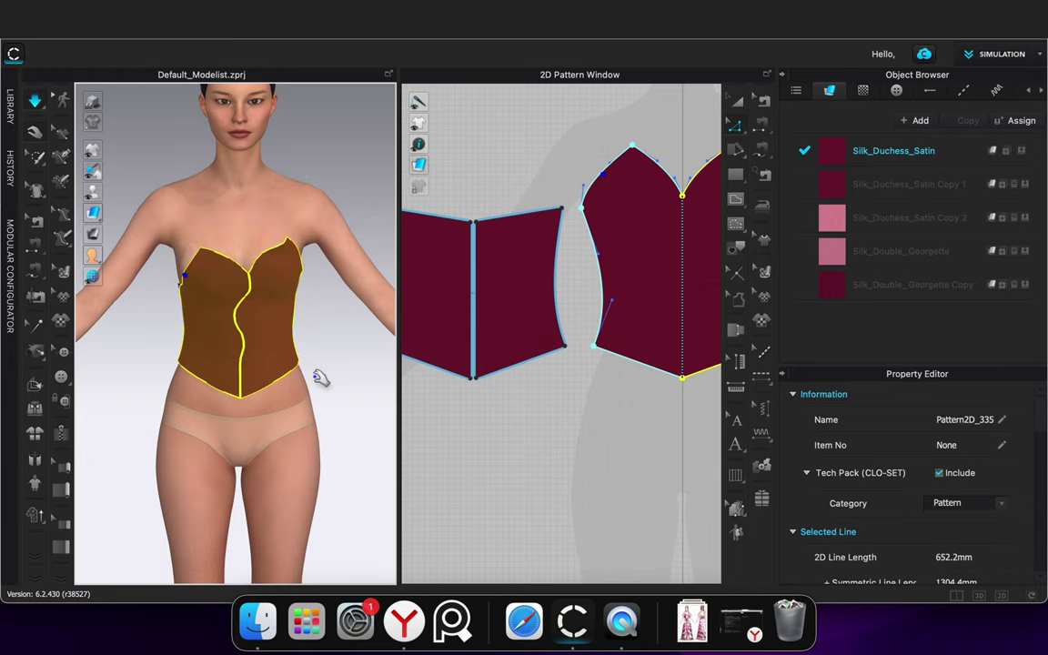
Turn on high-quality rendering in the 3D view and hide the centre-front line on the garment
scroll(286, 358, up, 2)
click(473, 419)
scroll(259, 358, up, 5)
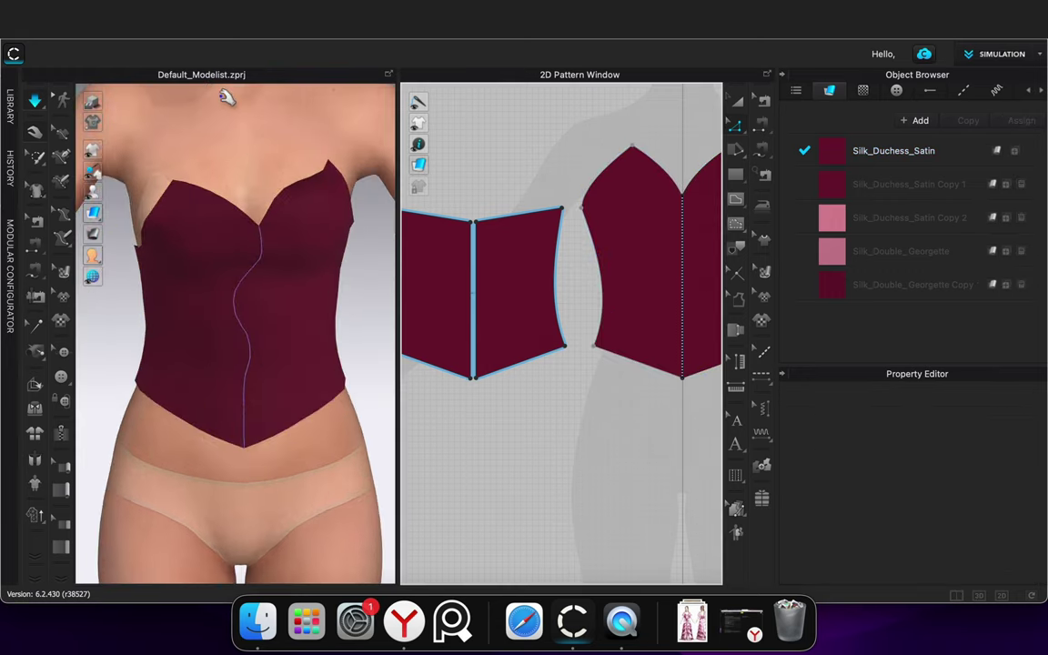
click(93, 105)
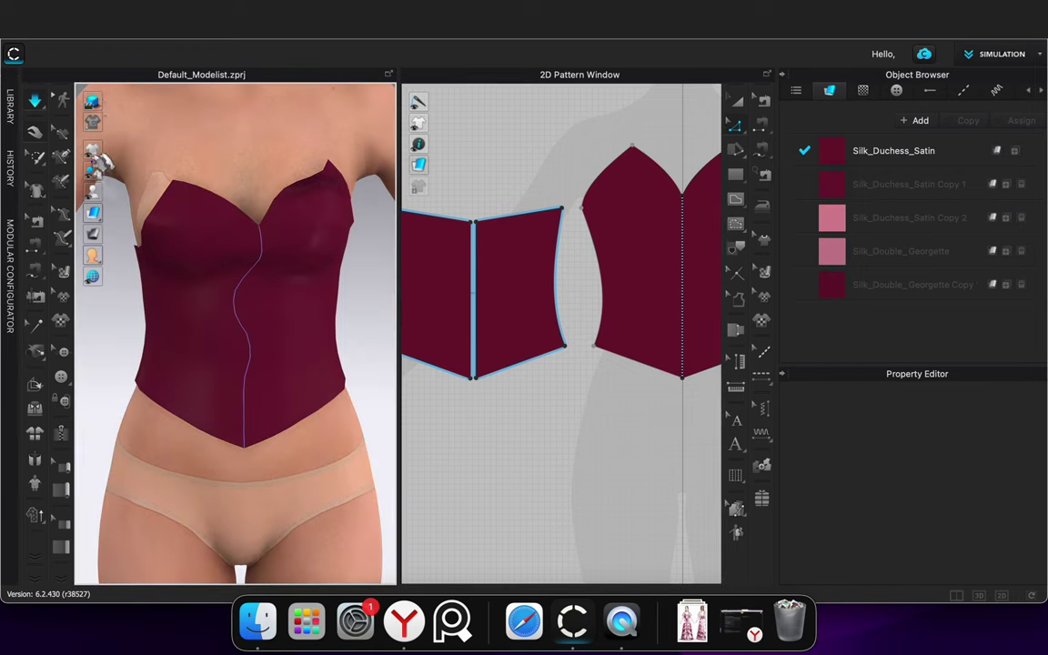
mouse_move(93, 149)
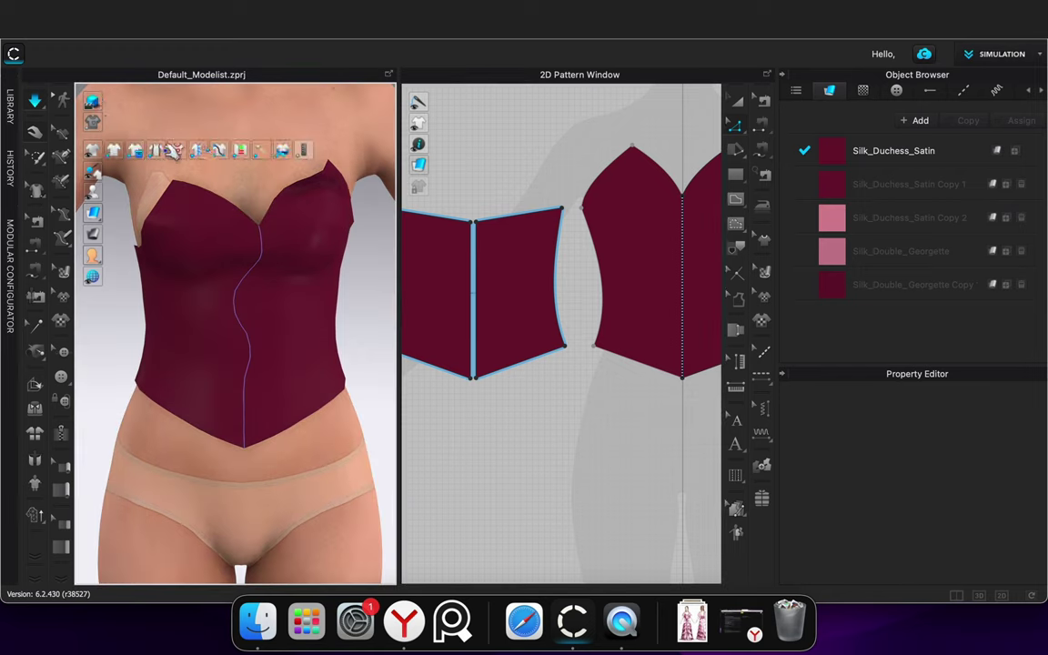
click(199, 151)
right_drag(358, 296, 306, 317)
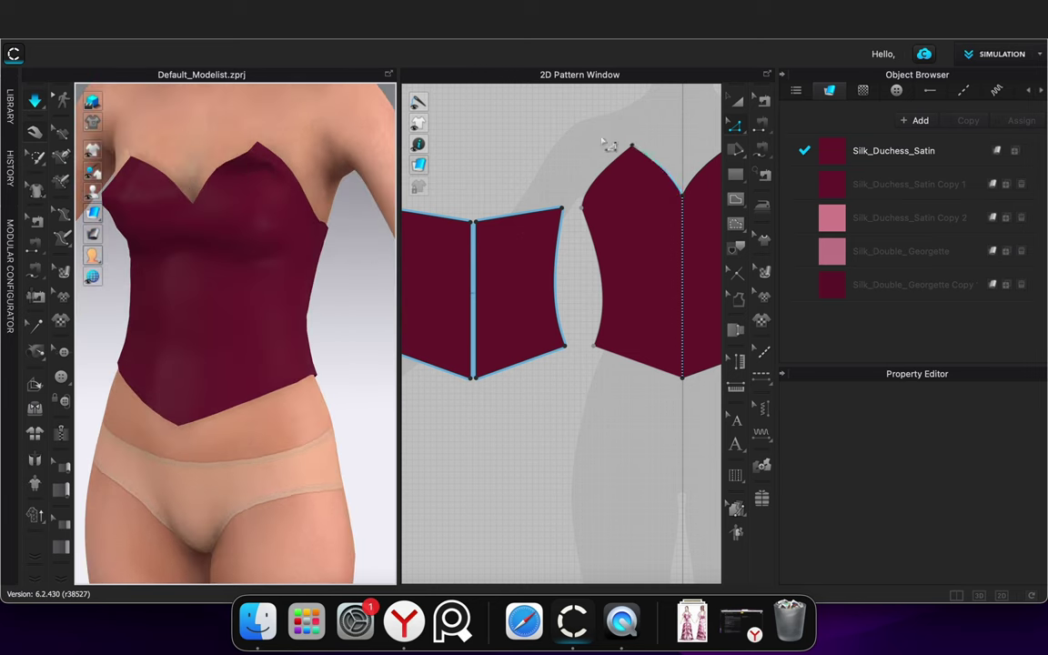
Move the front panel's bust peak outward, simulate the bodice and adjust the neckline corner on the avatar
click(630, 147)
drag(616, 150, 640, 152)
key(space)
click(348, 210)
key(space)
drag(308, 180, 283, 147)
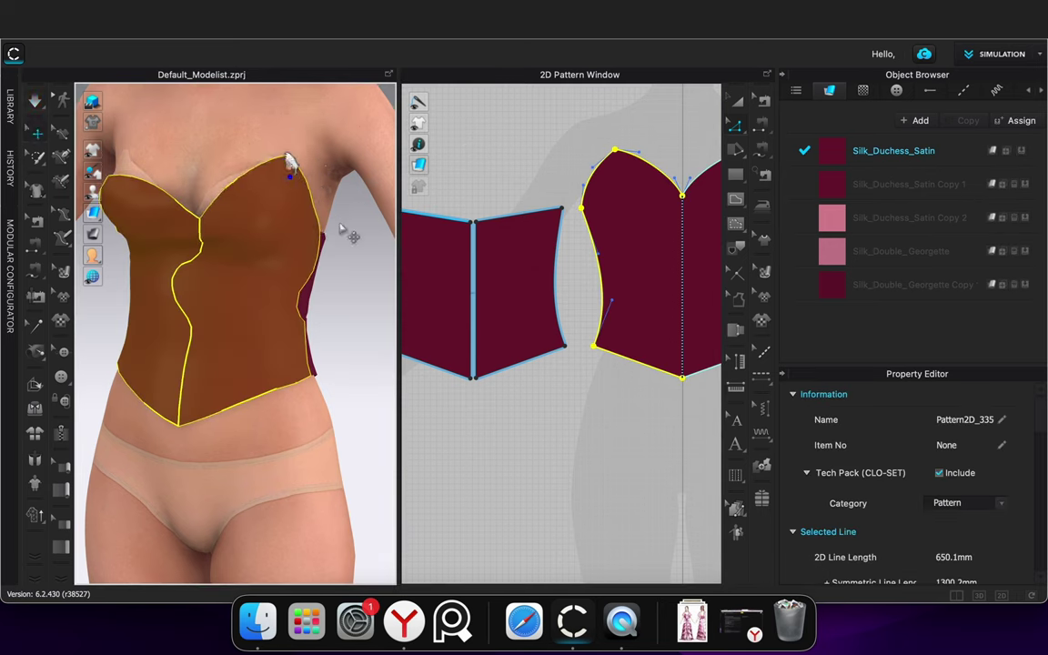
scroll(364, 266, down, 1)
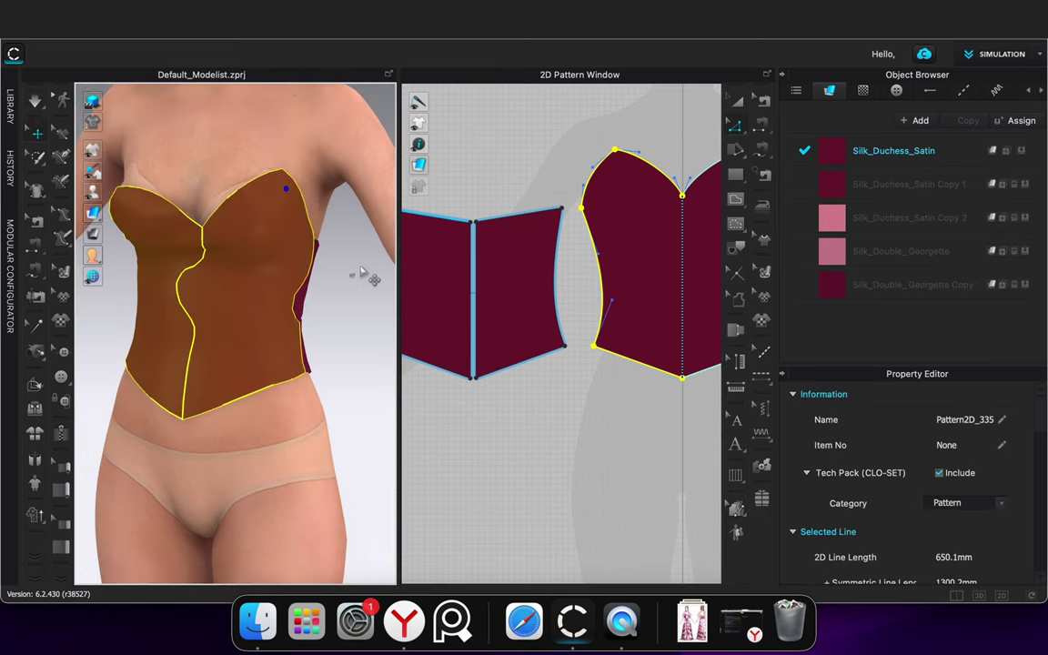
click(345, 297)
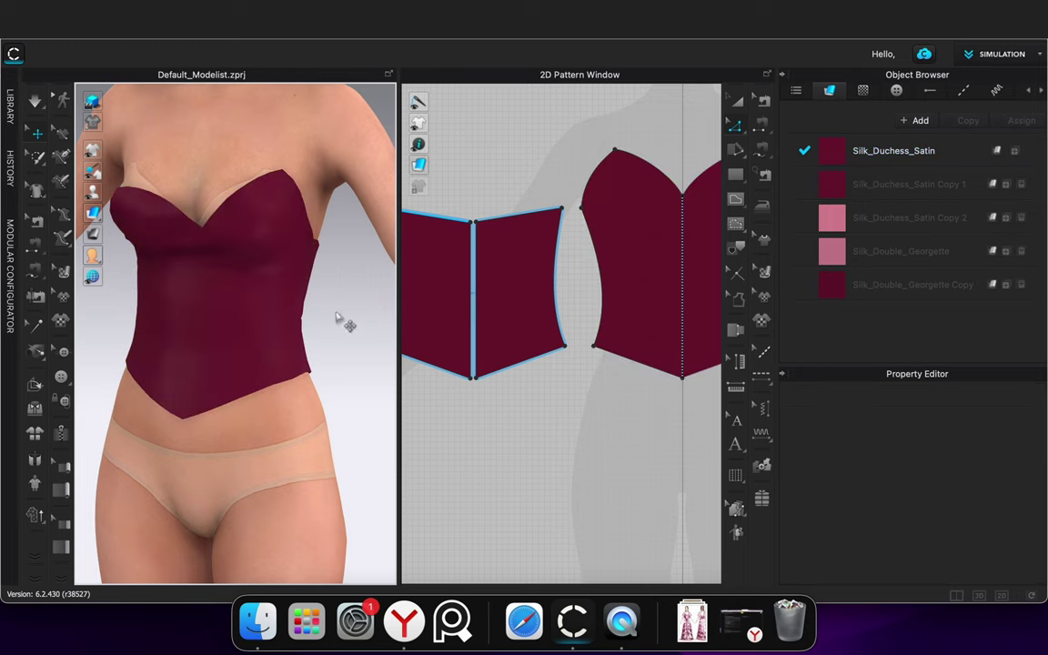
Save the project as a project file named 1 in the Desktop folder
key(super+s)
click(490, 164)
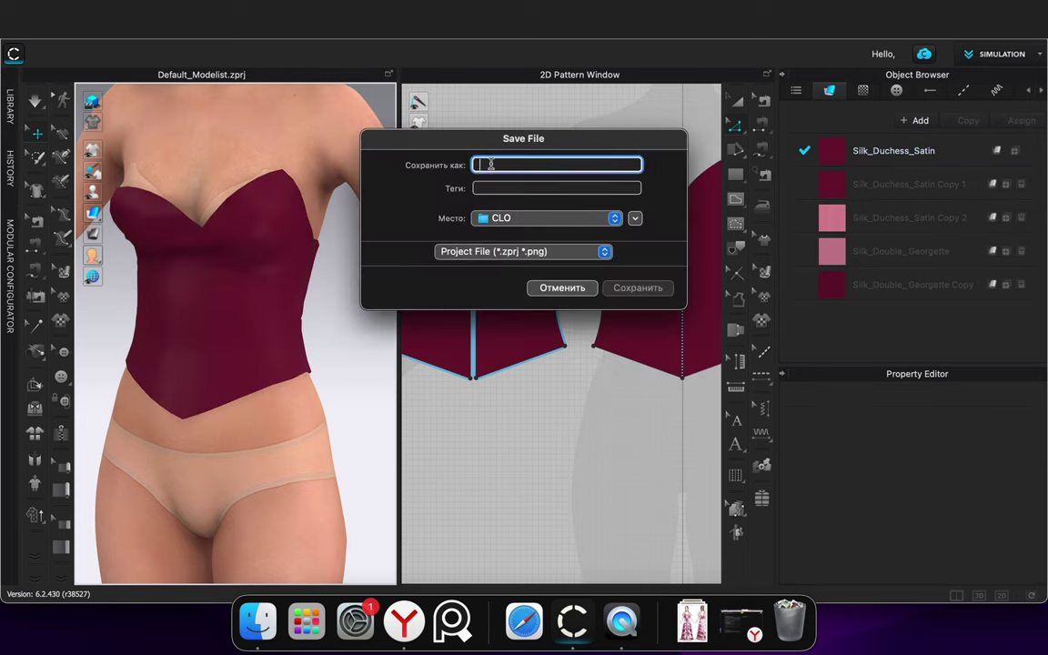
click(564, 218)
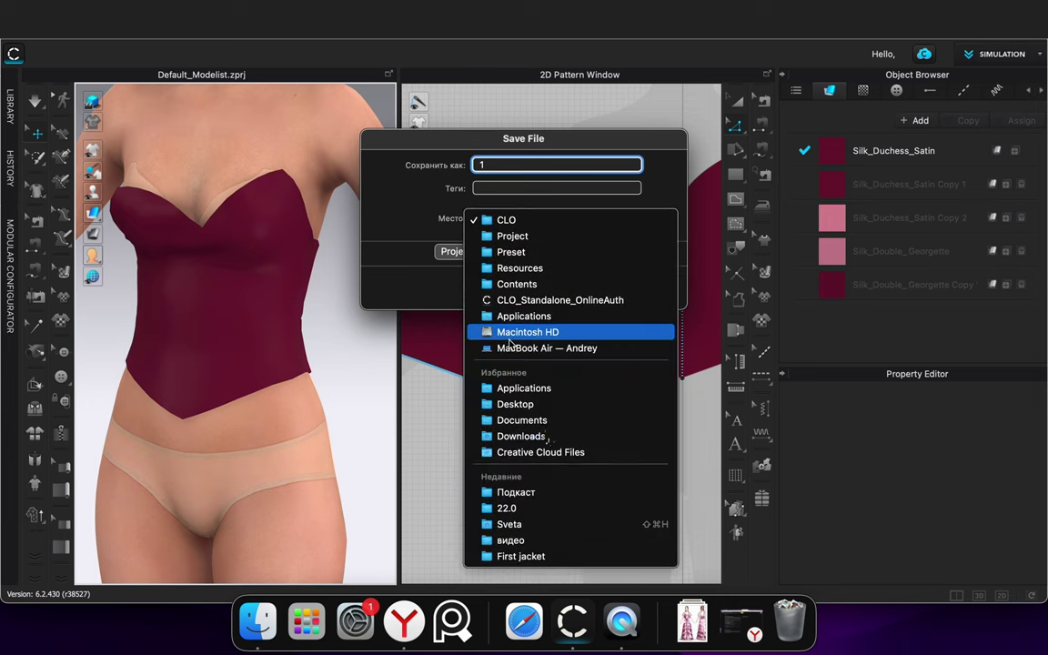
click(537, 404)
click(598, 223)
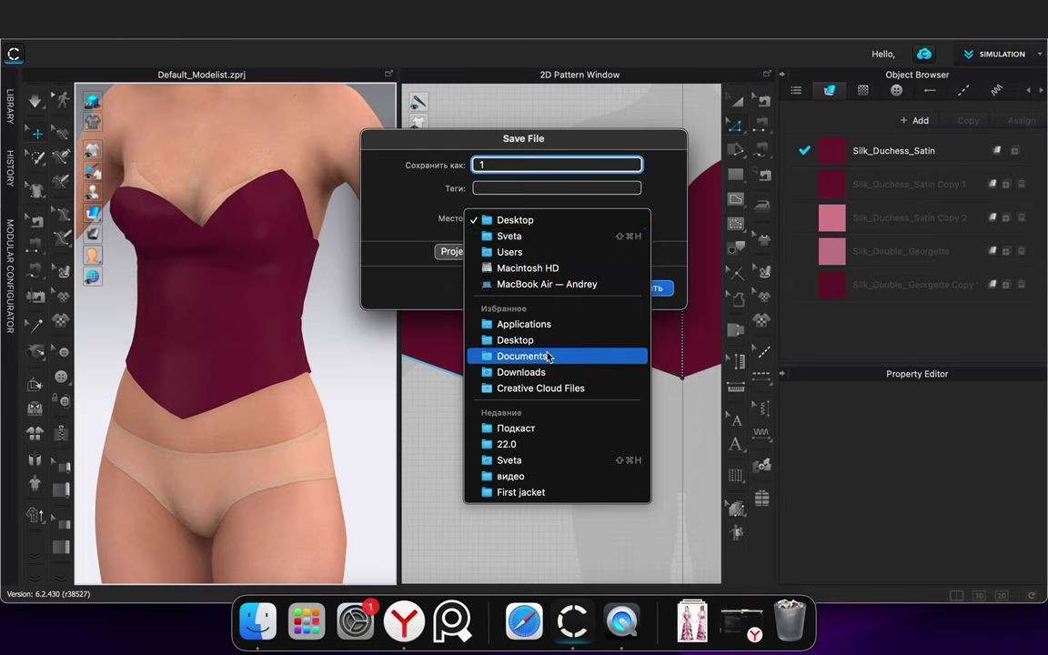
click(556, 343)
click(656, 290)
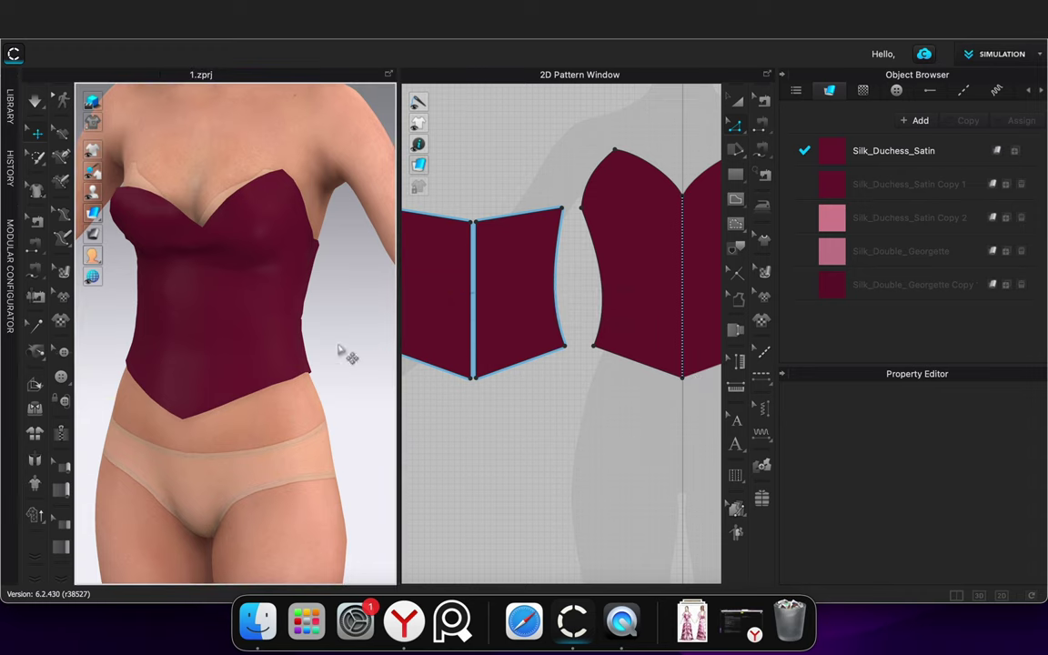
Simulate the bodice again, pulling the opposite neckline corner outward over the bust, and stop the simulation
click(129, 205)
drag(1043, 424, 1044, 502)
click(350, 414)
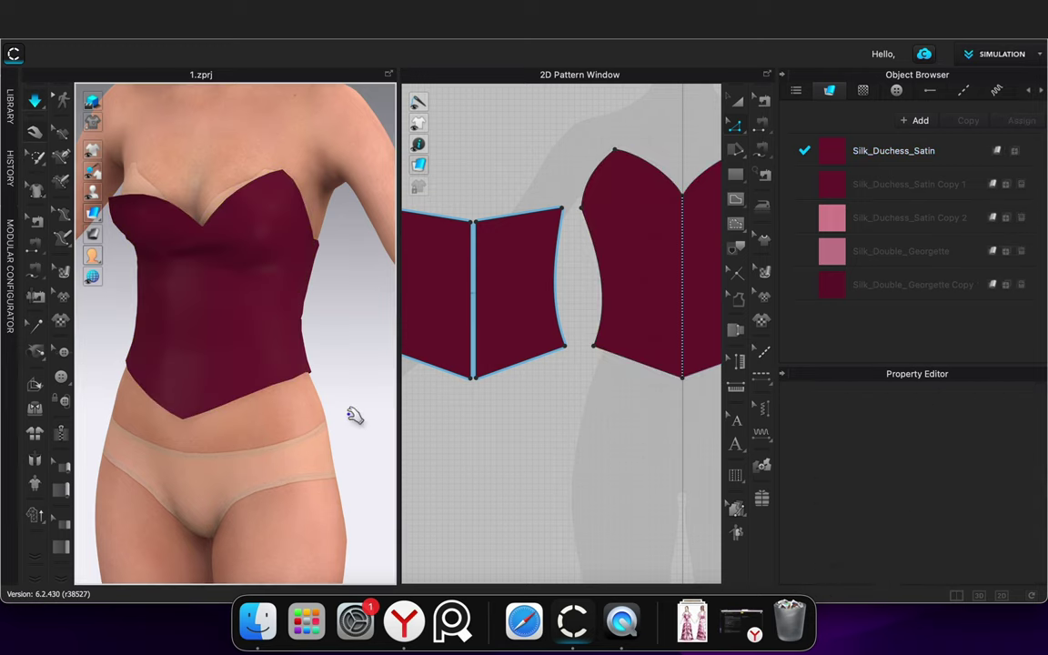
key(space)
Add a point on the front panel's underarm edge close to the bust peak
scroll(339, 450, down, 6)
mouse_move(340, 457)
right_down()
mouse_move(471, 431)
mouse_move(538, 463)
mouse_move(339, 459)
mouse_move(395, 440)
mouse_move(318, 456)
mouse_move(344, 445)
mouse_move(322, 446)
mouse_move(353, 445)
right_up()
scroll(645, 397, up, 4)
middle_drag(642, 397, 579, 444)
scroll(579, 444, down, 3)
scroll(696, 248, up, 5)
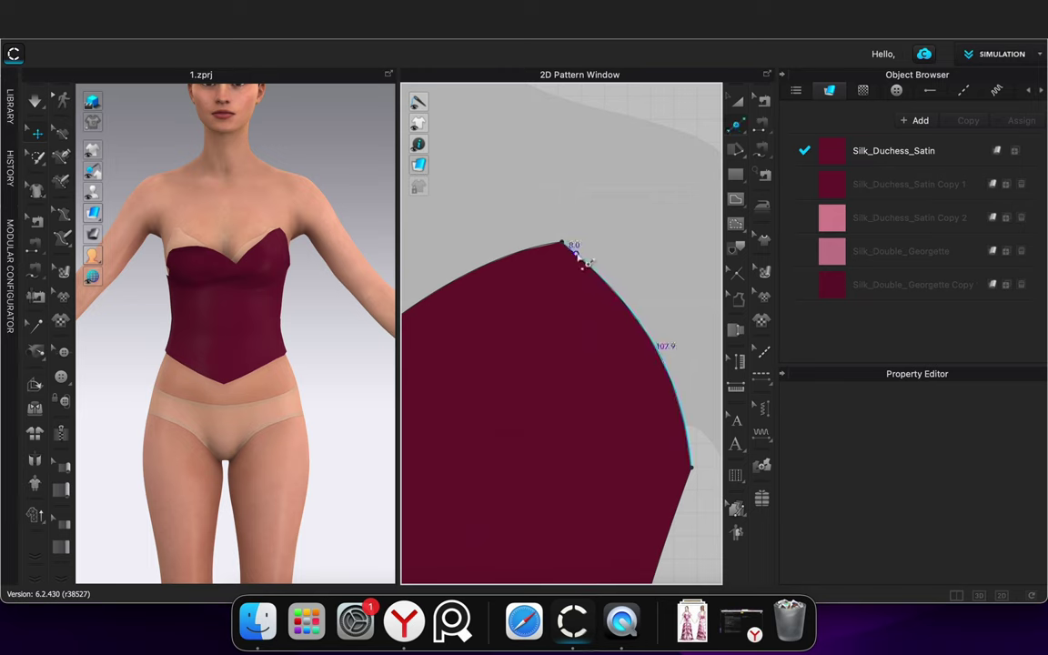
click(577, 256)
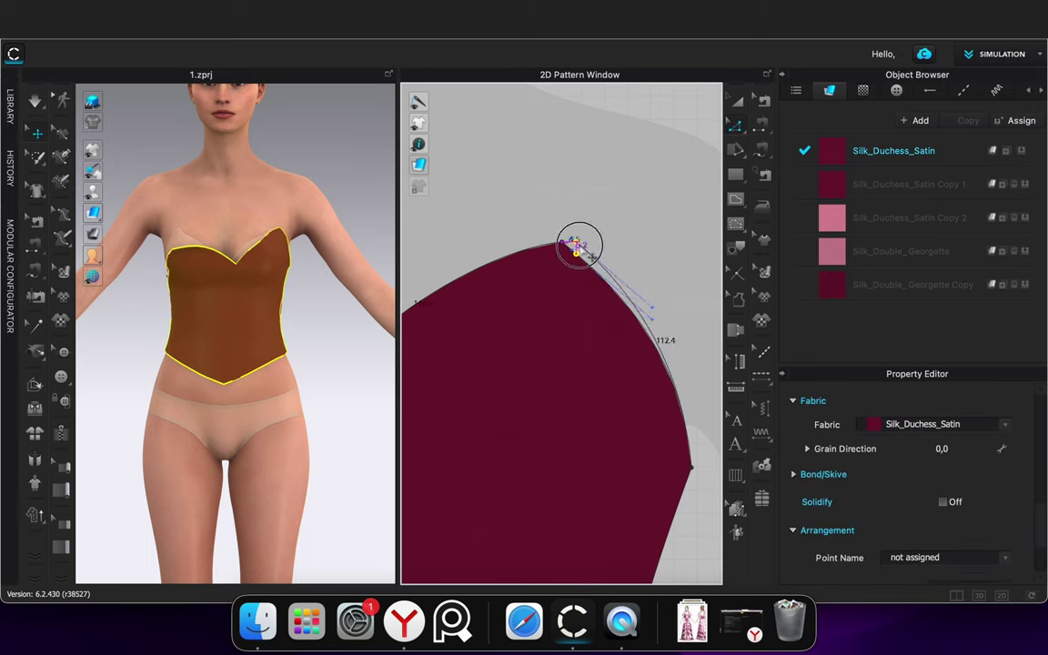
Move the new point level with the bust peak and adjust the peak to form a narrow, flat strap end
drag(579, 246, 580, 244)
click(620, 228)
click(562, 242)
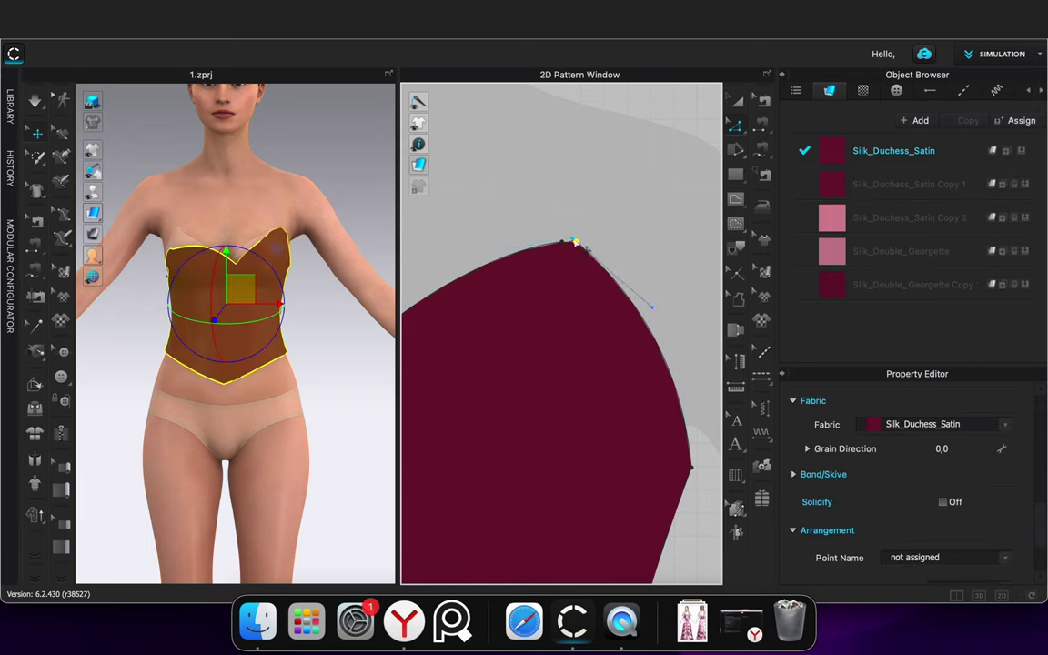
drag(574, 225, 565, 235)
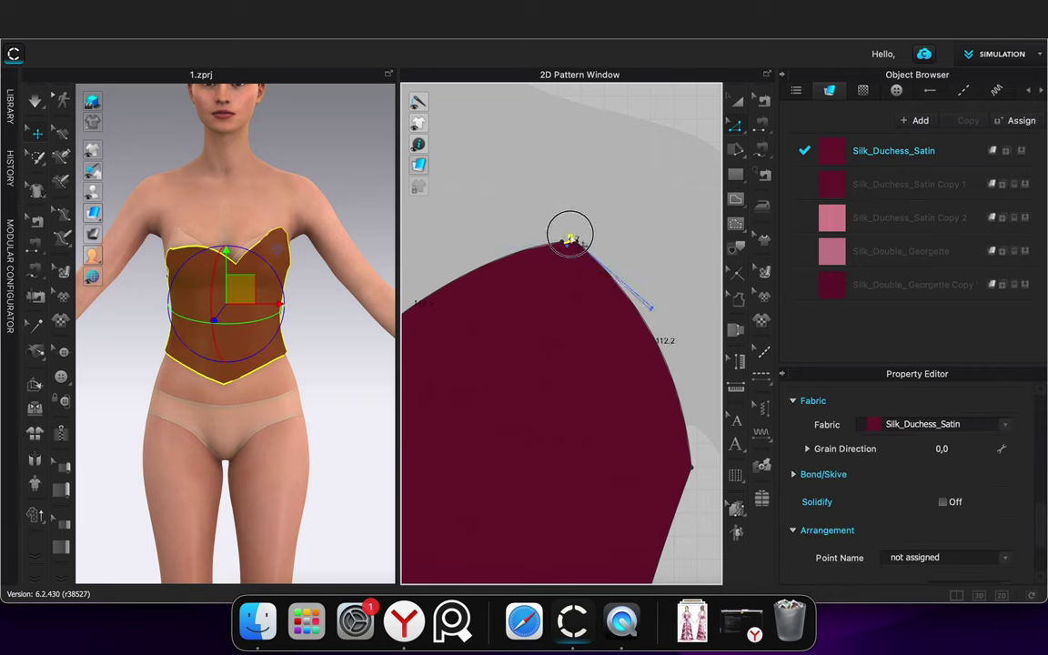
click(594, 237)
Draw a narrow rectangular strap about 6 mm wide directly above the flat end at the bust peak
scroll(591, 237, down, 5)
scroll(576, 233, up, 5)
scroll(643, 248, up, 2)
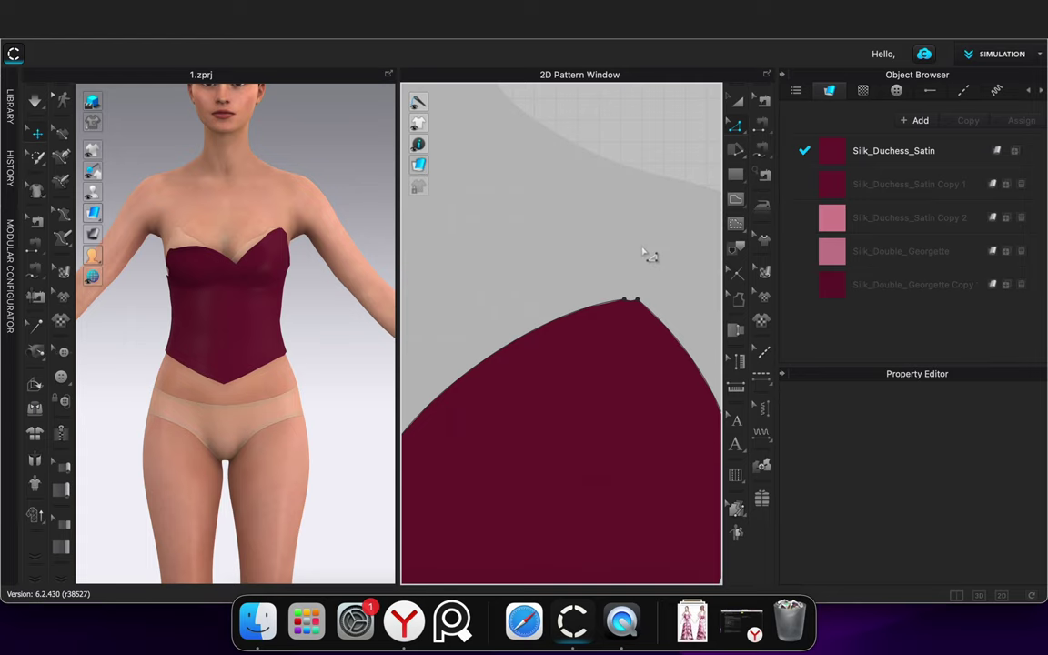
click(730, 177)
scroll(631, 286, up, 4)
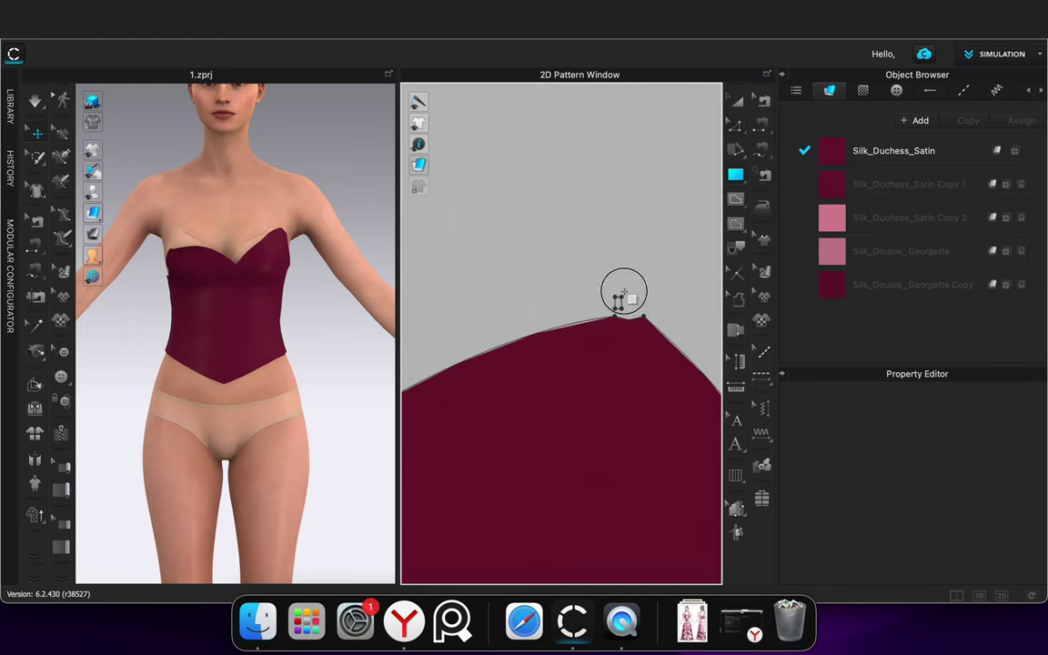
drag(643, 189, 644, 190)
click(741, 102)
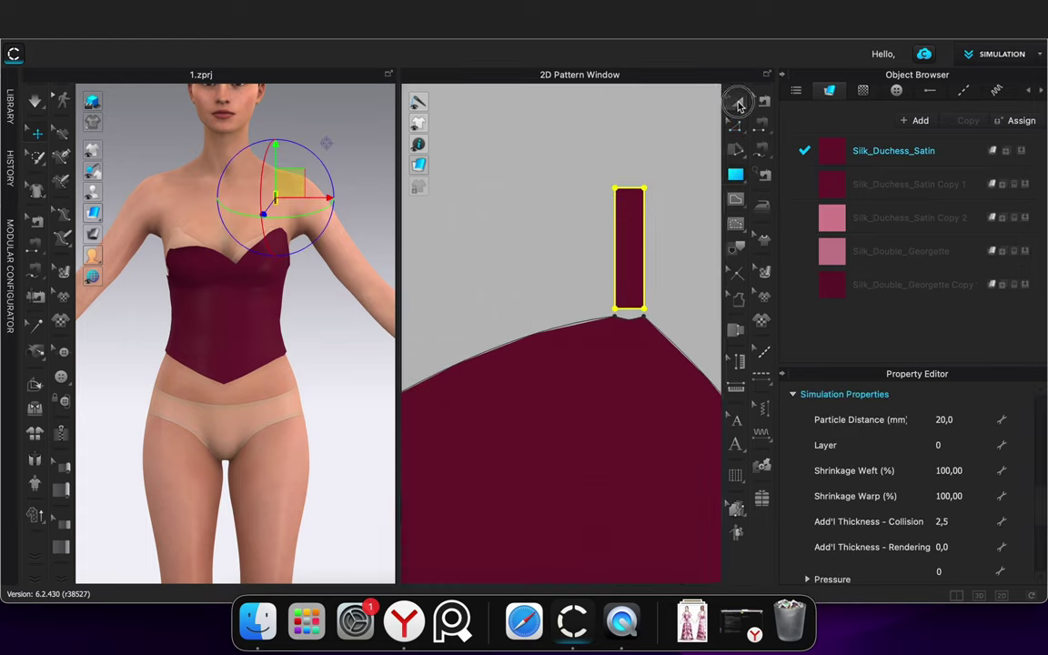
Lengthen the strap upward to about shoulder-to-head height, keeping its lower end above the bust peak
scroll(671, 187, down, 5)
click(675, 187)
scroll(666, 179, down, 3)
click(662, 185)
drag(660, 164, 619, 146)
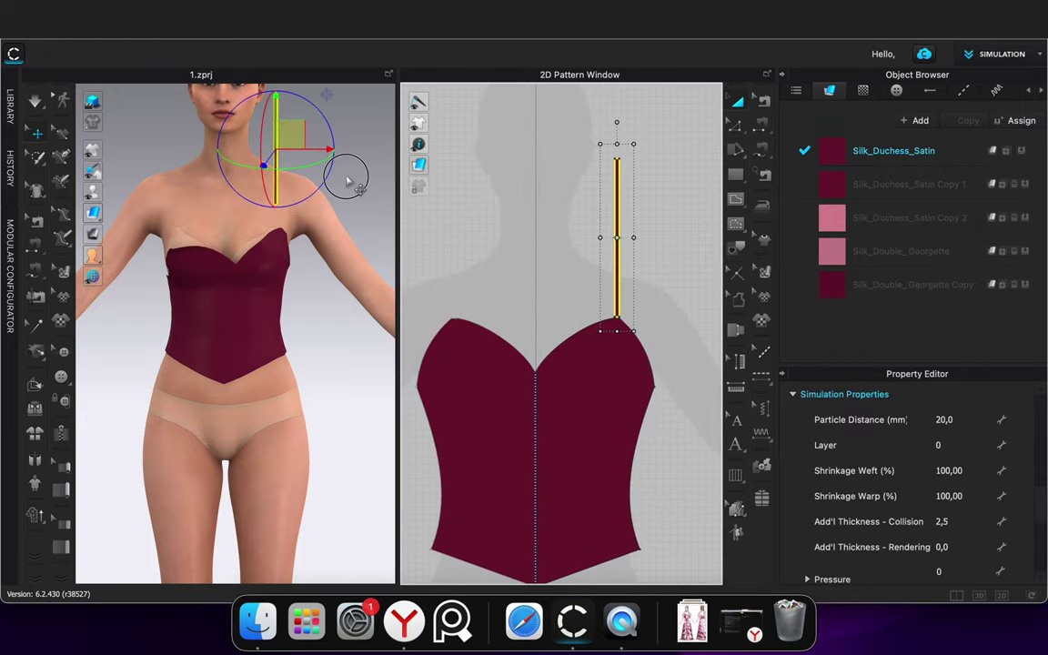
Move the strap onto the avatar's shoulder and rotate it to lie from front to back
click(352, 197)
right_drag(346, 190, 297, 201)
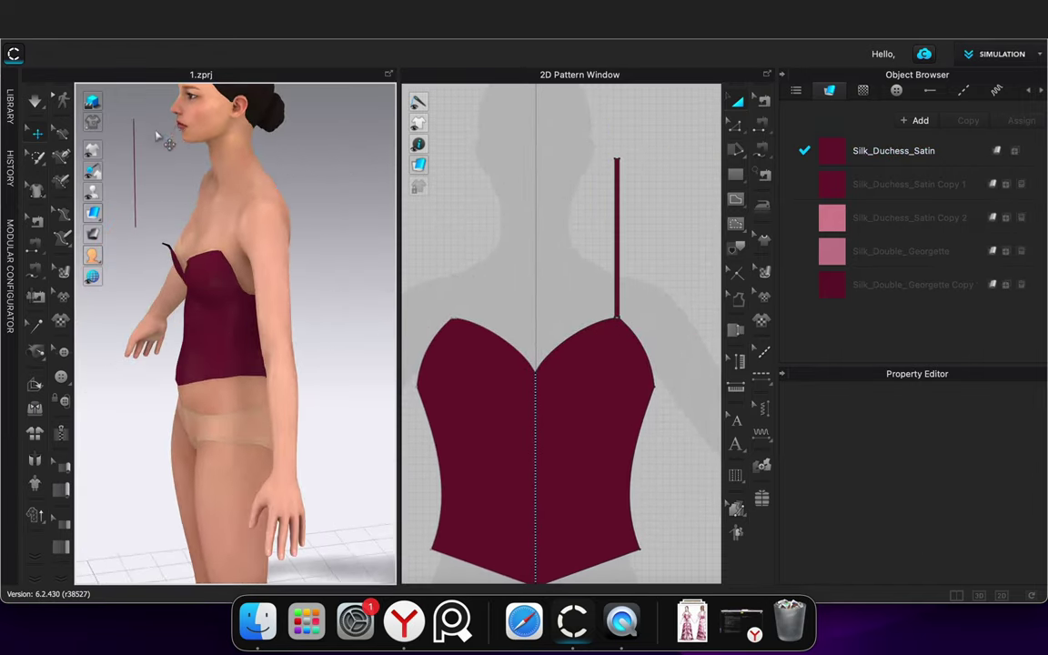
click(136, 140)
scroll(157, 128, down, 2)
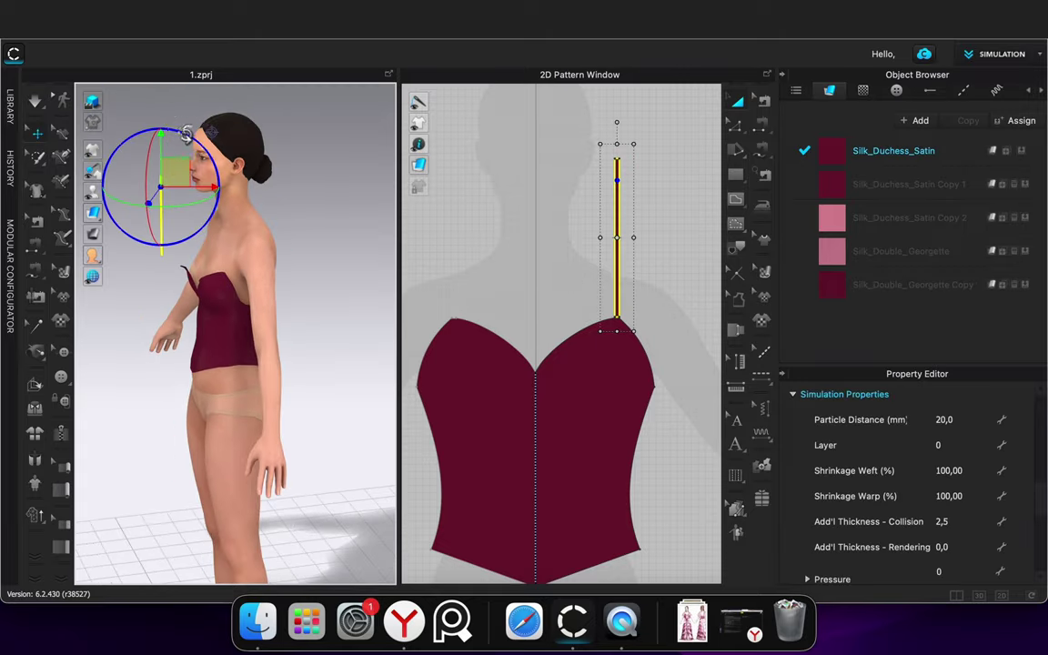
drag(186, 176, 303, 186)
right_drag(323, 271, 230, 283)
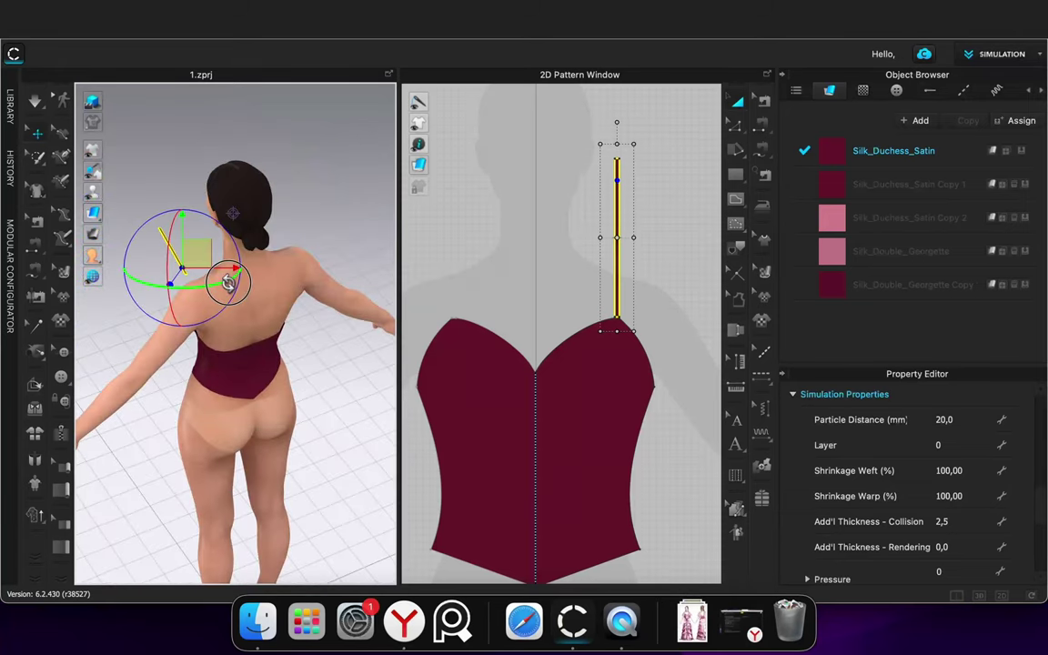
drag(201, 252, 240, 278)
right_drag(341, 356, 410, 352)
click(284, 353)
Sew the strap's lower end to the flat edge at the front panel's bust peak
scroll(258, 345, up, 3)
scroll(621, 314, up, 6)
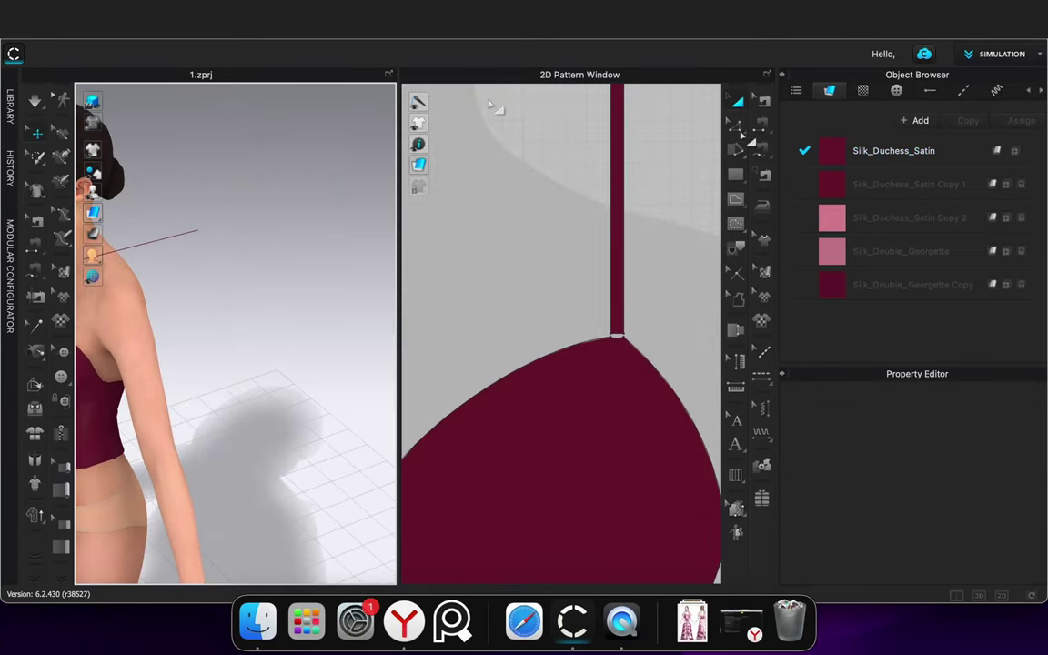
click(761, 150)
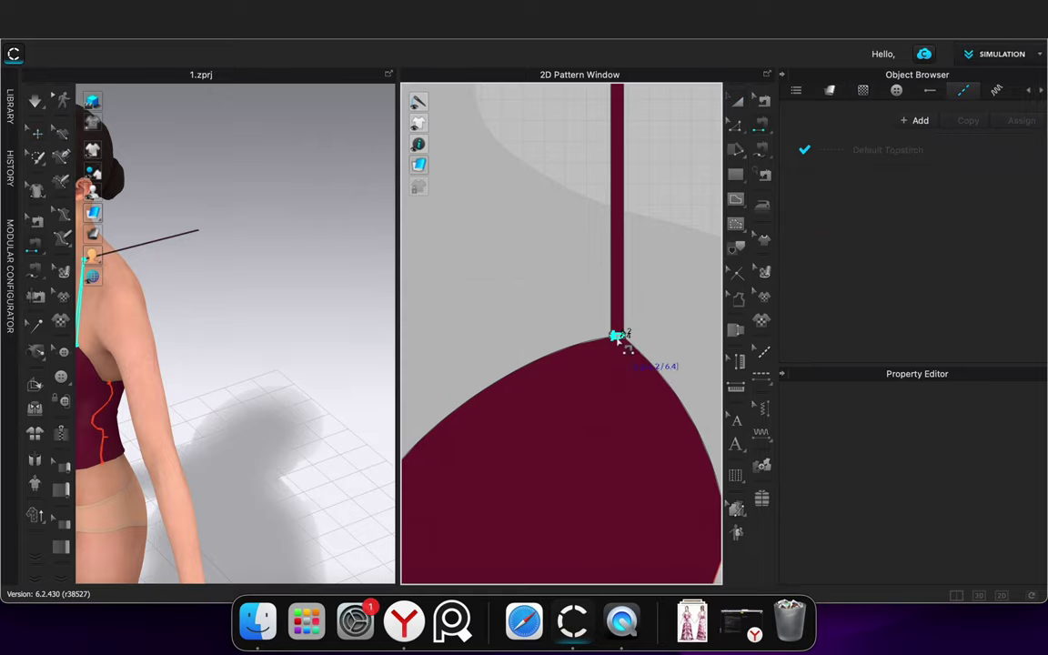
click(618, 340)
right_drag(264, 368, 181, 375)
click(222, 410)
middle_drag(222, 410, 424, 375)
scroll(304, 337, up, 4)
scroll(508, 299, down, 6)
scroll(590, 246, up, 1)
scroll(307, 272, down, 1)
right_drag(310, 208, 320, 276)
middle_drag(304, 200, 256, 328)
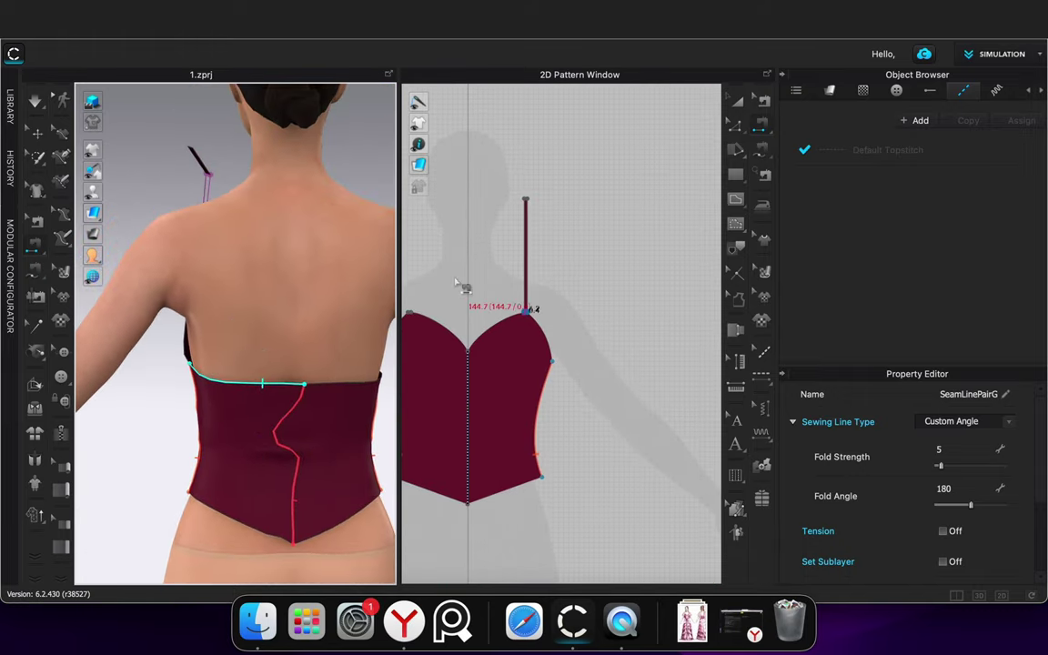
click(762, 151)
click(528, 200)
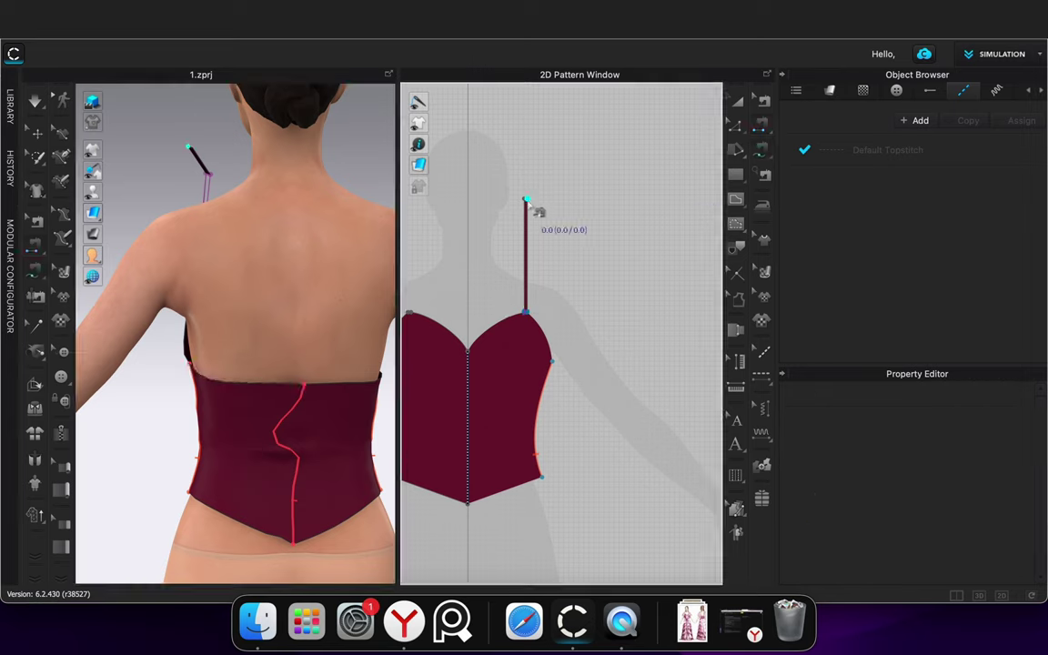
right_click(485, 280)
click(447, 290)
key(m)
middle_drag(462, 288, 727, 229)
scroll(582, 307, up, 3)
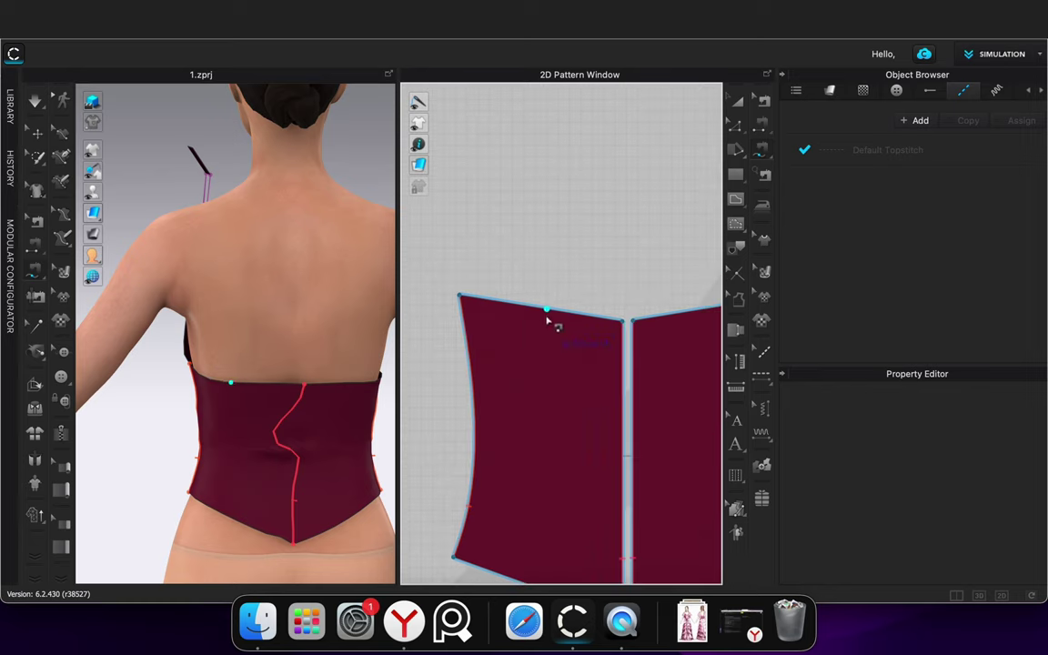
scroll(554, 322, up, 3)
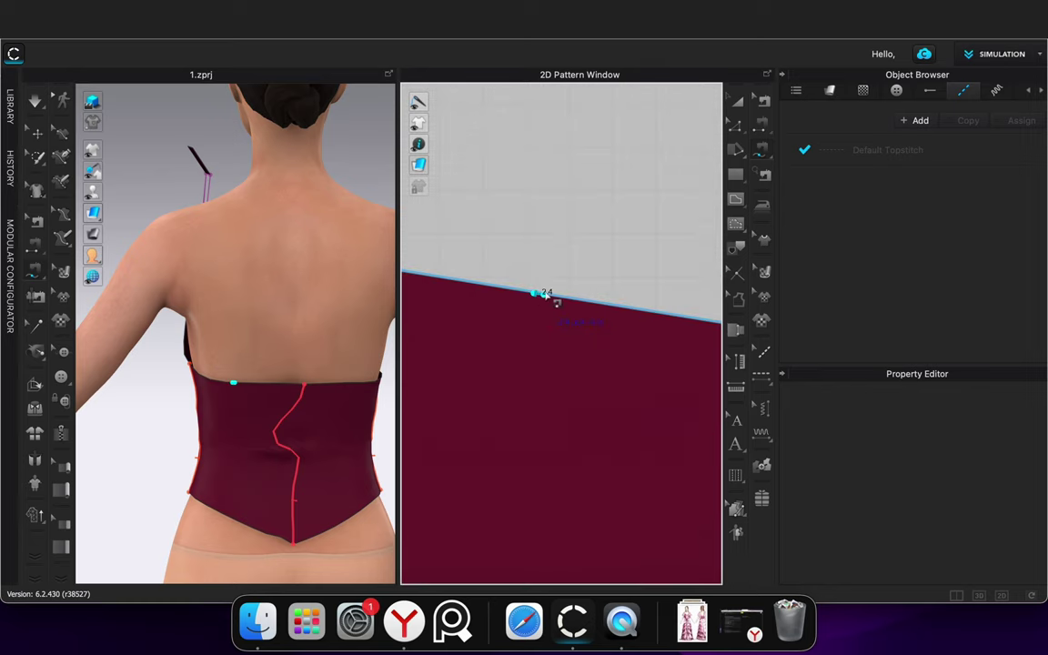
key(z)
Sew the strap's upper end to a matching 6.2 mm section of the back bodice's top edge and reverse the sewing direction
scroll(592, 290, down, 5)
middle_drag(592, 291, 437, 350)
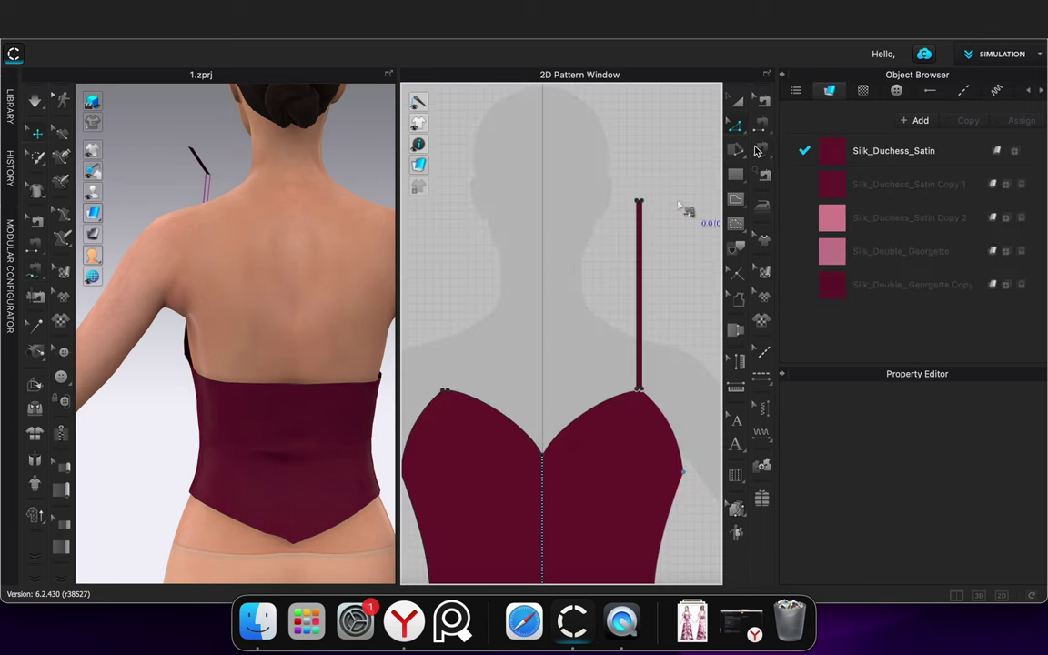
click(756, 151)
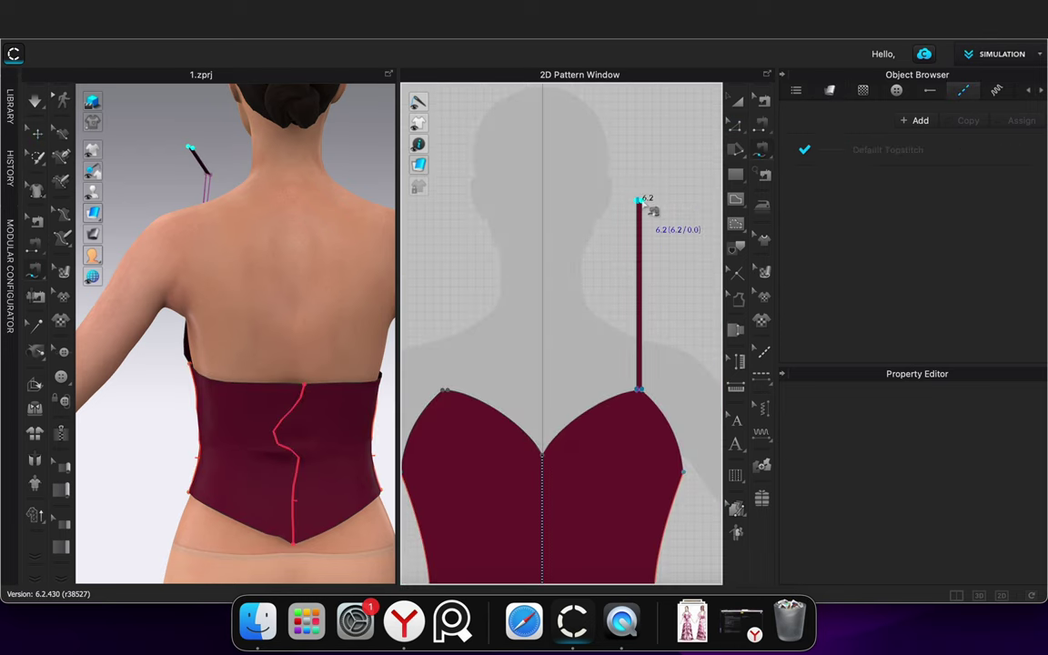
scroll(482, 283, up, 6)
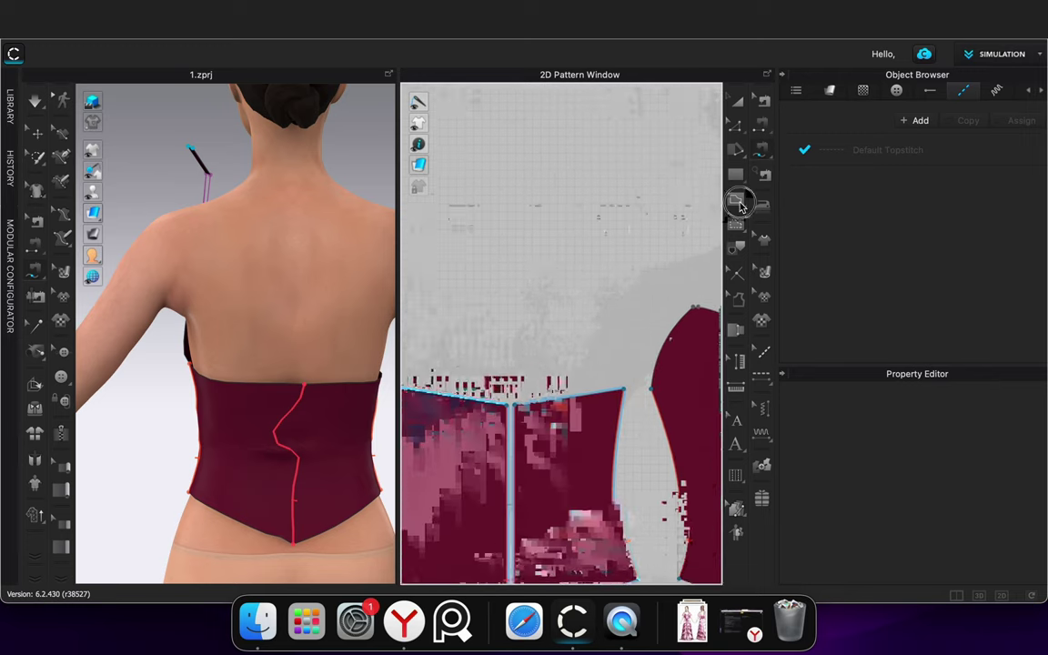
click(564, 318)
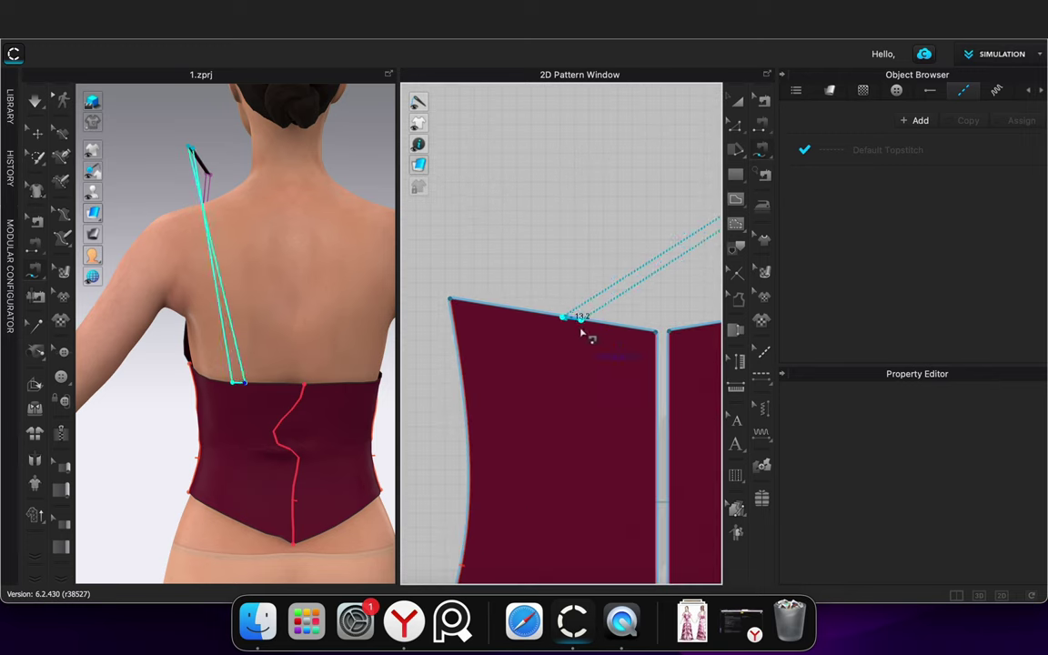
scroll(598, 316, up, 5)
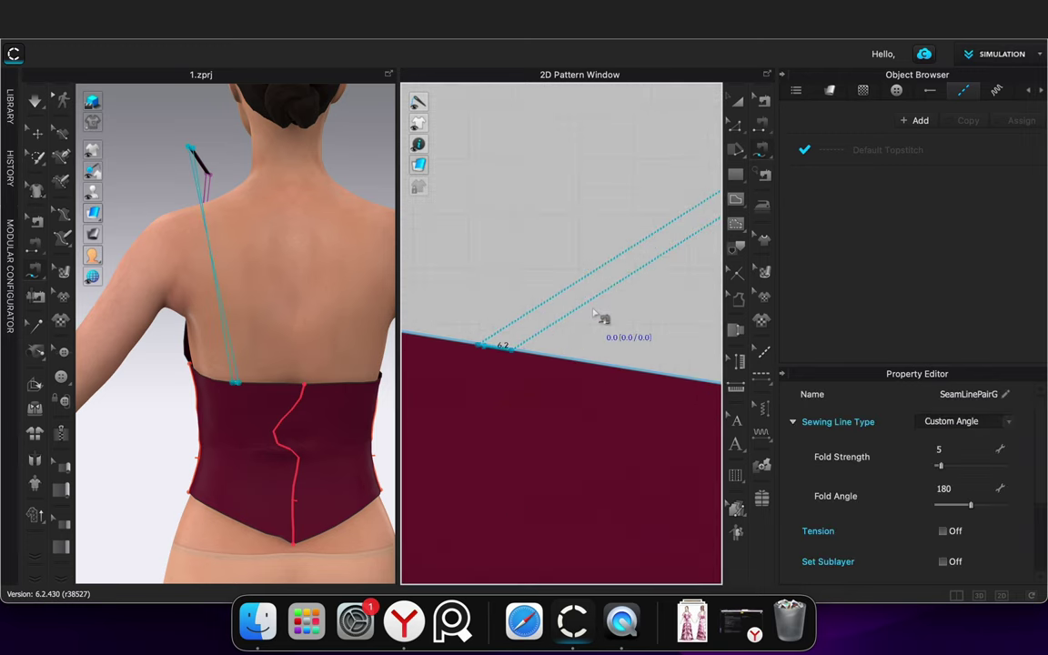
right_click(479, 355)
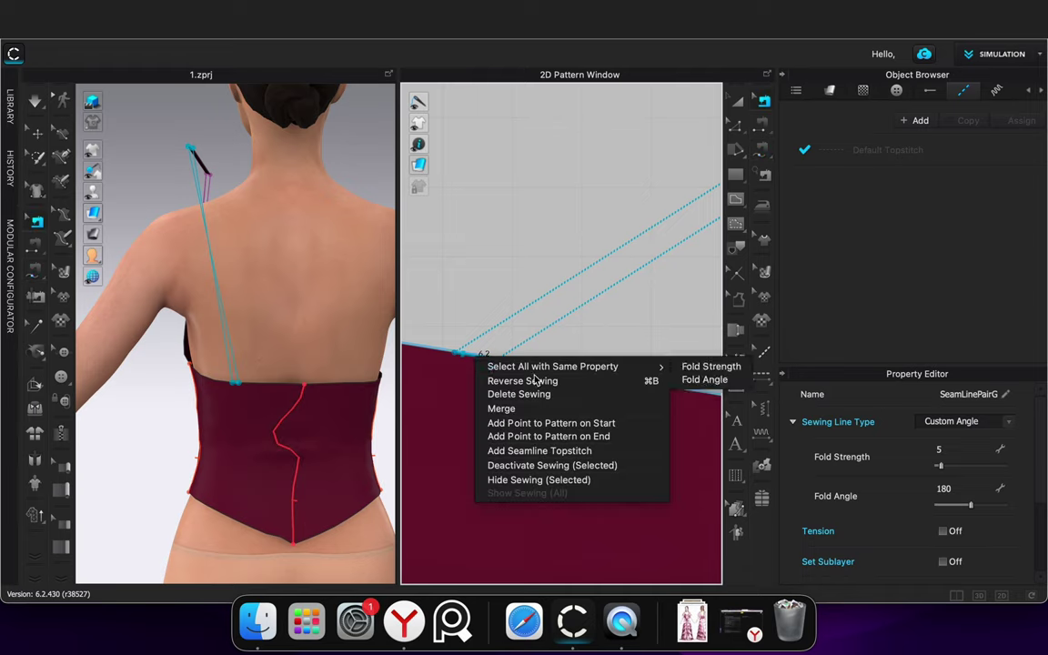
click(539, 379)
click(433, 289)
Simulate the garment and pull the bodice and strap upward until the strap lies over the shoulder
key(space)
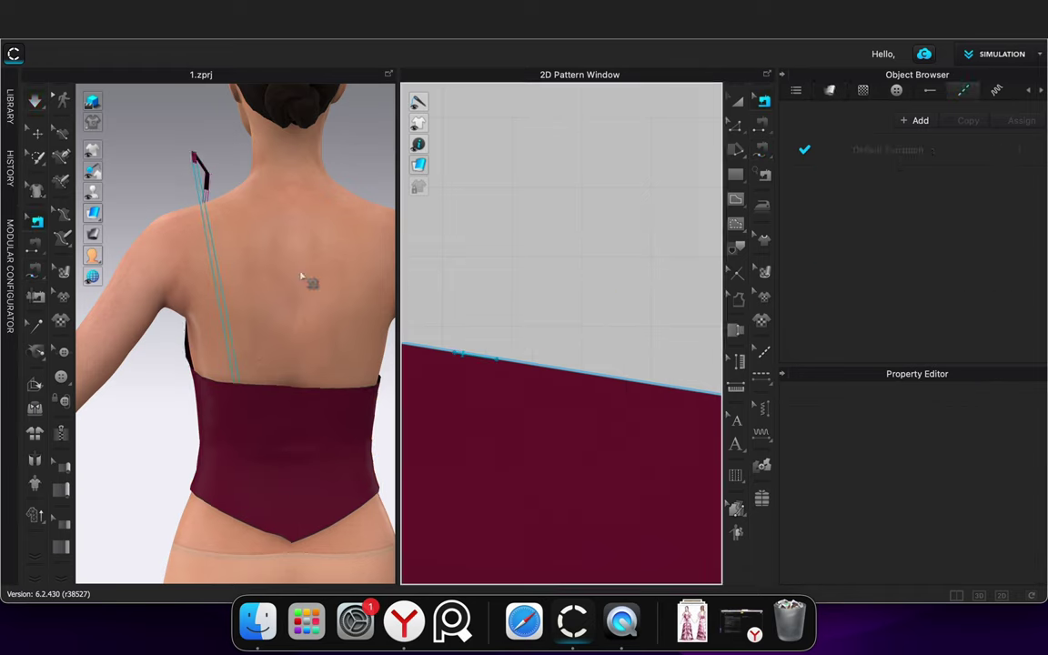
right_drag(122, 204, 262, 211)
drag(318, 354, 278, 304)
drag(358, 311, 340, 267)
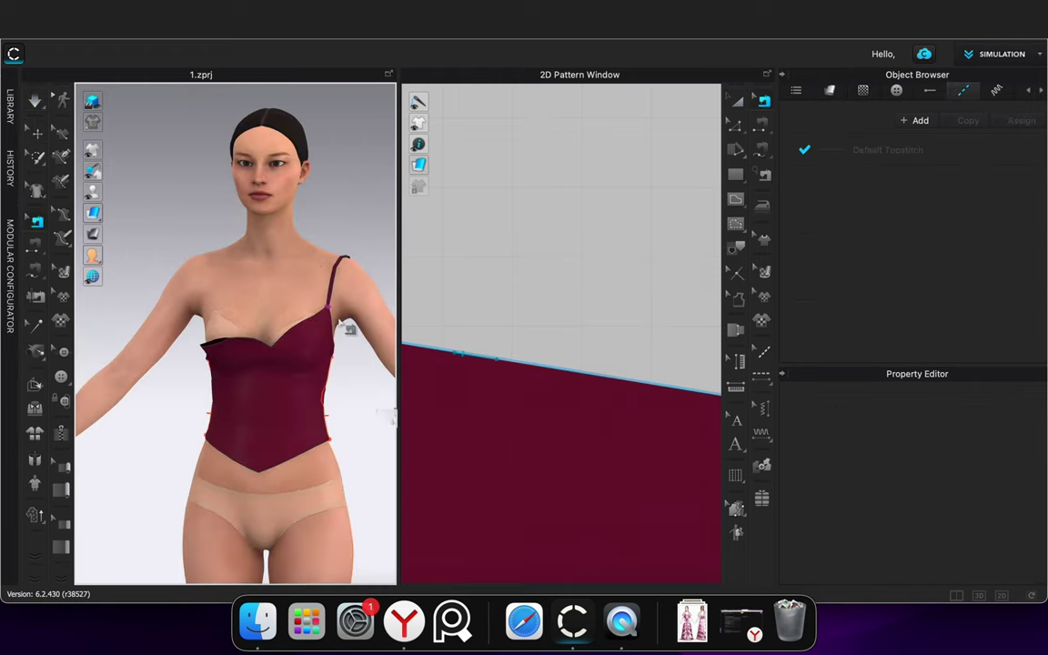
right_drag(351, 376, 384, 400)
right_drag(241, 401, 201, 423)
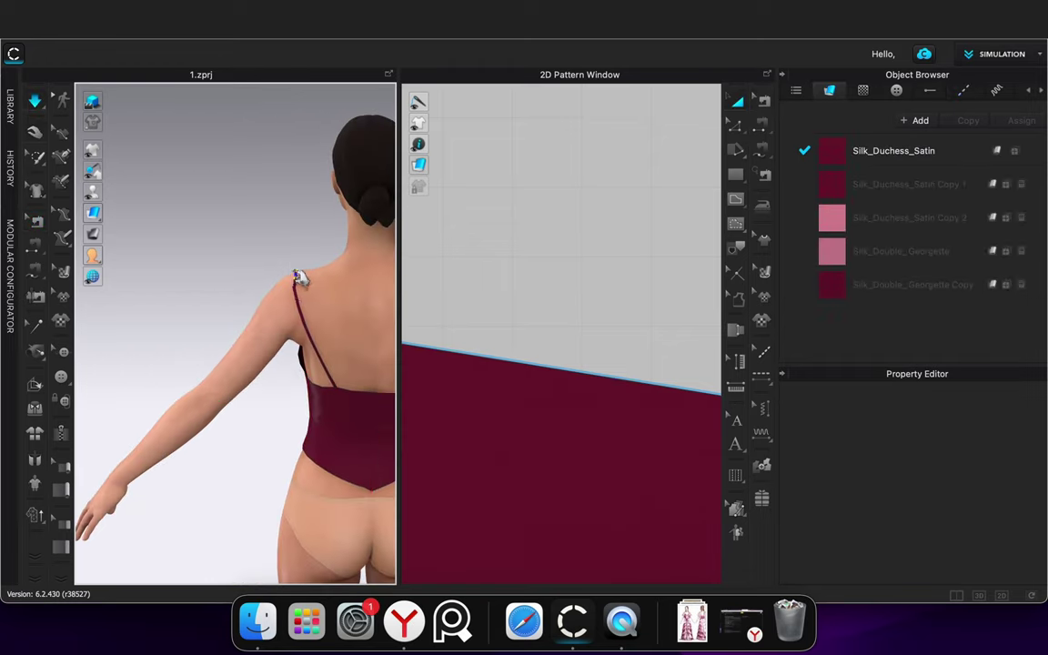
drag(298, 278, 313, 243)
click(312, 298)
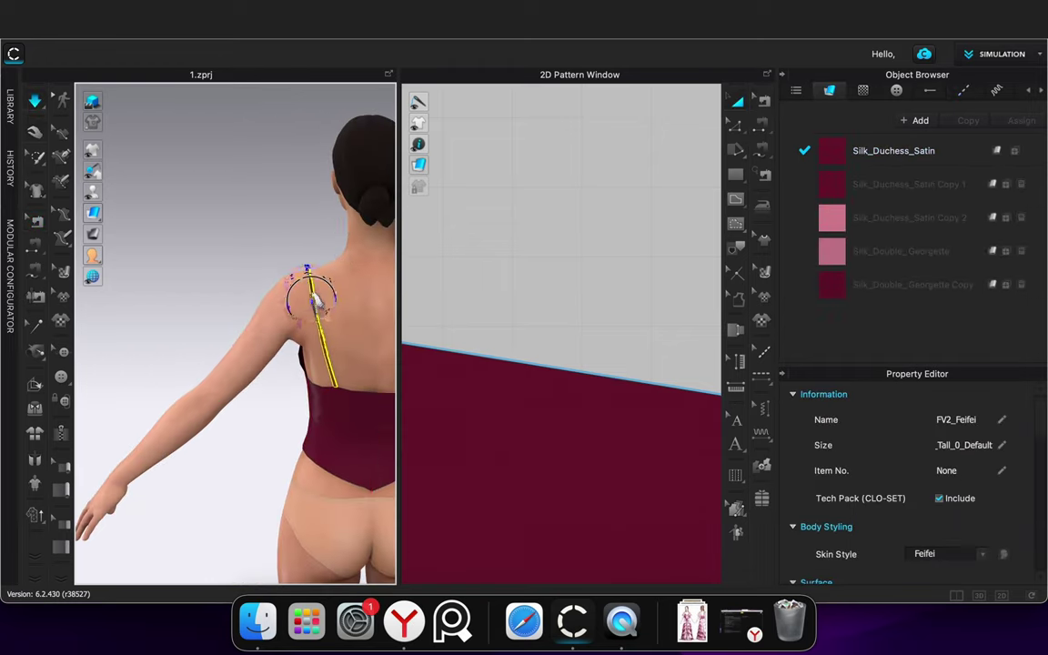
click(259, 202)
drag(311, 287, 316, 235)
Mirror the strap with its sewing to the opposite side and rotate the copy over the other shoulder
key(b)
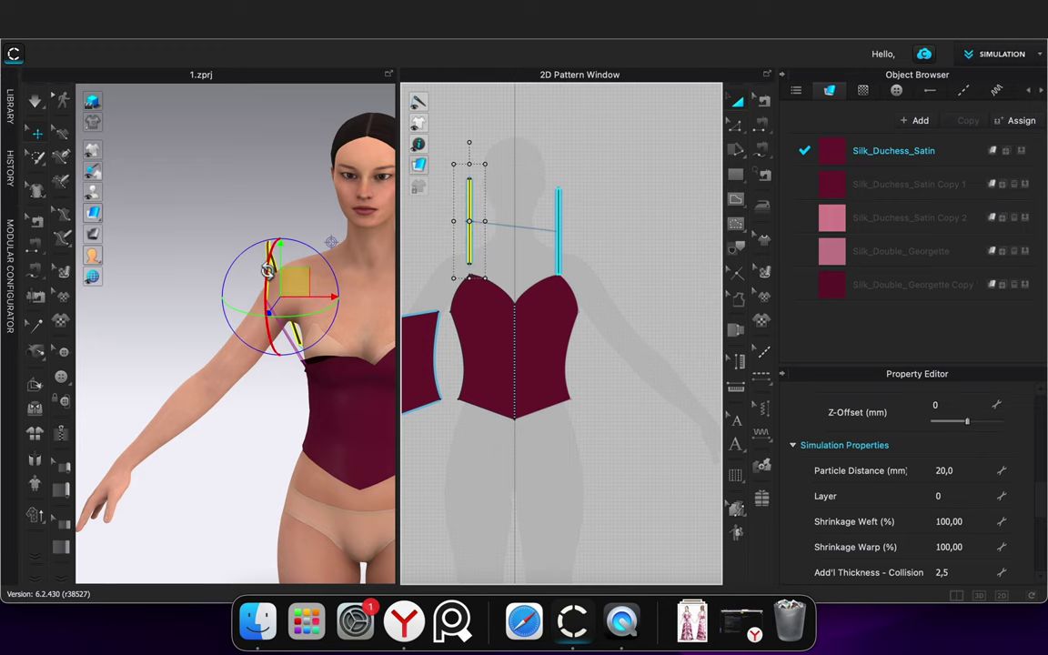
drag(267, 271, 320, 250)
click(307, 214)
Simulate the garment with both straps and pull the bodice's bust peaks up into place beneath them
key(space)
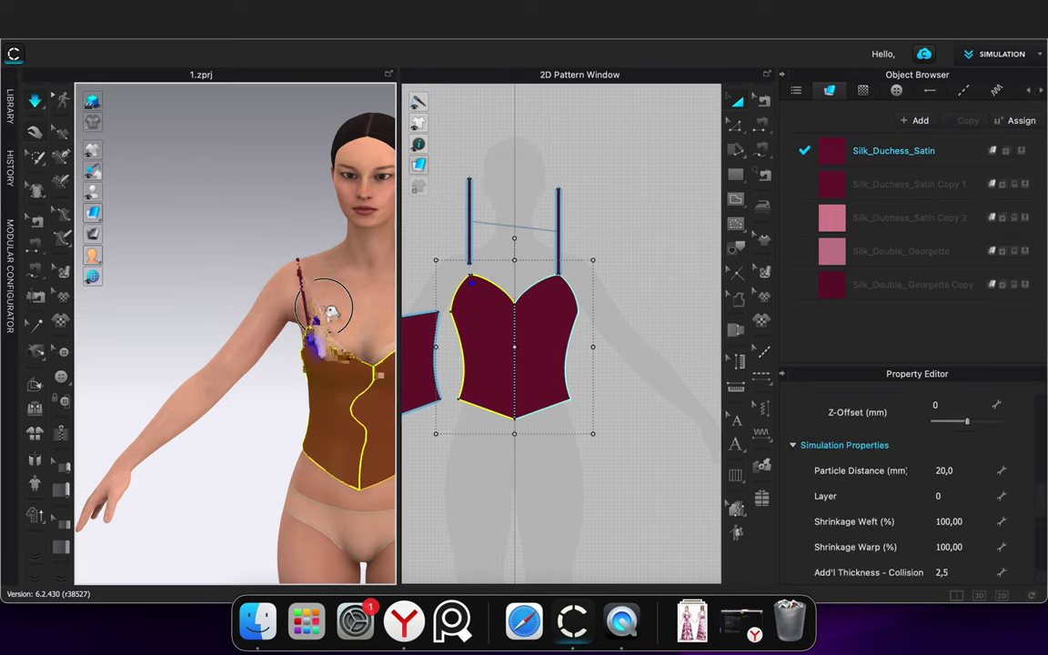
middle_drag(273, 265, 172, 246)
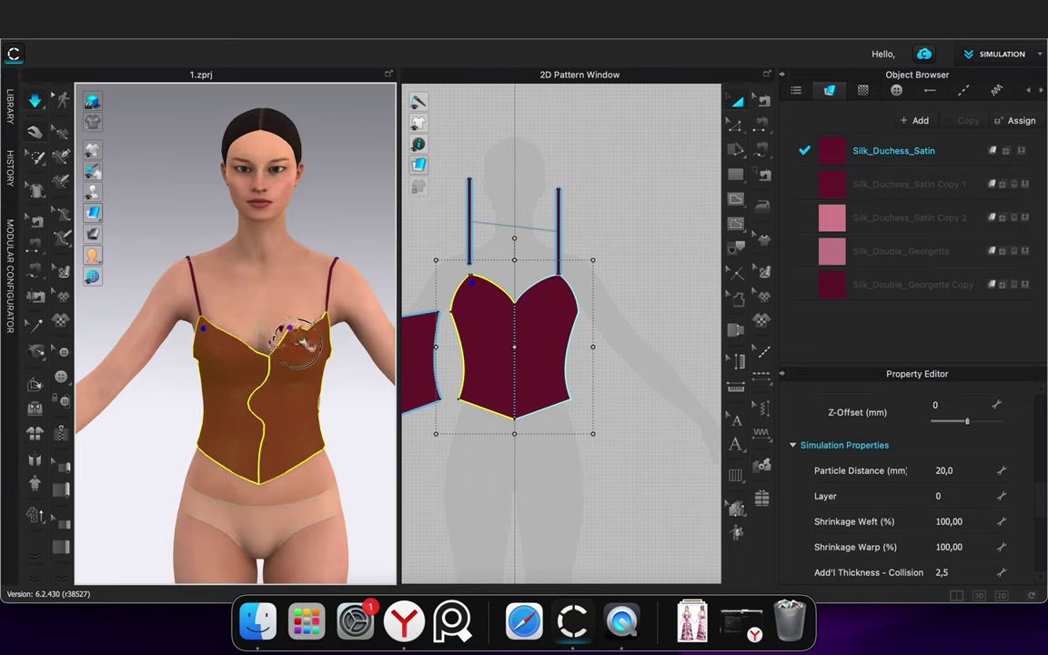
drag(288, 320, 313, 302)
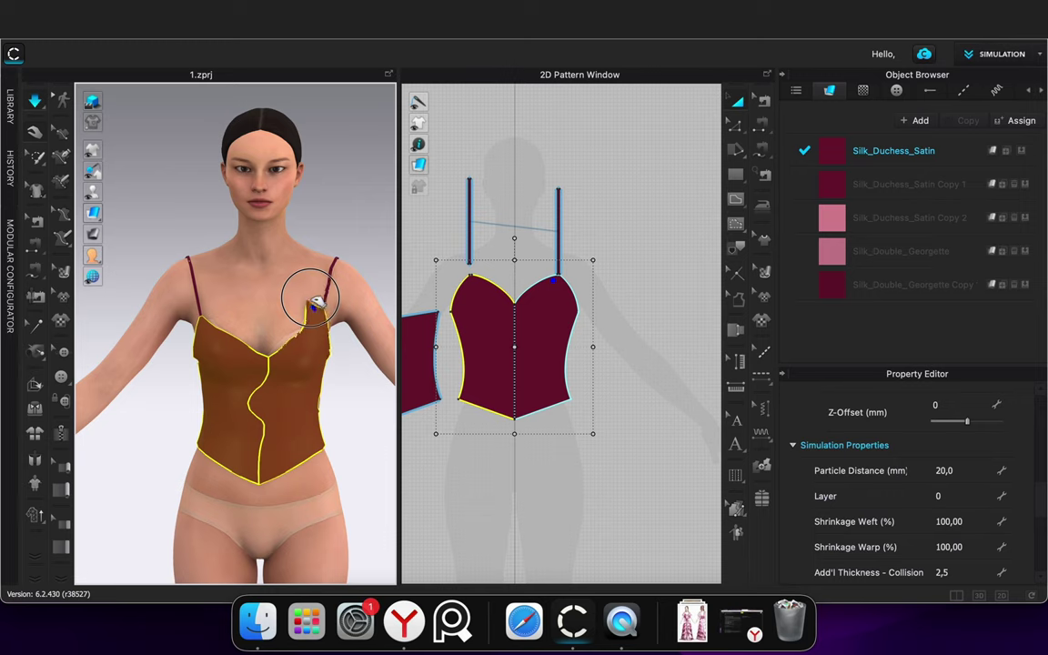
click(351, 368)
key(space)
scroll(353, 375, down, 3)
right_drag(355, 380, 23, 423)
scroll(523, 432, down, 5)
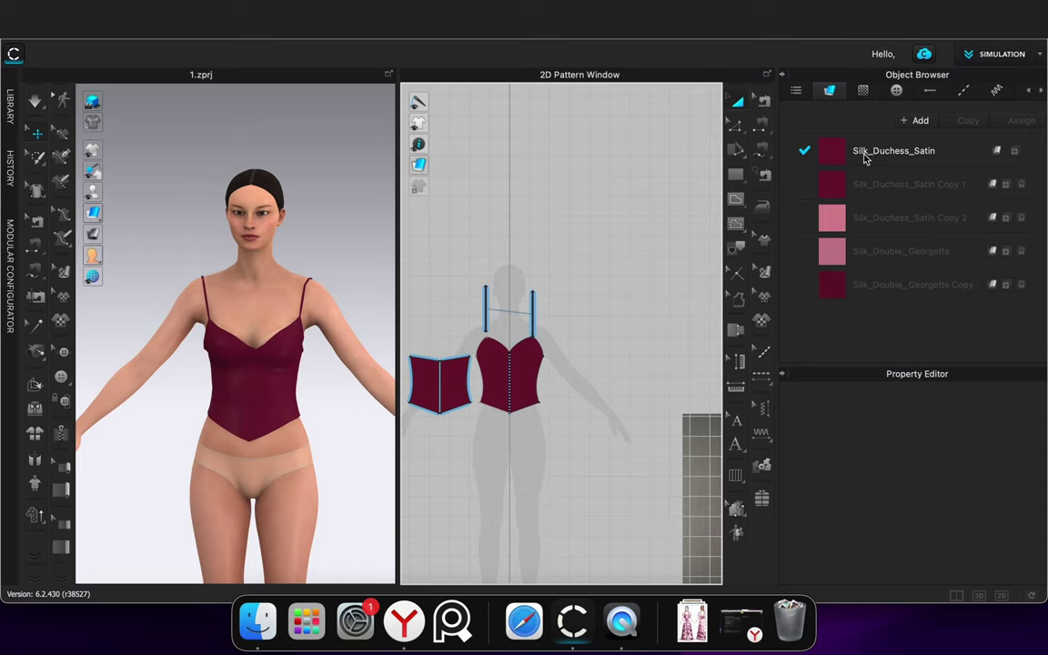
Draw a rectangular skirt panel about 241 by 925 mm in Silk_Duchess_Satin Copy 2, from the bodice's front point along the centre line
click(907, 218)
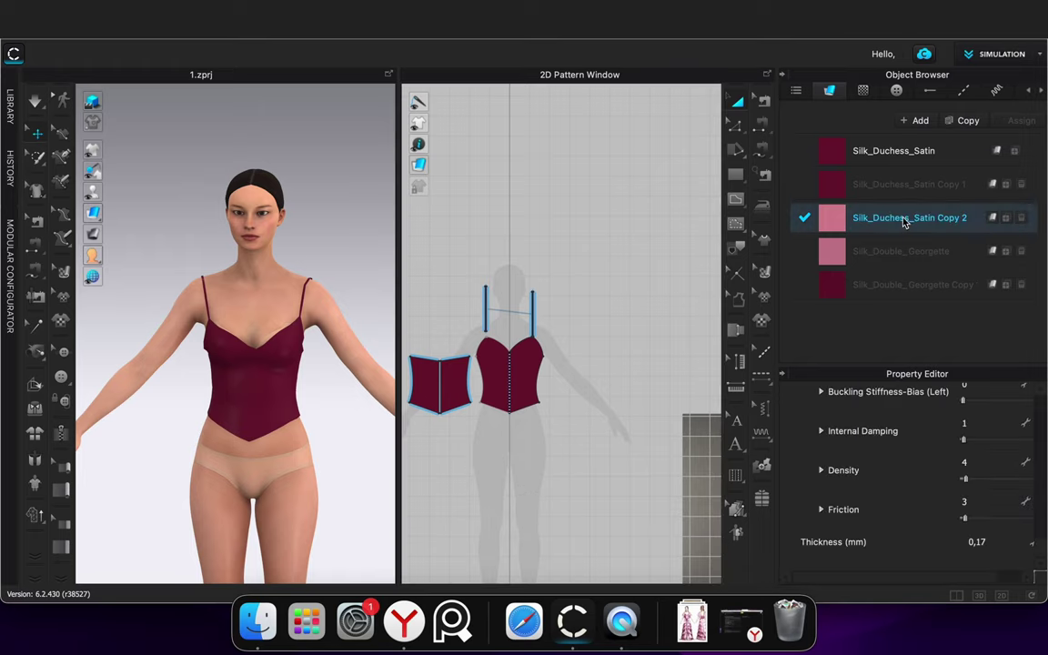
scroll(546, 473, down, 1)
middle_drag(563, 483, 640, 295)
scroll(615, 312, up, 3)
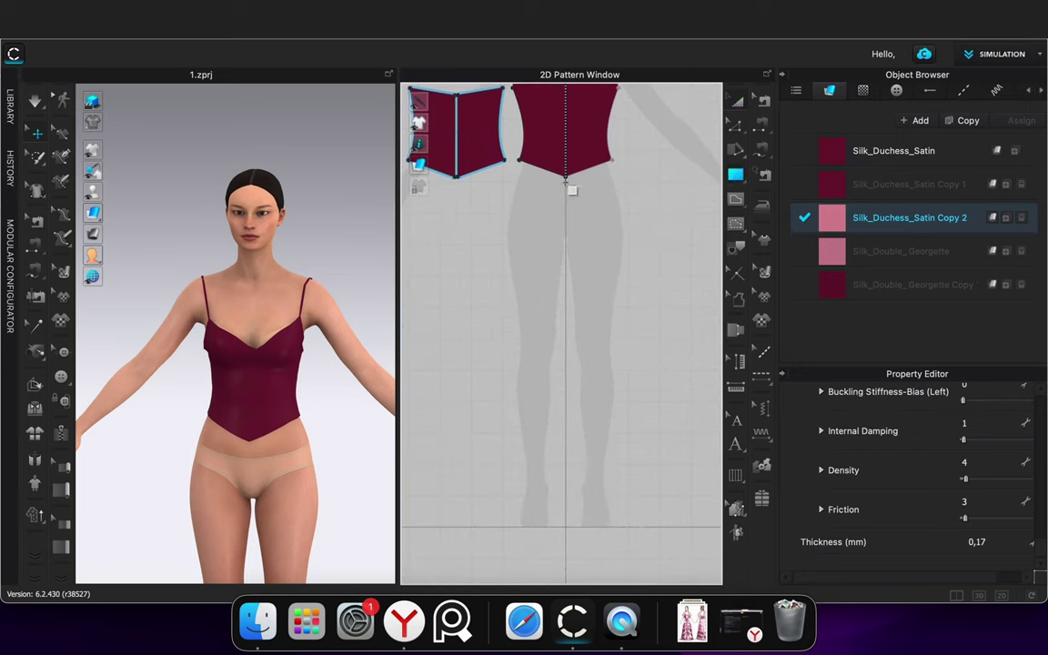
mouse_move(539, 245)
mouse_down()
mouse_move(497, 369)
mouse_move(491, 474)
mouse_up()
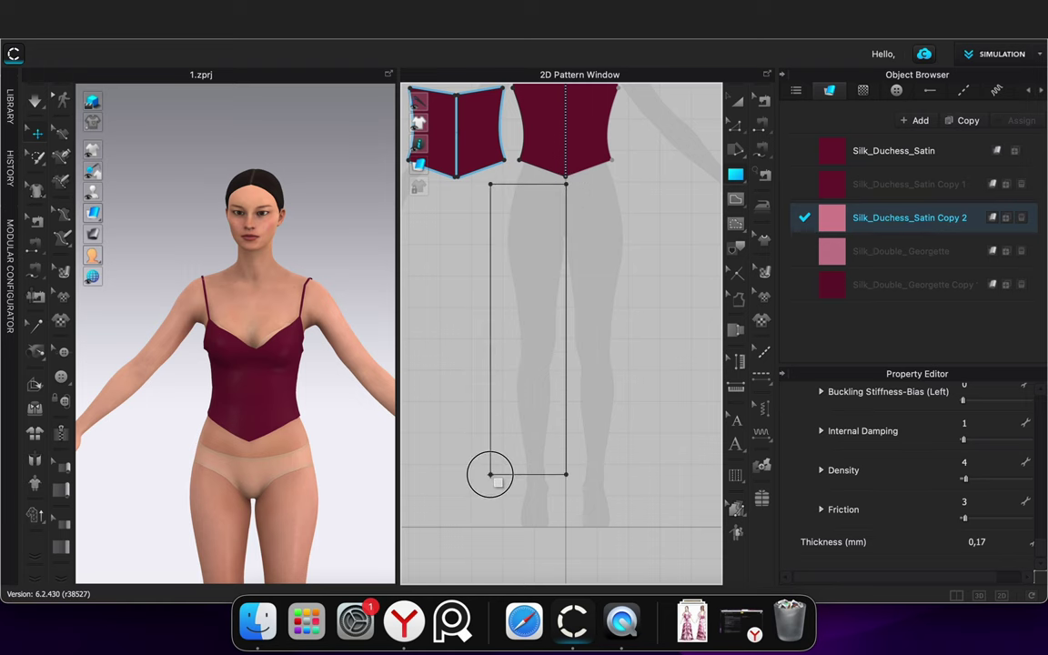
Flare the skirt panel by moving its upper outer corner in to the bodice's side and its lower outer corner outward, about 925 mm along the side
drag(491, 186, 511, 170)
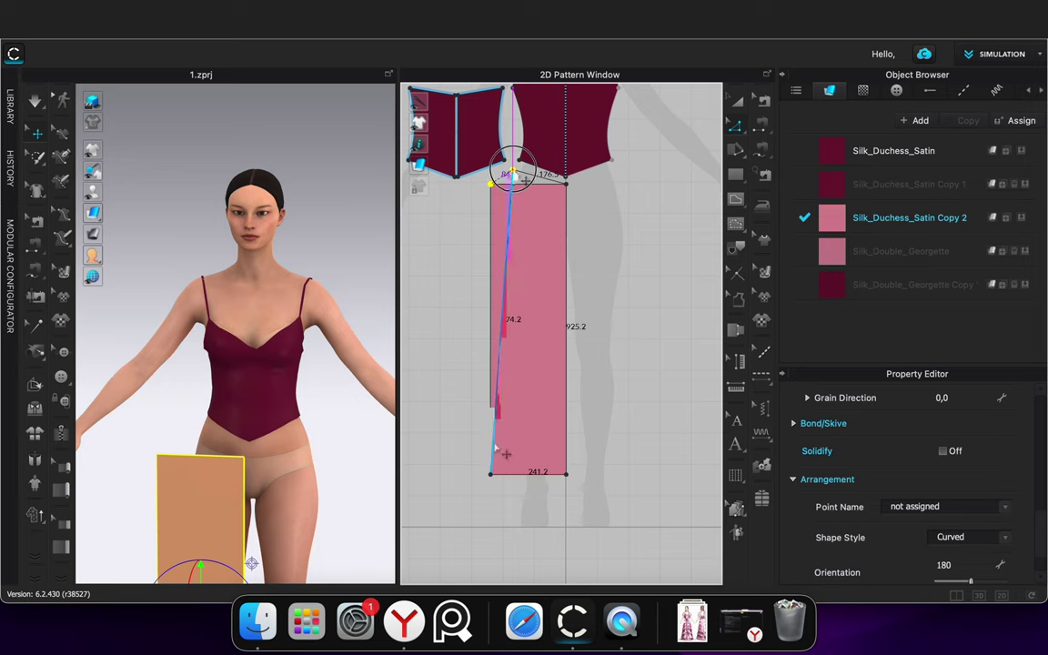
drag(490, 472, 432, 448)
key(super+z)
Curve the flared skirt panel's hem edge gently downward
click(511, 482)
click(493, 468)
click(501, 483)
key(c)
click(503, 463)
drag(500, 462, 496, 468)
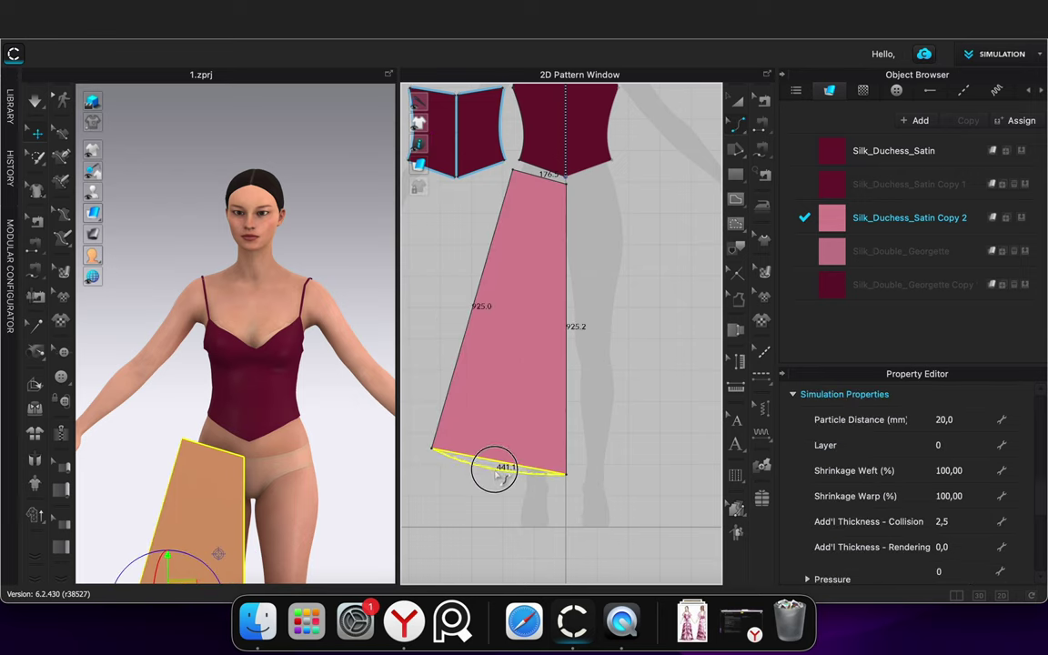
Create a Symmetric Pattern (with Sewing) of the skirt panel and place it on the other side of the centre line
click(739, 100)
right_click(548, 306)
click(649, 169)
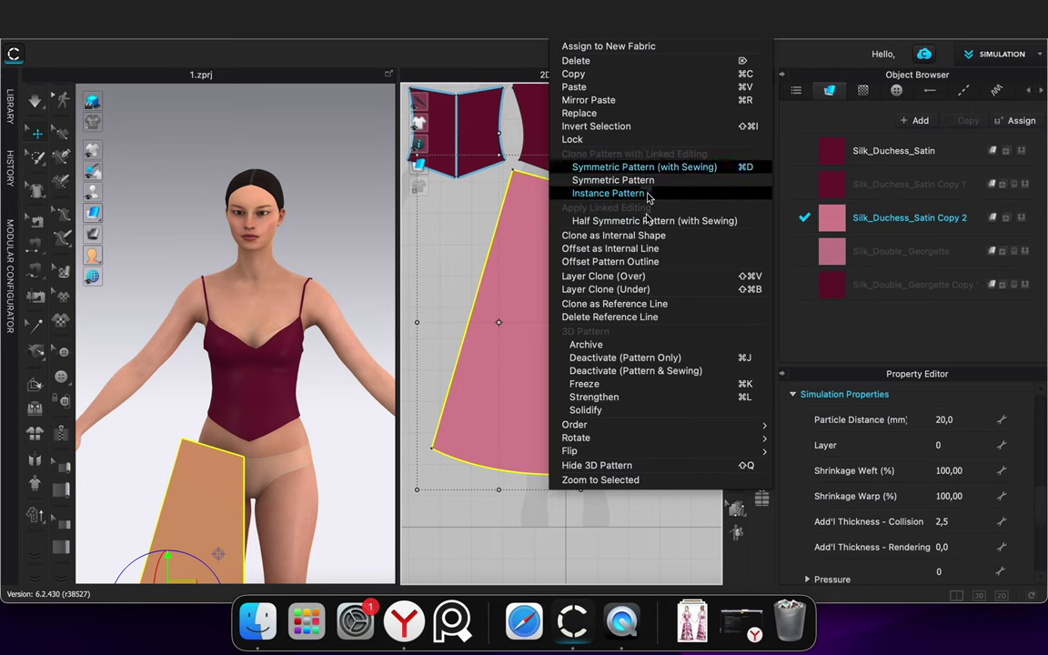
click(641, 323)
click(693, 260)
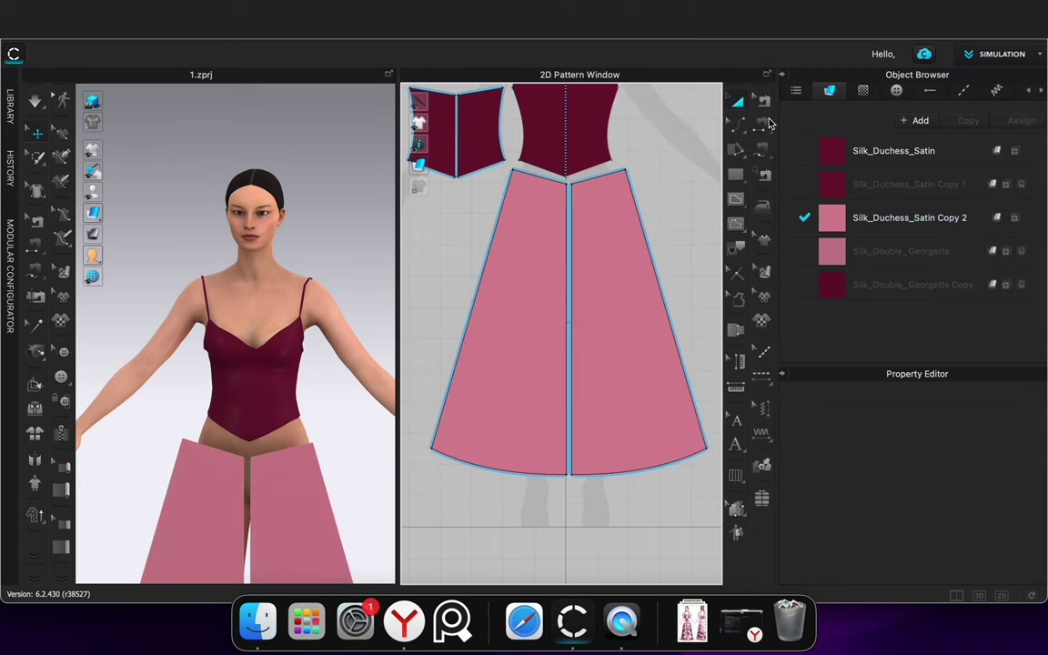
Sew the front skirt panels' top edges to the bodice's lower edge and join the panels along their centre edges
click(765, 125)
click(542, 167)
click(566, 209)
click(573, 212)
Duplicate both front skirt panels and place the copies beside the originals in the pattern layout
click(734, 106)
scroll(571, 241, down, 5)
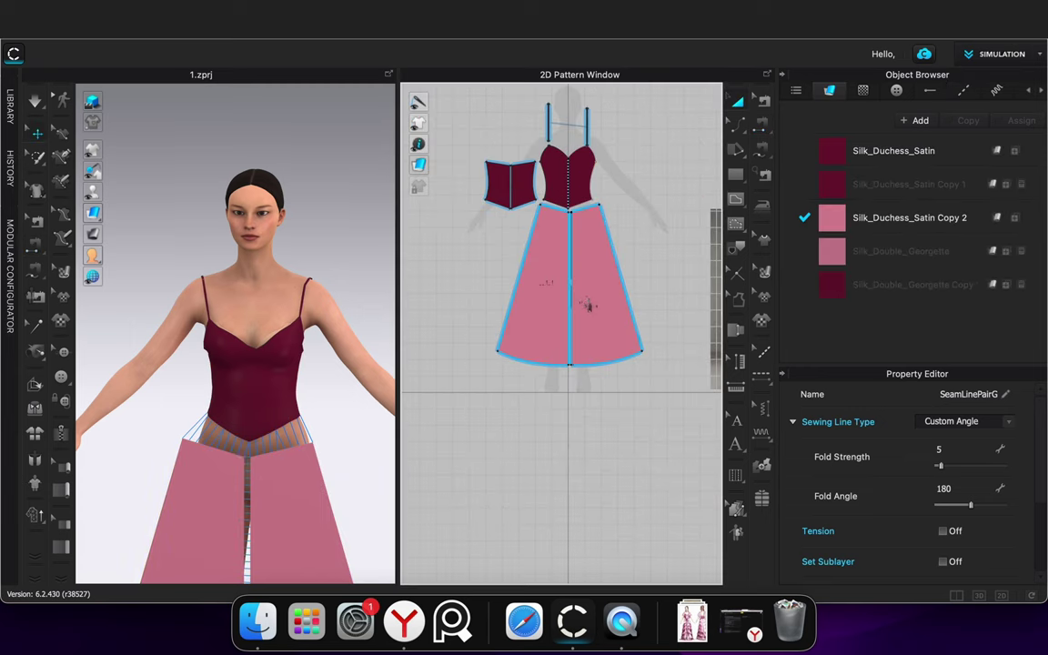
click(548, 273)
shift+click(593, 306)
key(super+v)
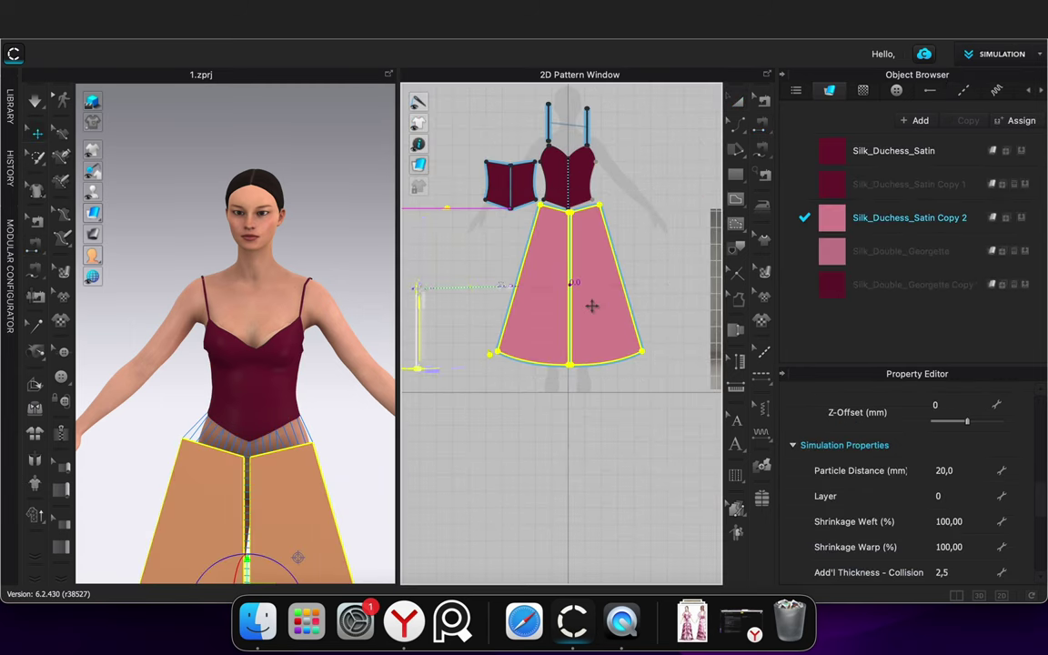
click(419, 286)
Flip the copied skirt panels horizontally in the 3D view so they face backward
scroll(232, 444, down, 4)
scroll(228, 443, down, 4)
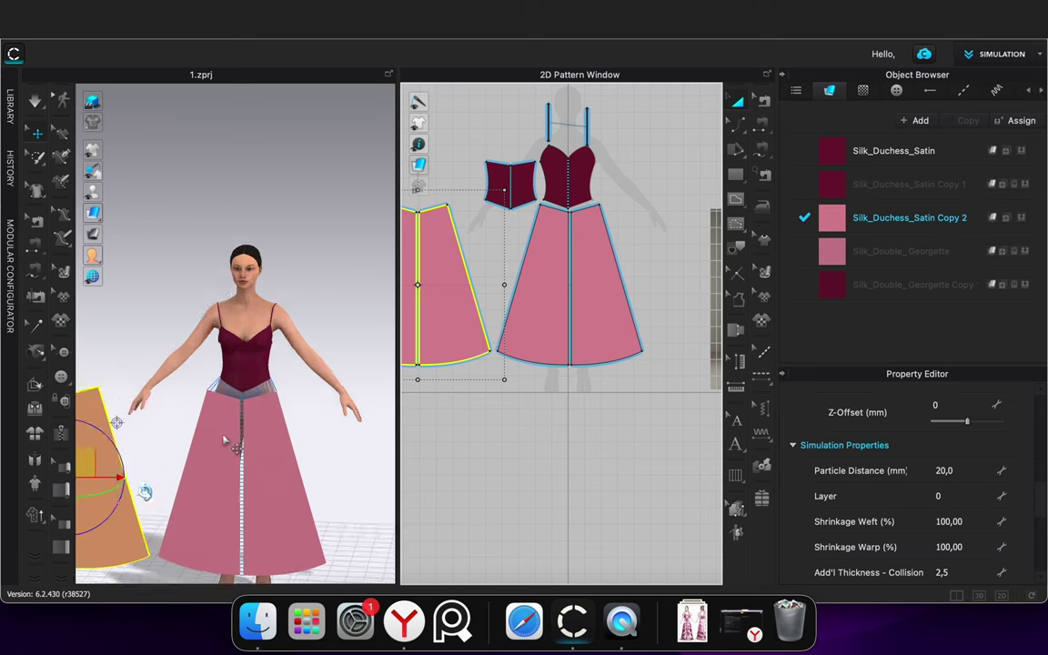
right_click(152, 504)
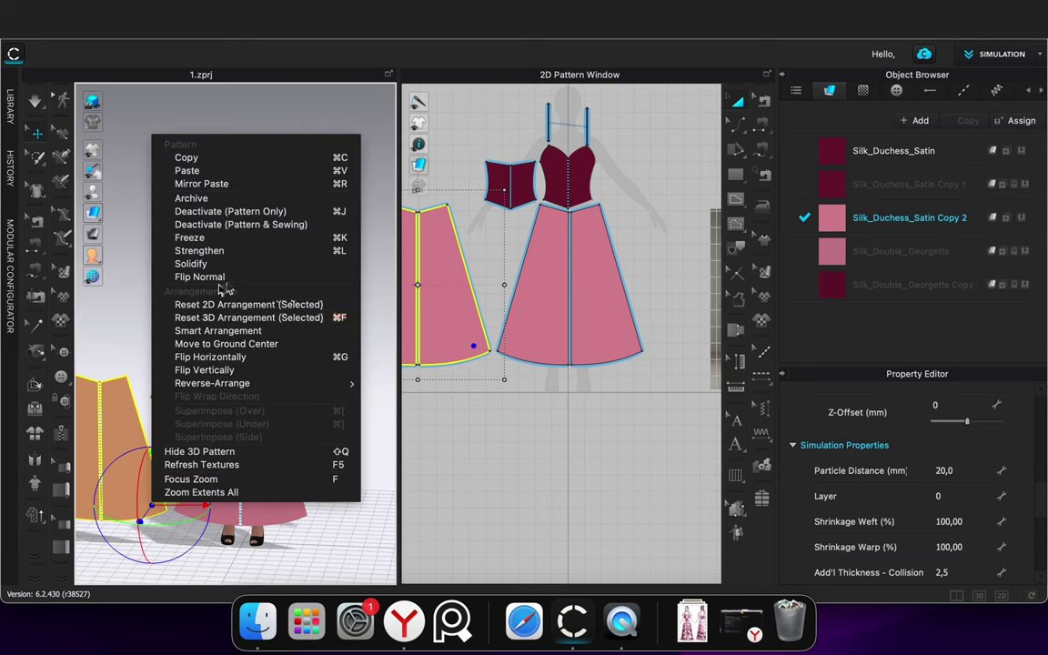
click(211, 357)
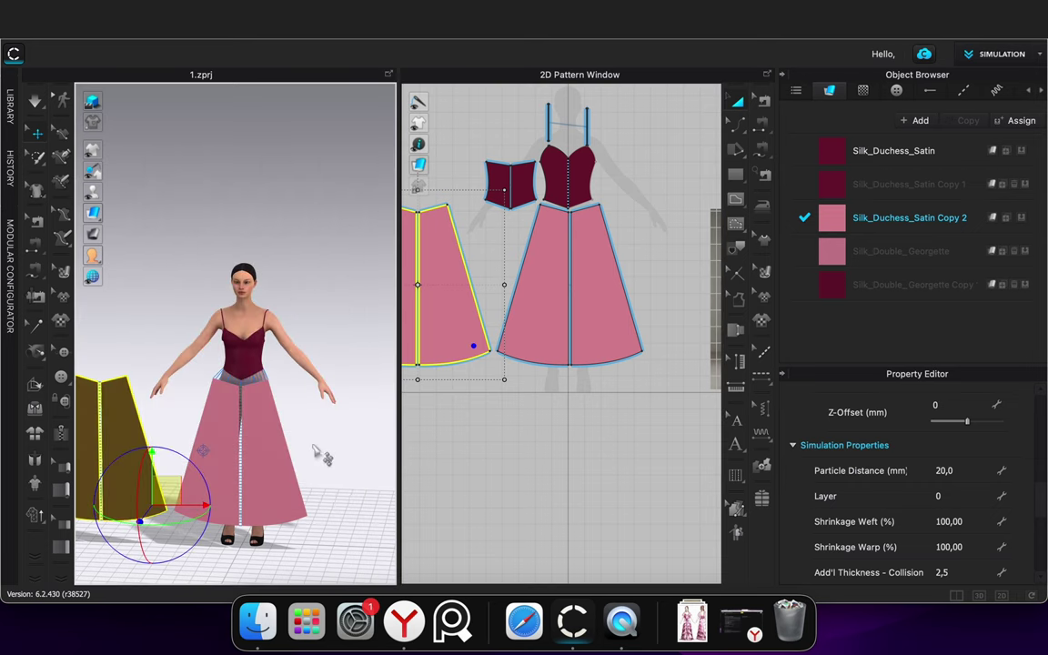
Move the flipped skirt panels around the avatar toward the area beneath the back bodice
right_drag(328, 464, 251, 494)
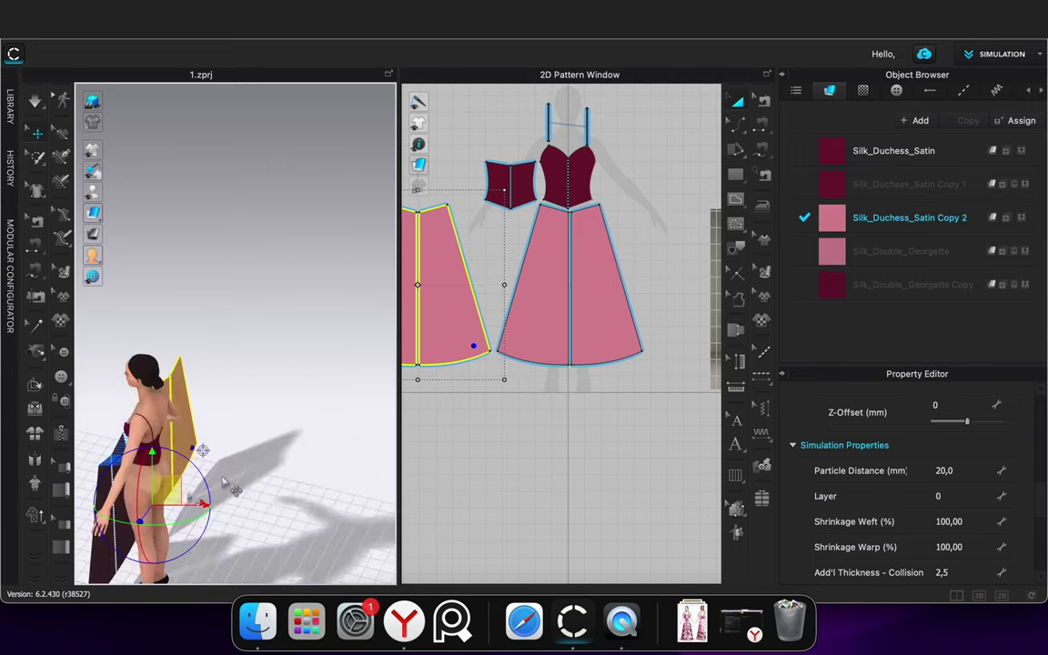
drag(179, 491, 232, 491)
right_drag(232, 492, 220, 519)
middle_drag(174, 431, 375, 357)
right_click(339, 358)
click(293, 418)
right_drag(296, 421, 246, 417)
drag(275, 411, 192, 362)
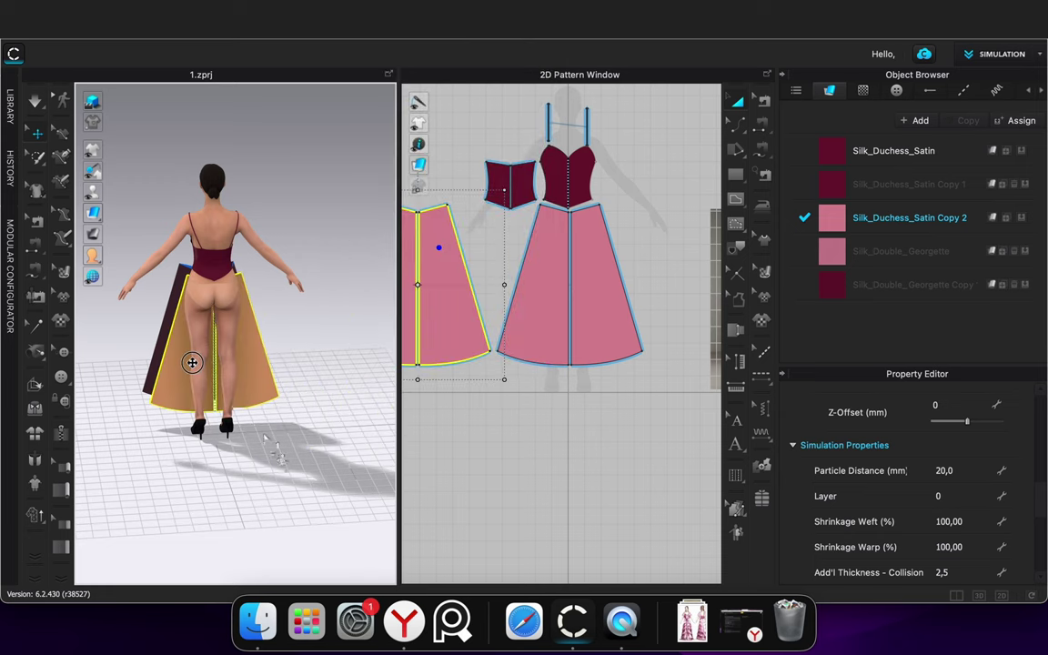
Position both copied skirt panels behind the avatar's legs, centred just below the back bodice
right_drag(284, 510, 168, 483)
click(348, 456)
right_drag(349, 456, 247, 460)
click(298, 417)
shift+click(353, 358)
drag(355, 358, 328, 388)
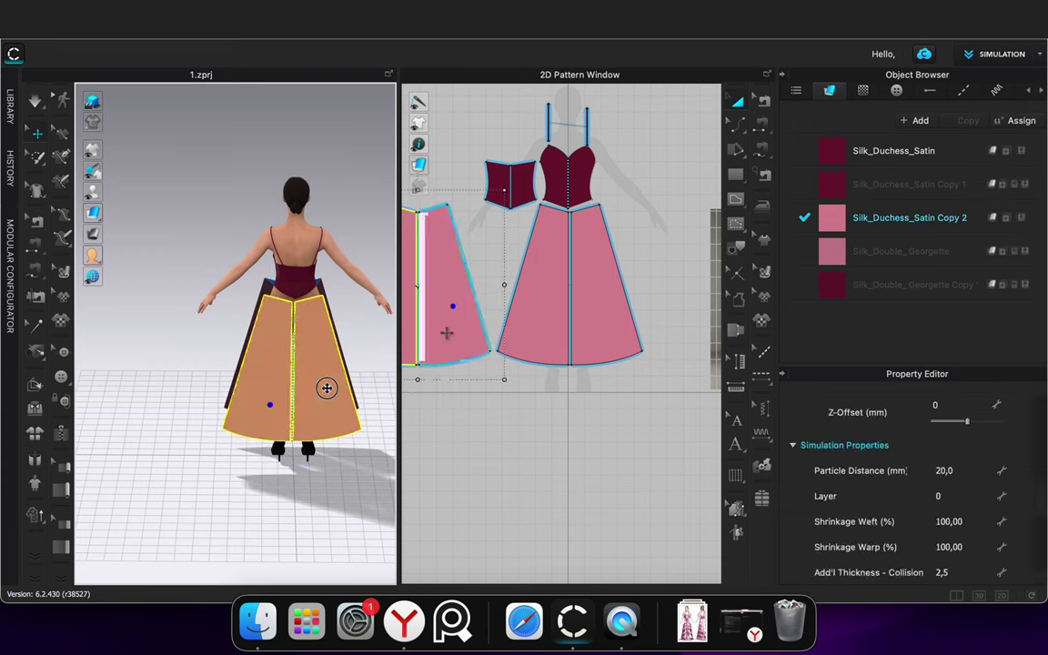
Sew the side edges of the back skirt panels to the side edges of the front skirt panels
click(481, 262)
click(764, 128)
click(503, 337)
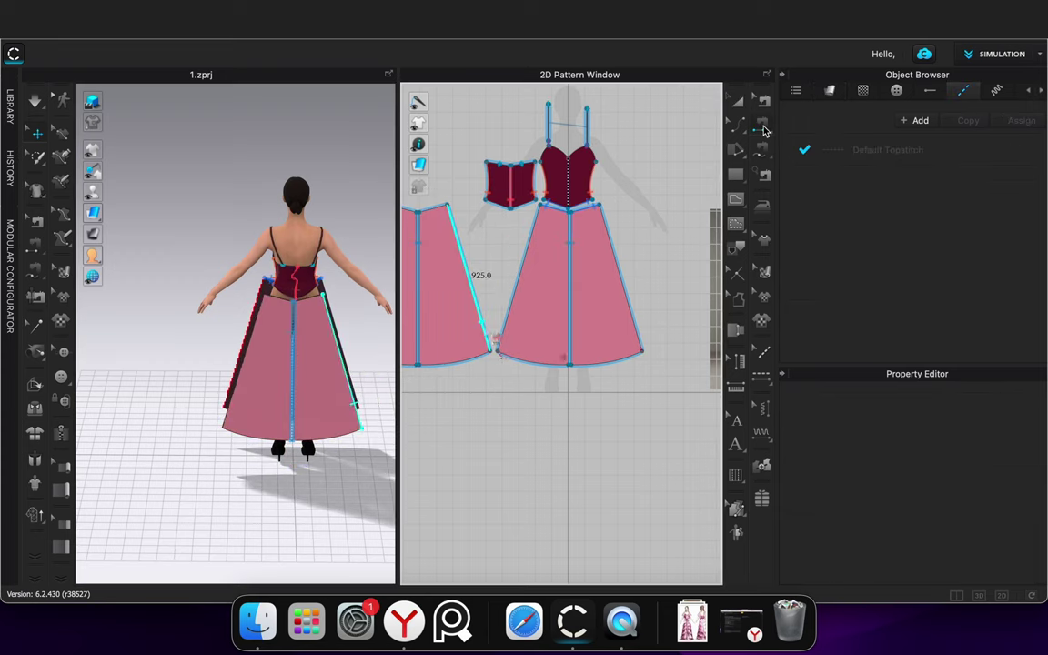
click(485, 338)
click(427, 347)
click(535, 351)
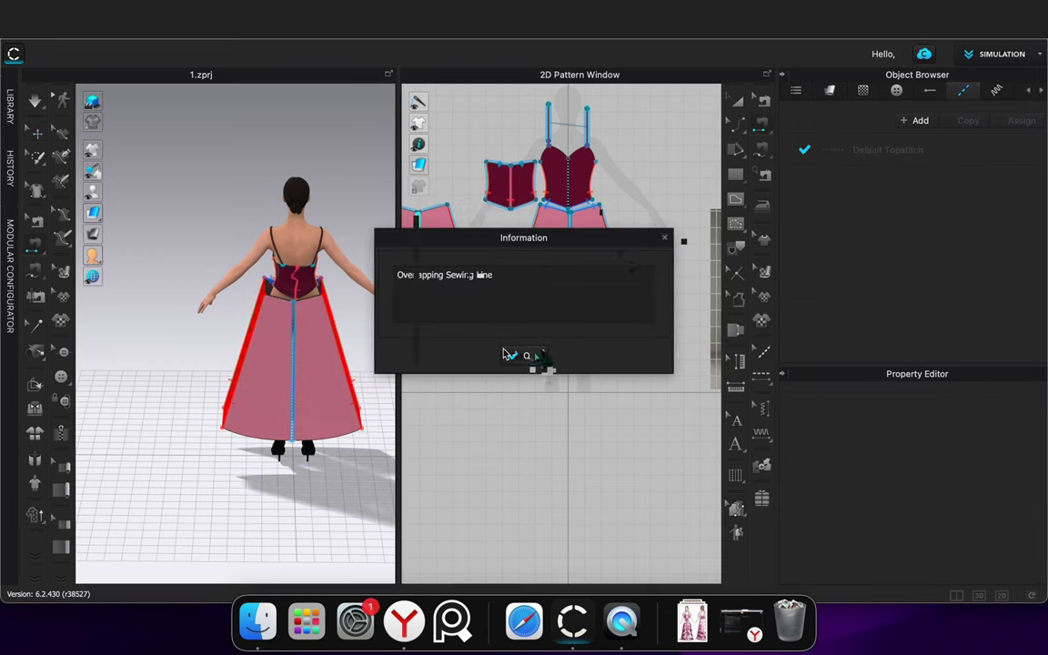
click(536, 354)
Sew the back skirt panels' top edges to the back bodice's lower edge and simulate the skirt's drape
click(526, 210)
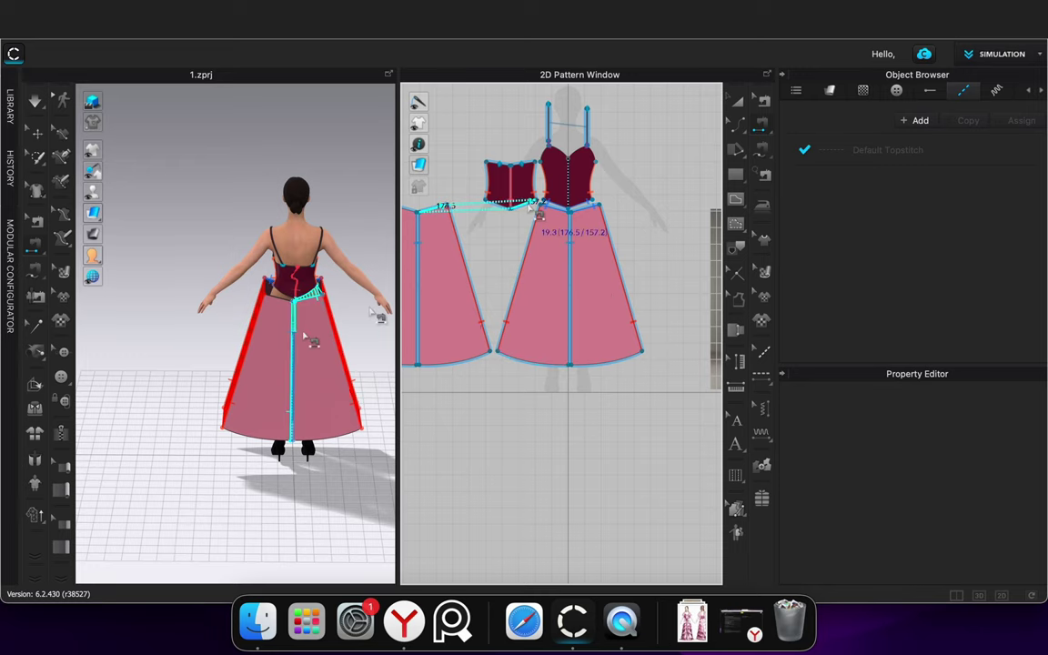
key(space)
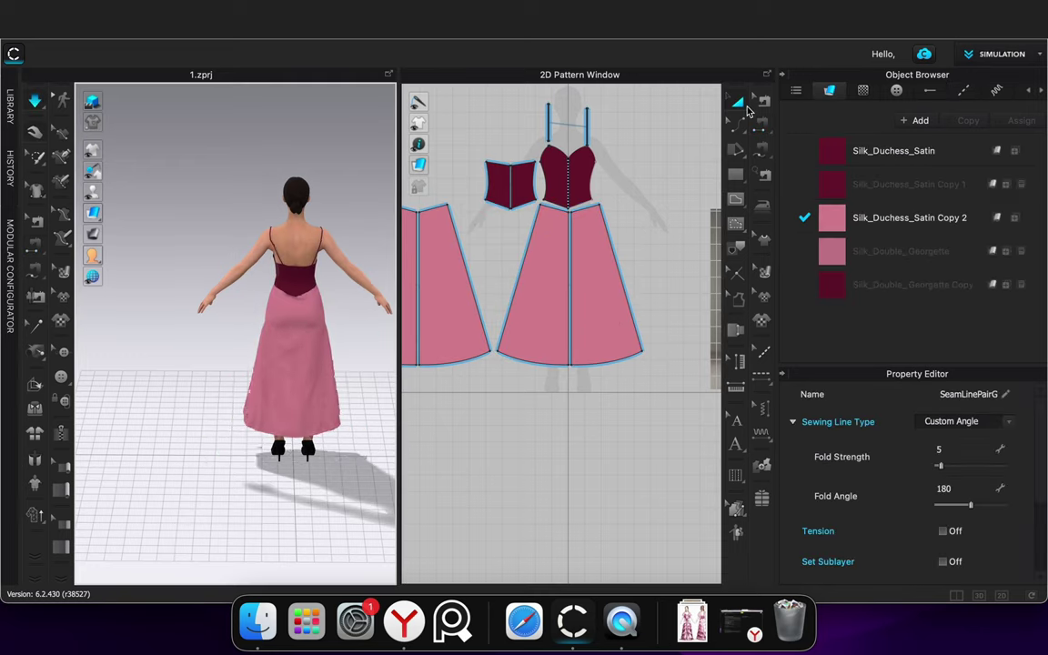
right_drag(197, 463, 347, 450)
scroll(353, 451, up, 3)
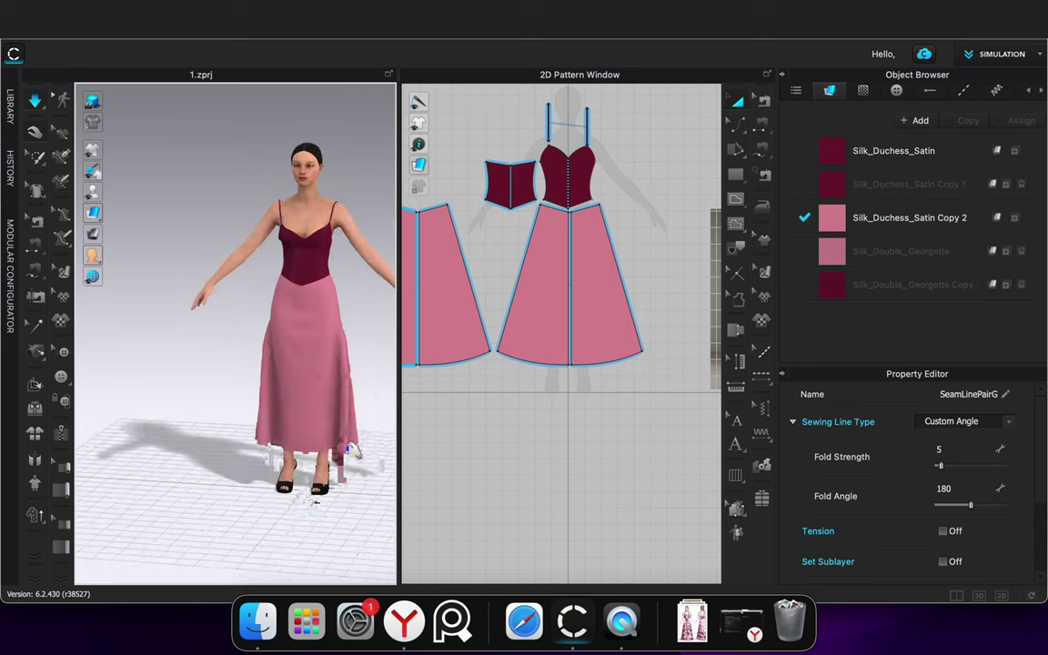
Tug the skirt's side and the bodice neckline on the avatar during simulation to settle the dress's drape
scroll(350, 449, up, 3)
drag(283, 342, 297, 374)
drag(360, 366, 374, 369)
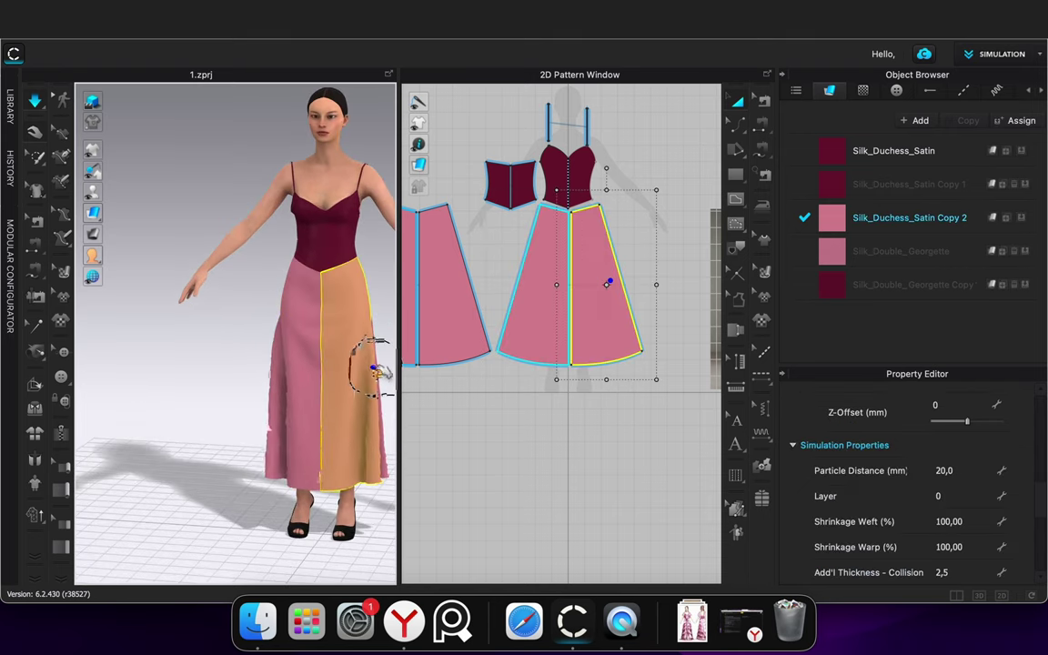
drag(307, 203, 357, 180)
click(368, 258)
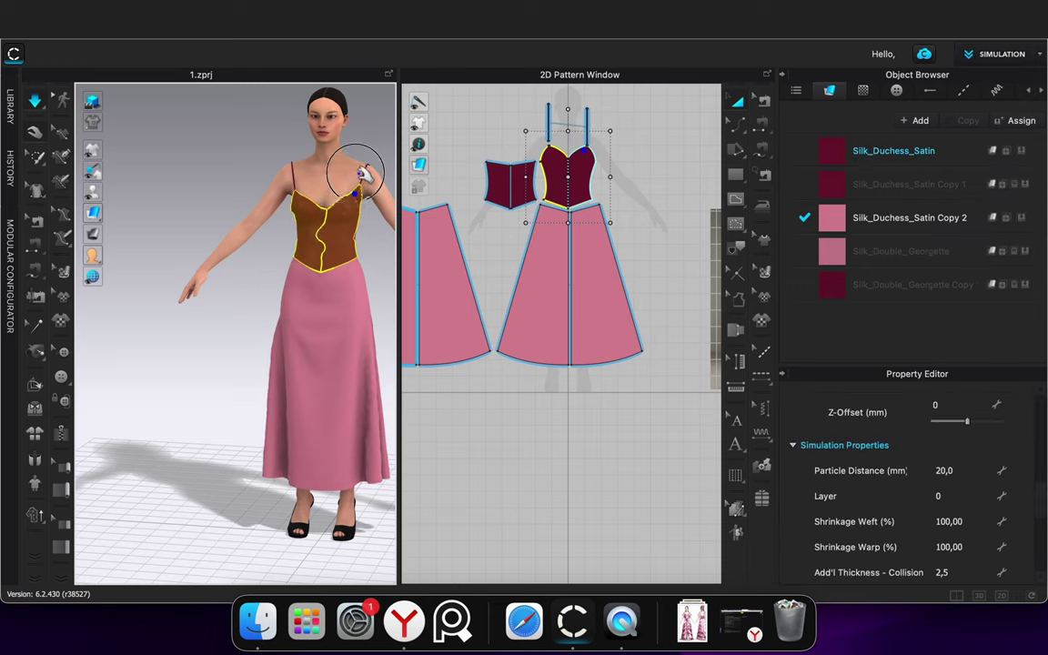
click(375, 234)
key(n)
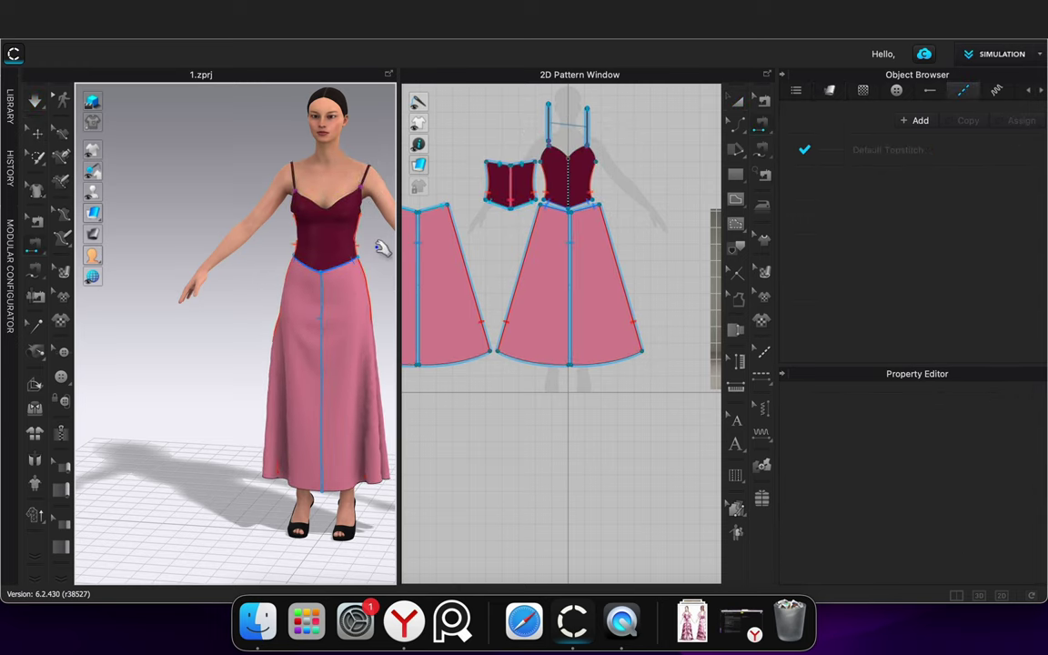
key(2)
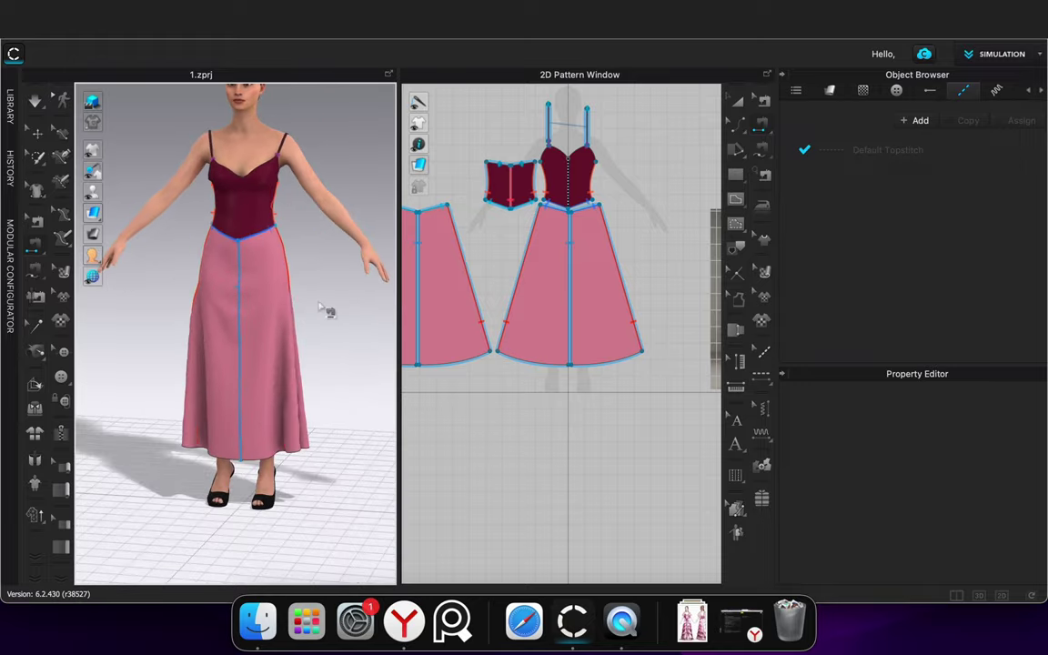
Lengthen the front and back skirt panels by lowering their hem edges together, then simulate the longer skirt
scroll(332, 314, up, 4)
mouse_move(346, 335)
right_down()
mouse_move(444, 320)
mouse_move(340, 333)
mouse_move(430, 325)
mouse_move(336, 321)
right_up()
key(z)
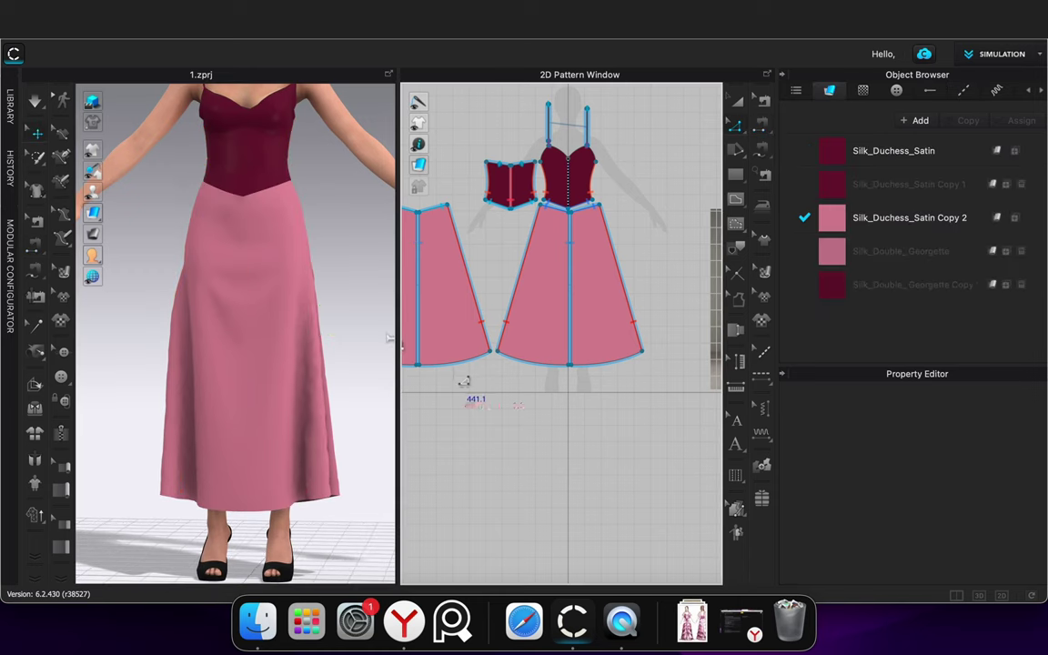
click(458, 363)
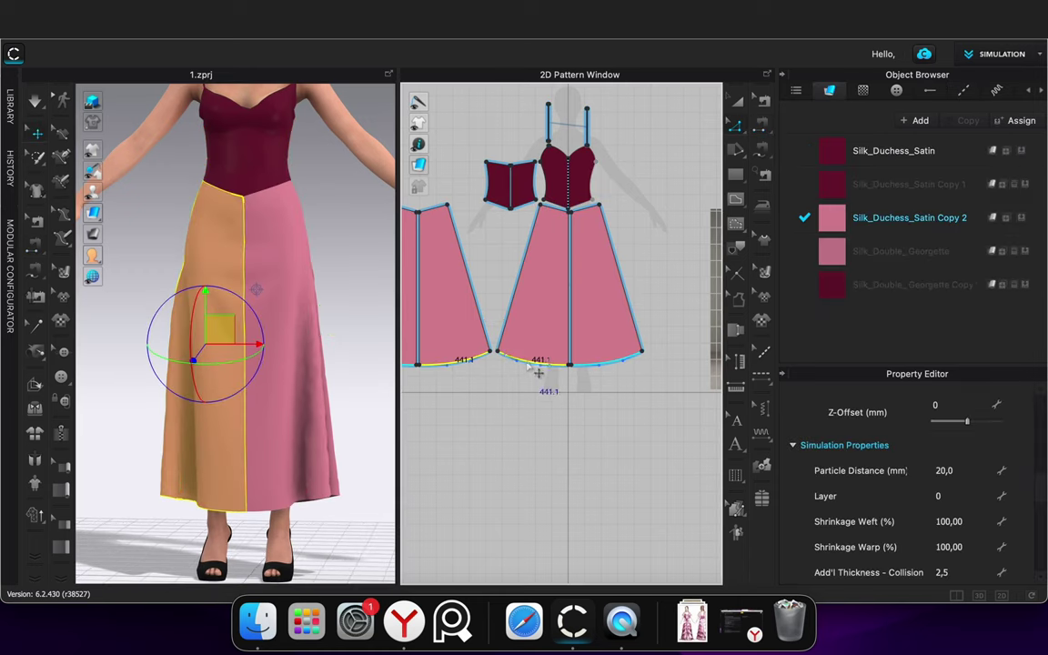
drag(535, 366, 528, 384)
key(space)
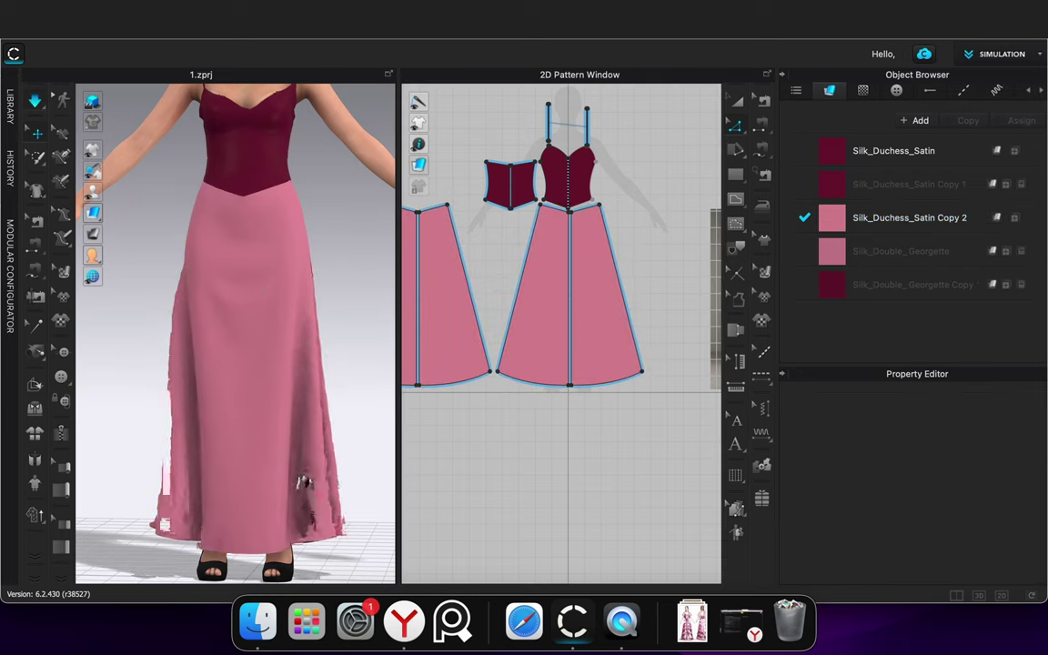
drag(179, 310, 171, 308)
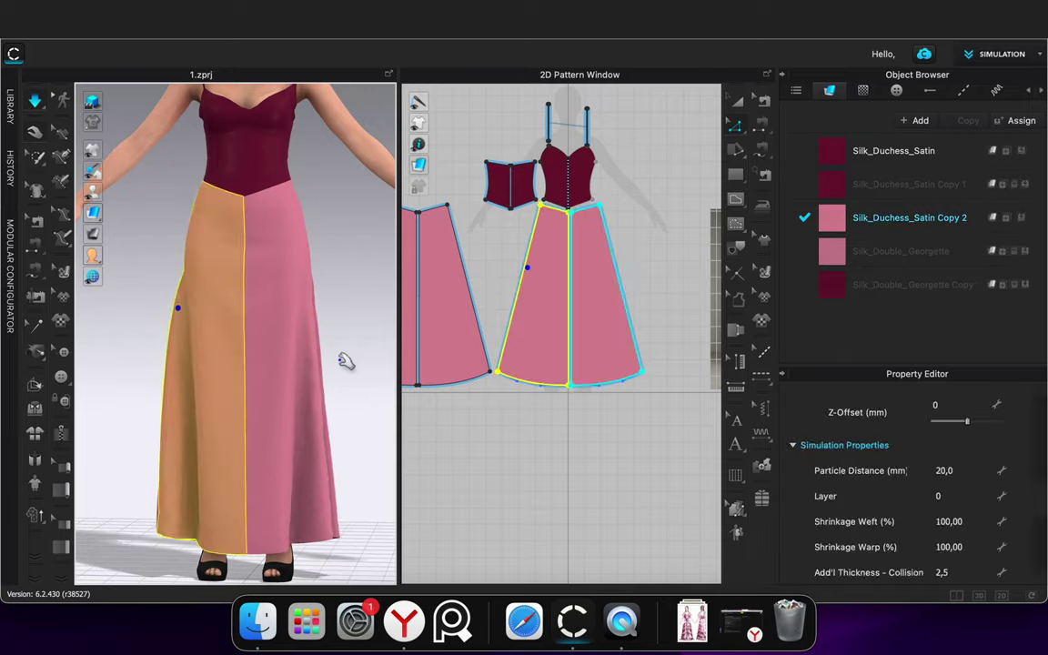
click(349, 354)
key(space)
Move the outer hem corners of the front and back skirt panels slightly inward and simulate the reduced flare
scroll(355, 341, down, 2)
right_drag(352, 354, 58, 365)
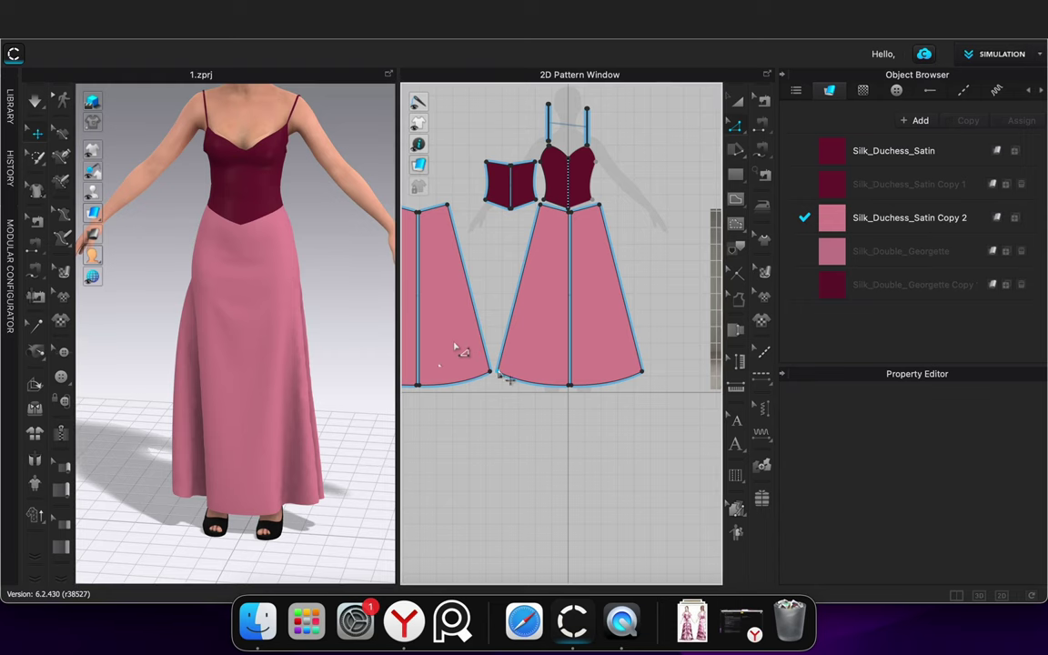
click(498, 374)
drag(498, 373, 504, 373)
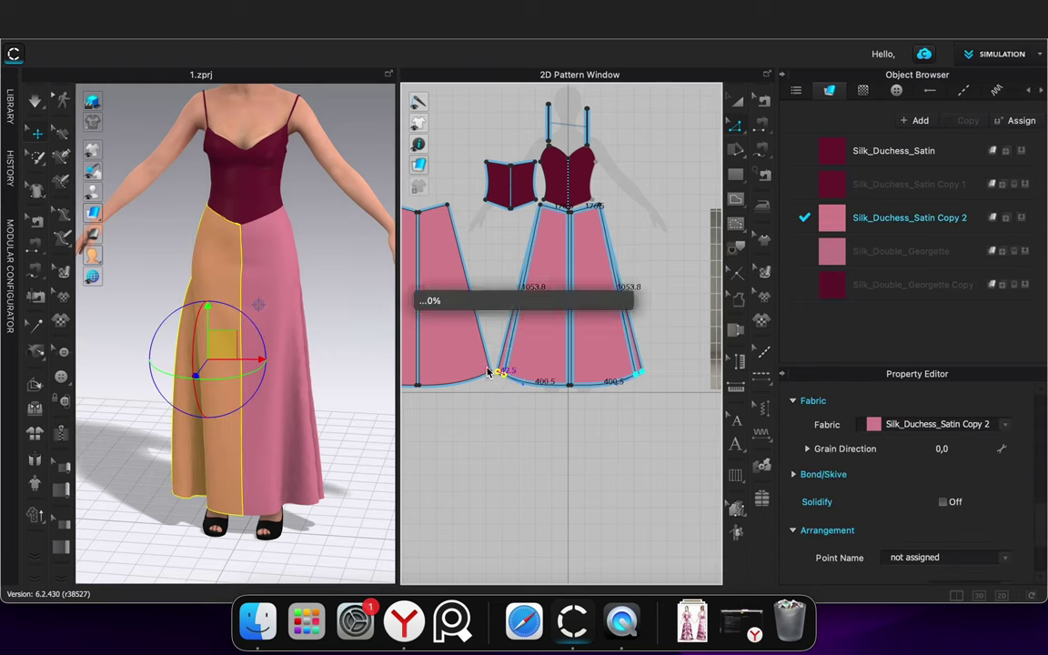
drag(489, 370, 482, 374)
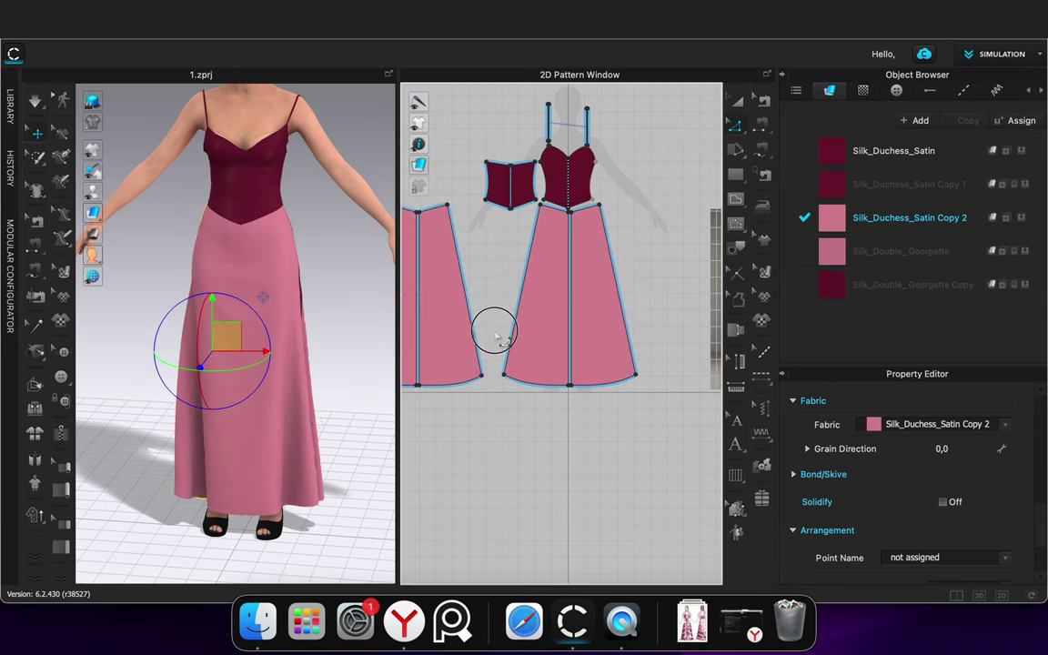
click(497, 336)
key(space)
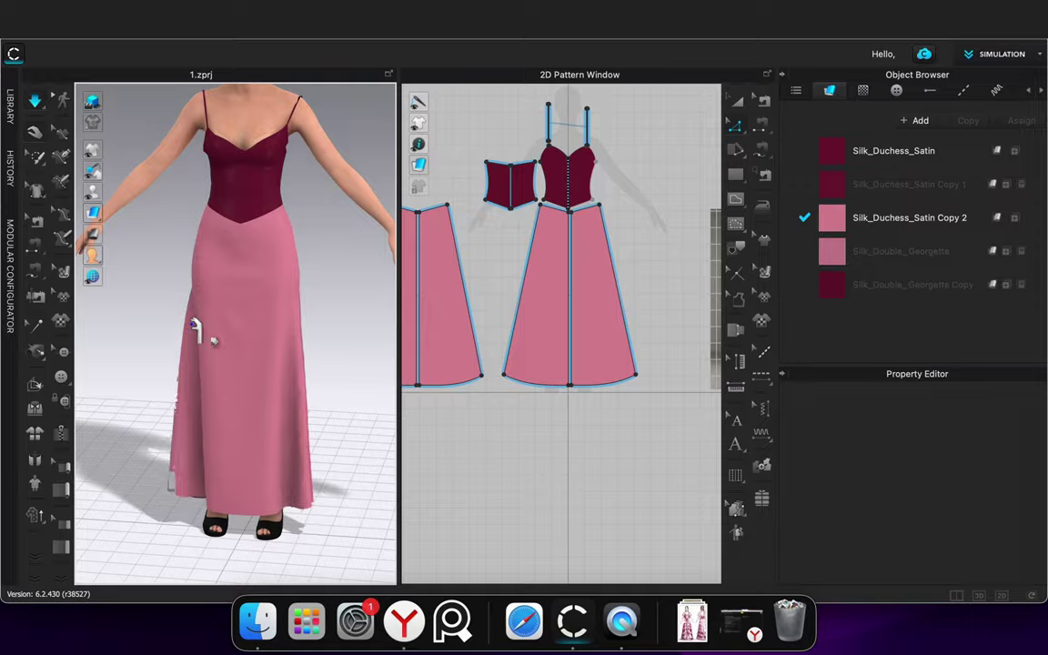
Simulate the dress while pulling on its fabric from another angle to smooth the fit around the avatar
key(space)
right_drag(349, 415, 466, 418)
key(space)
drag(179, 235, 187, 305)
click(224, 316)
click(260, 325)
right_drag(300, 295, 197, 319)
click(186, 144)
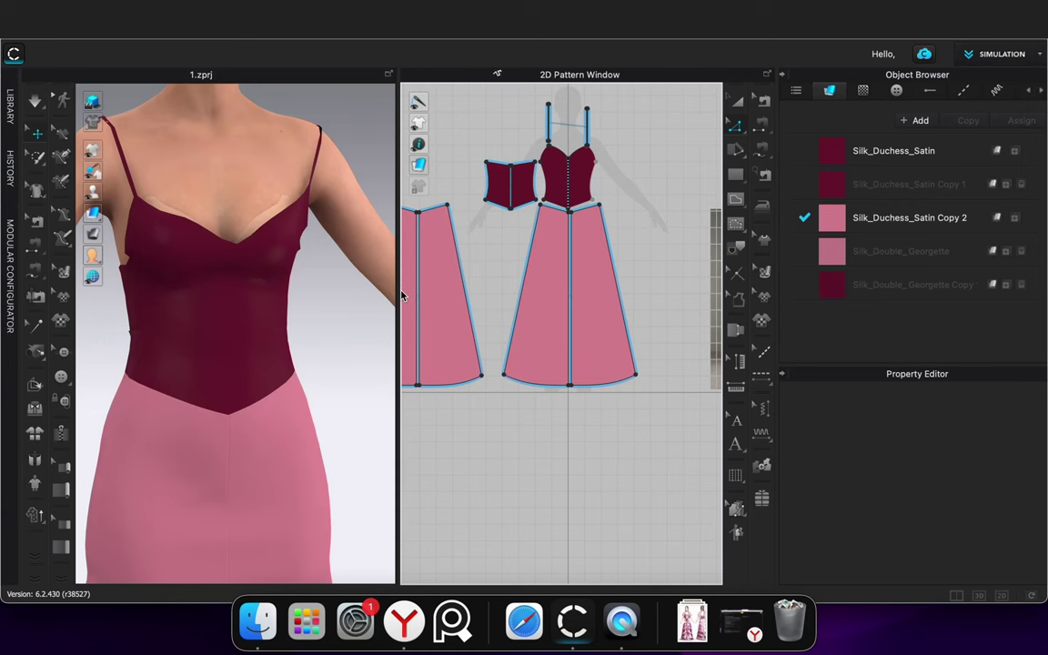
Freeze all four front and back skirt panels so only the bodice takes part in the simulation
click(737, 101)
click(611, 306)
shift+click(536, 337)
shift+click(435, 346)
shift+click(414, 340)
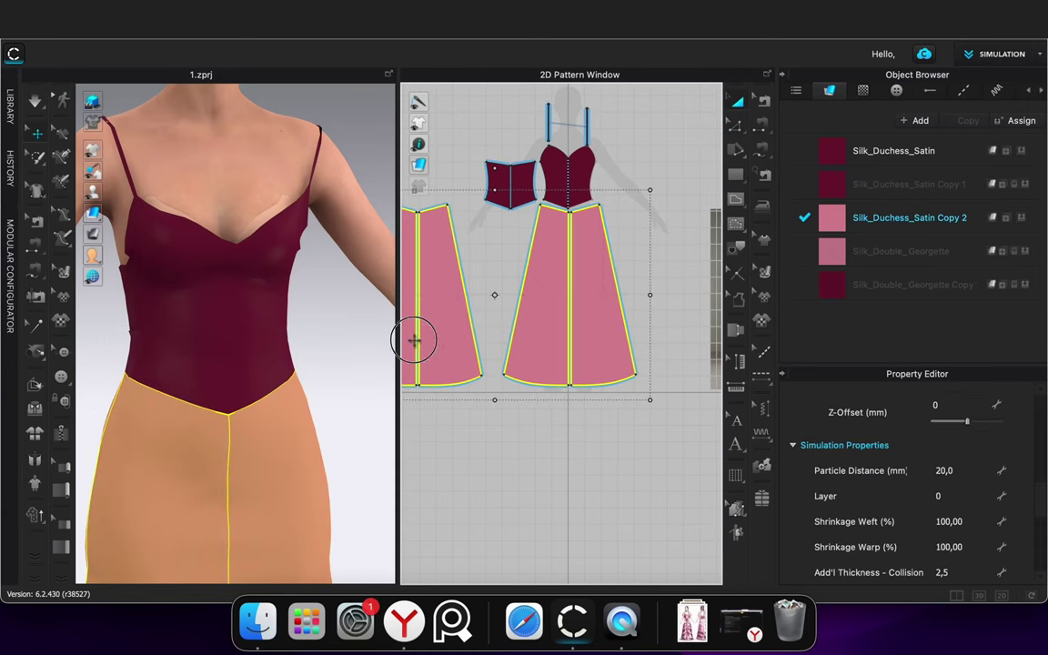
right_click(414, 340)
click(494, 429)
Simulate the bodice and pull the strap on the avatar's left shoulder inward toward the neck
scroll(526, 175, up, 5)
key(space)
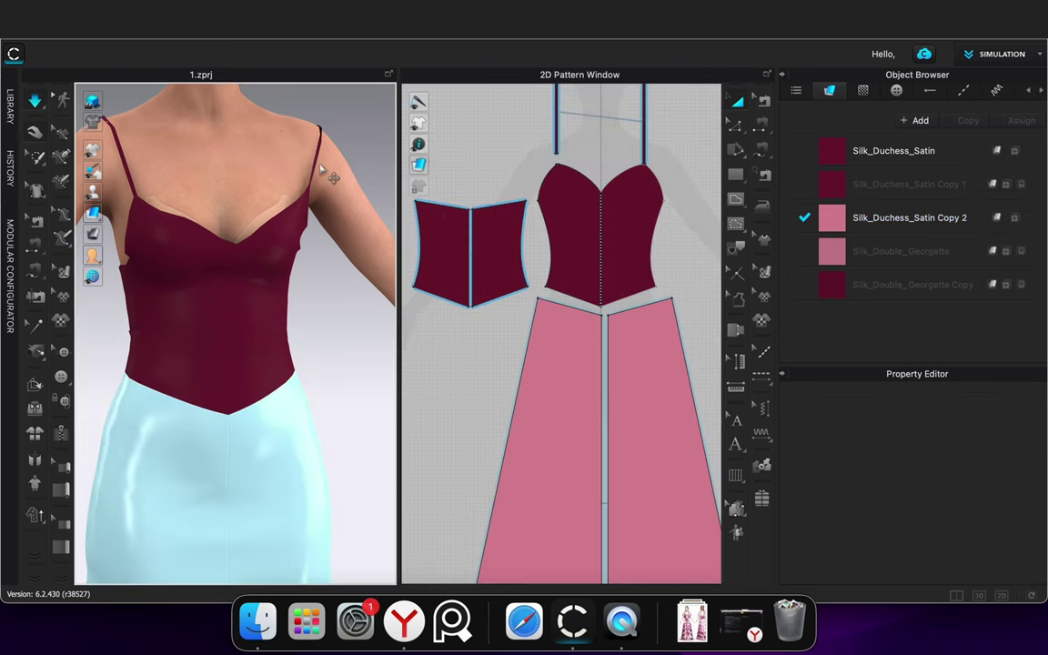
drag(325, 138, 258, 64)
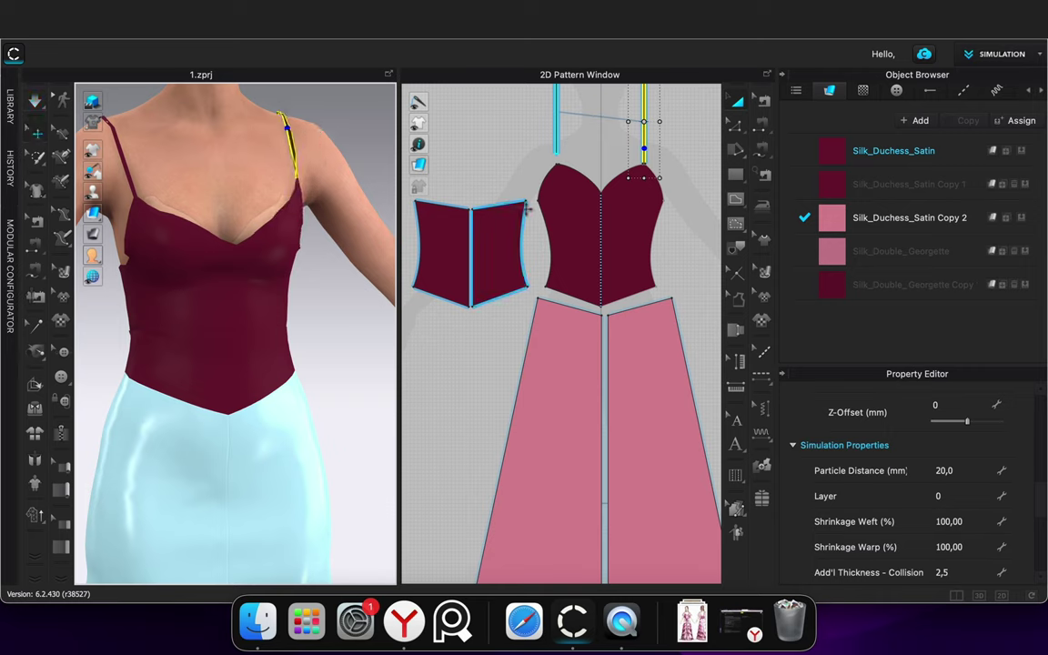
Draw a symmetric internal line across the front bodice from the side edge below the armhole to the centre line
scroll(342, 293, up, 2)
right_drag(340, 296, 379, 334)
scroll(596, 205, up, 5)
middle_drag(454, 324, 413, 374)
click(736, 198)
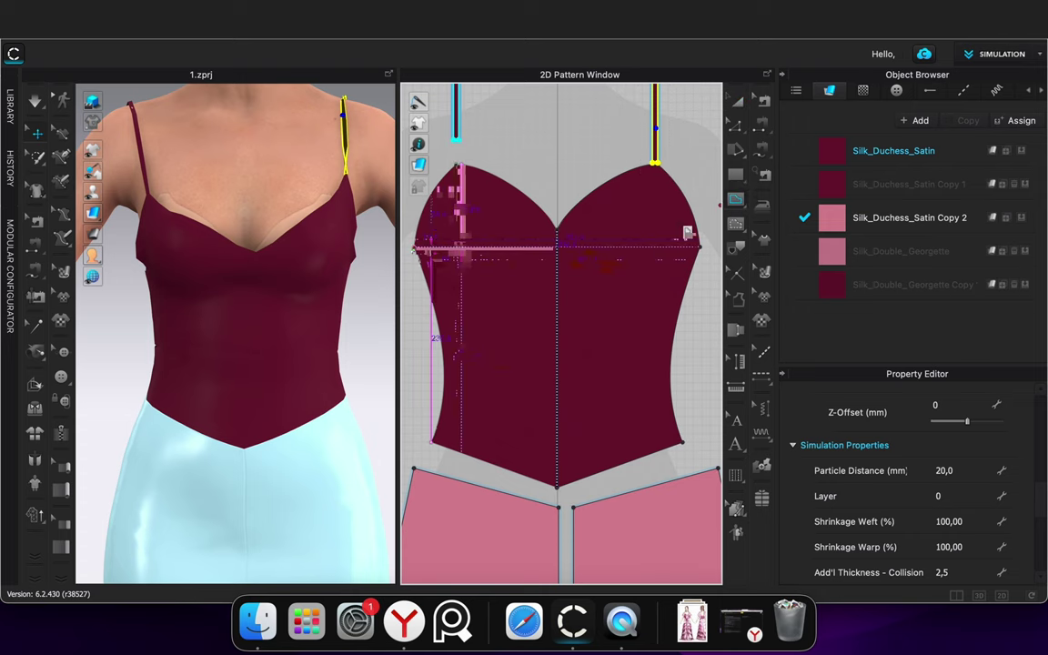
click(414, 248)
click(557, 295)
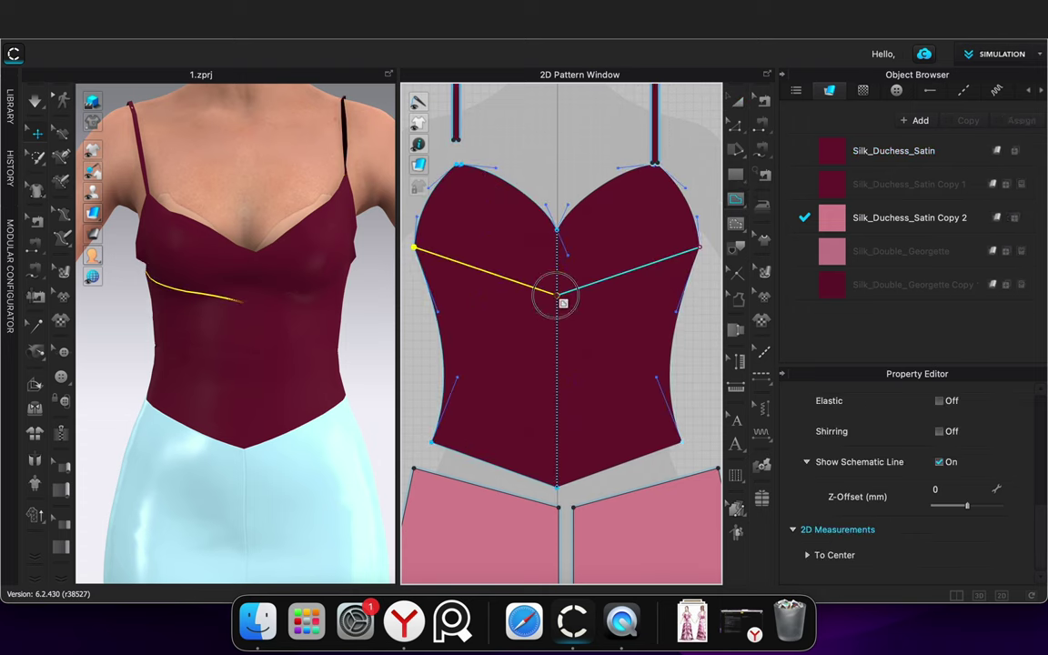
Curve the internal line into a rounded underbust seam and raise its centre point slightly
key(c)
drag(506, 276, 558, 281)
key(z)
click(557, 294)
scroll(558, 282, down, 2)
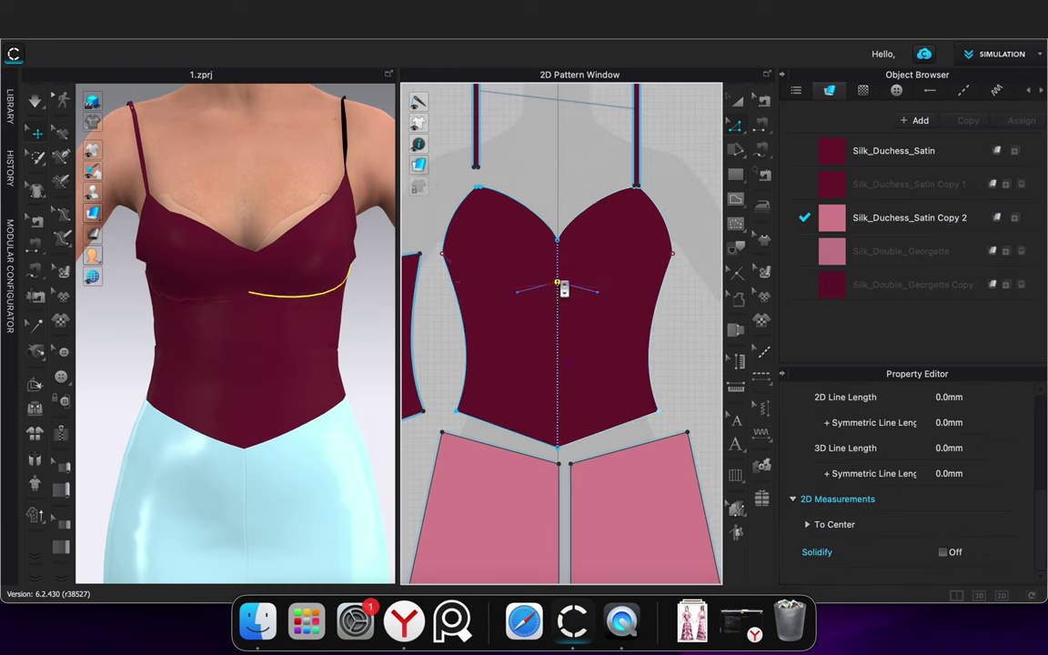
drag(558, 284, 557, 279)
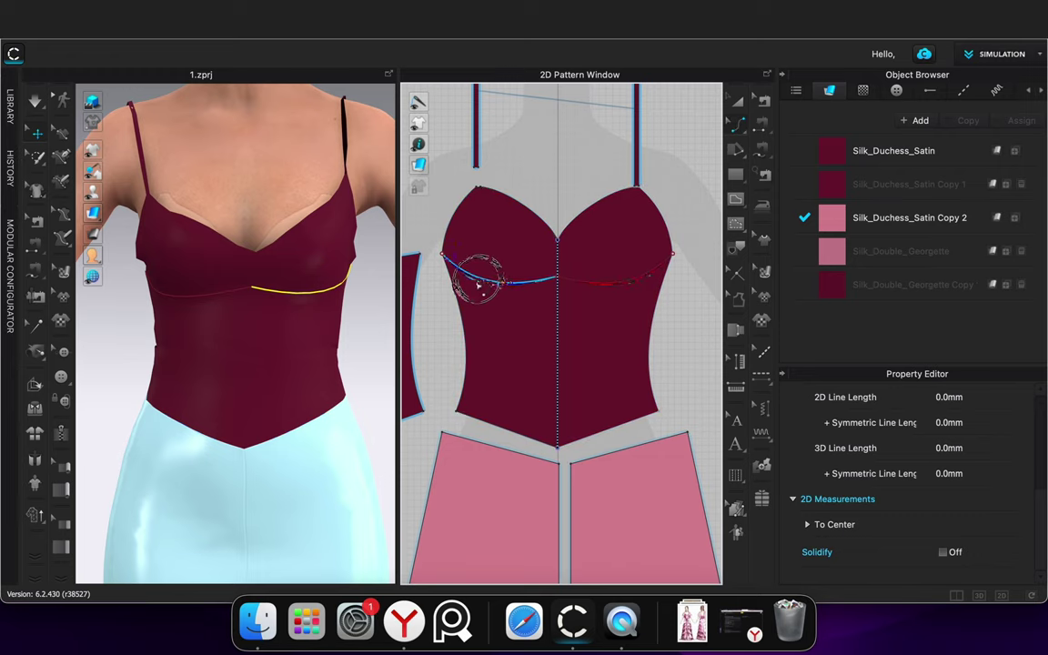
click(480, 277)
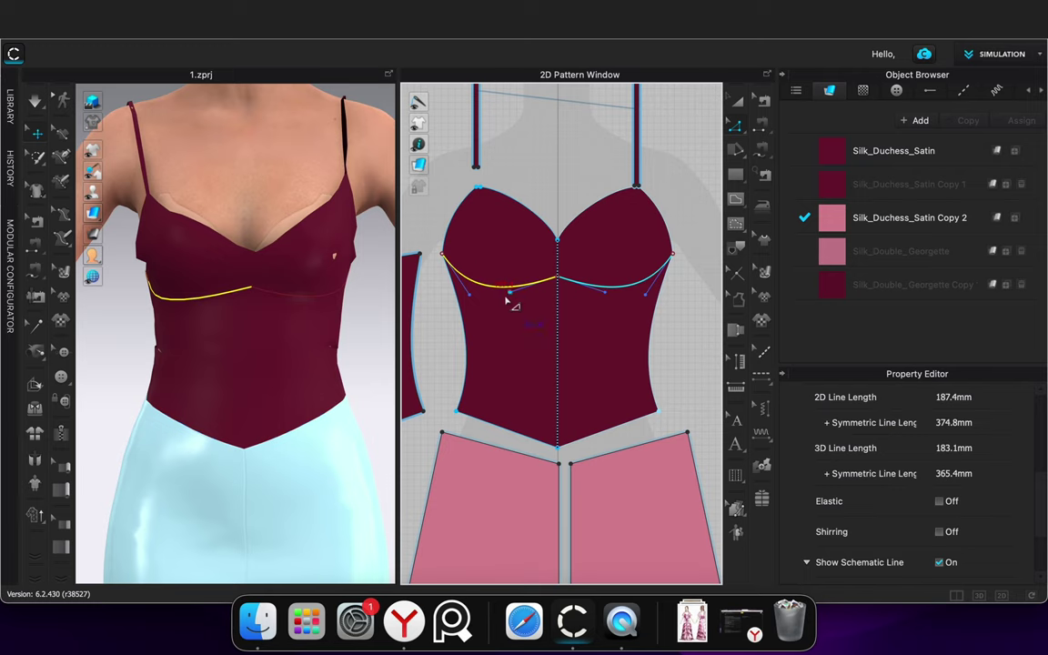
Cut and sew the front bodice along the curved underbust line, and shift the strap pattern slightly upward
right_click(496, 286)
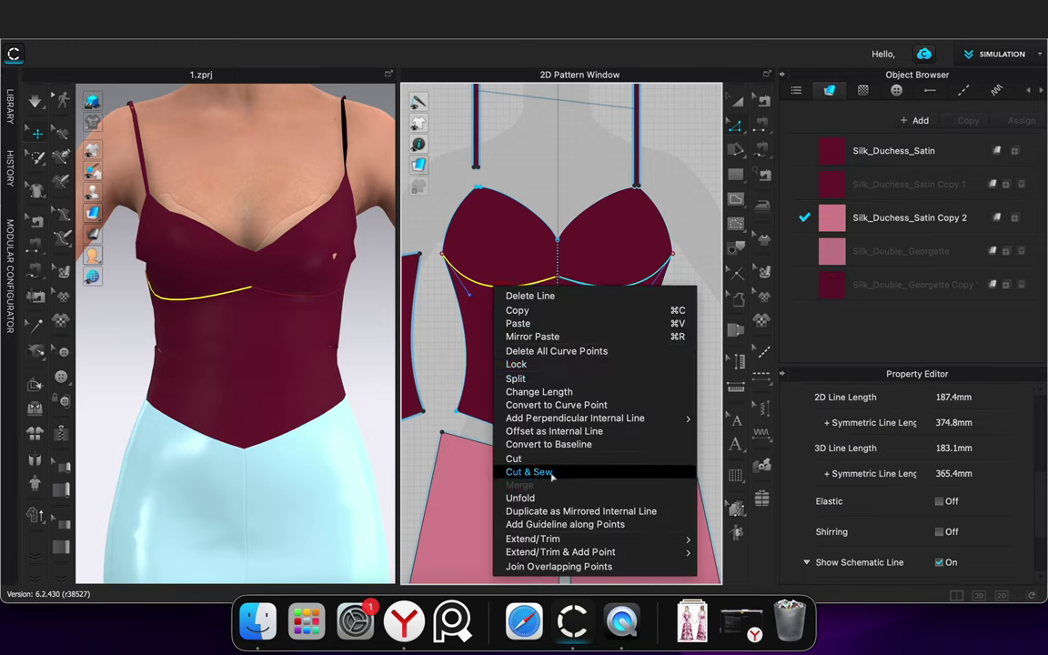
click(537, 473)
drag(639, 149, 639, 136)
click(662, 161)
Simulate the cut bodice and try repositioning the strap on the avatar's left shoulder
key(space)
drag(346, 171, 373, 207)
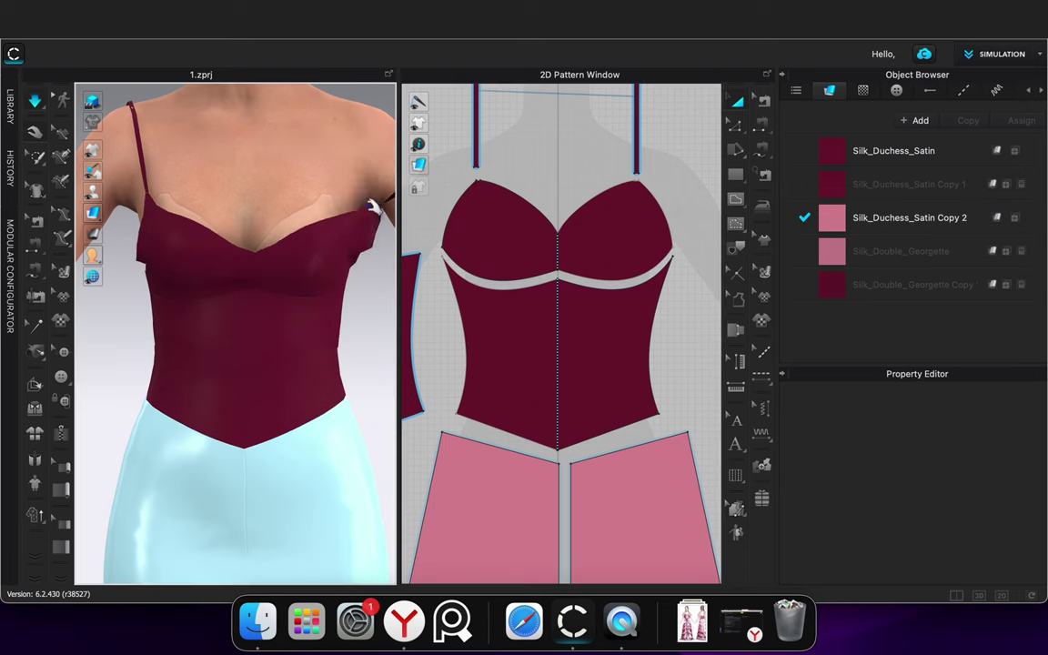
key(space)
scroll(341, 225, down, 3)
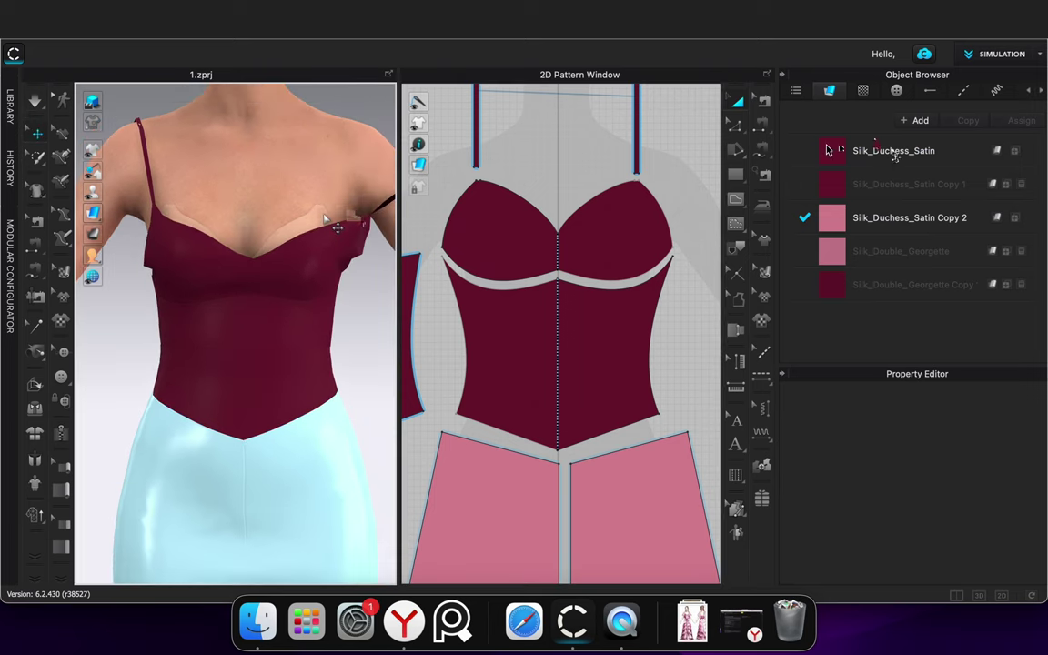
Duplicate the Silk_Duchess_Satin fabric and give the copy the Trim_Full_Grain_Leather physical property preset
click(894, 152)
click(965, 120)
drag(888, 308, 901, 165)
scroll(892, 499, up, 2)
scroll(865, 496, up, 10)
click(899, 489)
scroll(906, 511, up, 4)
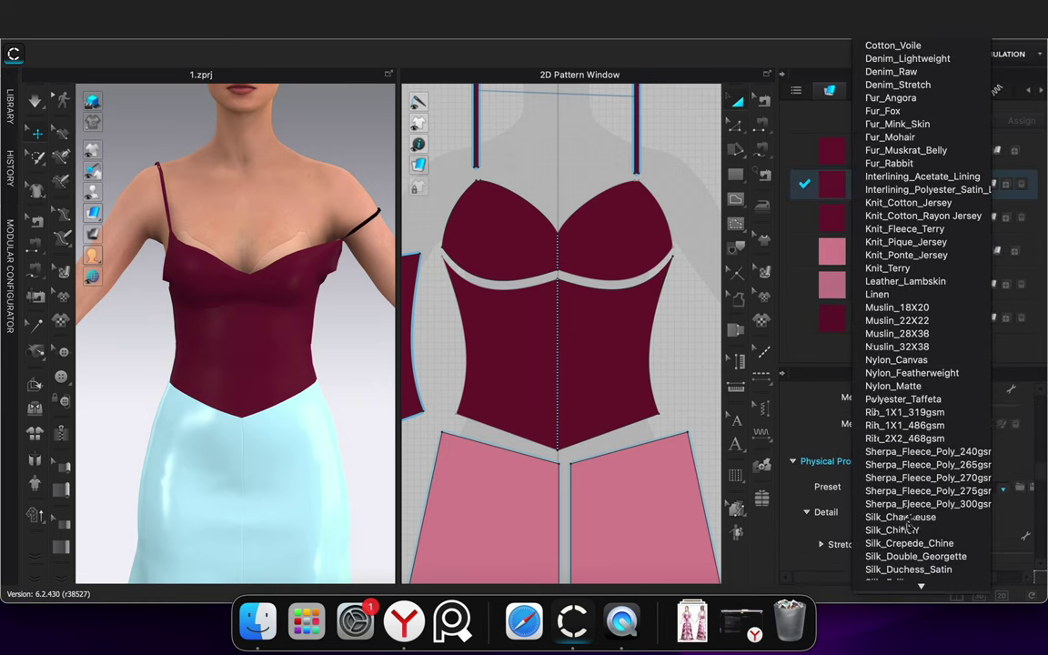
scroll(908, 526, down, 5)
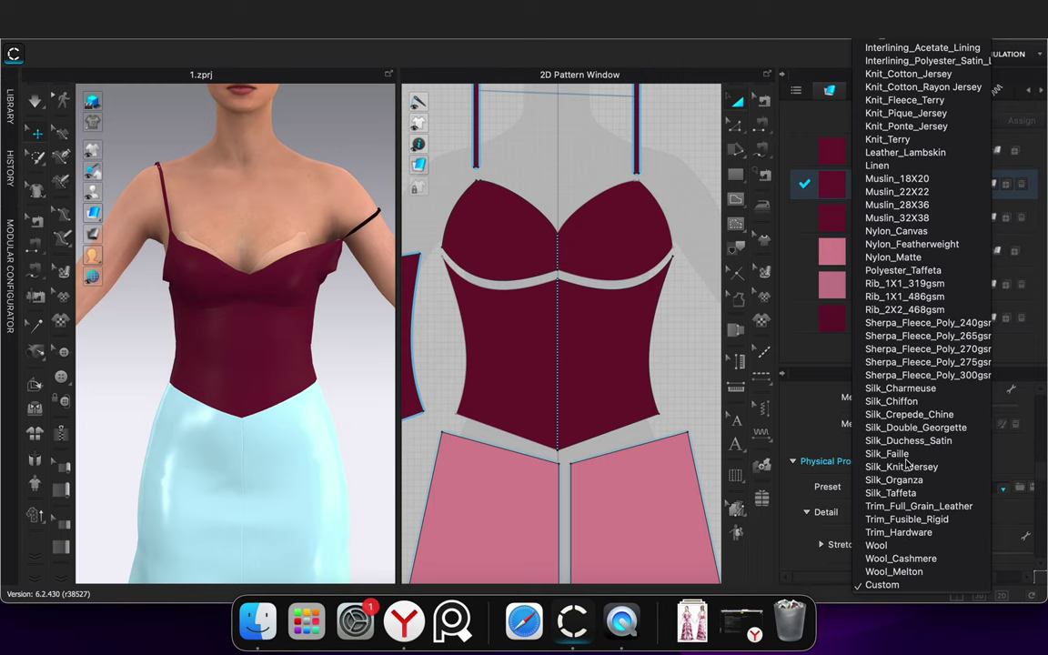
click(910, 507)
scroll(910, 505, down, 10)
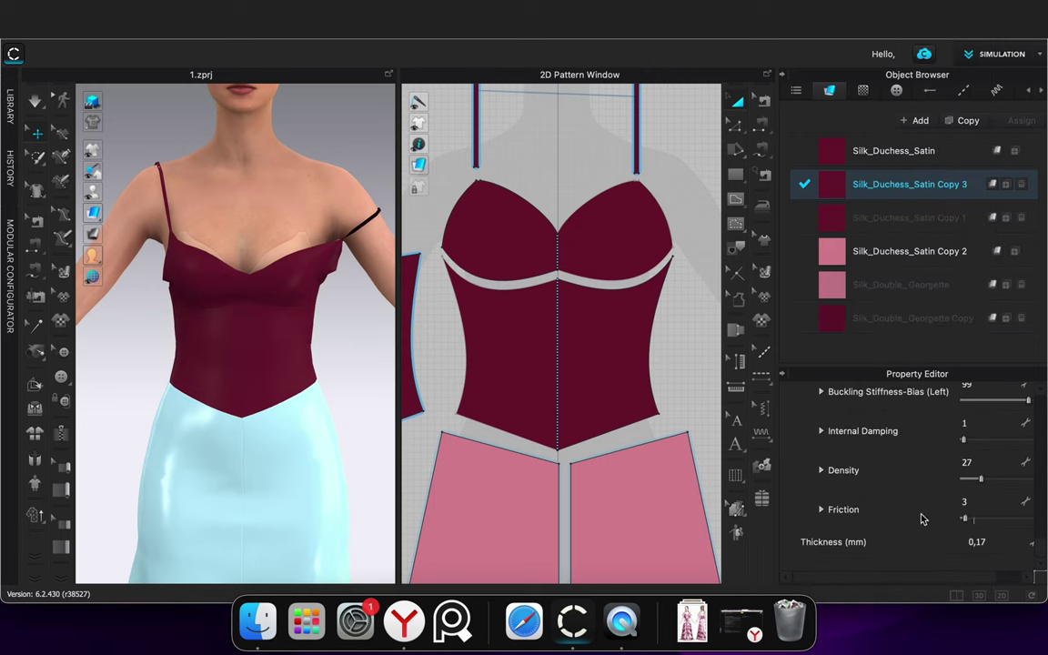
Simulate the bodice, tug the bust cup upward and pull the fallen strap back onto the avatar's left shoulder
click(354, 141)
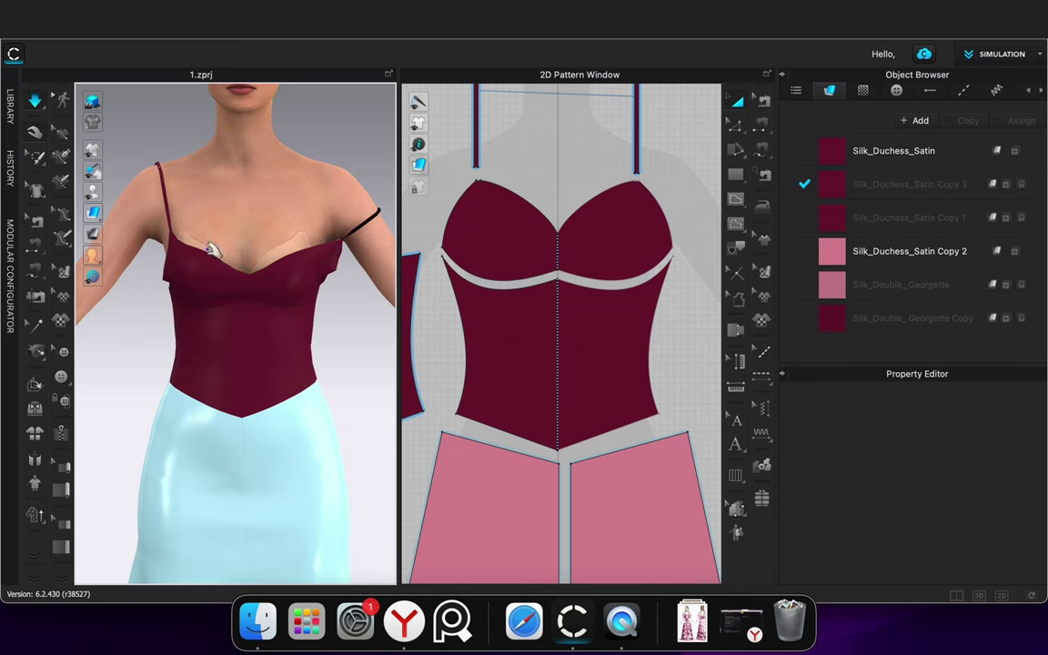
click(186, 240)
key(space)
drag(186, 240, 195, 206)
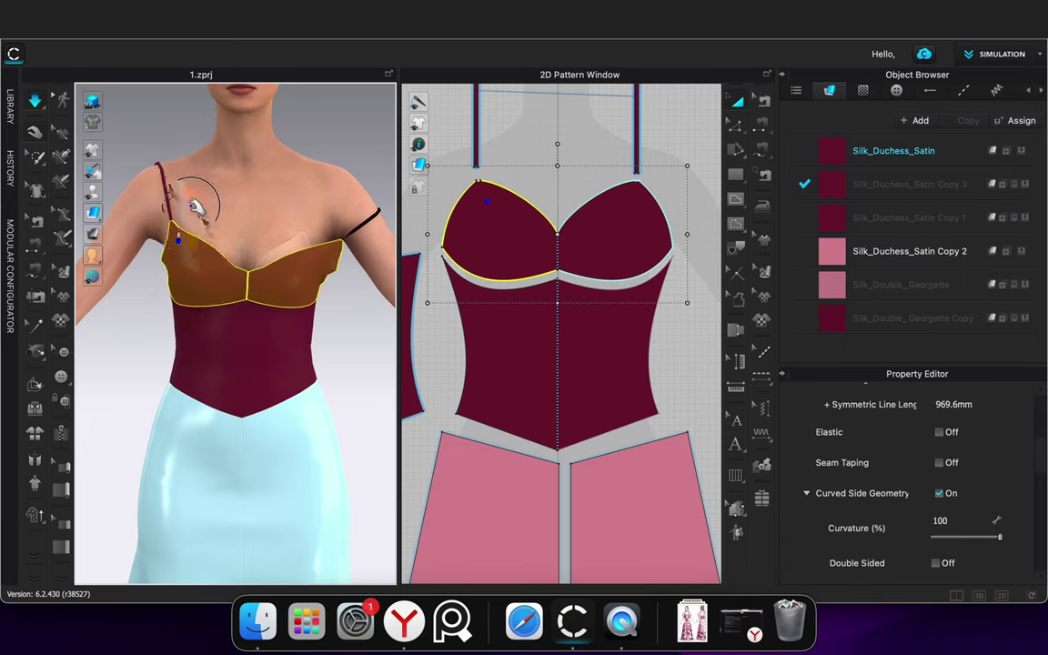
drag(377, 217, 326, 105)
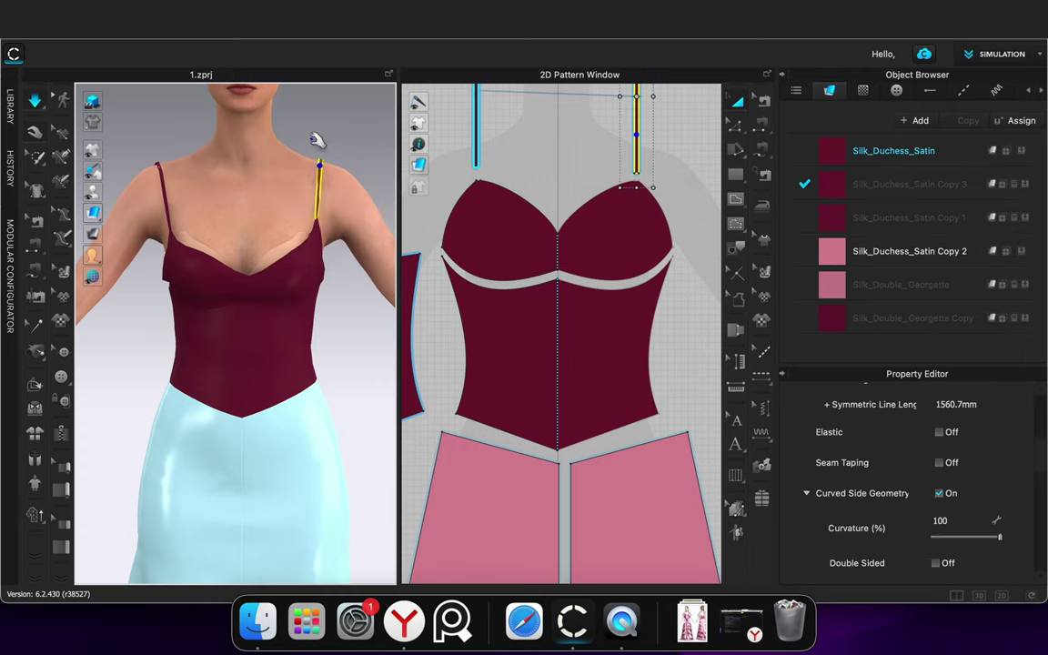
Apply the Trim_Full_Grain_Leather preset to Silk_Duchess_Satin Copy 3 again
click(910, 184)
scroll(908, 444, up, 10)
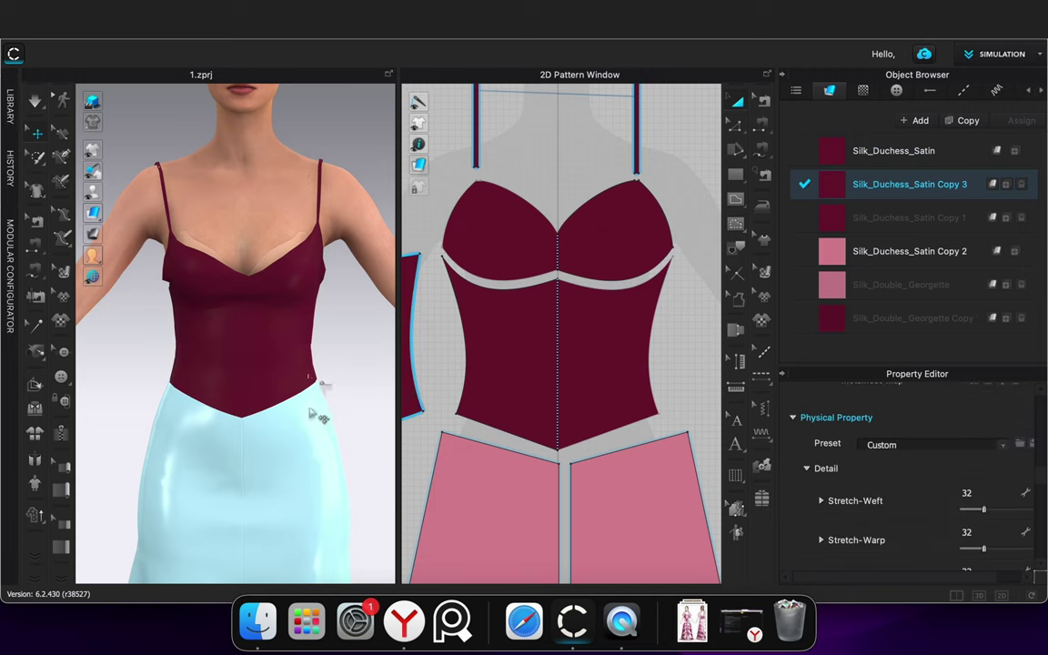
click(999, 448)
scroll(910, 534, down, 1)
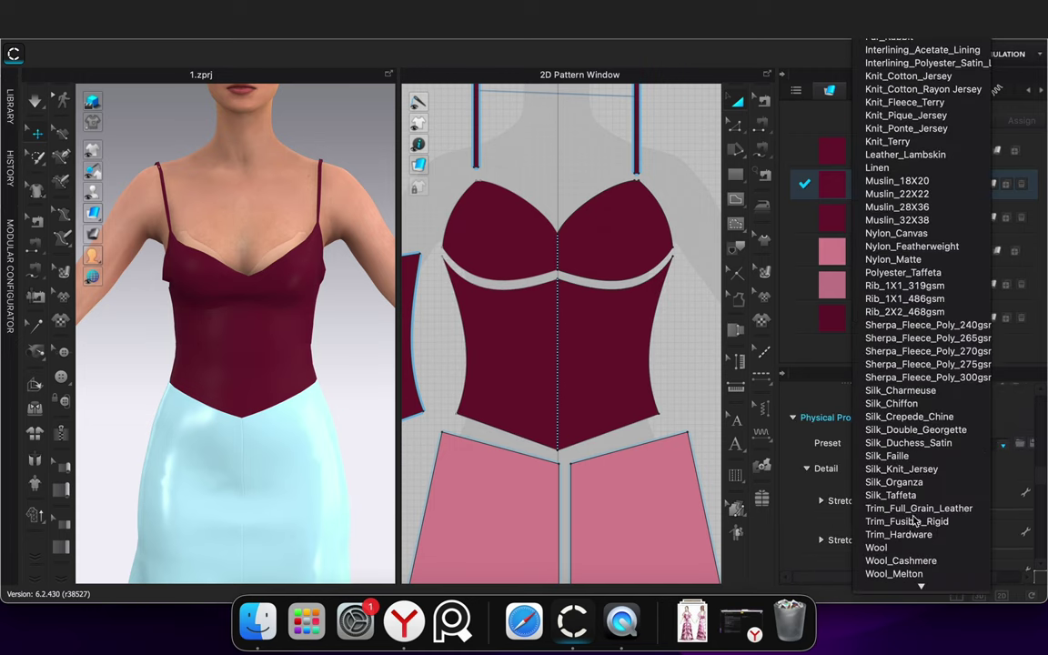
click(920, 509)
click(350, 118)
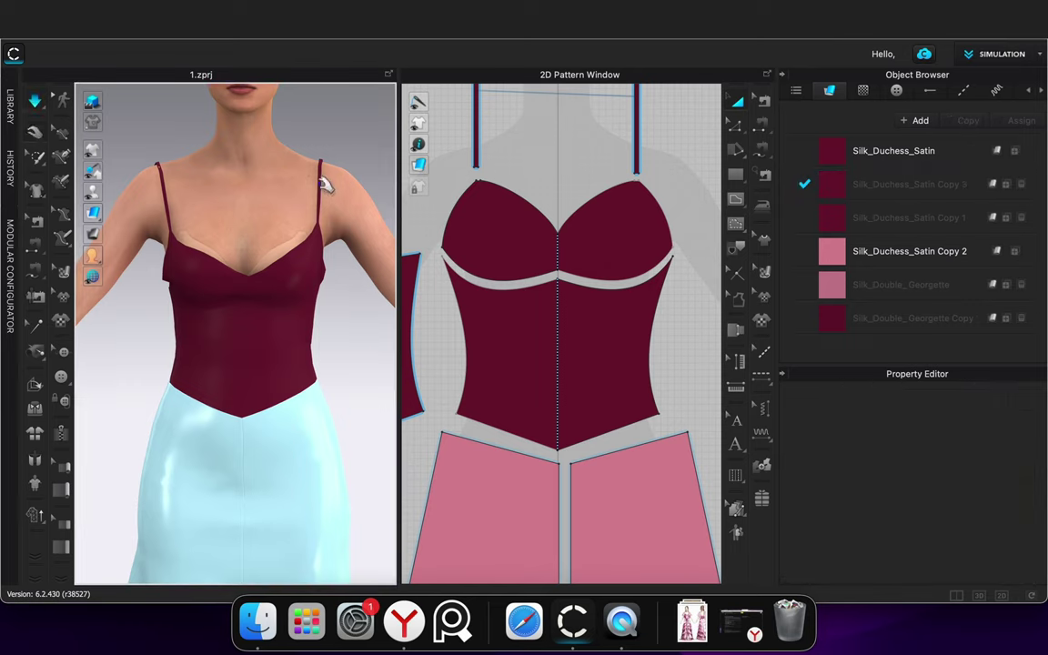
Simulate the bodice, tug the bust cup's neckline upward and pull the strap straight on the avatar's right shoulder
right_drag(218, 262, 113, 375)
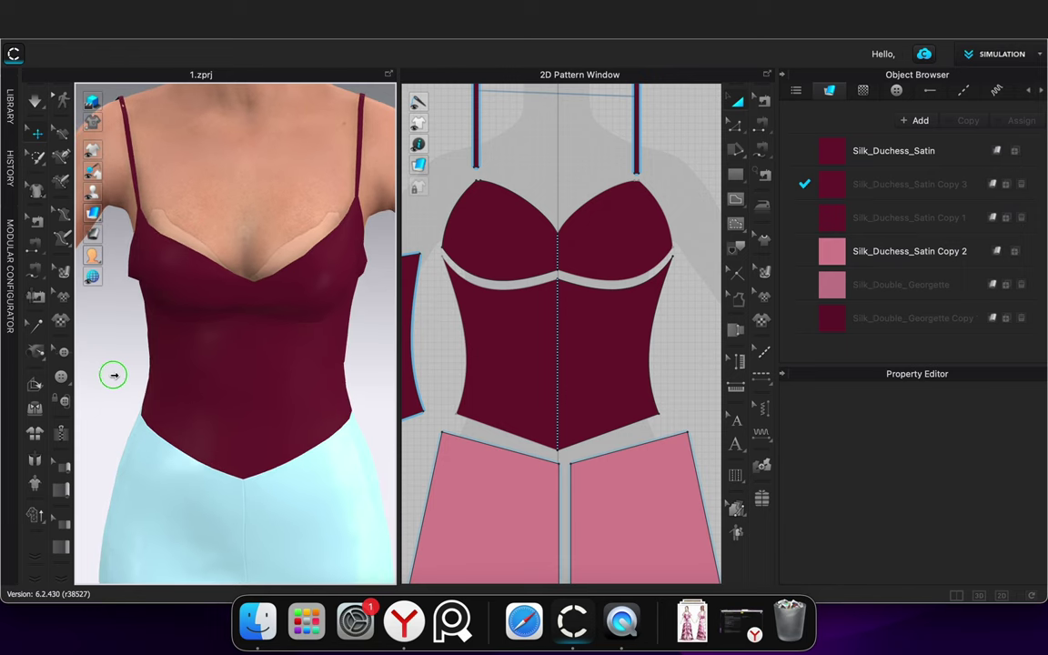
click(223, 264)
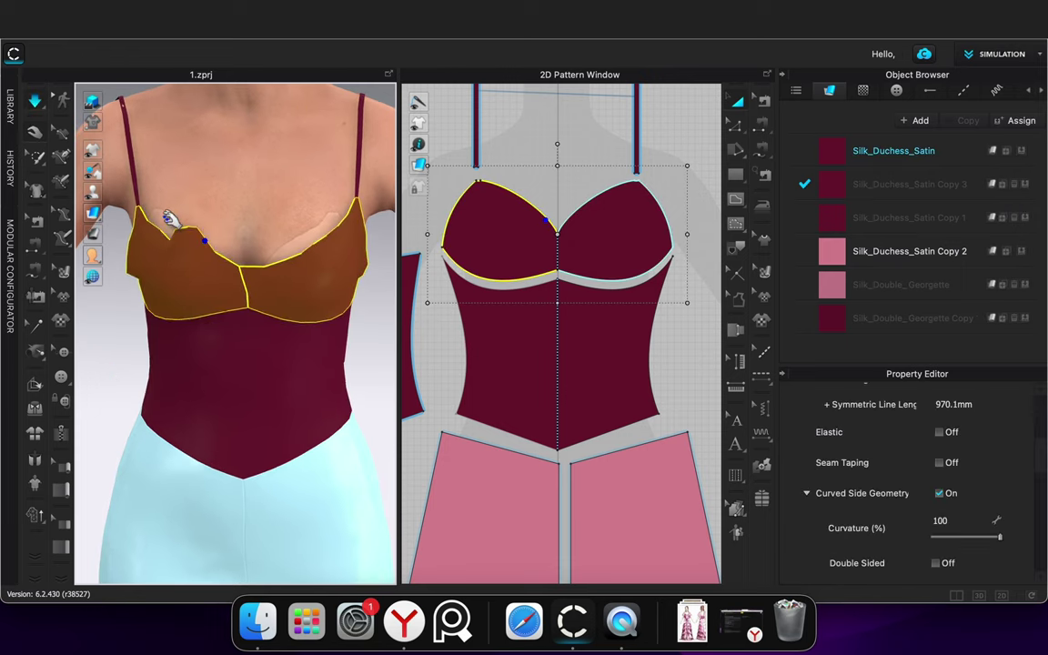
drag(301, 242, 204, 194)
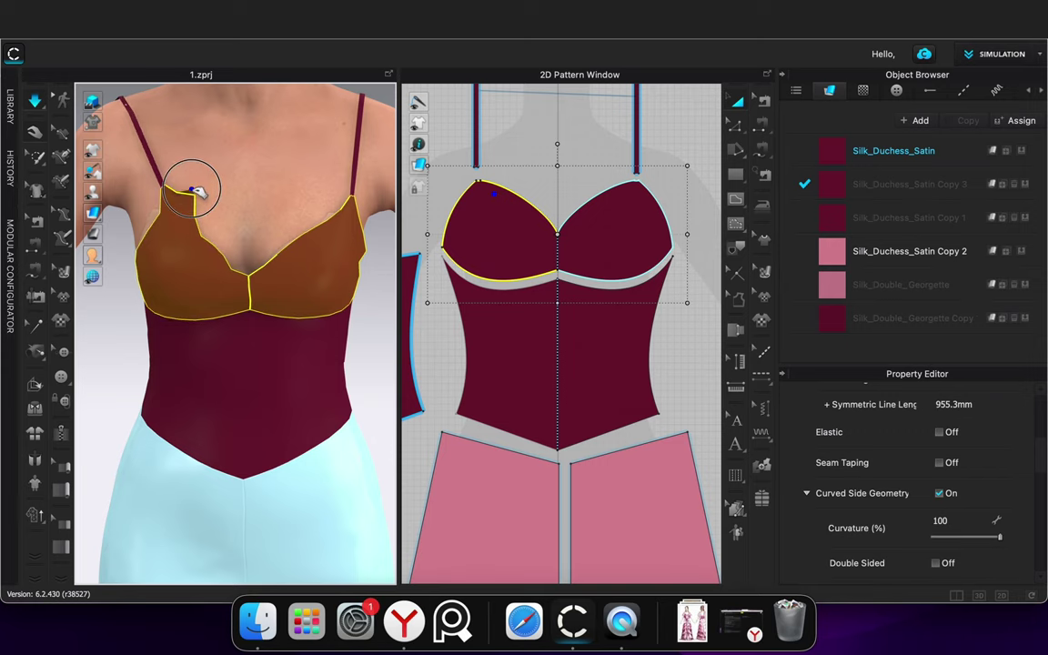
click(127, 100)
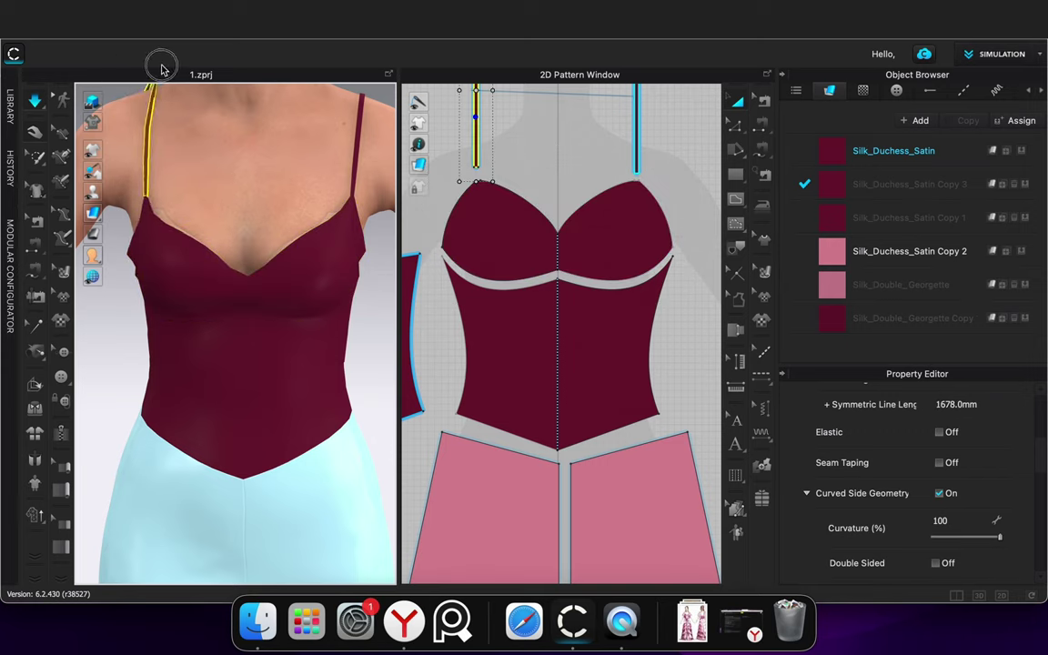
key(space)
mouse_move(361, 322)
right_down()
mouse_move(293, 304)
mouse_move(485, 286)
mouse_move(352, 298)
mouse_move(351, 317)
right_up()
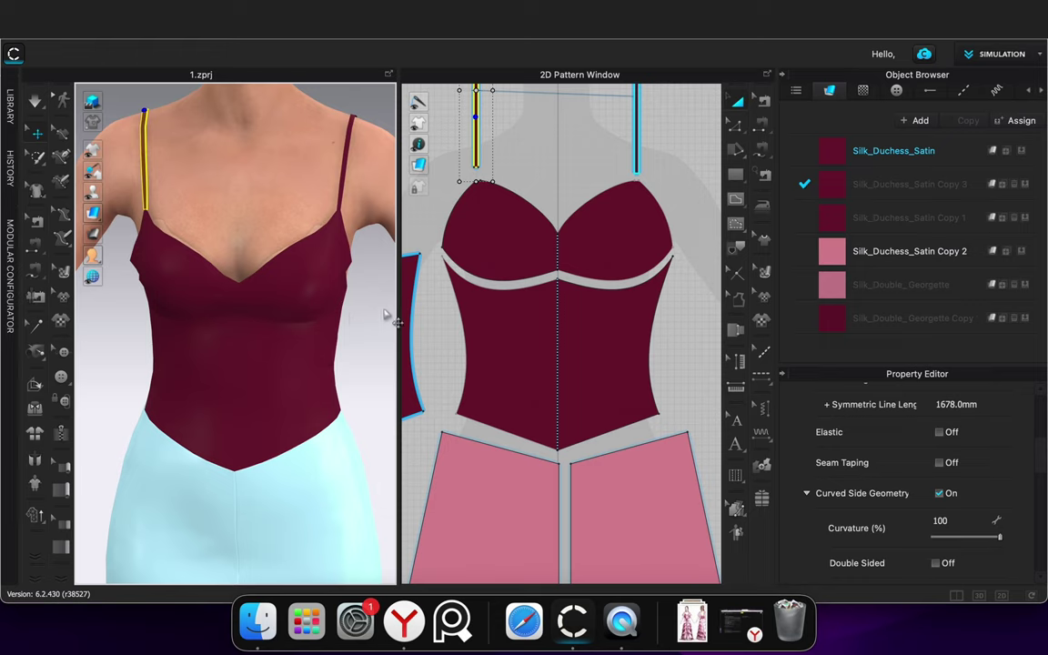
Draw an internal line down the centre front of the bust piece and cut and sew it into two cups
click(738, 203)
scroll(590, 247, up, 6)
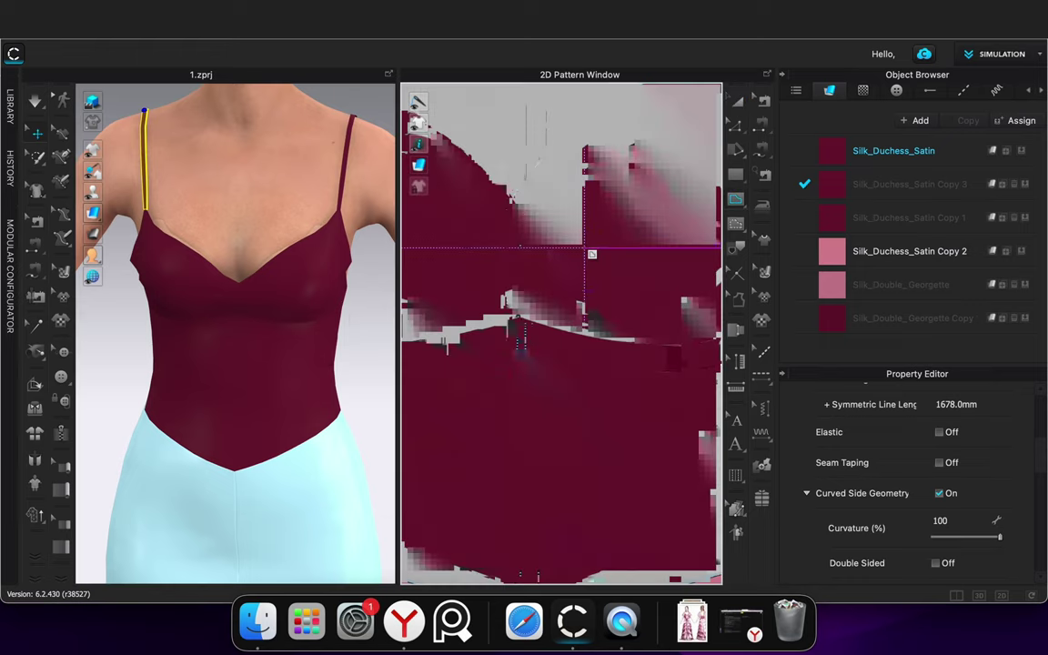
click(507, 208)
double_click(507, 314)
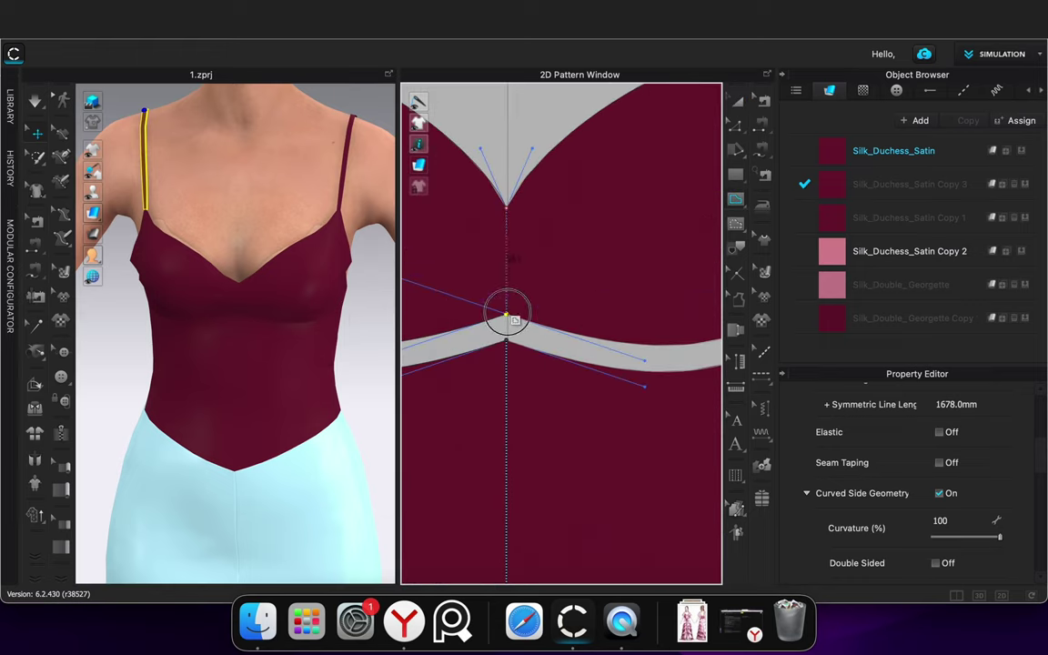
key(z)
right_click(510, 279)
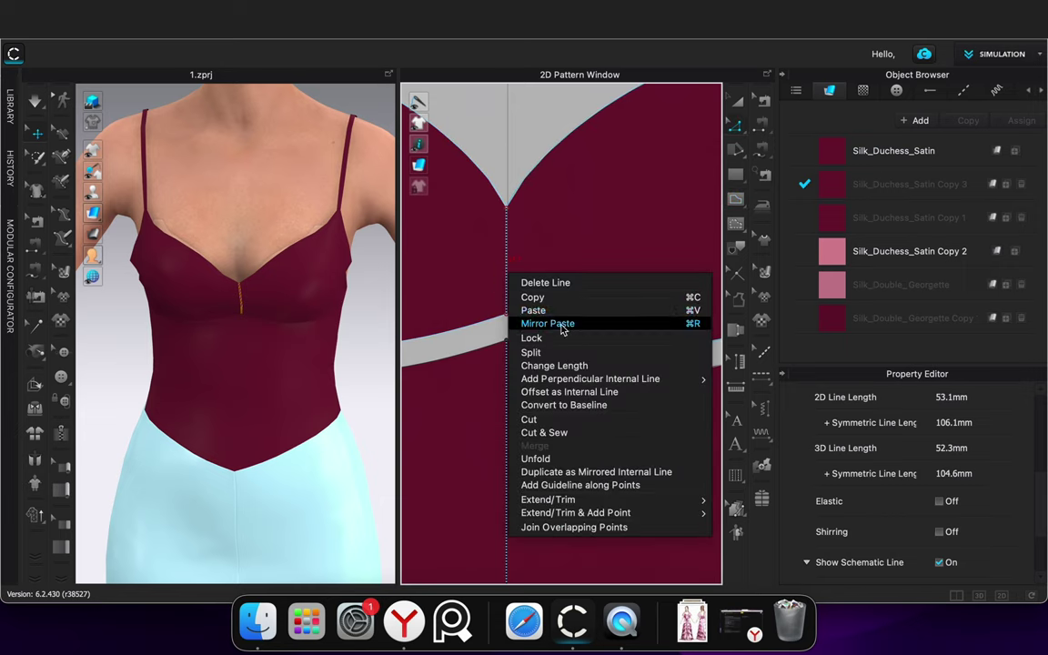
click(564, 430)
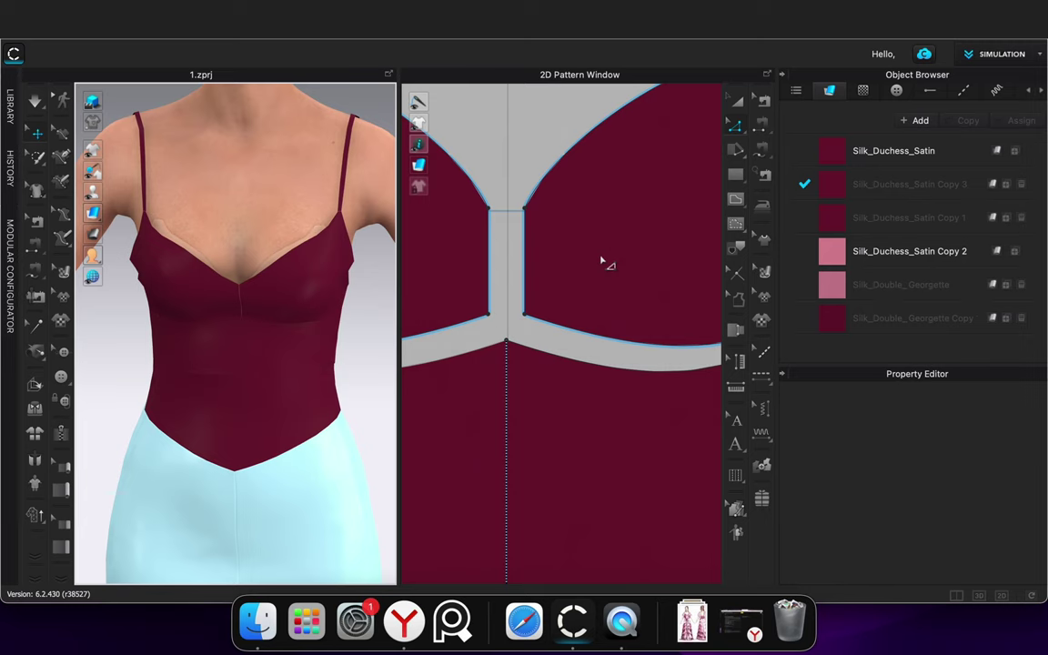
scroll(601, 264, down, 5)
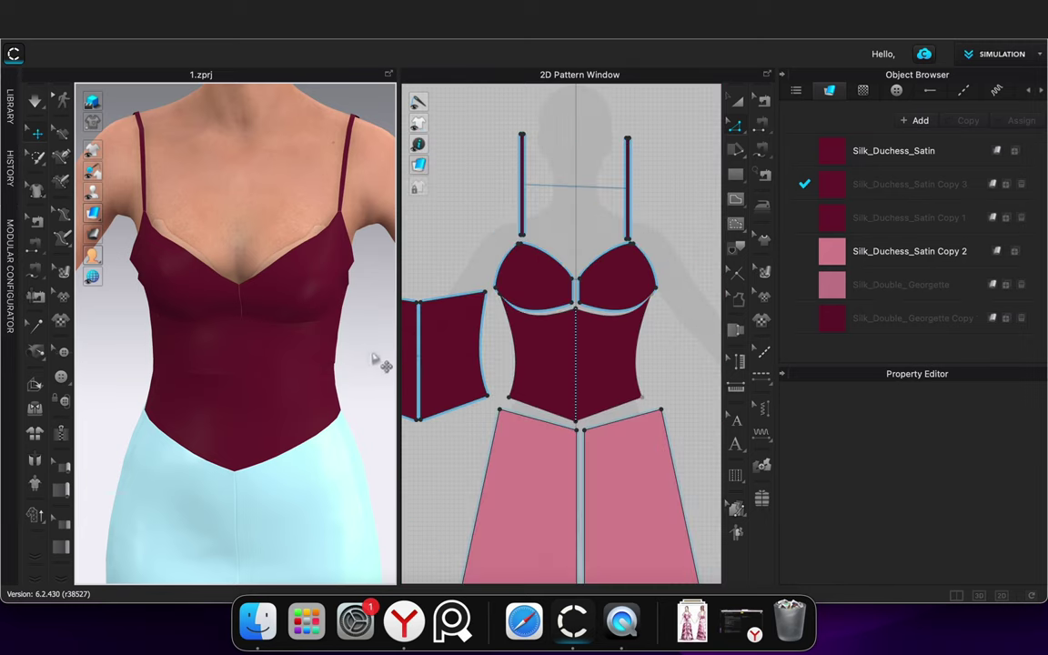
Select the neckline and armhole outline edges of the bust cup on the avatar's left side
mouse_move(366, 358)
right_down()
mouse_move(312, 347)
mouse_move(380, 351)
mouse_move(363, 349)
right_up()
scroll(628, 247, up, 3)
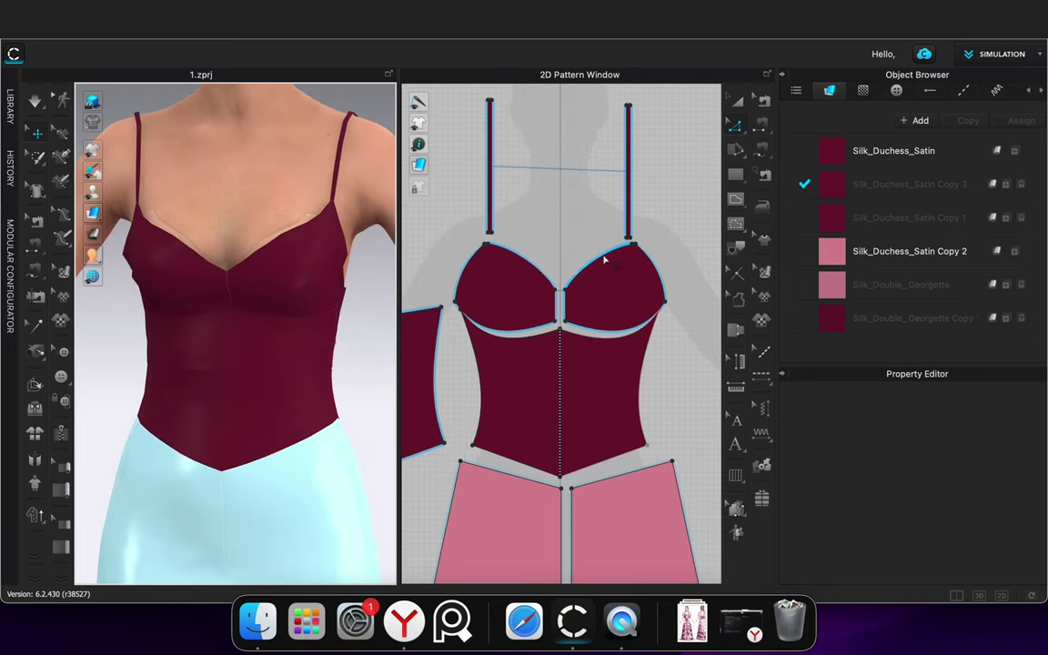
click(605, 257)
shift+click(648, 259)
scroll(645, 256, up, 5)
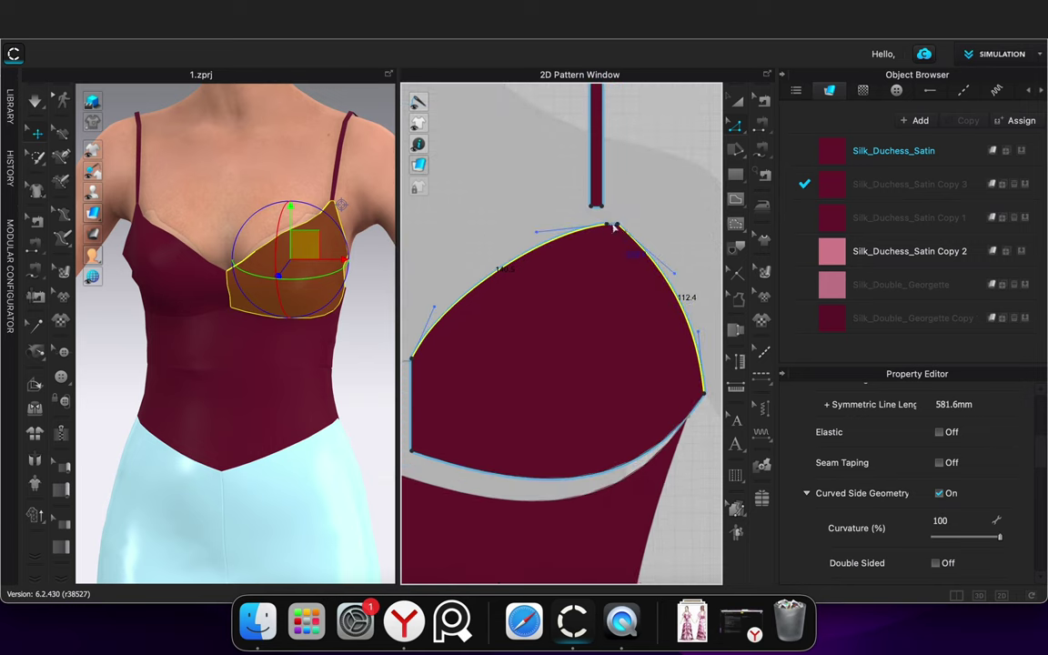
scroll(613, 218, up, 5)
right_click(608, 261)
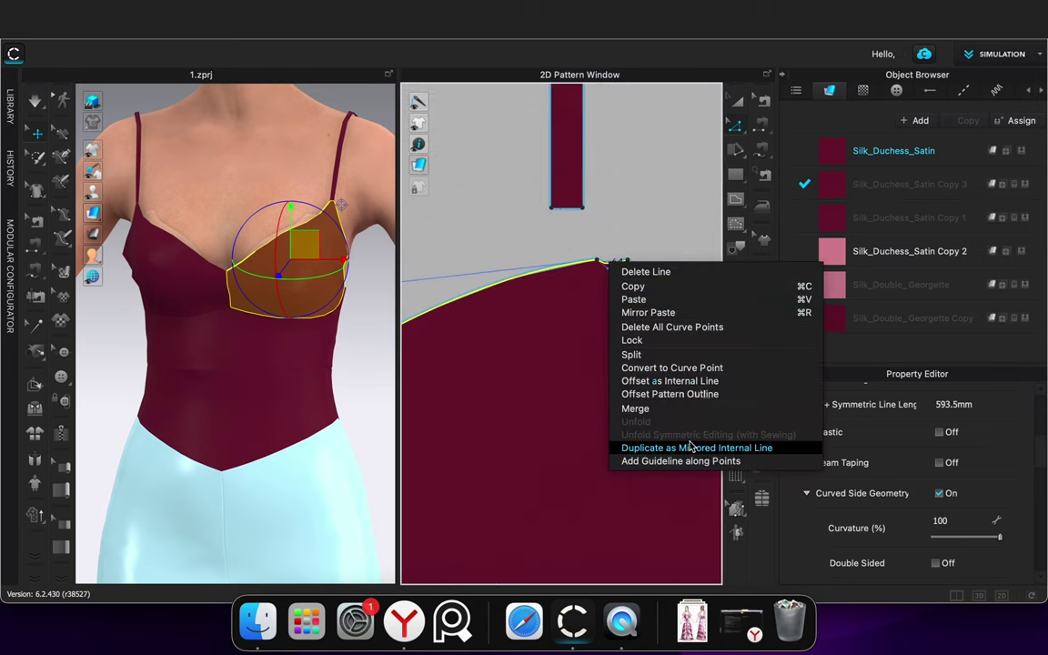
click(667, 383)
drag(563, 181, 275, 279)
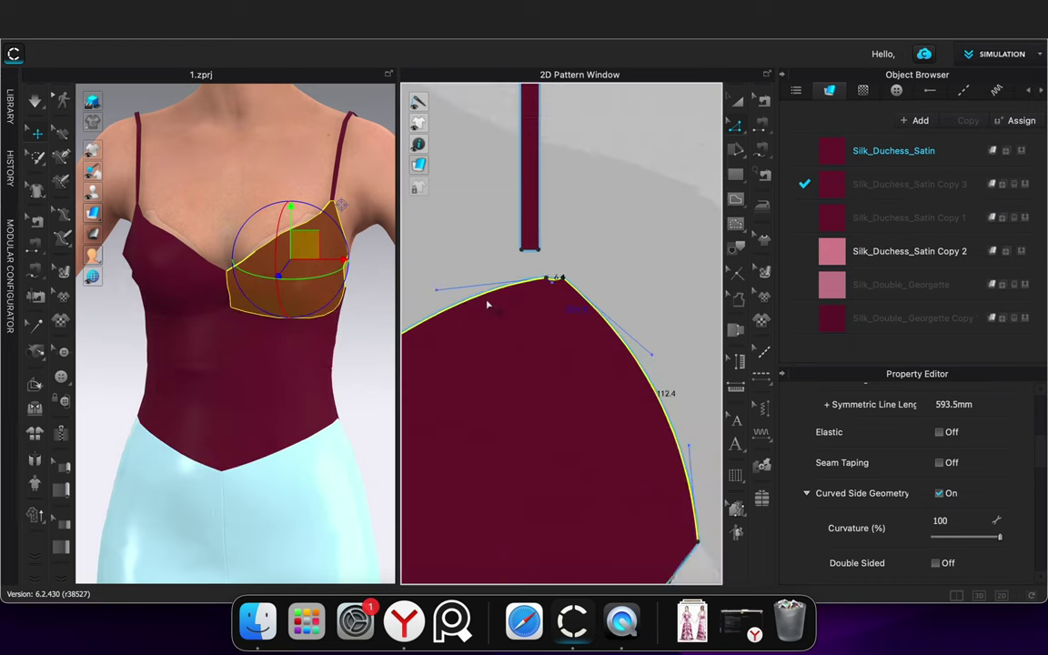
Offset the bust cup's selected upper edges as one extended internal line at a distance of 25 mm
scroll(487, 303, down, 5)
middle_drag(599, 309, 700, 252)
right_click(515, 274)
click(551, 391)
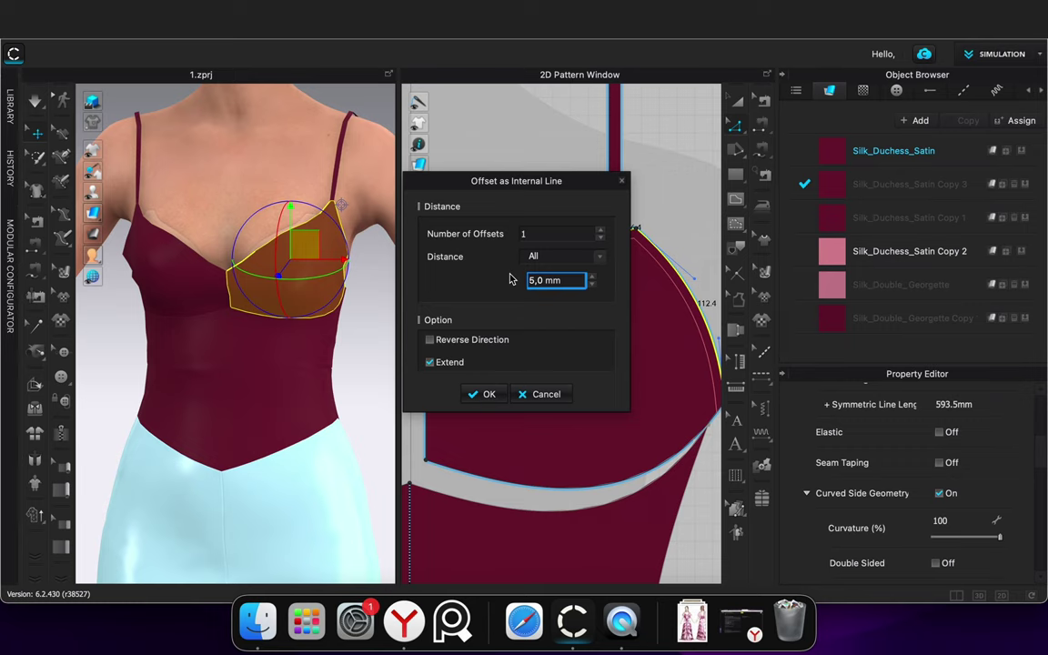
click(594, 279)
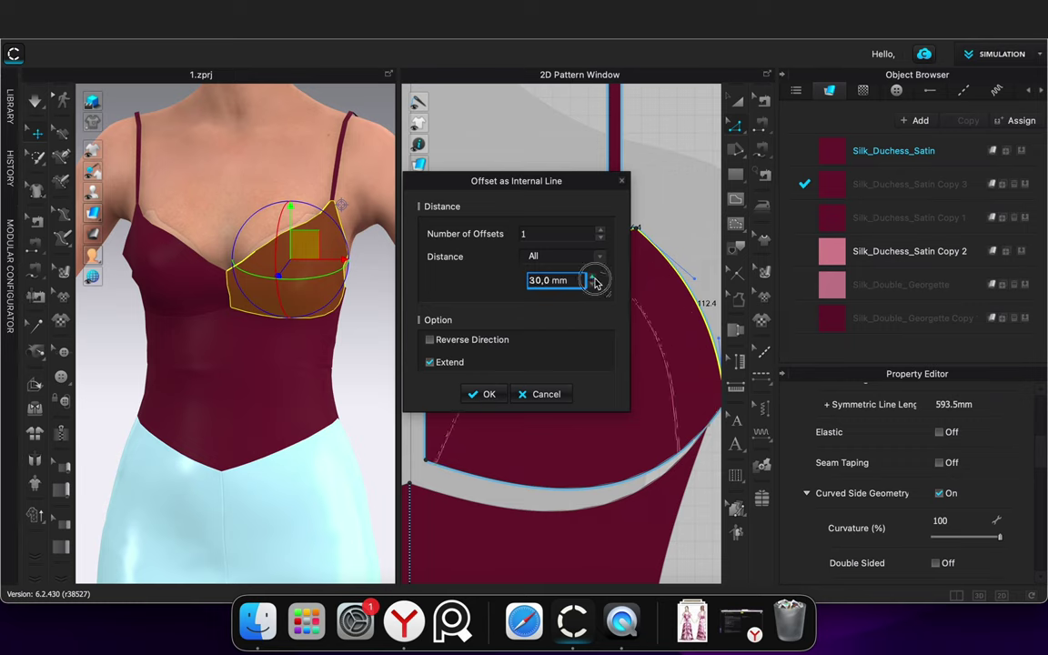
click(593, 278)
click(594, 286)
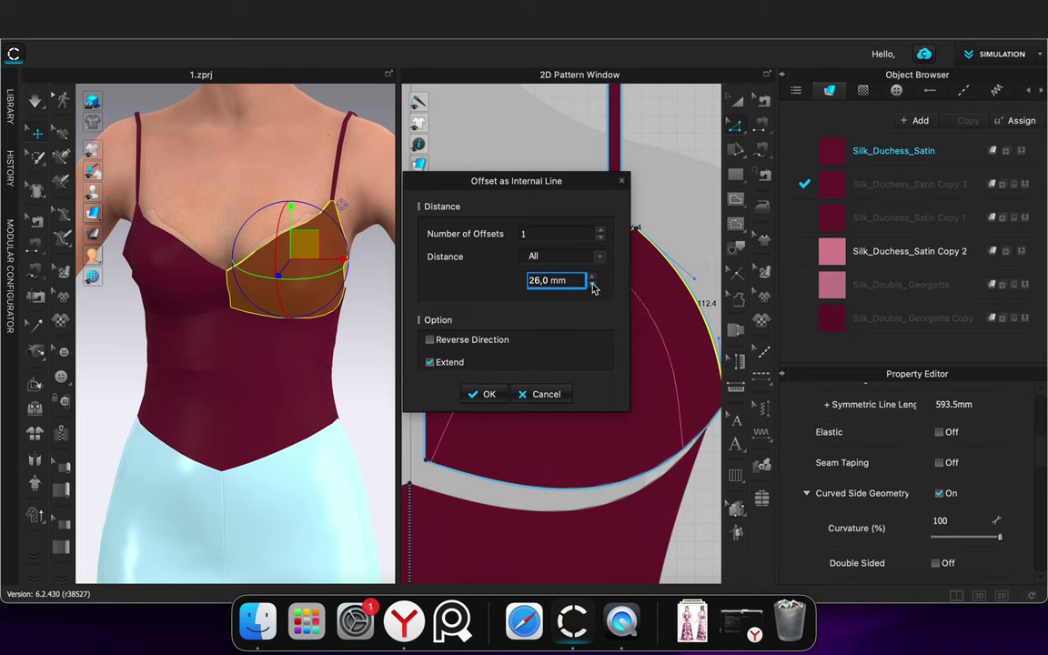
click(594, 286)
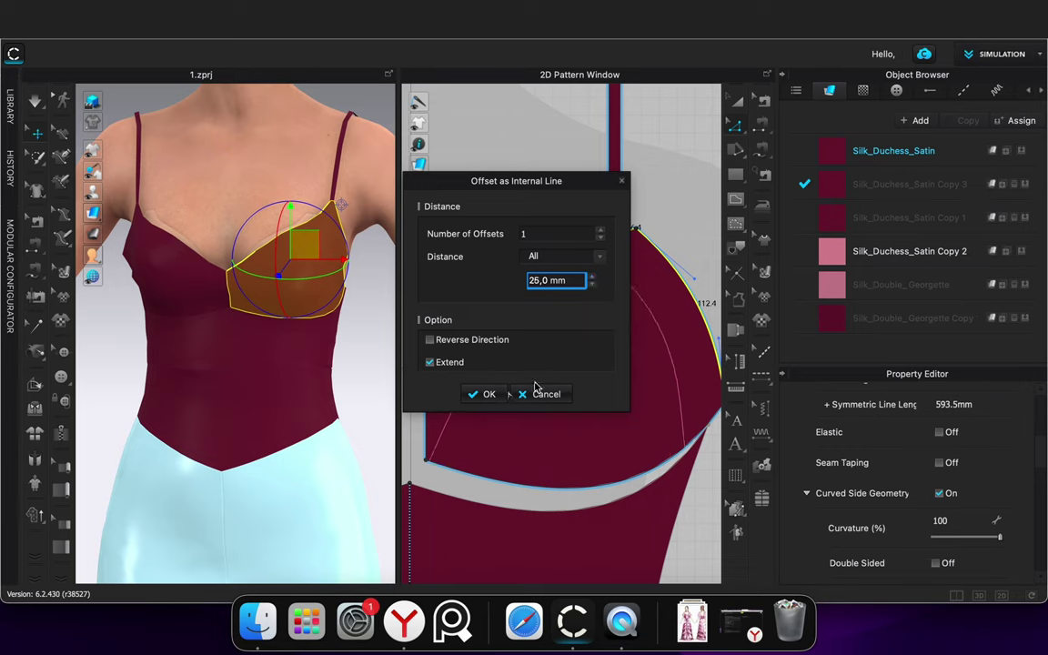
click(490, 394)
Move the offset line's inner end point onto the cup's lower centre-front corner
click(516, 410)
click(431, 464)
click(446, 468)
drag(431, 464, 426, 460)
Cut and sew the bust cup along the whole offset internal line to form an edging band
click(671, 365)
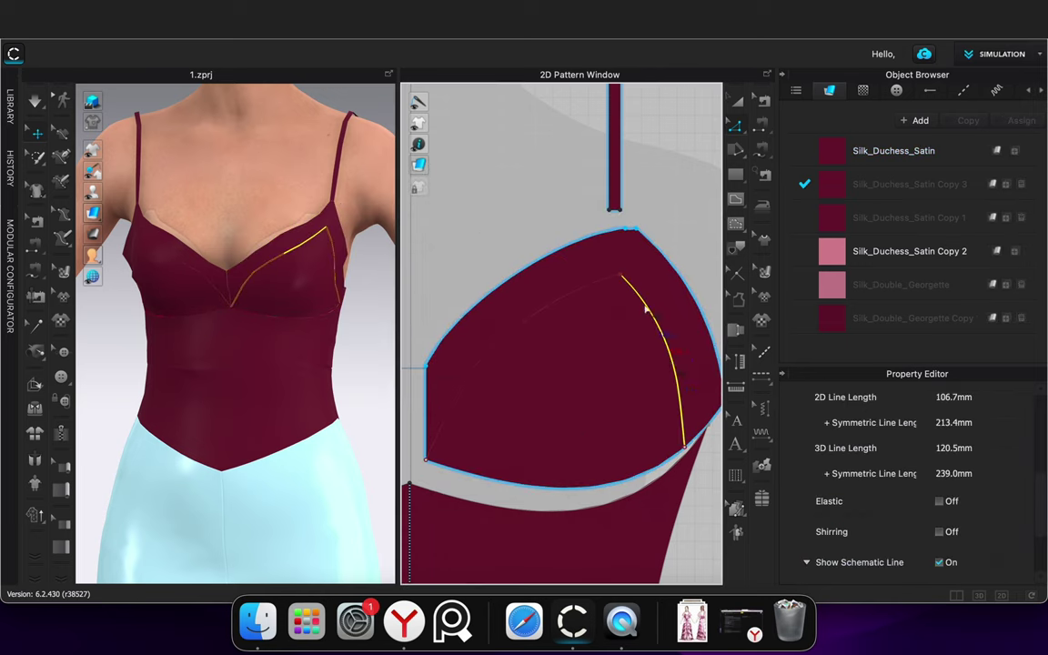
click(554, 304)
right_click(554, 305)
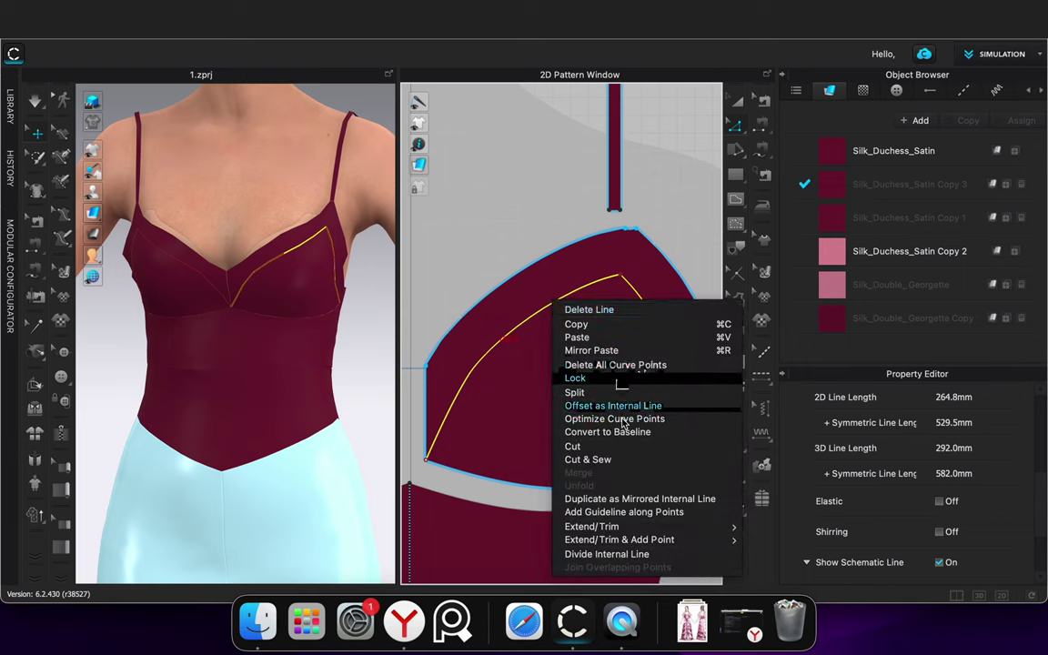
click(616, 461)
Move both straps and the two cut edging bands up, away from the bust cups in the pattern layout
scroll(537, 280, down, 5)
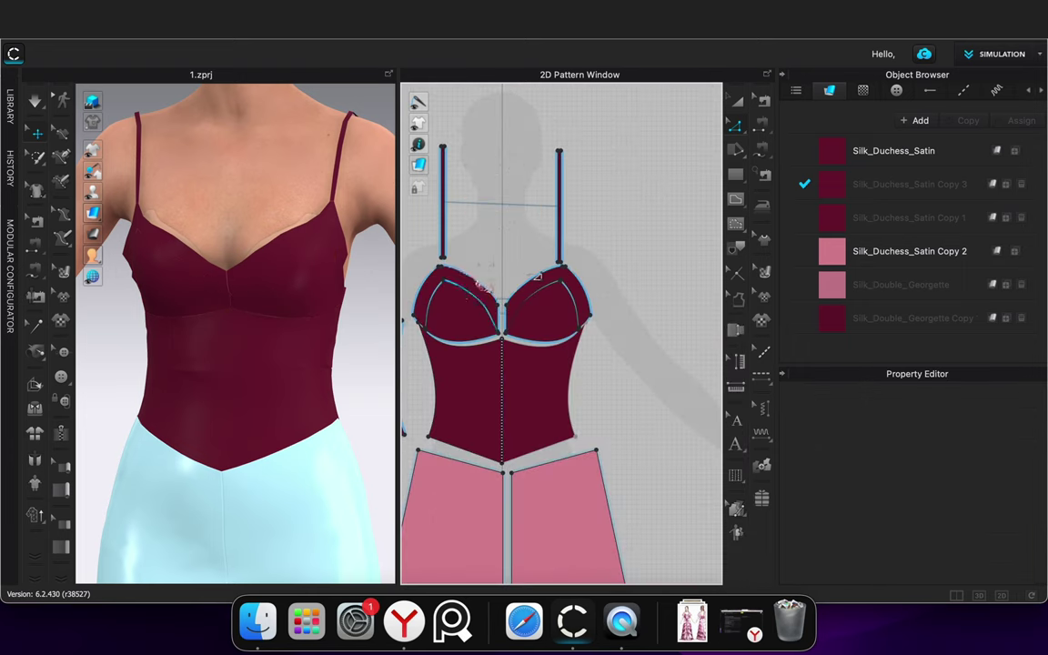
click(443, 217)
shift+click(558, 220)
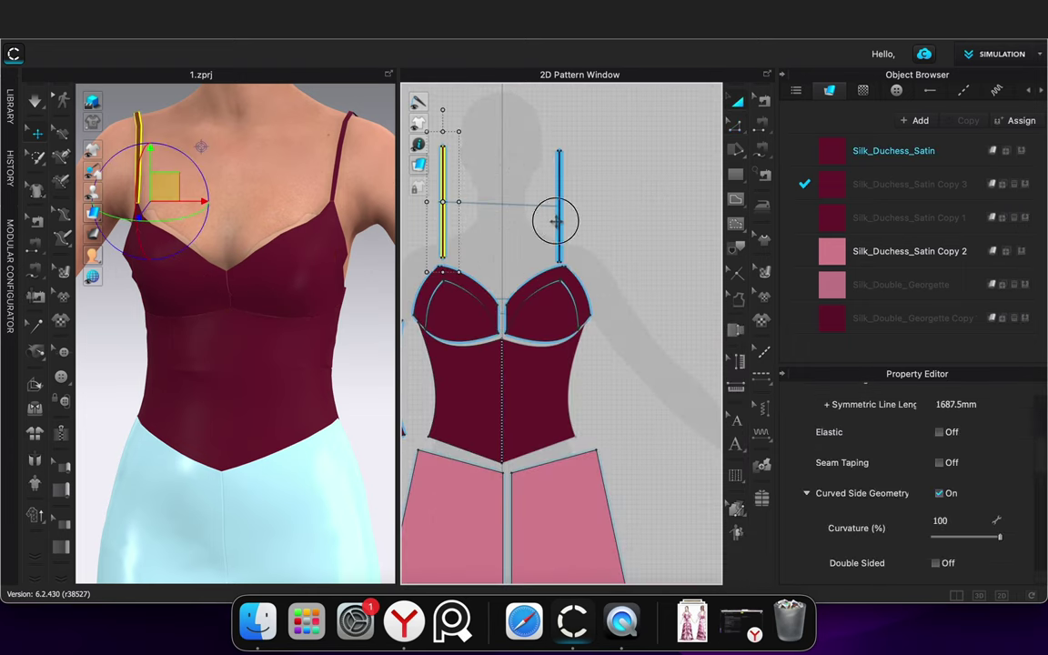
drag(561, 230, 562, 198)
click(487, 293)
shift+click(552, 274)
drag(553, 274, 558, 260)
Simulate the bodice while tugging its side outward, and nudge the avatar's right edging band away from its cup
key(space)
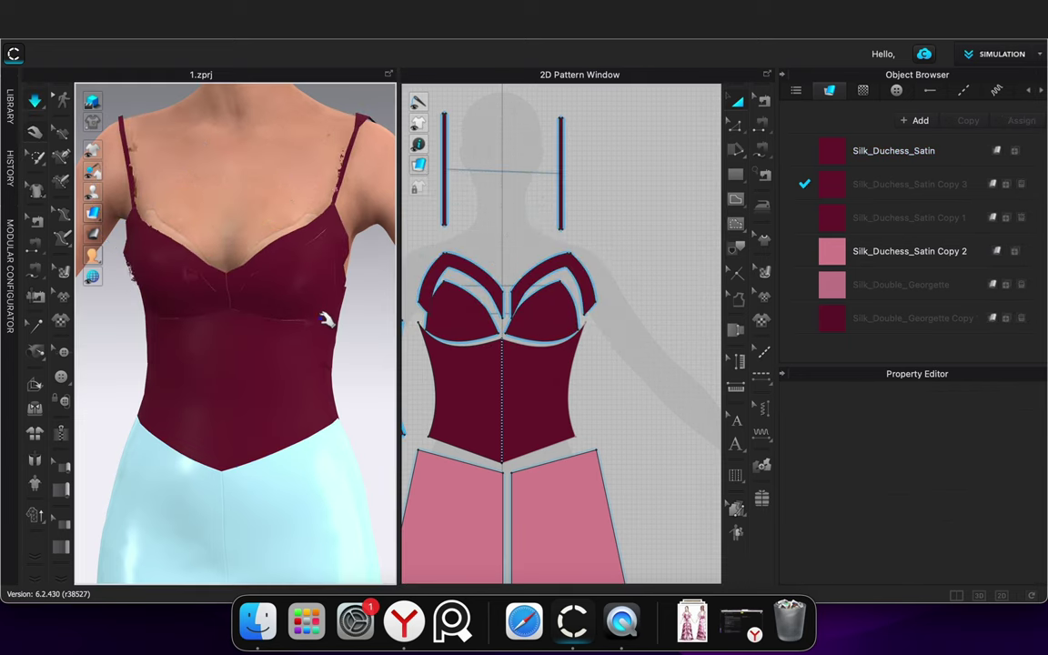
drag(343, 283, 365, 293)
key(space)
right_drag(376, 311, 74, 323)
drag(438, 281, 434, 275)
click(417, 222)
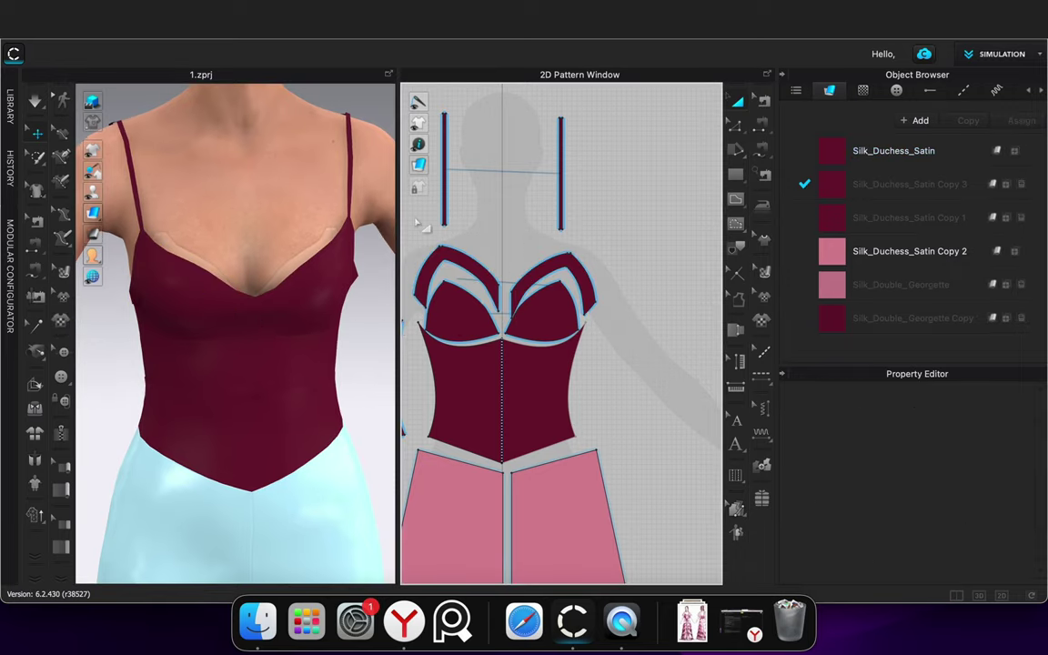
Offset the back panel's top edge as an internal line and cut and sew along it to form a band
right_drag(344, 354, 71, 344)
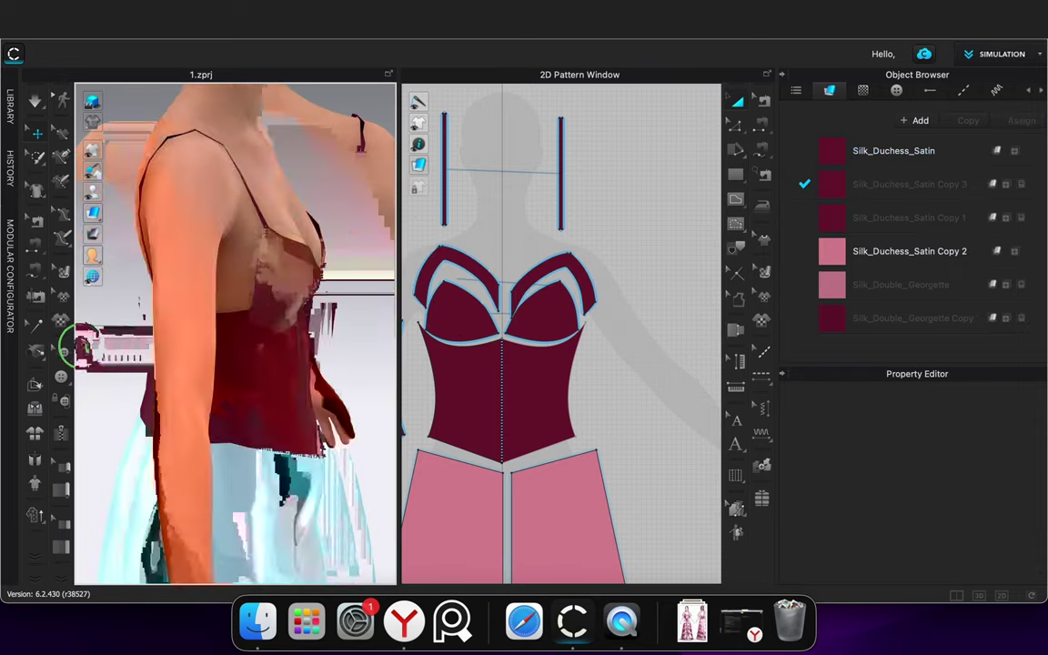
scroll(424, 361, up, 4)
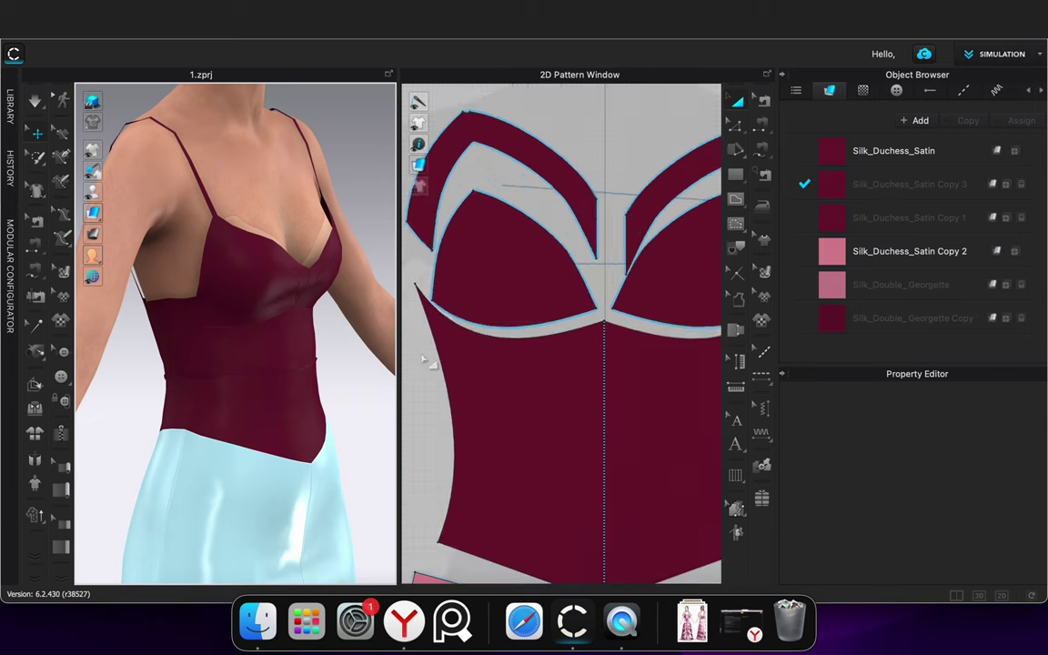
scroll(424, 361, up, 3)
middle_drag(423, 362, 628, 378)
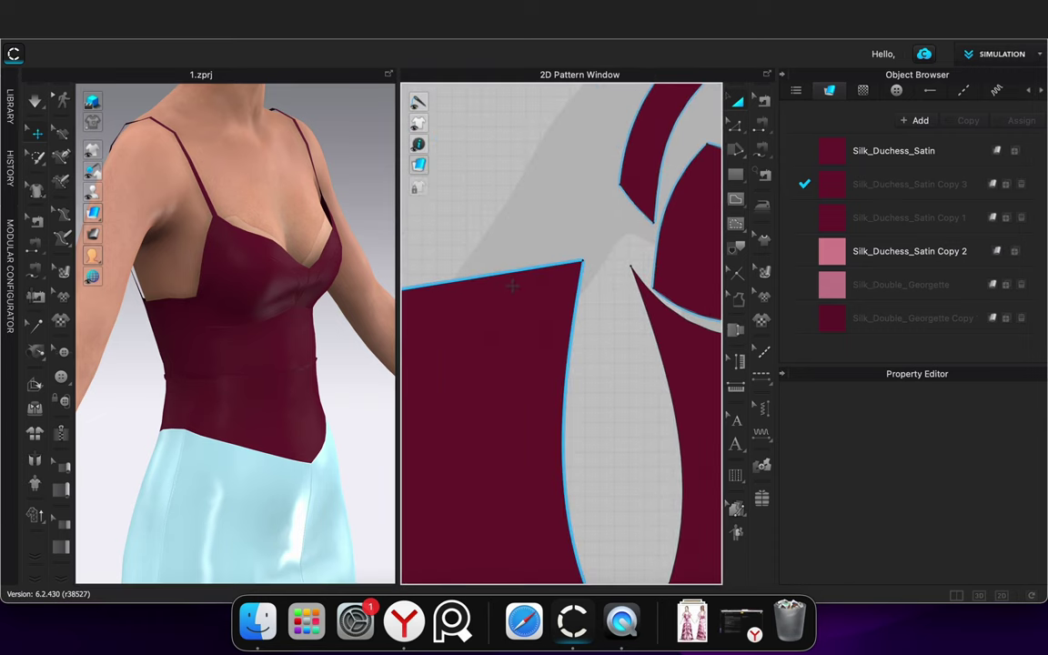
right_click(515, 275)
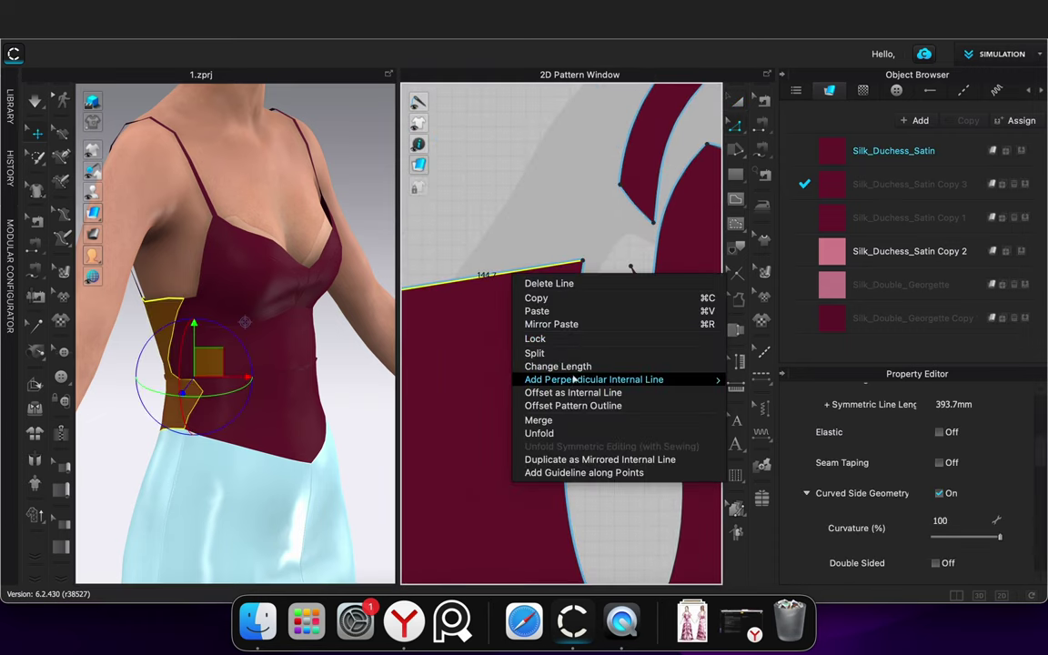
click(566, 393)
click(479, 394)
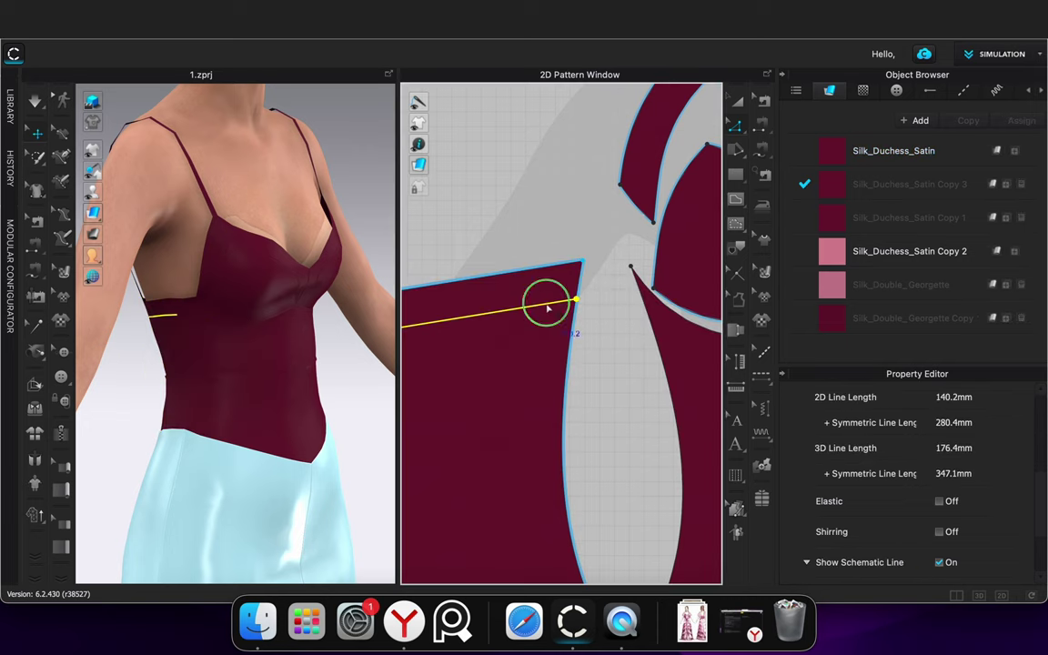
right_click(549, 310)
click(592, 460)
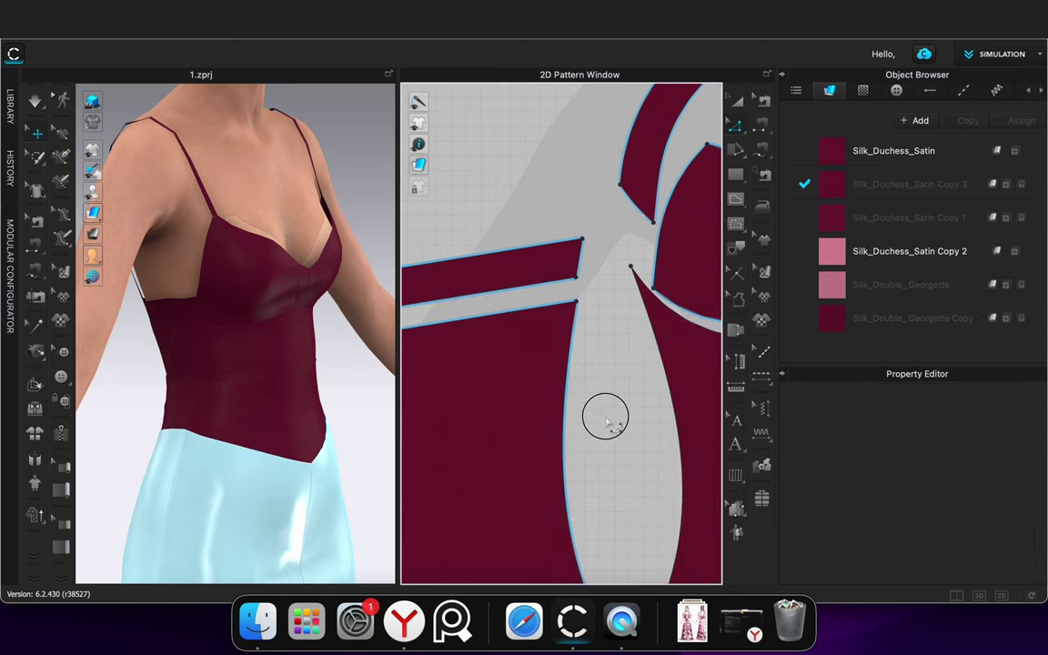
Delete the old seams at the back band's side end, and free-sew that end to the cup edging band's side end
click(763, 102)
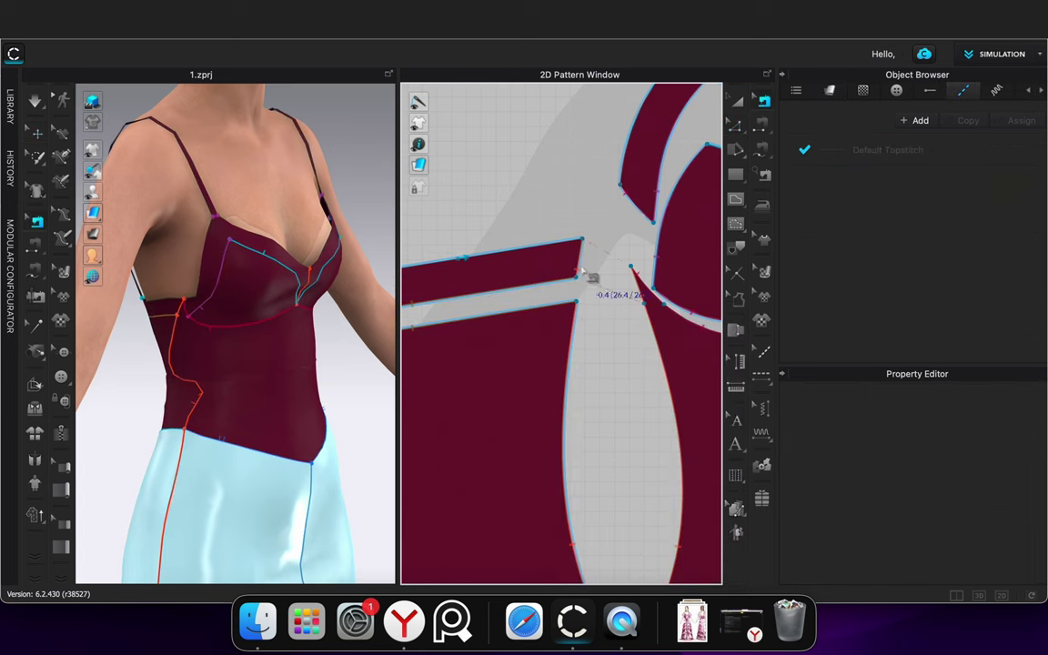
key(z)
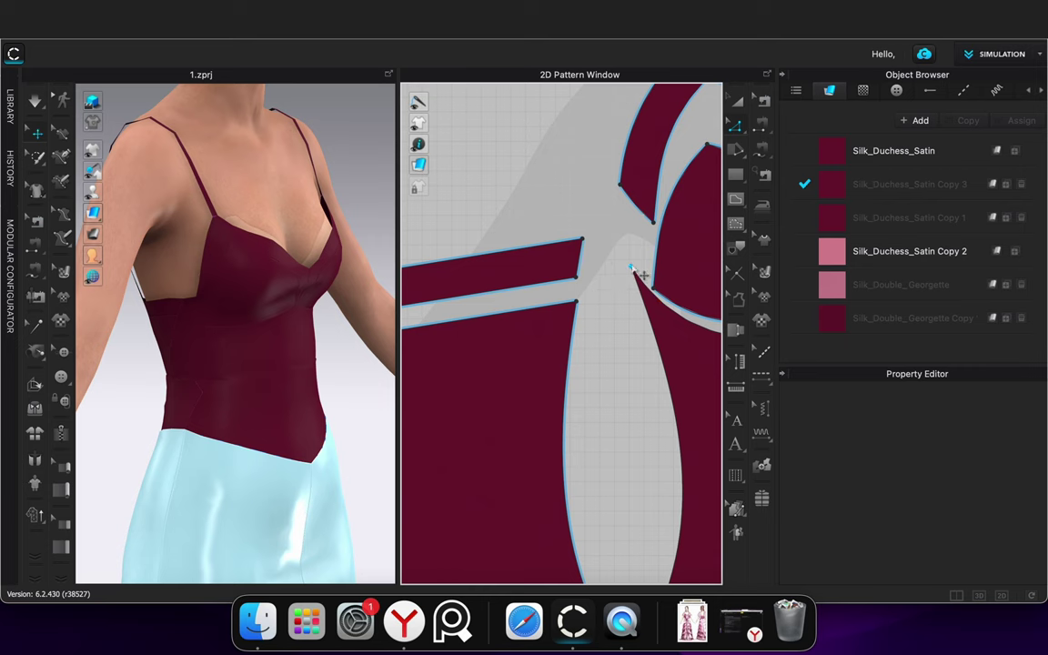
key(b)
click(578, 264)
key(Delete)
click(627, 204)
key(Delete)
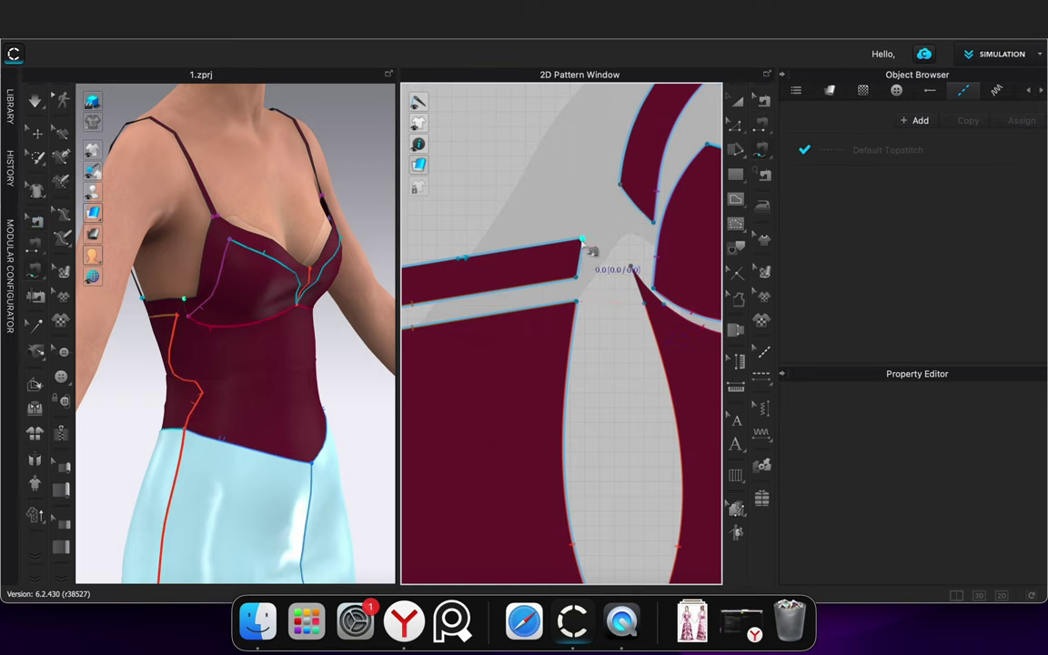
click(654, 228)
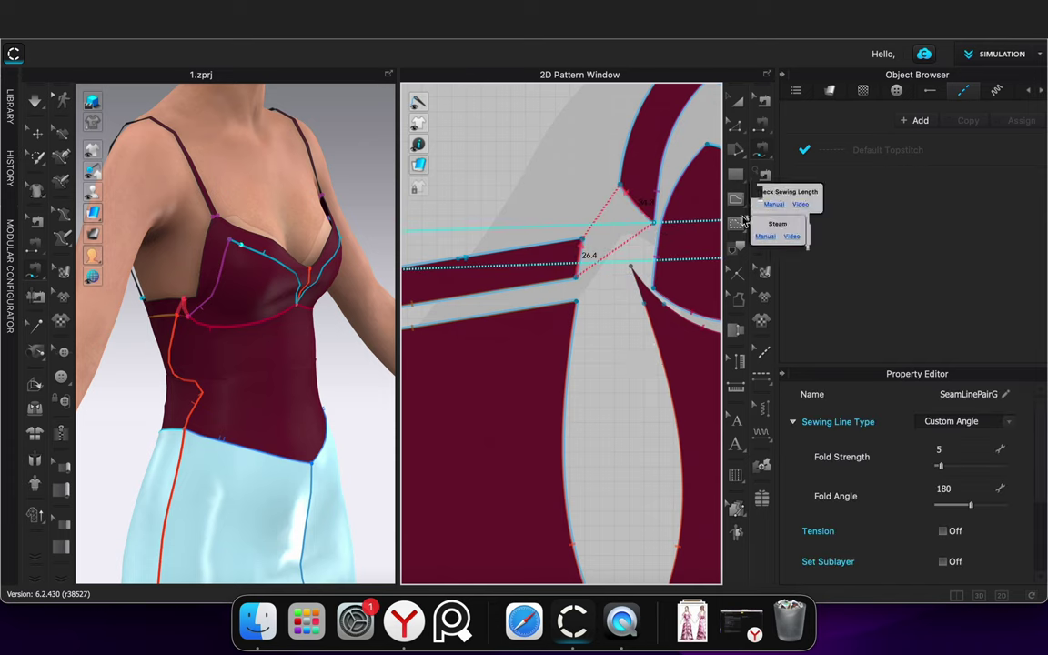
click(738, 103)
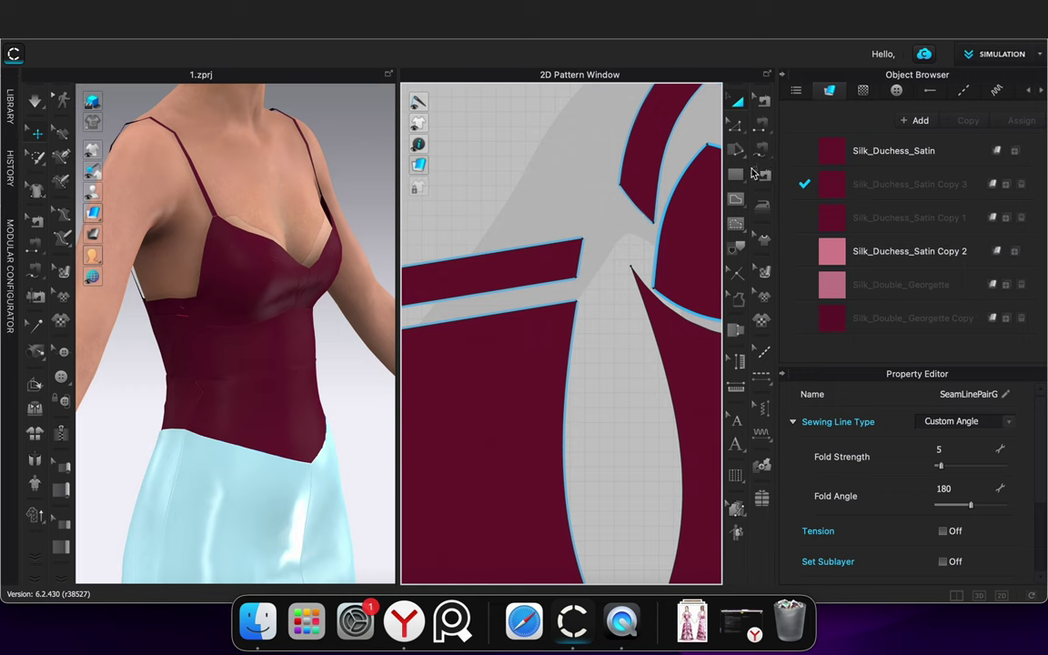
Move the front panel's upper side corner down and inward below the cup, and check its seam along the cup's lower edge
click(630, 264)
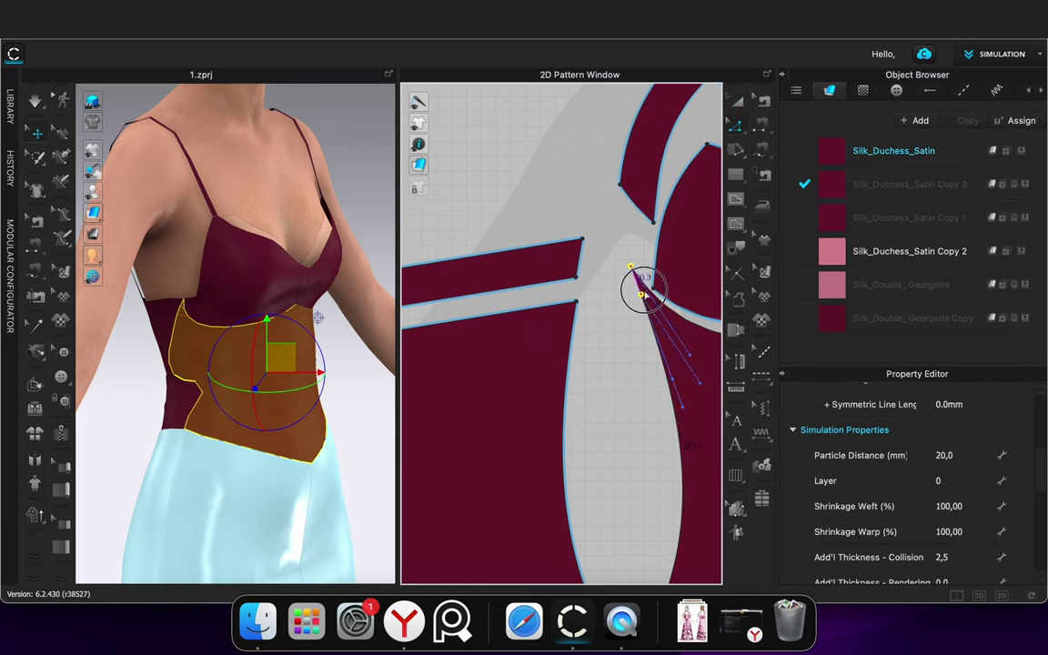
drag(645, 293, 647, 312)
click(646, 267)
key(b)
click(652, 329)
key(z)
click(643, 298)
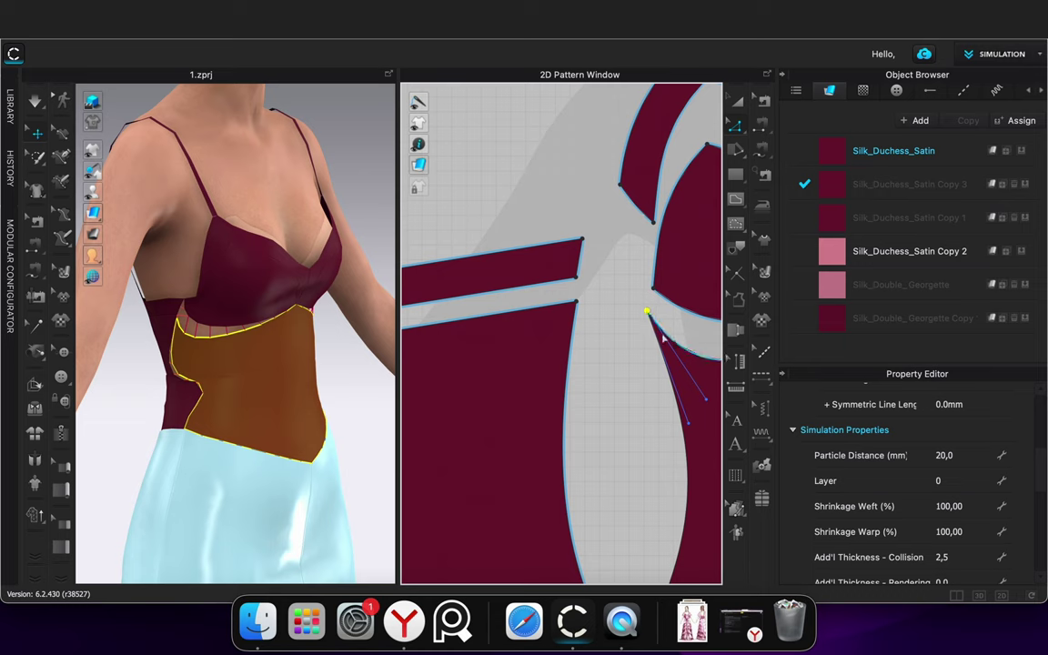
key(b)
click(675, 344)
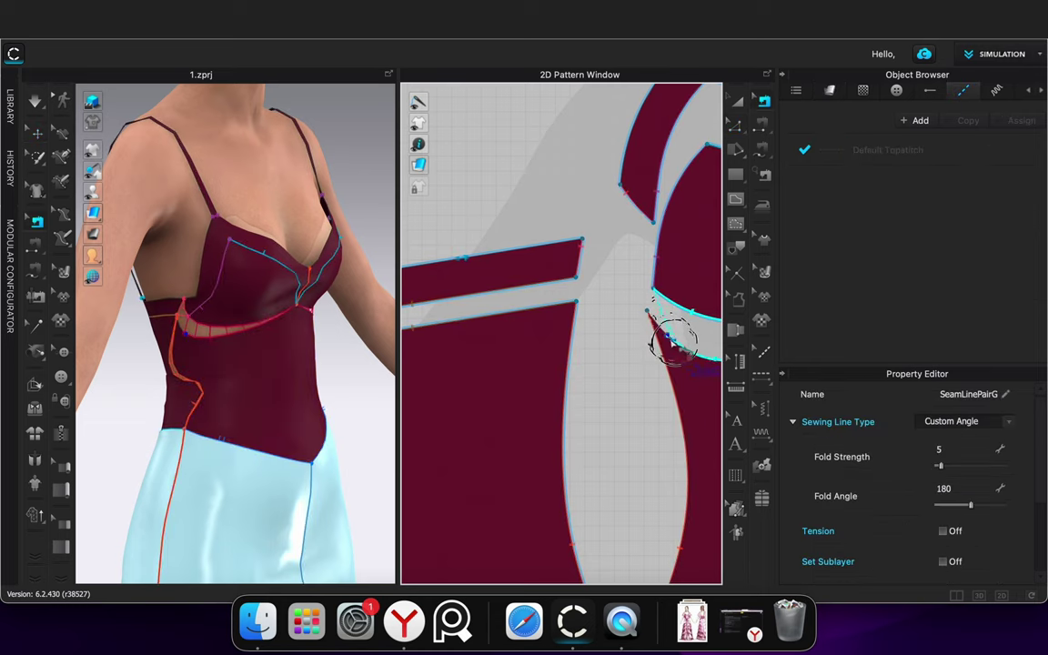
click(610, 273)
Simulate the bodice while tugging the avatar's right cup and its edging band upward
key(space)
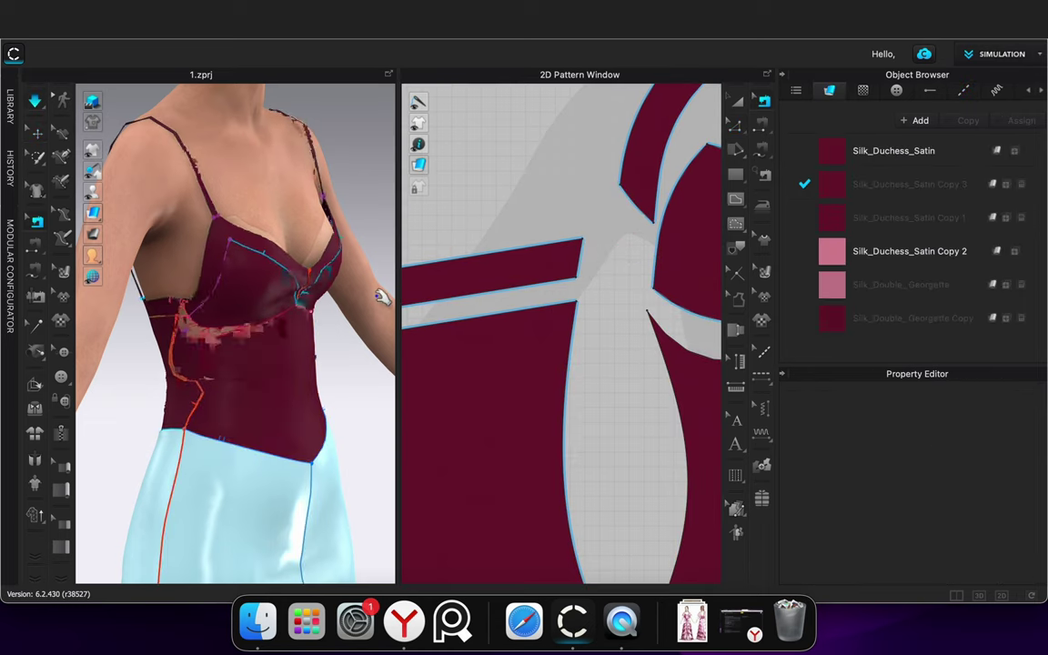
click(260, 257)
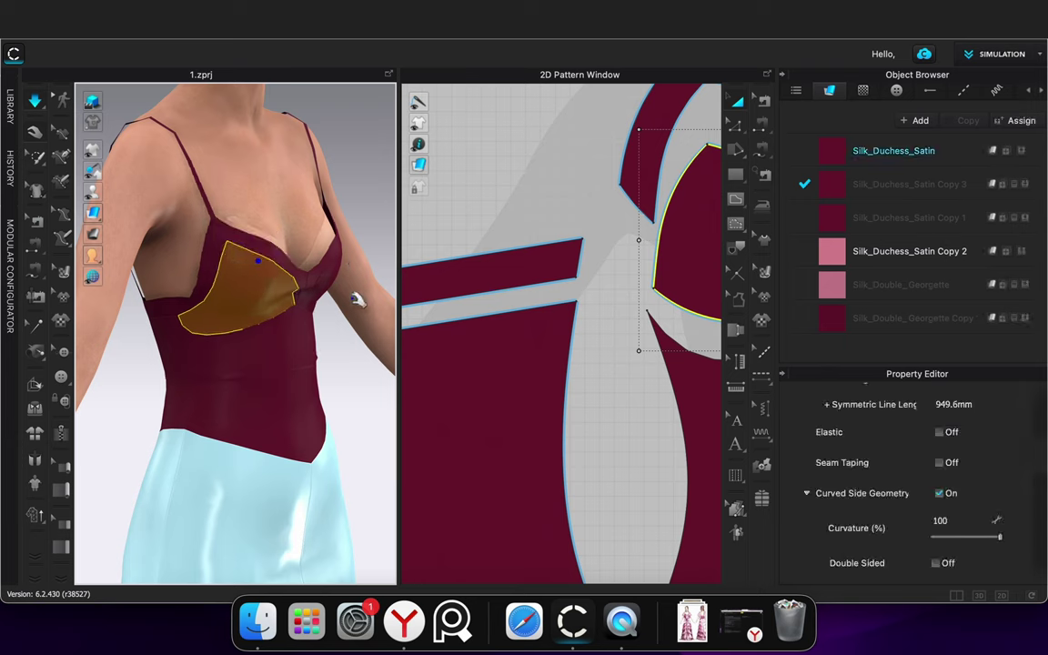
click(353, 336)
key(b)
scroll(193, 315, up, 4)
key(space)
drag(186, 270, 215, 157)
drag(287, 194, 298, 46)
key(b)
Simulate the bodice from the front while pulling the avatar's right edging band up at the neckline
right_drag(308, 340, 324, 344)
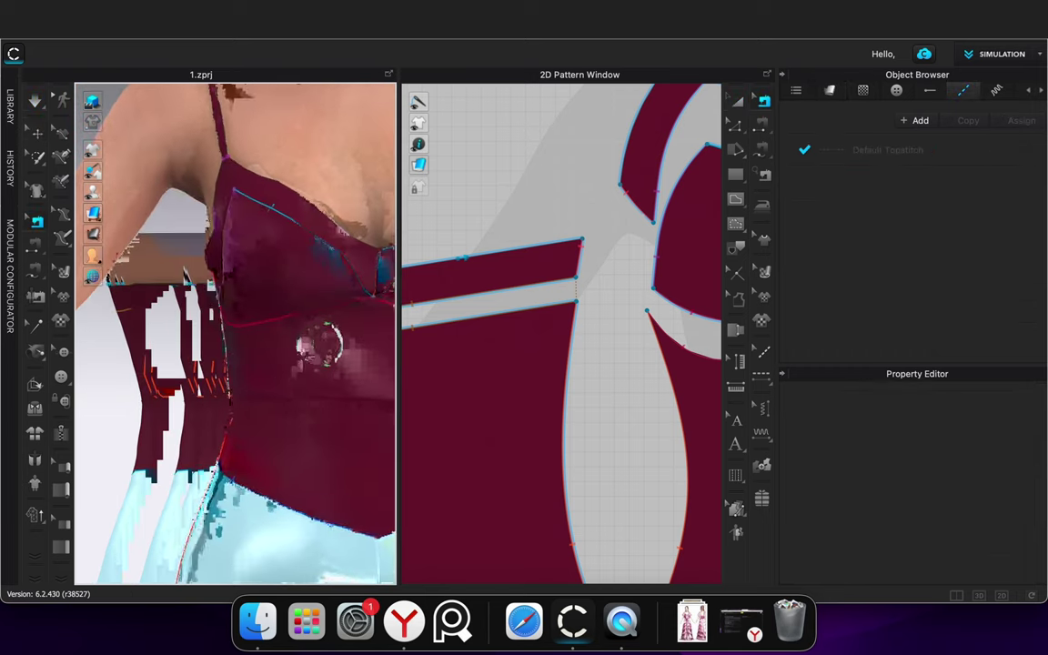
scroll(321, 352, down, 6)
middle_drag(377, 363, 267, 373)
key(space)
drag(244, 280, 245, 271)
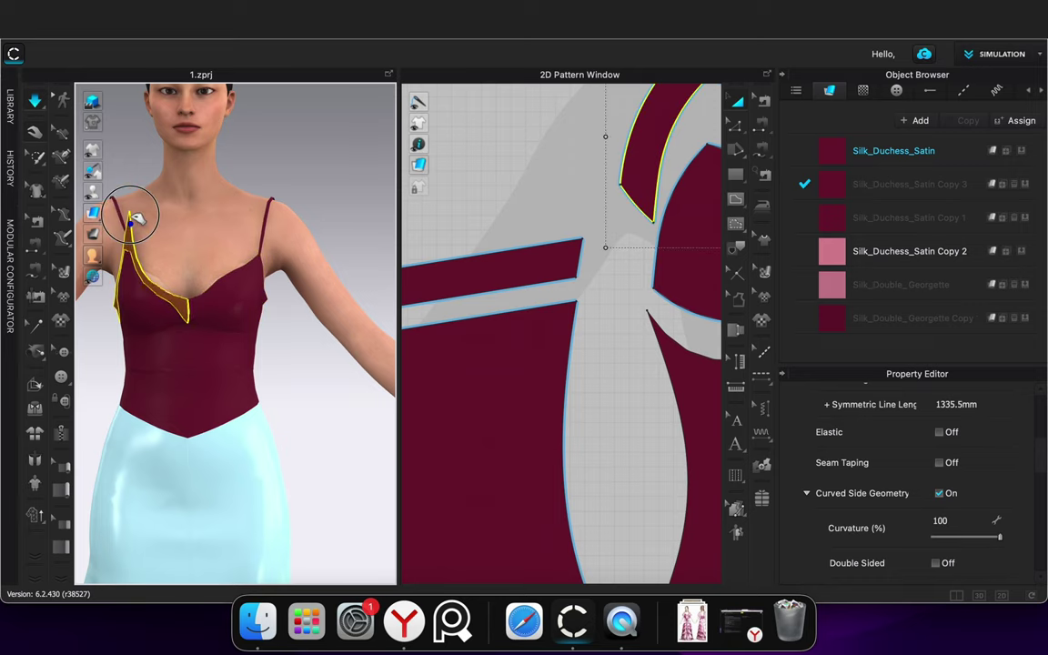
click(307, 342)
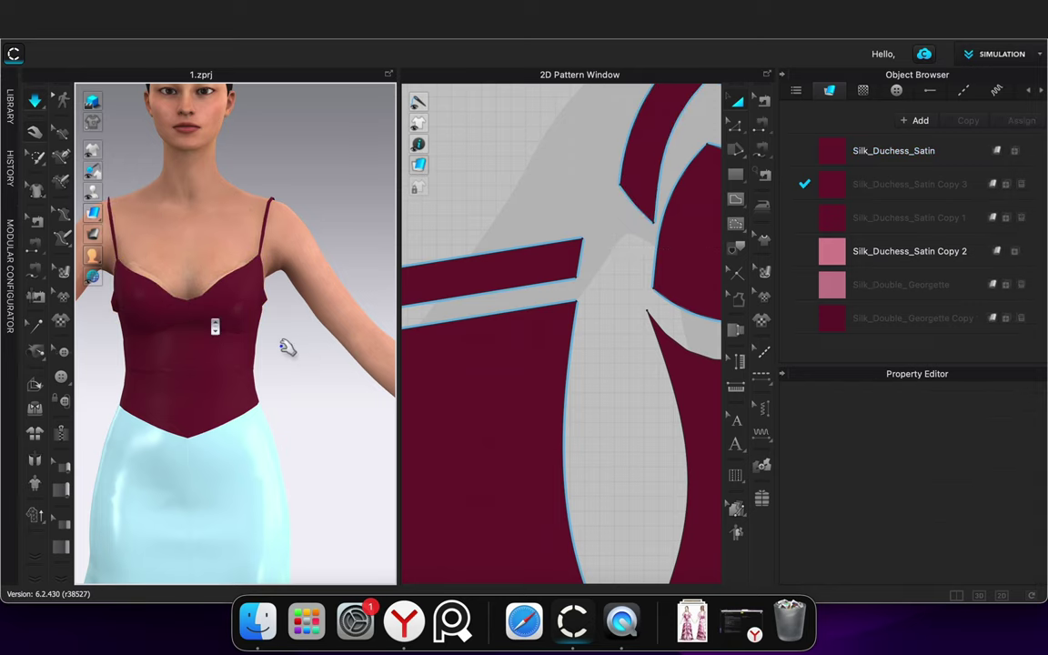
scroll(217, 324, up, 5)
key(b)
Simulate the bodice while pulling the underarm edge of the avatar's right edging band outward and up
right_drag(319, 383, 391, 380)
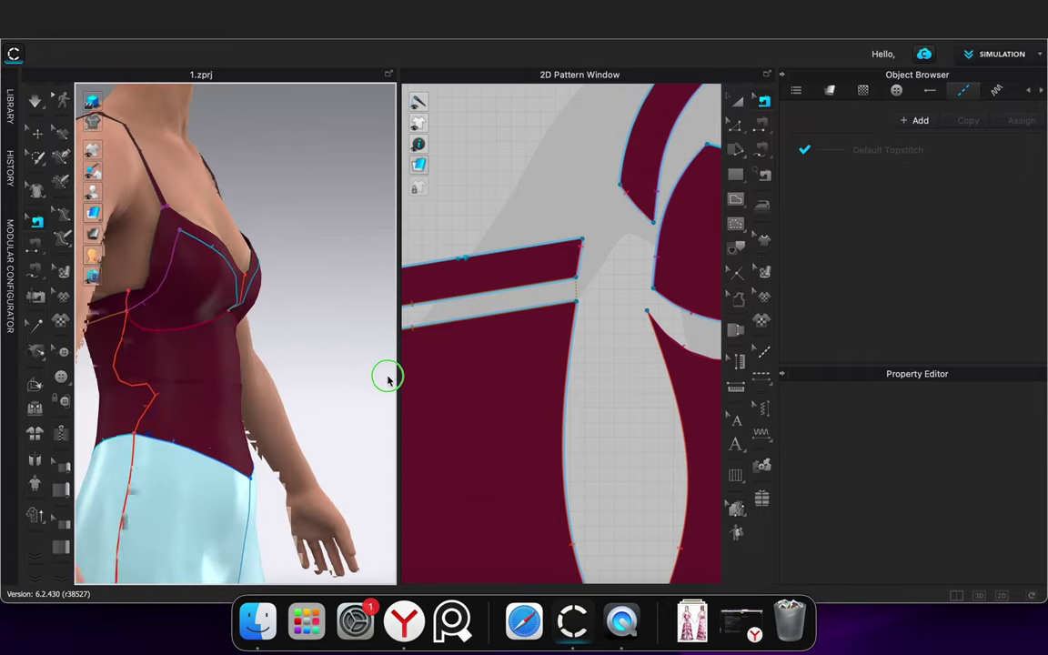
key(space)
click(144, 288)
drag(144, 288, 126, 269)
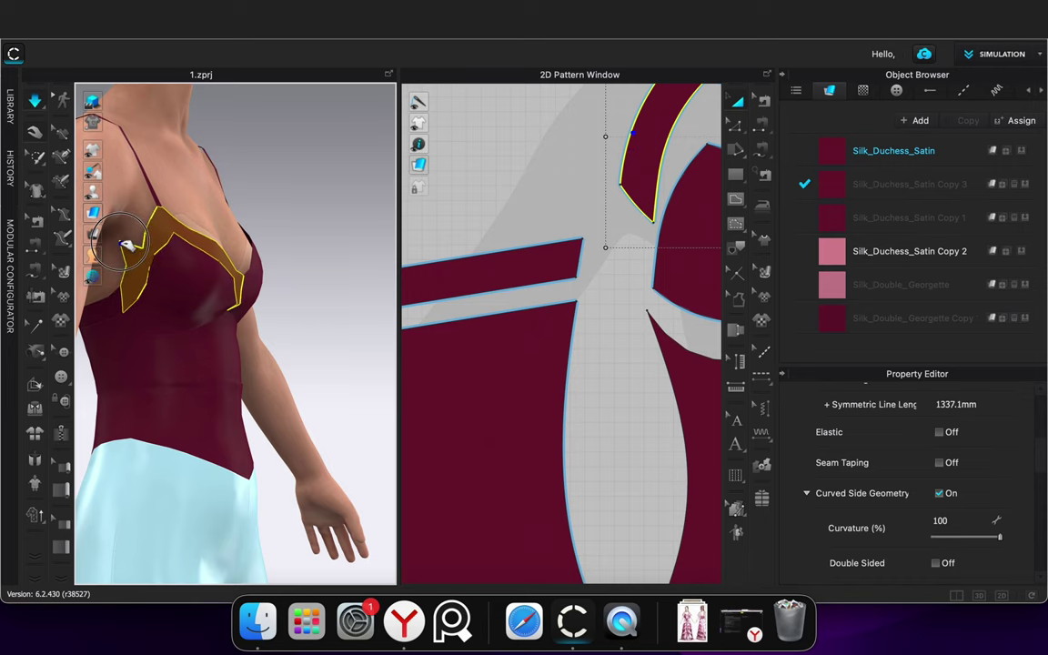
key(b)
right_drag(318, 335, 215, 375)
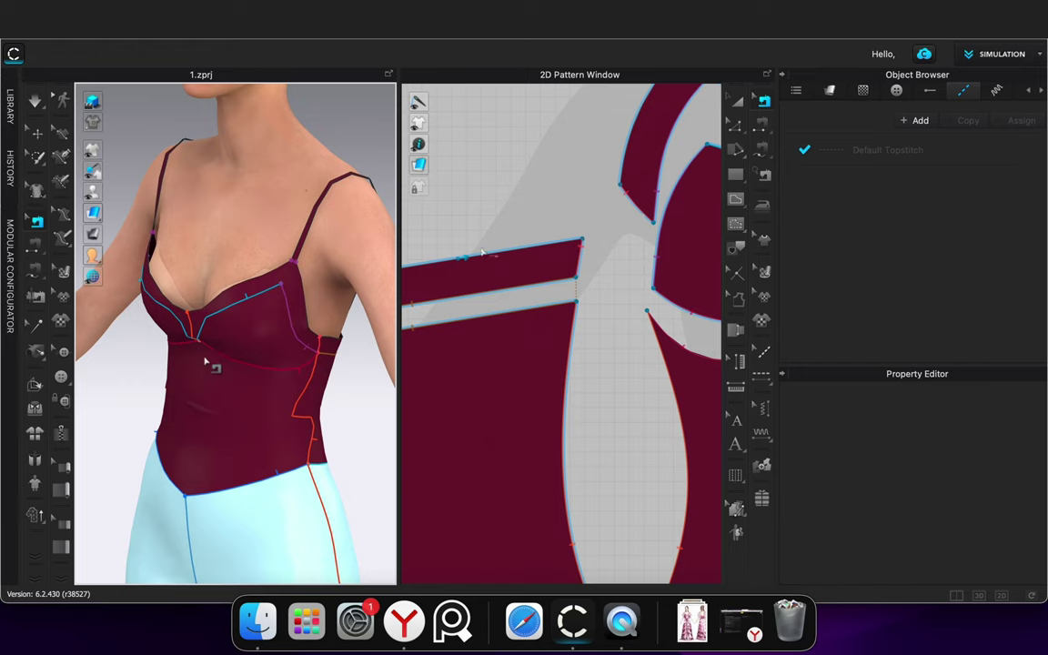
Draw a narrow dart with legs about 70 mm long from the cup's lower edge near the side toward the bust, ending both legs on that edge
scroll(545, 323, down, 3)
middle_drag(601, 302, 513, 309)
click(739, 200)
scroll(528, 291, up, 5)
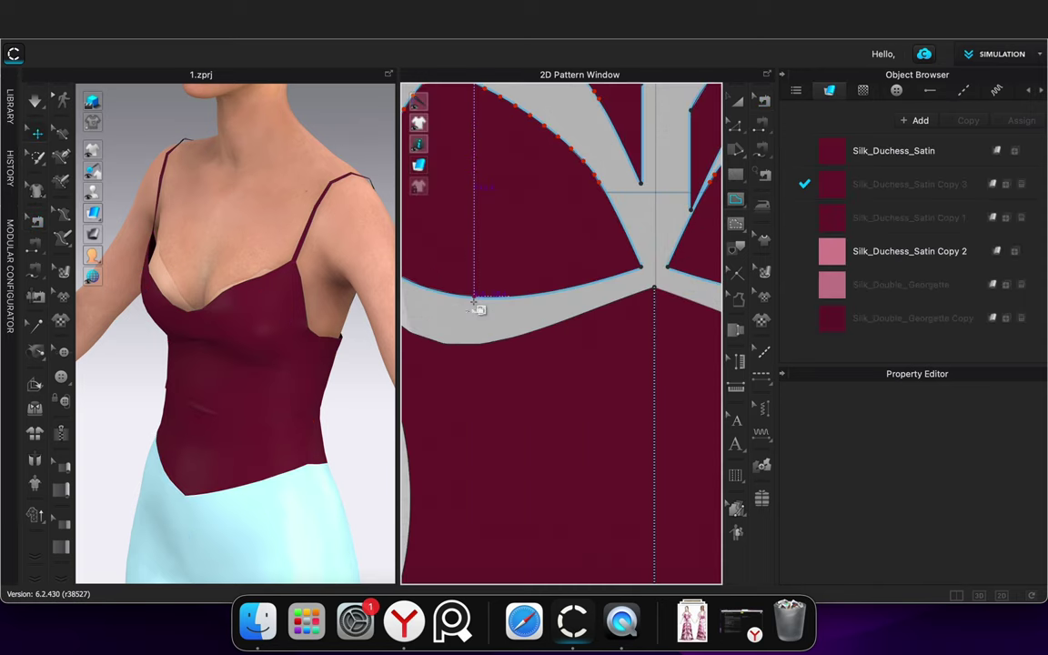
middle_drag(452, 322, 512, 349)
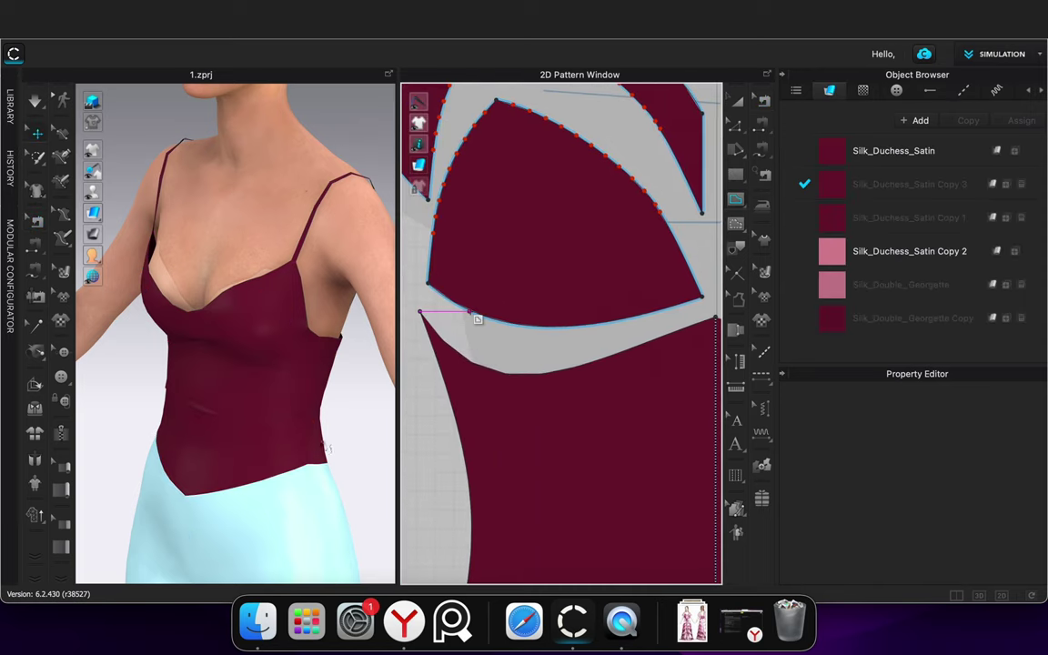
middle_drag(330, 452, 314, 433)
mouse_move(315, 433)
right_down()
mouse_move(389, 423)
mouse_move(440, 433)
mouse_move(398, 419)
mouse_move(407, 419)
right_up()
click(521, 198)
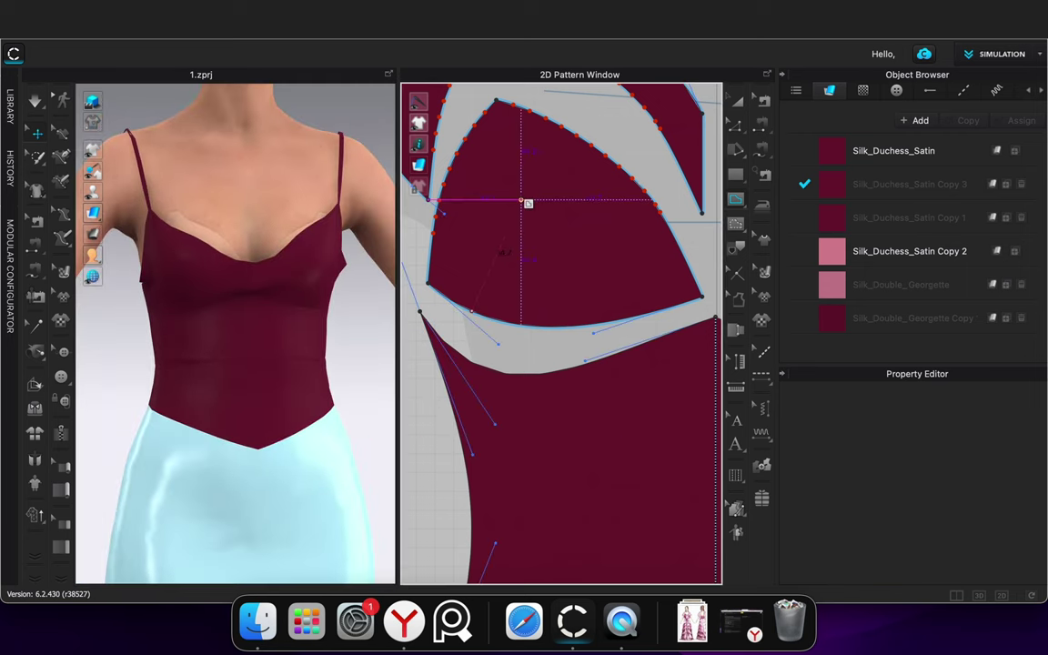
click(485, 316)
double_click(485, 314)
scroll(273, 371, up, 4)
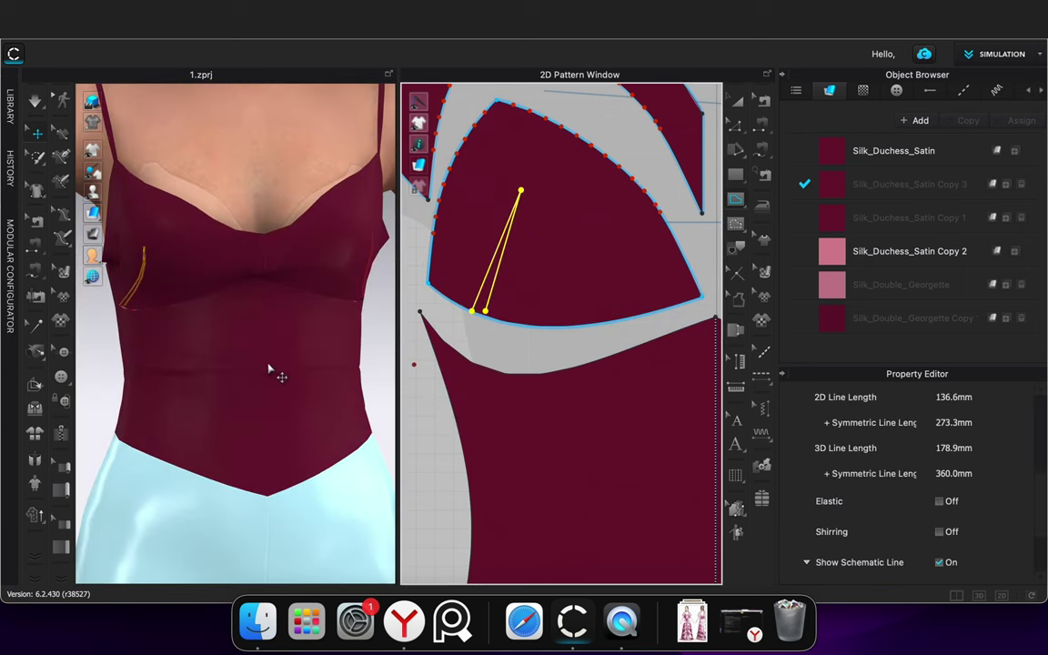
drag(486, 311, 486, 317)
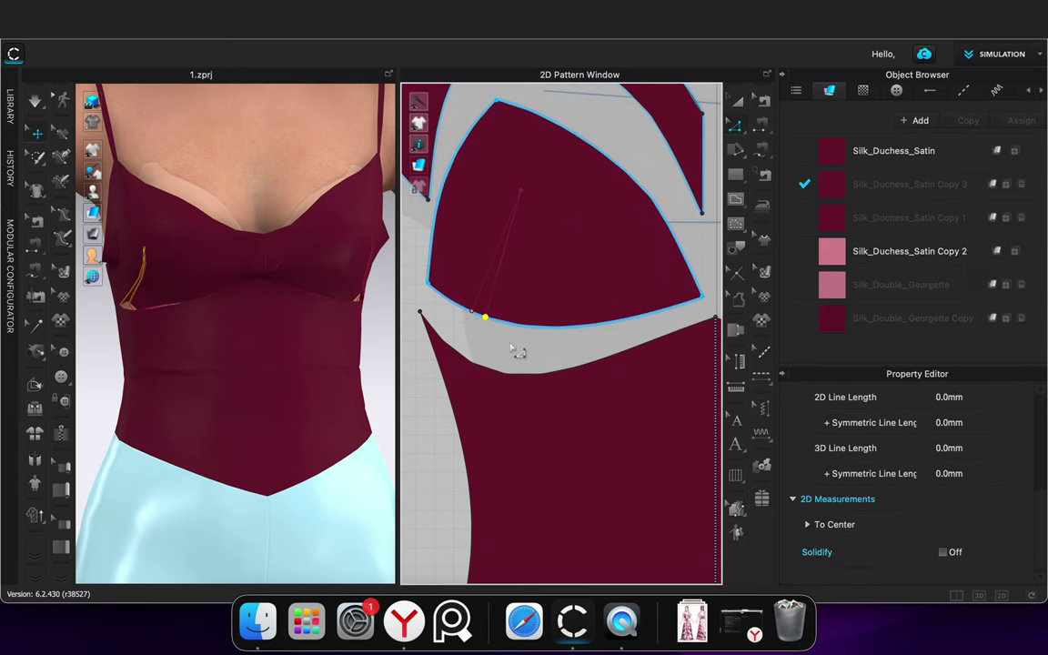
click(518, 350)
Cut and sew the cup's dart lines, delete the wedge, and sew the dart's two legs together
click(496, 278)
right_click(503, 282)
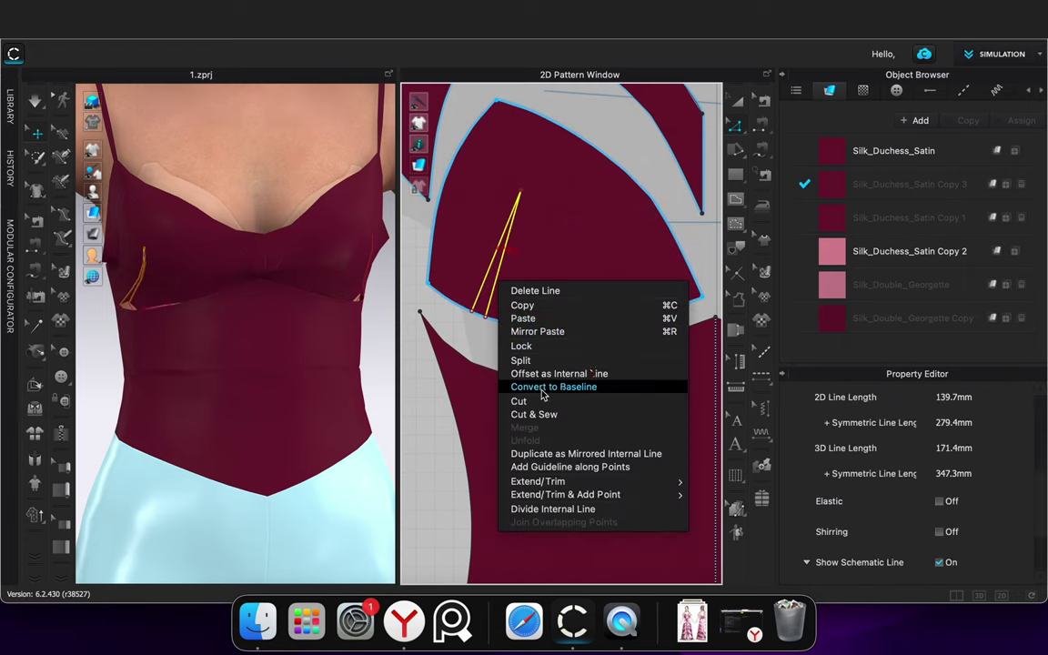
click(534, 414)
click(734, 102)
click(468, 317)
key(Delete)
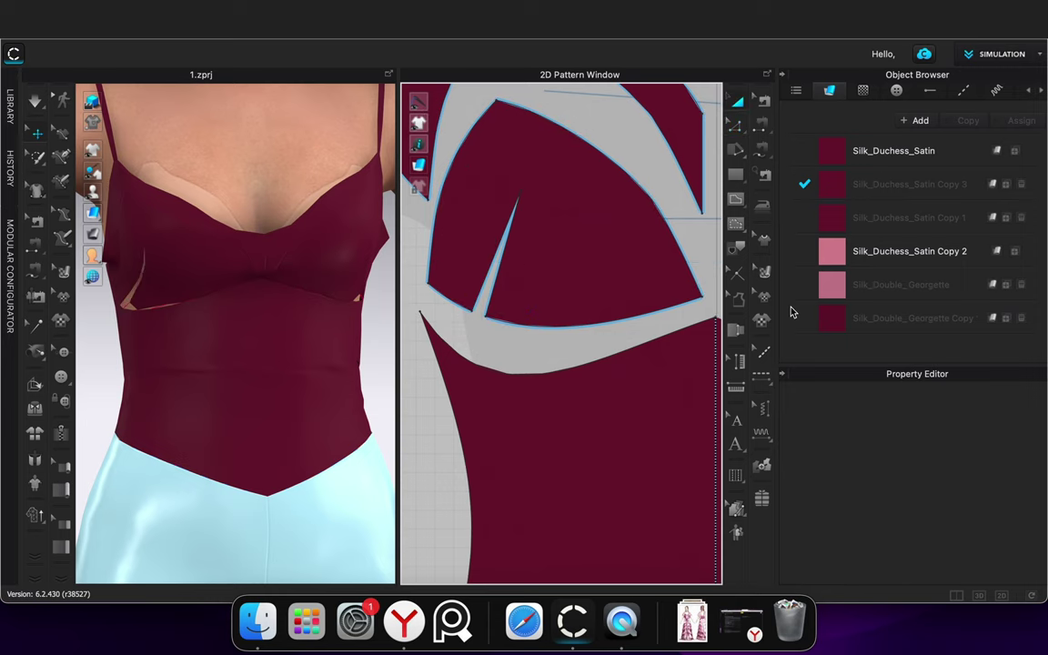
click(760, 125)
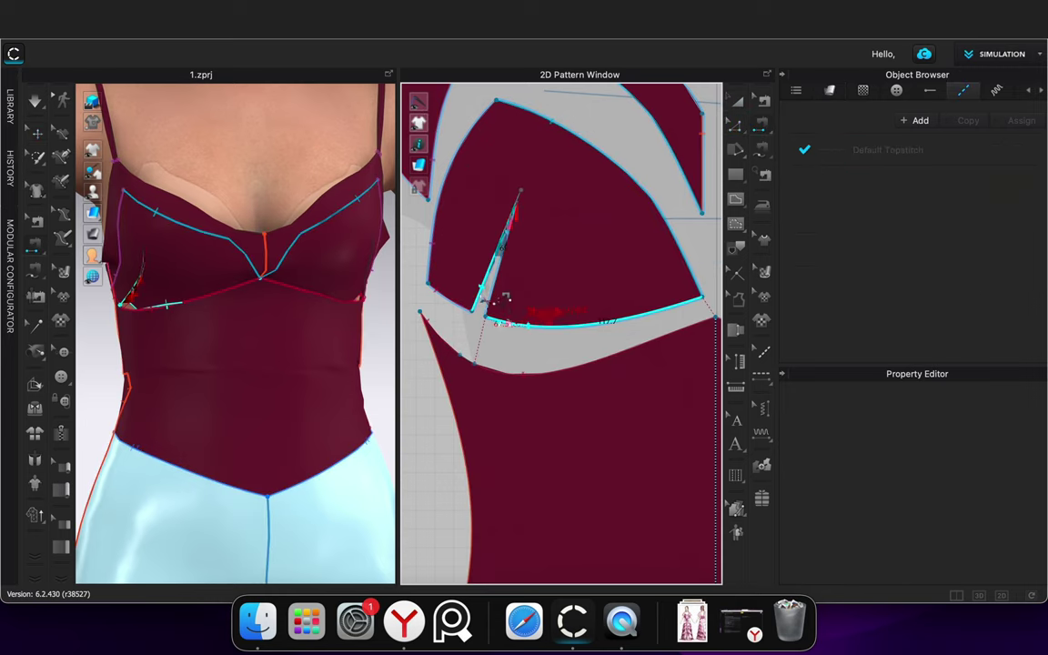
click(492, 294)
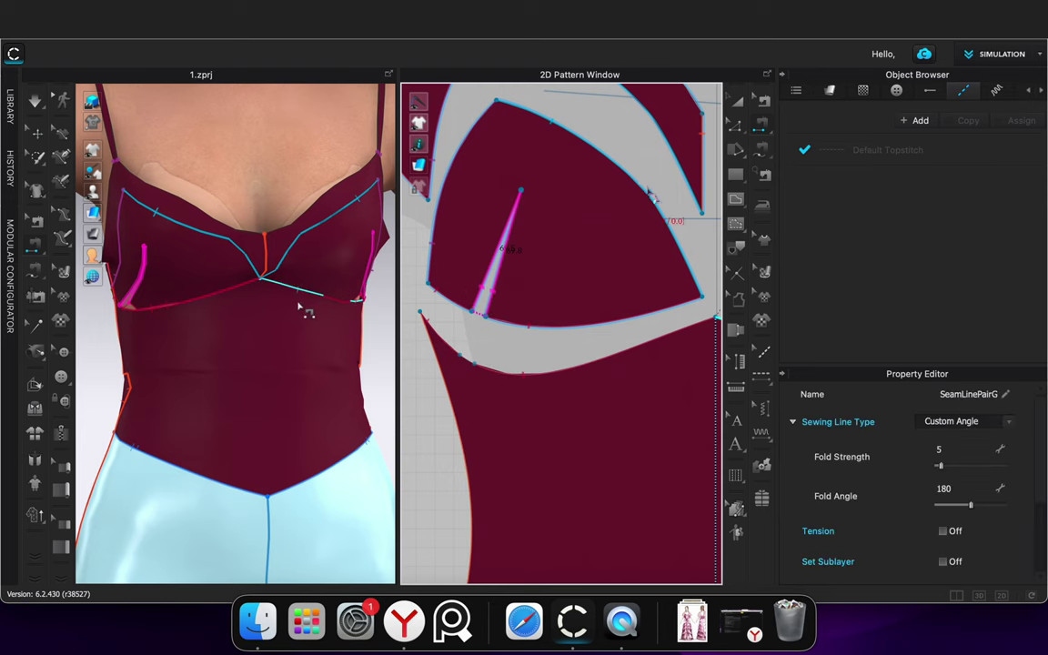
Simulate the darted cups while tugging both edging bands upward along the neckline
key(space)
drag(140, 205, 182, 74)
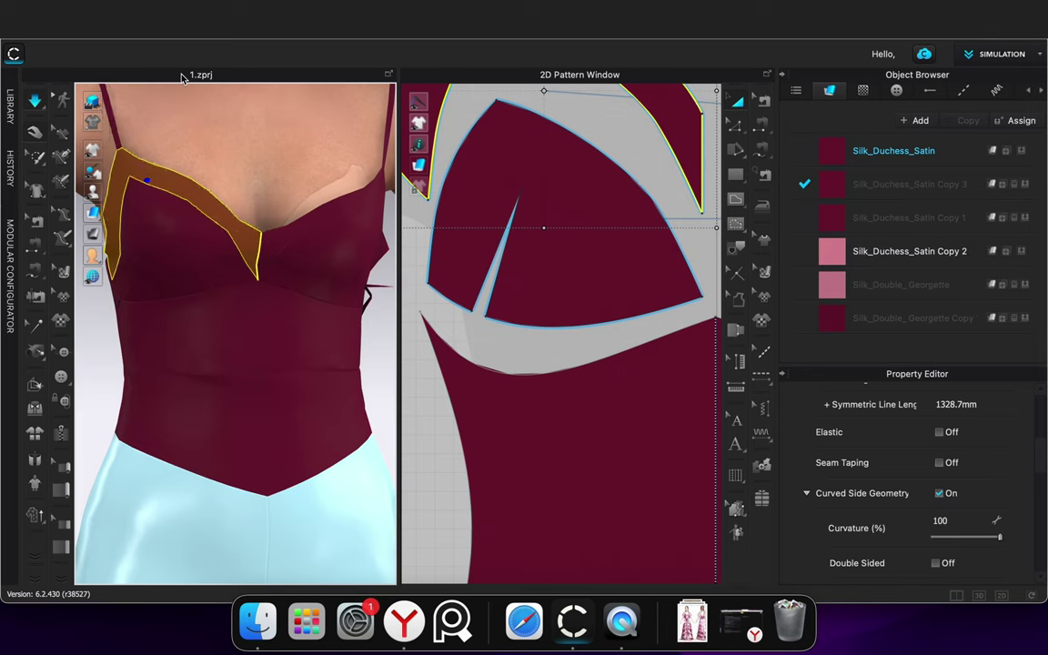
drag(229, 224, 263, 192)
drag(348, 193, 342, 161)
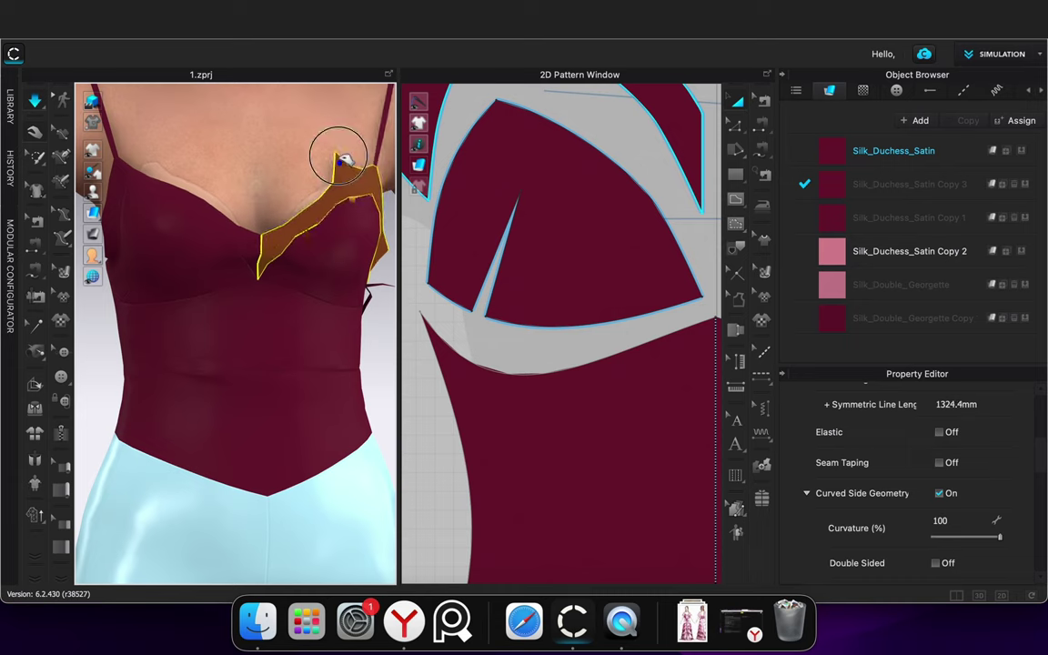
key(space)
Simulate the avatar's left cup while tugging its lower edge down at the dart
right_drag(347, 339, 339, 374)
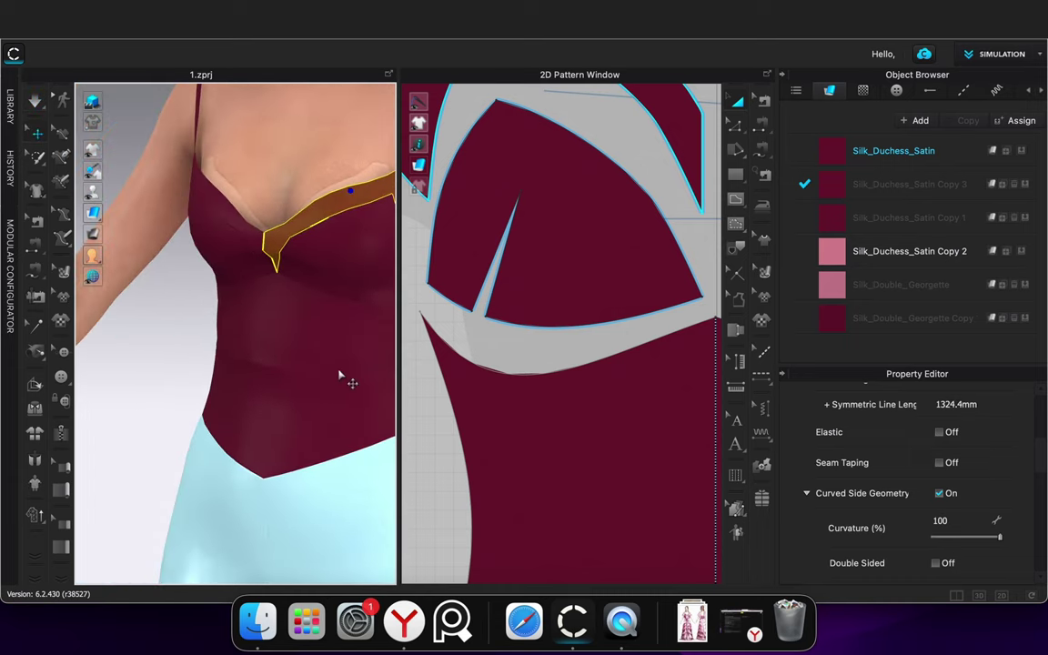
shift+click(340, 368)
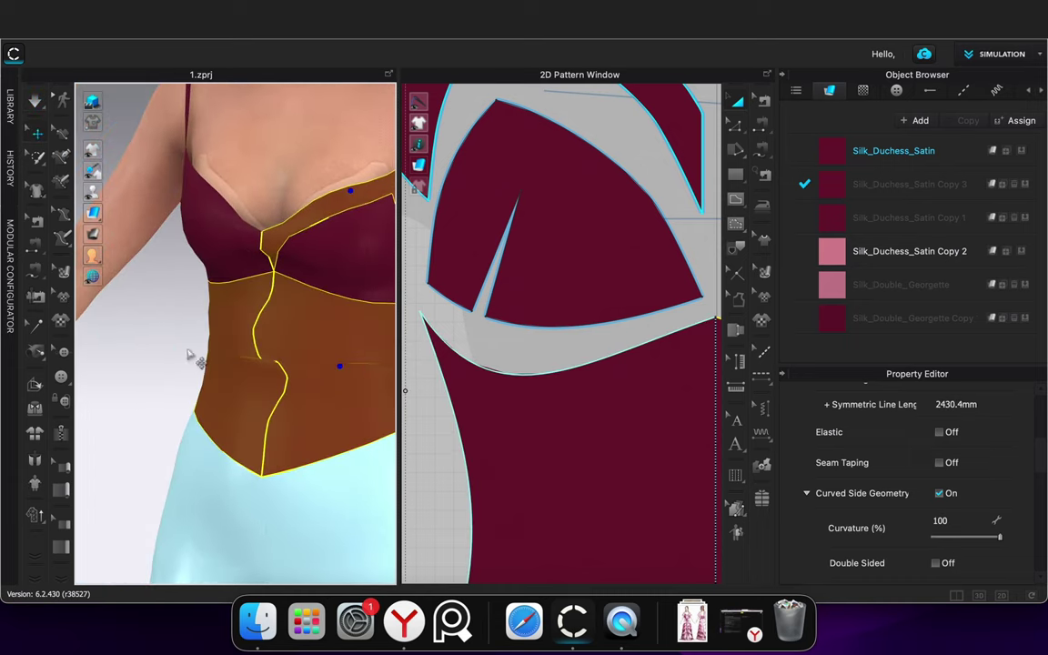
right_drag(191, 354, 73, 366)
key(space)
drag(247, 296, 232, 323)
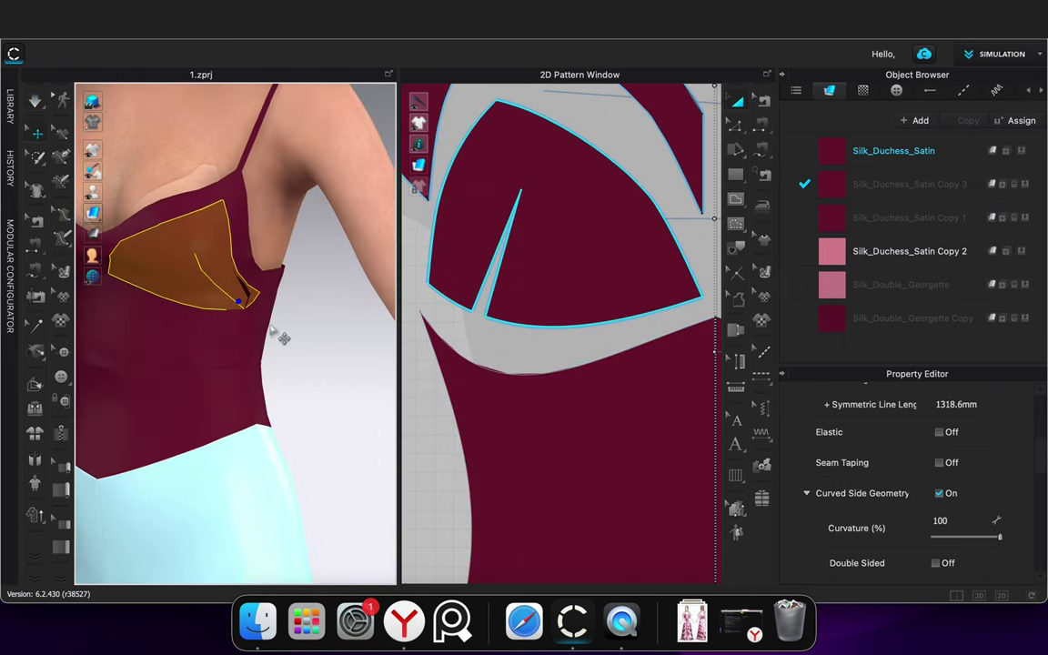
Delete the leftover dart wedge from the mirrored cup
scroll(551, 369, down, 6)
key(space)
click(686, 339)
key(Delete)
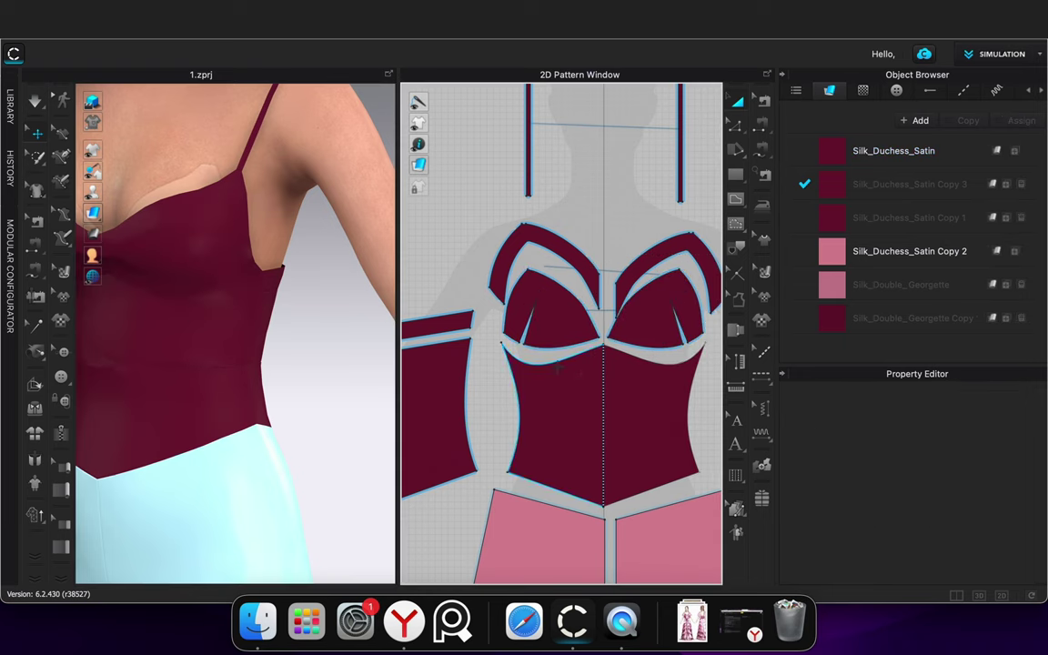
Draw a second dart in the cup from the first dart's tip to the lower edge near center front, with legs about 93 and 98 mm long
scroll(579, 375, up, 5)
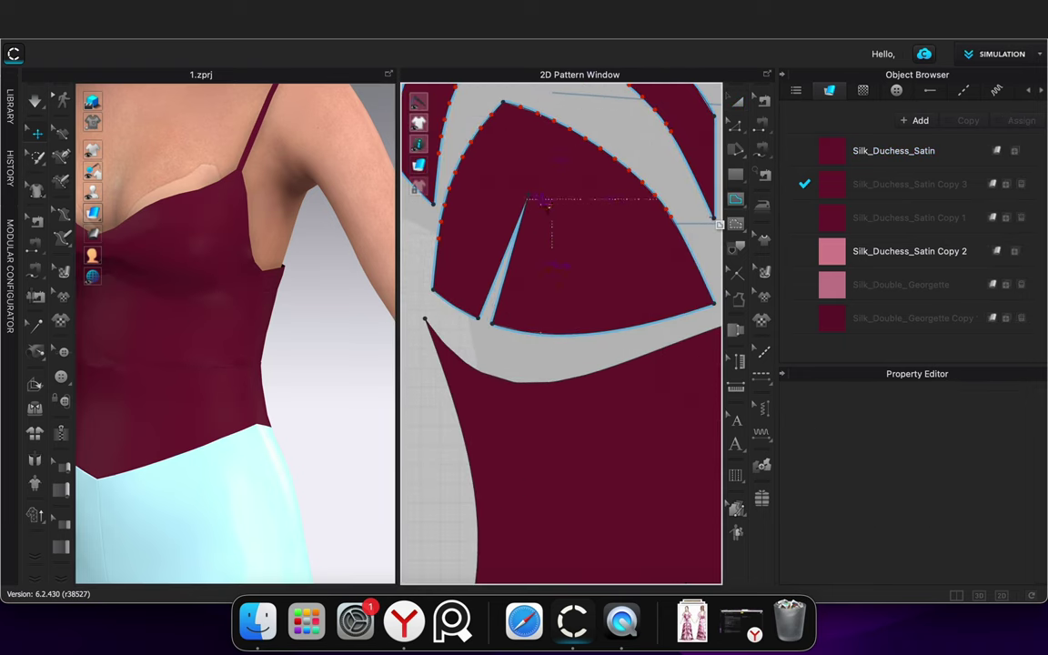
click(529, 194)
click(736, 200)
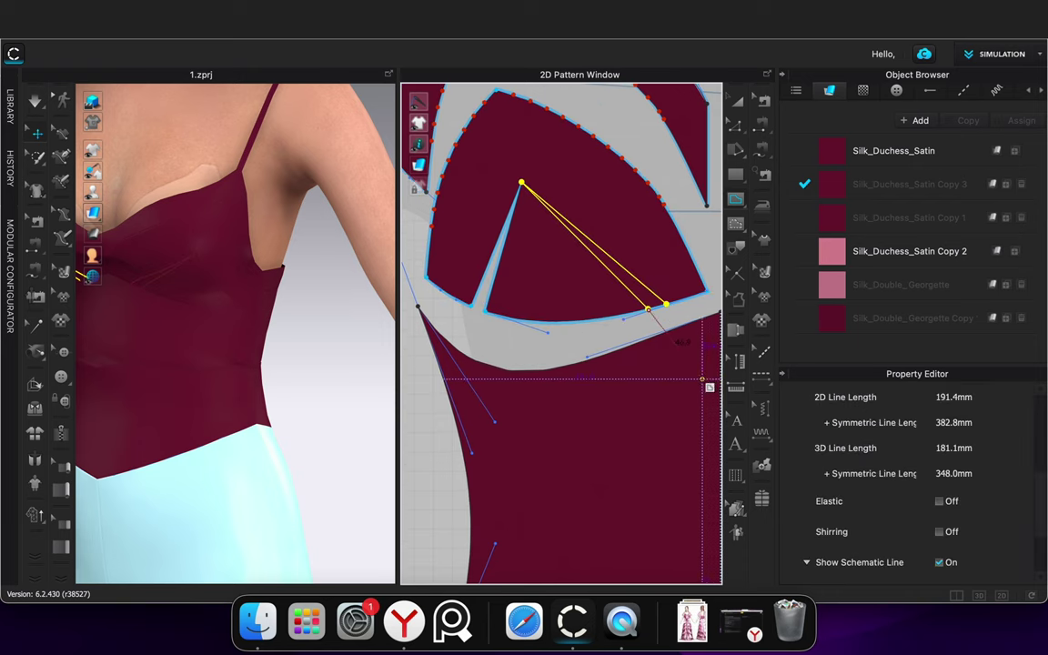
scroll(325, 382, down, 3)
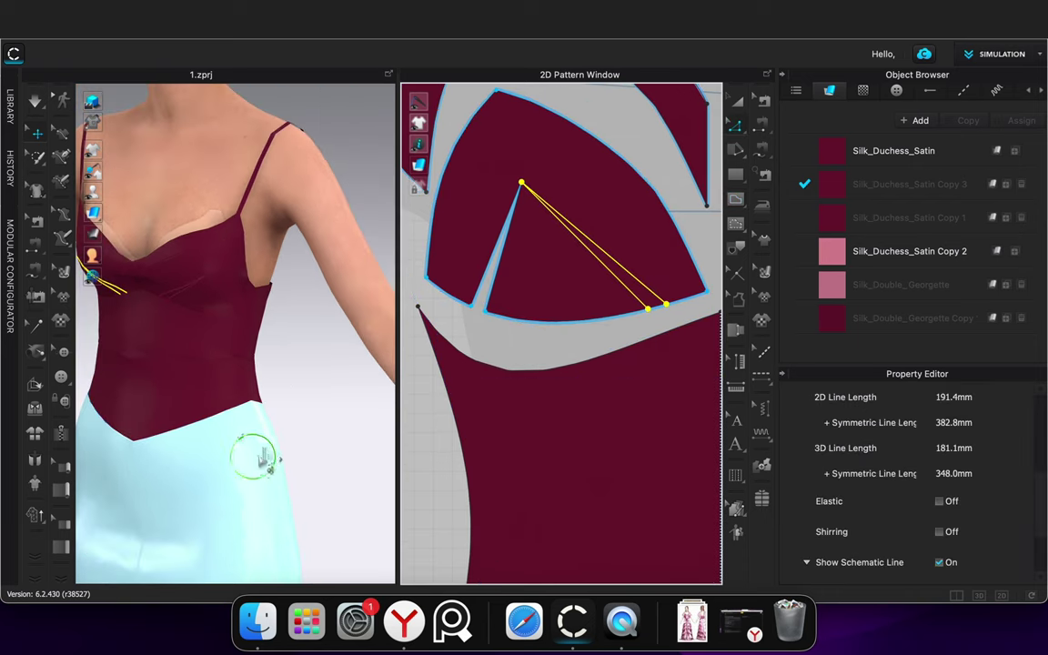
right_drag(255, 456, 255, 394)
Cut and sew the second dart's lines, delete its wedge, and sew the two legs together
right_click(605, 272)
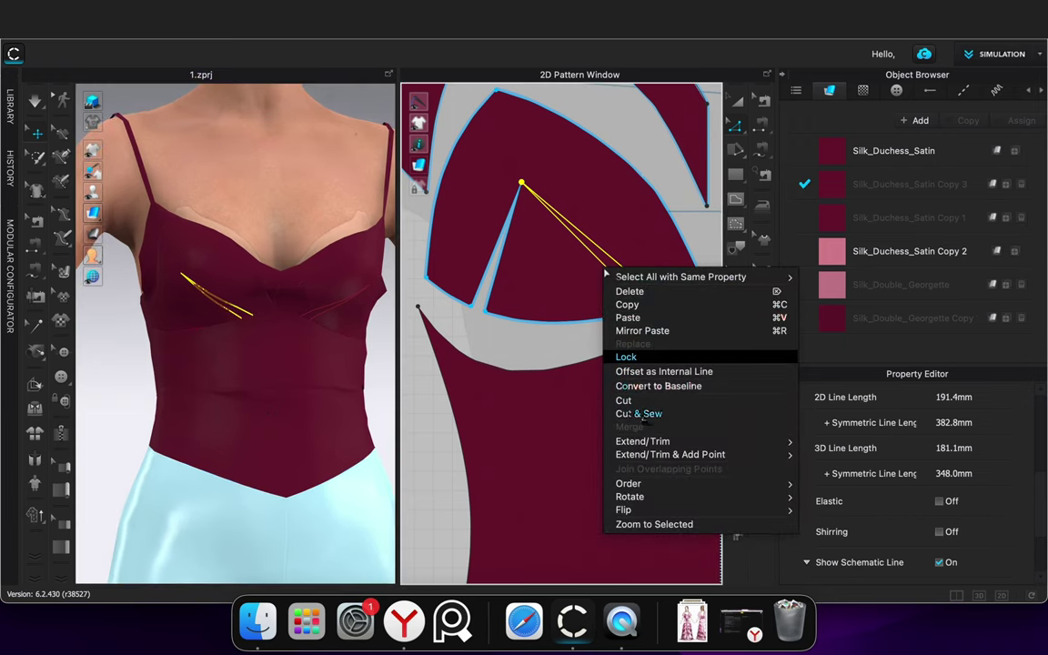
click(640, 414)
click(737, 101)
click(672, 271)
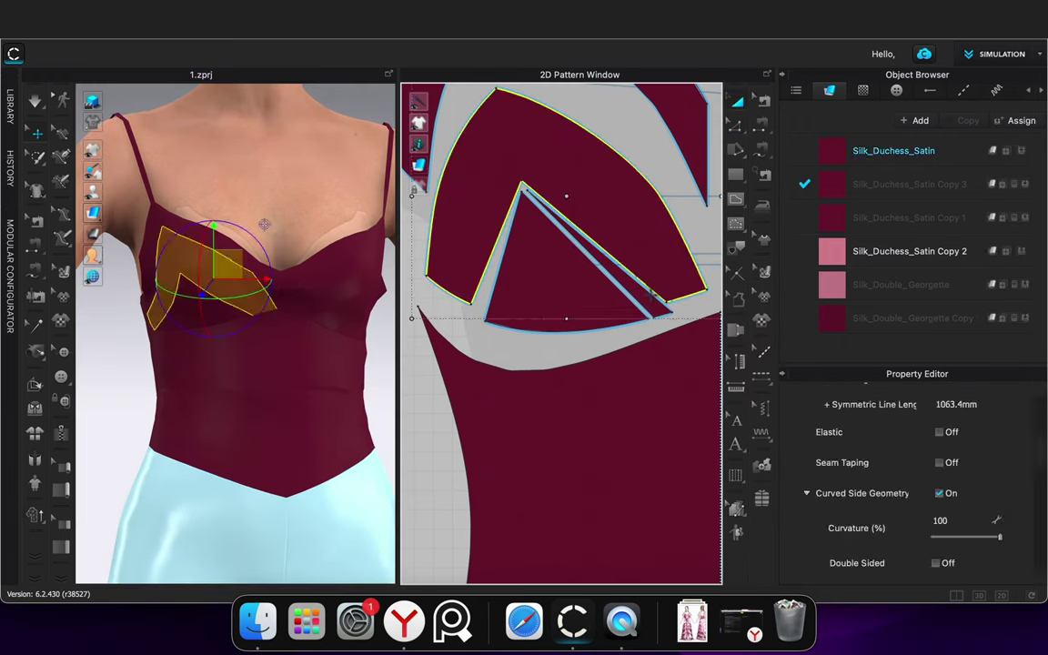
click(657, 314)
key(Delete)
click(762, 127)
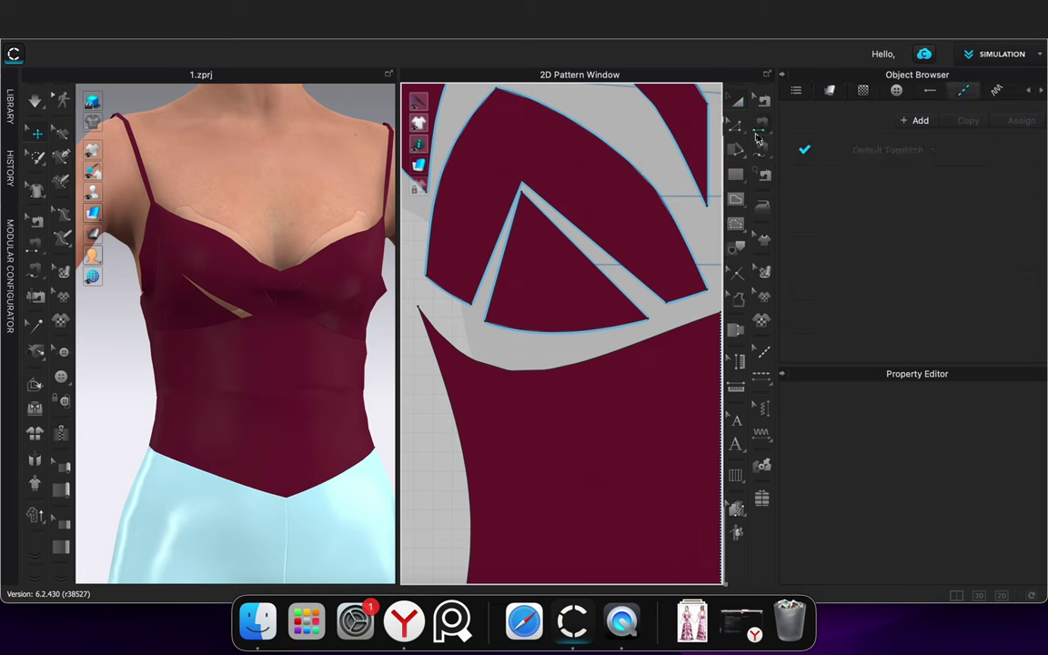
click(644, 313)
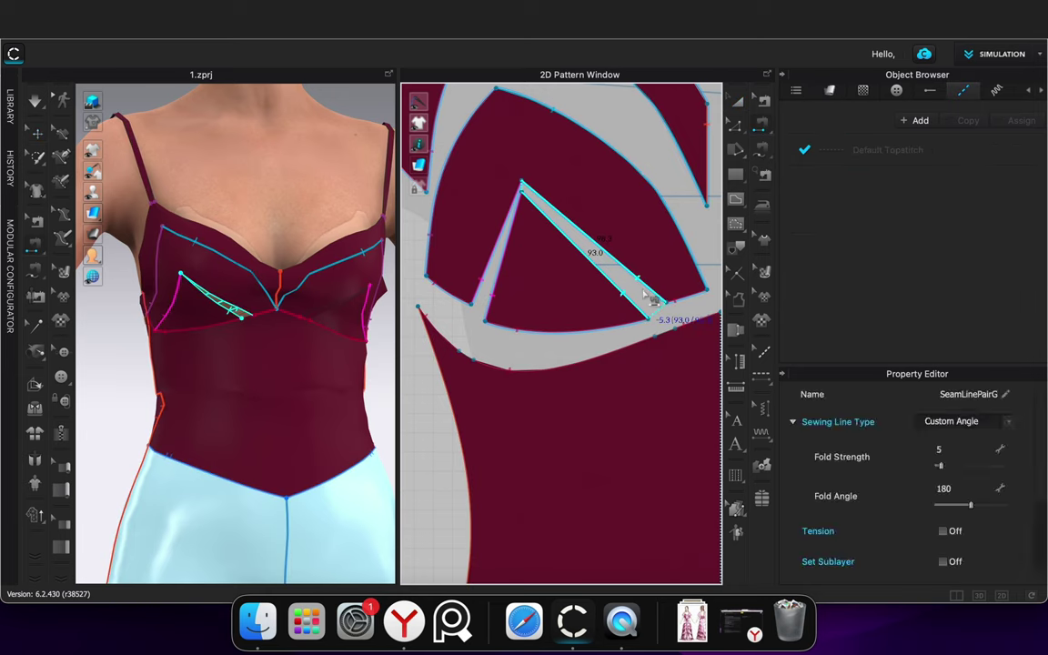
Delete the second dart's leftover wedge from the mirrored cup
click(741, 103)
scroll(591, 299, down, 5)
click(678, 286)
key(Delete)
Simulate the twice-darted cups while tugging both edging bands upward, and review the bodice fit
key(space)
drag(182, 223, 187, 187)
drag(355, 231, 343, 176)
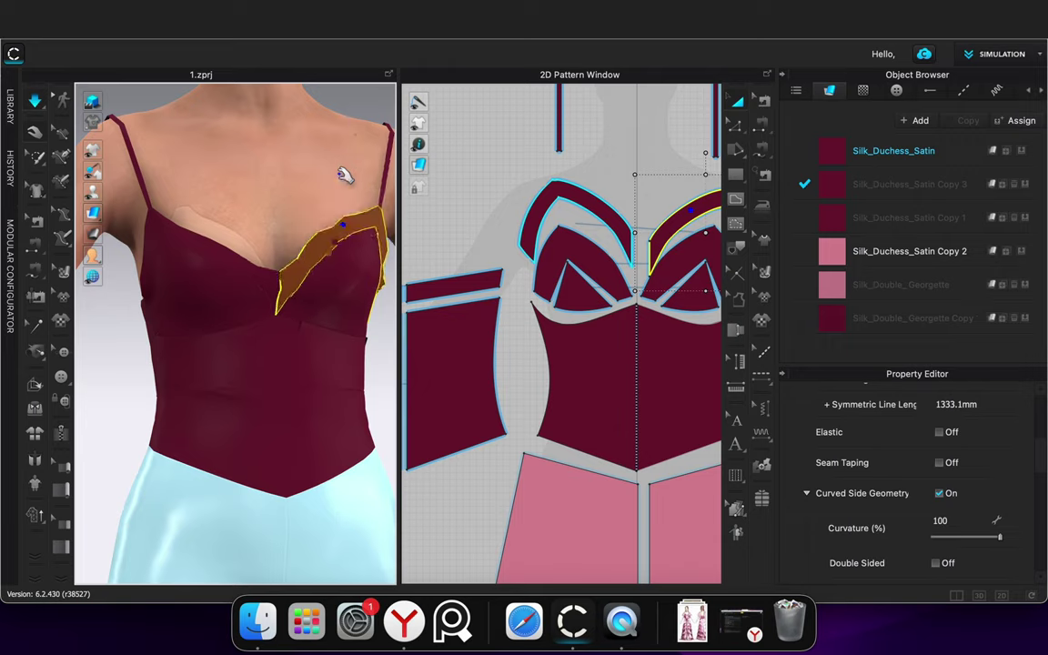
key(space)
scroll(324, 321, down, 5)
right_drag(358, 376, 360, 416)
scroll(593, 382, down, 4)
scroll(317, 314, up, 5)
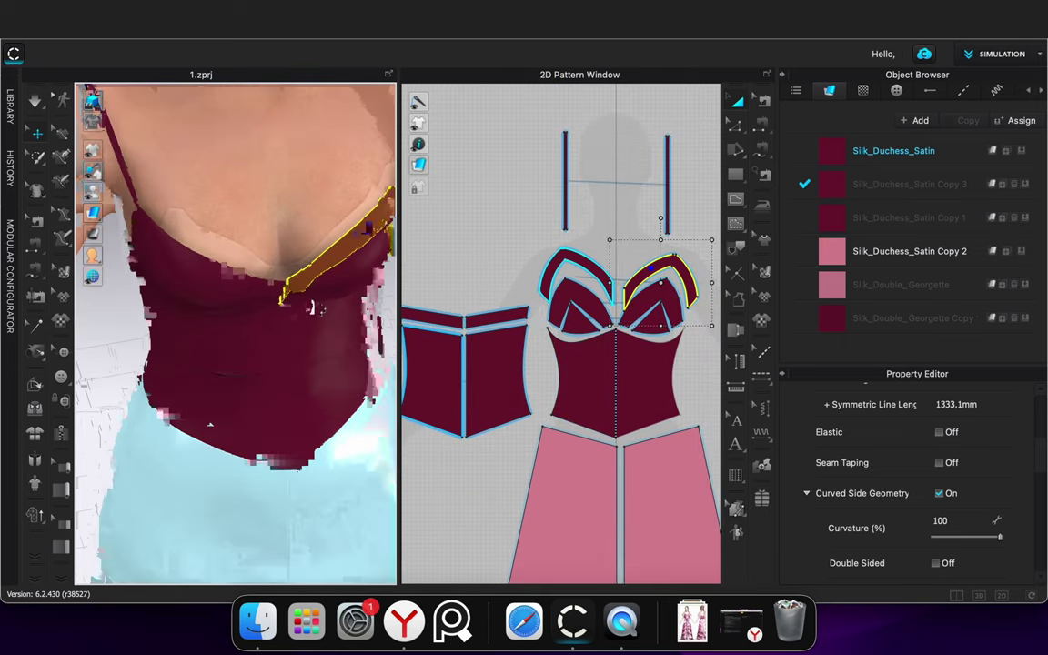
Simulate the bodice while tugging the edging band over the avatar's right cup upward, and review the neckline fit
click(312, 309)
scroll(331, 368, up, 3)
click(96, 330)
scroll(156, 356, down, 3)
mouse_move(158, 357)
right_down()
mouse_move(176, 375)
mouse_move(161, 375)
right_up()
key(space)
drag(198, 125, 235, 93)
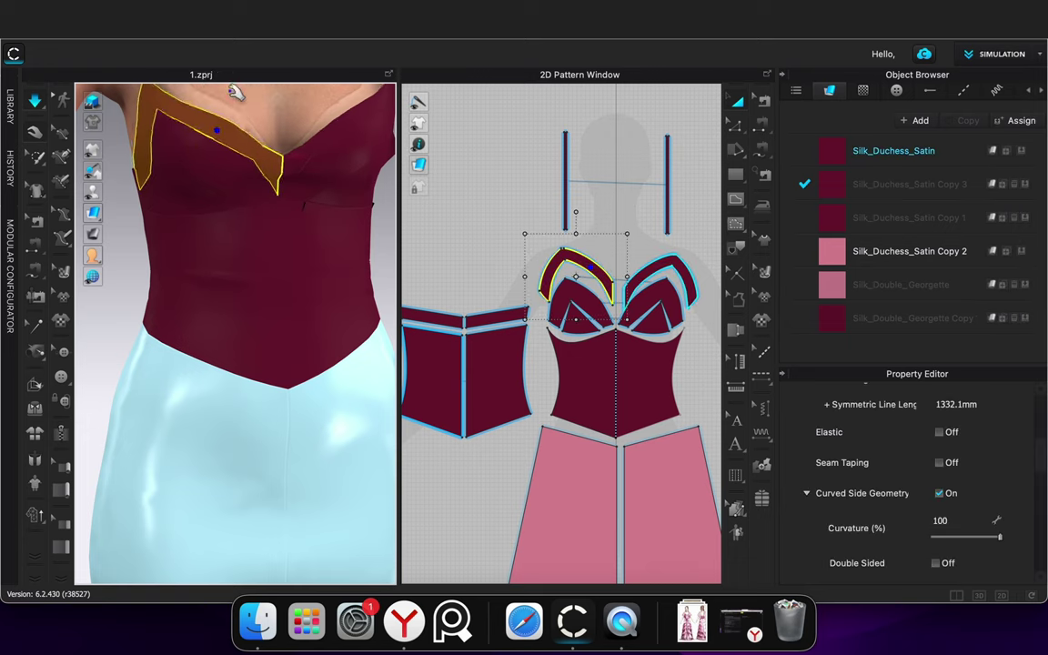
key(space)
scroll(234, 255, down, 2)
mouse_move(227, 316)
right_down()
mouse_move(328, 316)
mouse_move(222, 316)
right_up()
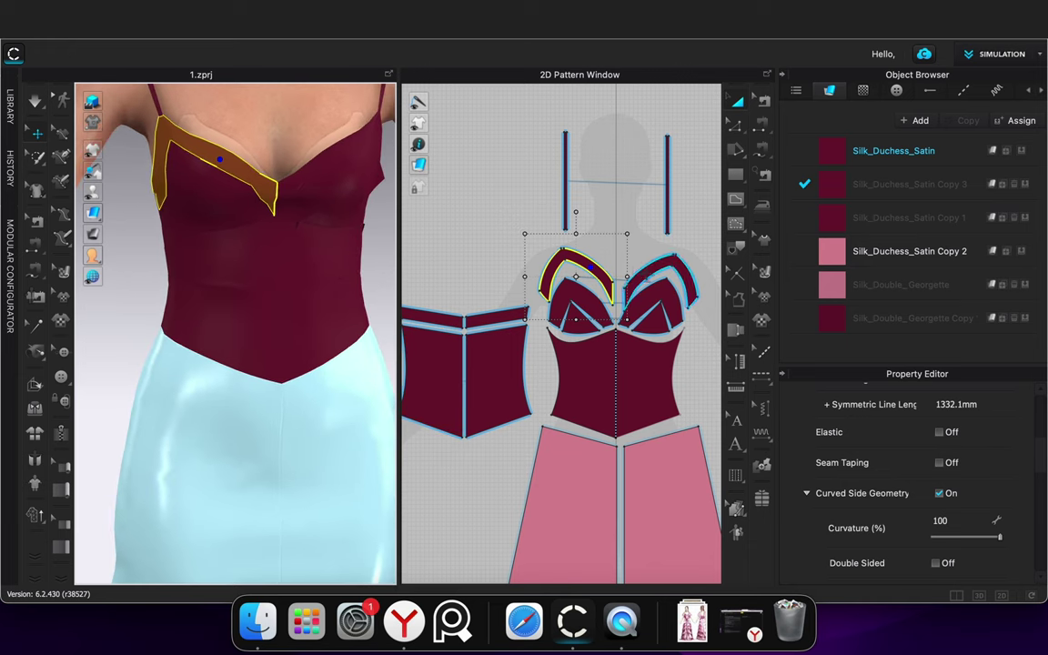
Assign Silk_Duchess_Satin Copy 3 to the cups' edging bands, simulate the garment, and review the bodice
click(1027, 186)
click(490, 181)
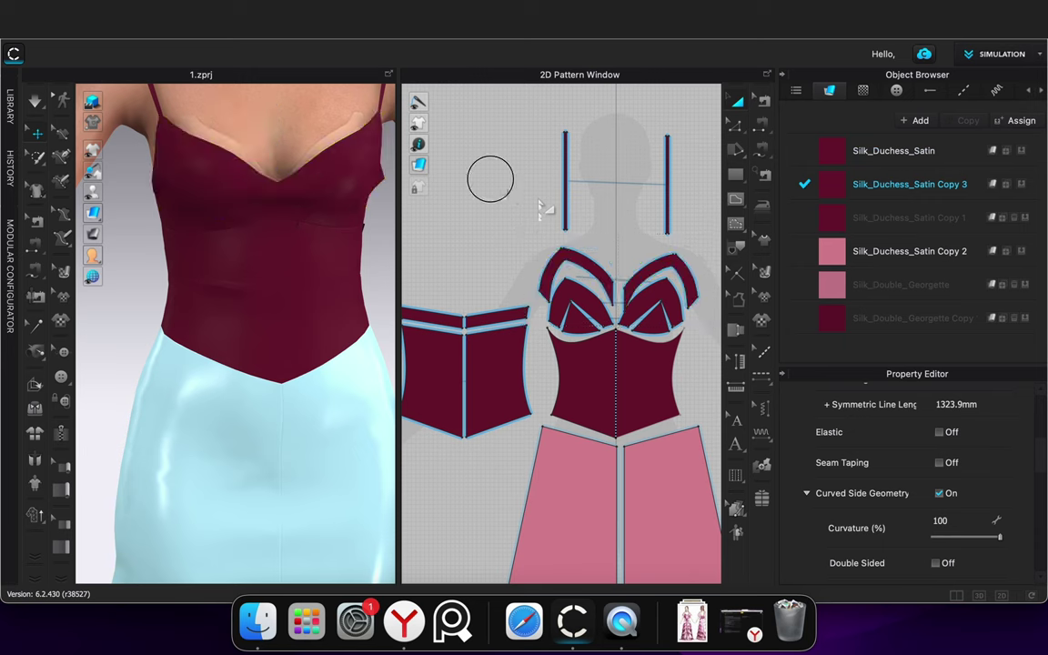
key(space)
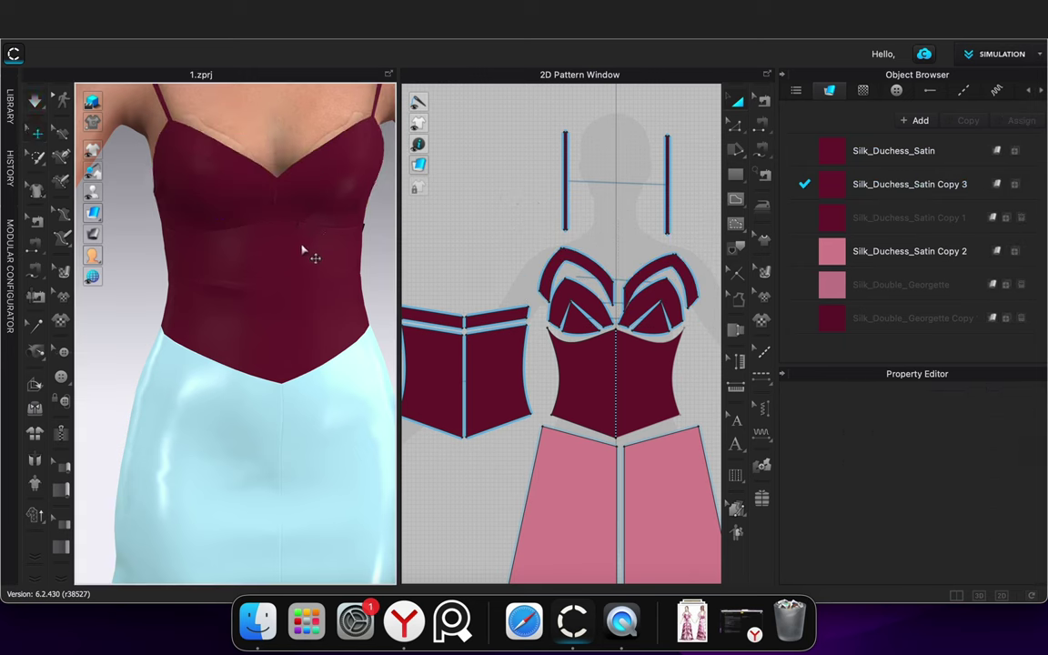
scroll(300, 240, down, 3)
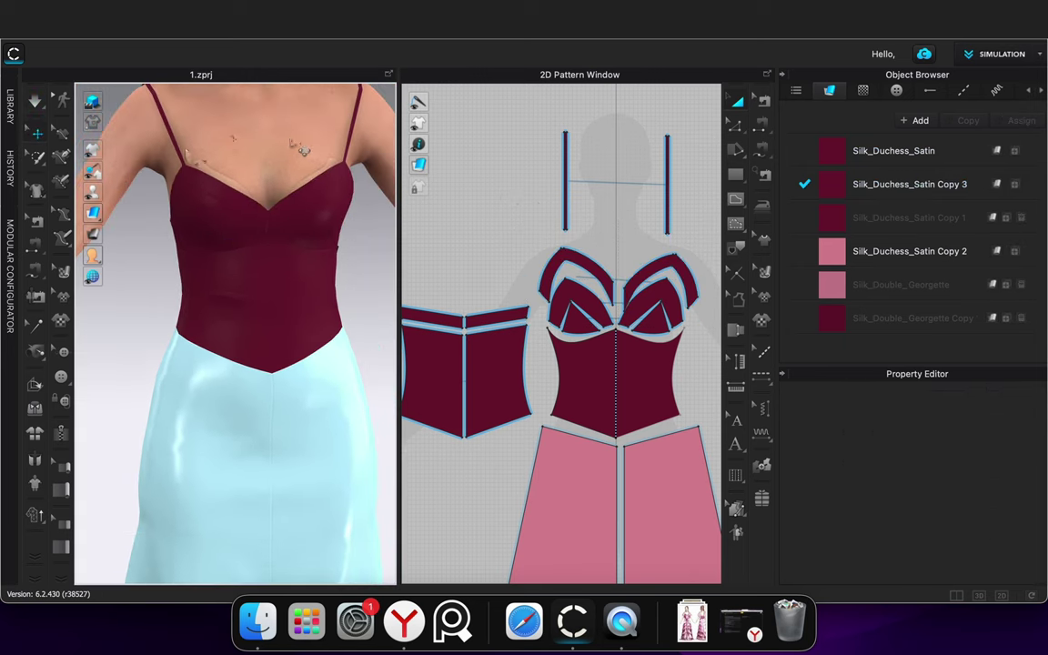
scroll(228, 216, up, 2)
right_drag(228, 218, 204, 285)
scroll(274, 307, down, 3)
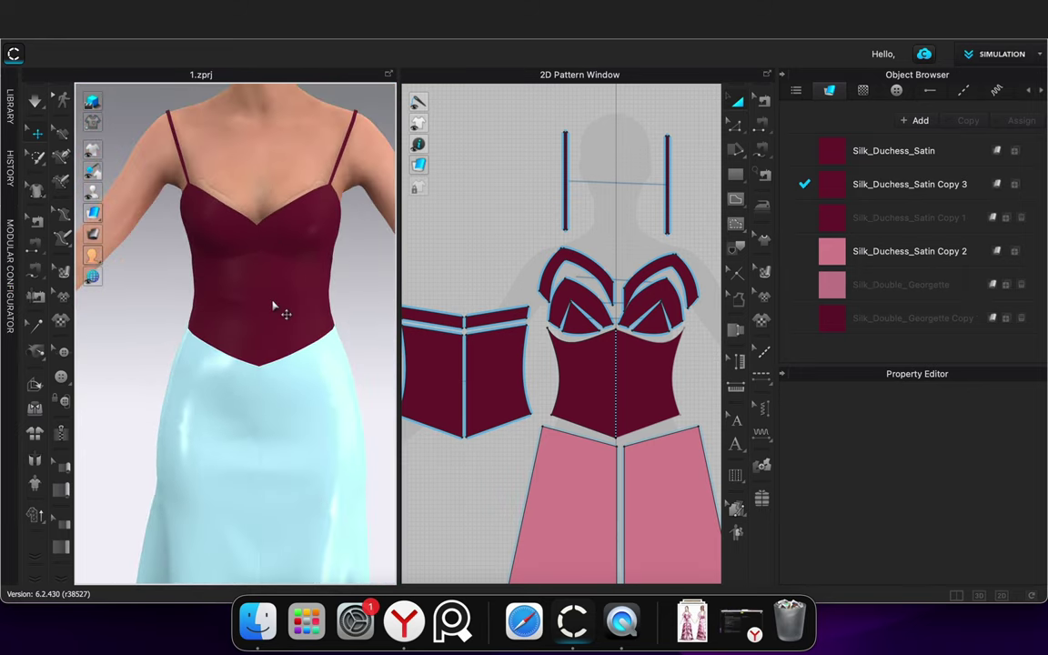
scroll(535, 233, down, 5)
scroll(549, 230, up, 4)
Set the particle distance of the straps, edging bands and cup pieces to 10 mm and start the simulation
drag(482, 114, 688, 332)
scroll(941, 457, down, 10)
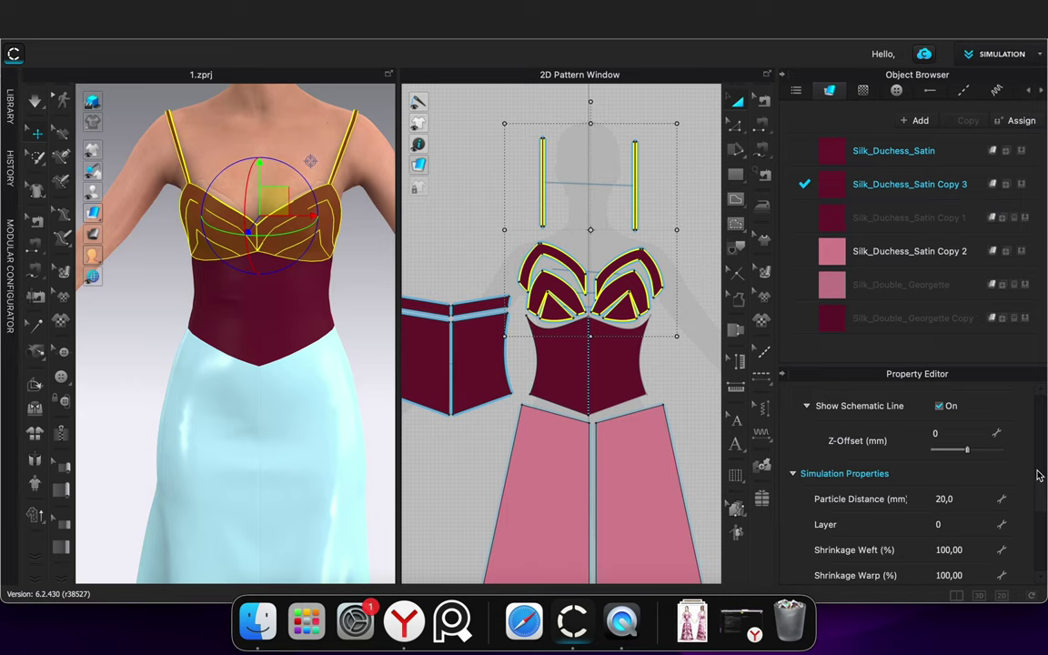
click(467, 249)
key(space)
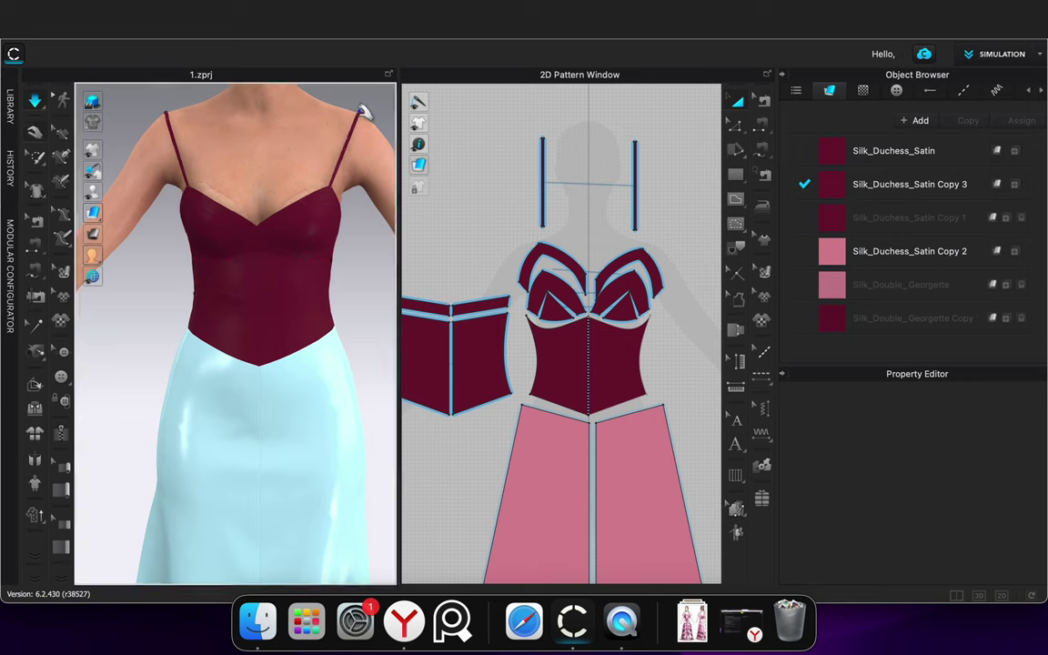
Pull both shoulder straps inward toward the avatar's neck during the simulation and check their placement
click(363, 111)
drag(338, 82, 334, 75)
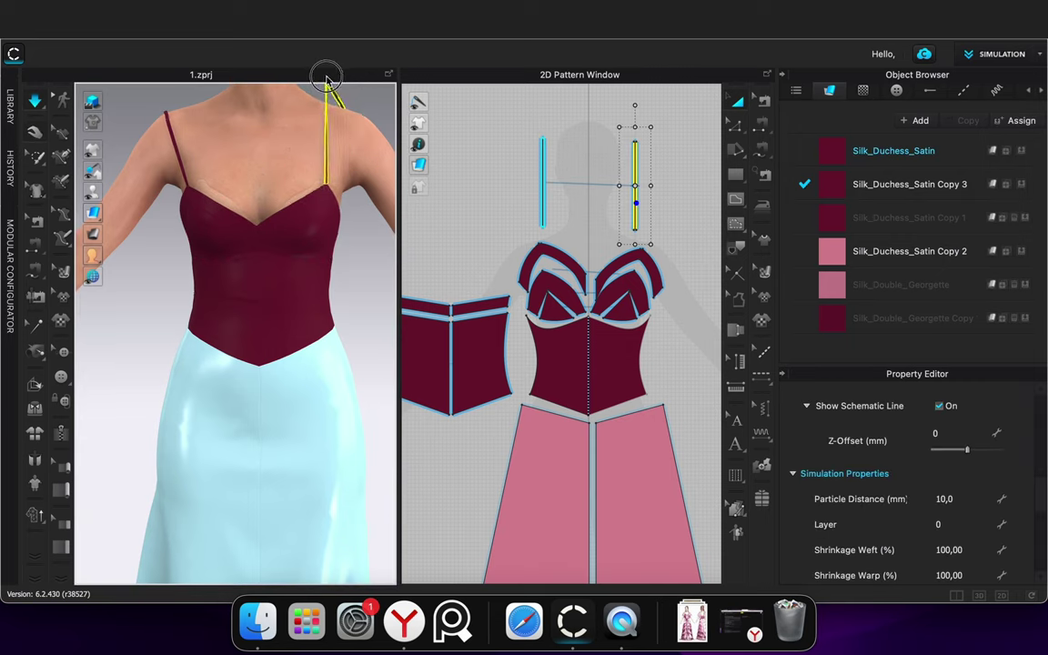
drag(171, 112, 202, 77)
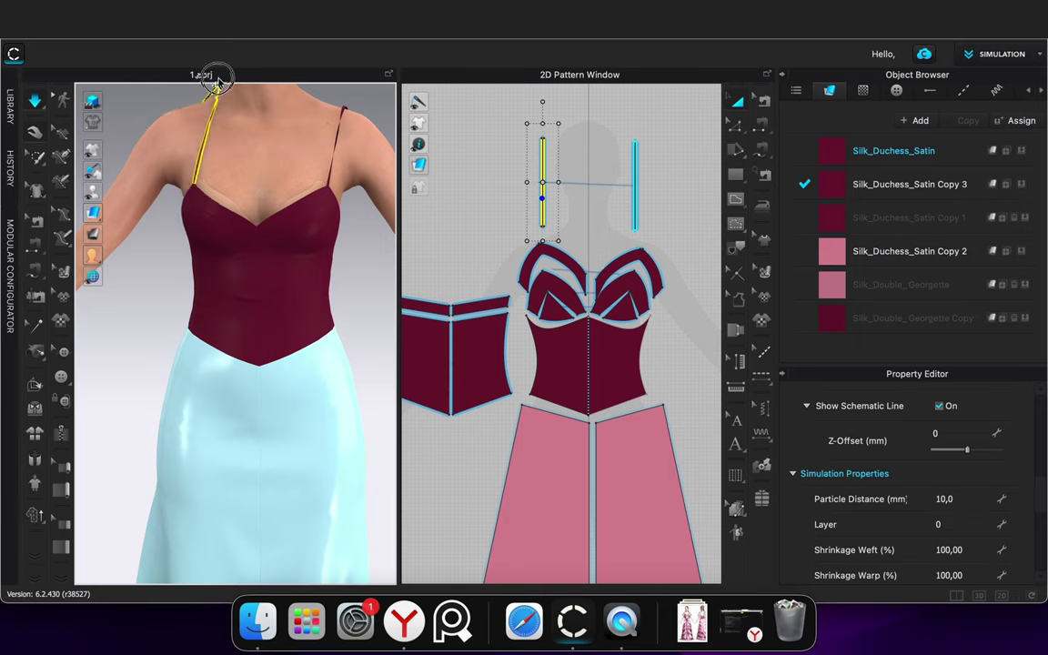
scroll(264, 238, up, 2)
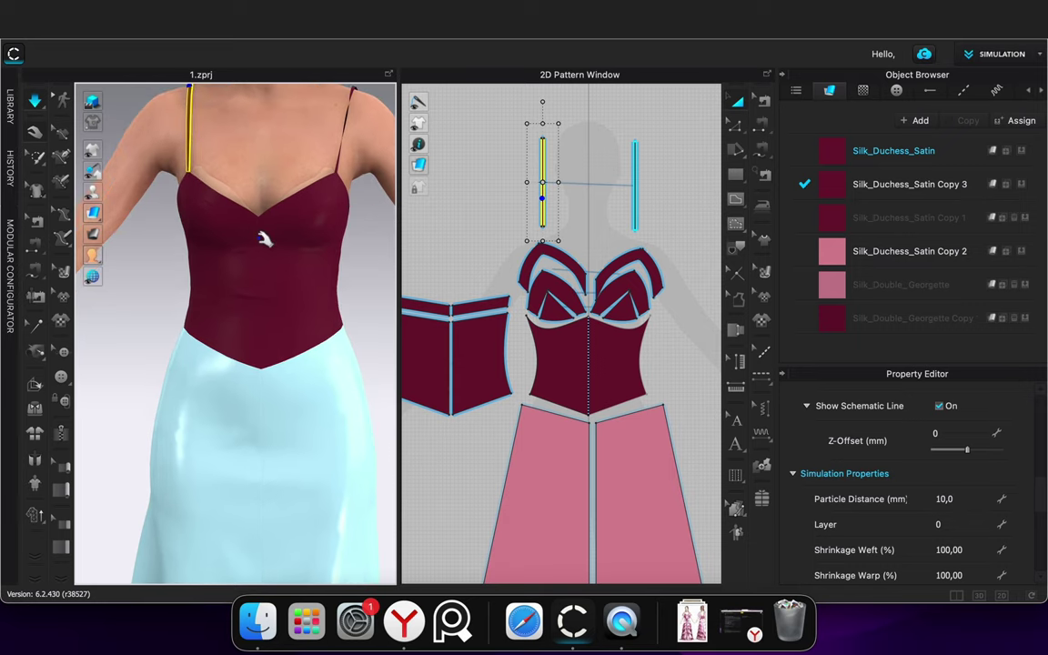
scroll(280, 249, down, 5)
mouse_move(340, 286)
right_down()
mouse_move(428, 283)
mouse_move(287, 295)
mouse_move(346, 279)
mouse_move(341, 286)
right_up()
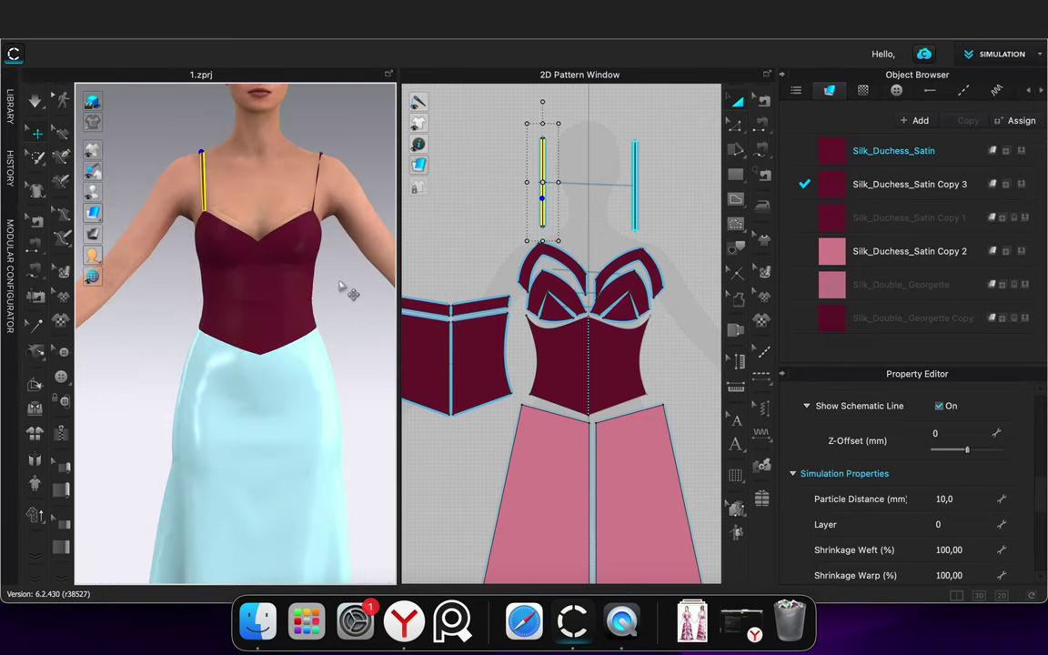
Set the particle distance of the two narrow upper back bands to 10 mm
click(524, 233)
drag(684, 338, 683, 336)
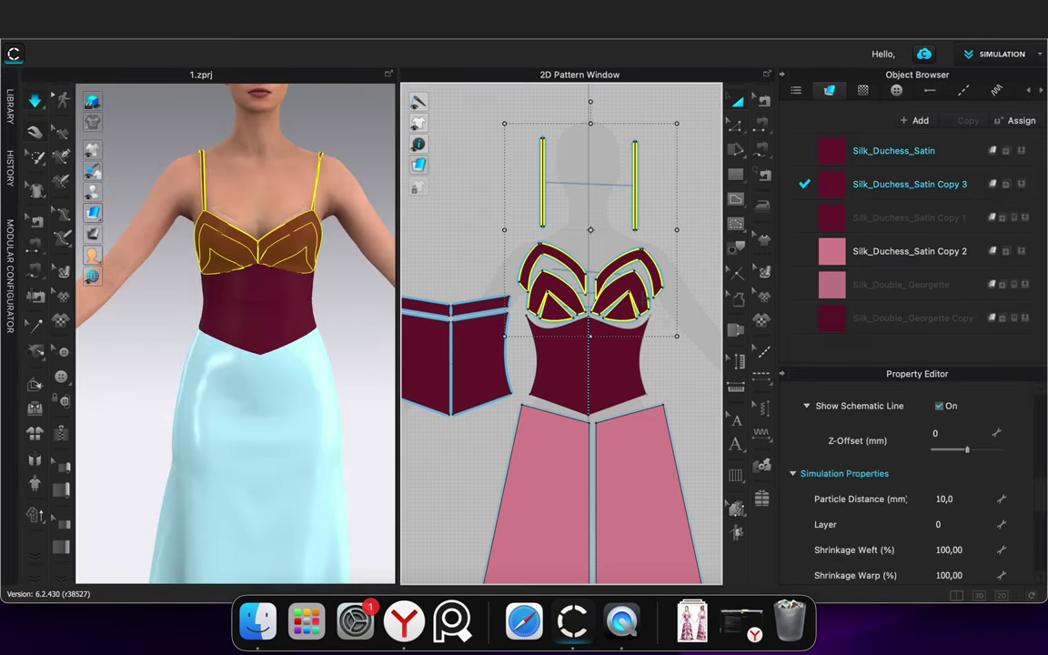
right_click(643, 296)
click(681, 251)
click(448, 309)
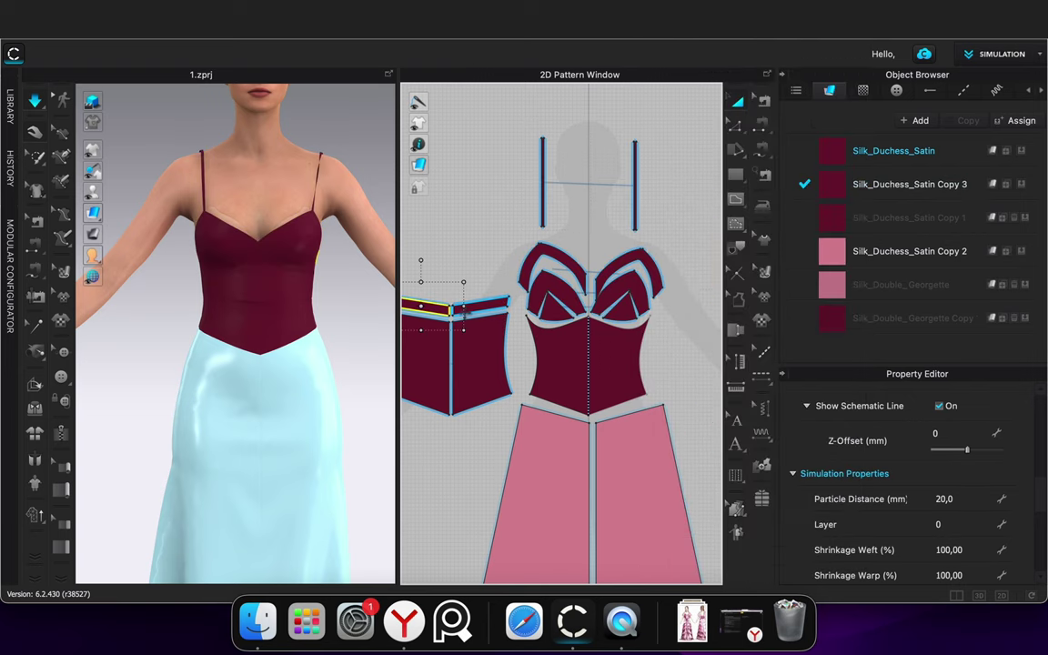
click(960, 497)
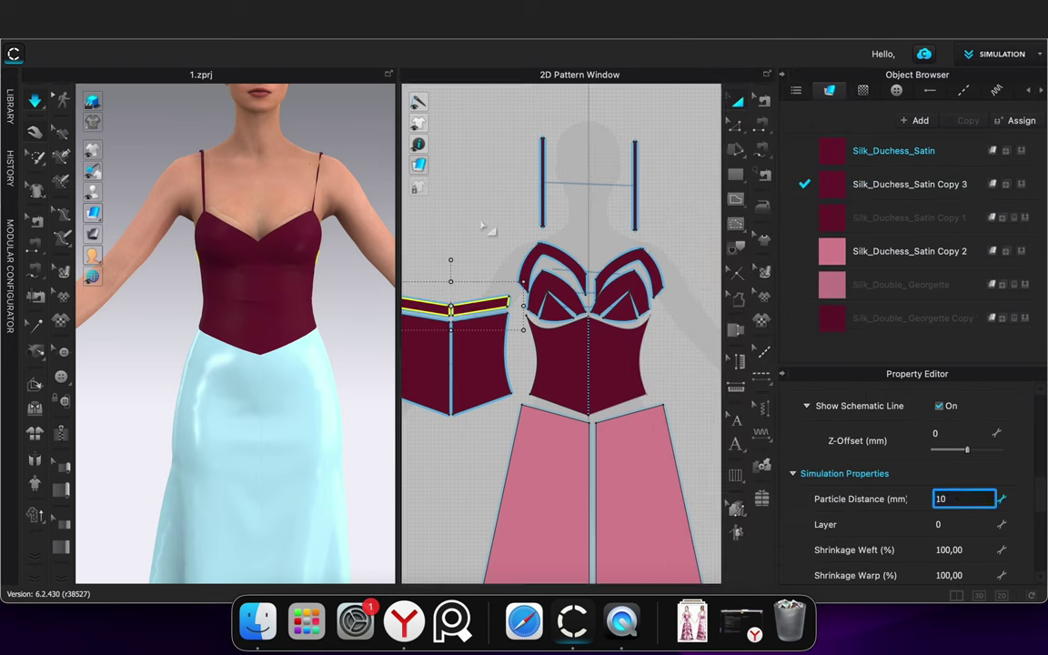
click(492, 212)
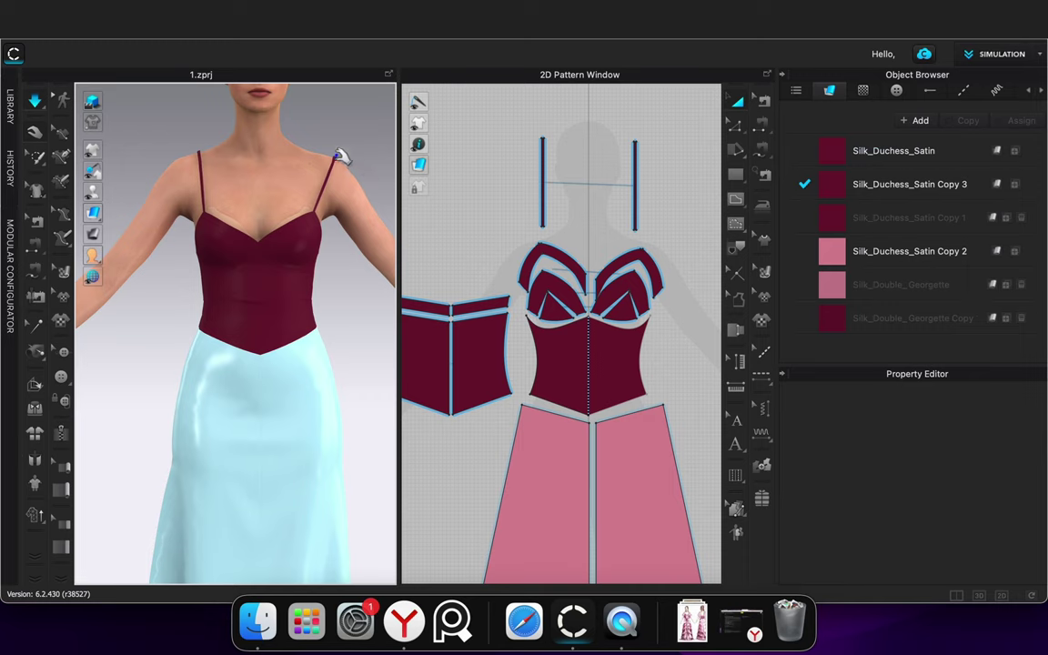
Nudge the strap on the avatar's left shoulder inward toward the neck while simulating
drag(338, 156, 305, 116)
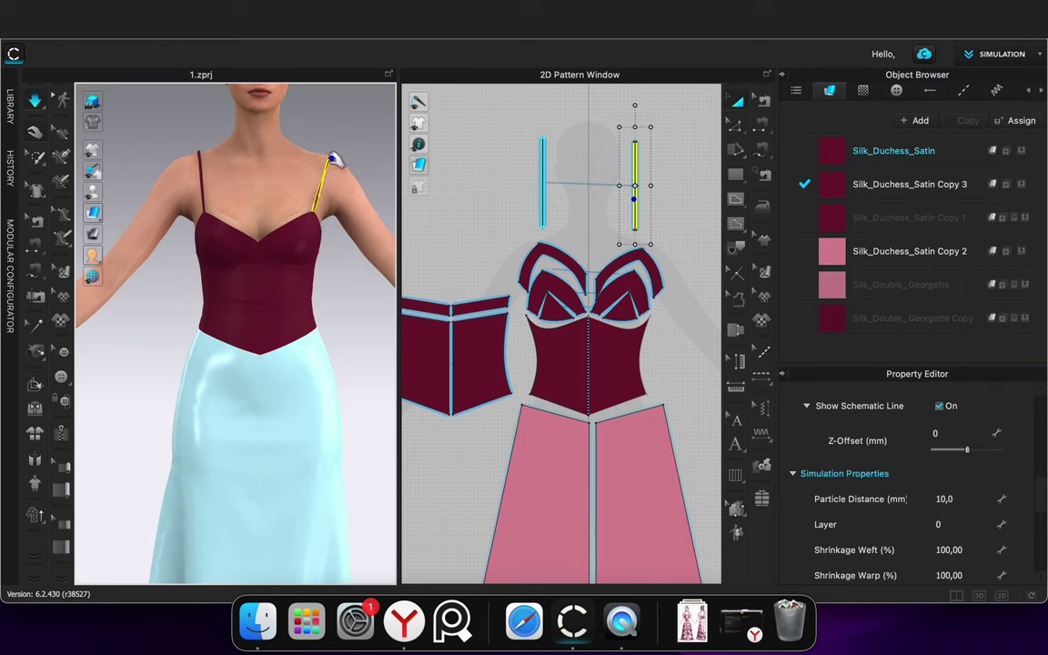
click(329, 151)
click(344, 130)
click(329, 154)
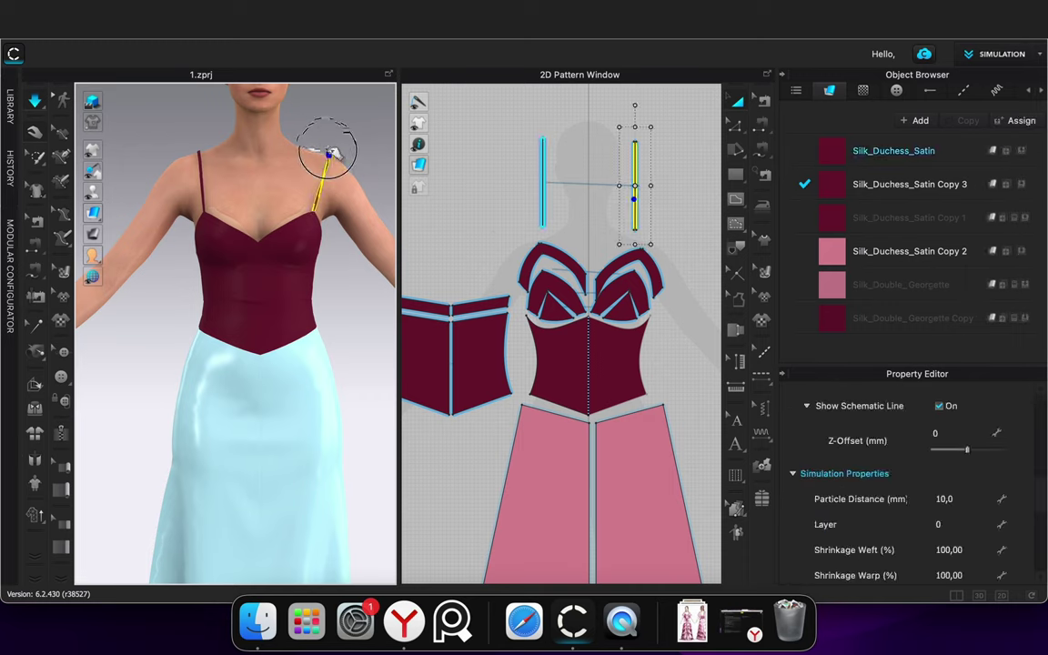
Freeze the straps, edging bands, cup pieces and both upper back bands, and save the project
drag(490, 111, 690, 328)
right_click(642, 291)
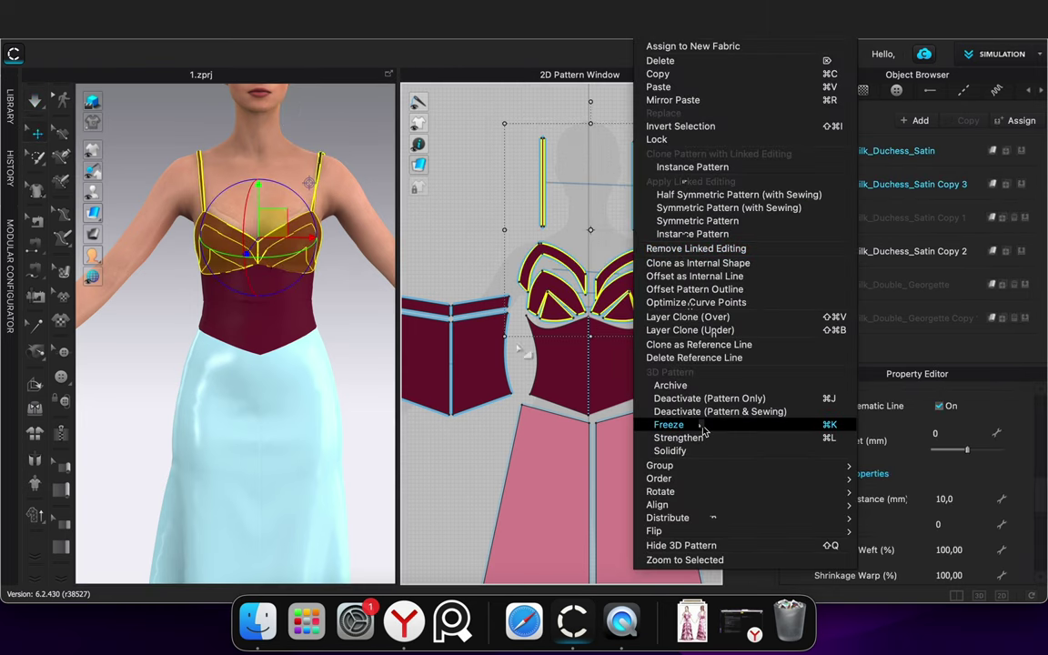
click(702, 426)
click(468, 308)
shift+click(430, 307)
right_click(421, 306)
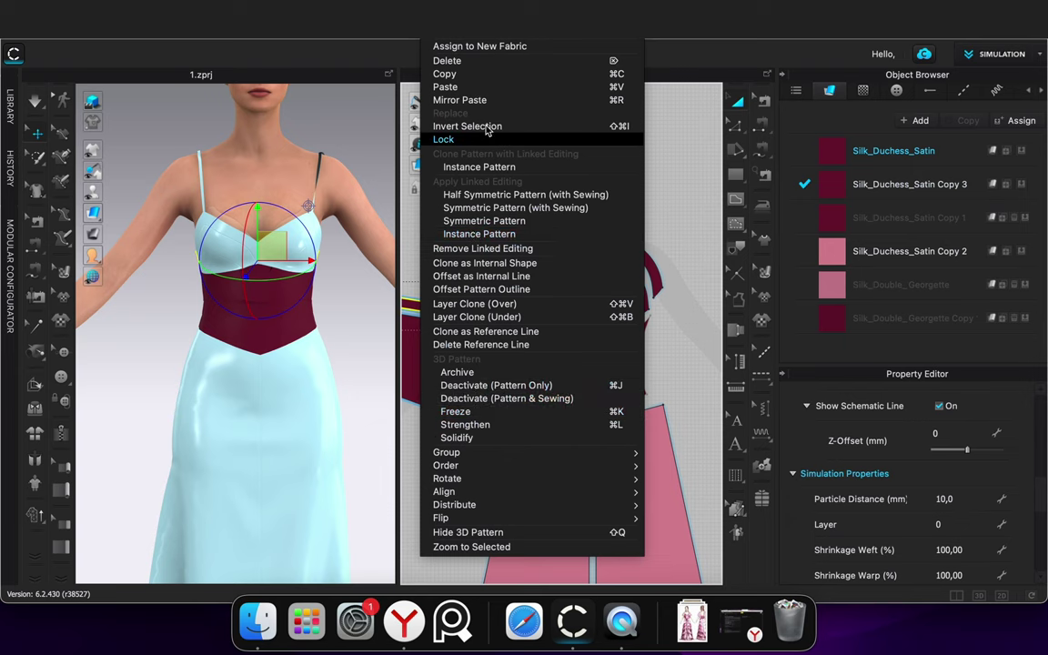
click(543, 411)
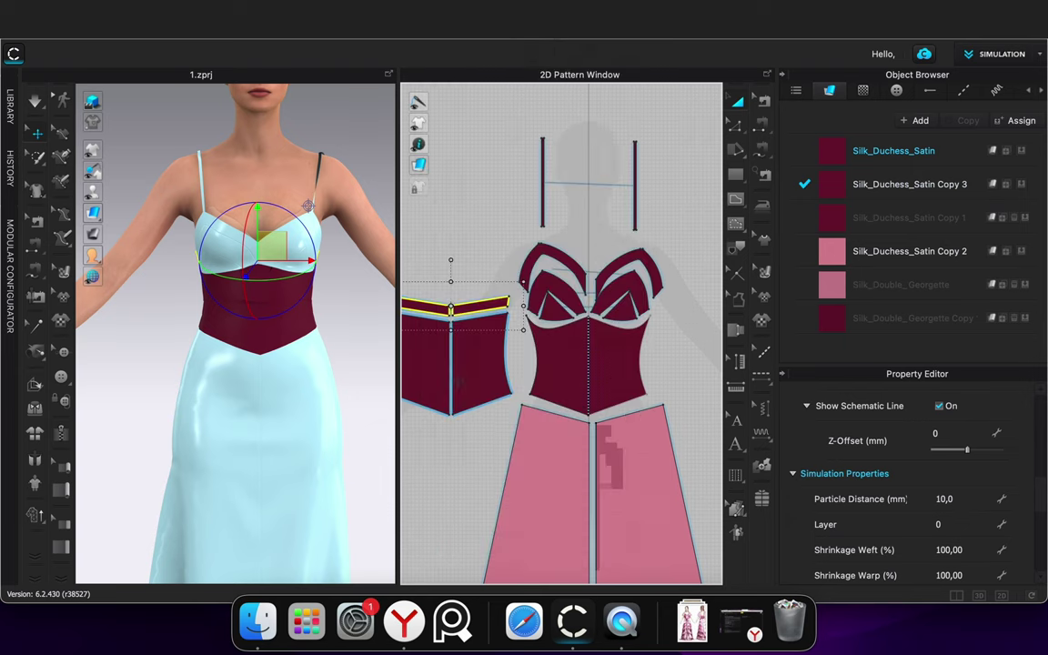
click(503, 193)
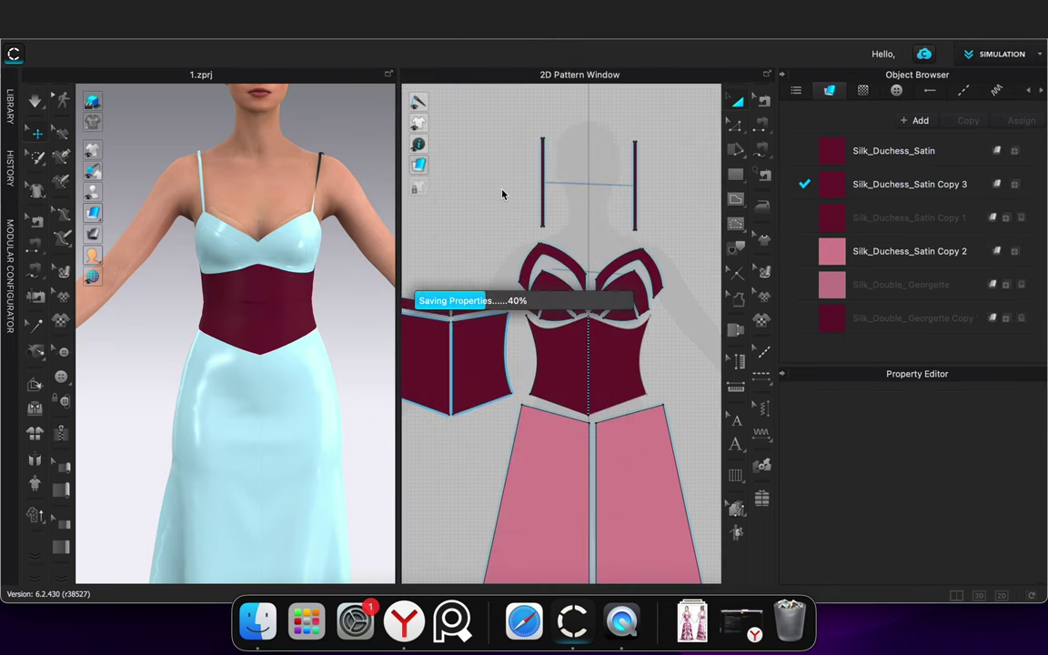
Select all four front and back skirt panels and unfreeze them
click(544, 461)
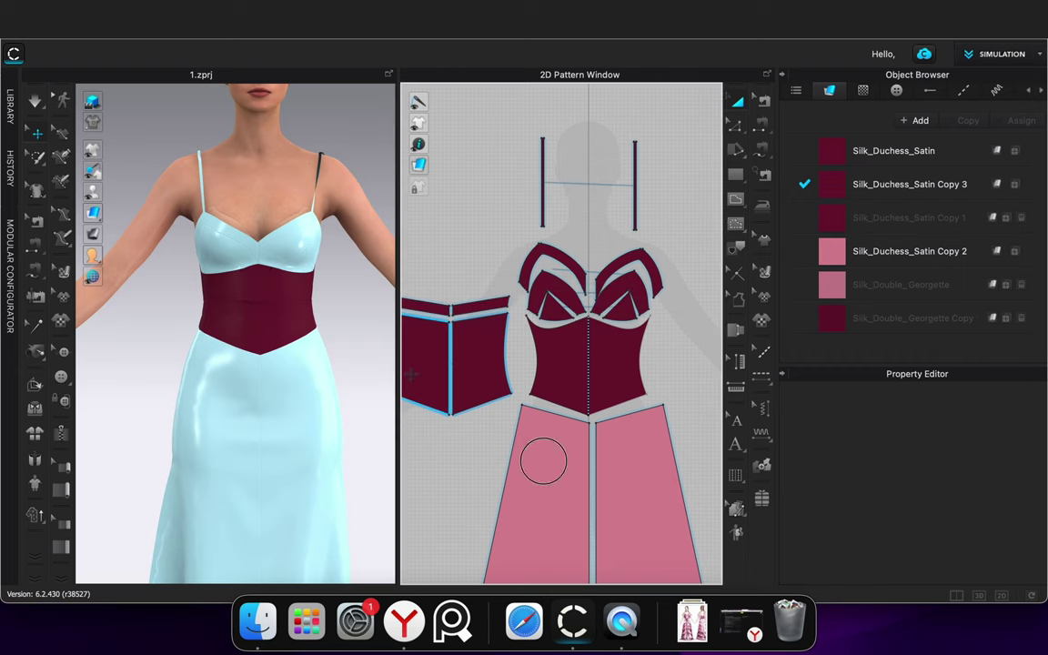
scroll(582, 464, down, 5)
scroll(602, 468, down, 2)
shift+click(624, 496)
shift+click(476, 509)
shift+click(438, 504)
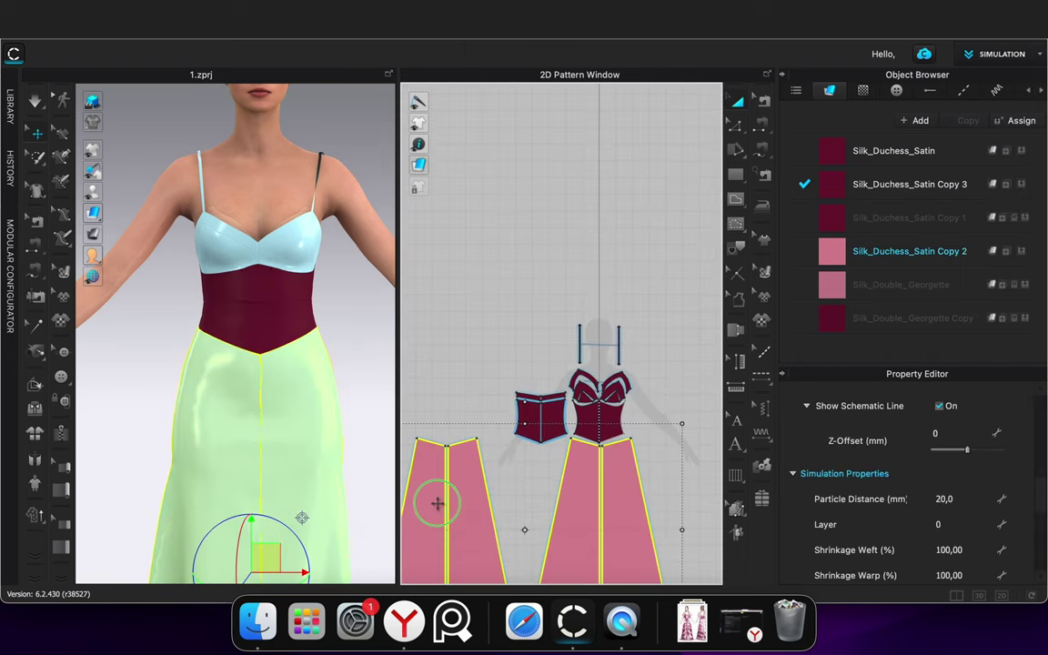
right_click(466, 503)
click(345, 339)
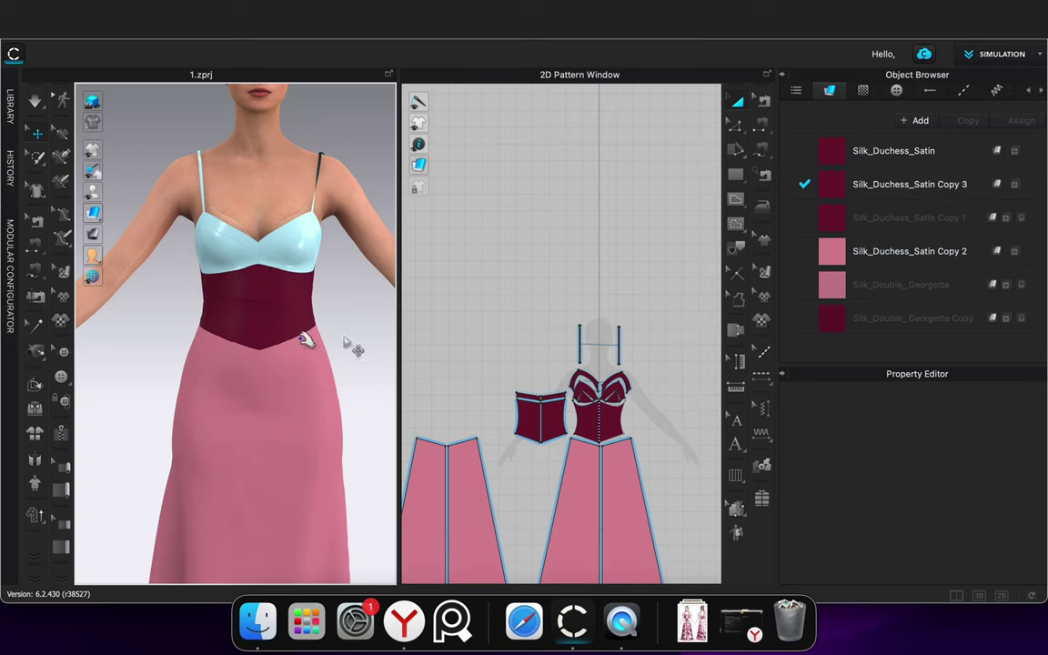
Simulate the unfrozen skirt while pulling its front panels downward below the bodice point
key(space)
click(254, 341)
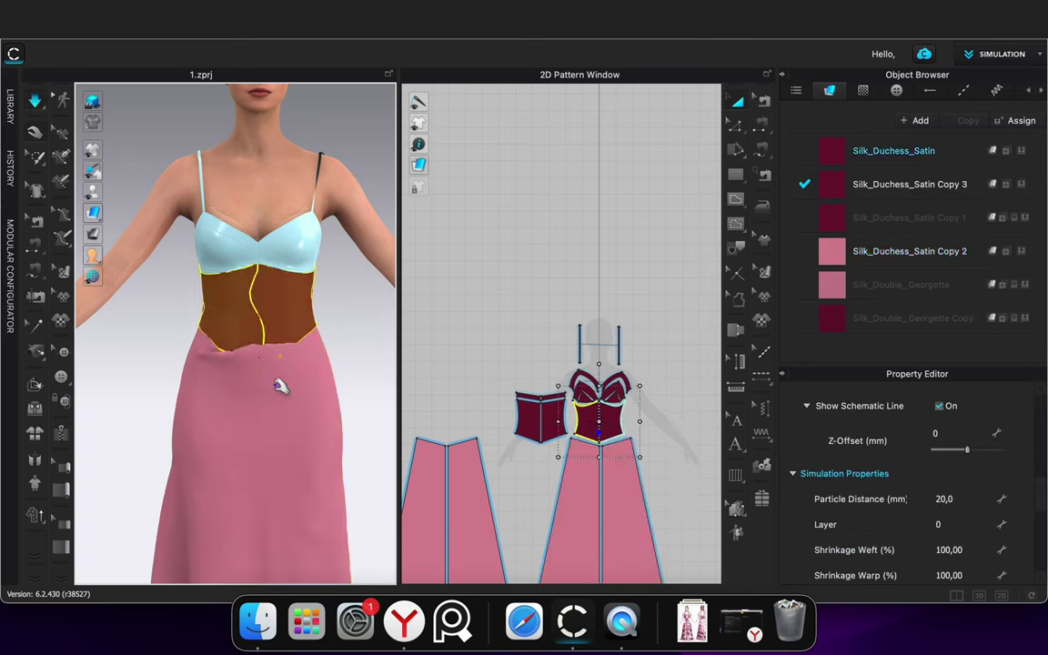
drag(277, 386, 267, 530)
drag(284, 386, 276, 537)
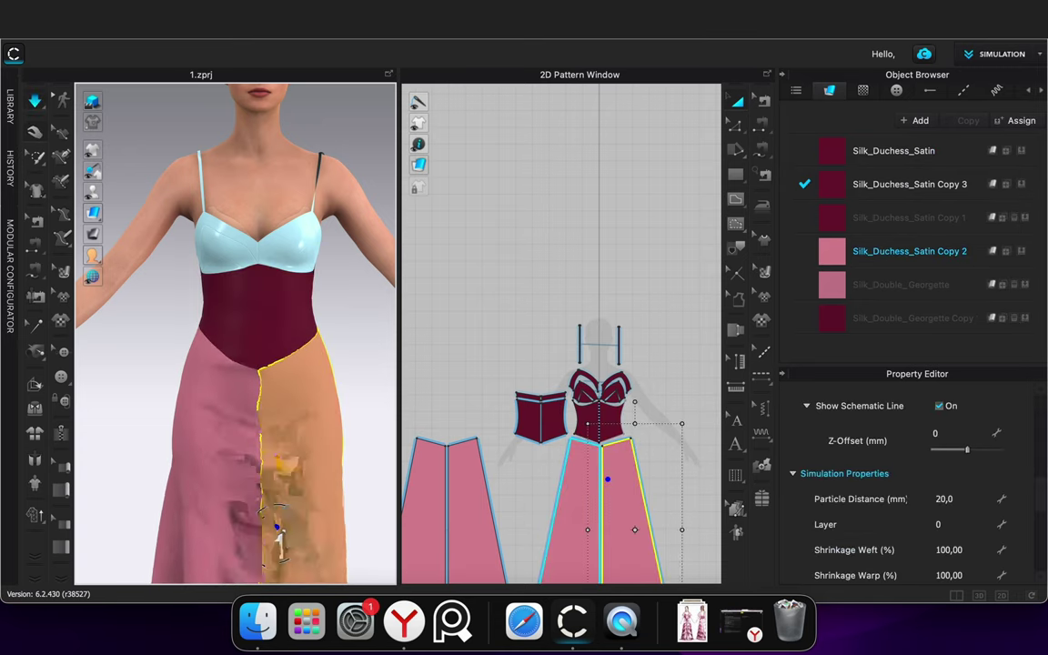
click(365, 396)
key(space)
Simulate the skirt from behind while pulling its back panels downward along the center seam
right_drag(366, 396, 175, 432)
click(252, 397)
key(space)
drag(251, 397, 241, 516)
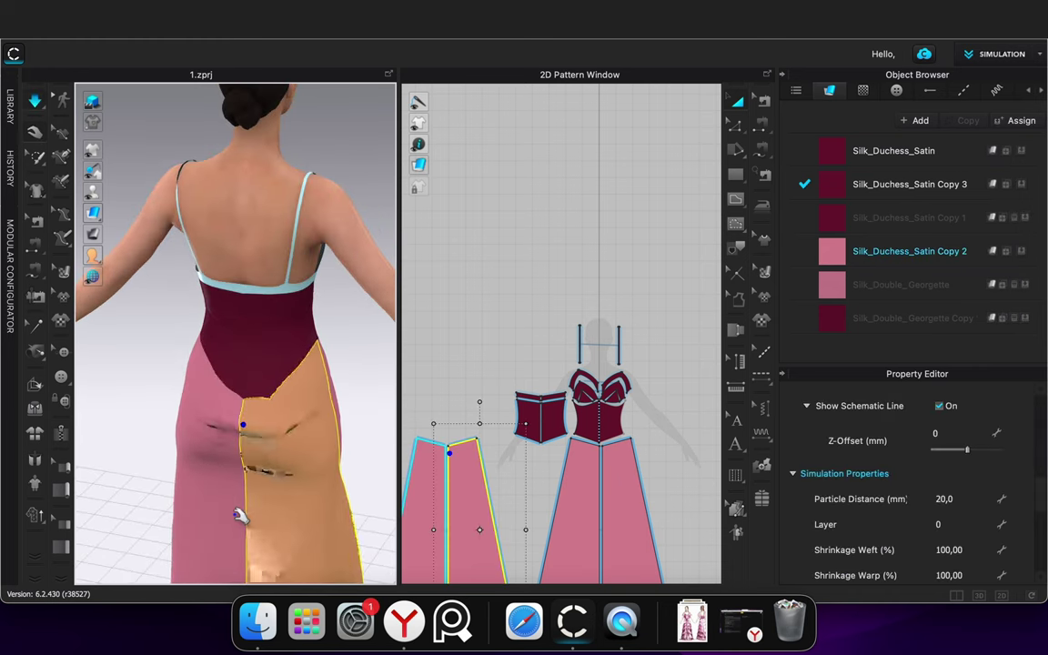
drag(239, 458, 242, 518)
click(356, 366)
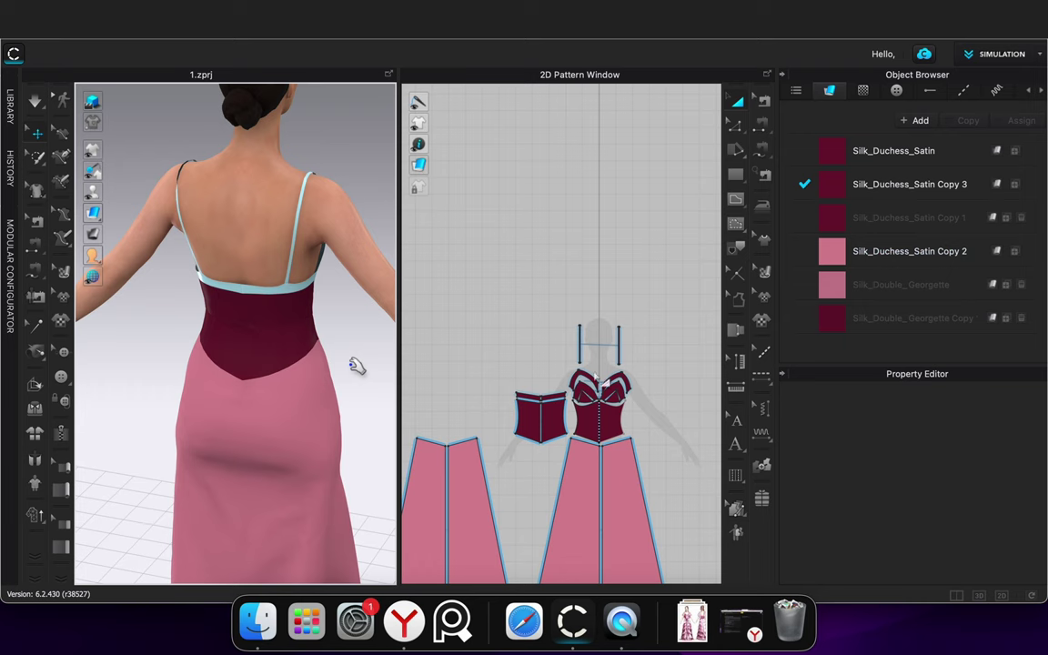
Assign Silk_Duchess_Satin Copy 3 to the selected lower bodice panels and simulate while pulling the skirt's back downward
click(273, 314)
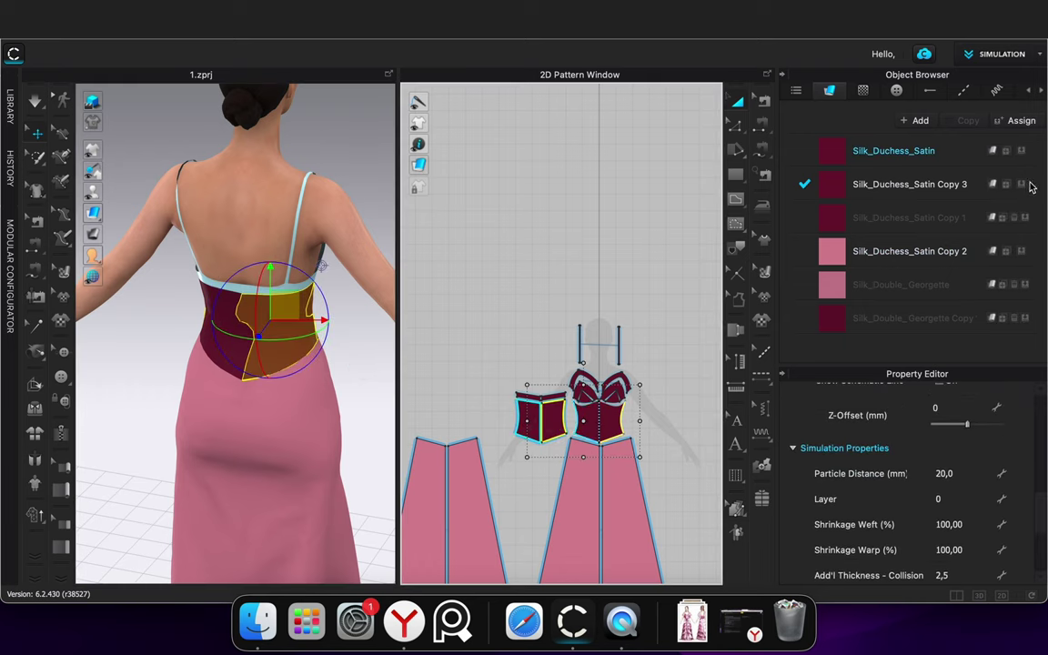
key(space)
click(363, 355)
drag(226, 349, 202, 440)
drag(249, 427, 212, 548)
click(349, 374)
key(space)
Set the particle distance of the front bodice and both lower back bodice panels to 10 mm and simulate briefly
right_drag(352, 378, 159, 369)
scroll(292, 314, up, 2)
scroll(292, 315, up, 3)
right_drag(308, 352, 340, 336)
click(529, 421)
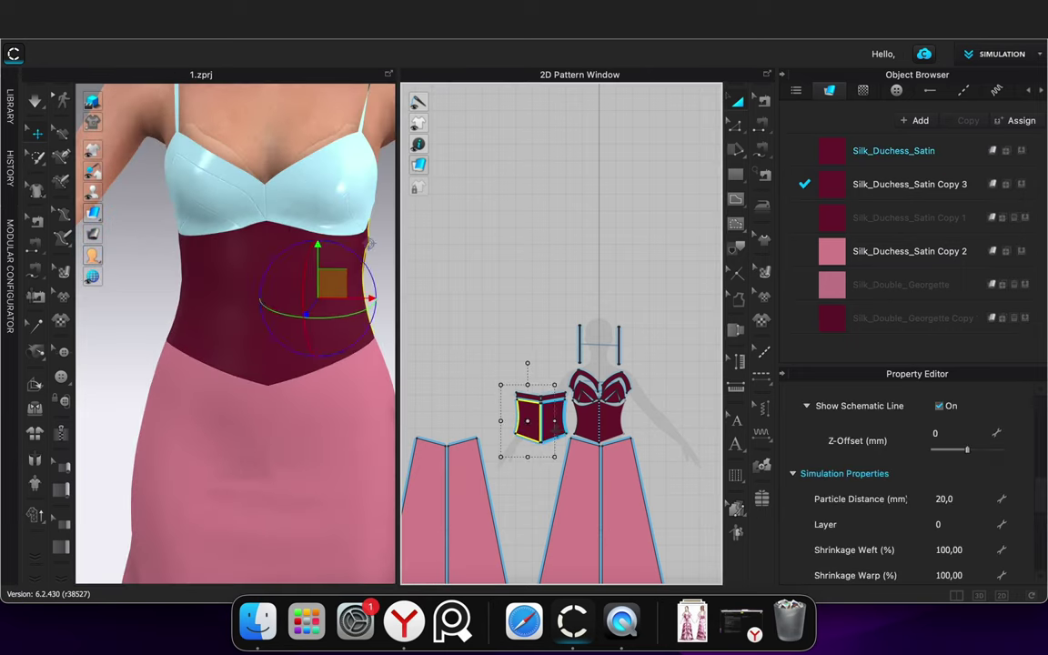
shift+click(552, 422)
shift+click(587, 422)
click(968, 499)
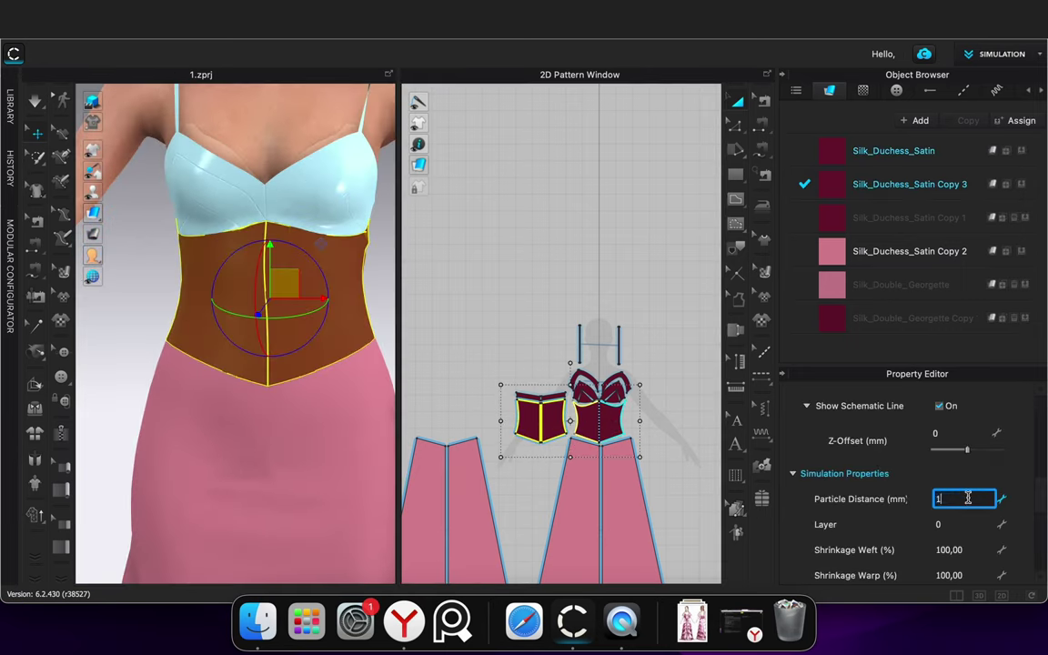
click(575, 302)
key(space)
key(space)
Unfreeze the bodice pieces, bands and straps, and simulate the complete gown
drag(492, 296, 635, 428)
right_click(611, 402)
click(652, 413)
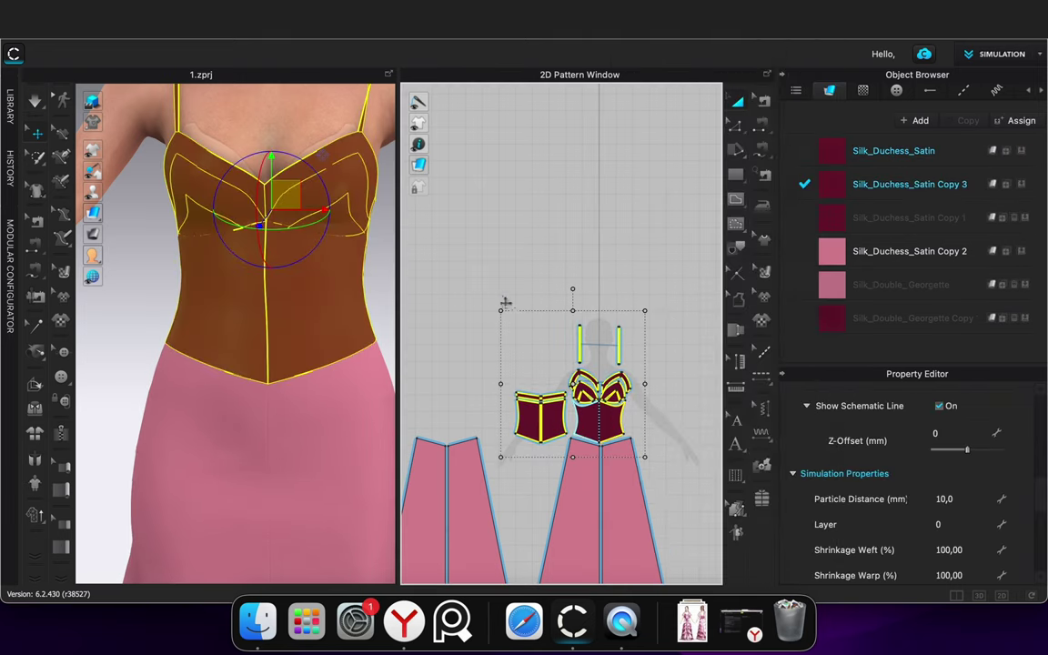
click(490, 275)
key(space)
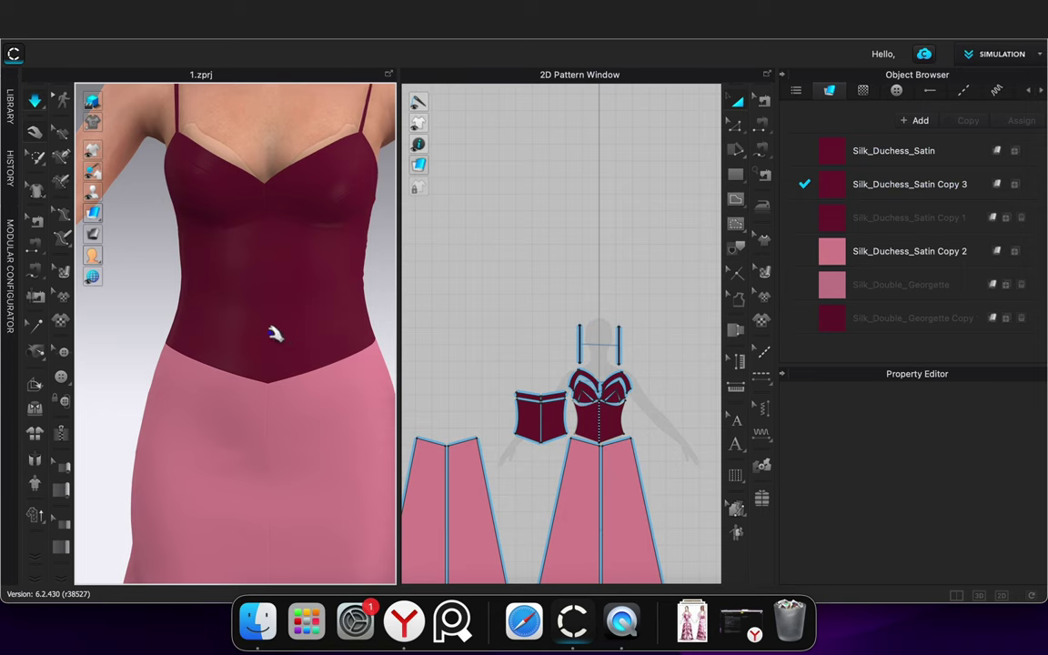
Assign Silk_Duchess_Satin Copy 3 to all bodice pieces, bands and shoulder straps
click(264, 259)
click(947, 190)
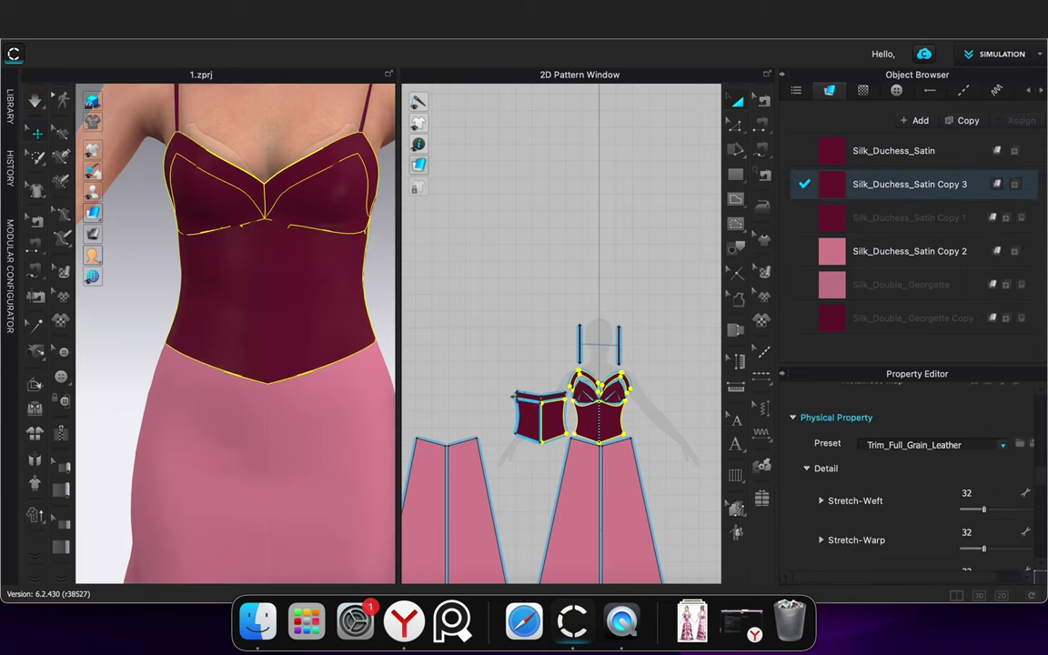
drag(468, 299, 593, 390)
drag(661, 451, 706, 455)
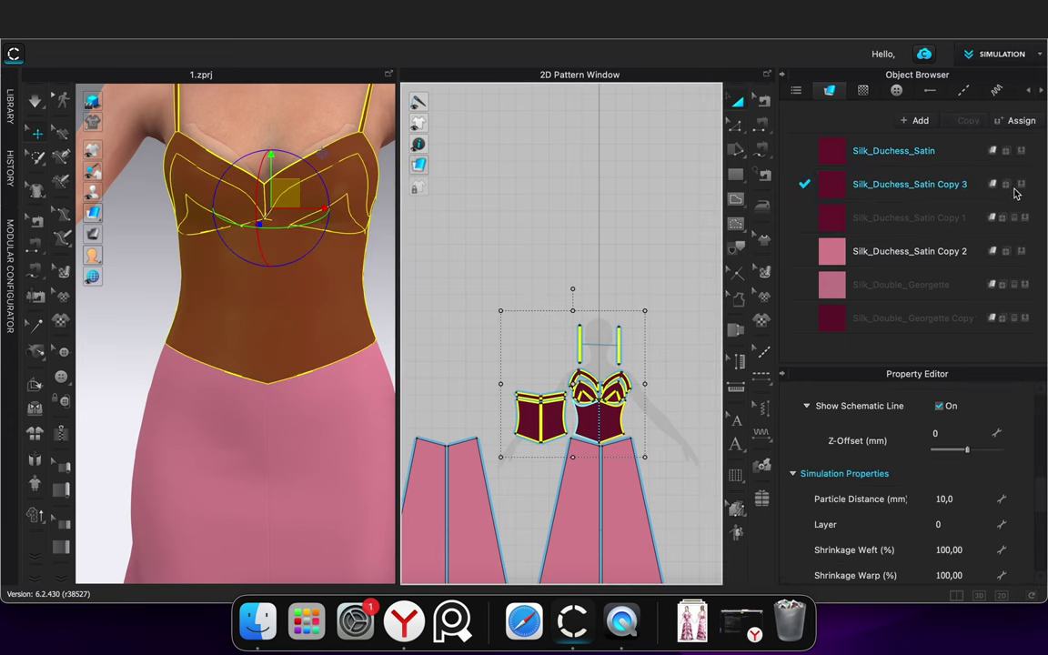
click(1020, 187)
scroll(983, 517, down, 12)
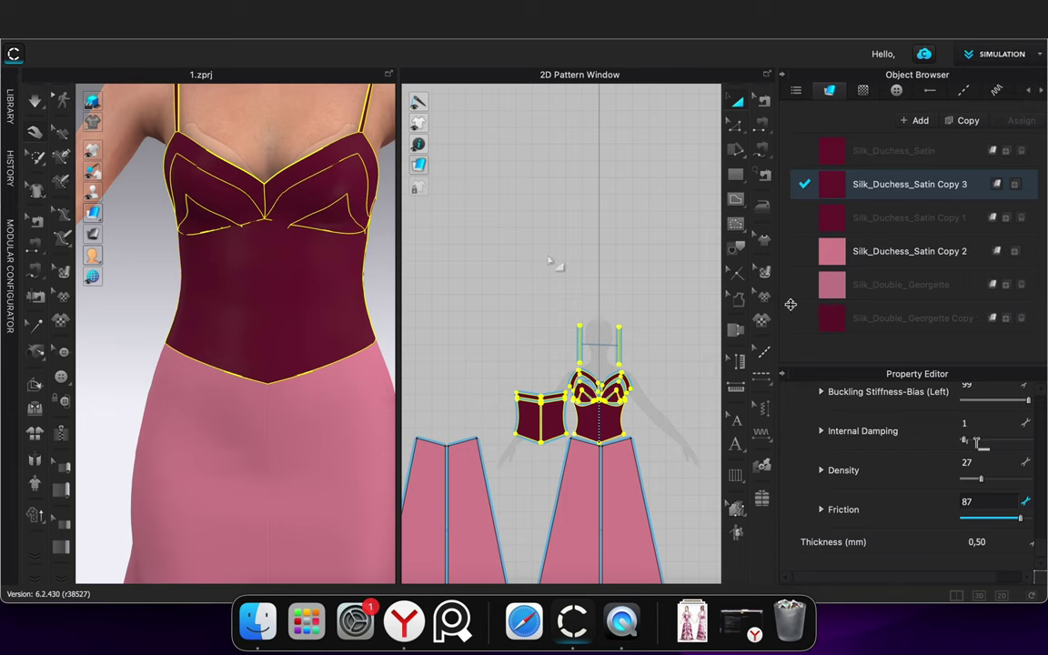
Set the particle distance of all bodice pieces and shoulder straps to 10 mm
drag(466, 276, 701, 457)
double_click(941, 499)
text(10)
click(462, 220)
Simulate the gown while pulling both sides of the bodice neckline upward
key(space)
drag(202, 177, 213, 163)
drag(351, 157, 310, 125)
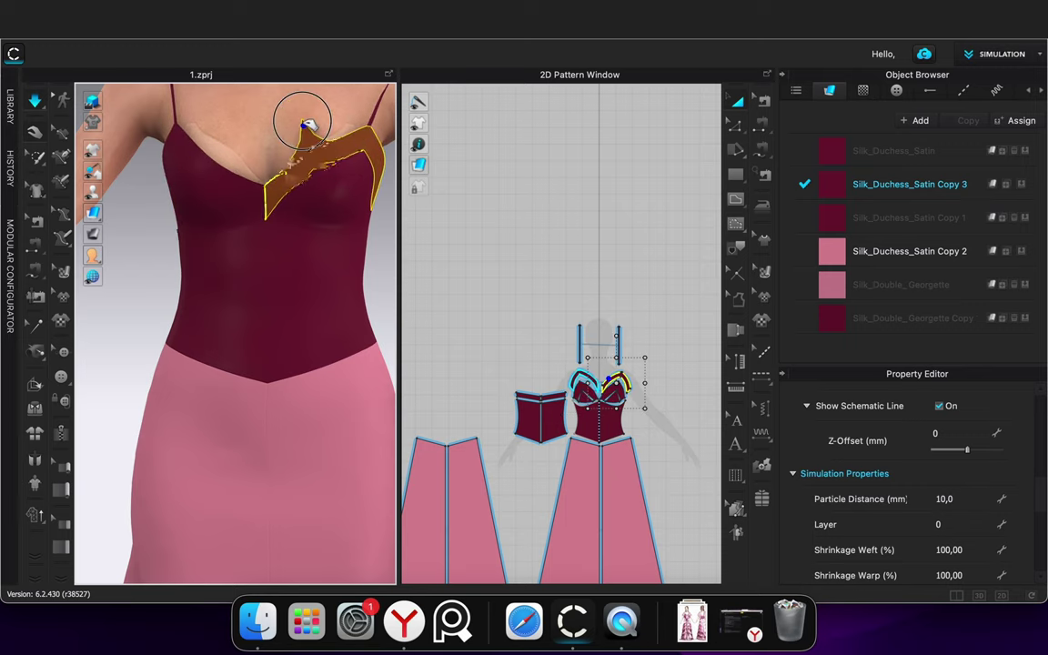
click(390, 244)
right_drag(389, 244, 61, 261)
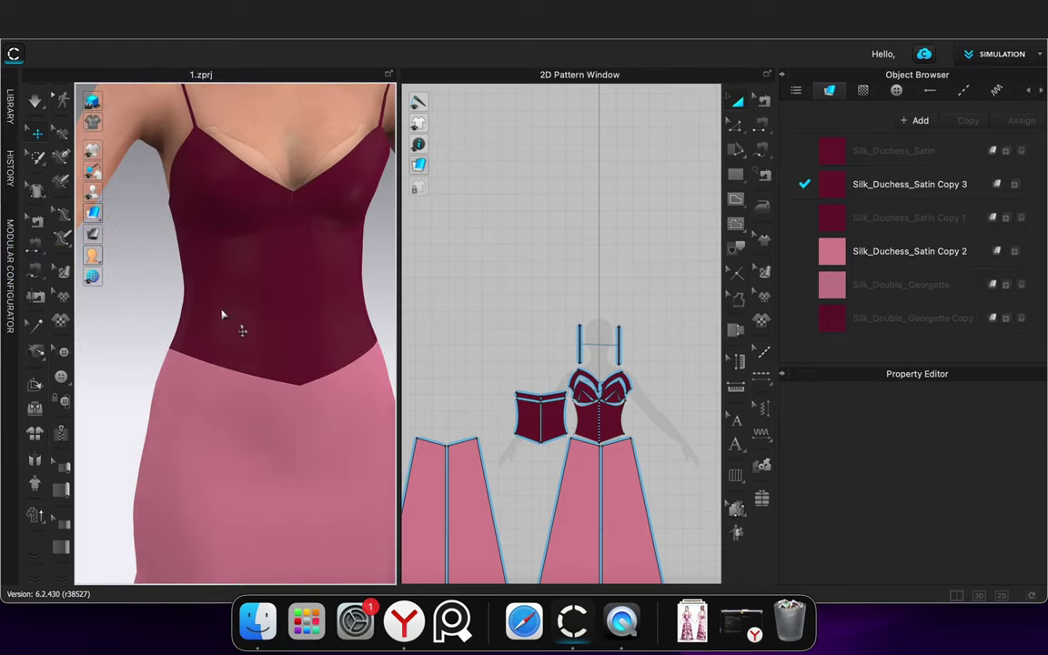
scroll(222, 311, down, 8)
right_drag(309, 371, 5, 385)
drag(447, 257, 674, 455)
right_click(605, 415)
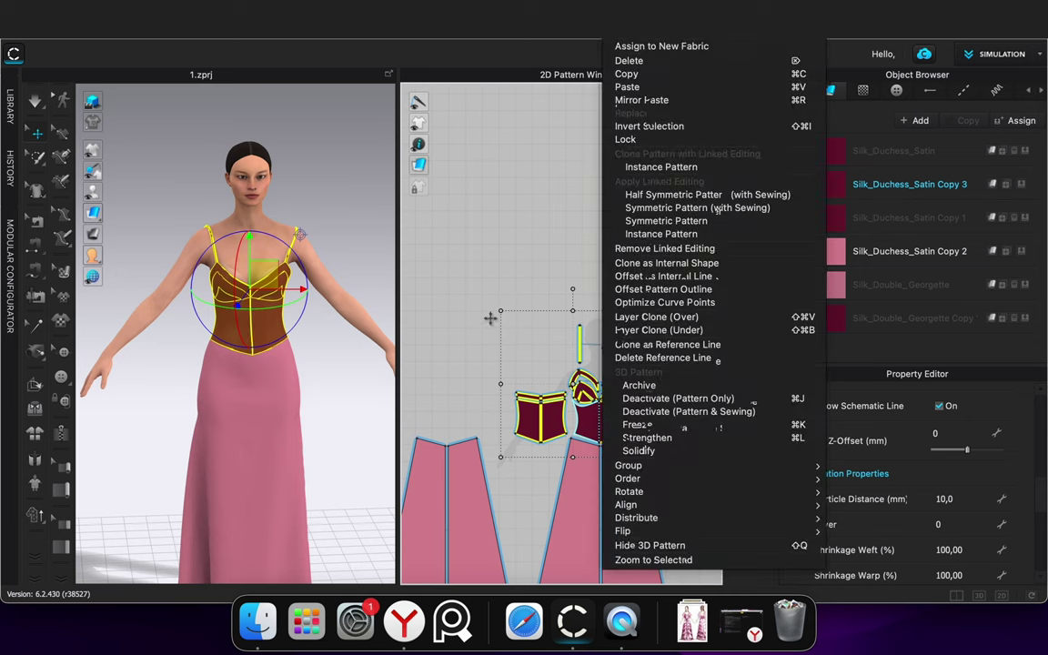
click(479, 331)
Examine the properties of the listed satin and georgette fabrics to find which ones are still needed
click(911, 150)
scroll(934, 512, down, 10)
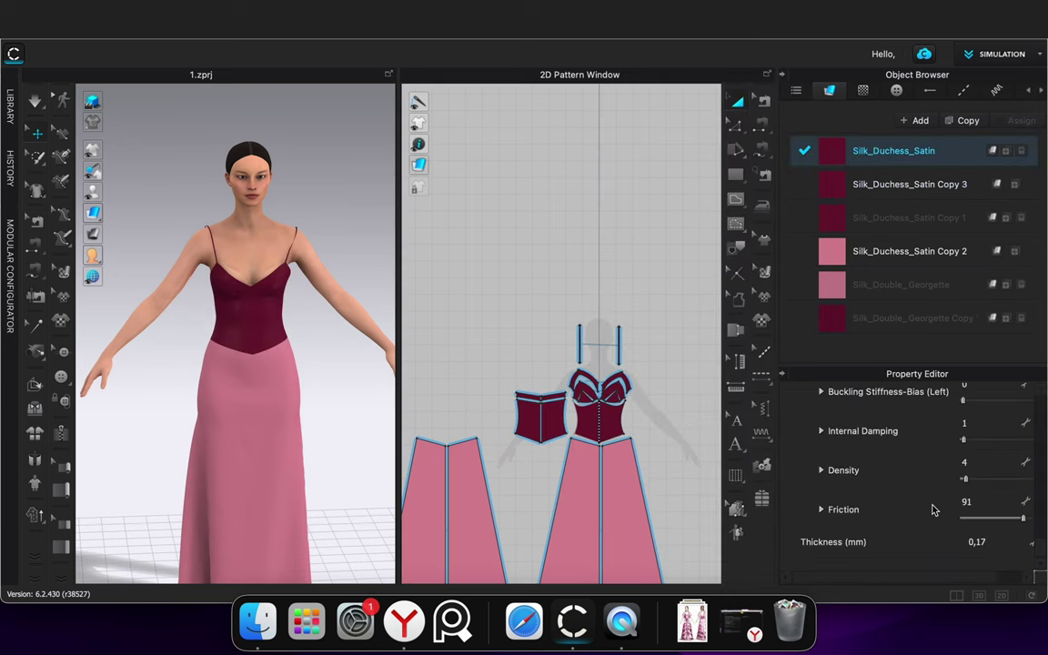
scroll(933, 509, up, 10)
scroll(932, 510, up, 3)
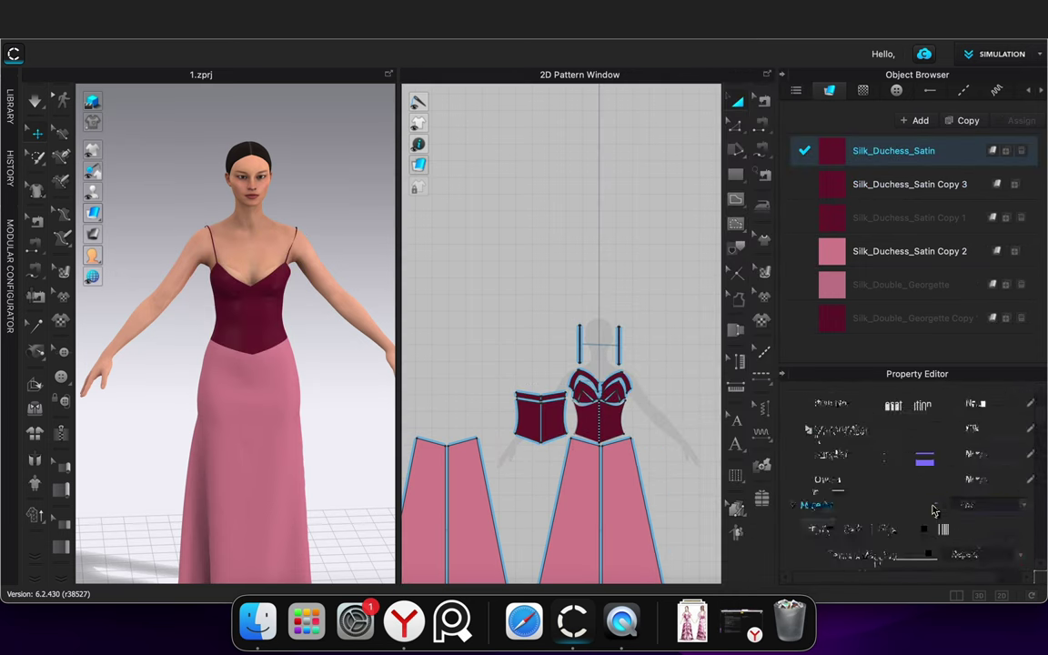
click(905, 218)
scroll(595, 381, down, 8)
click(898, 252)
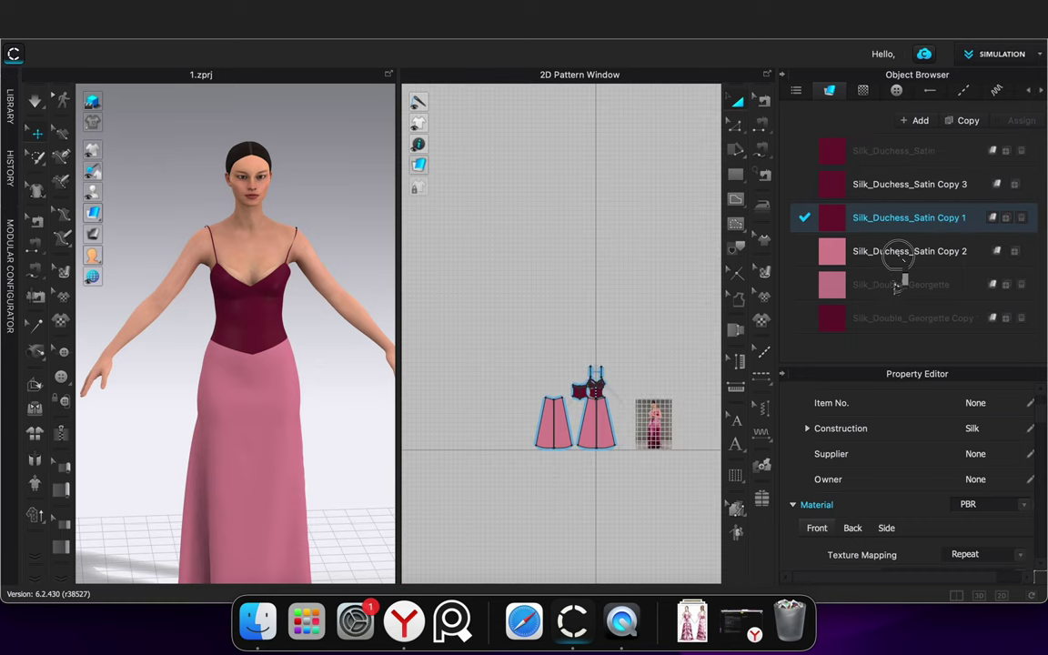
click(896, 285)
click(896, 253)
click(895, 284)
click(891, 315)
Delete the unused fabric Silk_Duchess_Satin Copy 1 and review the physical properties of Silk_Duchess_Satin
click(912, 220)
click(1022, 219)
scroll(614, 453, up, 5)
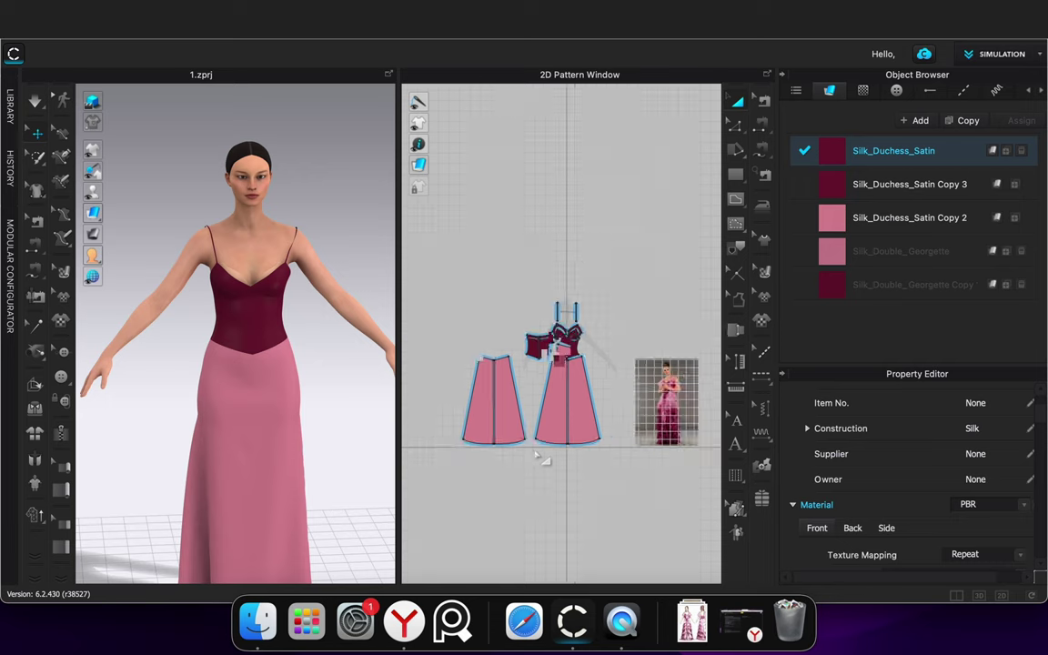
scroll(883, 520, down, 15)
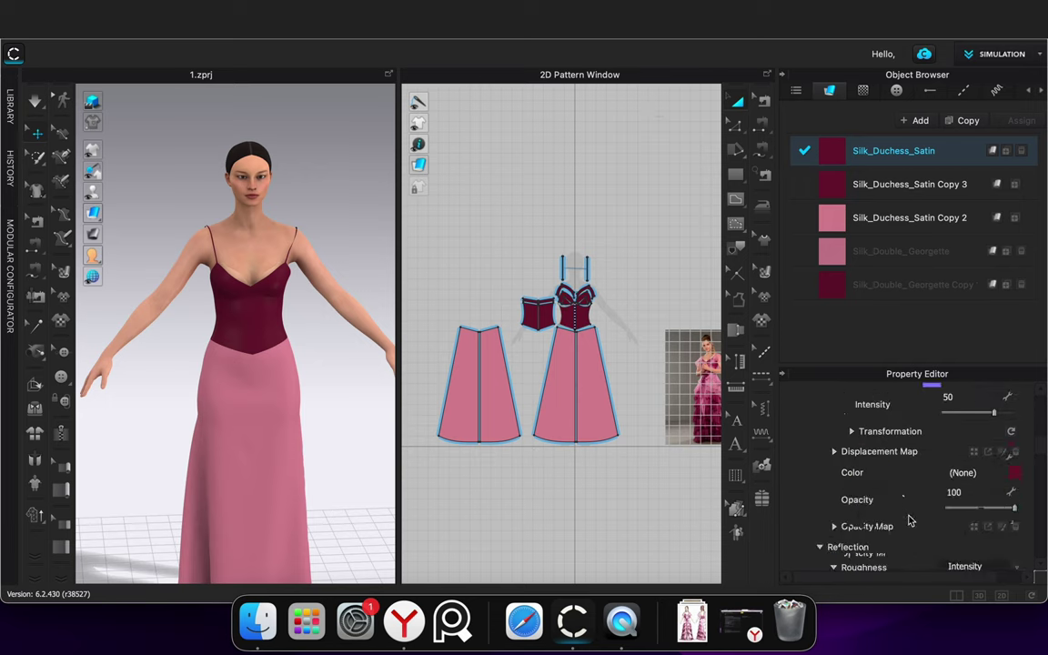
scroll(908, 519, up, 10)
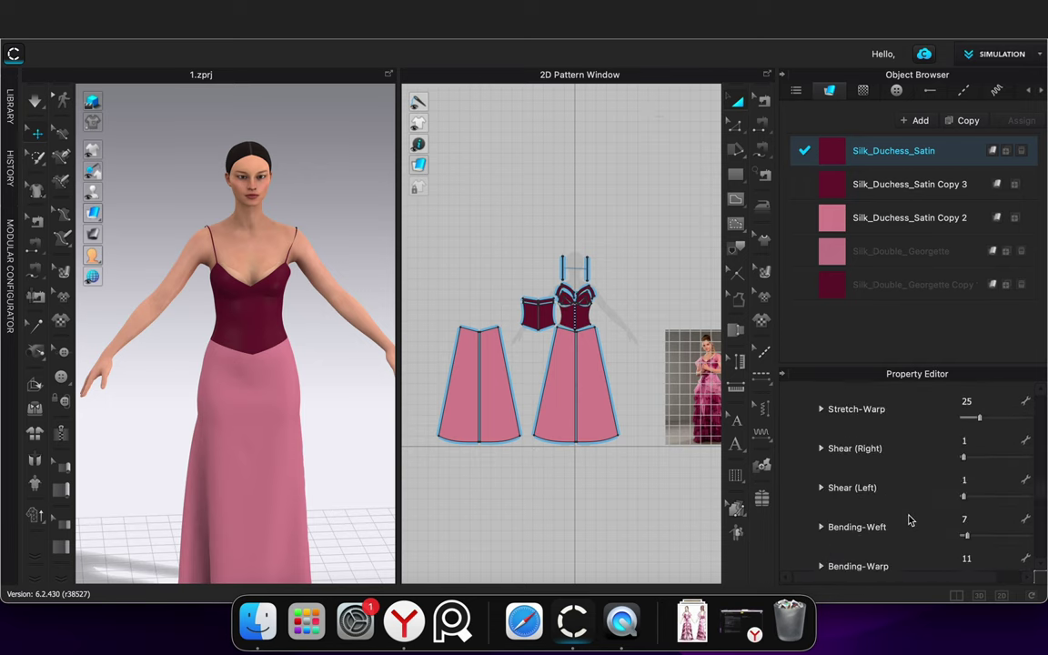
scroll(255, 307, up, 3)
scroll(255, 308, up, 4)
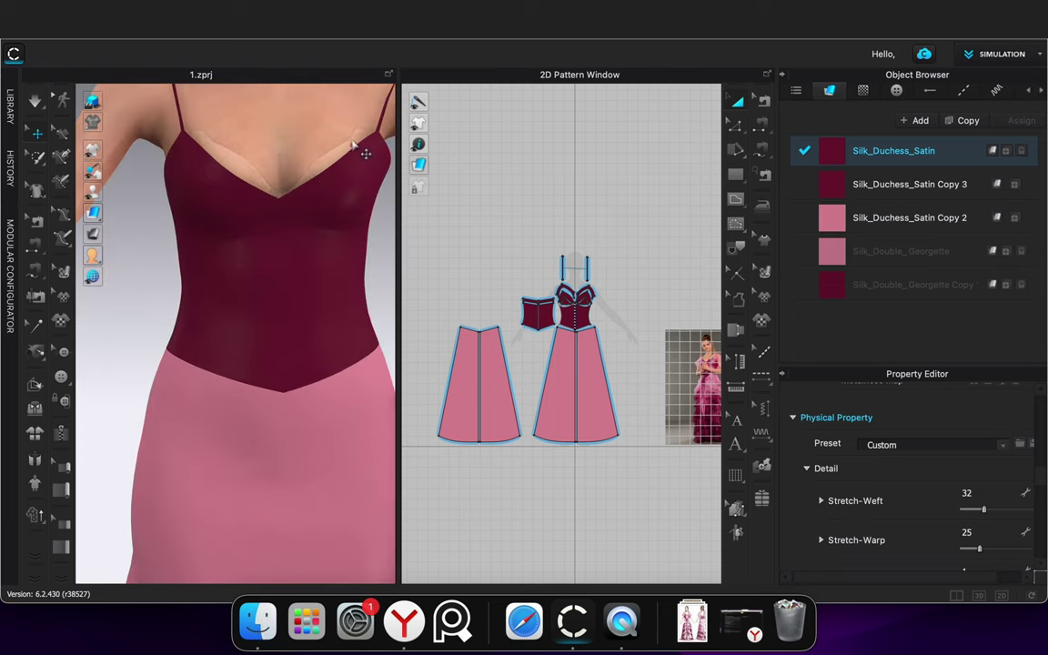
Simulate the gown while pulling the avatar's left shoulder strap into place on the shoulder
key(space)
key(space)
scroll(355, 143, down, 5)
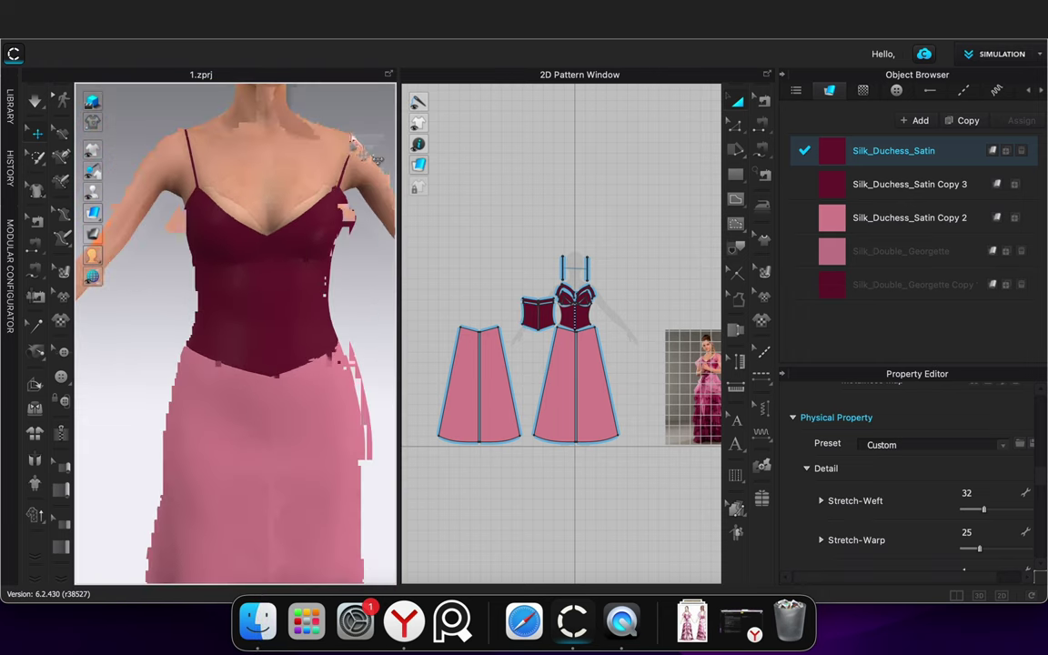
click(351, 136)
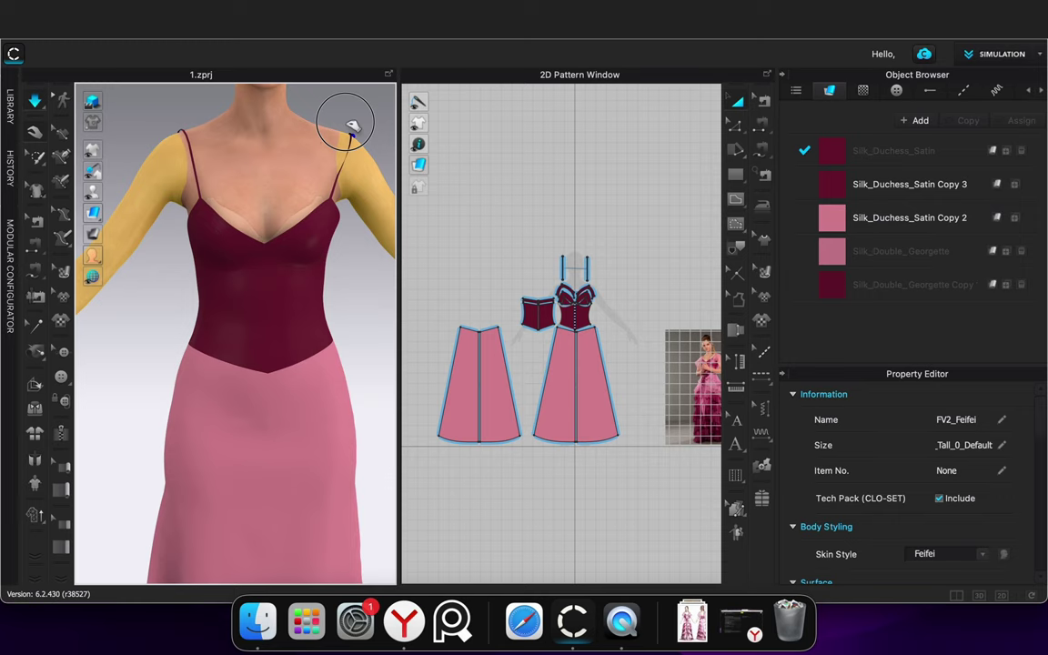
key(space)
scroll(373, 163, up, 5)
scroll(376, 138, down, 2)
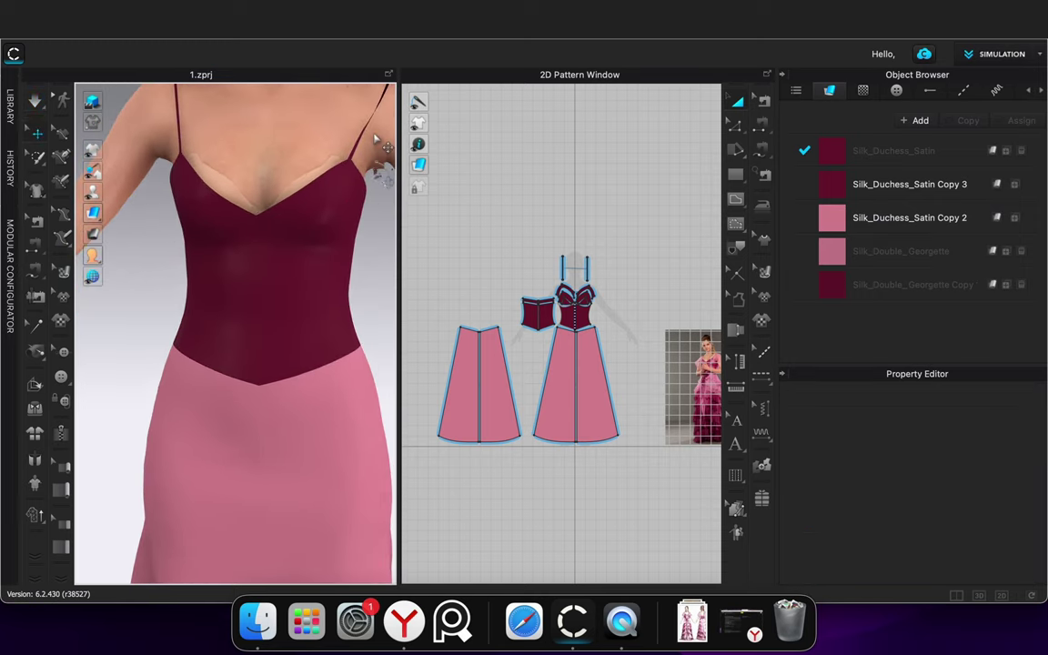
scroll(375, 140, down, 2)
middle_drag(374, 159, 356, 224)
drag(350, 235, 336, 171)
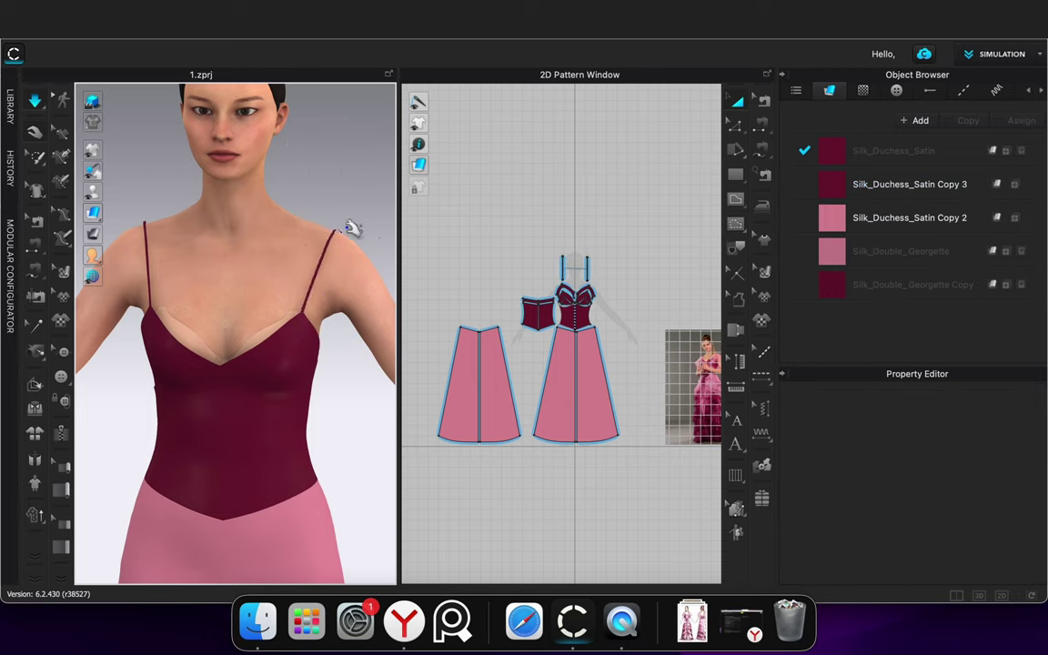
drag(344, 229, 324, 176)
key(space)
Create layer clones of the two front neckline bands and place one on each side of the bodice pattern
scroll(280, 337, up, 3)
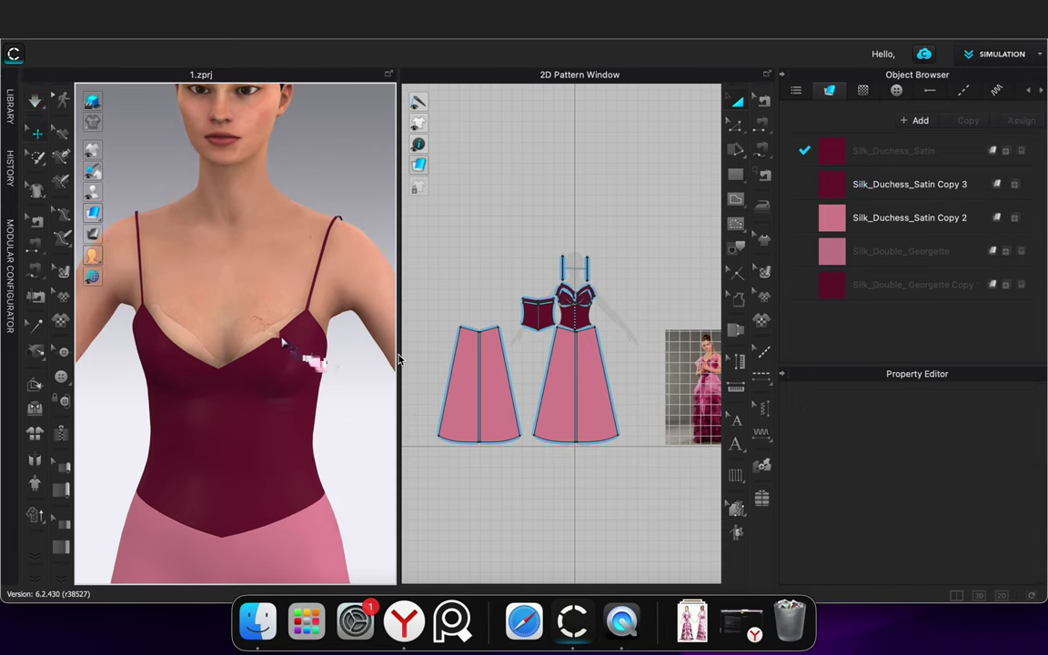
scroll(530, 320, up, 6)
right_click(525, 368)
click(579, 358)
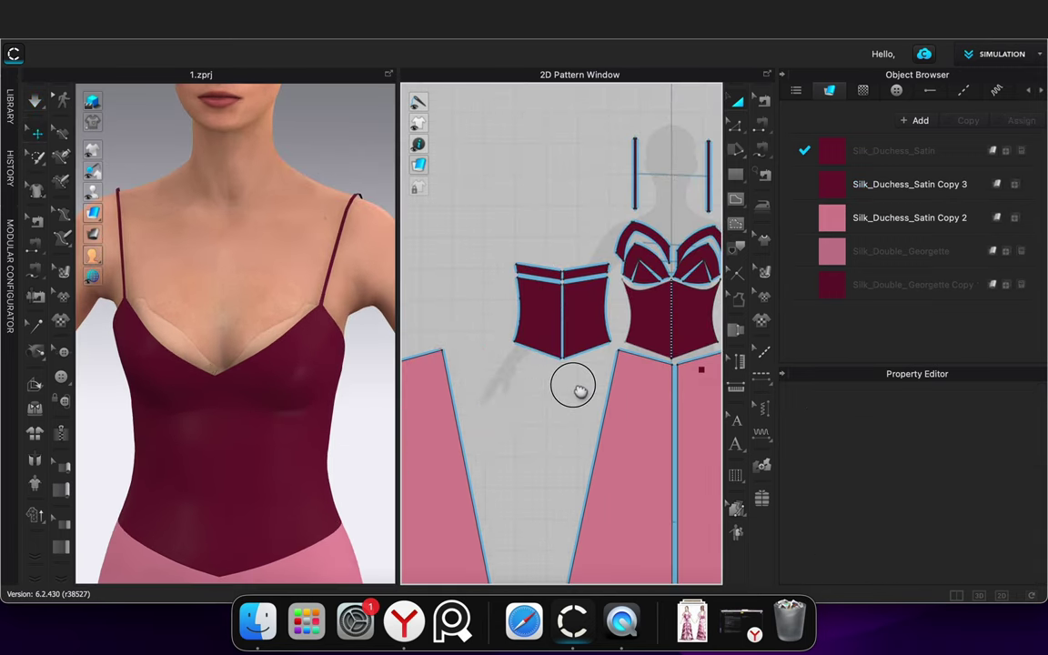
click(530, 275)
right_click(532, 276)
click(618, 277)
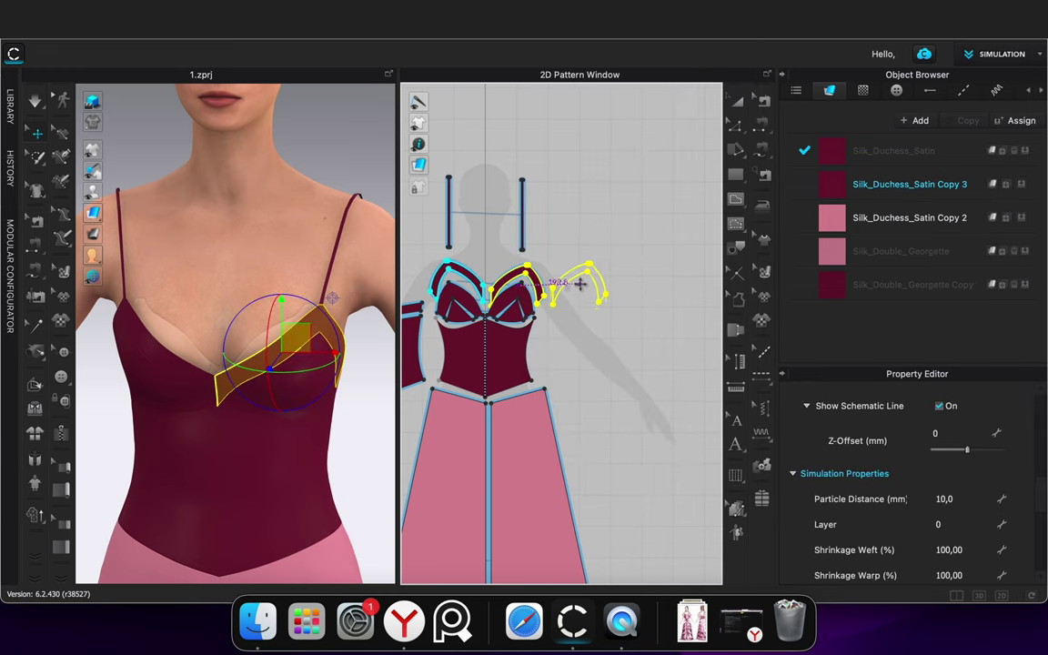
click(582, 284)
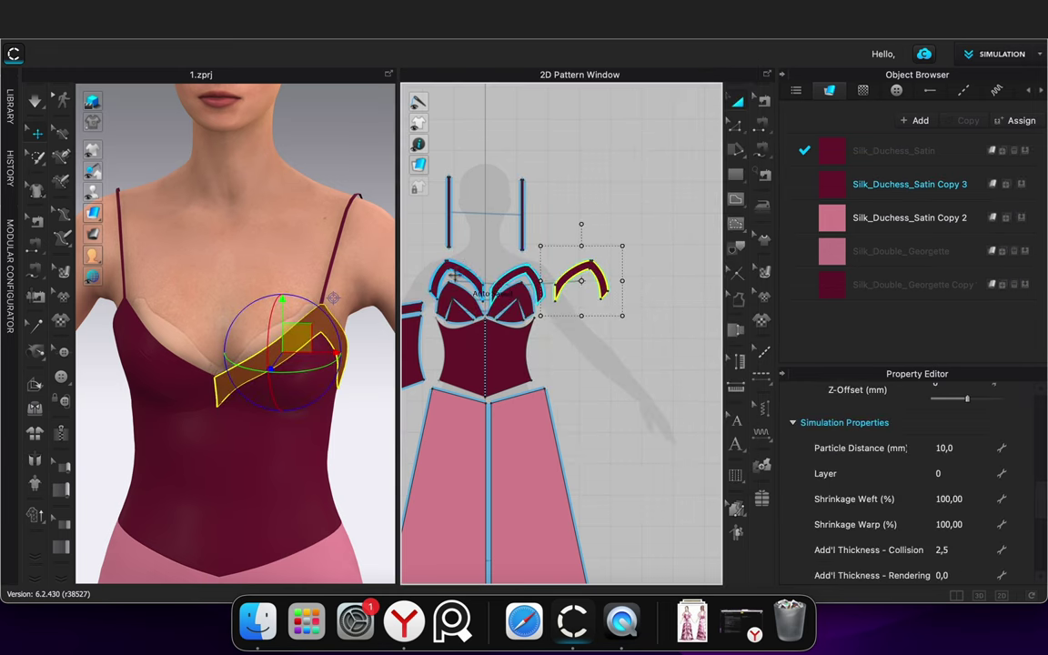
click(456, 275)
right_click(457, 276)
click(459, 278)
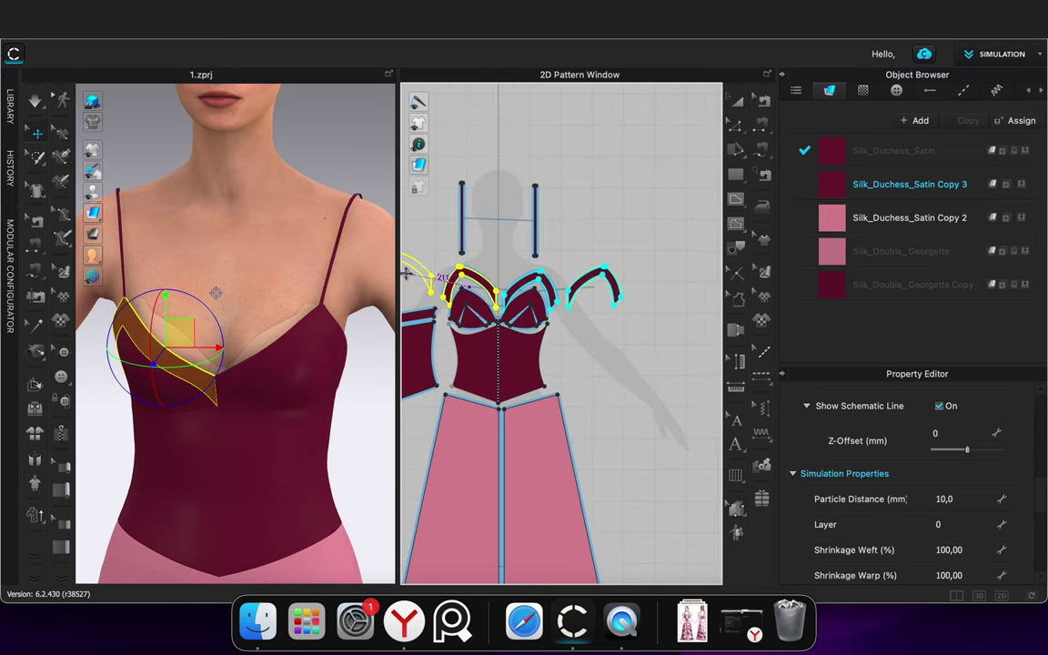
click(410, 276)
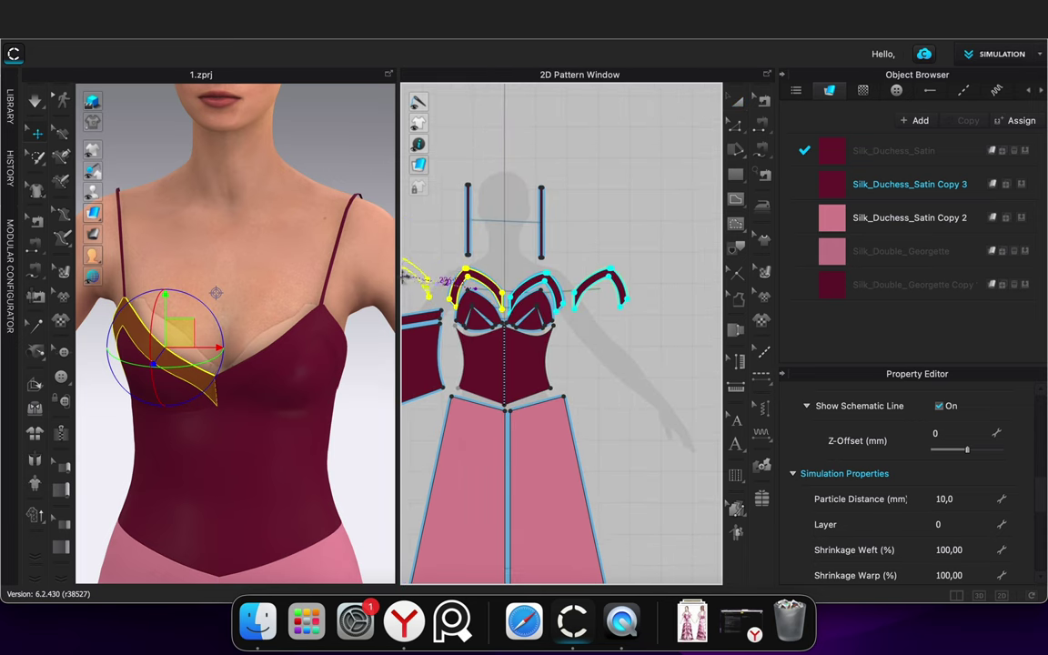
Assign Silk_Duchess_Satin to both neckline band clones and simulate
shift+click(615, 271)
click(1025, 152)
click(620, 164)
key(space)
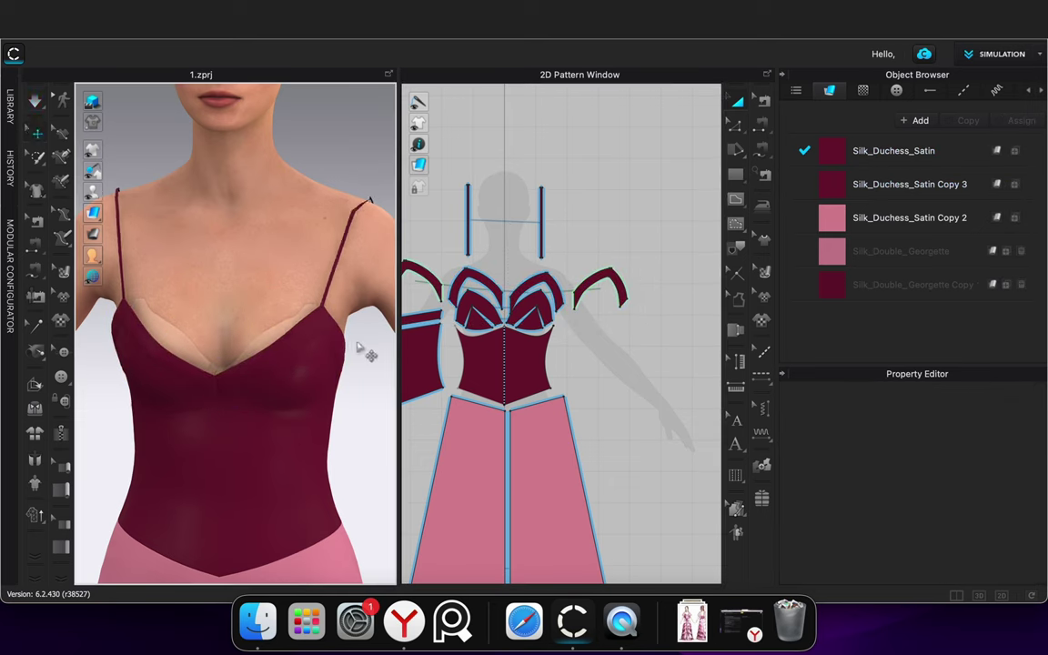
Create layer clones of the two middle cup pieces beside the bodice and arrange both neckline band clones above them
click(474, 300)
shift+click(539, 301)
right_click(543, 301)
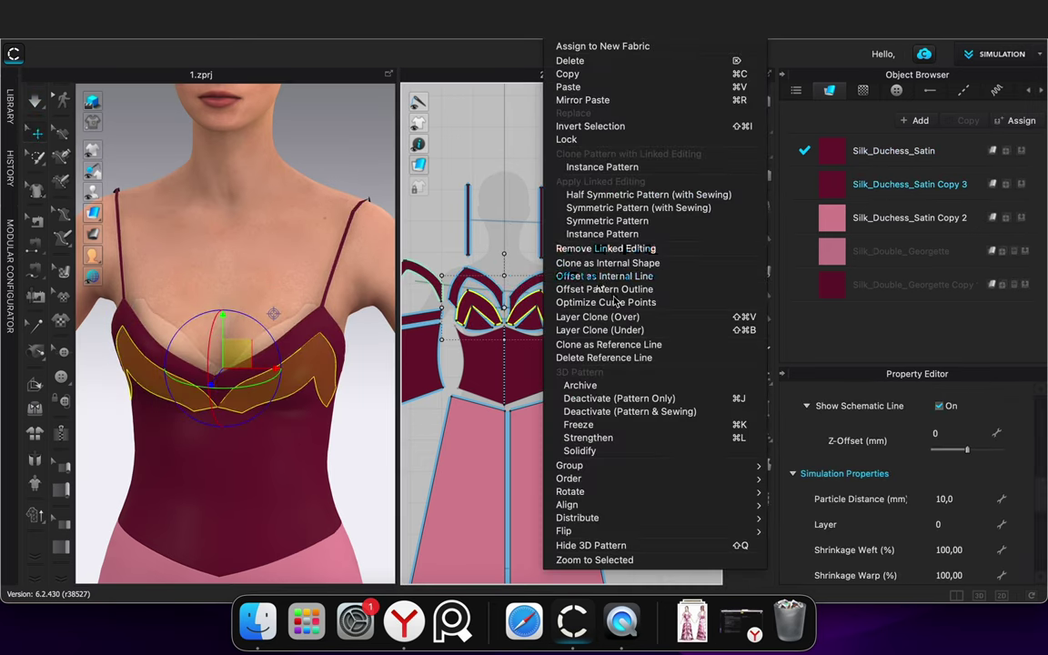
click(642, 332)
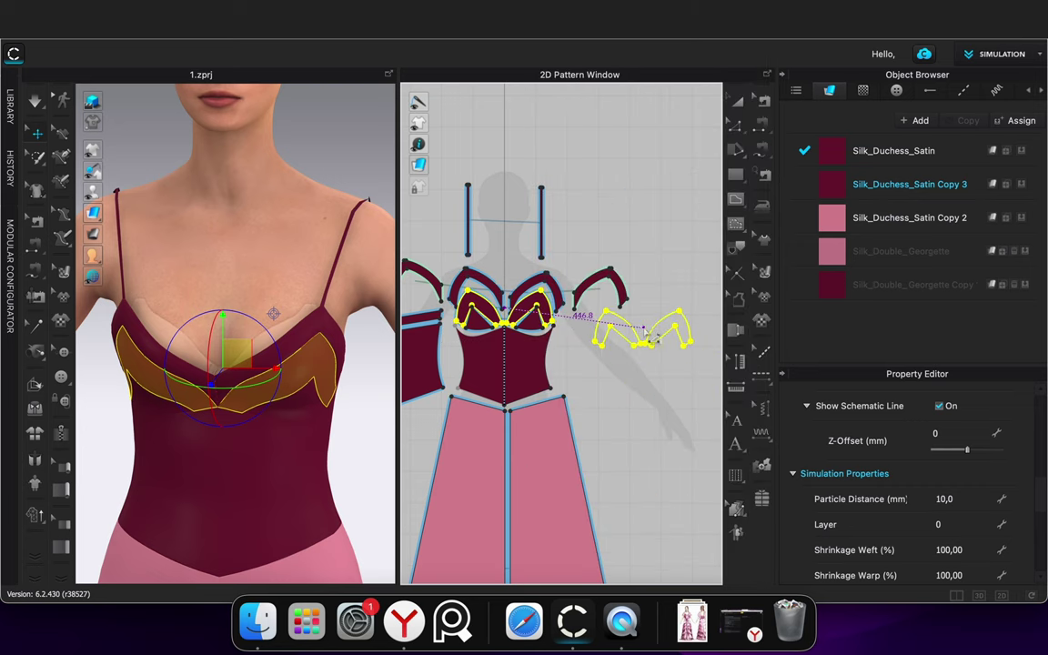
click(648, 336)
drag(603, 284, 683, 298)
mouse_move(425, 300)
mouse_down()
mouse_move(579, 270)
mouse_move(618, 321)
mouse_up()
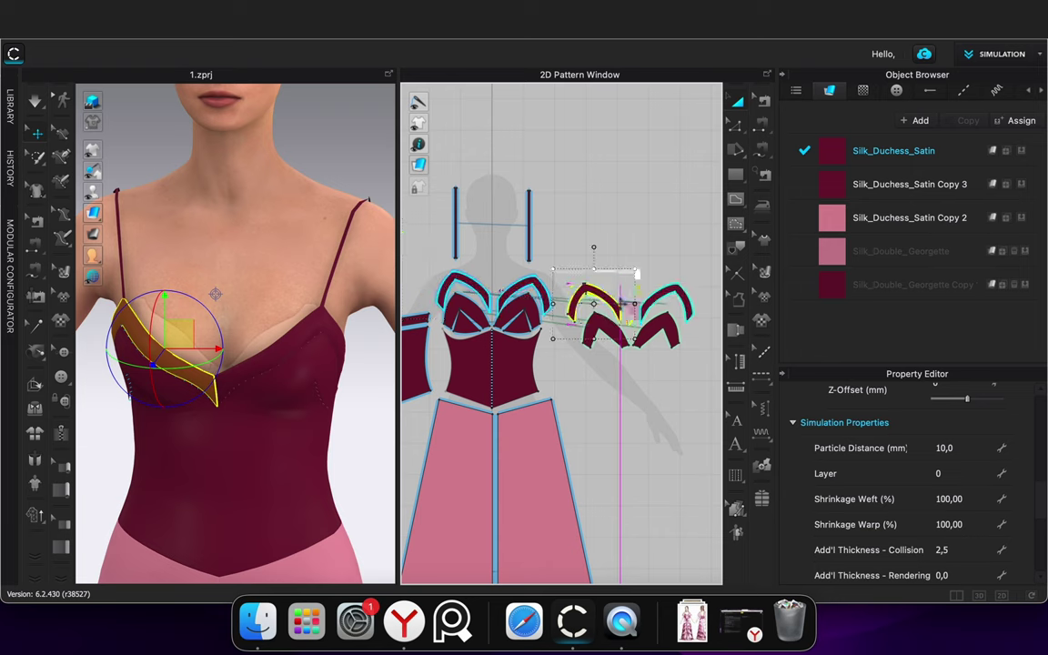
Assign Silk_Duchess_Satin to the two middle cup clones and simulate the layered bodice
click(605, 328)
shift+click(667, 326)
click(1022, 154)
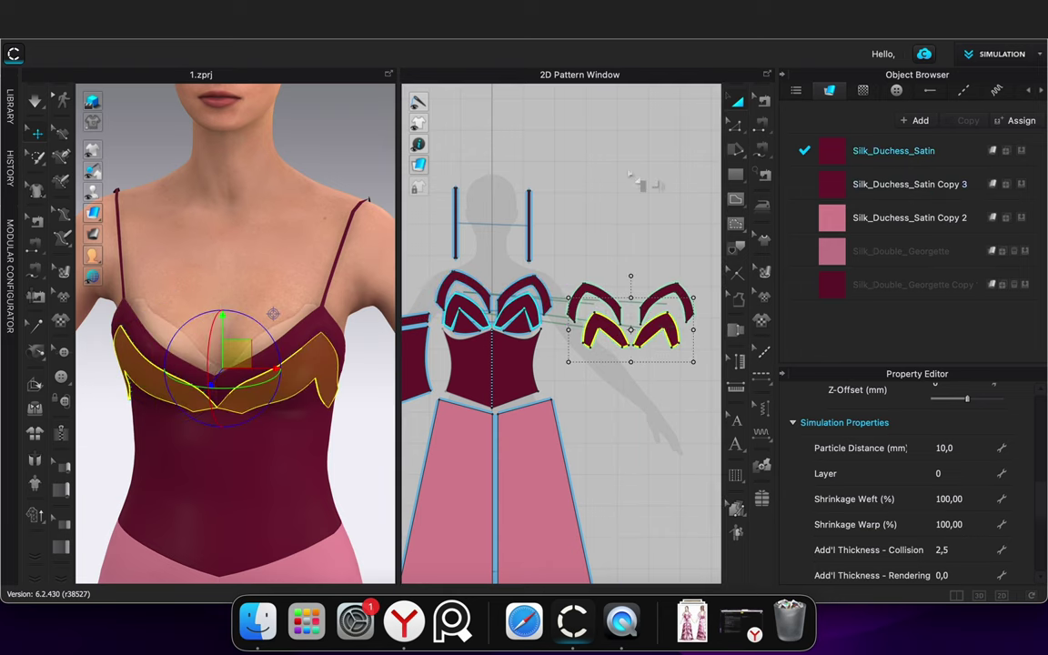
click(593, 211)
key(space)
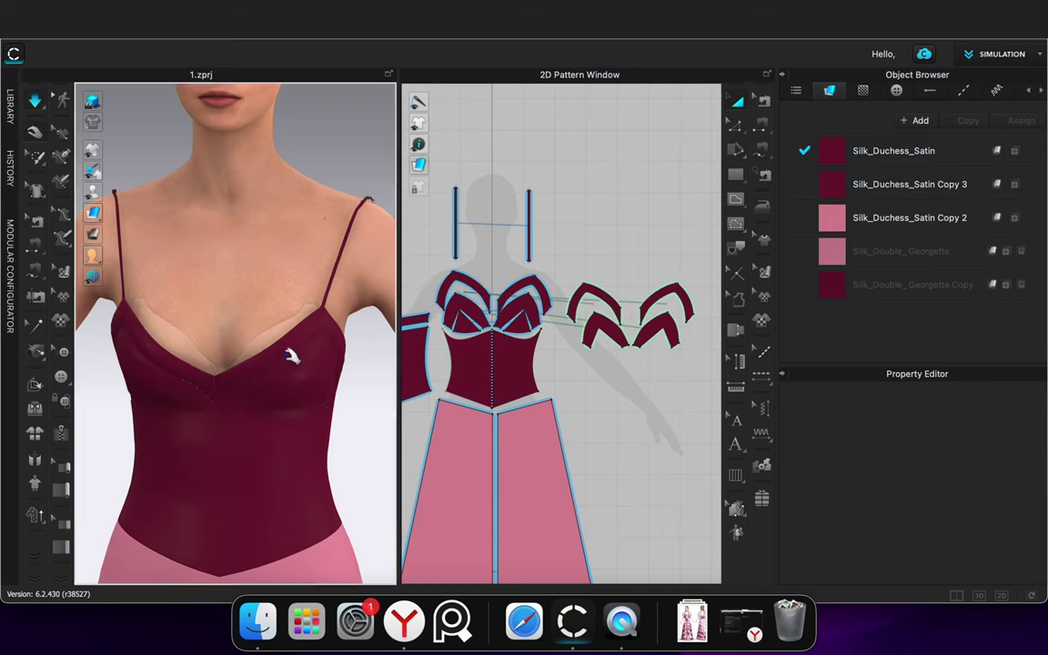
Freeze both shoulder straps
shift+click(529, 235)
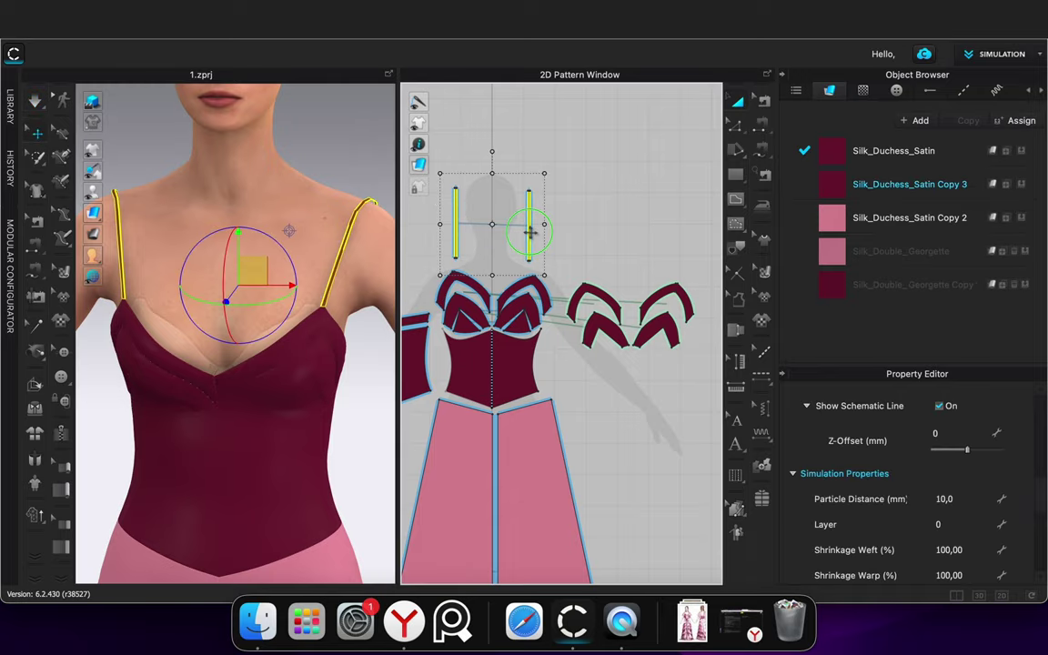
right_click(530, 233)
click(591, 412)
click(621, 253)
scroll(284, 378, down, 1)
right_drag(283, 381, 382, 394)
key(2)
scroll(371, 415, up, 2)
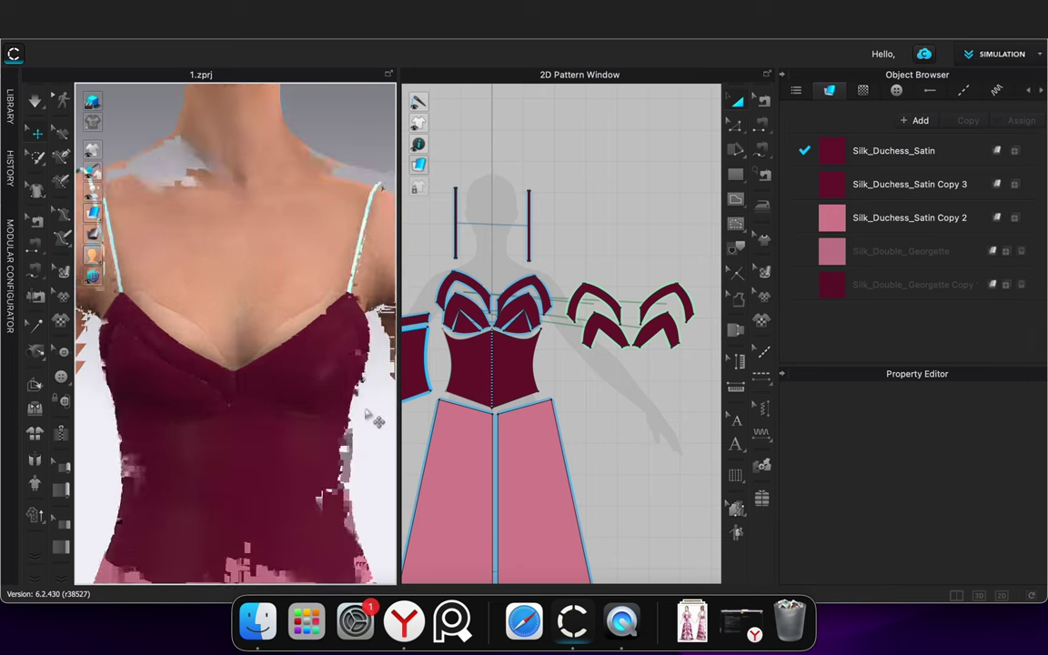
Create layer clones of the two lower triangular cup pieces and place them below the other cup clones
click(517, 328)
shift+click(466, 329)
right_click(467, 332)
click(546, 311)
click(671, 362)
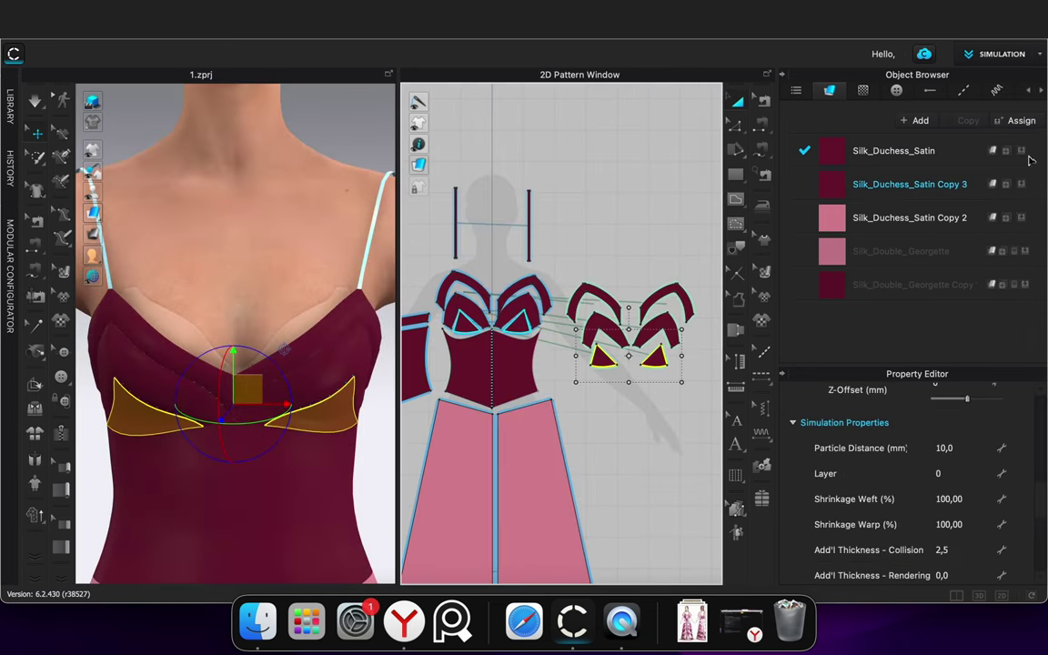
Create a layer clone of the lower front bodice panel below the cup clones and assign Silk_Duchess_Satin to it
click(509, 368)
right_click(508, 369)
click(592, 278)
click(629, 411)
click(1021, 151)
click(649, 171)
Create layer clones of the left back bodice panel and its upper band and place them above the originals
scroll(649, 171, down, 5)
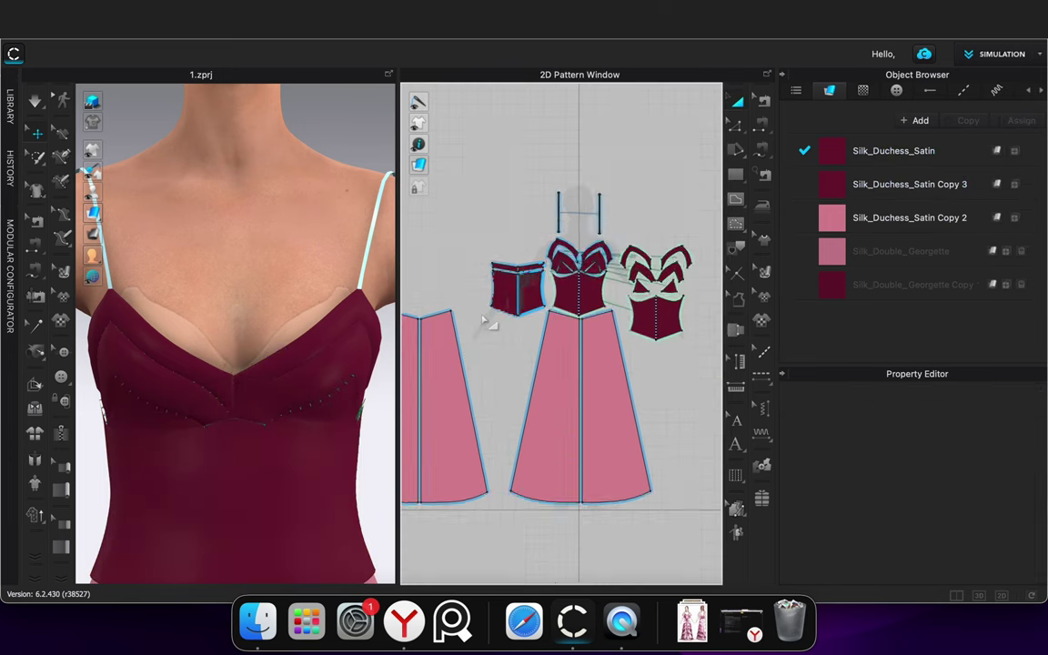
scroll(485, 323, up, 3)
click(520, 291)
click(520, 253)
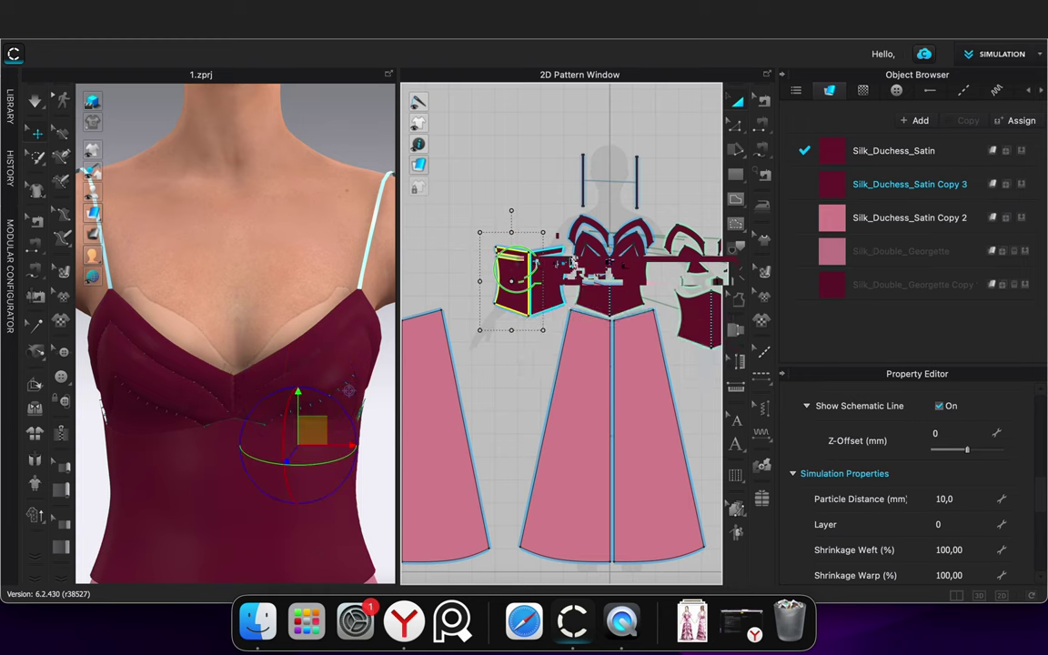
right_click(516, 282)
click(562, 303)
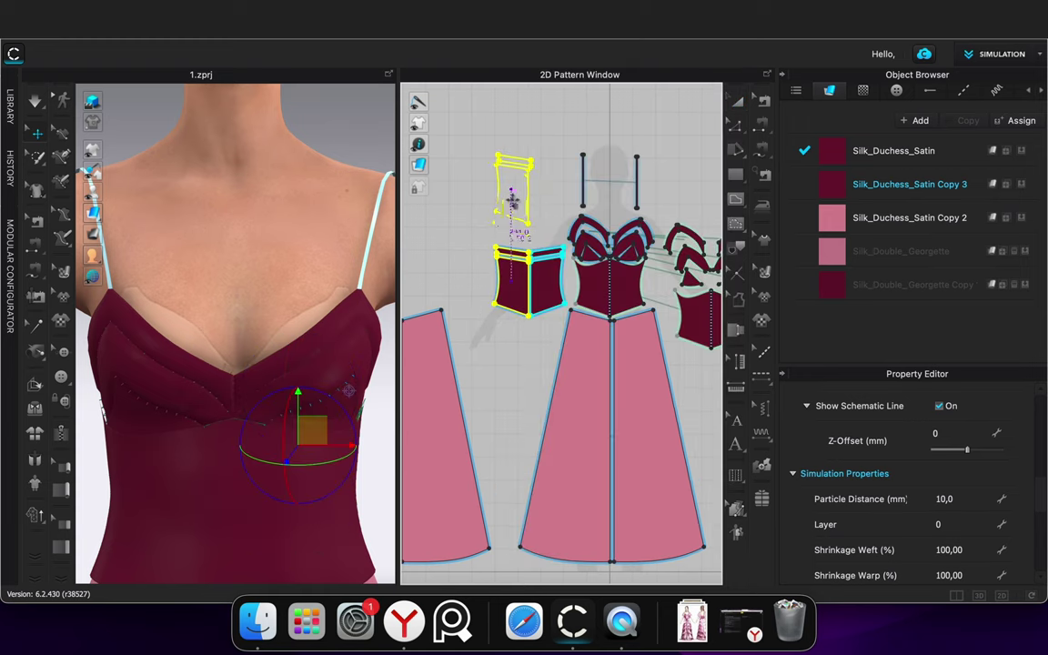
click(509, 203)
Create layer clones of the right back bodice panel and its upper band, placed beside the left back clones
click(542, 346)
click(547, 284)
shift+click(546, 254)
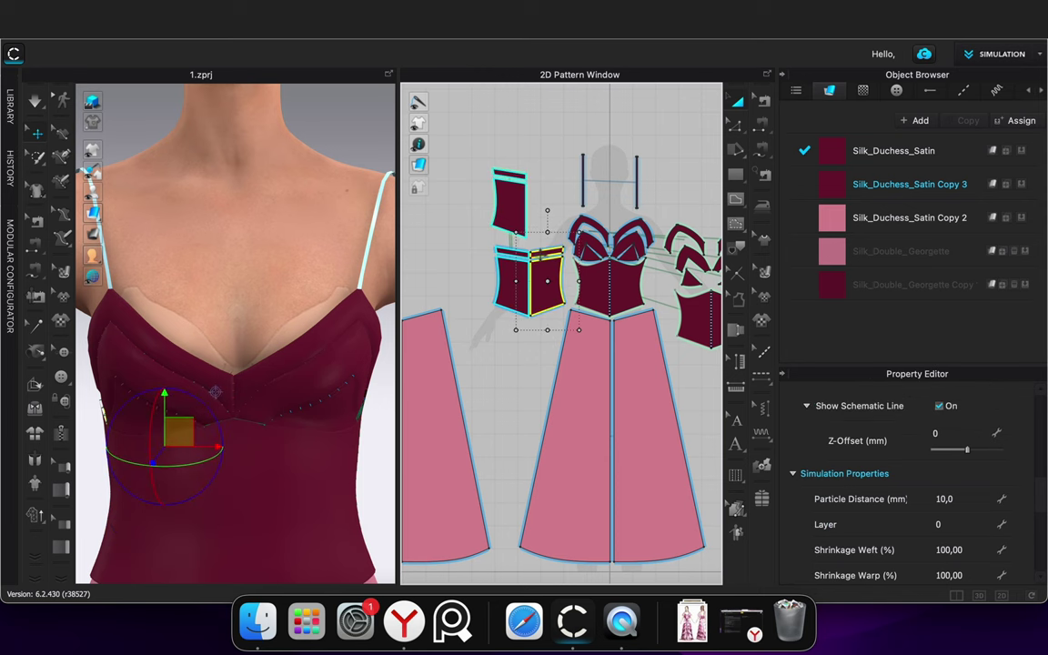
right_click(541, 282)
click(587, 304)
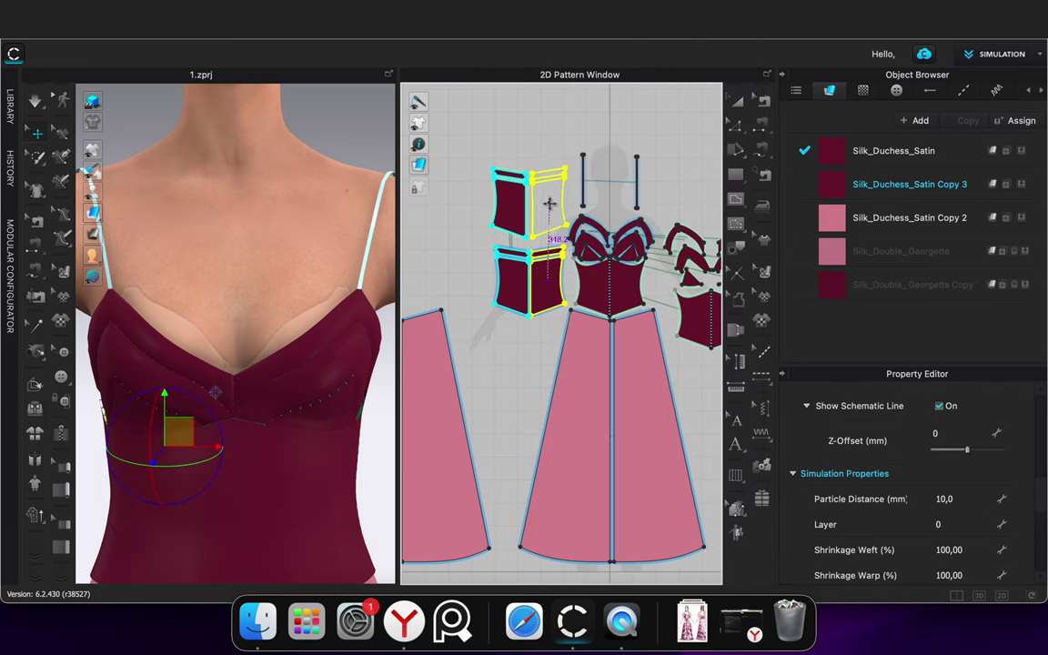
click(548, 203)
Simulate the garment and tug the lower front bodice panel to settle the layered fabric
scroll(214, 393, down, 3)
click(341, 388)
key(space)
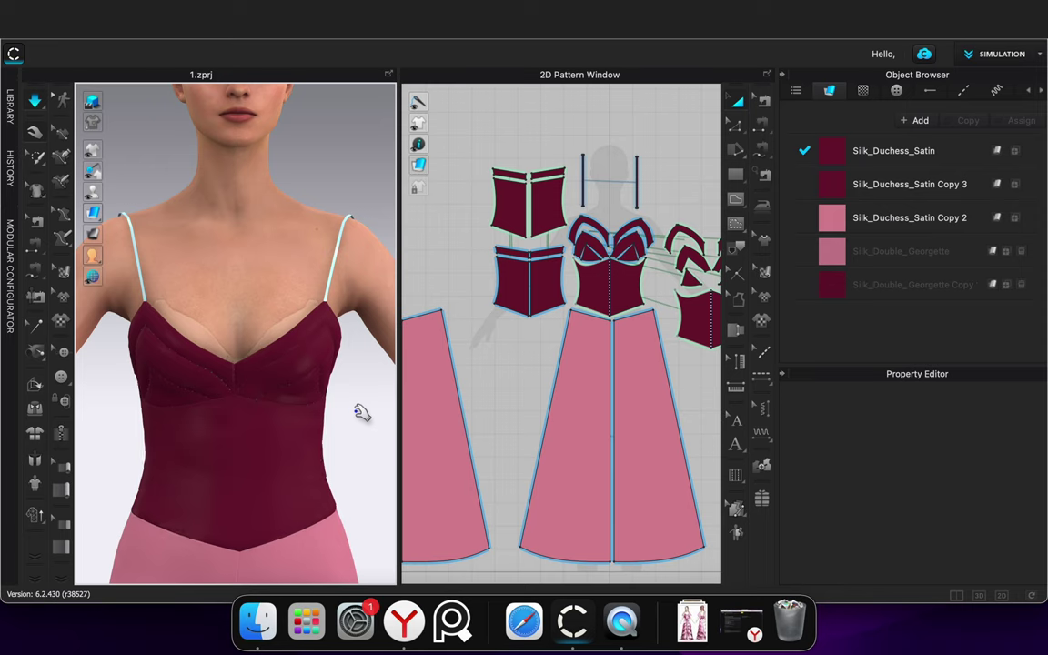
click(281, 466)
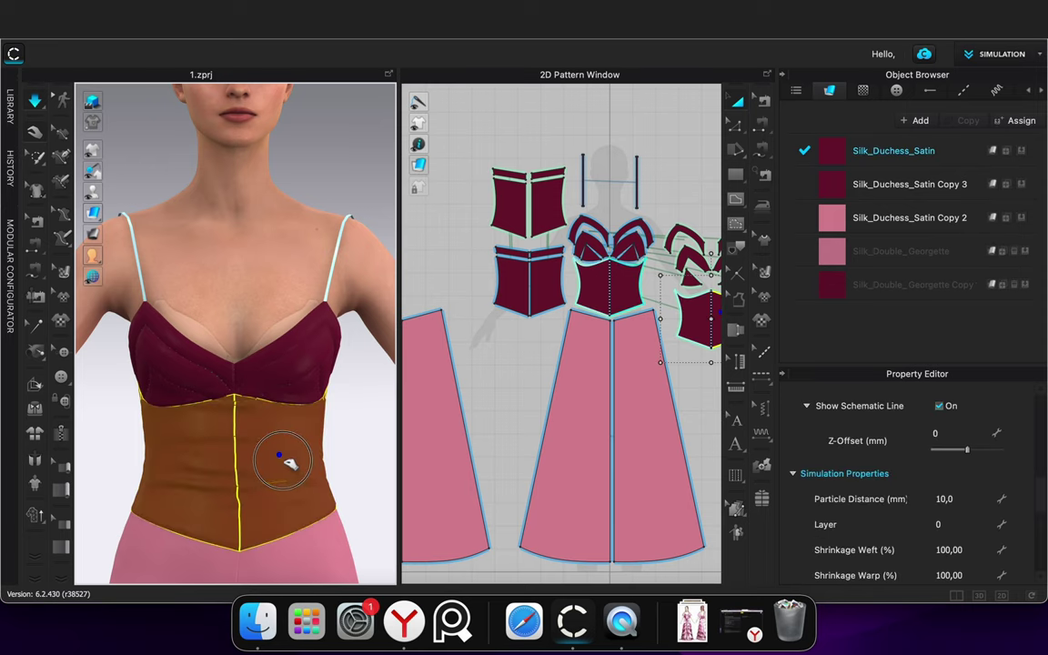
drag(304, 327, 304, 280)
click(355, 437)
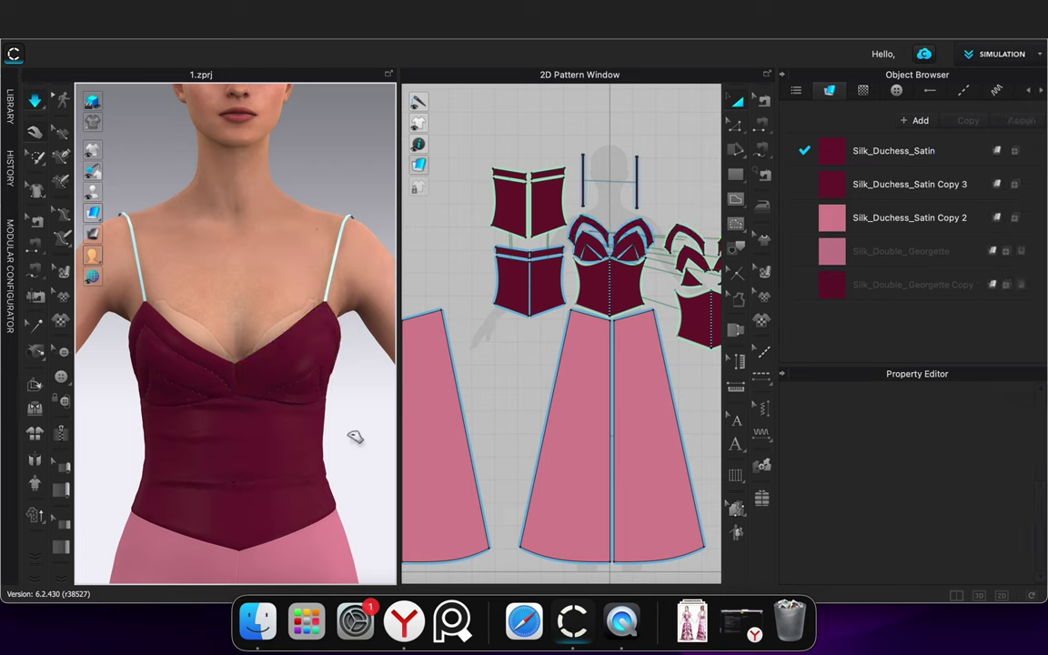
click(252, 491)
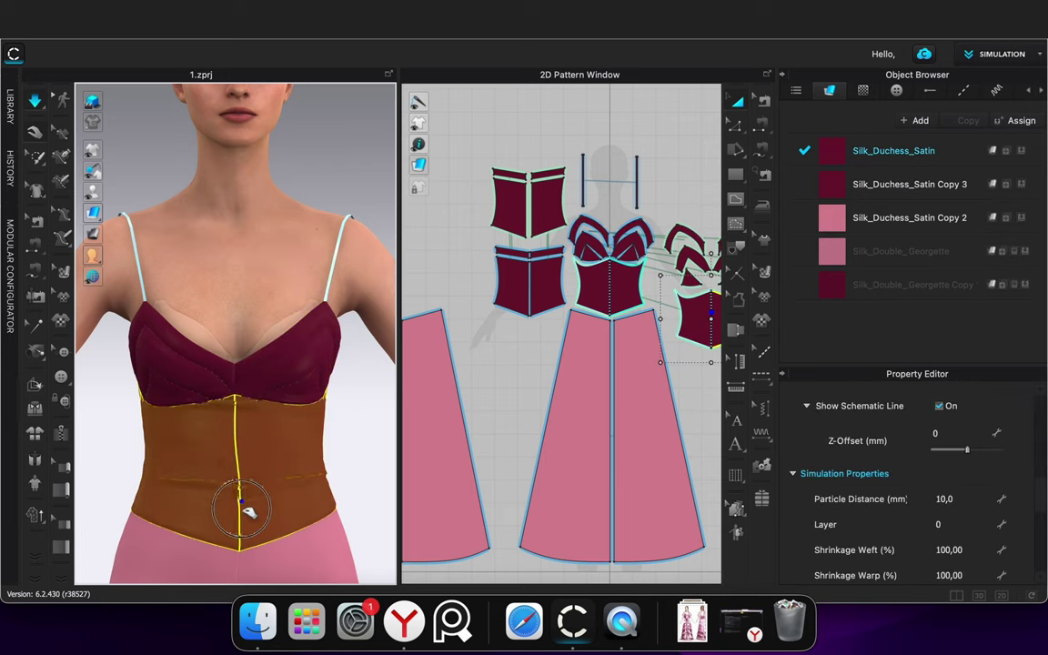
click(349, 439)
Pull the centre front neckline of the cups upward during simulation to straighten the layers
right_drag(337, 450, 13, 460)
scroll(214, 463, up, 1)
scroll(214, 464, up, 5)
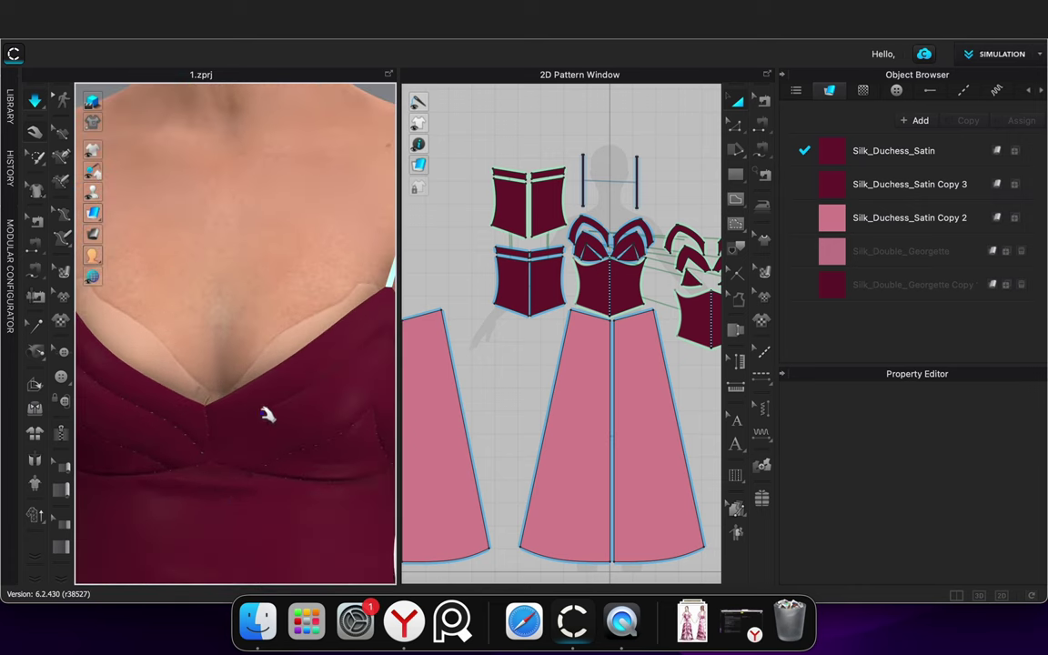
click(186, 363)
drag(216, 315, 213, 309)
drag(204, 386, 240, 249)
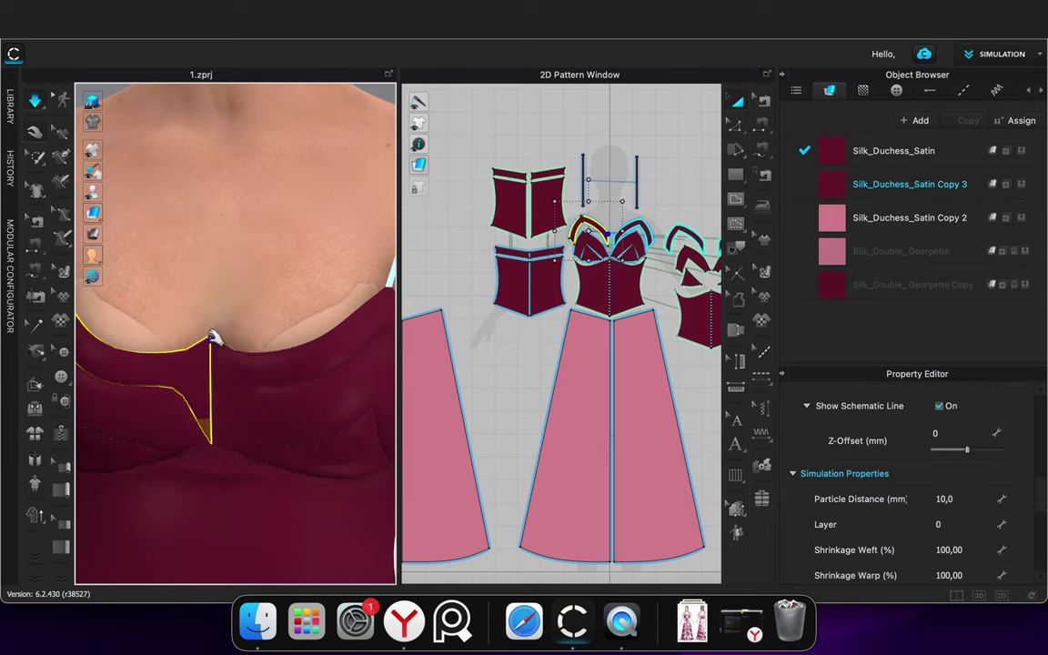
drag(211, 337, 218, 331)
scroll(227, 341, down, 5)
key(space)
Set the particle distance of all front, cup and back bodice layer clones to 5 mm
right_drag(346, 464, 370, 463)
drag(468, 138, 562, 232)
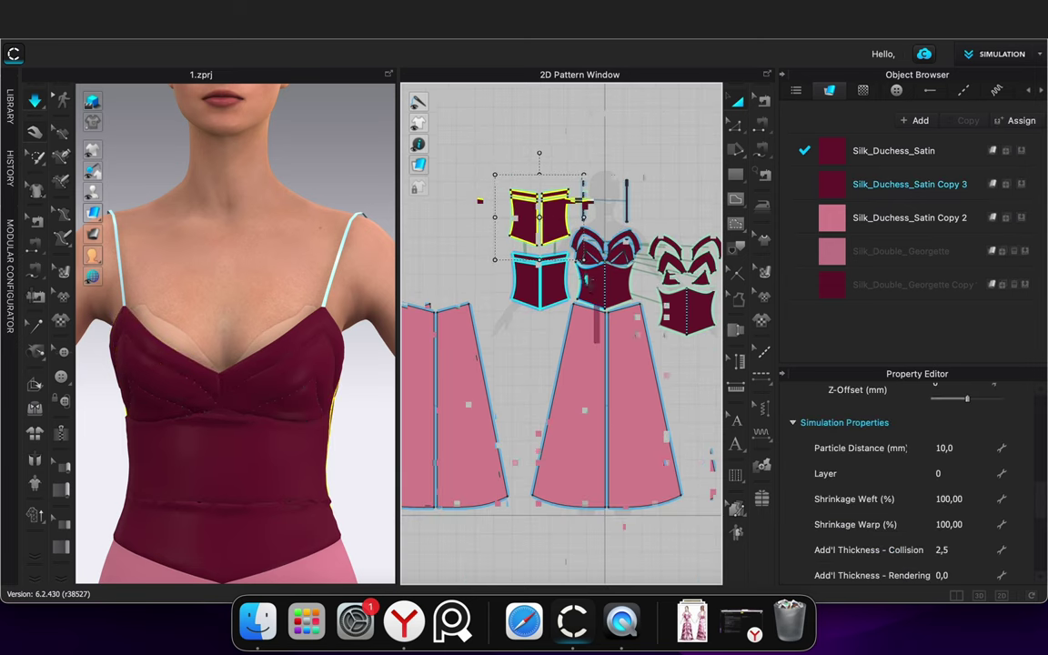
scroll(671, 271, down, 4)
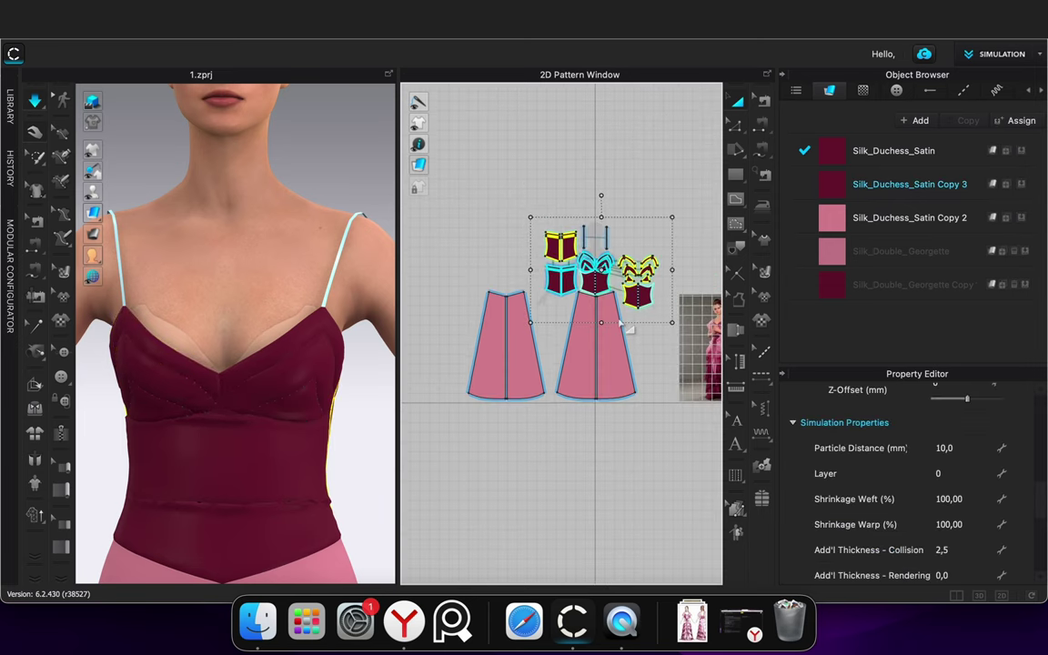
shift+drag(619, 317, 619, 318)
click(963, 499)
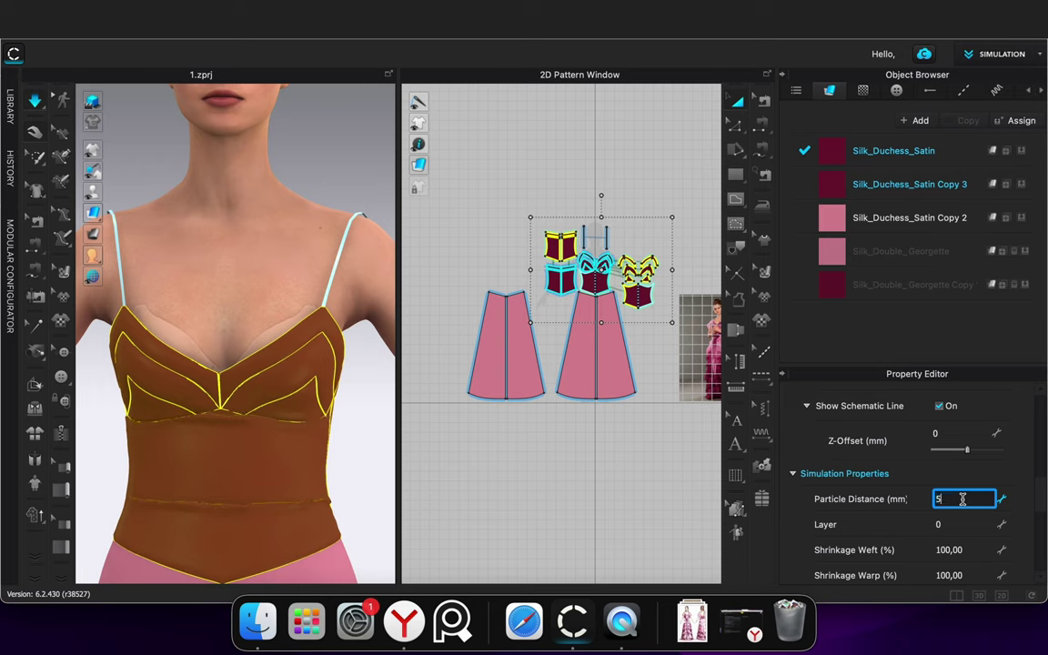
click(652, 457)
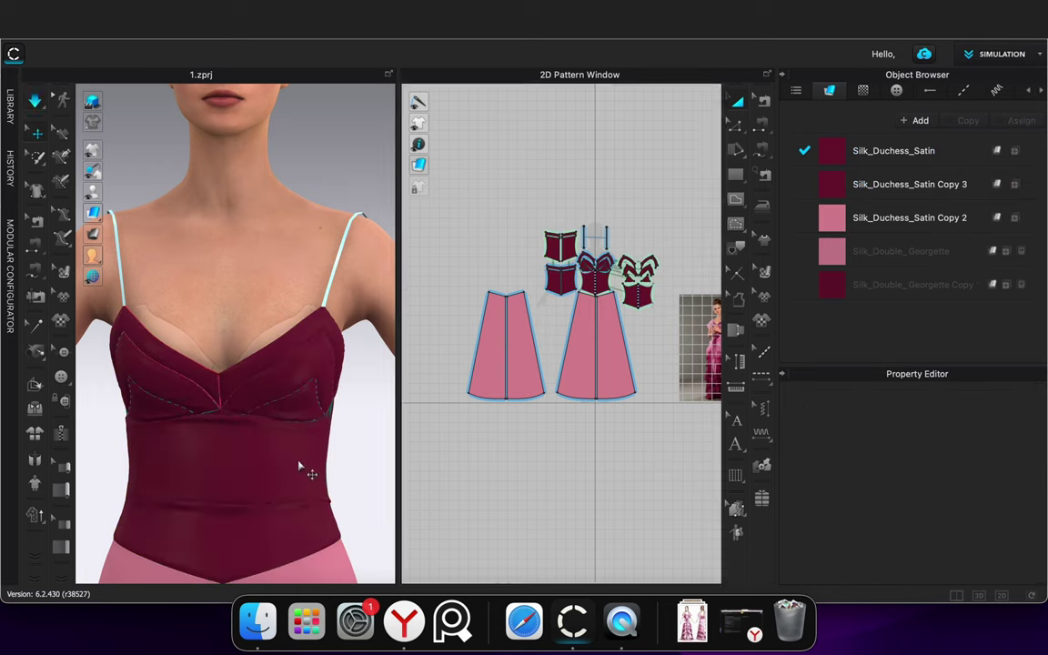
Resettle the refined bodice by simulating and tugging the front panel at the waist and its lower point
click(242, 460)
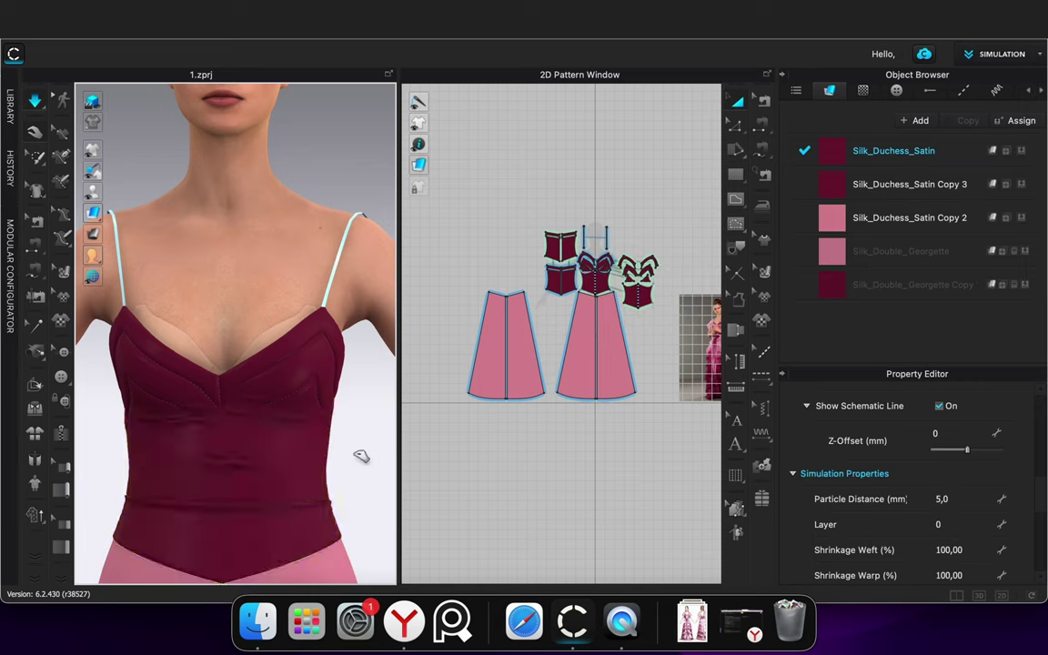
click(231, 564)
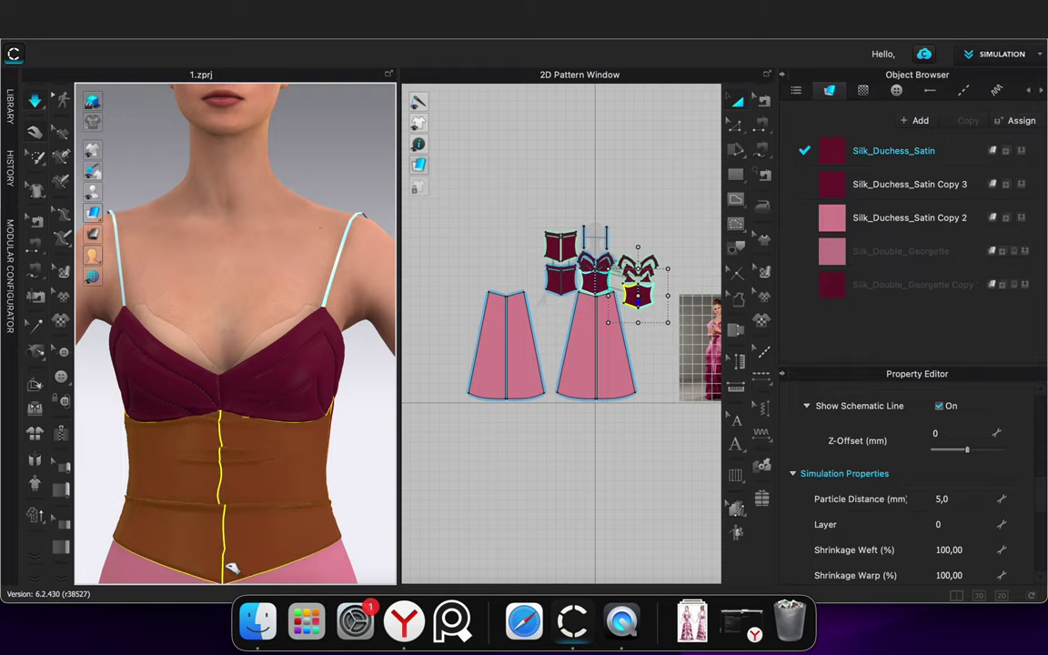
key(space)
scroll(233, 564, down, 4)
right_drag(346, 509, 295, 491)
Set Shrinkage Weft of the six cup layer clones to 110% and simulate the bodice
click(552, 248)
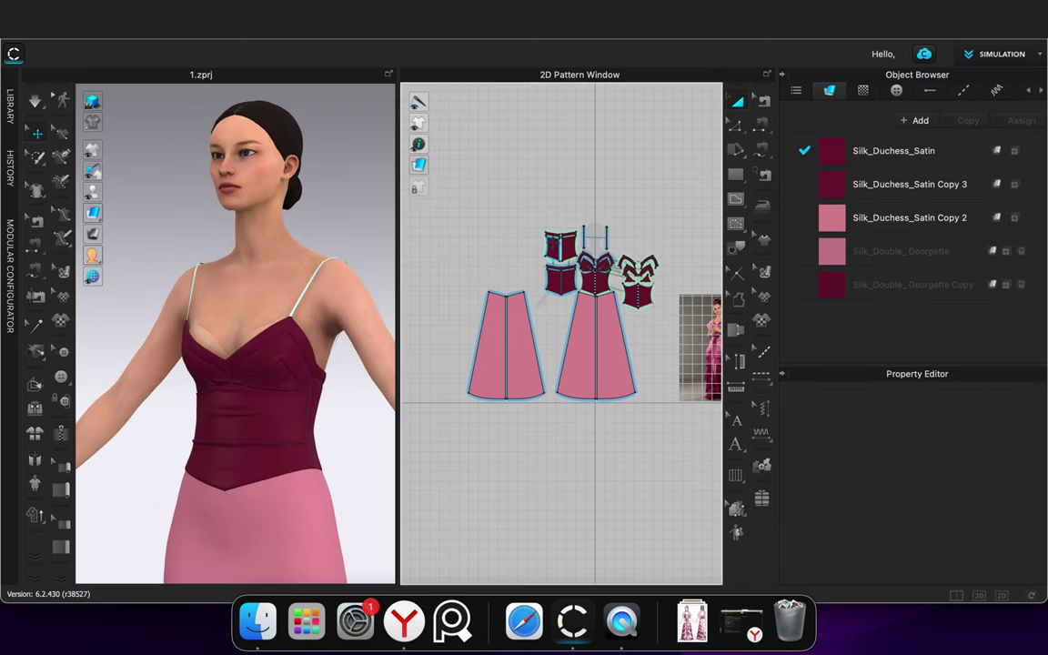
click(488, 199)
scroll(324, 426, up, 4)
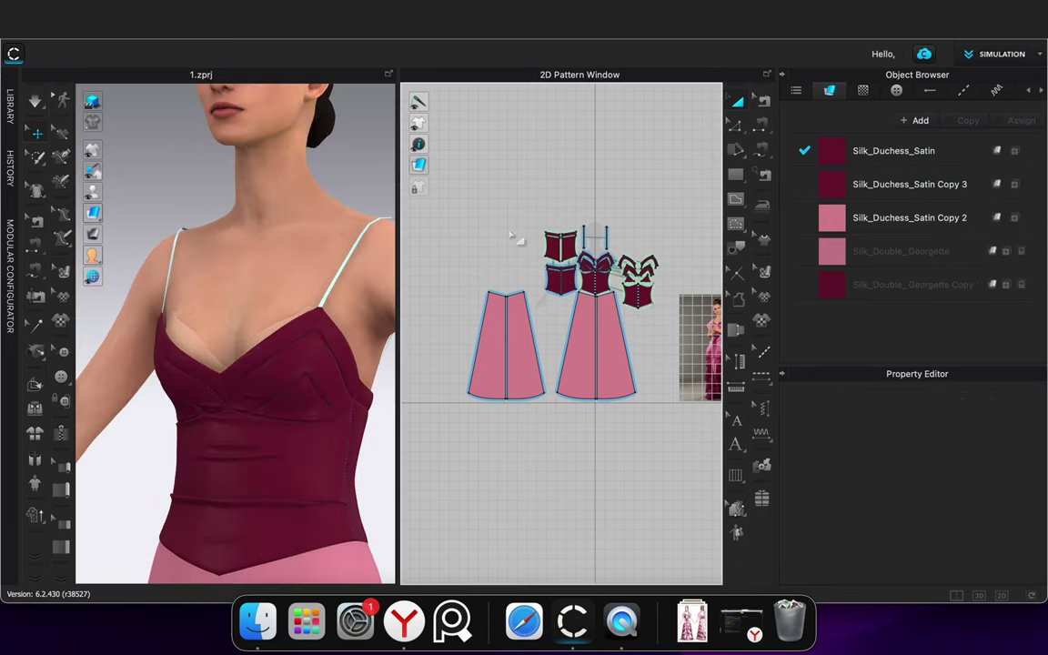
scroll(683, 273, up, 5)
drag(643, 188, 443, 331)
scroll(901, 517, down, 5)
click(969, 498)
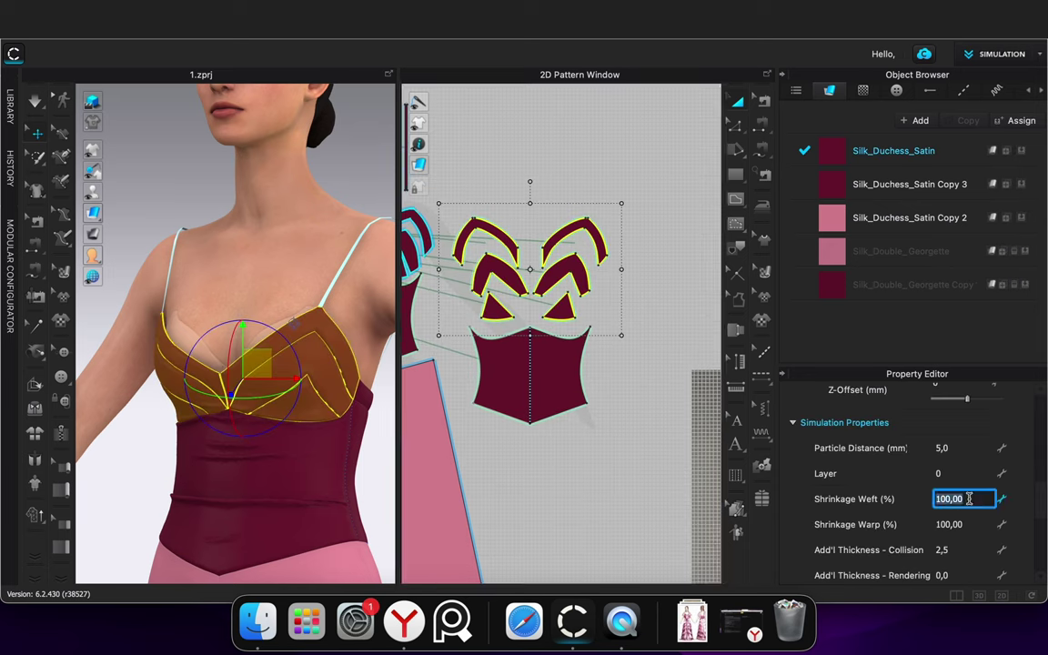
click(528, 505)
key(space)
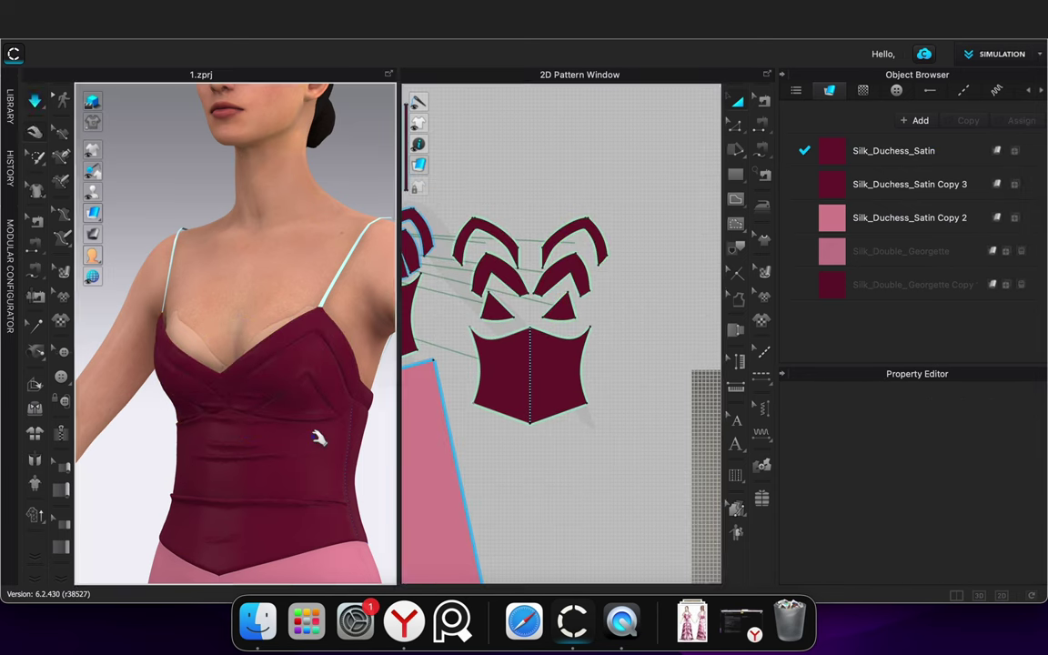
right_drag(130, 461, 146, 469)
scroll(307, 373, up, 3)
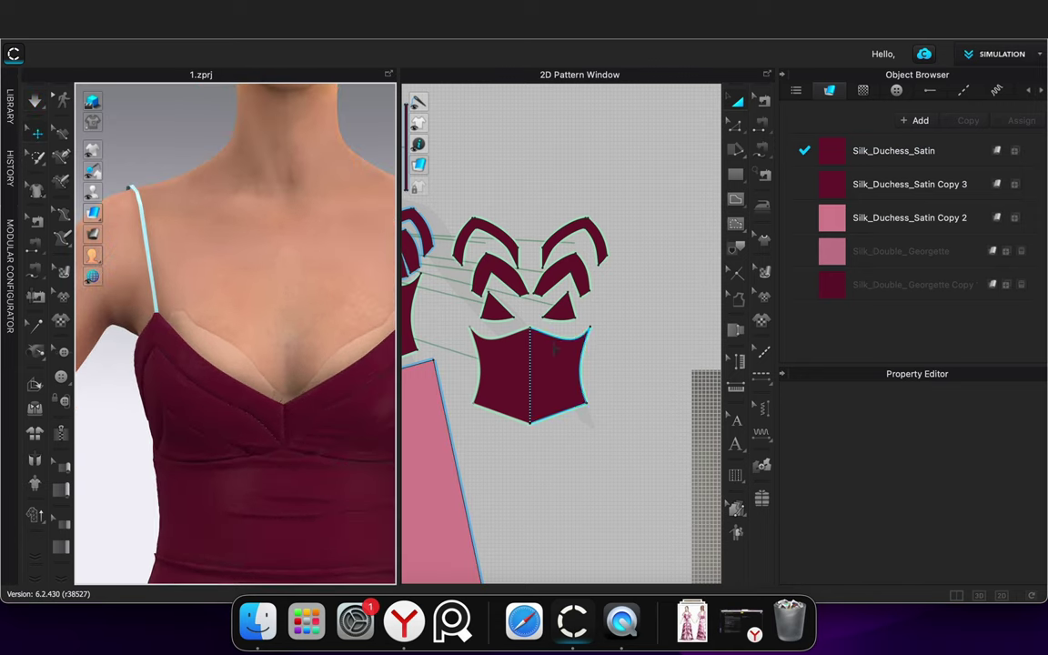
Set Shrinkage Weft of the six cup layer clones to 120% and simulate the bodice again
drag(634, 185, 437, 319)
click(977, 500)
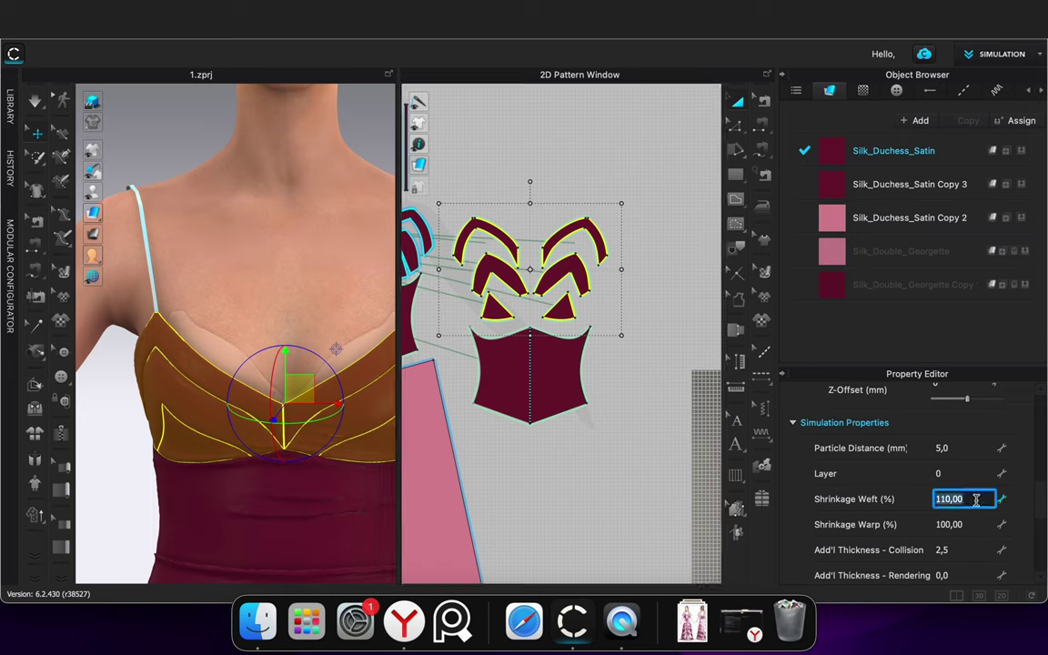
key(space)
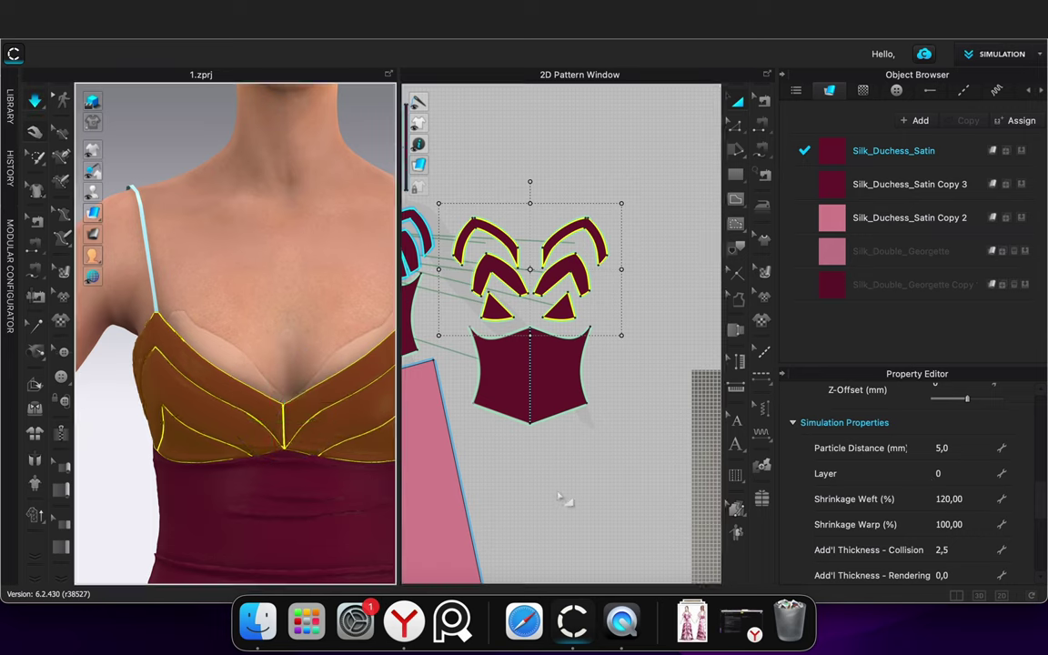
click(566, 499)
right_drag(110, 480, 244, 460)
scroll(557, 375, down, 5)
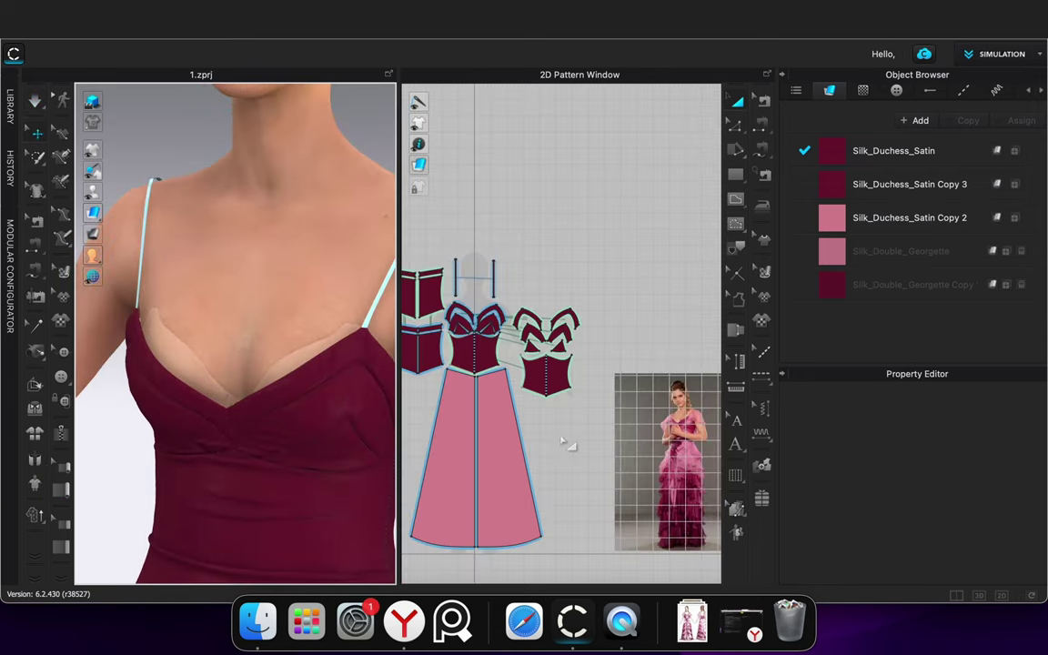
key(space)
Set Shrinkage Warp of the two large back bodice clones to 115%, then simulate and tug the back panel
middle_drag(510, 415, 653, 409)
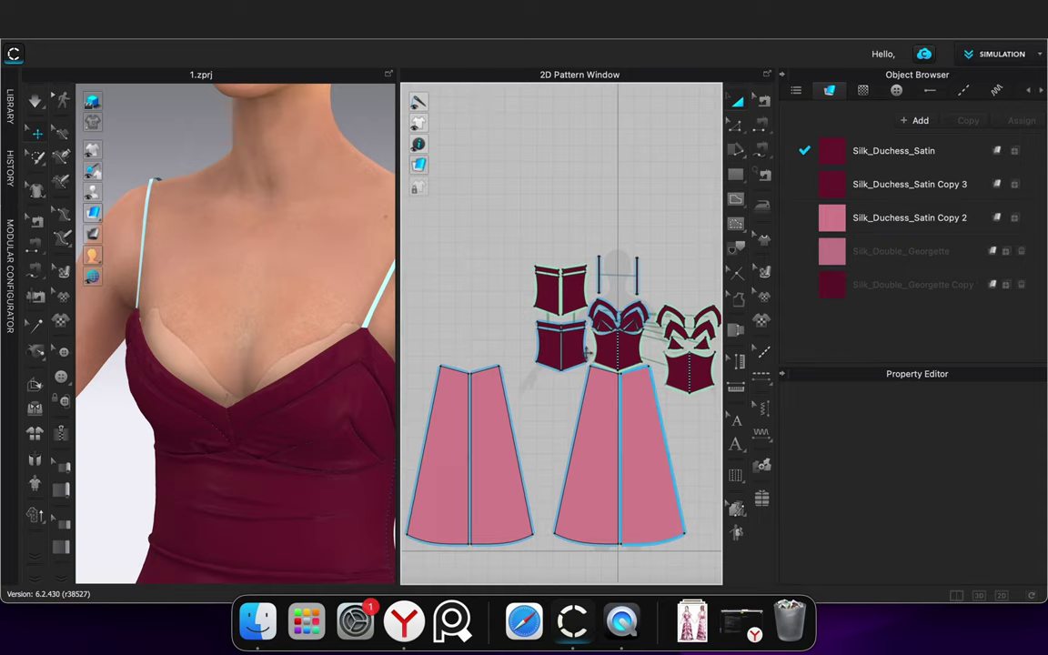
scroll(554, 297, up, 3)
scroll(330, 402, down, 5)
right_drag(355, 432, 236, 434)
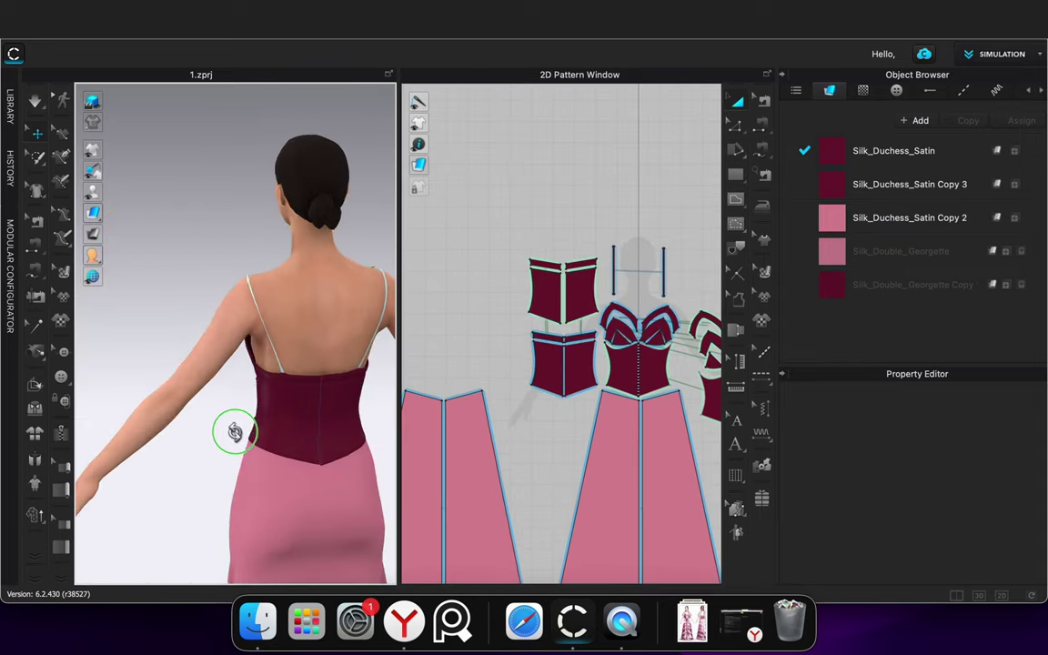
scroll(238, 441, up, 5)
middle_drag(207, 409, 78, 368)
scroll(510, 252, up, 3)
scroll(513, 255, up, 2)
drag(503, 228, 717, 430)
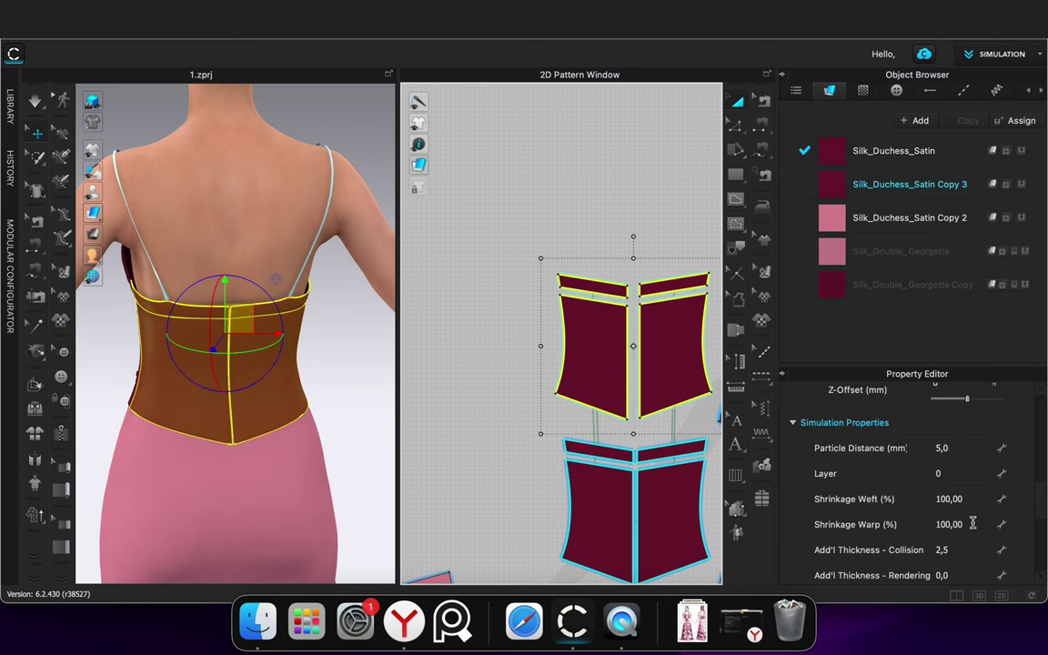
click(506, 349)
click(613, 368)
shift+click(671, 370)
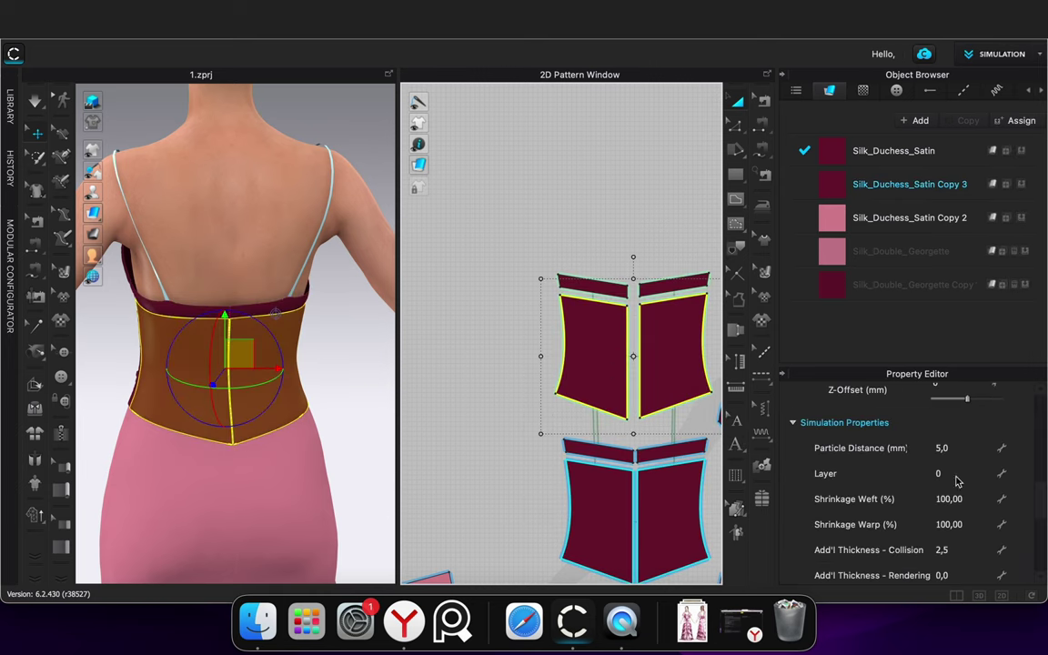
click(969, 524)
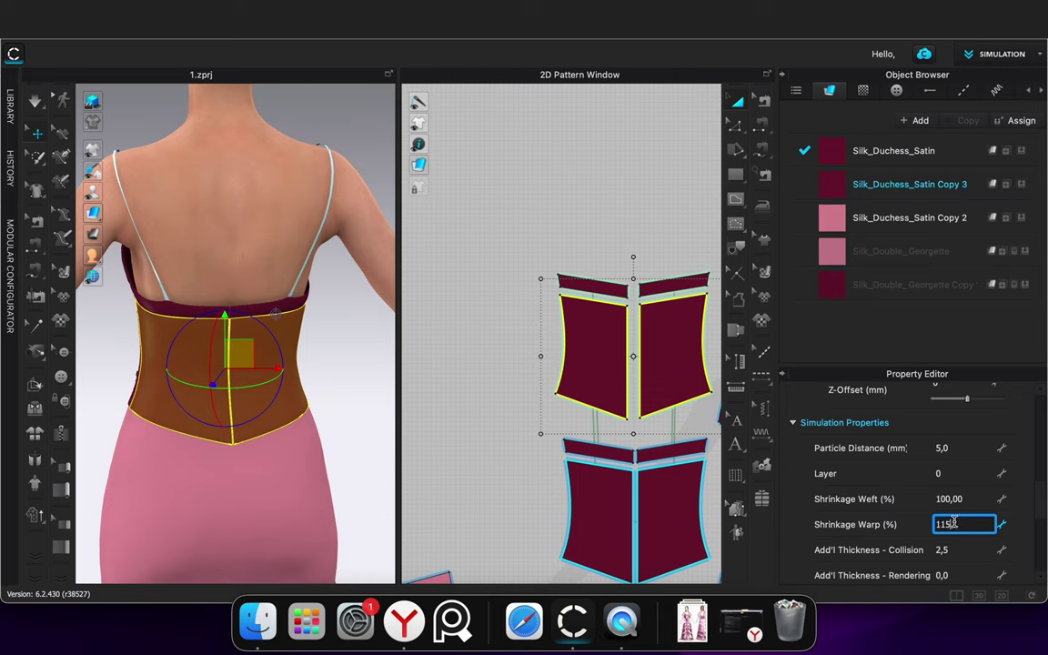
click(496, 471)
key(space)
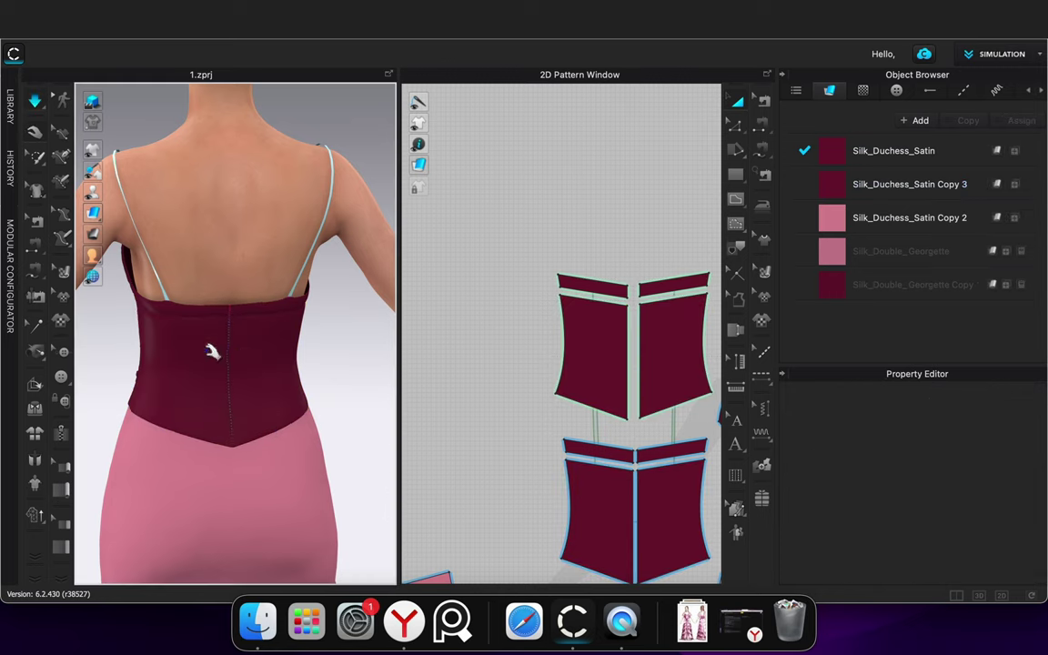
click(200, 360)
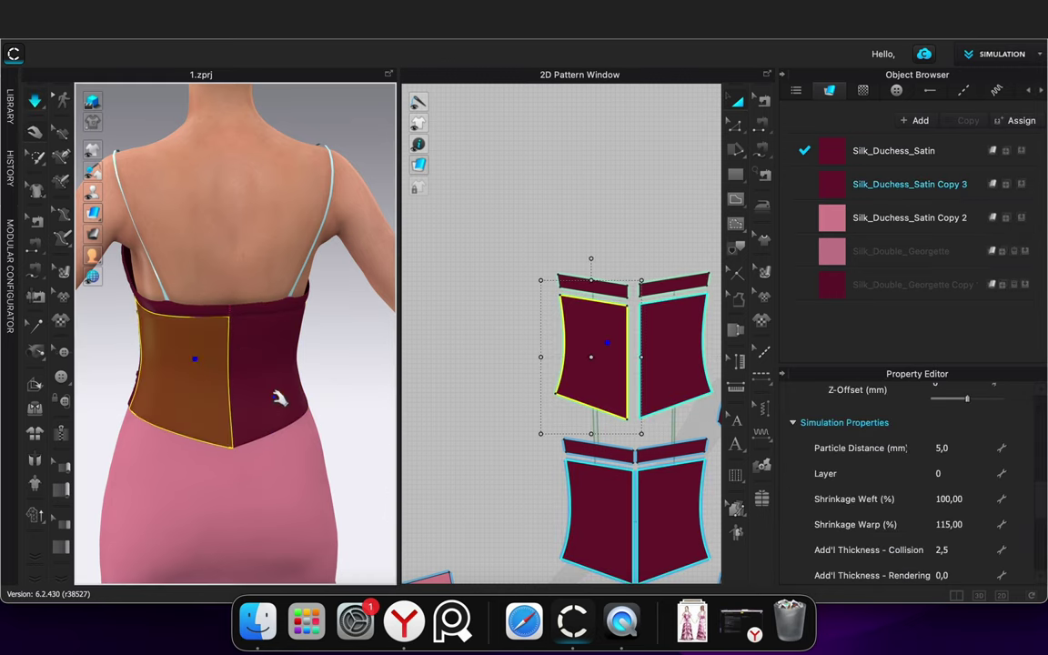
click(349, 360)
Assign Silk_Duchess_Satin to the two back panel clones and their two upper band clones, and simulate
click(258, 366)
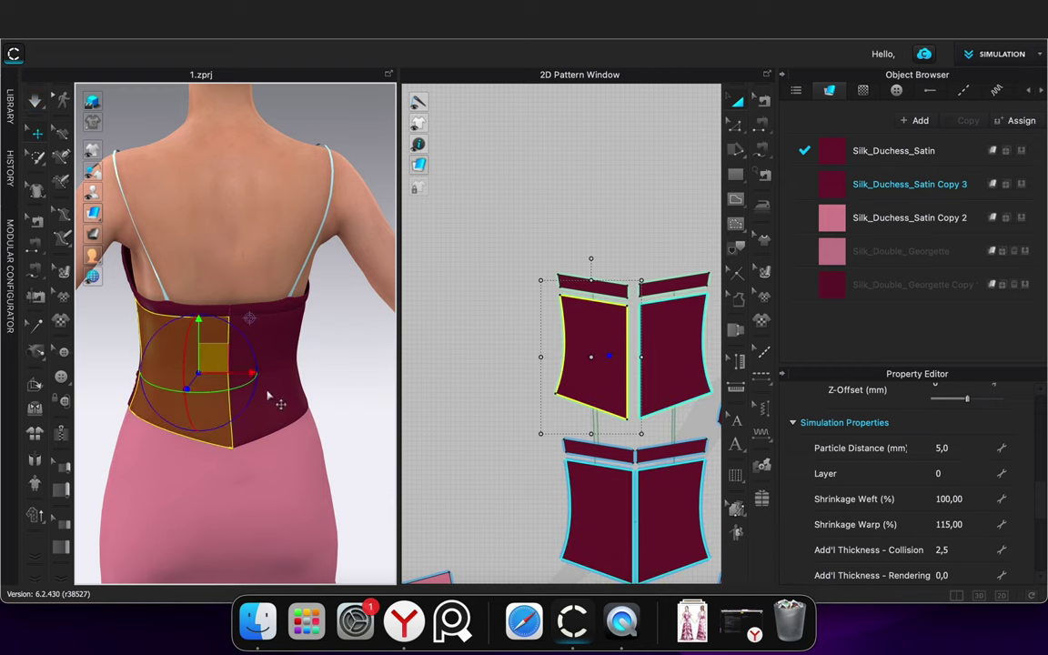
shift+click(269, 395)
shift+click(593, 286)
shift+click(683, 288)
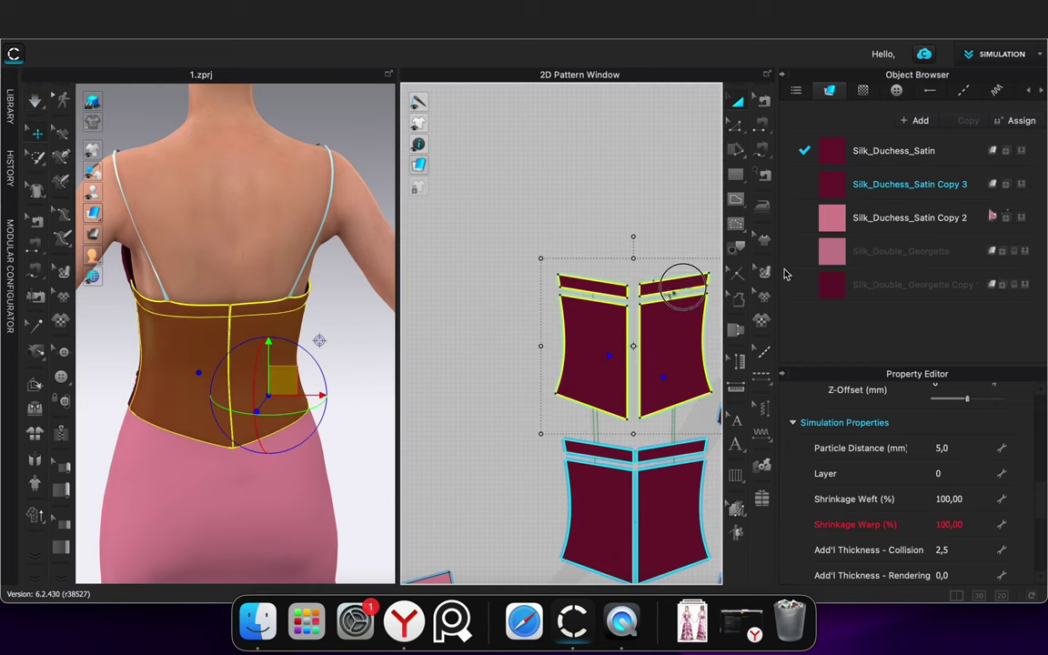
click(1025, 153)
click(499, 182)
key(space)
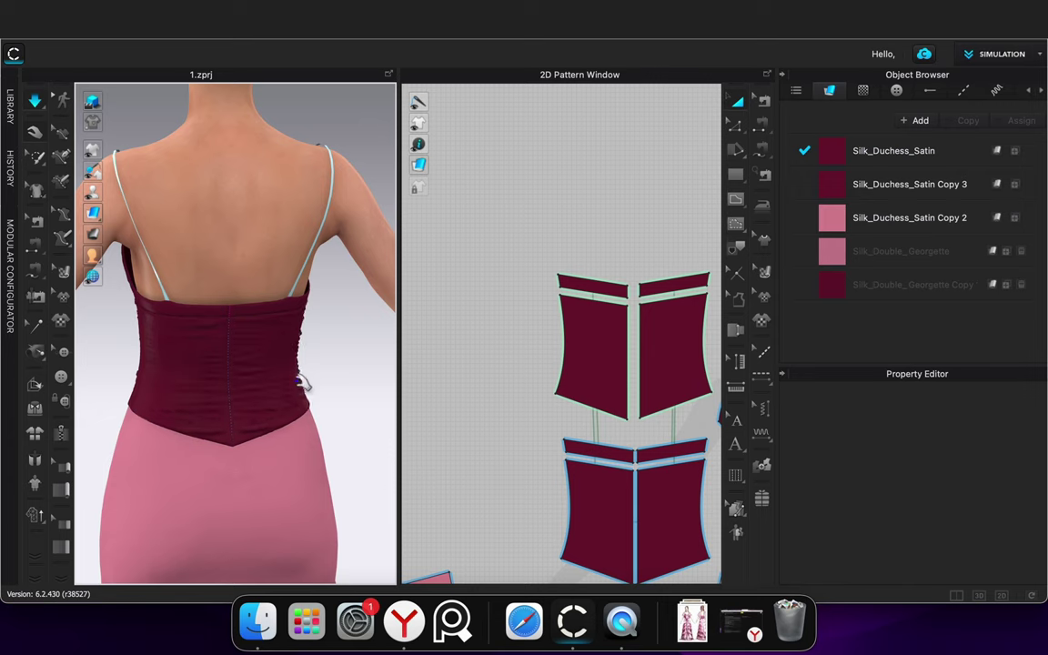
Set Shrinkage Warp of the two large back panel clones to 105% and simulate the bodice
right_drag(303, 382, 323, 391)
click(617, 369)
shift+click(684, 370)
click(981, 525)
text(105)
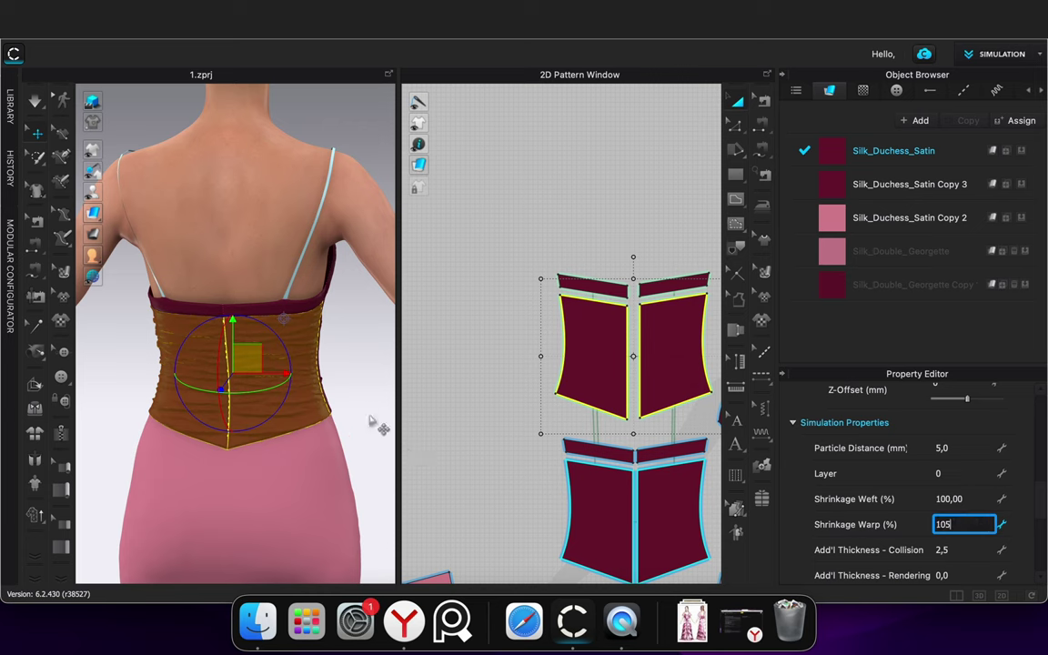
key(Return)
key(space)
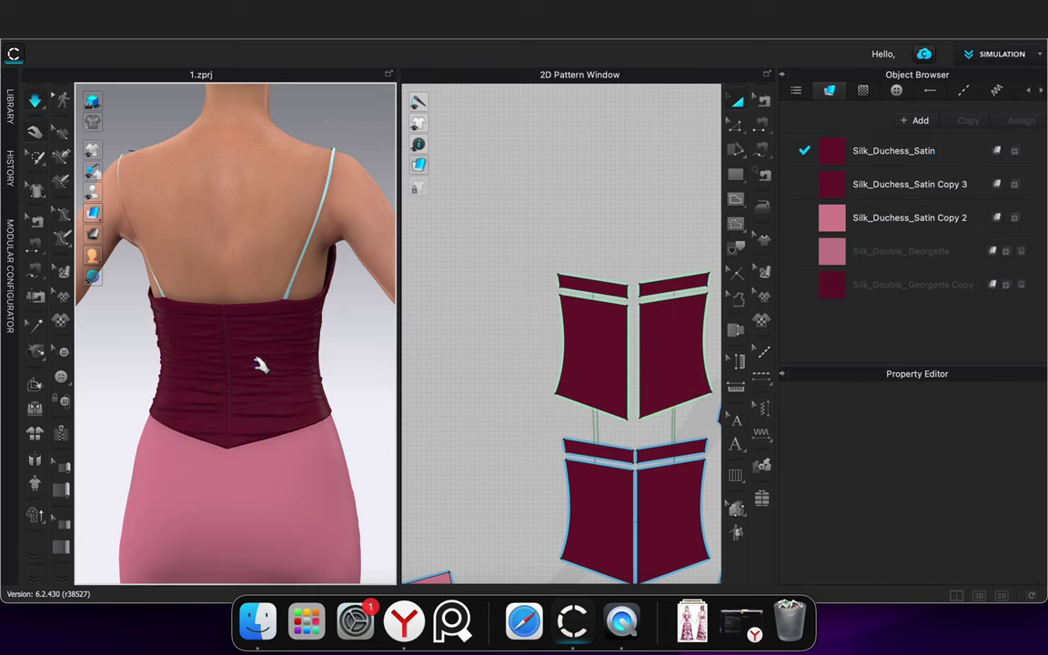
Readjust Shrinkage Warp of the two large back panel clones and run the simulation again
drag(584, 371, 684, 386)
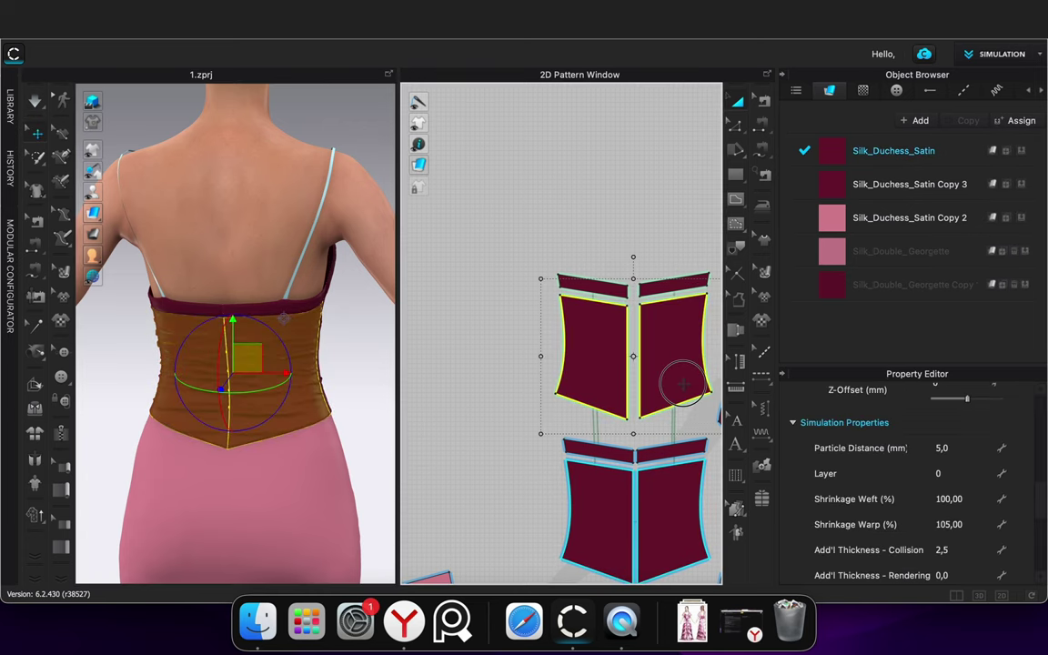
click(974, 524)
text(1)
click(469, 451)
key(space)
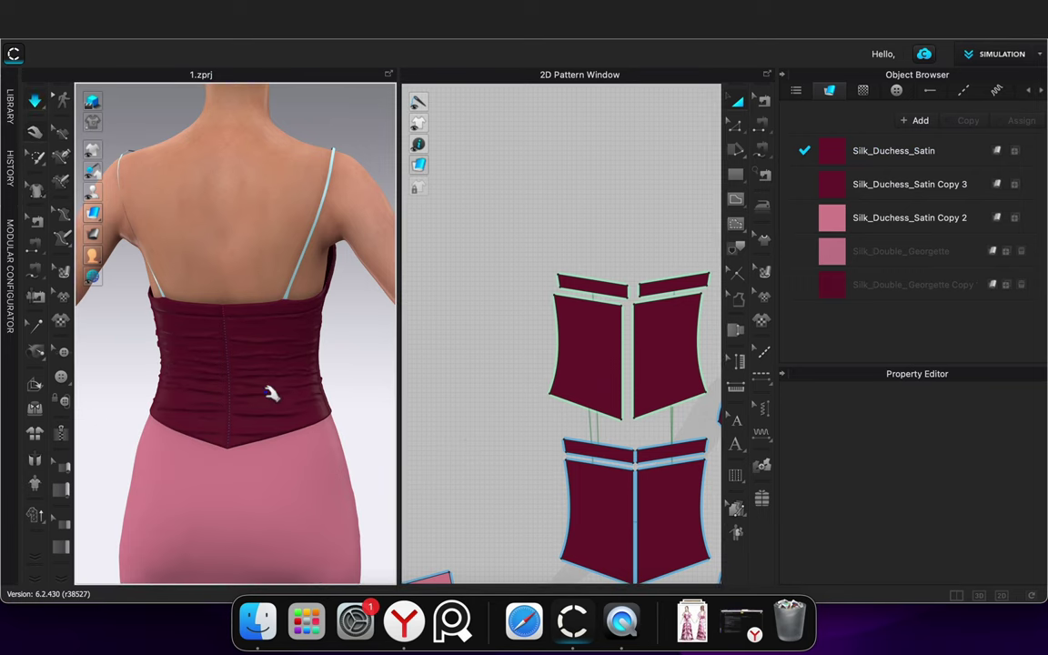
Adjust Shrinkage Weft of the two narrow upper back band clones and check the draped back up close
drag(538, 295, 541, 306)
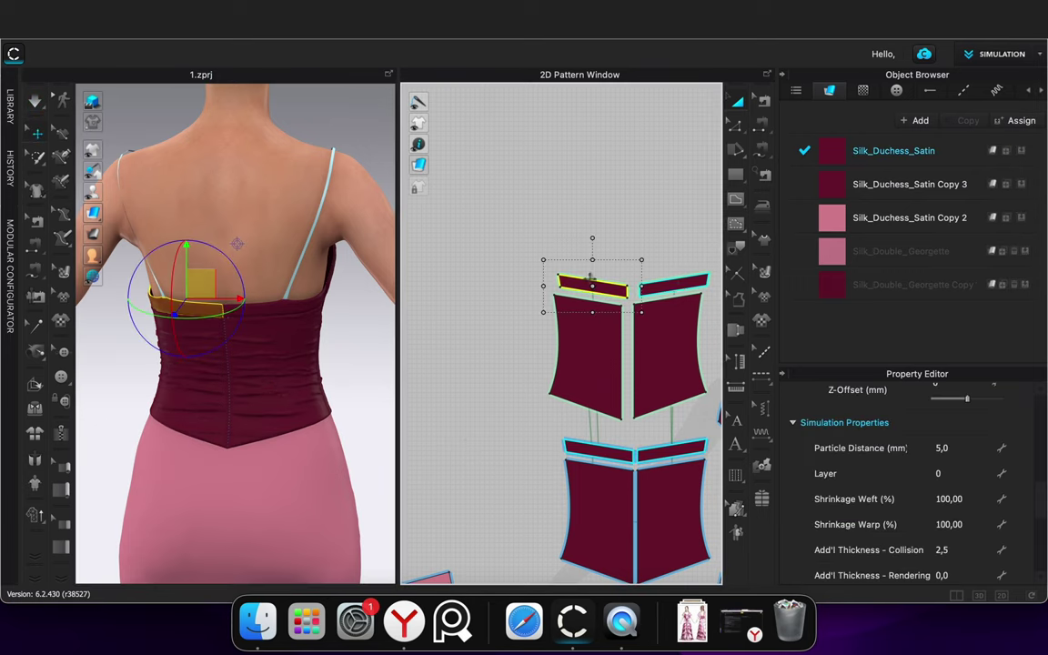
click(971, 501)
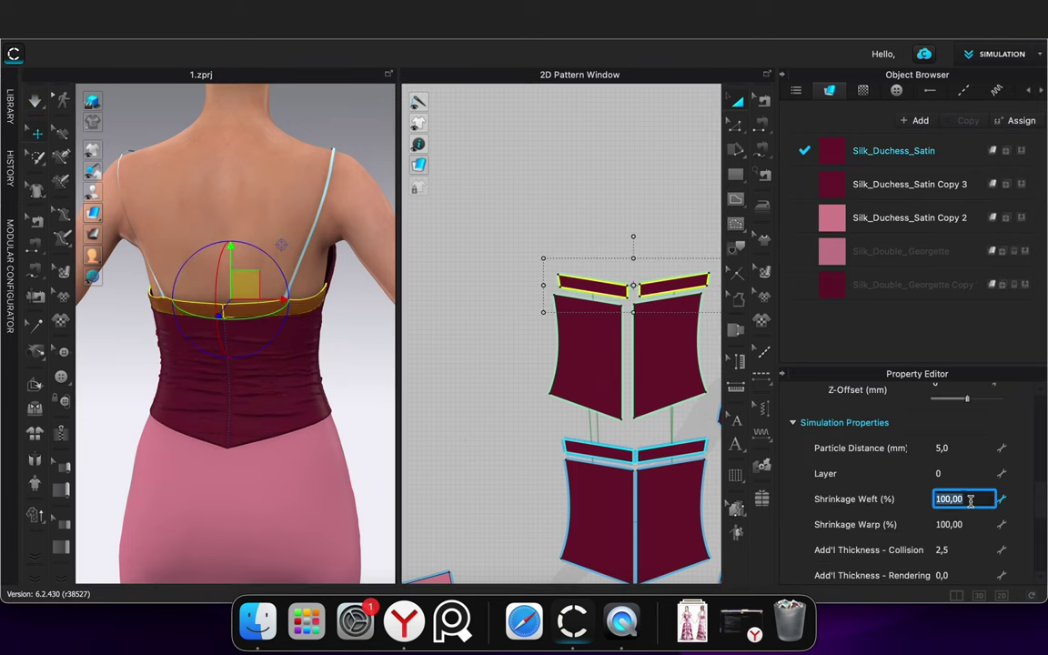
click(511, 365)
scroll(272, 368, up, 4)
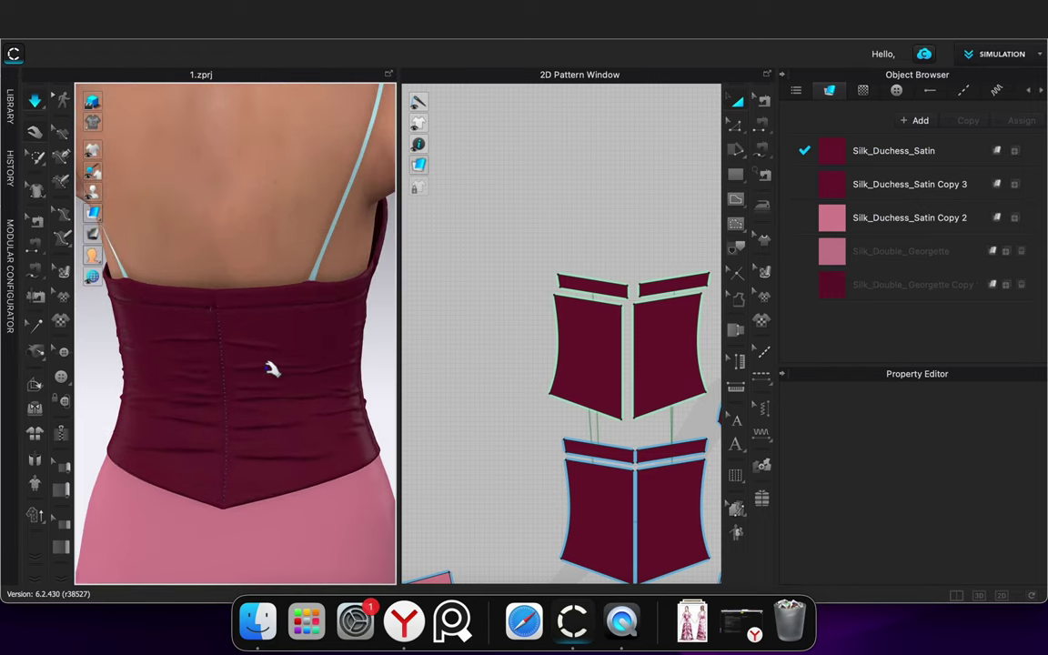
Hide the avatar, keeping its textured surface display, so only the garment shows from the front
scroll(272, 369, down, 3)
mouse_move(374, 383)
right_down()
mouse_move(123, 395)
mouse_move(71, 362)
mouse_move(206, 381)
mouse_move(283, 402)
mouse_move(276, 413)
mouse_move(382, 401)
right_up()
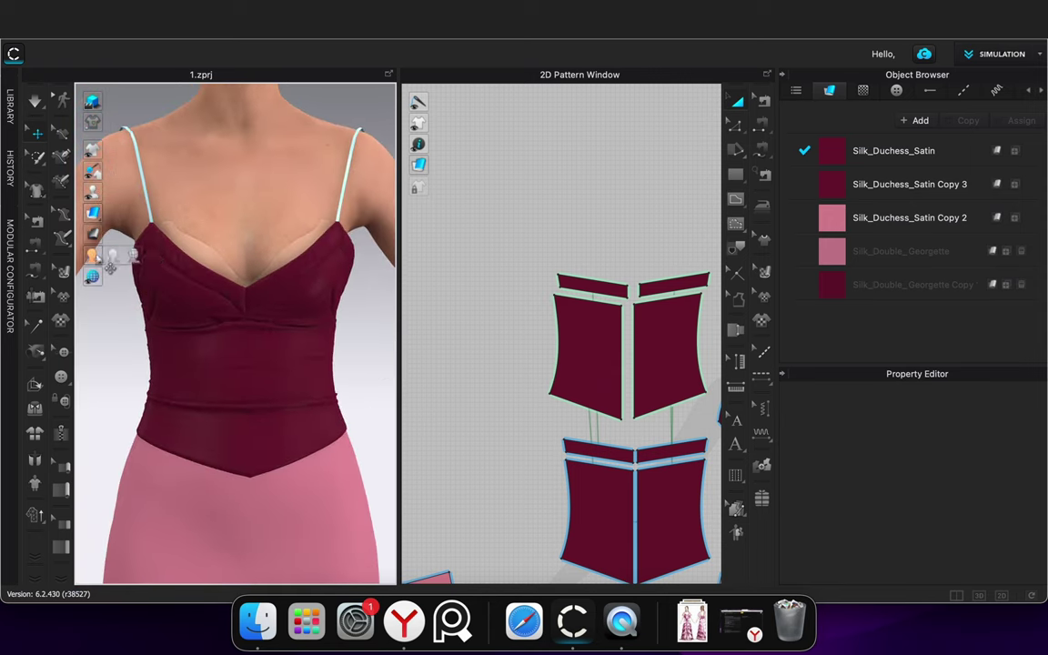
click(111, 256)
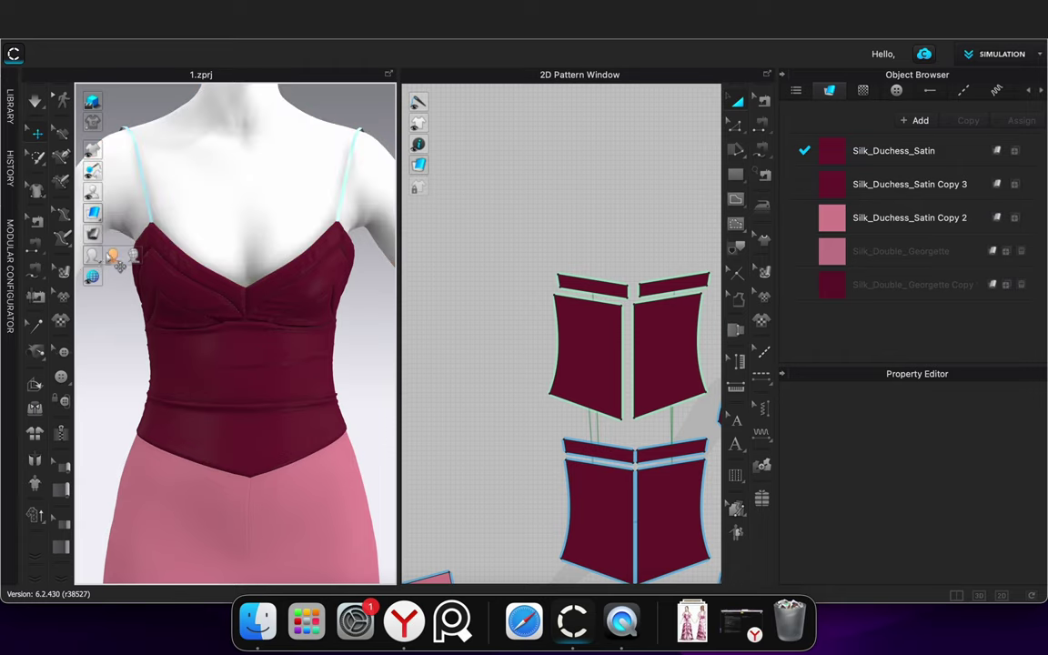
click(111, 256)
click(111, 192)
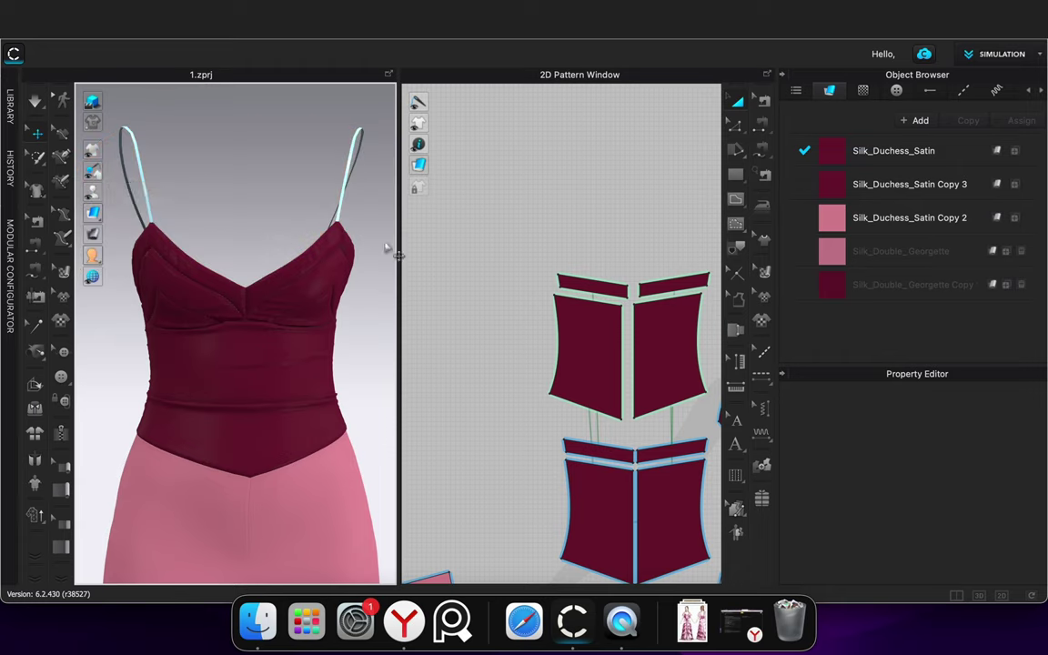
Set Shrinkage Warp of the front midriff panel clones to 105%, then simulate and tug the fabric downward
scroll(368, 302, down, 2)
mouse_move(368, 302)
right_down()
mouse_move(188, 309)
mouse_move(377, 311)
mouse_move(350, 310)
right_up()
scroll(198, 332, up, 6)
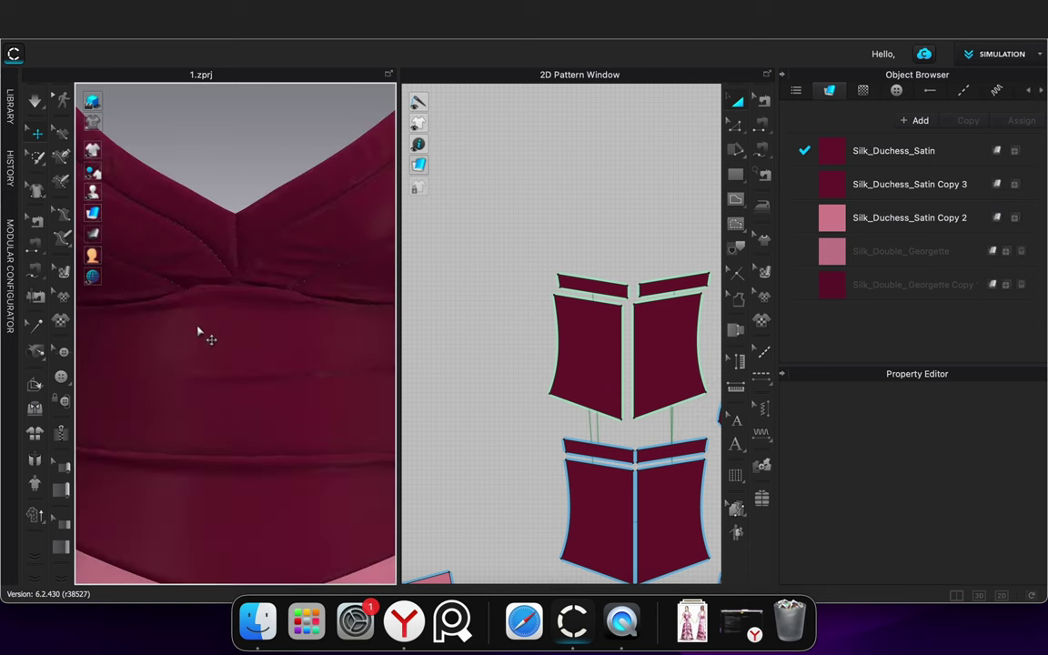
click(198, 333)
click(975, 577)
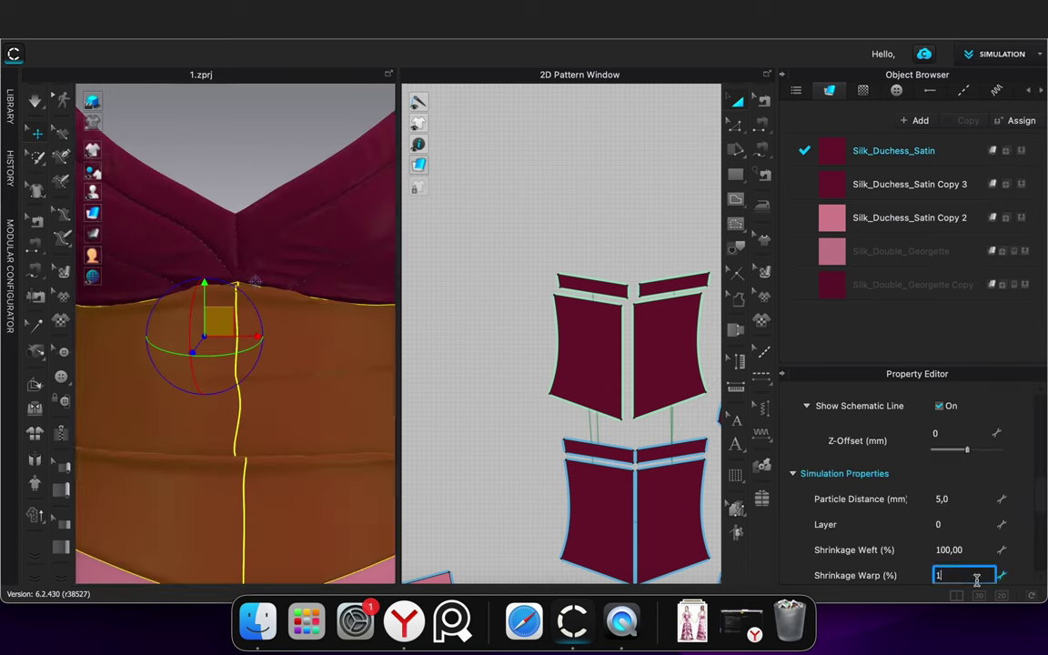
click(262, 166)
key(space)
drag(244, 354, 241, 413)
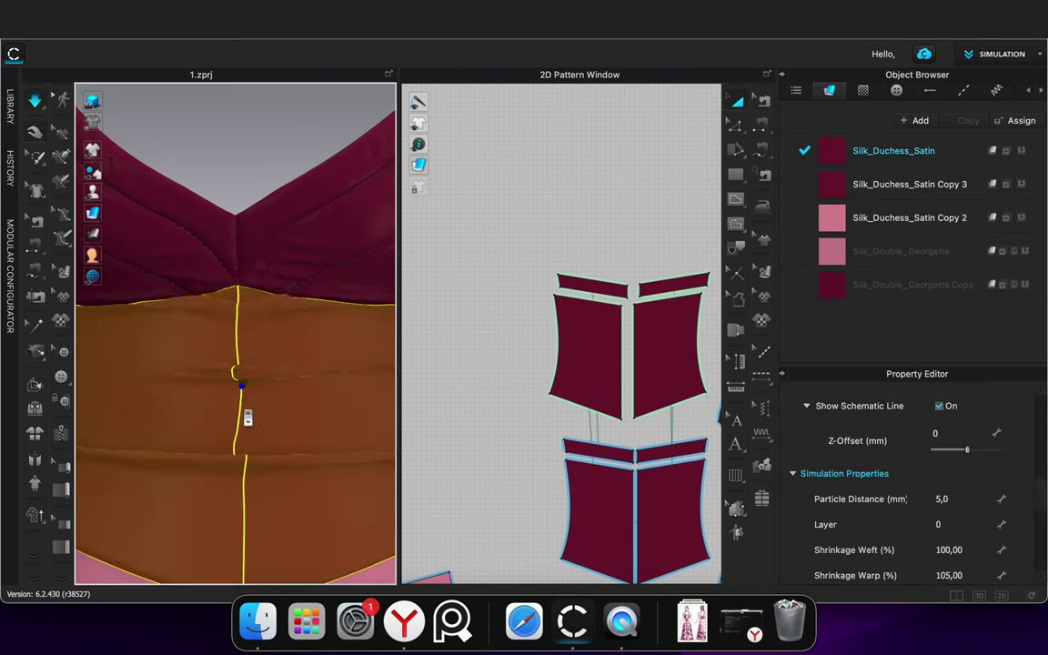
scroll(264, 415, down, 5)
click(375, 373)
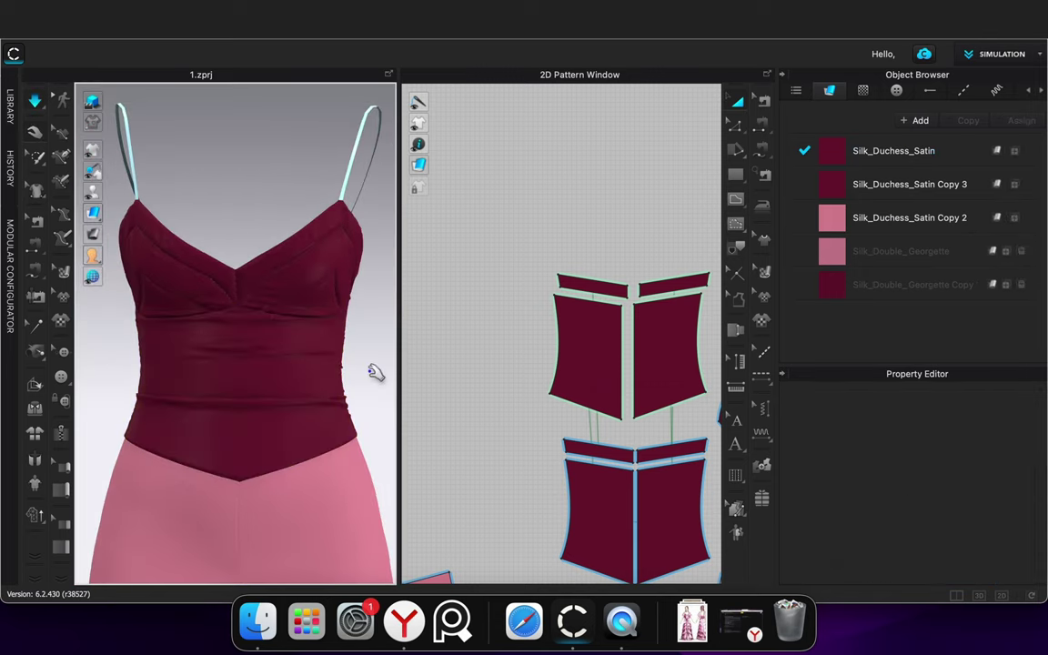
Set the front midriff clones' Shrinkage Warp to 100% and Shrinkage Weft to 110%, then simulate and tug the fabric
click(275, 383)
click(975, 569)
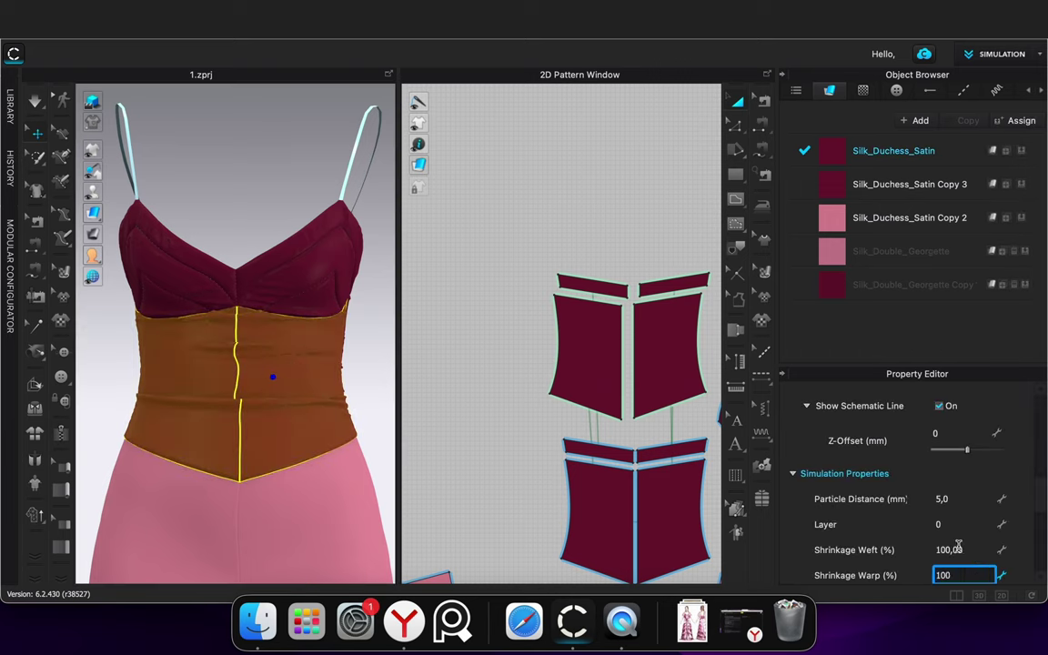
click(972, 550)
text(11)
click(475, 335)
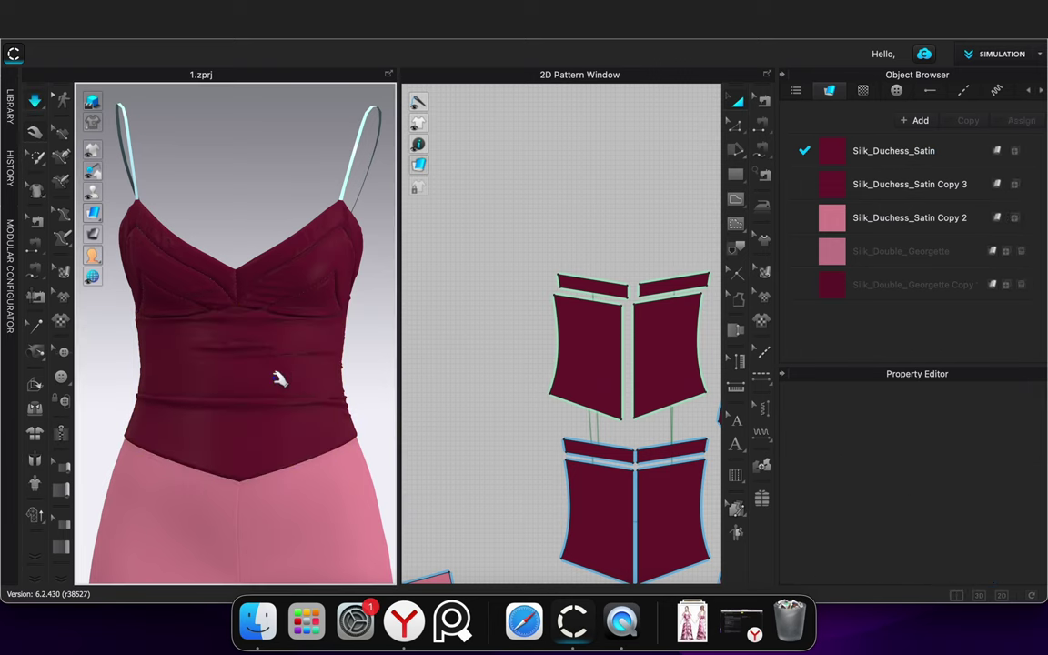
click(284, 409)
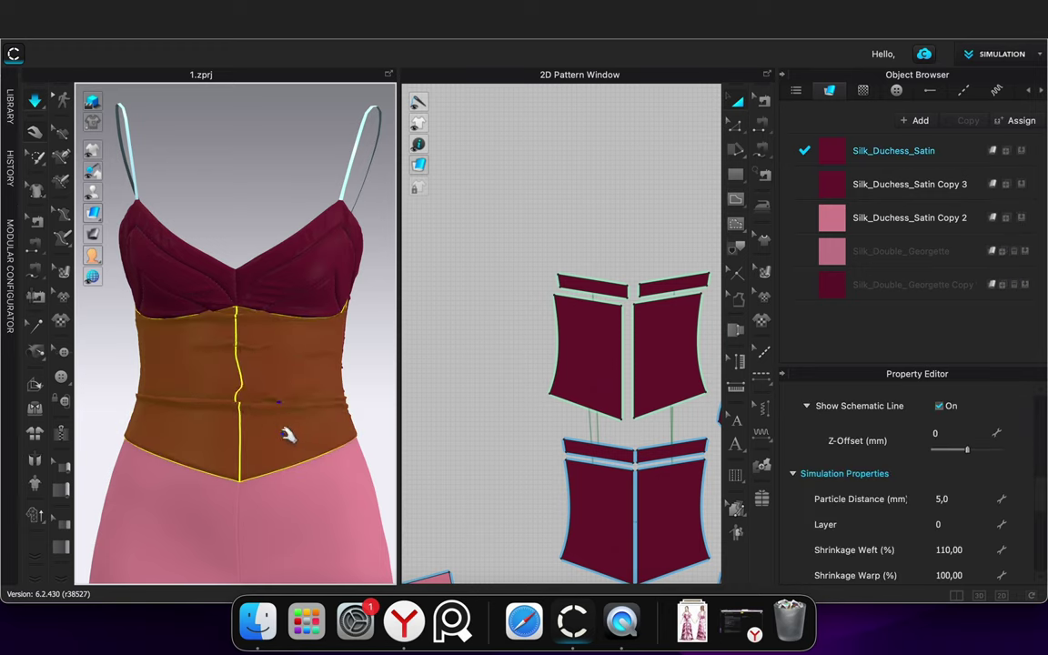
Return Shrinkage Weft of the front midriff clones to 100% and simulate the bodice
click(970, 549)
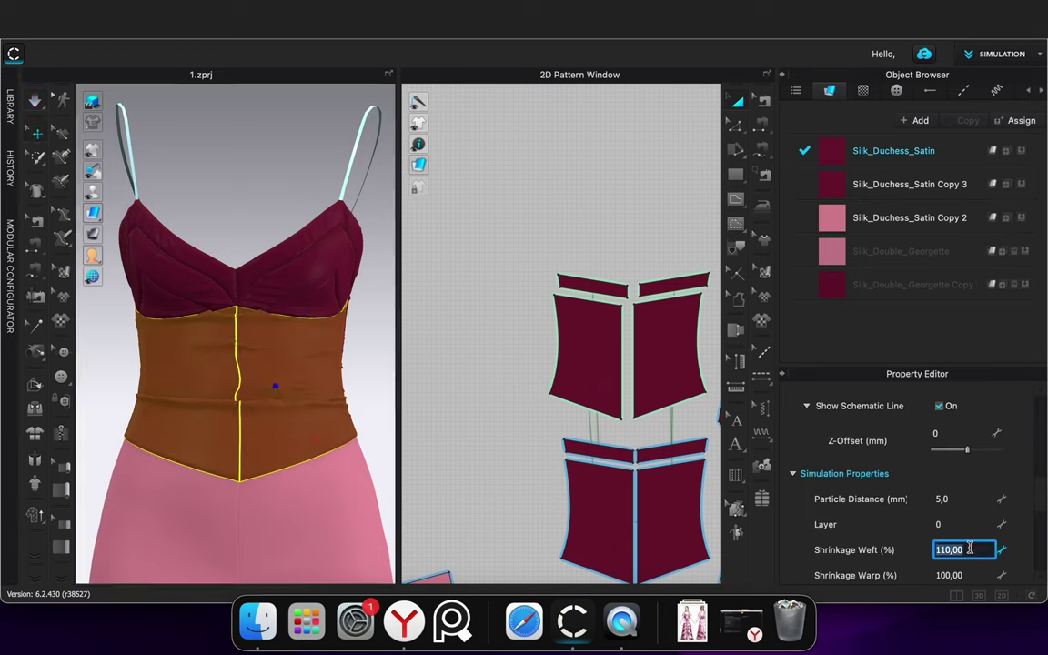
click(450, 353)
key(space)
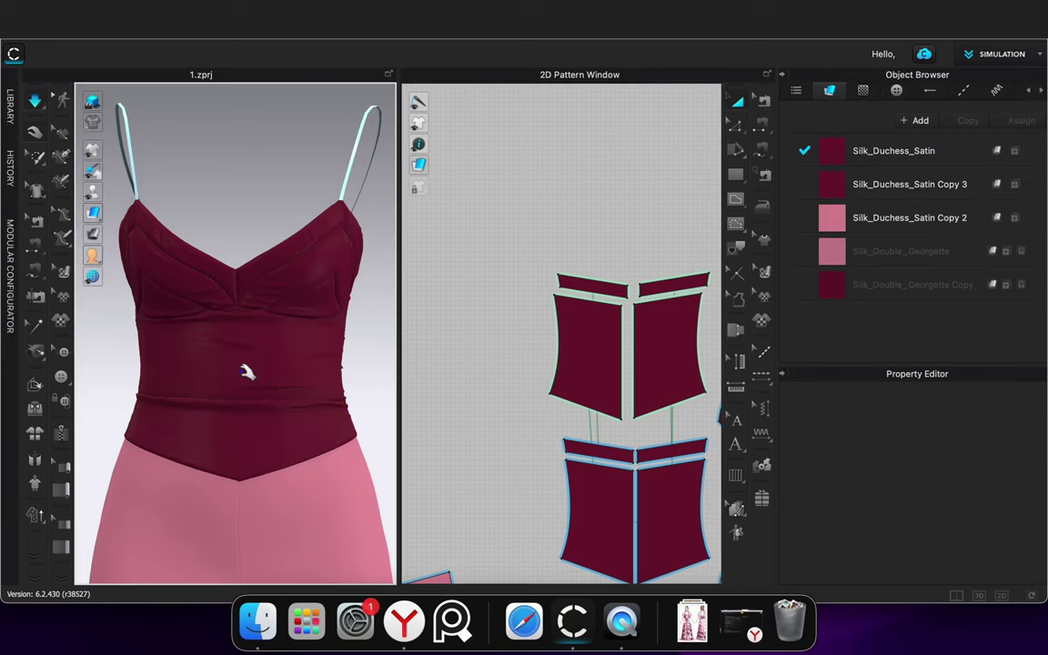
Tug the front midriff fabric during simulation and open its Shrinkage Warp value for editing
click(238, 373)
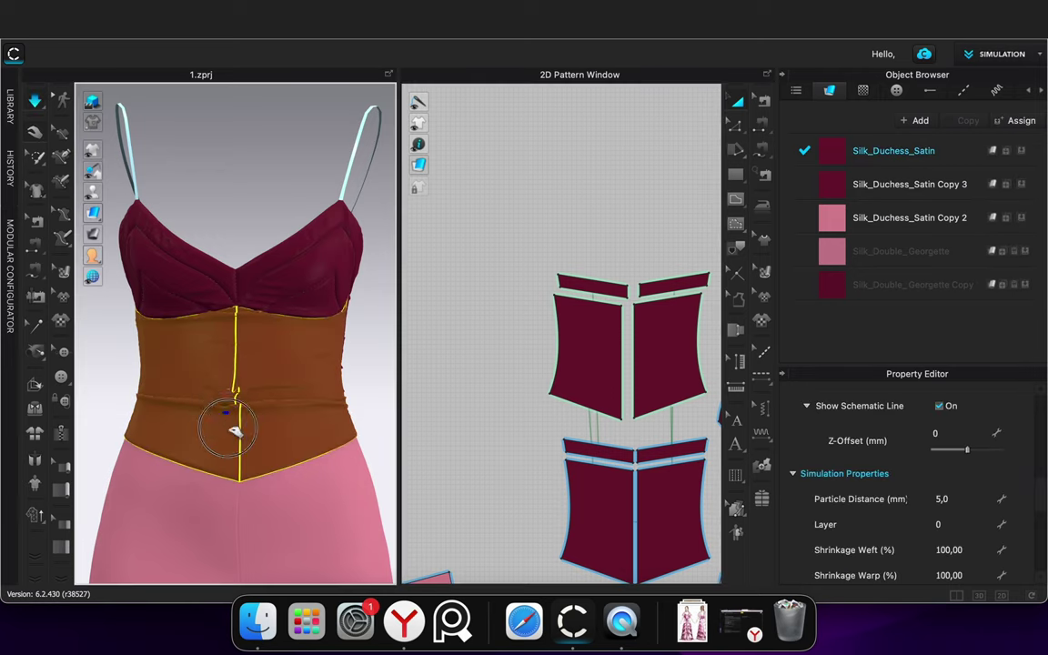
click(970, 575)
click(981, 575)
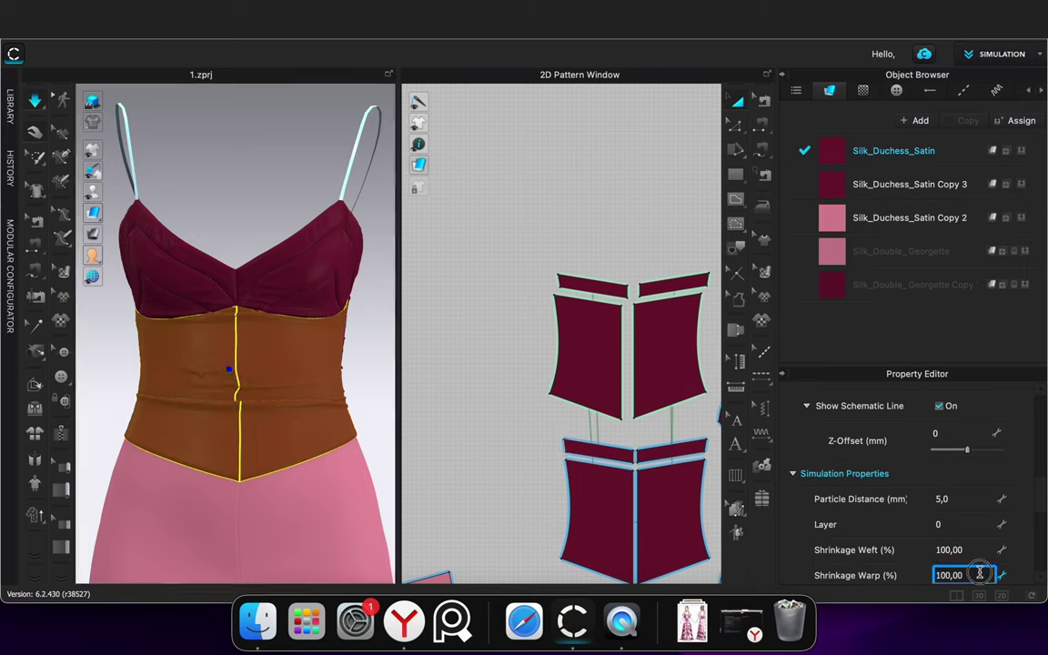
Set the selected waist panels' warp shrinkage to 95% and simulate the garment
click(461, 416)
key(space)
scroll(275, 409, up, 2)
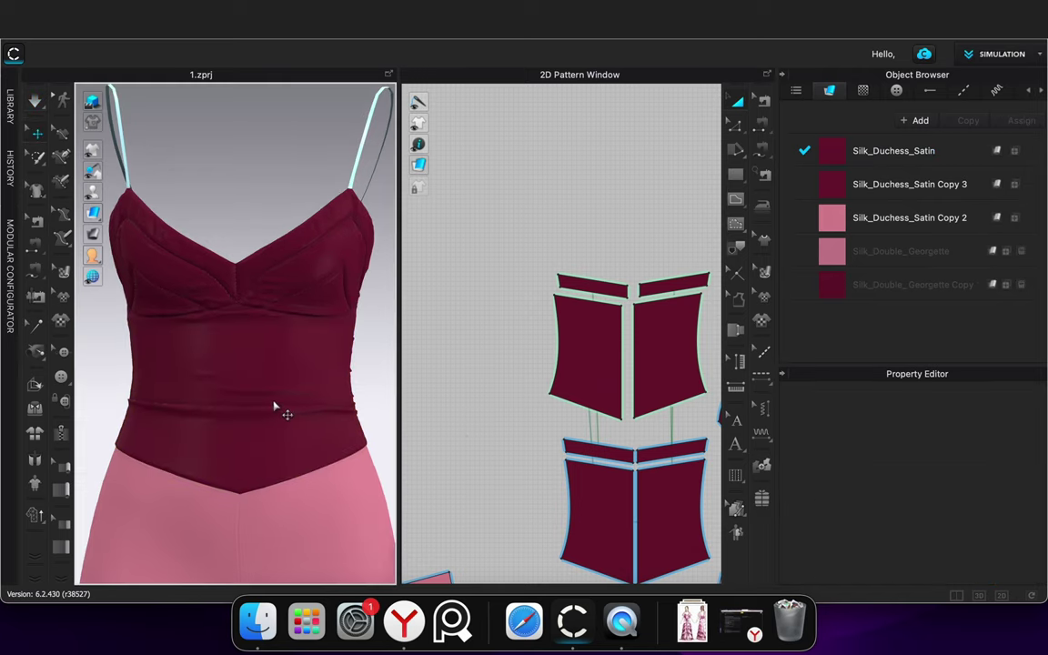
scroll(255, 422, down, 5)
mouse_move(136, 428)
right_down()
mouse_move(265, 417)
mouse_move(110, 427)
mouse_move(128, 428)
right_up()
scroll(239, 427, up, 4)
scroll(541, 436, down, 2)
Offset the top edge of the duplicate front waist panel as one internal line, with Extend enabled
middle_drag(616, 283, 311, 180)
middle_drag(623, 263, 616, 183)
scroll(587, 357, up, 3)
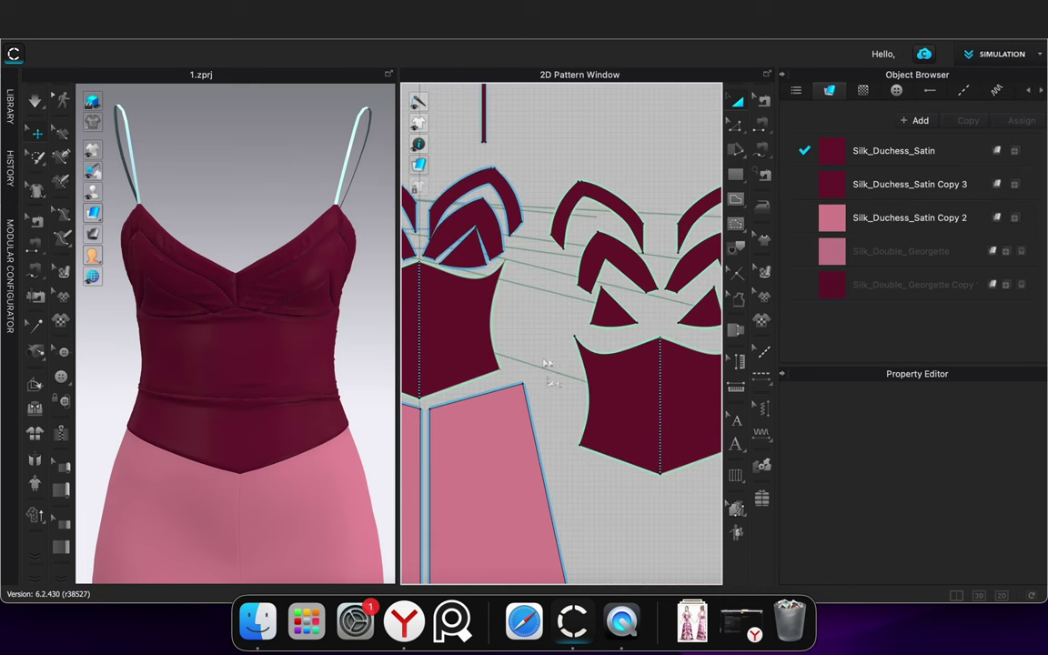
click(590, 351)
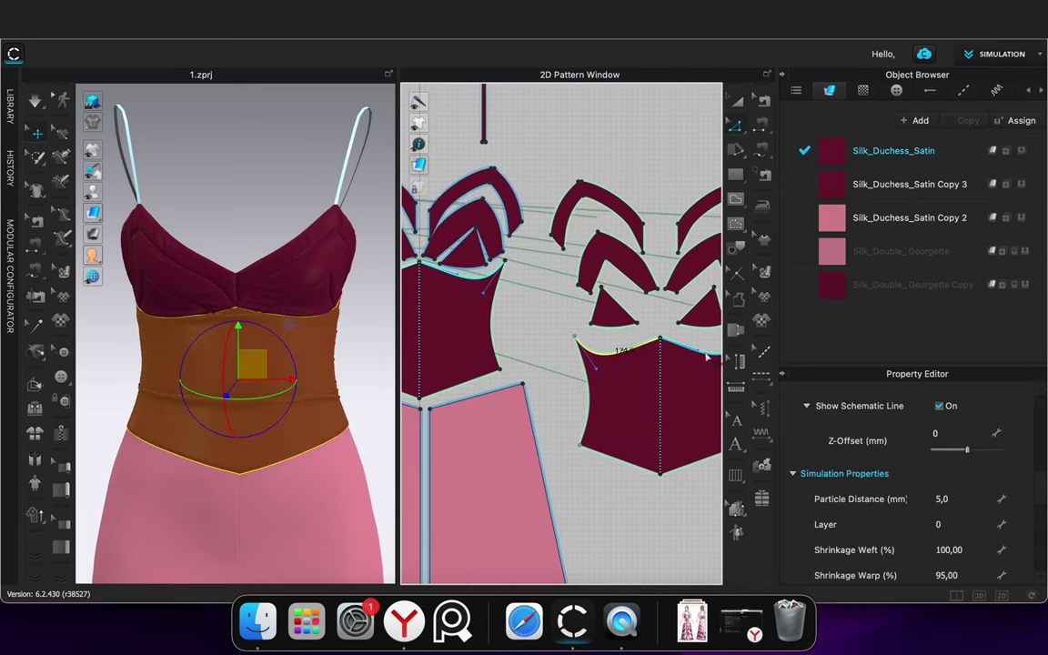
right_click(631, 357)
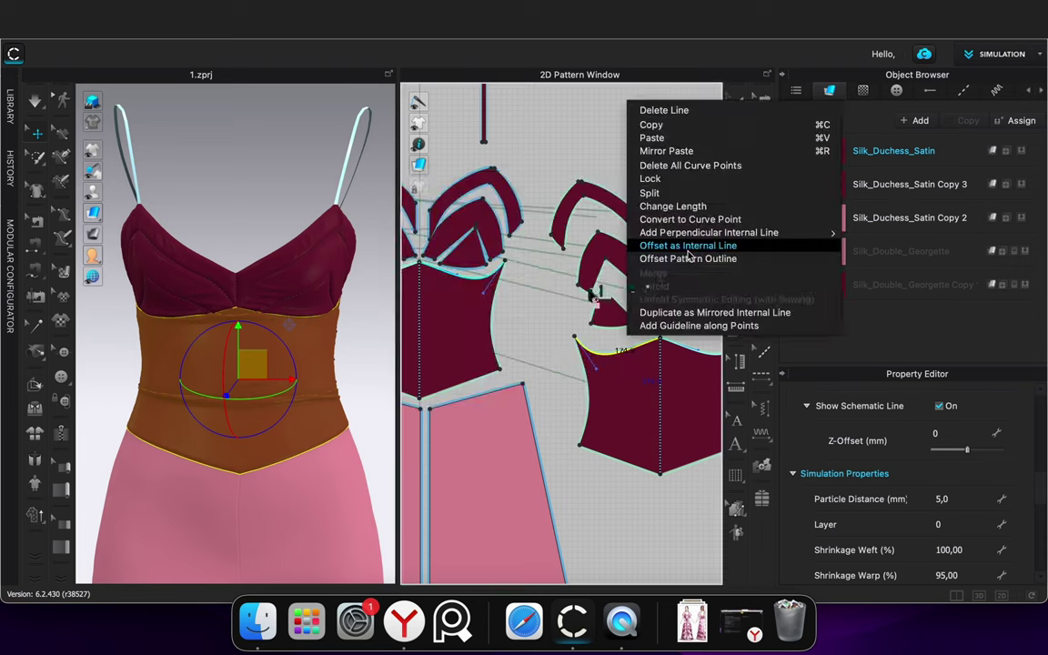
click(678, 269)
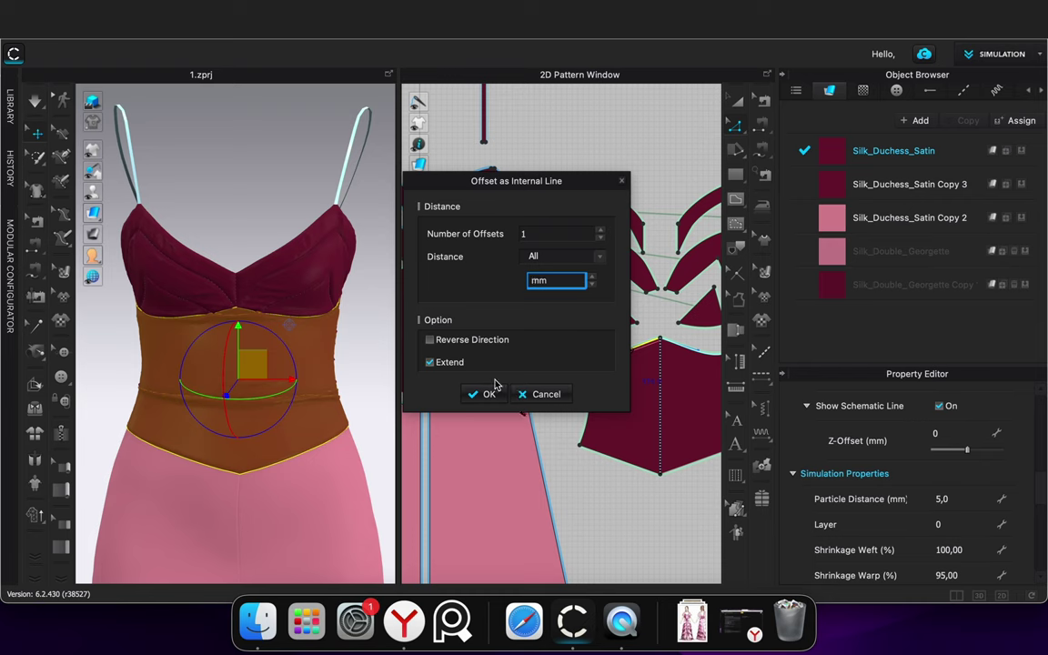
click(487, 397)
Free-sew the duplicate waist panel's new upper internal line to the matching internal line on the main front waist panel
scroll(573, 357, up, 3)
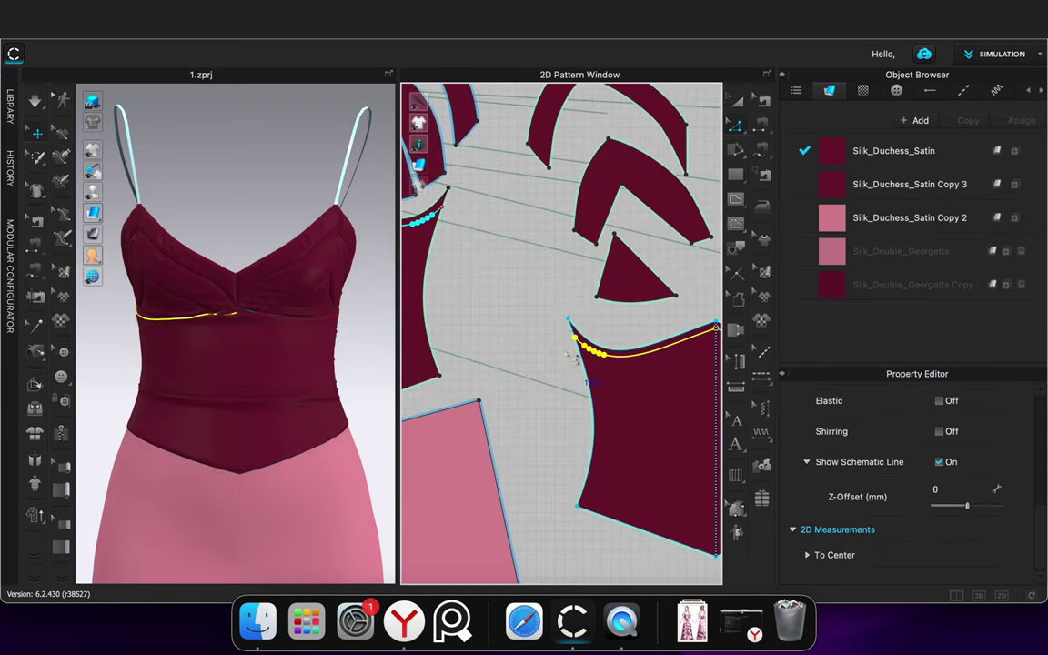
click(766, 150)
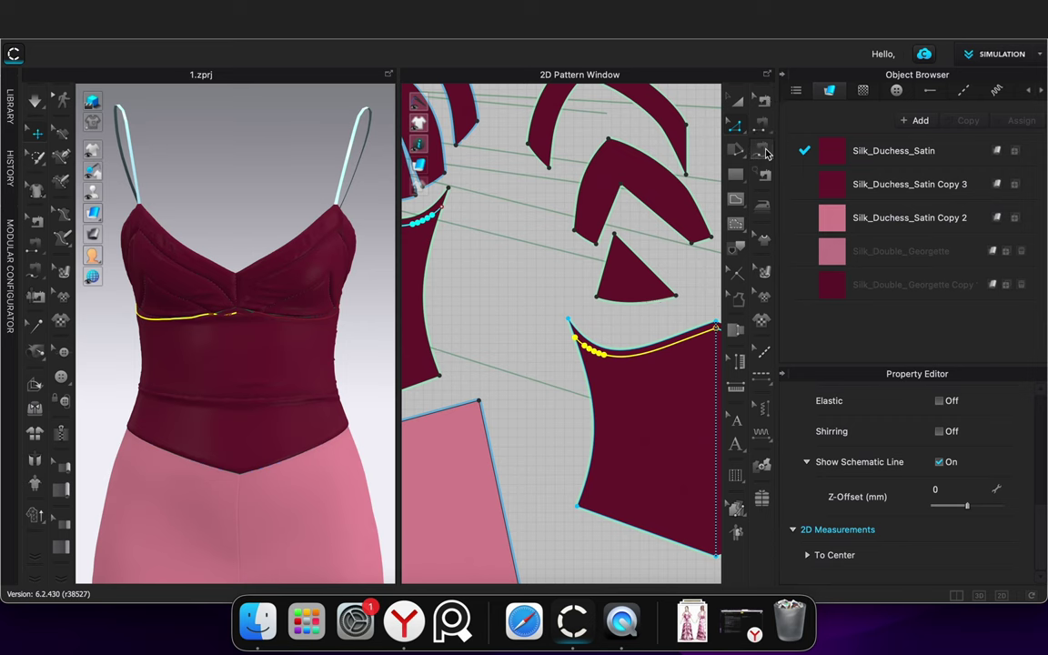
scroll(617, 274, down, 3)
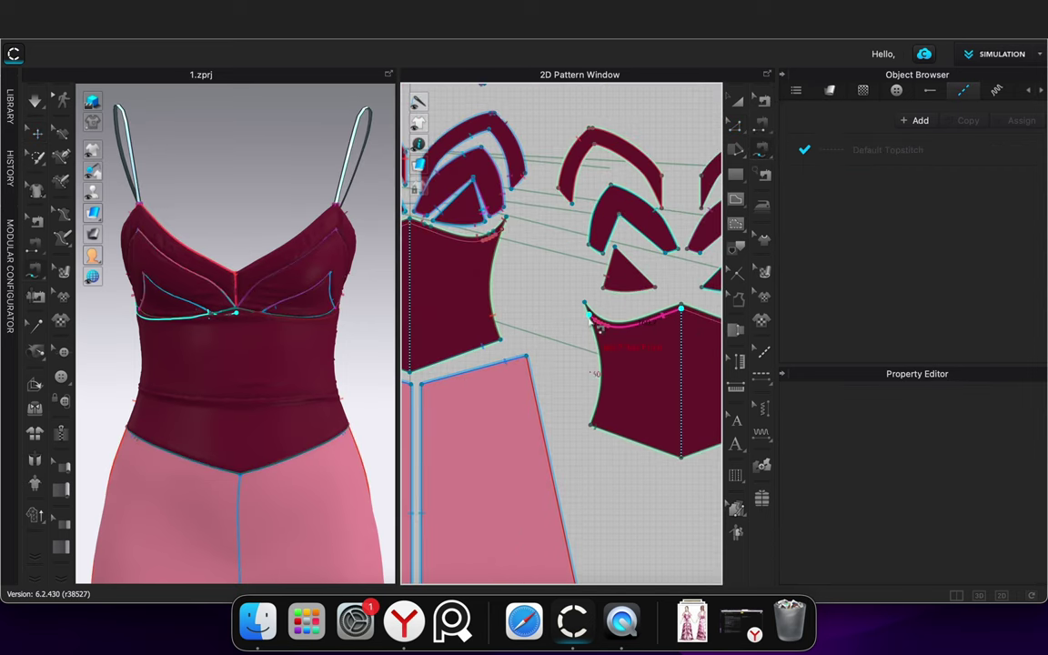
middle_drag(537, 333, 667, 356)
click(541, 244)
scroll(461, 274, up, 4)
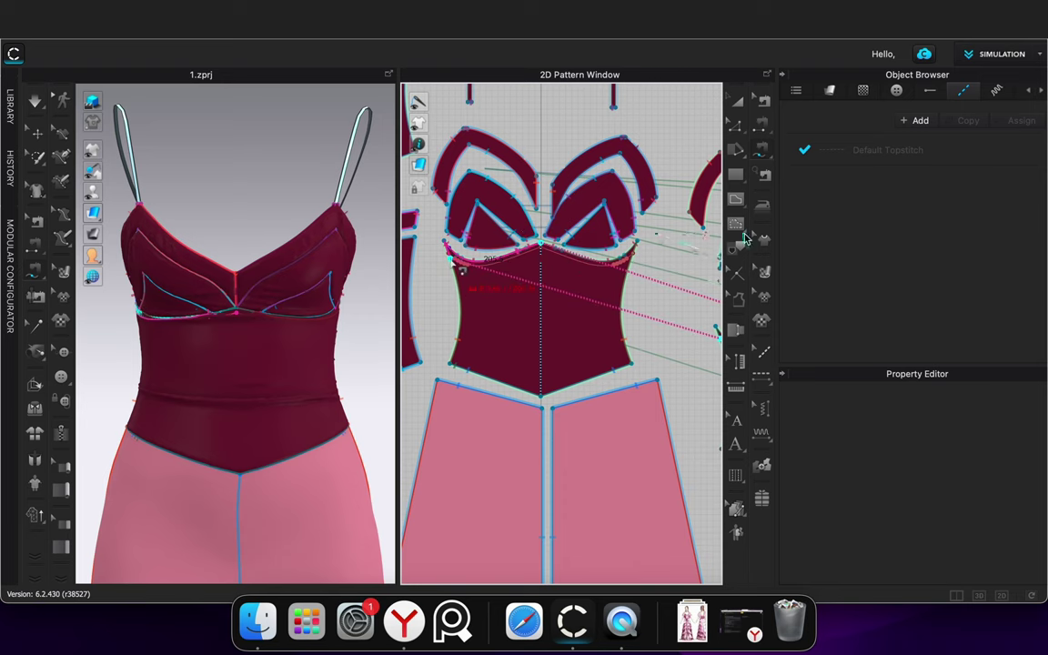
click(451, 251)
scroll(450, 259, down, 6)
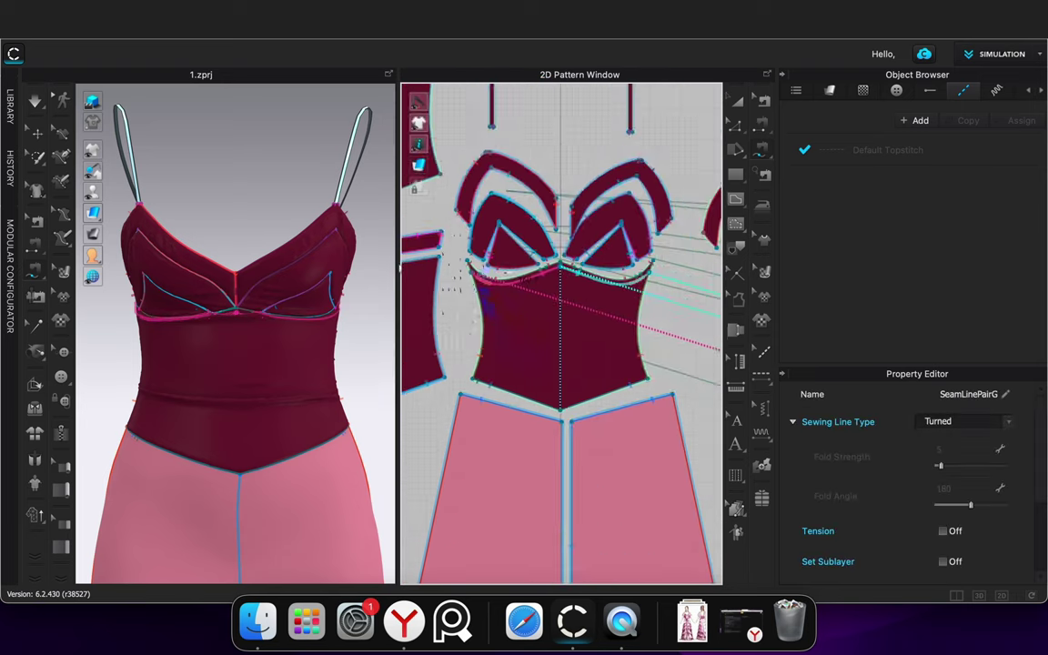
Offset the pointed bottom edge of the duplicate front waist panel as an internal line
scroll(650, 317, up, 2)
key(z)
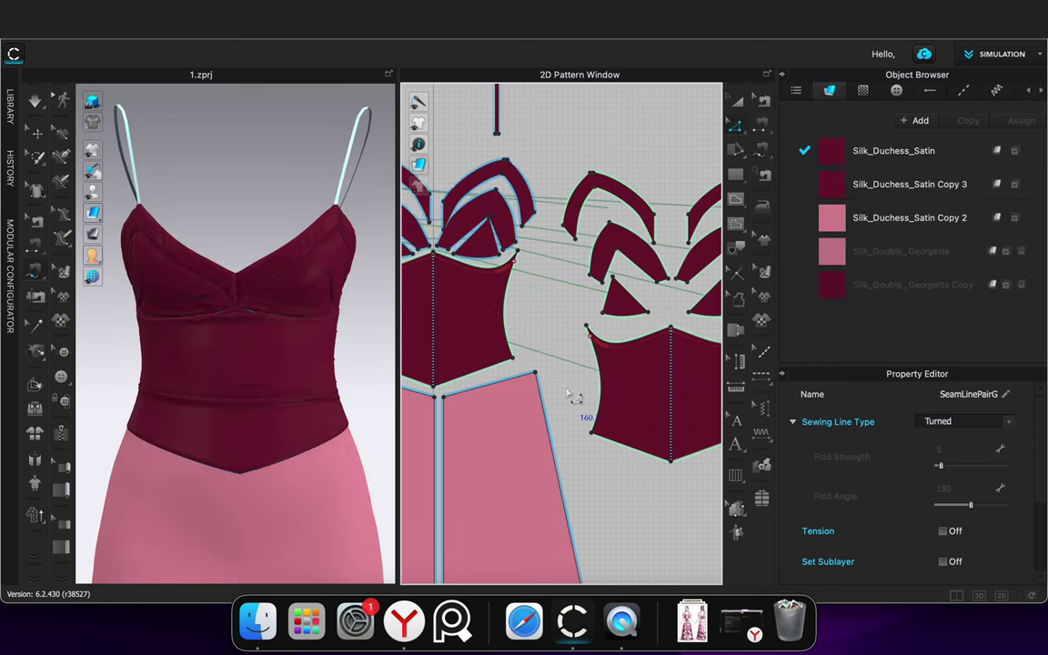
click(739, 103)
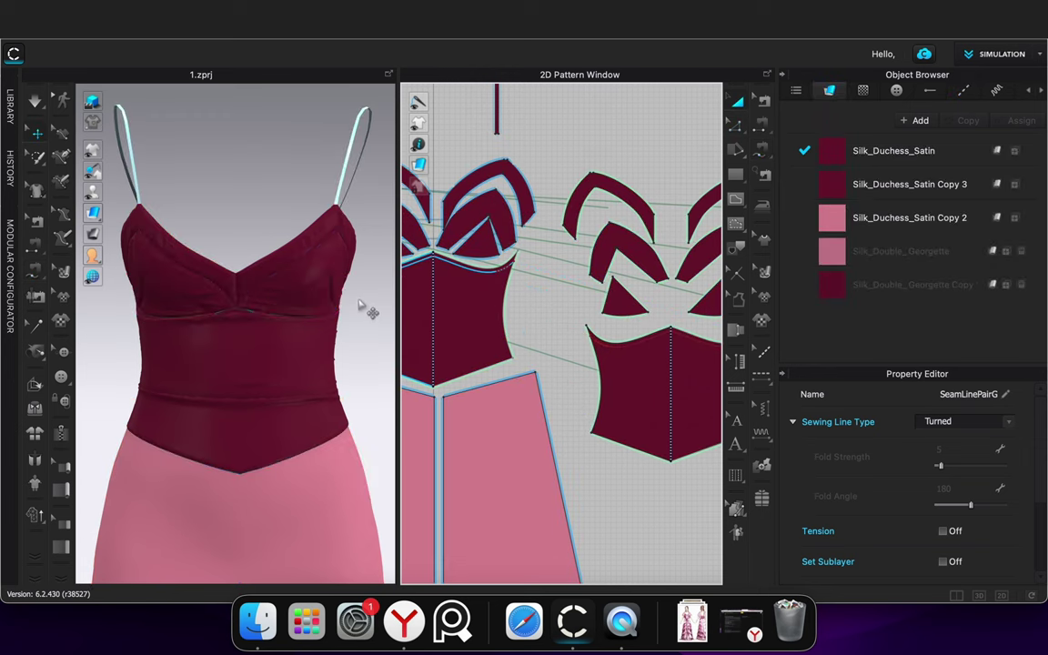
key(z)
right_click(631, 445)
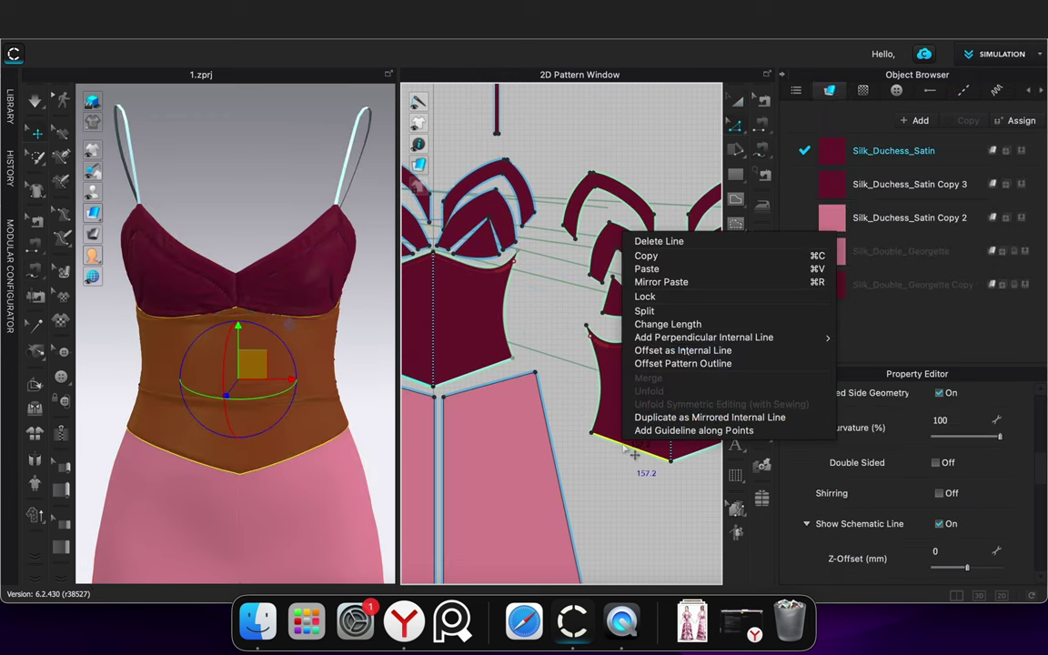
click(684, 353)
click(483, 400)
Segment-sew the duplicate waist panel's lower internal line to the matching line on the main front waist panel
click(761, 127)
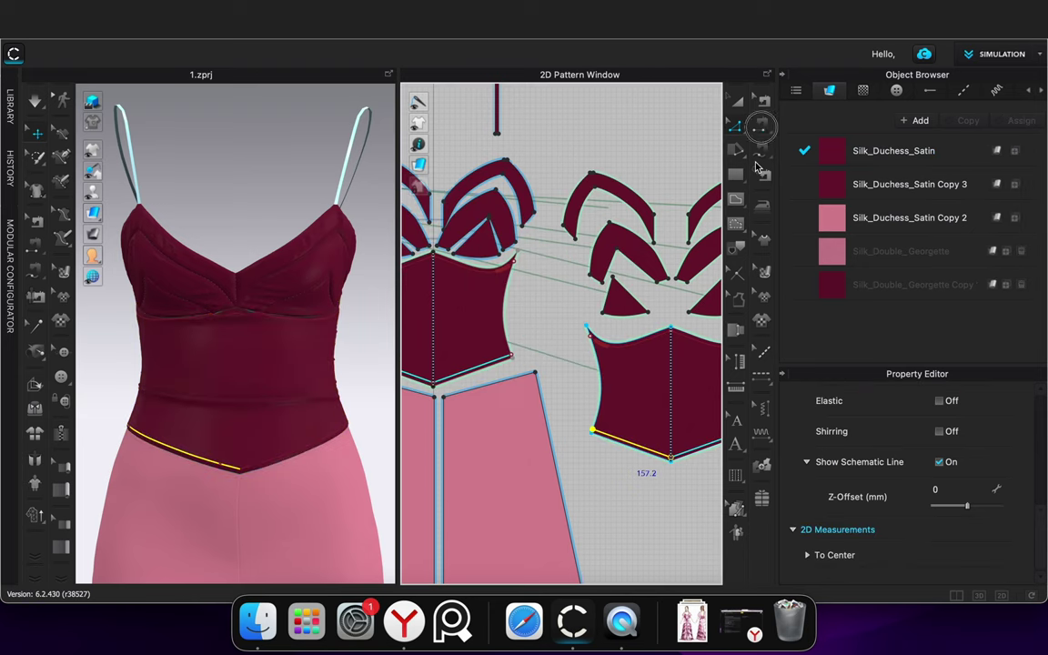
click(646, 454)
click(425, 393)
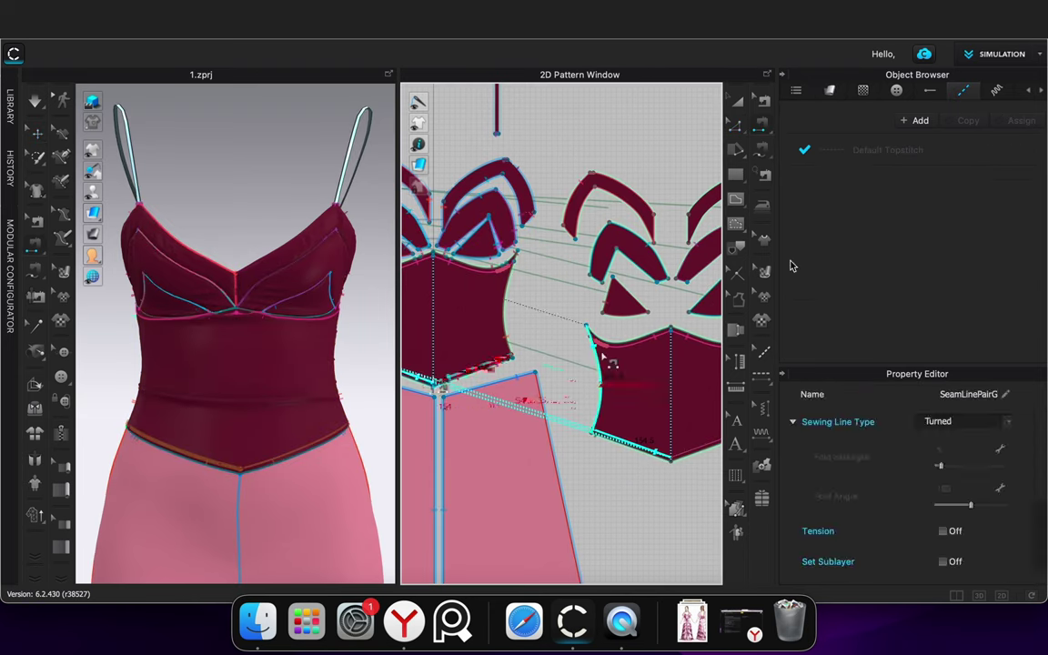
Offset the two slanted sides of the duplicate triangular cup piece as internal lines
click(743, 102)
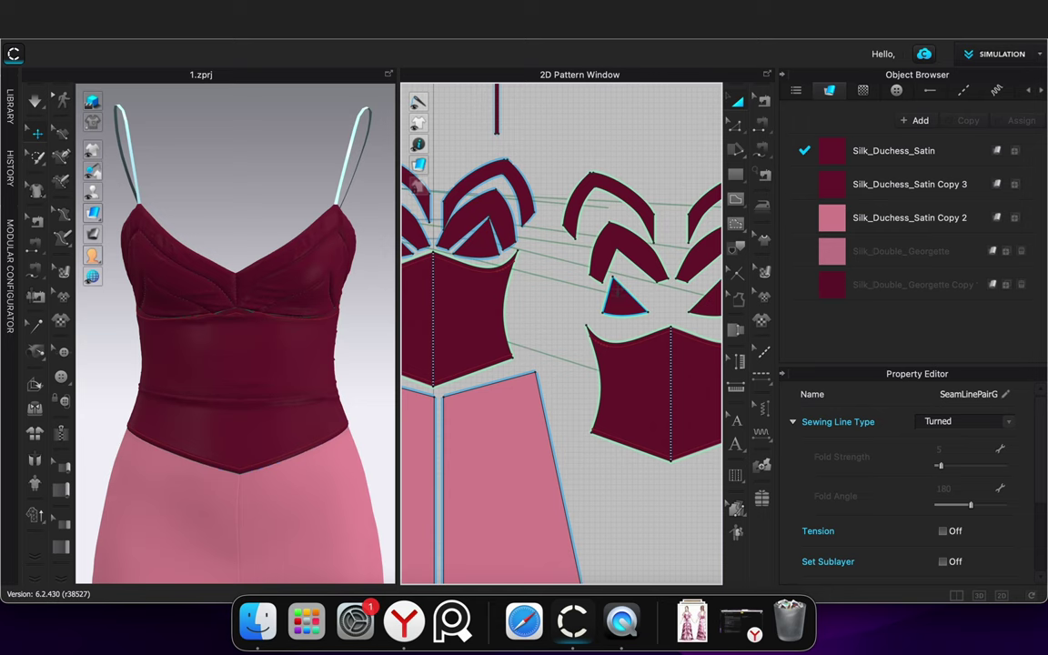
click(615, 300)
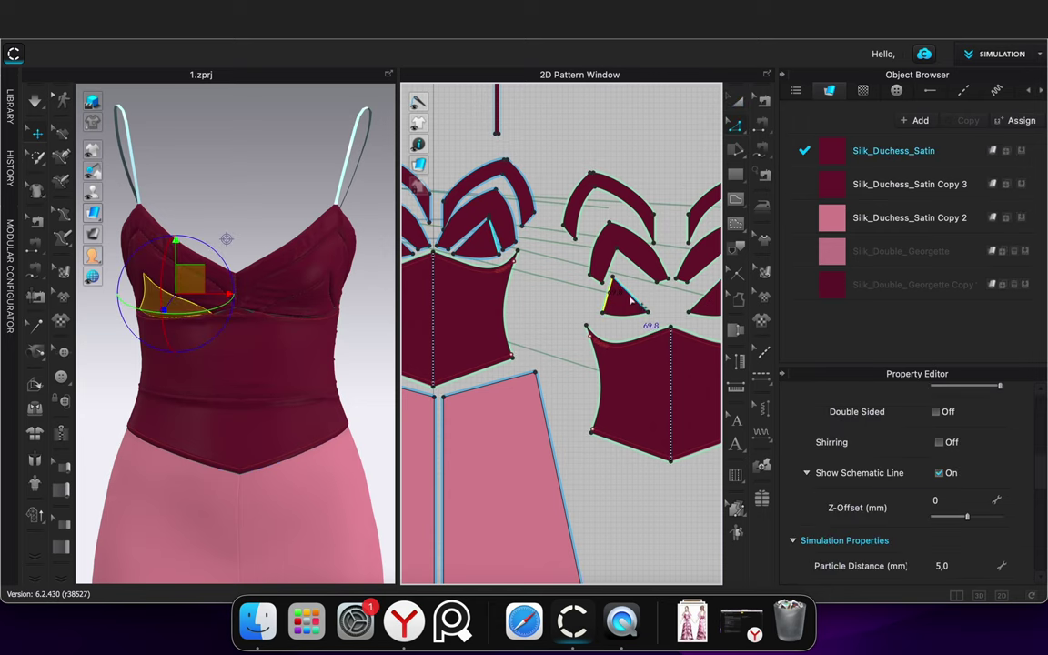
right_click(630, 303)
click(695, 388)
click(480, 393)
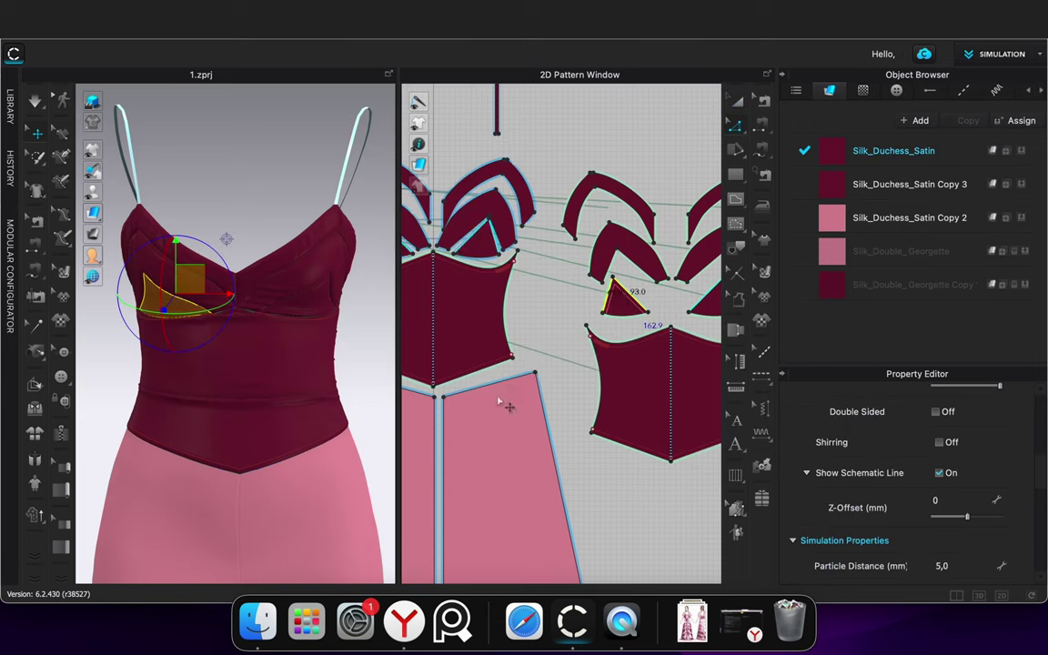
Segment-sew the internal lines of the duplicate right triangular cup piece to the matching lines on the main triangle
click(761, 127)
scroll(487, 276, down, 2)
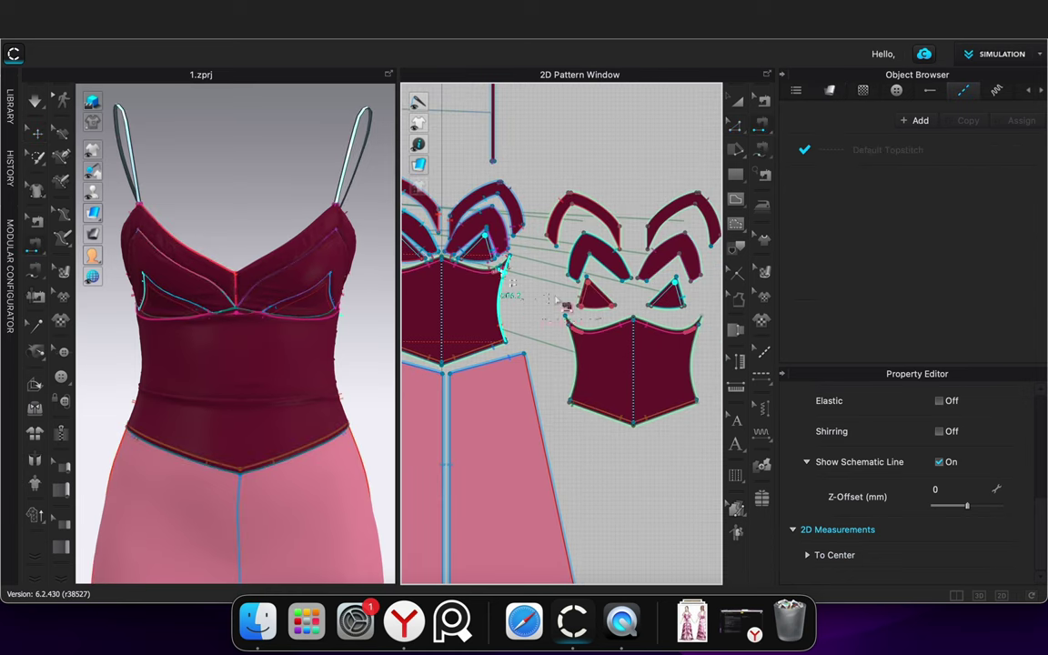
click(615, 307)
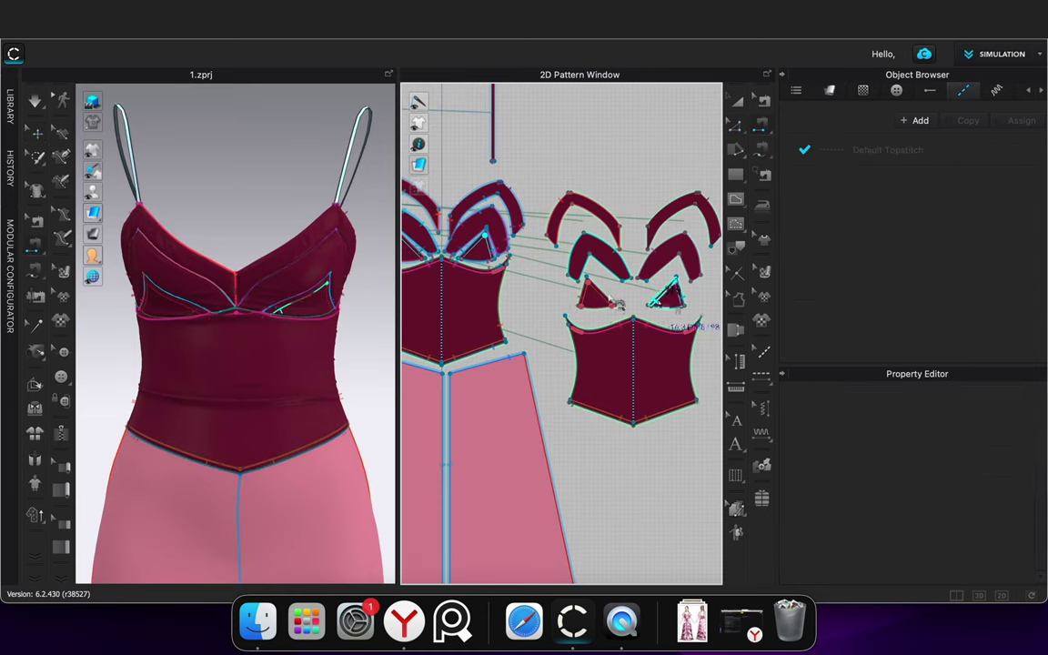
click(492, 258)
click(681, 295)
click(509, 232)
Offset both inner notch edges of the duplicate middle cup piece as internal lines
scroll(528, 236, up, 2)
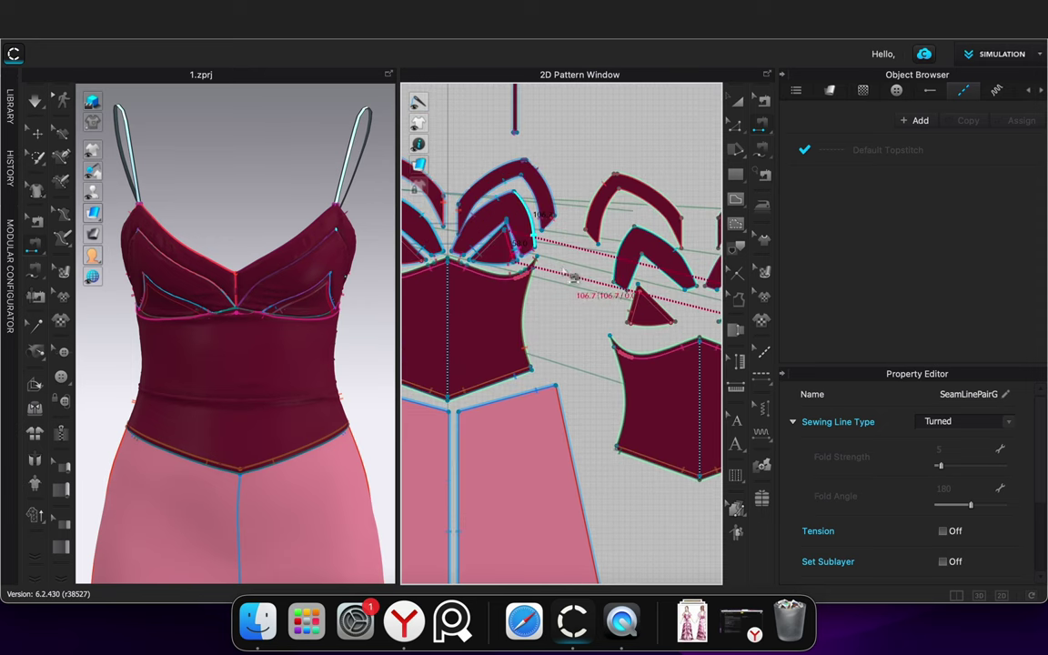
key(z)
click(637, 273)
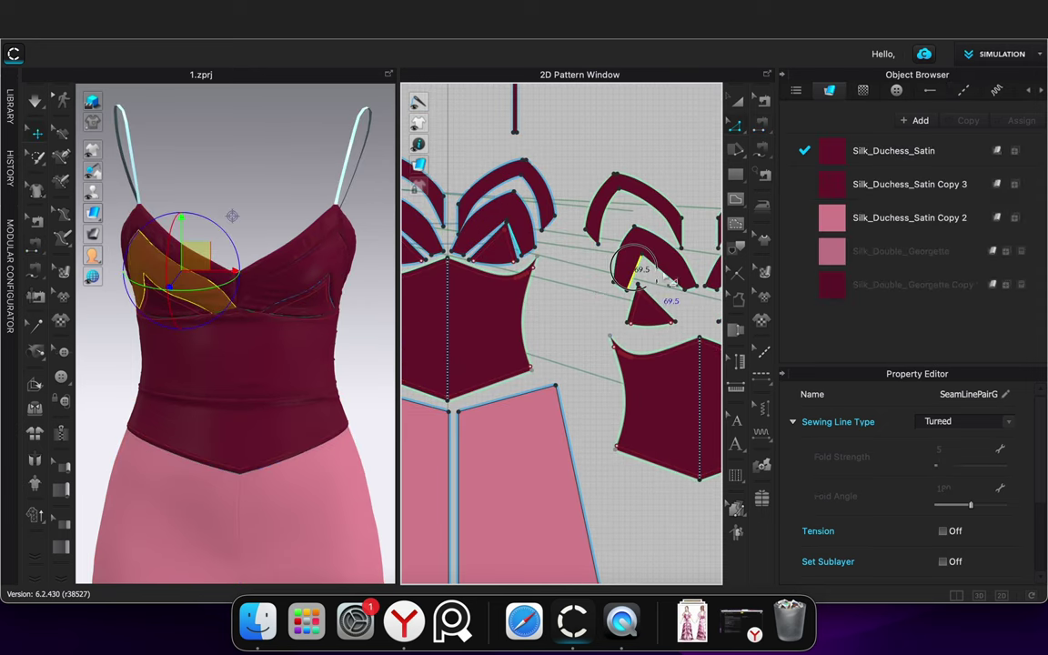
shift+click(663, 272)
right_click(664, 271)
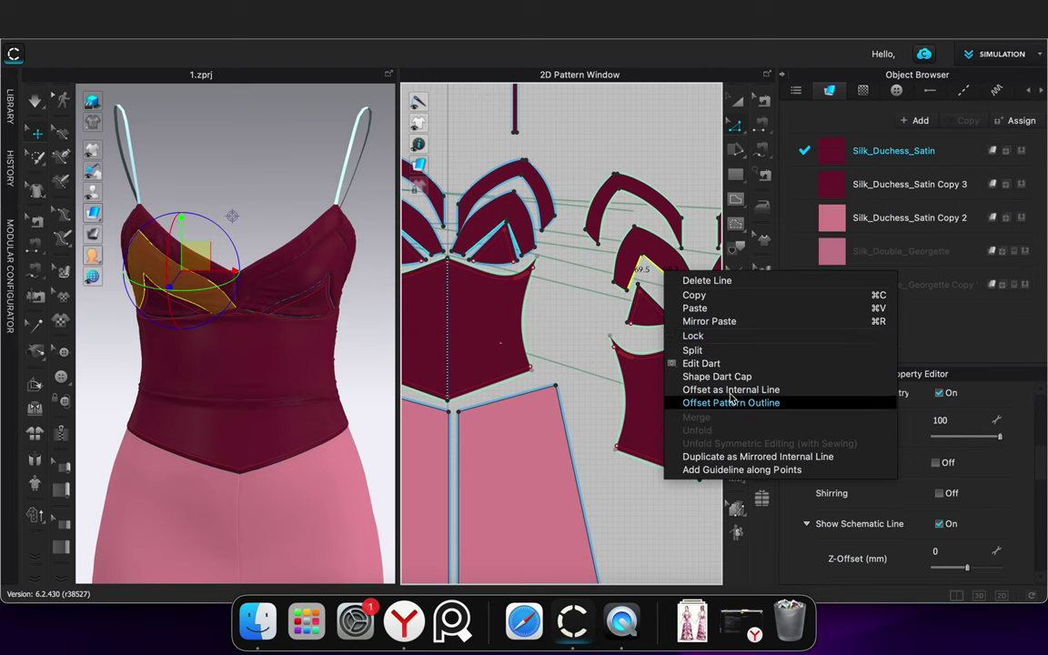
click(499, 402)
scroll(582, 356, down, 3)
click(594, 216)
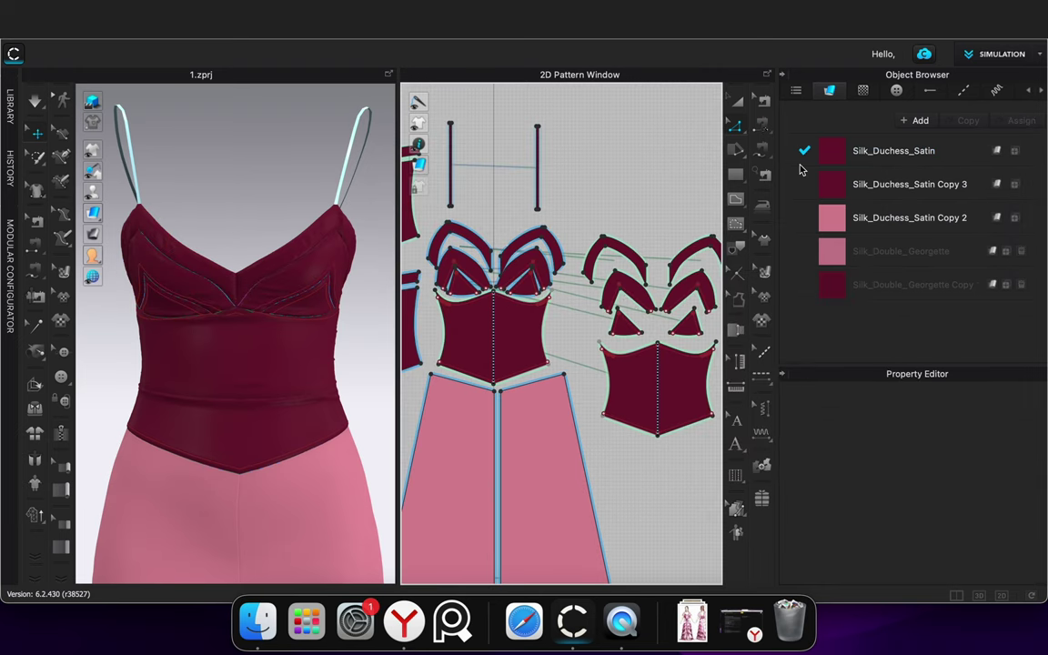
Segment-sew the duplicate right middle cup piece's notch lines to the matching lines on the main cup piece
click(762, 126)
click(674, 304)
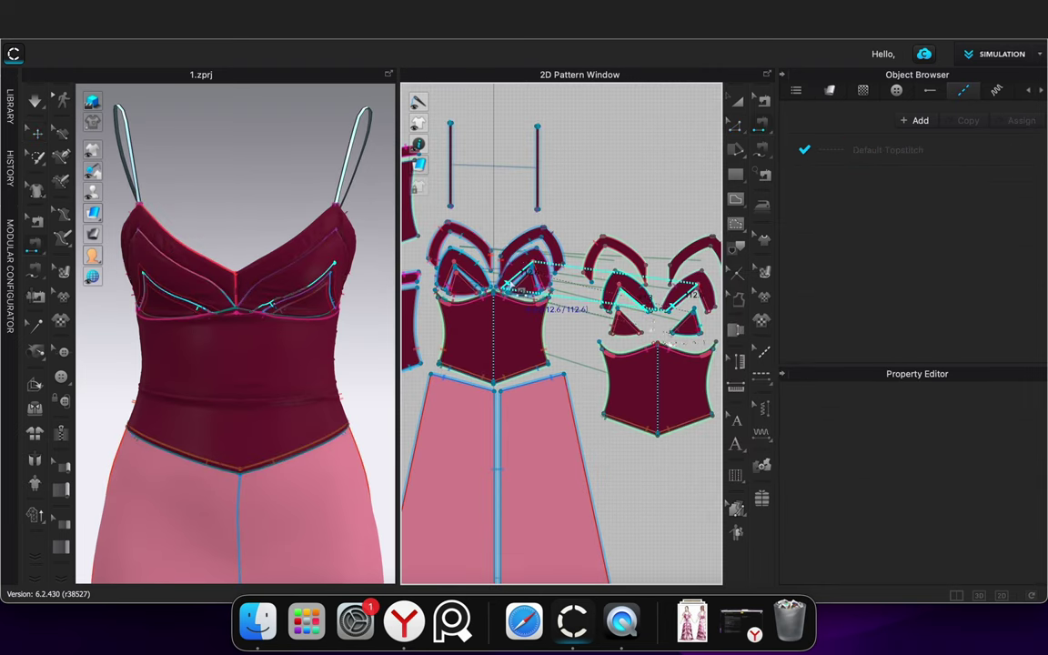
click(510, 283)
click(709, 311)
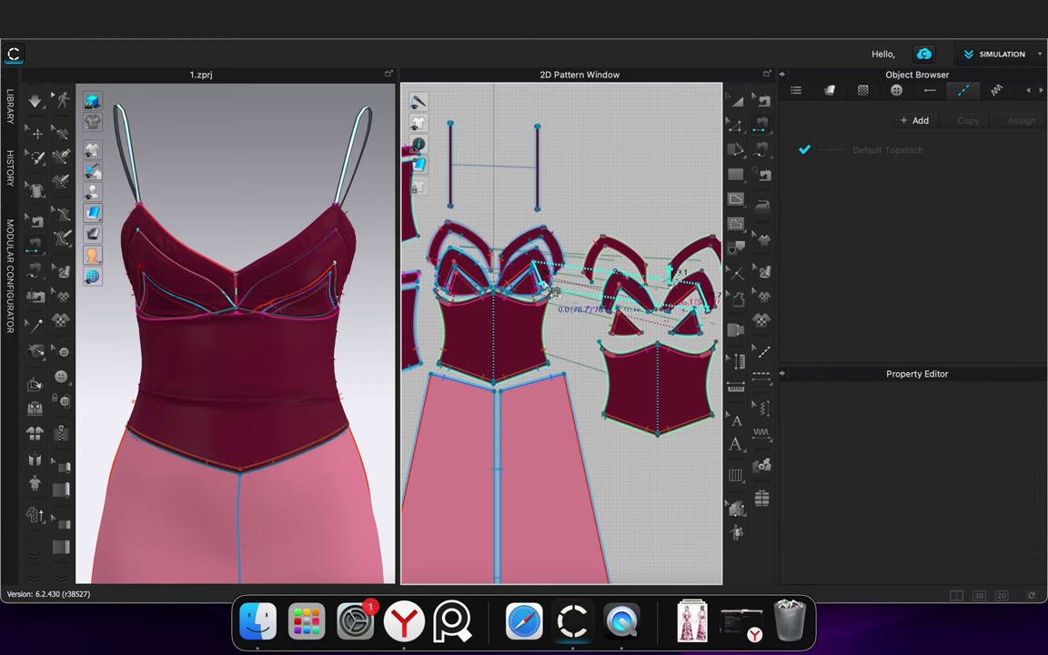
click(543, 284)
Offset the outer curved edges of the duplicate middle cup piece as internal lines
key(z)
click(613, 286)
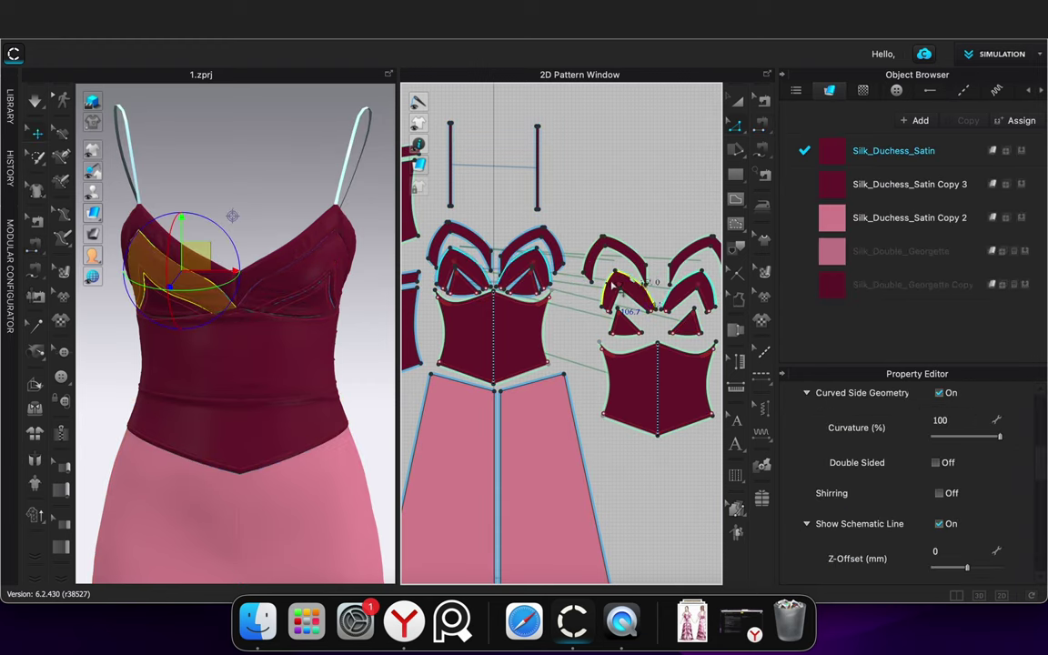
right_click(633, 275)
click(692, 379)
click(488, 395)
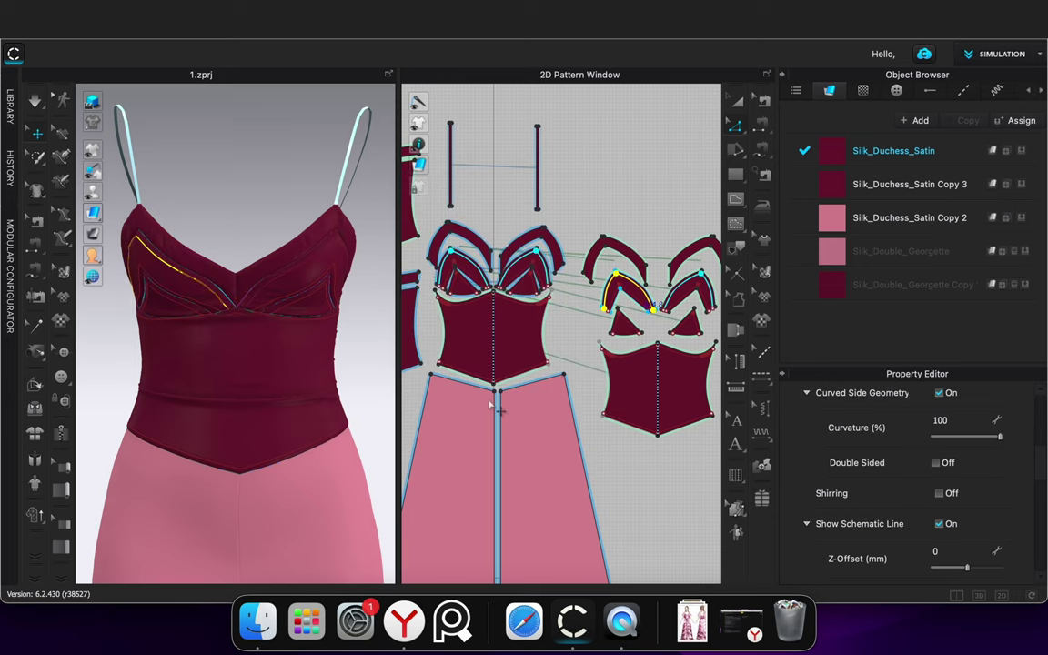
Segment-sew the outer internal lines of the duplicate right middle cup piece to those on the main cup piece
scroll(587, 299, up, 3)
key(n)
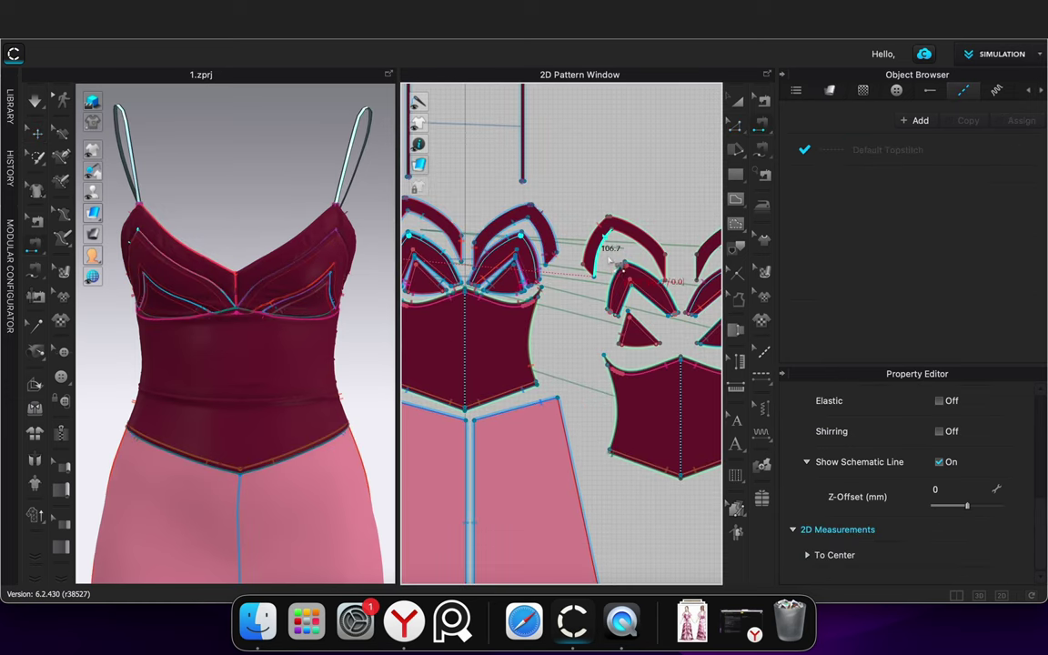
scroll(664, 272, down, 2)
click(689, 298)
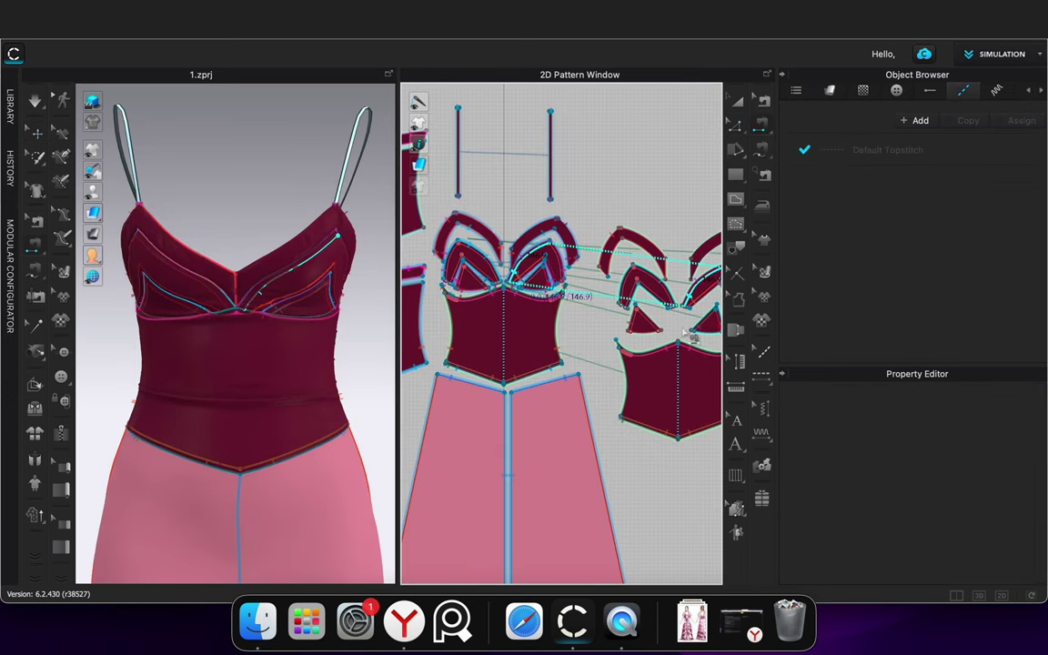
click(524, 264)
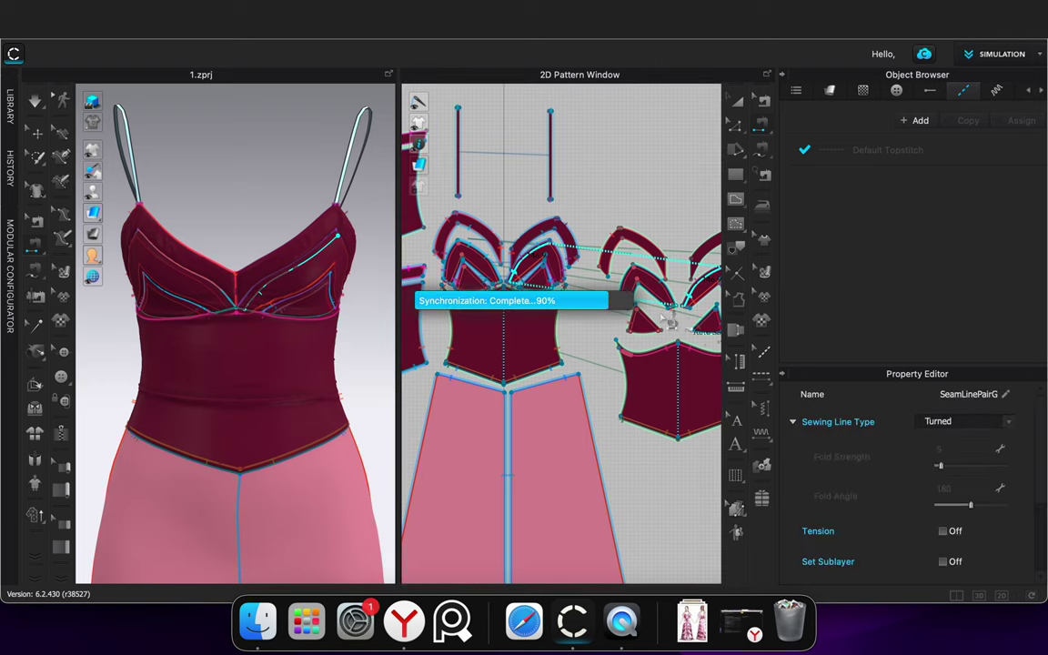
scroll(662, 322, down, 2)
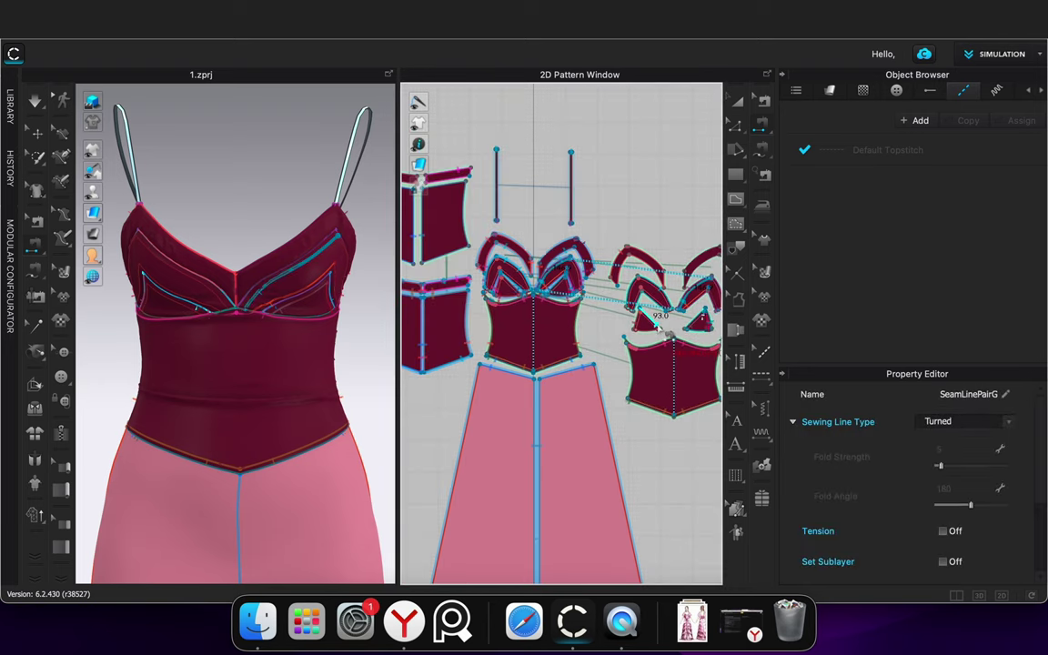
click(710, 308)
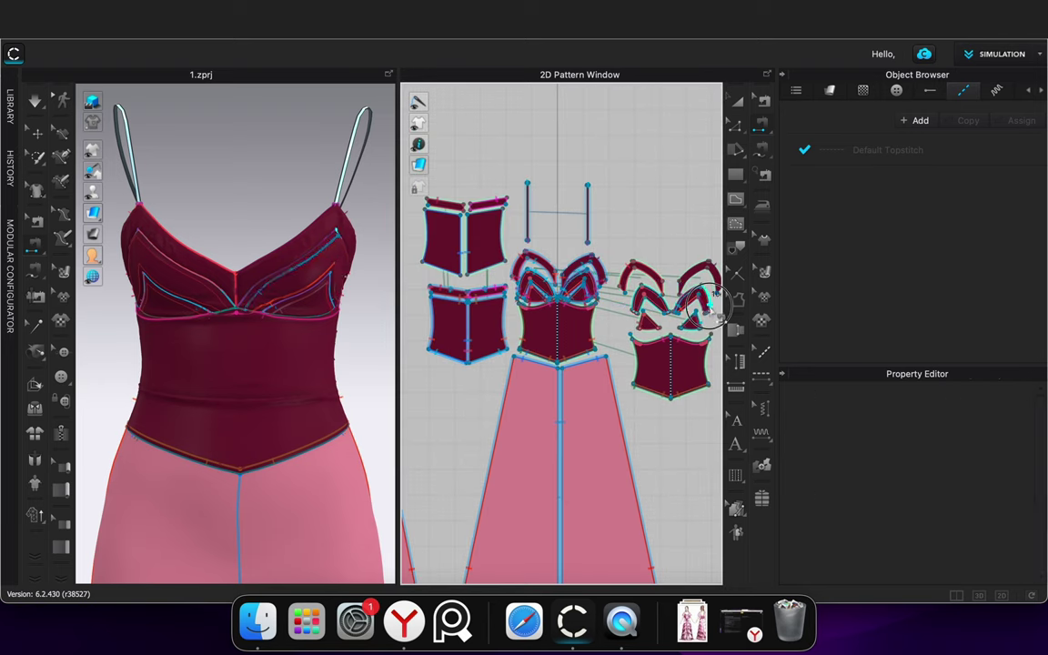
click(602, 292)
Segment-sew the internal lines of the duplicate left triangular cup piece to the matching lines on the main triangle
scroll(611, 312, up, 3)
scroll(612, 312, down, 1)
click(669, 324)
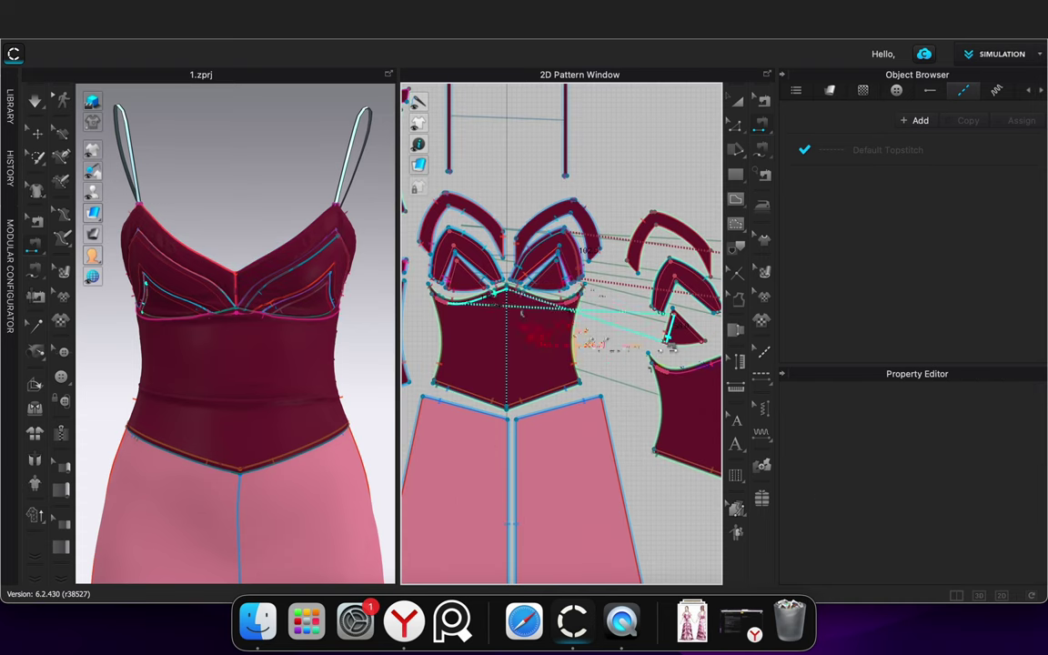
click(451, 279)
click(693, 320)
click(478, 281)
Segment-sew the internal lines of the duplicate left middle cup piece to the matching lines on the main middle cup piece
click(654, 311)
click(463, 237)
click(683, 268)
click(658, 287)
click(436, 269)
click(493, 263)
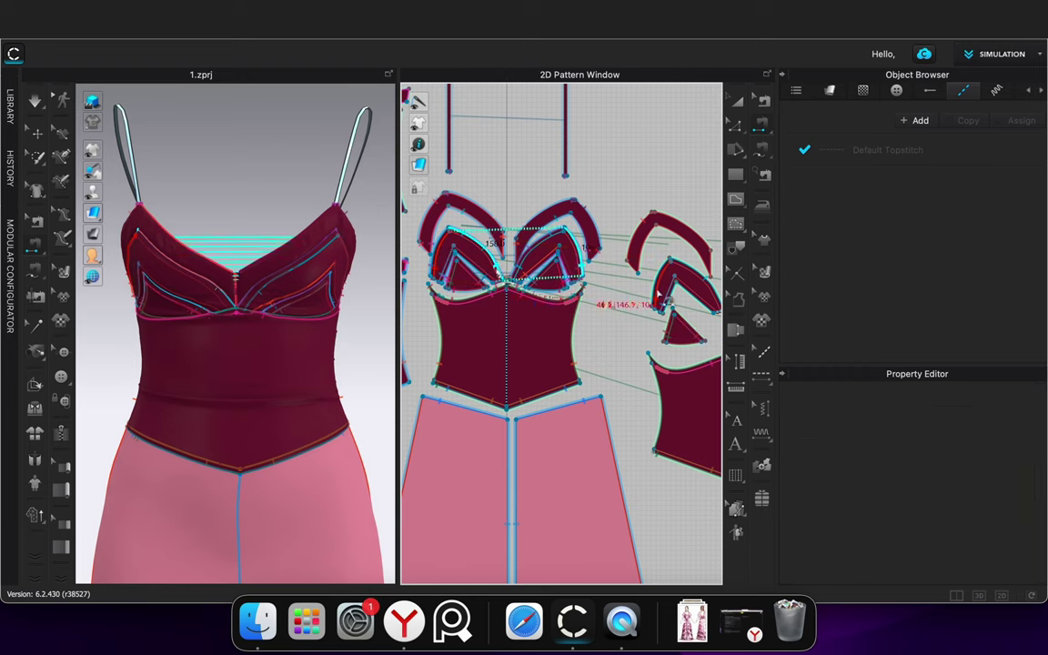
click(715, 303)
click(699, 299)
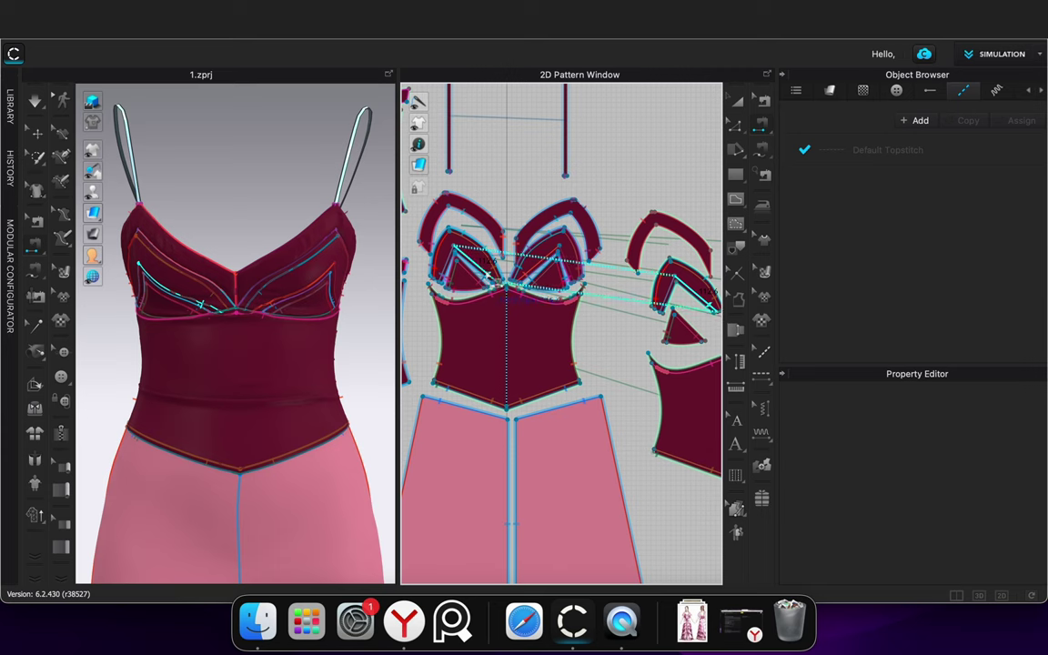
click(488, 274)
Simulate the dress with the newly sewn cup lines and check the bodice from the front and side
scroll(488, 274, down, 4)
key(space)
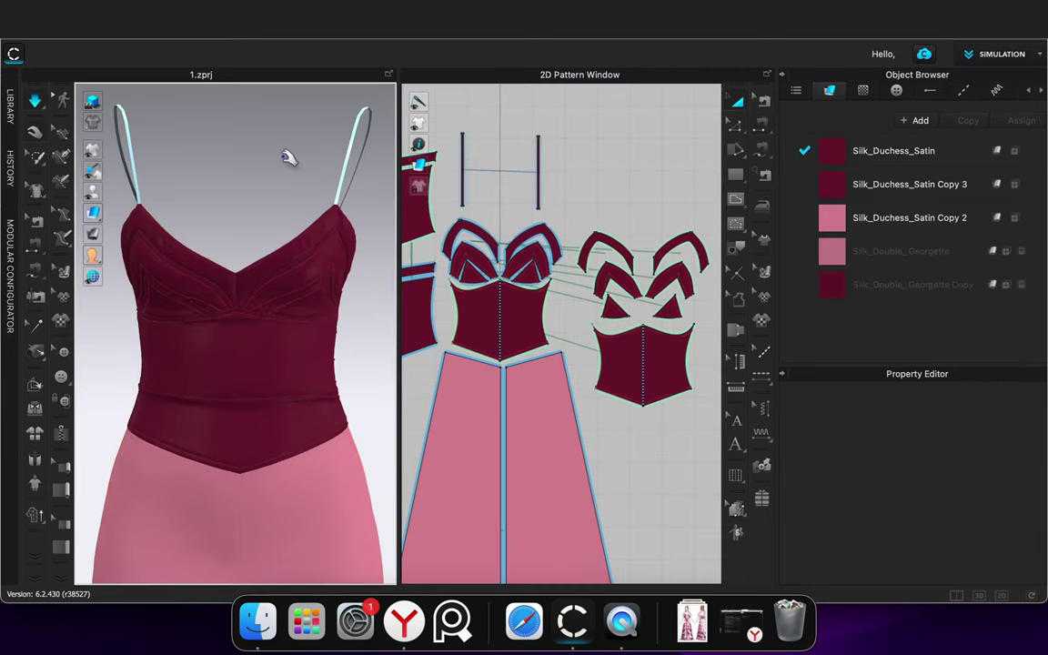
mouse_move(98, 153)
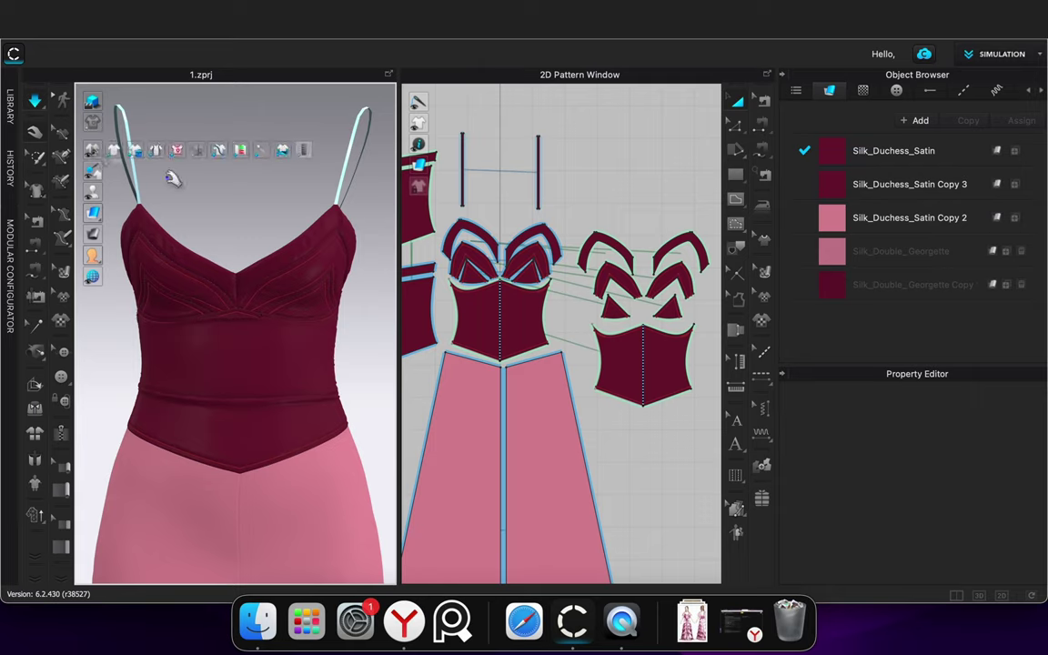
key(space)
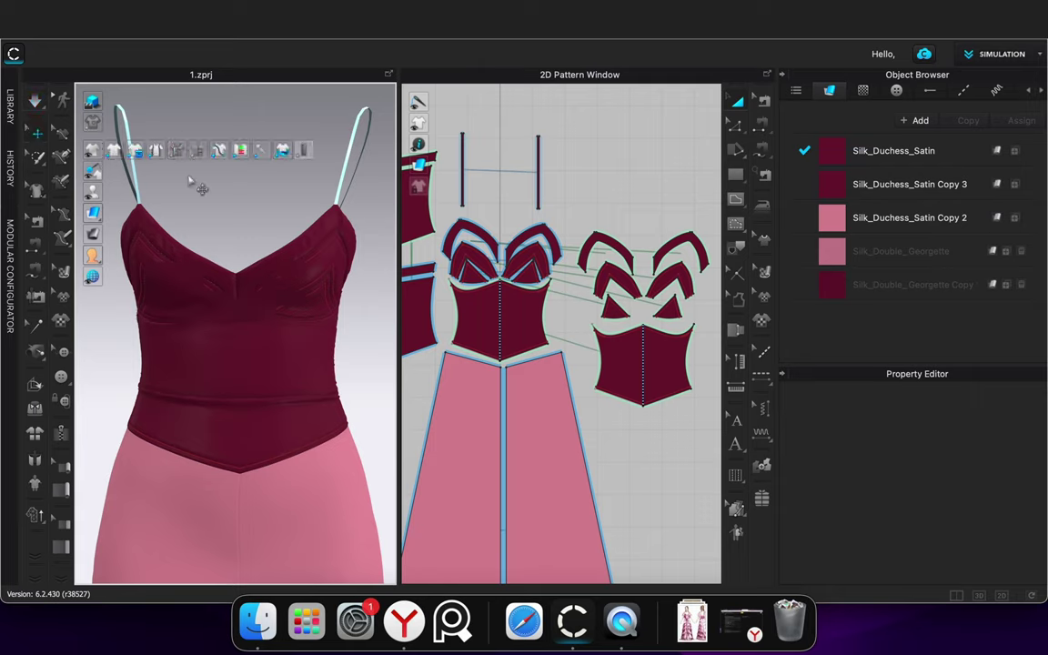
scroll(211, 222, up, 4)
scroll(215, 171, down, 3)
right_drag(225, 162, 158, 175)
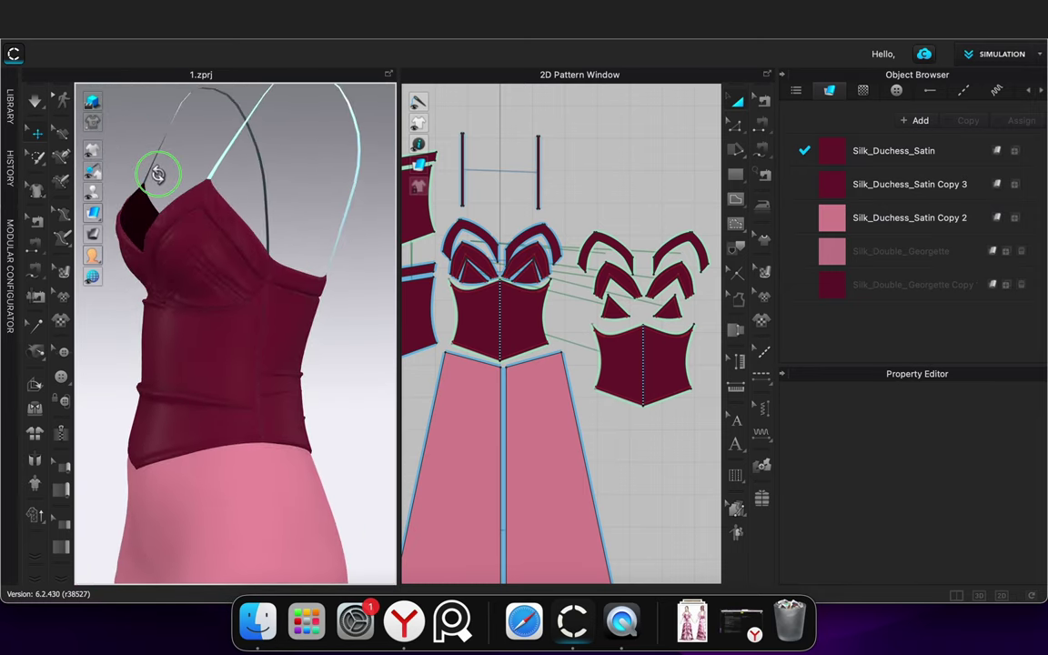
Offset the upper and lower edges of the main back bodice panels as internal lines
click(425, 367)
middle_drag(430, 366, 566, 362)
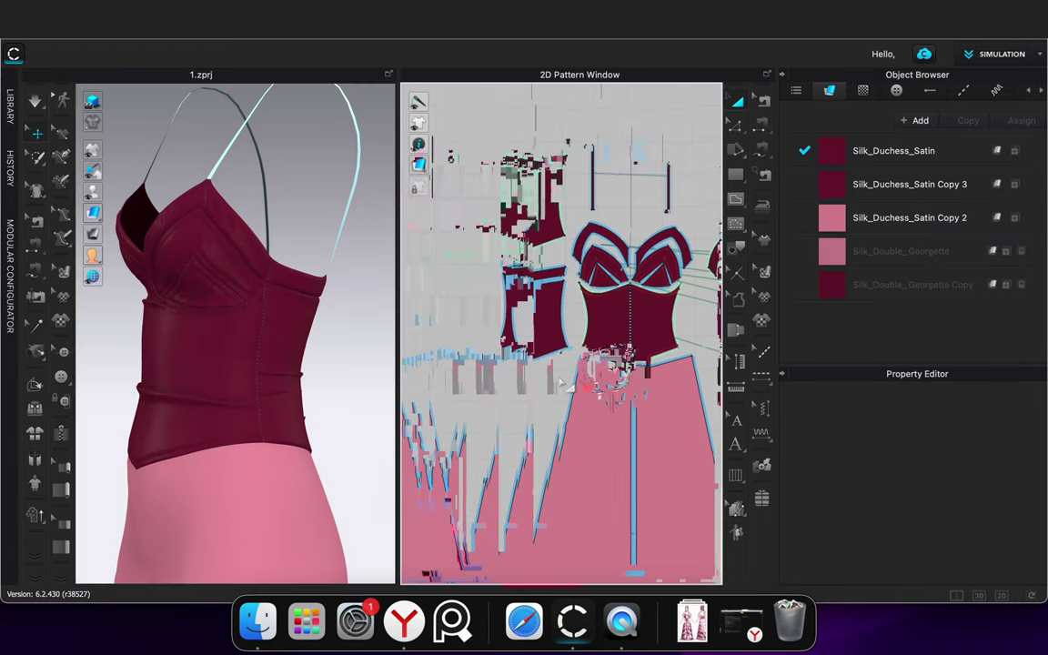
scroll(571, 366, up, 5)
key(z)
click(481, 315)
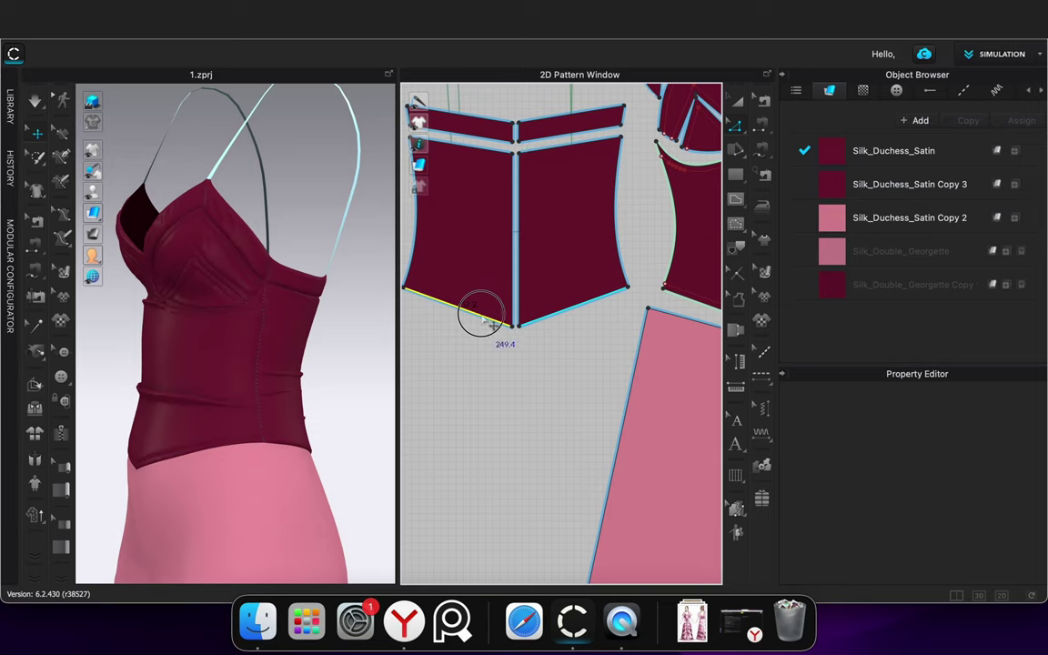
shift+click(485, 148)
right_click(486, 148)
click(548, 243)
click(492, 394)
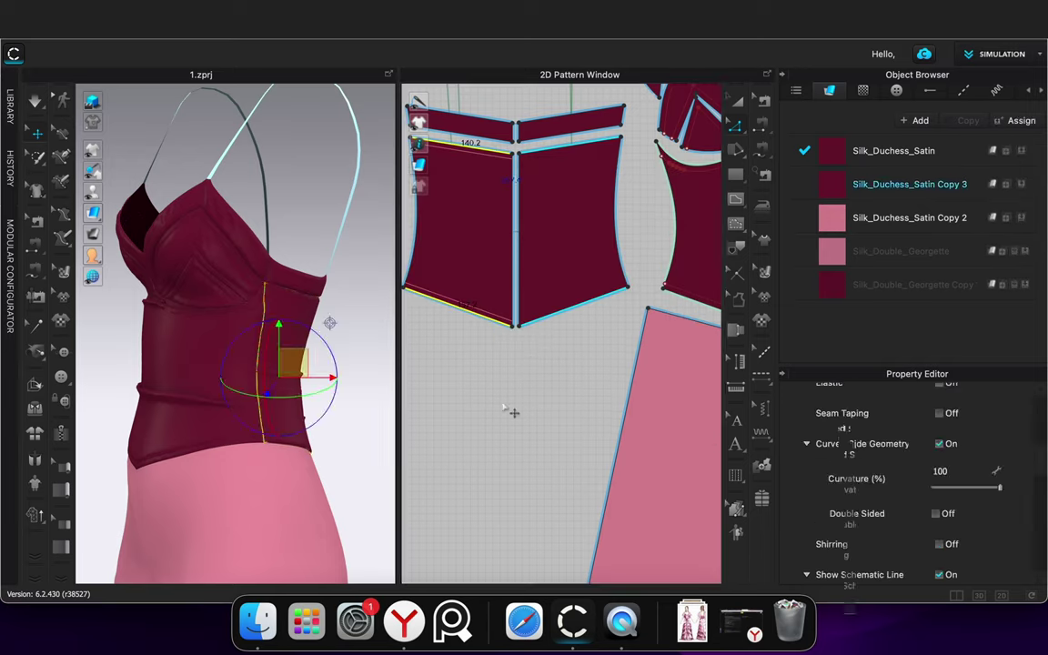
click(512, 412)
Segment-sew the upper and lower internal lines of the main back bodice panels to the matching lines on the duplicate back panels
scroll(627, 222, down, 5)
middle_drag(615, 168, 602, 328)
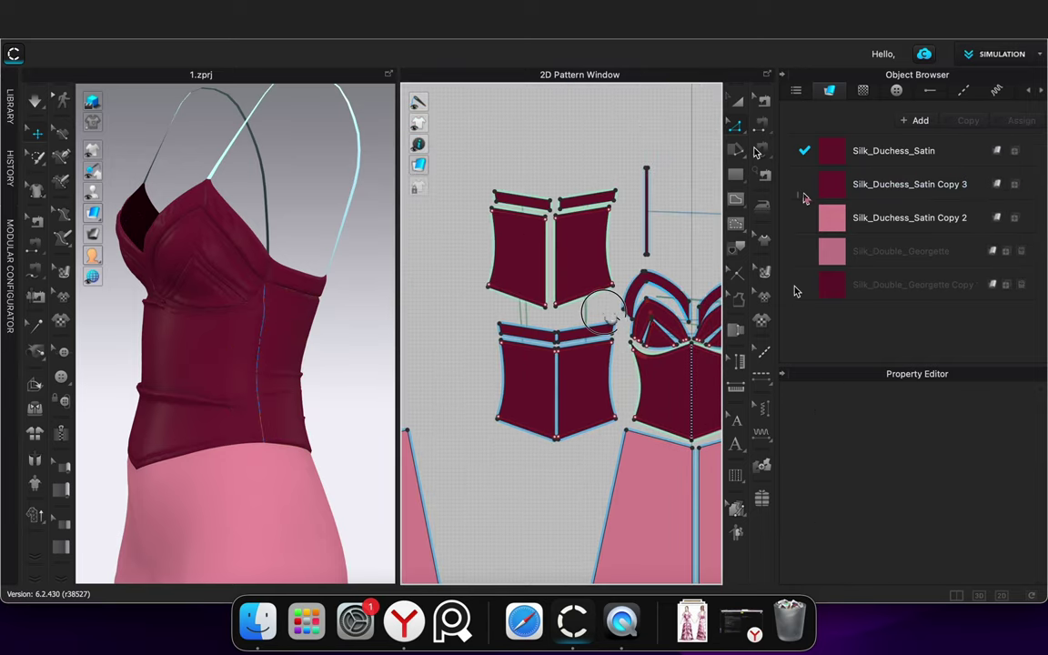
click(761, 127)
click(551, 439)
click(538, 303)
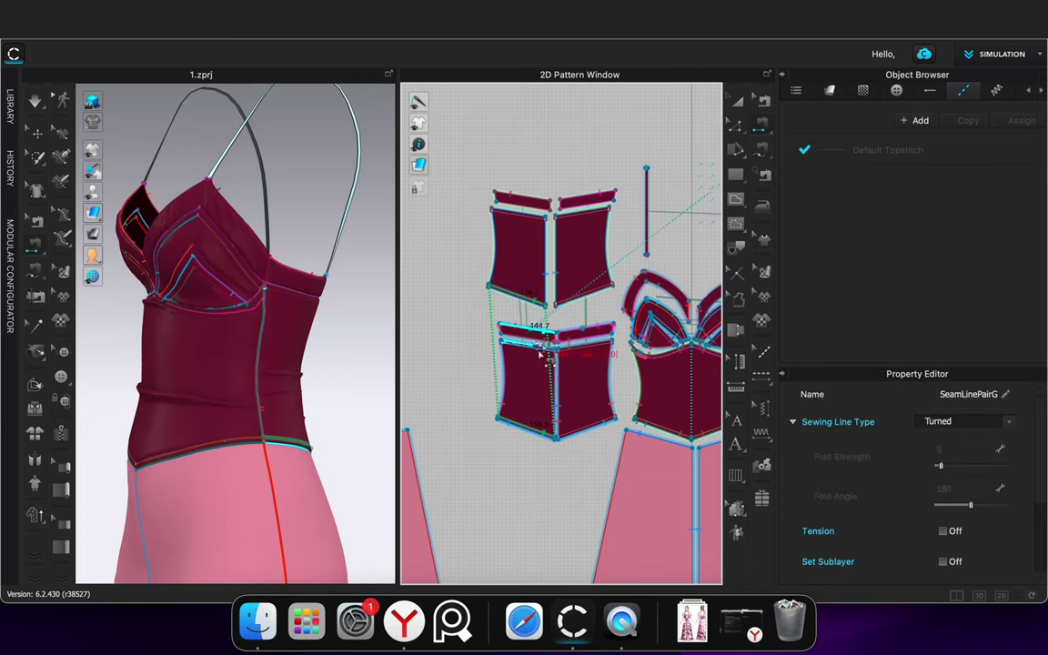
click(542, 348)
click(536, 218)
click(583, 217)
click(583, 345)
click(581, 298)
click(575, 431)
Simulate the dress with the new back bodice seams and check it from the front
key(space)
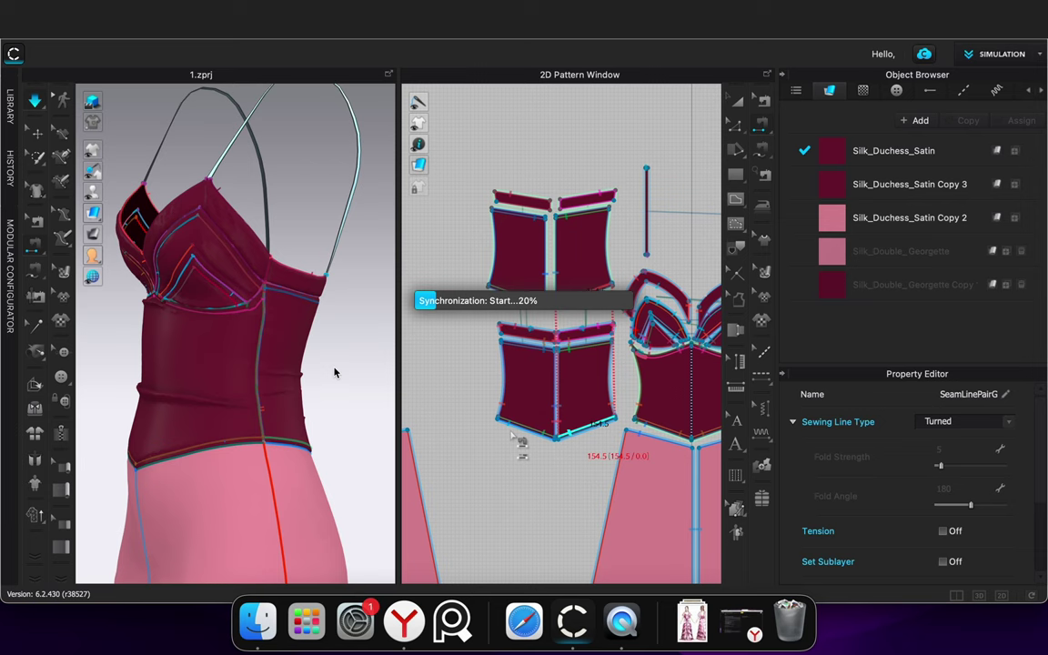
key(space)
click(738, 102)
scroll(583, 370, down, 5)
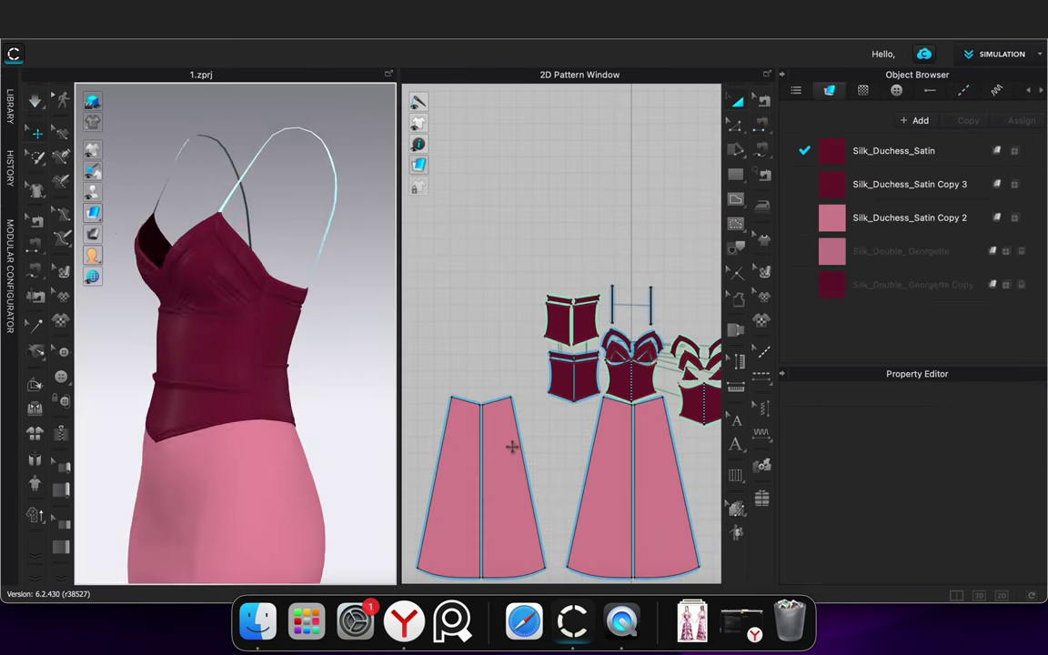
right_drag(291, 445, 380, 449)
key(space)
scroll(577, 347, down, 5)
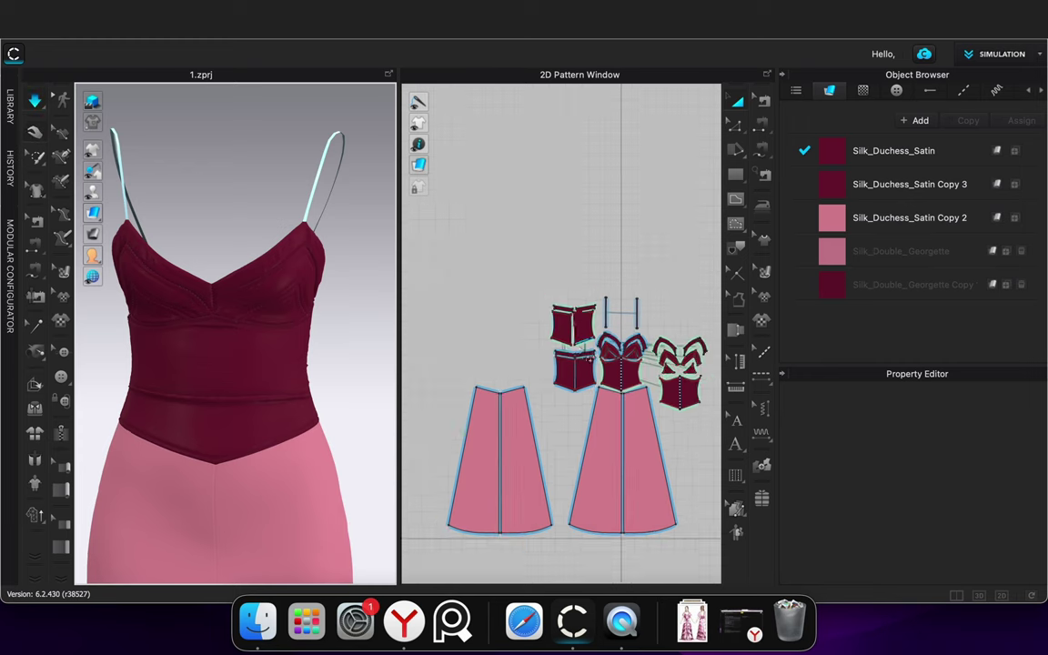
Rearrange the bodice, cup and strap pieces above the skirt panels in the 2D layout
drag(535, 273, 573, 313)
drag(674, 382, 568, 346)
scroll(597, 360, up, 4)
click(574, 381)
drag(630, 273, 621, 337)
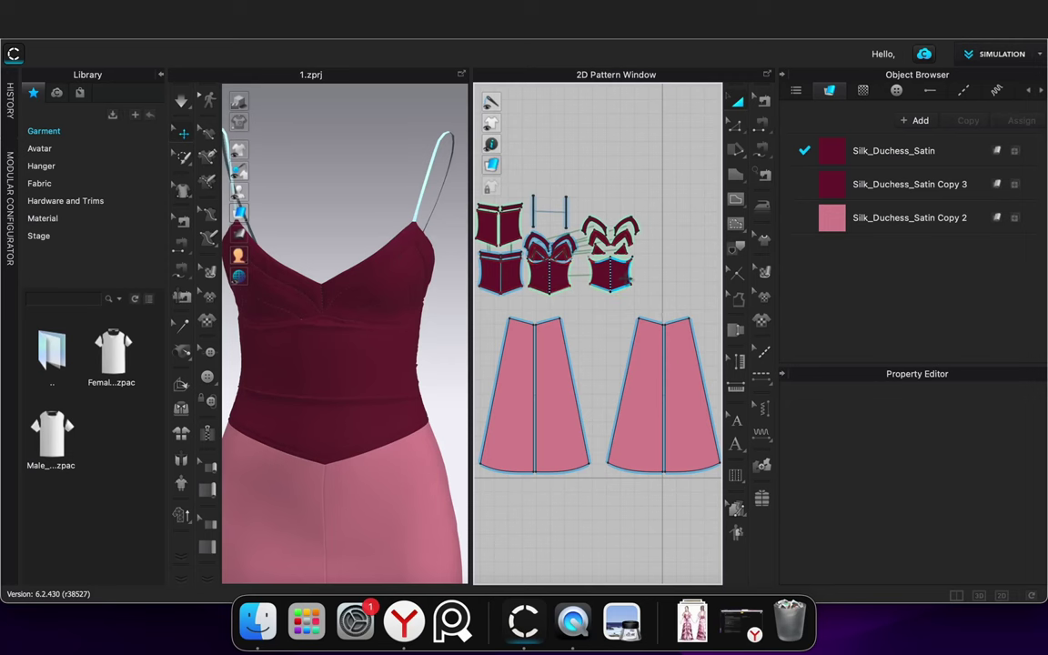
Move the bodice and cup pieces without the straps aside in the 2D layout and freeze them
drag(647, 301, 472, 196)
shift+click(534, 214)
shift+click(566, 214)
scroll(570, 215, down, 3)
scroll(546, 256, down, 2)
drag(552, 256, 490, 256)
right_click(493, 255)
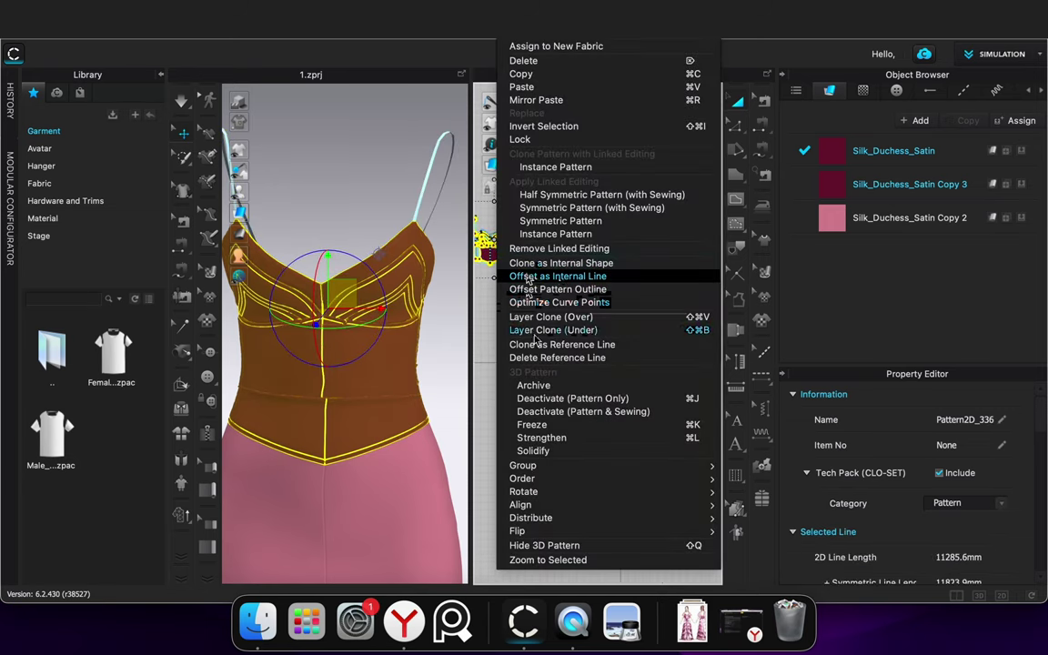
click(544, 426)
Unfreeze the two shoulder strap pieces
right_click(569, 229)
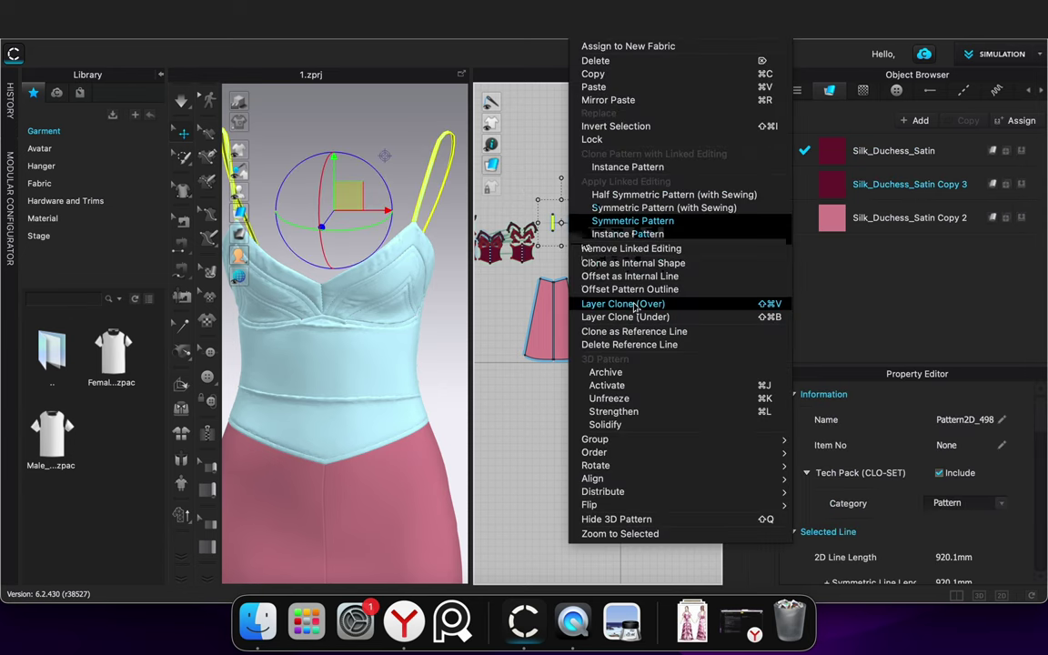
click(626, 398)
click(623, 246)
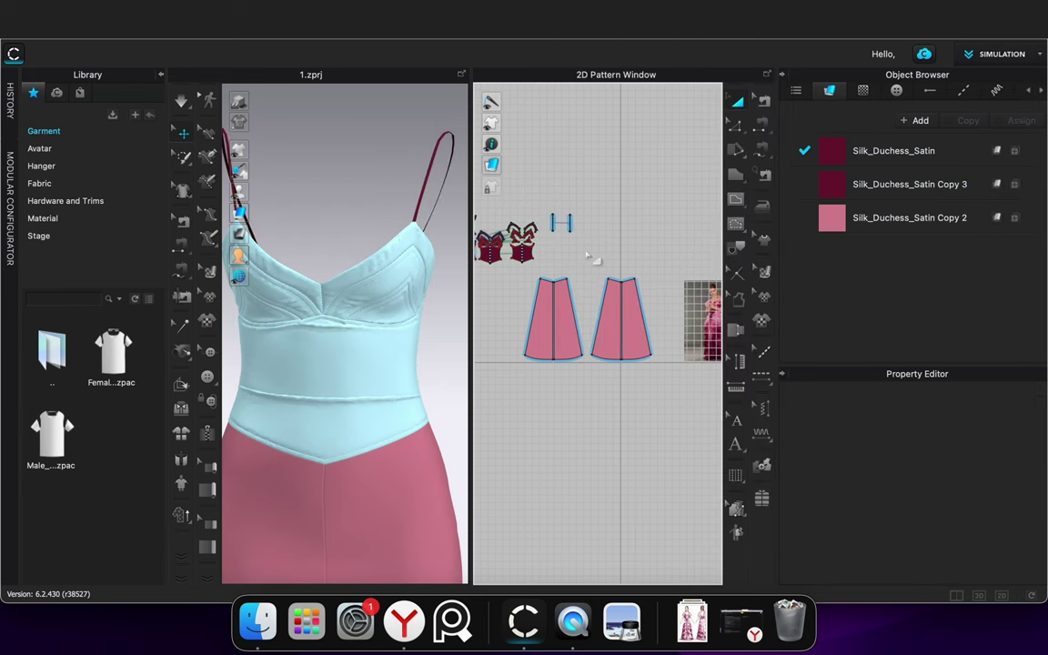
Assign Silk_Duchess_Satin Copy 2 to both straps, set their particle distance to 5 and simulate
drag(589, 256, 543, 208)
click(1022, 221)
scroll(974, 533, down, 10)
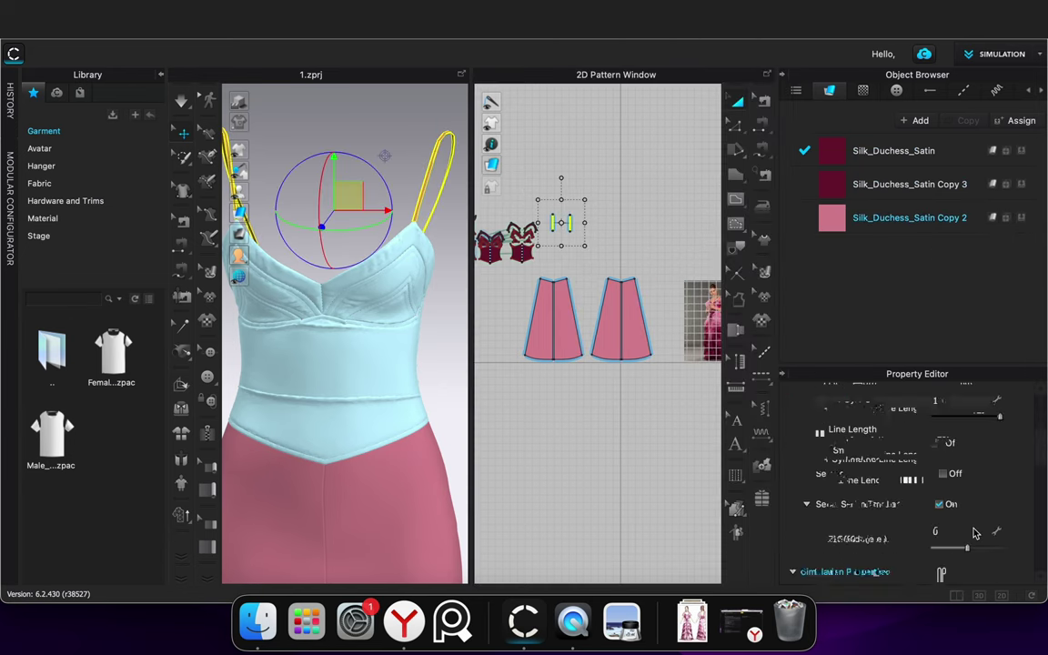
click(963, 428)
text(5)
click(646, 442)
key(space)
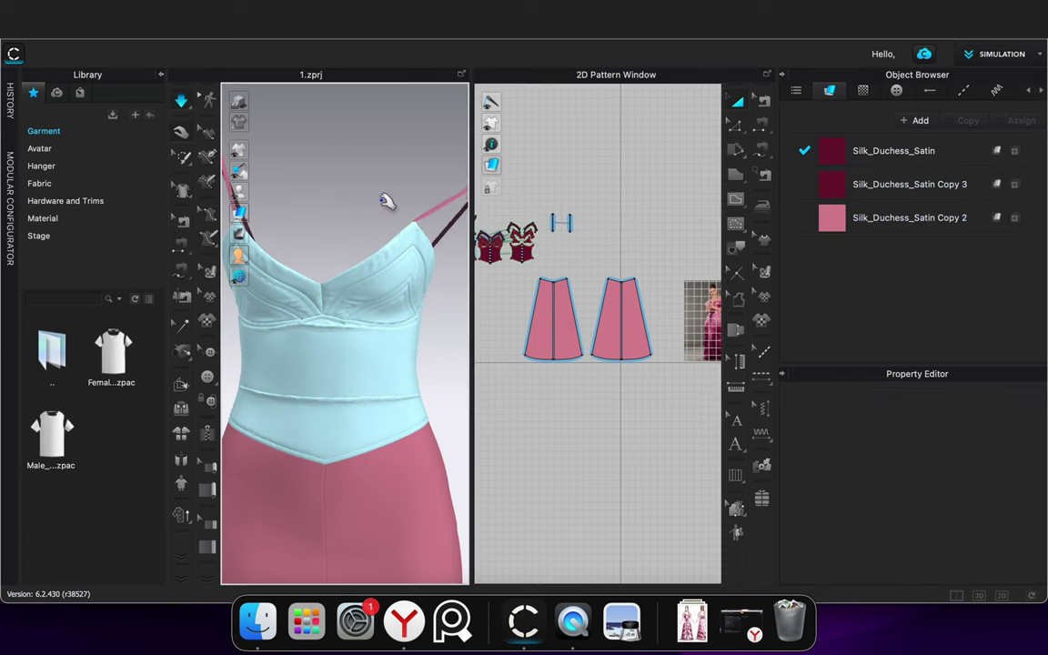
Set the friction of Silk_Duchess_Satin Copy 2 to 82 and simulate the straps again
click(914, 217)
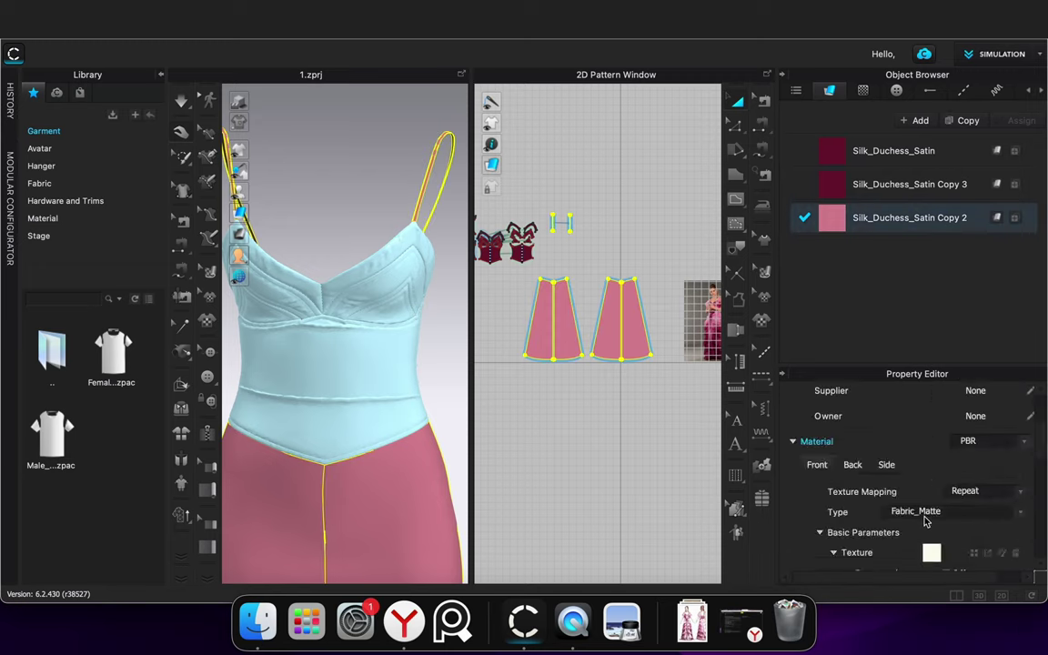
scroll(919, 514, down, 5)
scroll(871, 516, down, 10)
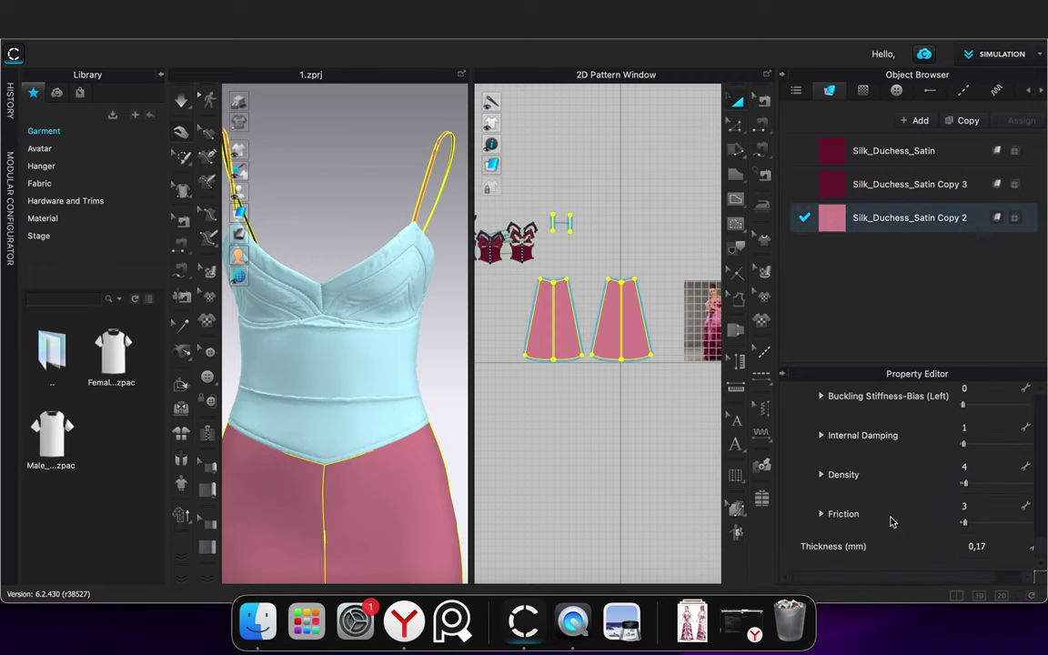
click(369, 278)
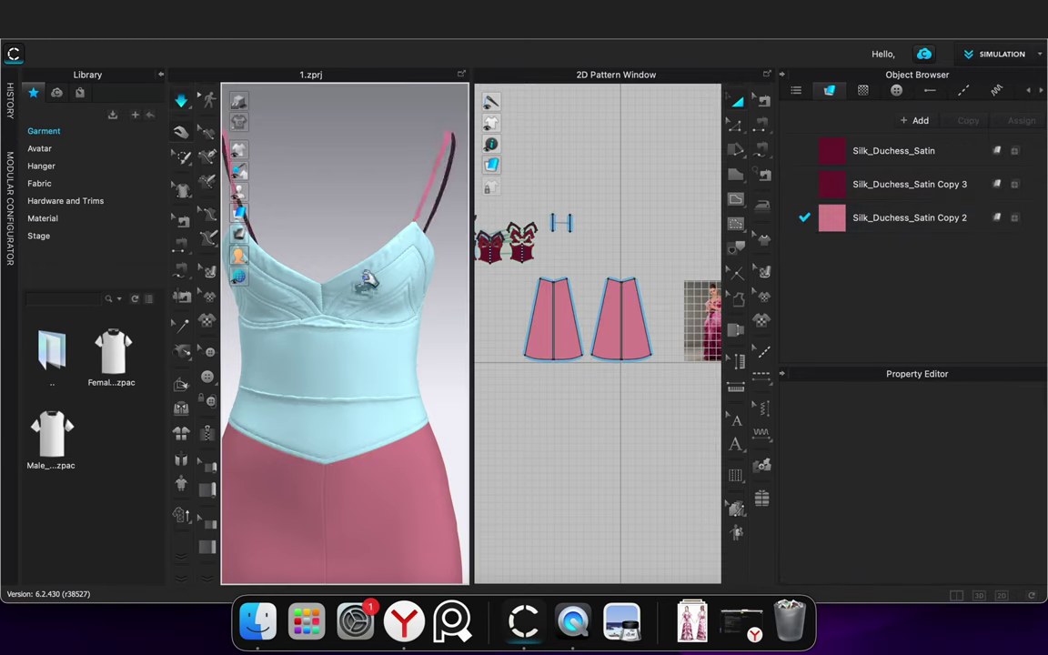
scroll(364, 229, down, 5)
scroll(574, 211, up, 5)
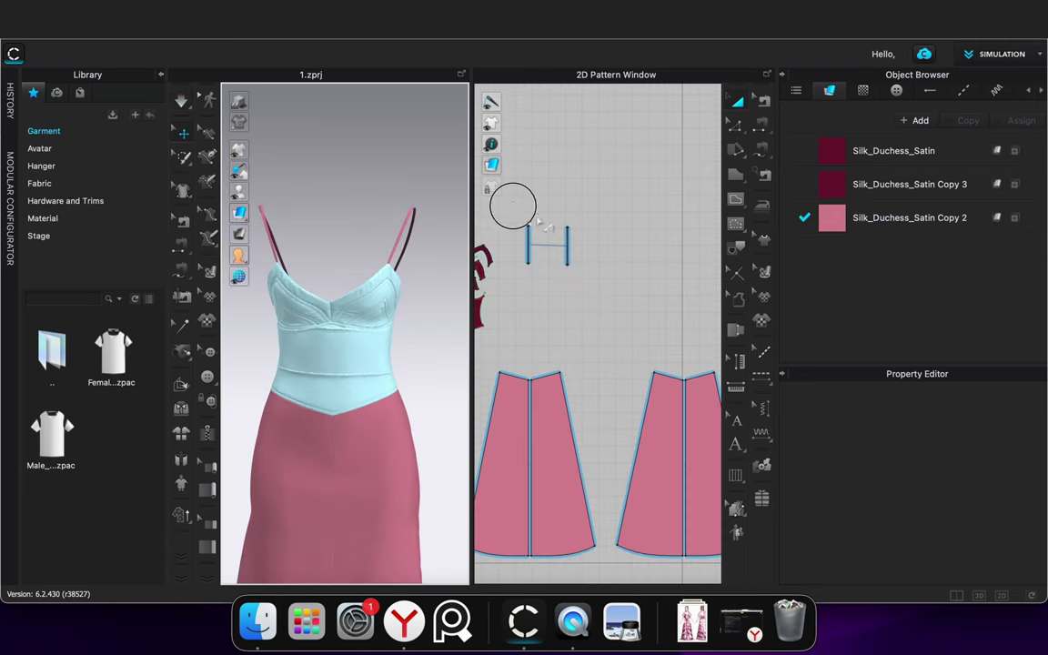
Freeze the two shoulder strap pieces
drag(515, 206, 584, 273)
right_click(569, 241)
click(634, 413)
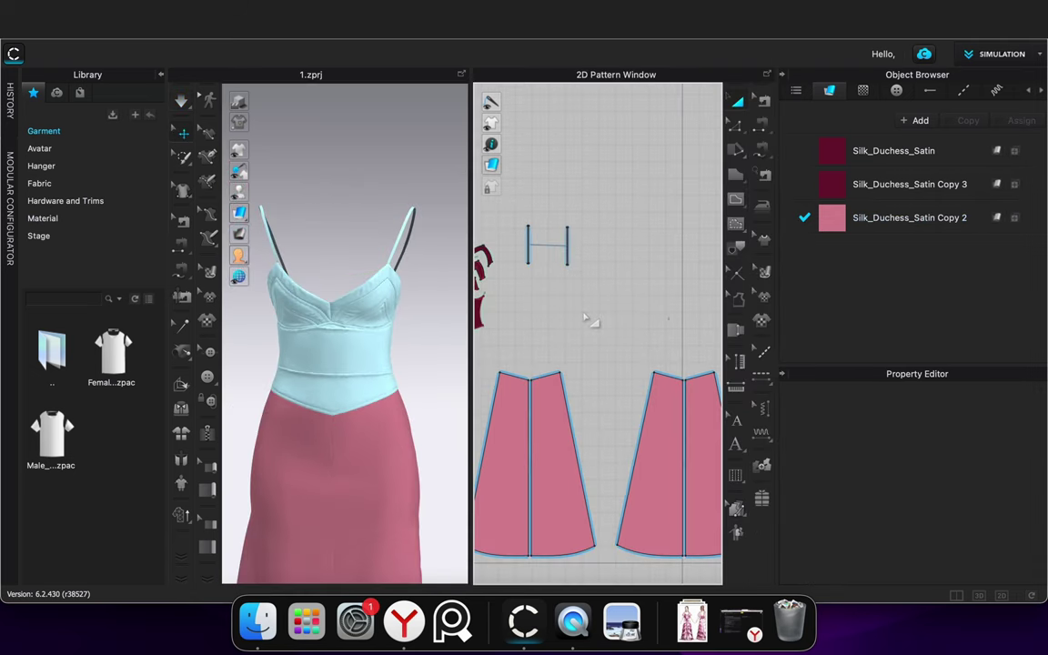
Copy the Silk_Duchess_Satin Copy 2 fabric and set the copy's physical property preset to Silk_Duchess_Satin
click(926, 216)
click(970, 119)
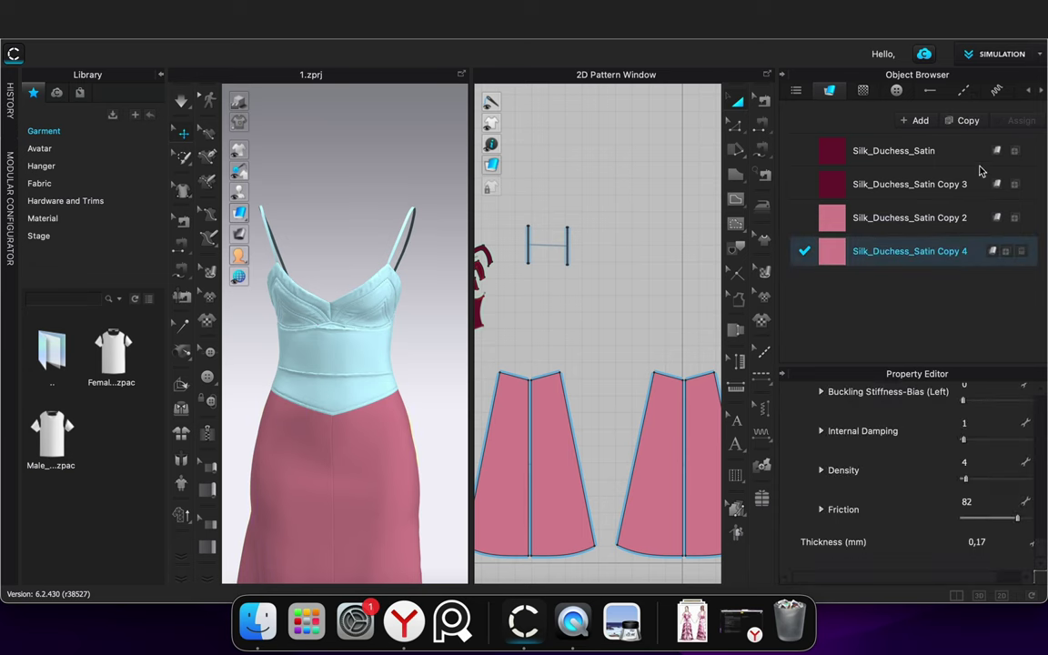
scroll(921, 501, up, 5)
scroll(922, 487, up, 6)
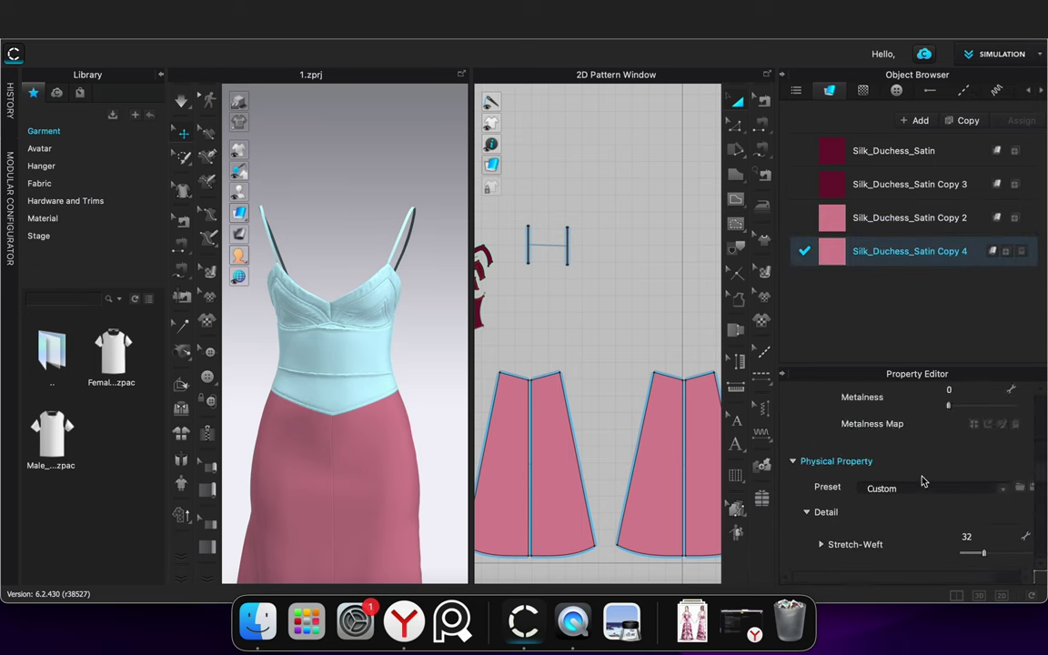
click(1004, 492)
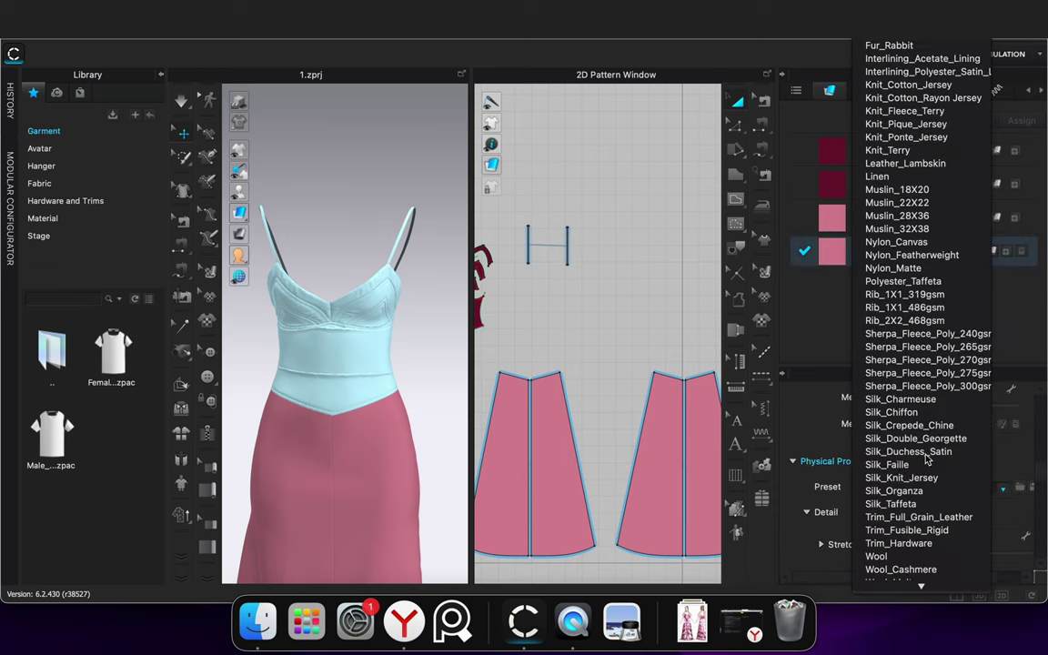
click(910, 451)
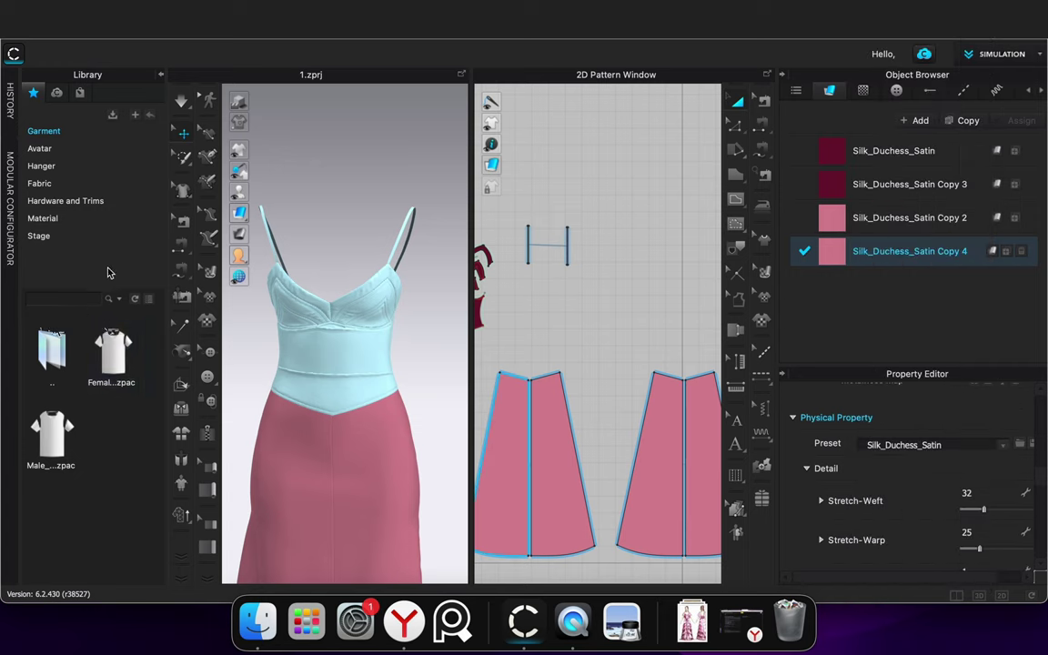
Find Silk_Chiffon among the library fabrics and replace the newly copied fabric with it
click(40, 183)
scroll(100, 410, down, 10)
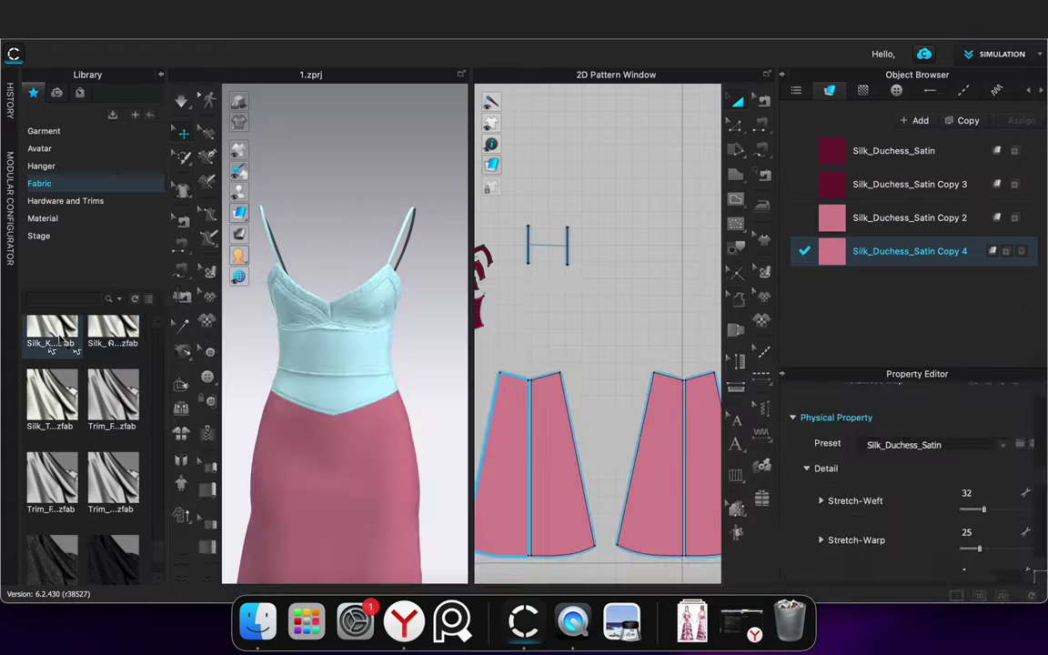
scroll(79, 403, up, 3)
scroll(80, 407, up, 3)
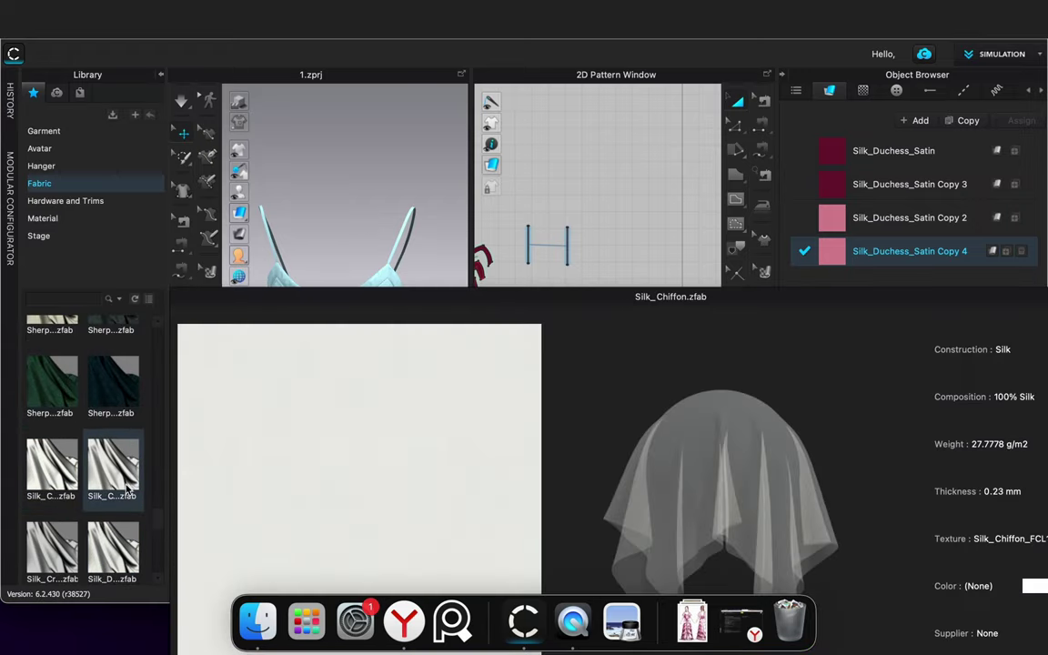
mouse_move(125, 544)
mouse_move(67, 546)
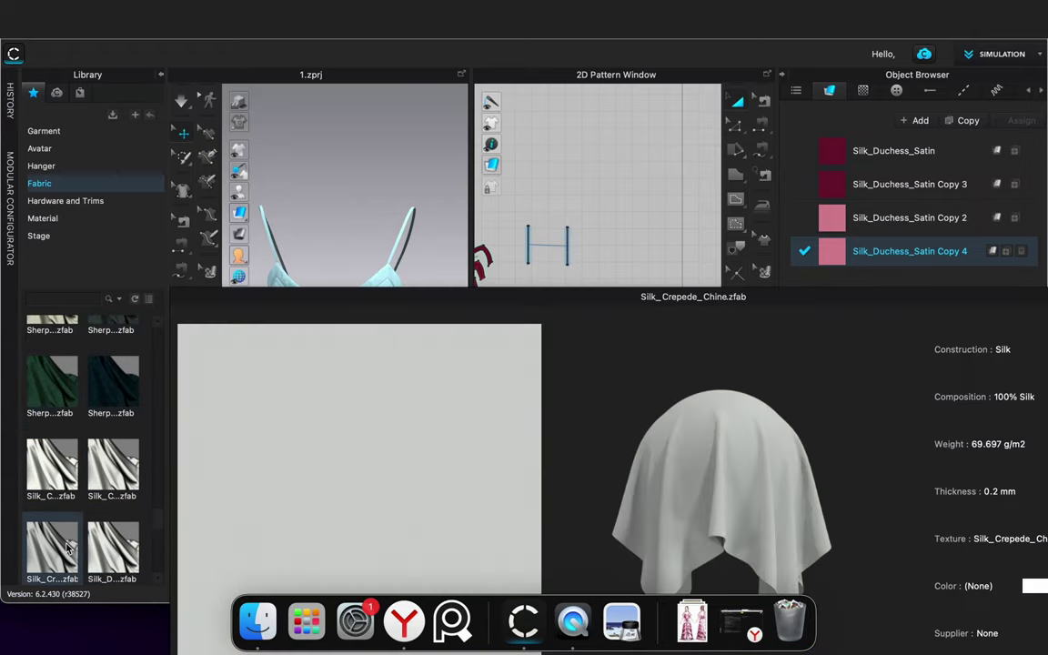
drag(113, 468, 869, 251)
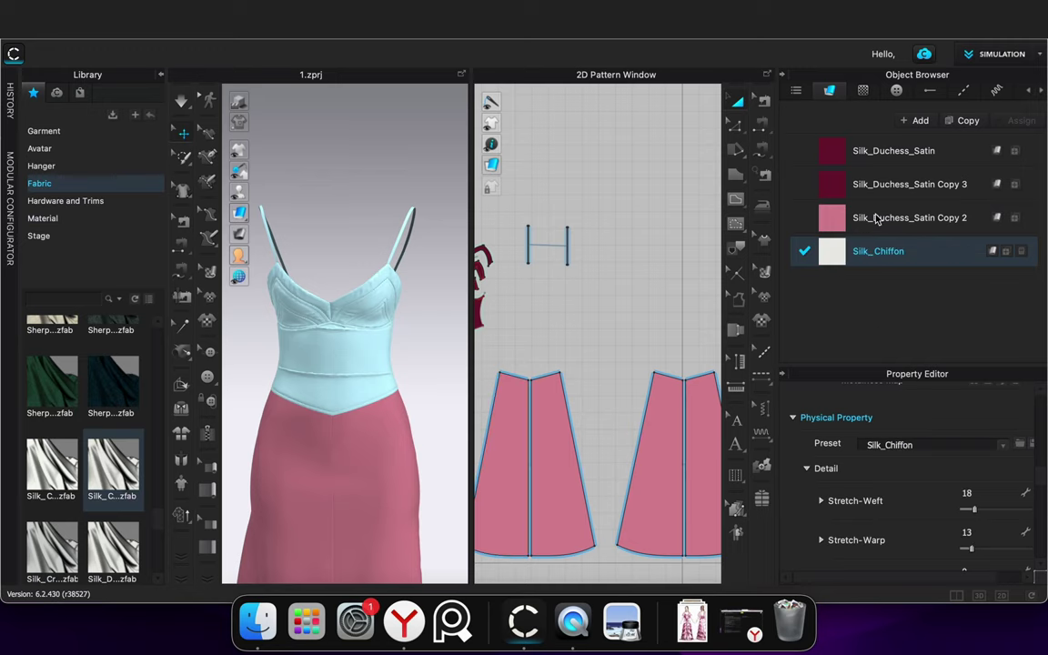
Set the Silk_Chiffon fabric's color to the pink used on the skirt
scroll(917, 507, down, 5)
scroll(914, 496, up, 10)
click(1016, 472)
click(268, 383)
click(488, 498)
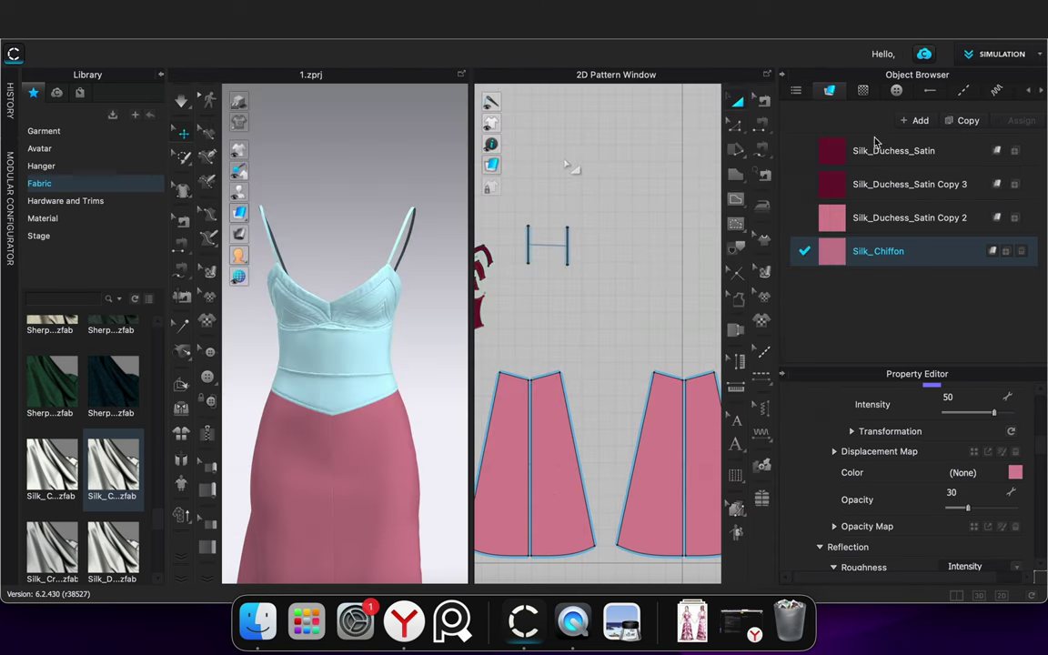
Draw a rectangular pattern piece about 869 mm wide and 224 mm high beside the shoulder strap pieces
click(736, 173)
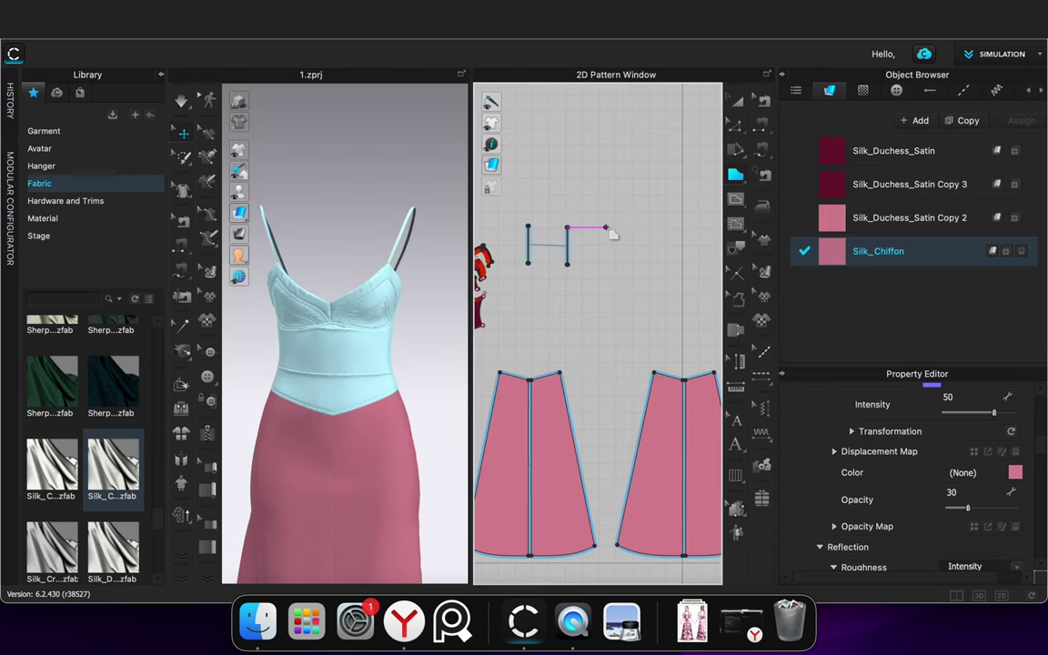
click(606, 228)
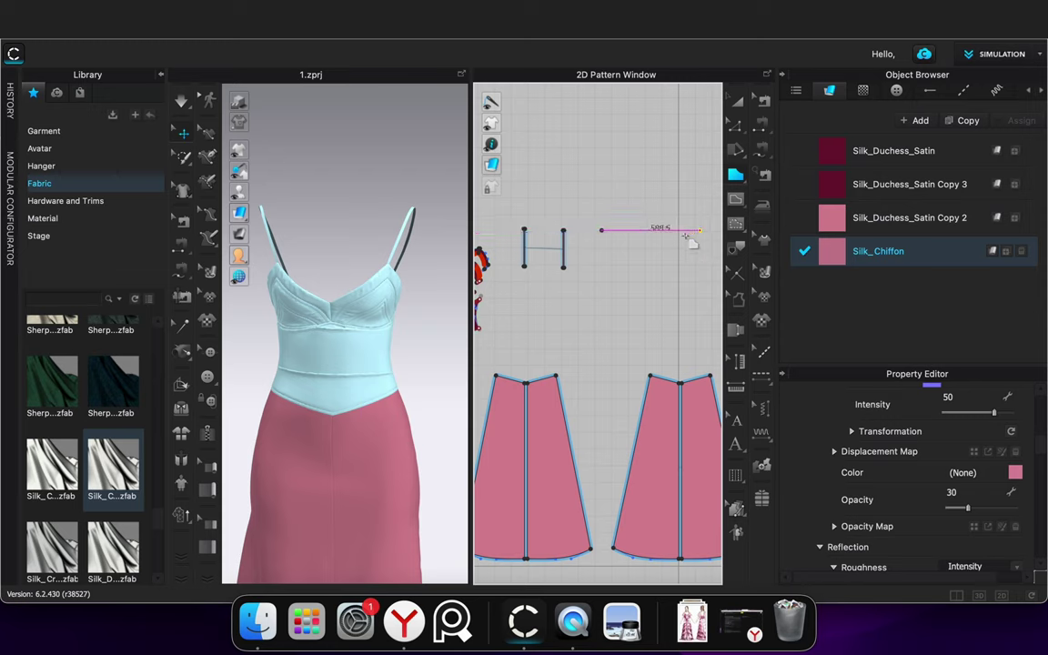
middle_drag(716, 258, 666, 310)
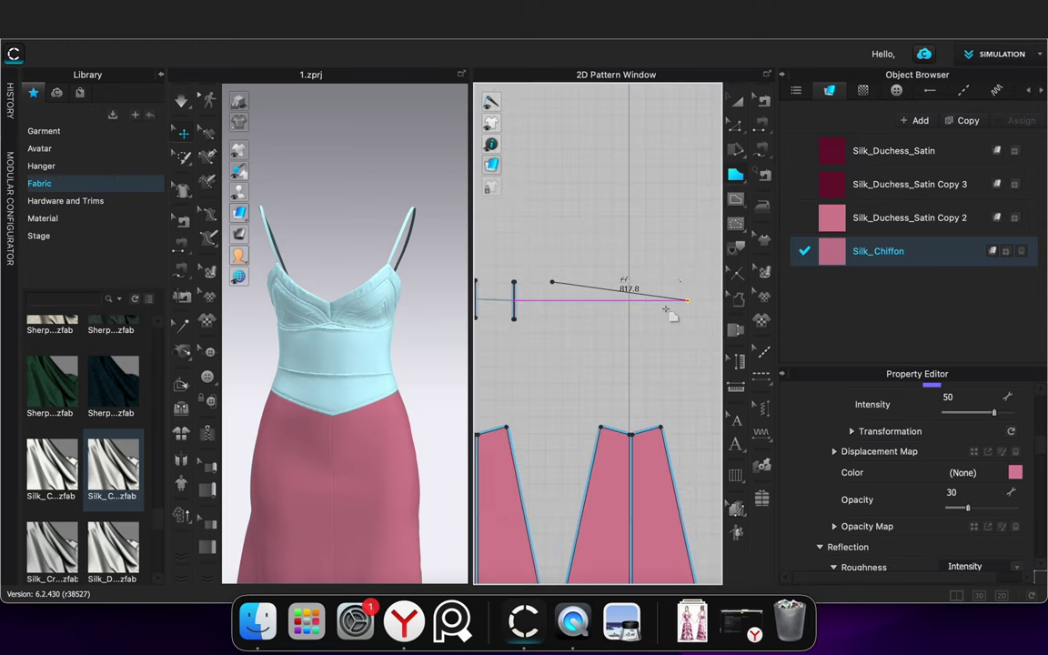
click(697, 282)
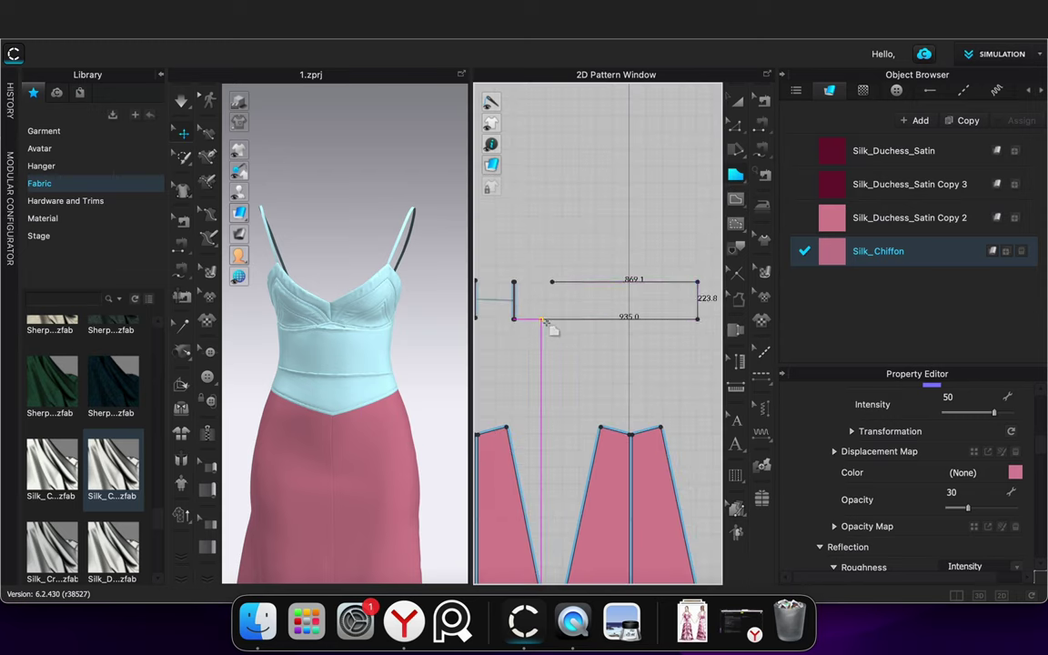
click(552, 281)
Raise both lower corners of the sleeve piece to about 134 mm side length, and bow its lower and short edges outward
drag(552, 319, 552, 304)
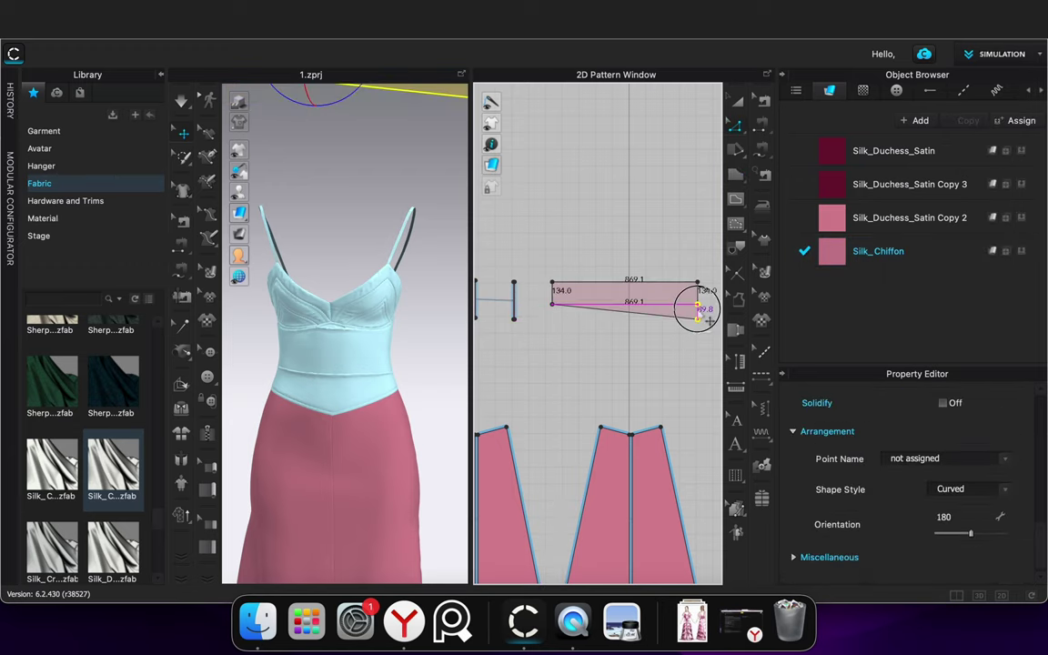
drag(698, 309, 698, 306)
key(c)
drag(630, 305, 629, 322)
click(701, 293)
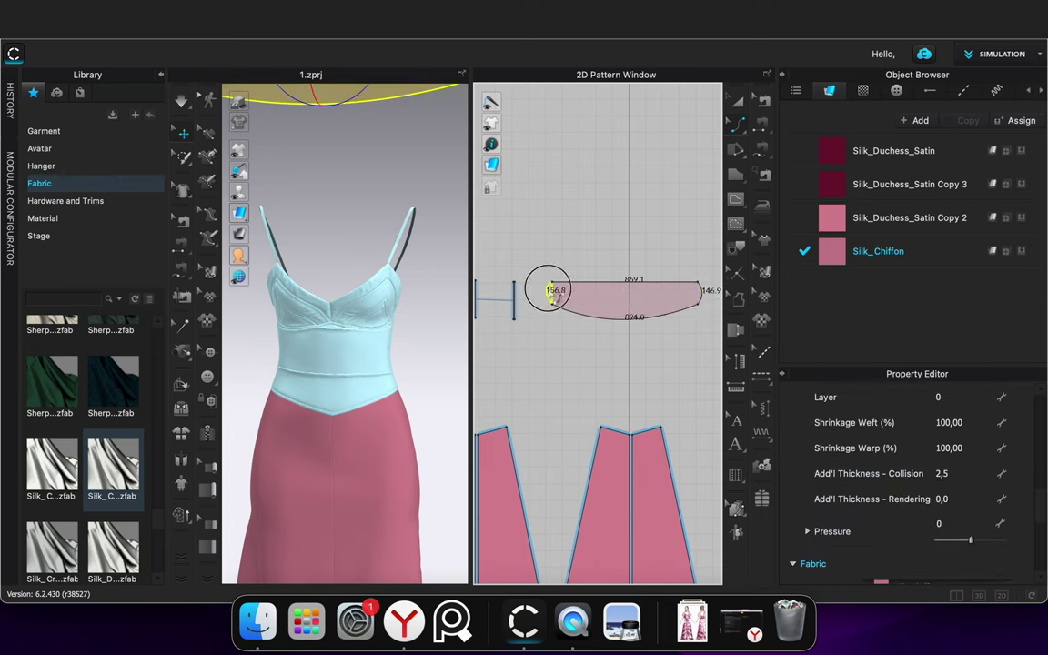
key(z)
Widen the chiffon sleeve piece until its straight upper edge is about 1036 mm long
click(594, 291)
click(737, 102)
click(619, 292)
scroll(620, 293, down, 3)
mouse_move(698, 301)
mouse_down()
mouse_move(718, 307)
mouse_move(711, 316)
mouse_up()
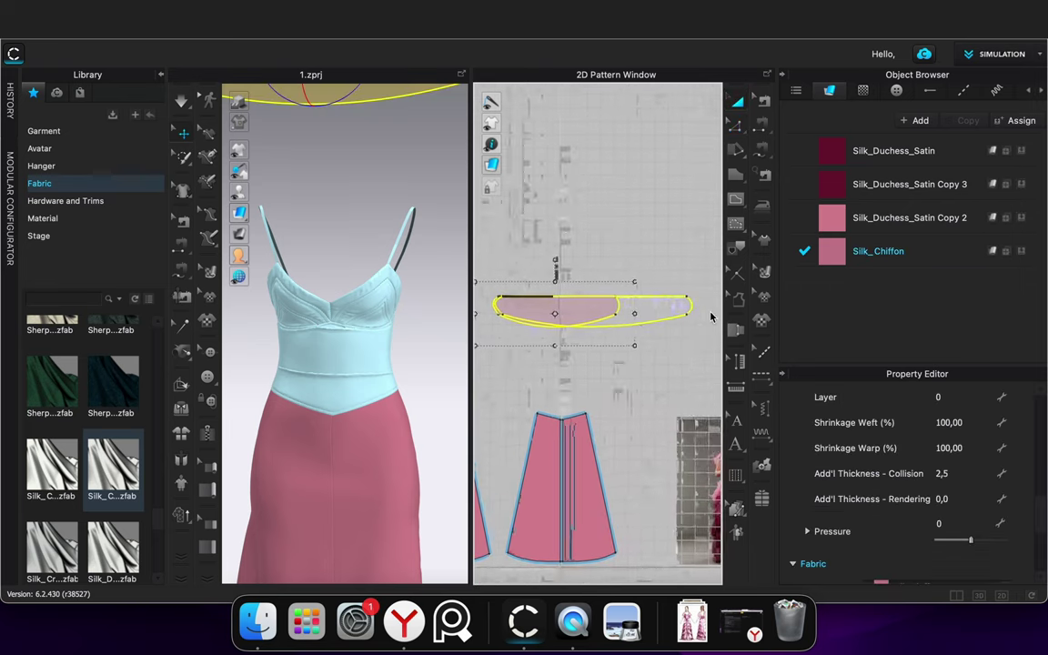
scroll(572, 271, down, 3)
click(573, 275)
click(592, 294)
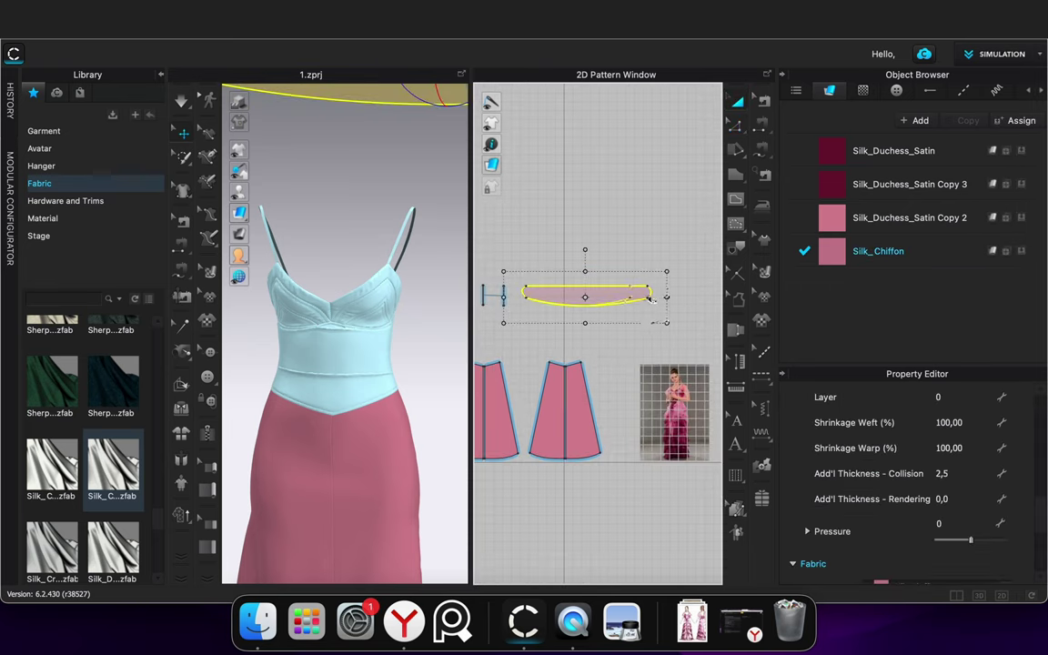
drag(632, 304, 629, 304)
Sew the straight upper edge of the sleeve piece to the long edge of the adjacent shoulder strap
click(549, 324)
scroll(549, 324, up, 4)
middle_drag(554, 330, 623, 329)
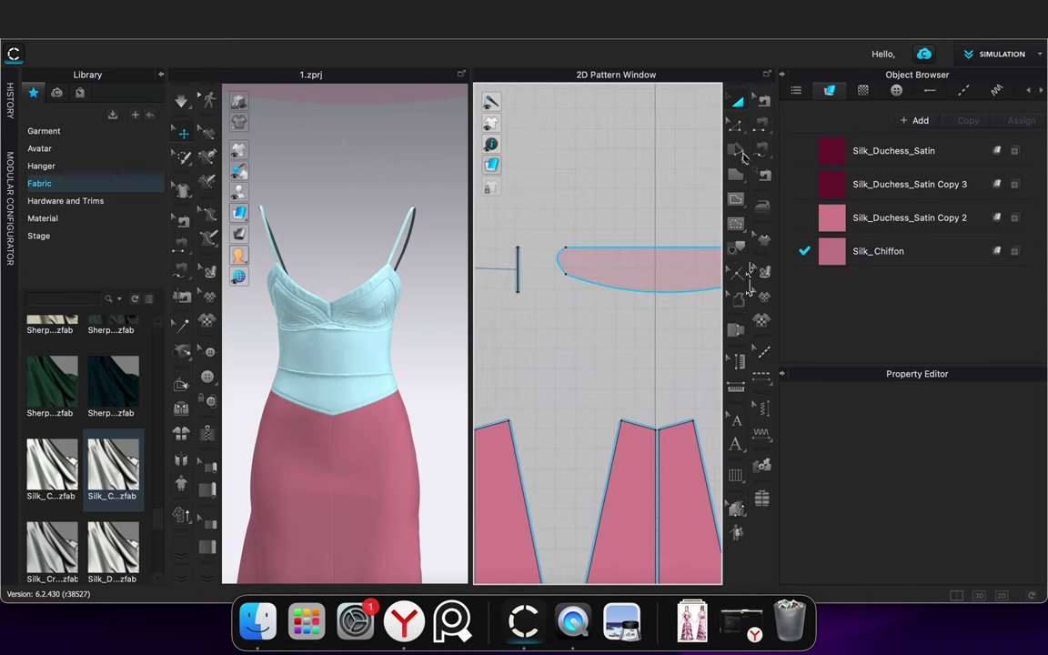
click(762, 130)
click(523, 272)
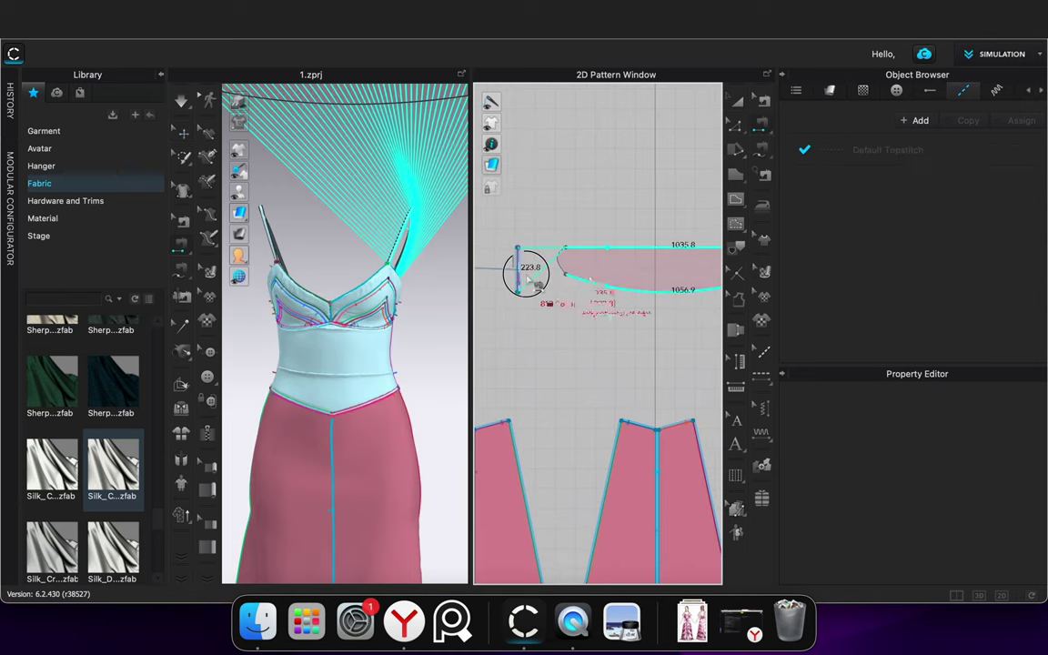
Place the sleeve piece beside the avatar's left shoulder in 3D and start the simulation
click(738, 101)
scroll(369, 215, down, 5)
click(369, 211)
drag(376, 201, 453, 339)
click(377, 226)
key(space)
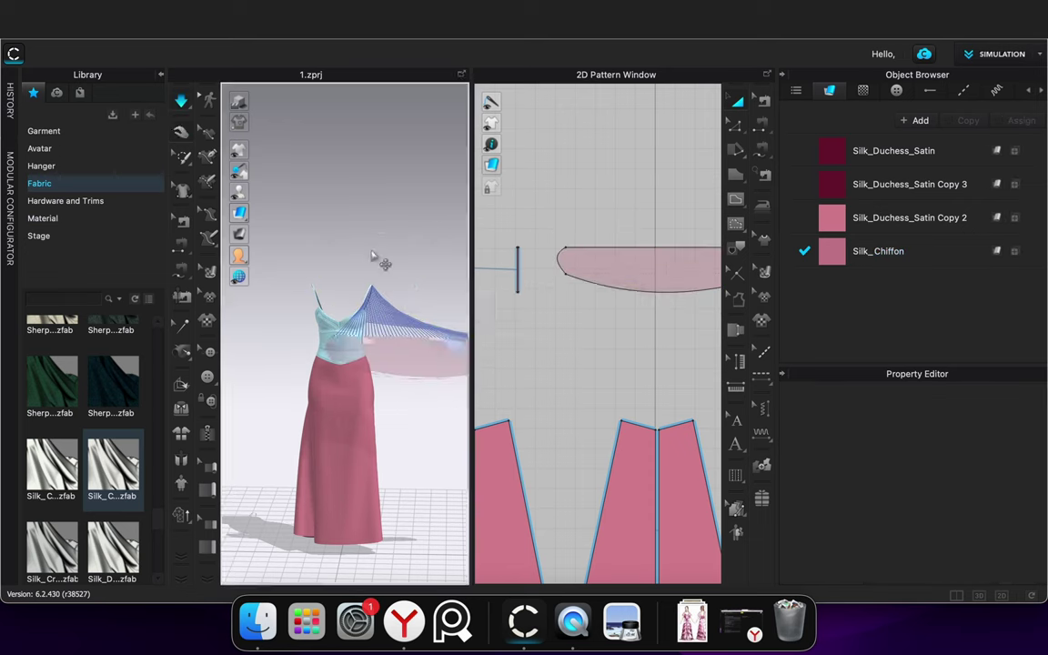
Pull the simulated chiffon outward over the left shoulder and show the avatar
scroll(431, 287, up, 4)
scroll(431, 282, up, 3)
drag(408, 288, 422, 270)
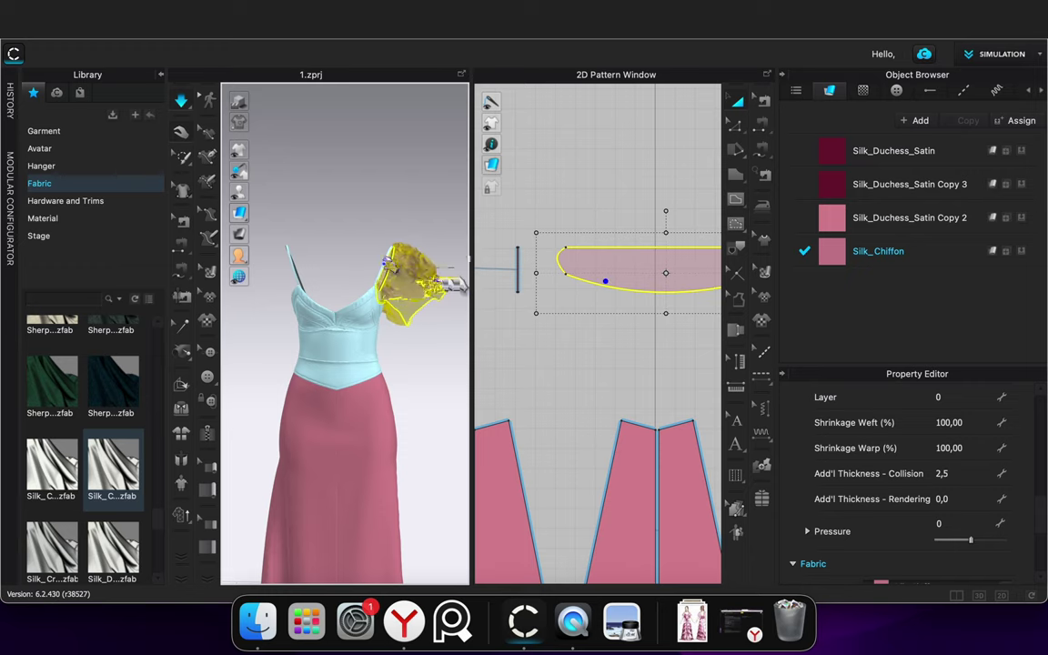
click(329, 226)
click(259, 192)
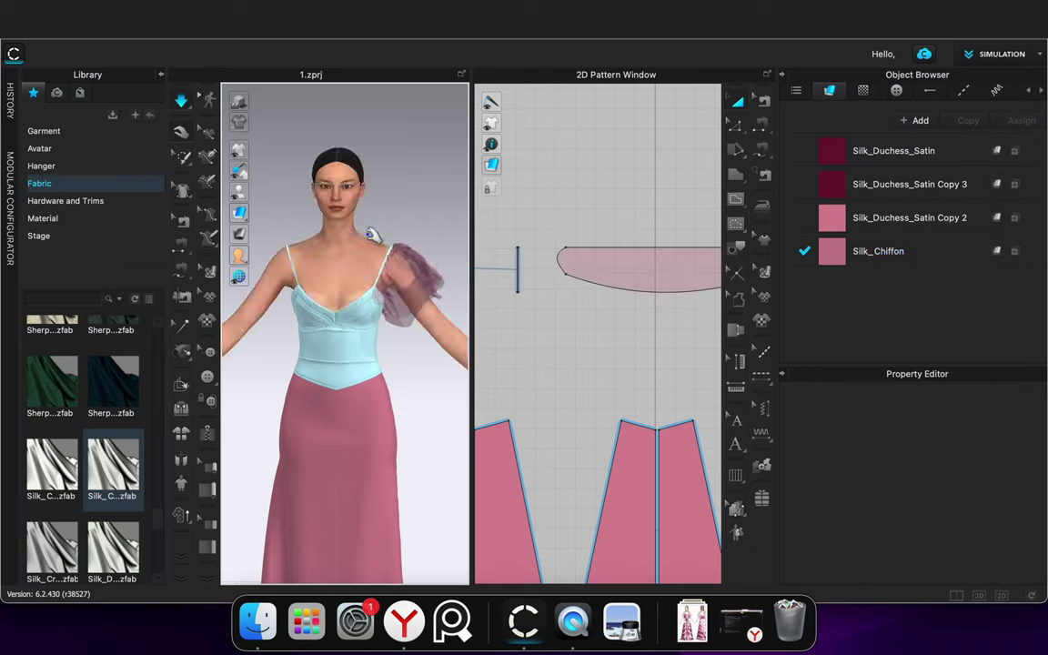
Pull the chiffon away from the back of the left shoulder to straighten its folds
right_drag(421, 202, 322, 193)
drag(329, 285, 431, 312)
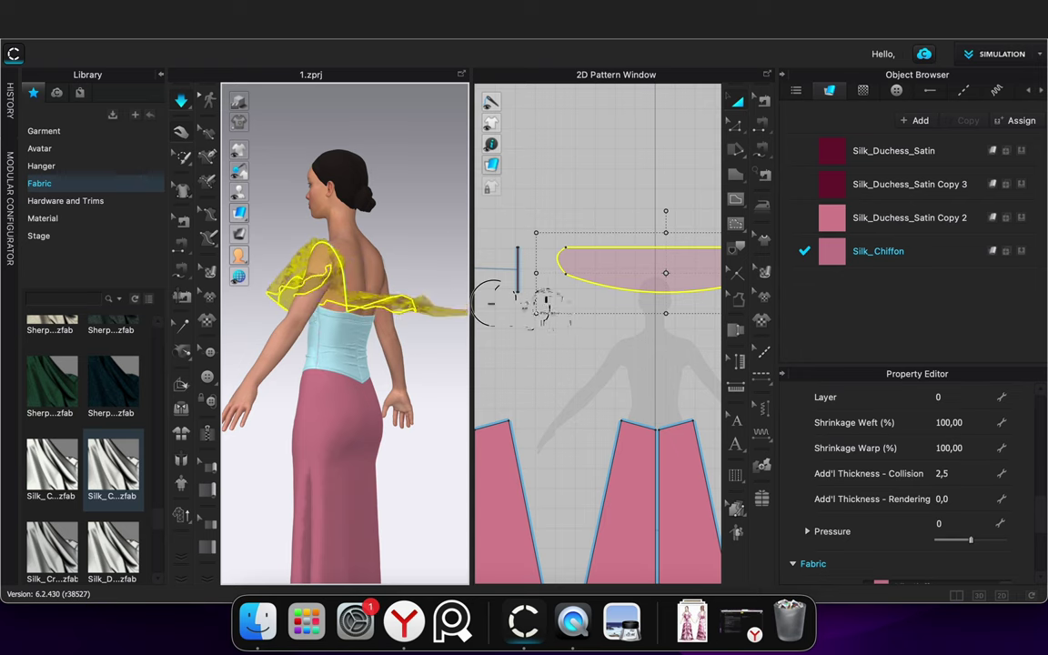
drag(329, 276, 575, 299)
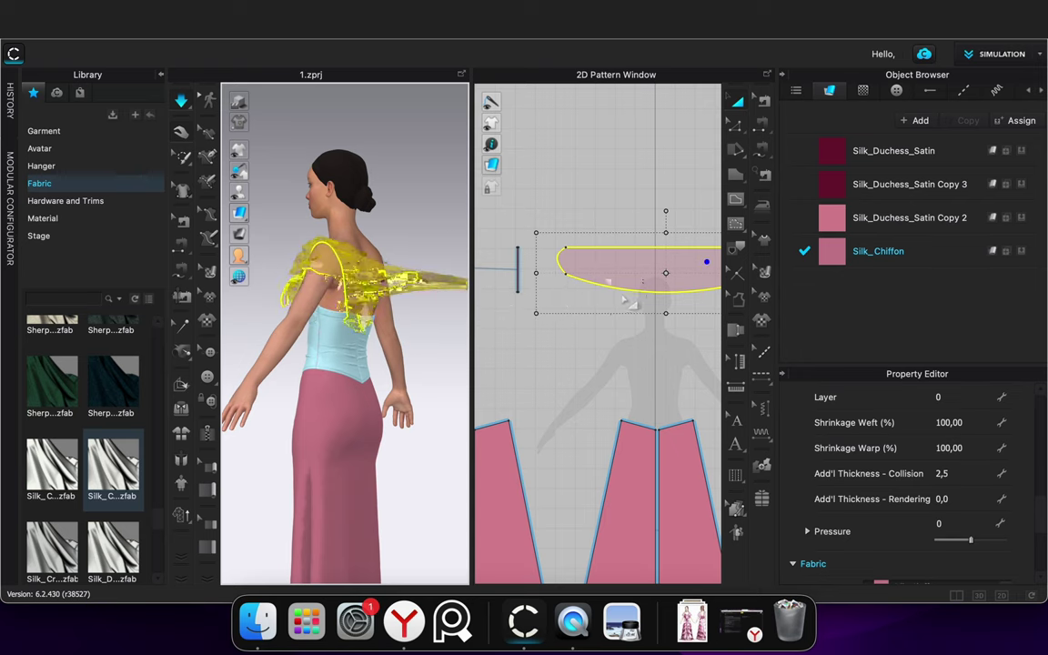
click(623, 296)
click(391, 258)
right_drag(393, 256, 525, 261)
Narrow the chiffon sleeve piece horizontally from the end nearest the strap patterns
click(610, 257)
scroll(571, 273, down, 2)
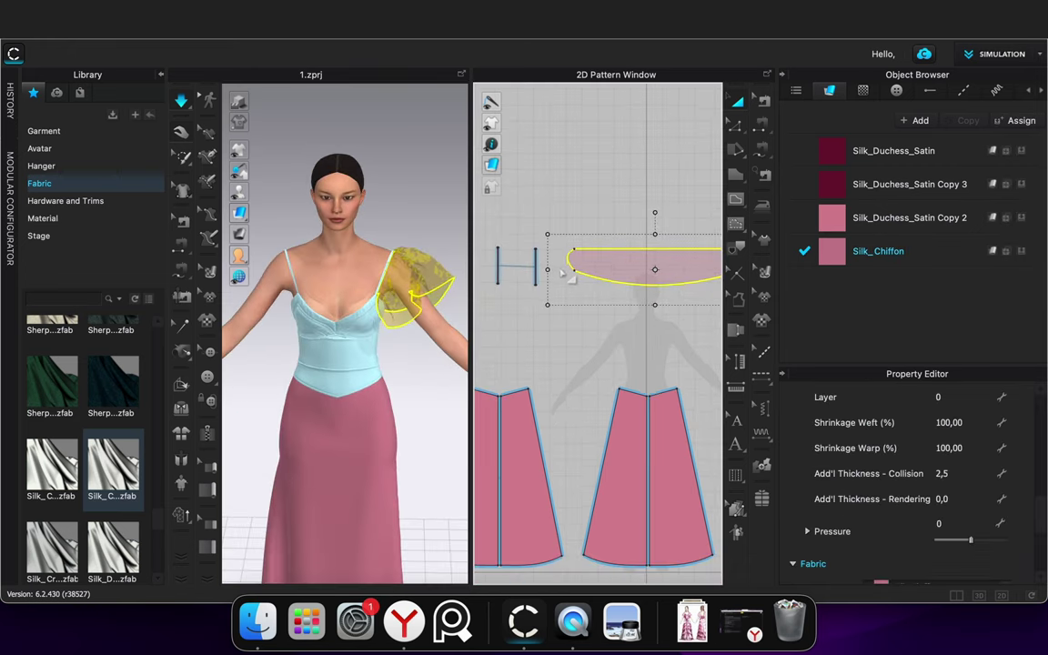
key(super+z)
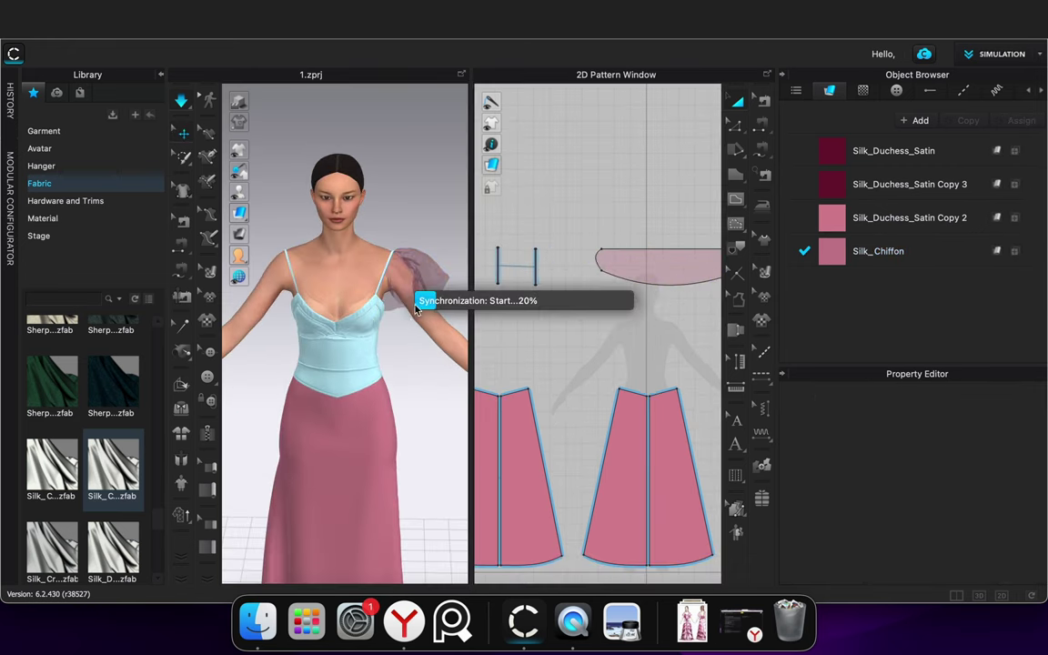
Tug the narrowed sleeve into place over the arm and check its drape from behind
drag(442, 260, 444, 277)
right_drag(449, 283, 357, 241)
middle_drag(377, 253, 219, 223)
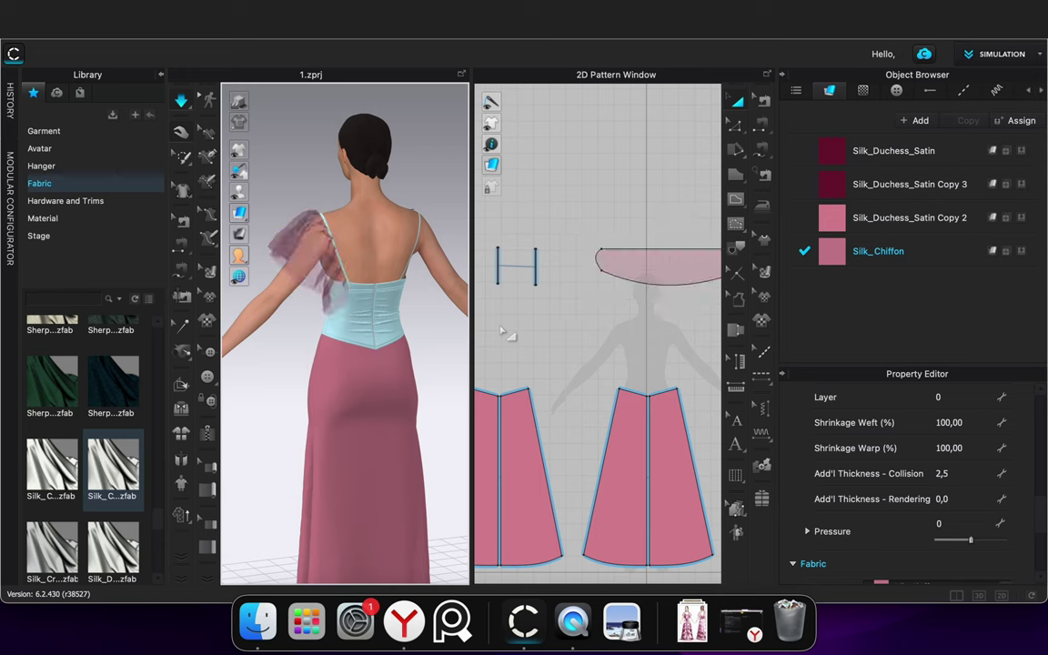
click(536, 339)
click(588, 343)
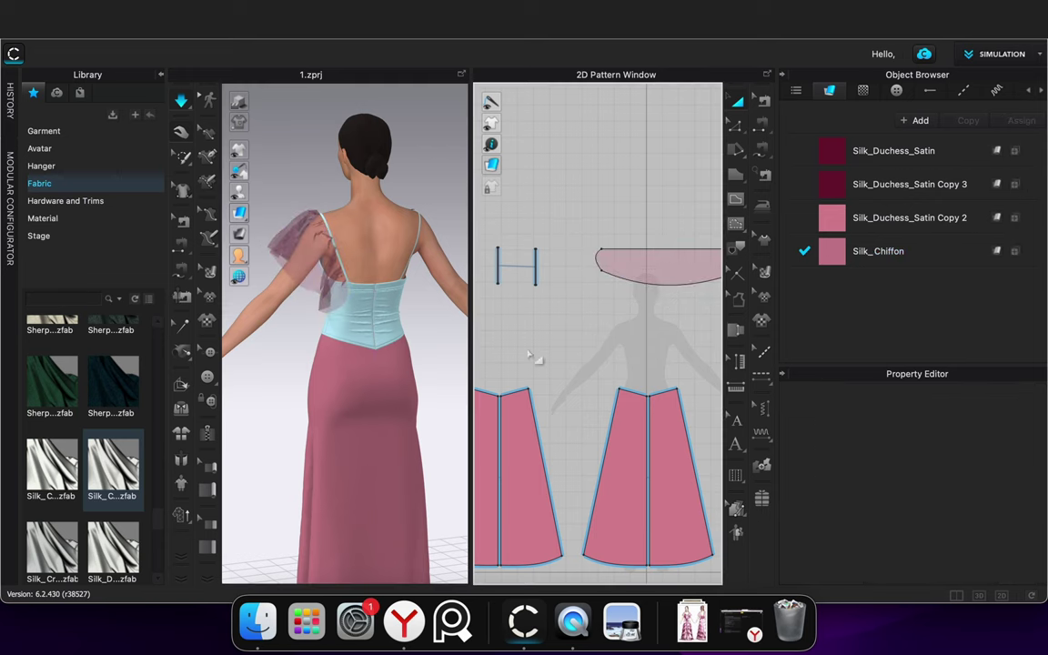
click(263, 435)
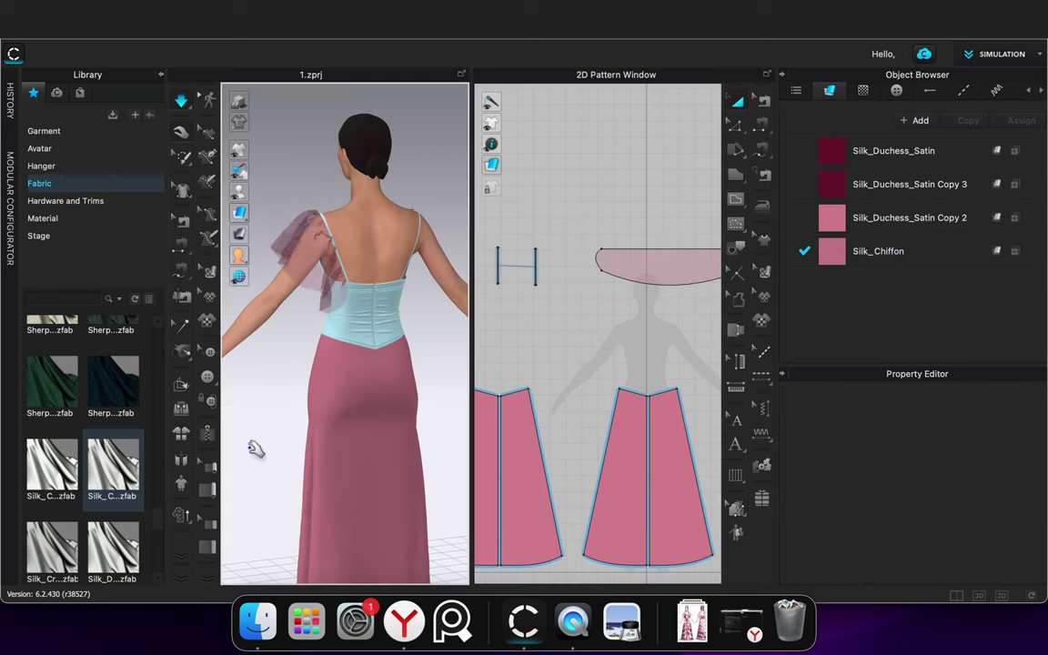
right_drag(258, 452, 265, 430)
Lower the bottom corner at the sleeve piece's back end to lengthen that side, and simulate the new drape
middle_drag(632, 335, 511, 324)
scroll(641, 263, up, 3)
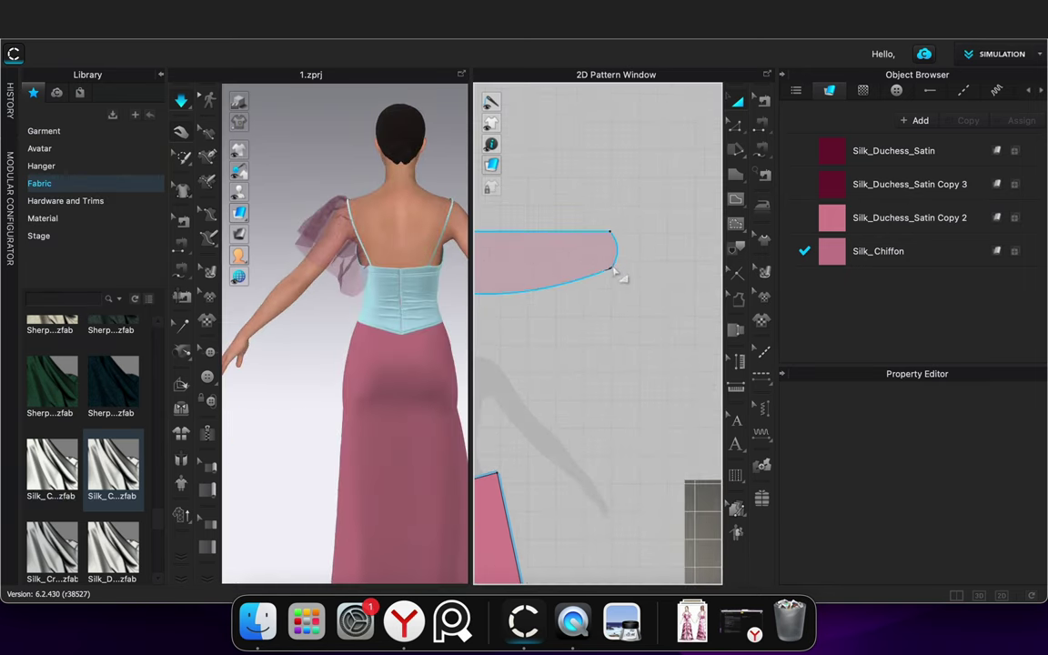
drag(612, 271, 611, 288)
click(625, 334)
key(space)
click(609, 354)
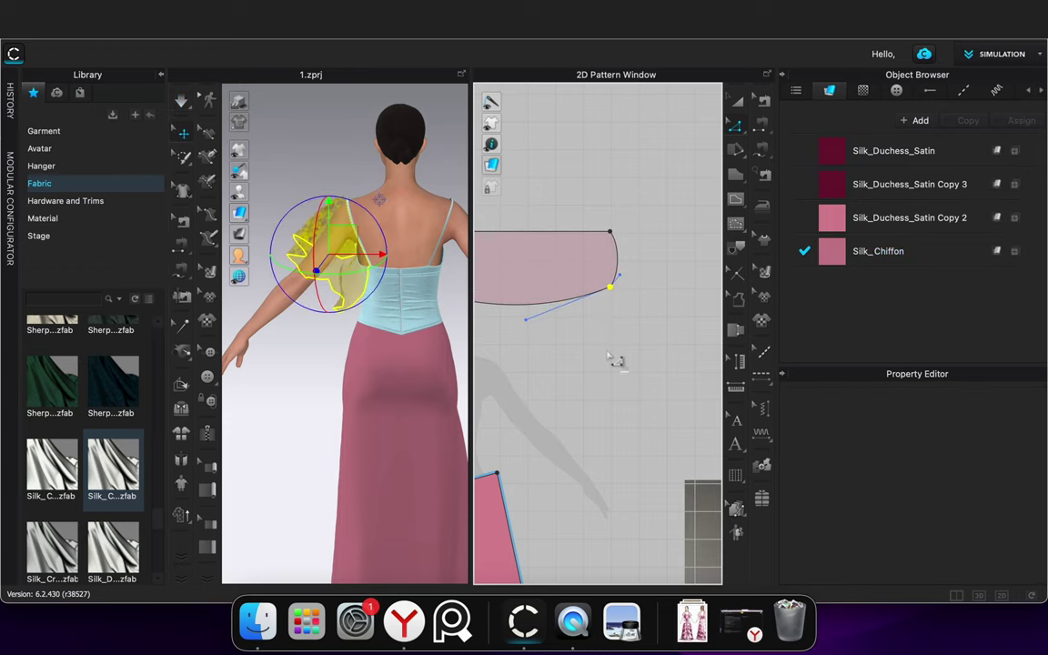
key(space)
right_drag(298, 356, 209, 357)
click(367, 296)
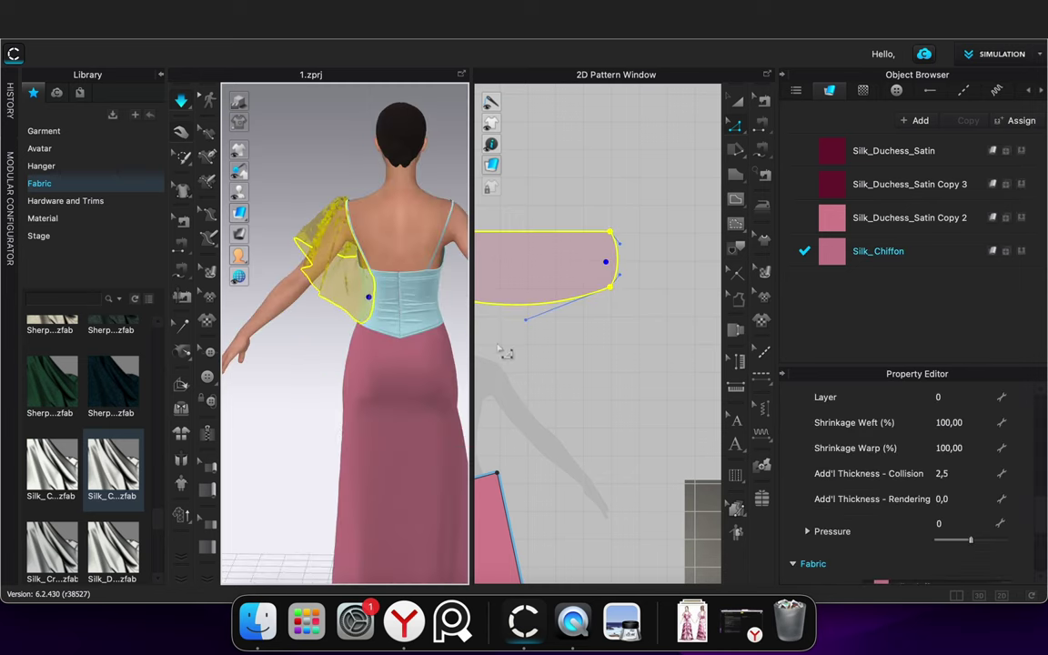
Flatten the curve of the sleeve piece's lengthened short edge and run the simulation again
click(545, 353)
drag(619, 262, 614, 260)
click(644, 283)
key(space)
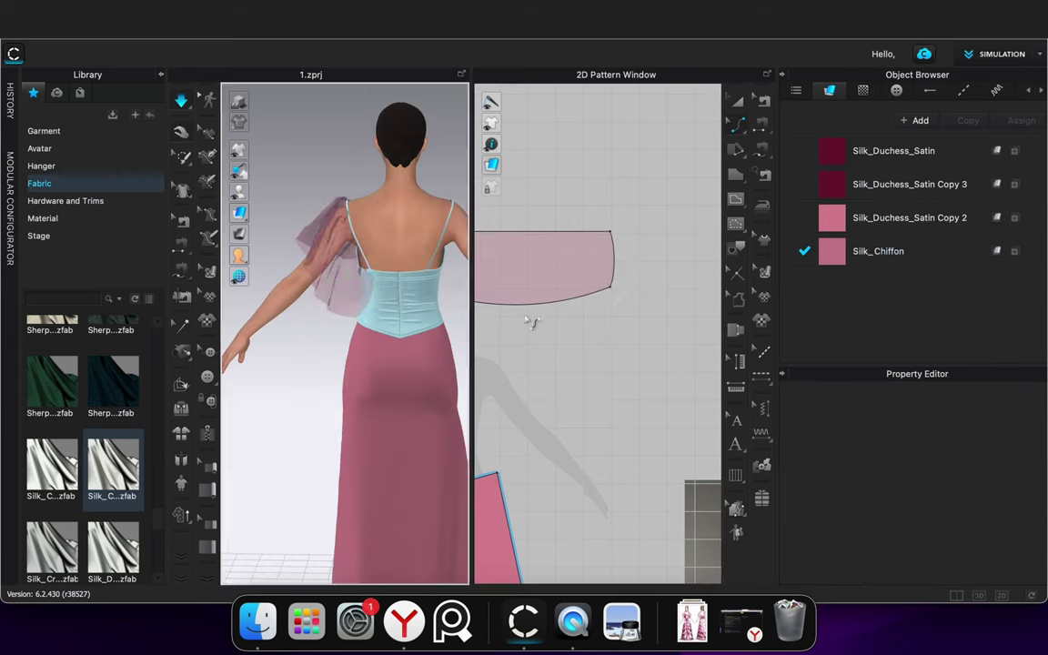
Set the sleeve piece's particle distance to 5 mm
click(575, 252)
scroll(953, 492, down, 3)
scroll(955, 505, up, 2)
scroll(982, 487, down, 2)
drag(1041, 539, 1041, 506)
click(966, 424)
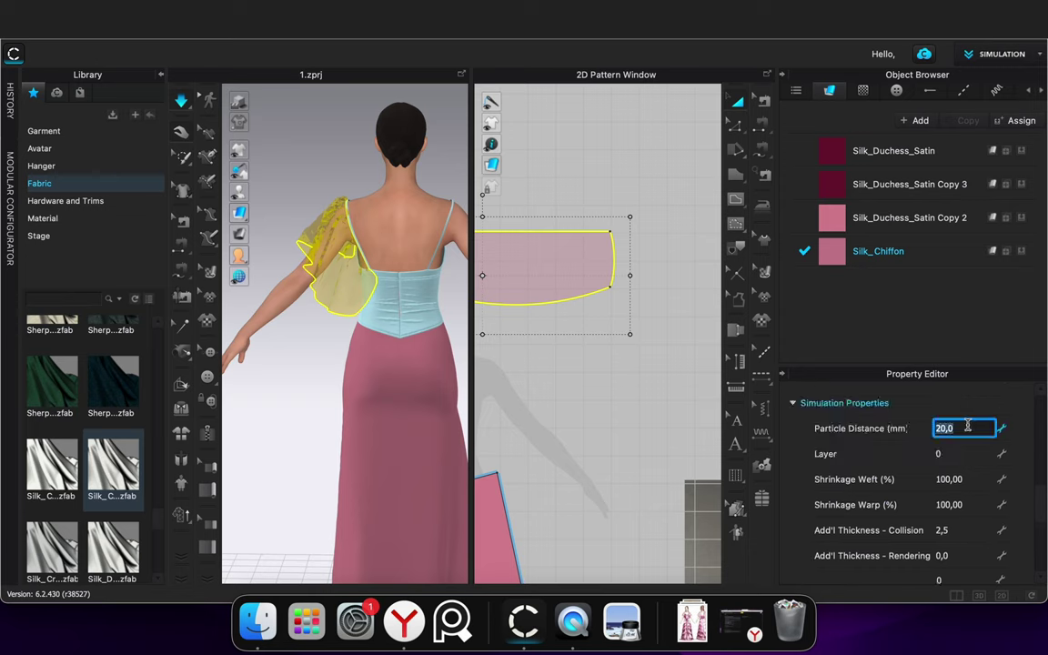
key(Return)
Simulate the refined sleeve and pull its fabric outward from the arm at the back and front
click(291, 356)
key(space)
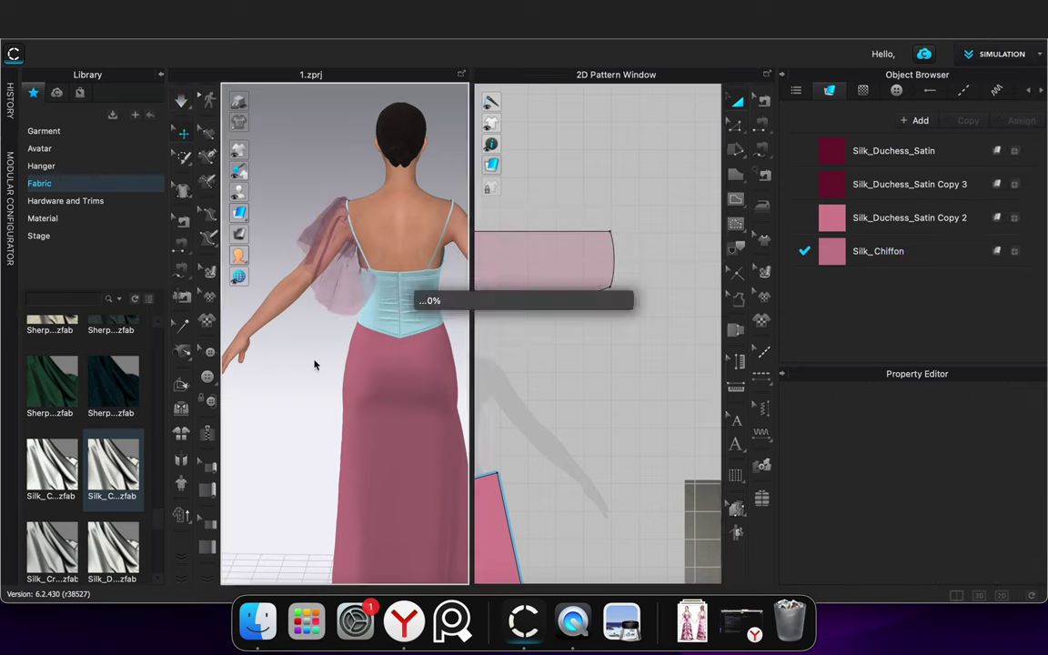
scroll(324, 329, up, 3)
drag(334, 219, 312, 177)
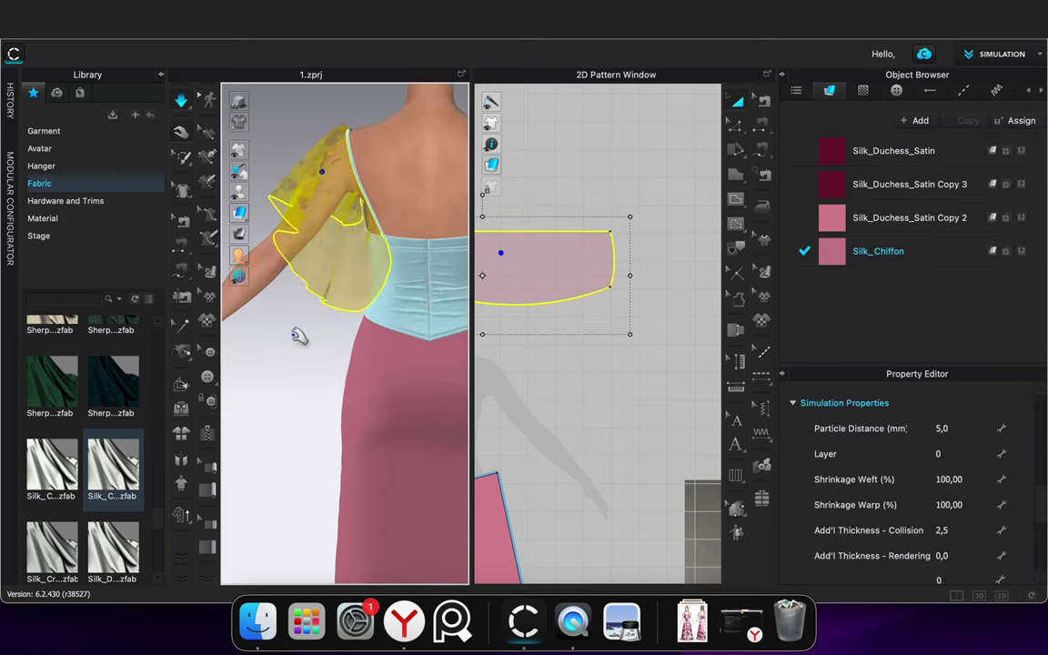
click(293, 374)
right_drag(293, 378, 454, 377)
middle_drag(337, 320, 178, 373)
drag(380, 230, 442, 175)
click(442, 174)
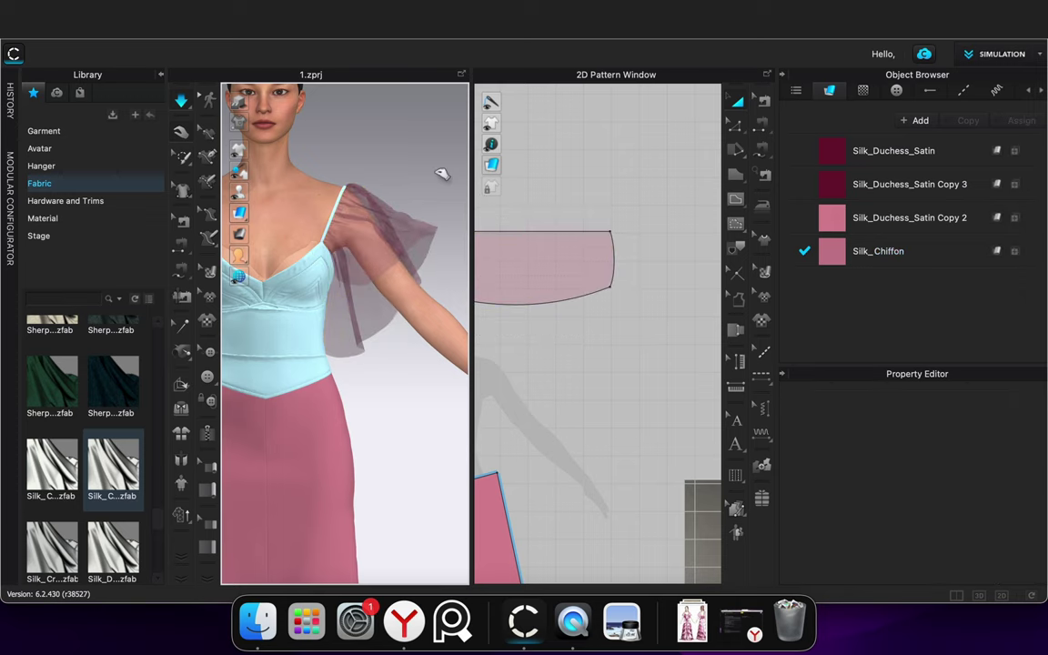
click(423, 237)
click(428, 180)
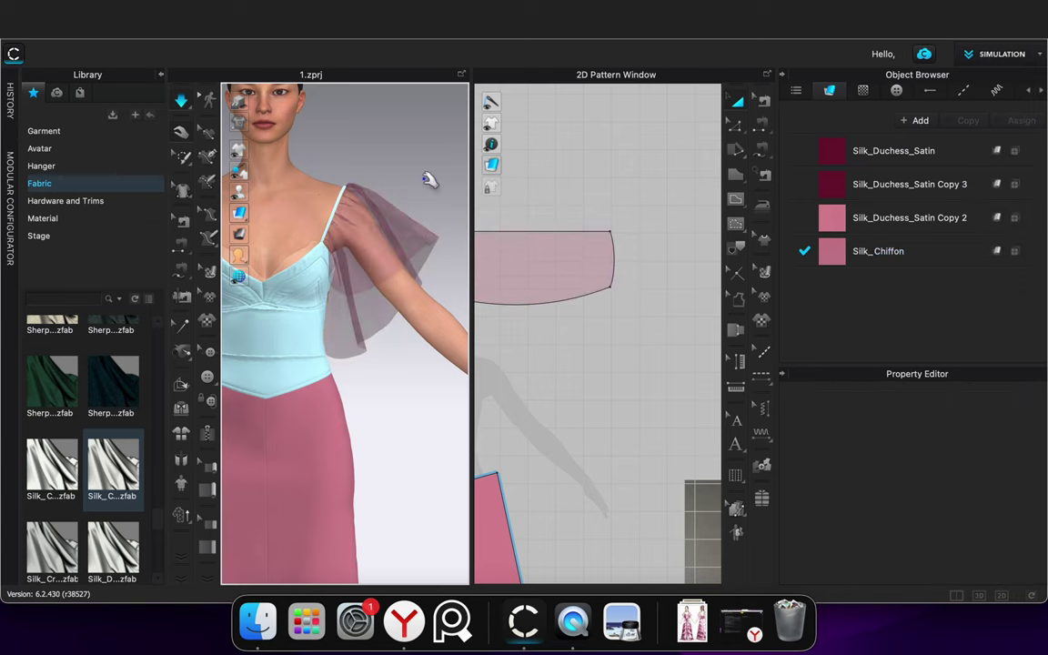
Set the Silk_Chiffon fabric's physical property preset to Silk_Duchess_Satin and simulate the sleeve
click(899, 263)
scroll(942, 501, down, 10)
click(1008, 452)
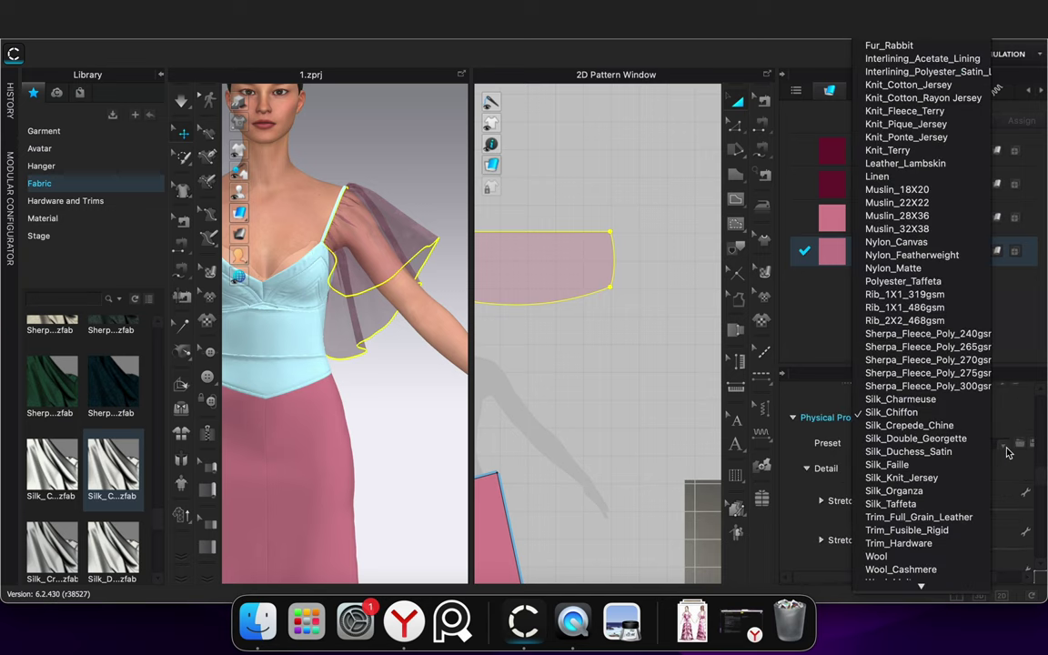
click(942, 453)
click(602, 391)
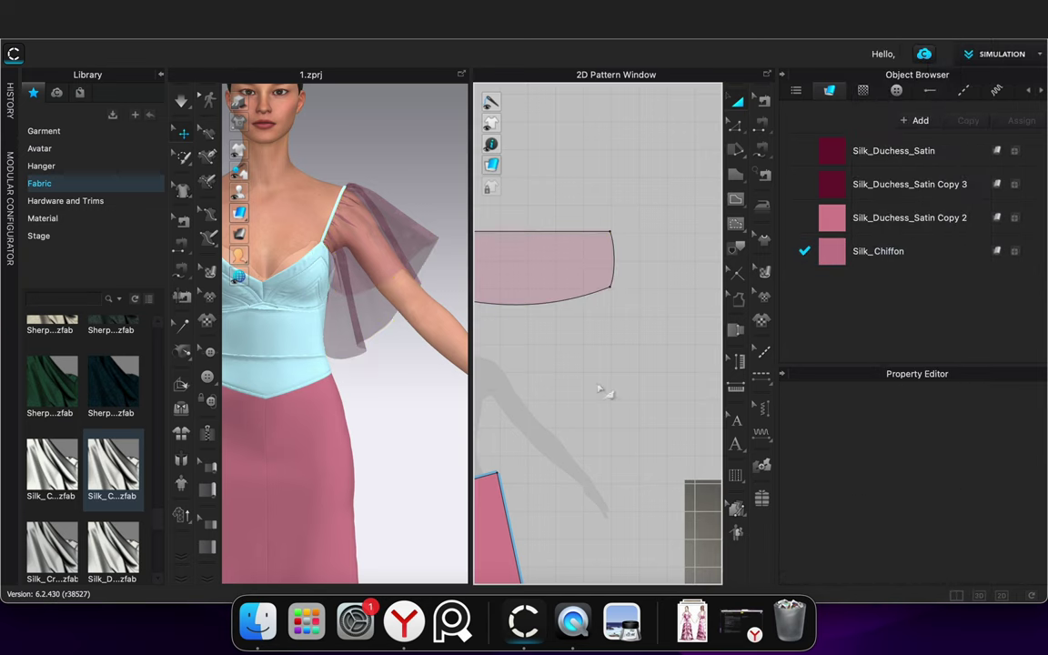
key(space)
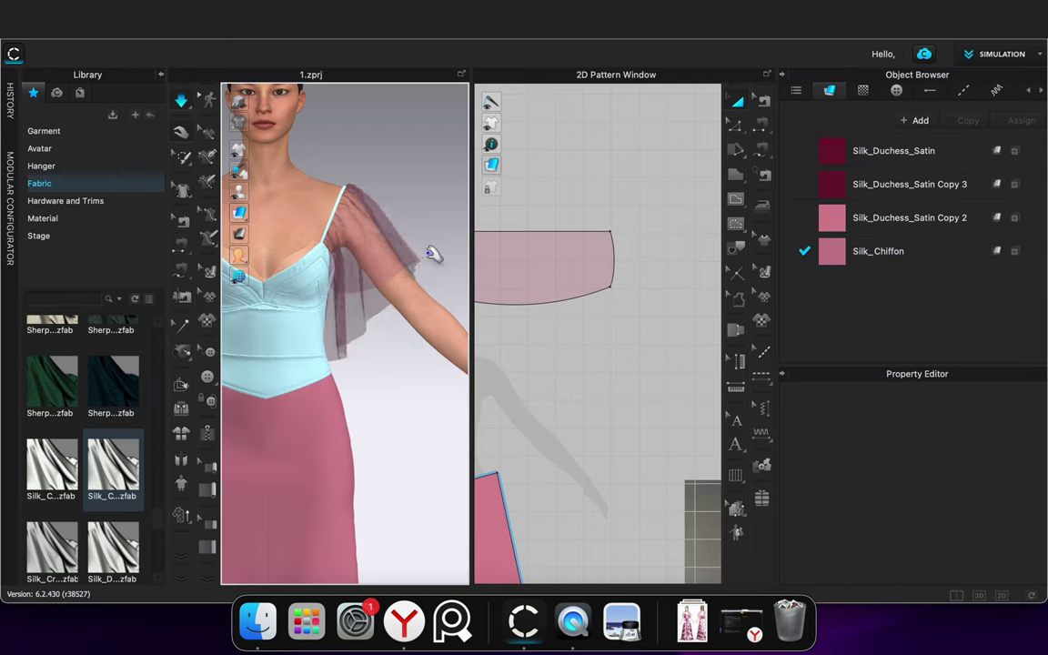
Adjust the sleeve's folds from behind during simulation, stop the simulation, and return to the front view
key(space)
right_drag(429, 254, 337, 308)
right_drag(370, 373, 321, 355)
key(space)
drag(320, 340, 295, 329)
click(278, 406)
key(space)
right_drag(291, 426, 375, 430)
middle_drag(338, 379, 196, 395)
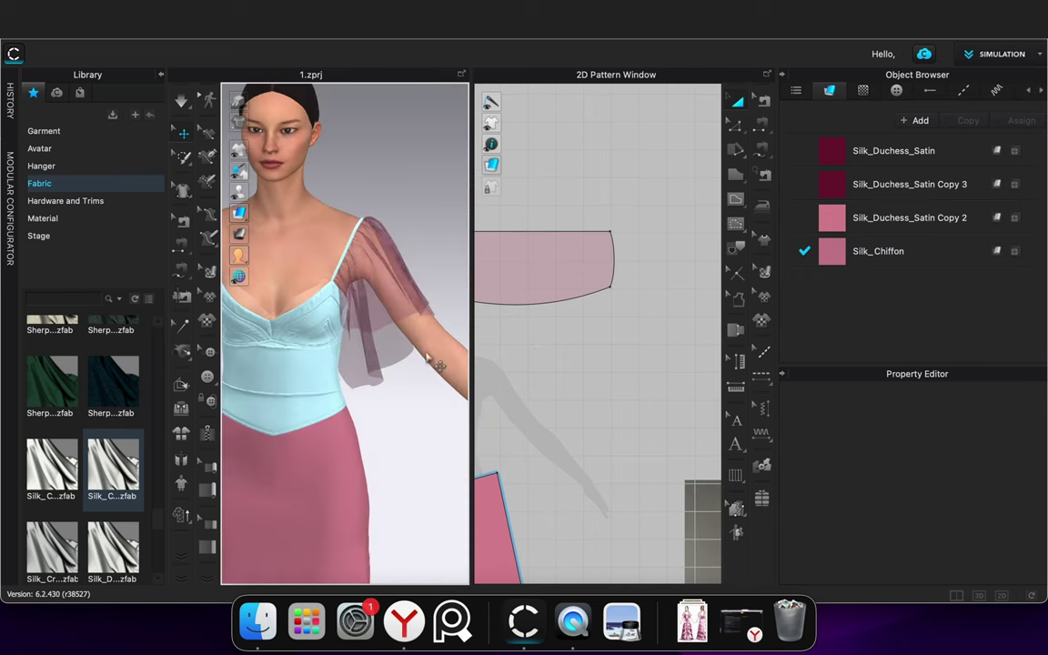
Offset the sleeve pattern's side curves and curved hem inward as one internal line at 5 mm
scroll(533, 356, down, 5)
middle_drag(533, 357, 619, 344)
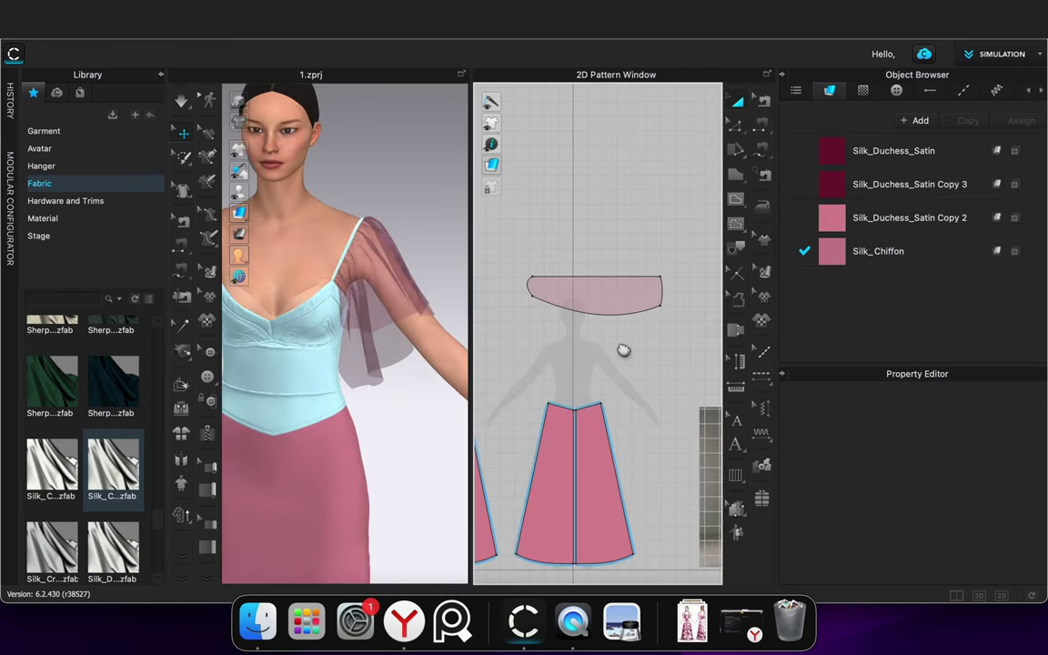
click(535, 294)
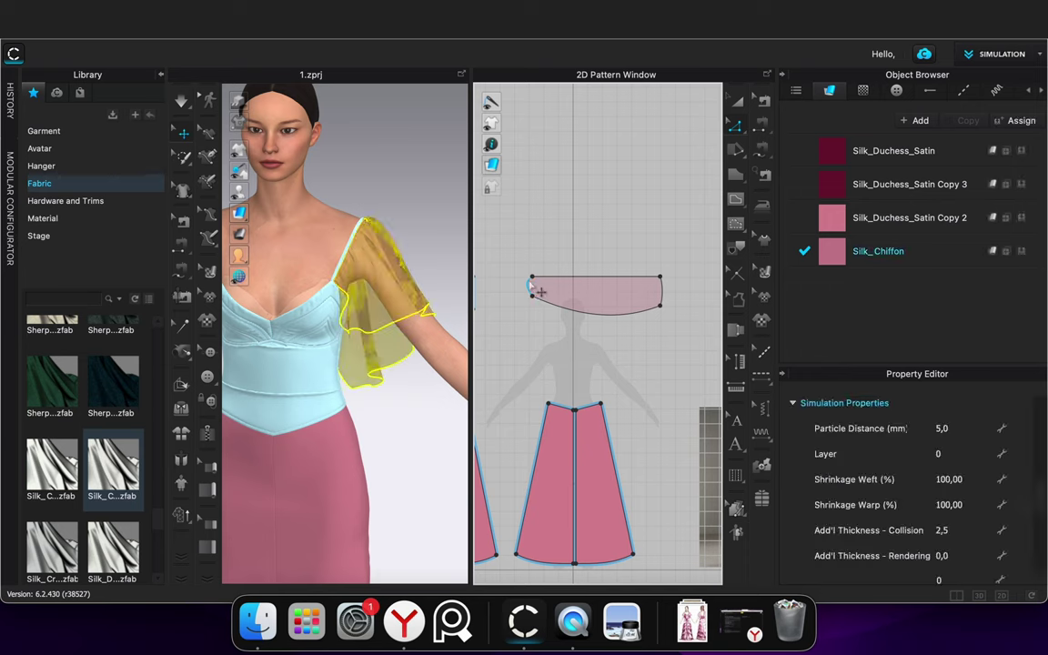
right_click(676, 306)
click(728, 412)
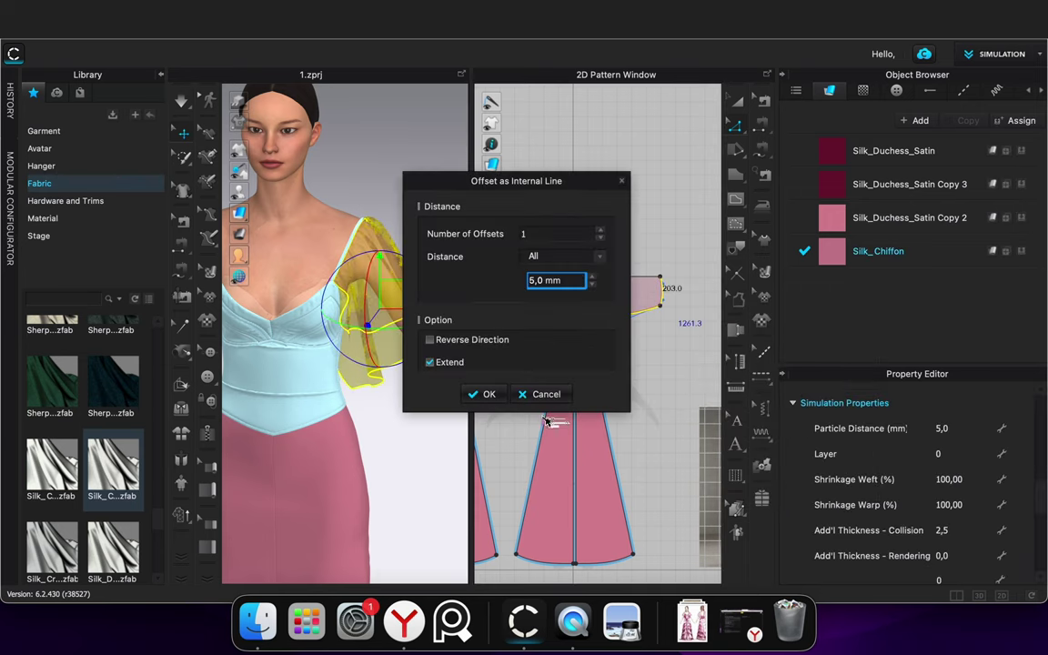
click(492, 395)
Cut and sew the sleeve along the offset line and move the narrow hem strip below it in the pattern layout
scroll(594, 303, up, 5)
right_click(598, 354)
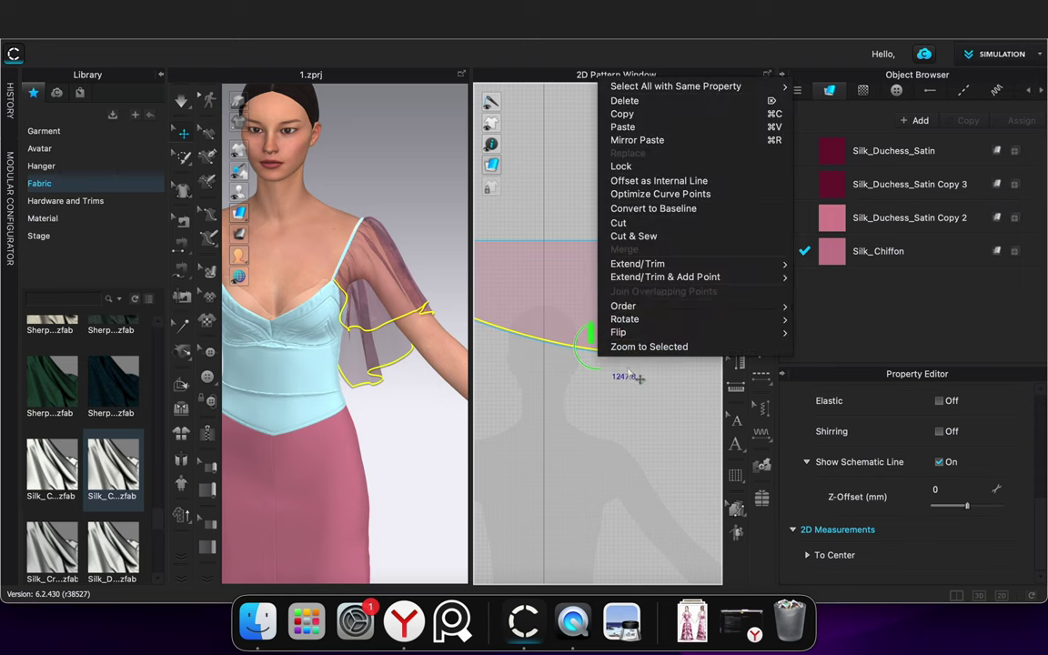
click(587, 432)
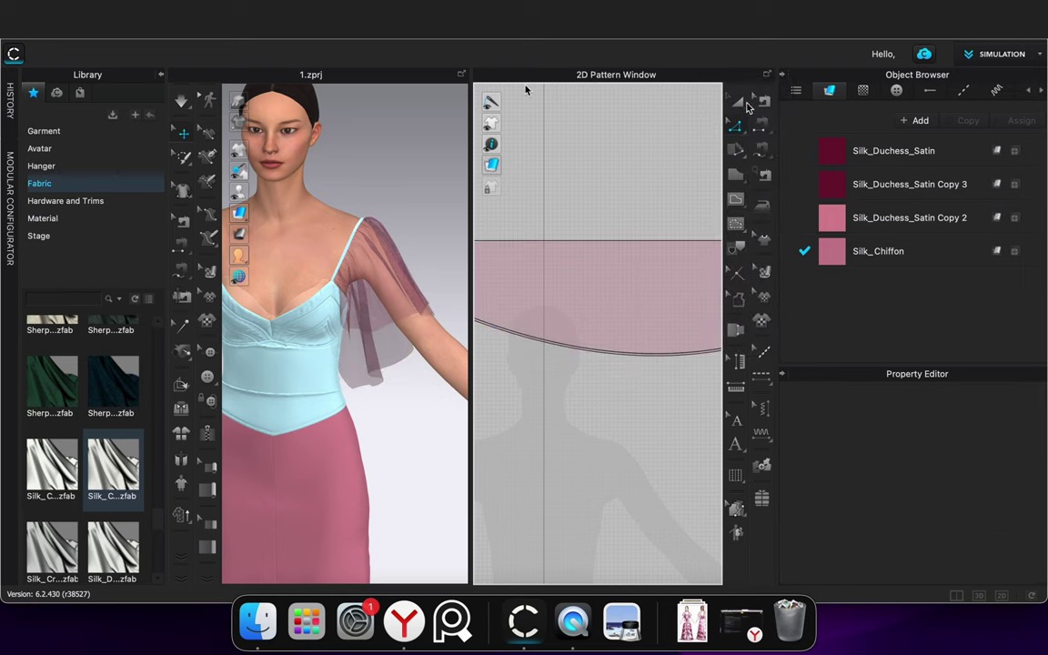
drag(636, 353, 636, 427)
Assign the Silk_Duchess_Satin Copy 2 fabric to the hem strip and simulate the sleeve
scroll(636, 428, down, 5)
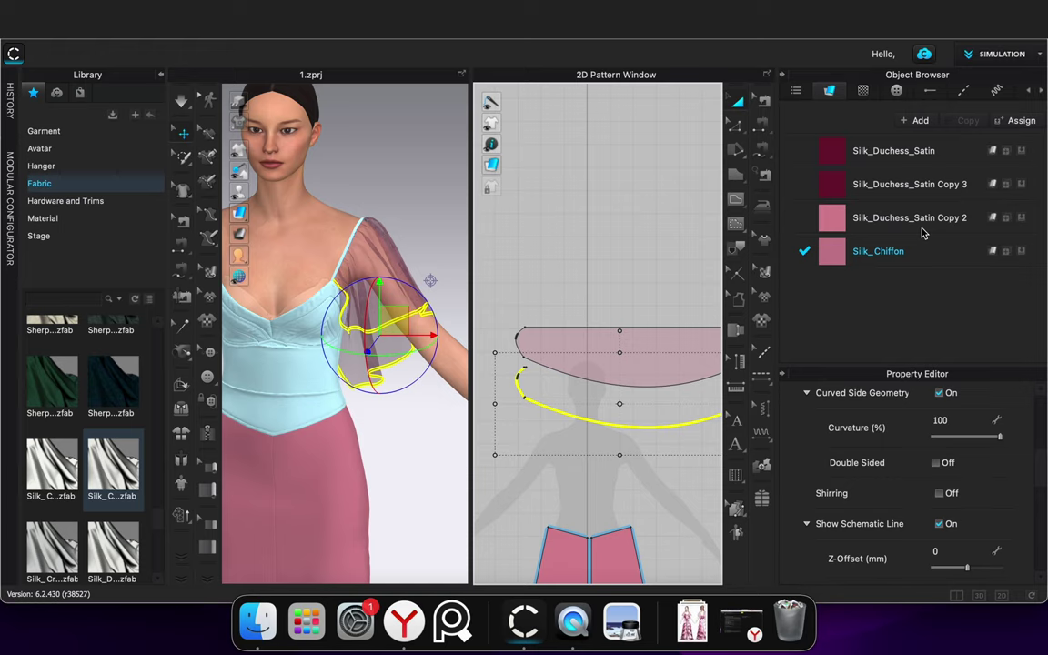
click(402, 438)
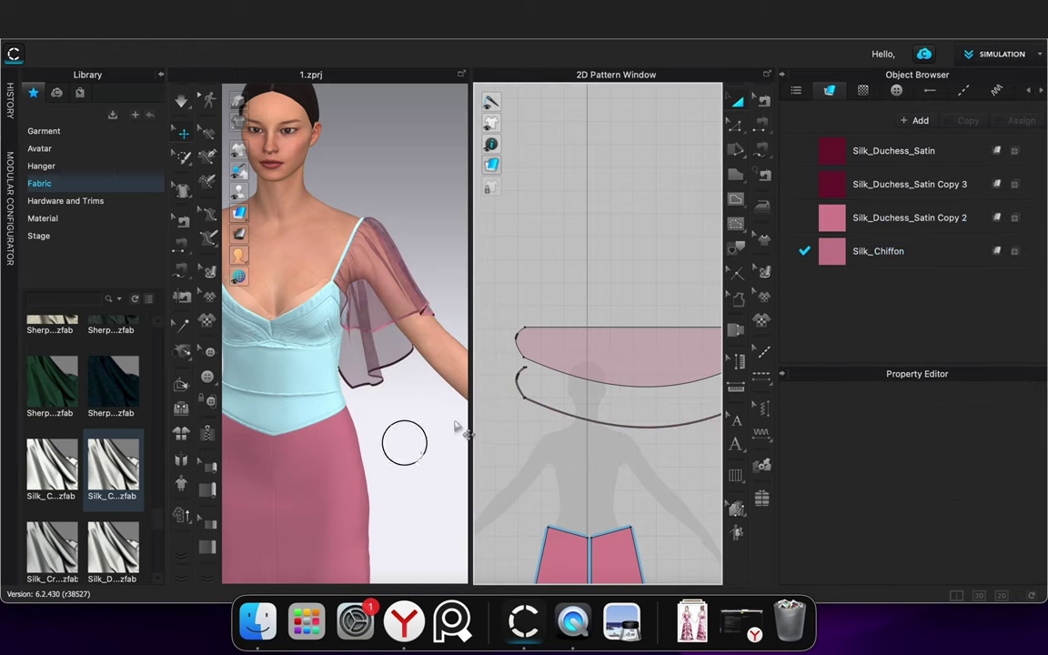
key(space)
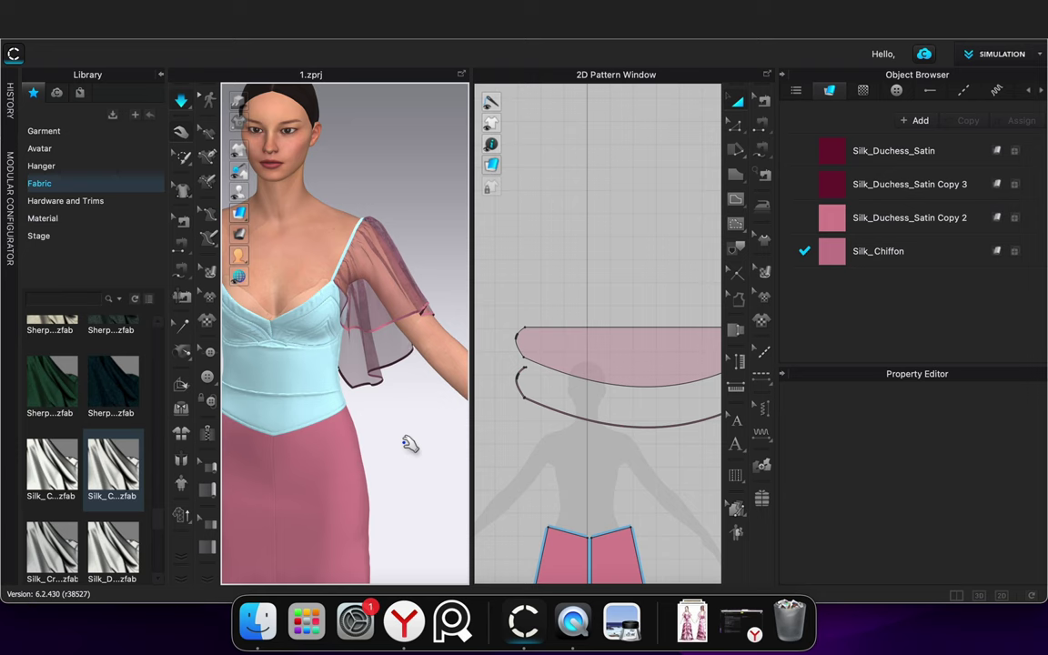
scroll(608, 308, down, 5)
right_click(552, 311)
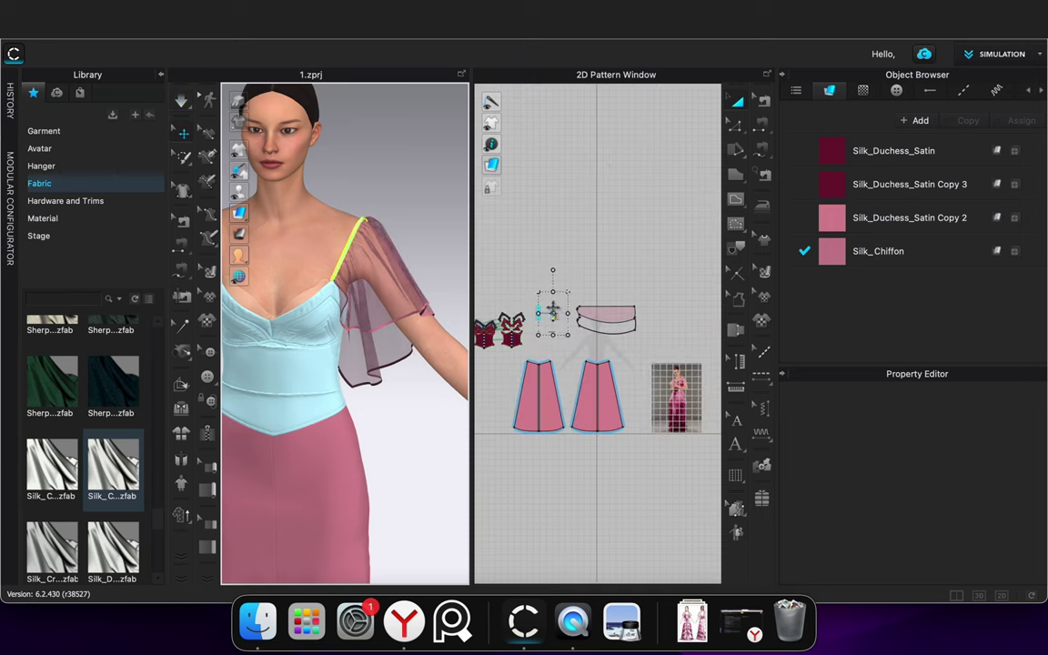
click(587, 349)
click(635, 264)
right_click(551, 312)
click(600, 374)
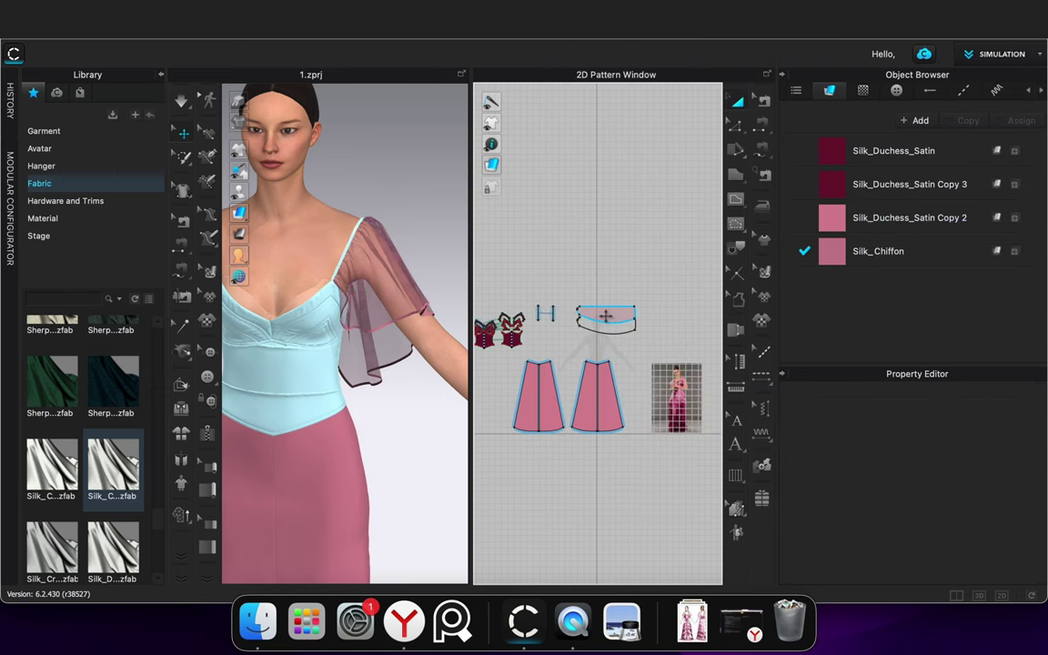
Set the Silk_Chiffon fabric's opacity to 63
click(907, 219)
click(908, 253)
scroll(980, 476, down, 5)
drag(1041, 487, 1039, 458)
drag(968, 474, 990, 476)
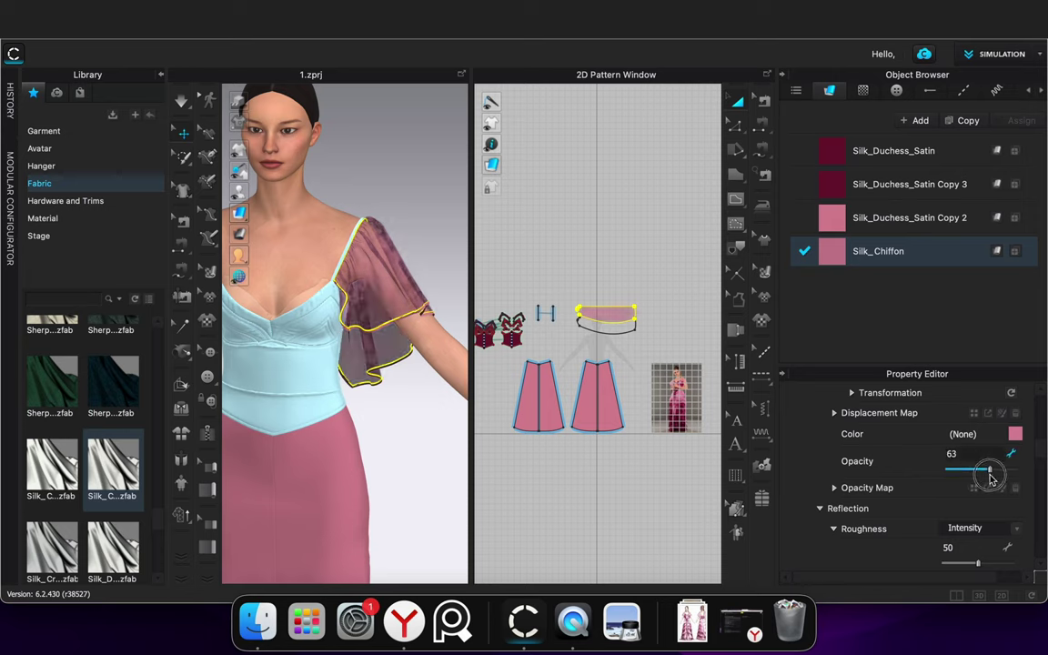
click(528, 508)
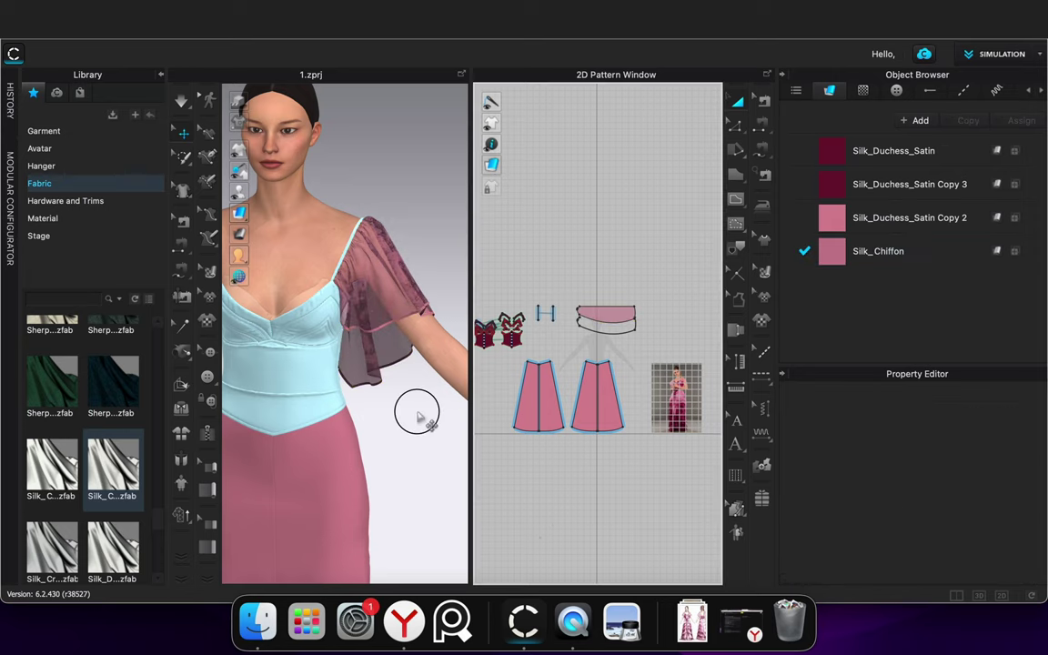
Turn on high-quality rendering in the 3D view to show the sheer sleeve on the dress
key(space)
right_drag(417, 412, 322, 414)
scroll(353, 412, down, 2)
right_drag(456, 430, 462, 429)
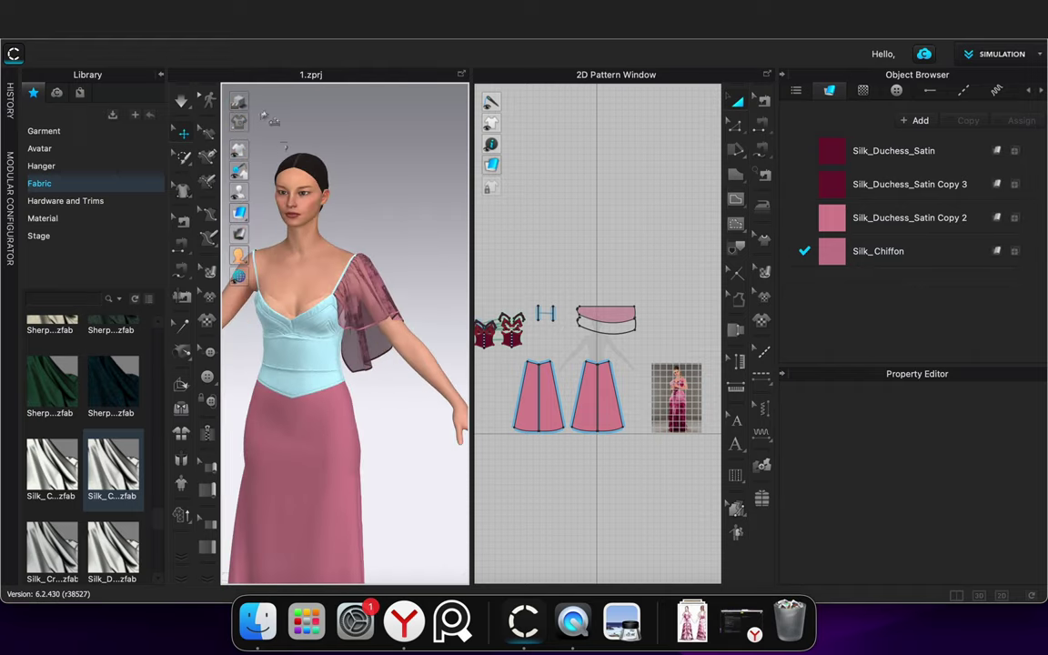
click(244, 101)
mouse_move(398, 257)
right_down()
mouse_move(470, 251)
mouse_move(262, 260)
mouse_move(232, 245)
mouse_move(421, 243)
mouse_move(393, 249)
right_up()
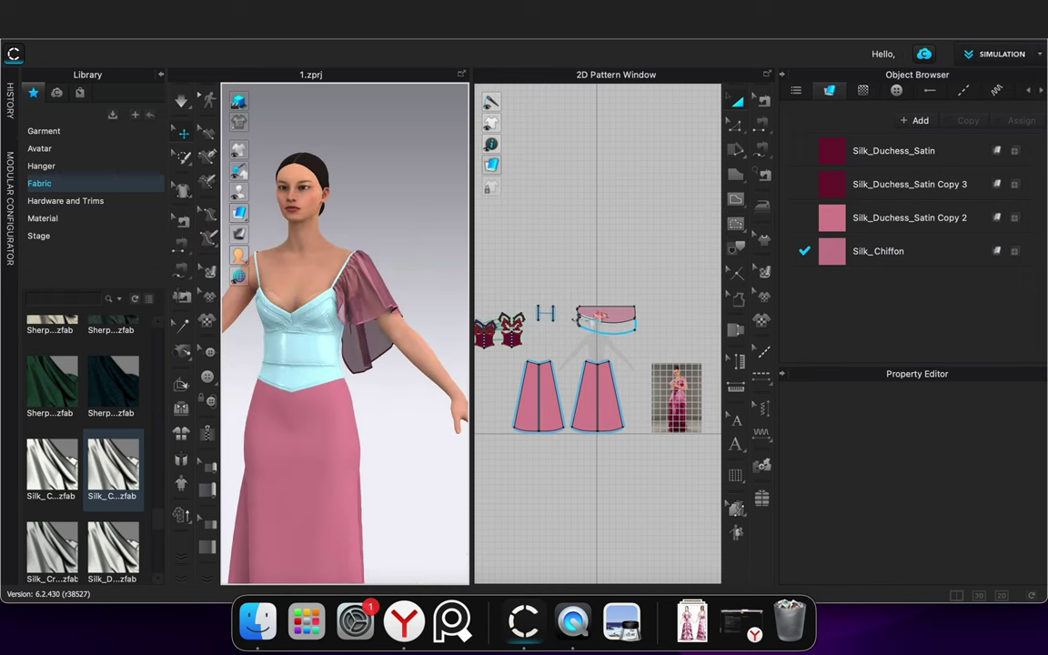
Create a symmetric copy of the sleeve and its hem strip with sewing, placing it above the originals in the pattern layout
click(603, 317)
shift+click(599, 332)
right_click(597, 332)
click(637, 224)
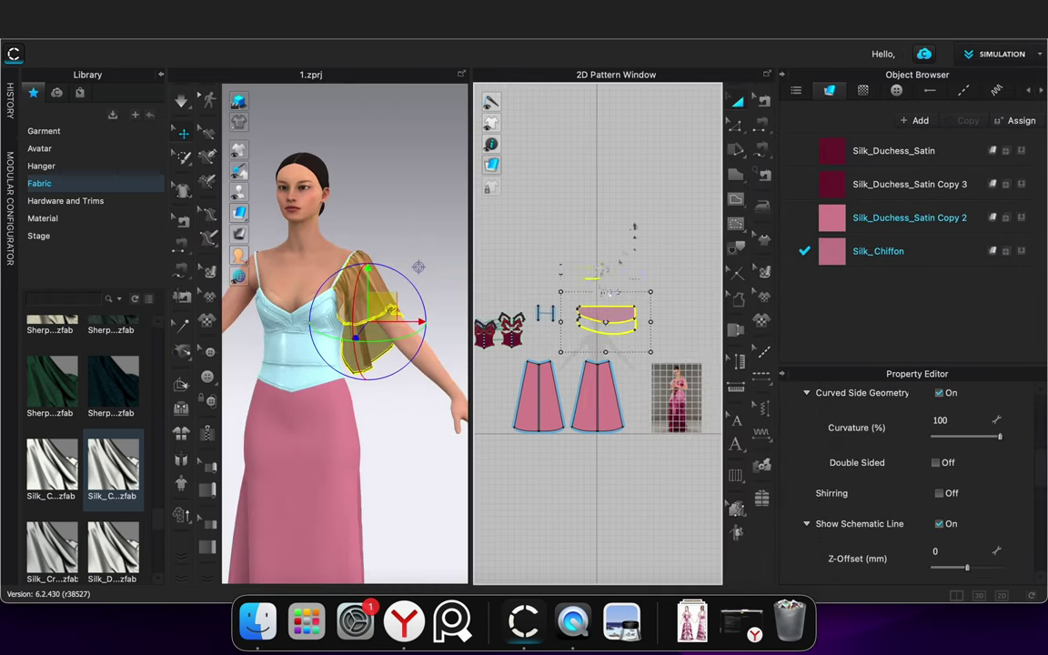
click(608, 283)
scroll(353, 262, down, 3)
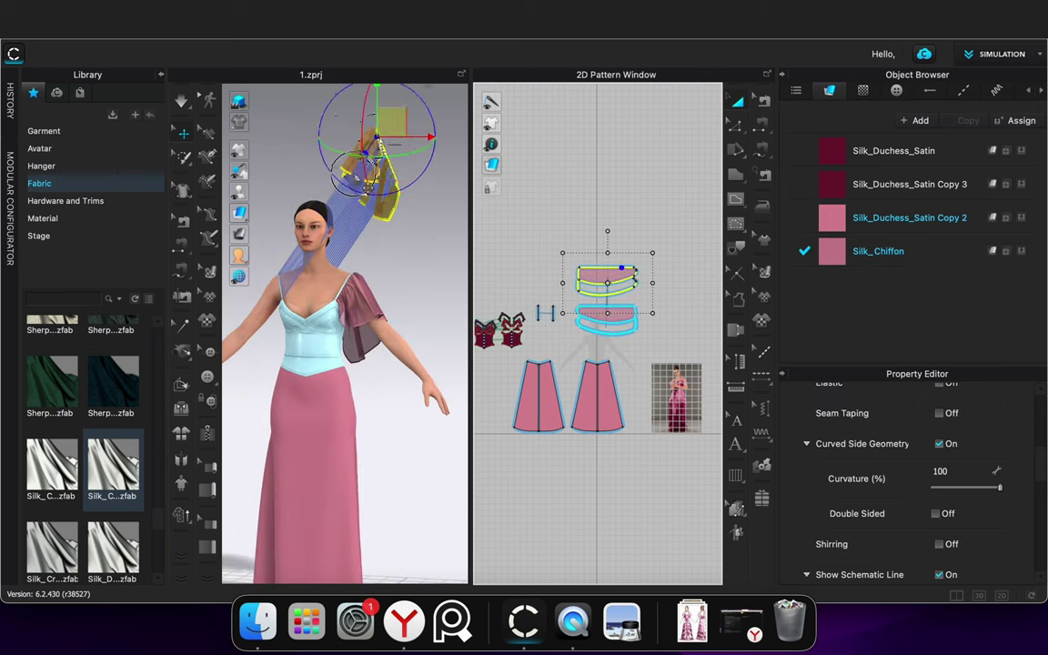
Position the mirrored sleeve beside the avatar's bare right shoulder and simulate it onto the strap
drag(375, 148, 261, 287)
right_drag(370, 424, 439, 440)
drag(348, 347, 324, 336)
click(396, 378)
key(space)
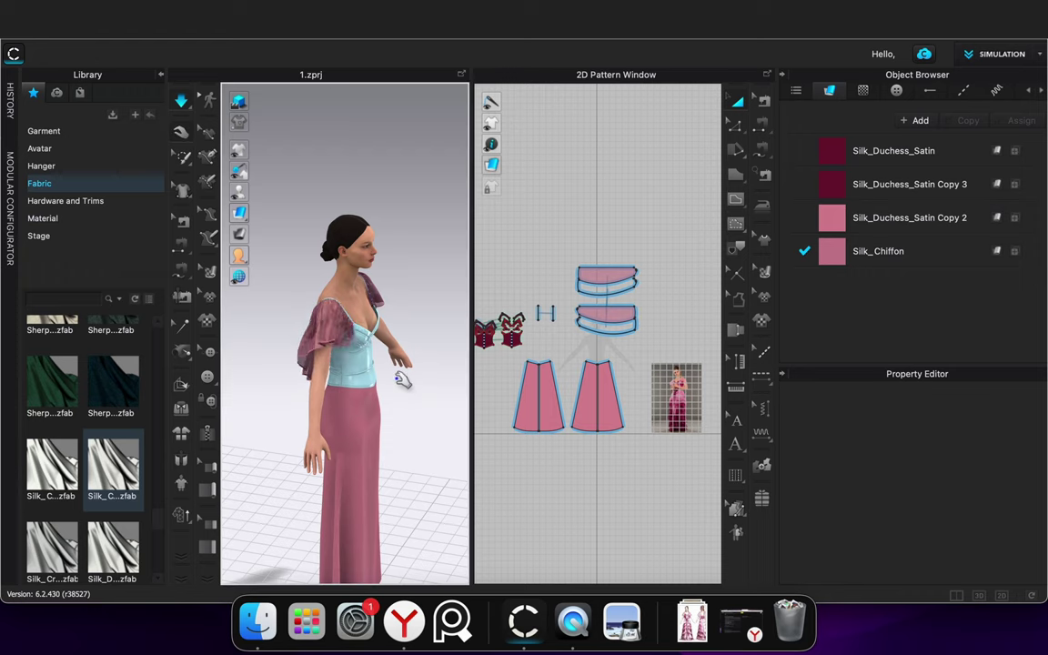
Pull the mirrored sleeve's fabric outward and down from the side and back during simulation
drag(307, 328, 304, 349)
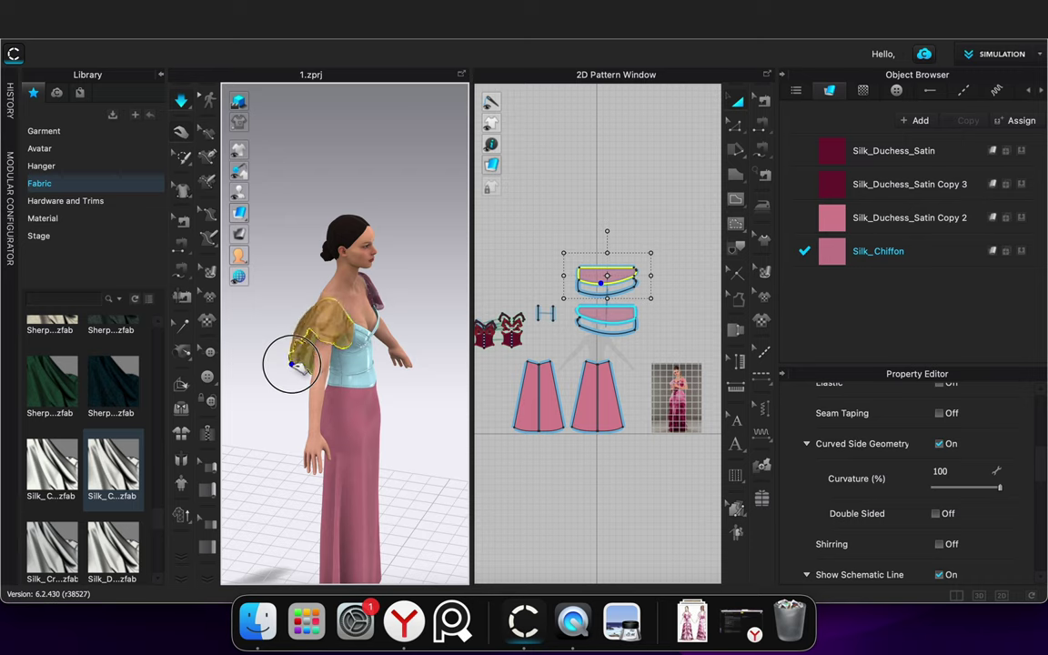
click(421, 396)
right_drag(419, 421, 489, 408)
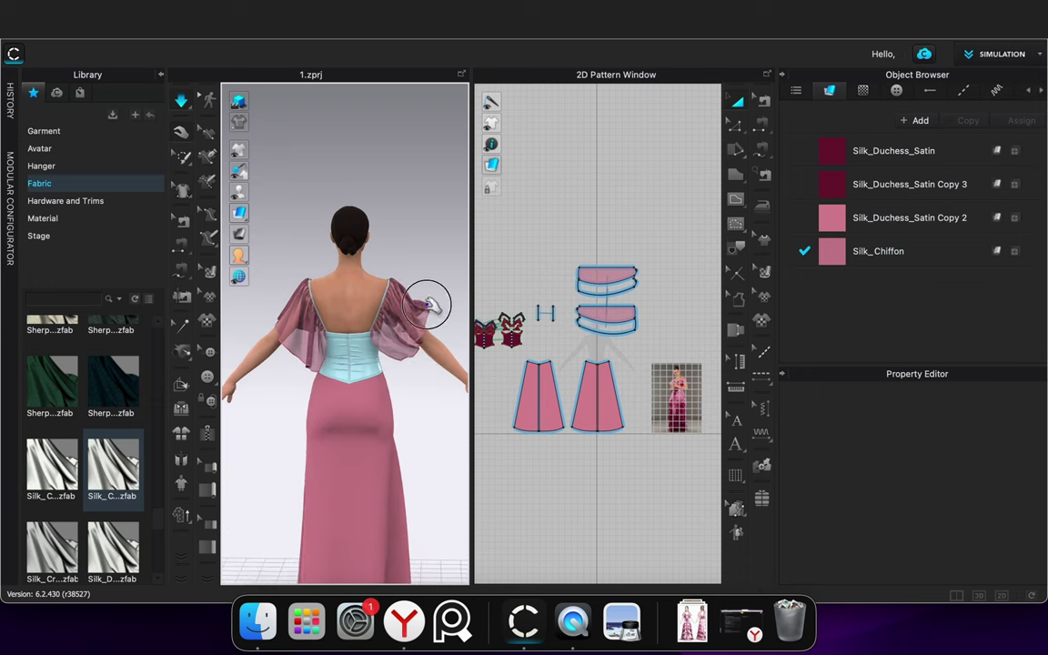
drag(431, 305, 439, 314)
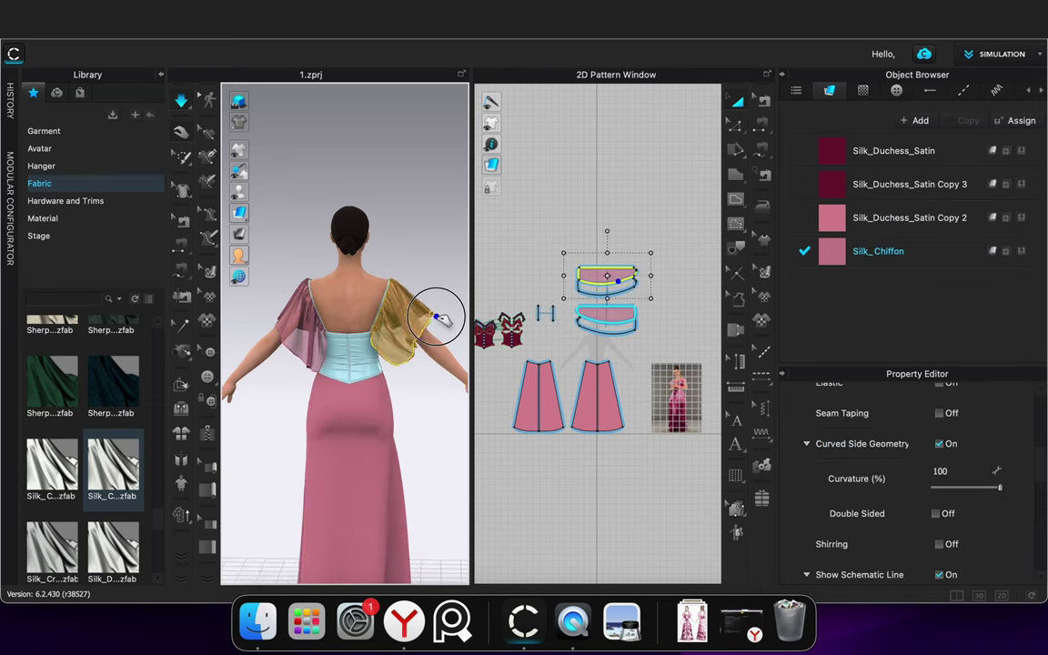
click(439, 264)
drag(398, 364, 385, 371)
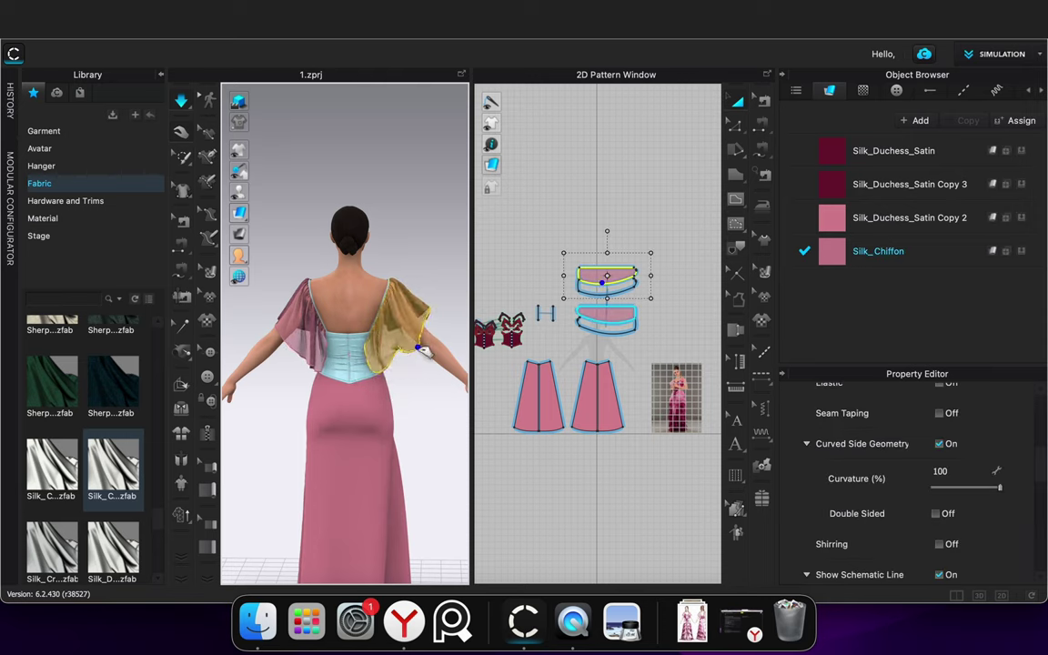
click(410, 393)
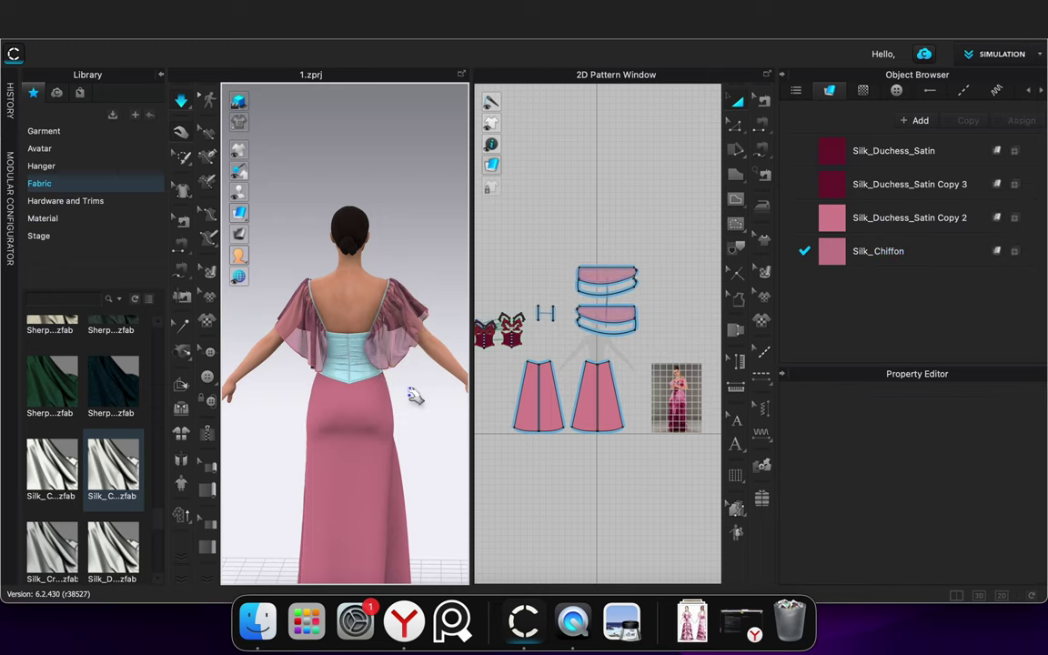
Adjust the mirrored sleeve's rear folds from the side view and stop the simulation
right_drag(419, 389, 334, 362)
click(276, 327)
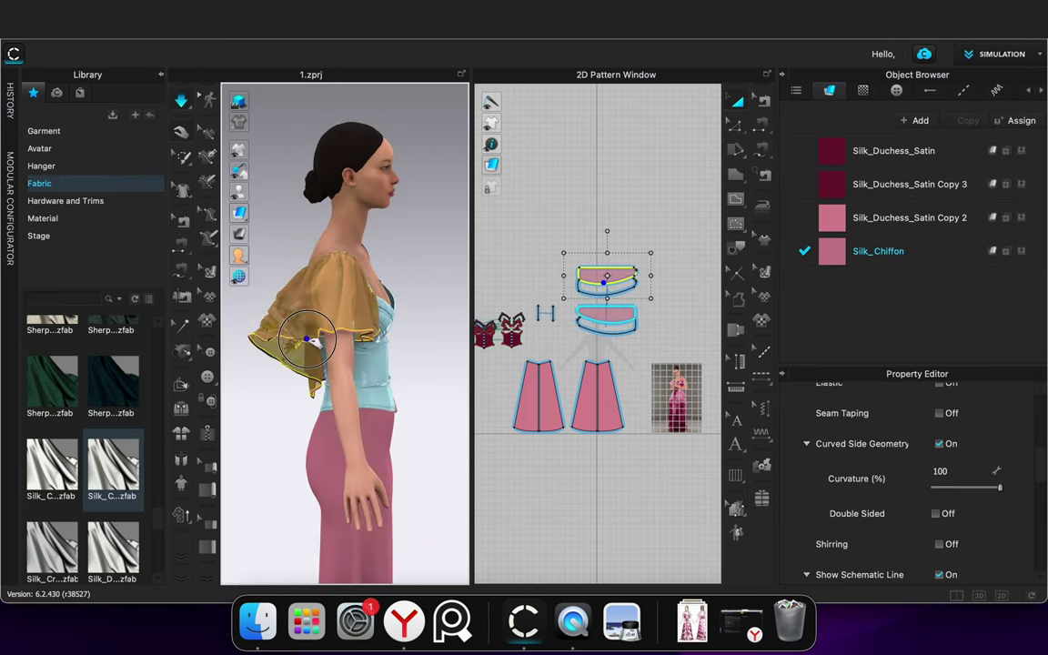
drag(428, 353, 430, 353)
key(space)
Set the mirrored sleeve and hem strip's particle distance to 20 mm and pull the sleeve's fabric during simulation
click(606, 276)
shift+click(617, 291)
scroll(913, 496, down, 3)
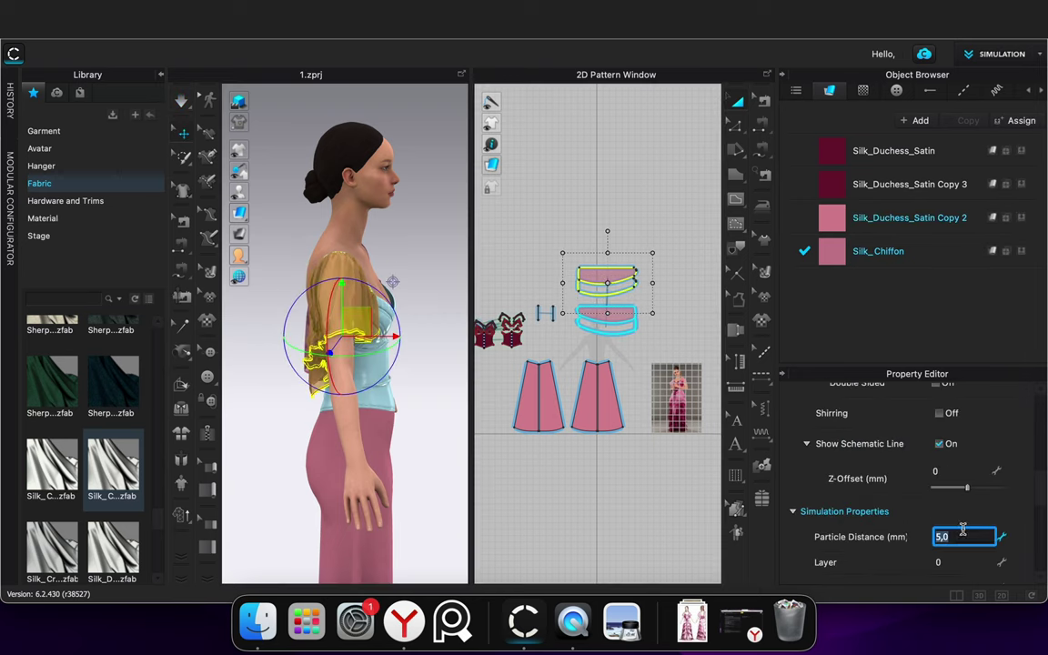
click(682, 530)
key(space)
click(314, 344)
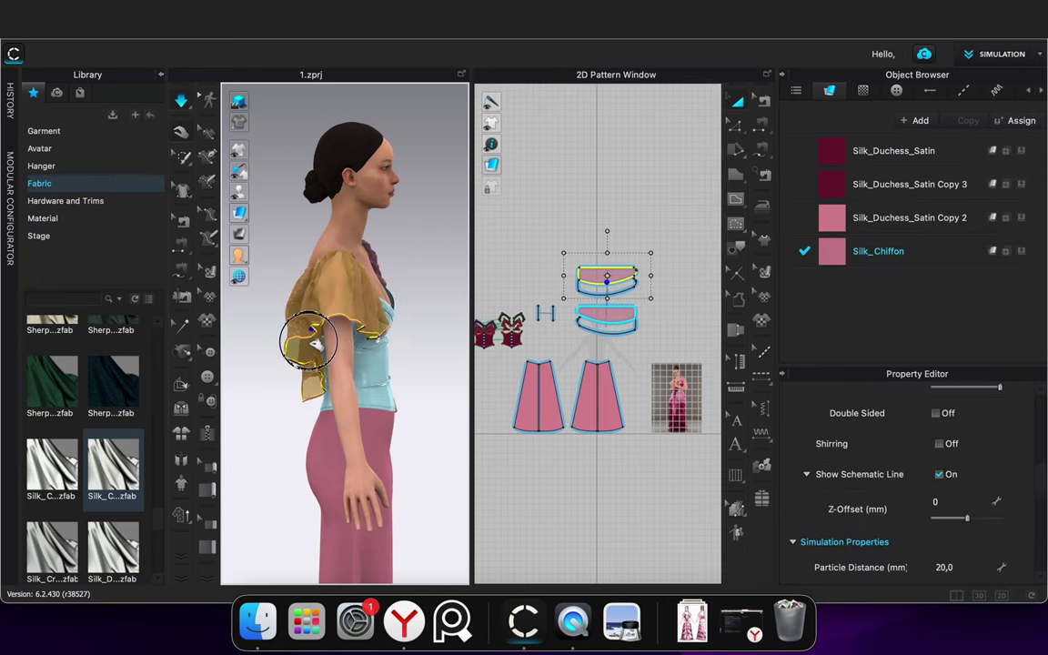
Set the mirrored sleeve and hem strip's particle distance to 5 mm and simulate until both sleeves settle
click(548, 221)
drag(545, 224, 659, 299)
click(965, 539)
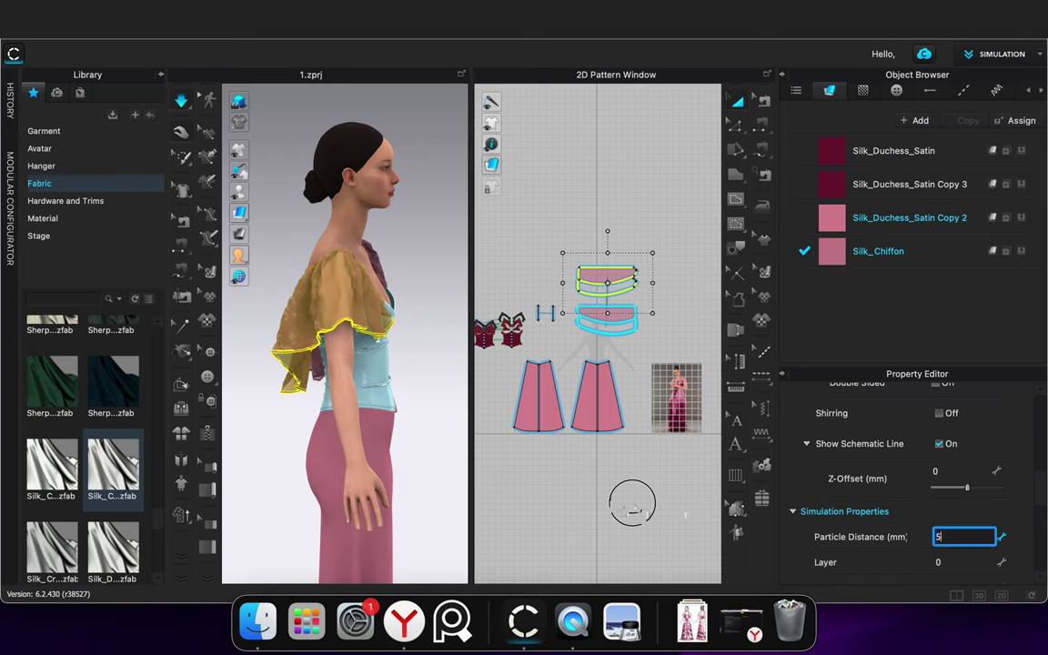
click(411, 367)
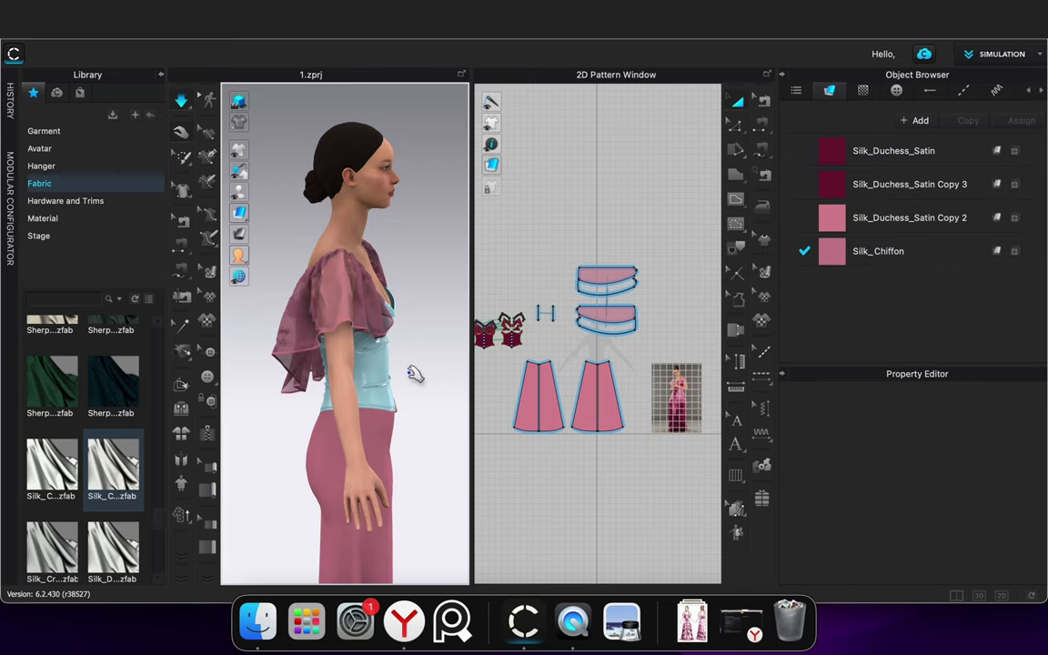
right_drag(410, 372, 259, 379)
key(space)
scroll(389, 420, down, 4)
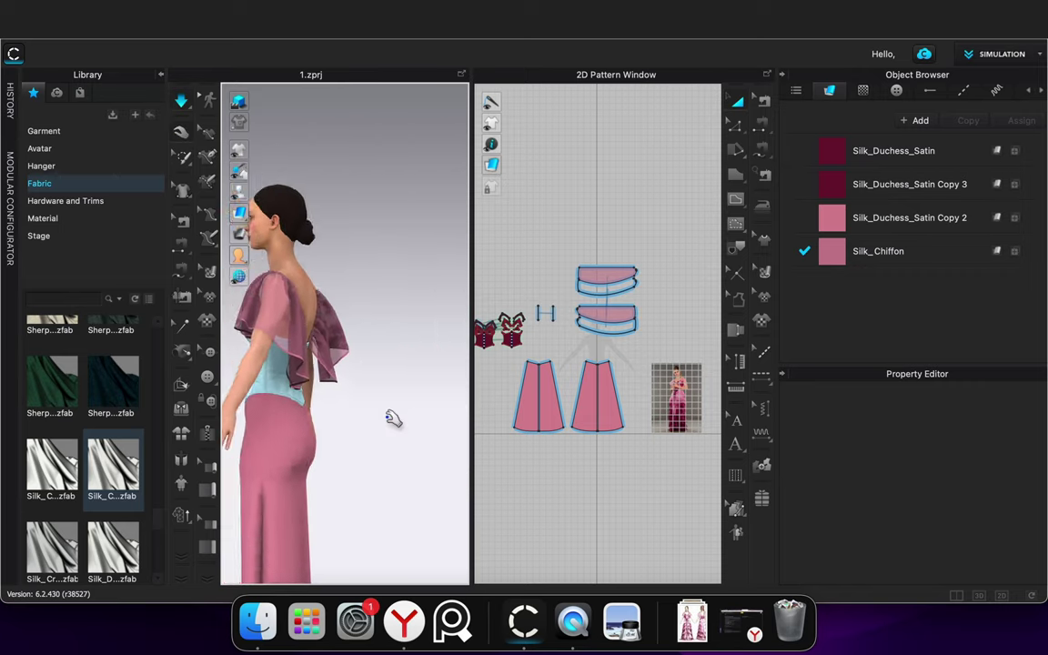
right_drag(363, 456, 443, 463)
scroll(514, 356, up, 3)
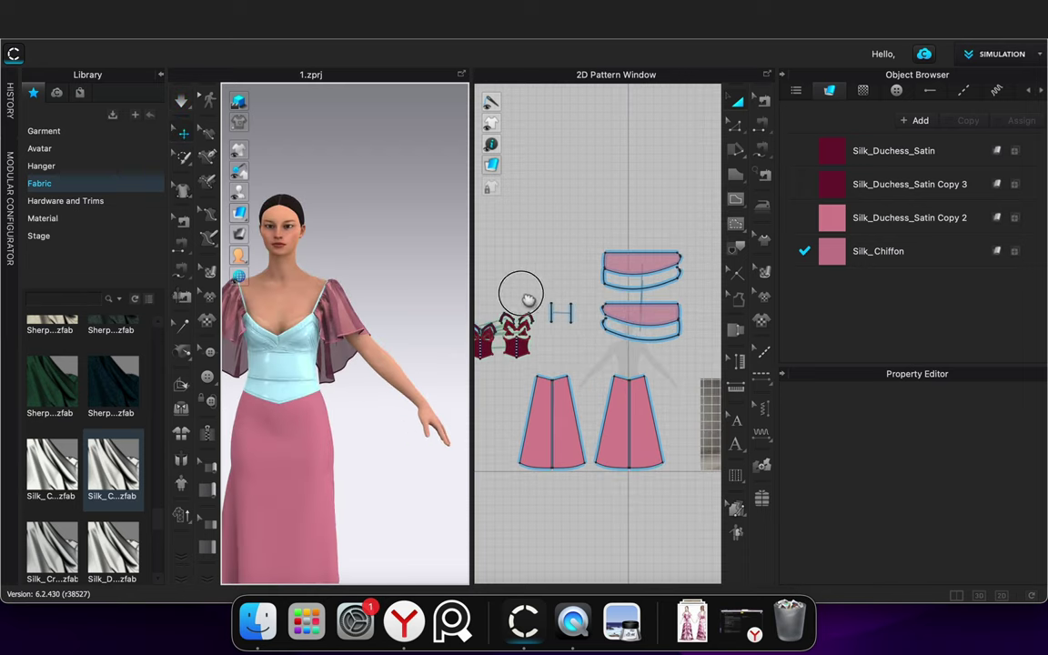
Unfreeze all the bodice pattern pieces
middle_drag(525, 297, 622, 280)
drag(498, 258, 629, 354)
right_click(618, 331)
click(659, 411)
click(555, 415)
scroll(350, 426, up, 3)
Unfreeze both shoulder straps
right_drag(356, 423, 464, 425)
drag(638, 272, 680, 321)
right_click(666, 294)
click(711, 397)
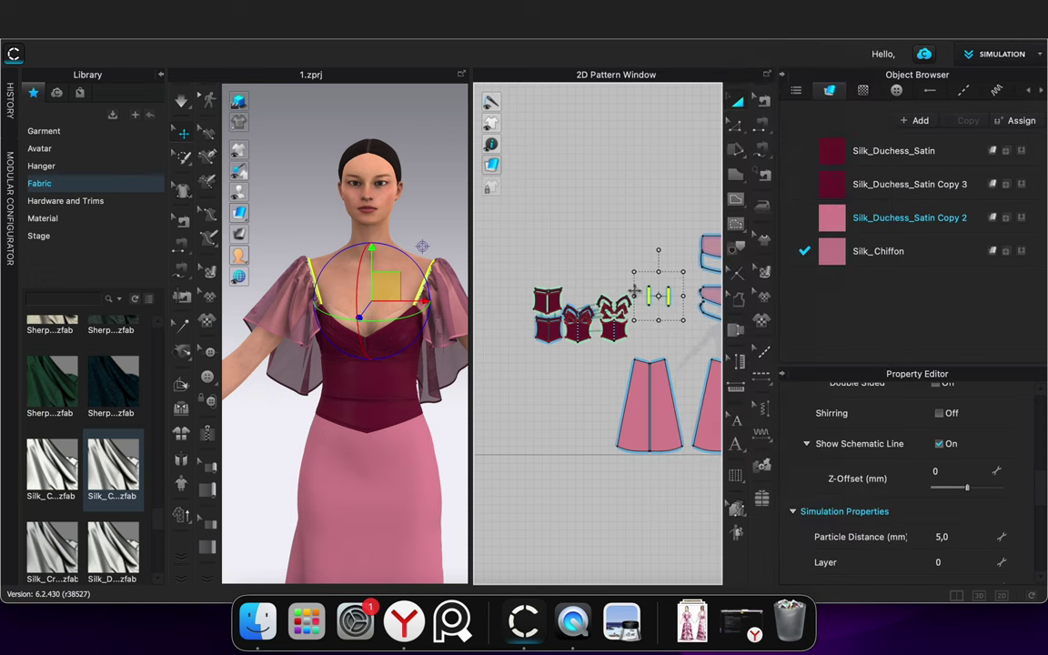
click(596, 372)
Sample the pink of the bodice in the reference photo for the Silk_Duchess_Satin fabric's color
scroll(456, 420, up, 3)
middle_drag(603, 360, 423, 366)
scroll(657, 382, up, 5)
middle_drag(651, 374, 601, 263)
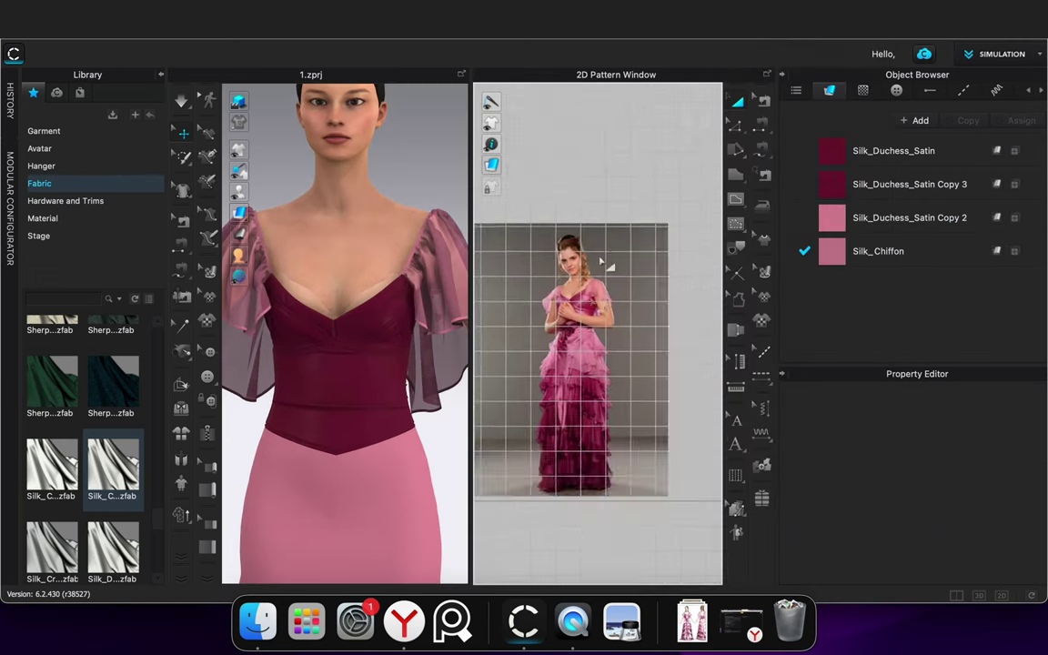
click(860, 151)
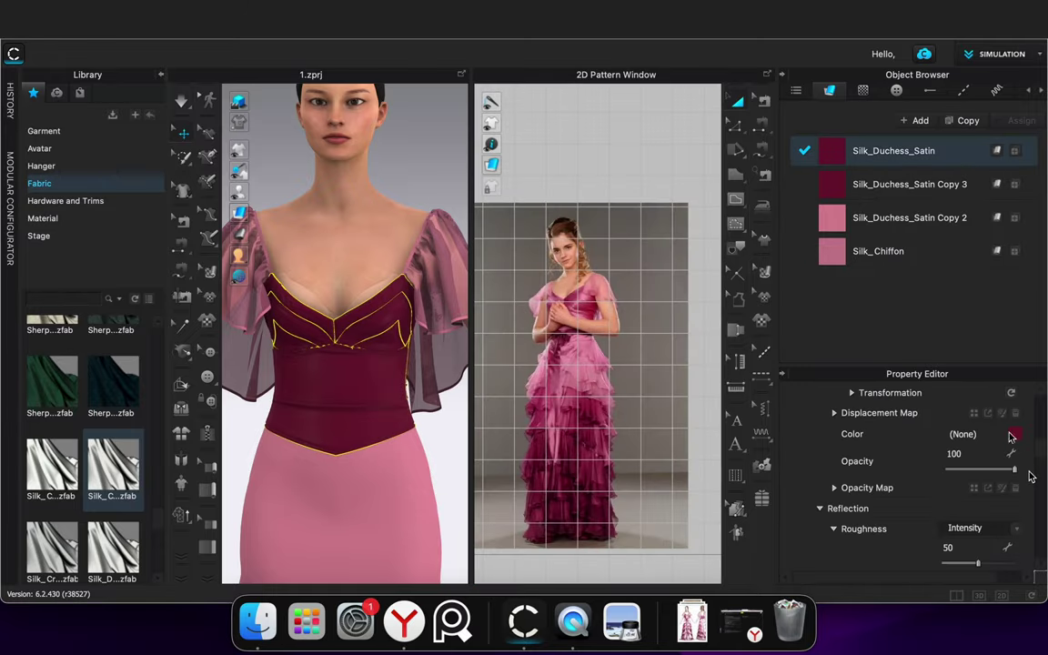
click(1013, 435)
drag(523, 78, 553, 382)
click(273, 498)
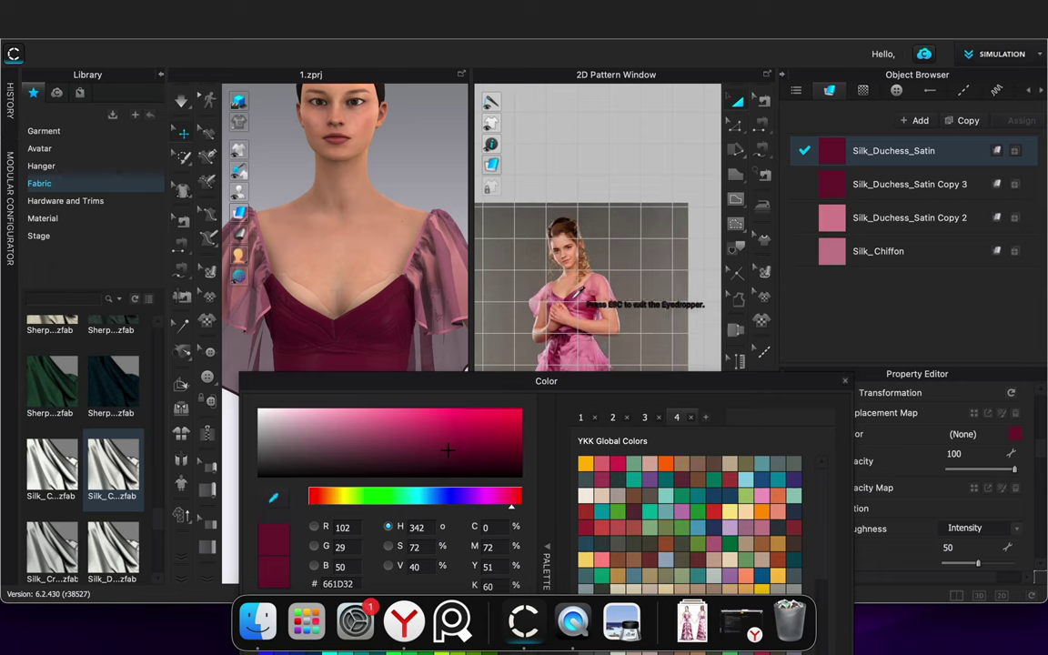
click(575, 297)
click(573, 295)
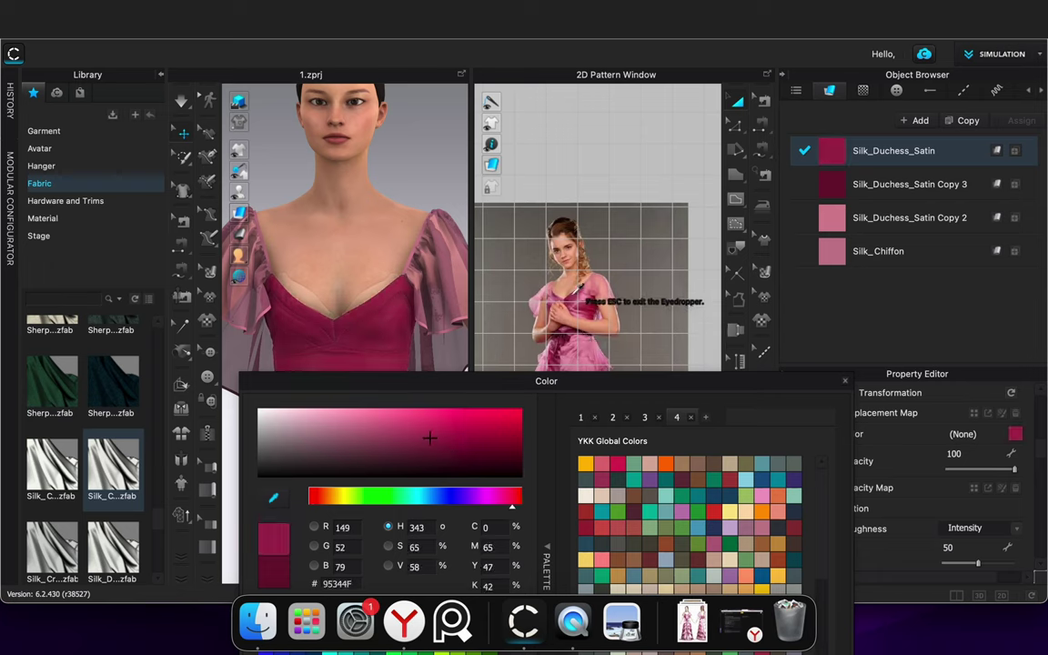
click(587, 318)
click(581, 311)
click(585, 296)
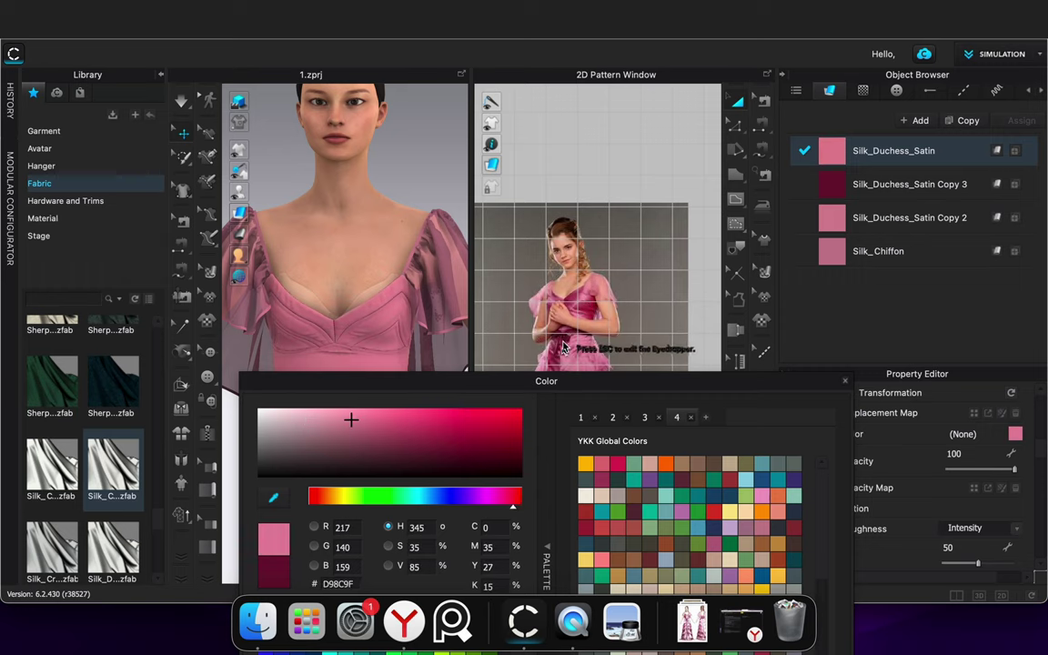
Try deeper pinks from the reference bodice and adjust the Silk_Duchess_Satin color to B7435A
click(587, 298)
click(591, 299)
click(592, 298)
click(597, 302)
click(596, 312)
click(593, 315)
click(593, 315)
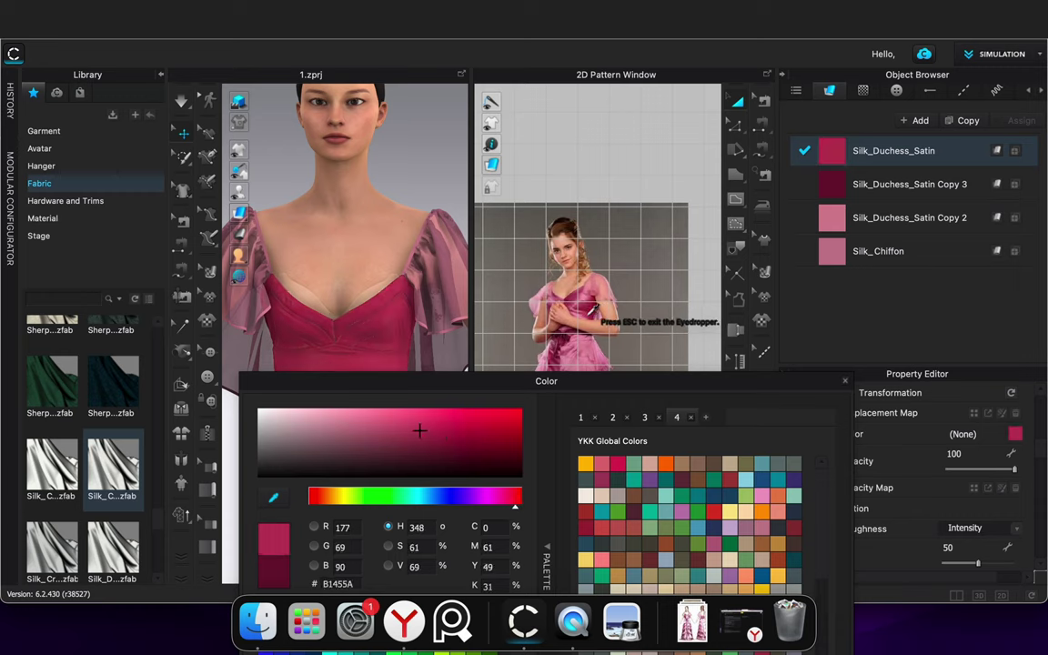
click(418, 438)
drag(416, 431, 427, 432)
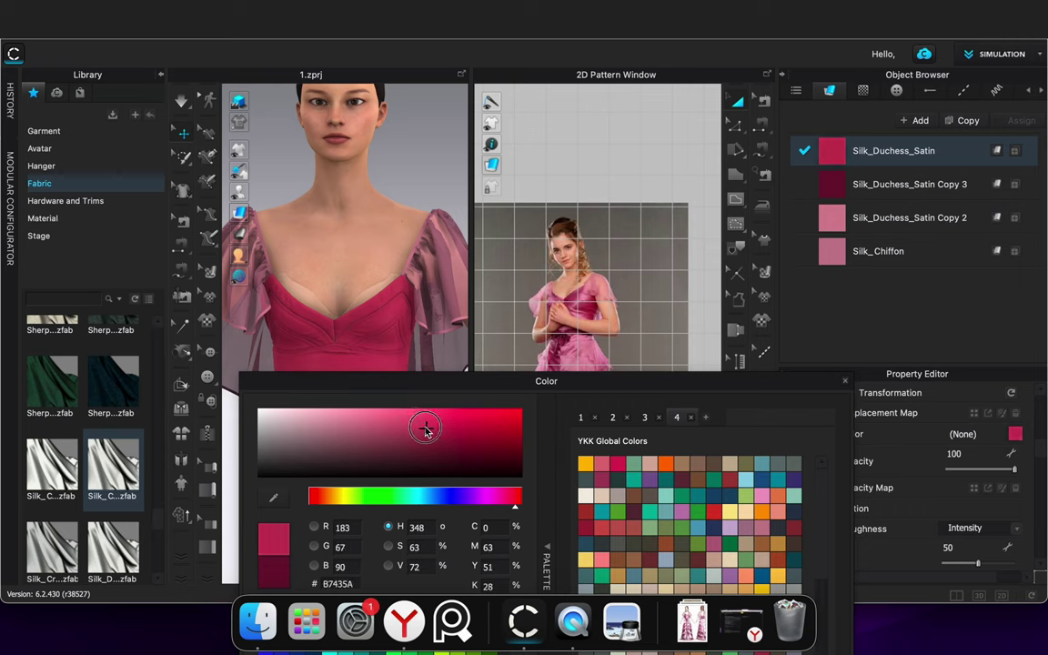
Resample the reference bodice to give Silk_Duchess_Satin the color B85B71, and save that color as a palette swatch
click(590, 304)
click(591, 302)
click(592, 300)
click(588, 300)
click(588, 299)
click(587, 299)
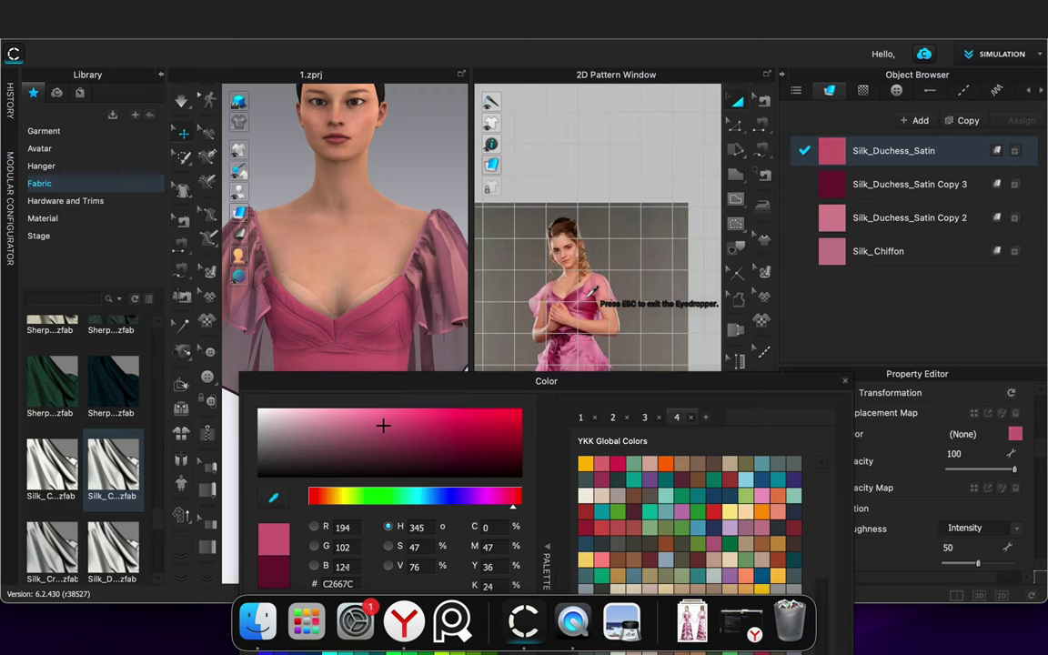
click(589, 298)
click(590, 298)
click(590, 299)
drag(319, 382, 334, 184)
click(305, 426)
drag(444, 190, 395, 130)
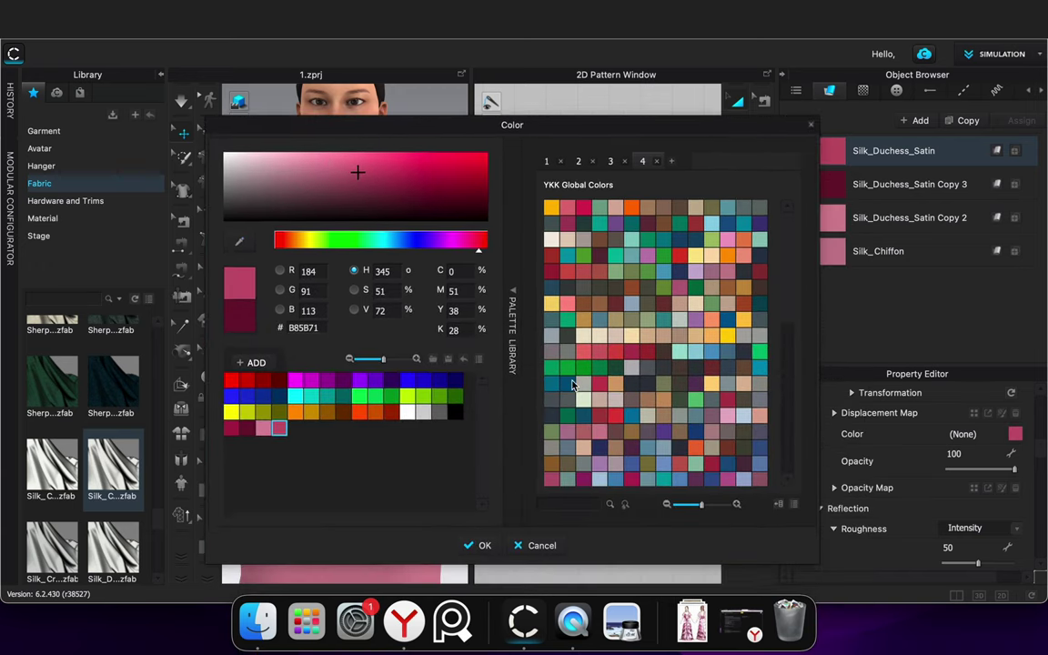
click(480, 546)
Set the Silk_Duchess_Satin Copy 3 fabric's color to the saved pink swatch B85B71
click(893, 187)
scroll(582, 351, down, 8)
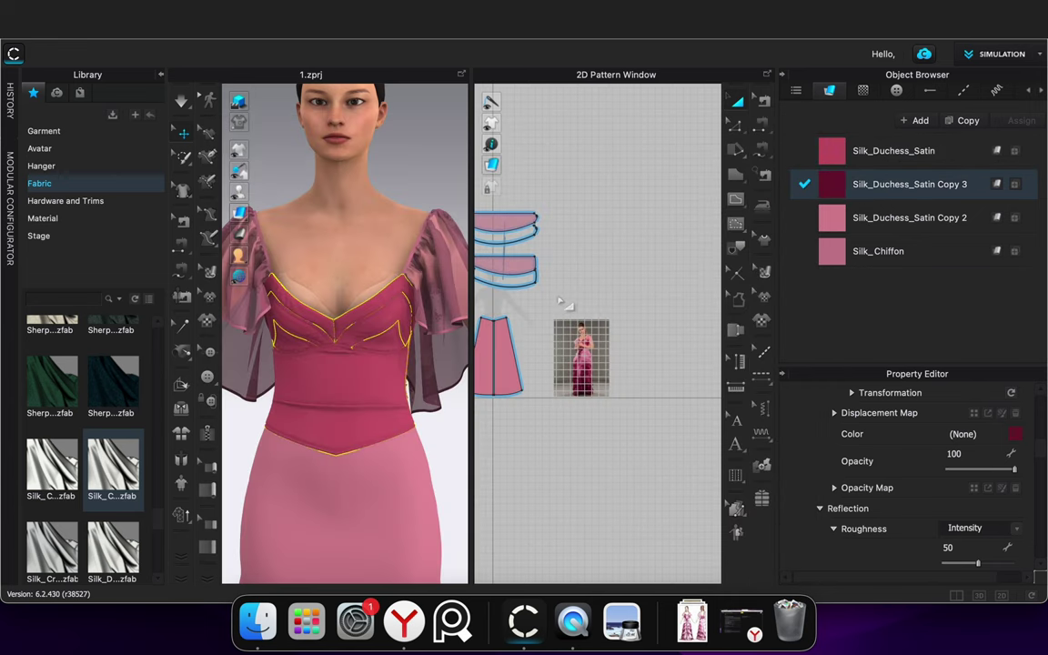
middle_drag(544, 317, 734, 289)
scroll(542, 284, up, 5)
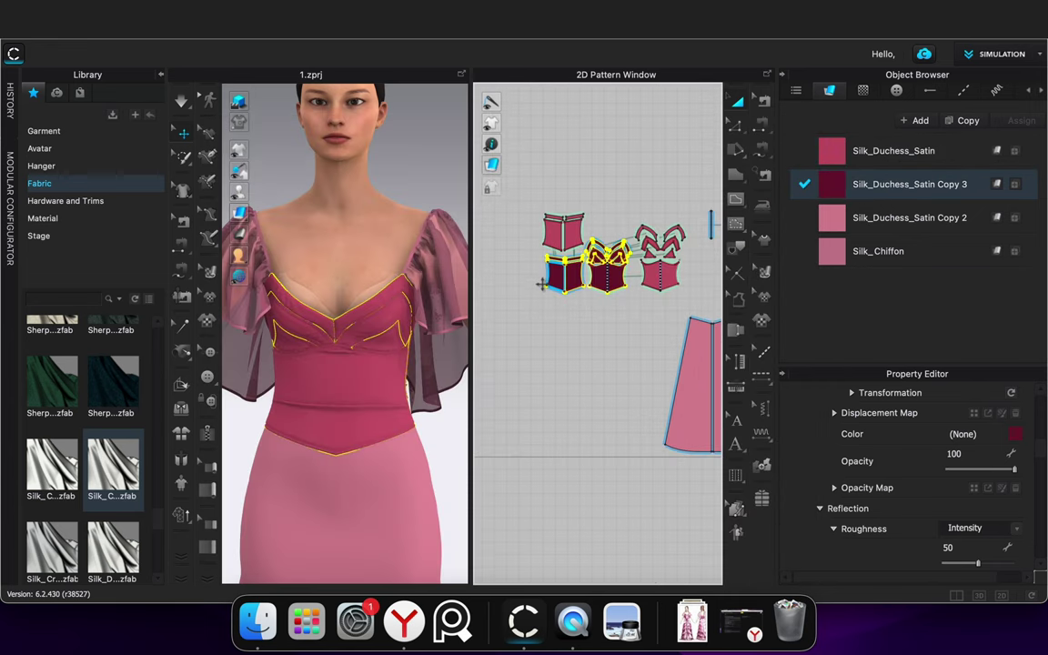
click(1015, 435)
click(277, 380)
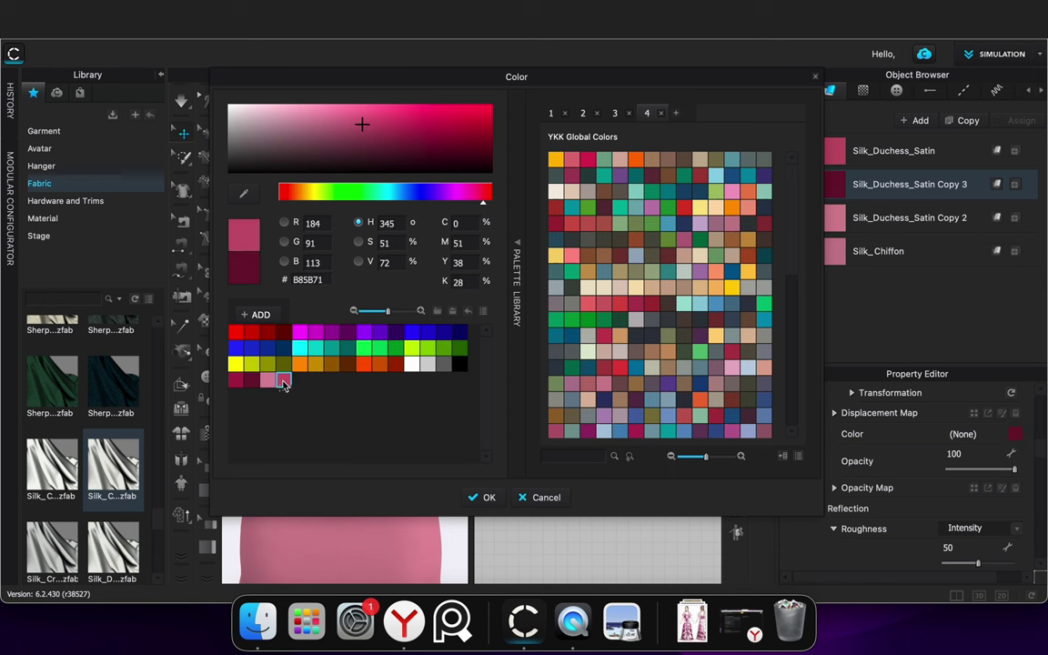
click(490, 501)
click(585, 417)
Set the Silk_Duchess_Satin fabric's roughness intensity to 10
click(897, 156)
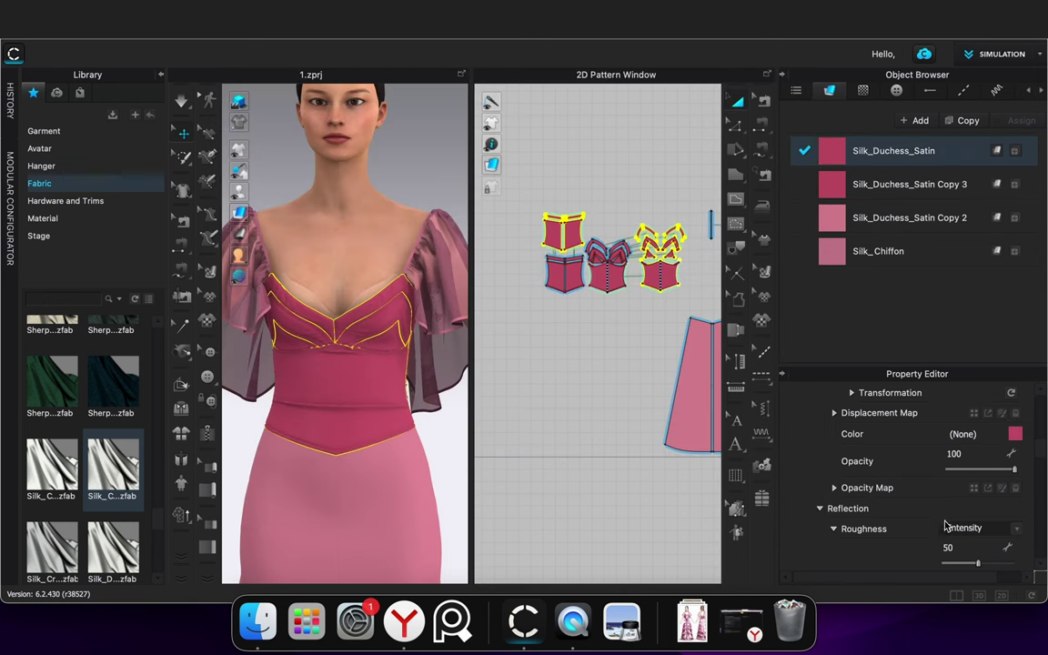
drag(992, 562, 1028, 564)
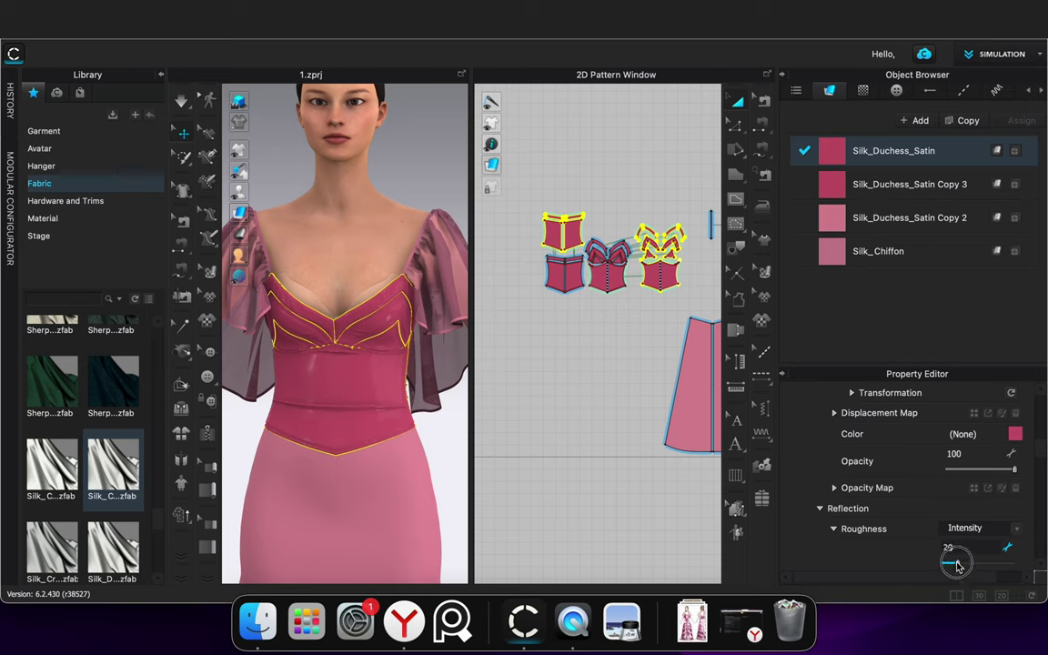
click(598, 428)
scroll(386, 392, down, 2)
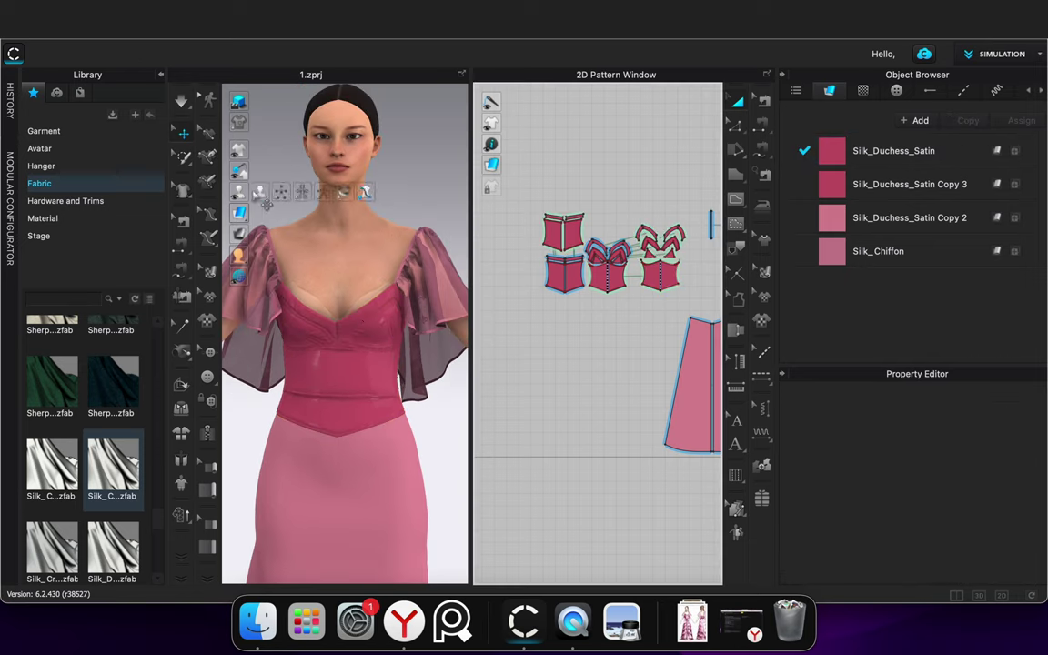
Hide the avatar and examine the shine of the bodice fabric up close
click(262, 194)
middle_drag(422, 416, 450, 393)
right_drag(448, 389, 428, 399)
scroll(357, 335, up, 5)
click(365, 330)
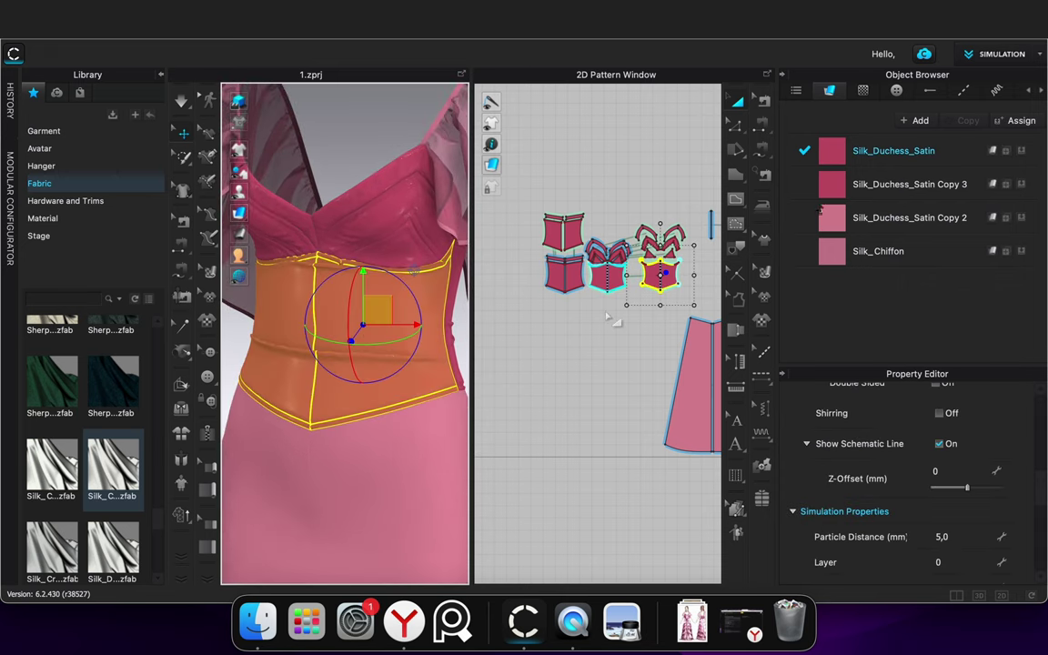
Set the Silk_Duchess_Satin fabric's roughness intensity to 0
click(917, 152)
scroll(983, 513, down, 2)
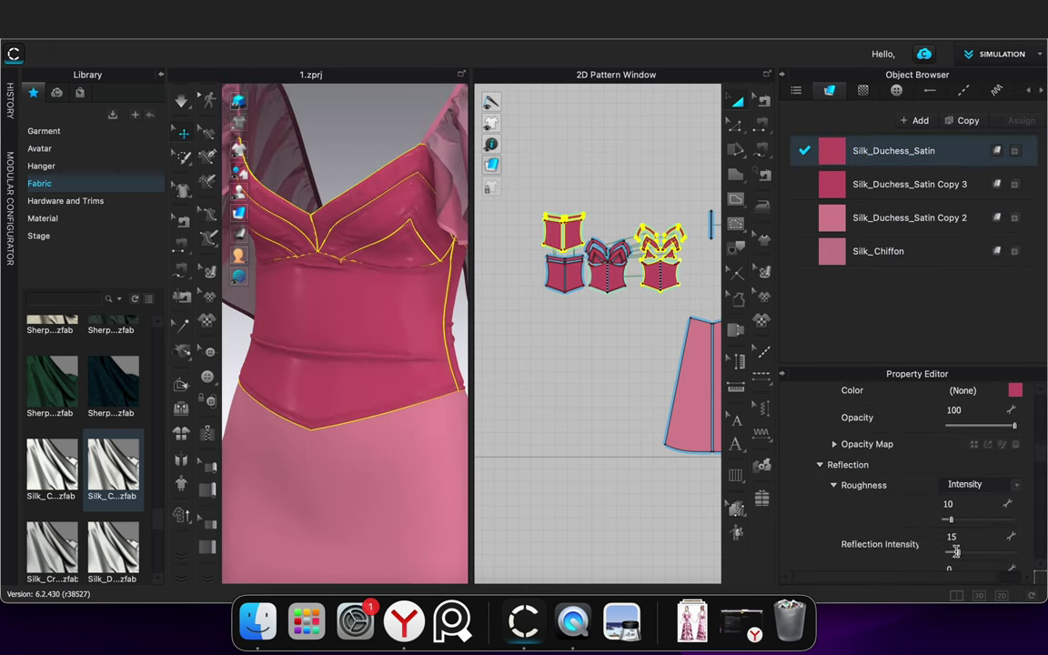
mouse_move(961, 559)
mouse_down()
mouse_move(947, 562)
mouse_move(977, 561)
mouse_up()
scroll(946, 528, down, 4)
mouse_move(952, 496)
mouse_down()
mouse_move(982, 496)
mouse_move(946, 499)
mouse_up()
scroll(897, 525, down, 5)
scroll(915, 505, up, 8)
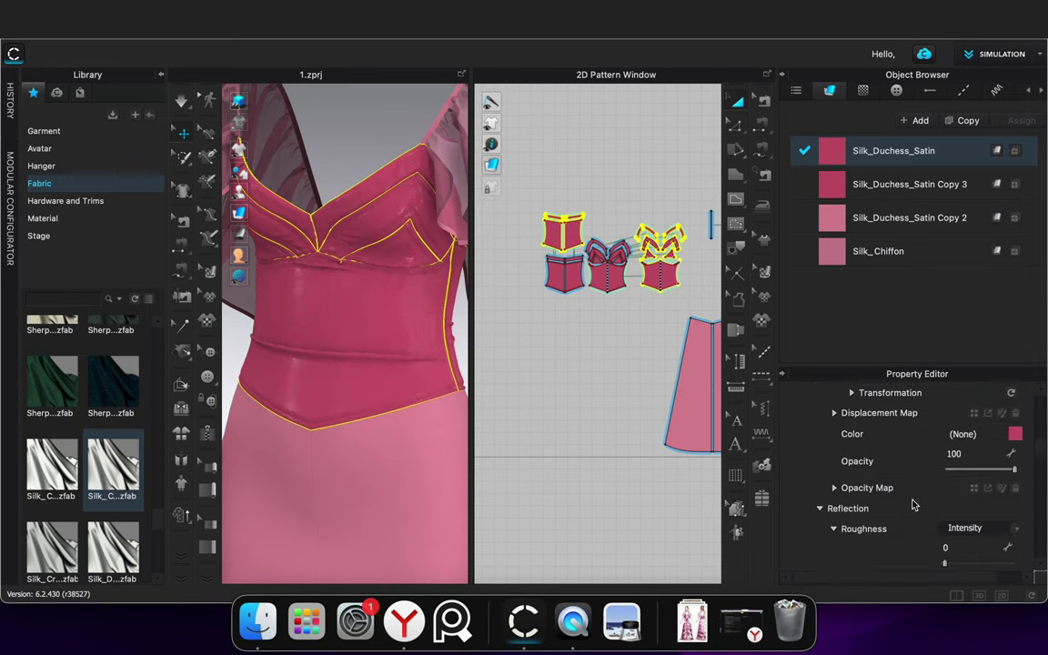
click(637, 496)
scroll(412, 457, down, 3)
scroll(409, 451, down, 3)
right_drag(411, 451, 391, 442)
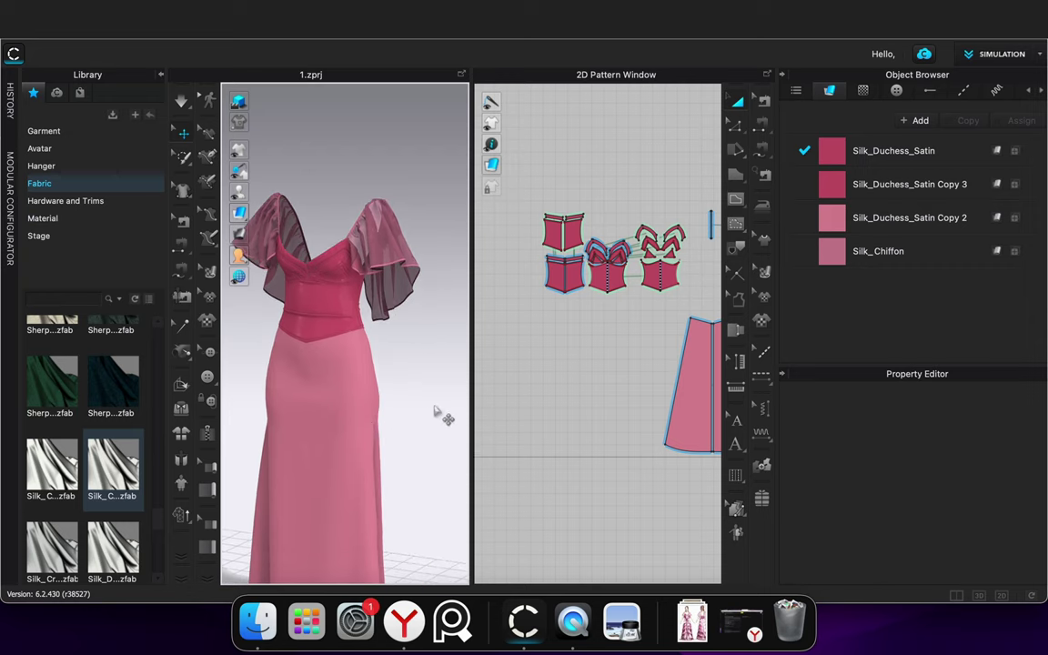
Set the Silk_Duchess_Satin fabric's reflection intensity to 10 and check the bodice from another angle
click(895, 153)
scroll(312, 315, up, 5)
right_drag(411, 329, 438, 334)
scroll(916, 532, down, 2)
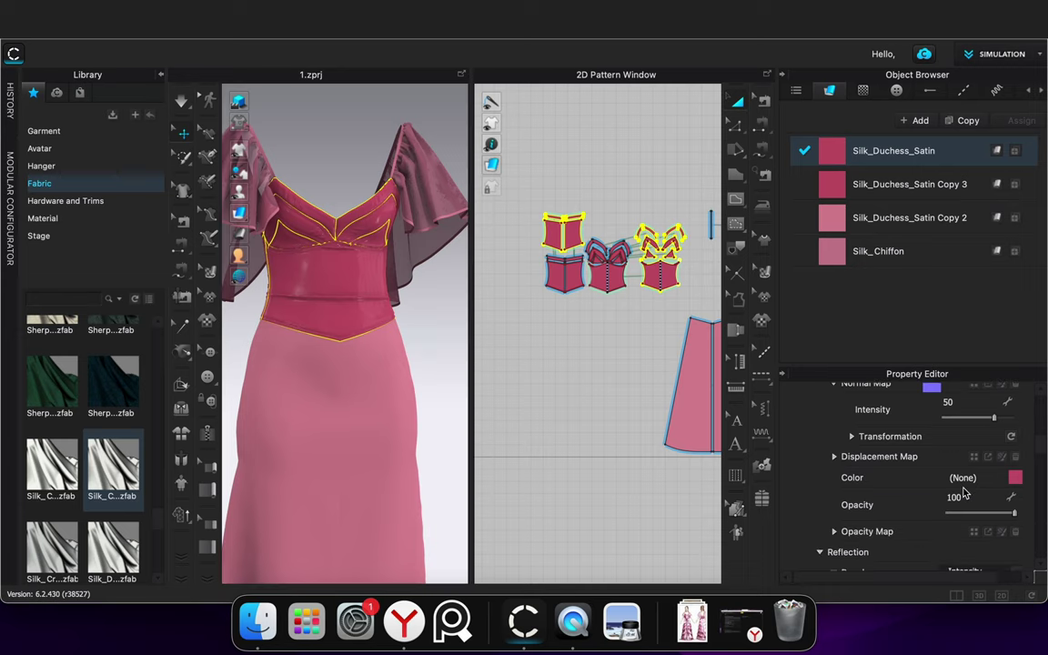
scroll(932, 531, down, 3)
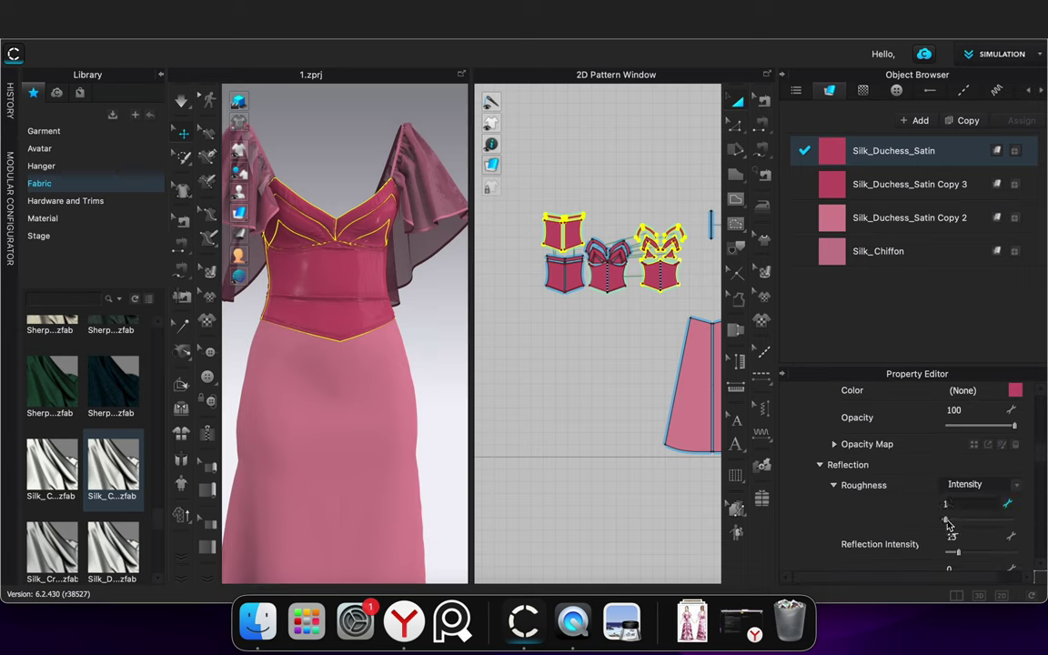
mouse_move(962, 551)
mouse_down()
mouse_move(979, 552)
mouse_move(957, 553)
mouse_up()
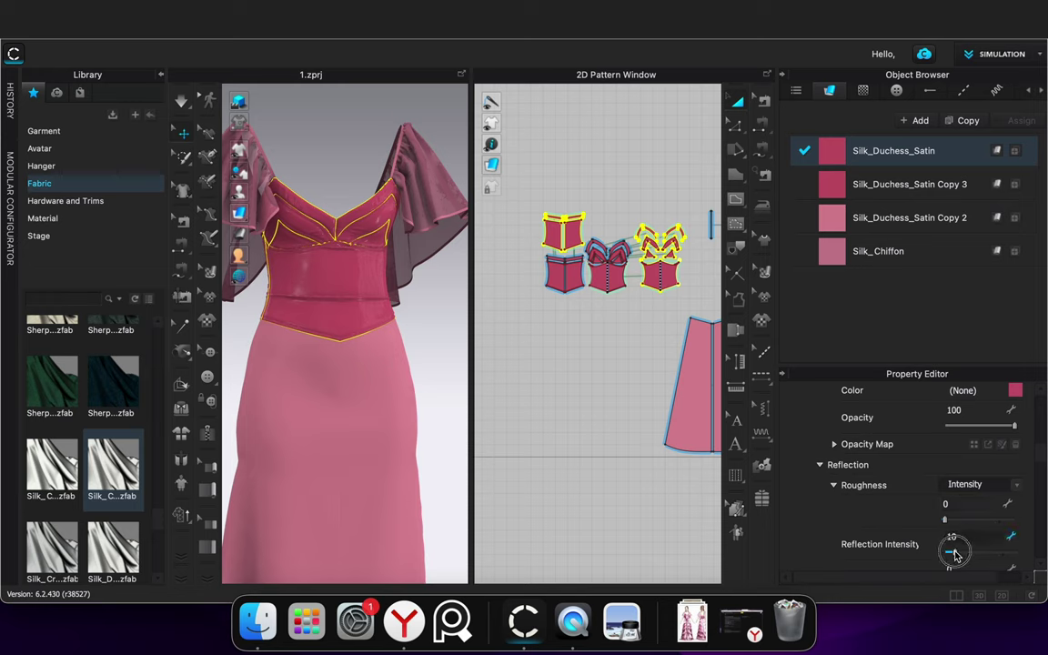
right_drag(436, 320, 414, 327)
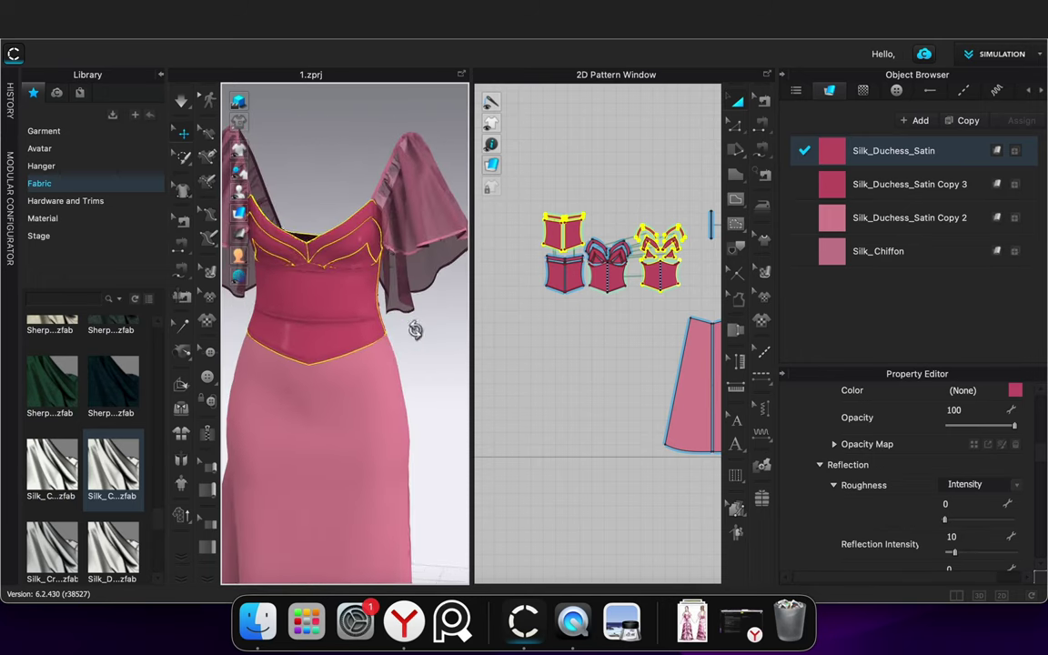
Freeze the sleeve and bust pieces and move the sleeve patterns above the bodice patterns
scroll(558, 176, down, 5)
drag(539, 131, 708, 246)
right_click(689, 210)
click(721, 425)
drag(644, 149, 606, 195)
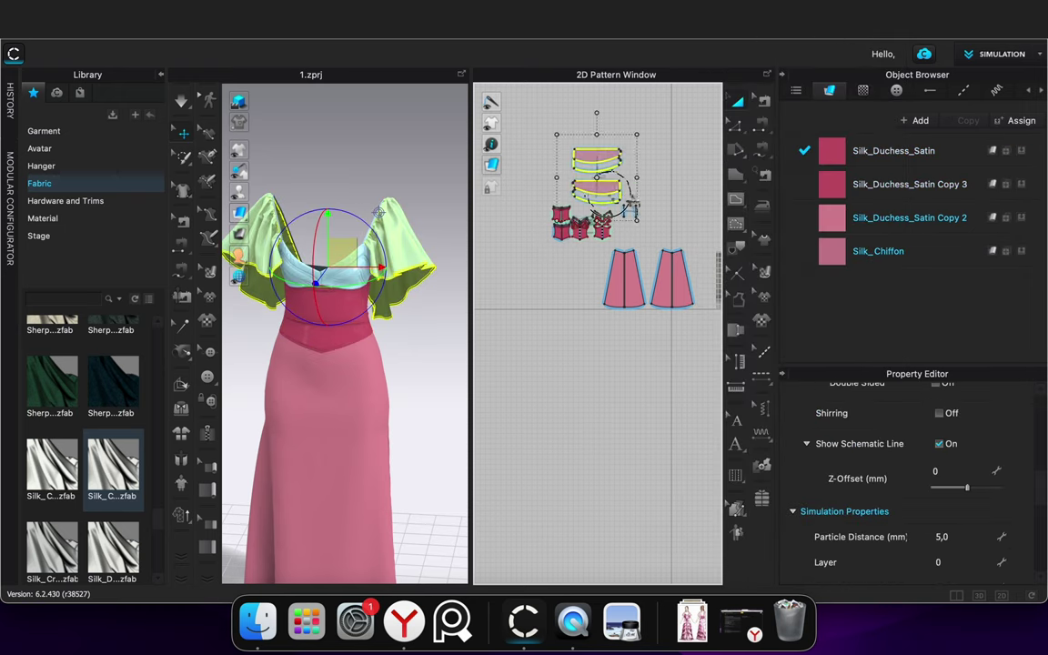
click(684, 211)
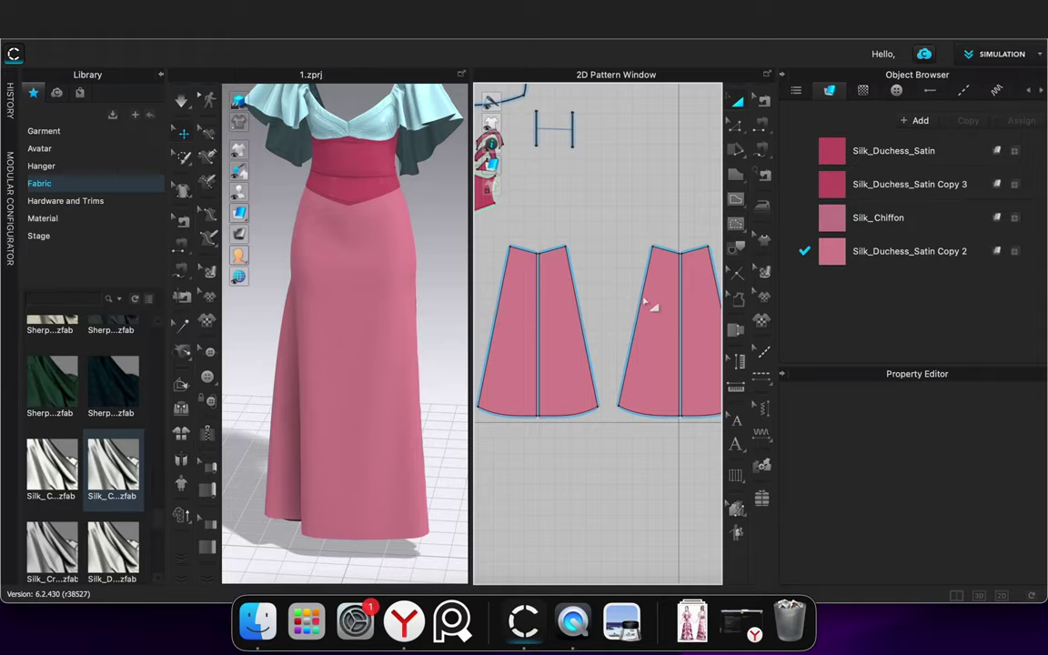
Draw a mirrored sloping internal line about 206 mm long from the front skirt's top centre to its side edge
click(662, 310)
click(626, 257)
middle_drag(626, 266, 508, 189)
scroll(564, 271, up, 4)
scroll(523, 198, down, 2)
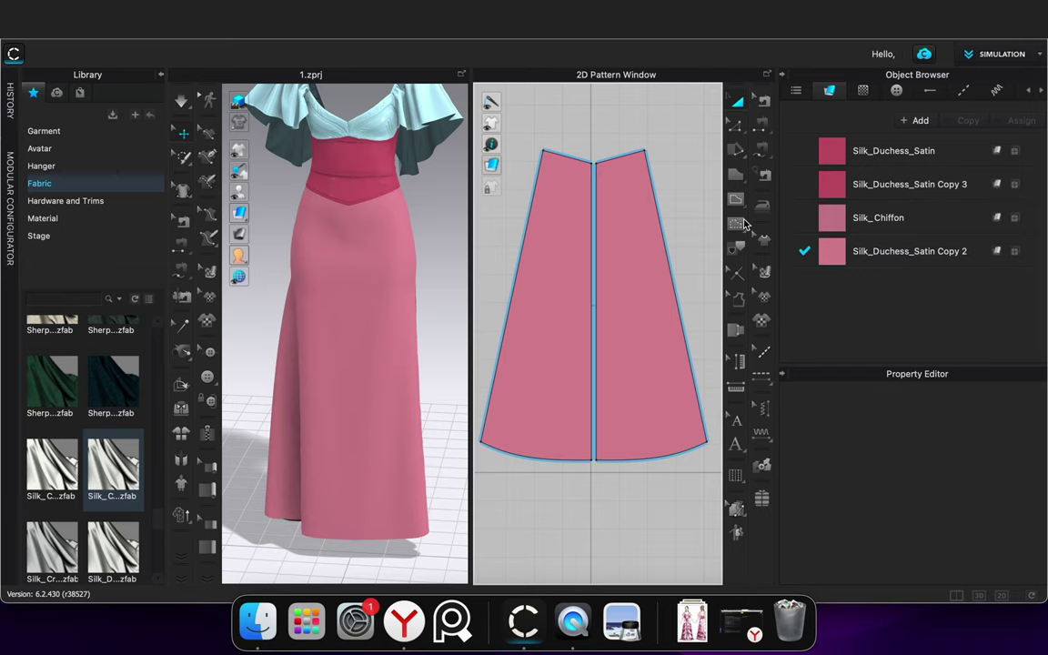
click(736, 200)
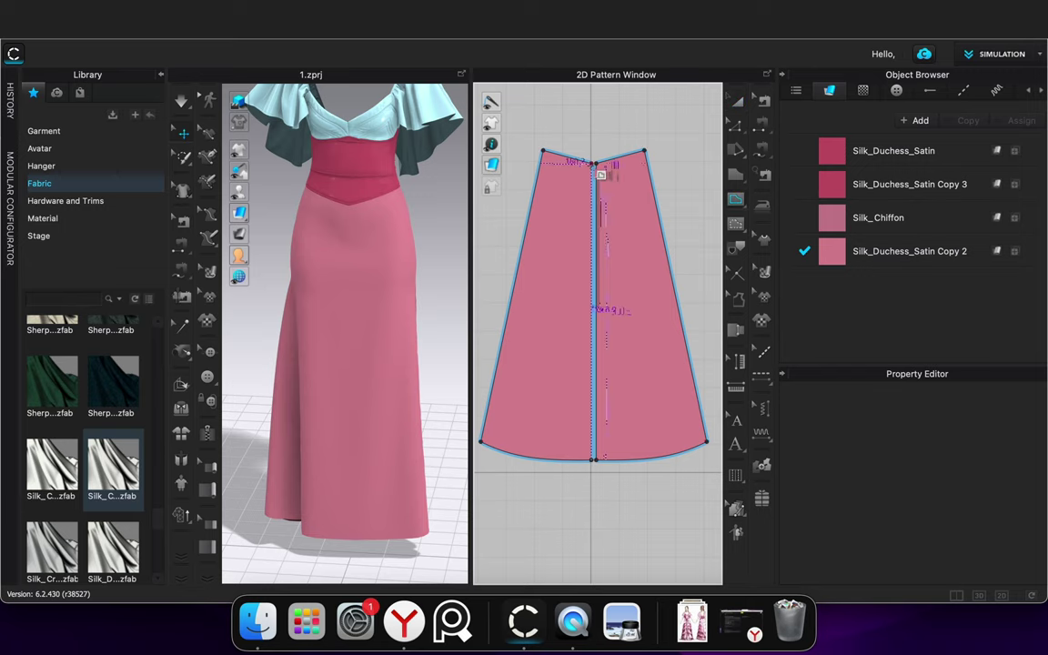
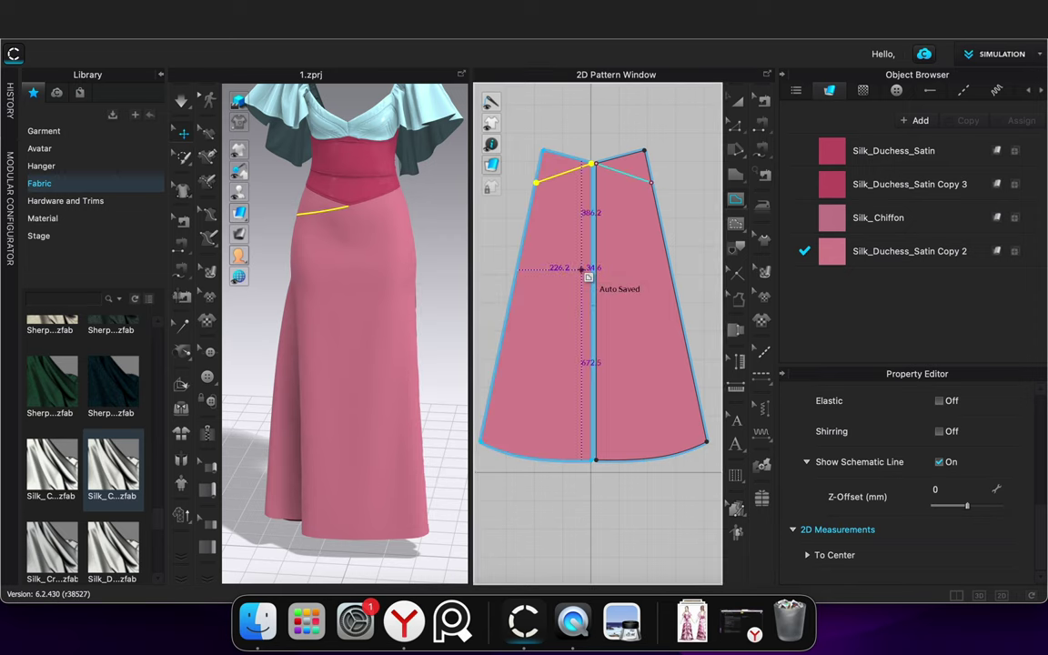
Paste the skirt's internal line below the original, setting the number of shapes to 8
key(super+v)
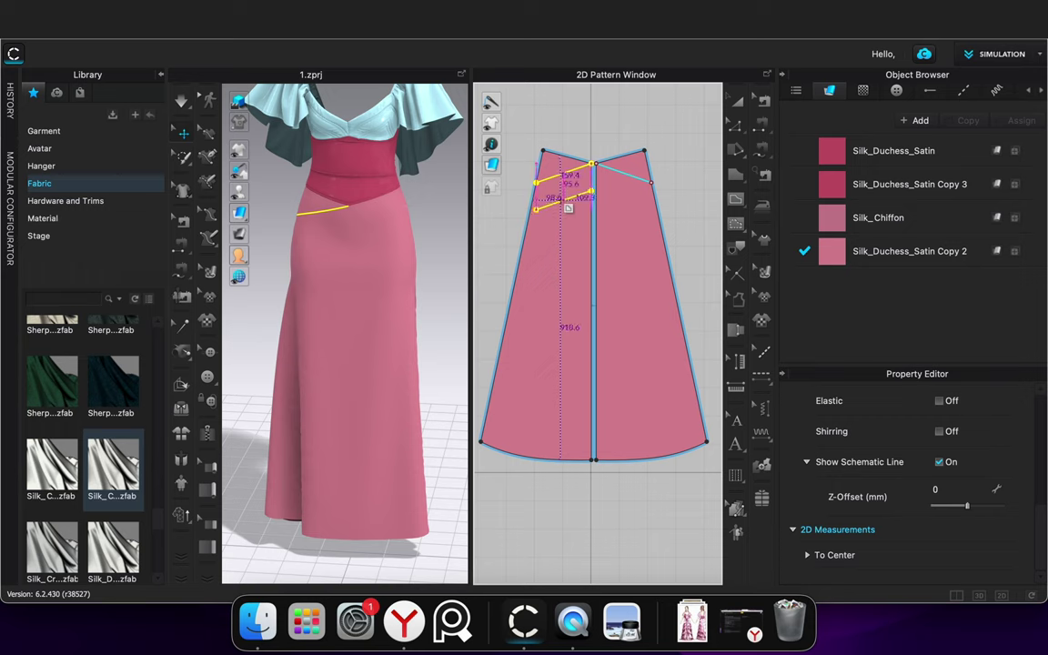
right_click(562, 202)
drag(557, 140, 371, 183)
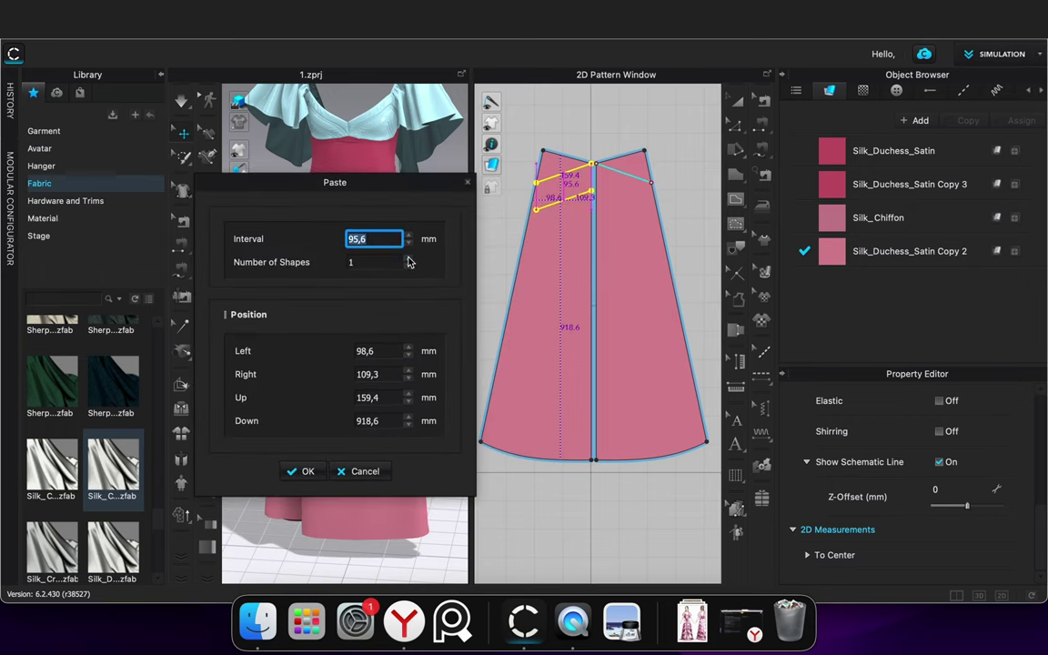
click(409, 258)
click(409, 258)
click(409, 259)
click(409, 258)
click(409, 258)
click(408, 259)
click(409, 258)
Set the interval between the pasted lines to 105.6 mm and place them down the skirt
click(411, 237)
click(410, 237)
click(410, 237)
click(410, 237)
click(411, 236)
click(411, 236)
click(411, 237)
click(410, 237)
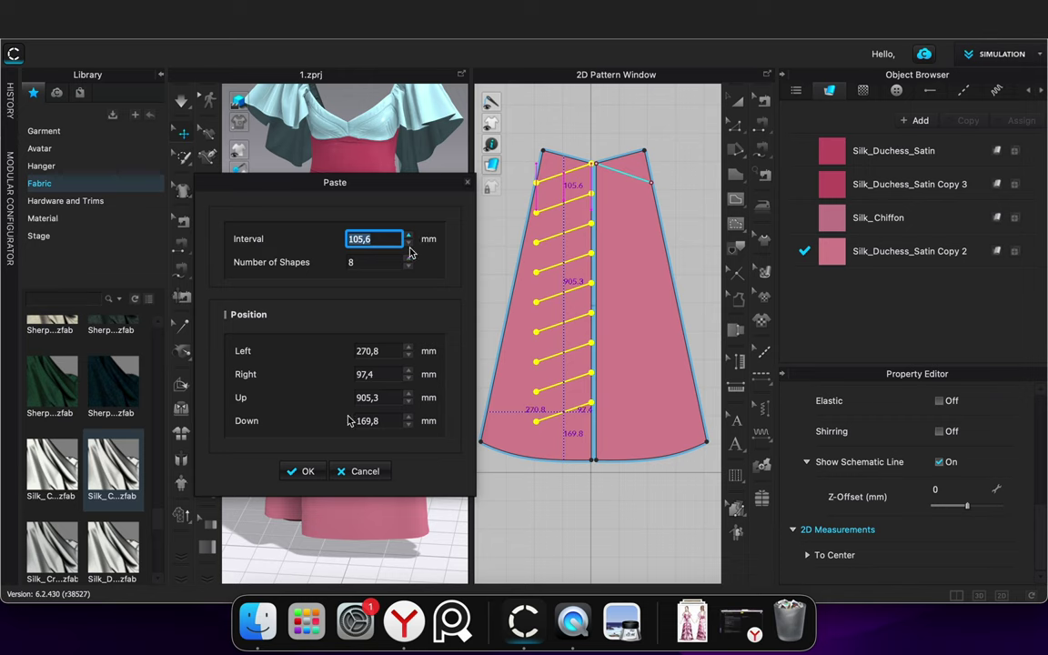
click(302, 472)
click(566, 528)
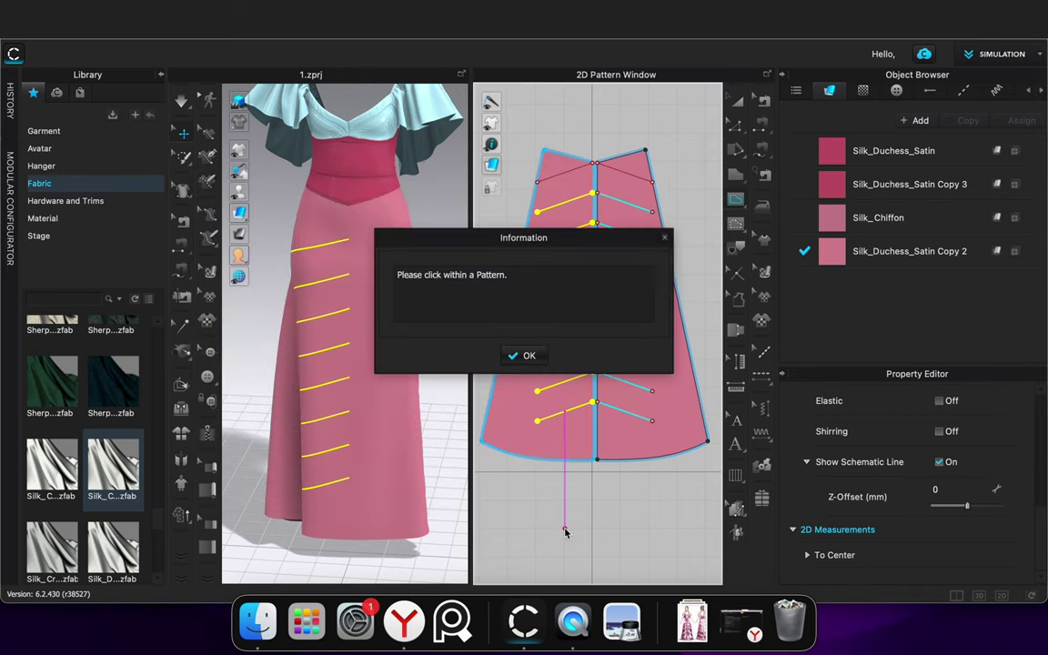
click(528, 356)
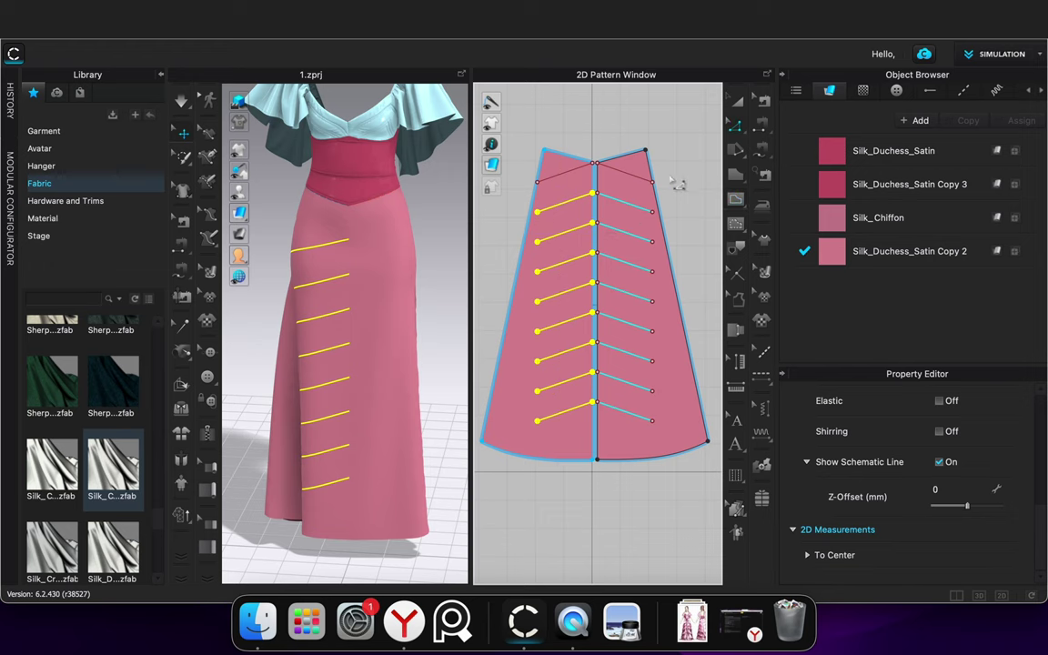
Move the endpoints of the pasted lines out to the skirt's side edges, flattening the slopes toward the hem
click(664, 206)
drag(537, 212, 518, 279)
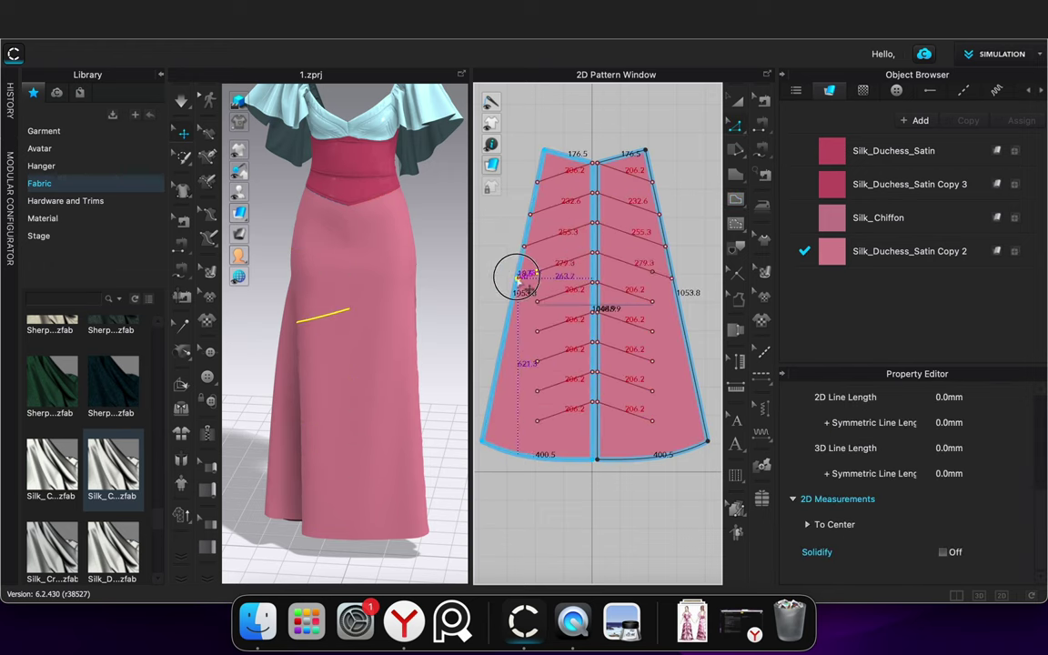
middle_drag(538, 304, 555, 307)
drag(554, 304, 515, 374)
drag(554, 425, 519, 336)
drag(708, 388, 714, 387)
middle_drag(714, 387, 684, 372)
drag(683, 373, 684, 372)
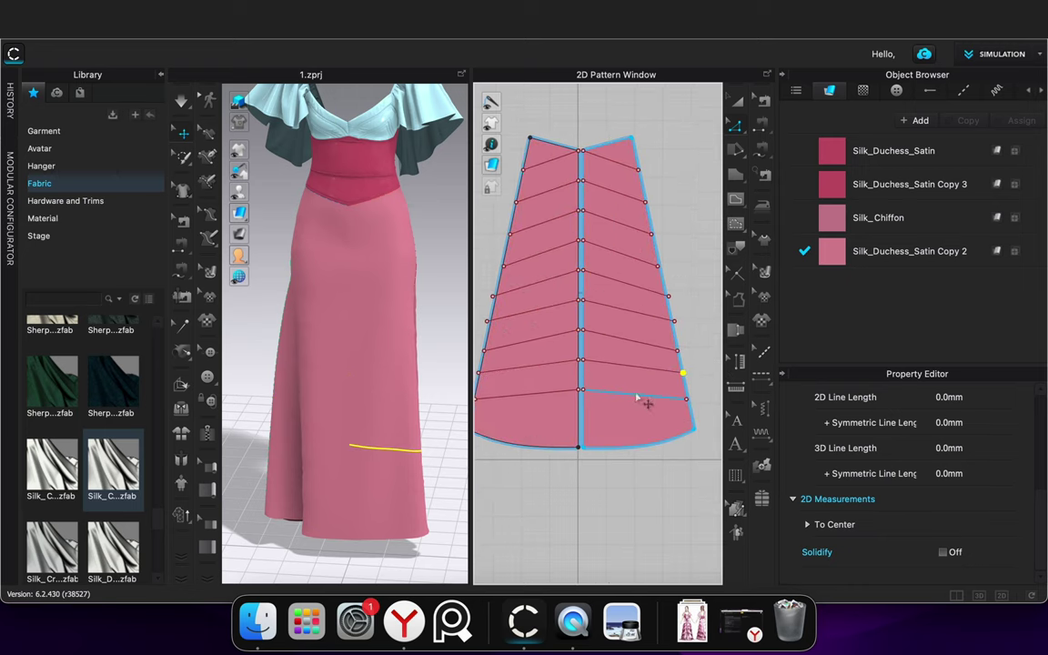
Flatten the two lowest tier lines on the front skirt by adjusting their centre and side endpoints
drag(592, 392, 597, 402)
drag(686, 409, 687, 404)
drag(584, 361, 584, 364)
Copy all nine tier lines from the front skirt and paste them at the matching position on the back skirt
click(604, 365)
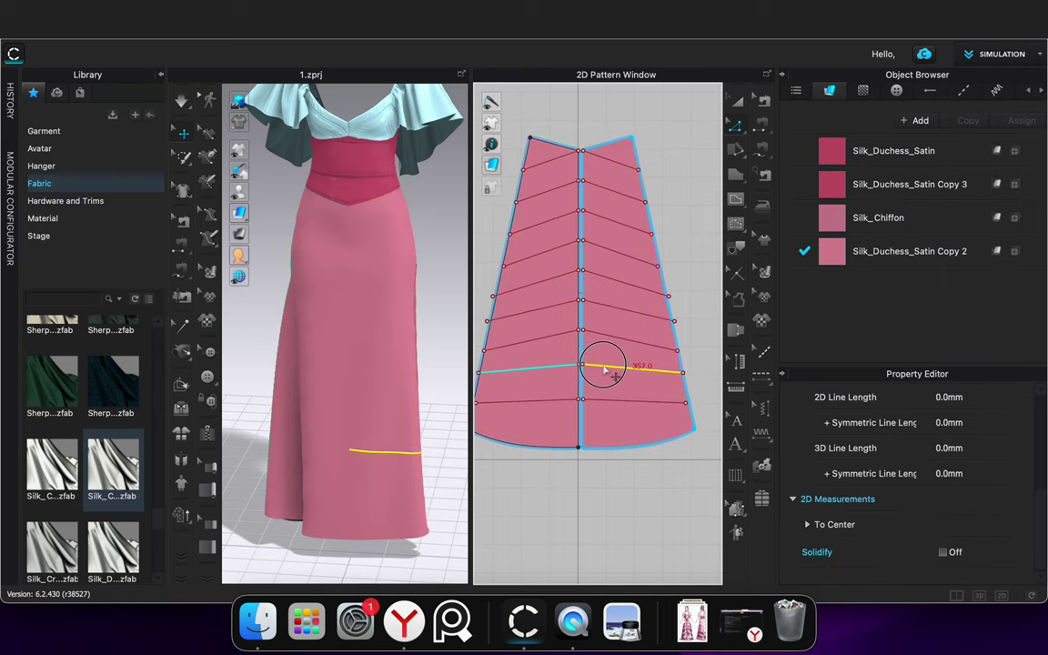
shift+click(602, 400)
shift+click(628, 333)
shift+click(624, 304)
shift+click(625, 273)
shift+click(624, 248)
shift+click(624, 226)
shift+click(612, 194)
shift+click(608, 163)
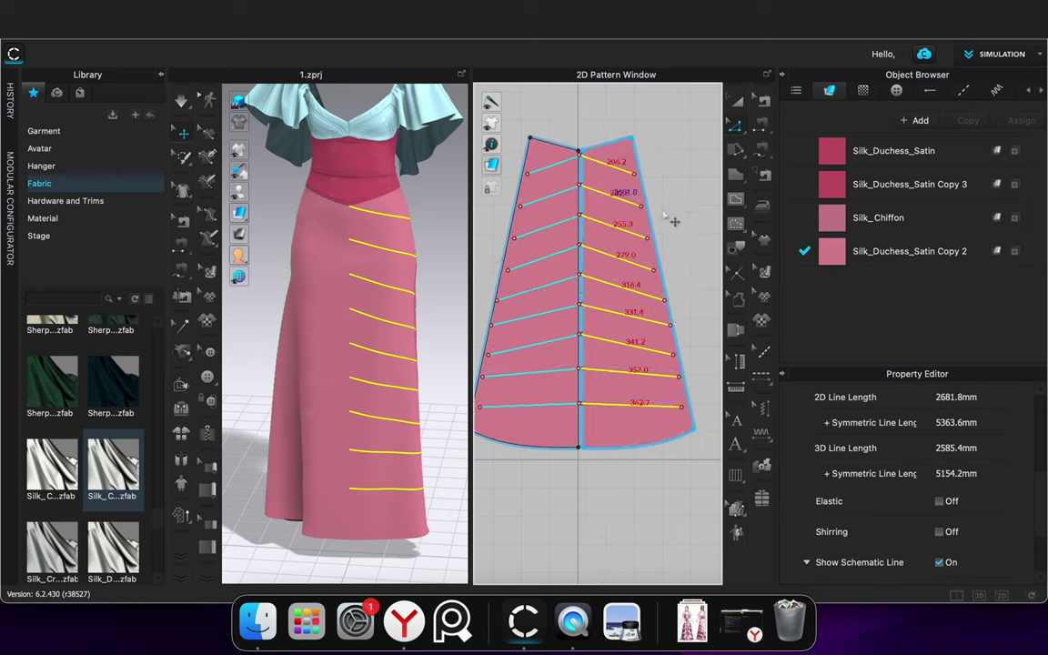
key(super+z)
key(super+v)
middle_drag(482, 317, 755, 311)
drag(755, 313, 649, 285)
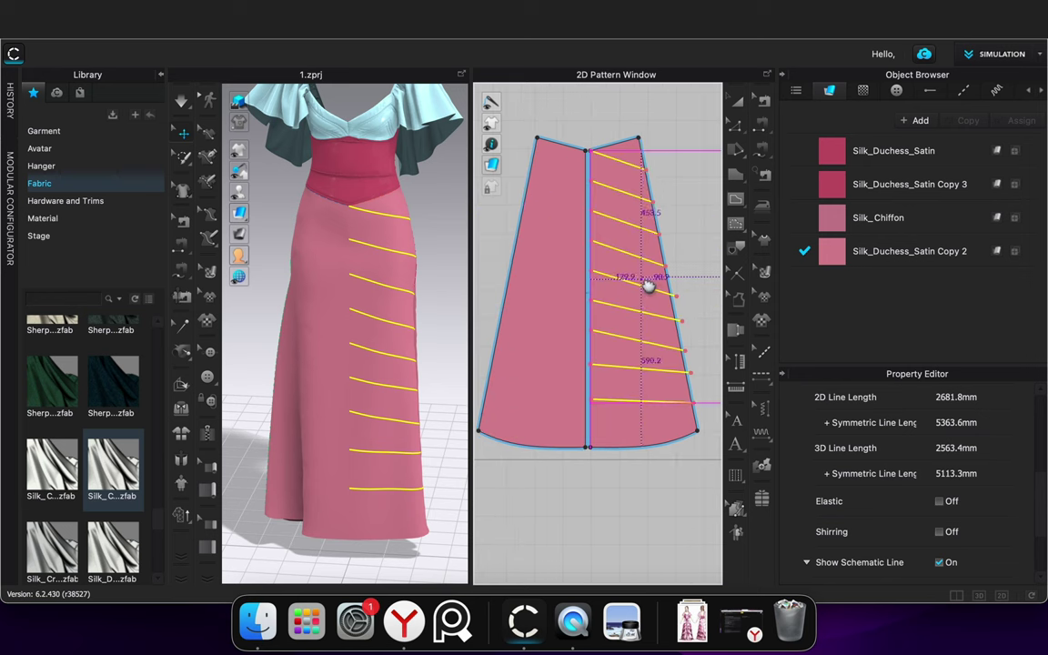
click(649, 287)
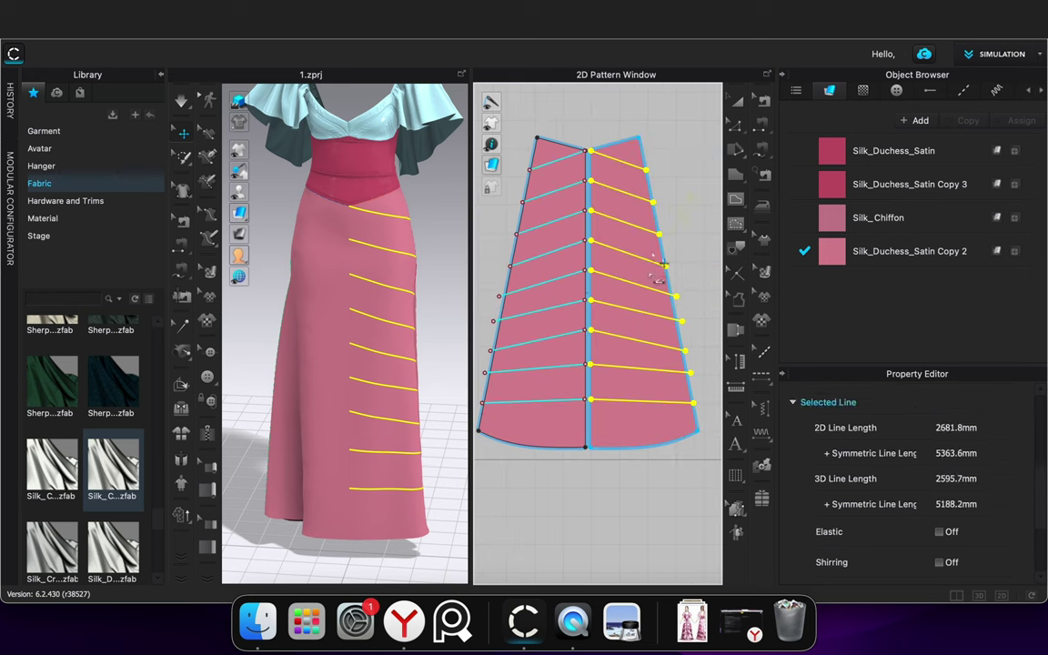
click(686, 158)
Move the centre endpoints of the back skirt's upper tier lines down its centre line, making the top line horizontal and flattening the slopes below
click(593, 155)
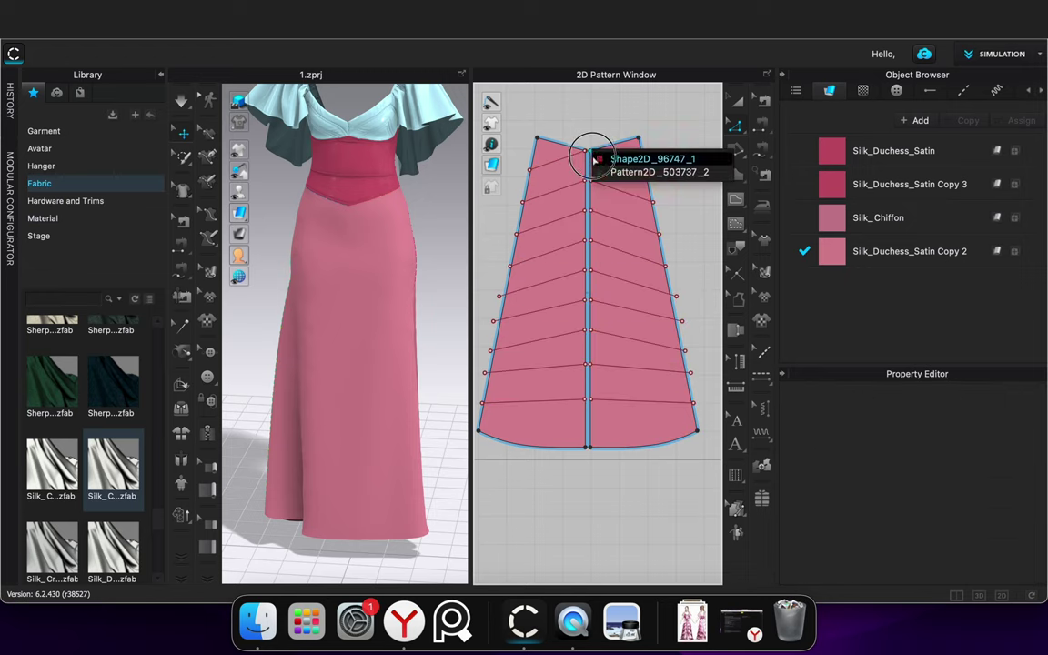
click(596, 158)
click(597, 157)
click(597, 160)
drag(593, 153, 595, 170)
drag(592, 330, 592, 311)
drag(592, 270, 592, 283)
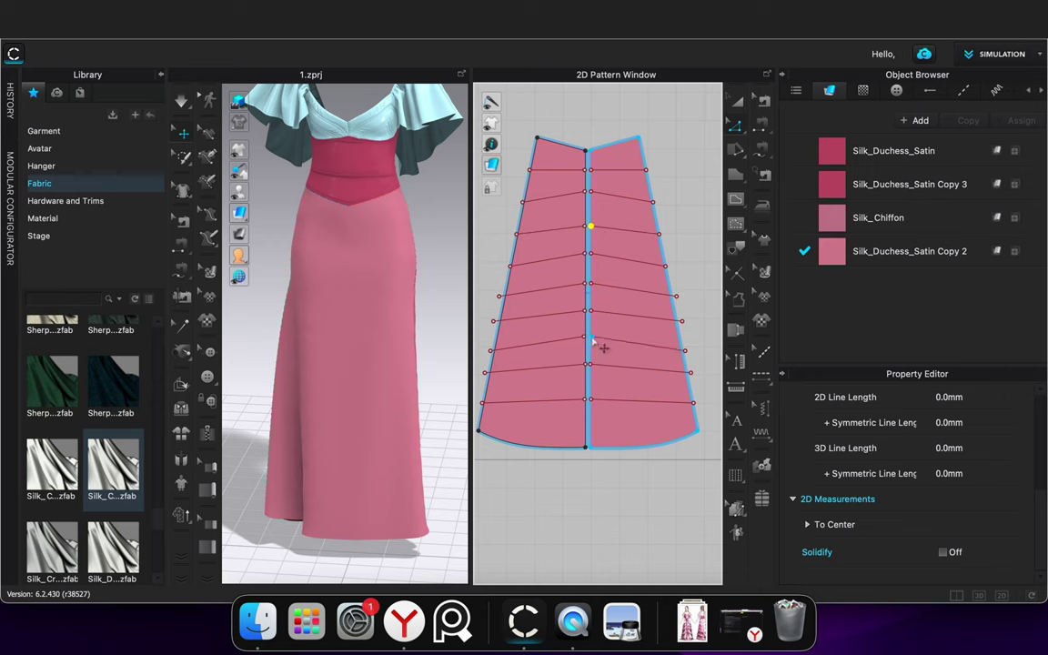
drag(592, 192, 591, 196)
click(680, 214)
Select all tier lines on the front skirt and cut and sew the pattern along them
scroll(680, 215, down, 4)
drag(680, 225, 738, 220)
middle_drag(698, 222, 553, 232)
click(672, 195)
shift+click(659, 207)
click(669, 192)
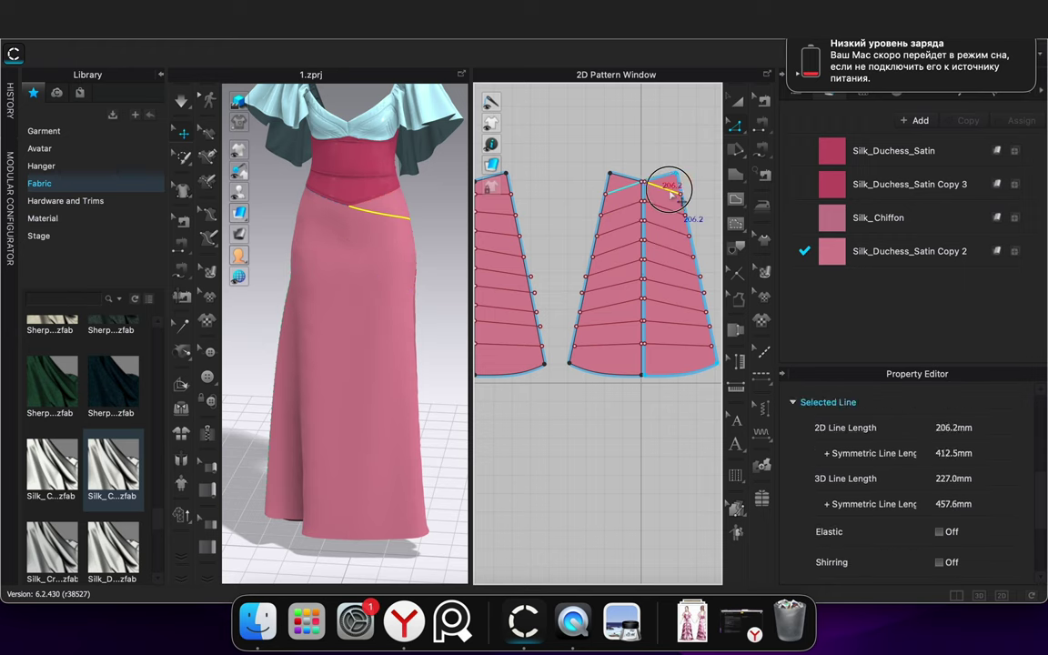
double_click(672, 194)
right_click(667, 211)
click(703, 379)
click(460, 357)
click(601, 406)
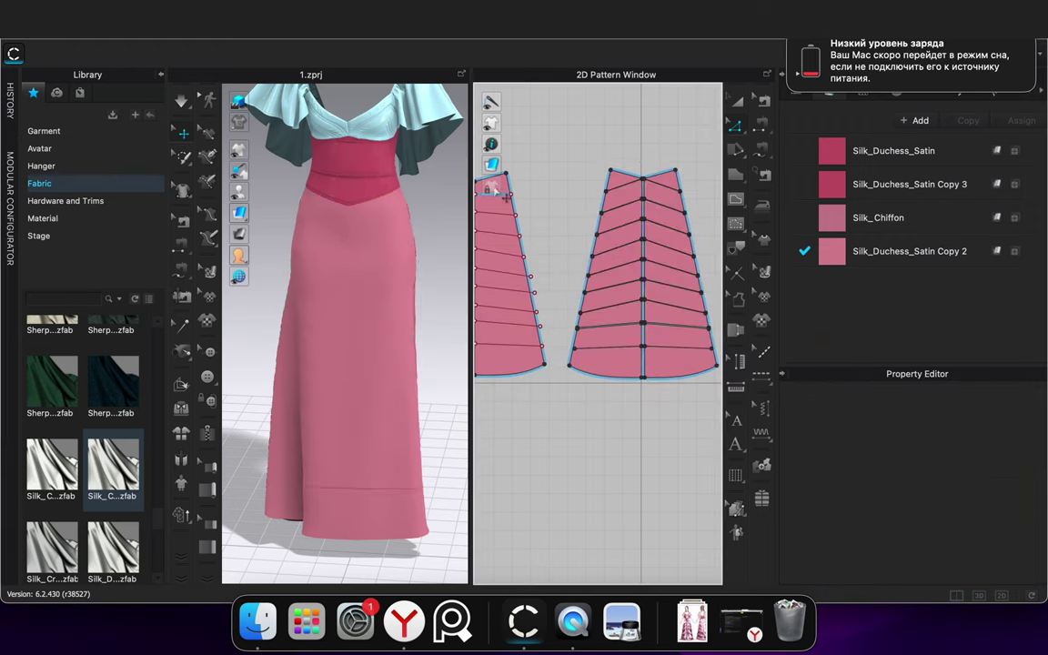
Select all tier lines on the back skirt and cut and sew the pattern along them
double_click(515, 277)
double_click(513, 275)
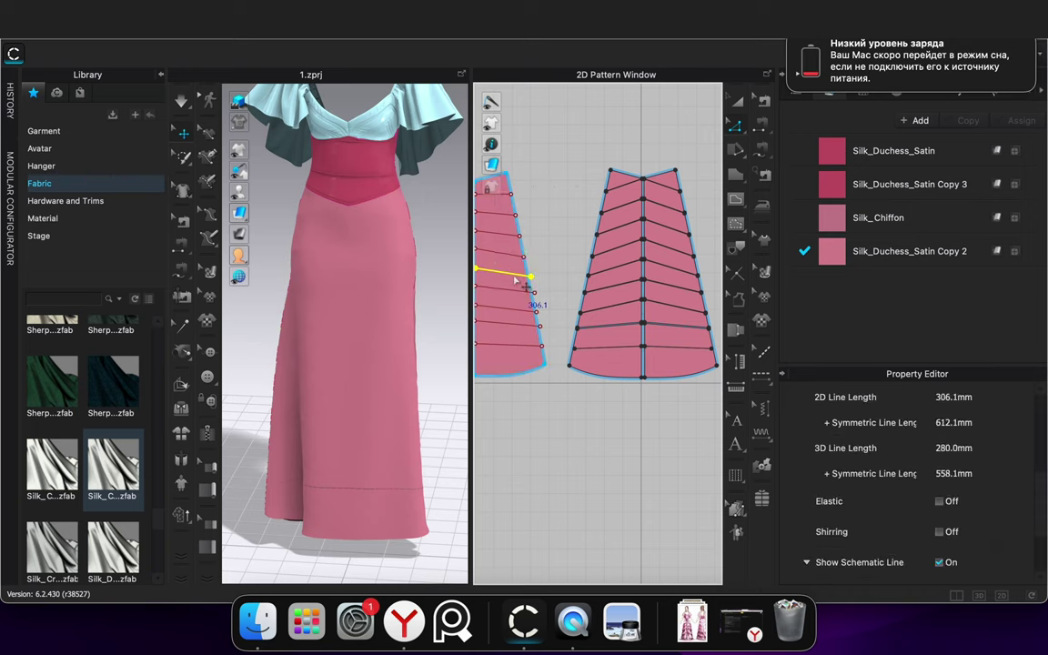
right_click(515, 278)
click(569, 195)
click(466, 356)
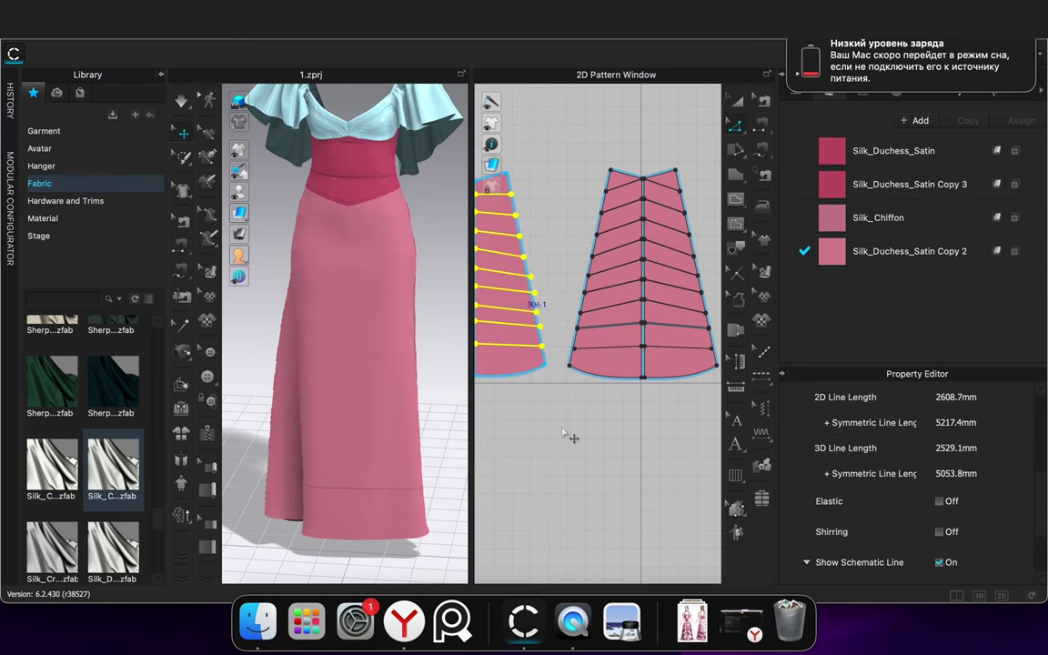
click(577, 410)
scroll(566, 215, down, 3)
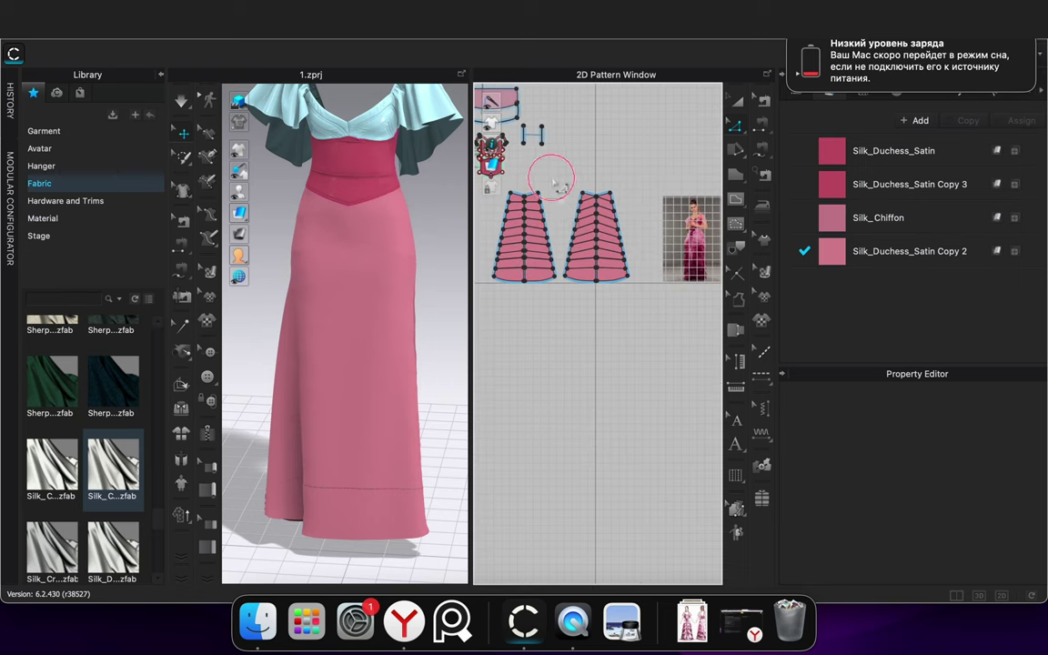
middle_drag(569, 182, 730, 204)
middle_drag(662, 199, 674, 199)
double_click(604, 198)
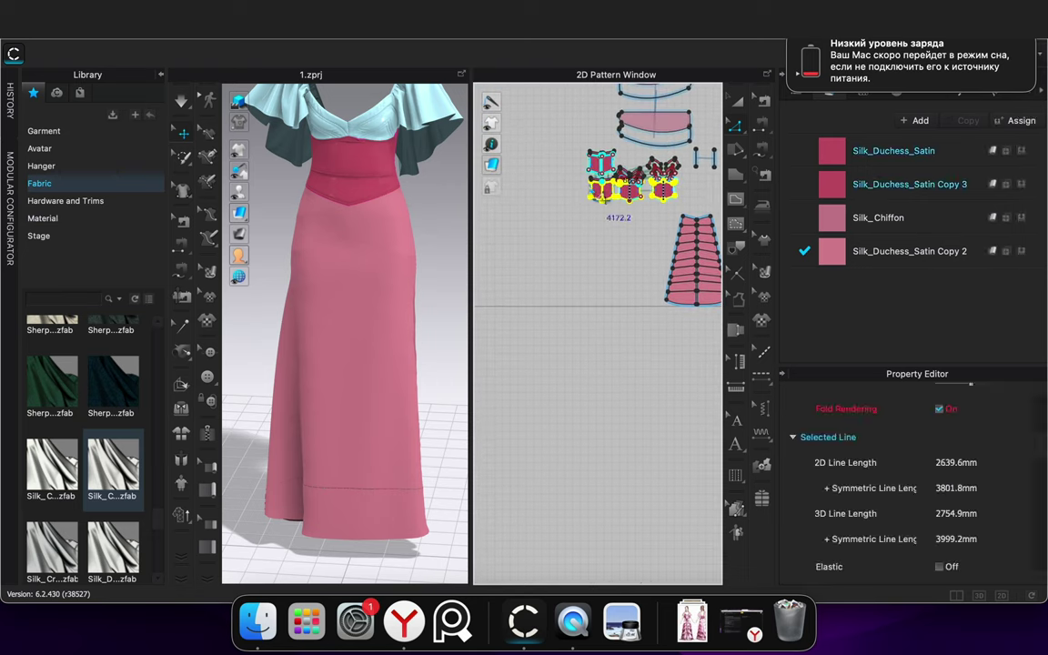
click(735, 106)
right_click(663, 191)
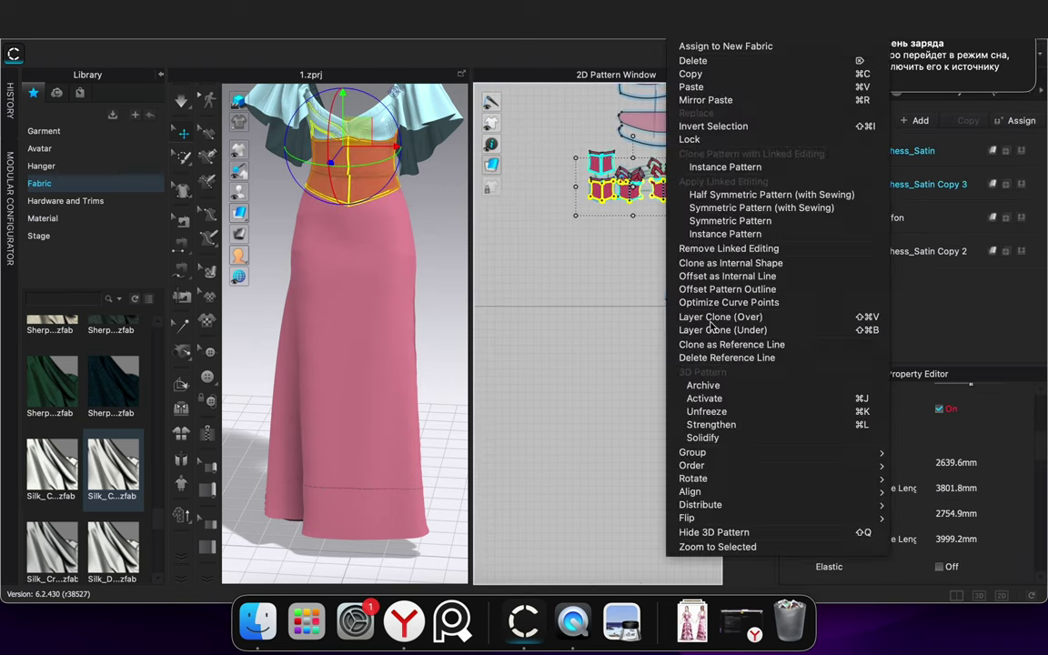
click(606, 377)
click(604, 275)
Freeze the outer waist panel of the front bodice
scroll(643, 203, up, 5)
click(697, 177)
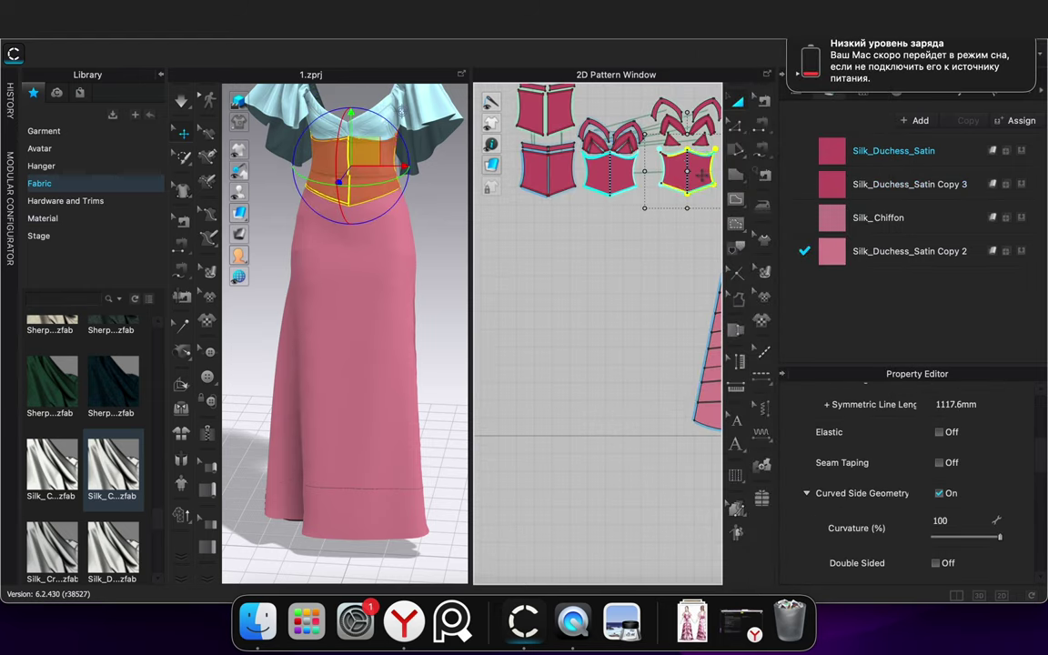
right_click(700, 178)
click(743, 387)
click(601, 369)
Freeze both outer panels of the back bodice
right_drag(423, 319, 292, 325)
click(537, 114)
shift+click(559, 114)
right_click(563, 114)
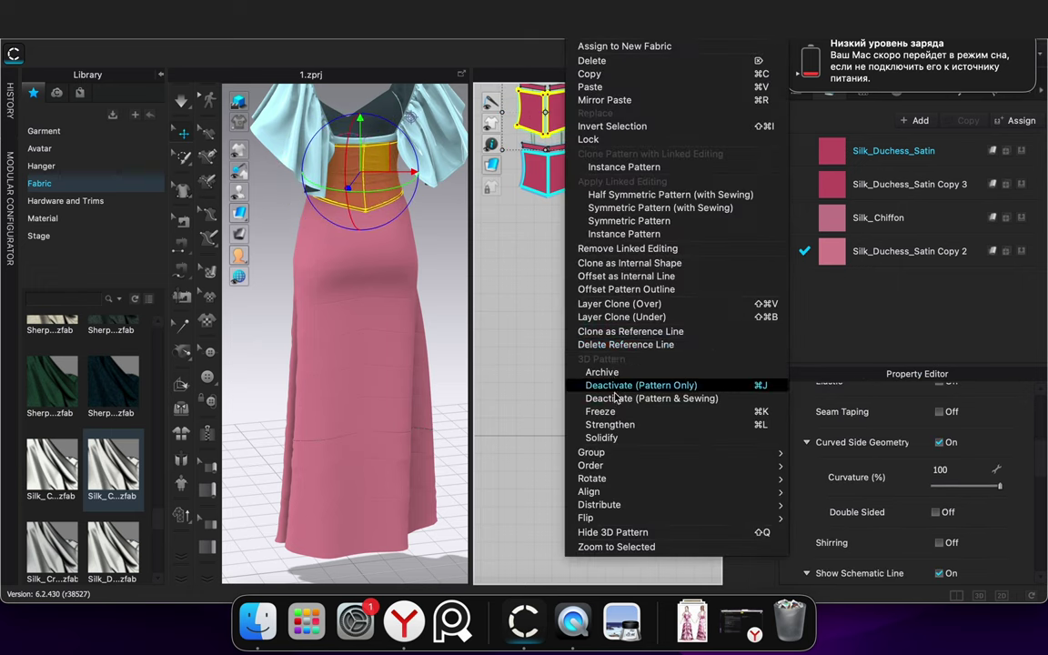
click(602, 412)
click(580, 330)
Simulate the dress to settle the cut skirt tiers, and inspect the drape from the back and front
key(space)
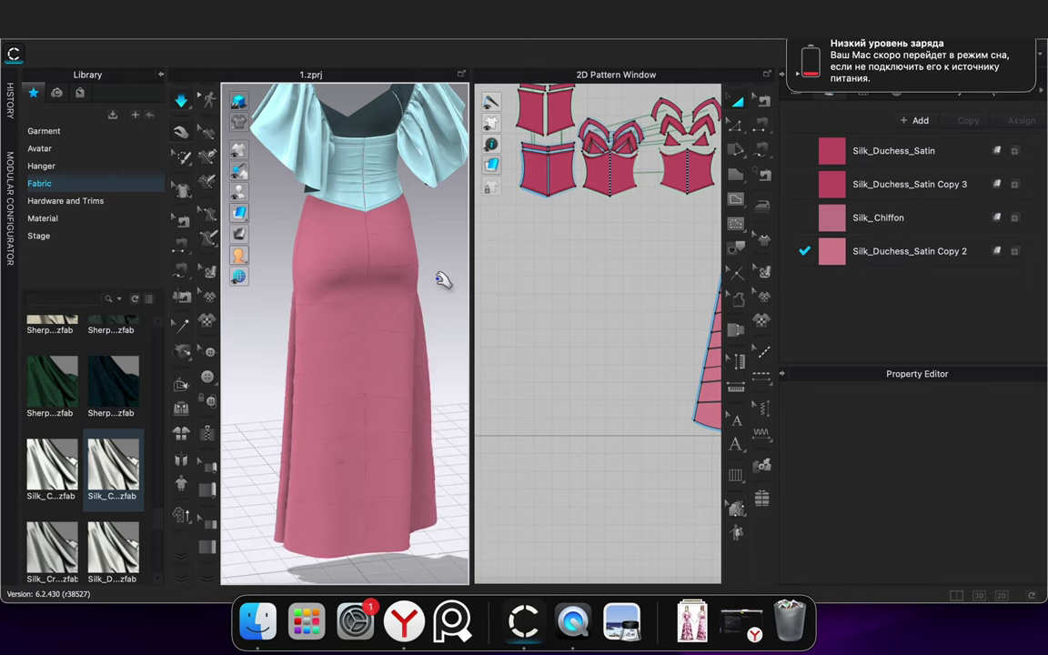
key(space)
right_drag(438, 275, 420, 214)
scroll(455, 178, up, 3)
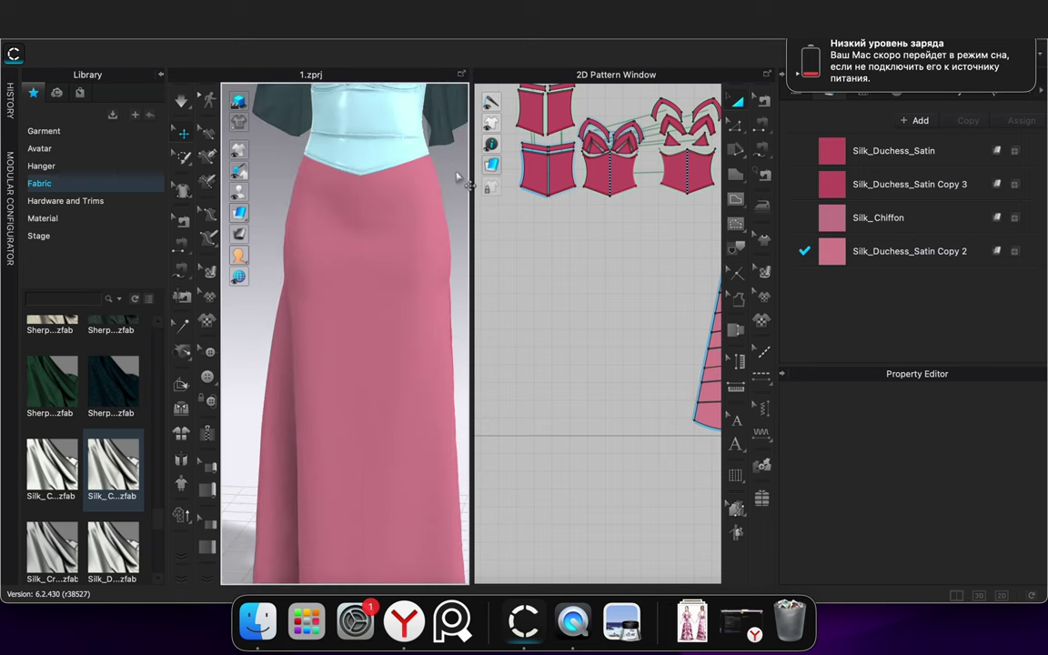
middle_drag(443, 167, 423, 347)
scroll(374, 256, up, 5)
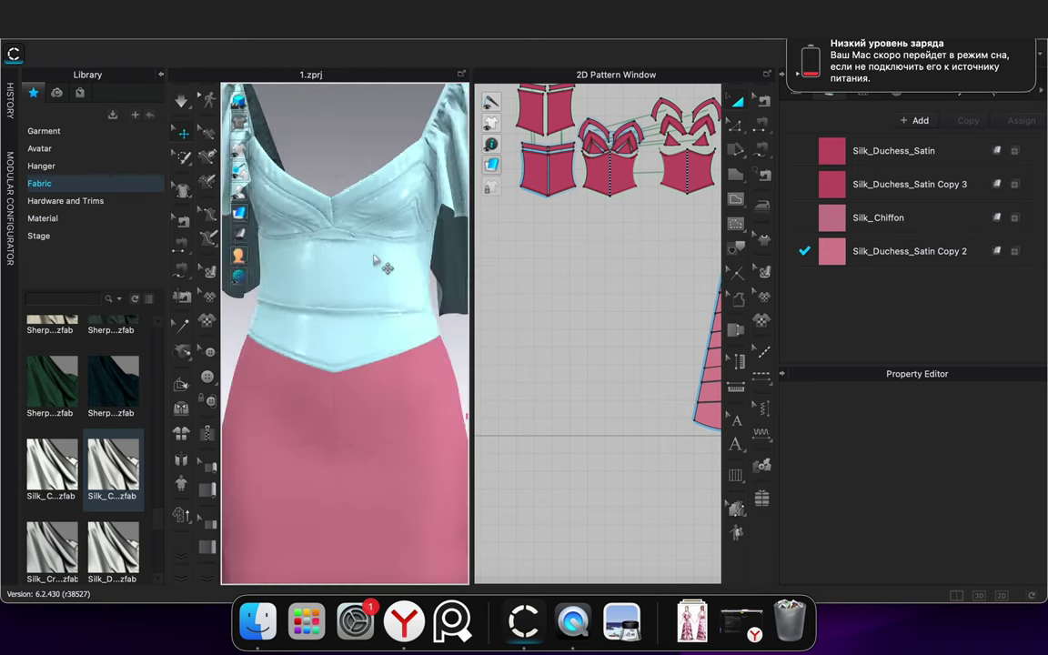
scroll(378, 264, down, 8)
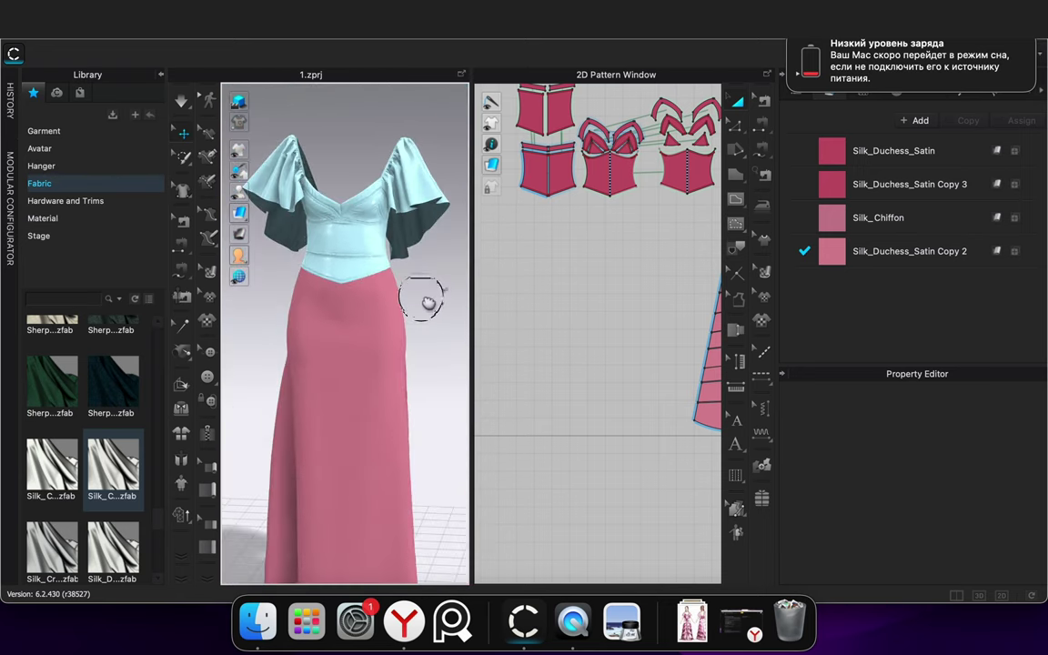
scroll(599, 369, down, 4)
middle_drag(596, 369, 491, 305)
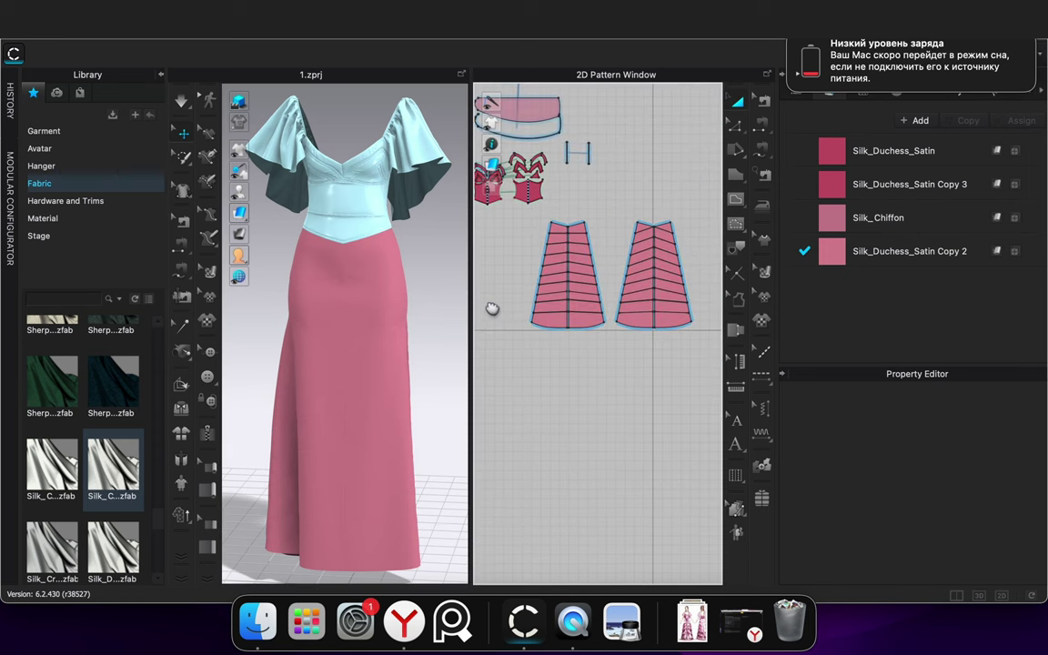
Undo the last simulation and freeze the left and right outer panels of the back bodice again
key(super+z)
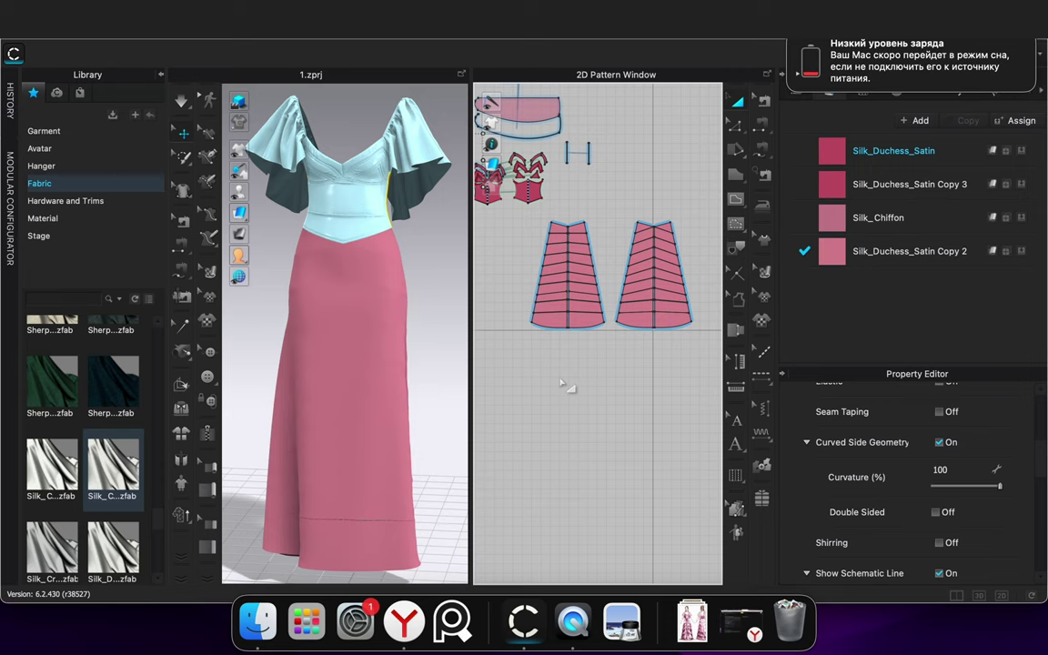
click(562, 384)
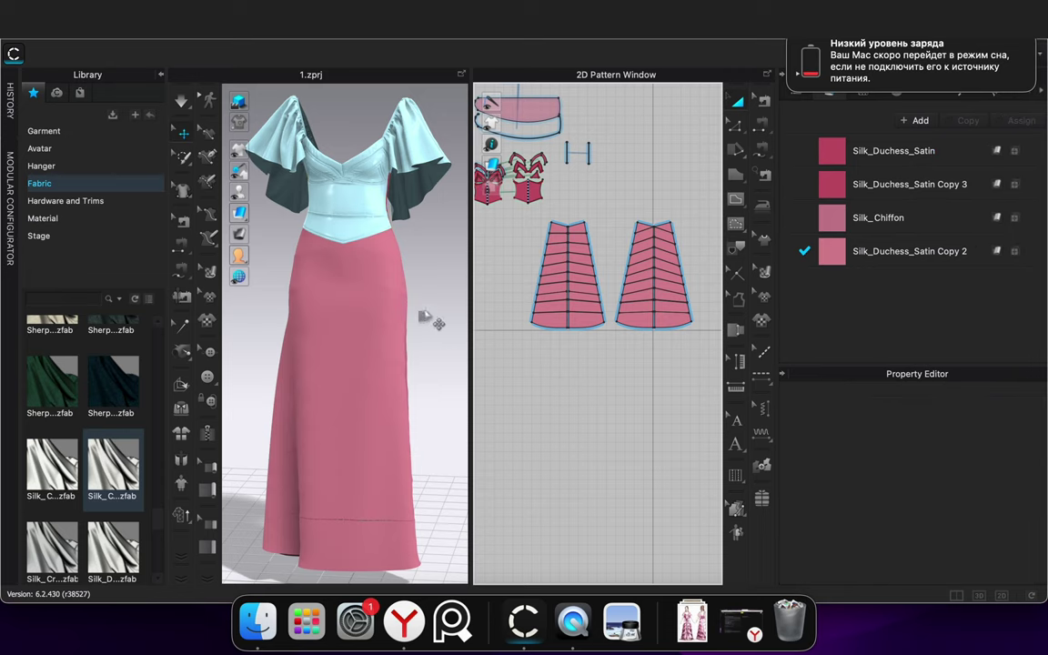
click(501, 263)
middle_drag(516, 268, 642, 295)
click(594, 182)
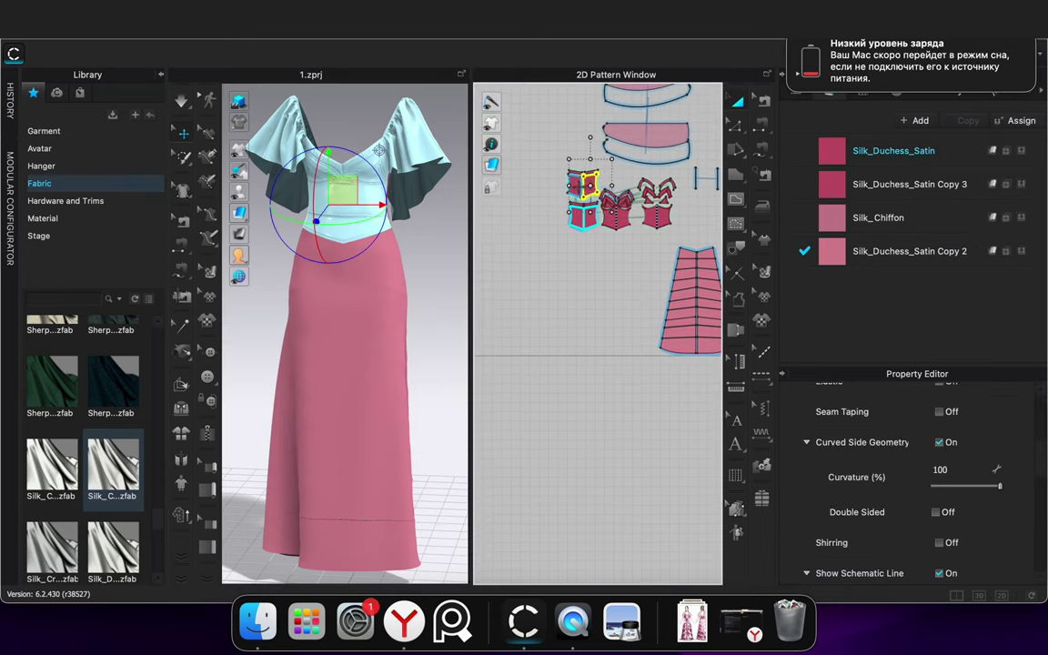
shift+click(578, 185)
right_click(578, 185)
click(629, 414)
Simulate the dress with the bodice frozen and check how the skirt tiers drape at the front
key(space)
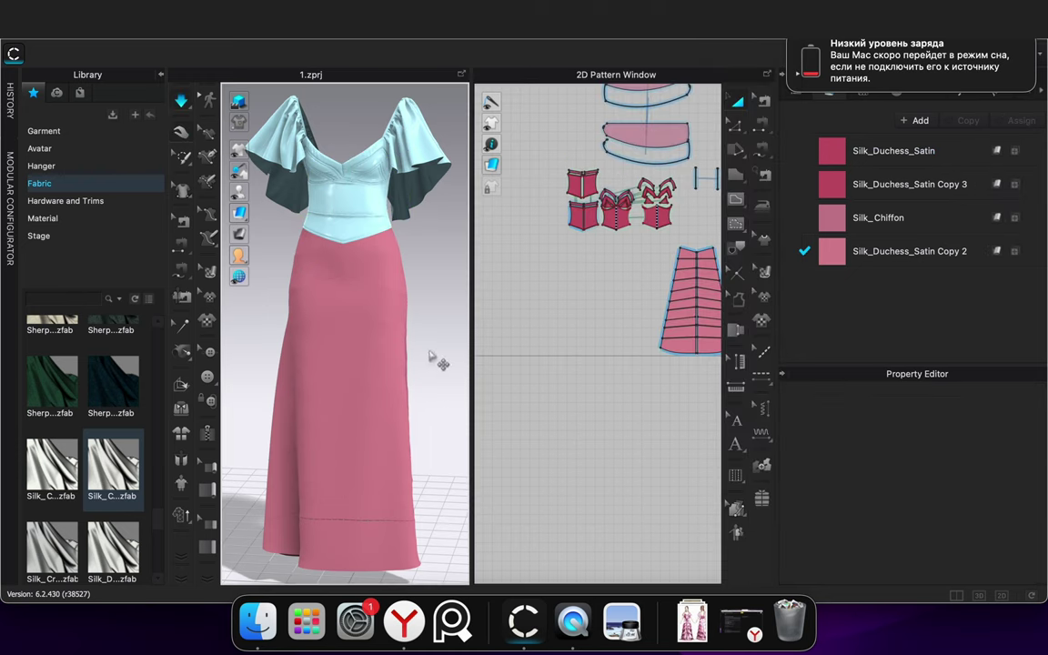
scroll(364, 324, up, 3)
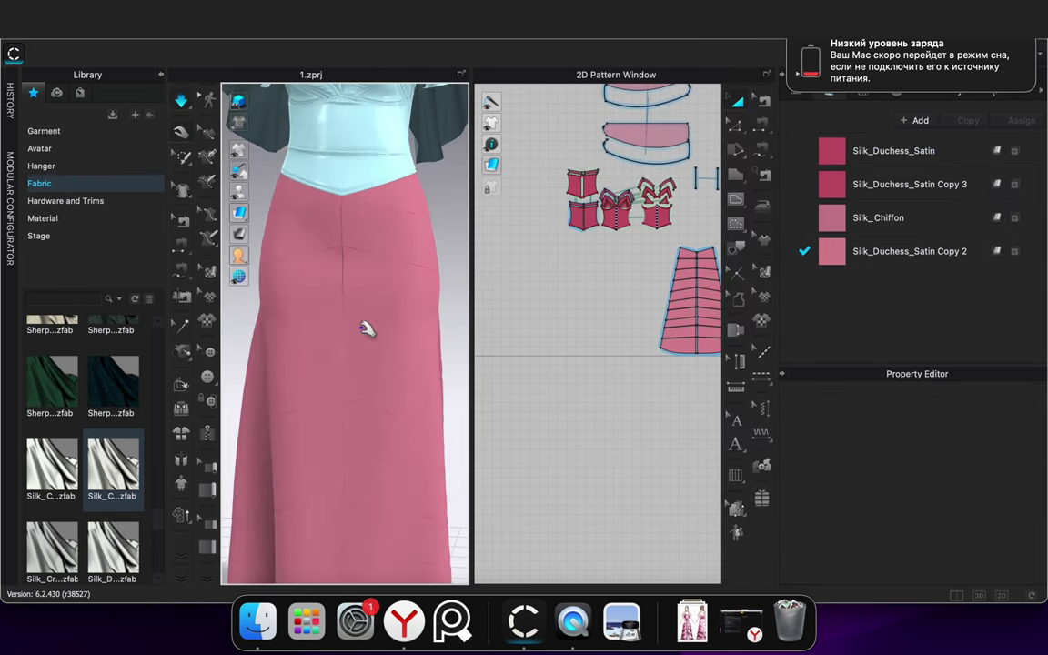
scroll(407, 361, down, 3)
mouse_move(434, 387)
right_down()
mouse_move(276, 377)
mouse_move(436, 374)
right_up()
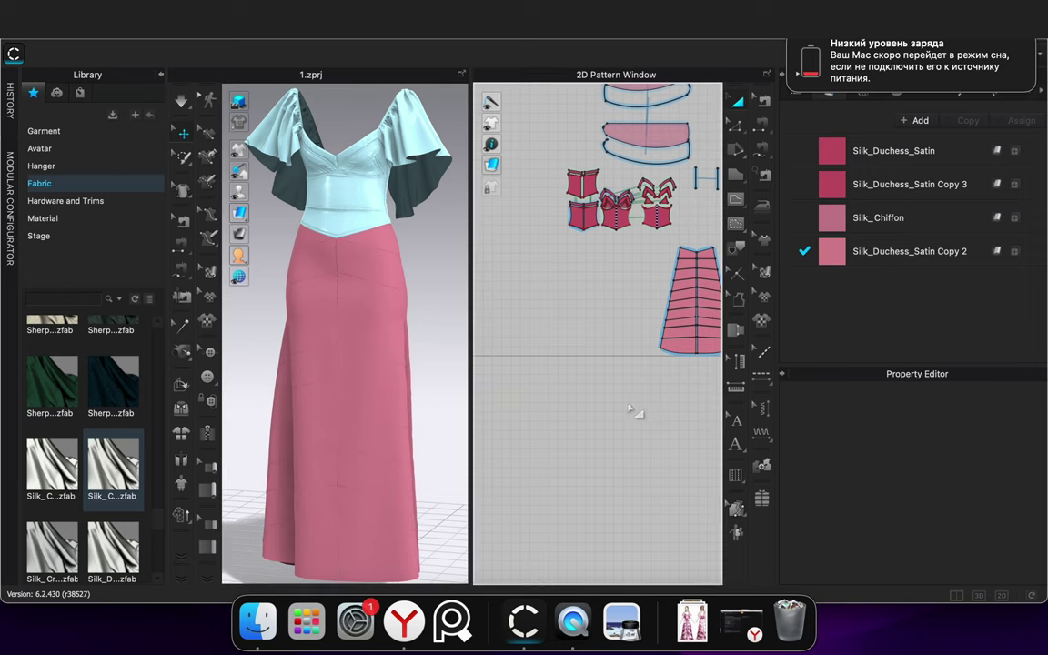
Make Silk_Chiffon the active fabric and draw a wide rectangular pattern below the front skirt, slightly wider than its hem
click(899, 219)
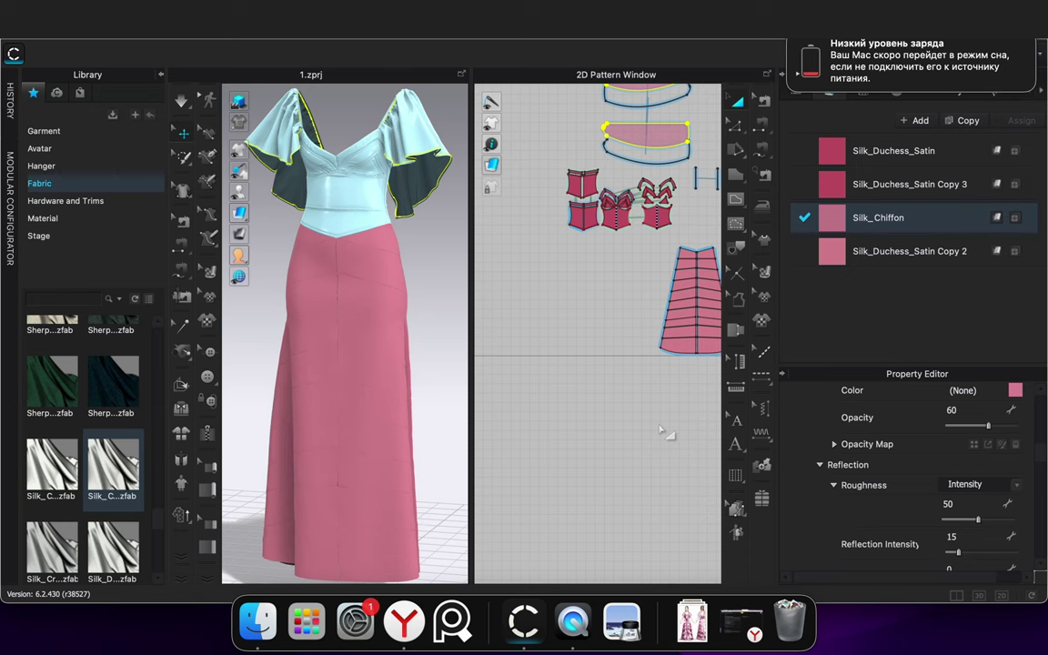
click(656, 424)
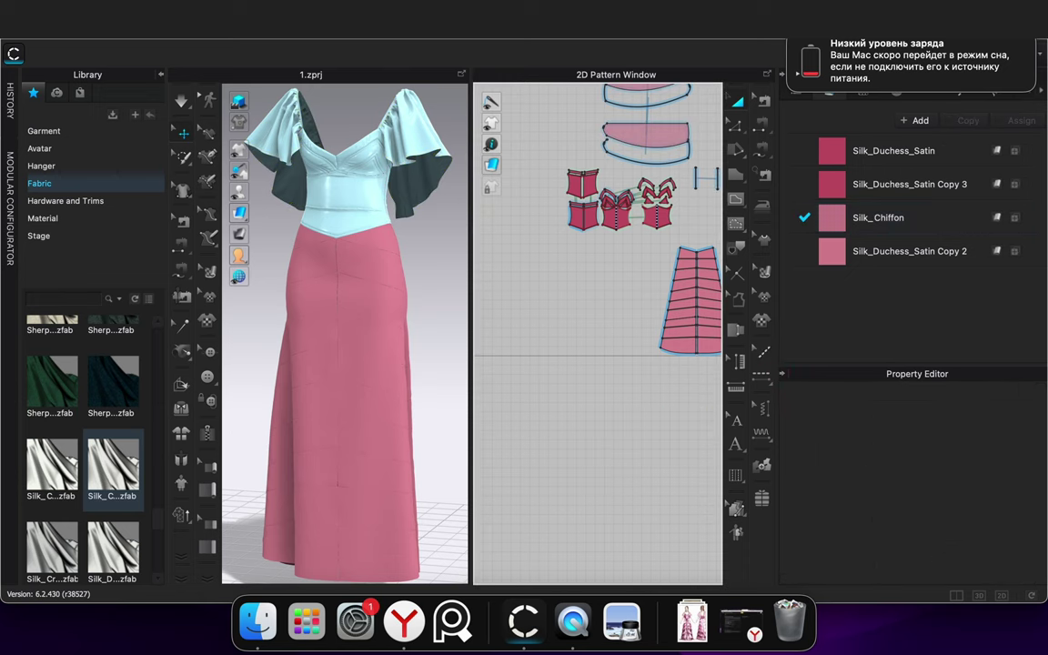
middle_drag(689, 427, 511, 437)
click(922, 260)
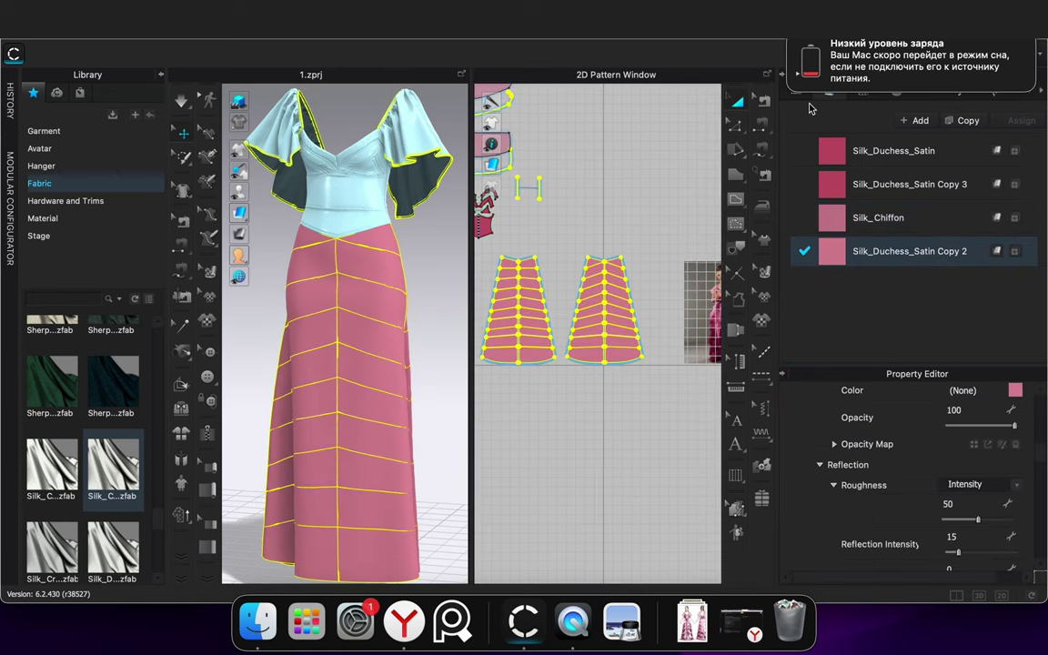
click(795, 41)
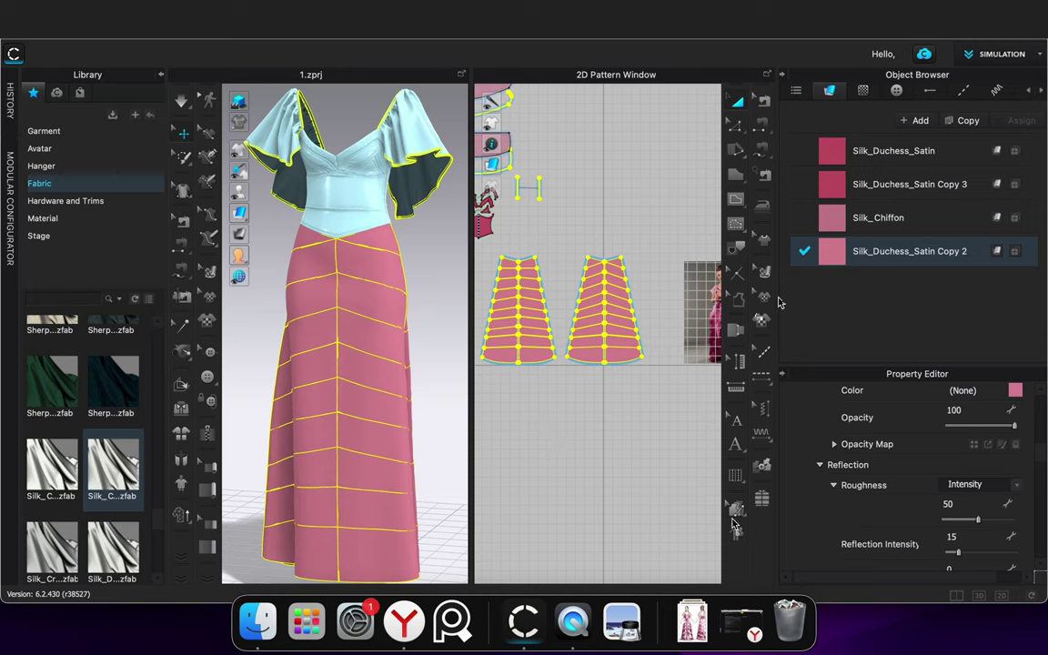
click(894, 226)
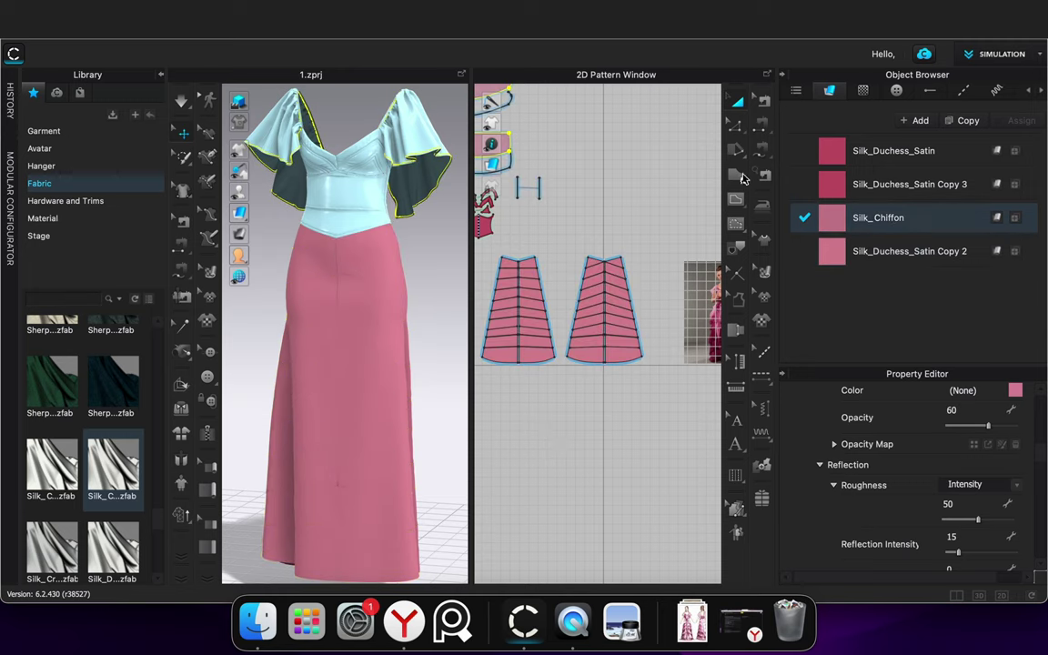
click(736, 177)
click(781, 186)
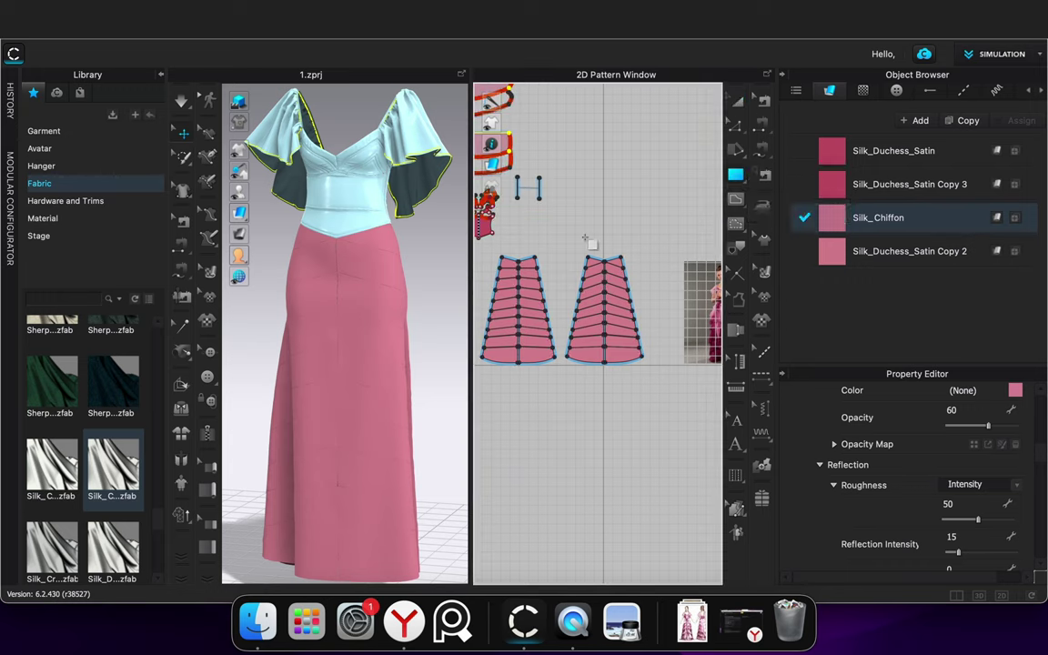
drag(568, 377, 650, 401)
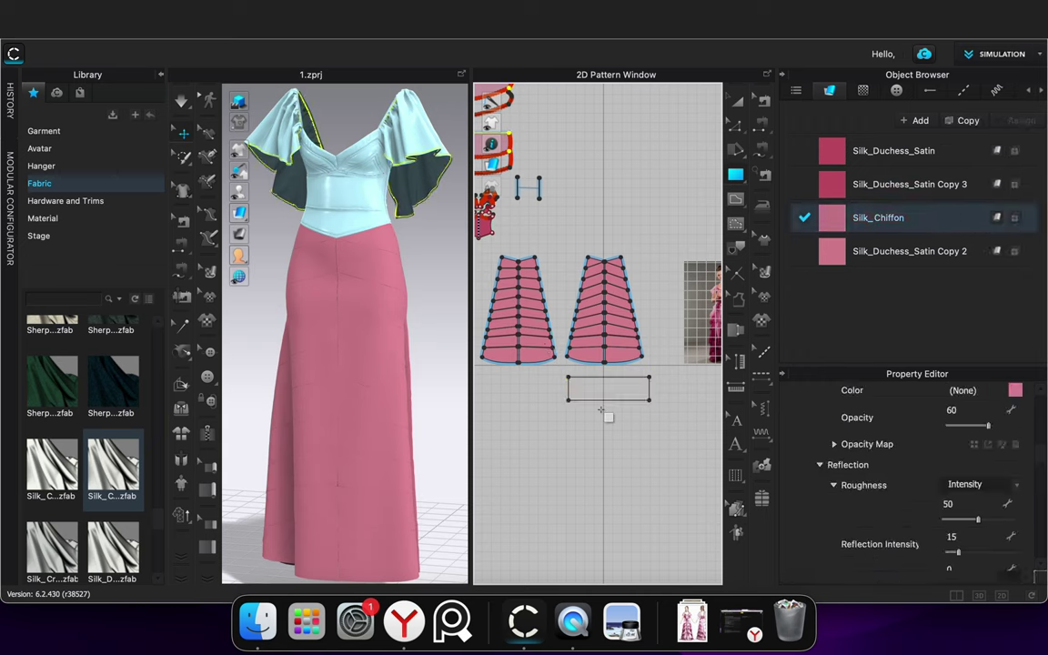
Select all front and back skirt tier patterns and freeze them
click(738, 102)
scroll(516, 215, down, 2)
drag(487, 241, 627, 340)
right_click(585, 299)
click(632, 428)
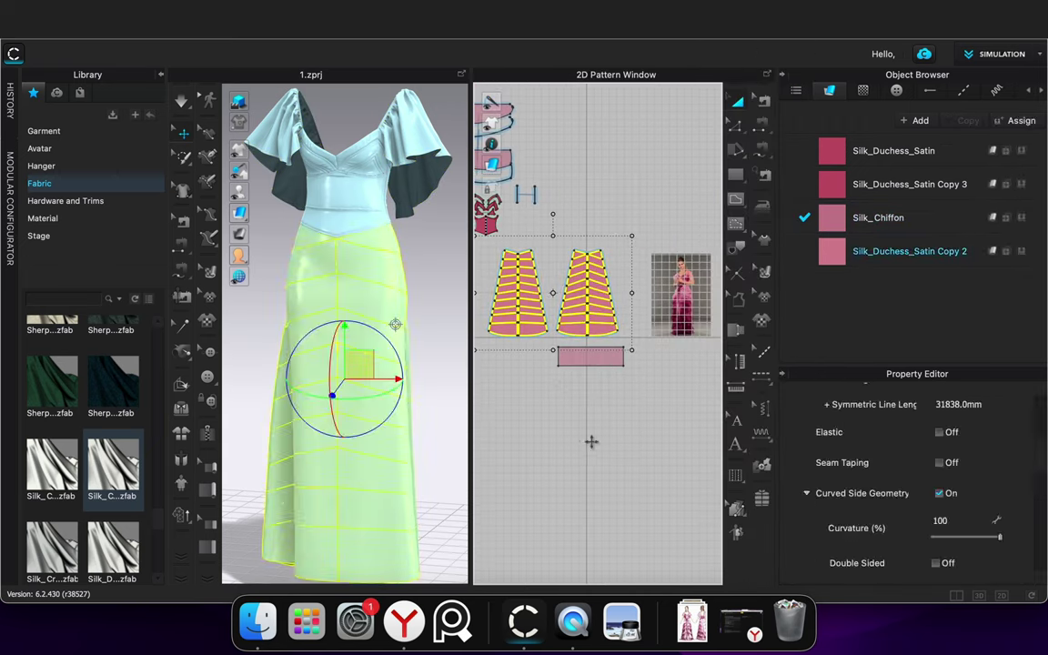
click(590, 441)
scroll(555, 378, up, 2)
click(566, 470)
scroll(565, 364, up, 3)
click(564, 363)
click(556, 459)
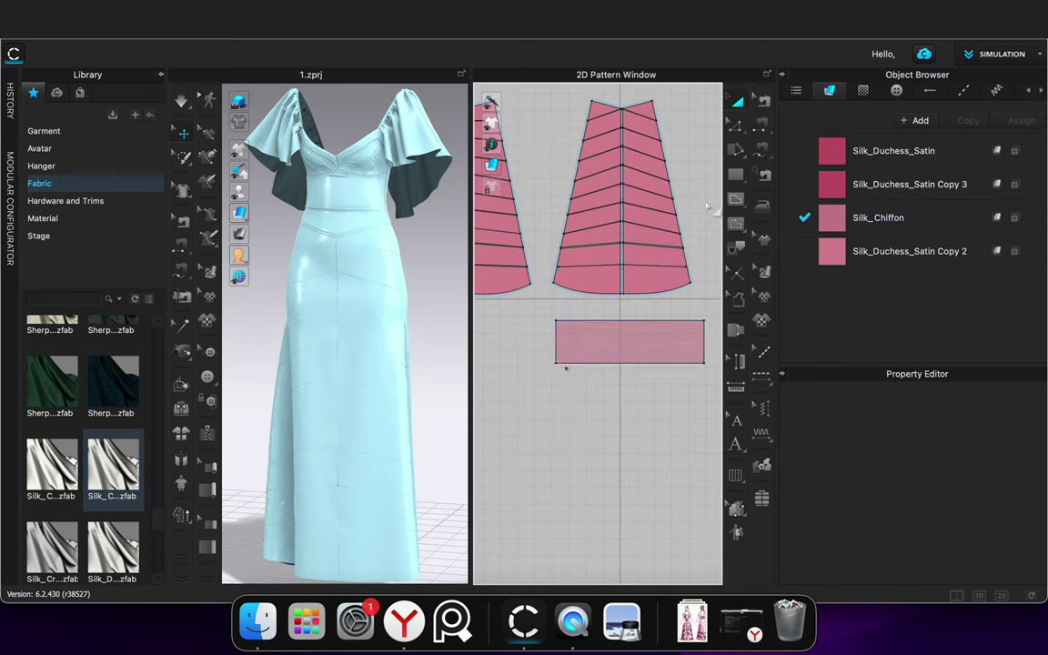
Reshape the chiffon rectangle below the front skirt into a shallow crescent with a straight upper edge and a downward-curved lower edge
key(z)
drag(556, 363, 564, 342)
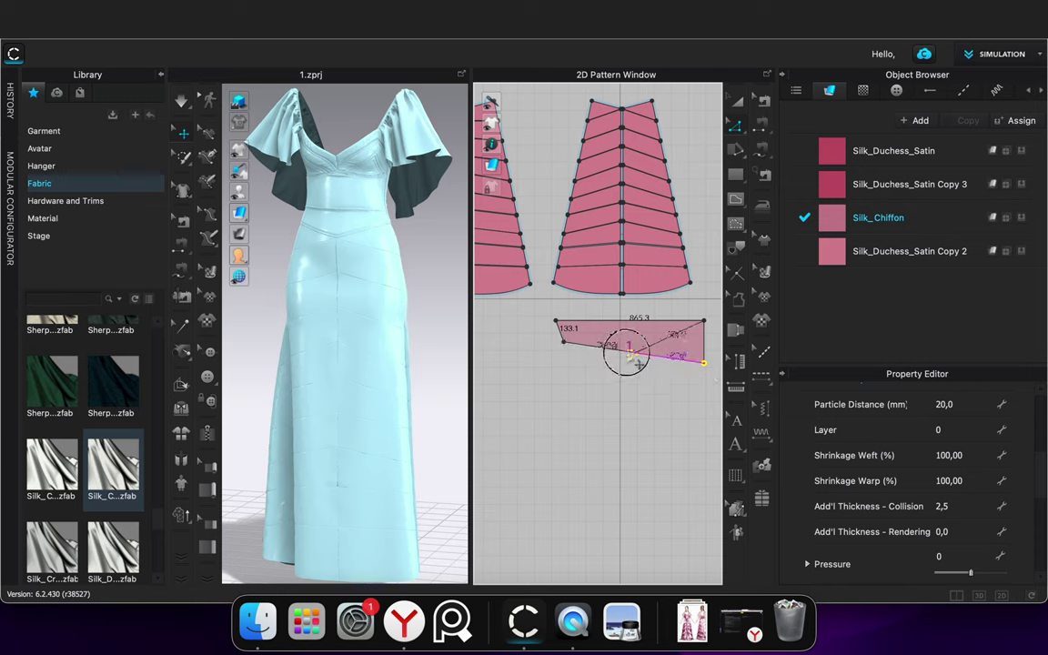
click(564, 343)
drag(628, 356, 669, 346)
key(Delete)
key(c)
drag(597, 335, 587, 344)
click(637, 406)
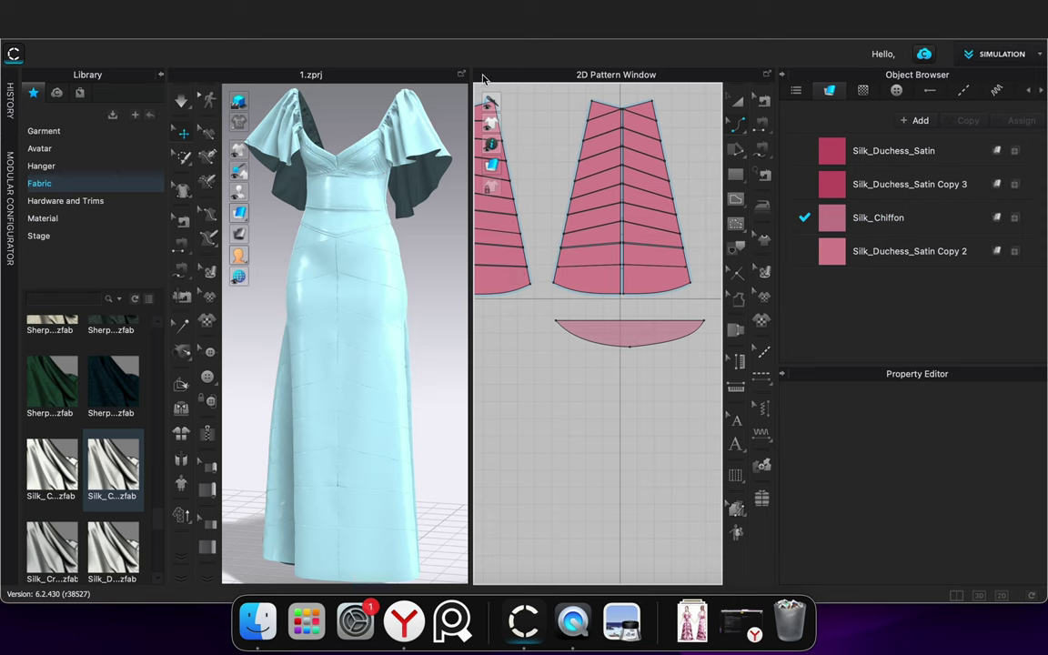
Try to sew the chiffon crescent's straight edge to one half of the front skirt's waistline
click(763, 151)
click(558, 322)
click(630, 106)
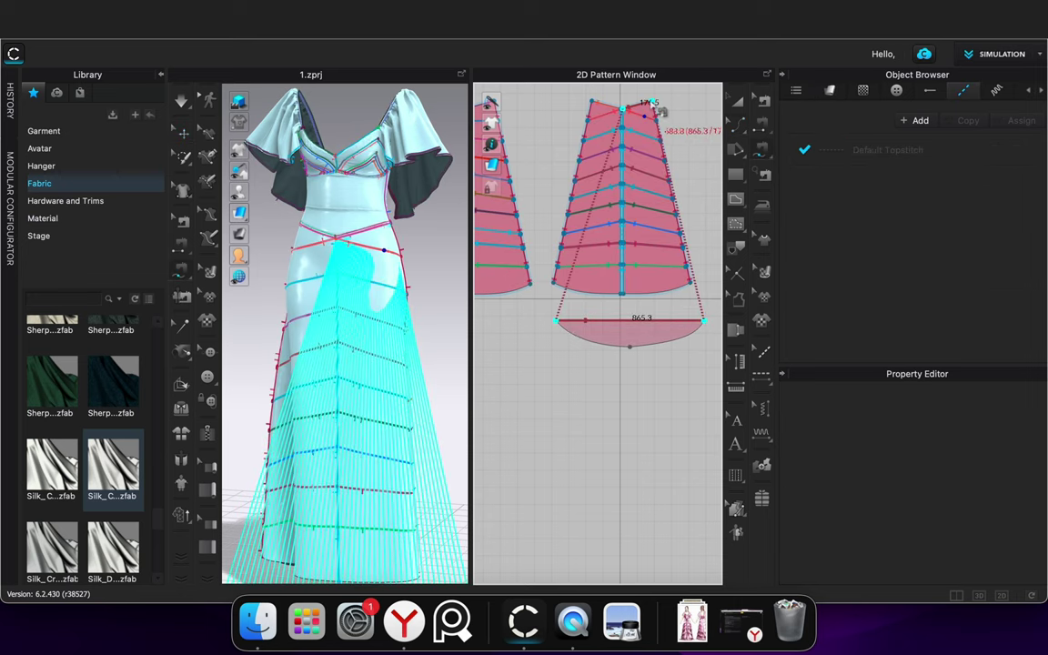
click(652, 101)
scroll(648, 103, down, 4)
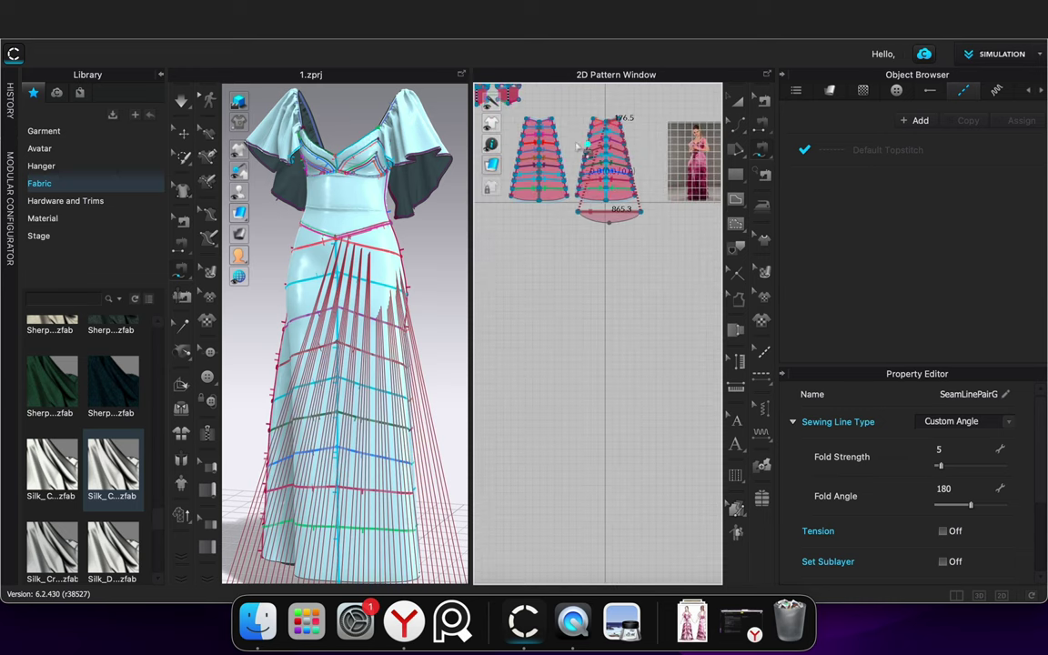
right_drag(464, 296, 396, 289)
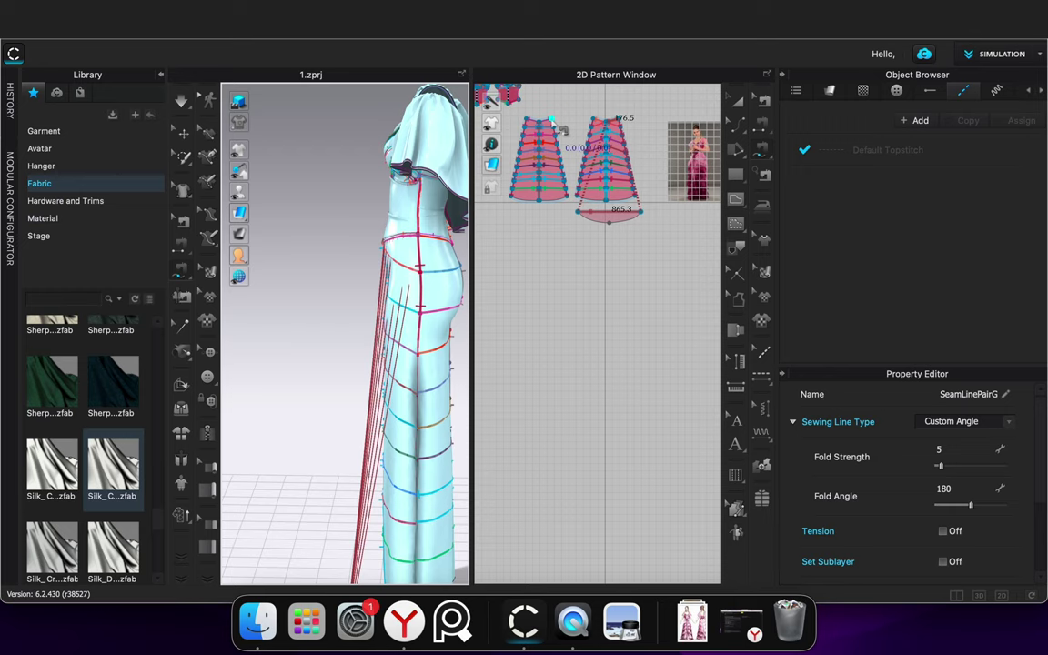
scroll(544, 139, up, 4)
scroll(575, 156, down, 4)
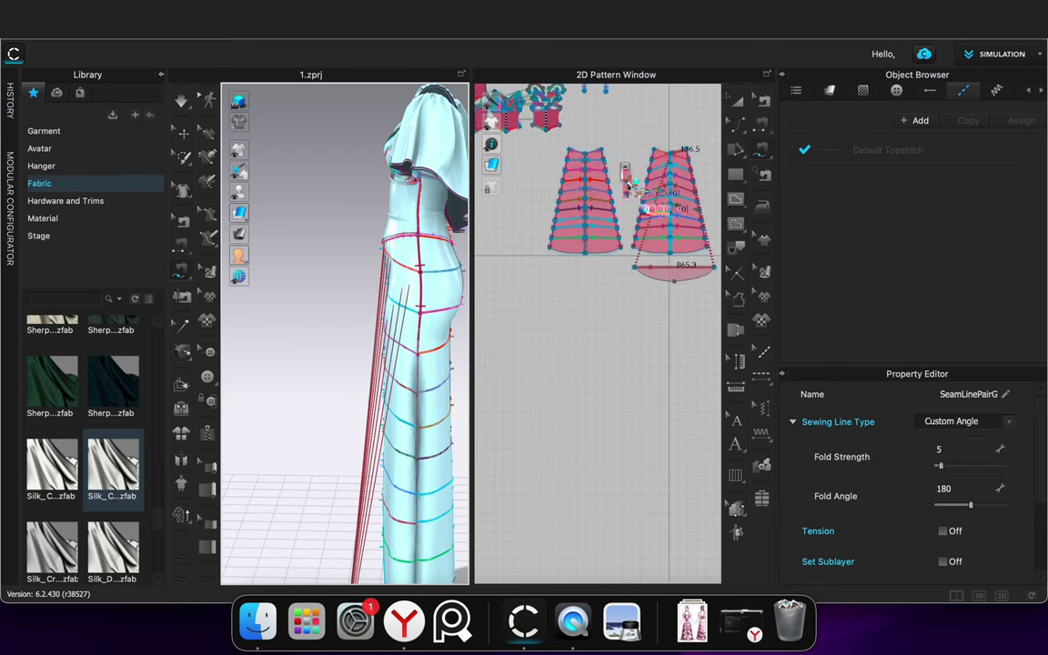
key(super+z)
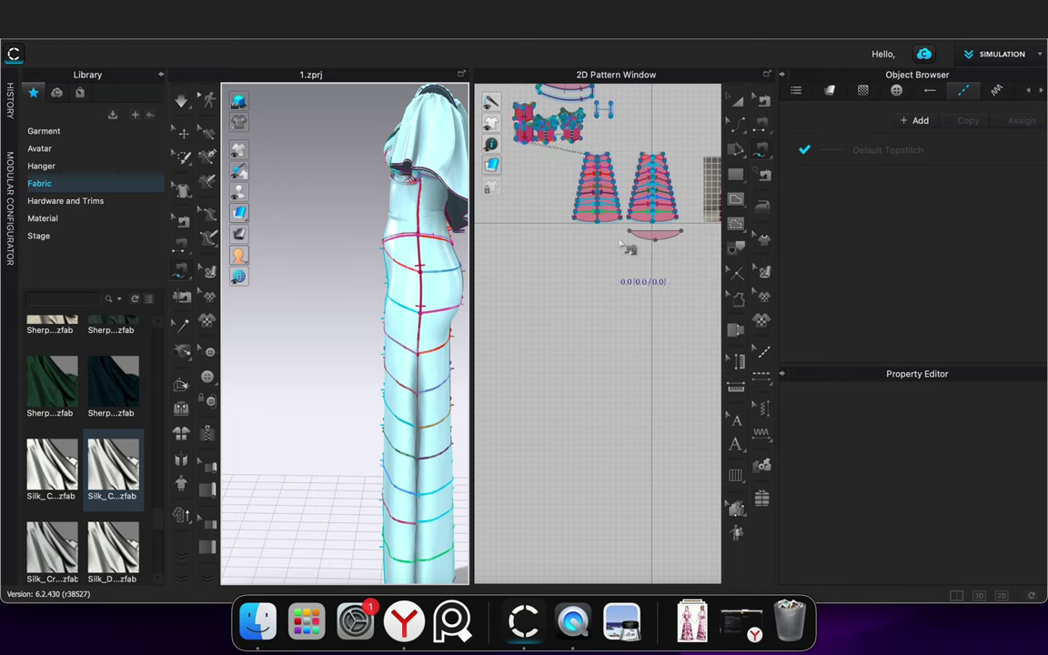
Sew the chiffon crescent's straight edge around the whole skirt waistline, starting and ending at the centre front and including the back
scroll(684, 244, up, 2)
scroll(655, 163, up, 1)
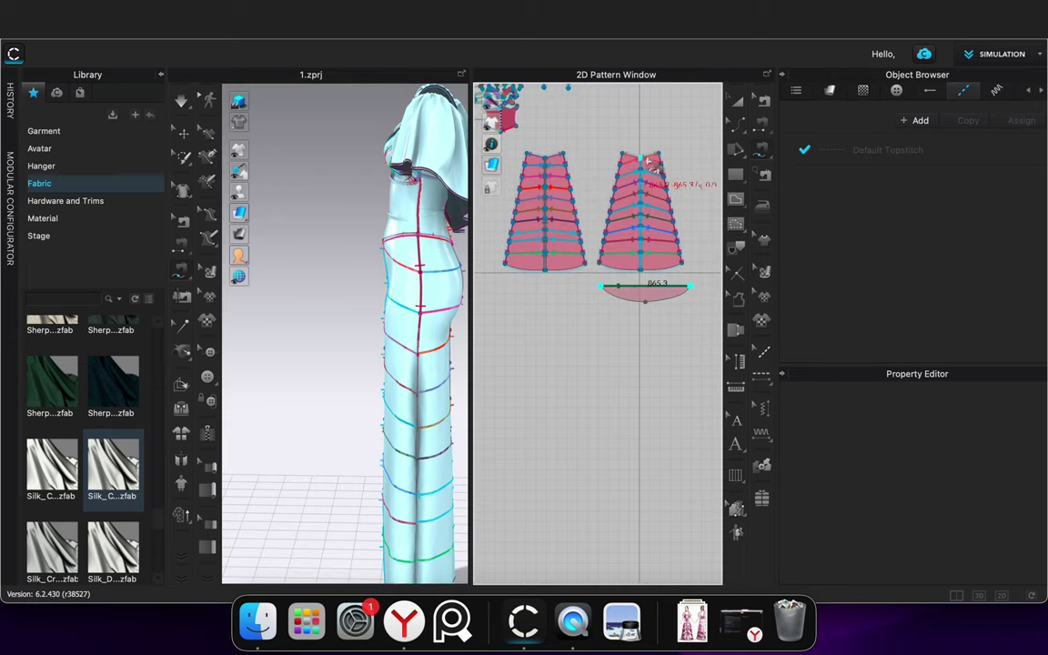
scroll(654, 173, up, 4)
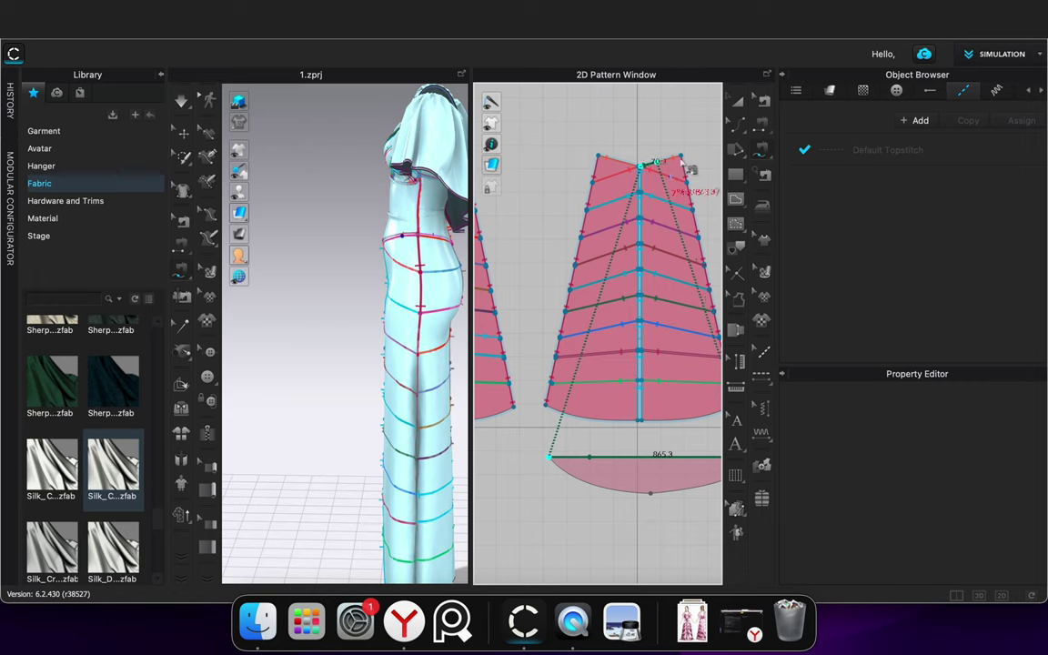
scroll(677, 163, down, 5)
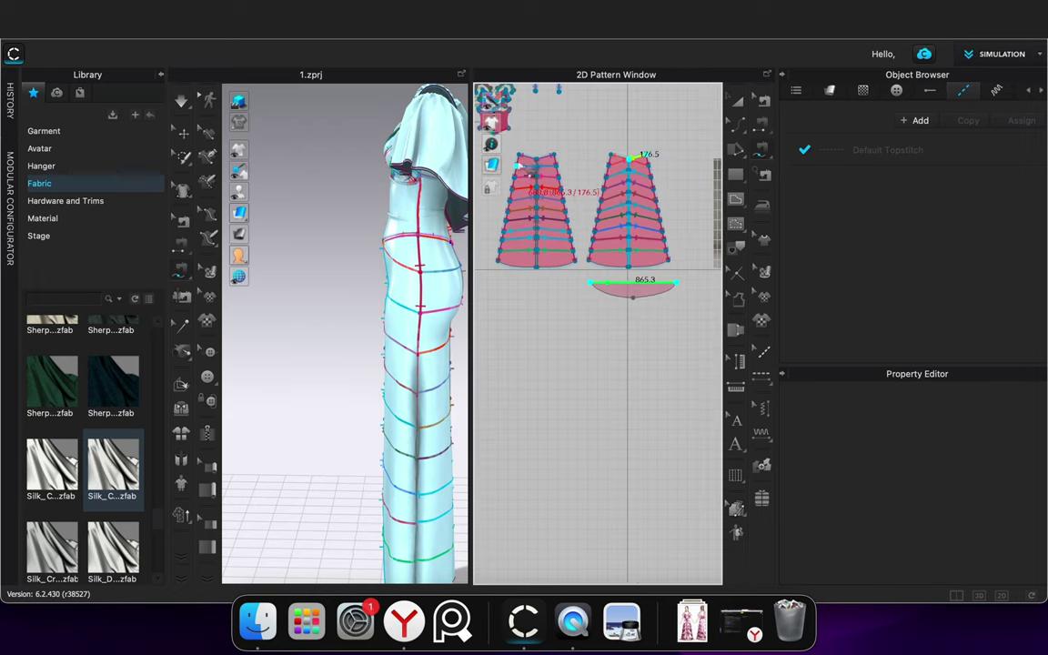
click(545, 156)
scroll(564, 167, up, 6)
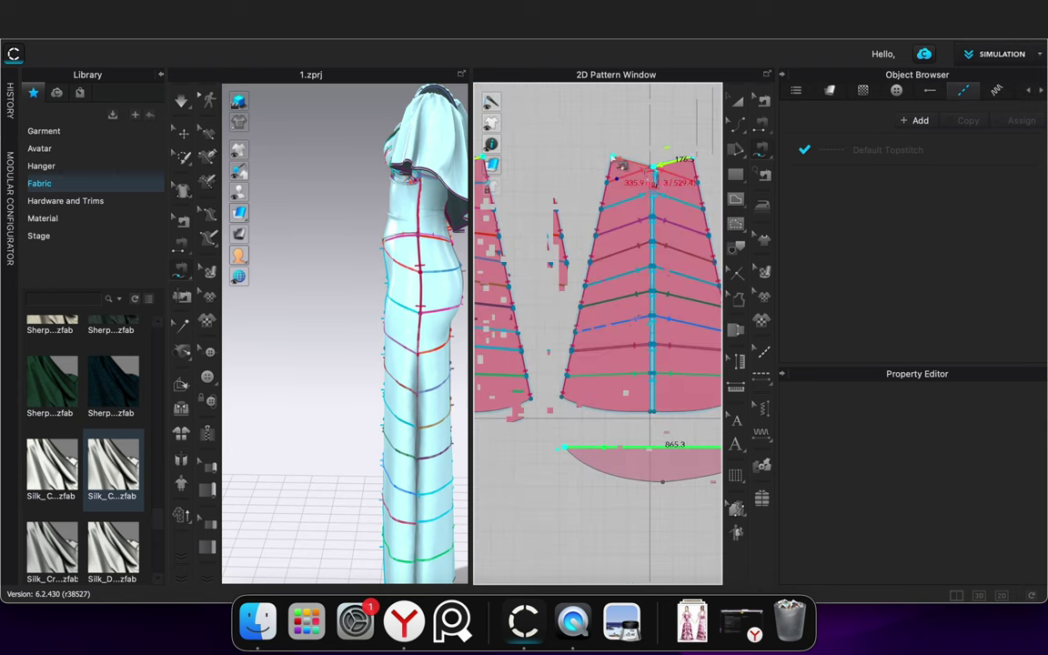
click(662, 172)
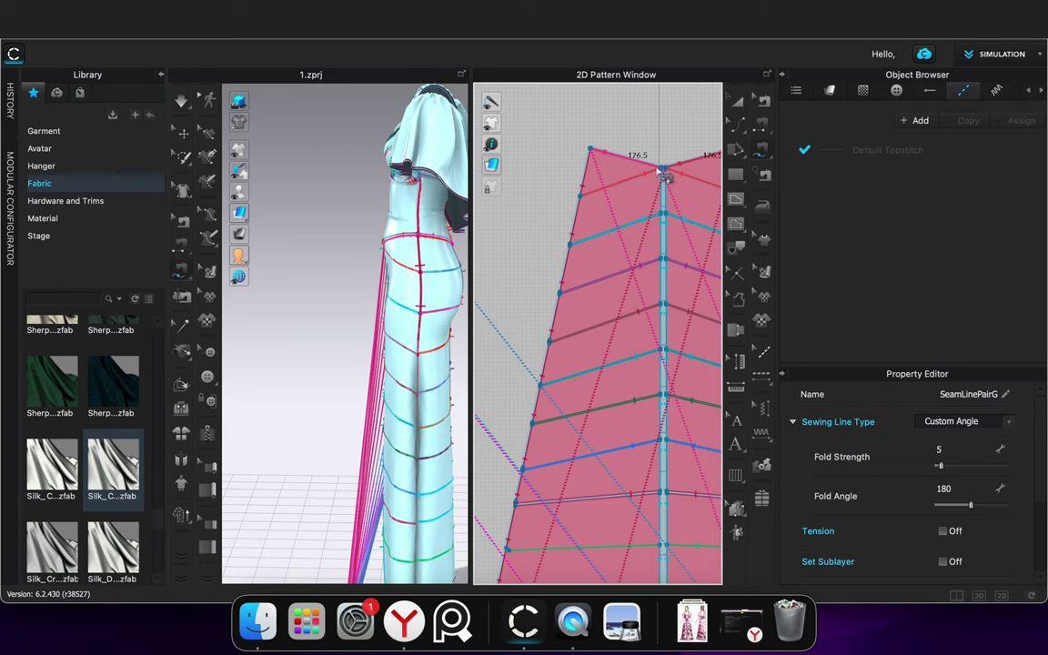
Simulate the garment and pull the crumpled chiffon outward at the front hip
key(space)
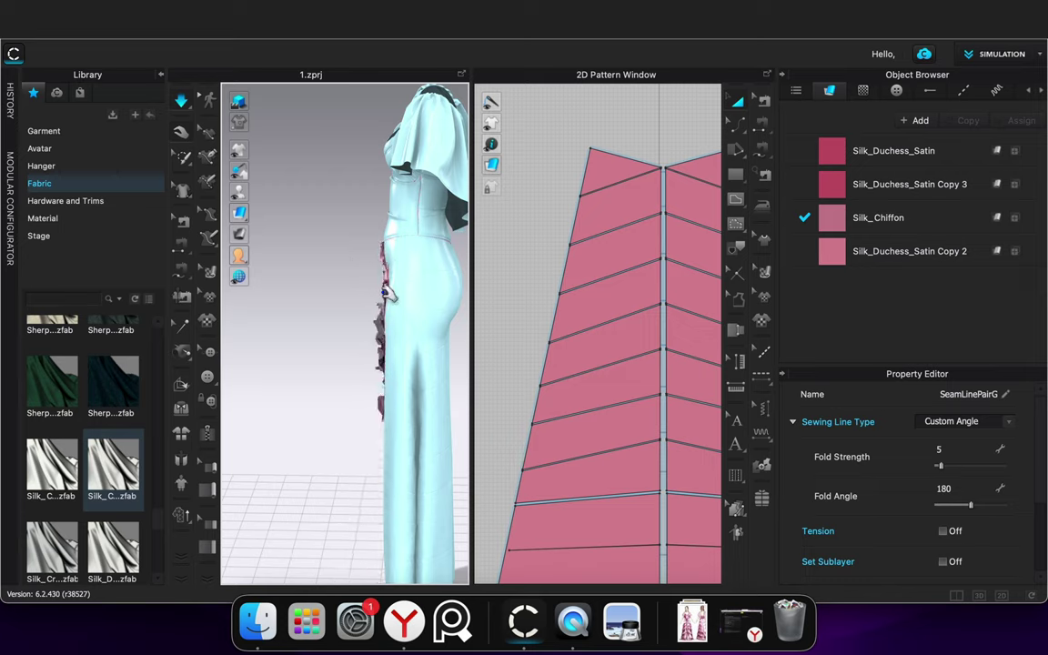
right_drag(346, 340, 394, 314)
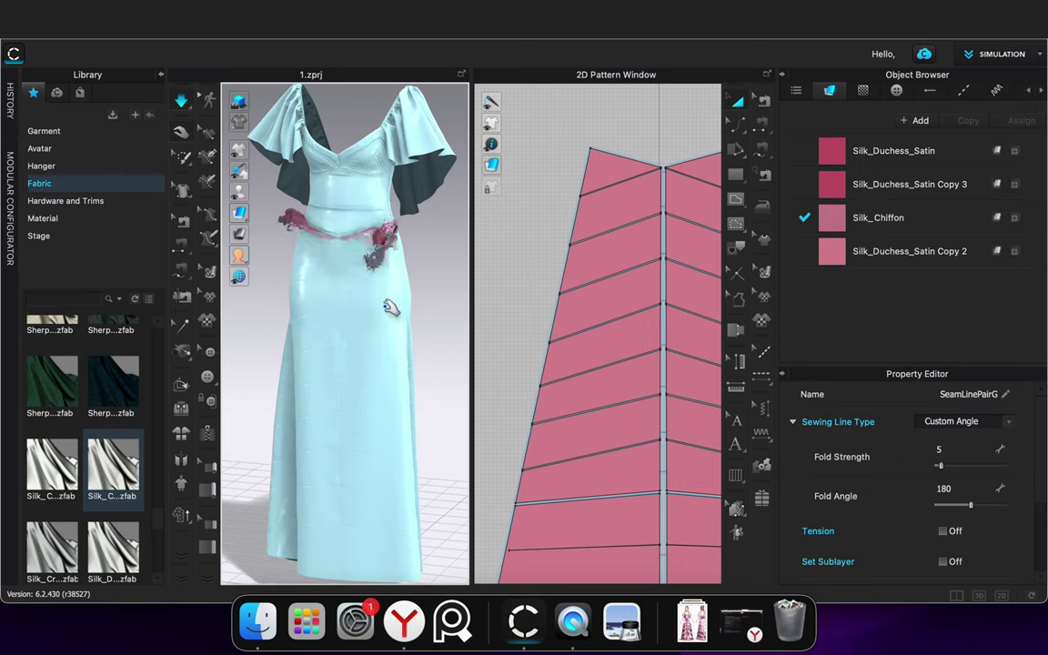
drag(392, 225, 441, 287)
key(m)
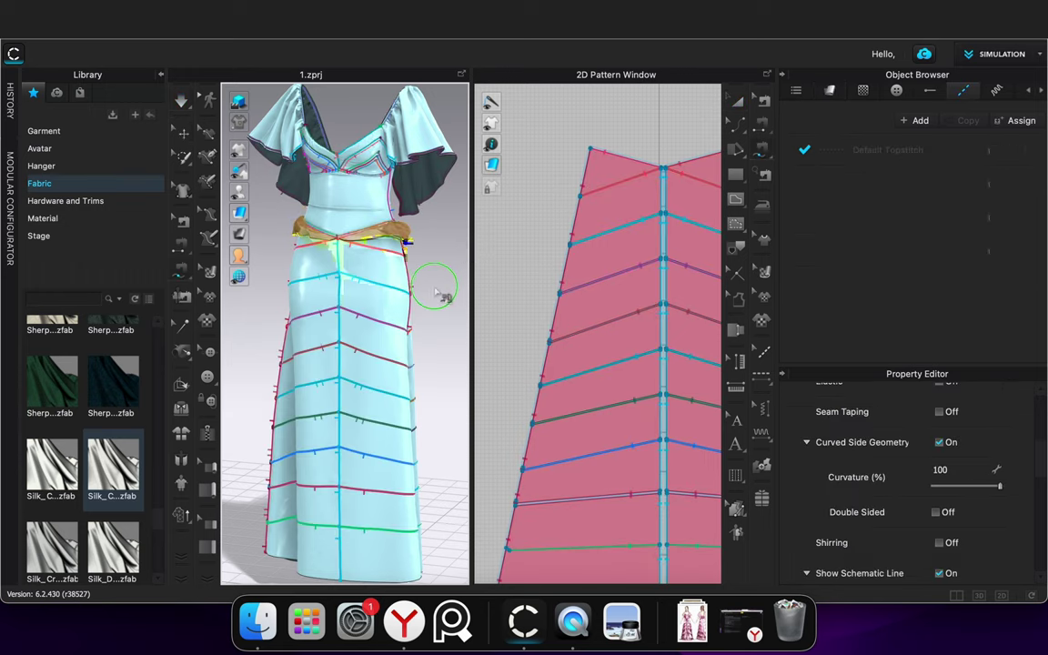
Set the chiffon crescent's simulation layer to 1 and acknowledge the layer information
right_drag(436, 288, 421, 304)
click(738, 102)
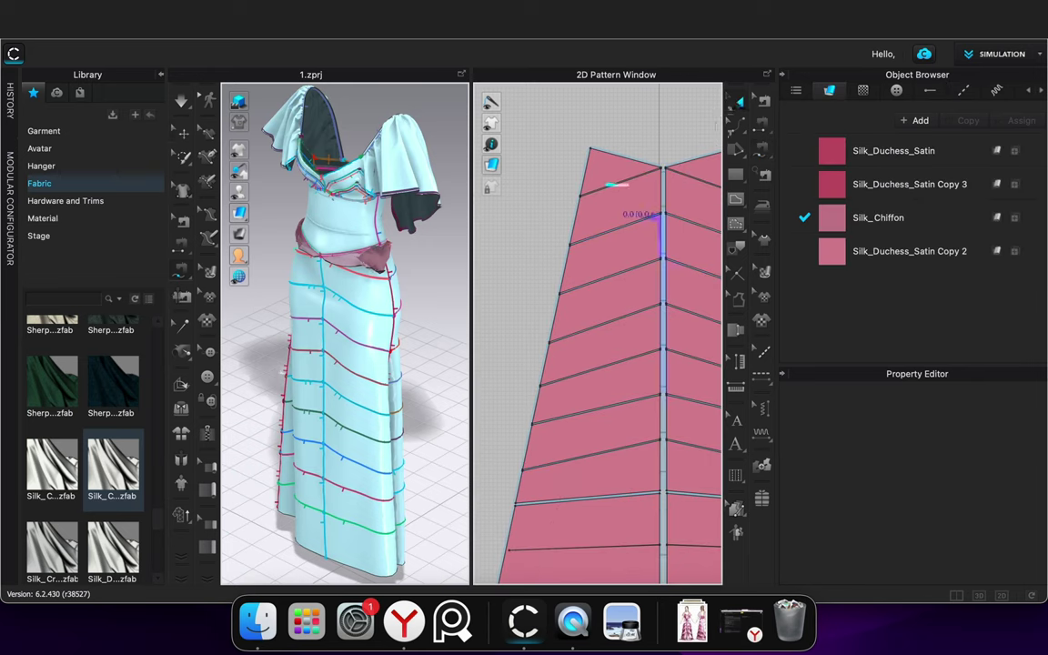
click(375, 257)
scroll(949, 485, down, 10)
drag(1042, 478, 1038, 505)
click(952, 503)
text(1)
key(Return)
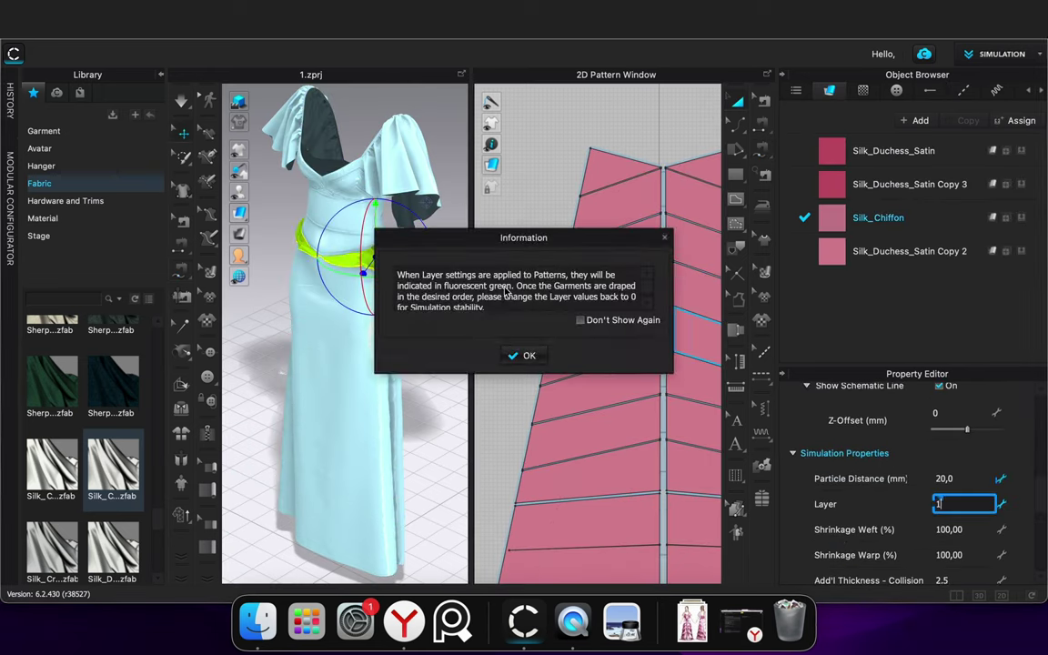
click(526, 356)
click(433, 320)
Simulate with the layer applied and pull the chiffon outside the dress at both front hips and the back
key(space)
drag(391, 260, 472, 272)
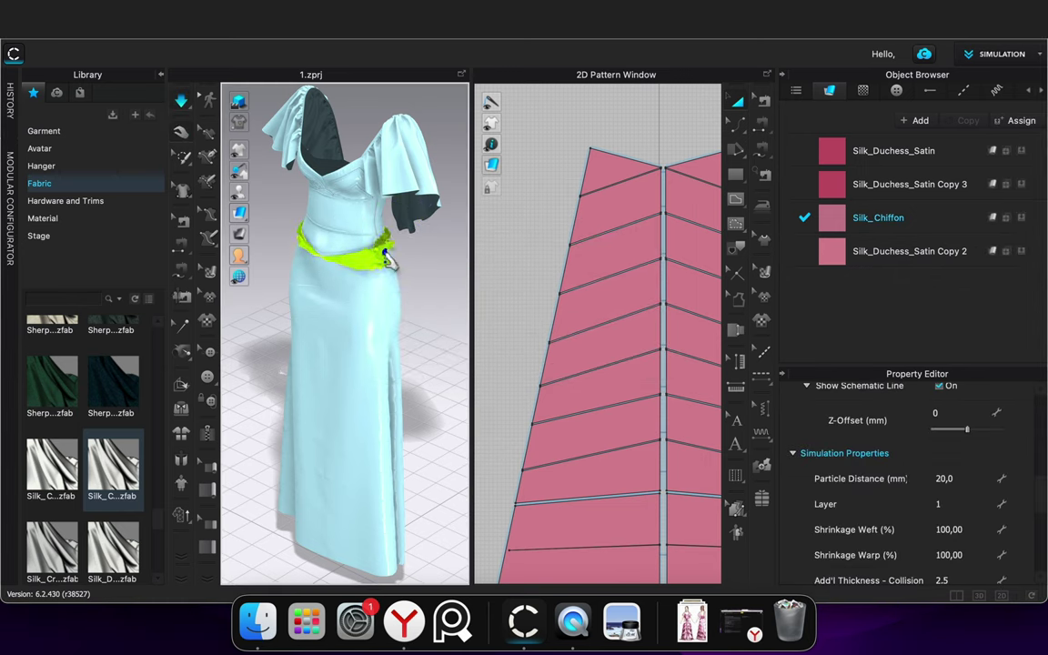
drag(388, 239, 600, 307)
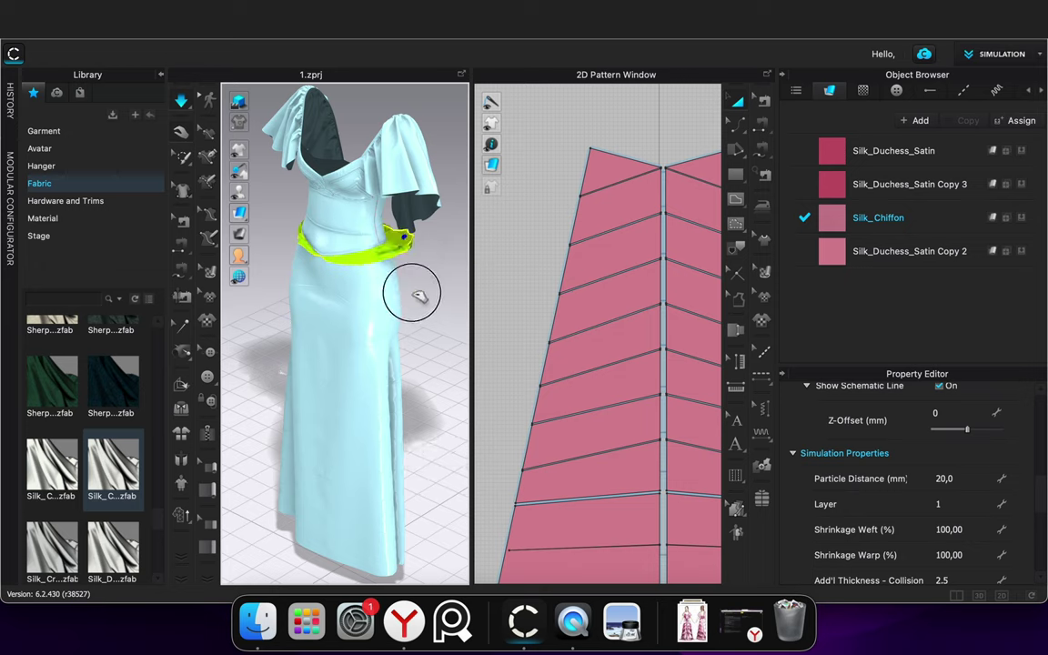
drag(412, 293, 410, 297)
right_drag(425, 301, 352, 293)
drag(318, 308, 315, 337)
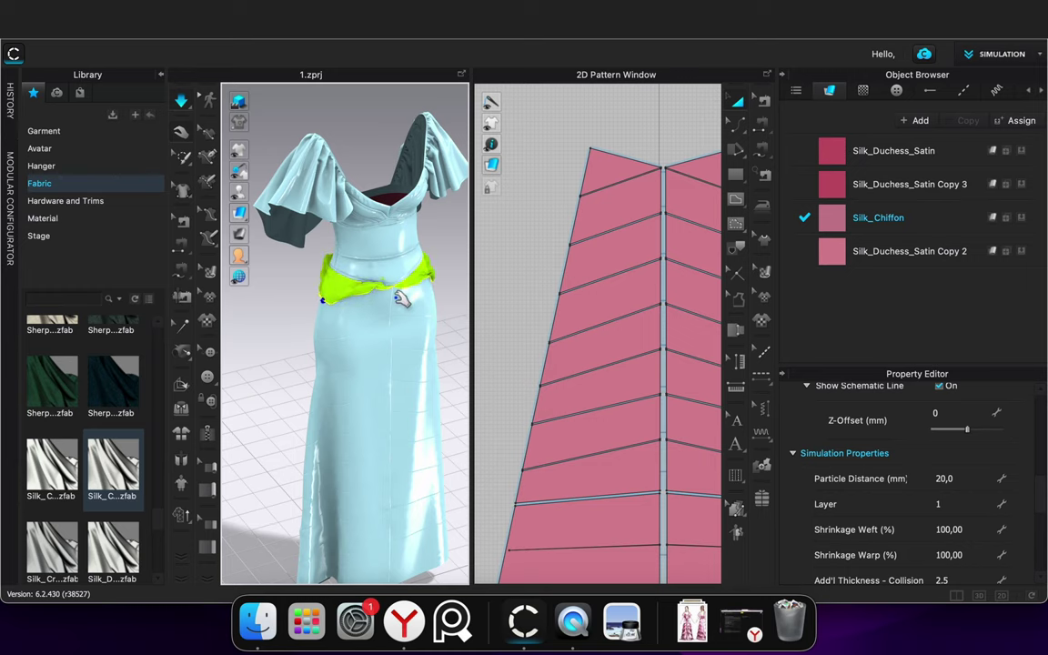
scroll(402, 298, up, 2)
right_drag(273, 306, 363, 314)
key(space)
drag(258, 277, 226, 262)
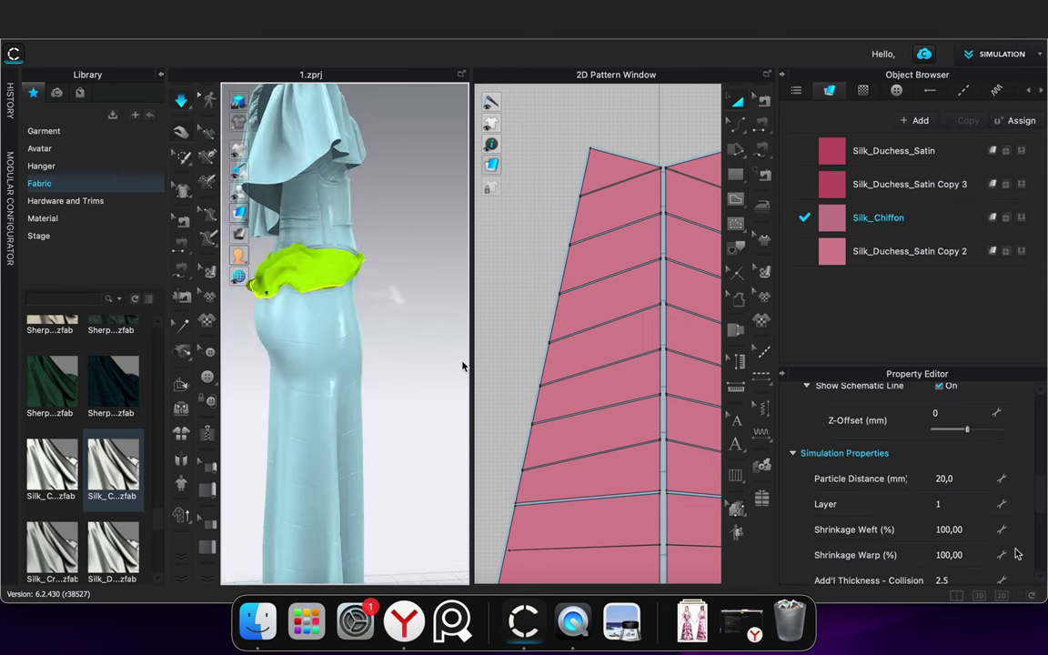
Reset the chiffon crescent's simulation layer to 0
click(328, 276)
click(933, 504)
click(426, 376)
Move the chiffon seam's ends away from the centre front on both halves of the front waistline, leaving a gap between them
scroll(608, 349, down, 8)
scroll(426, 373, down, 4)
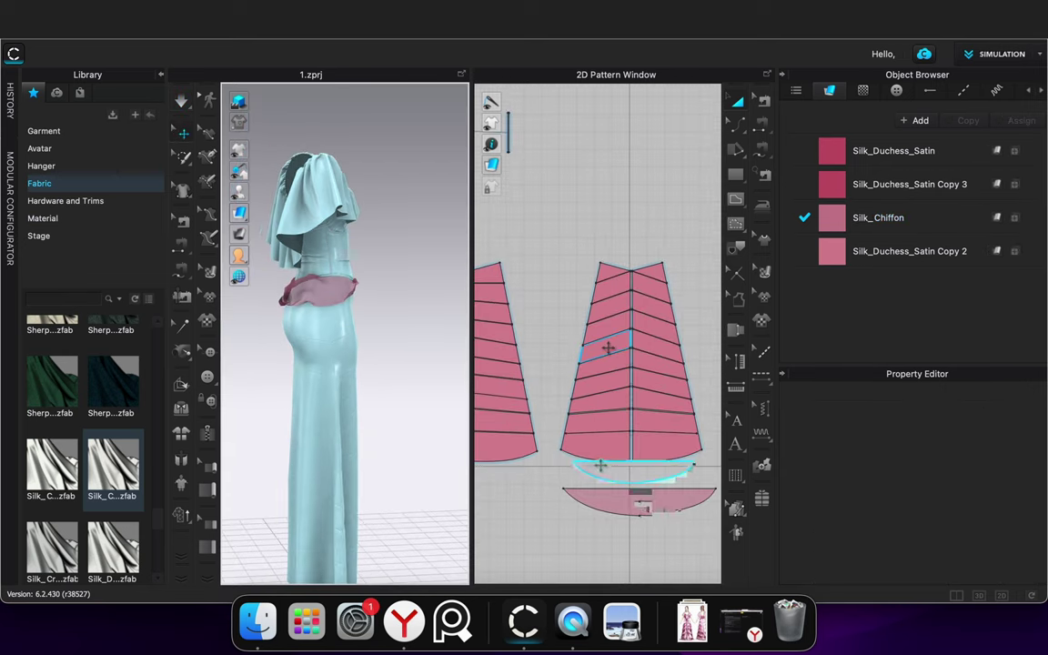
click(601, 466)
key(b)
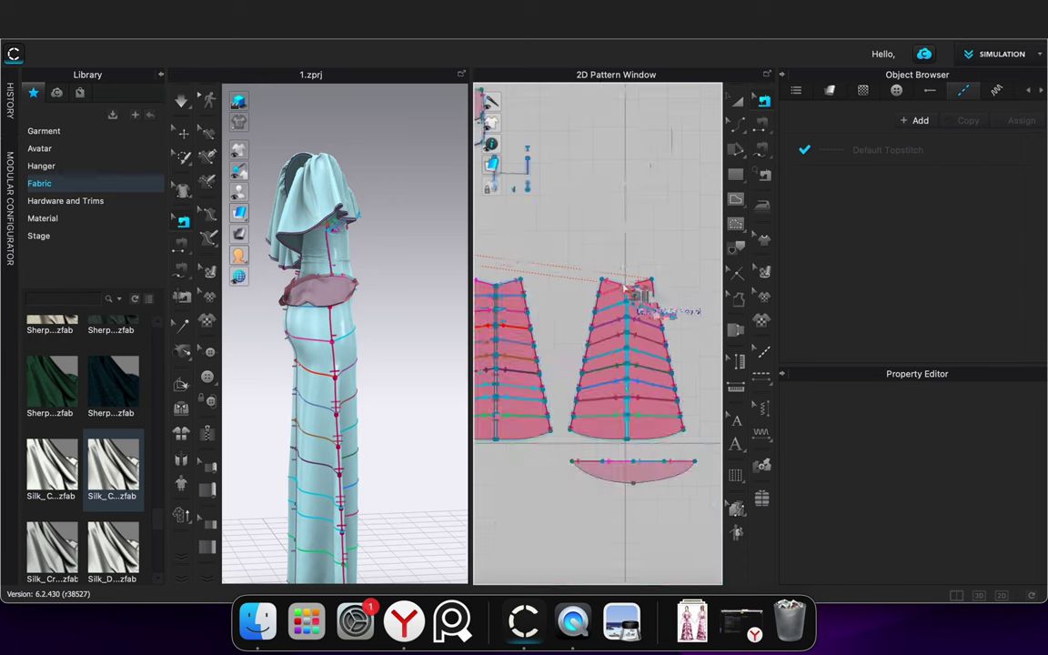
scroll(643, 284, up, 6)
click(627, 285)
click(668, 315)
scroll(663, 313, down, 4)
scroll(620, 287, up, 8)
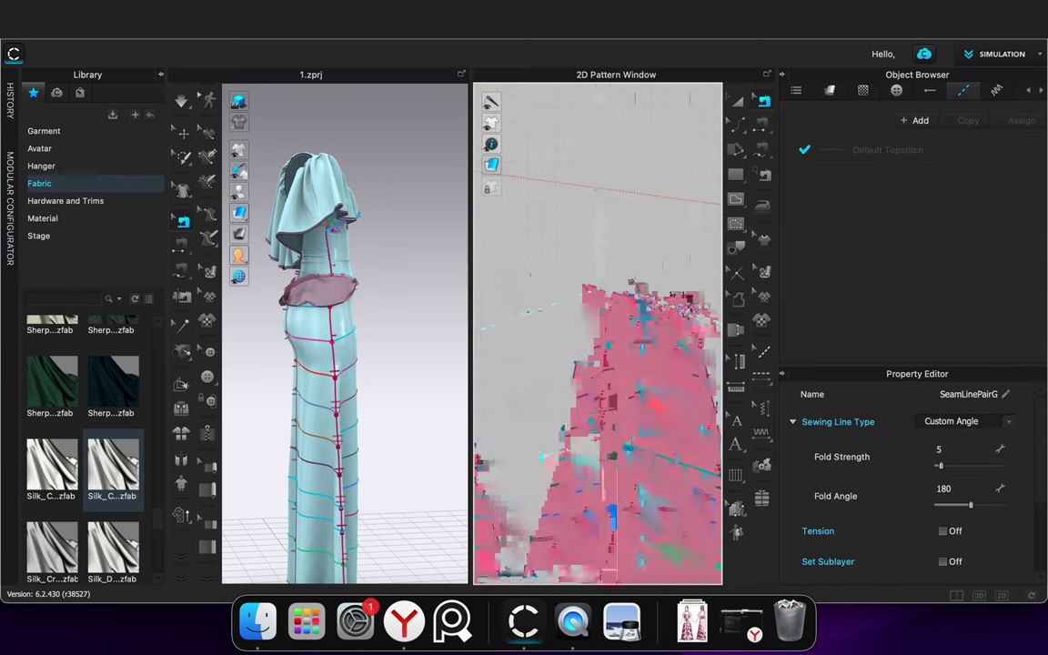
drag(627, 285, 685, 272)
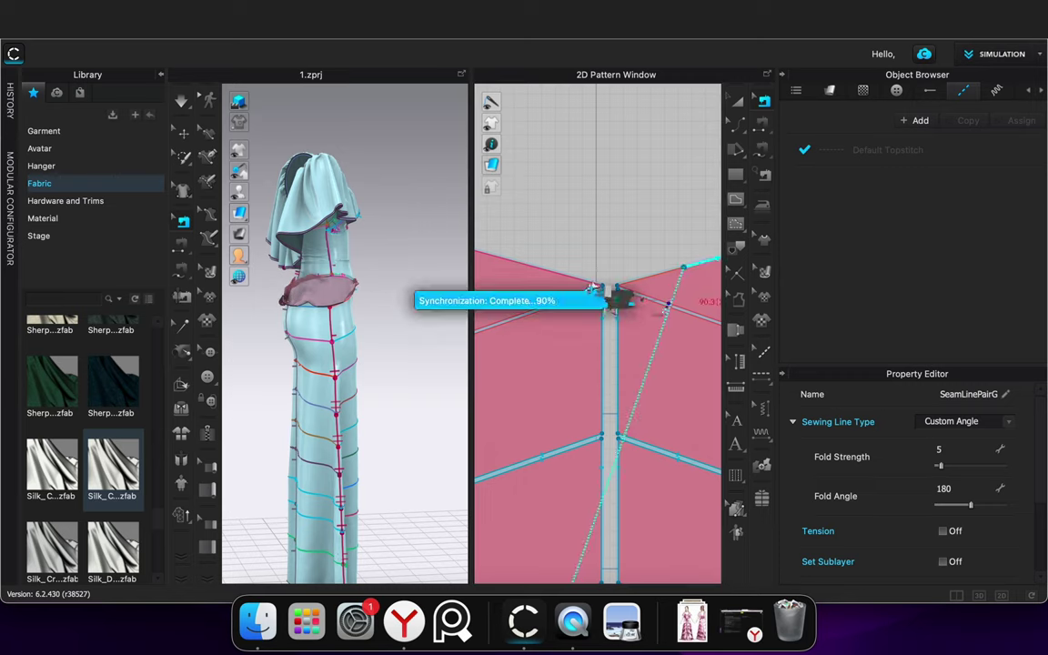
drag(600, 285, 602, 286)
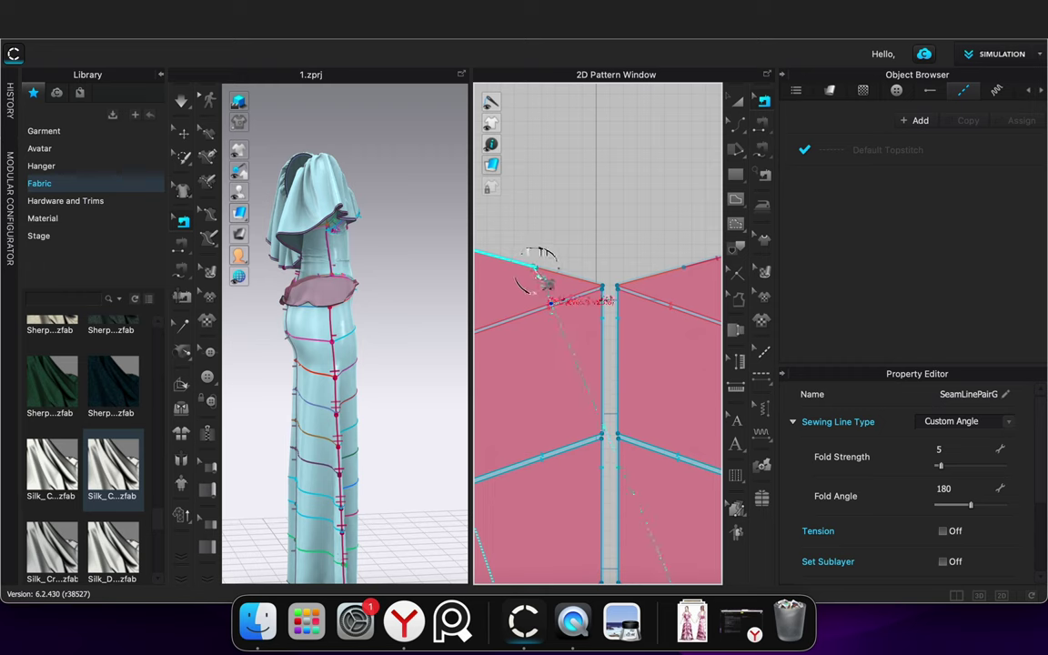
Simulate the shortened seam and pull the chiffon down and outward around the back and side hip
click(389, 307)
key(space)
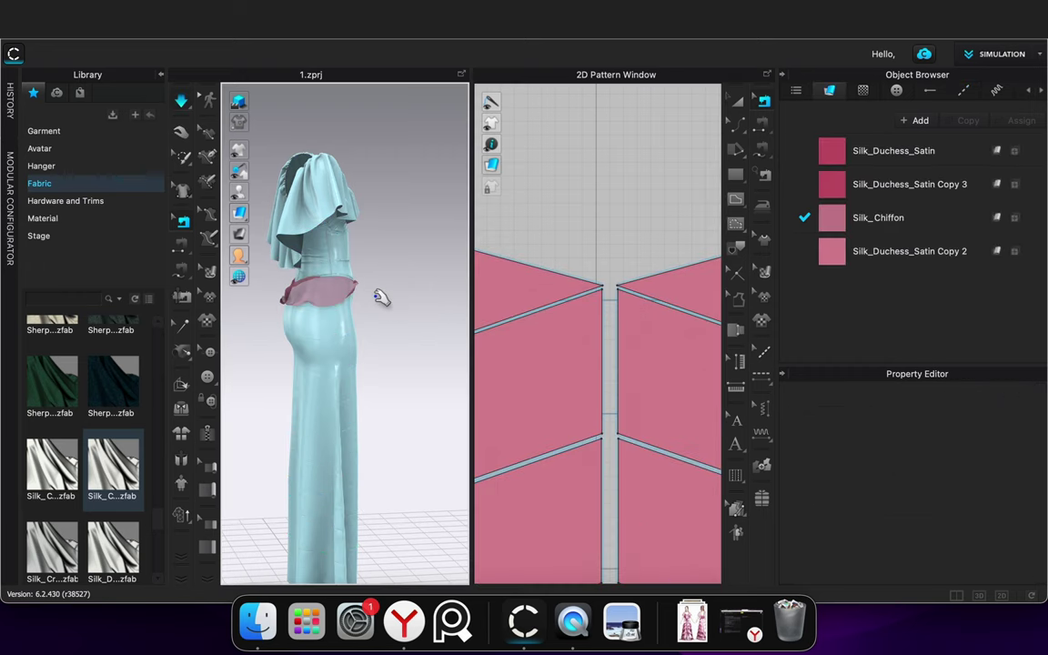
scroll(383, 299, up, 5)
click(284, 292)
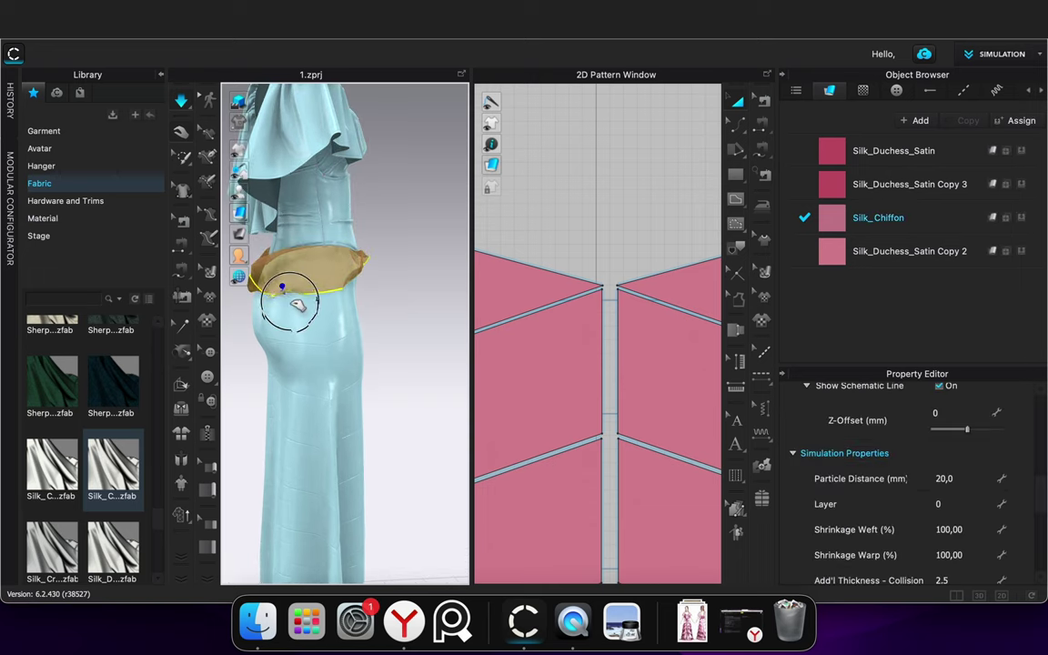
drag(320, 290, 349, 326)
click(380, 324)
right_drag(344, 287, 292, 333)
drag(341, 282, 399, 288)
click(411, 284)
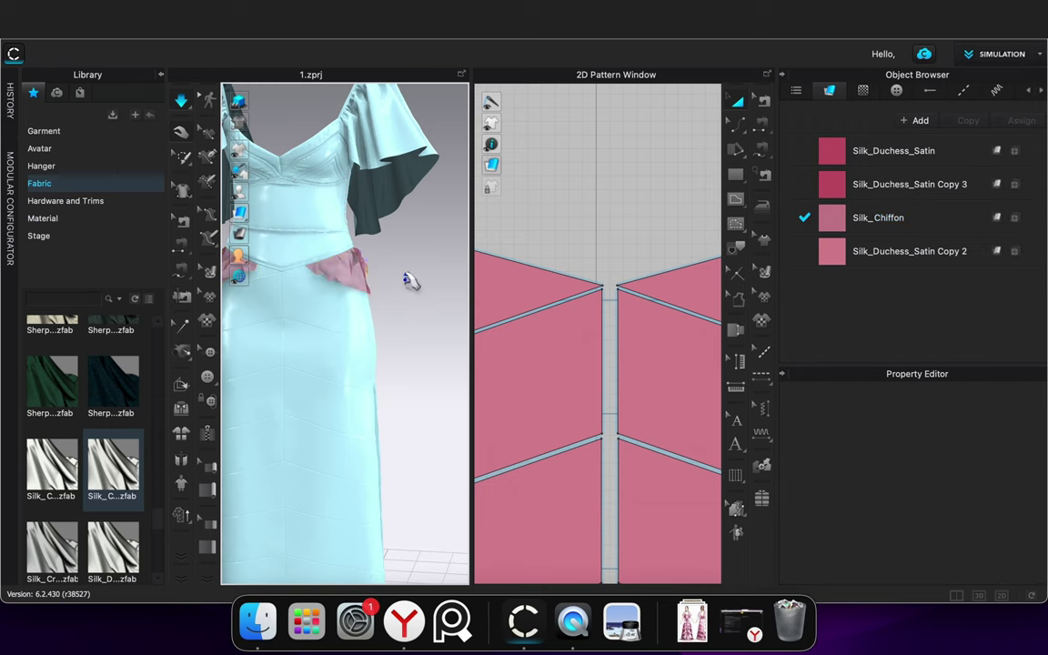
scroll(409, 290, down, 3)
key(space)
Widen the chiffon crescent pattern by about a quarter, keeping its height
key(b)
scroll(304, 305, up, 3)
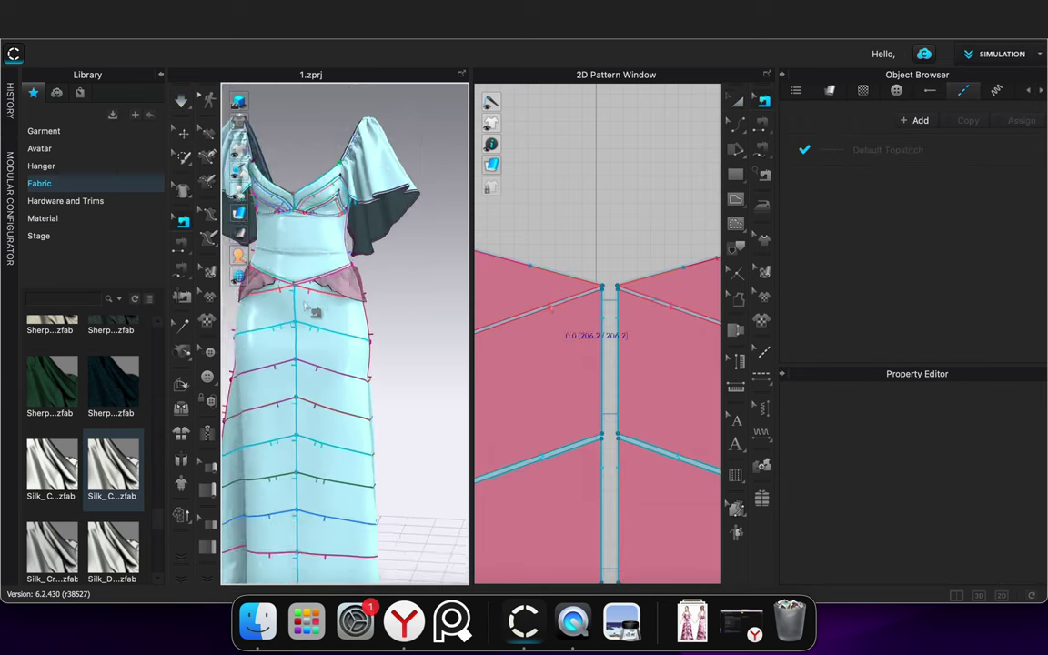
scroll(549, 305, down, 10)
click(738, 102)
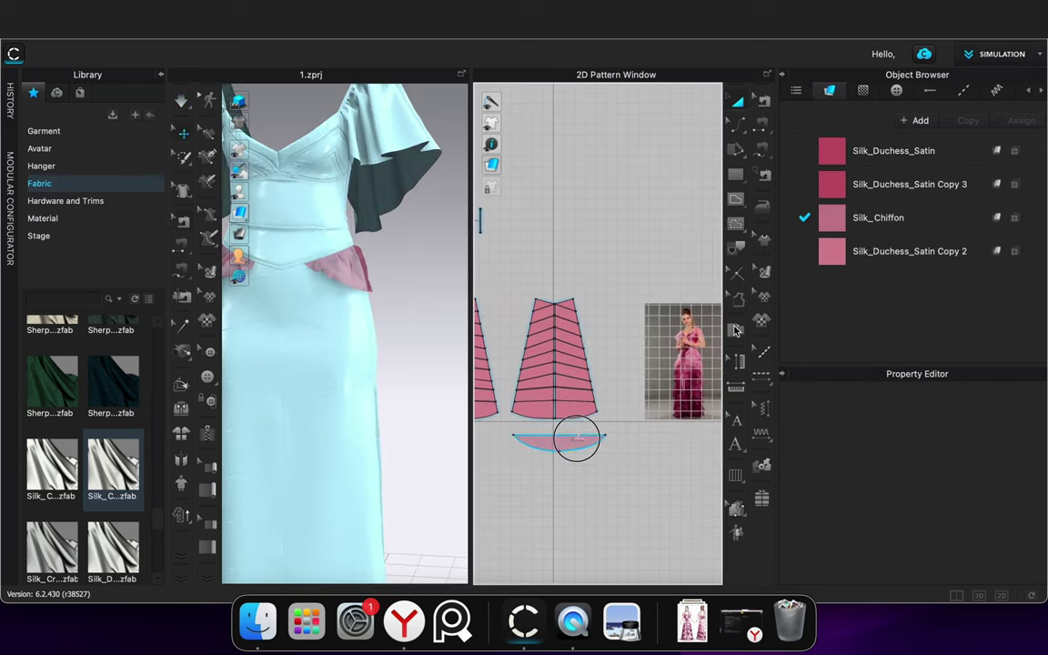
drag(623, 444, 632, 444)
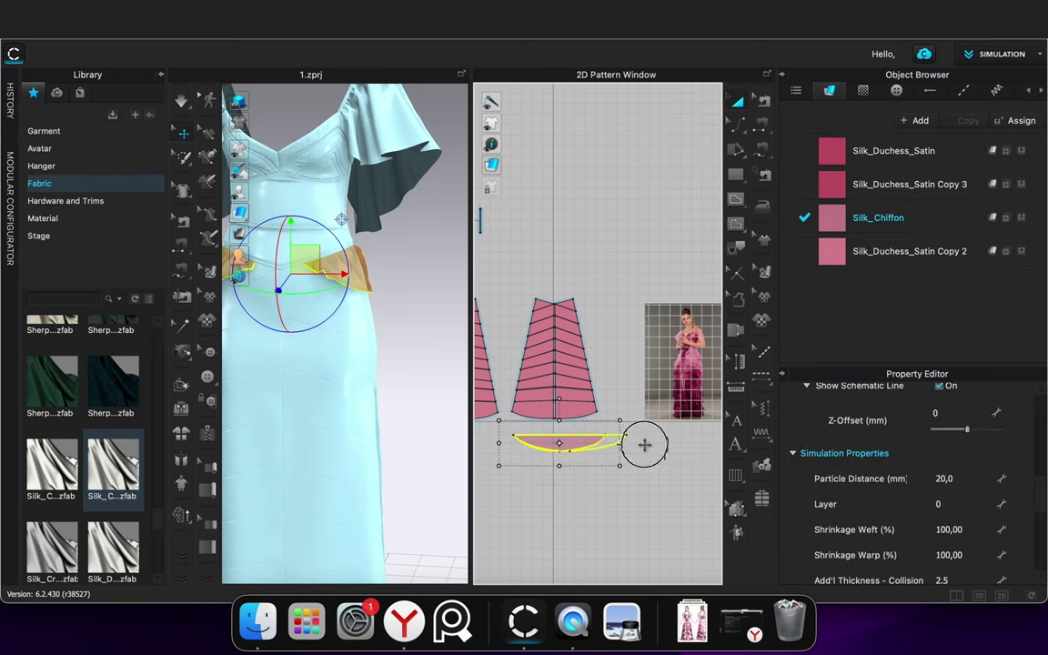
Simulate the widened chiffon and pull its crumpled end outward at the front hip
key(space)
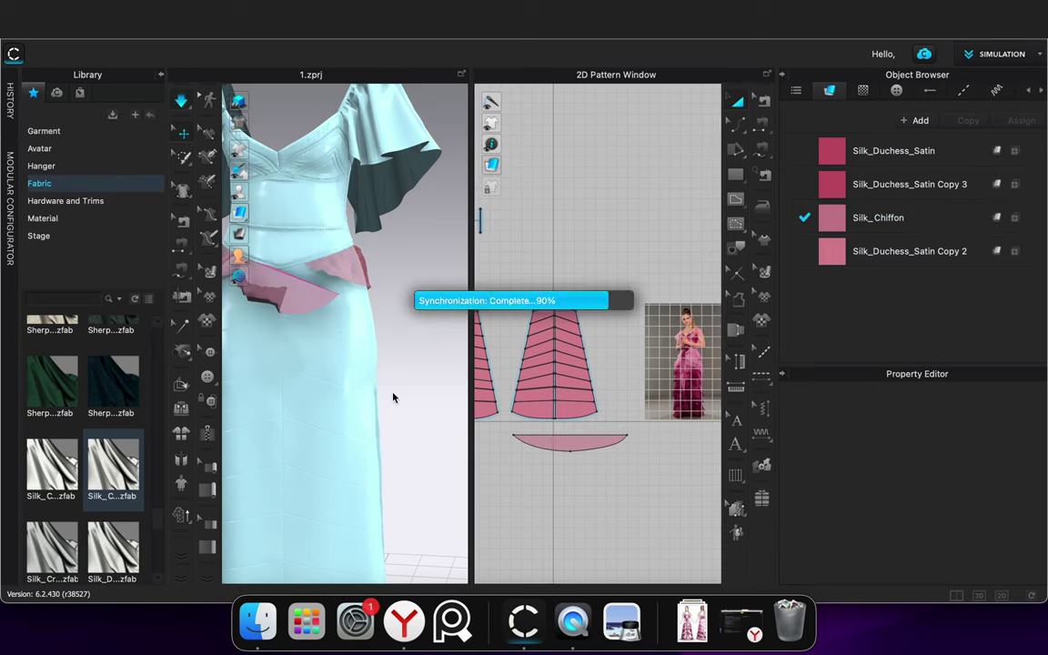
middle_drag(395, 378, 452, 392)
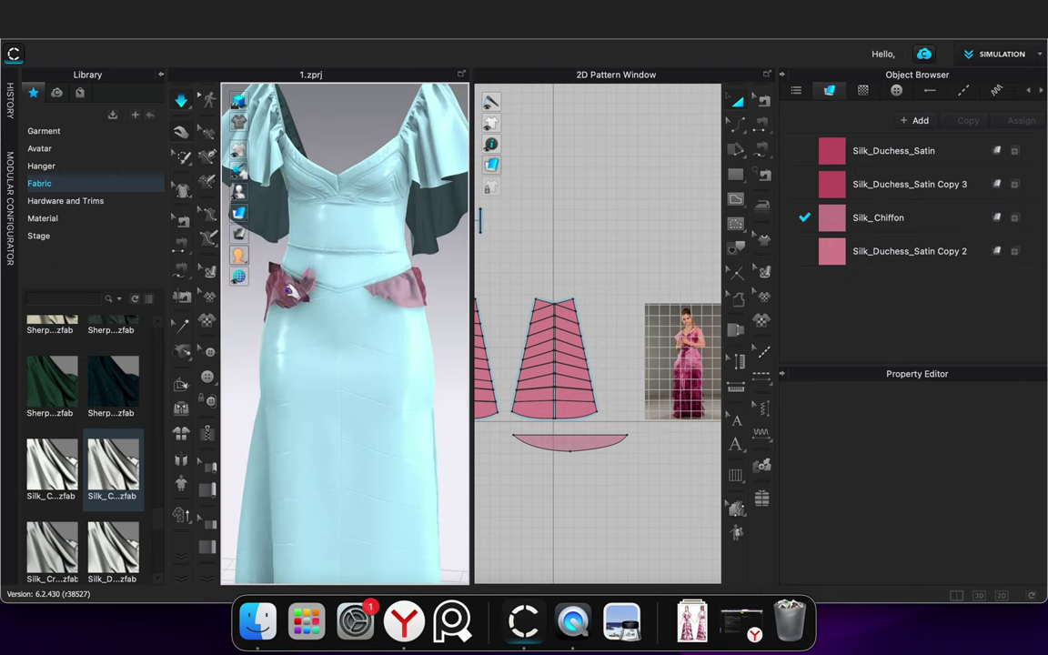
click(300, 286)
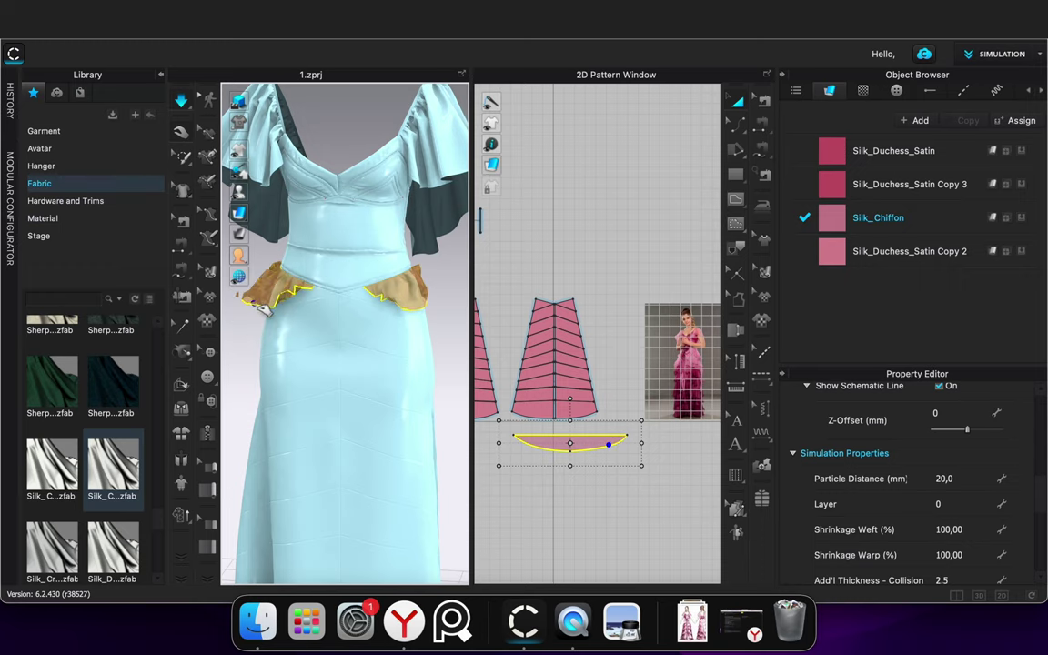
Pull the chiffon into place around the back of the hips while the simulation runs
click(433, 267)
right_drag(435, 266, 297, 299)
click(283, 317)
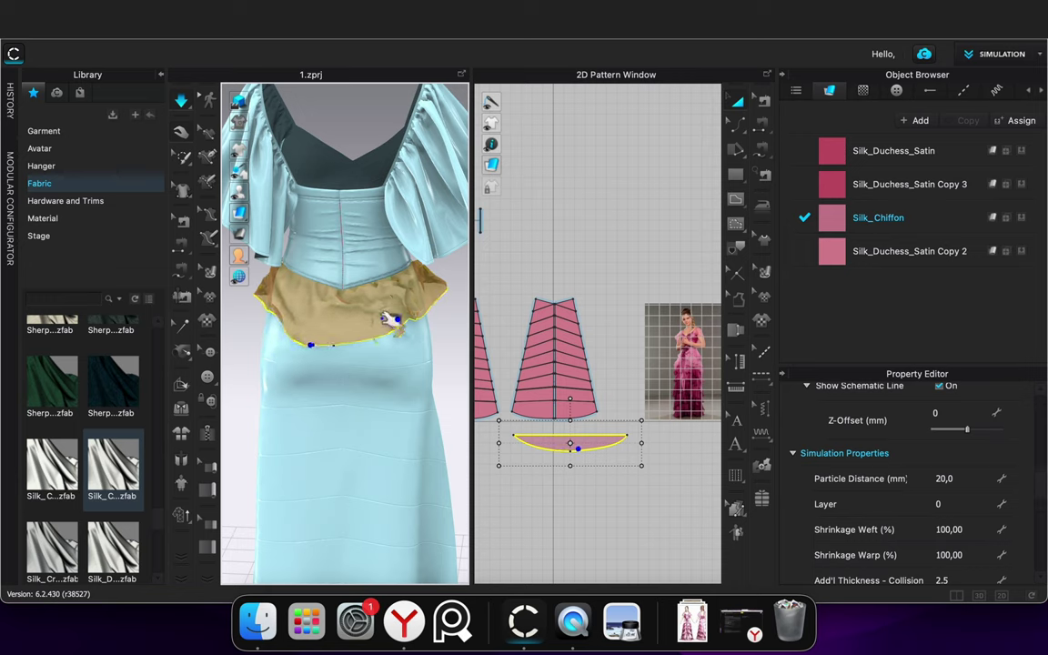
drag(399, 338, 318, 350)
right_drag(243, 340, 403, 340)
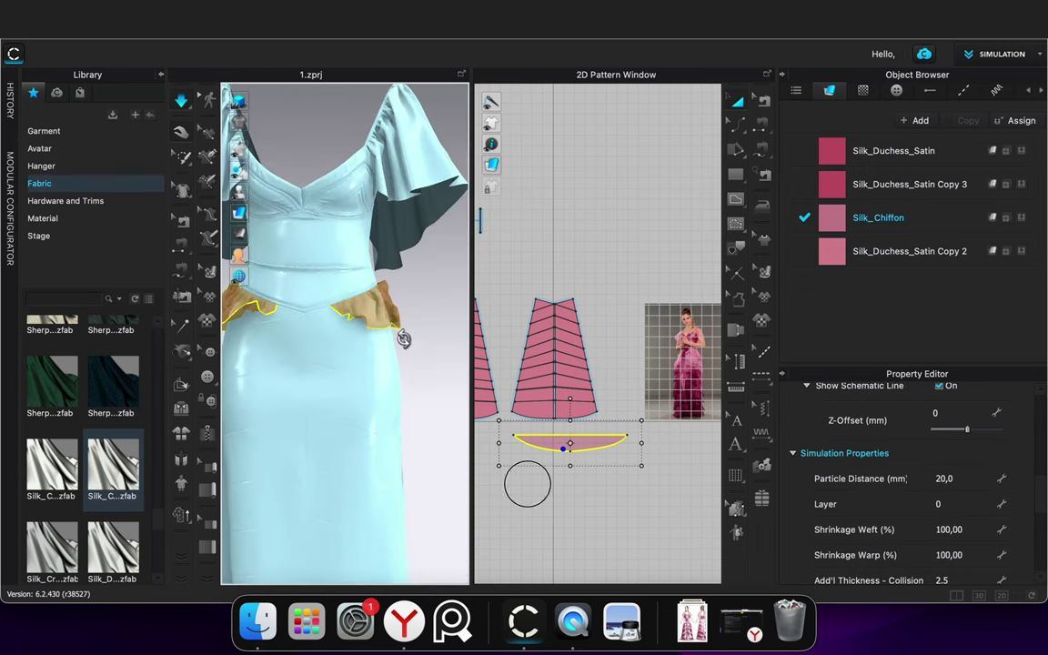
Curve the lower edge of the chiffon crescent outward on both halves to give it fuller, rounded ends
scroll(533, 488, up, 5)
scroll(535, 489, up, 3)
click(568, 467)
scroll(571, 465, down, 2)
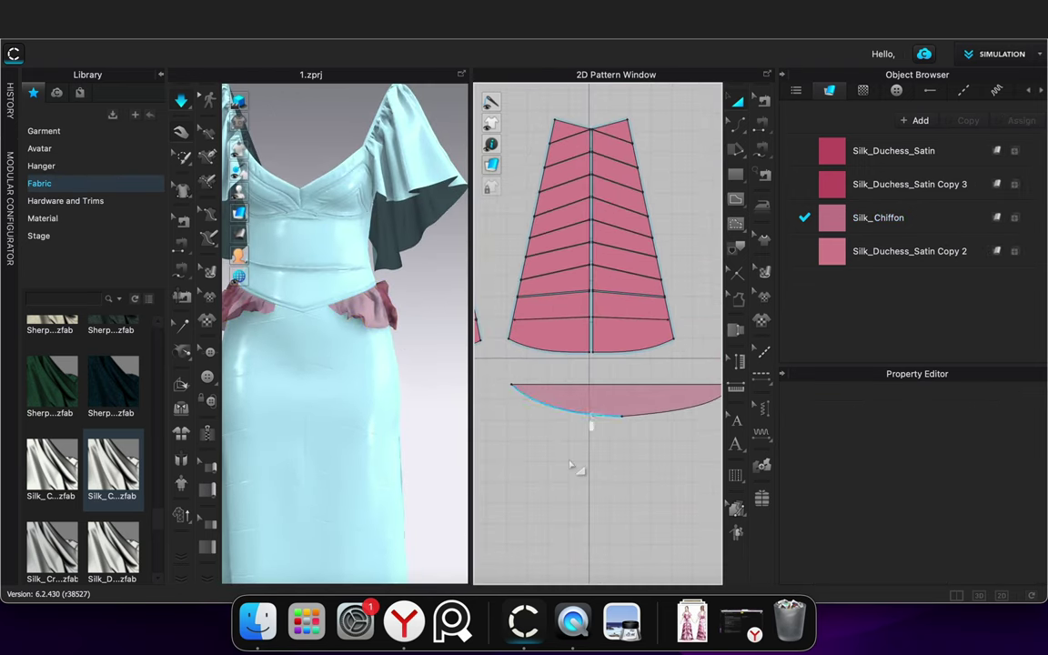
click(566, 408)
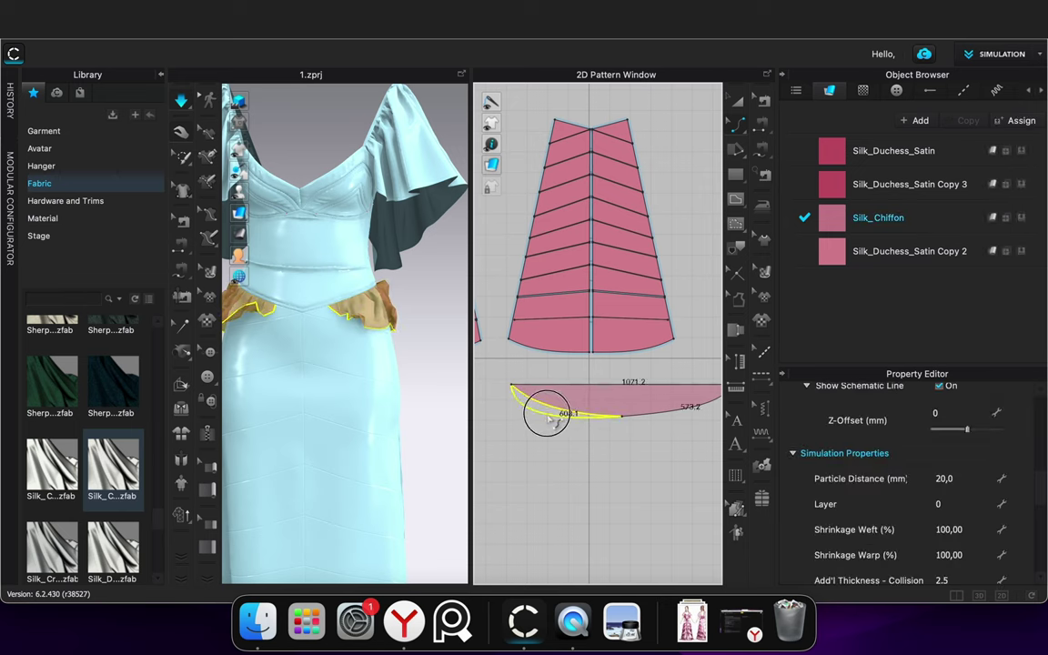
scroll(696, 400, down, 2)
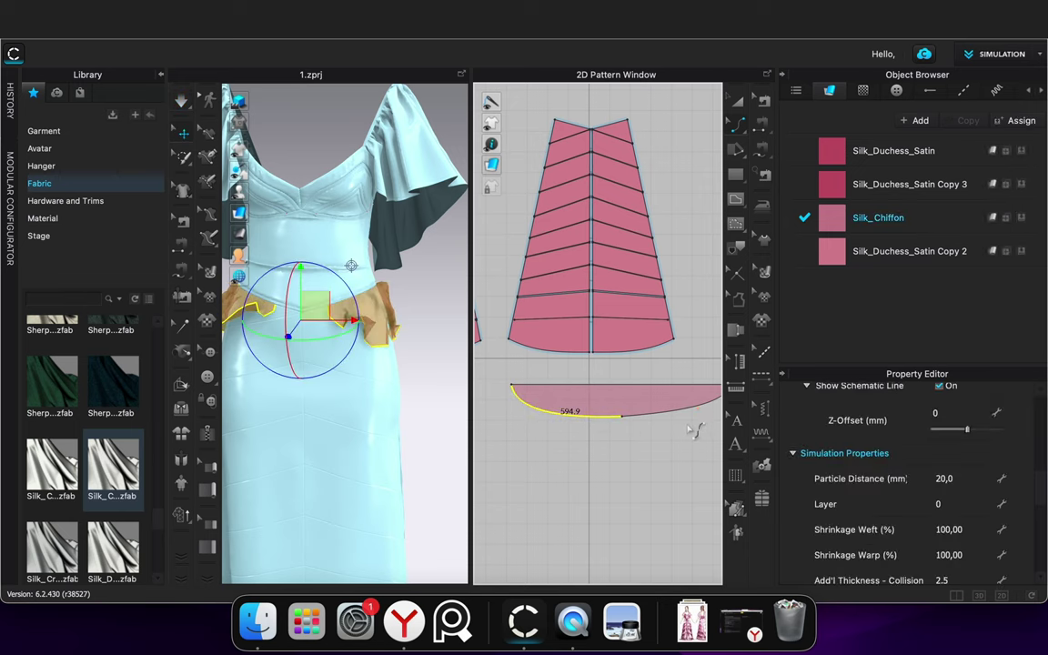
drag(707, 416, 699, 416)
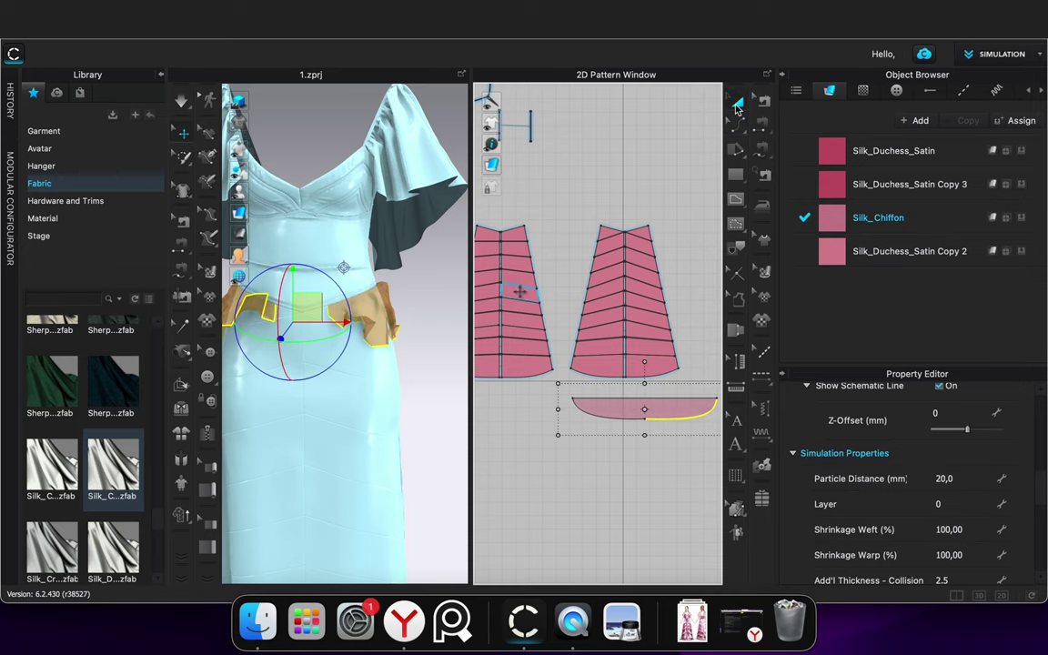
Simulate the reshaped chiffon piece on the hips
click(437, 293)
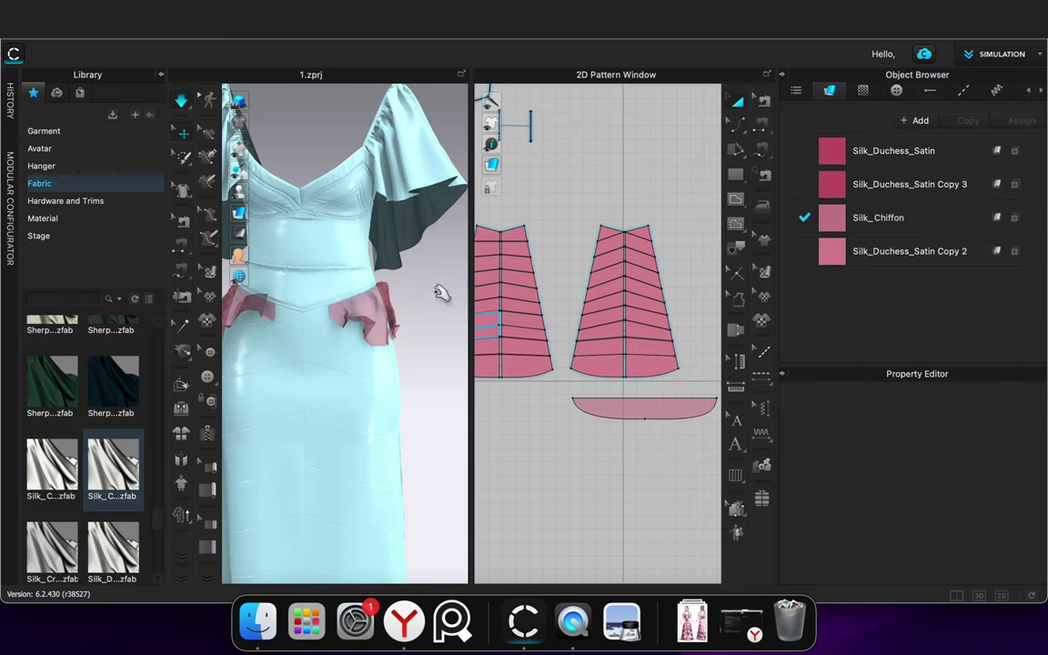
key(space)
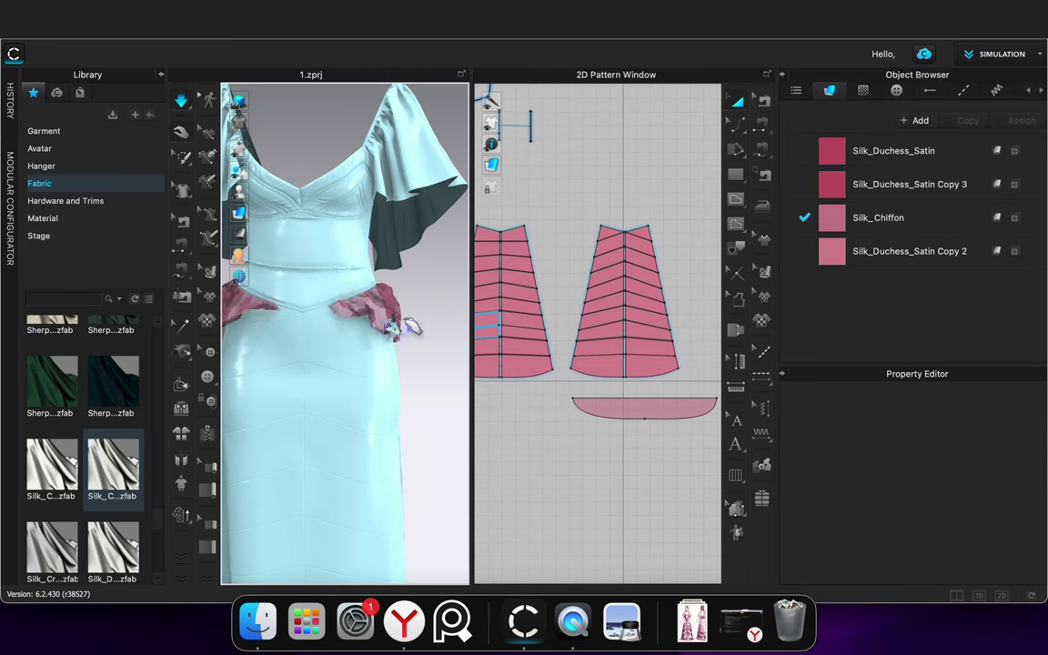
key(space)
Set the chiffon piece's particle distance to 5 mm and simulate the finer mesh
click(596, 407)
click(947, 478)
text(5)
click(437, 392)
key(space)
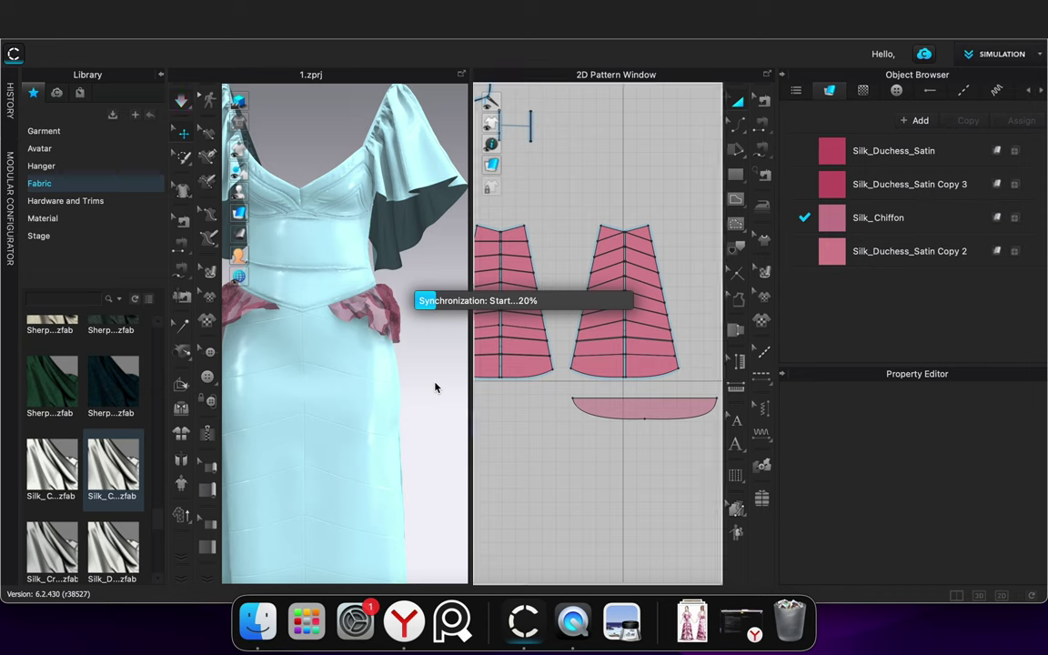
key(space)
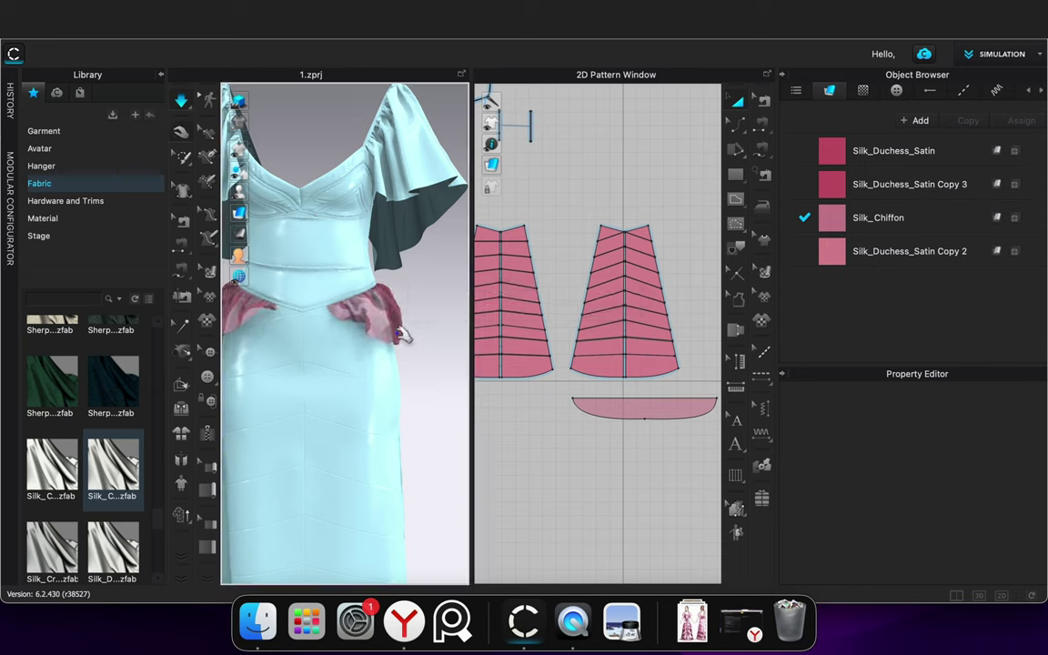
Smooth the chiffon ruffle by pulling its fabric outward at the front hip
mouse_move(422, 365)
right_down()
mouse_move(410, 381)
mouse_move(189, 382)
mouse_move(273, 395)
mouse_move(420, 357)
right_up()
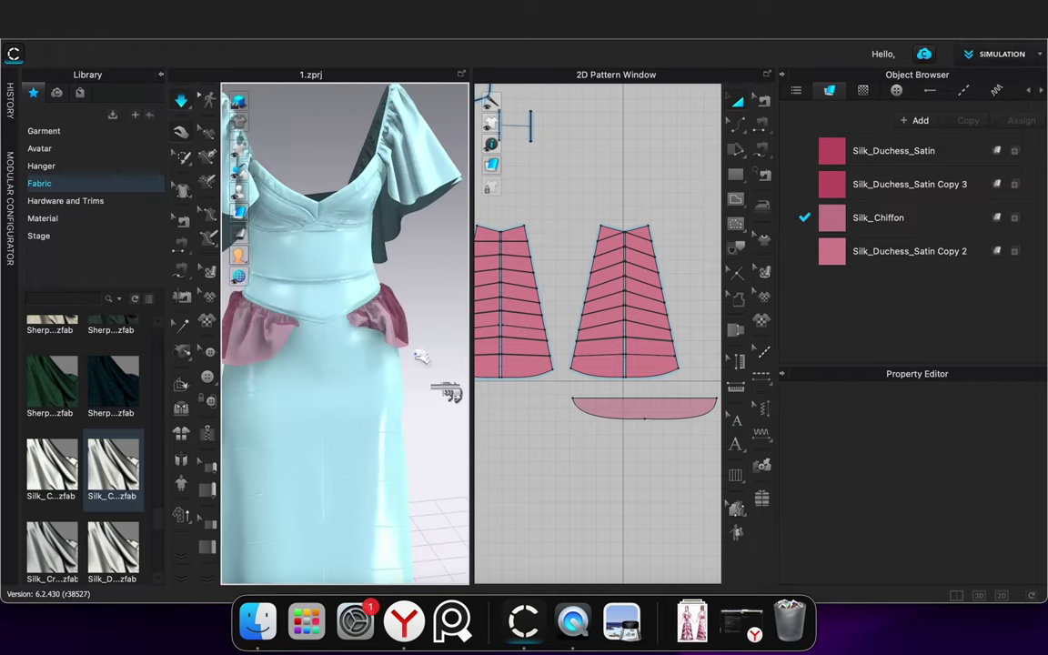
click(400, 340)
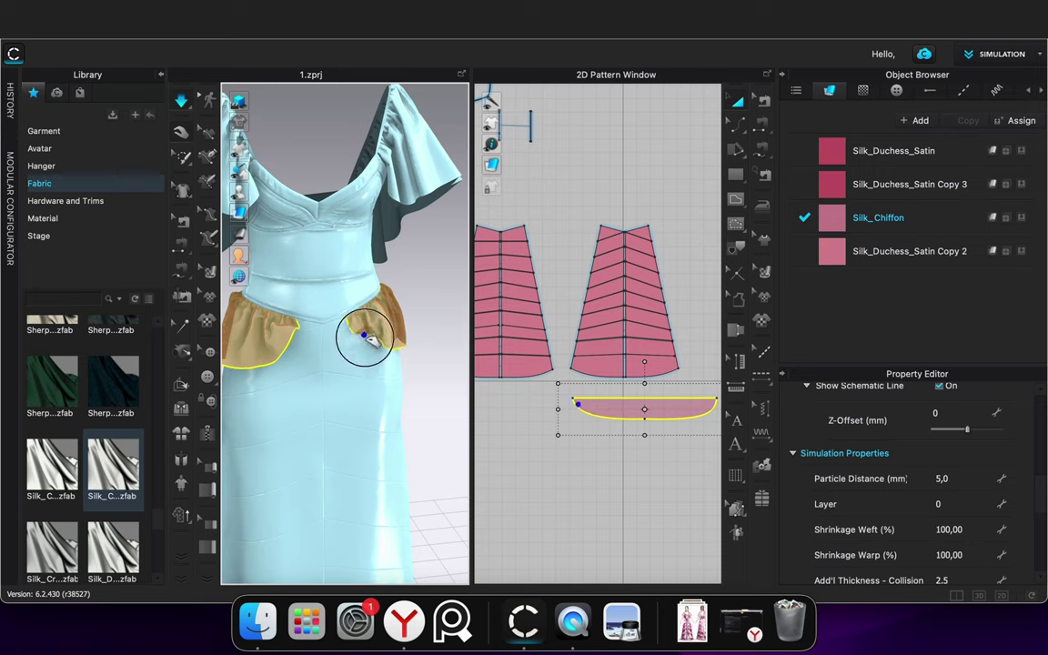
click(424, 267)
right_drag(426, 269, 415, 360)
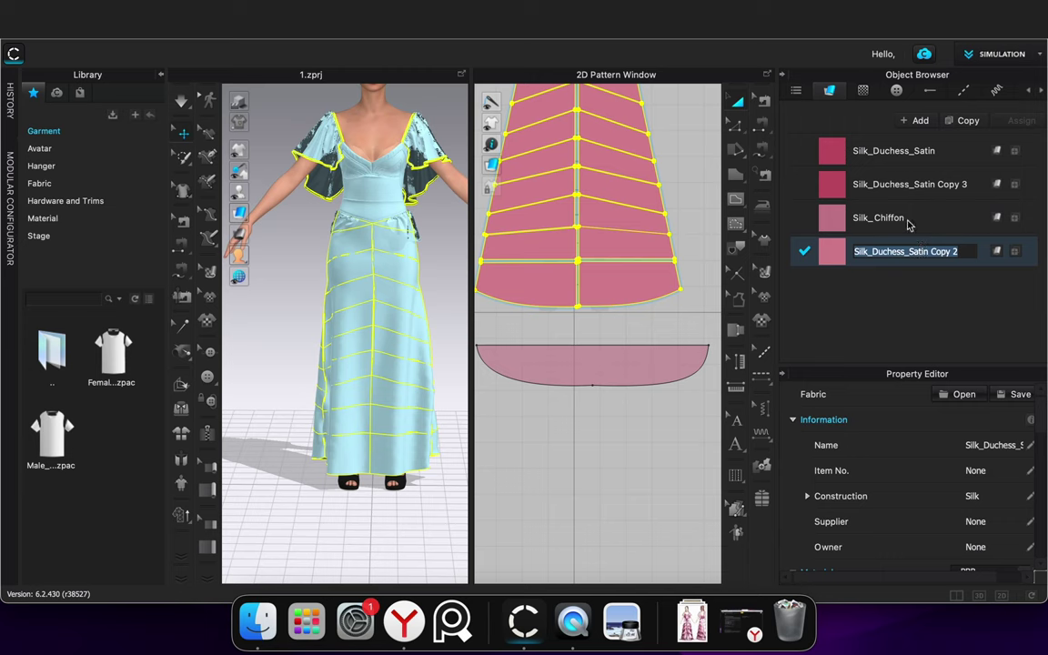
Draw a narrow upright Silk_Chiffon rectangle about 190 mm tall below the chiffon crescent
click(908, 224)
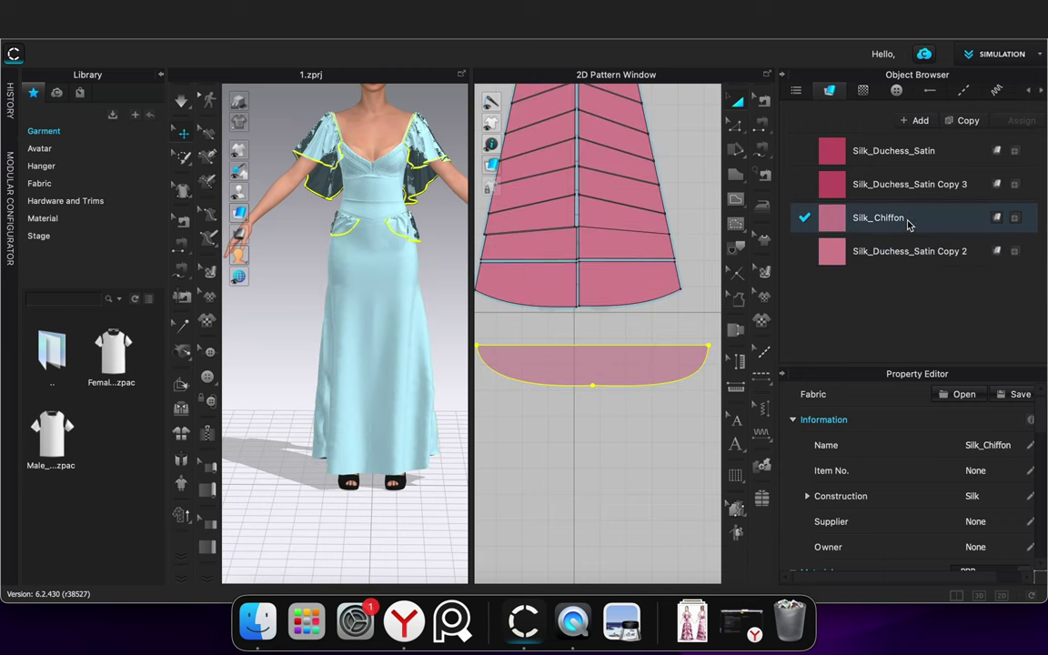
click(732, 184)
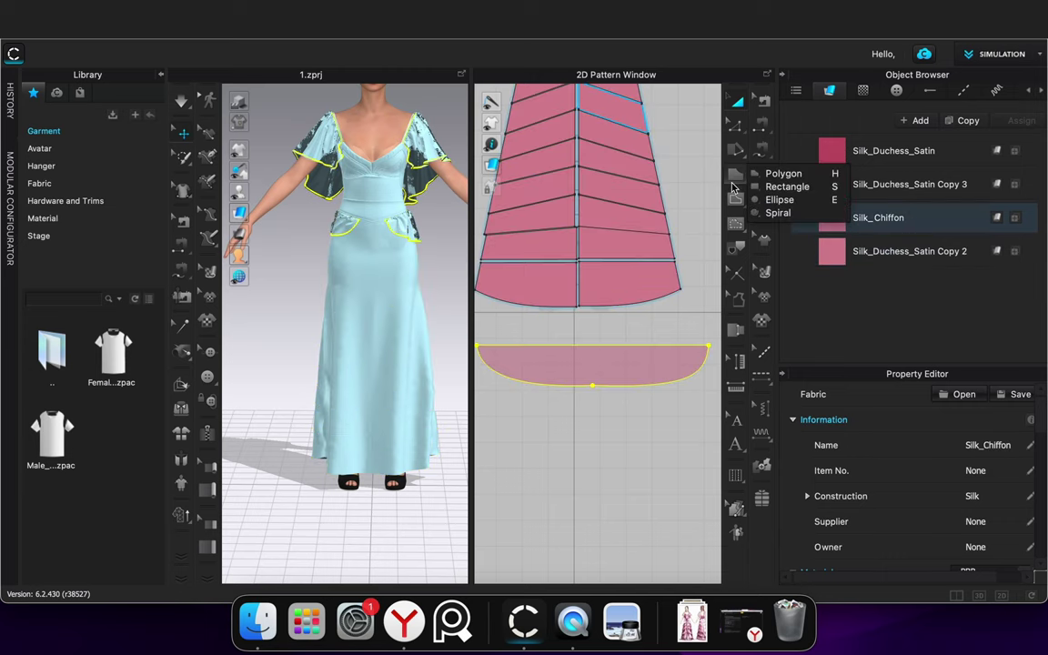
click(803, 187)
scroll(584, 277, up, 5)
mouse_move(591, 325)
mouse_down()
mouse_move(637, 391)
mouse_move(625, 551)
mouse_up()
scroll(704, 337, down, 5)
click(741, 109)
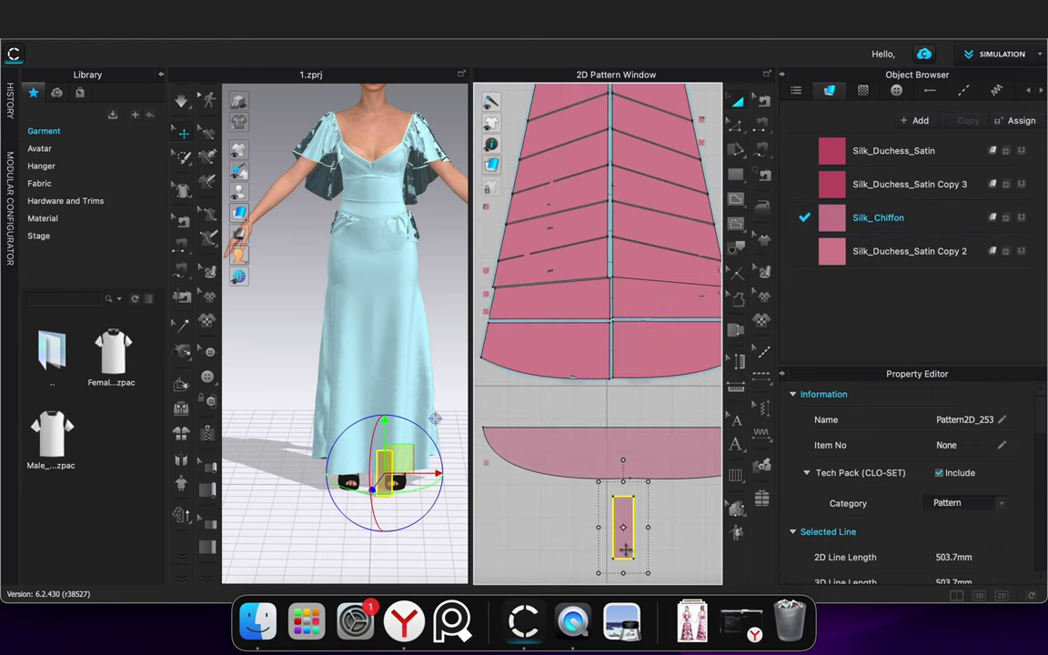
Widen the chiffon rectangle to about 608 mm and unfold it across its left edge into a double-width strip
scroll(625, 551, down, 5)
middle_drag(654, 555, 689, 392)
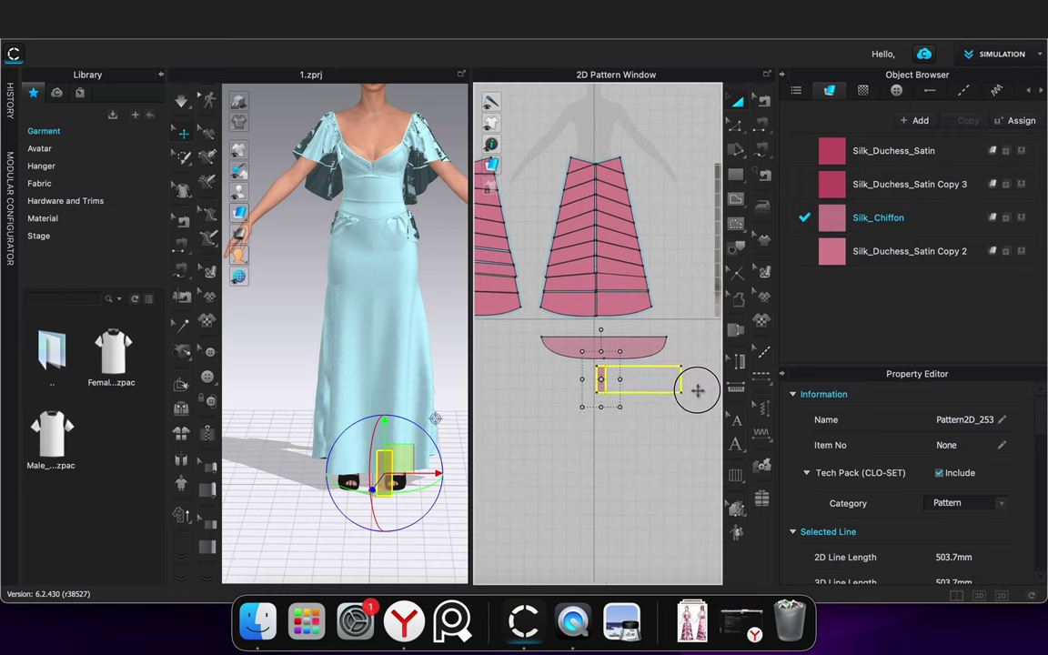
click(631, 430)
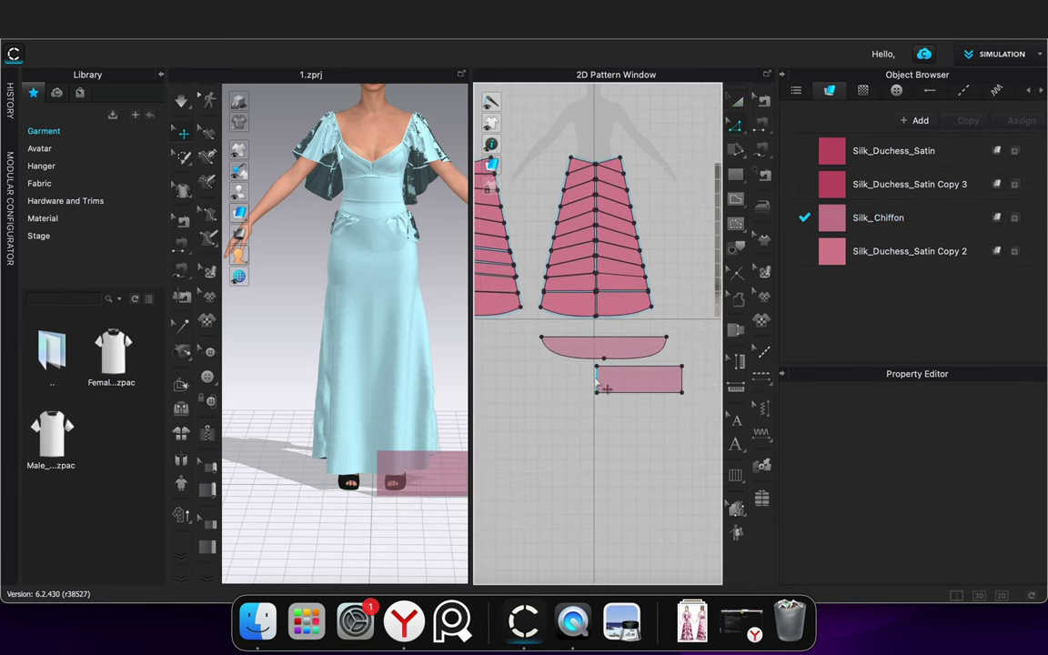
right_click(597, 379)
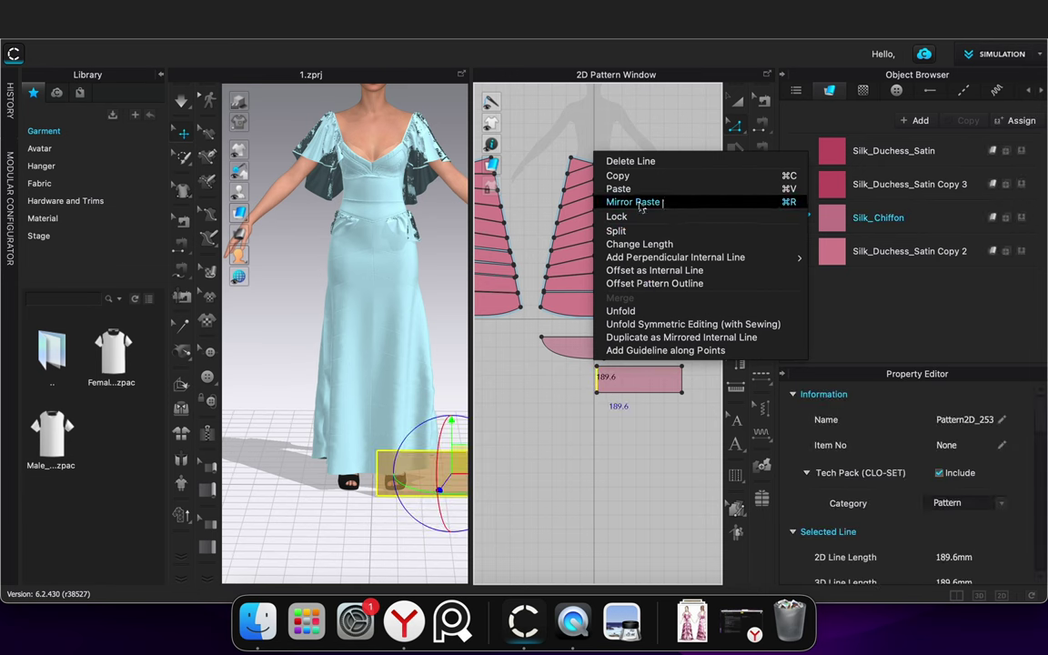
click(625, 311)
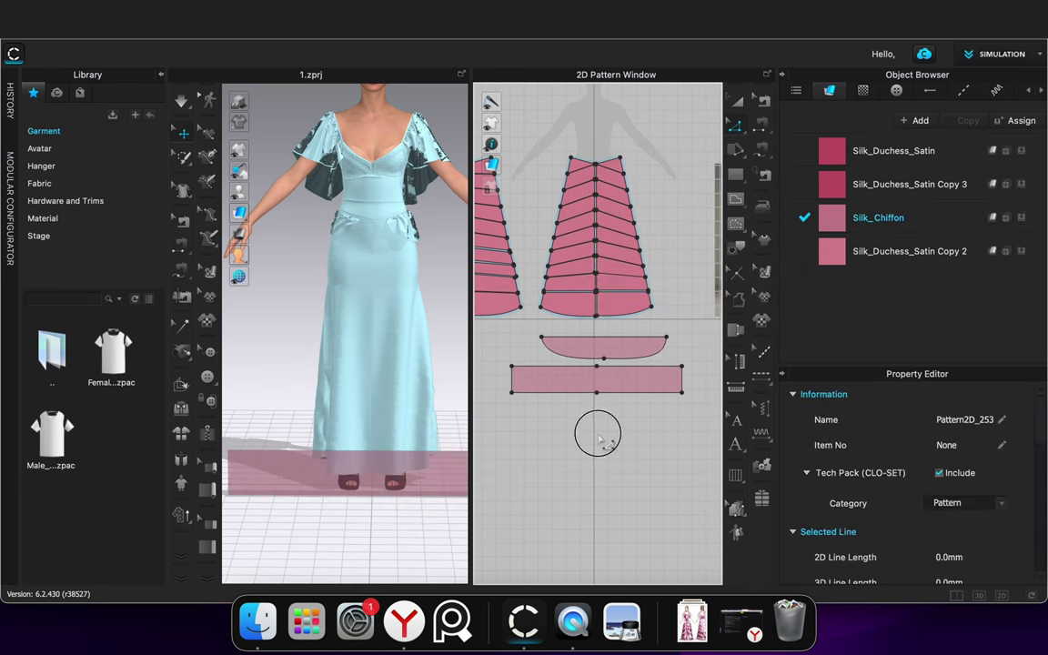
Sew the two upper halves of the chiffon strip to the top edges of the lowest front skirt tier
click(758, 128)
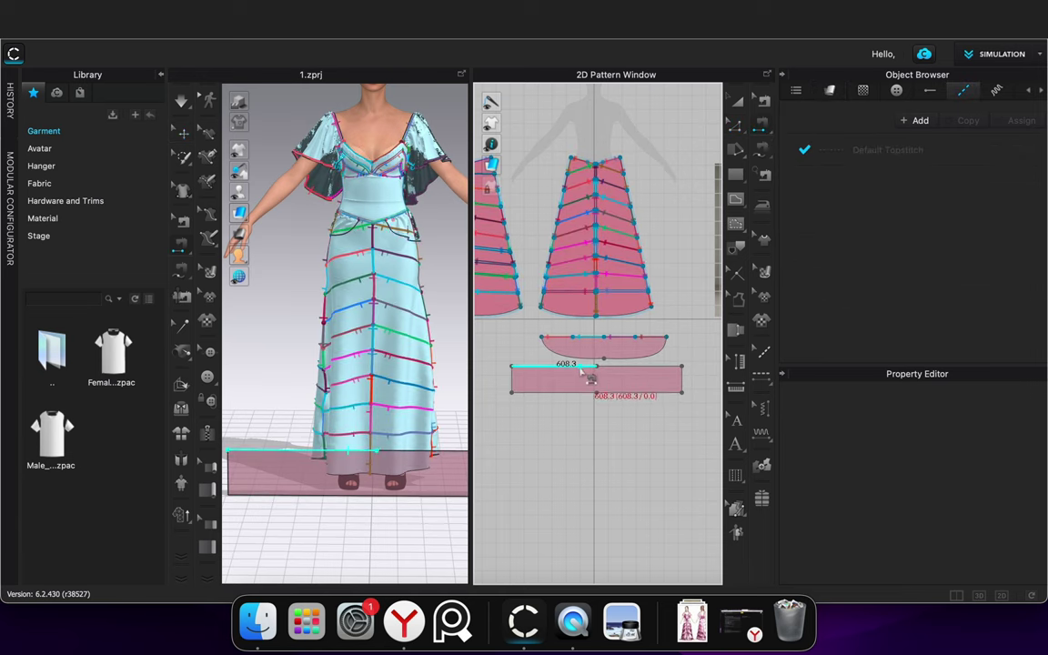
click(589, 302)
click(617, 369)
click(613, 302)
Simulate the sewn strip so it gathers into a ruffle around the front hem
click(738, 102)
click(331, 523)
key(space)
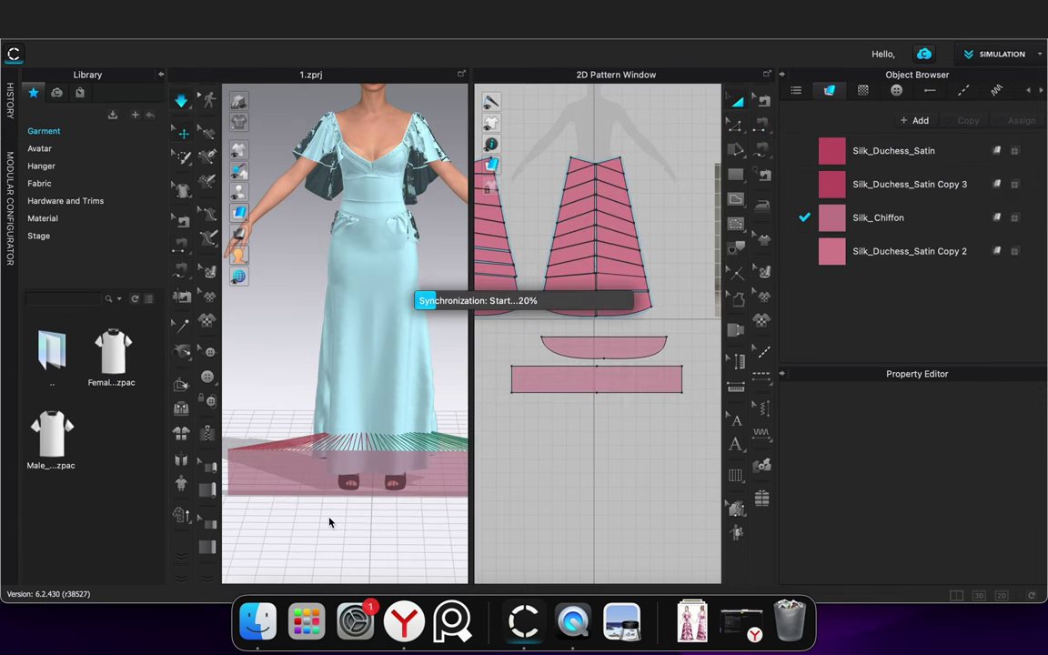
key(space)
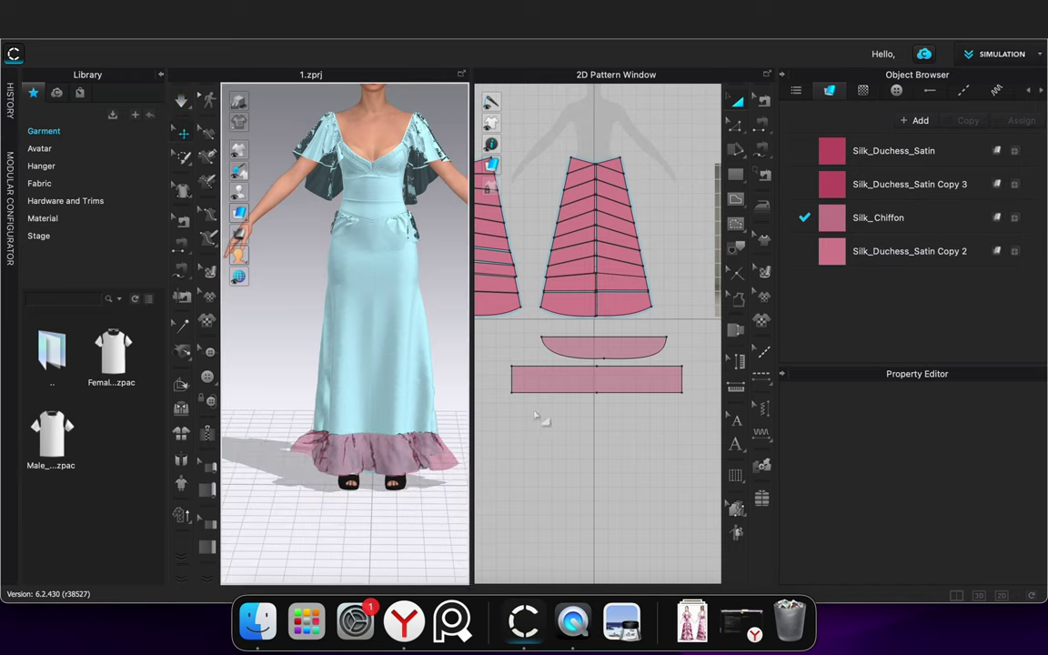
Unfold the chiffon strip across its left end to double its length for the back skirt
key(z)
right_click(509, 377)
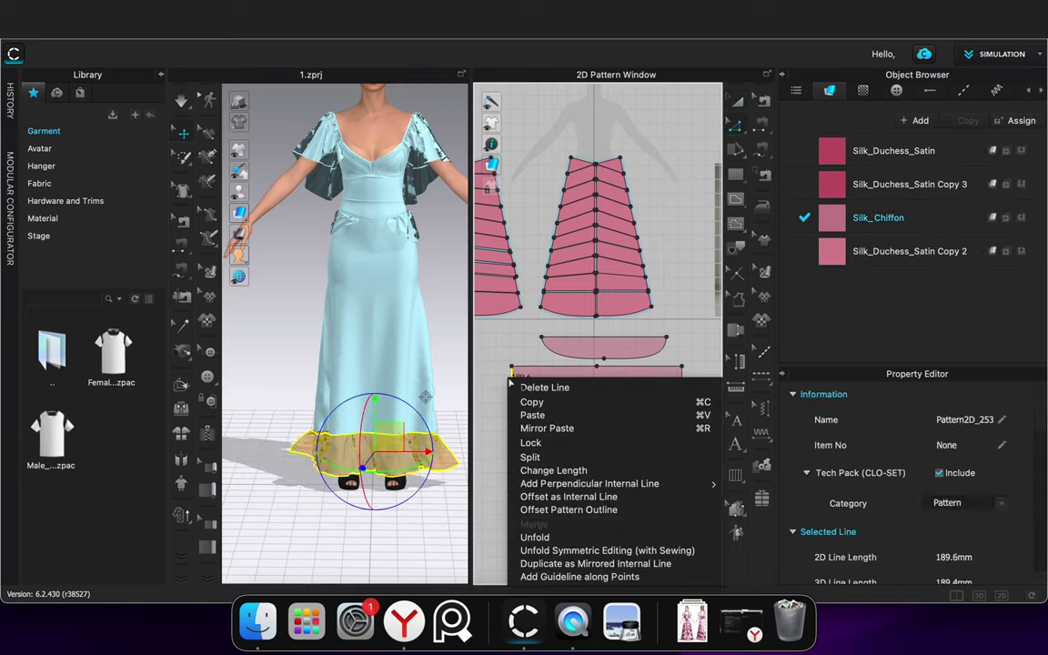
click(546, 537)
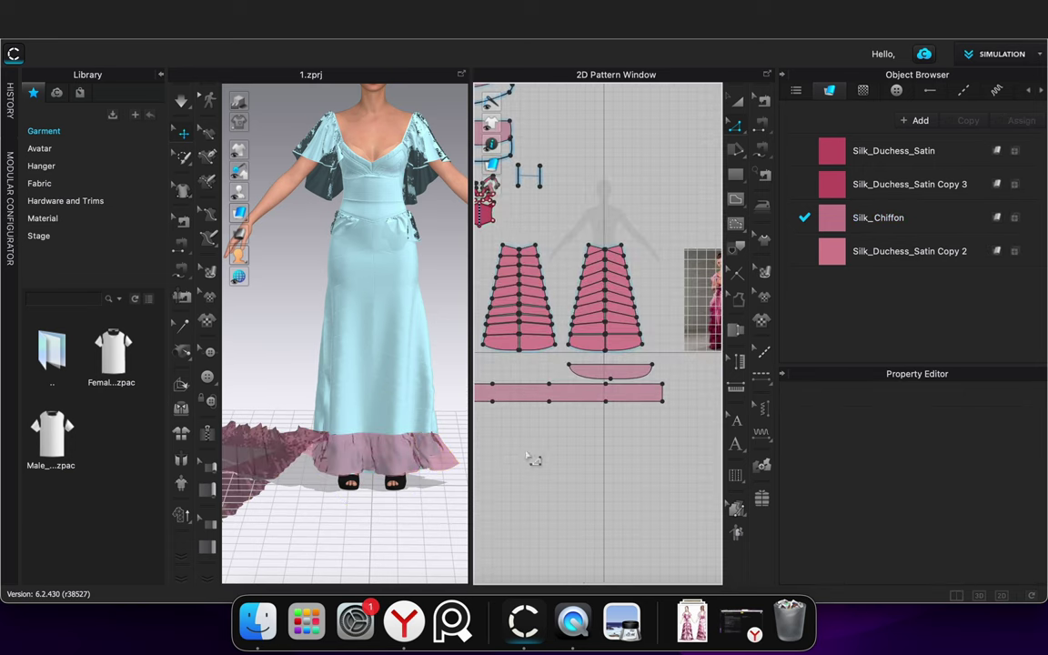
Sew the strip's two added upper segments to the top edges of the lowest back skirt tier
middle_drag(526, 460, 611, 417)
click(763, 127)
scroll(620, 350, up, 4)
click(623, 337)
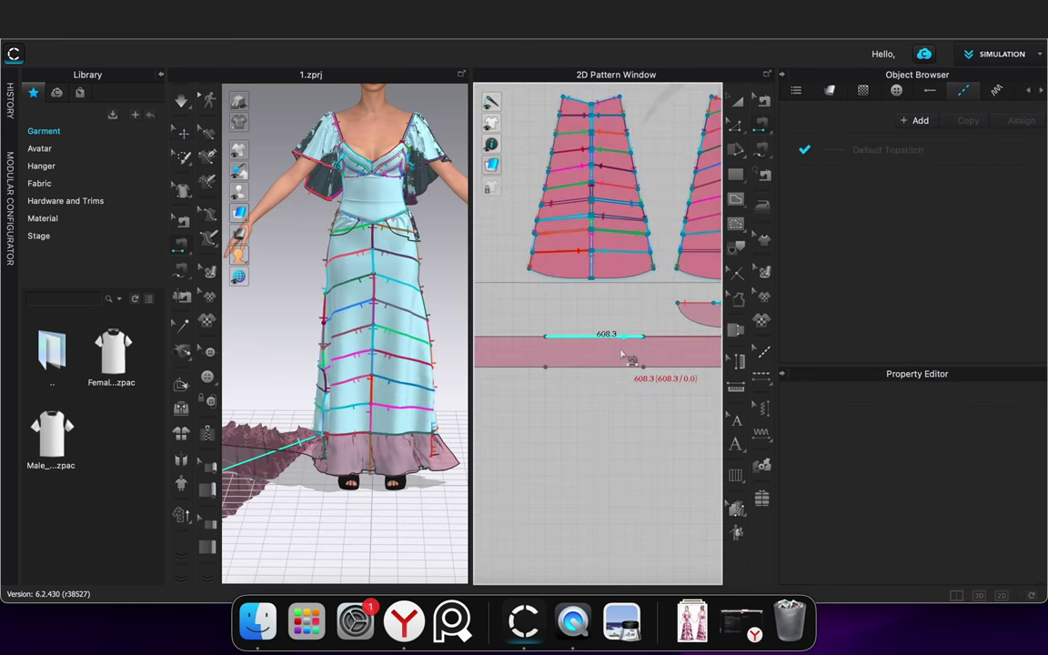
click(641, 261)
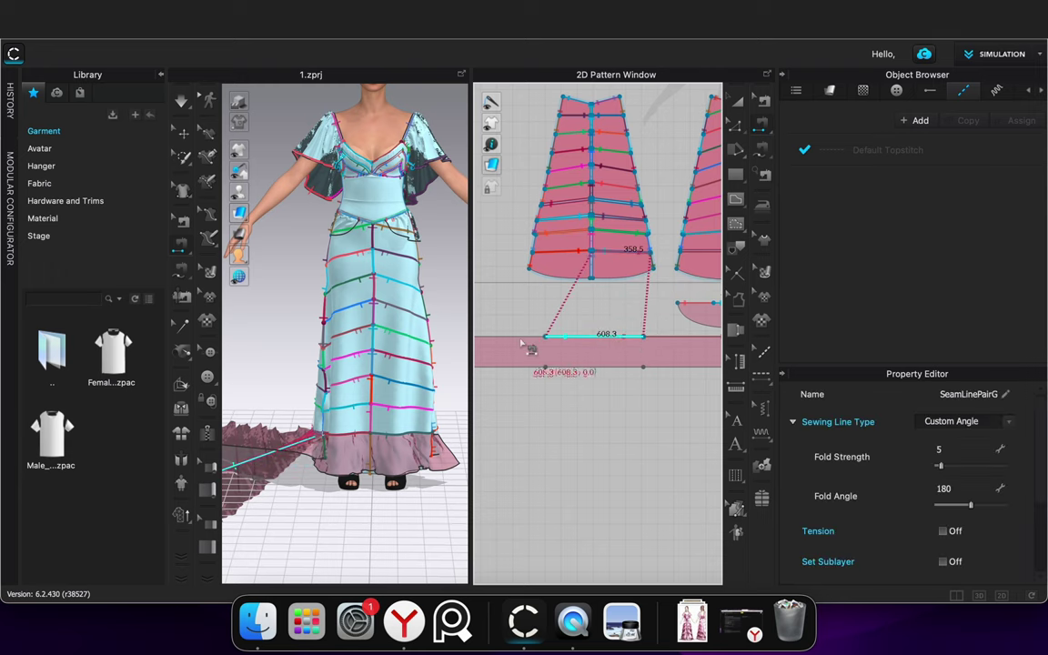
click(524, 340)
click(583, 261)
scroll(583, 221, up, 8)
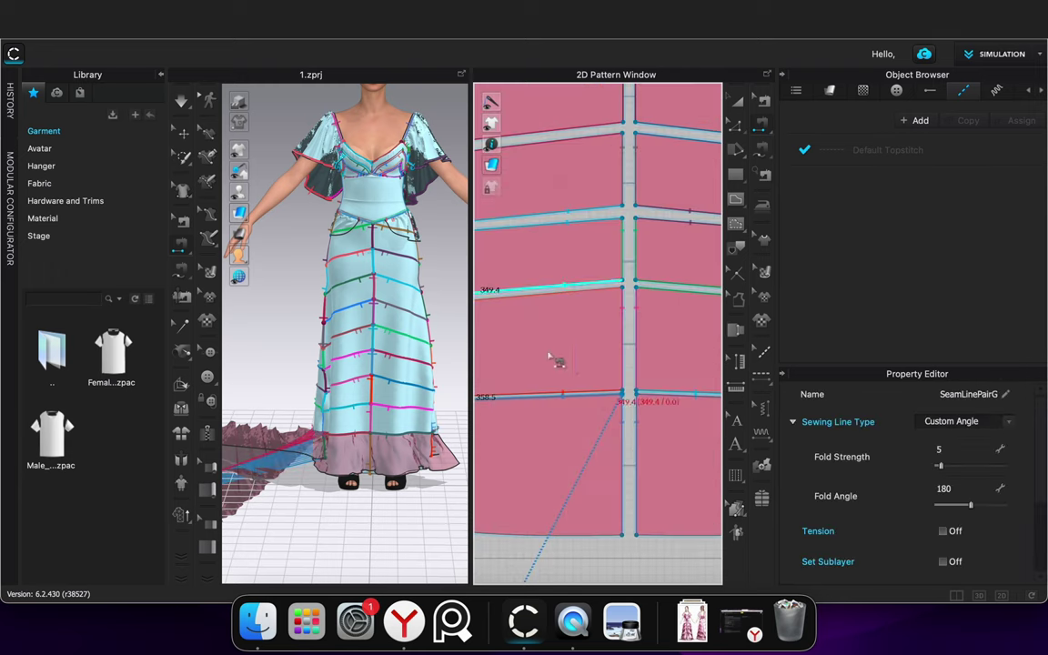
scroll(354, 334, down, 4)
Simulate the extended chiffon strip and pull the ruffle outward at the front hem
click(738, 103)
scroll(332, 437, down, 4)
key(space)
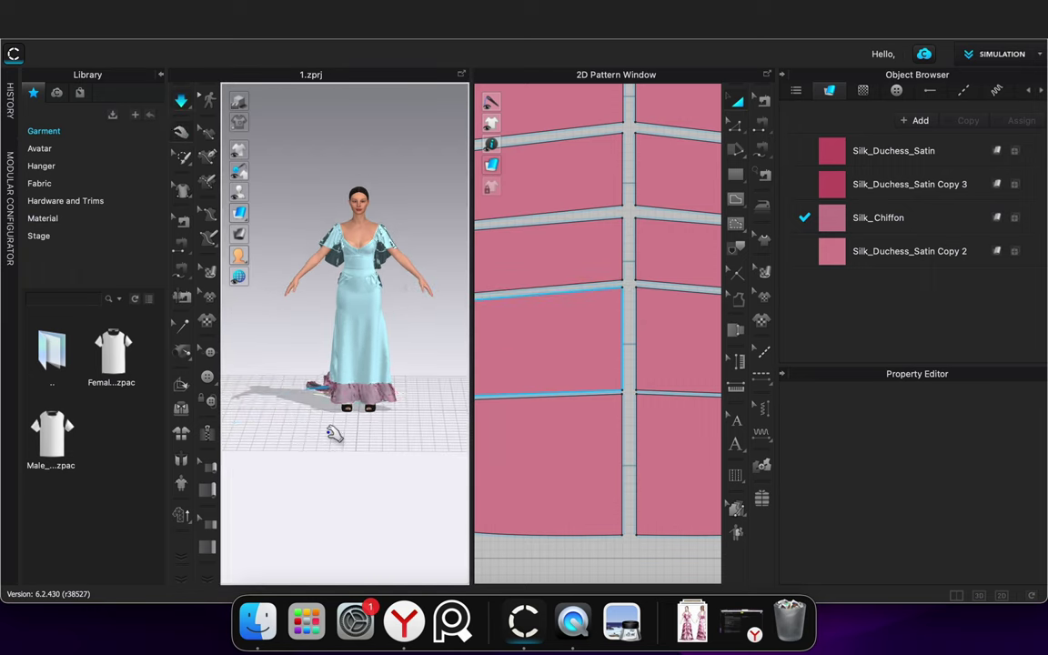
scroll(331, 433, up, 4)
drag(403, 418, 412, 435)
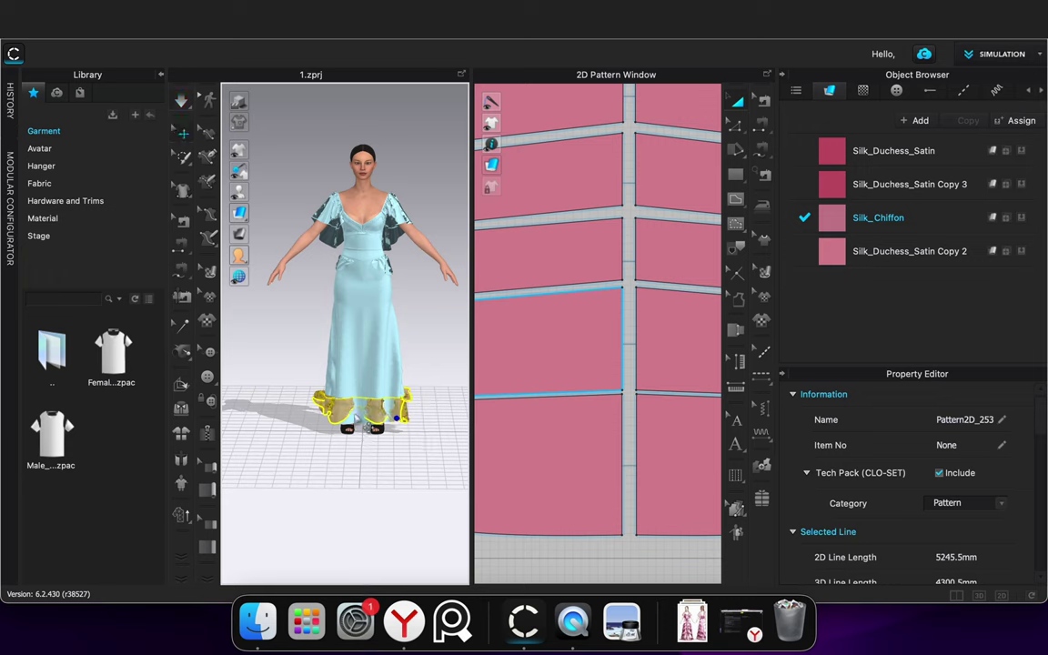
Resume the simulation and try to pull the hem ruffle out from beneath the lowest front skirt tier
click(355, 415)
scroll(898, 484, down, 10)
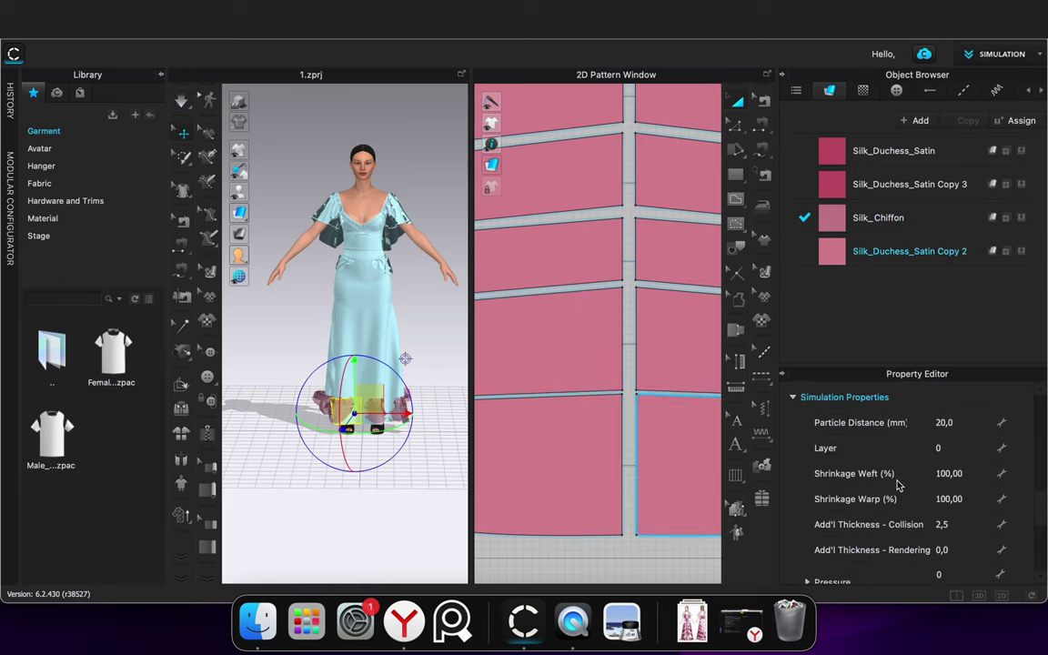
scroll(955, 494, down, 5)
click(575, 574)
right_drag(338, 506, 559, 533)
key(space)
drag(372, 419, 410, 484)
click(416, 485)
right_drag(416, 485, 551, 496)
scroll(397, 436, up, 4)
key(space)
right_drag(473, 473, 600, 485)
scroll(599, 485, down, 8)
Unfreeze all front and back skirt panels and simulate the skirt together with its hem ruffle
click(630, 528)
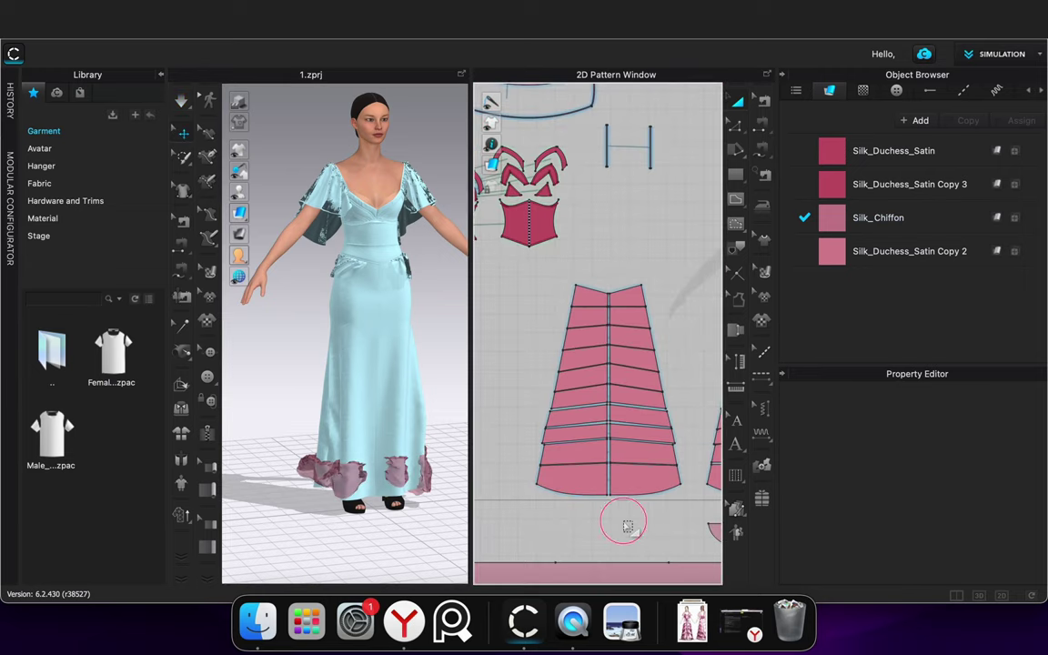
middle_drag(638, 531, 546, 438)
scroll(546, 438, down, 5)
drag(505, 330, 643, 433)
right_click(629, 416)
click(678, 386)
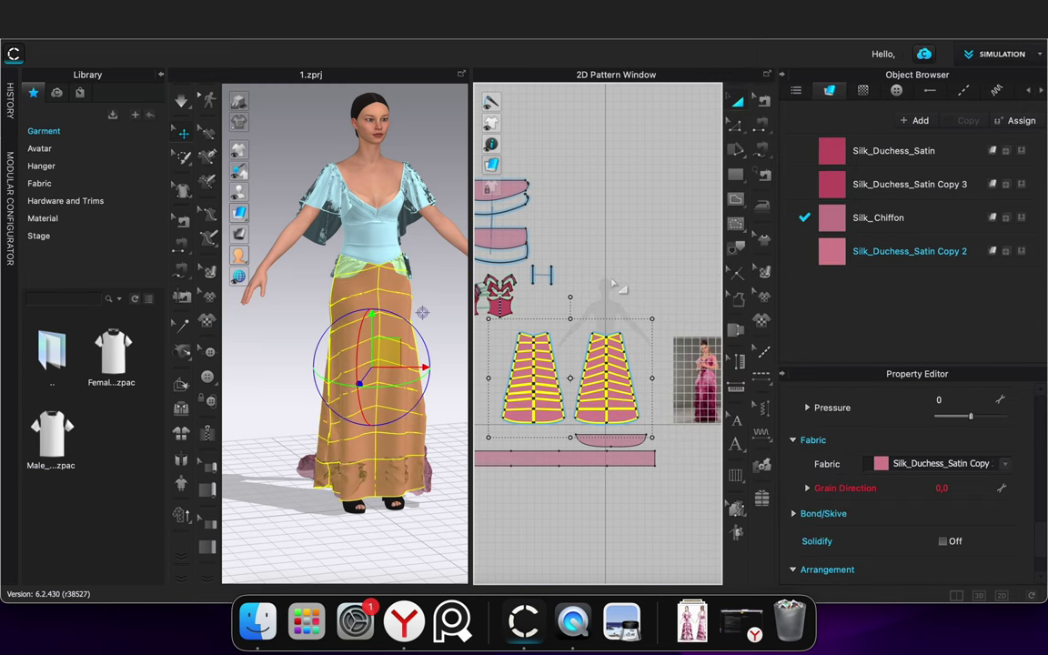
click(400, 557)
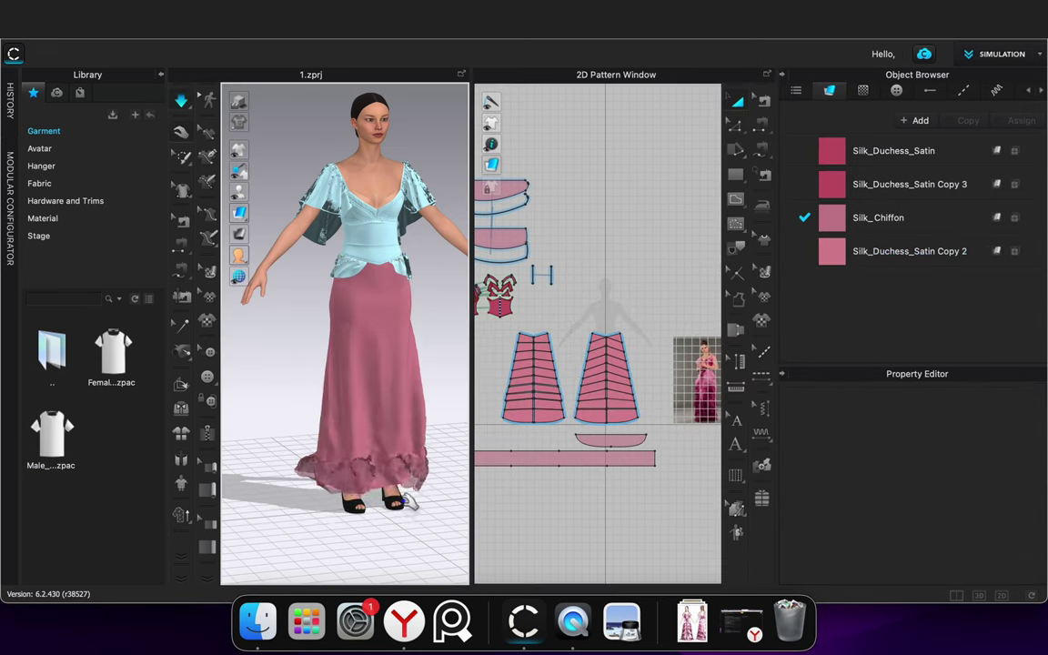
click(396, 478)
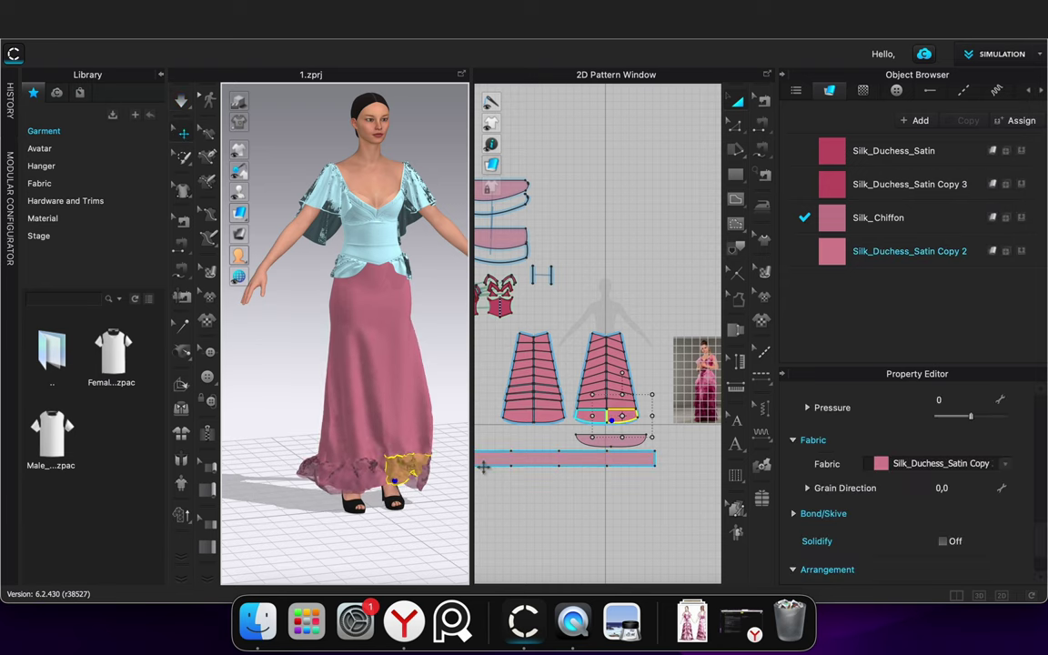
Set the chiffon hem ruffle strip's layer to 1 and dismiss the layer notice
scroll(965, 547, down, 5)
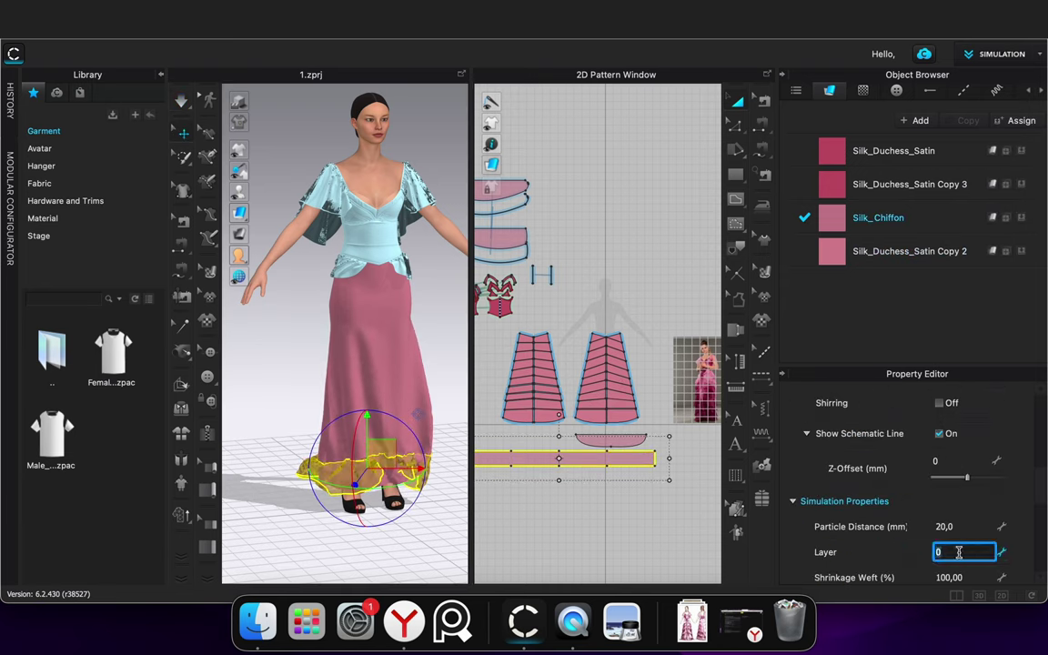
key(Return)
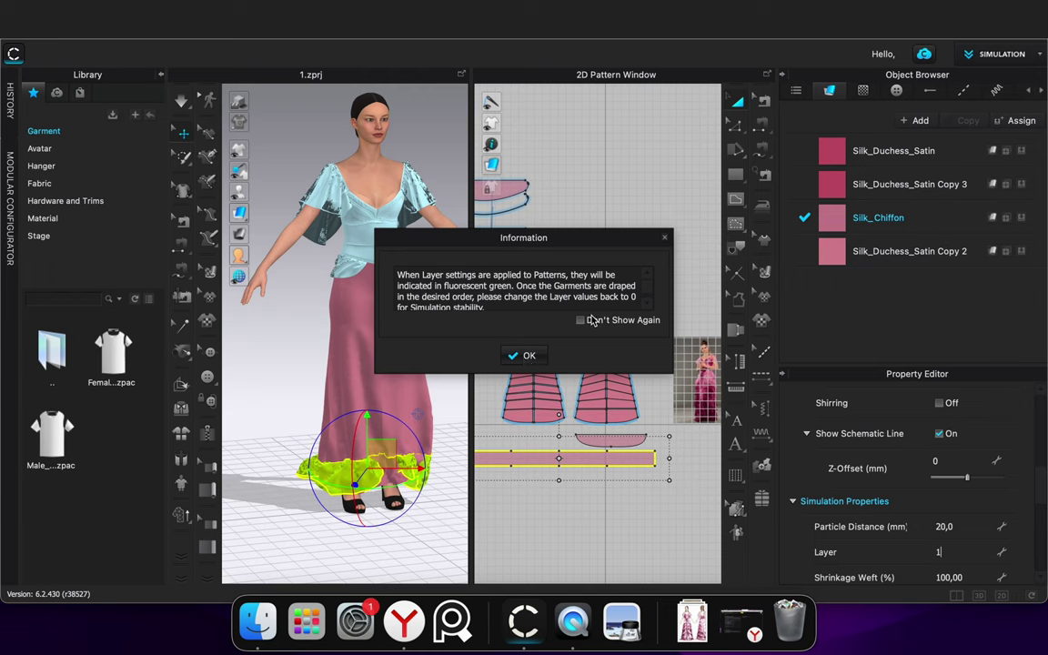
click(513, 360)
Simulate the layered hem ruffle and pull it outward from under the skirt around the front and sides
click(512, 529)
key(space)
drag(424, 489, 395, 487)
click(444, 514)
click(429, 526)
right_drag(429, 526, 202, 527)
mouse_move(337, 481)
mouse_down()
mouse_move(347, 497)
mouse_move(330, 487)
mouse_up()
click(415, 544)
right_drag(415, 544, 262, 543)
drag(389, 484, 401, 496)
key(space)
Examine the sewing lines between the lowest skirt tier and the hem ruffle strip
scroll(402, 503, up, 4)
scroll(637, 490, up, 6)
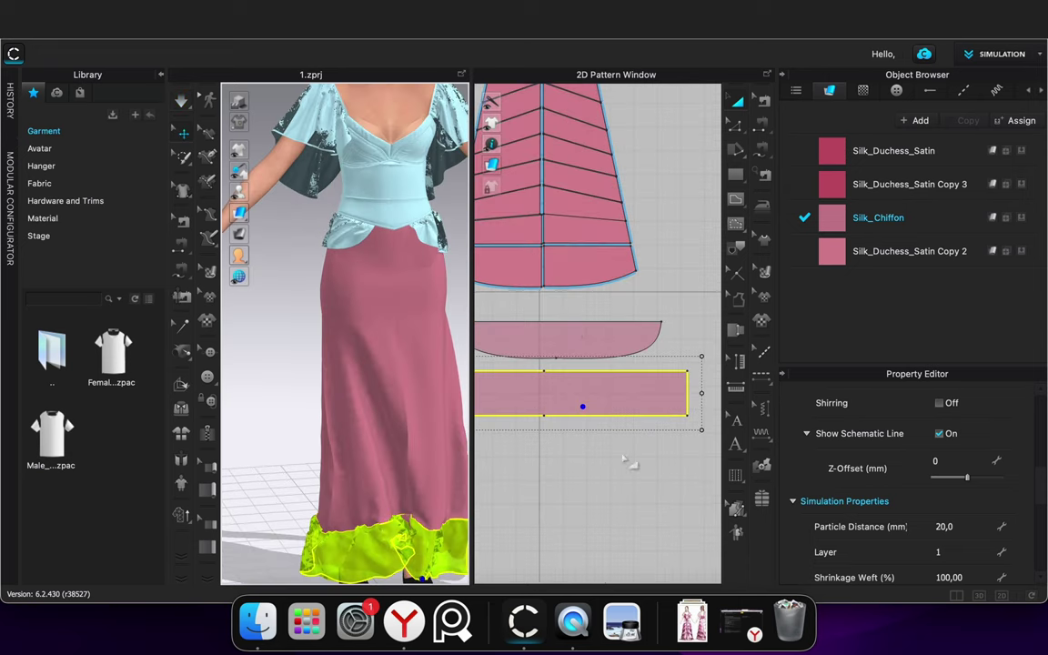
key(b)
scroll(548, 276, up, 5)
click(541, 280)
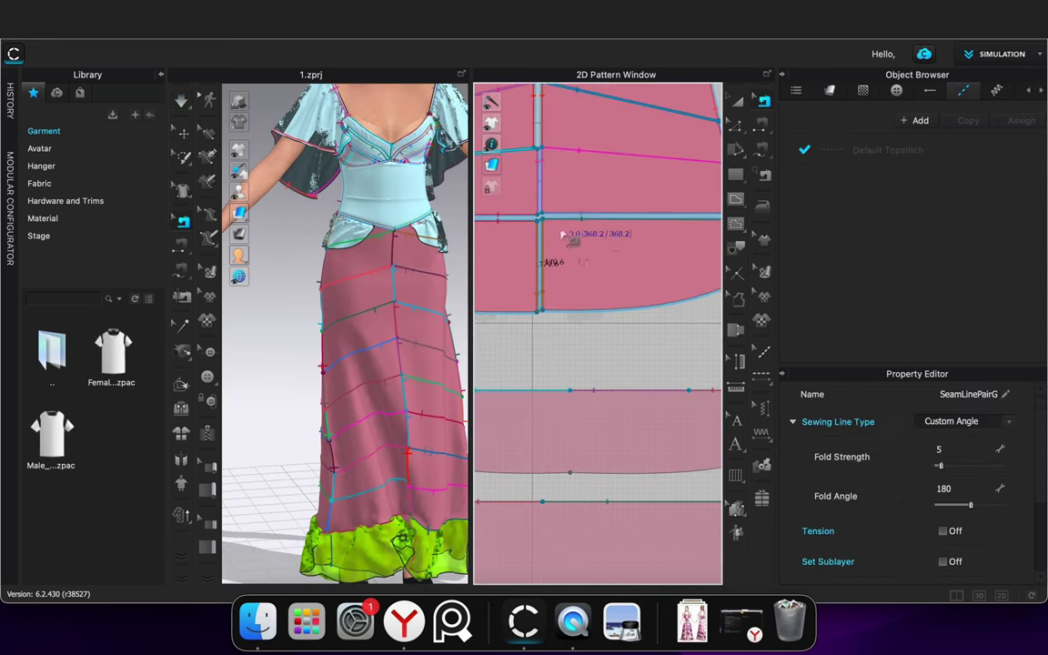
click(561, 351)
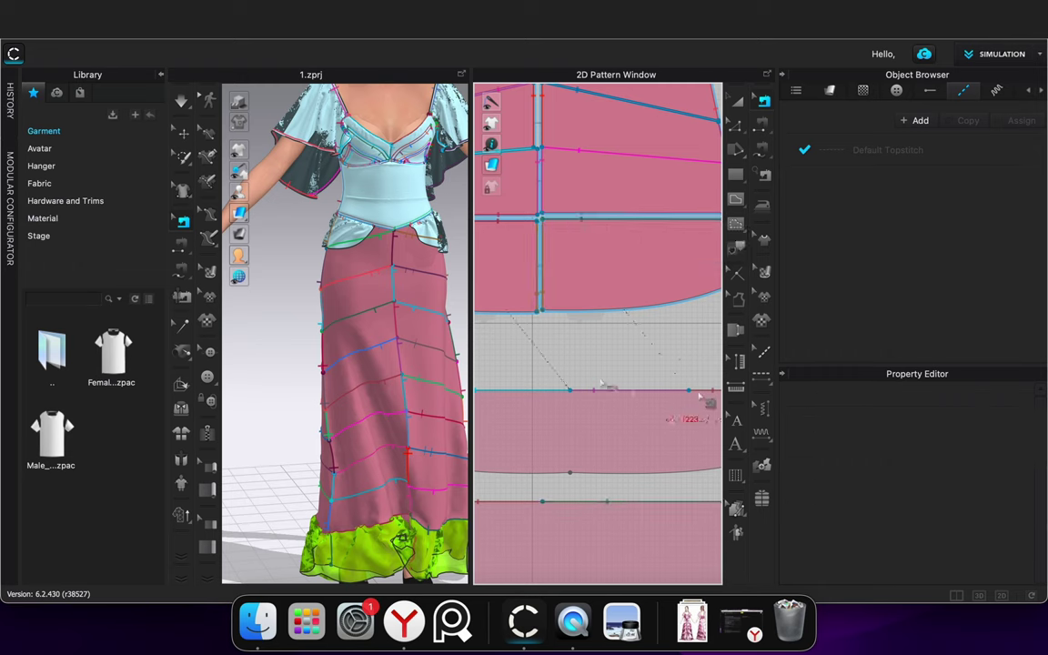
Resume the simulation and pull the front of the ruffle down and outward over the hem
click(737, 102)
key(space)
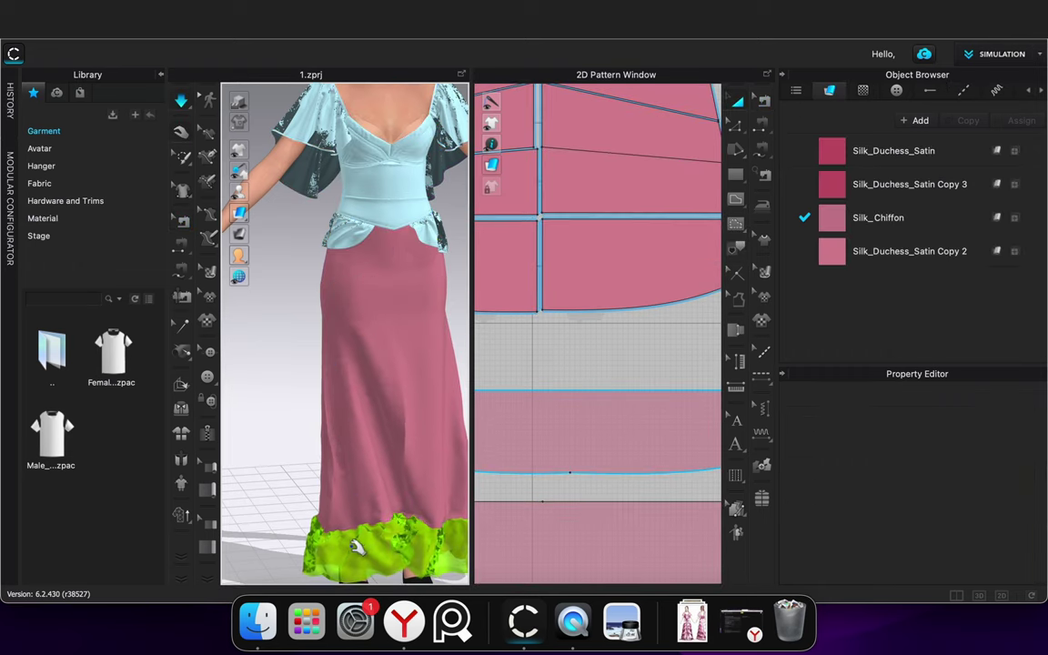
drag(390, 550, 365, 561)
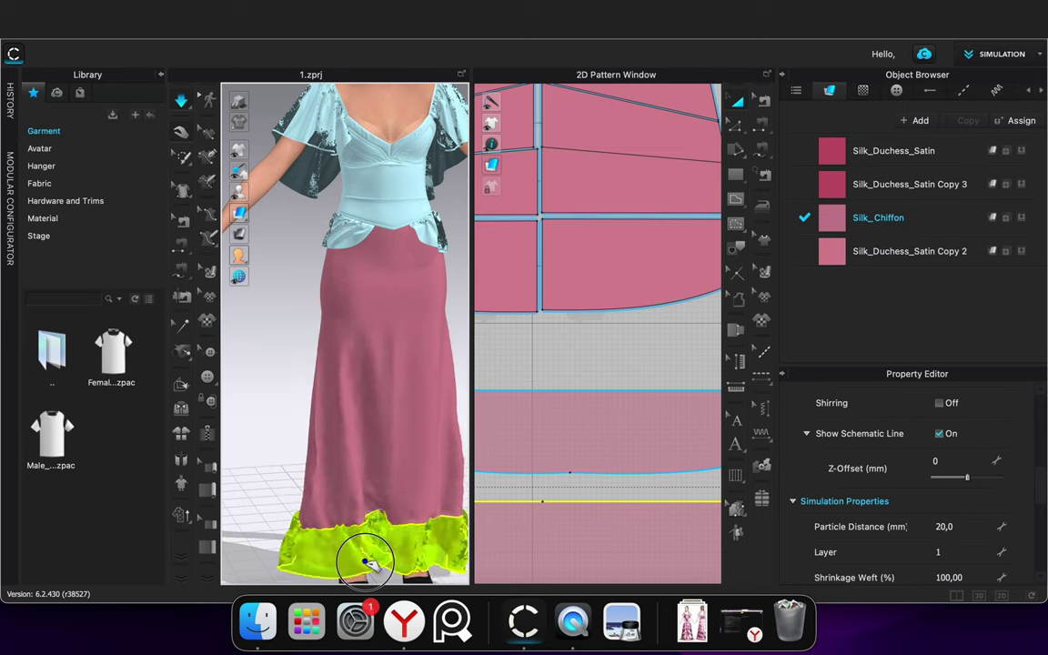
mouse_move(366, 561)
mouse_down()
mouse_move(425, 566)
mouse_move(351, 567)
mouse_up()
scroll(338, 537, down, 2)
right_drag(335, 535, 376, 546)
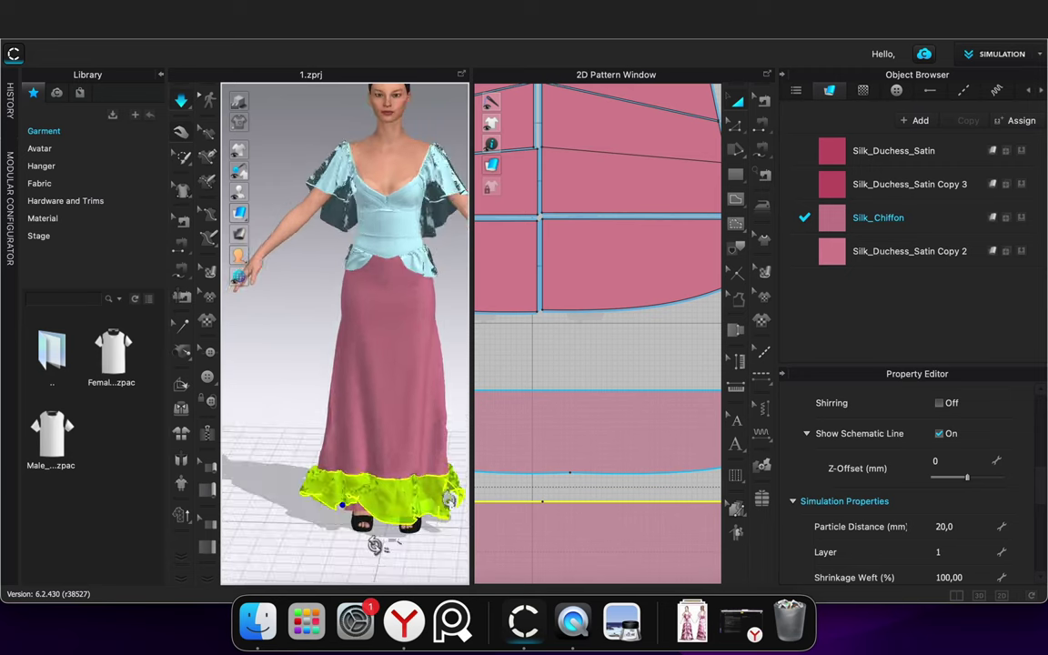
key(space)
Sew the hem ruffle strip's two short ends together
scroll(585, 367, down, 5)
scroll(589, 369, down, 3)
click(535, 504)
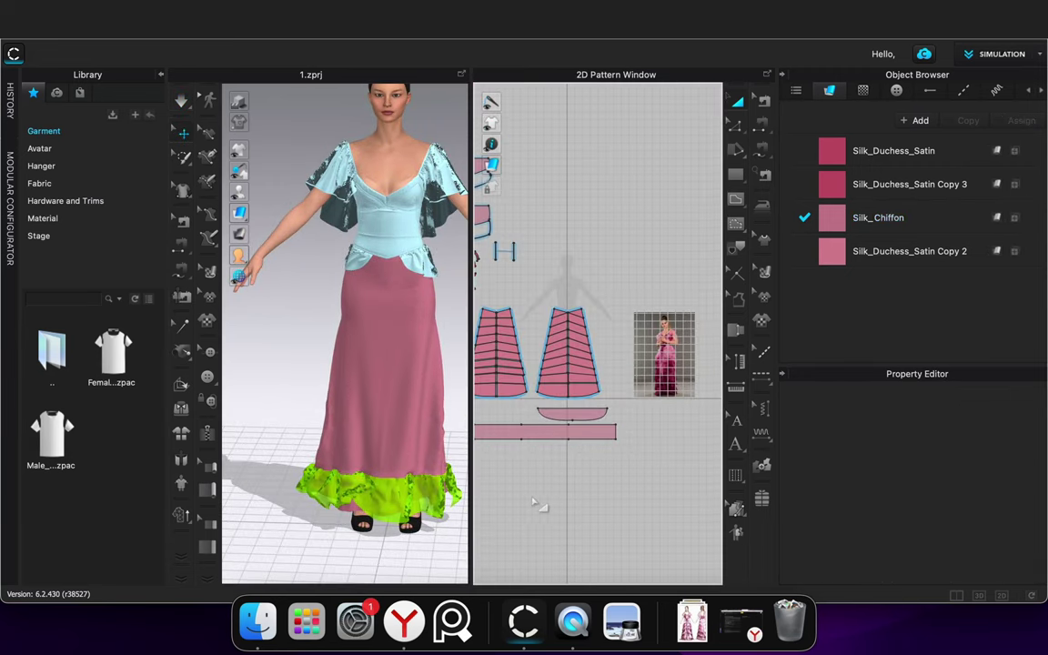
scroll(536, 503, down, 3)
middle_drag(519, 506, 592, 456)
click(763, 128)
click(762, 127)
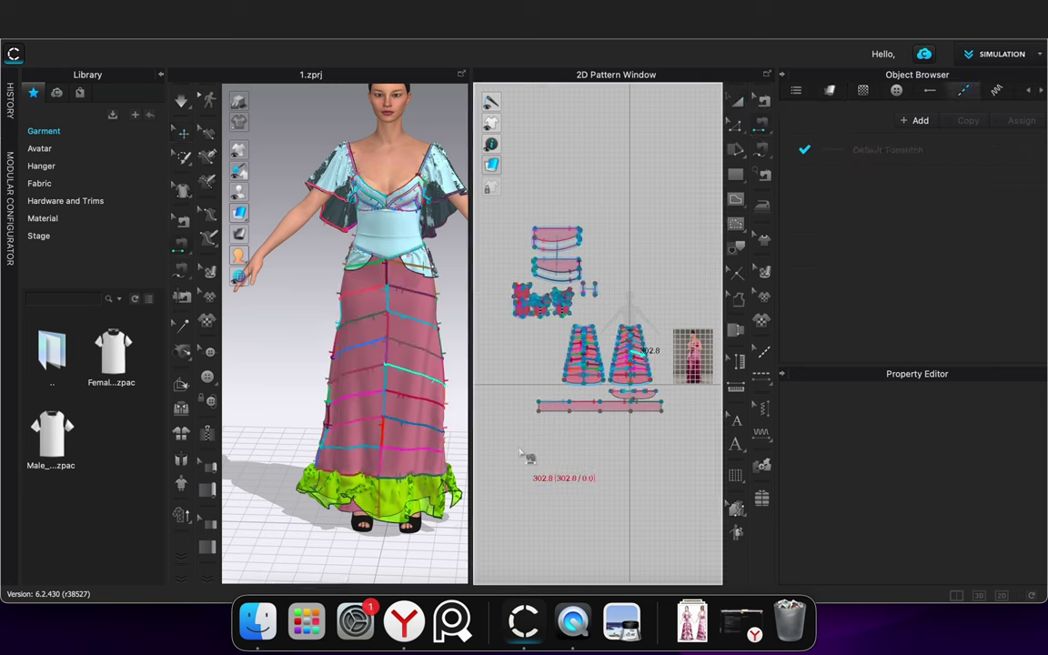
click(664, 408)
click(738, 108)
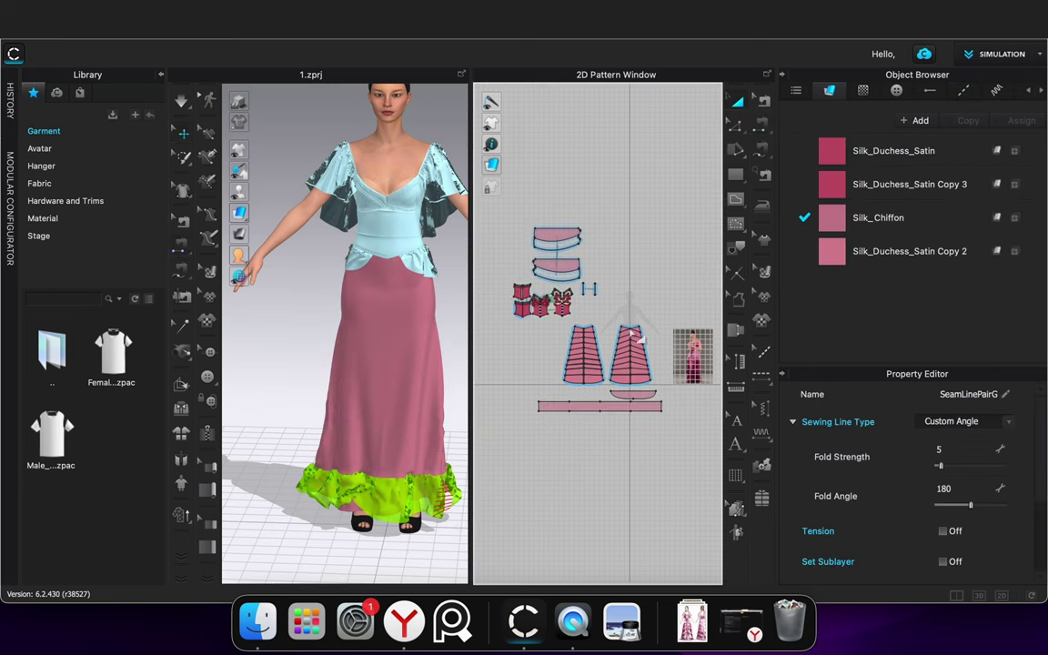
Simulate the closed hem ruffle and straighten its front edge above the shoes
click(534, 443)
scroll(369, 500, up, 2)
key(space)
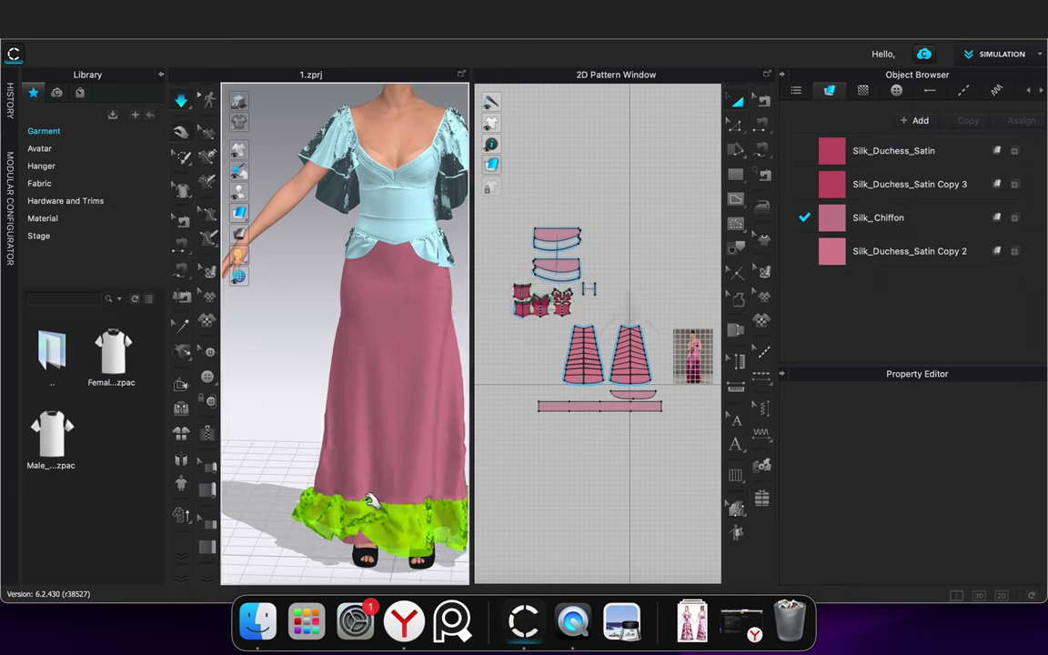
key(space)
right_drag(289, 406, 314, 416)
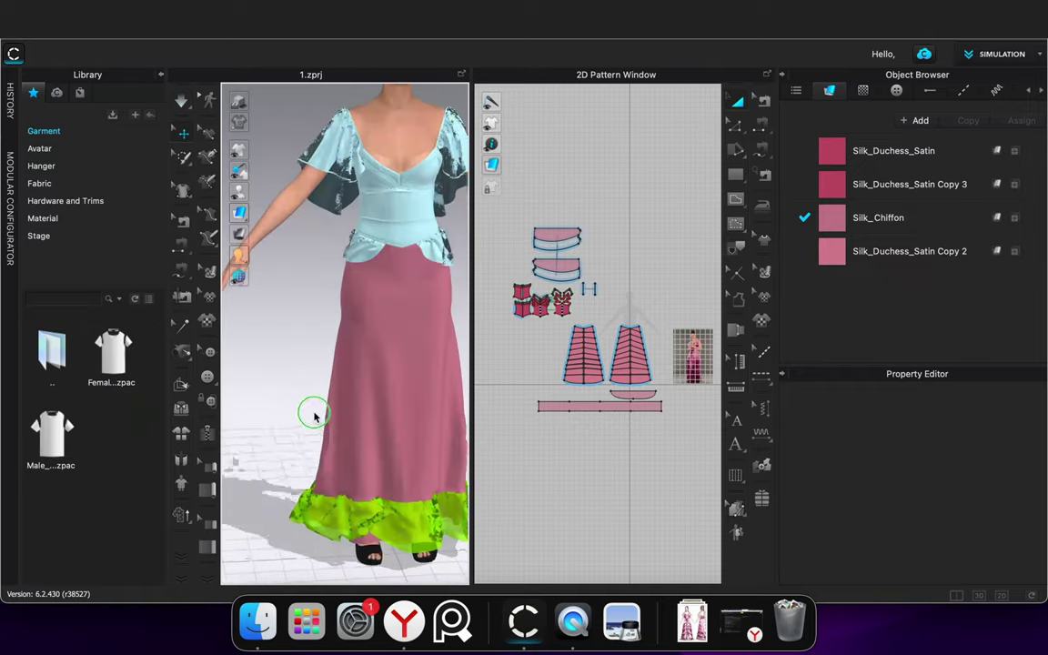
click(374, 520)
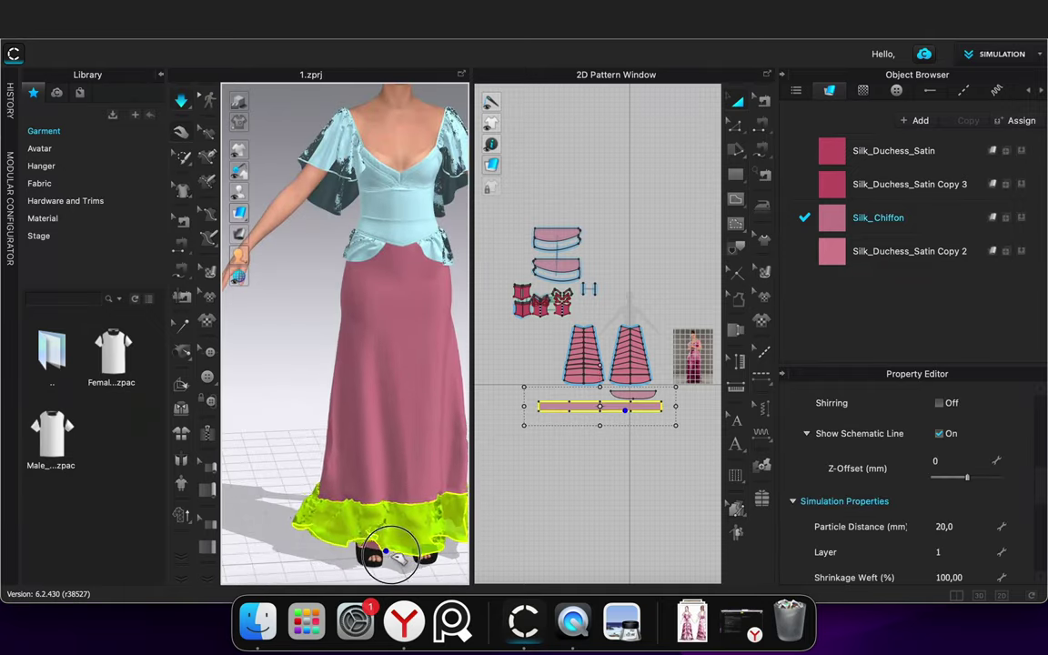
key(space)
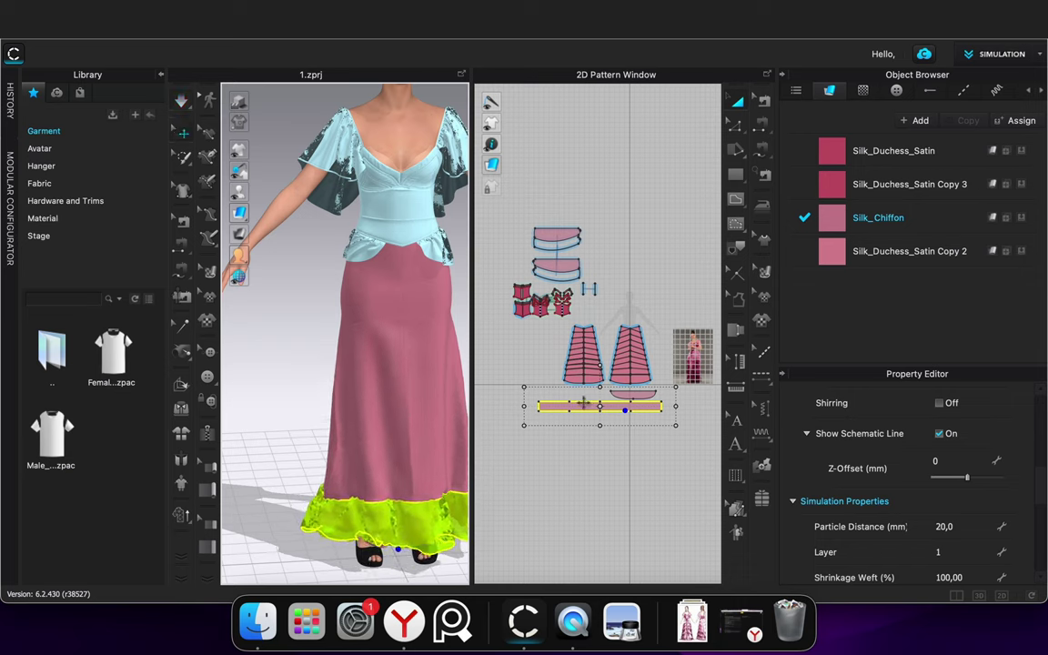
Set the hem ruffle strip's layer to 0 and its particle distance to 5 mm
click(944, 550)
text(0)
click(626, 530)
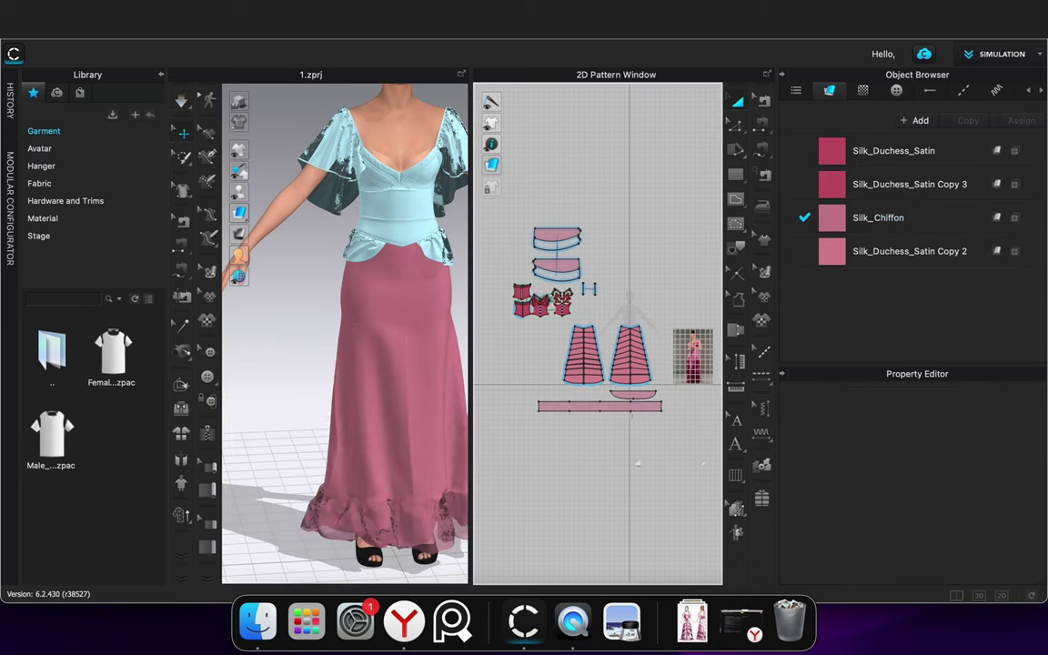
click(628, 406)
click(963, 527)
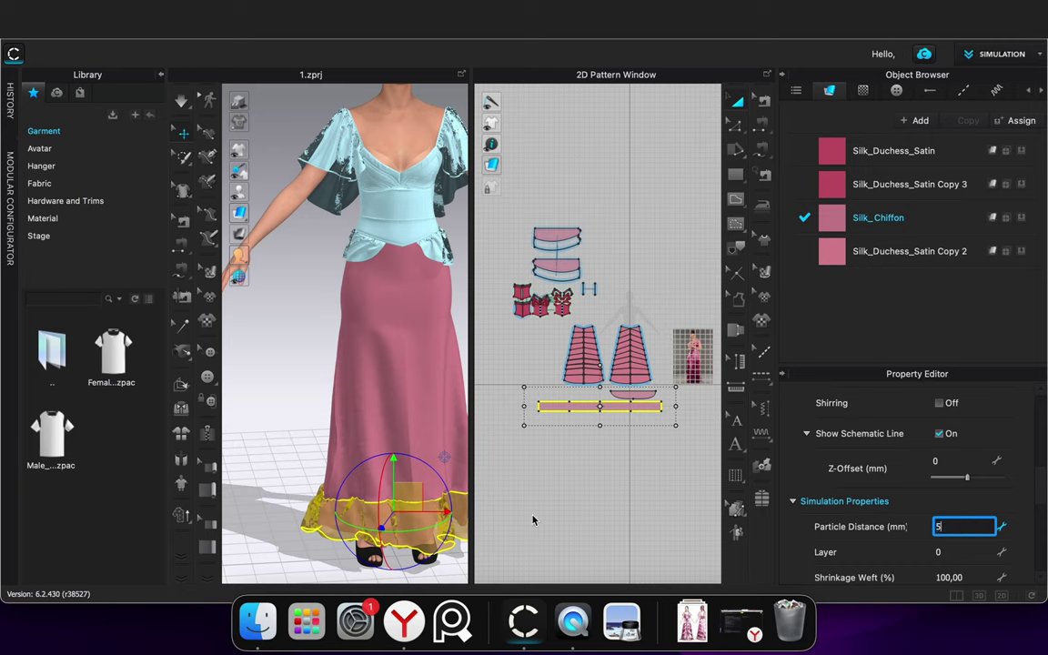
Simulate the refined hem ruffle and pull its front edge down over the shoes until the gathers settle
click(296, 441)
key(space)
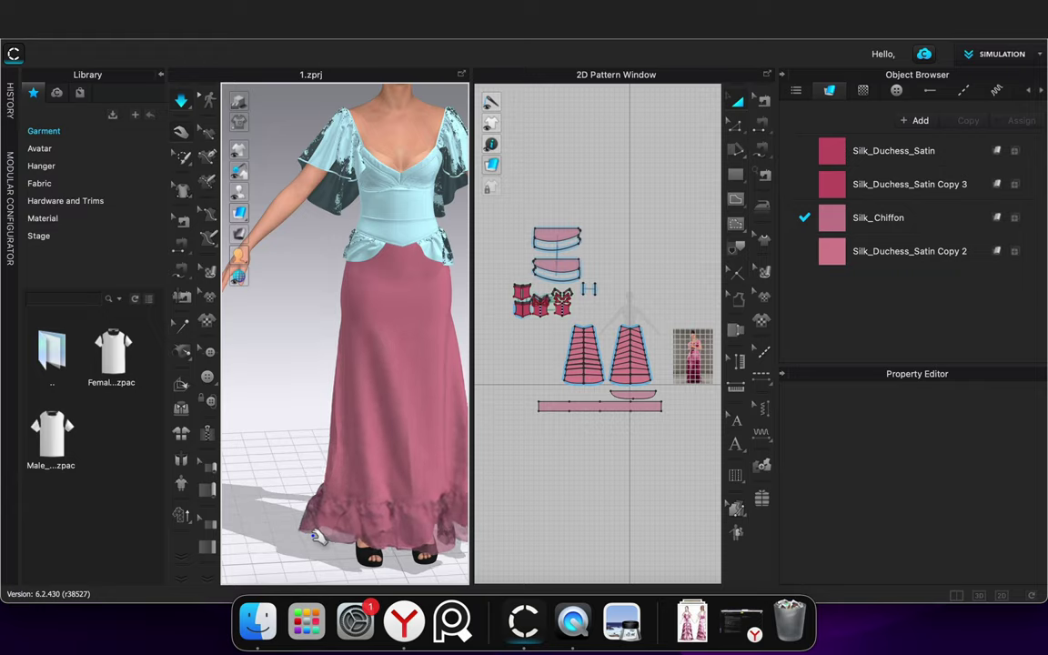
middle_drag(318, 569, 285, 439)
right_drag(286, 442, 270, 479)
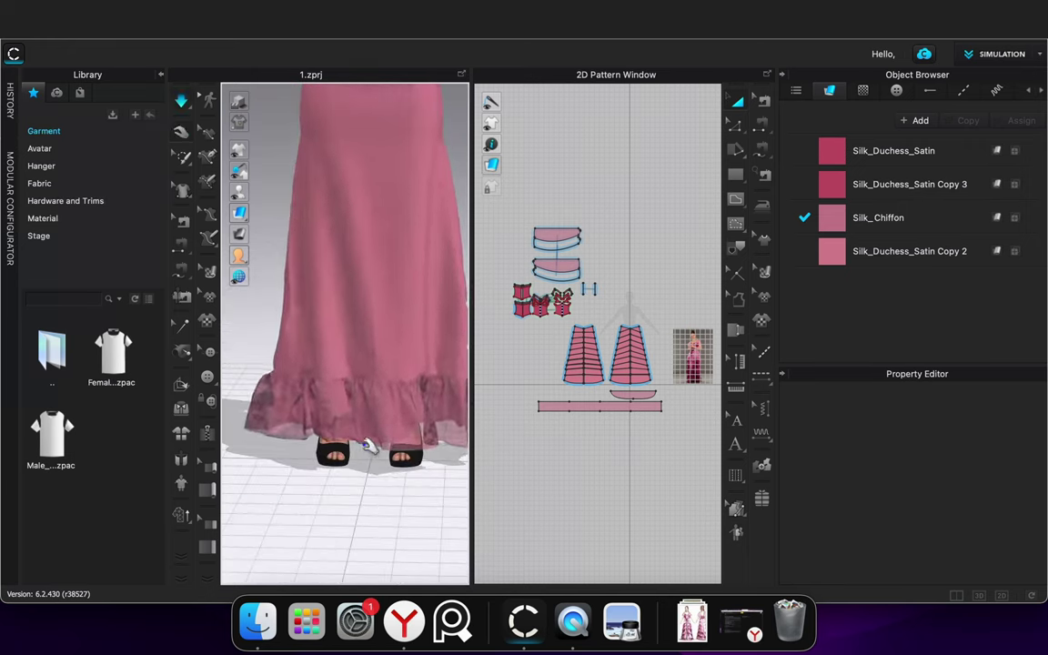
click(344, 440)
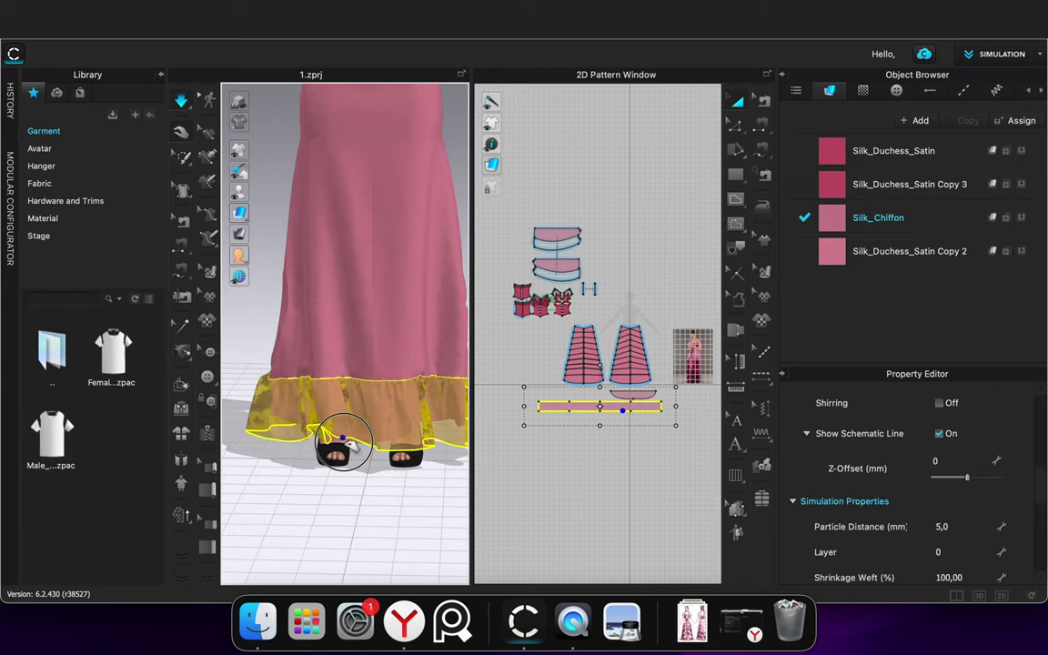
click(375, 489)
mouse_move(375, 487)
right_down()
mouse_move(238, 505)
mouse_move(101, 504)
mouse_move(145, 495)
mouse_move(328, 501)
mouse_move(456, 484)
mouse_move(383, 500)
right_up()
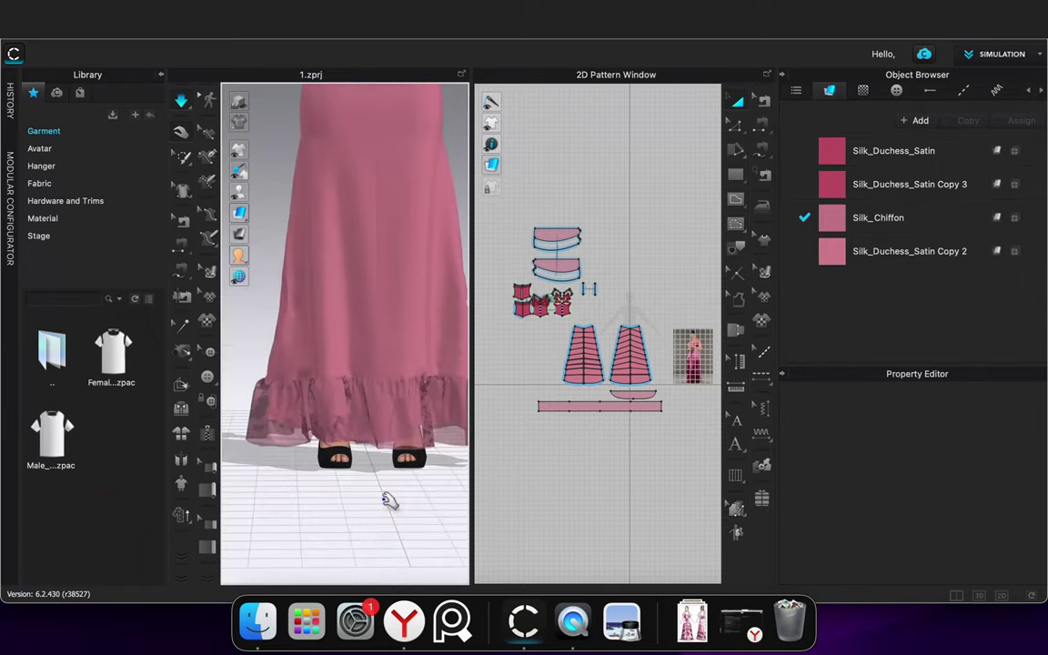
Move the hem ruffle strip lower in the pattern layout, copy it, and paste the duplicate directly above it
drag(587, 408, 588, 473)
click(585, 493)
right_click(580, 476)
click(567, 469)
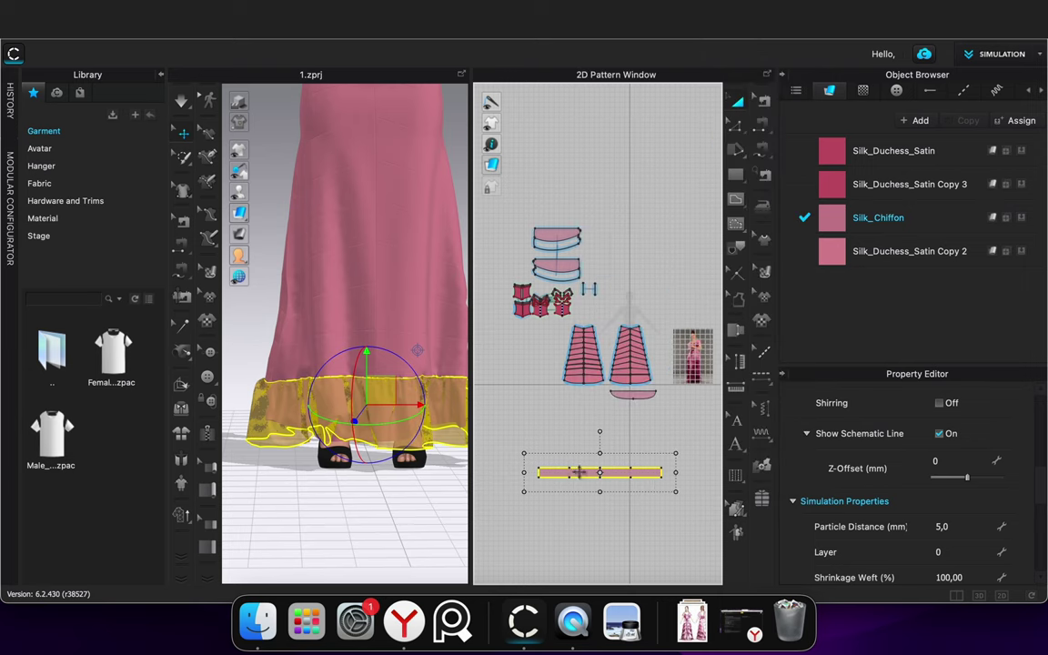
key(super+v)
click(587, 429)
click(582, 422)
Lower the duplicate ruffle on the 3D garment so that it overlaps the upper part of the original hem ruffle
drag(386, 304, 388, 340)
right_drag(388, 425, 454, 434)
drag(390, 349, 382, 395)
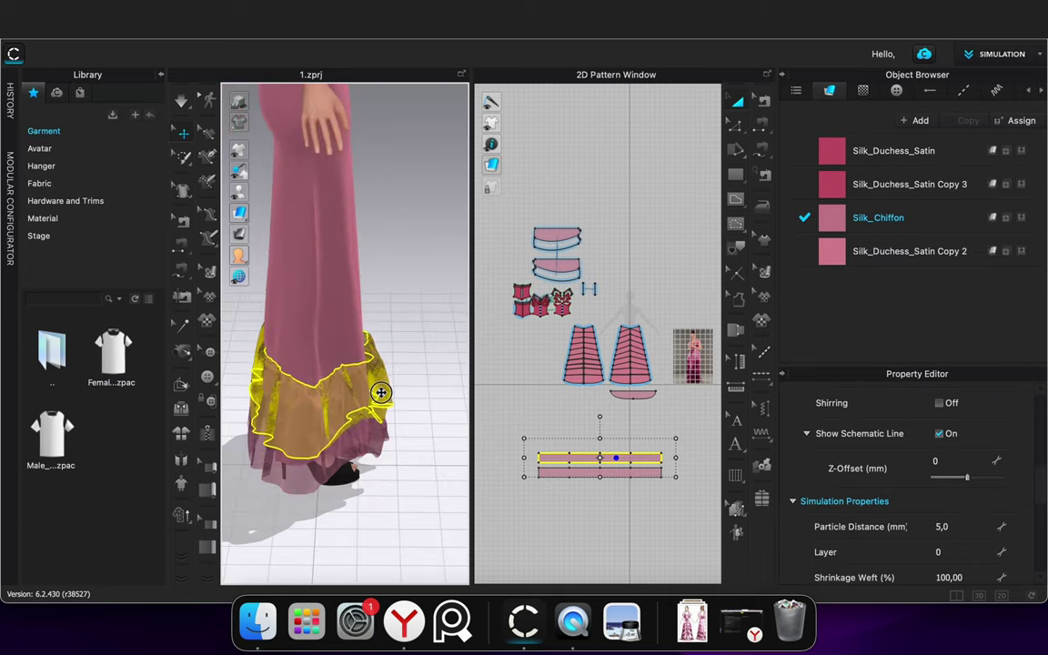
right_drag(384, 395, 320, 398)
click(396, 496)
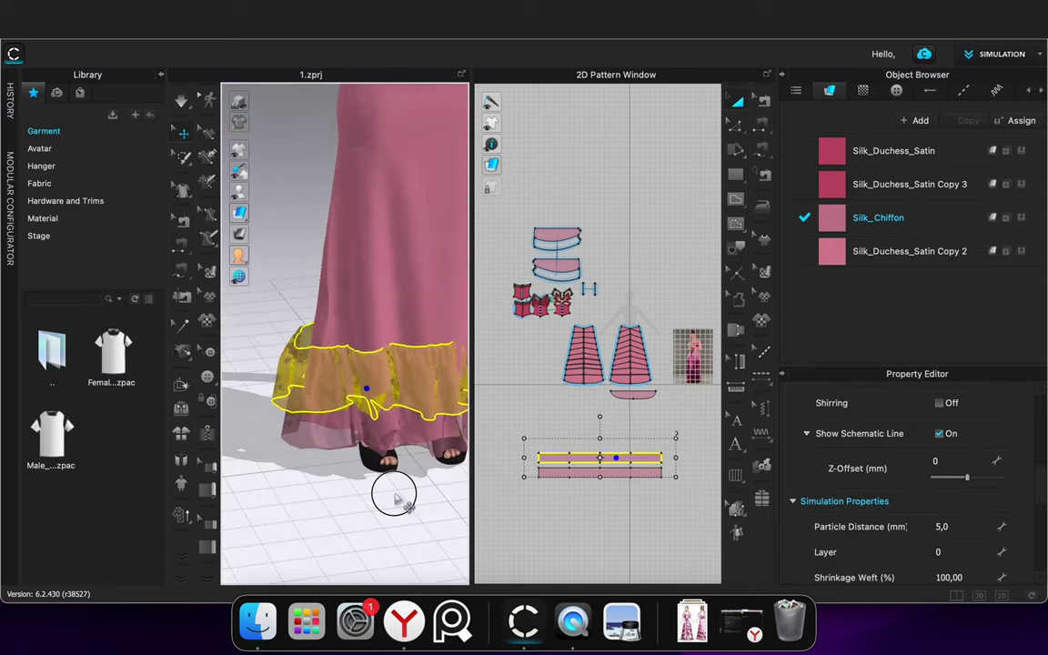
Freeze the original hem ruffle strip
click(607, 472)
right_click(607, 472)
click(685, 380)
click(601, 418)
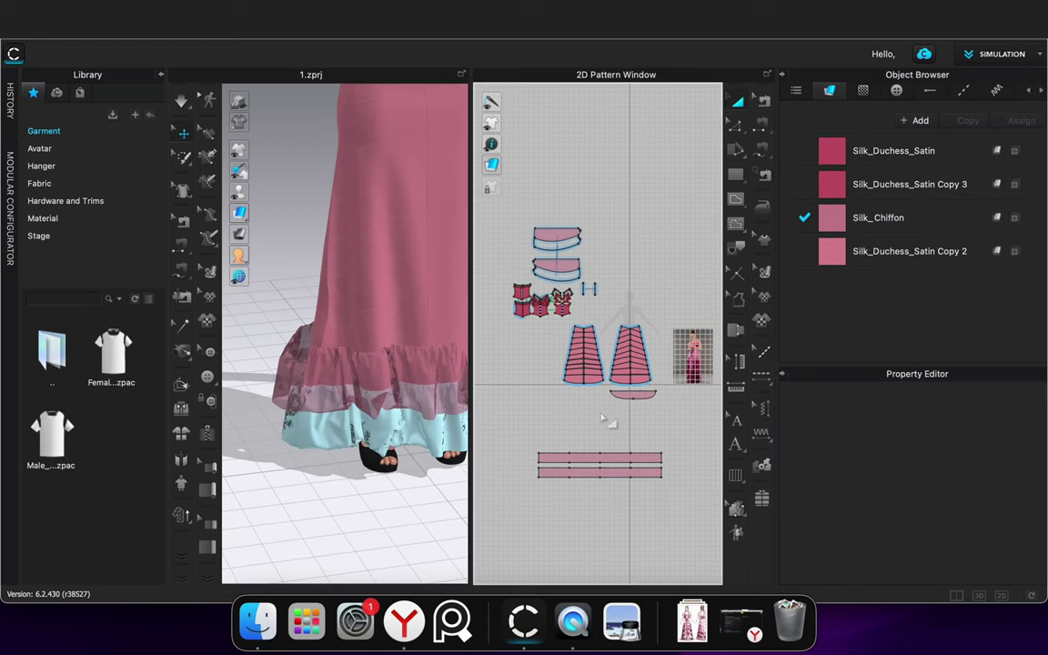
Free-sew the duplicate strip's rightmost upper segment to the right half of the front skirt's second-lowest tier line
scroll(602, 417, up, 3)
middle_drag(616, 433, 602, 384)
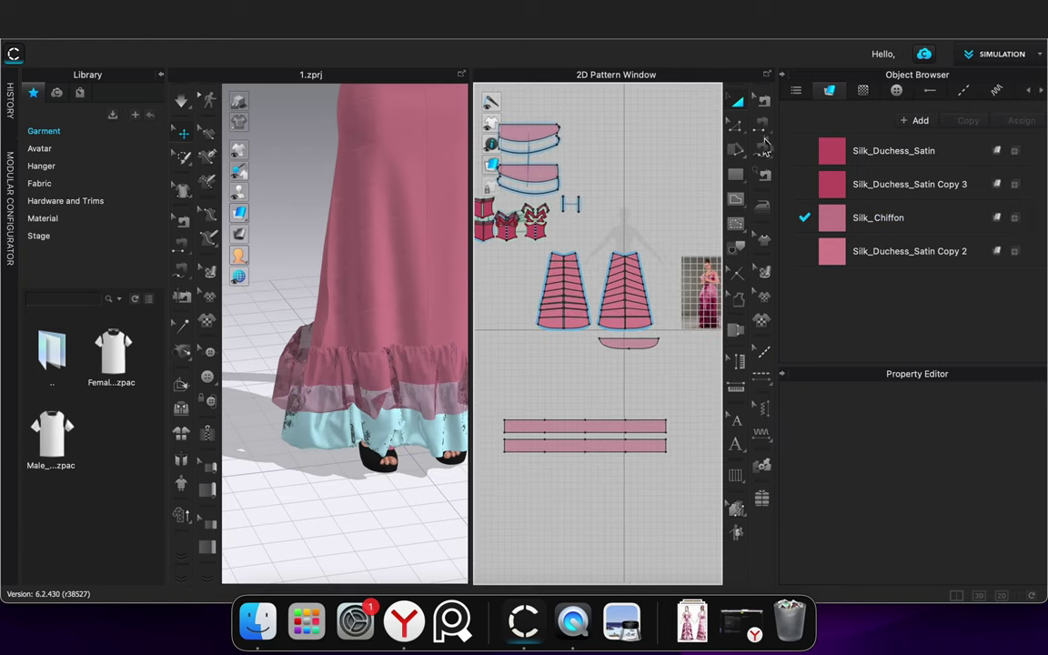
click(763, 149)
scroll(665, 426, up, 3)
click(668, 404)
scroll(531, 408, down, 2)
click(538, 405)
scroll(531, 239, up, 3)
click(656, 238)
click(551, 231)
Free-sew the duplicate strip's adjacent upper segment to the left half of the front skirt's second-lowest tier line
click(546, 231)
scroll(545, 234, down, 2)
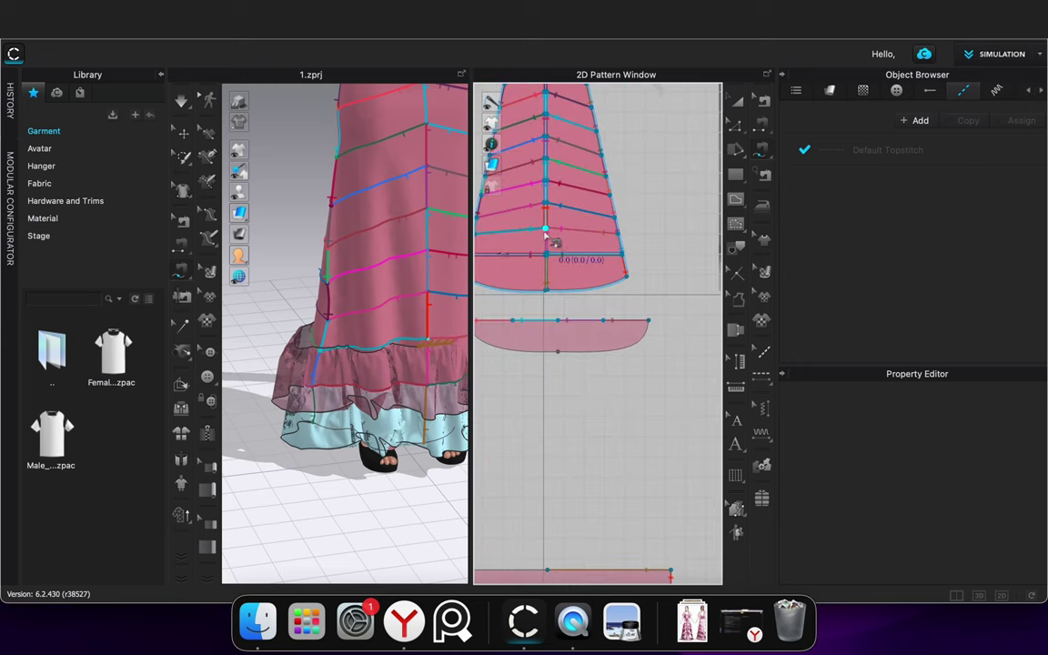
click(478, 235)
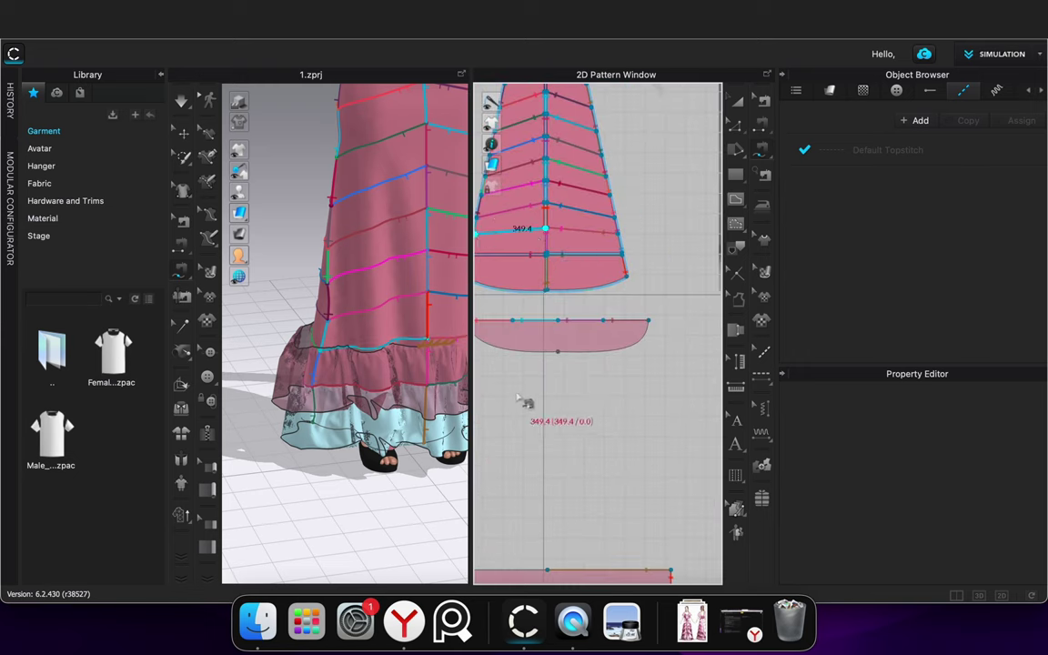
middle_drag(524, 403, 613, 223)
click(634, 392)
click(515, 392)
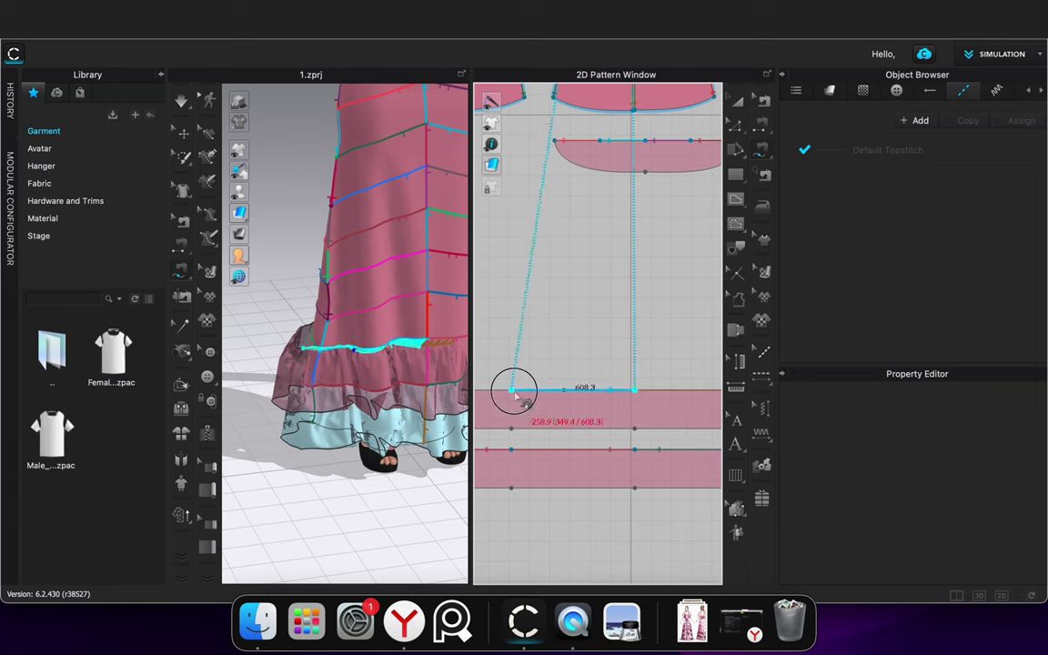
Free-sew the duplicate strip's two remaining upper segments across both halves of the back skirt's second-lowest tier line
scroll(542, 371, down, 4)
middle_drag(548, 330, 672, 317)
click(639, 369)
click(510, 373)
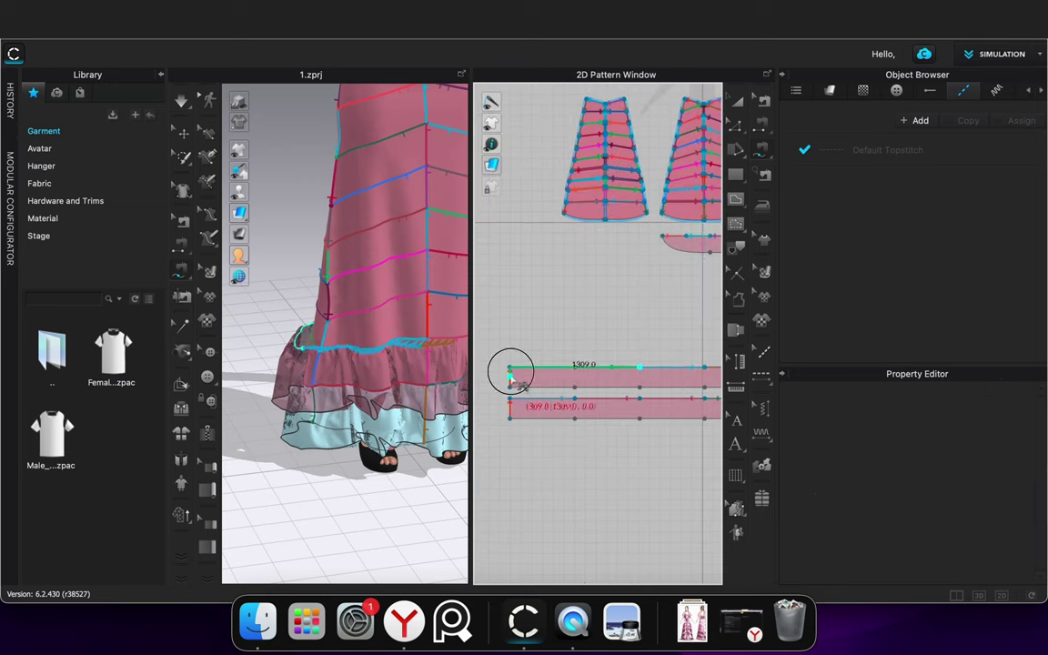
scroll(631, 187, up, 5)
middle_drag(602, 305, 625, 330)
click(680, 230)
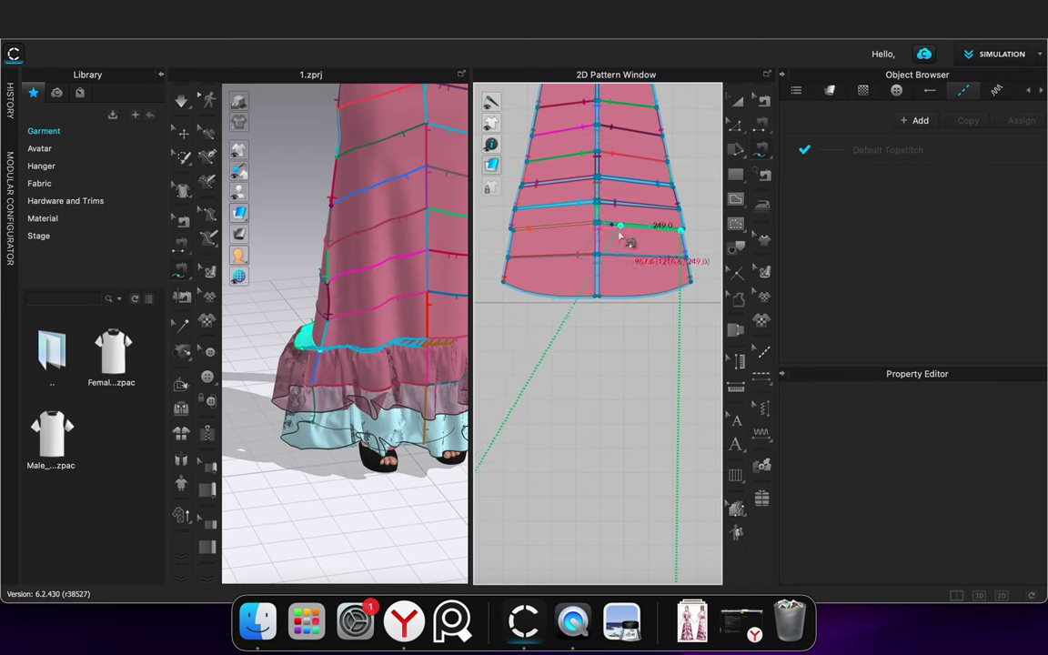
shift+click(600, 225)
shift+click(595, 225)
shift+click(512, 231)
Simulate the skirt with the duplicate ruffle gathered above the frozen hem ruffle and check it from the front and sides
click(737, 102)
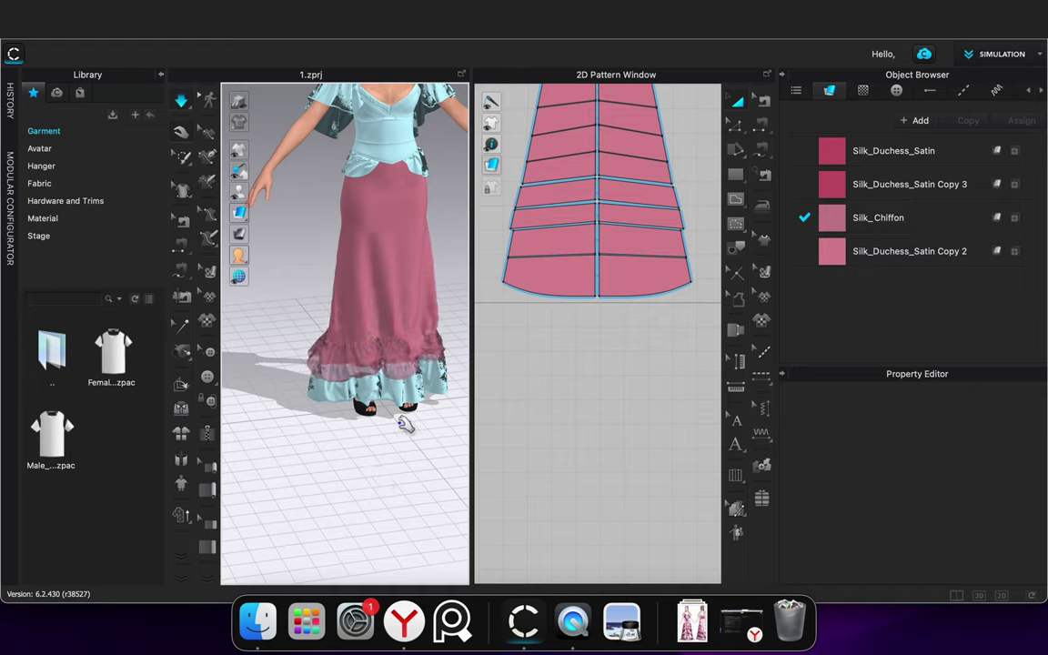
right_drag(382, 459, 296, 432)
right_drag(368, 434, 367, 461)
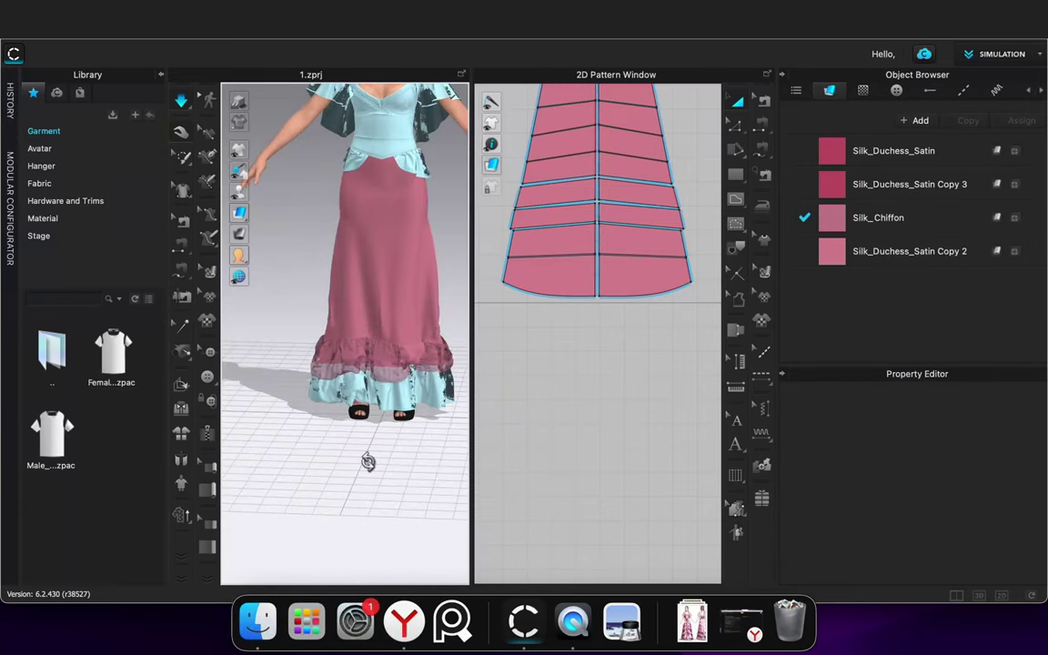
scroll(393, 364, up, 2)
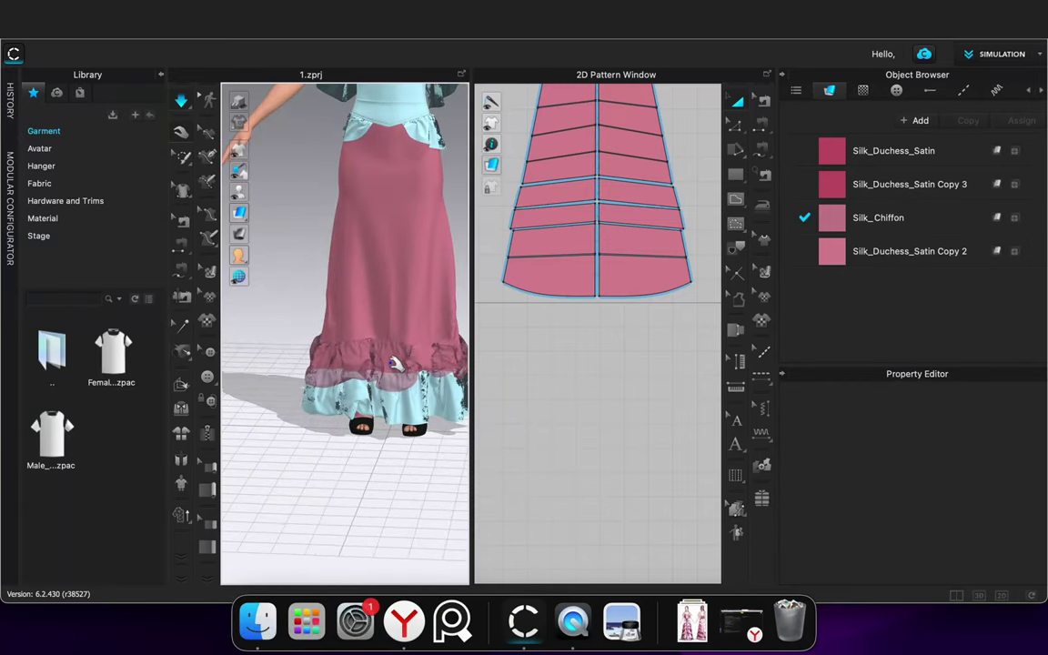
right_drag(342, 451, 672, 466)
Try box-selecting the mesh of the upper ruffle strip's right part, and clear the selection
click(187, 165)
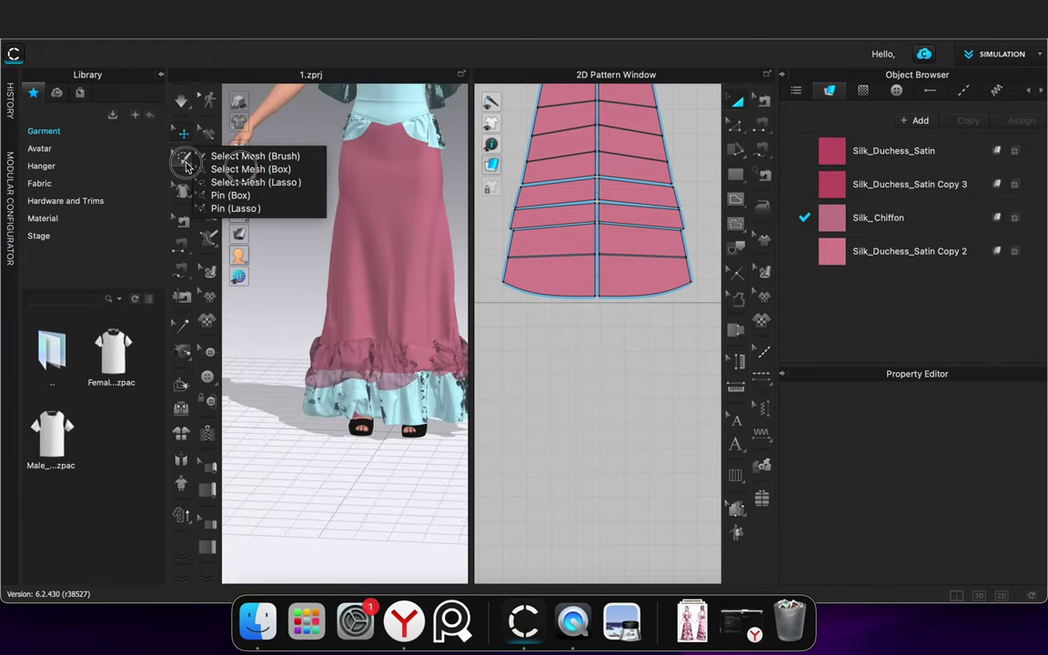
click(221, 170)
middle_drag(670, 353, 502, 266)
scroll(614, 409, down, 2)
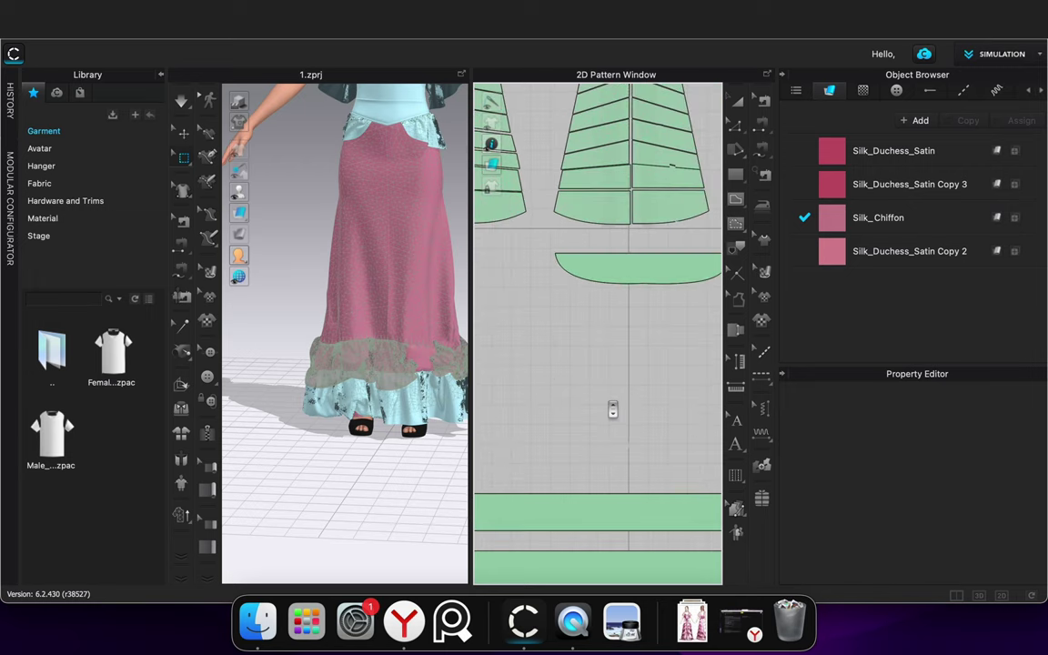
scroll(615, 447, down, 4)
scroll(595, 409, down, 1)
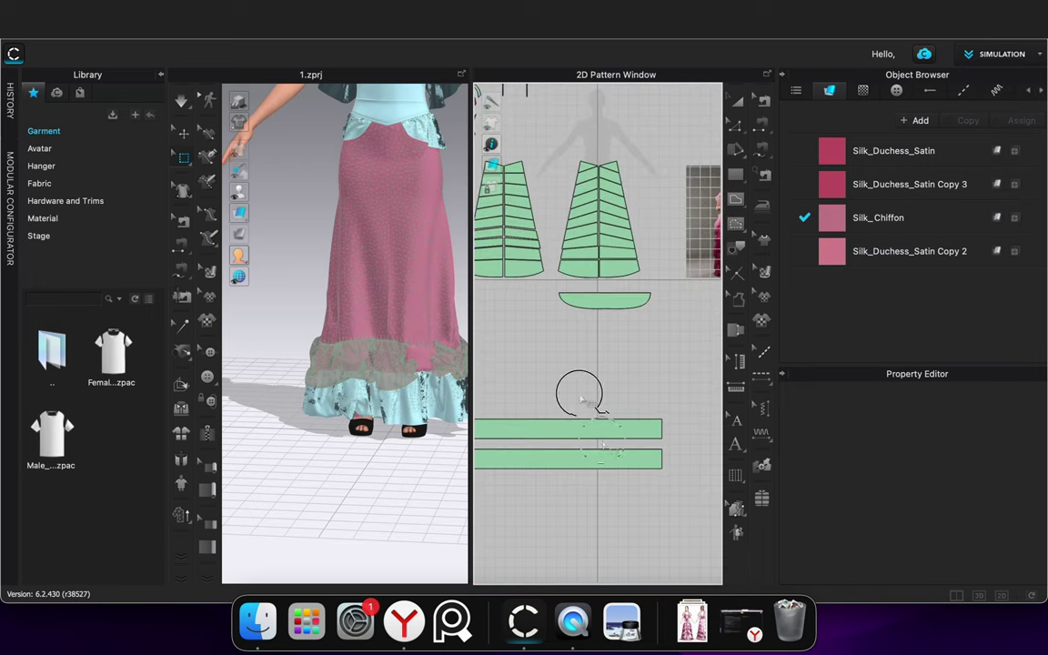
drag(550, 398, 549, 397)
right_drag(372, 467, 398, 465)
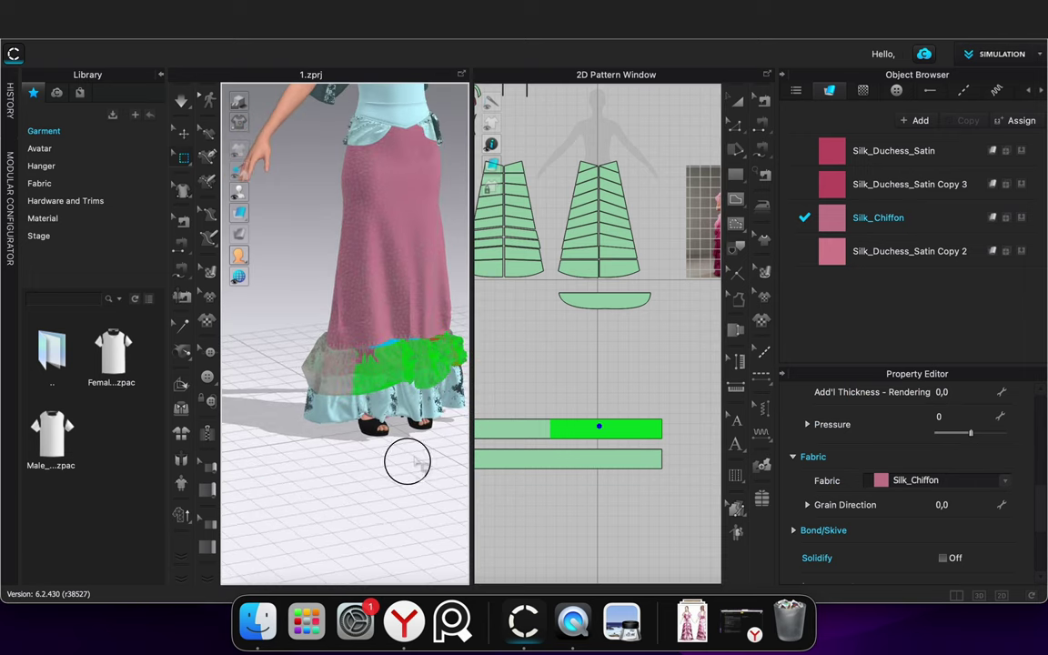
click(544, 366)
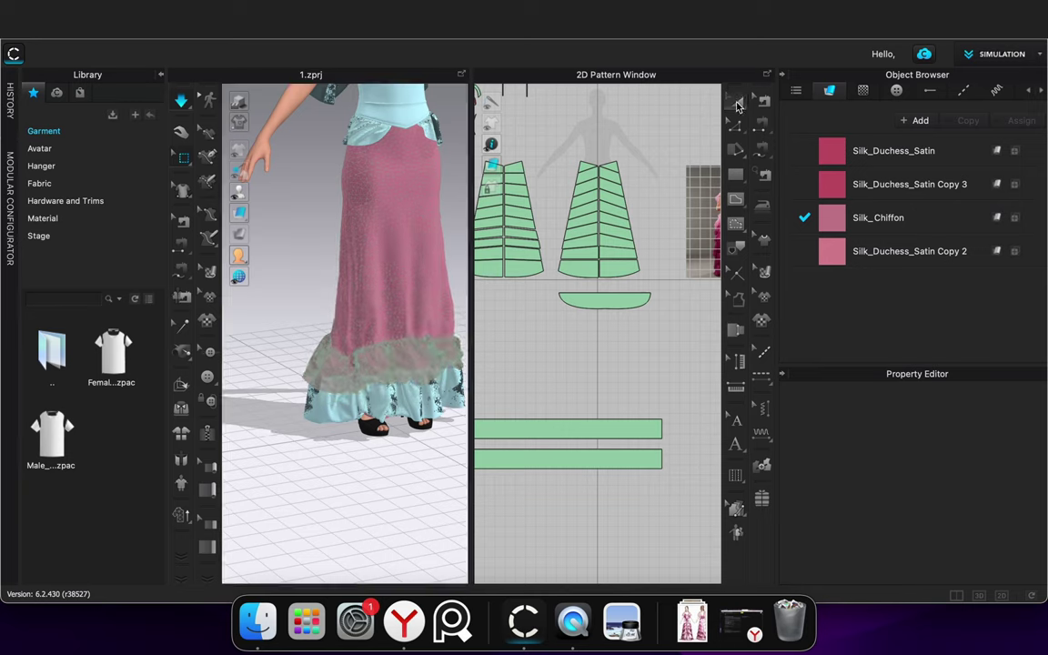
Set the upper ruffle strip's particle distance to 20 mm
click(737, 102)
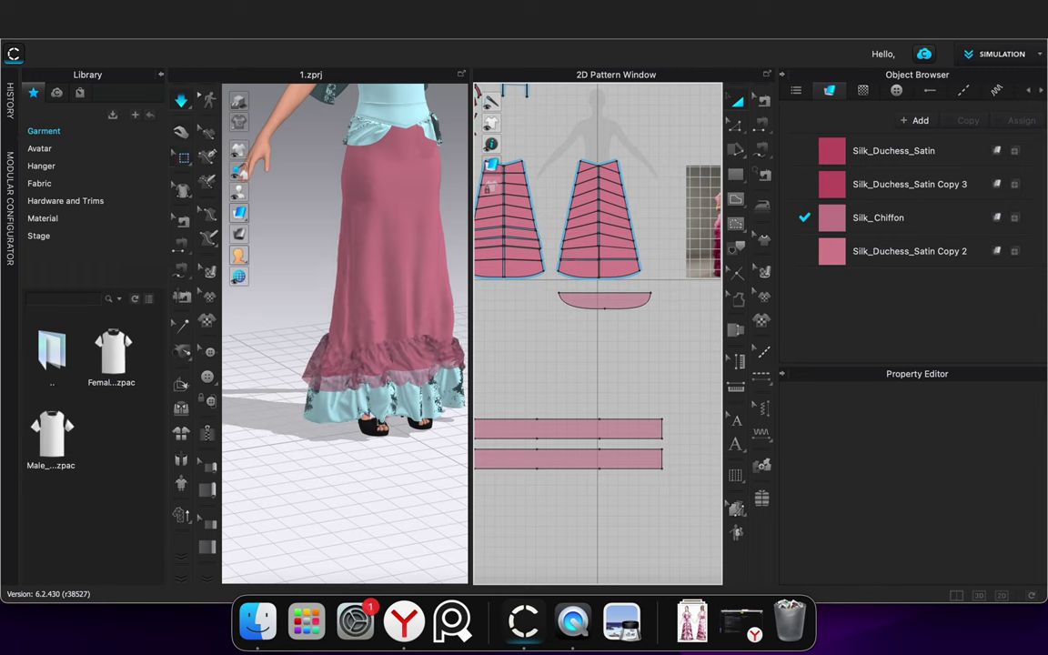
click(583, 429)
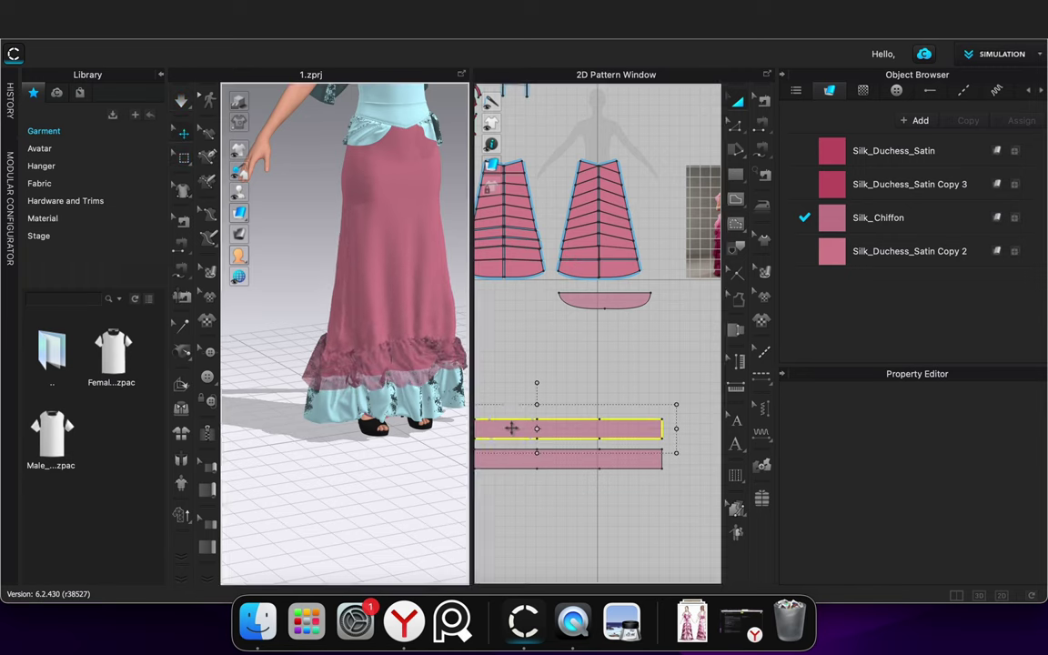
click(965, 526)
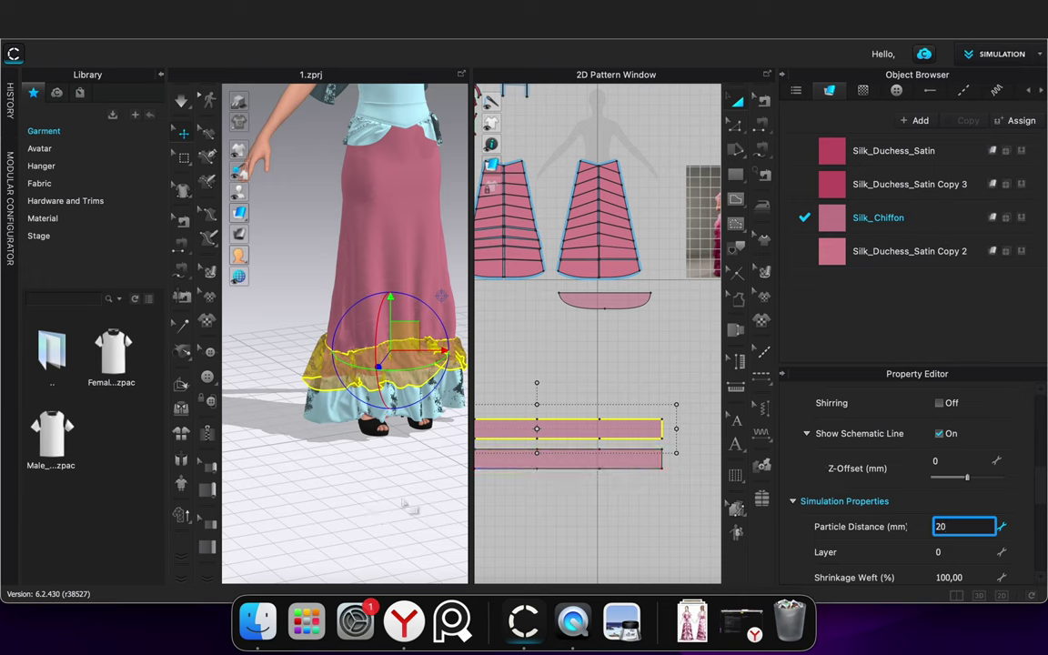
click(374, 493)
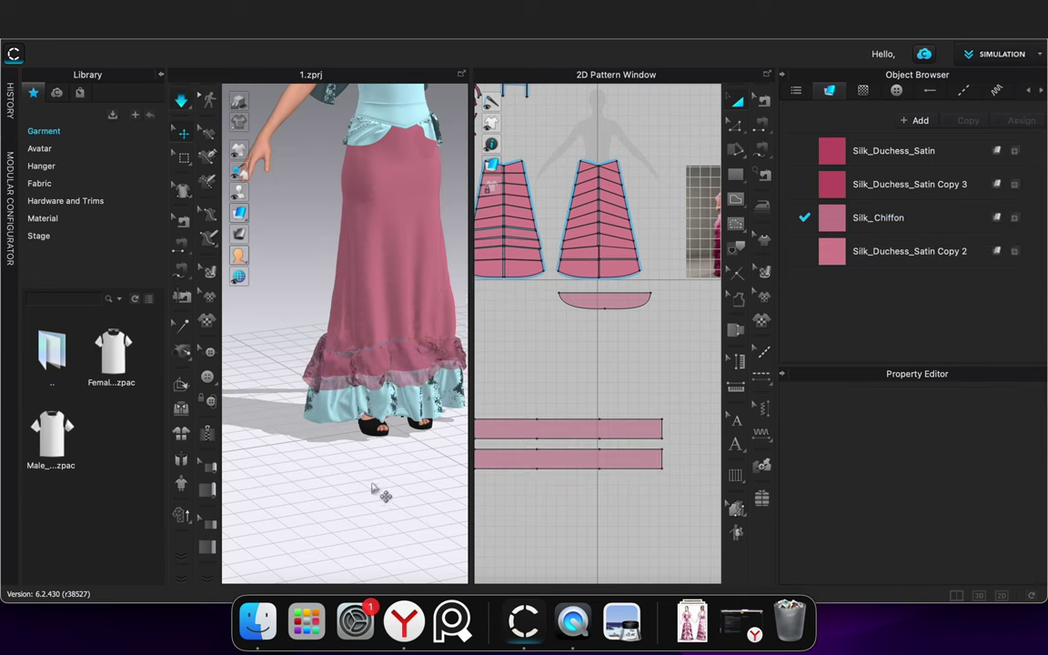
Simulate the skirt and pull the second ruffle's fabric outward and down at the side to settle its folds
key(space)
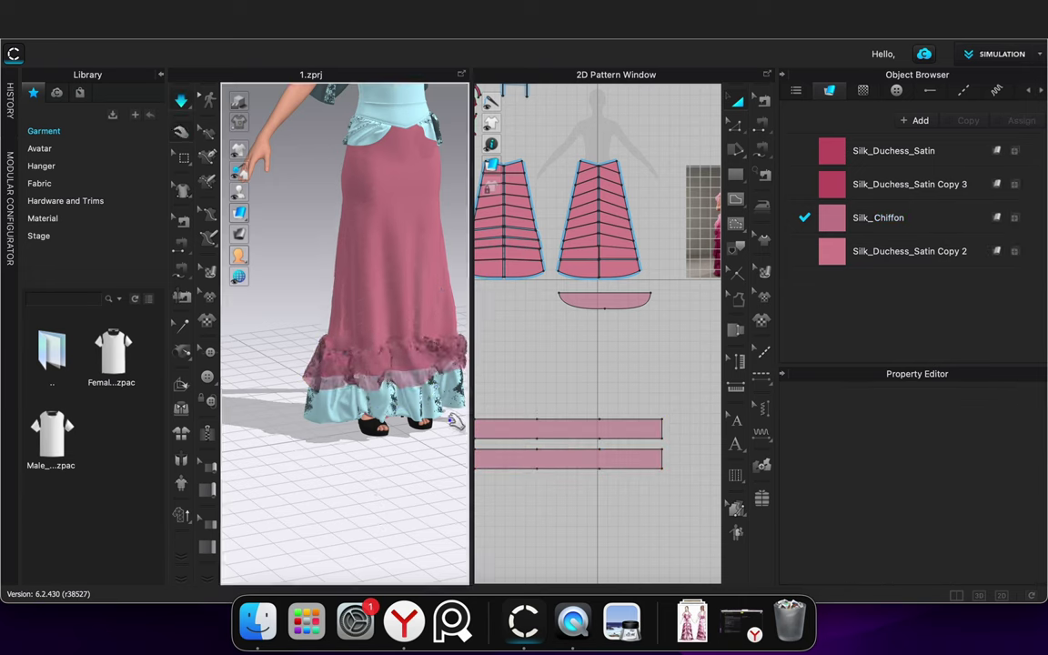
drag(445, 371, 465, 383)
mouse_move(393, 489)
right_down()
mouse_move(383, 489)
mouse_move(408, 477)
right_up()
click(410, 475)
middle_drag(410, 475, 294, 455)
drag(353, 351, 375, 377)
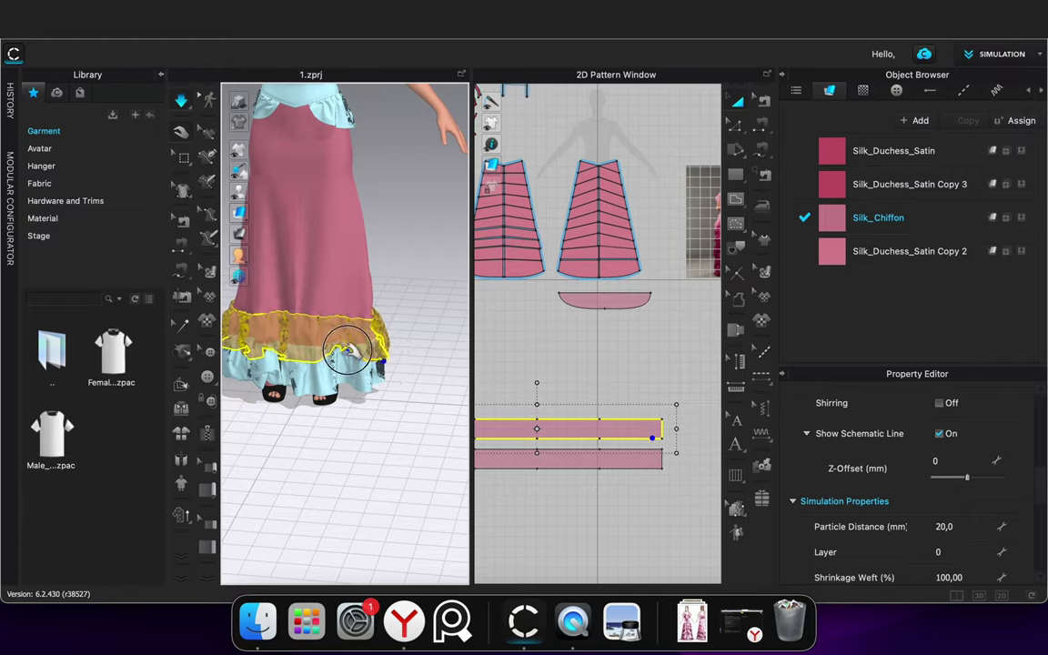
click(401, 414)
right_drag(346, 386, 405, 407)
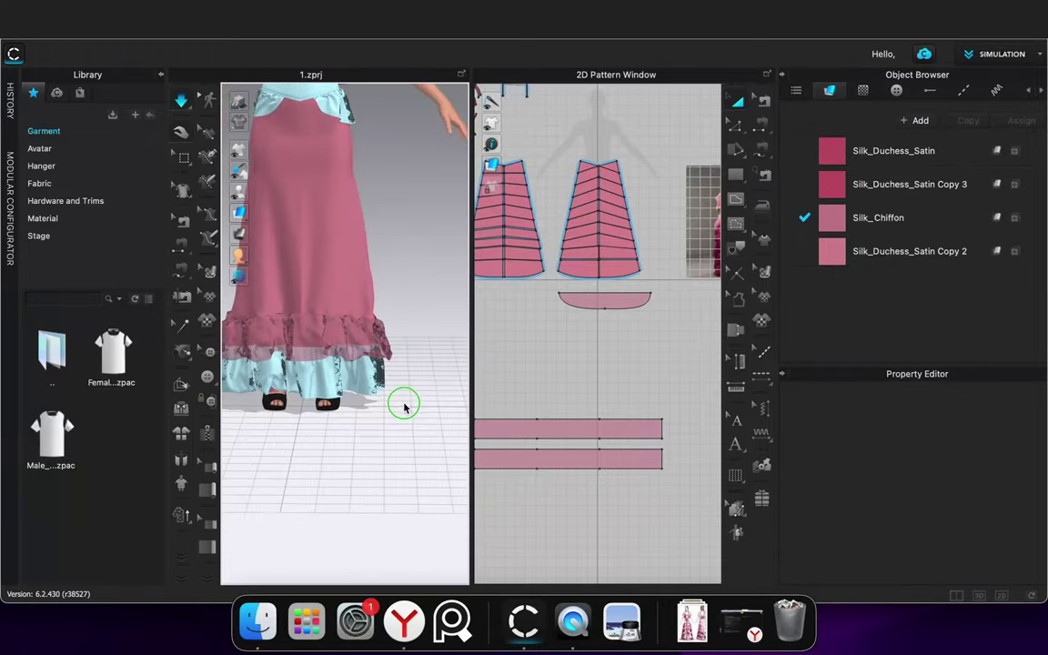
Duplicate the upper ruffle strip and place the copy aligned about 271 mm above it in the 2D layout
click(503, 424)
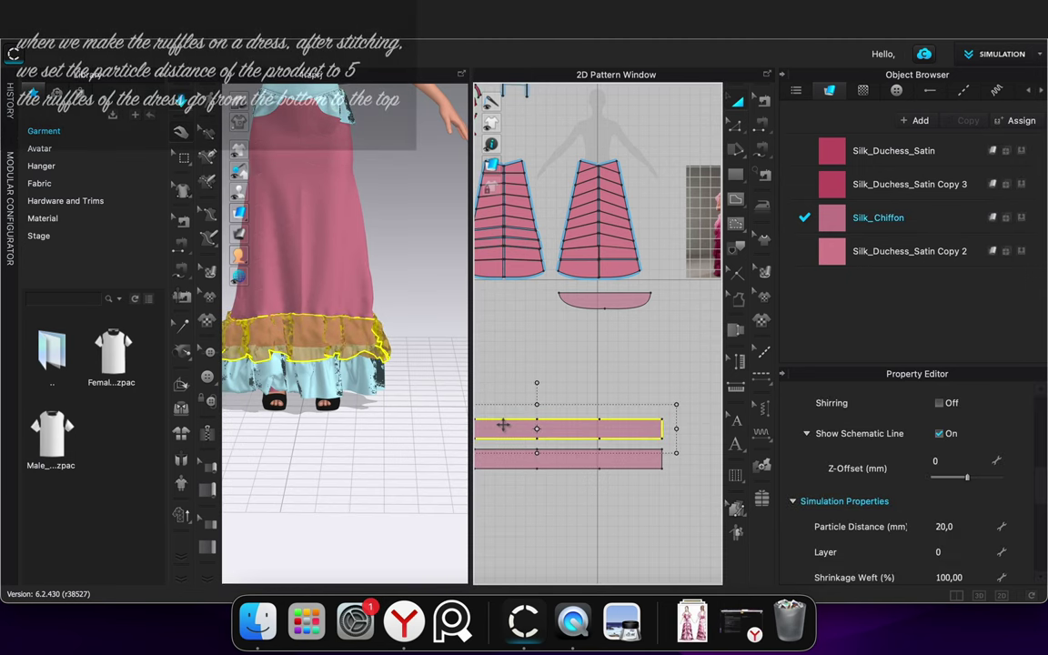
key(super+v)
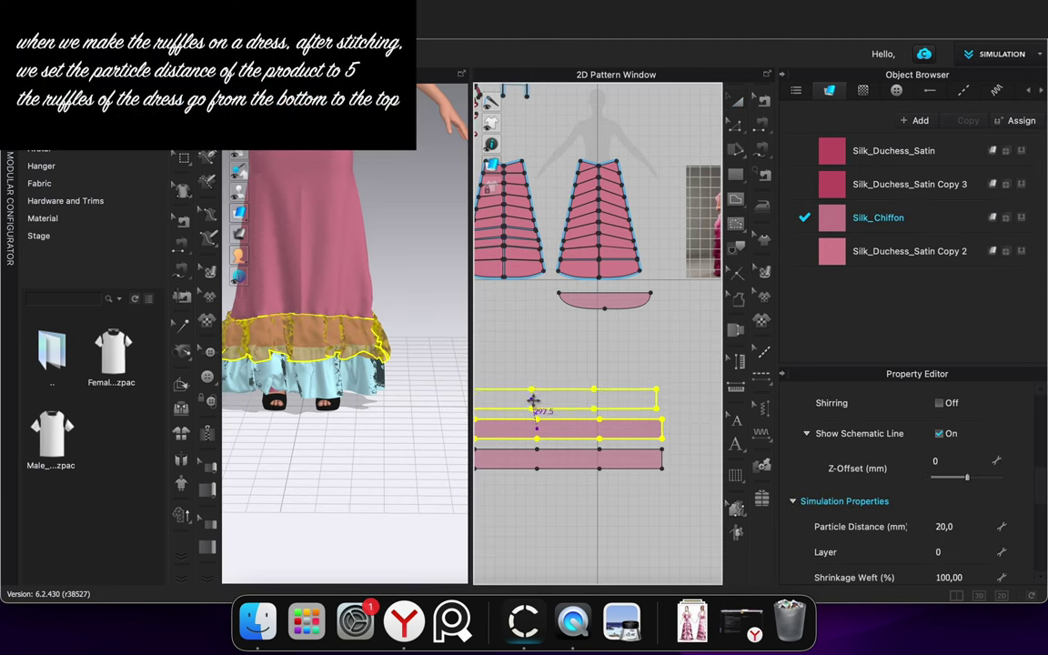
click(574, 357)
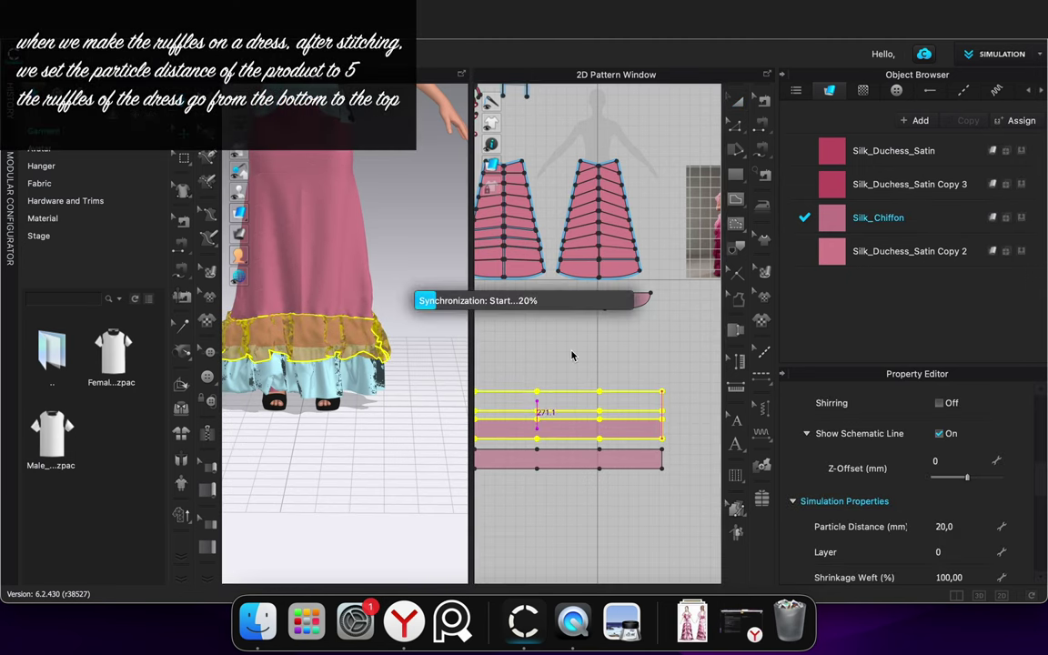
click(431, 236)
right_drag(432, 237, 227, 293)
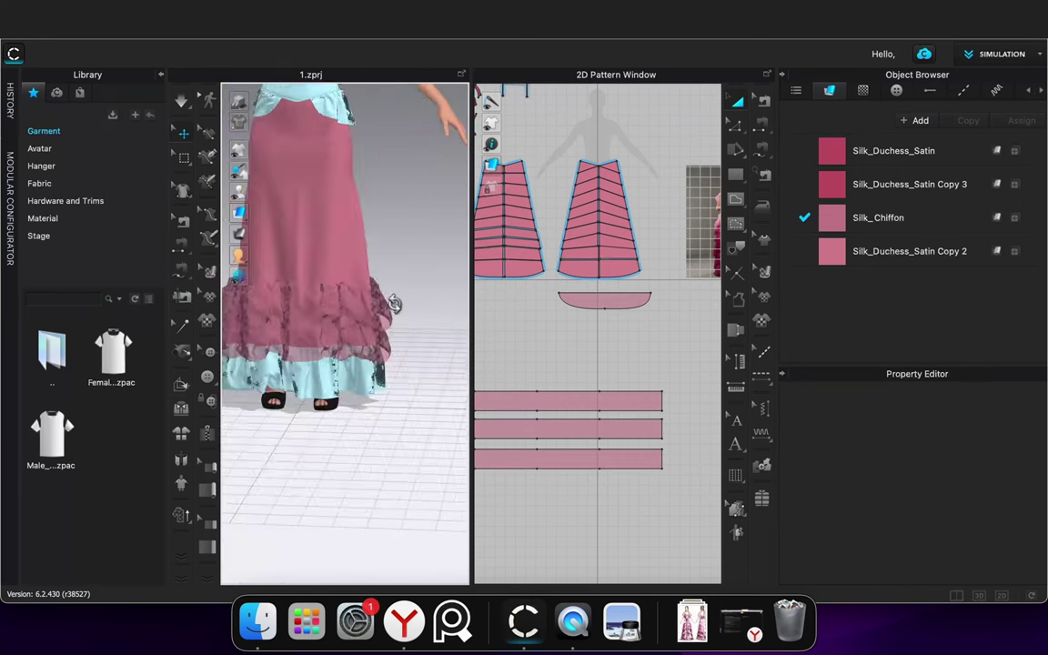
Freeze the middle of the three ruffle strips
middle_drag(390, 228, 393, 324)
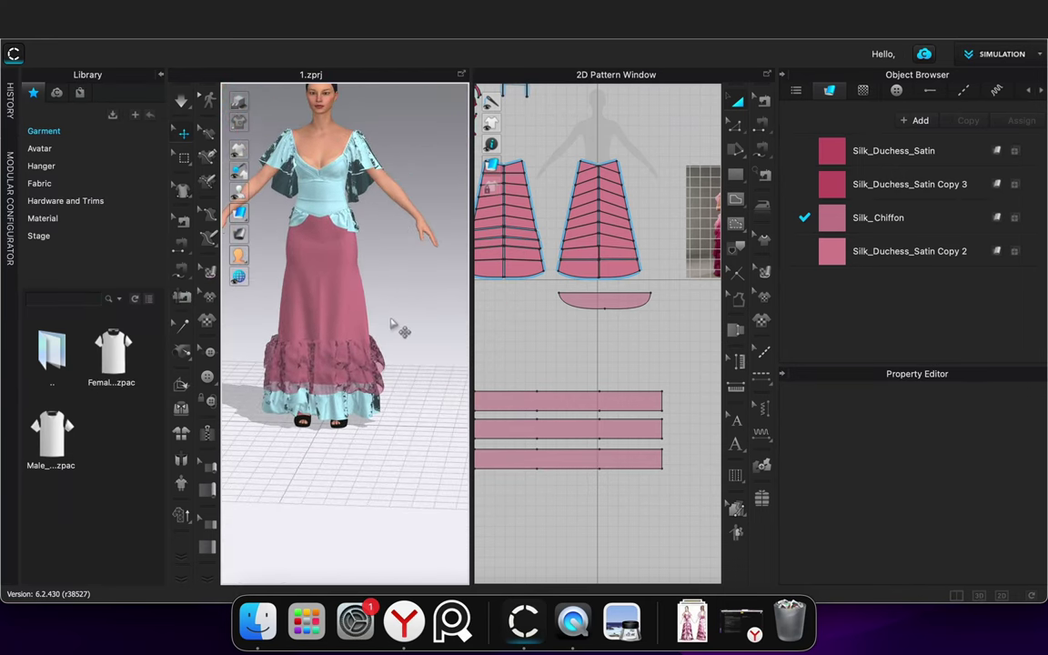
scroll(393, 324, up, 3)
right_click(570, 428)
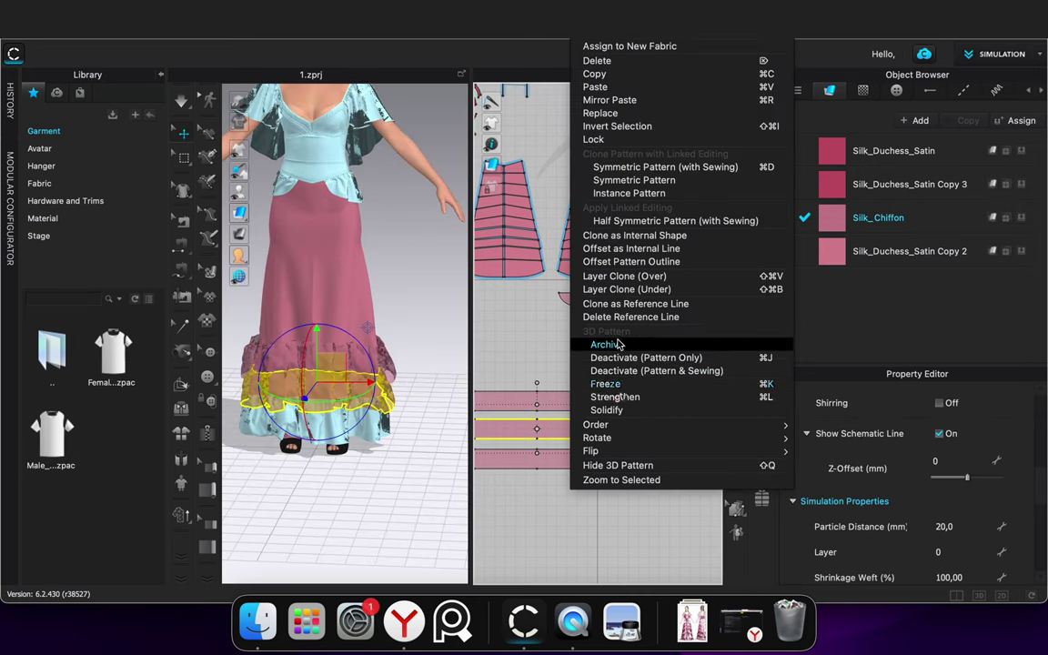
click(621, 383)
click(574, 335)
Move the new third ruffle strip slightly lower on the skirt in 3D
scroll(345, 346, up, 4)
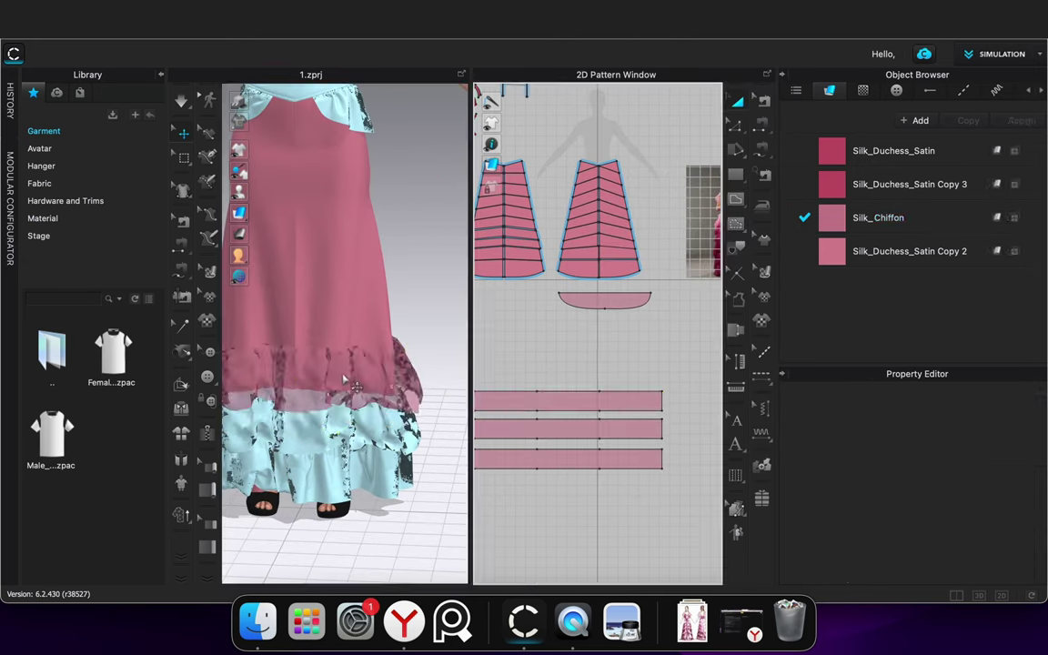
drag(343, 376, 345, 393)
click(583, 358)
Free-sew the right half of the new strip's upper edge across both halves of the front skirt's third-lowest tier line
click(761, 129)
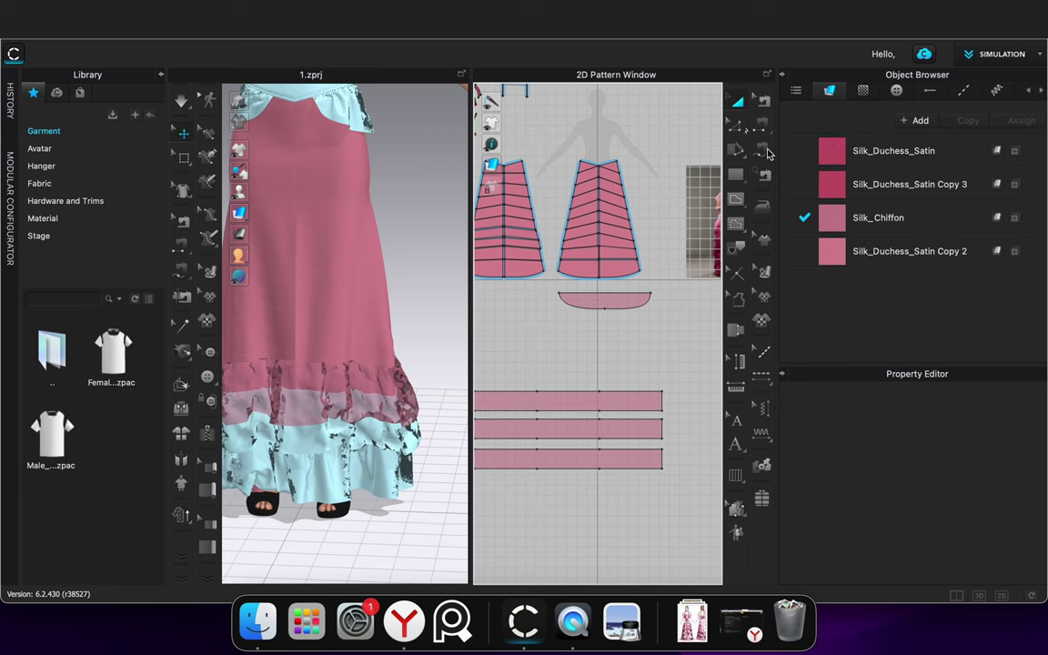
click(761, 132)
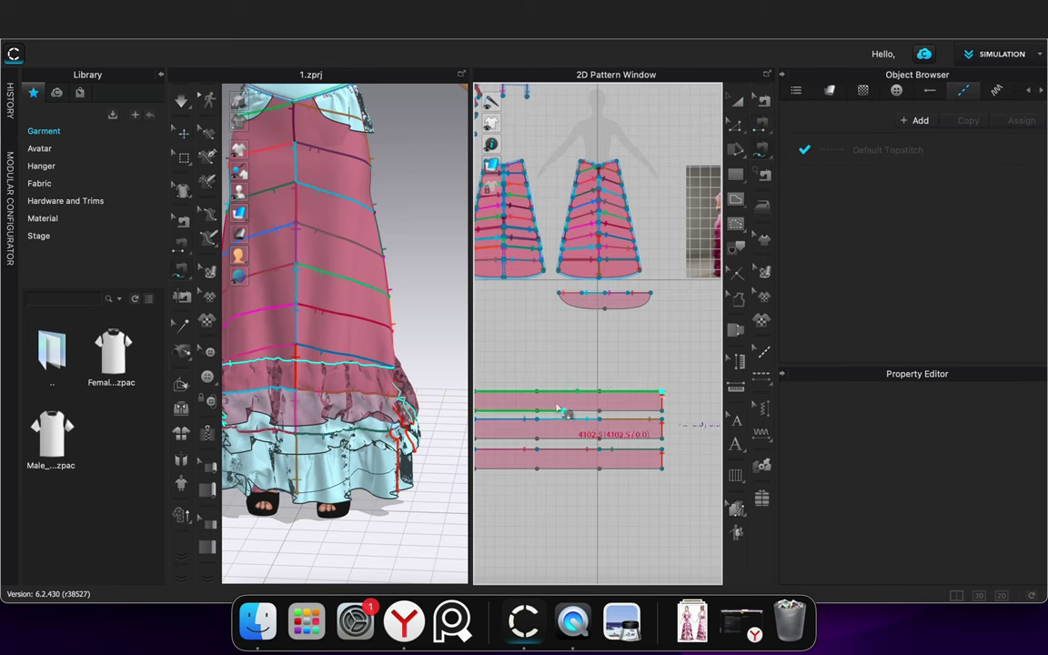
scroll(605, 209, up, 5)
scroll(622, 241, down, 1)
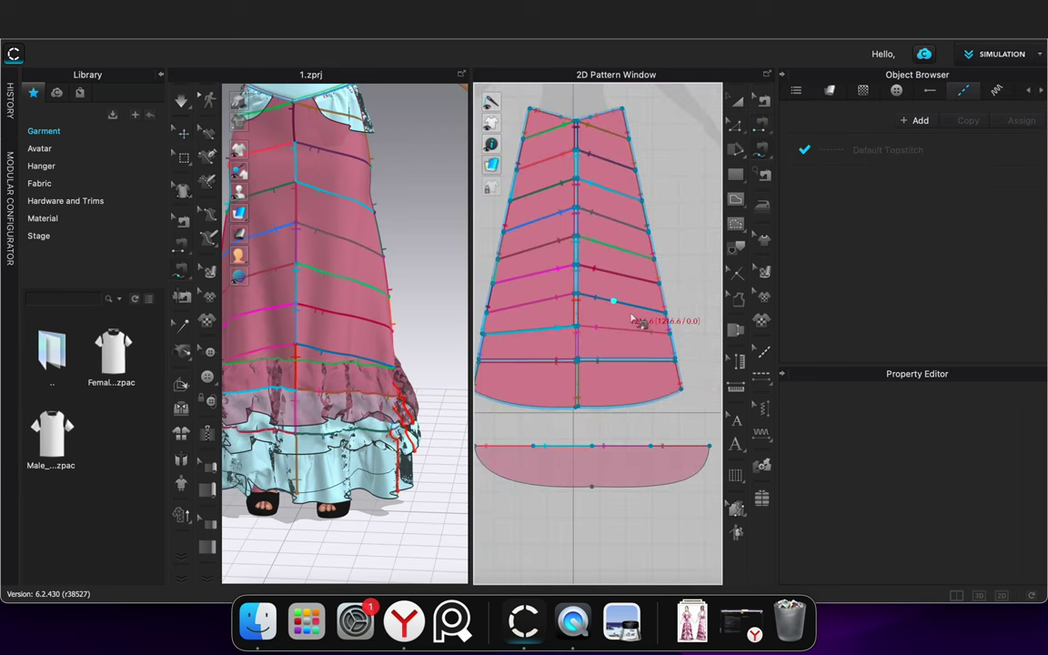
click(666, 316)
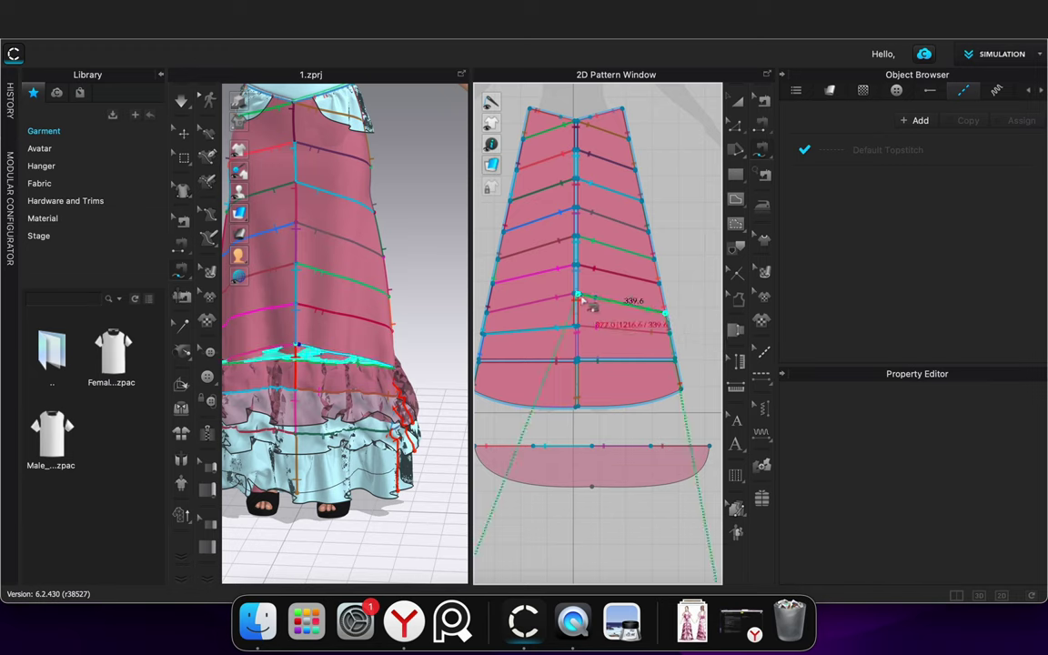
click(581, 297)
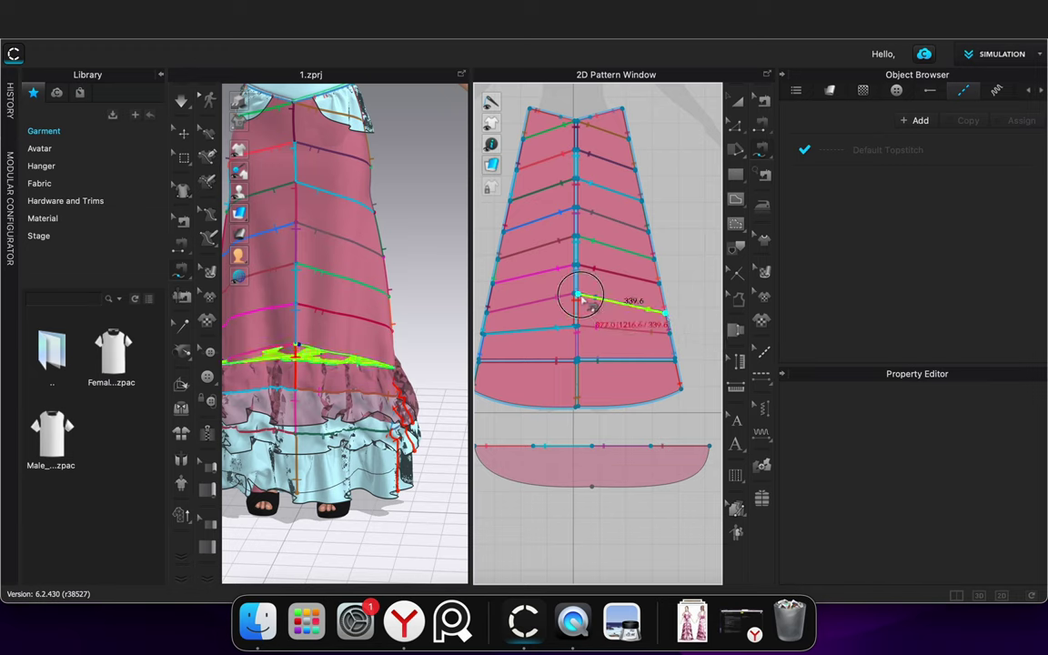
click(578, 297)
click(489, 315)
key(Return)
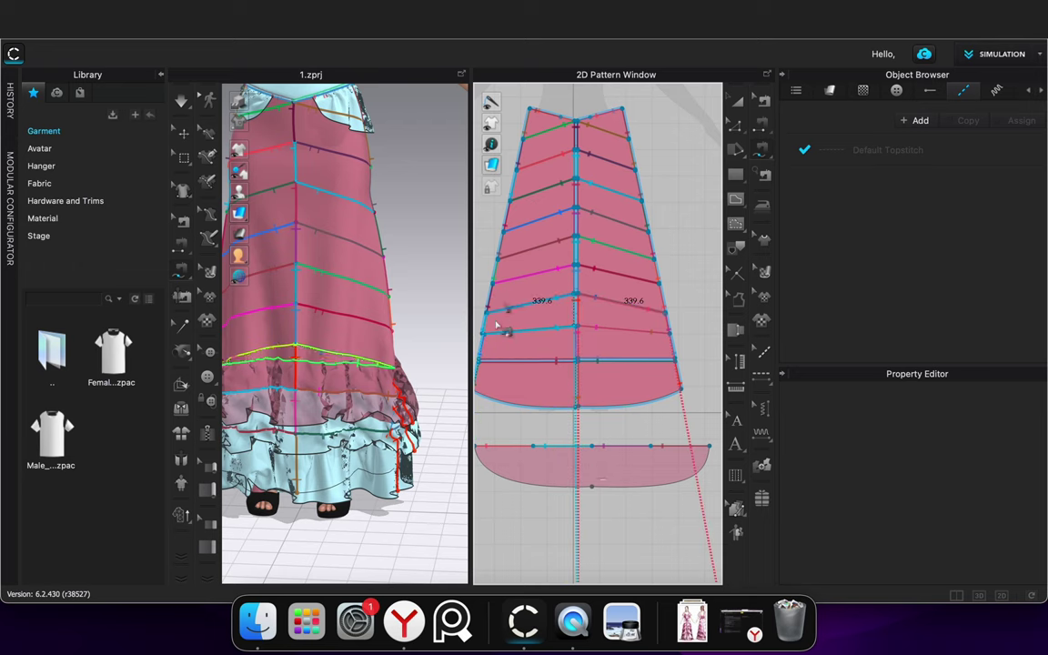
Try sewing the new strip's left half to the right half of the back skirt's third-lowest tier line, and undo it
scroll(585, 481, down, 5)
middle_drag(562, 495, 708, 369)
click(674, 430)
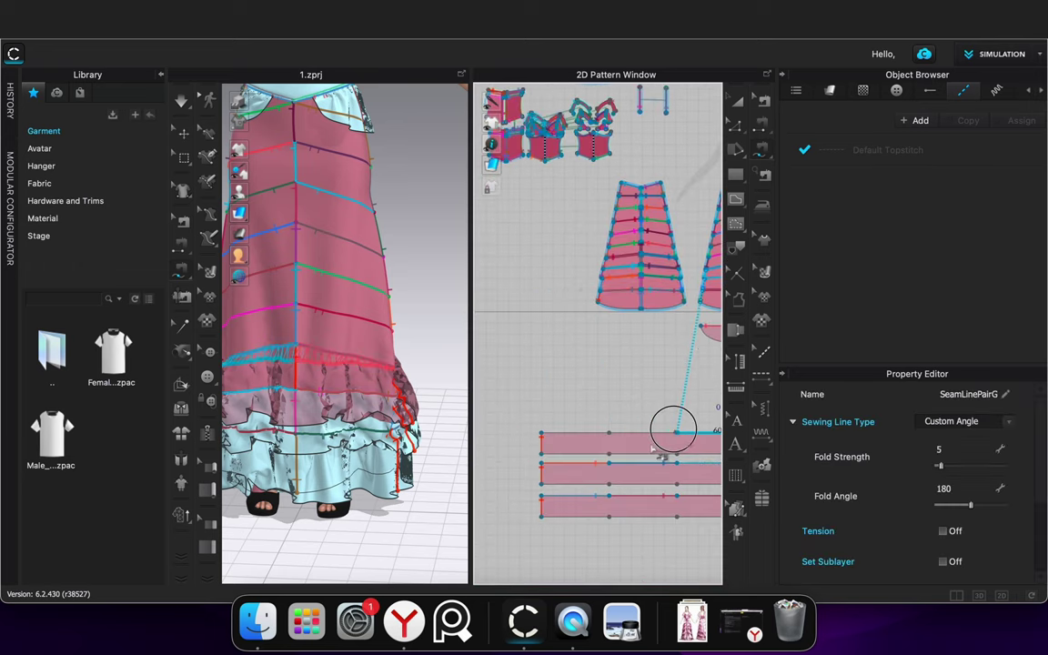
click(541, 432)
scroll(683, 272, up, 5)
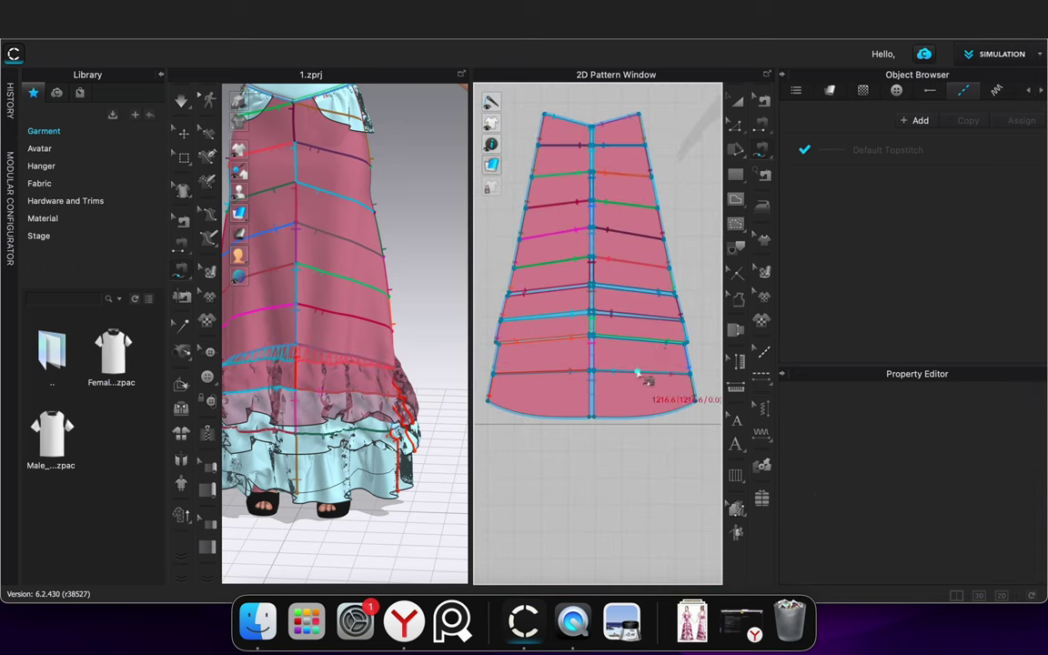
click(682, 321)
click(593, 313)
key(super+z)
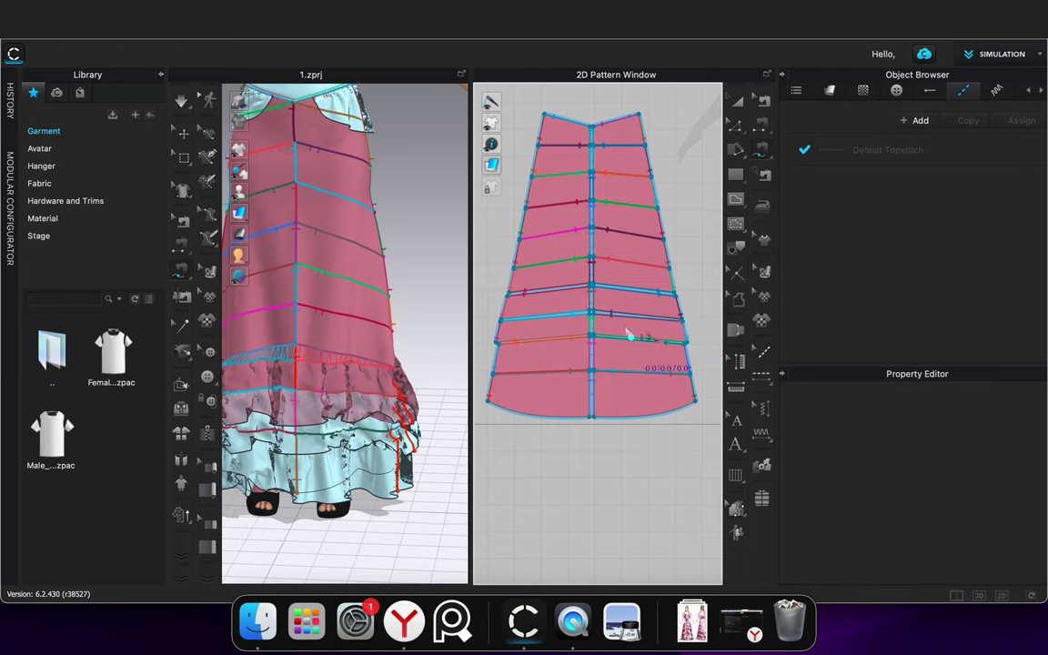
Free-sew the left half of the new strip's upper edge across both halves of the back skirt's third-lowest tier line
scroll(697, 333, down, 5)
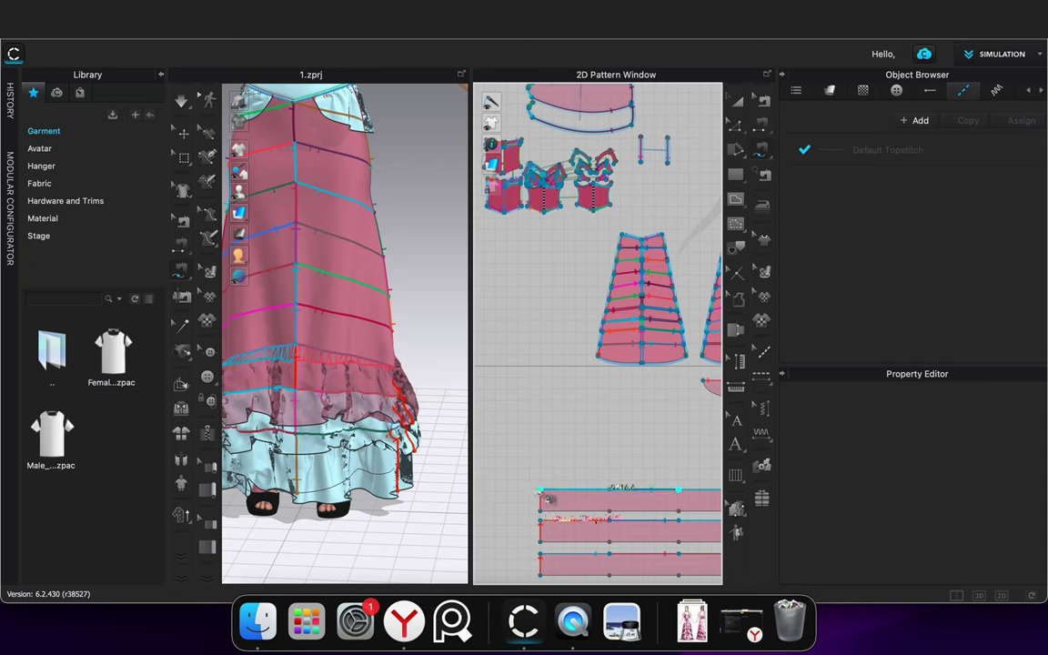
scroll(635, 349, up, 5)
middle_drag(658, 416, 588, 425)
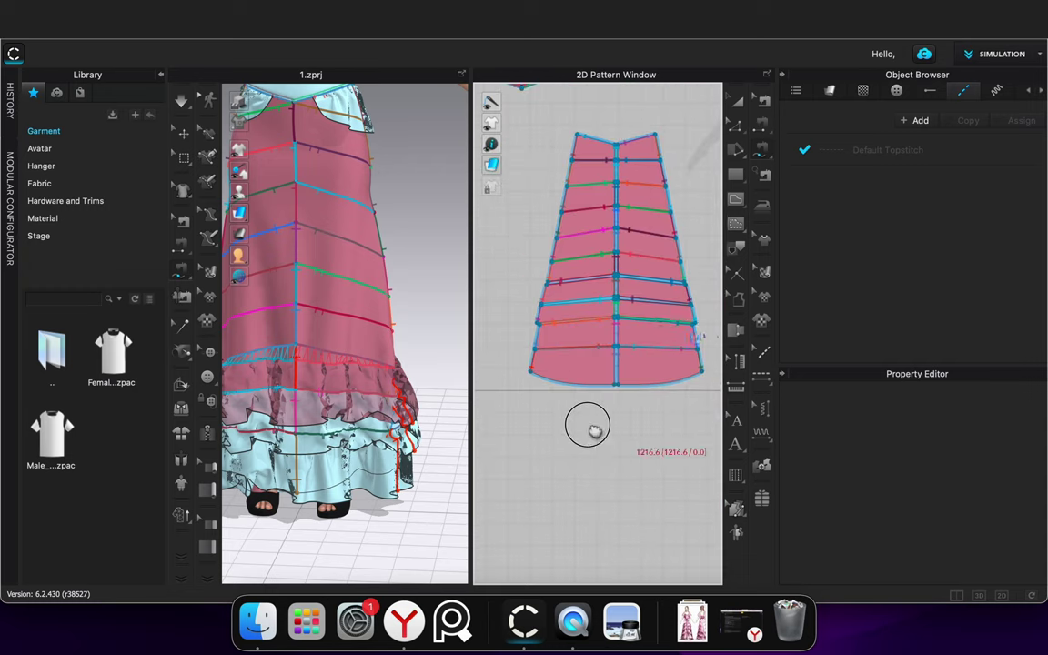
click(656, 312)
click(584, 305)
click(580, 305)
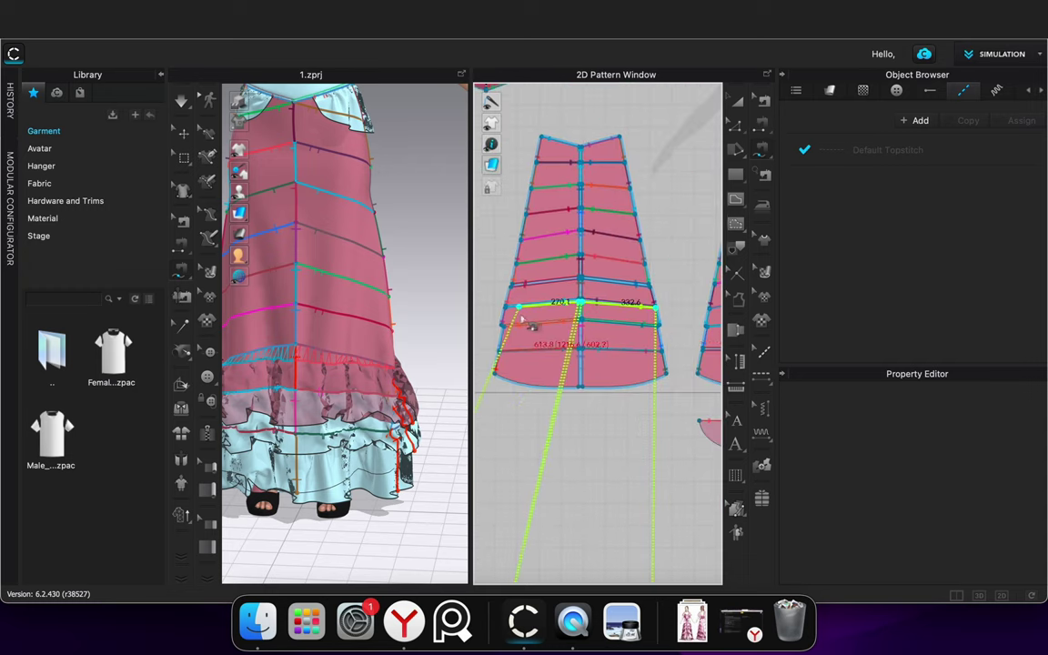
click(506, 310)
key(Return)
Inspect the end of the new ruffle seam at the back skirt's left side edge in sewing edit mode
scroll(487, 313, up, 3)
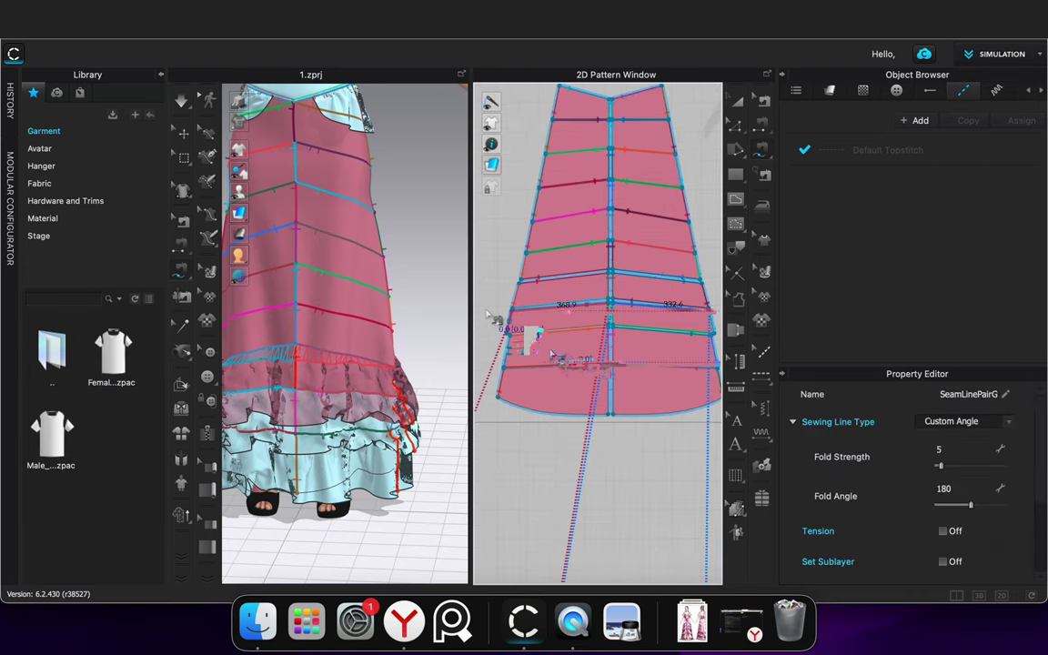
scroll(552, 362, up, 2)
key(b)
click(538, 328)
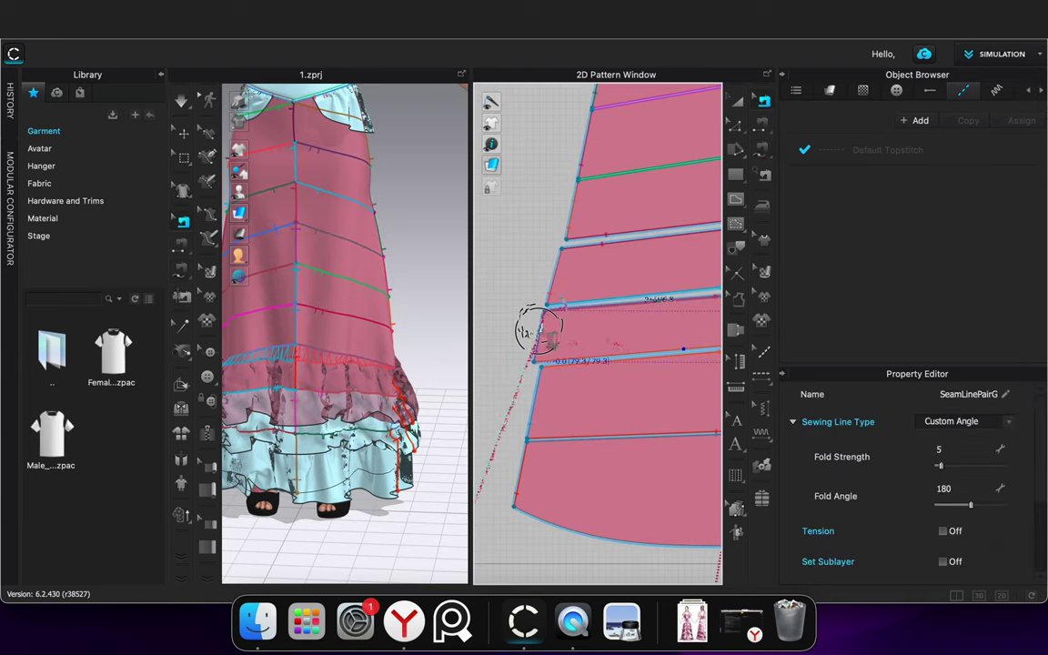
scroll(531, 330, down, 5)
click(519, 426)
scroll(541, 335, up, 3)
scroll(519, 346, down, 3)
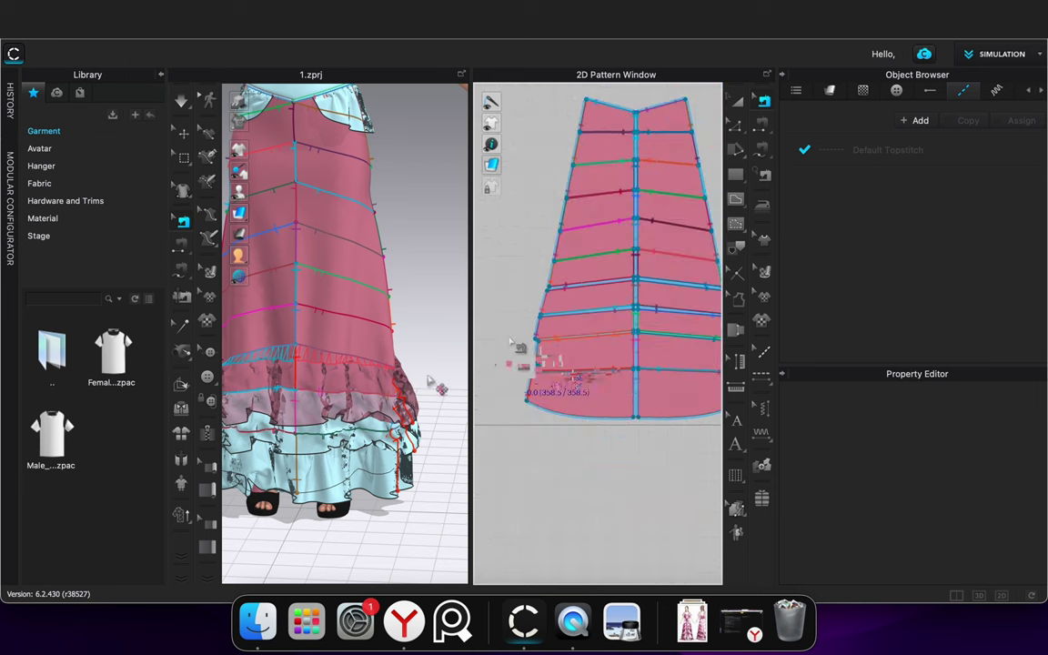
scroll(506, 368, up, 5)
scroll(377, 300, down, 5)
key(q)
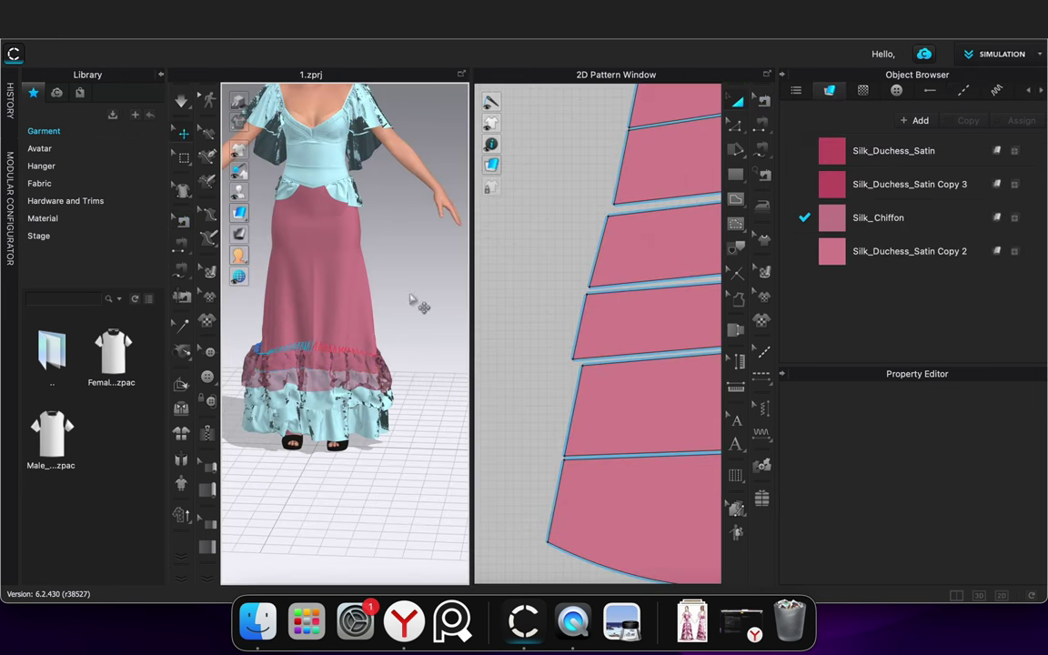
Simulate the newly sewn ruffle, pull its tangled folds outward at the back of the skirt, and stop the simulation
key(space)
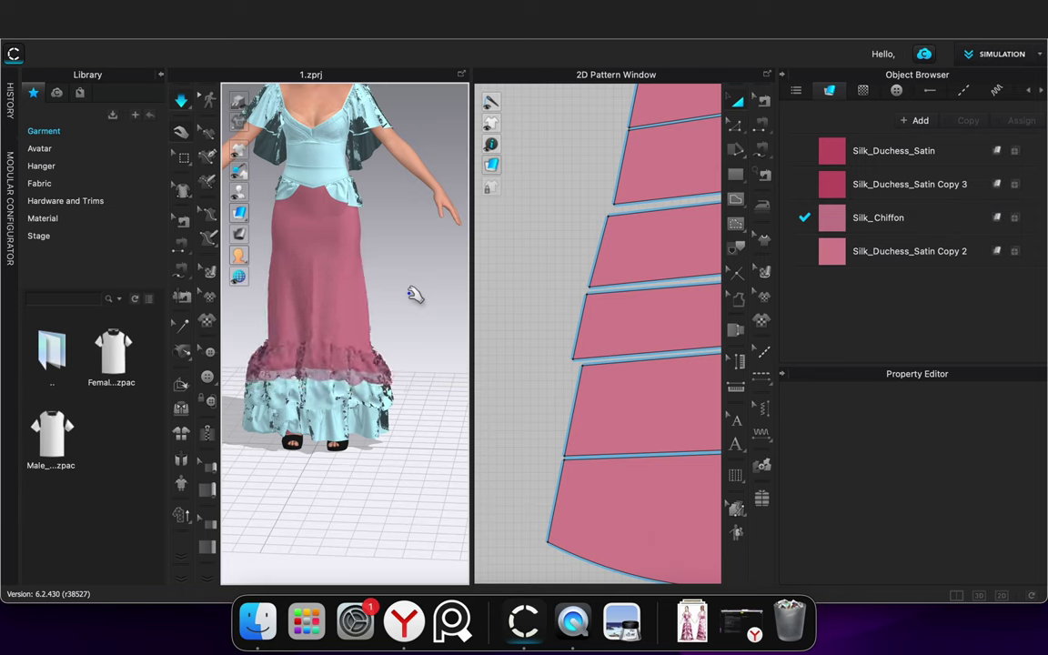
right_drag(395, 322, 344, 367)
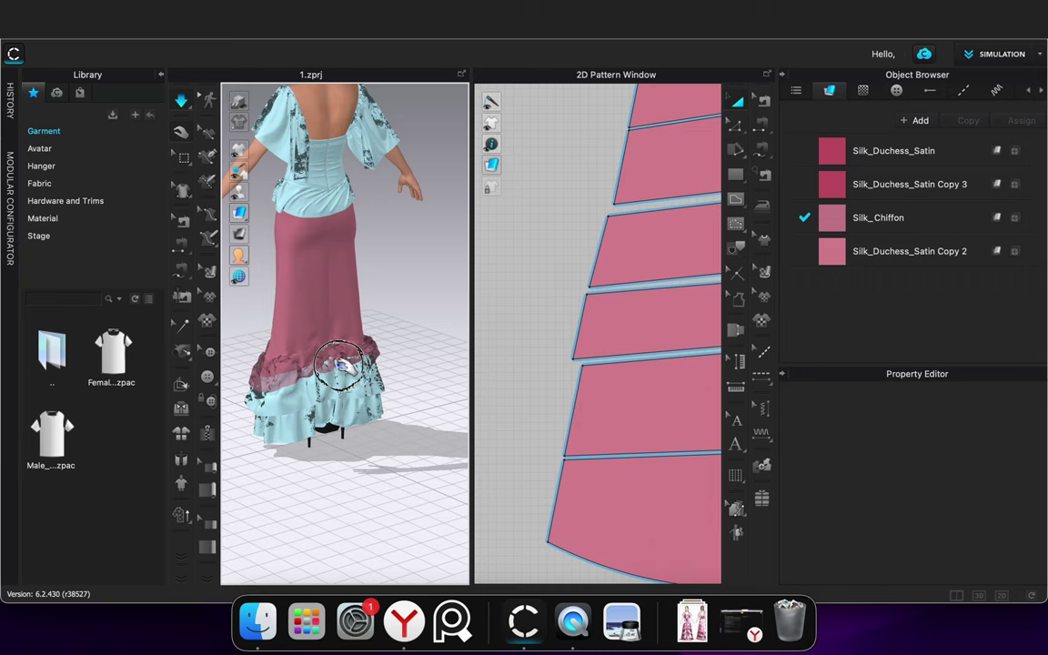
click(350, 359)
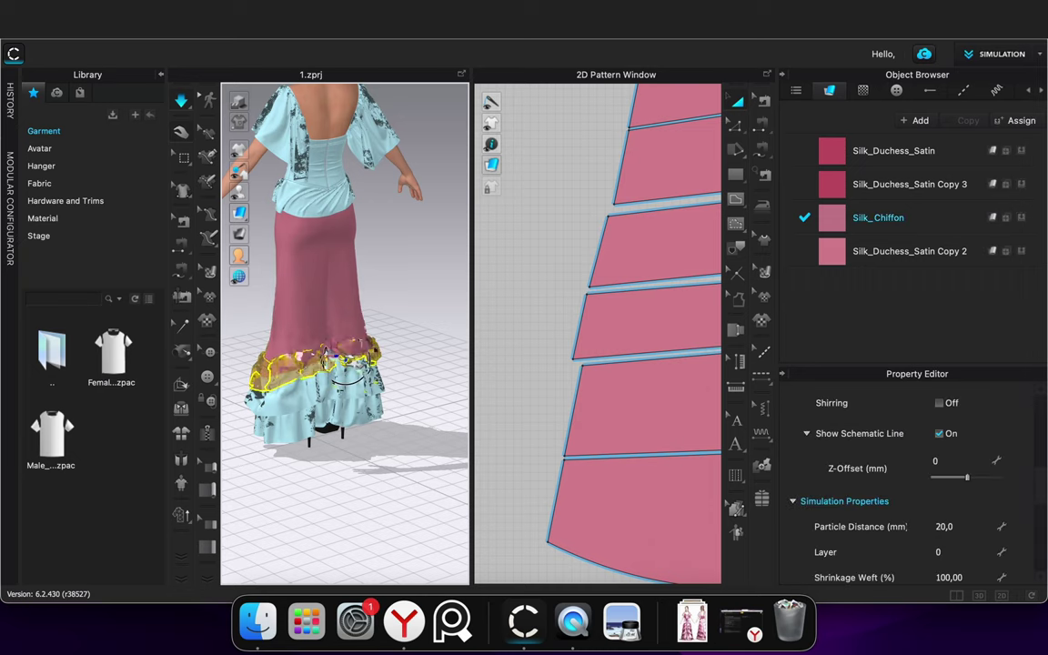
click(414, 319)
scroll(414, 320, up, 5)
drag(301, 378, 426, 418)
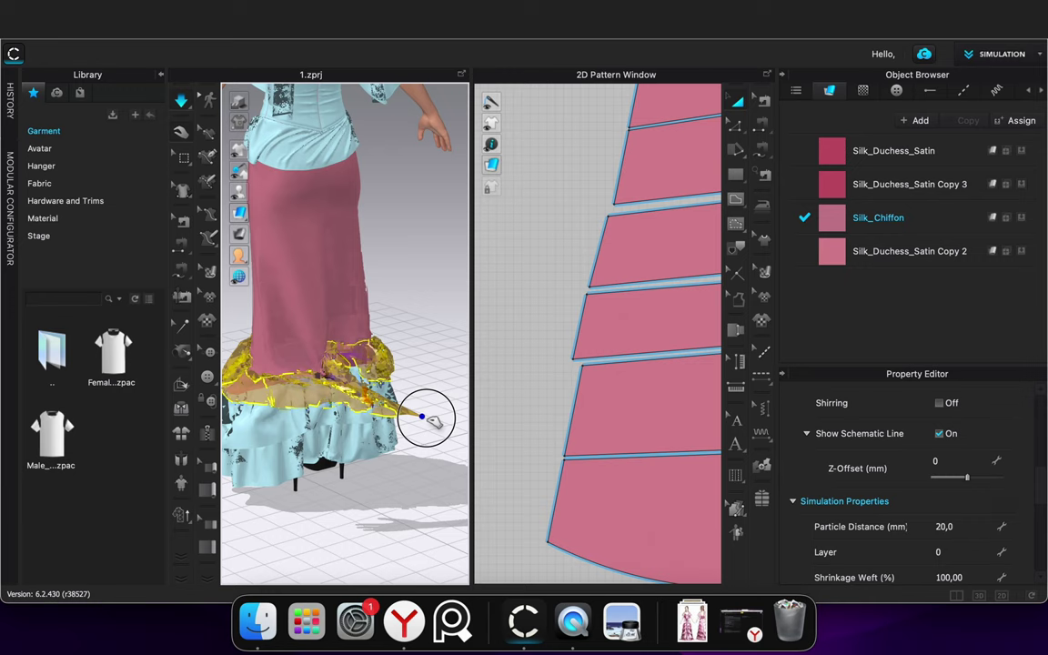
drag(378, 393, 476, 411)
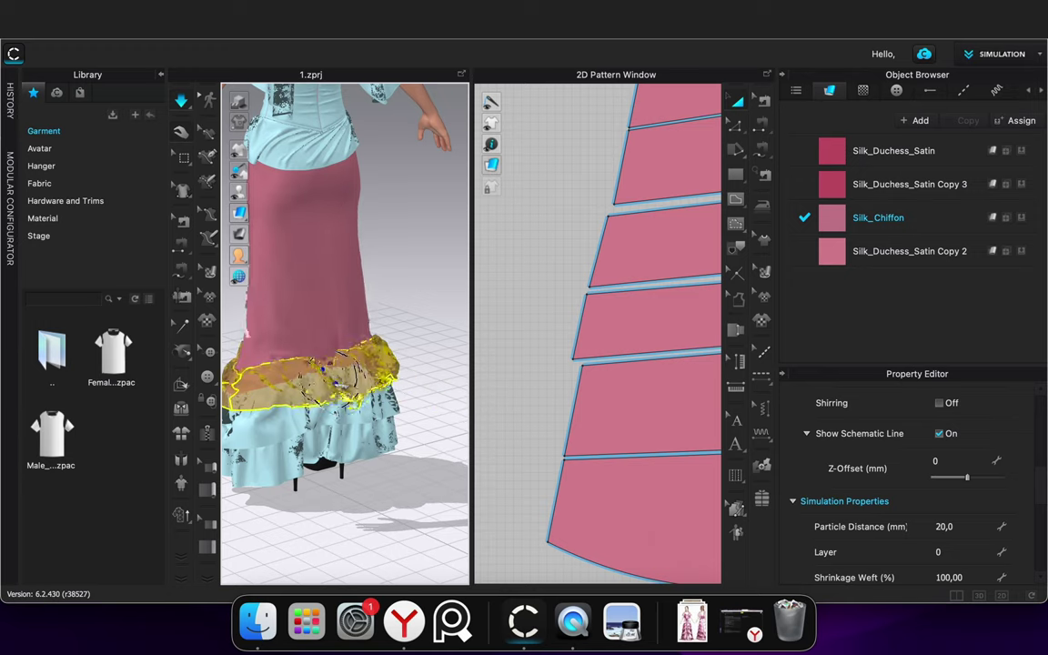
click(421, 321)
right_drag(421, 321, 218, 307)
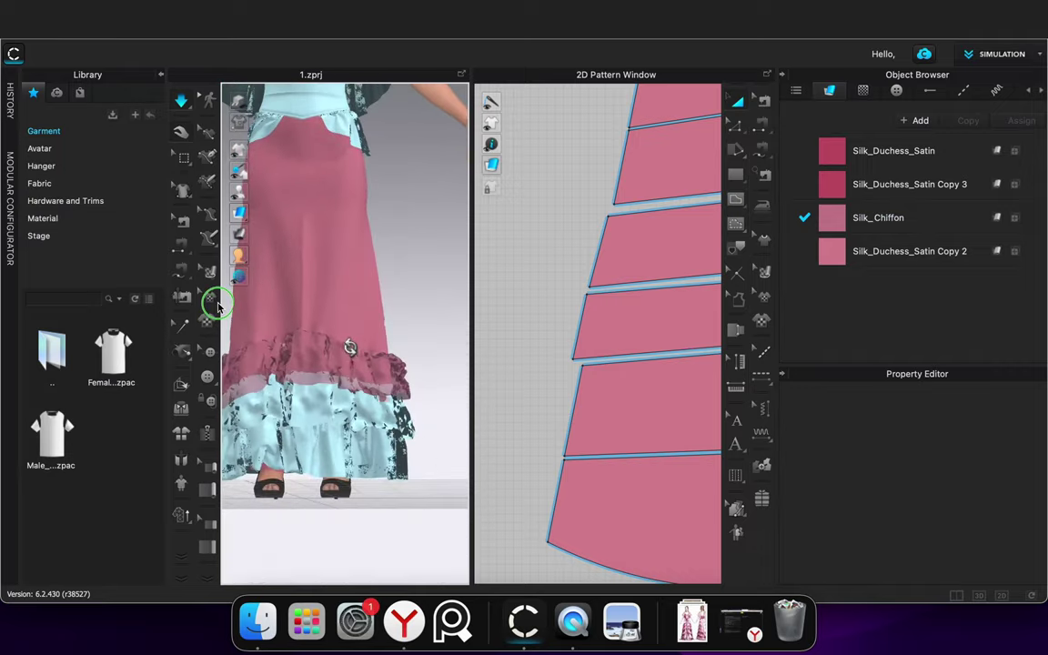
scroll(412, 307, down, 5)
key(space)
Freeze the third ruffle strip from the hem so it keeps its draped shape
scroll(657, 333, down, 5)
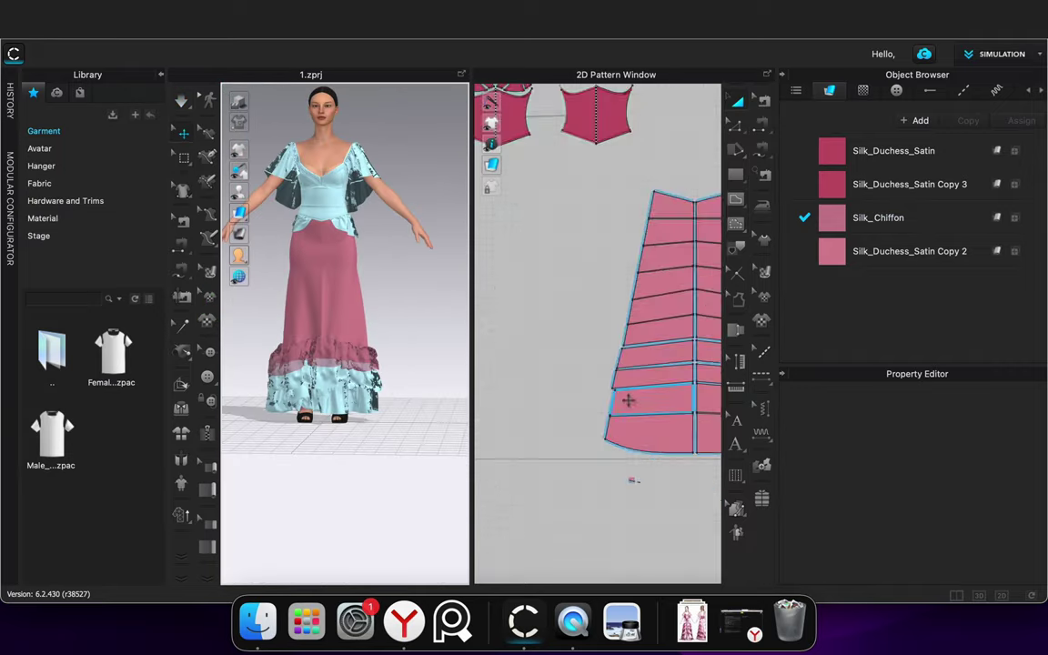
scroll(628, 400, down, 5)
click(612, 499)
right_click(612, 499)
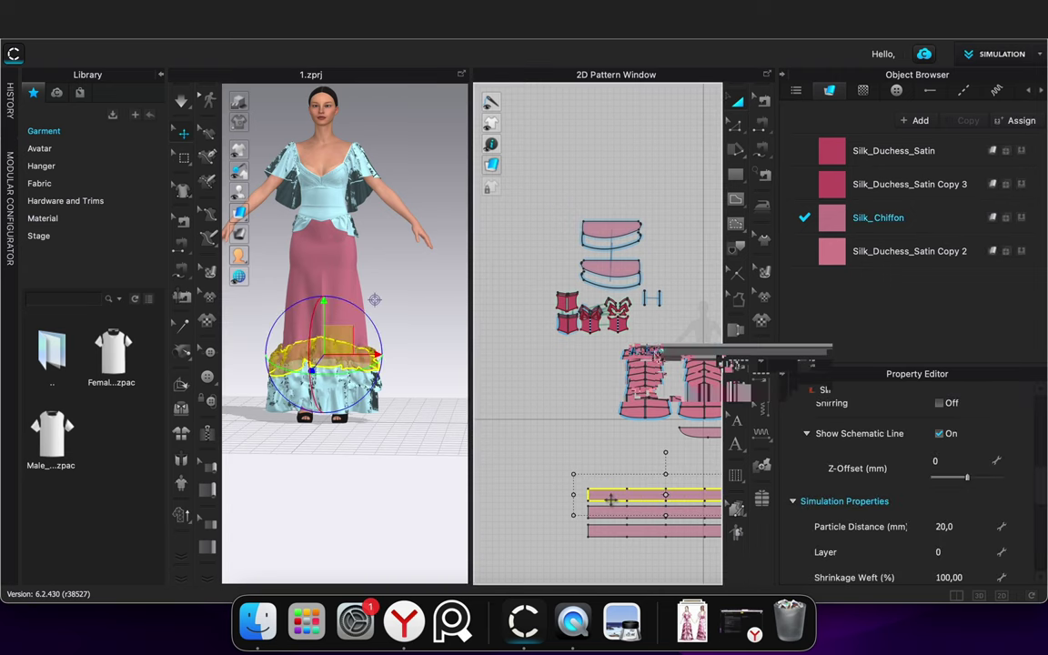
click(644, 390)
click(557, 434)
Move the three ruffle strips together farther below the skirt patterns to free up space above them
middle_drag(604, 444, 538, 290)
drag(690, 409, 490, 307)
drag(579, 351, 581, 399)
click(590, 508)
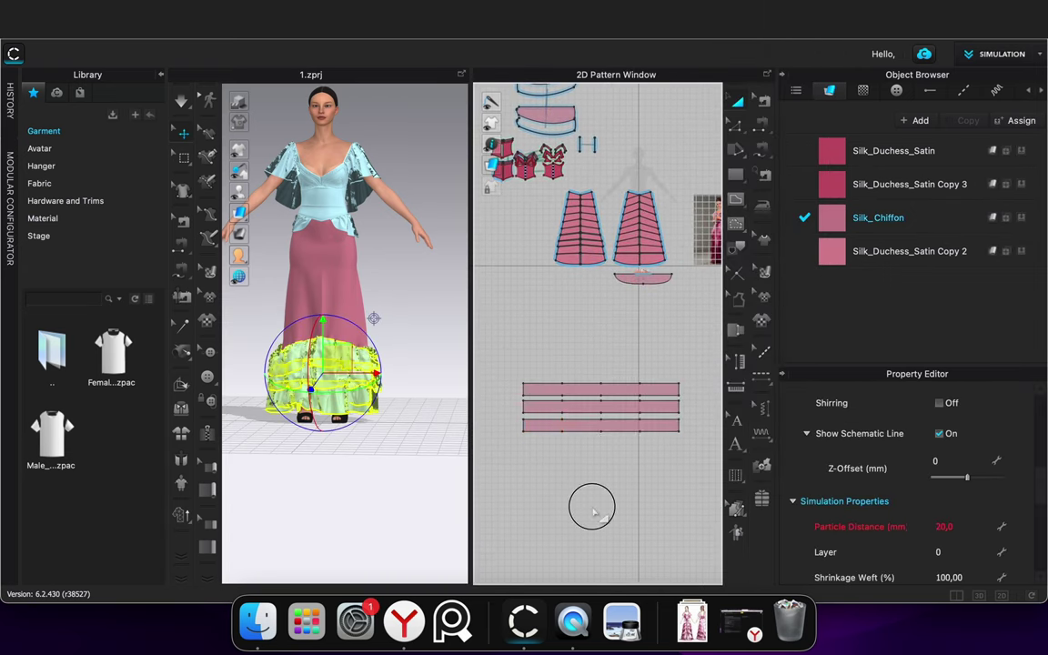
Paste a copy of the uppermost ruffle strip directly above it, aligned with the other strips
scroll(330, 278, up, 2)
scroll(333, 281, up, 3)
click(577, 385)
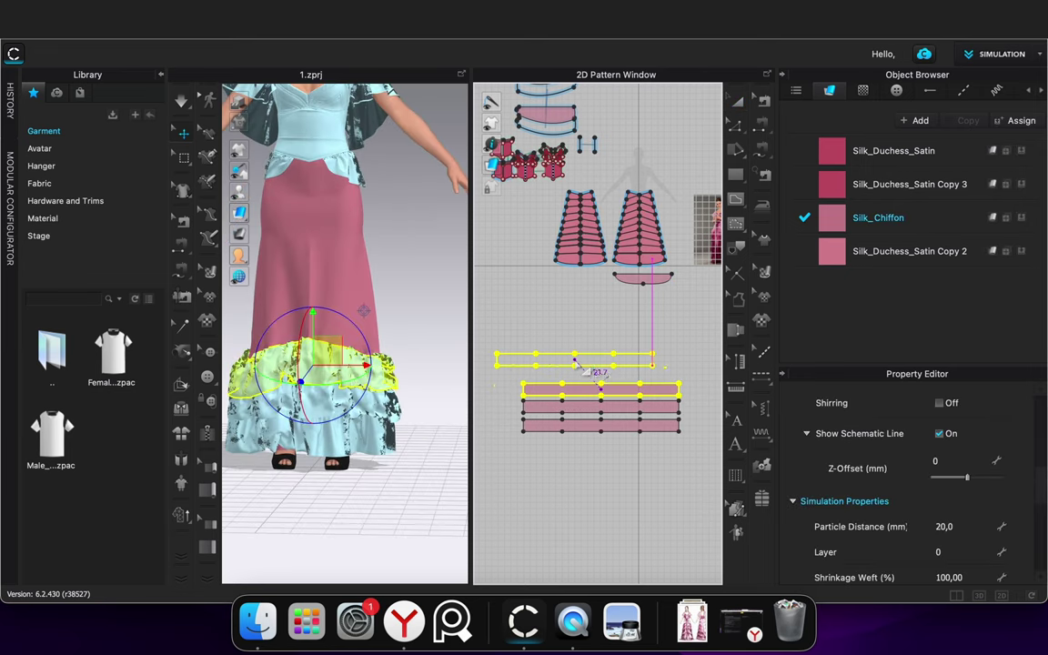
click(607, 377)
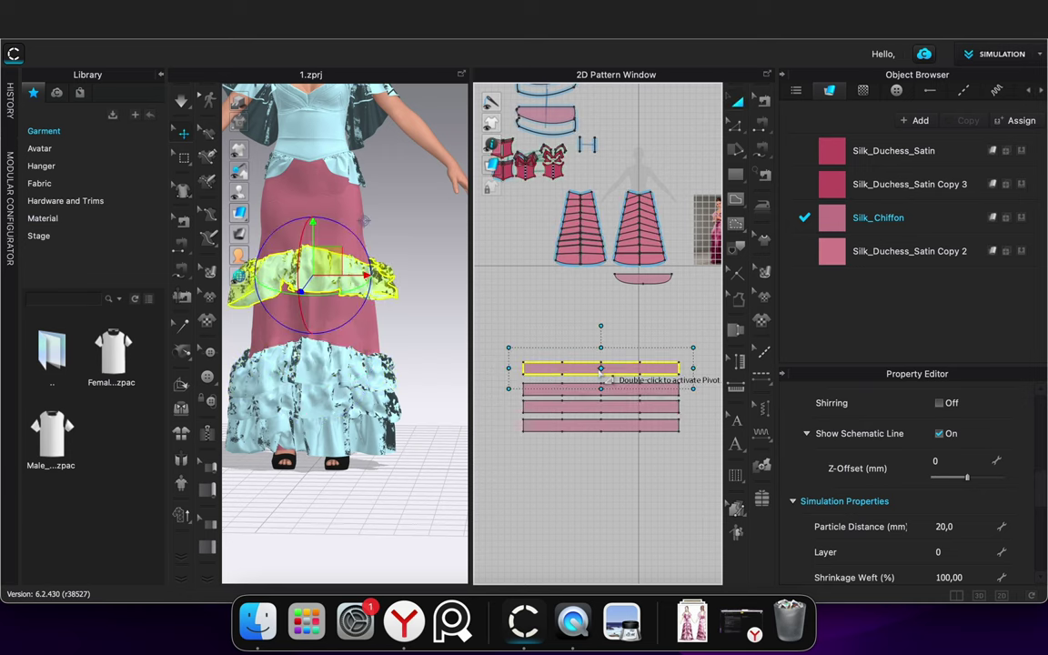
Lower the copied ruffle around the skirt to just above the frozen tiers and activate it
key(space)
right_click(370, 334)
click(421, 99)
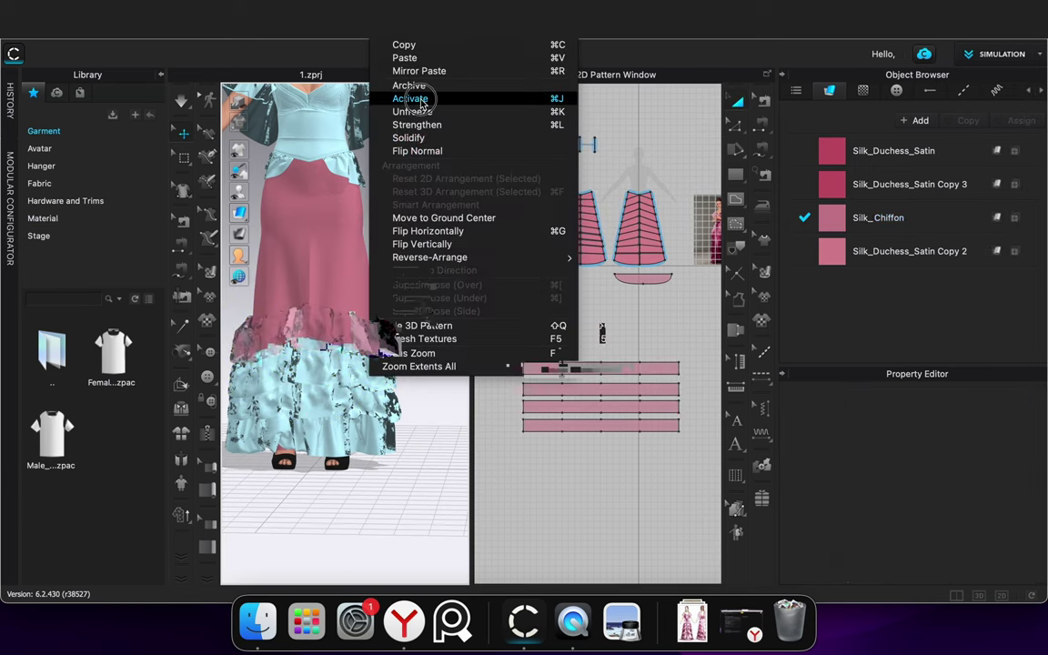
Delete the two lower corner points of the copied strip so both ends taper to its upper edge
scroll(555, 374, up, 4)
key(z)
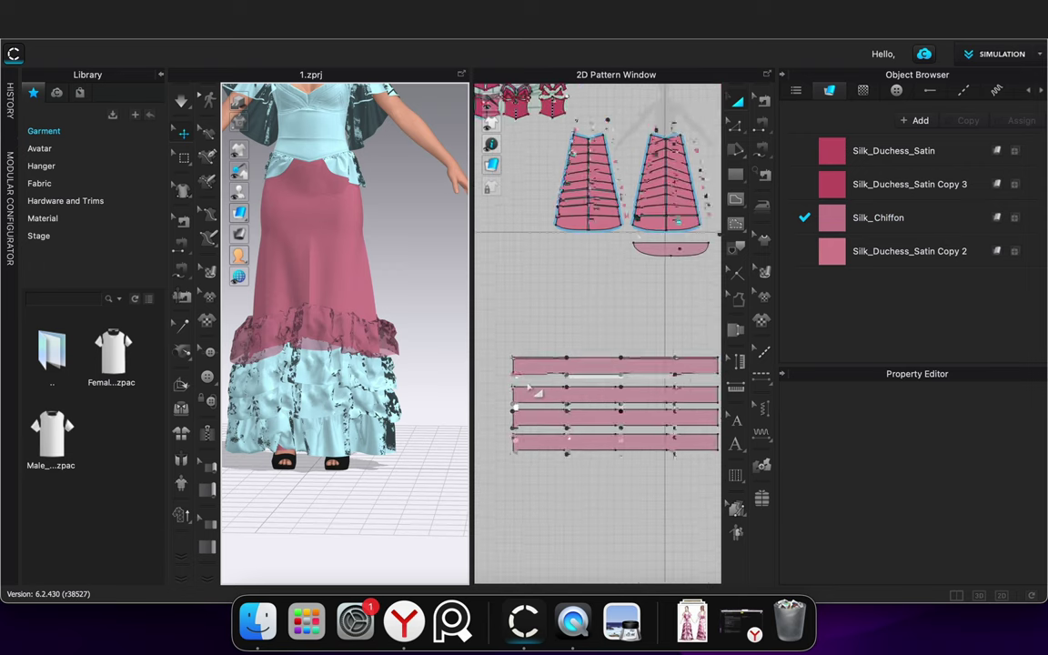
scroll(515, 376, up, 1)
click(512, 374)
scroll(570, 398, down, 2)
key(Delete)
click(709, 374)
key(Delete)
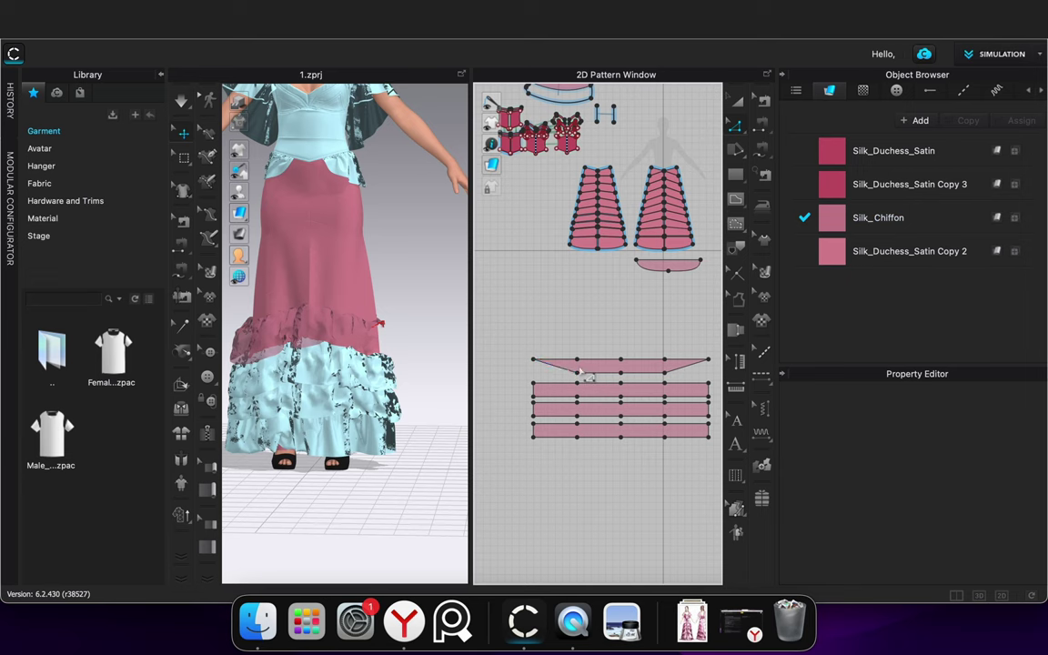
Curve the slanted left end of the copied strip slightly outward
key(c)
drag(553, 366, 548, 371)
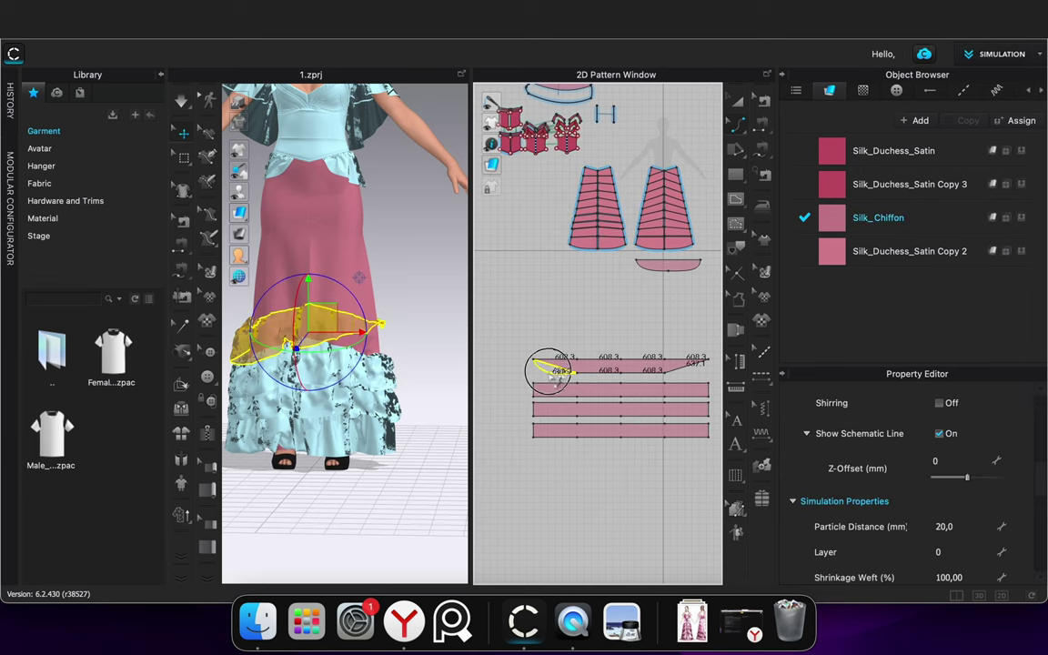
scroll(542, 368, up, 4)
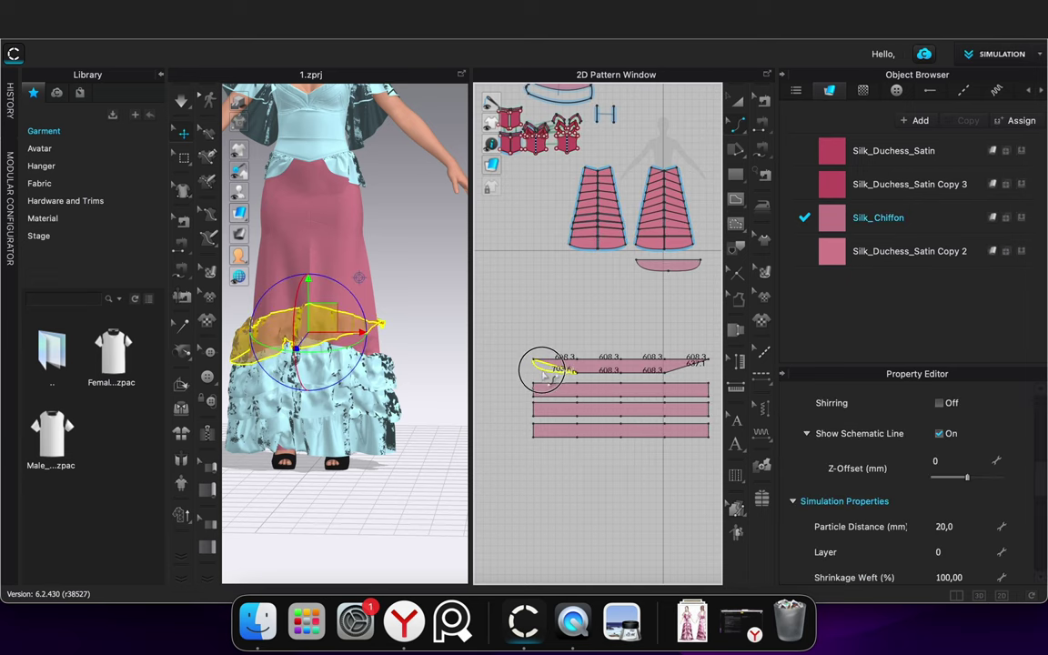
Reshape the lower corners at both ends of the uppermost long ruffle strip into rounded curves
drag(548, 374, 552, 374)
scroll(564, 370, down, 4)
click(639, 379)
middle_drag(688, 378, 455, 359)
drag(562, 345, 580, 356)
click(581, 353)
scroll(590, 359, down, 5)
click(745, 106)
click(489, 377)
click(361, 339)
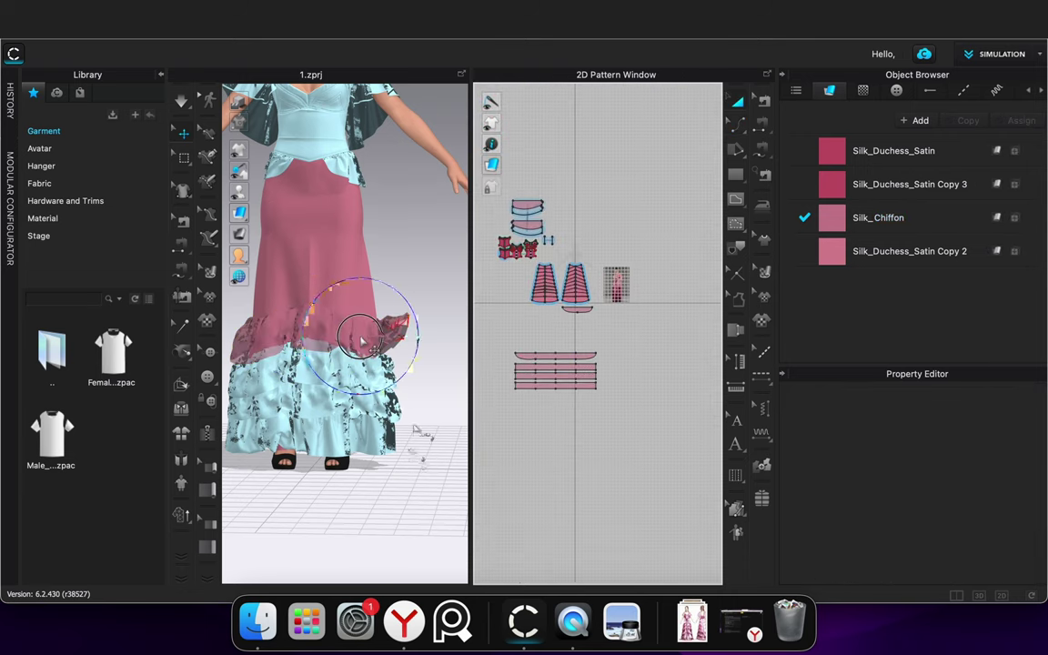
click(404, 460)
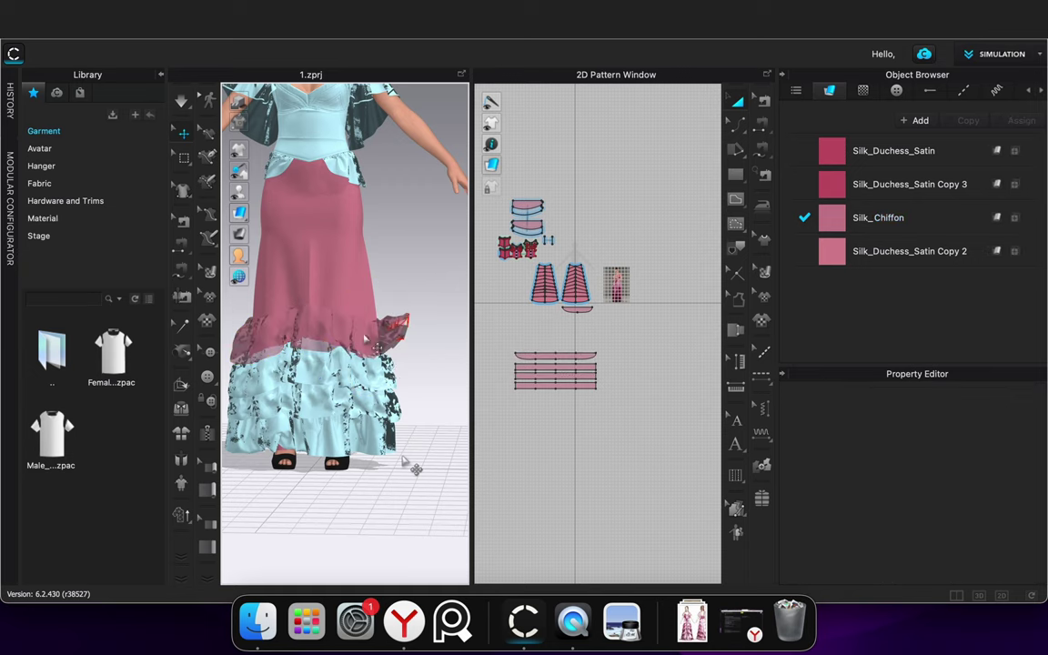
click(365, 340)
scroll(506, 333, up, 3)
click(414, 278)
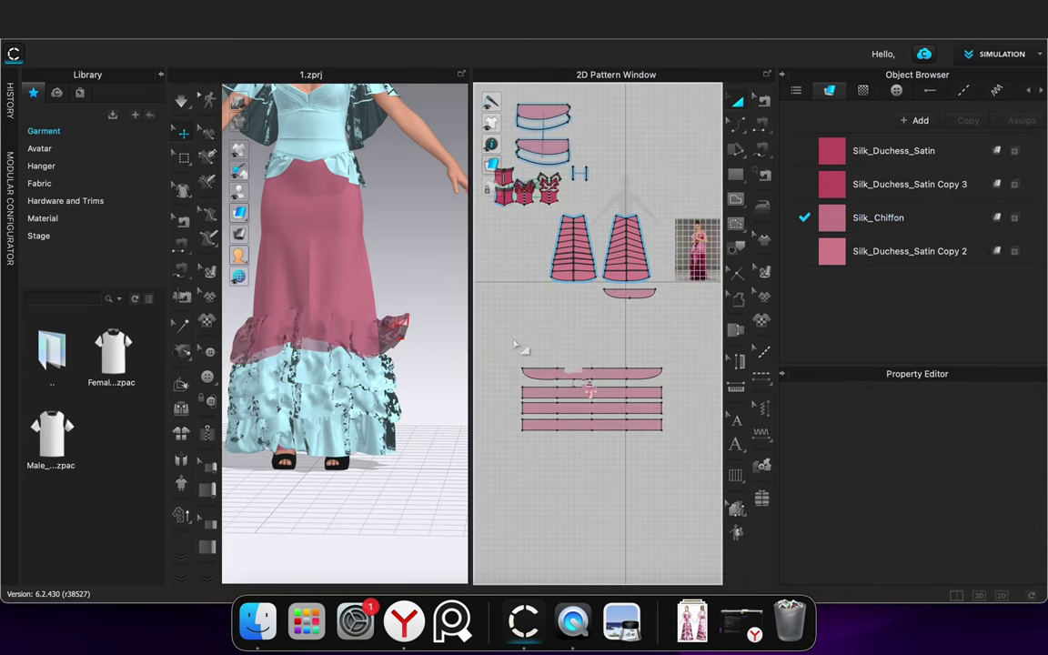
scroll(521, 364, up, 2)
Narrow the curved ruffle strip and move it up, away from the three rectangular strips, to just below the short curved piece
click(610, 385)
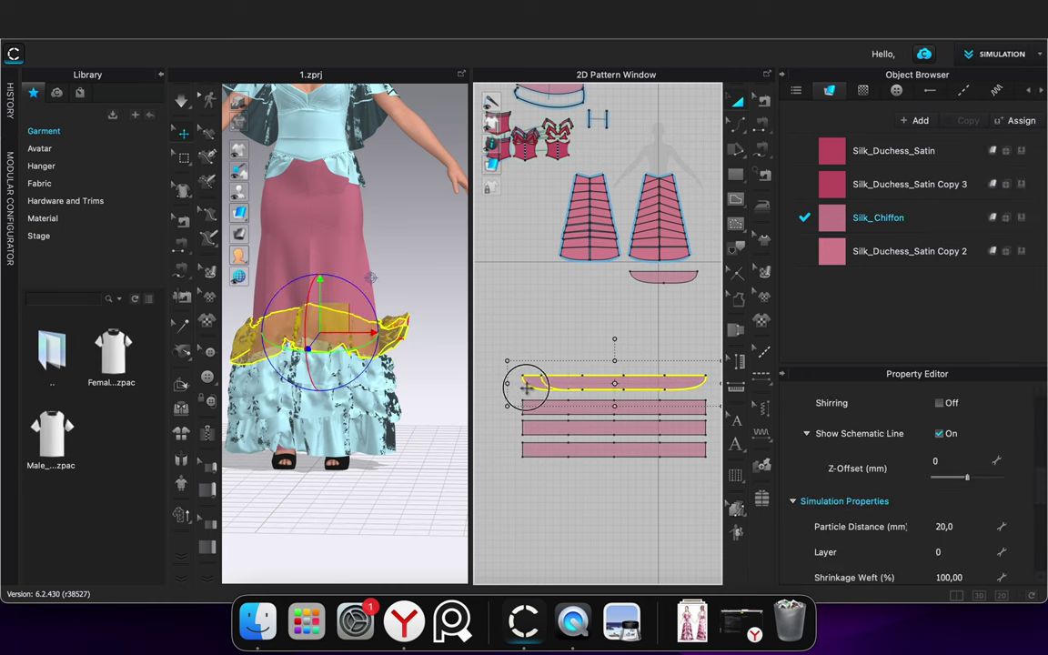
key(Delete)
click(659, 376)
key(Delete)
drag(655, 374, 647, 305)
click(664, 363)
scroll(661, 368, up, 3)
middle_drag(650, 375, 627, 479)
Draw a mirrored pair of internal lines on the front skirt panels, running from the waistline to the hem near the centre front
click(736, 126)
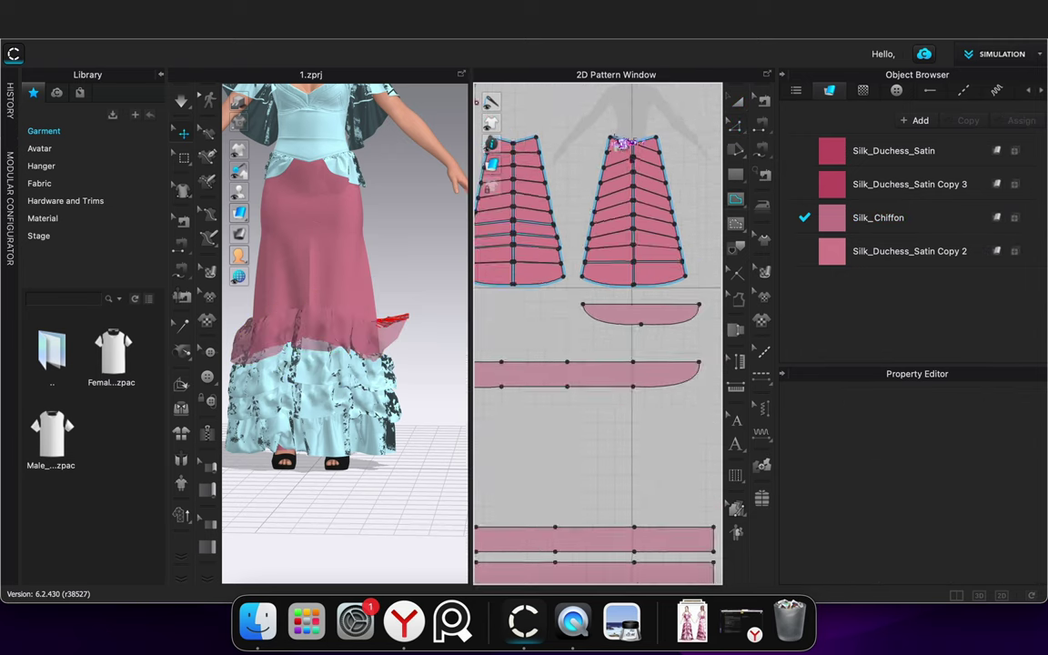
scroll(622, 140, up, 5)
click(630, 143)
double_click(619, 471)
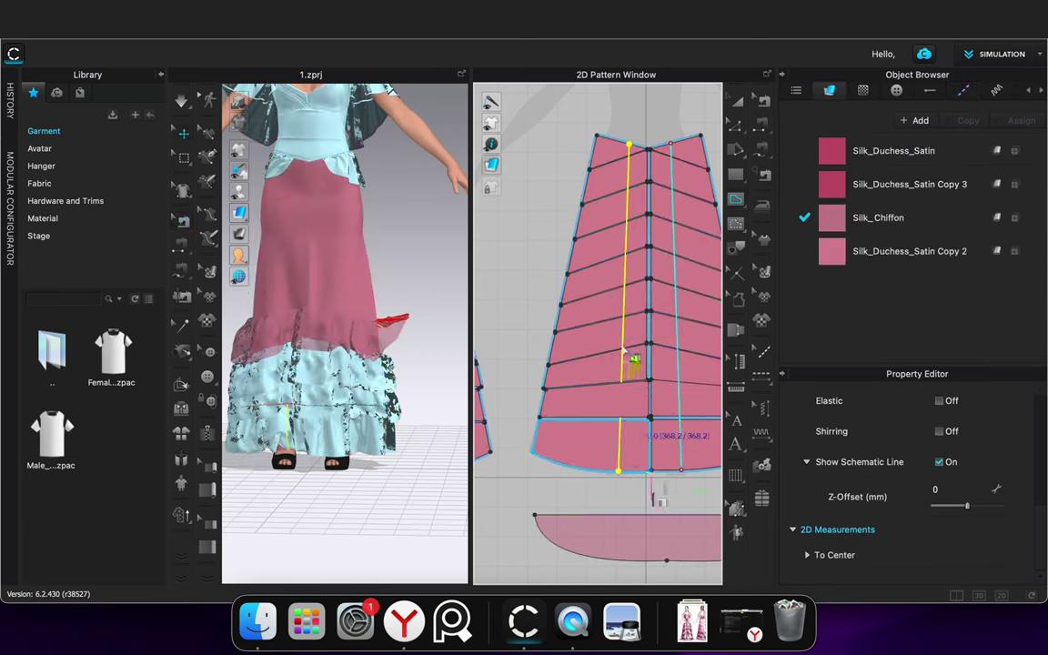
Adjust the ends of the waistline seams on both front skirt panels so they meet the new internal lines
key(b)
scroll(647, 152, up, 4)
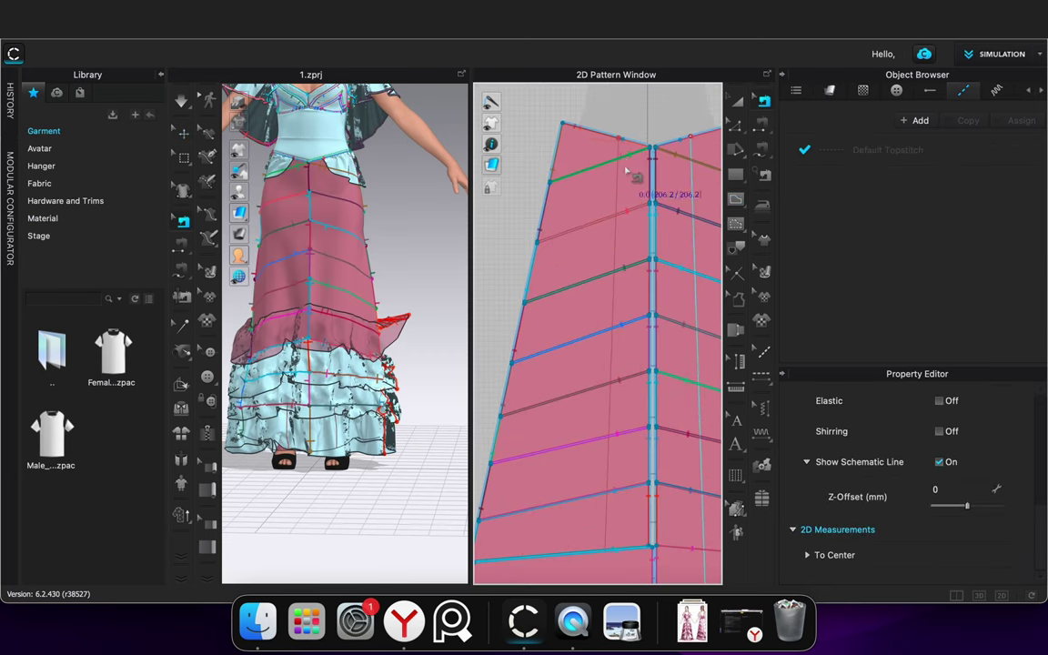
drag(623, 140, 620, 139)
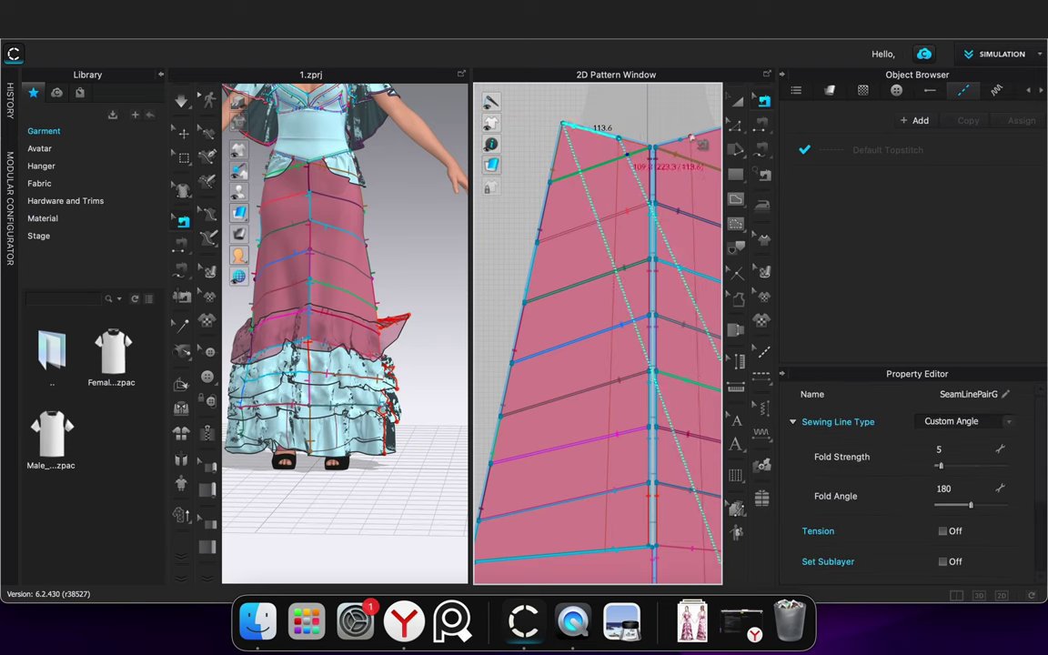
click(647, 137)
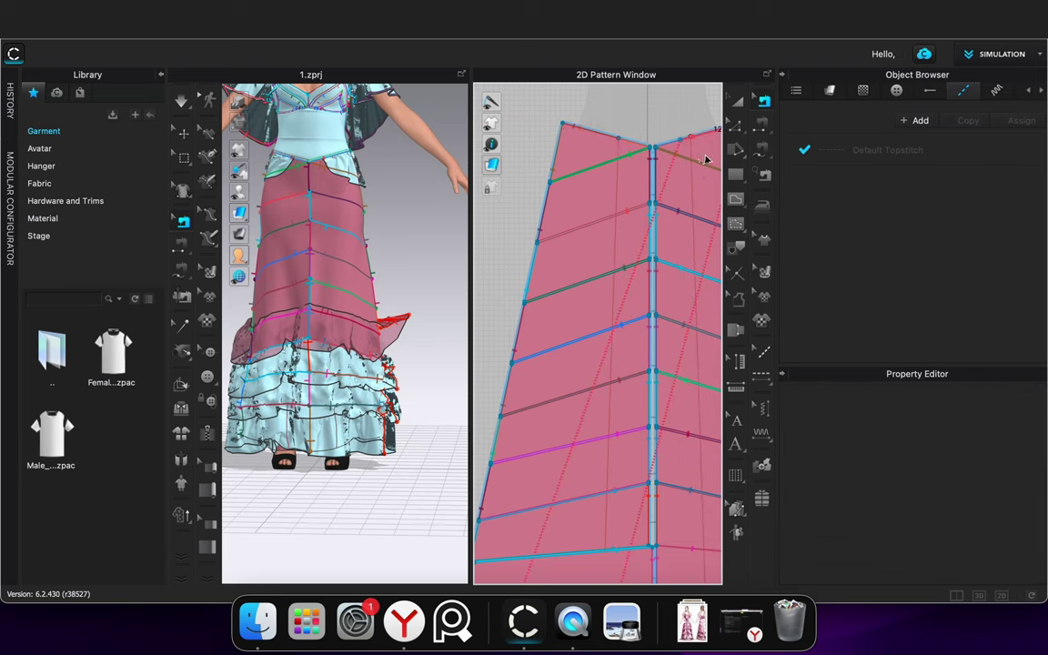
click(703, 143)
scroll(704, 145, down, 10)
scroll(705, 146, up, 8)
drag(683, 139, 693, 140)
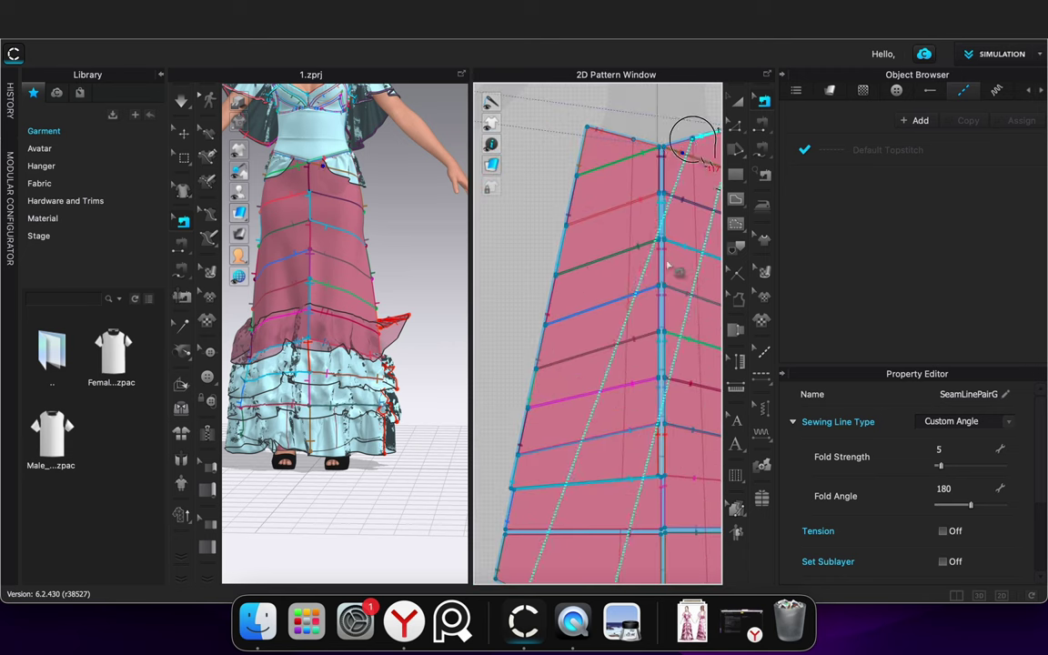
Free-sew the ruffle strip's right quarter to a left front skirt panel seamline, between the internal line and the side edge
scroll(670, 265, down, 5)
click(580, 443)
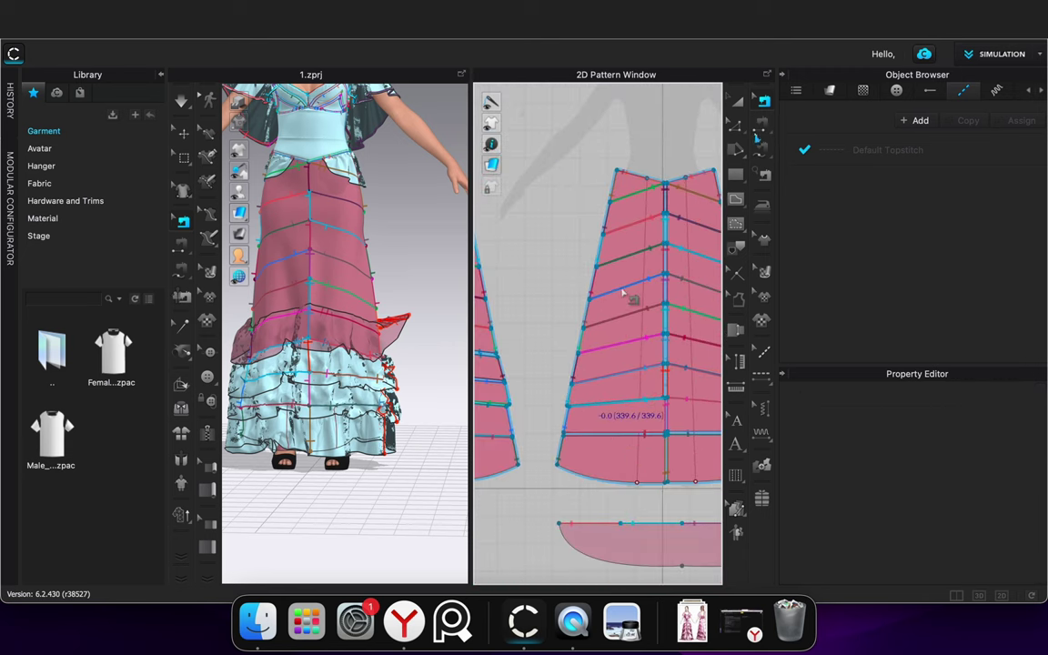
scroll(628, 310, down, 3)
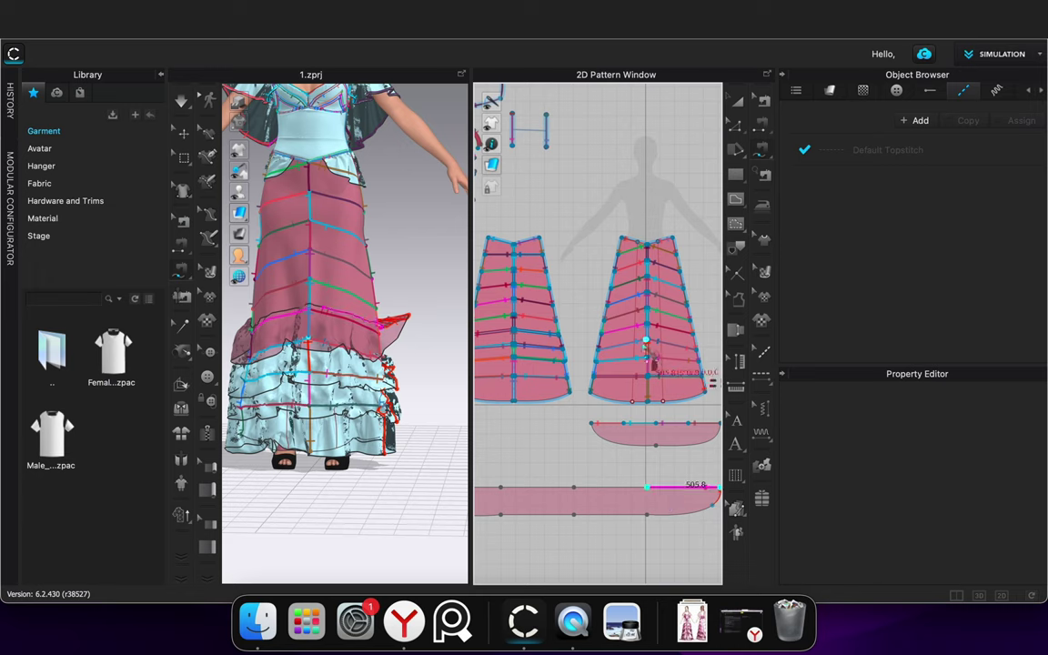
scroll(648, 339, up, 5)
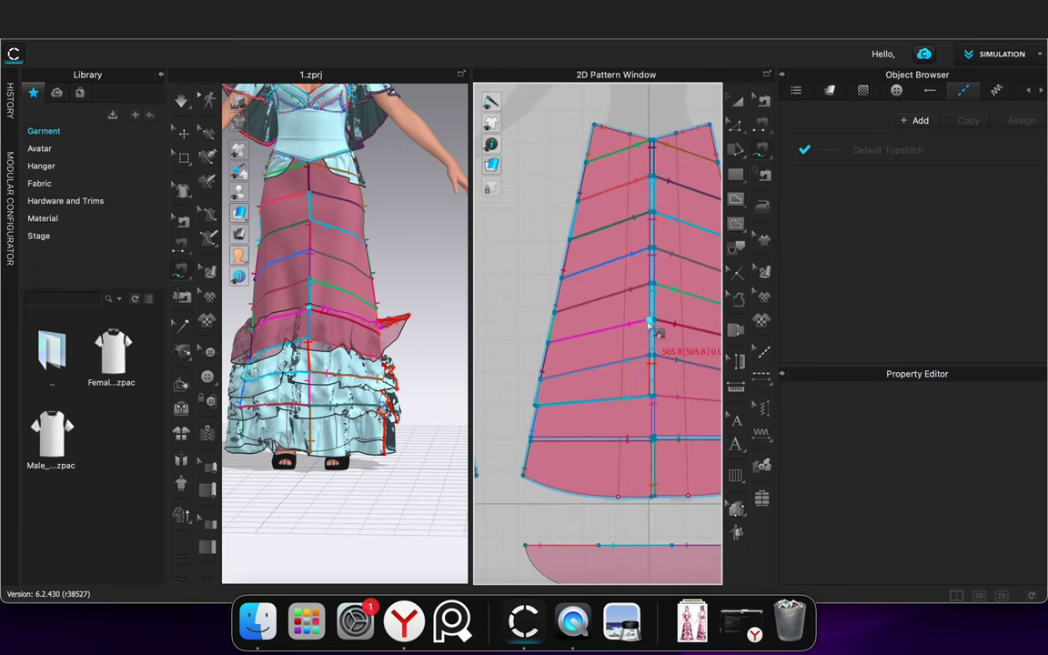
scroll(637, 326, up, 2)
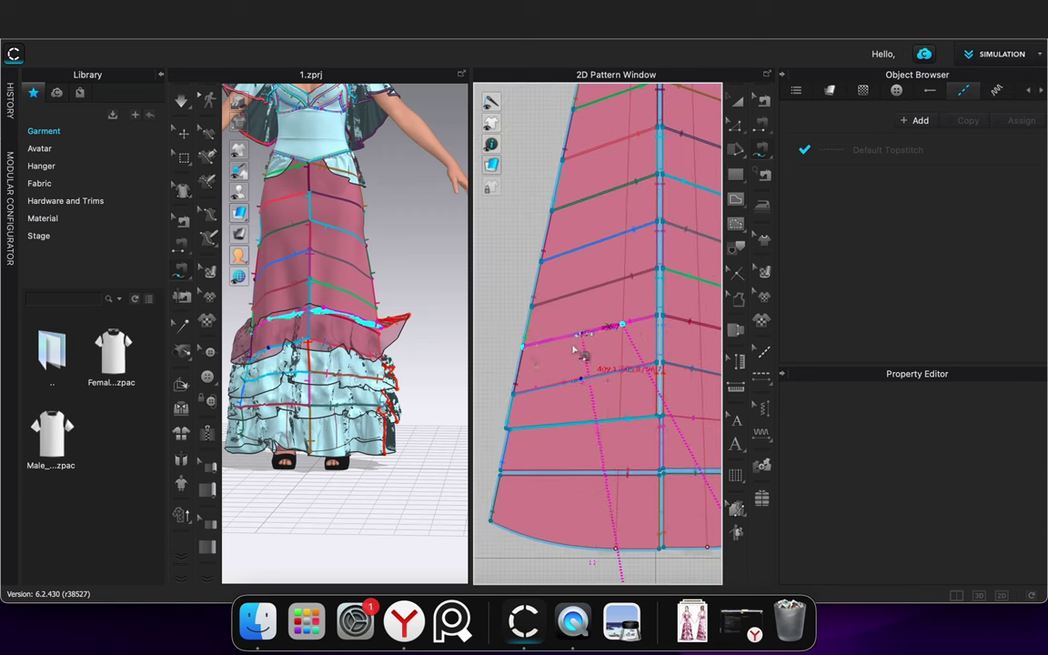
scroll(533, 362, down, 3)
Free-sew the two middle quarters of the ruffle strip to the matching back skirt seamline from side to side
click(563, 476)
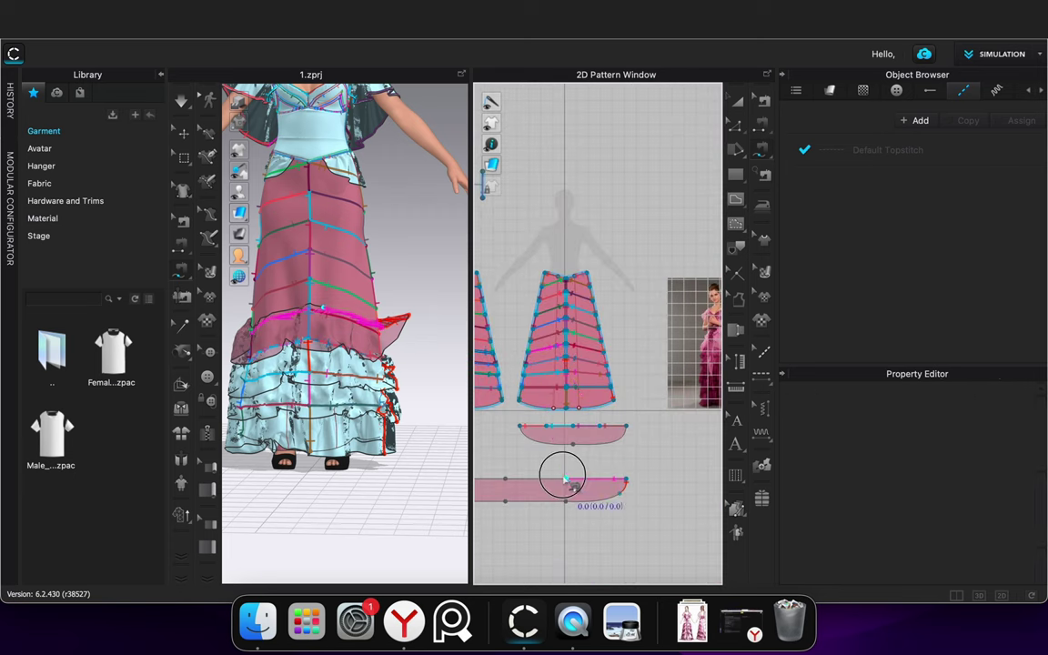
click(531, 463)
click(546, 449)
middle_drag(546, 450, 654, 415)
click(553, 445)
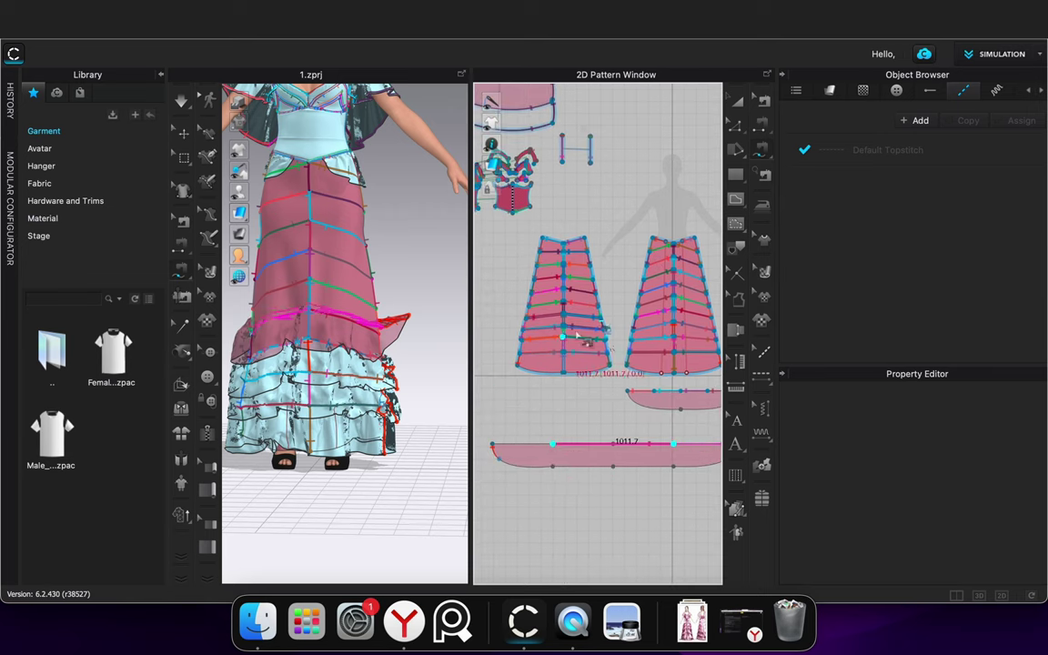
scroll(600, 323, up, 5)
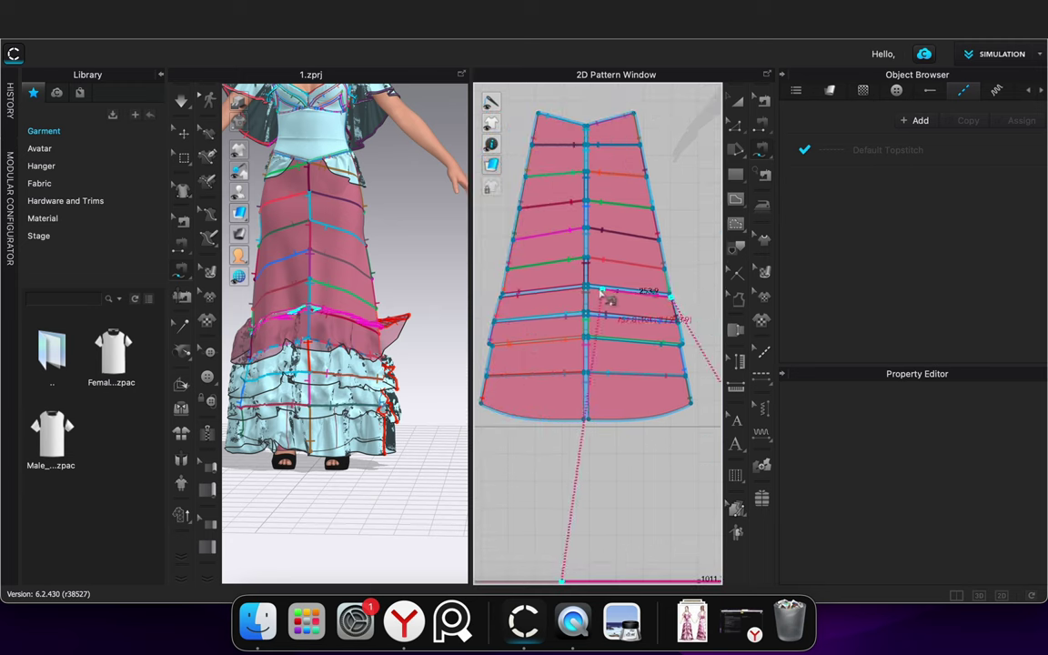
click(592, 293)
click(585, 291)
click(505, 300)
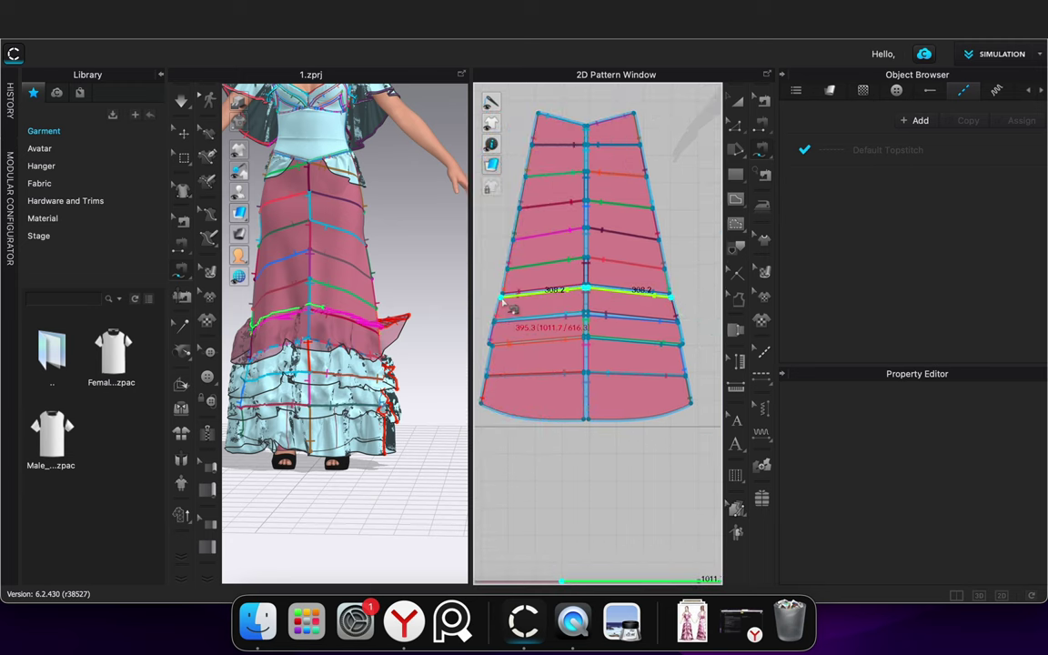
Free-sew the ruffle strip's left quarter to the right front skirt panel seamline, from the side edge to the internal line
scroll(510, 310, down, 5)
click(537, 442)
click(480, 440)
scroll(689, 326, up, 5)
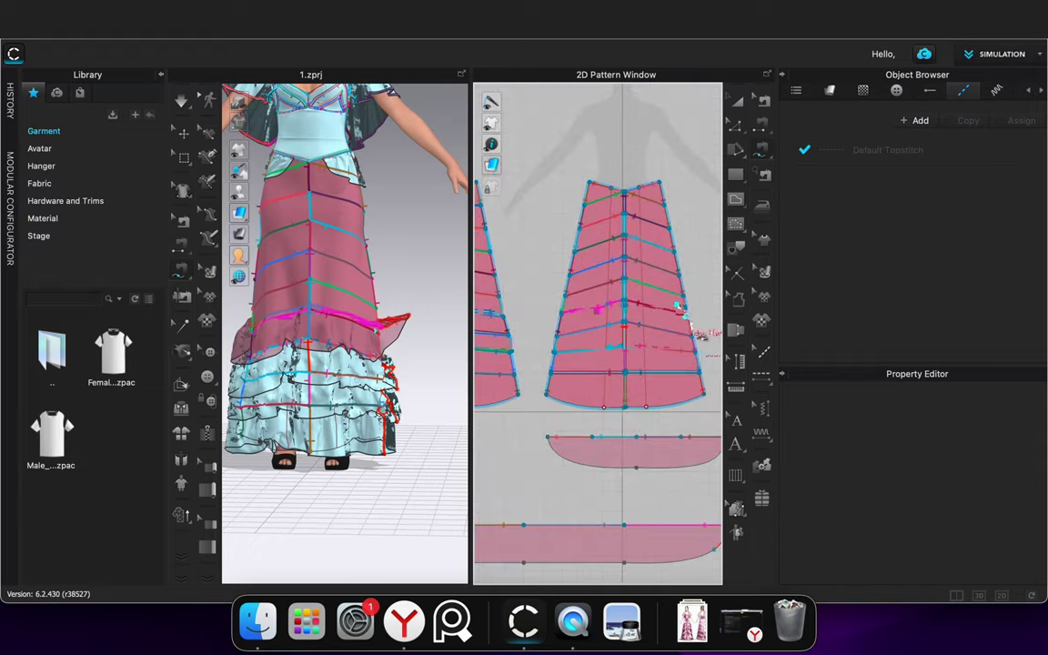
click(684, 307)
click(609, 292)
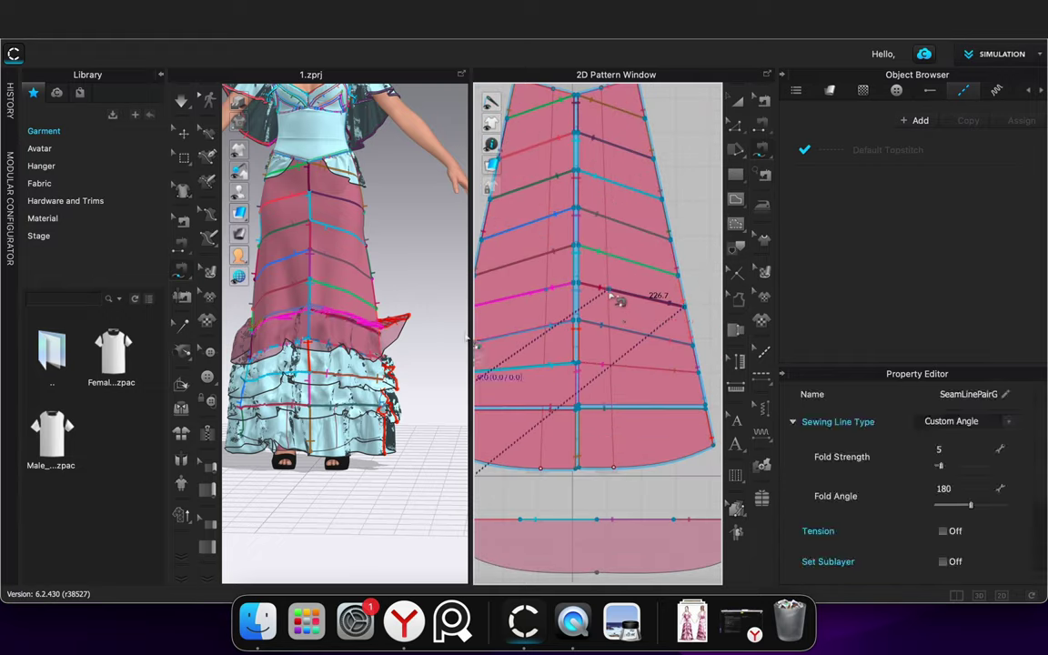
Reposition the curved ruffle around the skirt in 3D and run the simulation
click(740, 102)
right_drag(388, 271, 435, 401)
click(310, 408)
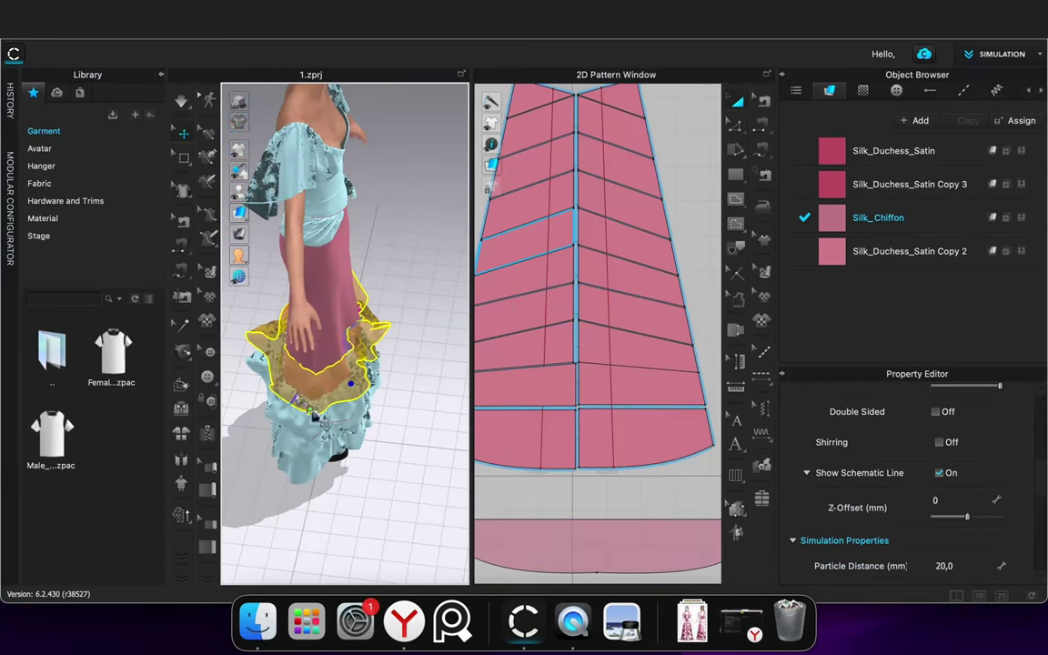
right_drag(320, 420, 344, 330)
drag(317, 409, 357, 399)
right_drag(319, 373, 444, 306)
drag(363, 373, 403, 361)
click(428, 343)
click(441, 307)
key(space)
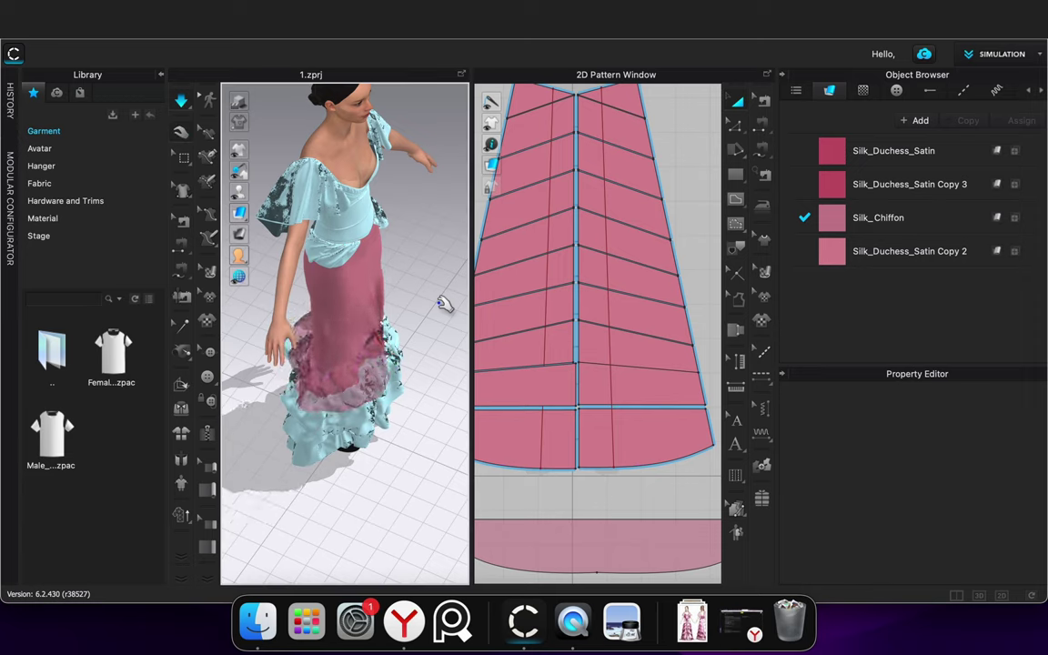
Pull the ruffle at the back and a lower front skirt panel into place while the simulation runs
right_drag(444, 304, 372, 407)
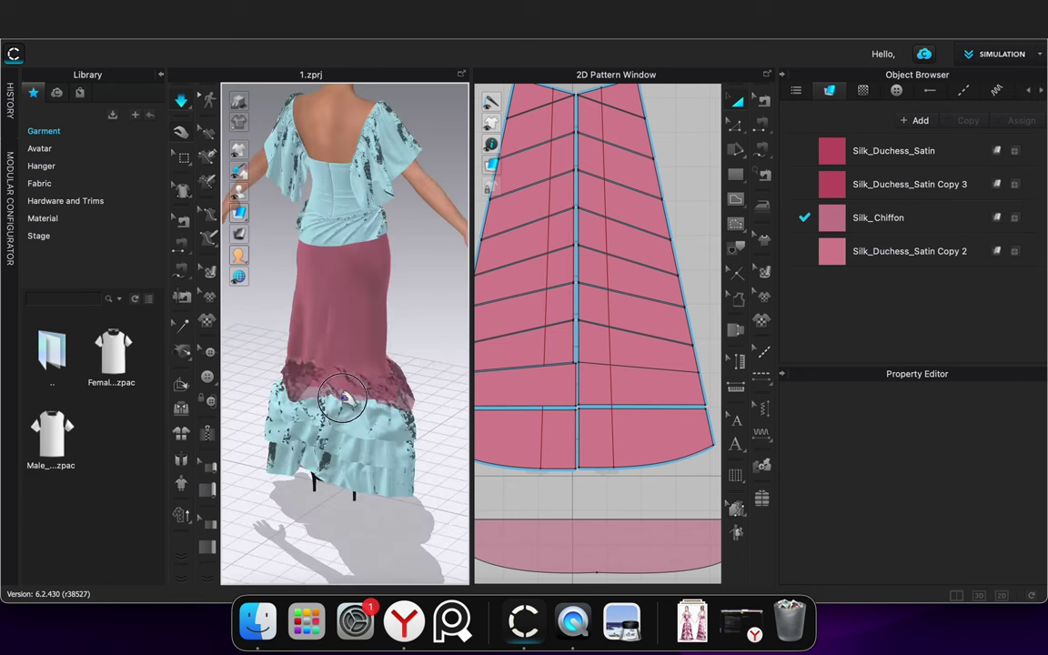
click(339, 409)
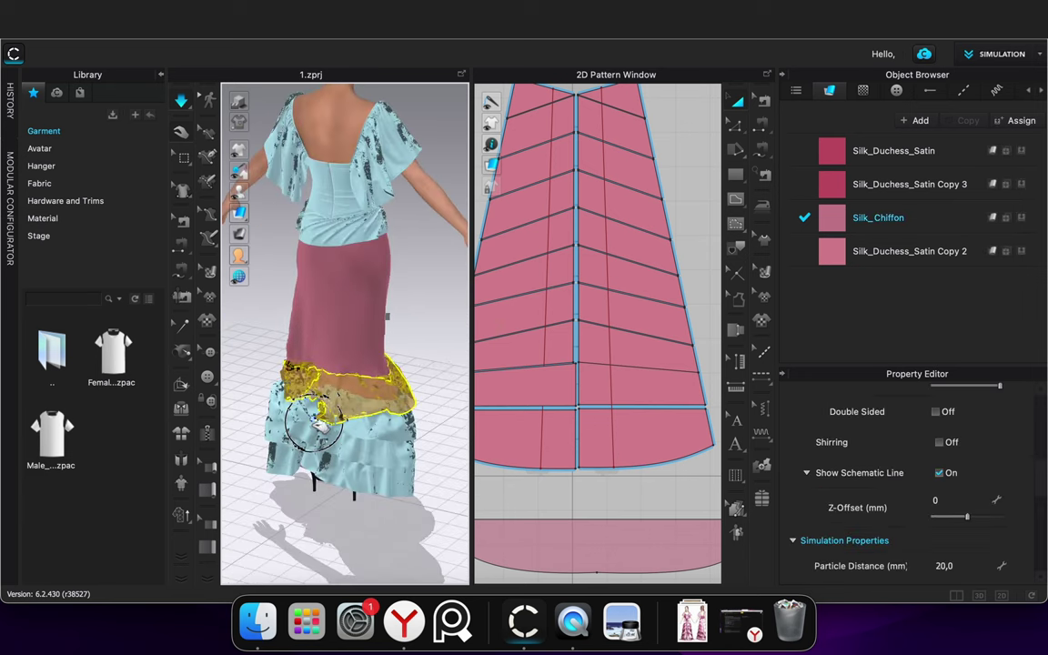
drag(300, 426, 292, 426)
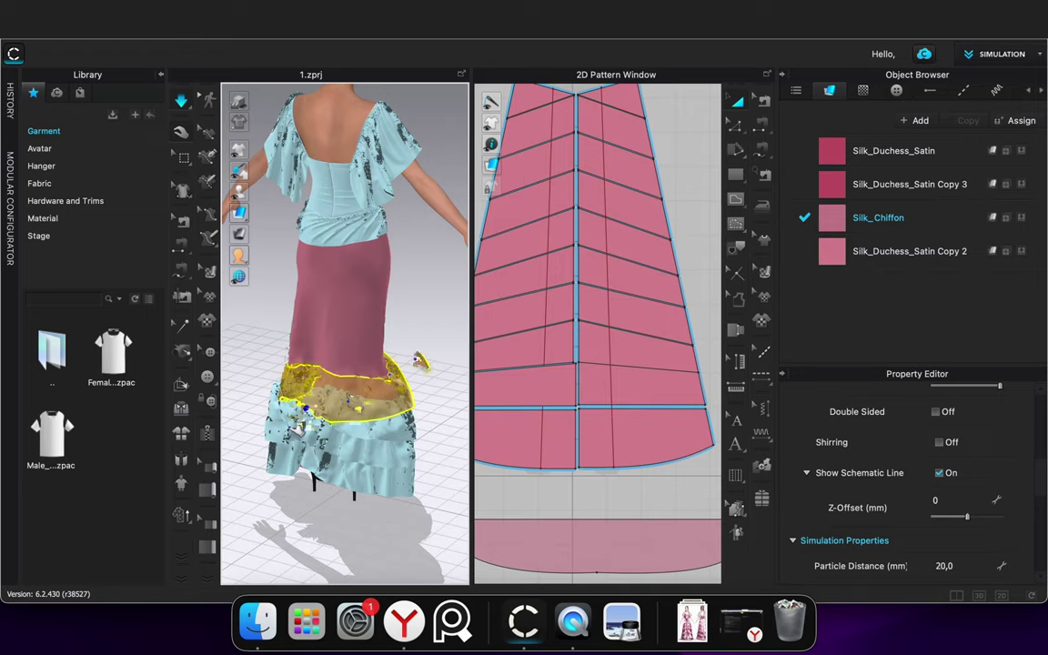
right_click(420, 362)
click(416, 286)
right_drag(437, 344, 285, 344)
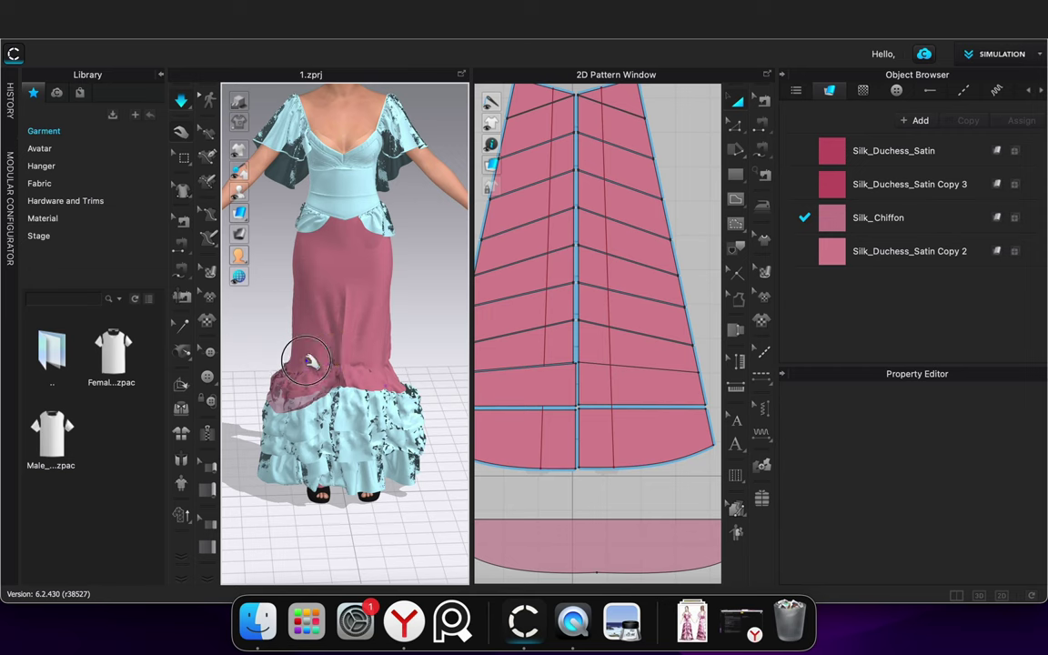
click(308, 364)
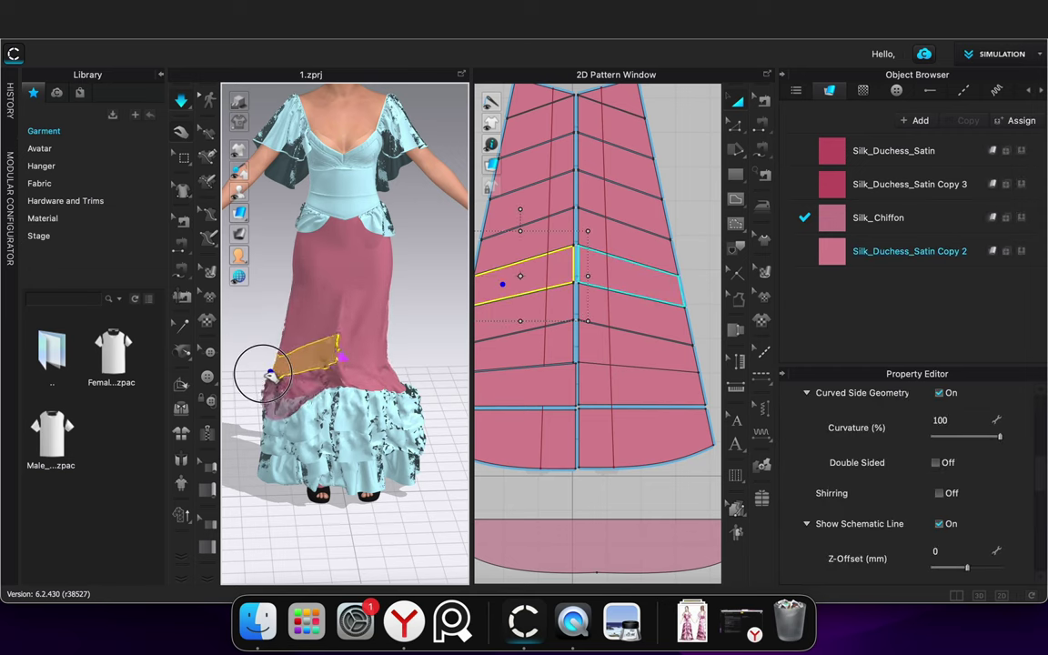
click(417, 332)
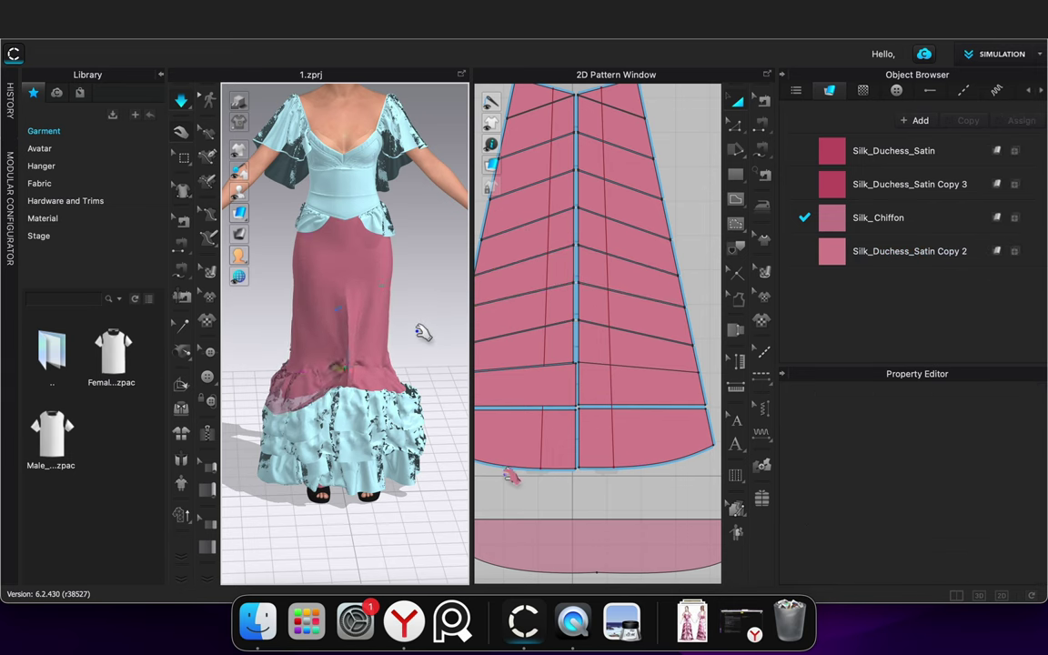
Delete the seam that joins the two rounded ends of the curved ruffle strip
key(b)
scroll(516, 480, down, 5)
scroll(571, 503, down, 2)
click(606, 555)
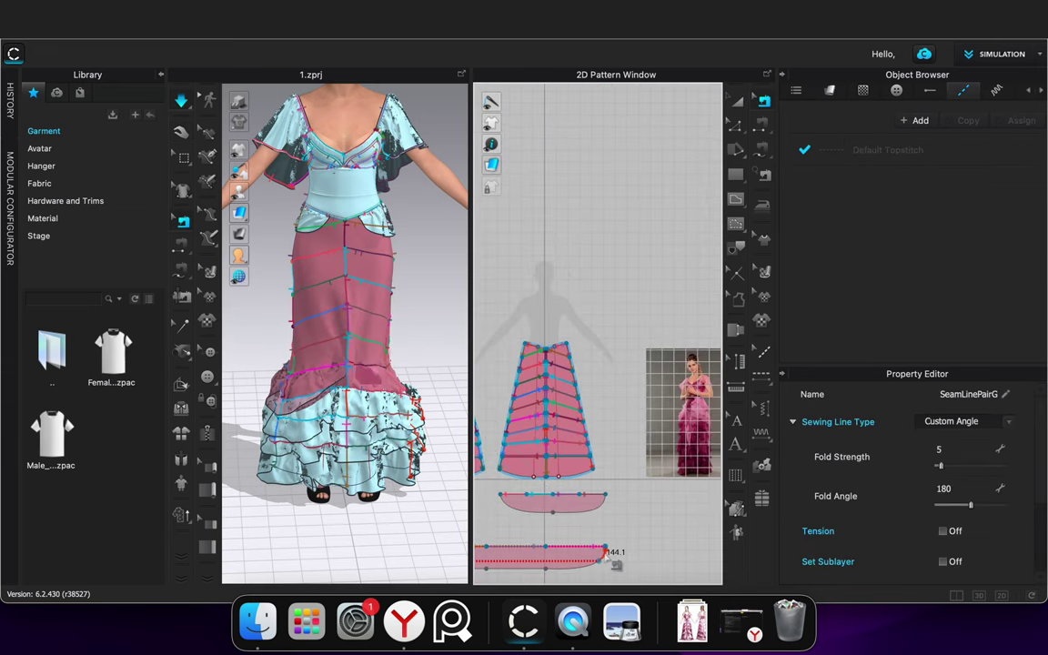
key(Delete)
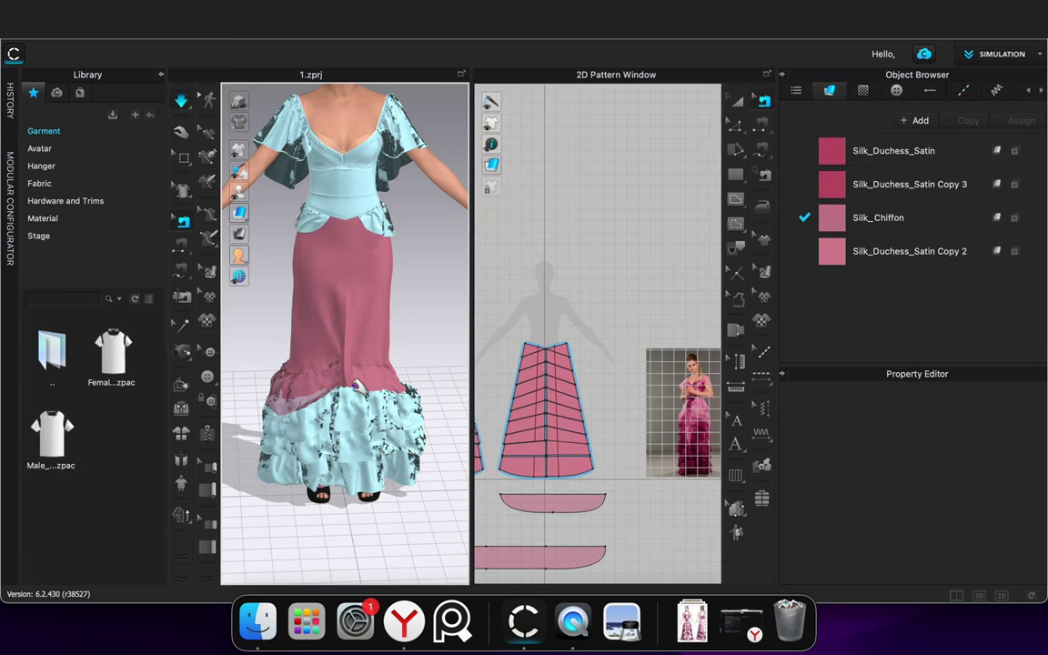
Pull the ruffle's front edge outward and down during simulation to smooth its drape over the lower tiers
scroll(357, 385, up, 3)
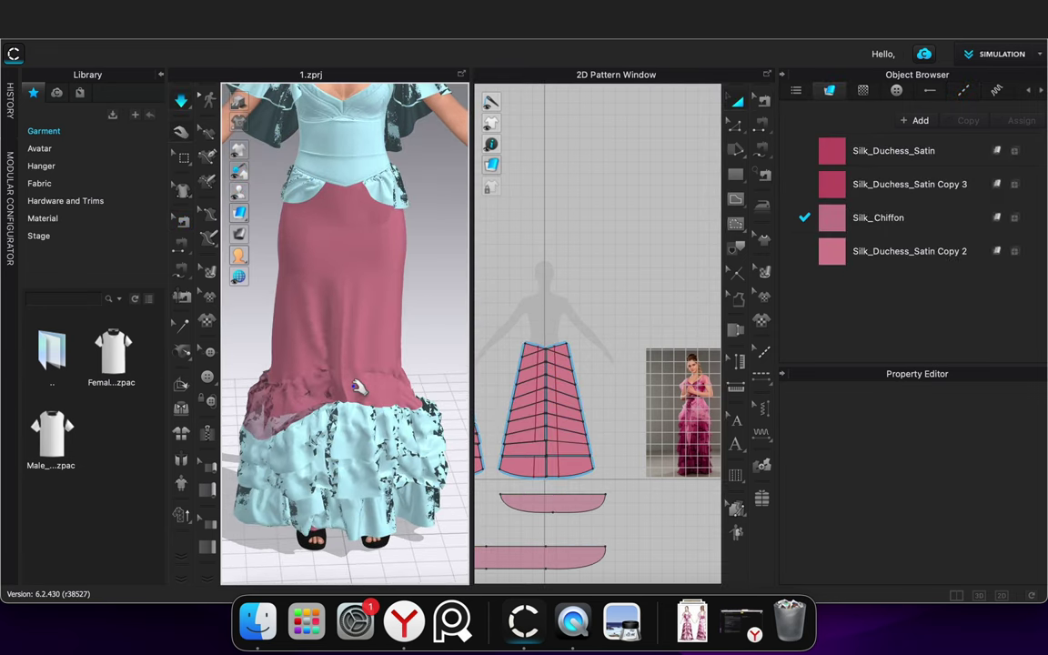
click(318, 417)
drag(319, 416, 273, 442)
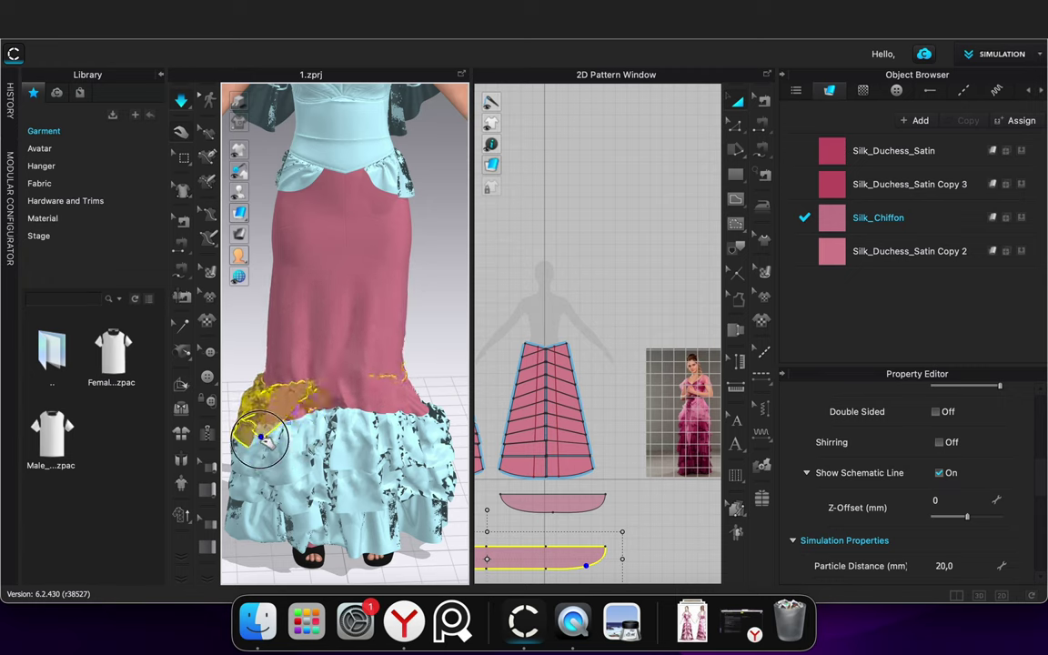
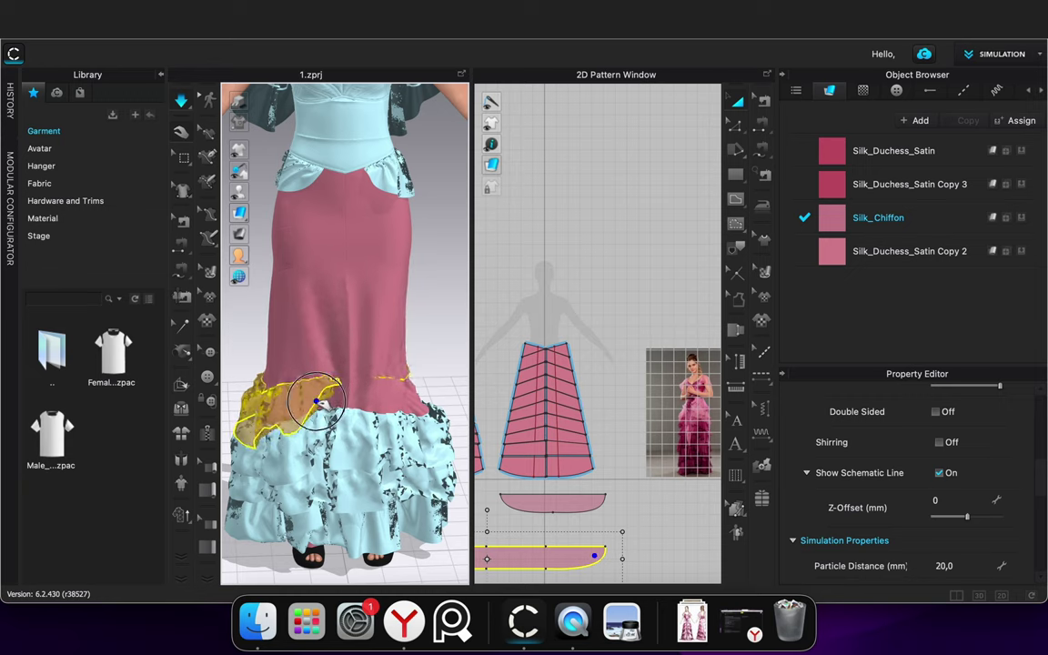
click(428, 328)
right_drag(428, 328, 513, 414)
drag(402, 410, 425, 402)
click(425, 349)
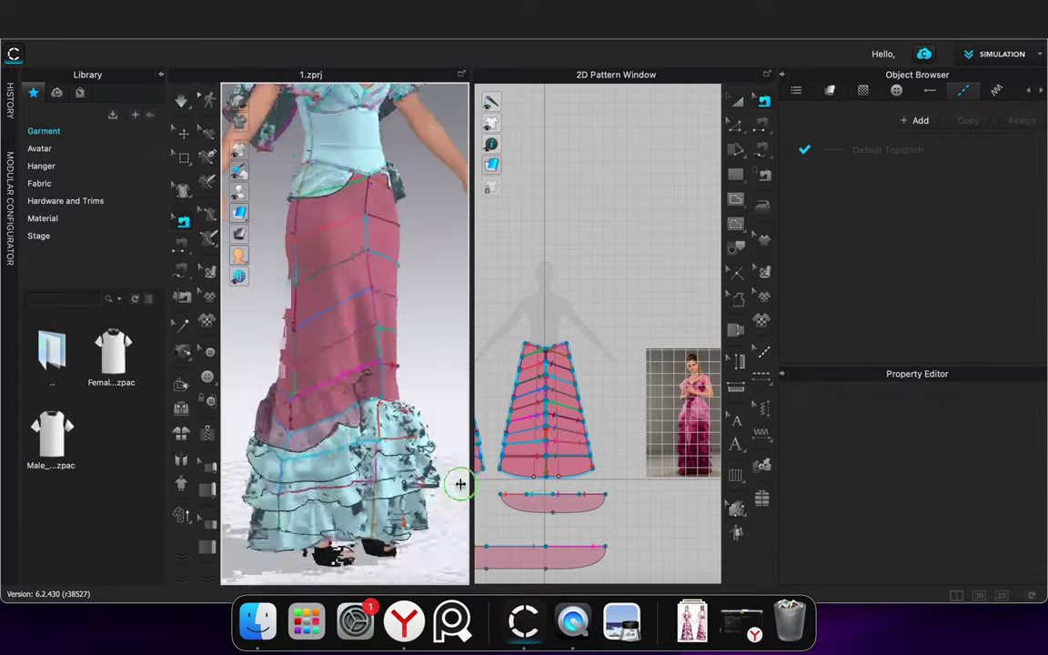
mouse_move(460, 484)
right_down()
mouse_move(467, 480)
mouse_move(336, 485)
mouse_move(457, 492)
right_up()
scroll(608, 476, down, 5)
scroll(610, 512, up, 3)
middle_drag(597, 530, 681, 303)
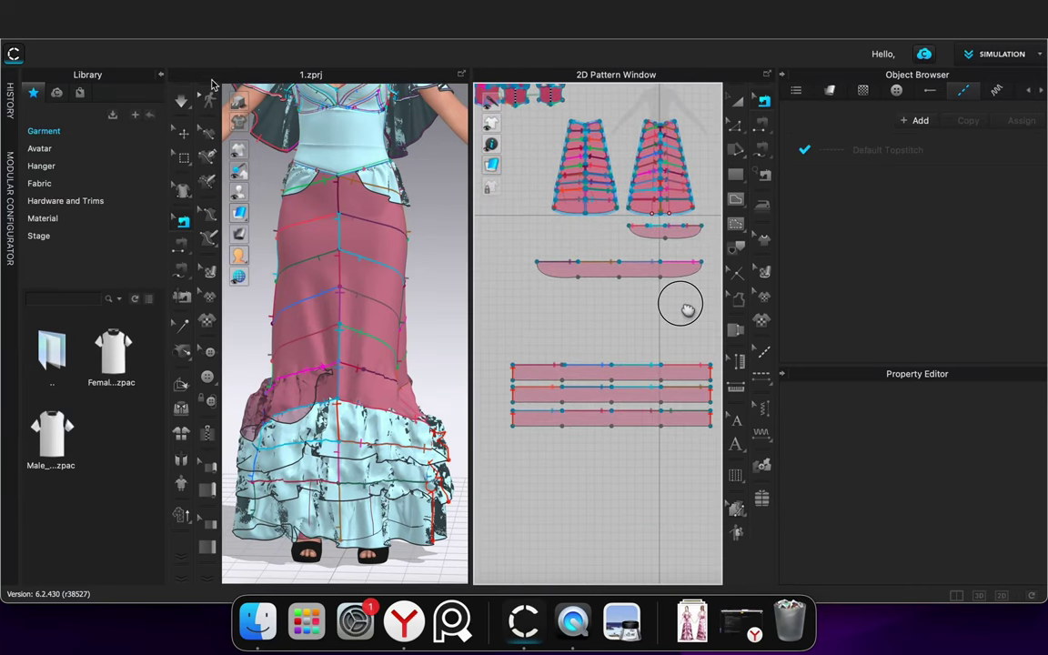
Box-select the half of the curved ruffle's mesh tucked under the skirt and run the simulation
click(186, 165)
drag(539, 246, 616, 321)
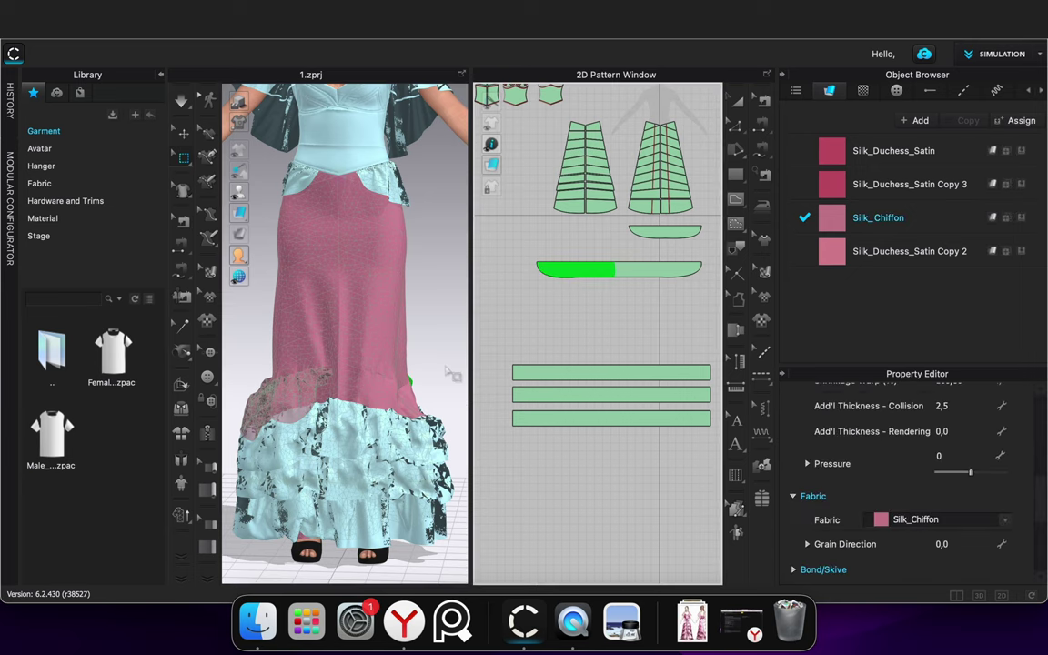
right_drag(446, 372, 323, 419)
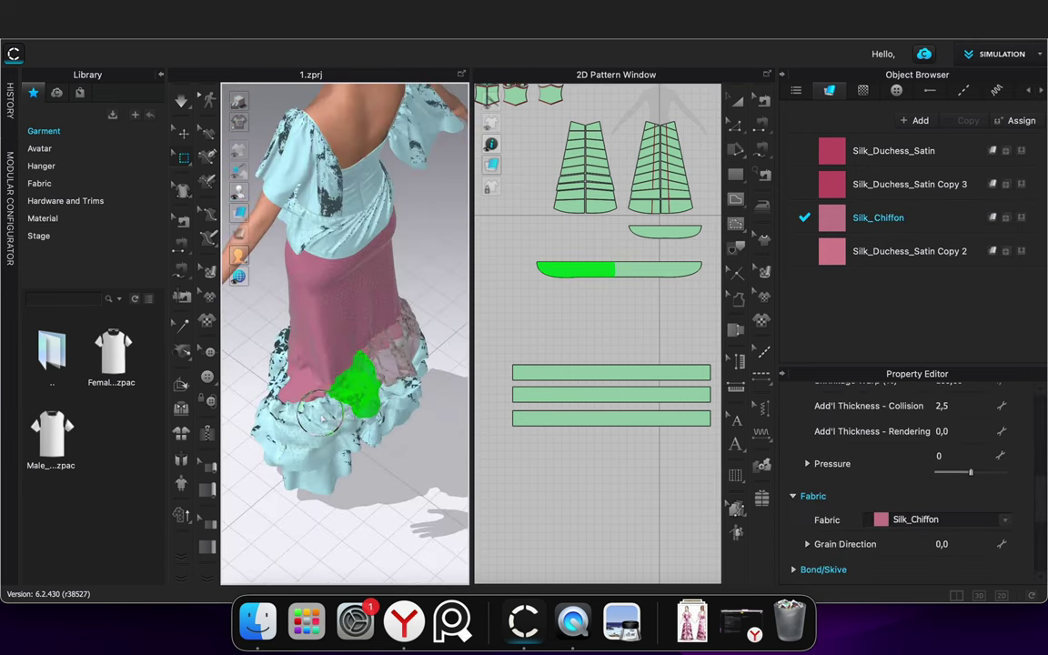
click(397, 478)
key(space)
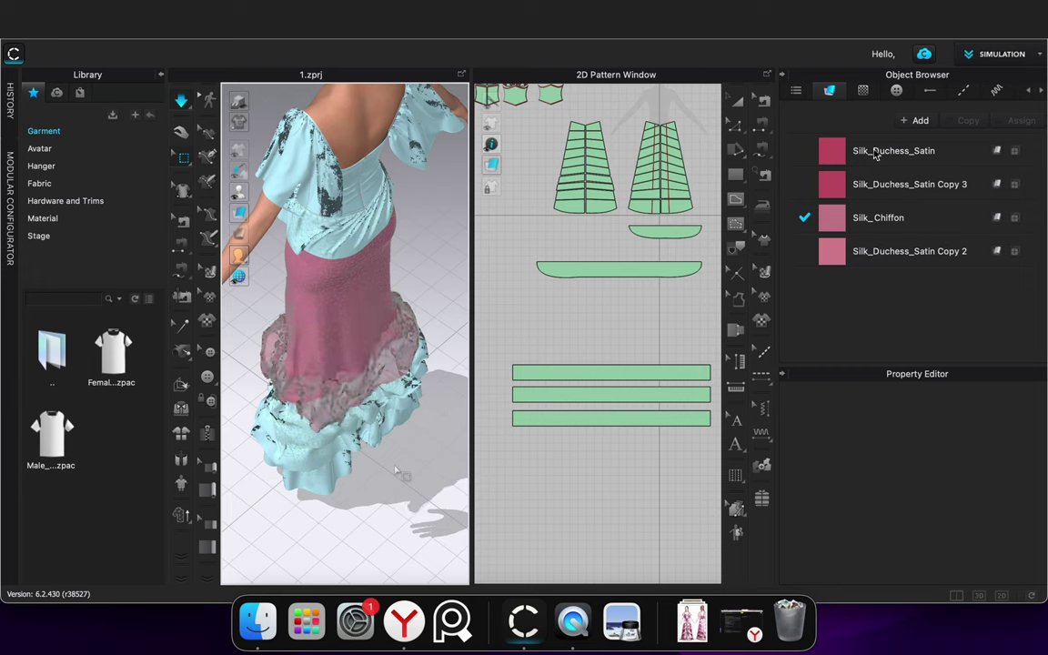
Pull the curved ruffle outward and down at the back, side and front while the simulation runs
click(739, 102)
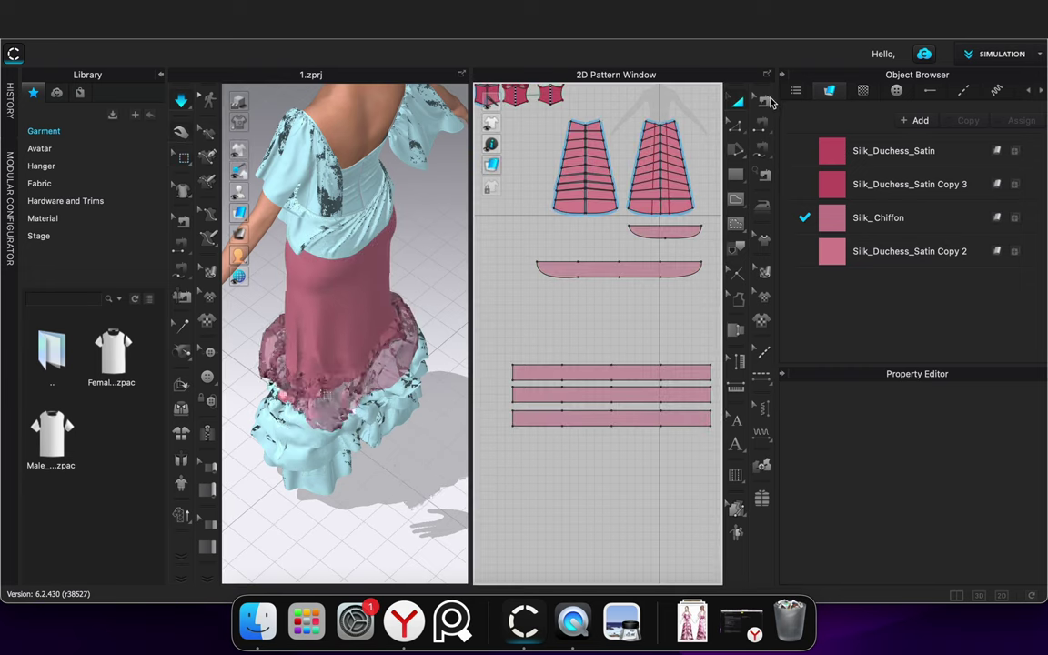
drag(282, 387, 283, 412)
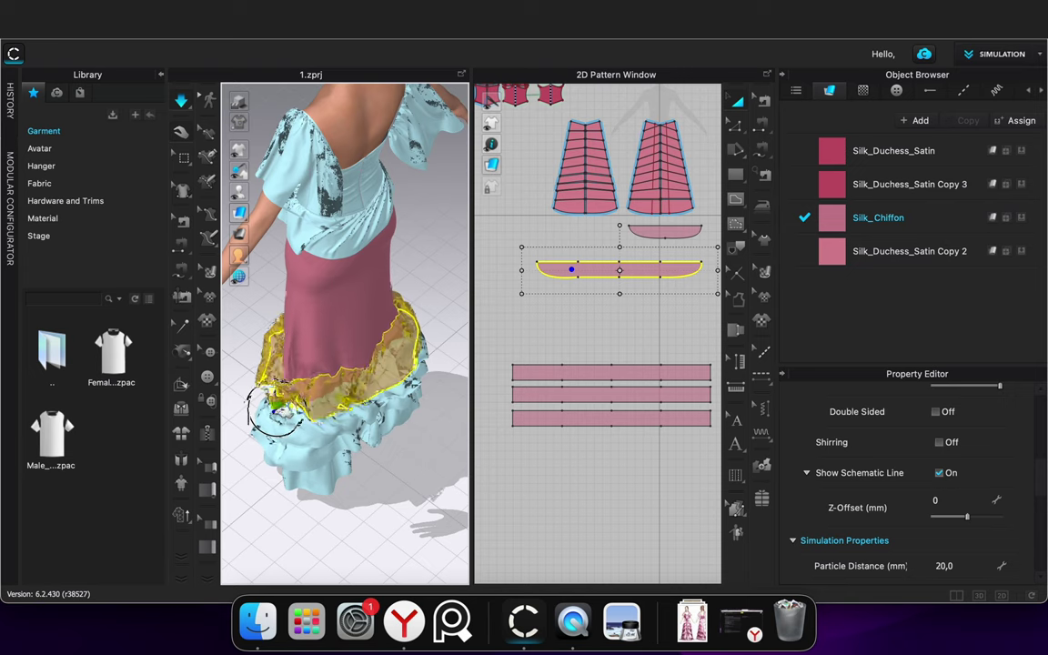
right_drag(324, 493, 405, 464)
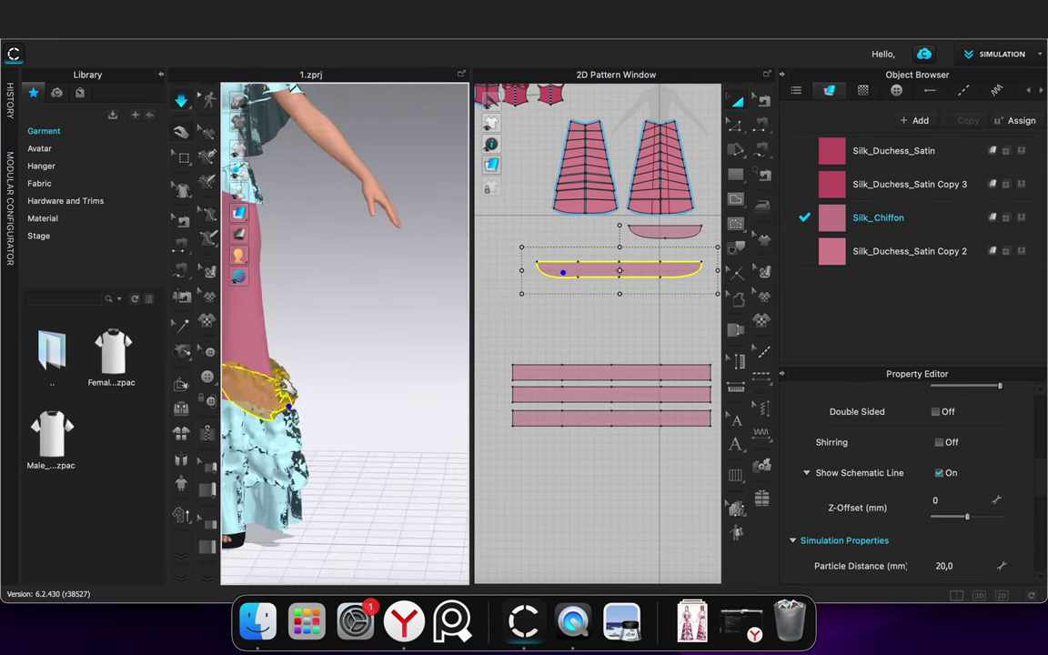
right_drag(335, 398, 241, 417)
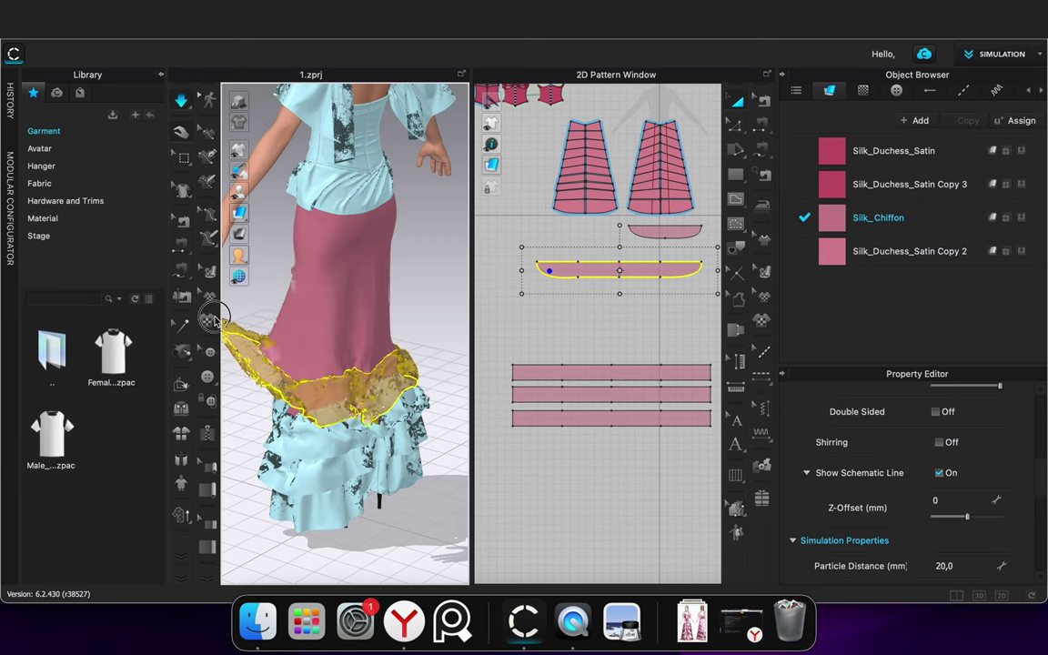
right_drag(247, 445, 341, 454)
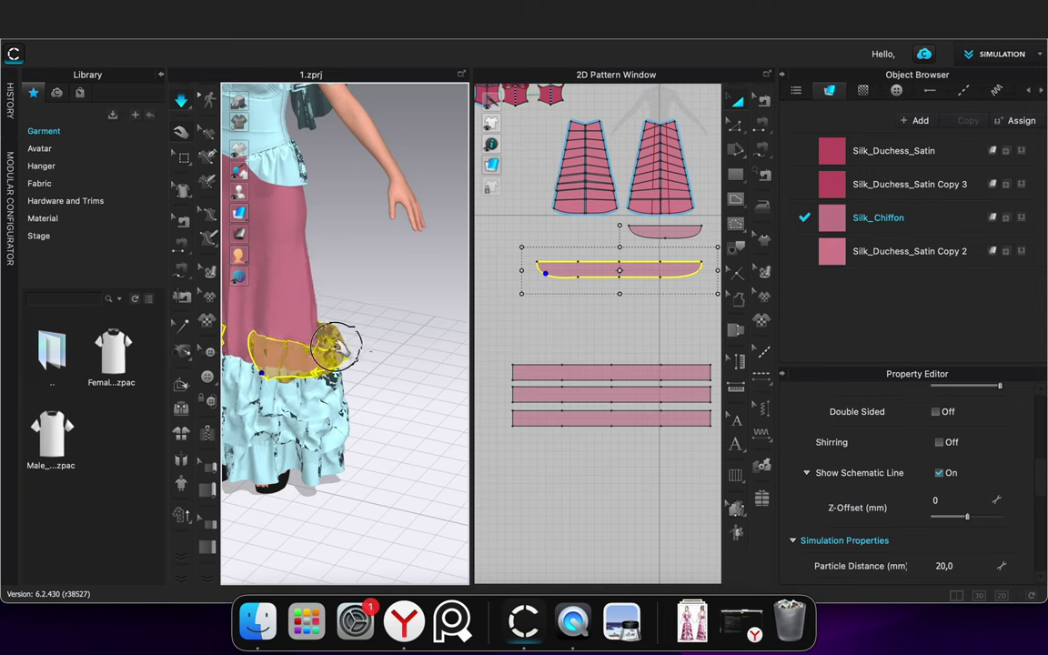
right_drag(377, 341, 340, 400)
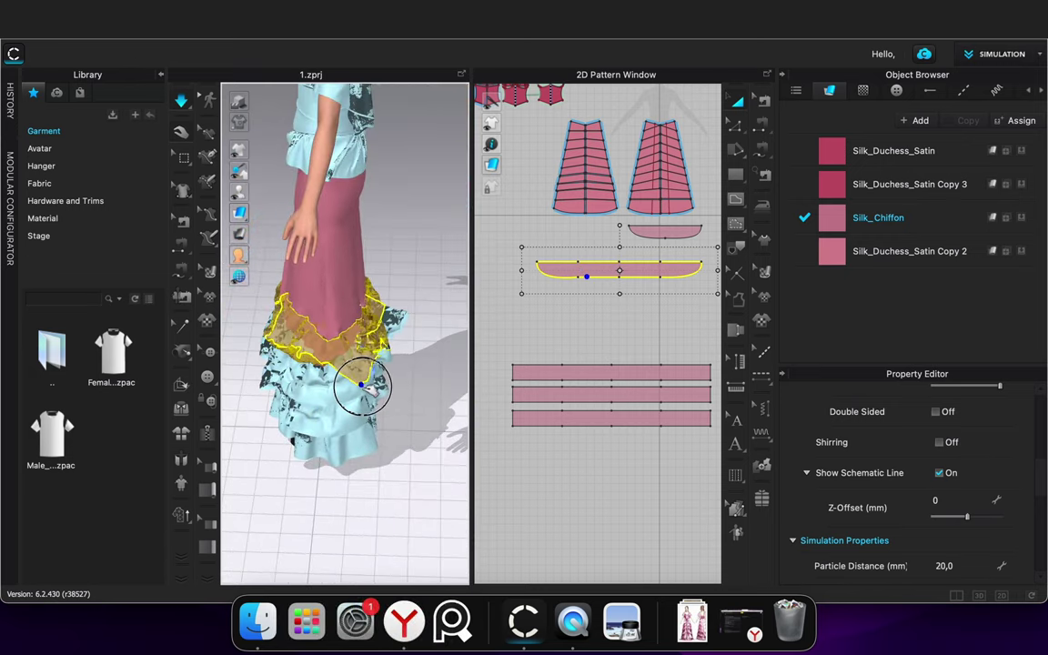
right_drag(271, 453, 389, 452)
click(390, 451)
scroll(378, 382, down, 5)
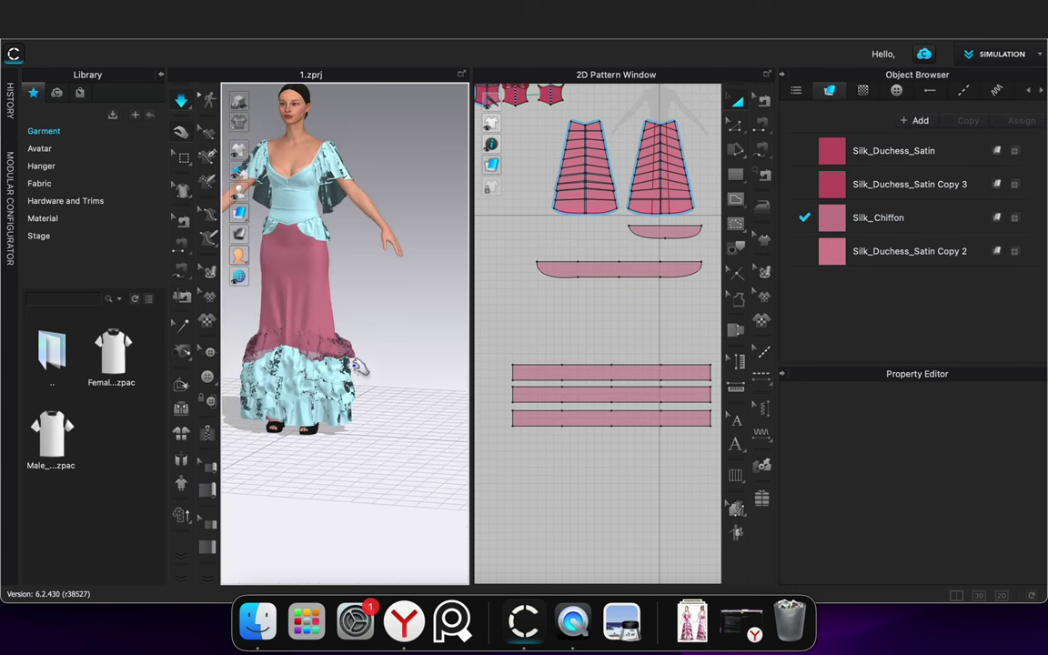
click(336, 353)
click(411, 402)
scroll(371, 298, up, 2)
Move the curved ruffle pattern down to just above the straight strips and paste a copy about 293 mm above it
drag(597, 269, 589, 346)
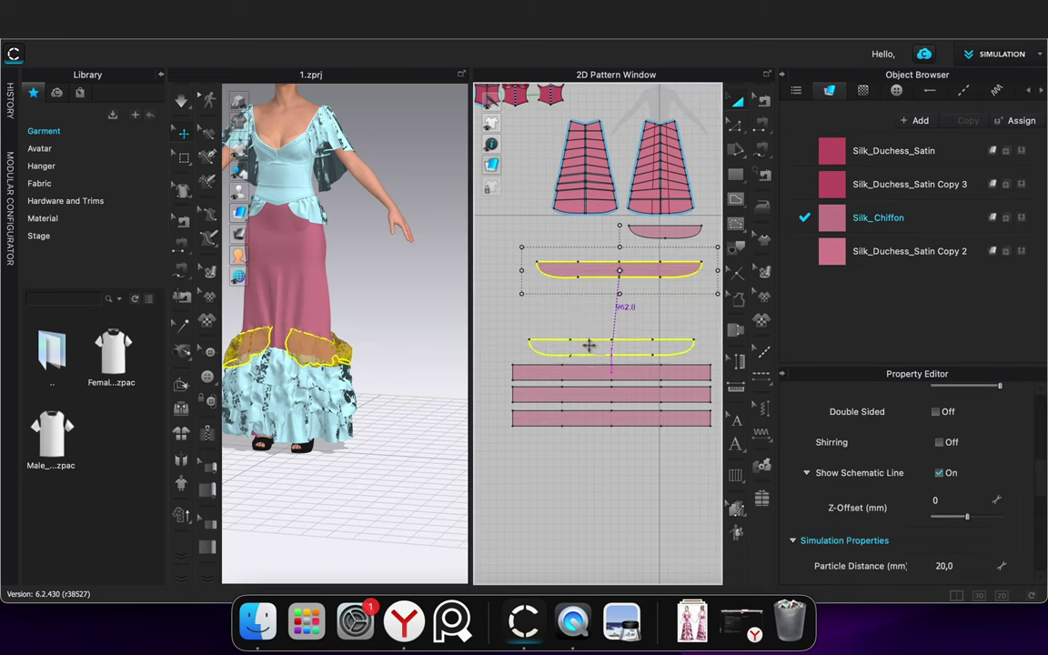
click(589, 345)
key(super+v)
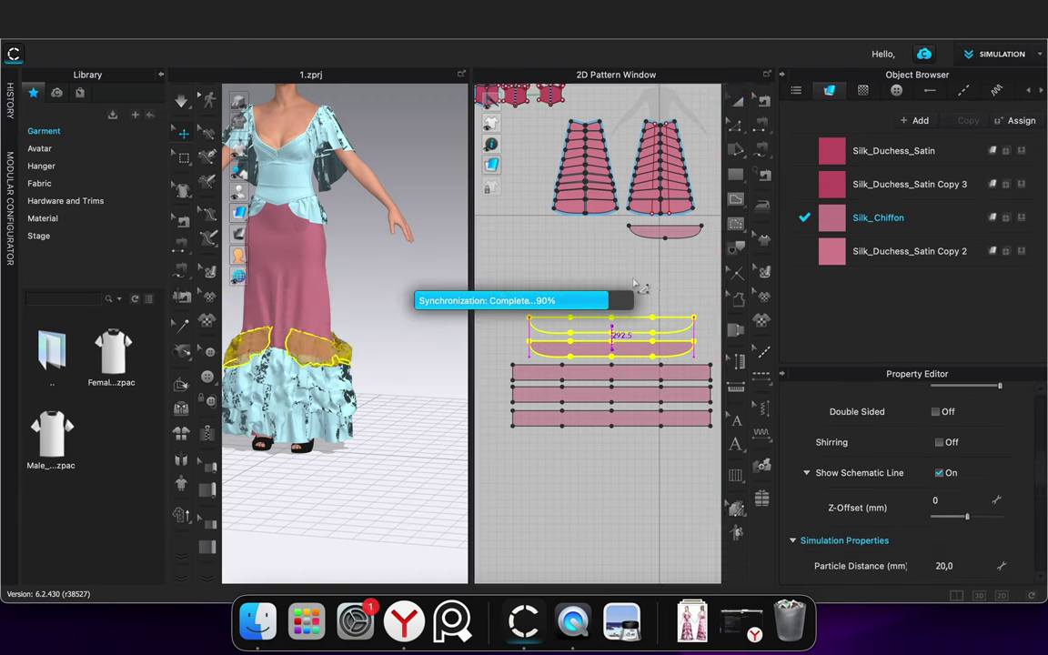
Hide the original curved ruffle in 3D and lower the copied ruffle around the skirt
right_click(596, 350)
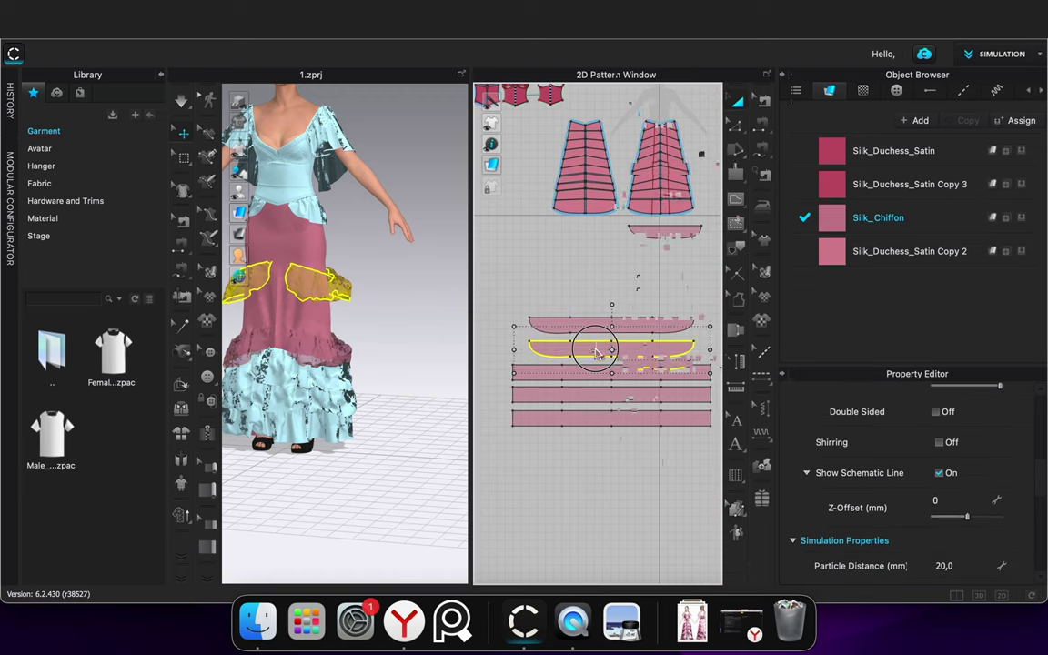
click(630, 387)
click(632, 386)
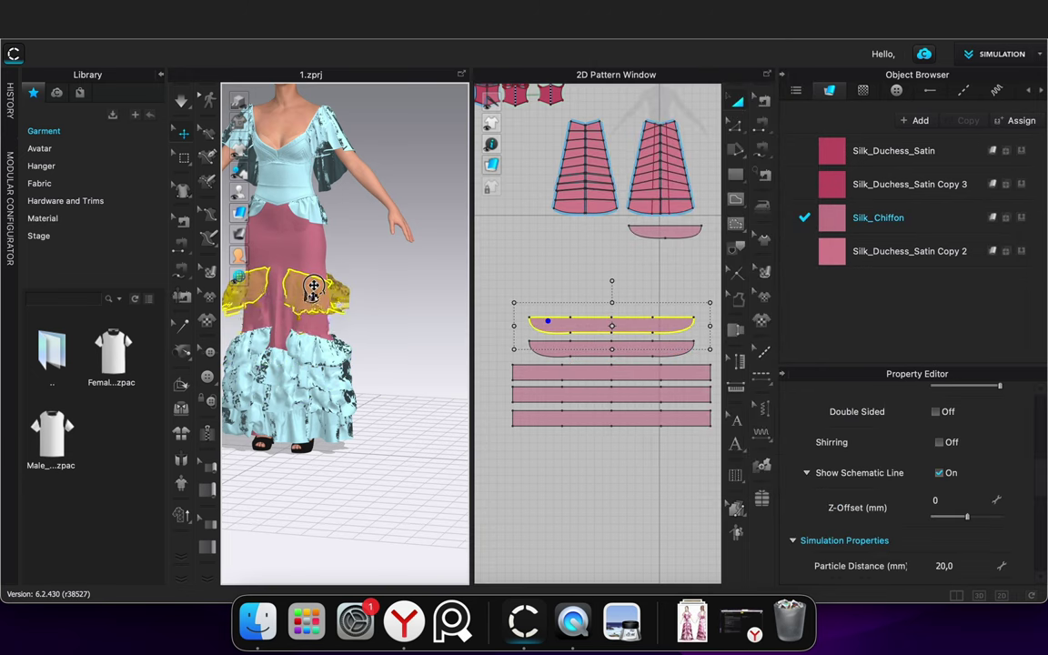
scroll(305, 312, up, 3)
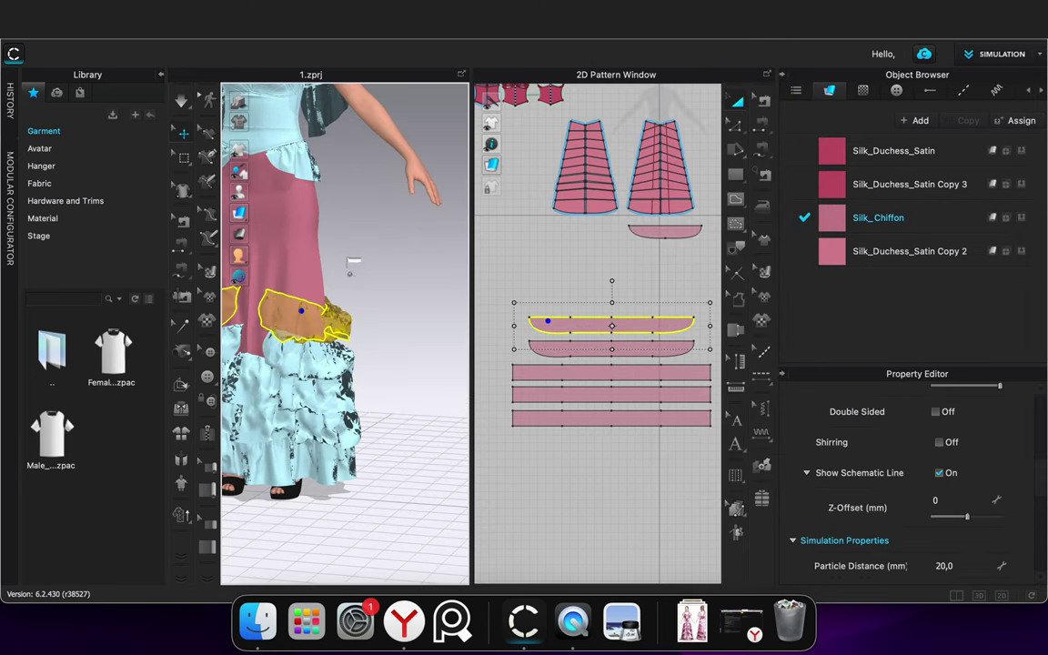
middle_drag(347, 263, 432, 302)
scroll(387, 205, up, 1)
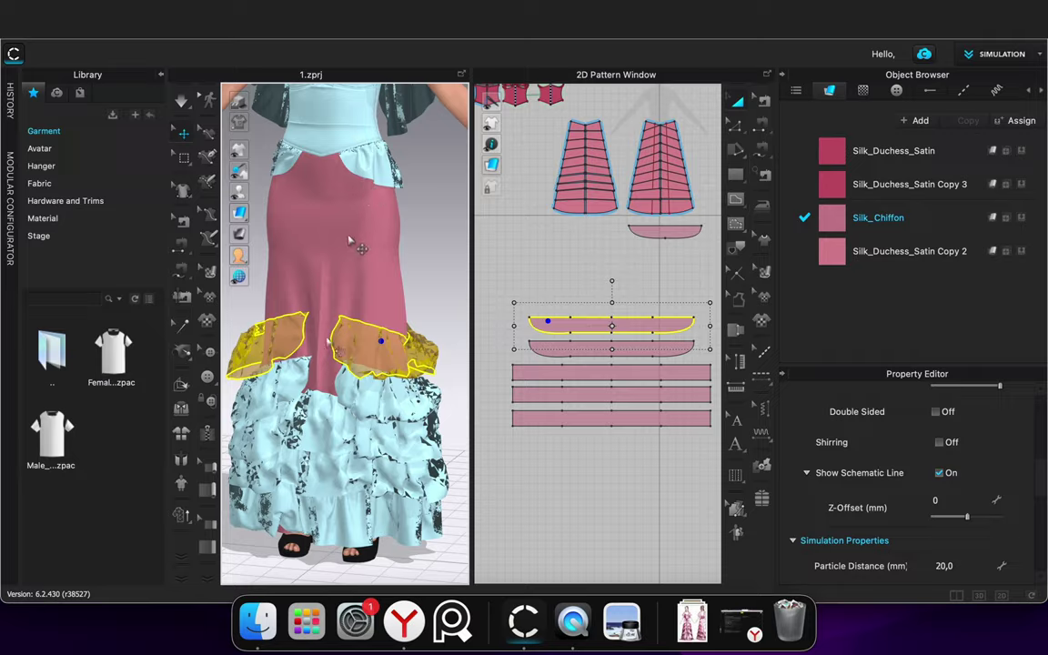
right_drag(453, 303, 416, 302)
Sew one end section of the copied ruffle's top edge to the outer part of an internal line on the front skirt panel
click(592, 264)
click(762, 151)
scroll(668, 162, up, 5)
middle_drag(669, 162, 645, 274)
scroll(582, 290, up, 3)
click(641, 256)
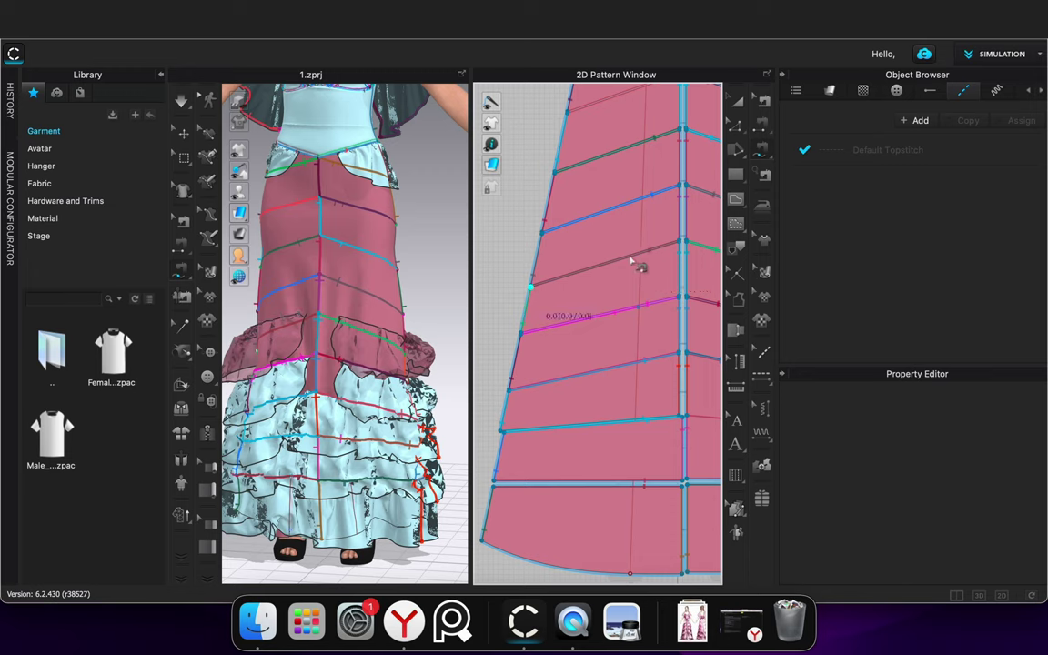
click(639, 255)
scroll(619, 414, down, 5)
middle_drag(623, 504, 610, 198)
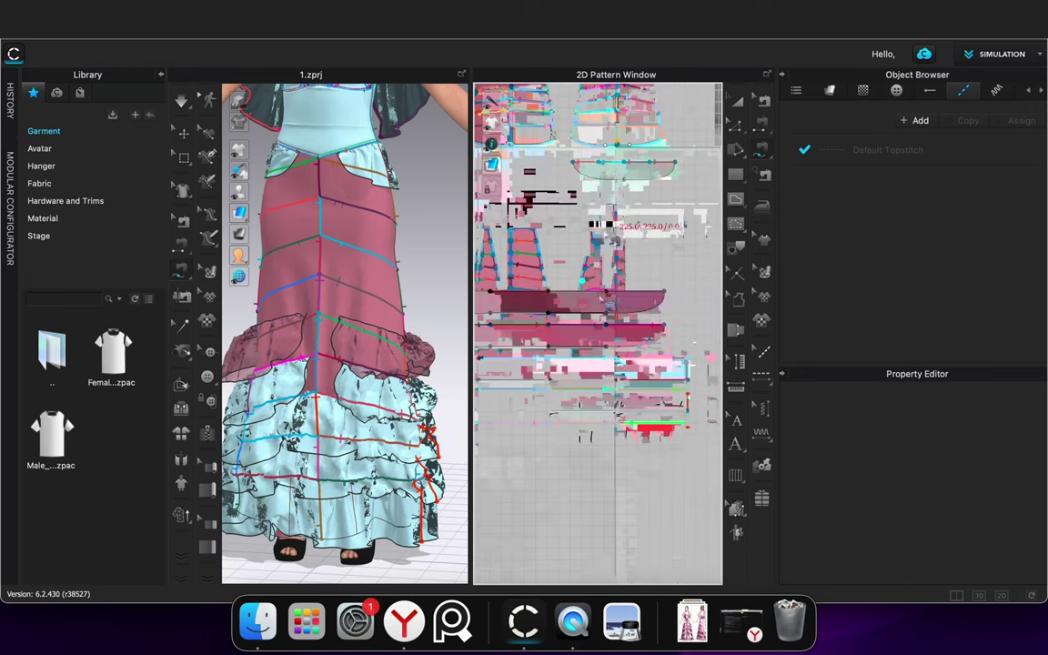
click(665, 291)
click(607, 291)
Sew the middle sections of the copied ruffle's top edge to the two halves of the matching internal line on the back skirt panel
click(607, 291)
click(491, 292)
middle_drag(512, 227, 581, 399)
scroll(625, 276, up, 3)
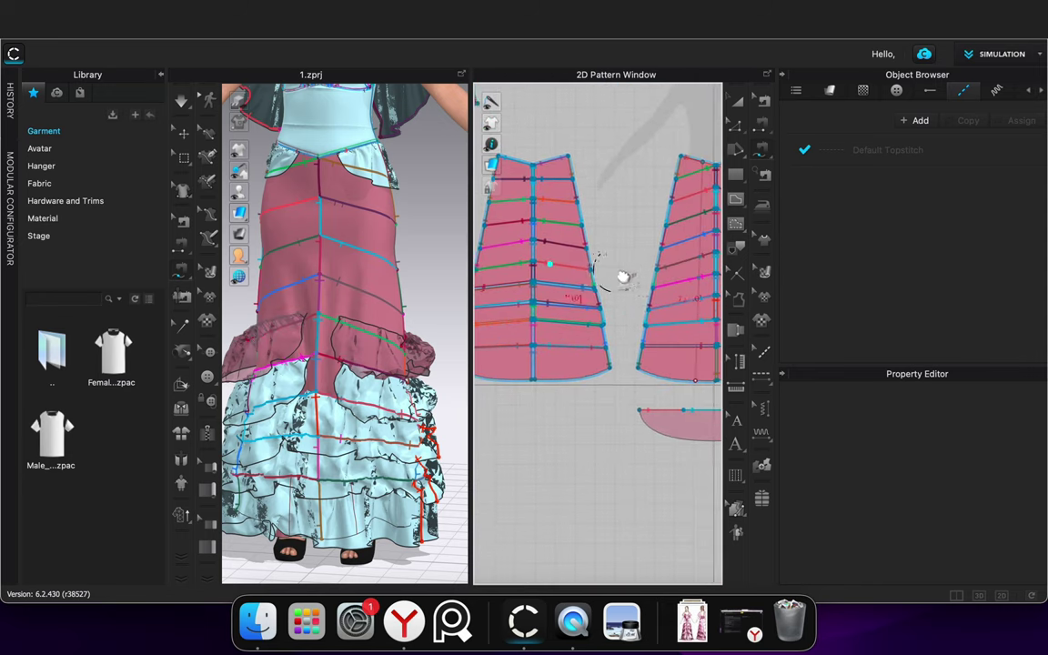
middle_drag(619, 270, 637, 270)
click(608, 269)
click(554, 263)
click(549, 262)
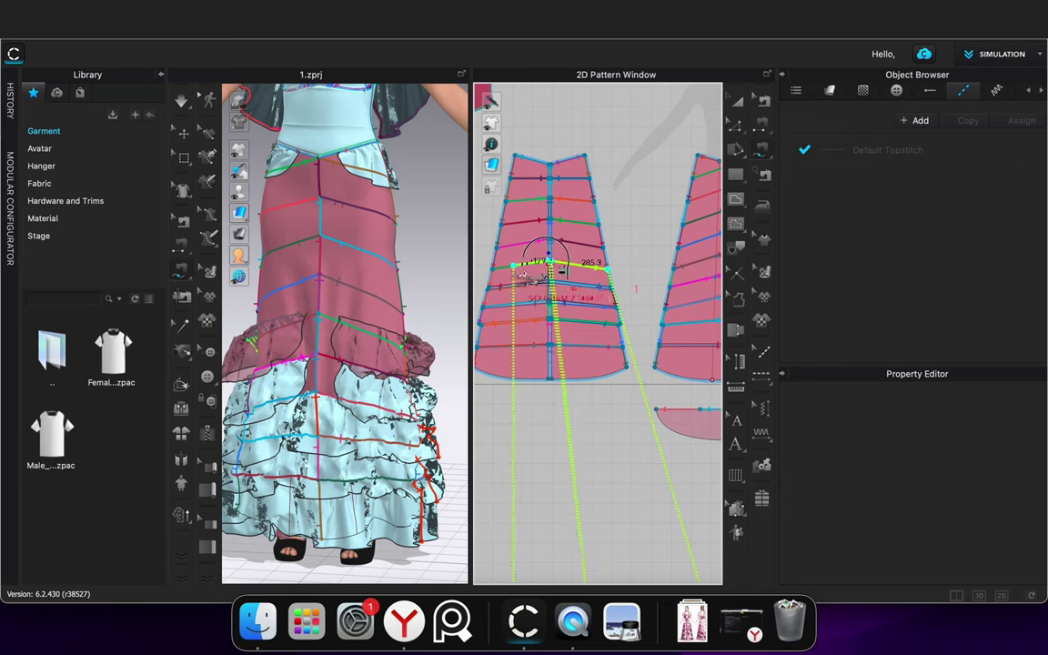
click(499, 270)
key(Return)
Sew the ruffle's remaining end section to the opposite side of the front skirt panel, leaving the centre front open
scroll(581, 369, down, 5)
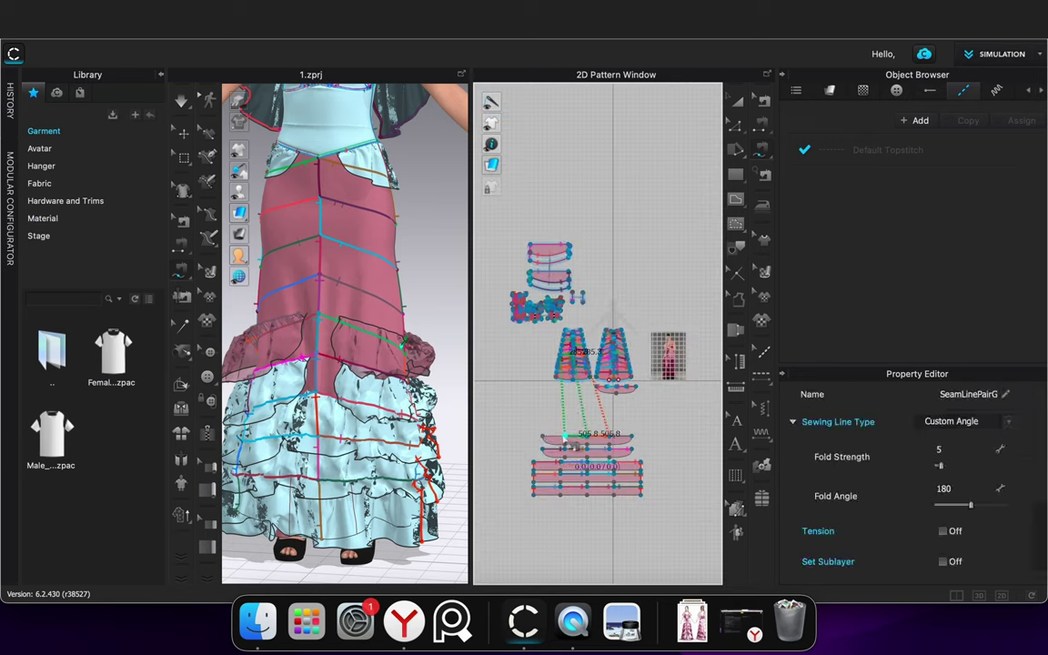
click(561, 444)
click(535, 444)
key(Return)
scroll(643, 354, up, 3)
scroll(641, 368, up, 5)
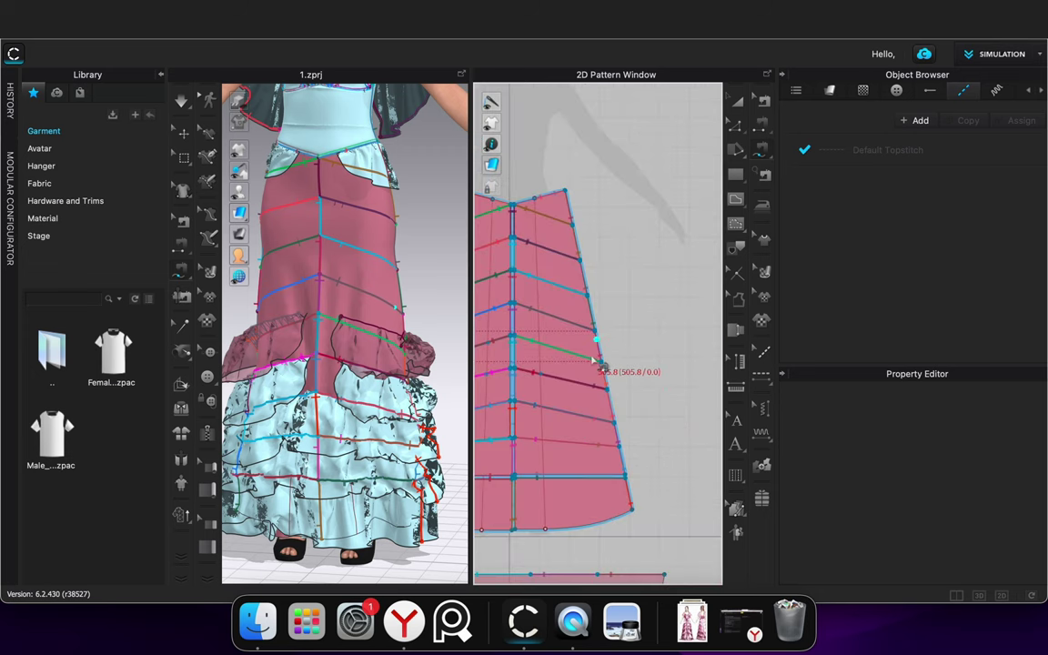
click(538, 349)
key(Return)
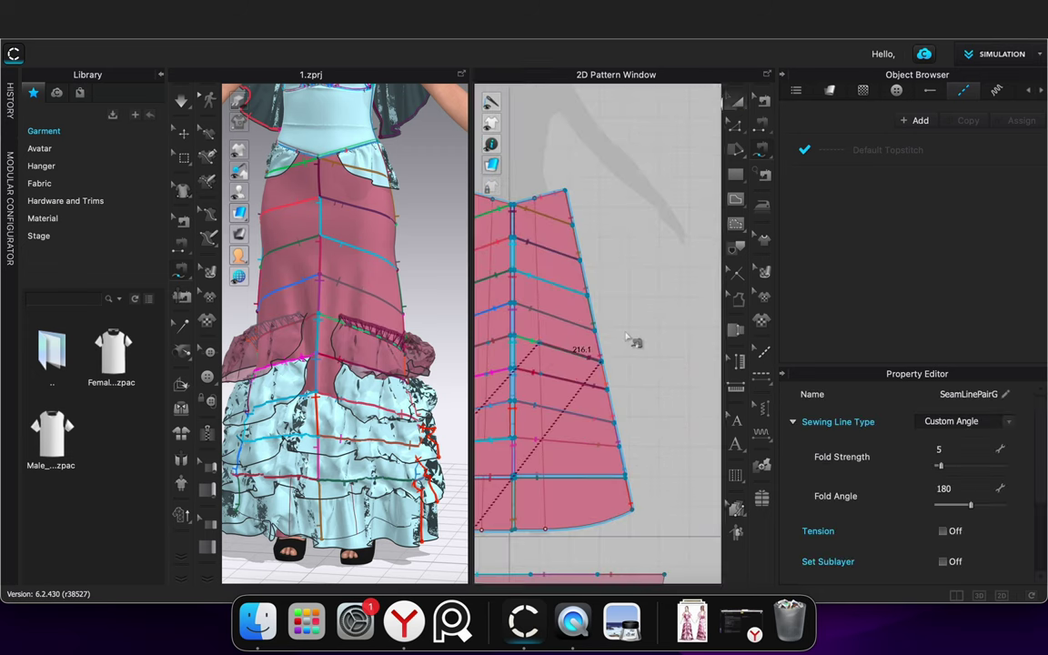
Simulate the copied ruffle, pulling it outward at the side and downward at the back to drape over the lower tiers
click(739, 103)
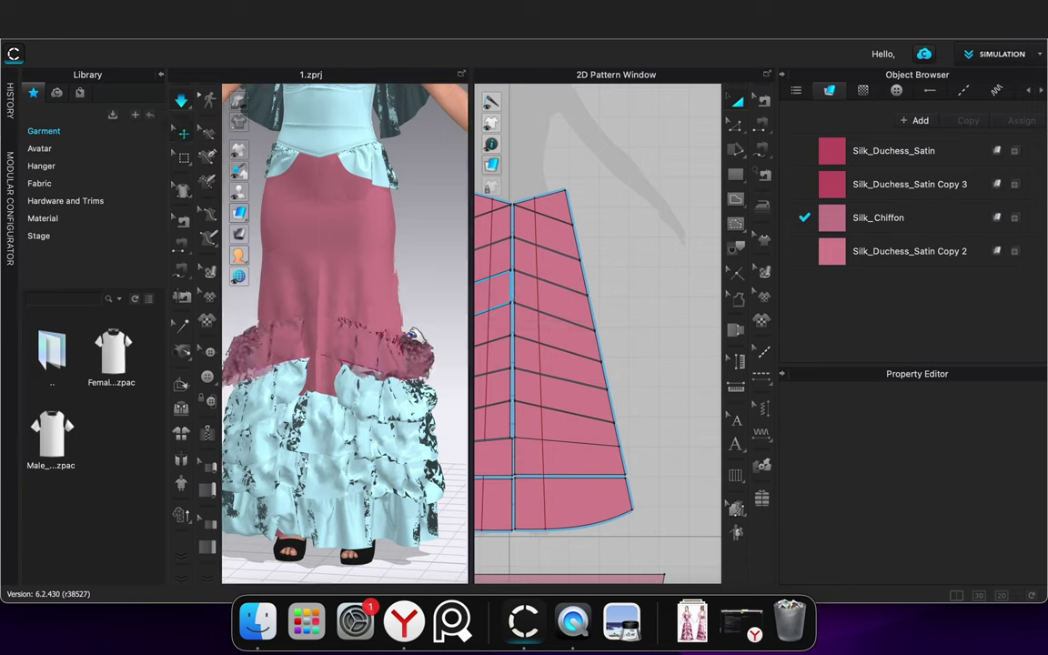
drag(415, 380, 468, 402)
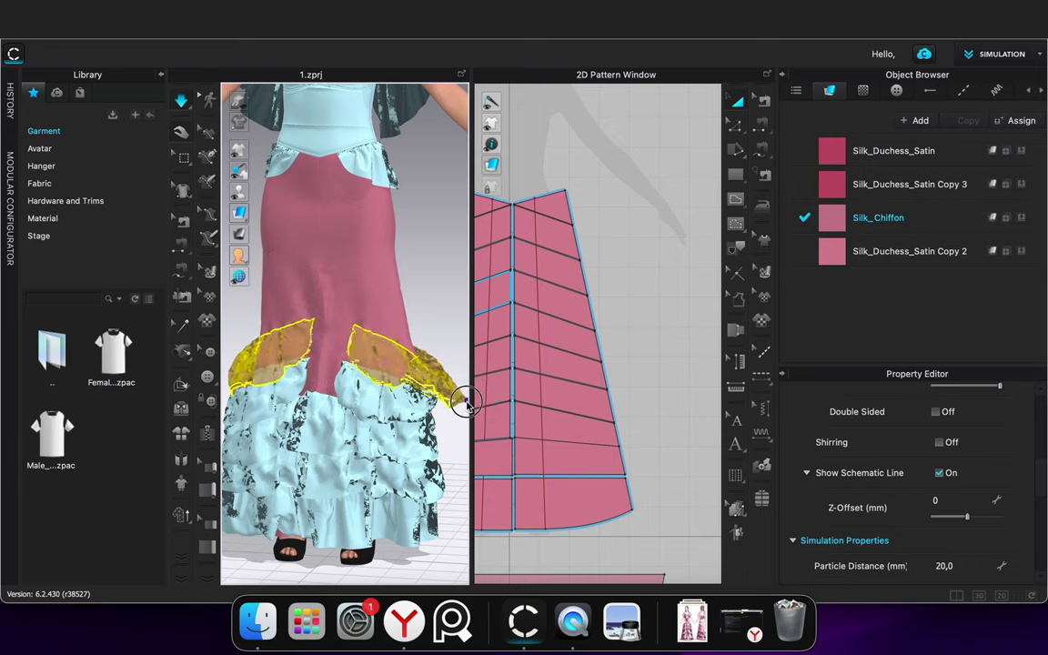
click(444, 324)
right_drag(444, 324, 287, 336)
drag(345, 377, 385, 442)
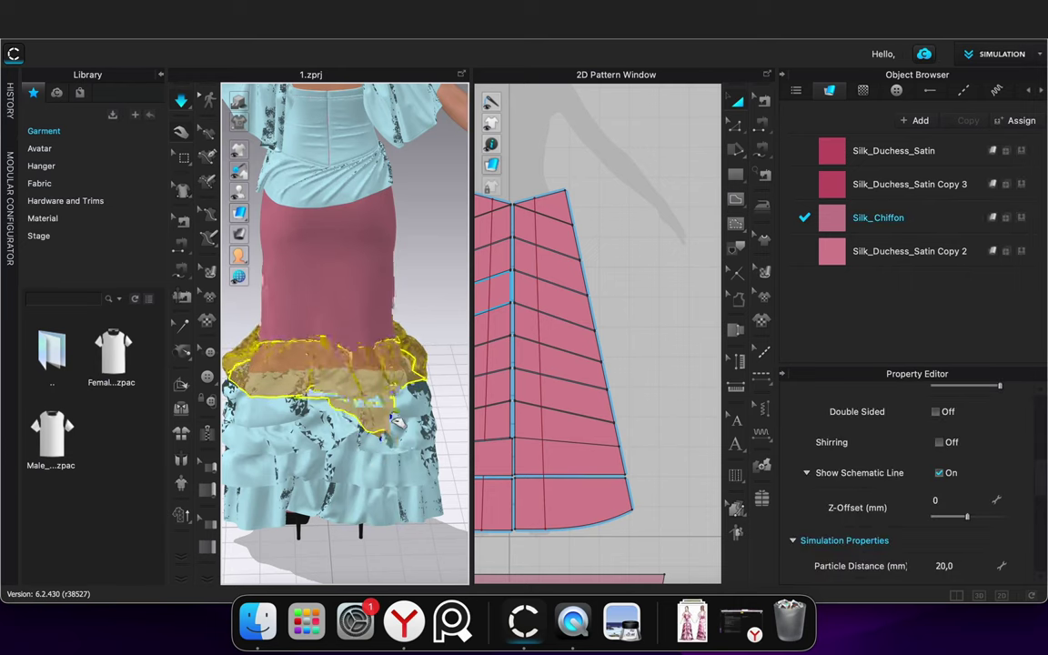
click(441, 273)
scroll(437, 273, down, 4)
key(space)
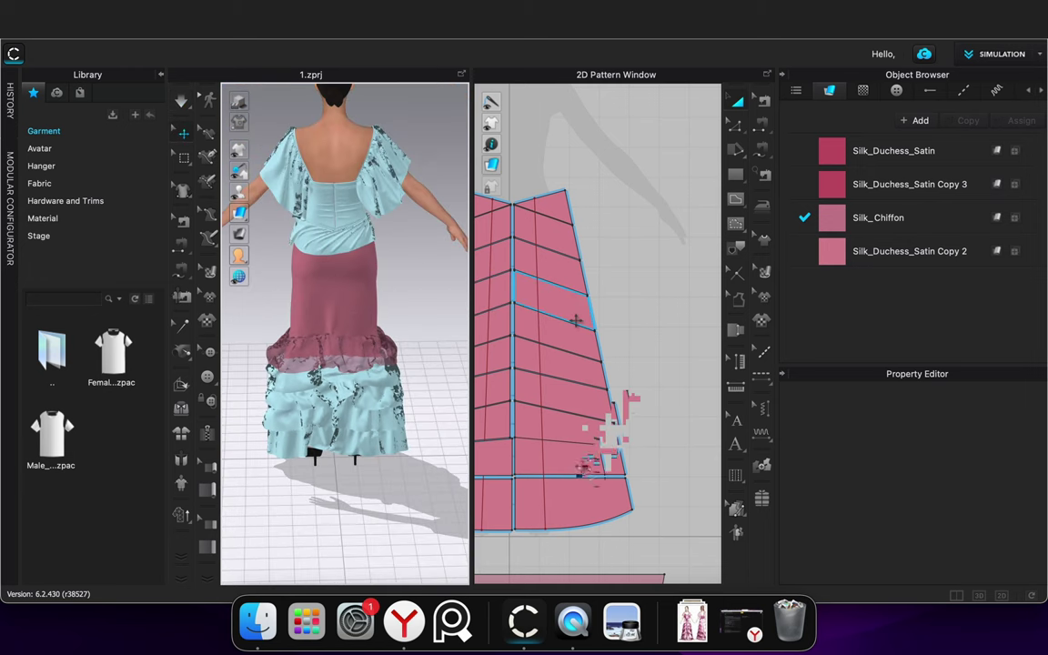
Narrow the copied ruffle pattern from both ends so it is shorter than the curved ruffle below it
scroll(575, 320, down, 10)
click(580, 460)
middle_drag(580, 431, 596, 416)
scroll(657, 409, up, 3)
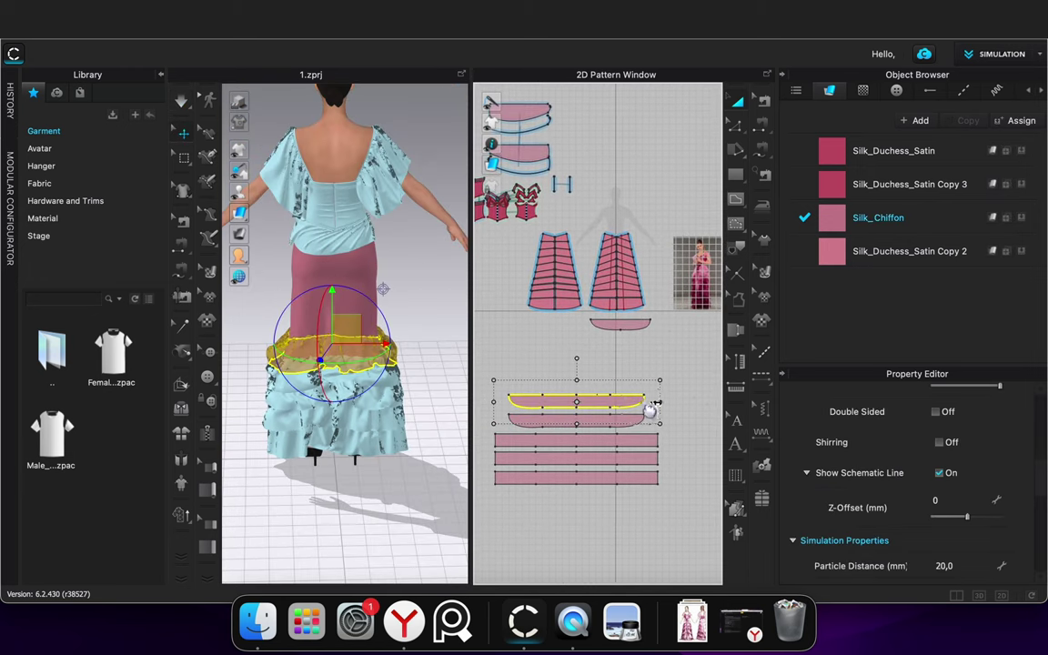
drag(660, 404, 655, 404)
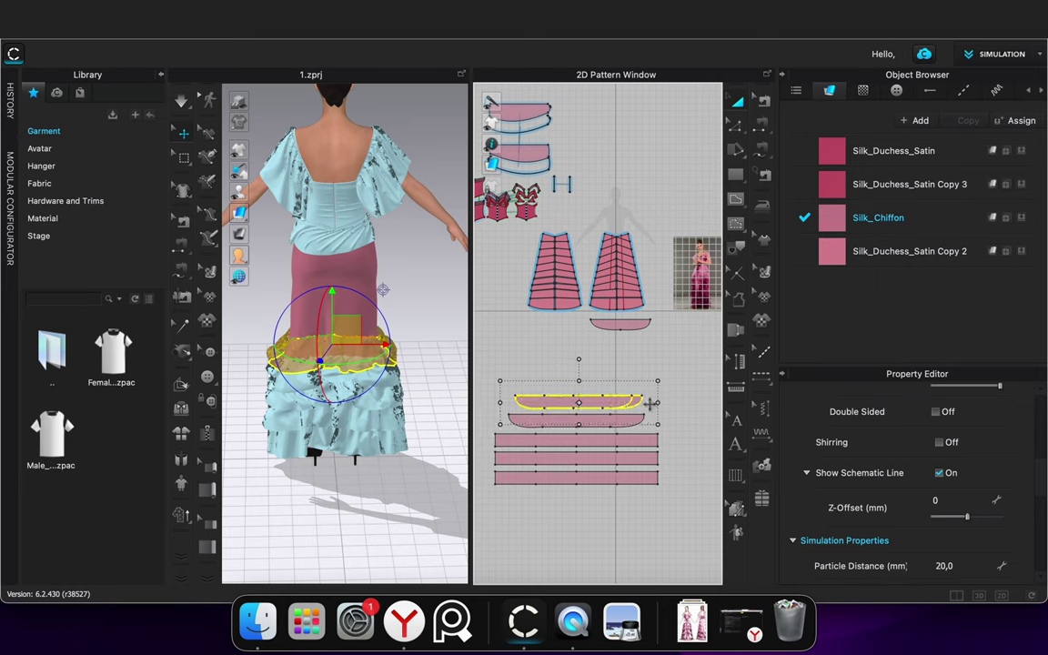
mouse_move(650, 404)
mouse_down()
mouse_move(624, 402)
mouse_move(641, 404)
mouse_up()
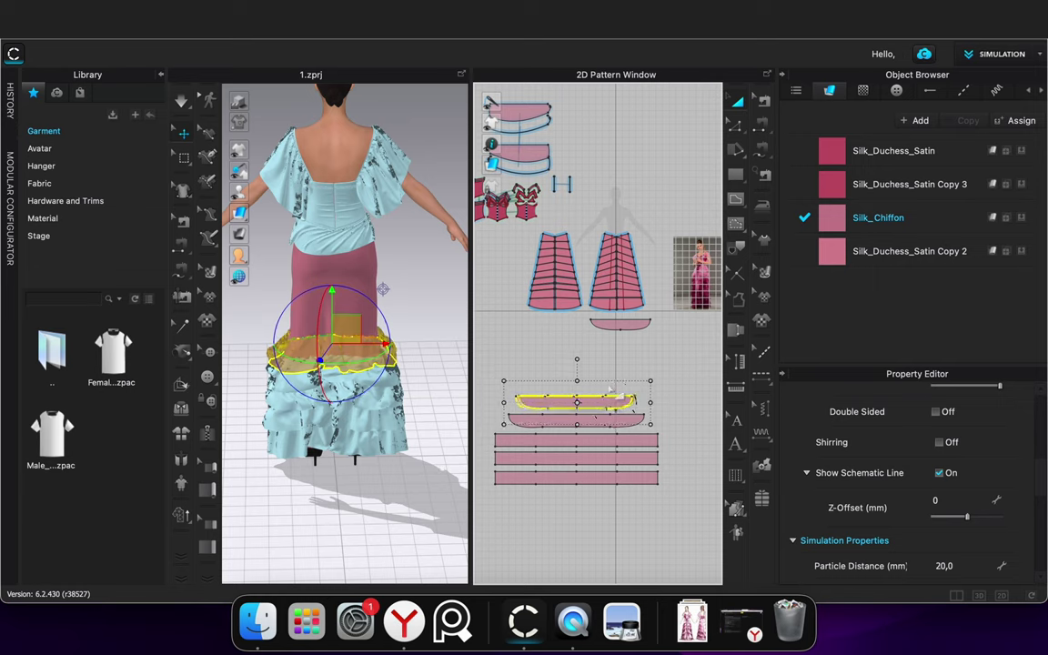
Run the simulation on the narrowed ruffle and adjust its front edge on the skirt
key(space)
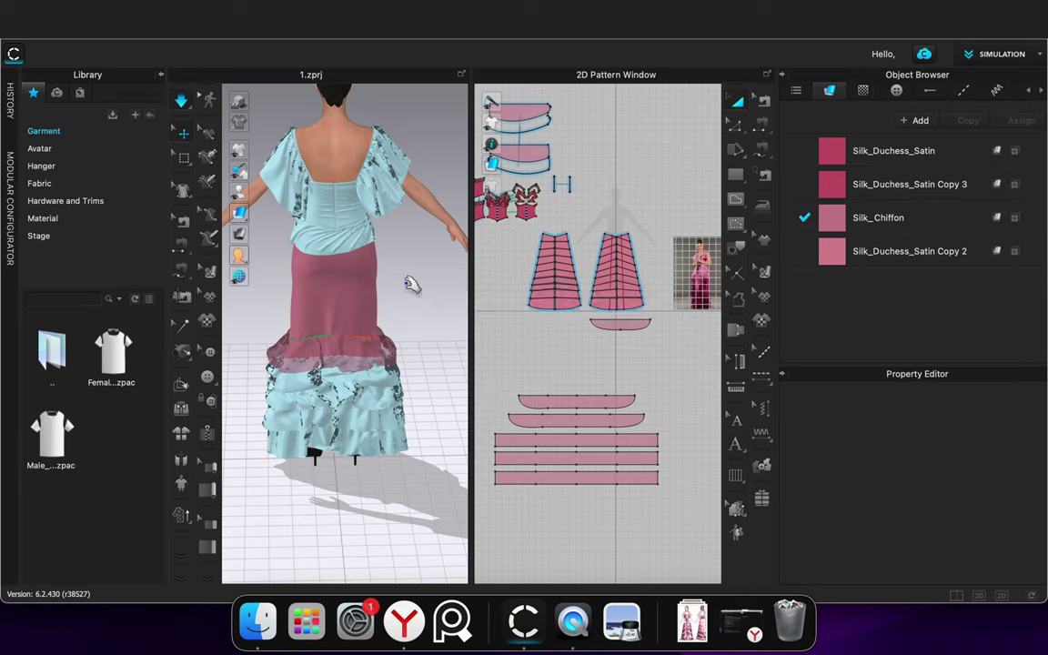
right_drag(458, 303, 560, 300)
scroll(382, 328, up, 3)
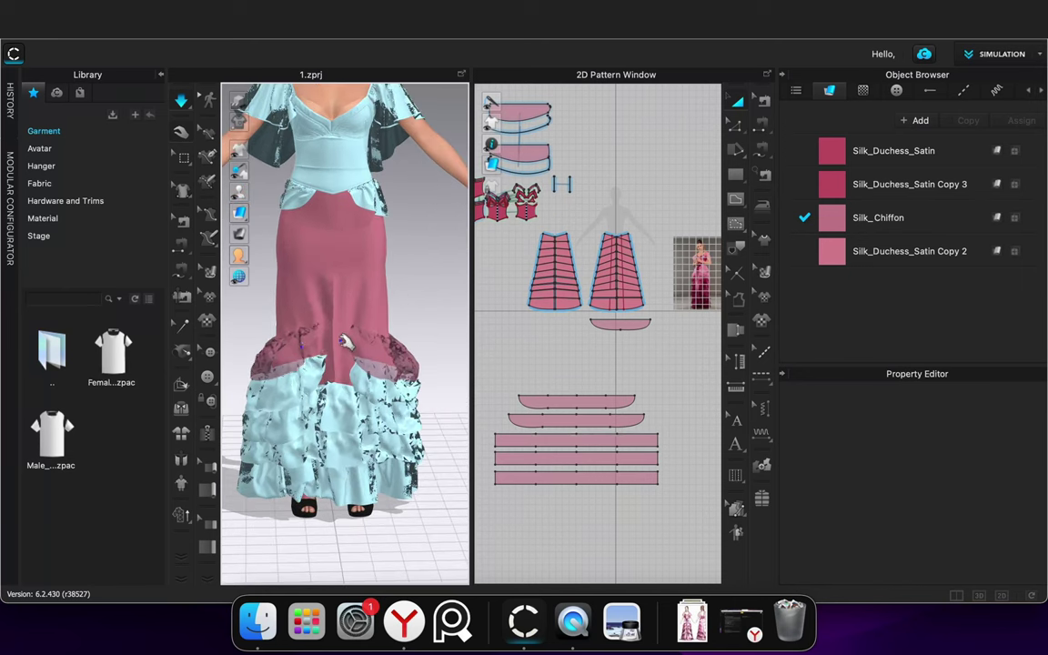
click(307, 348)
click(395, 308)
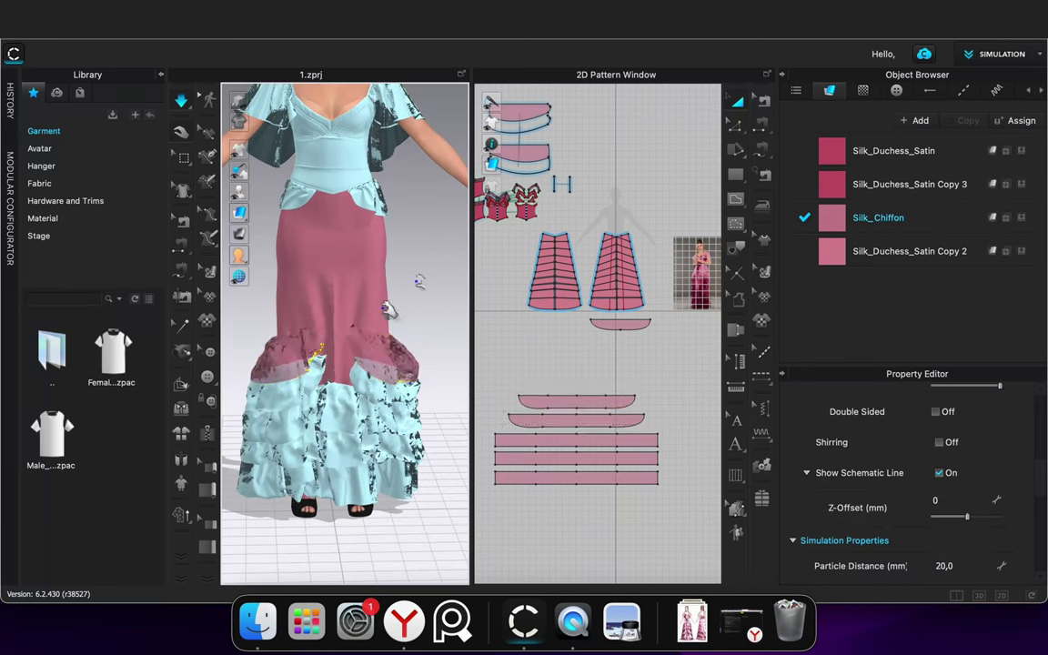
scroll(382, 320, up, 2)
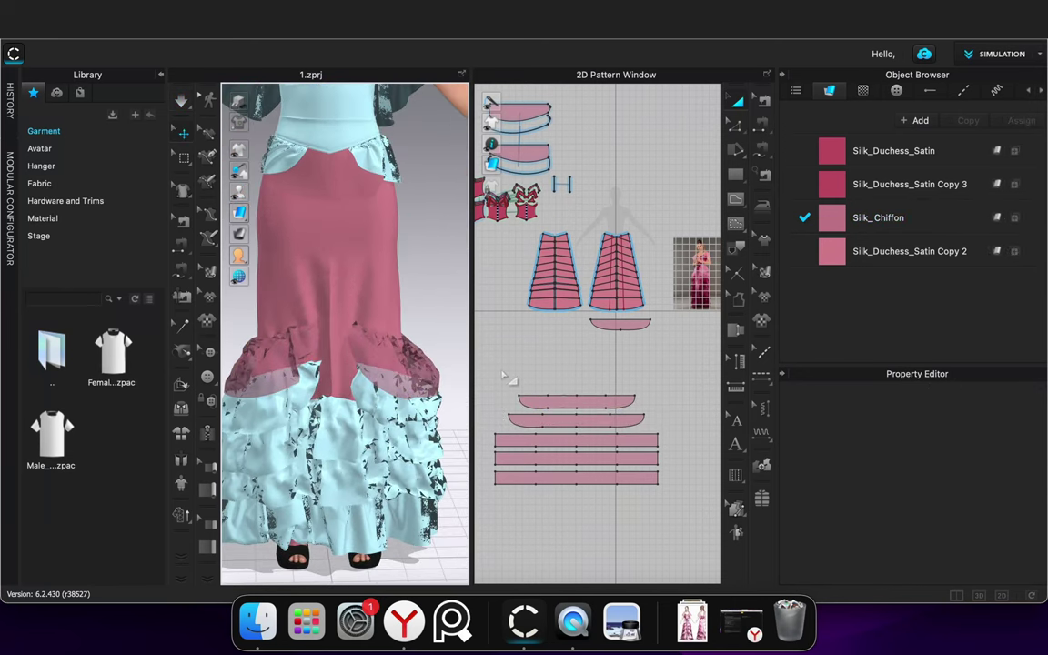
Paste a copy of the topmost curved ruffle directly above it in the 2D patterns and freeze the original ruffle
click(564, 400)
key(super+v)
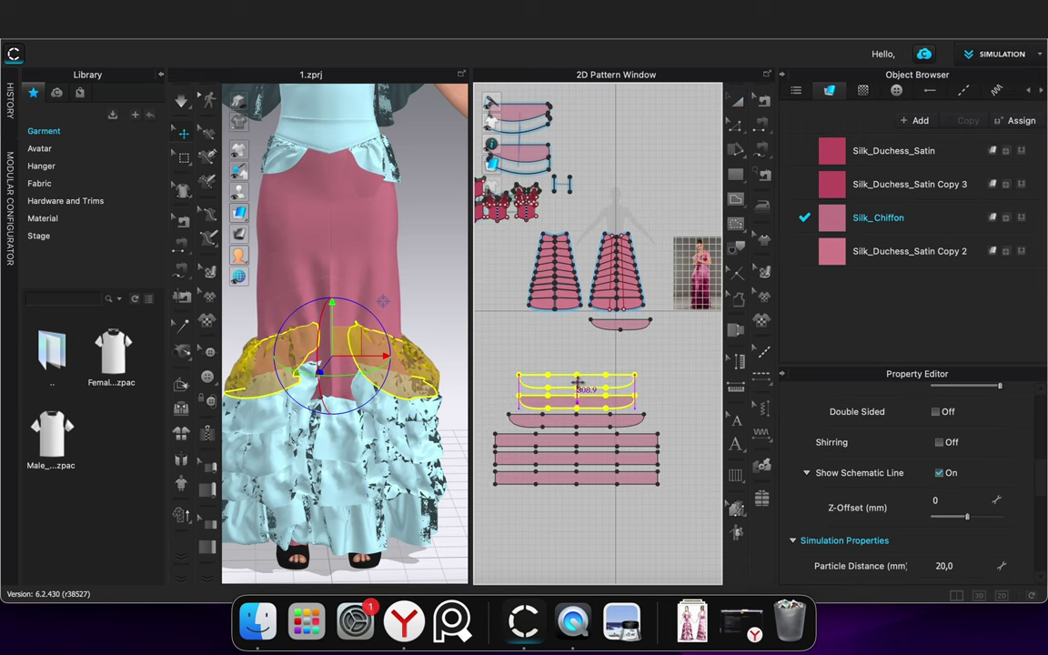
click(579, 389)
click(570, 401)
right_click(568, 401)
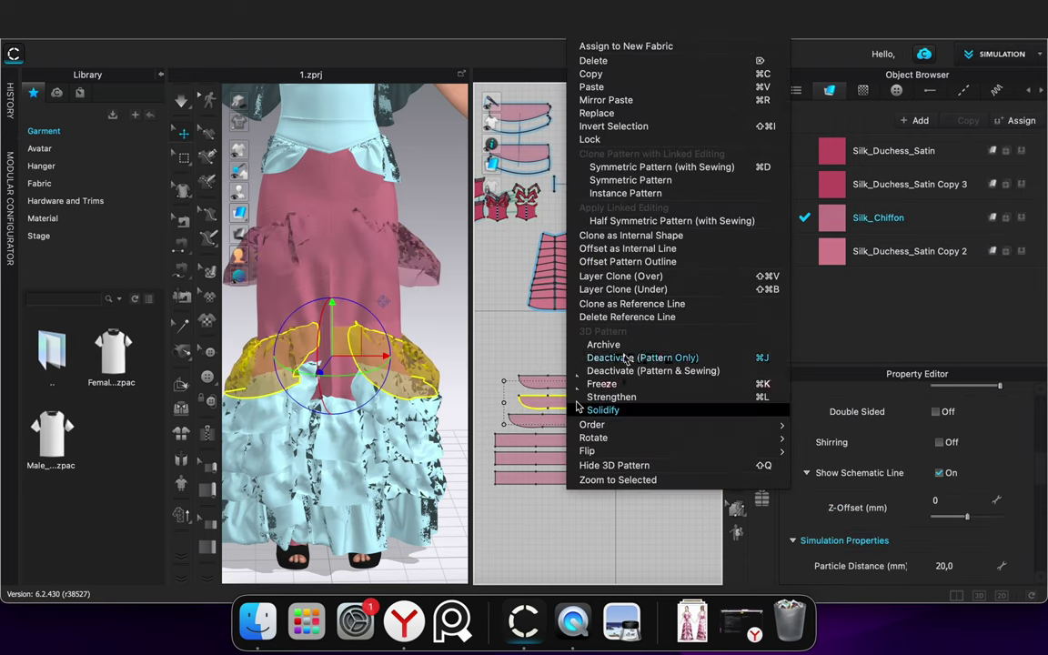
click(624, 382)
Position the copied ruffle around the skirt in 3D, directly above the frozen ruffle tier
drag(430, 262, 423, 315)
mouse_move(446, 286)
right_down()
mouse_move(487, 292)
mouse_move(444, 290)
right_up()
drag(433, 346, 398, 337)
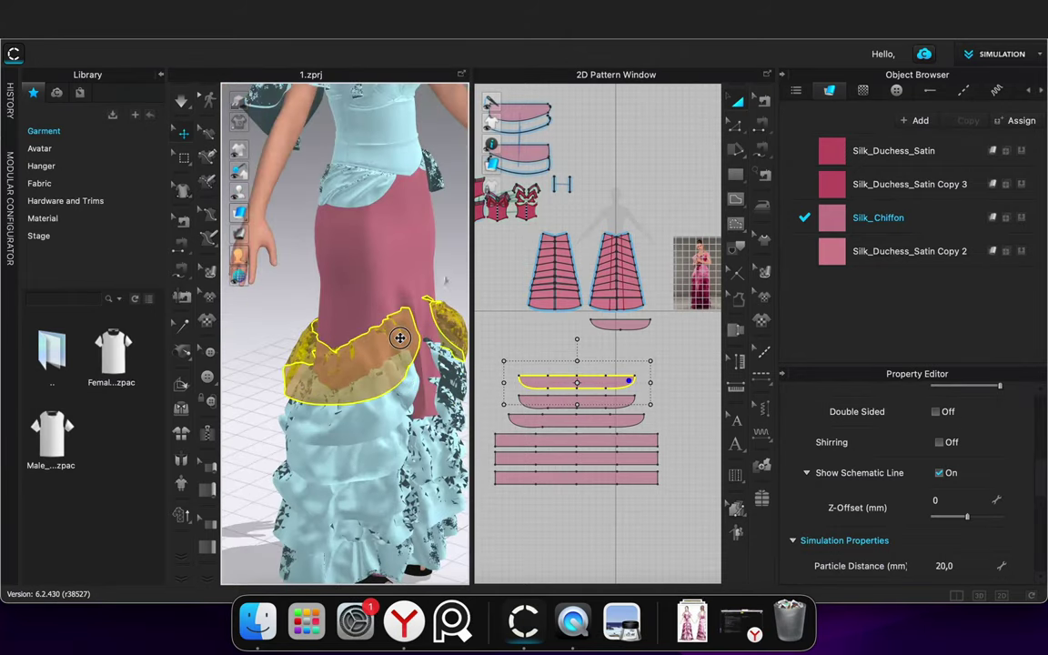
right_drag(397, 338, 414, 337)
scroll(388, 292, down, 8)
click(426, 494)
right_drag(444, 510, 415, 485)
scroll(368, 459, up, 8)
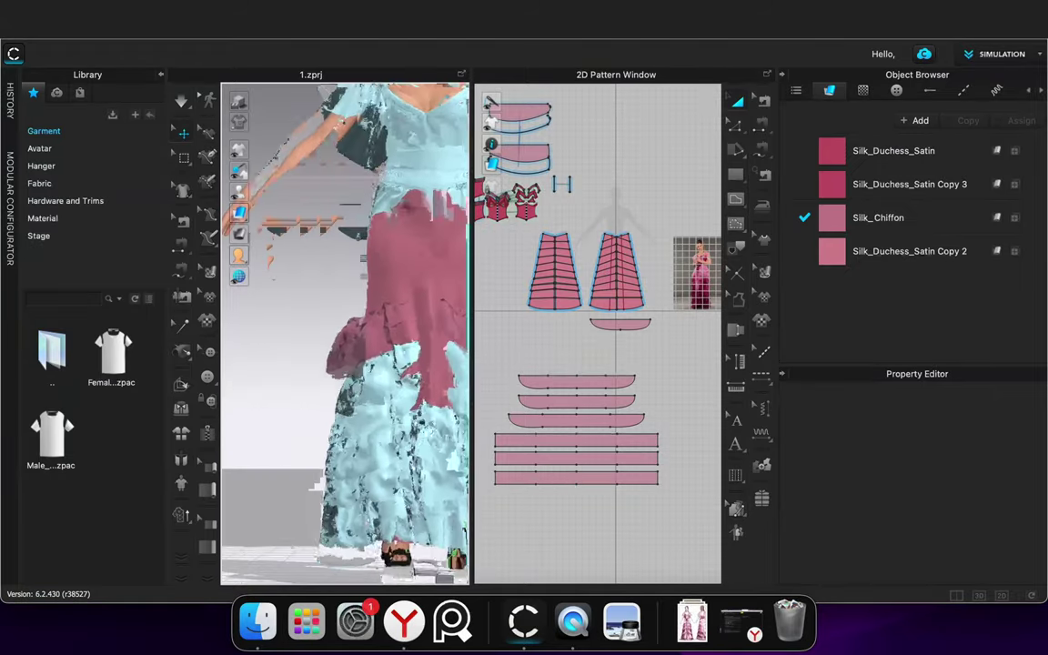
middle_drag(266, 350, 211, 332)
scroll(580, 389, up, 8)
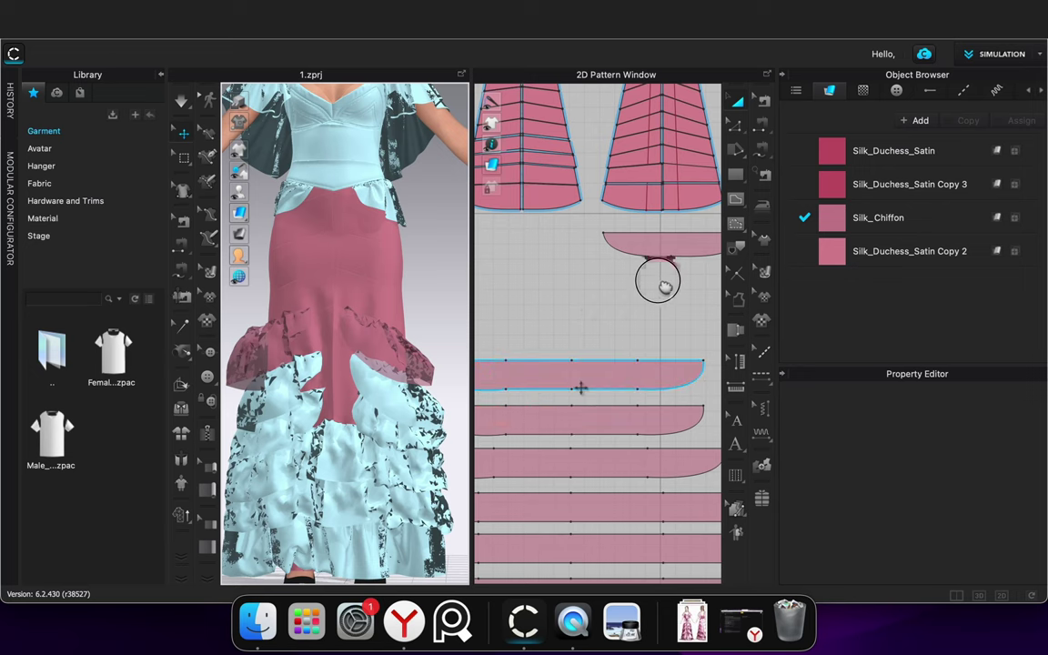
middle_drag(658, 281, 655, 287)
scroll(656, 289, down, 5)
click(579, 248)
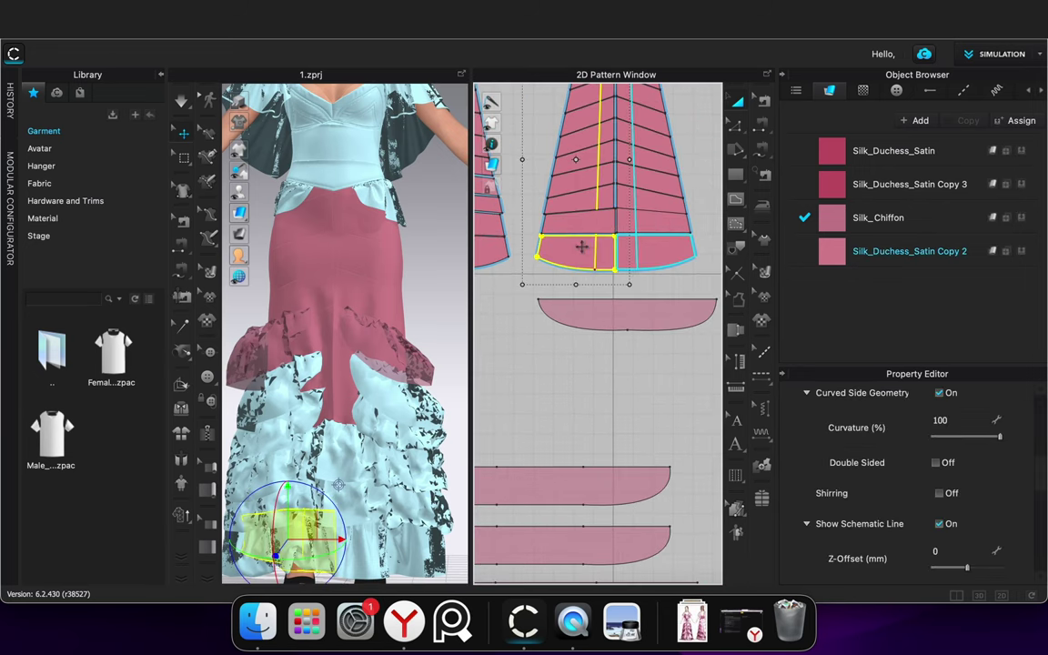
click(524, 349)
scroll(527, 349, down, 4)
click(575, 286)
click(585, 373)
Free-sew one end section of the copied ruffle's top edge to the fourth diagonal line on the front skirt panel, short of the centre
key(b)
scroll(548, 396, down, 2)
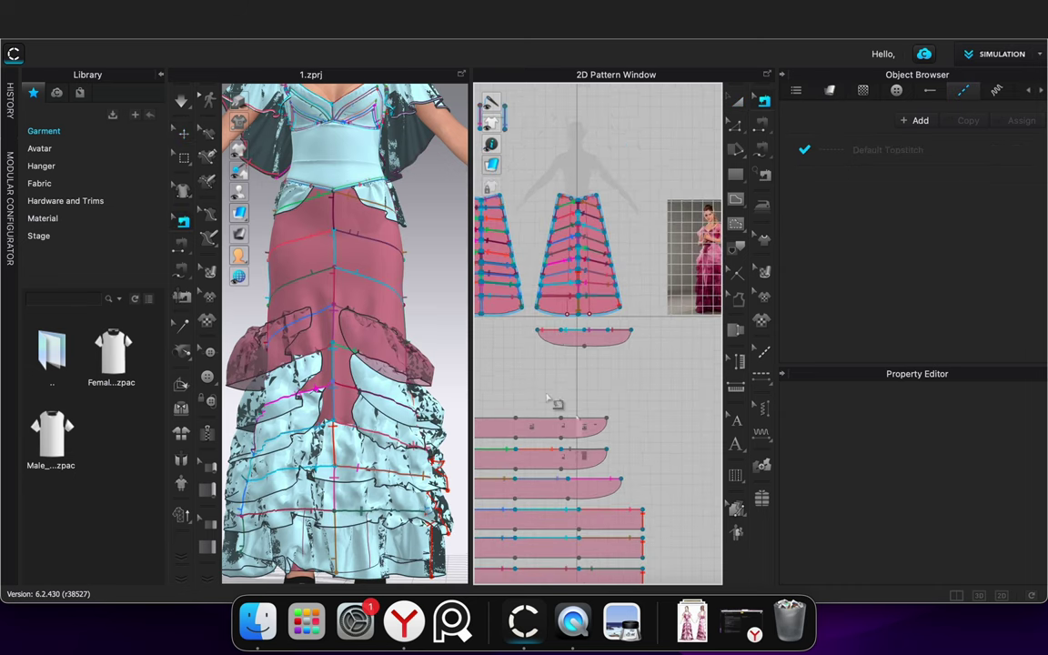
scroll(547, 398, down, 2)
click(762, 152)
click(595, 414)
scroll(560, 414, up, 5)
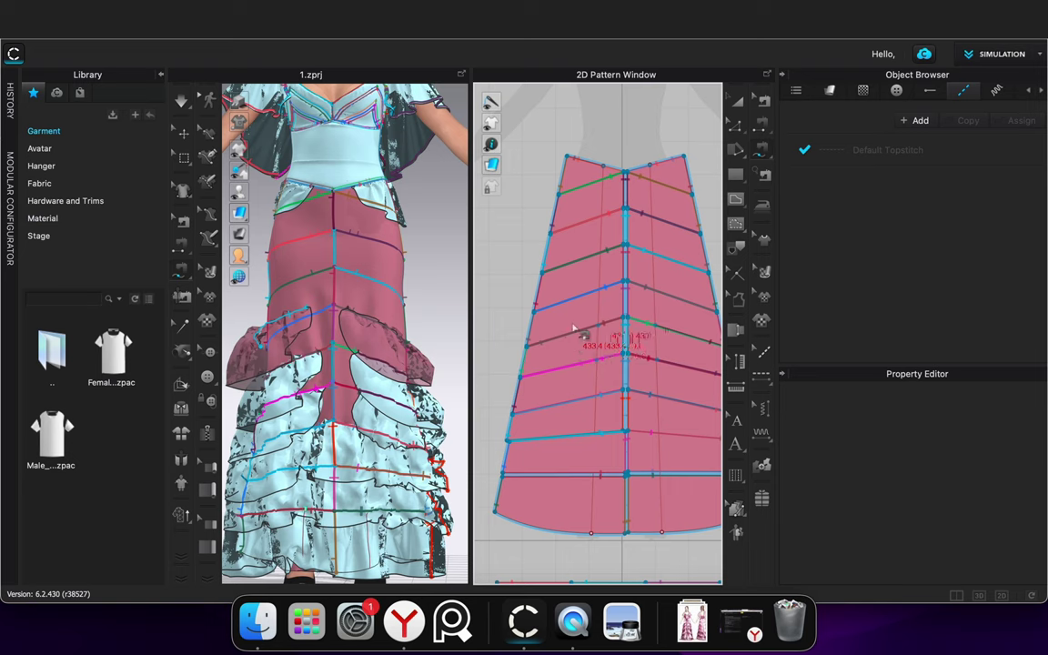
scroll(541, 323, down, 3)
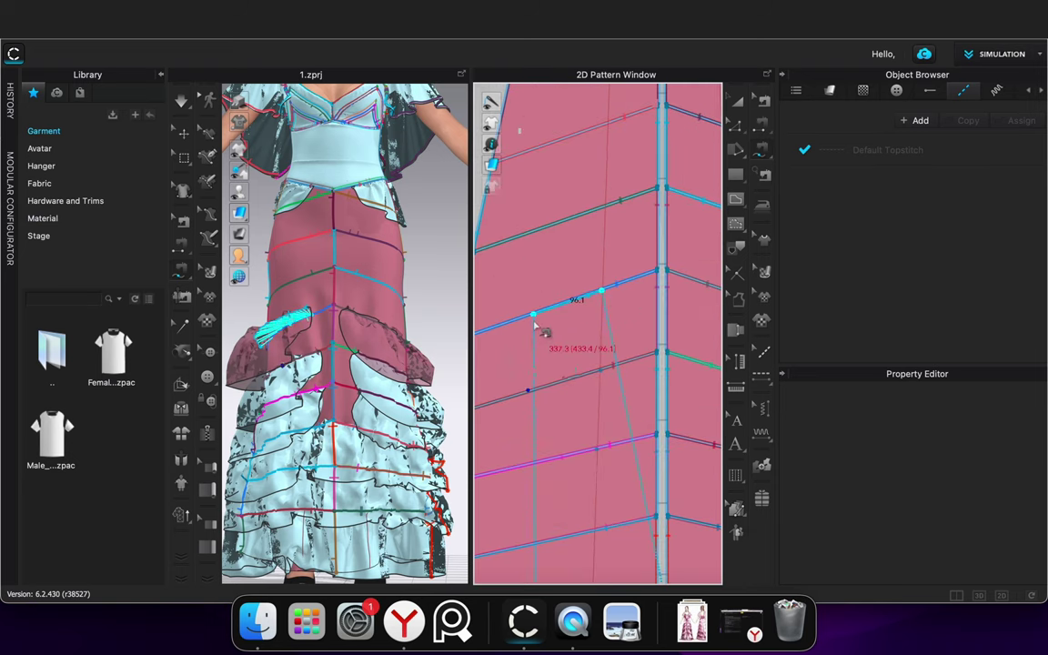
click(498, 353)
scroll(540, 404, down, 5)
Free-sew the middle section of the ruffle's top edge to the matching internal lines across both halves of the back skirt panel
scroll(554, 483, down, 2)
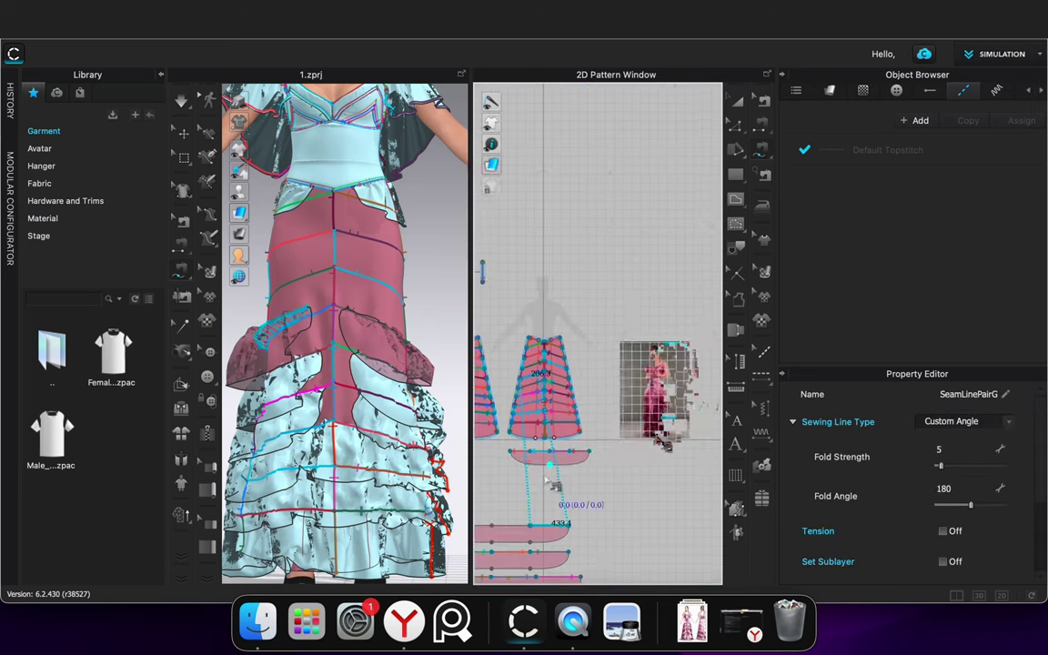
middle_drag(555, 487, 689, 422)
click(684, 430)
click(629, 430)
scroll(638, 338, up, 4)
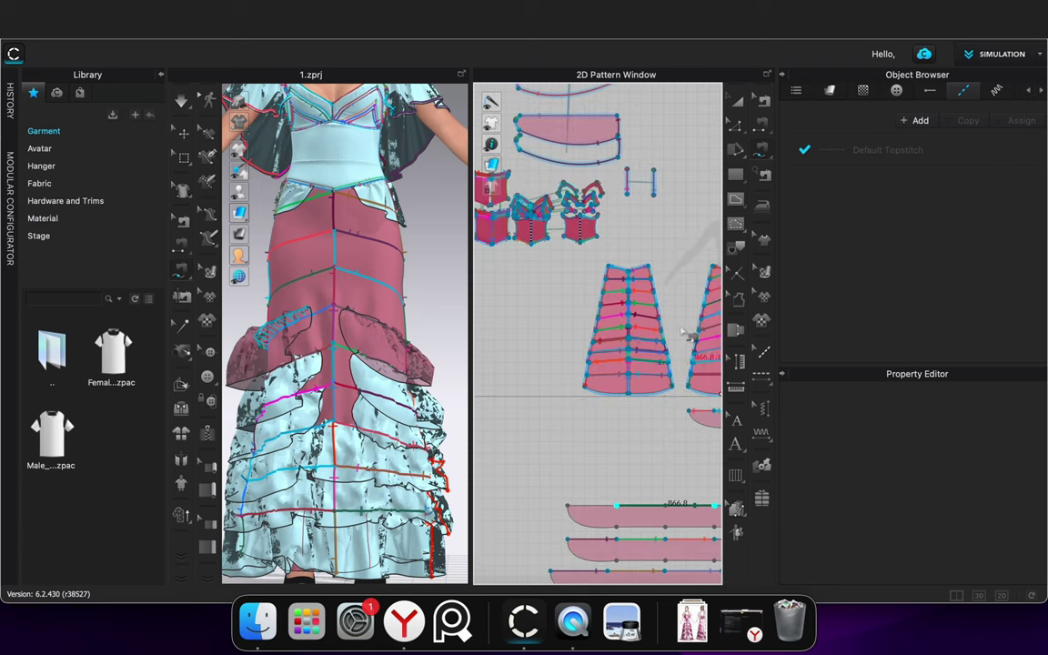
scroll(656, 330, up, 6)
middle_drag(596, 327, 689, 336)
click(635, 325)
click(568, 315)
shift+click(565, 315)
shift+click(498, 325)
Sew the ruffle's other end section to the fourth diagonal line on the opposite half of the front panel, leaving the centre open
scroll(538, 403, down, 8)
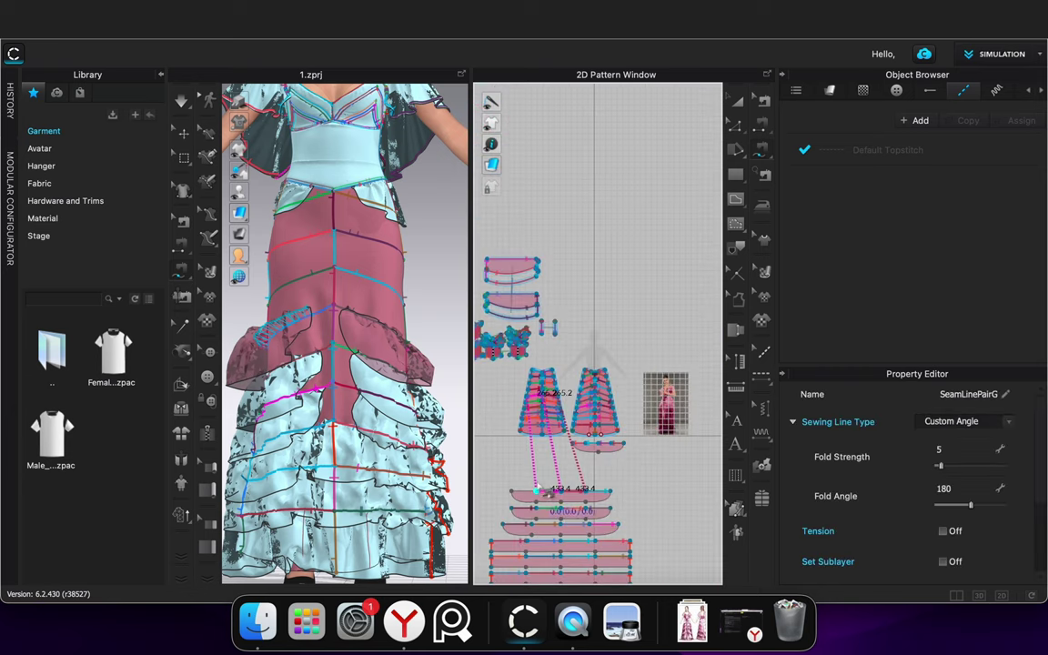
click(537, 490)
click(512, 492)
scroll(599, 419, up, 7)
click(665, 314)
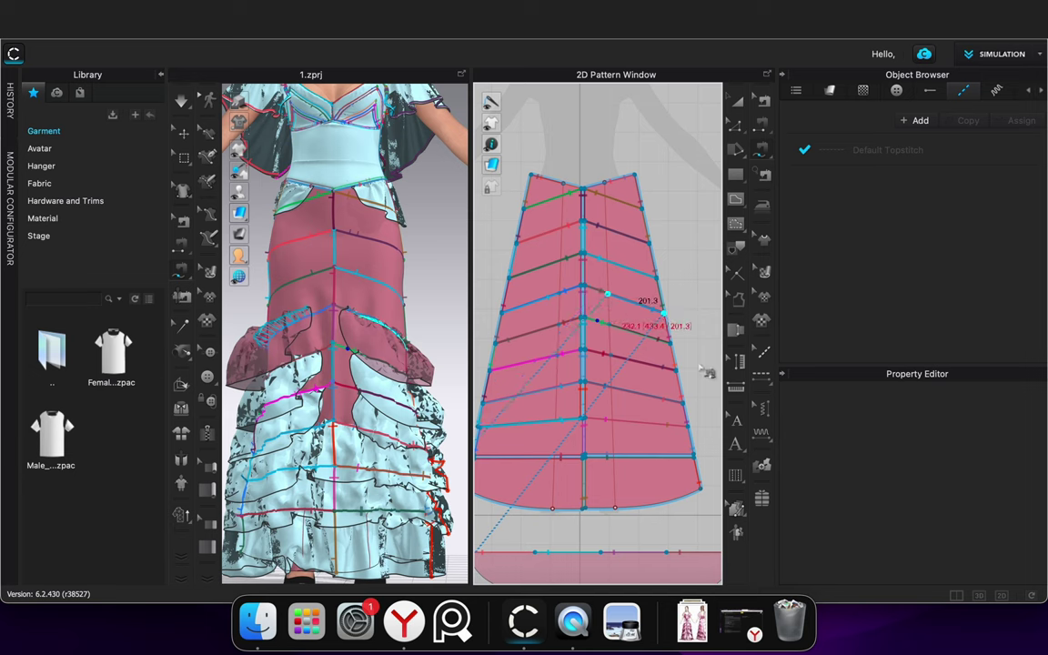
Simulate the newly sewn ruffle, adjusting its drape around the skirt, and save the project
click(738, 101)
click(566, 117)
key(space)
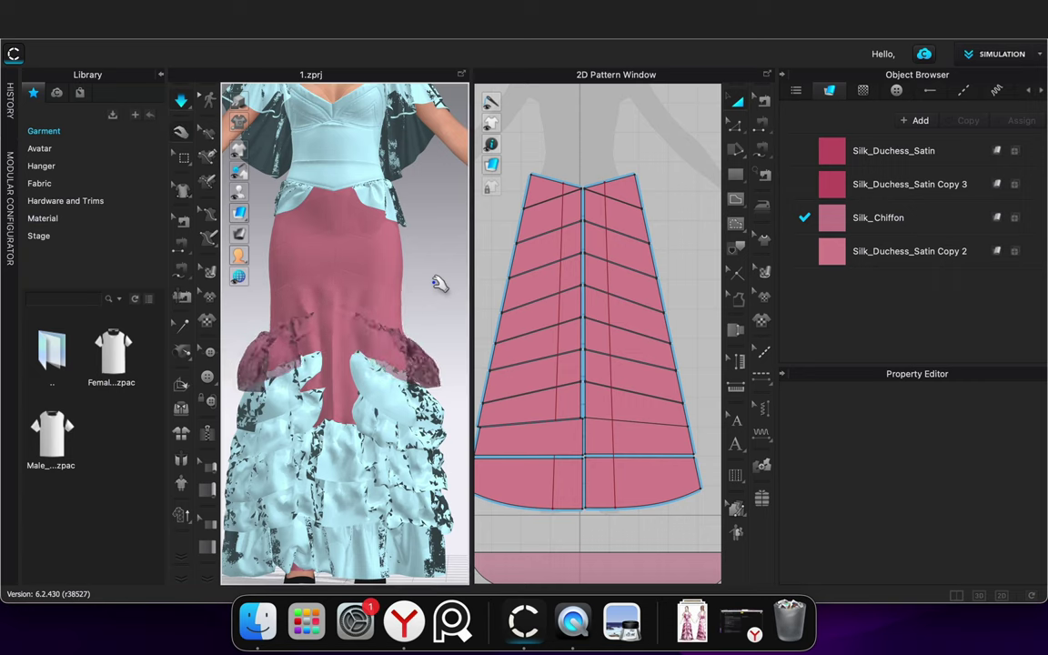
right_drag(414, 351, 361, 353)
click(339, 390)
click(340, 400)
right_drag(388, 317, 270, 314)
click(403, 314)
scroll(450, 397, down, 3)
key(space)
scroll(441, 406, down, 5)
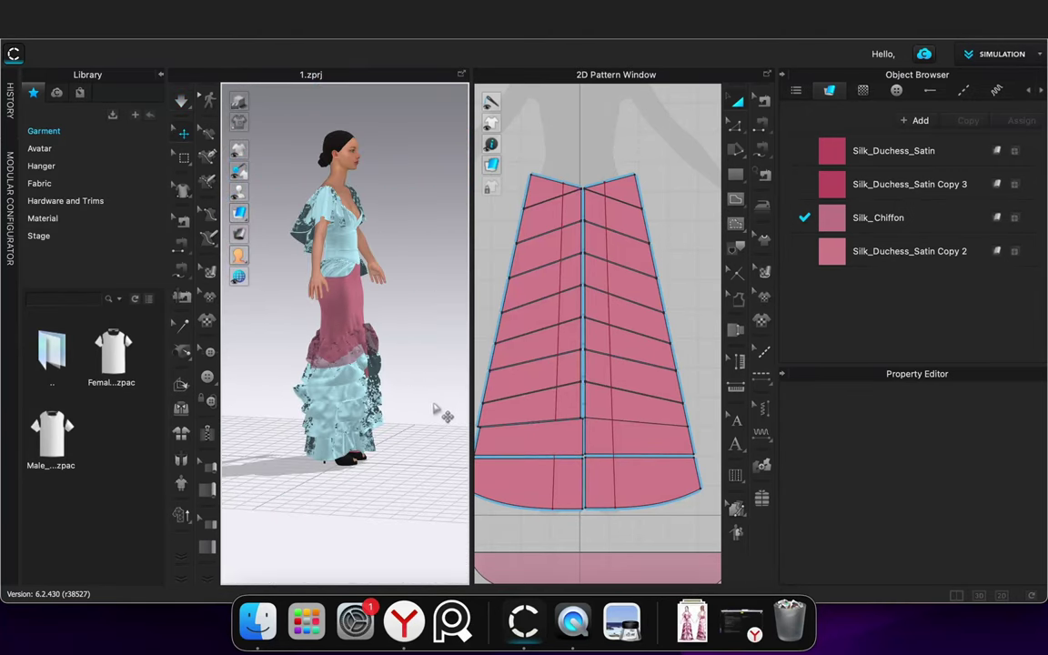
key(super+s)
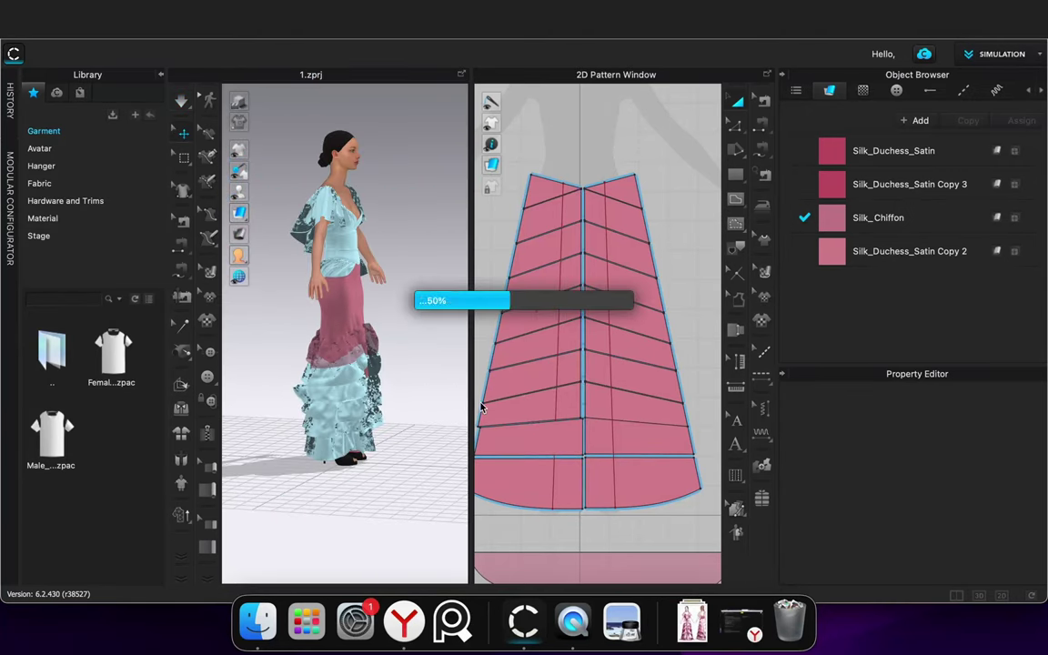
Narrow the topmost ruffle pattern from both ends so it is shorter than the ruffle below, and run the simulation
scroll(446, 395, down, 4)
scroll(551, 412, down, 7)
scroll(425, 381, up, 4)
right_drag(425, 380, 342, 400)
scroll(440, 472, up, 5)
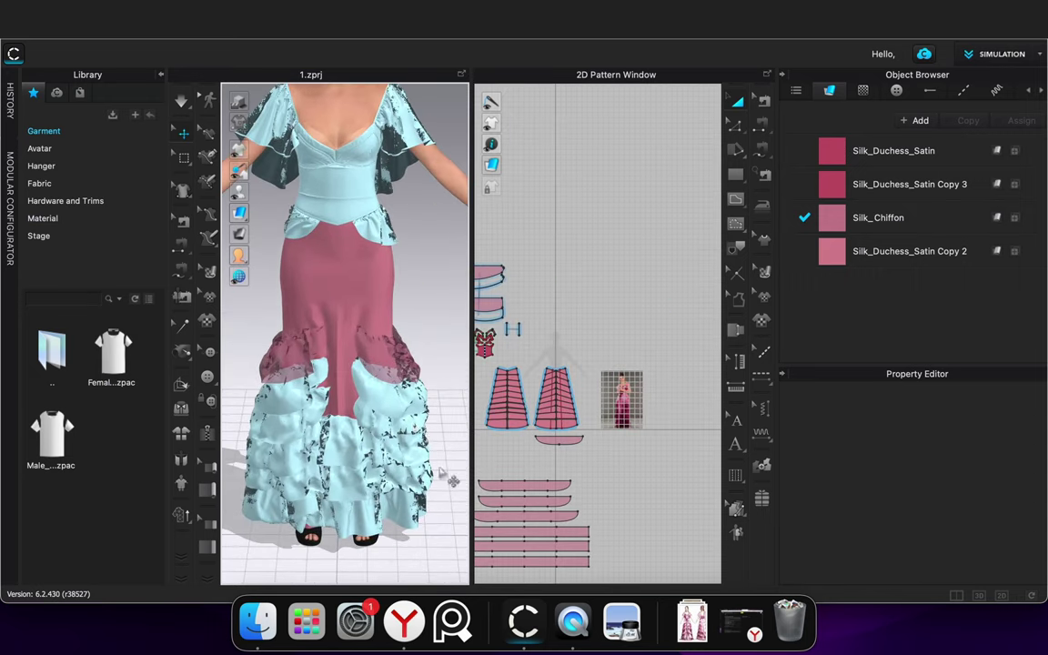
click(544, 485)
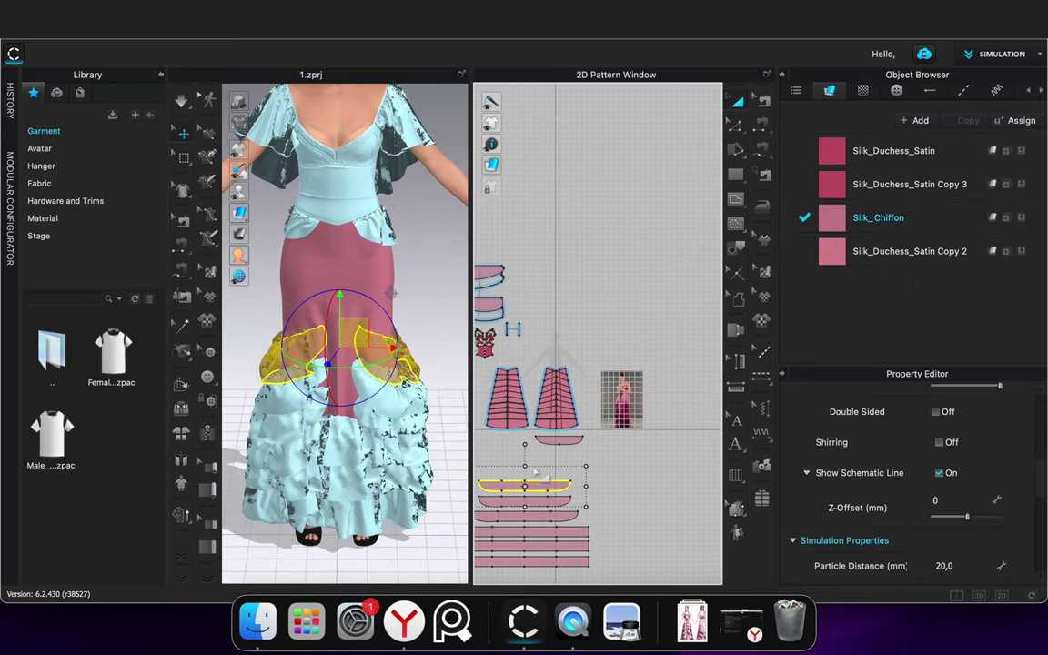
scroll(536, 472, up, 4)
middle_drag(483, 396, 518, 375)
drag(515, 397, 530, 396)
drag(636, 376, 631, 377)
click(630, 352)
key(space)
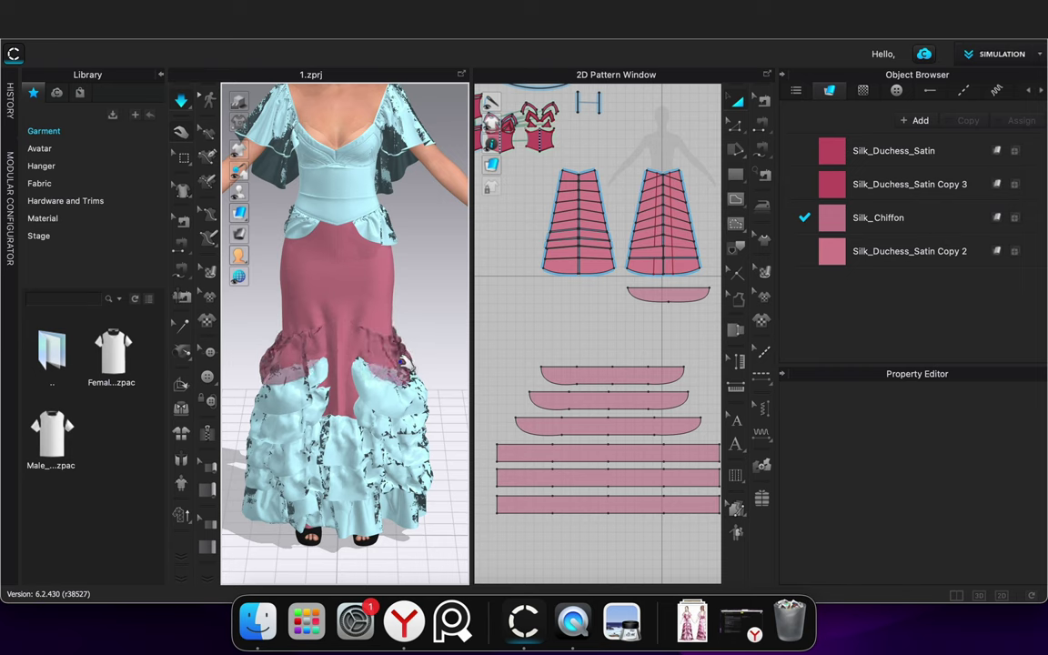
Paste a copy of the narrowed ruffle directly above it in the 2D patterns
click(596, 377)
key(super+v)
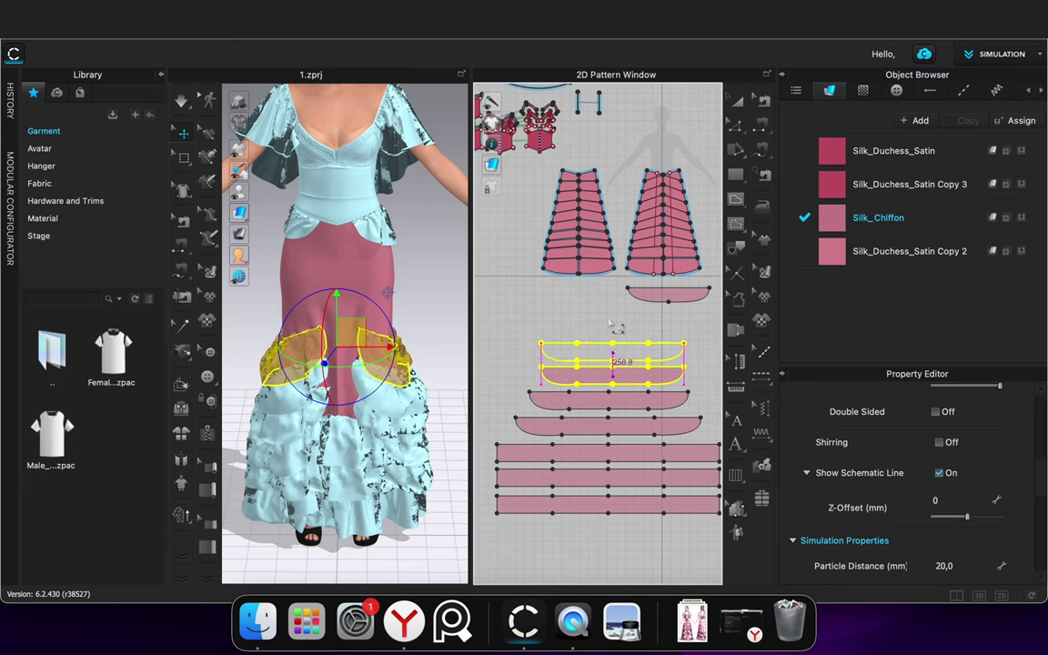
drag(612, 324, 610, 322)
Position the new ruffle copy higher around the skirt in 3D and freeze the ruffle below it
drag(407, 305, 402, 336)
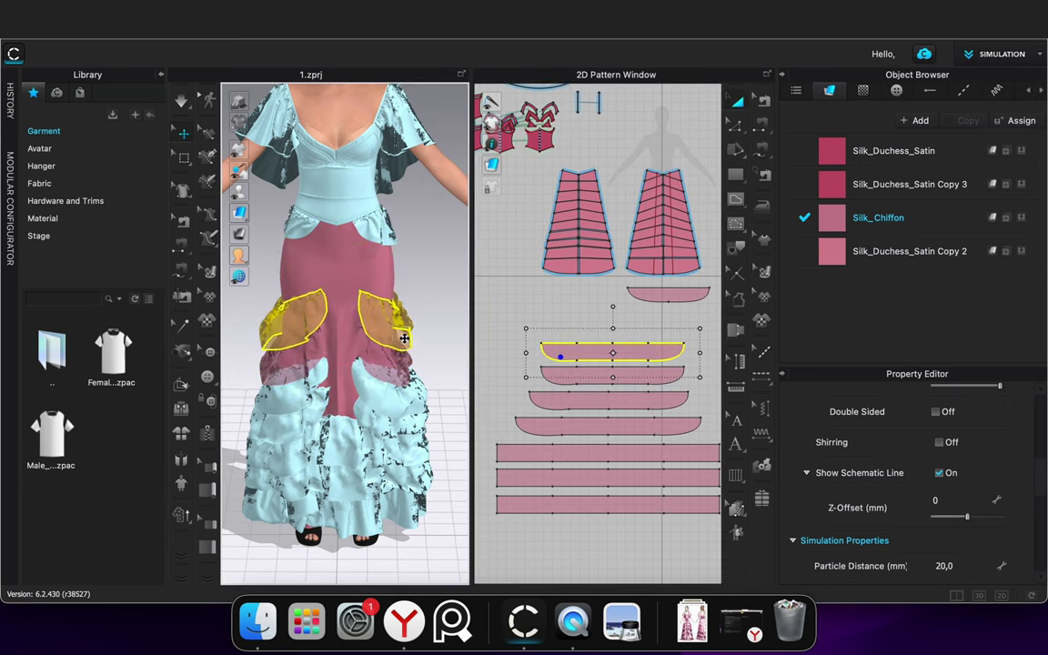
click(427, 283)
scroll(427, 283, up, 3)
drag(383, 298, 379, 300)
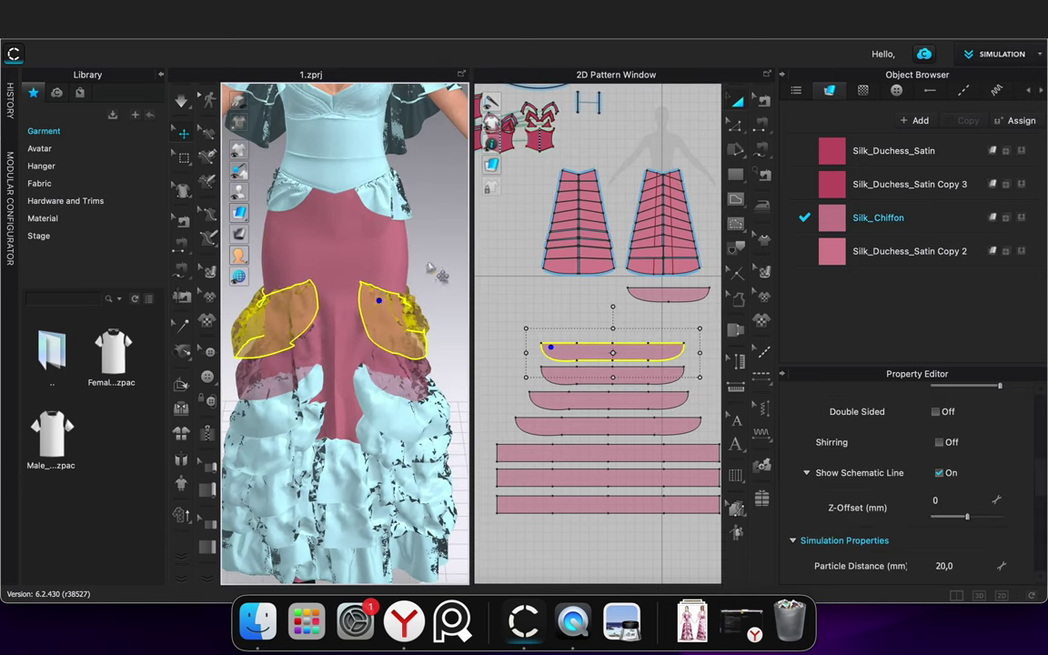
click(446, 276)
right_click(586, 381)
click(628, 397)
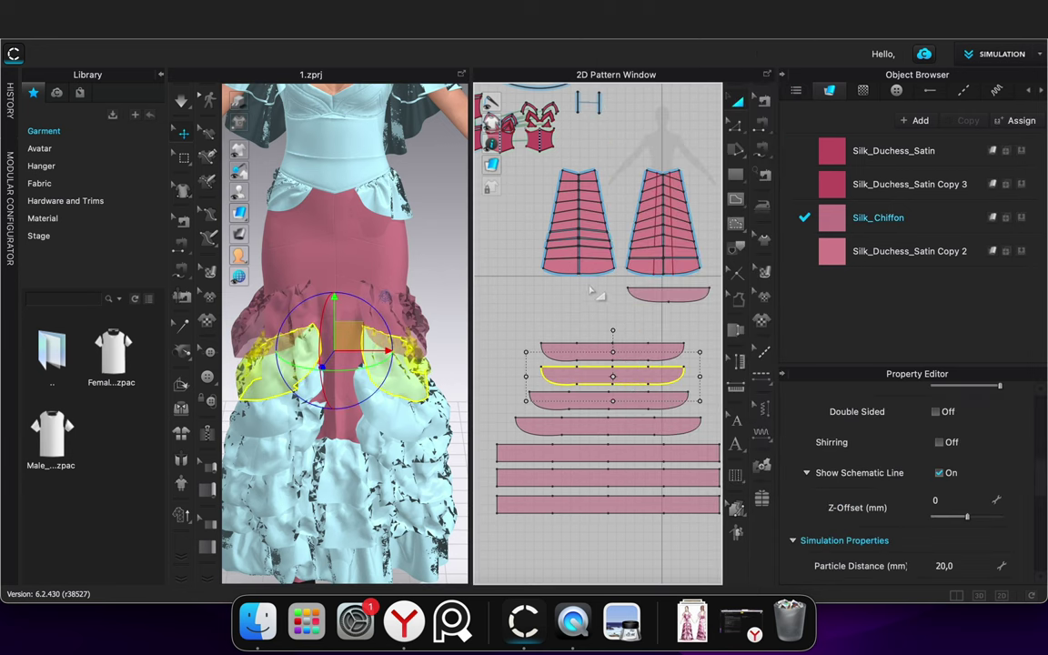
Free-sew one end section of the new ruffle's top edge to the third diagonal line on one half of the front panel
click(764, 152)
click(651, 346)
scroll(691, 216, up, 5)
click(558, 203)
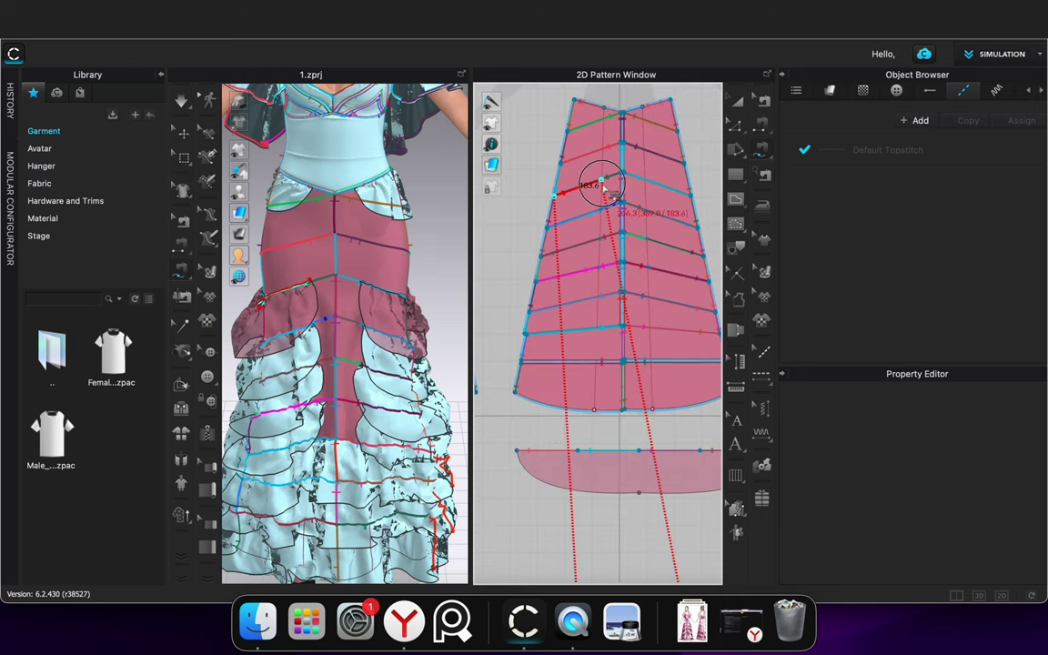
click(602, 182)
Free-sew the new ruffle's middle section to the third internal lines across both halves of the back skirt panel
scroll(593, 309, down, 5)
click(586, 441)
click(497, 441)
scroll(535, 246, up, 4)
middle_drag(552, 286, 655, 276)
click(623, 265)
click(575, 261)
shift+click(574, 261)
shift+click(526, 264)
Sew the new ruffle's remaining end section to the third diagonal line on the front panel's opposite half, leaving the centre open
scroll(557, 406, down, 5)
click(563, 496)
click(522, 494)
scroll(687, 337, up, 5)
click(687, 327)
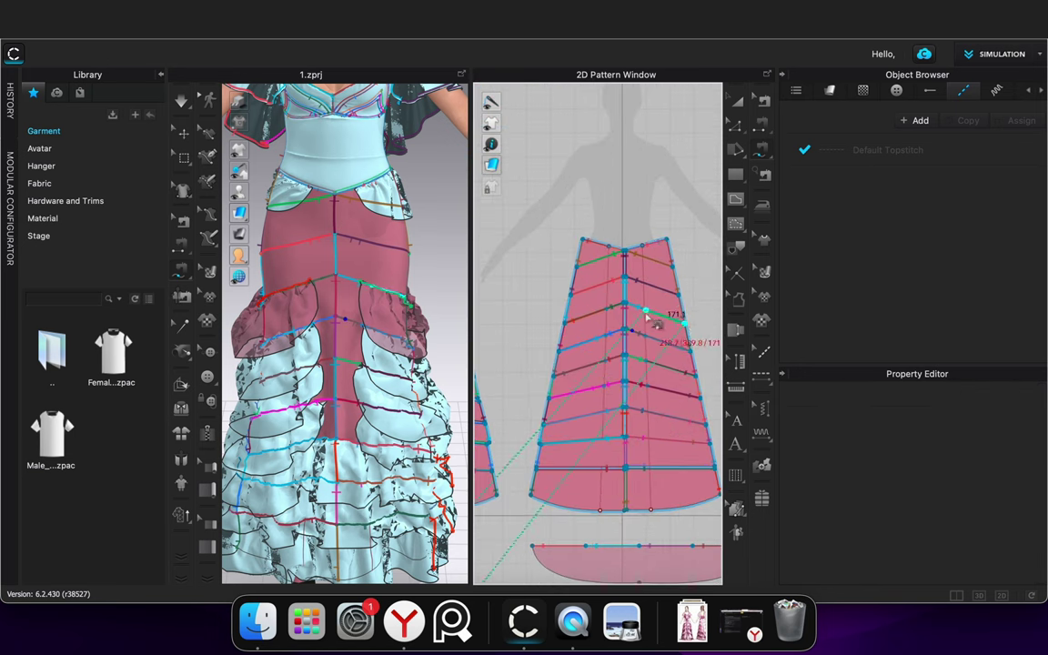
Simulate the newly sewn top ruffle and pull its lower edge outward at the back of the skirt
click(739, 101)
key(space)
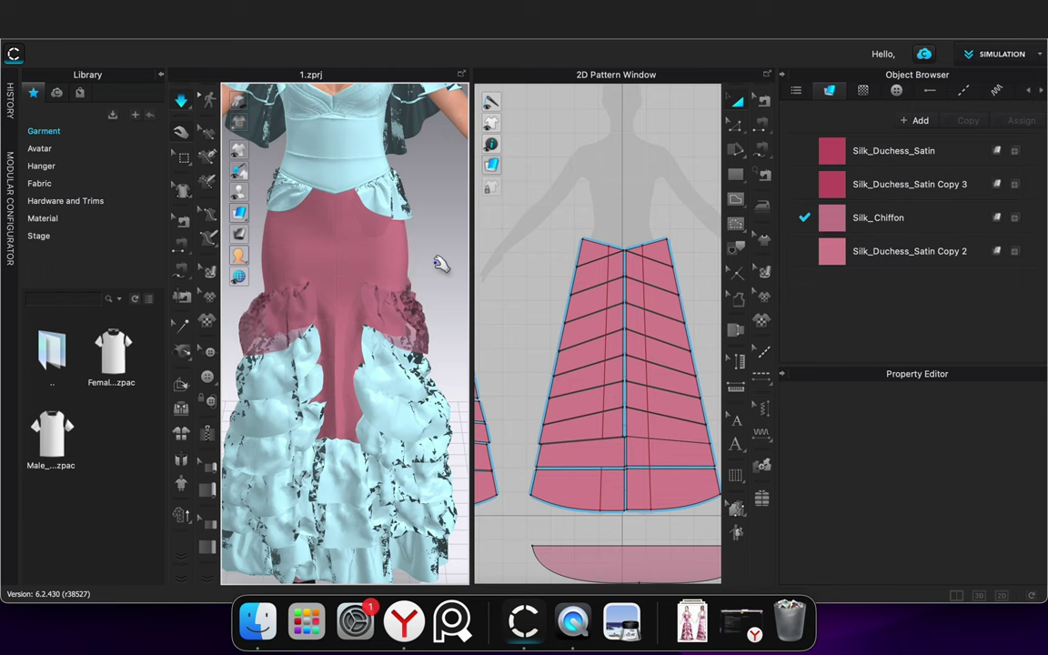
right_drag(442, 266, 298, 277)
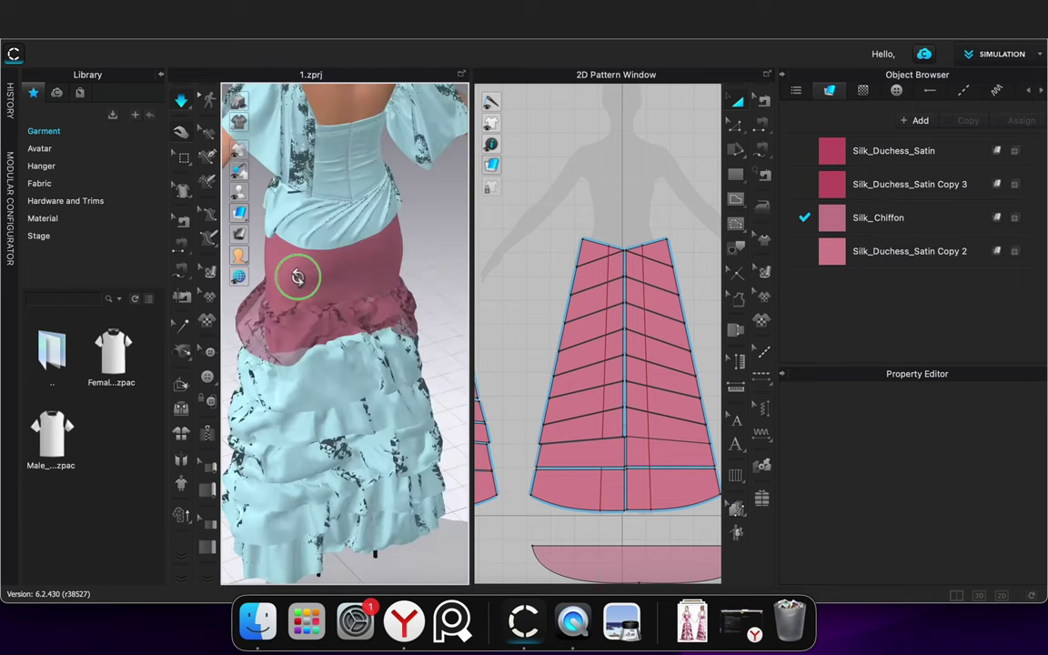
click(405, 345)
drag(433, 384, 460, 391)
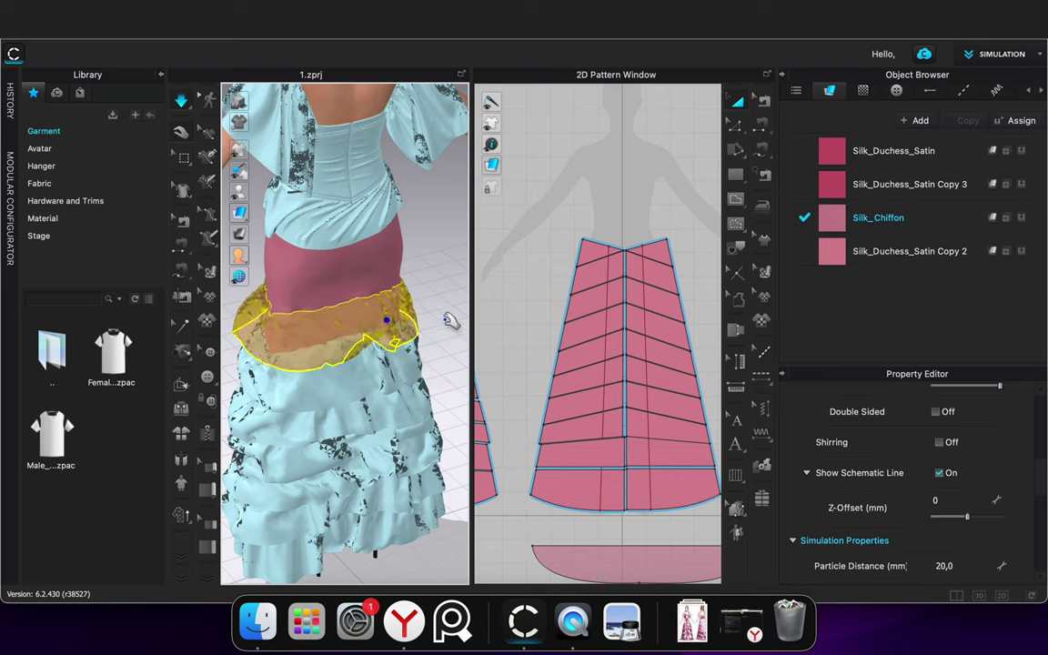
right_drag(443, 319, 247, 304)
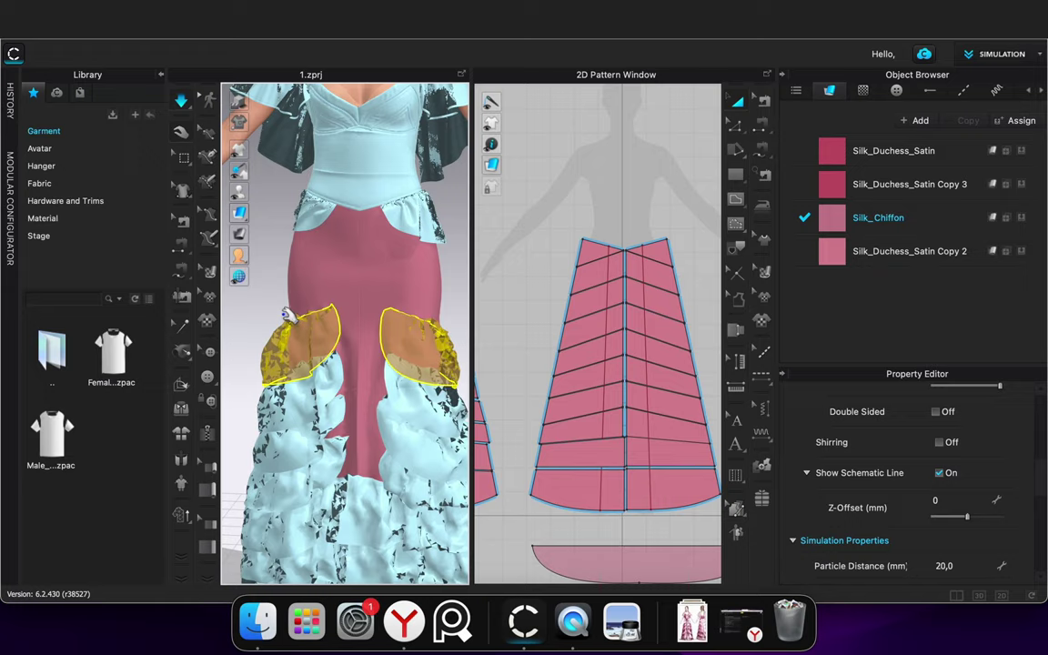
scroll(288, 314, down, 5)
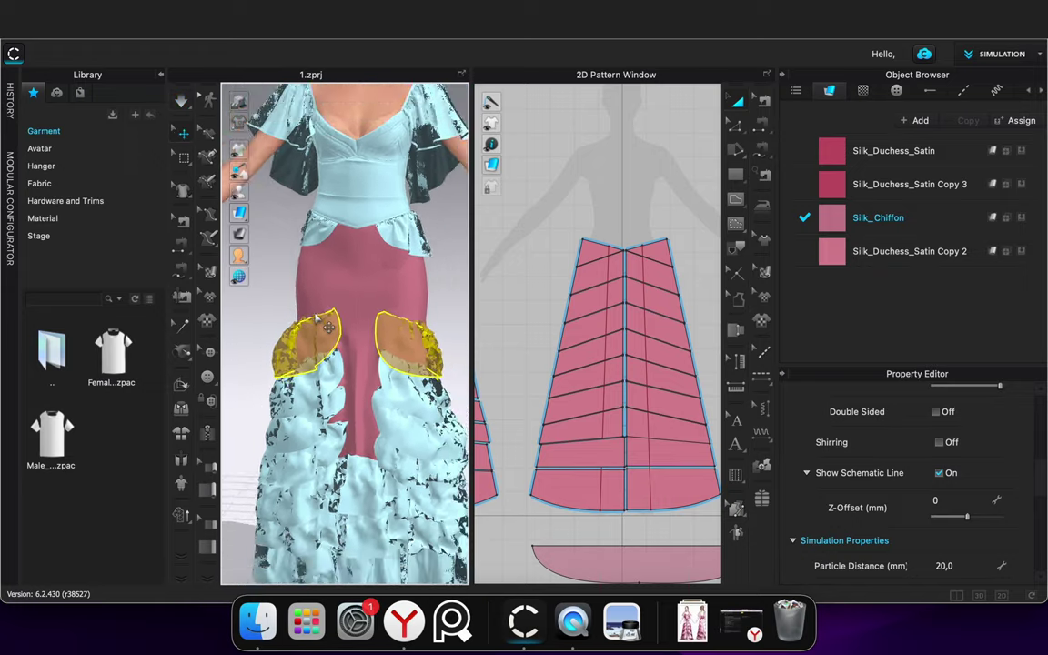
Adjust the top ruffle's lower edge at the centre back and review the gown from the front
right_drag(277, 474, 130, 541)
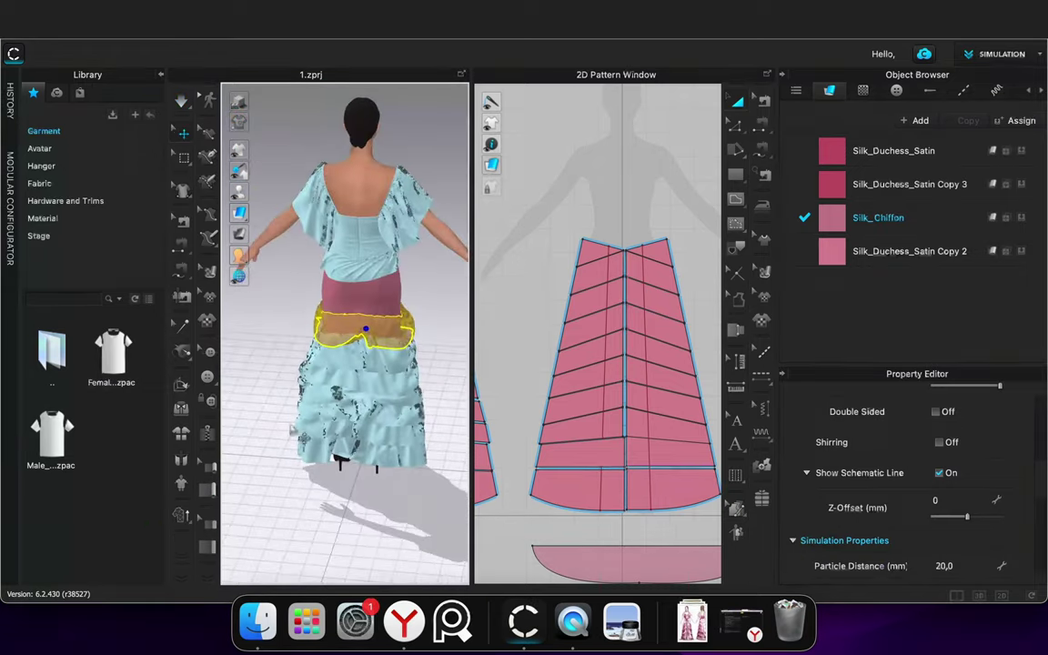
scroll(348, 331, up, 5)
scroll(349, 332, up, 2)
drag(340, 354, 341, 350)
key(space)
scroll(338, 362, down, 2)
scroll(340, 366, down, 5)
right_drag(353, 435, 199, 457)
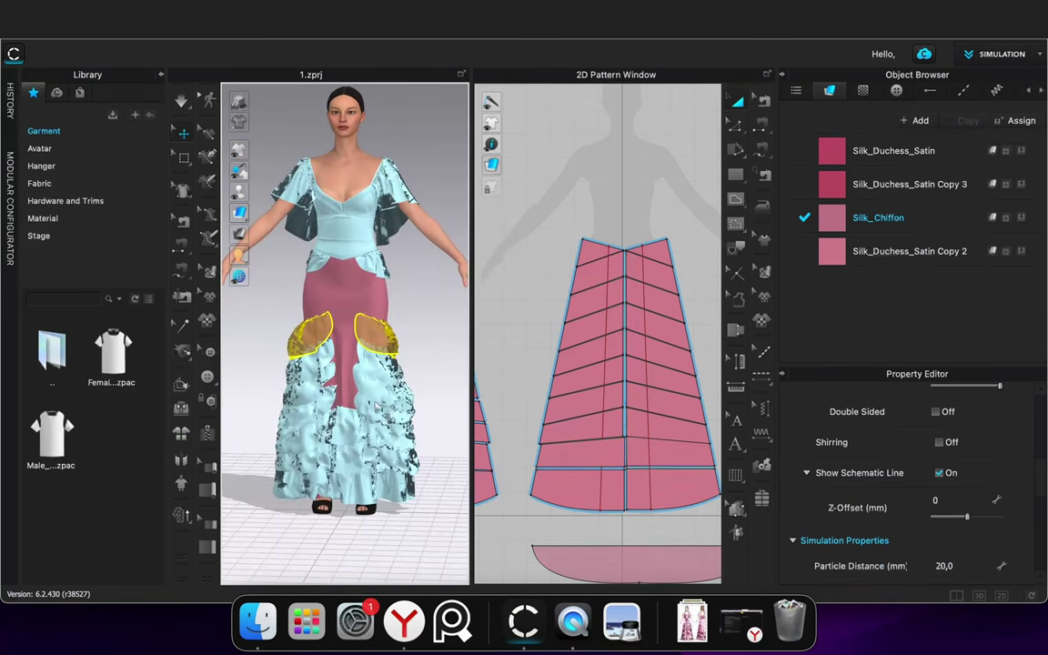
click(421, 347)
scroll(434, 361, down, 2)
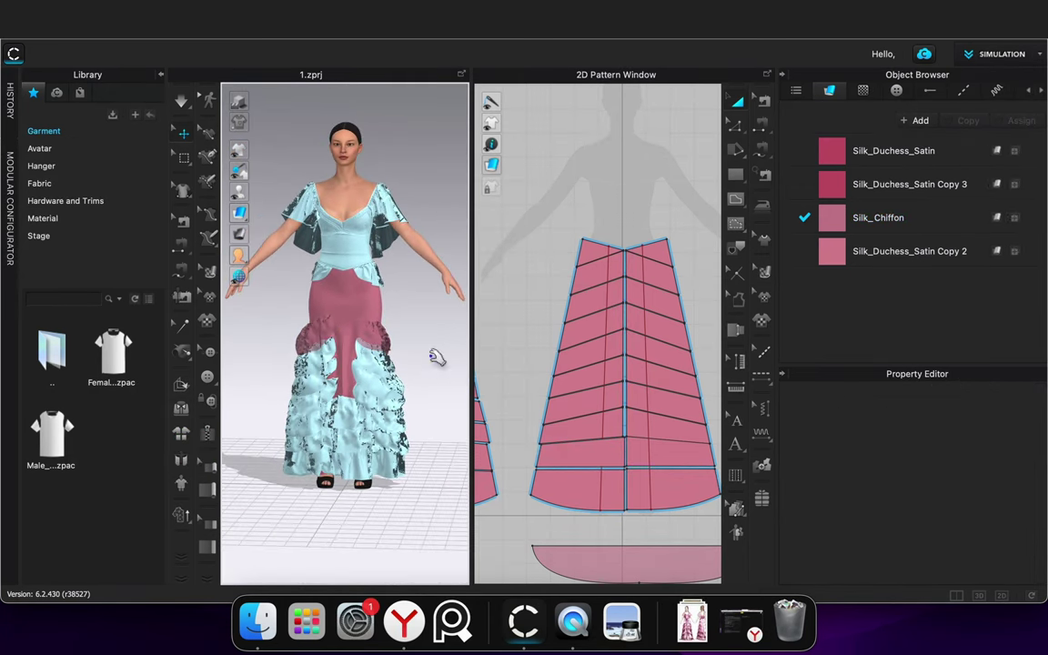
scroll(557, 499, down, 4)
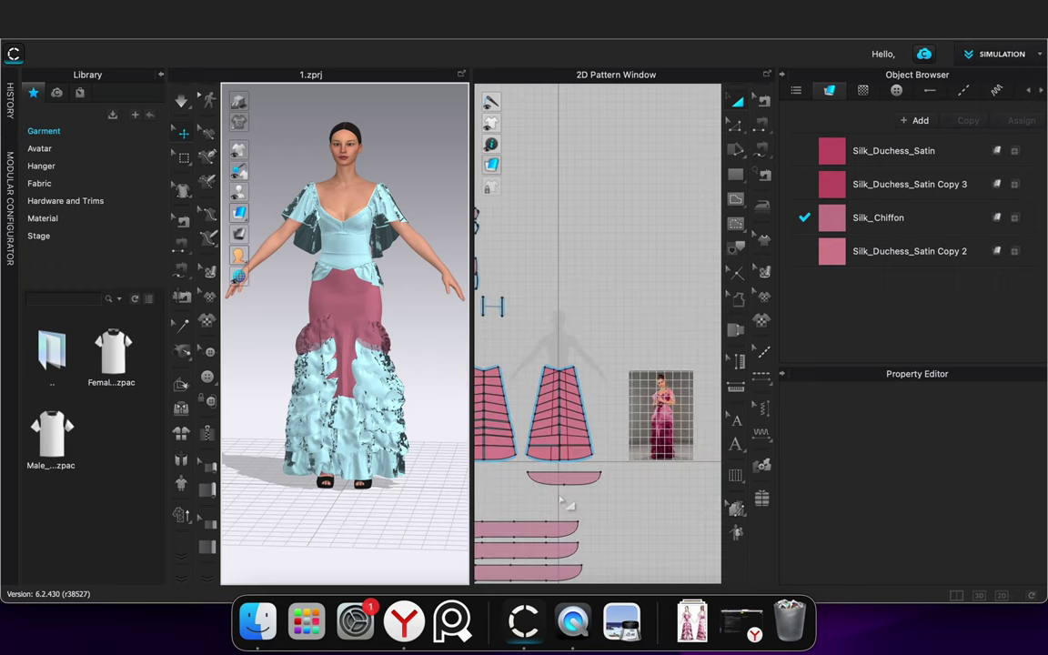
middle_drag(555, 506, 629, 441)
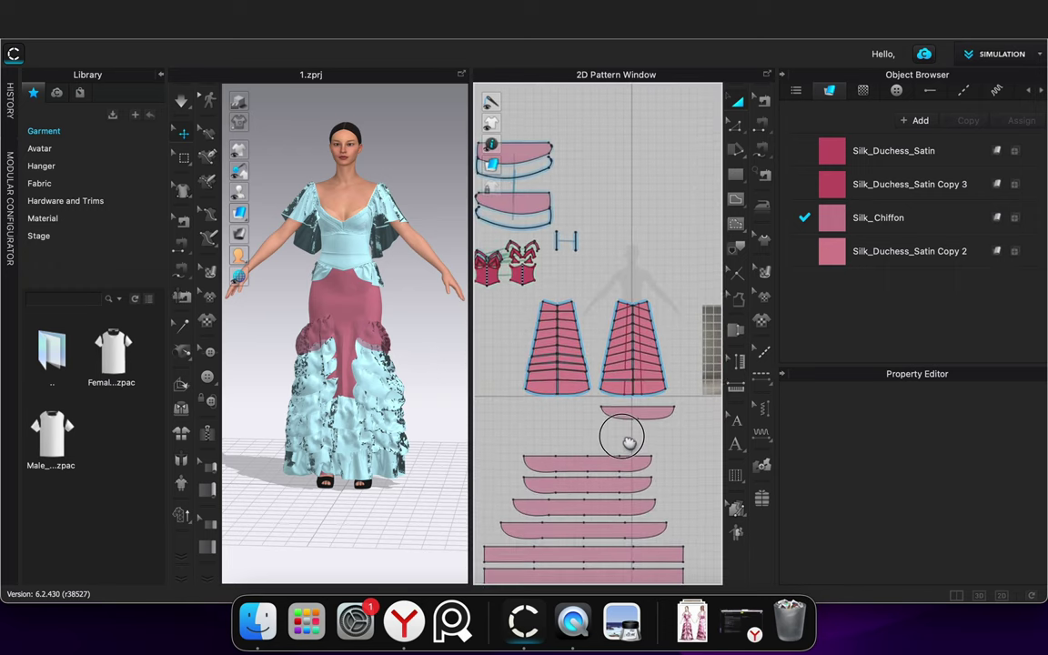
Duplicate the topmost long curved ruffle and place the copy directly above the original, aligned vertically
click(600, 463)
key(super+v)
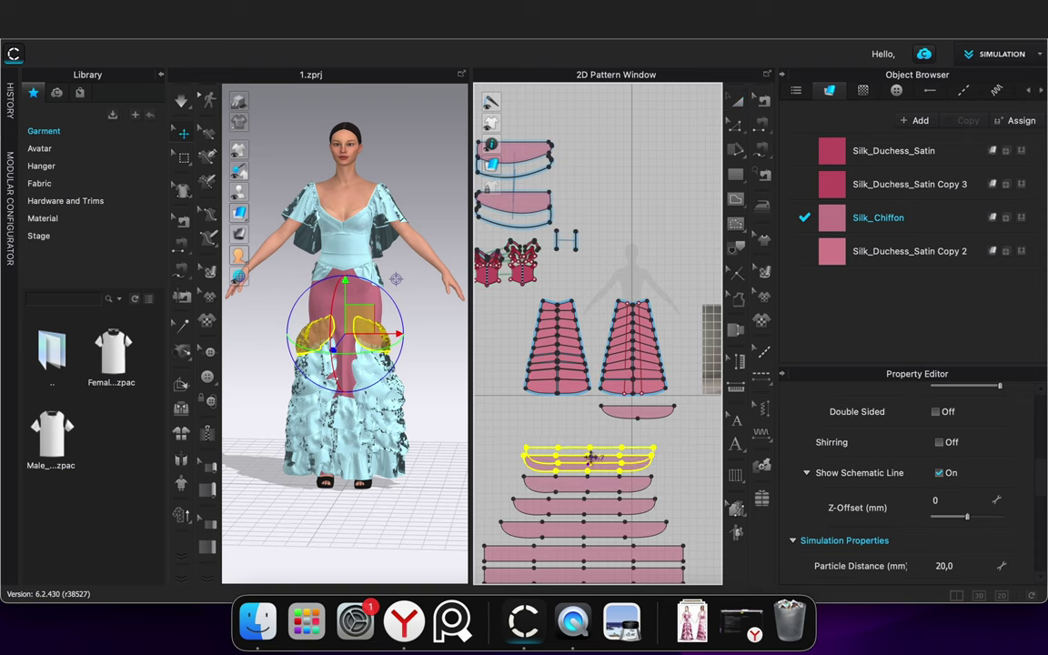
drag(589, 441, 589, 435)
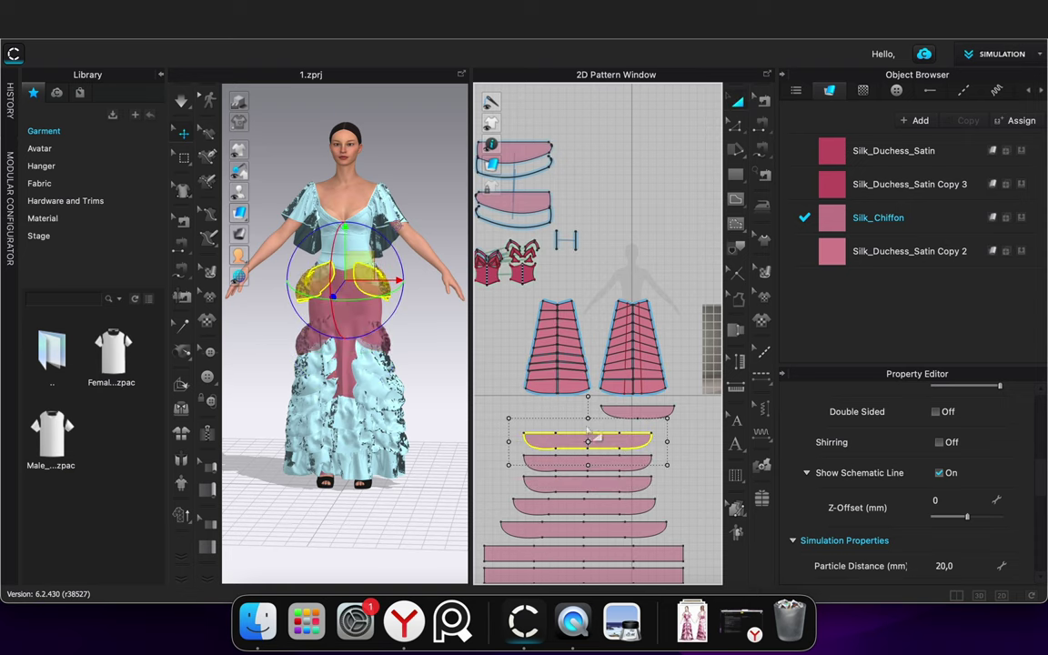
scroll(414, 305, up, 5)
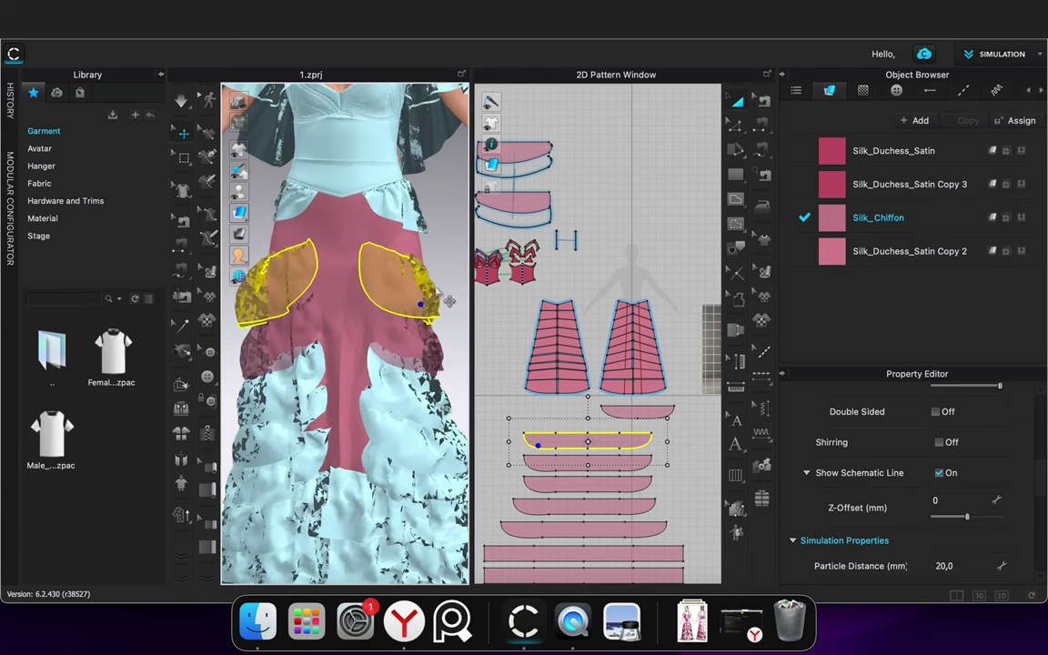
click(456, 250)
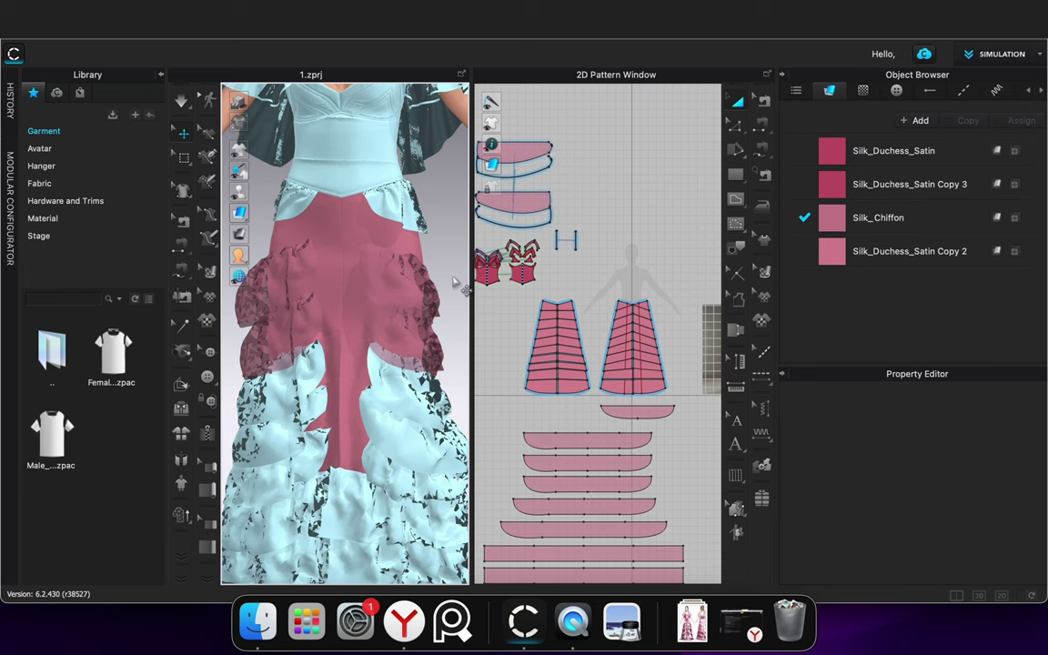
Freeze the original ruffle directly below the new copy
right_click(599, 460)
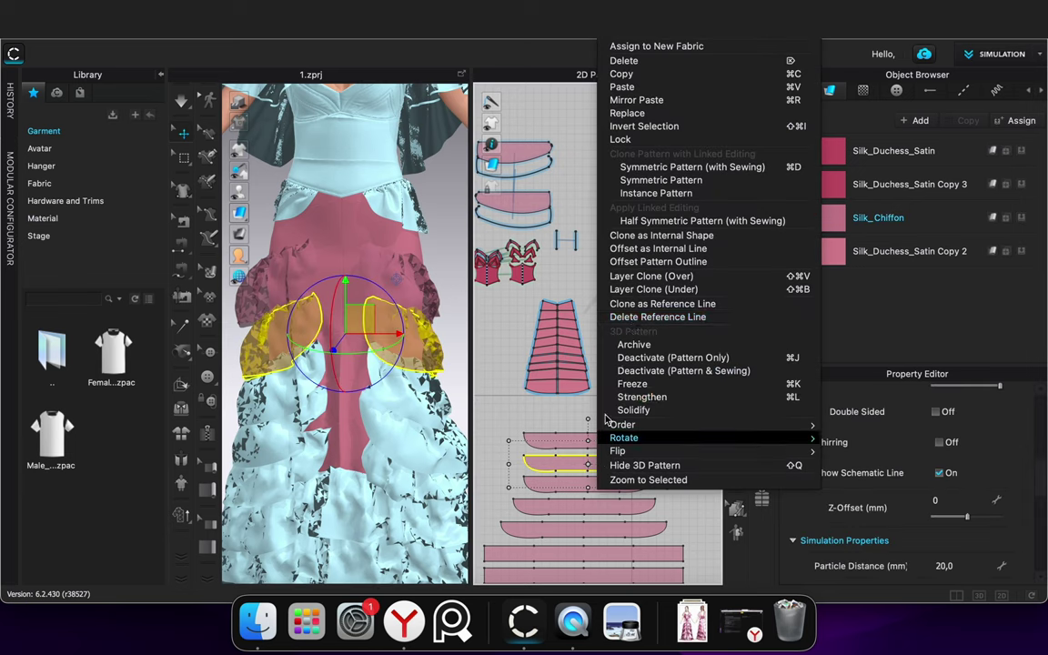
click(644, 386)
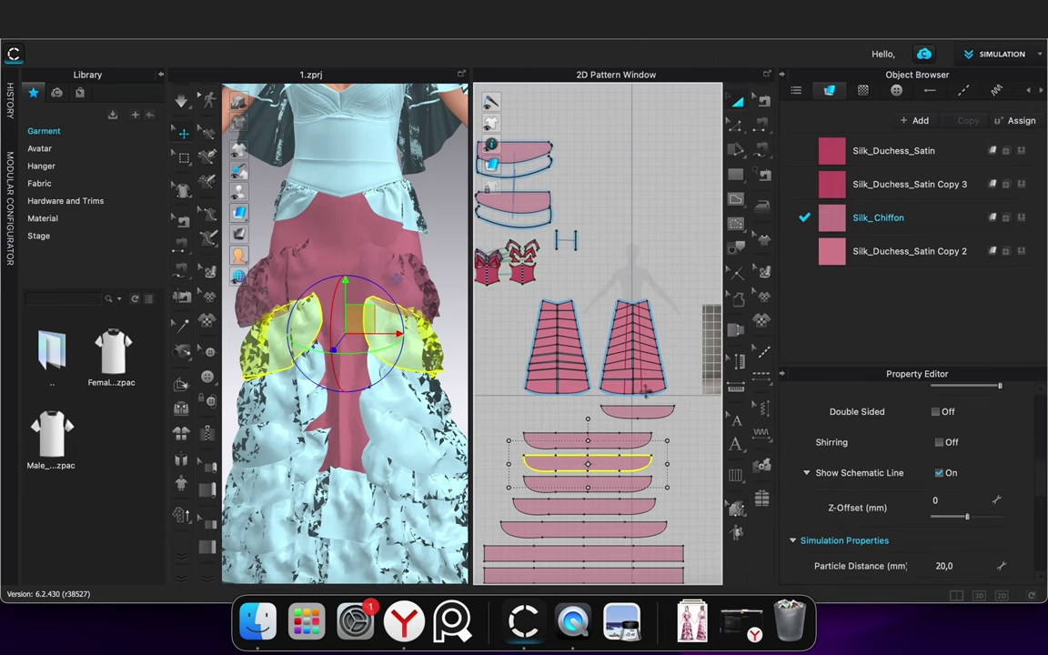
click(682, 326)
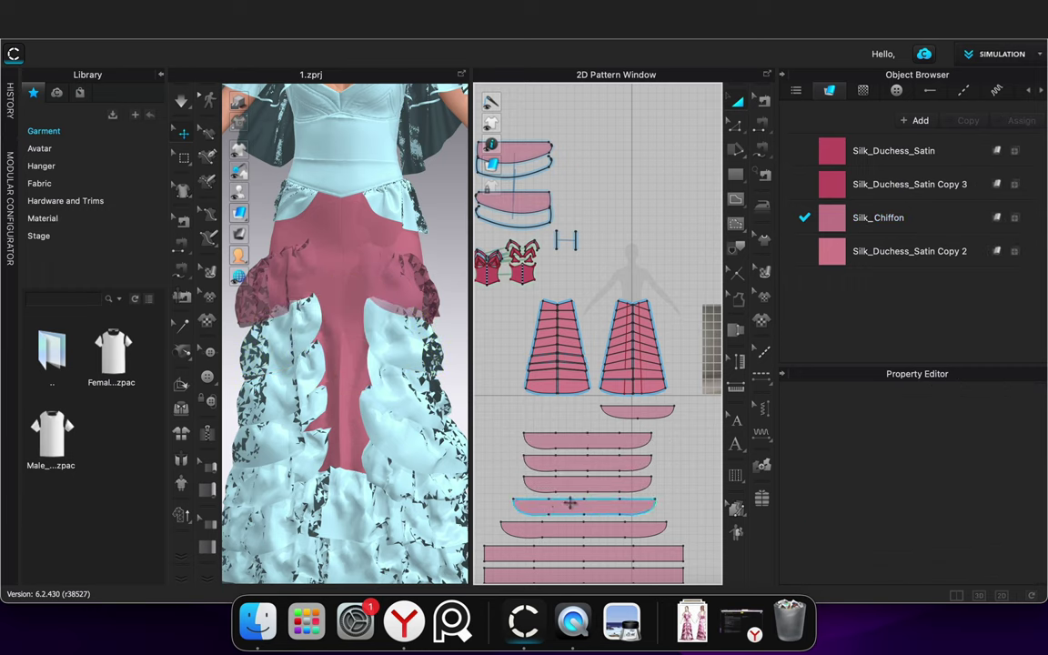
Free-sew the new ruffle's end section to about 163 mm of the second diagonal line on one half of the front skirt panel
click(762, 157)
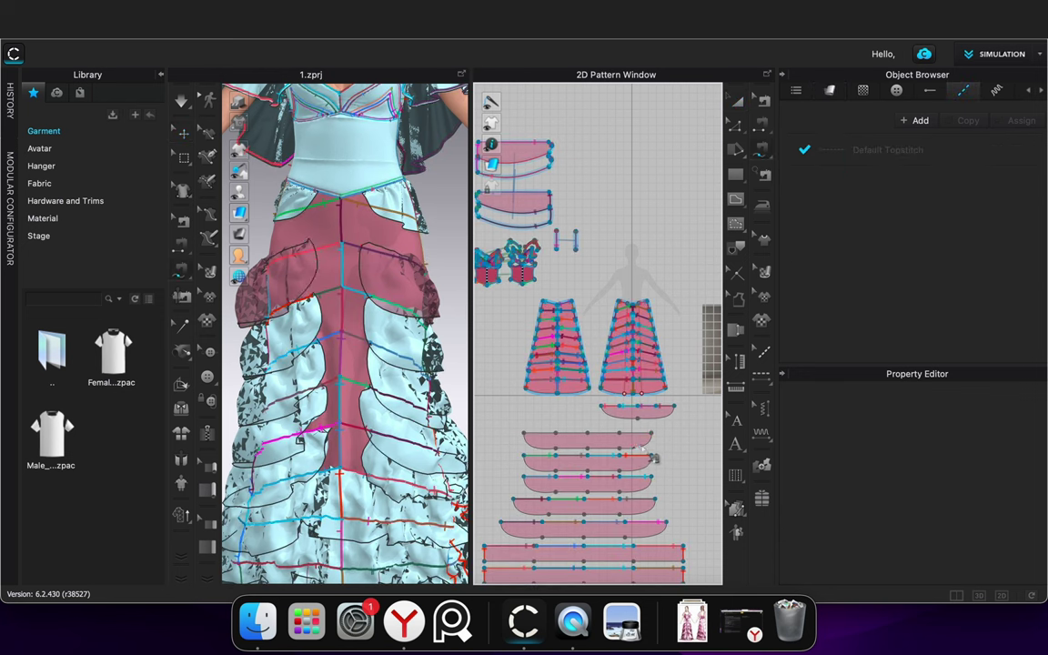
scroll(630, 306, up, 3)
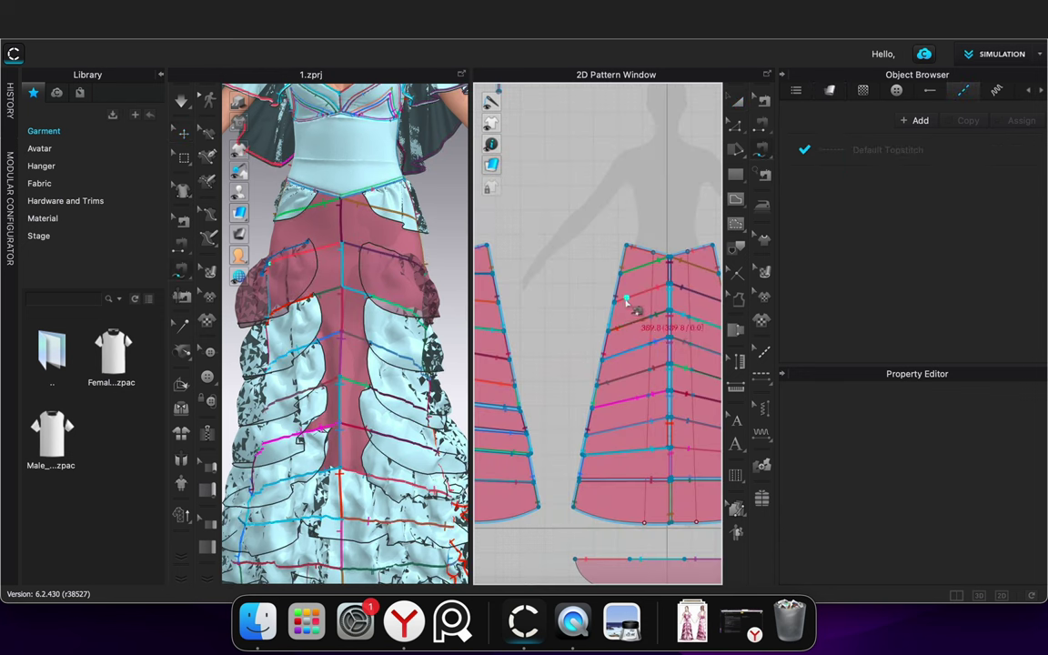
click(615, 302)
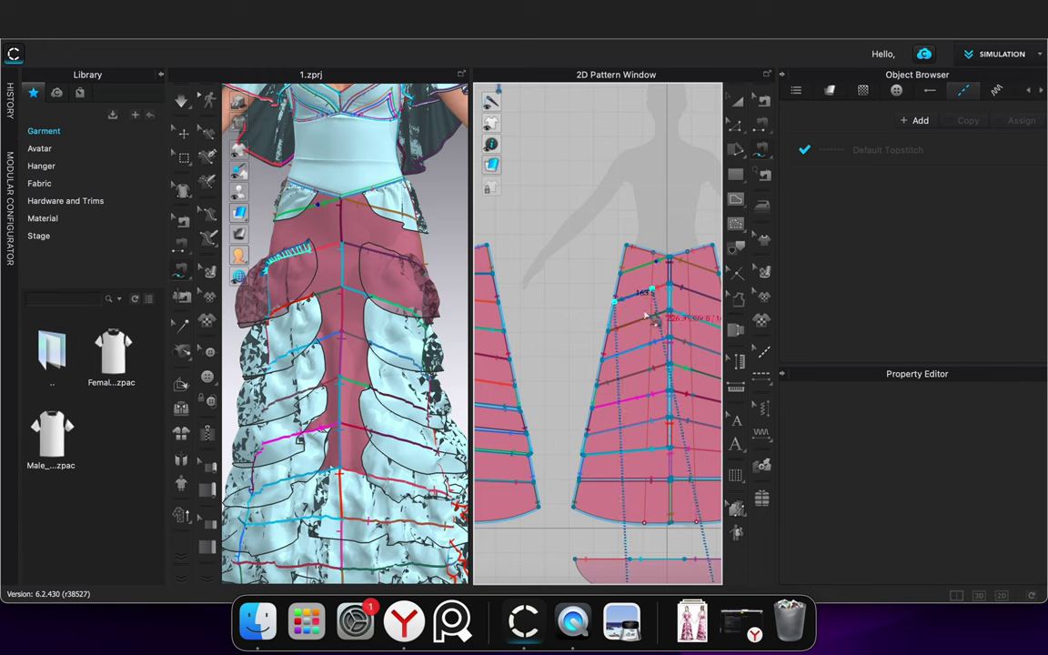
click(645, 314)
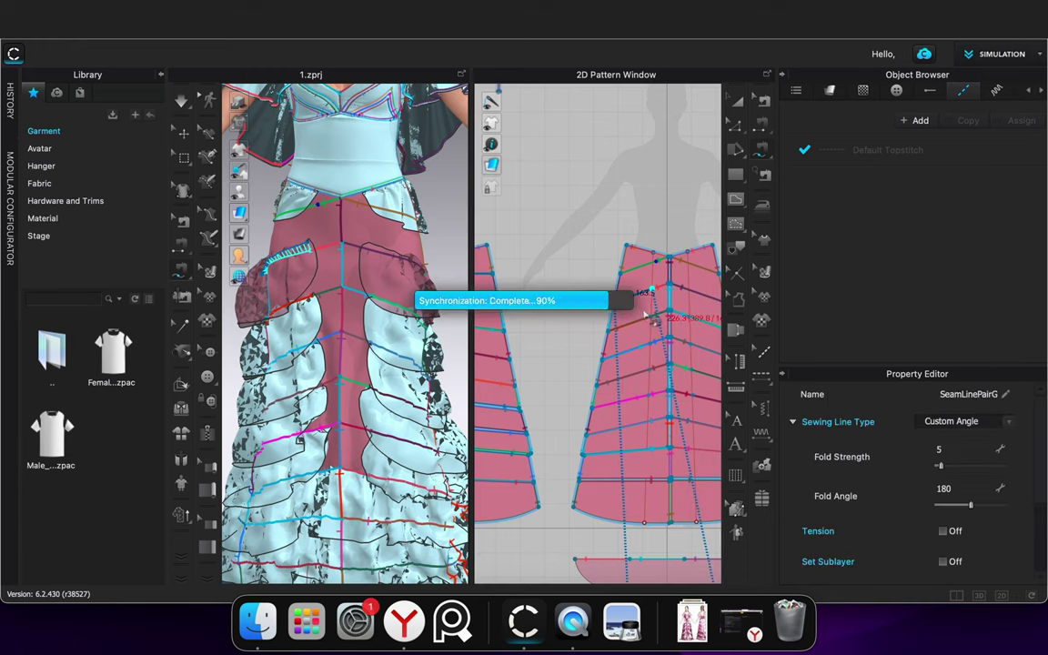
scroll(644, 311, down, 3)
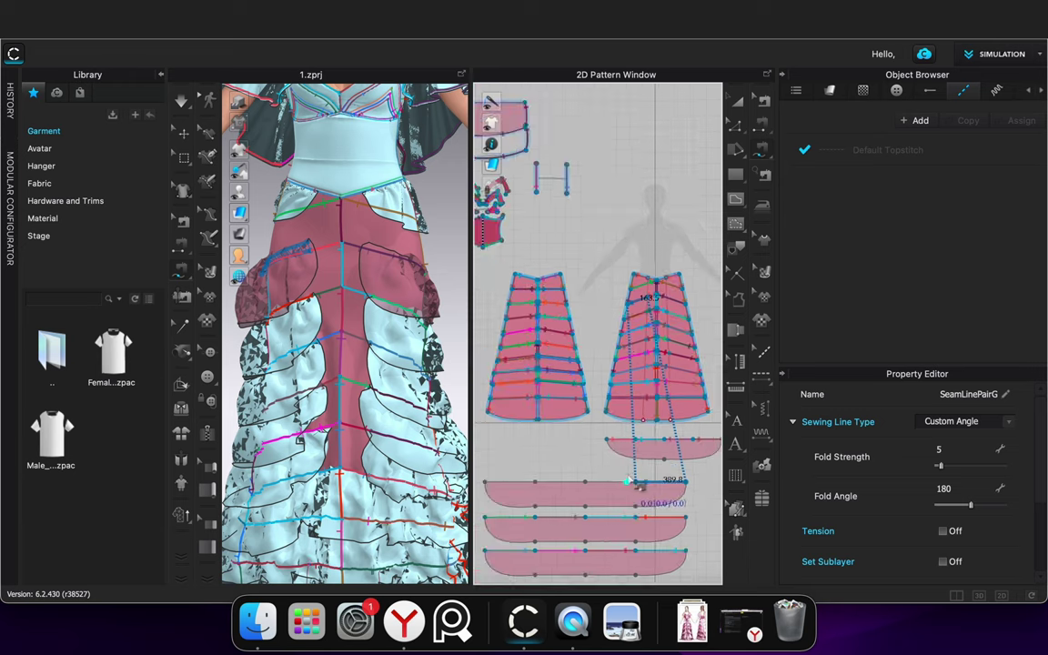
Free-sew the new ruffle's middle section to the second internal lines across both halves of the back skirt panel
click(636, 481)
click(535, 472)
scroll(512, 296, up, 5)
click(678, 306)
click(596, 306)
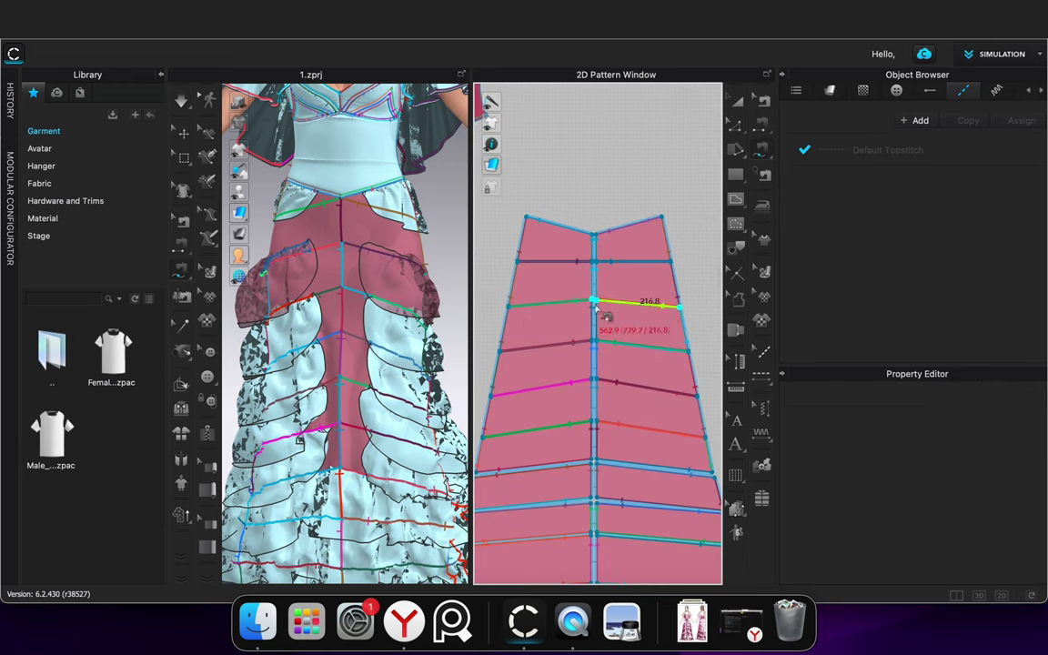
click(515, 317)
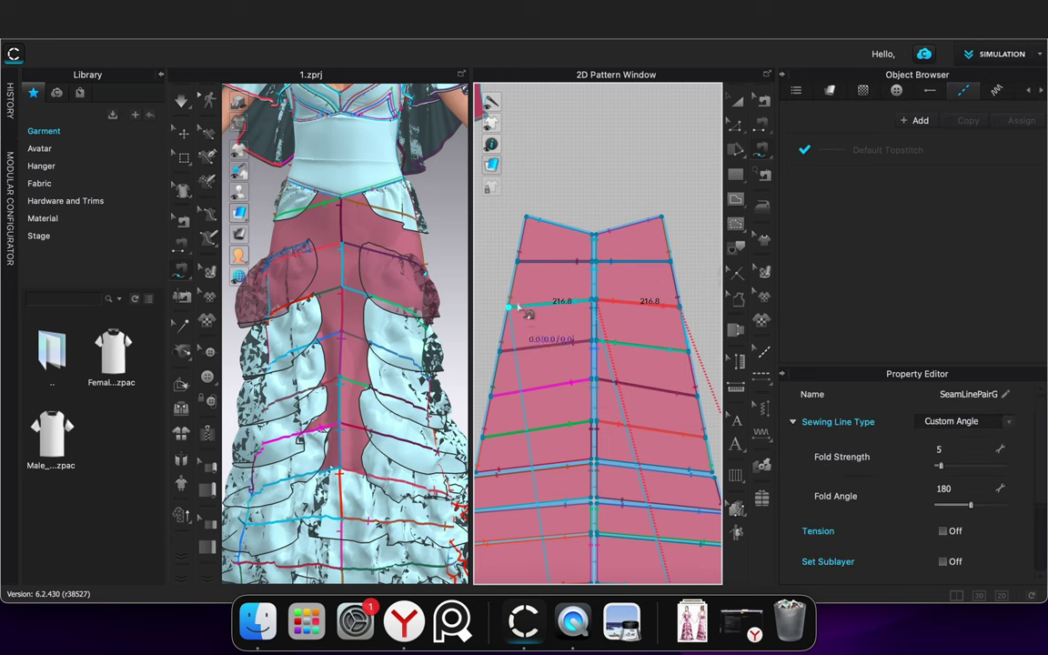
Free-sew the new ruffle's remaining end section to about 157 mm of the second diagonal line on the front panel's opposite half
scroll(538, 328, down, 5)
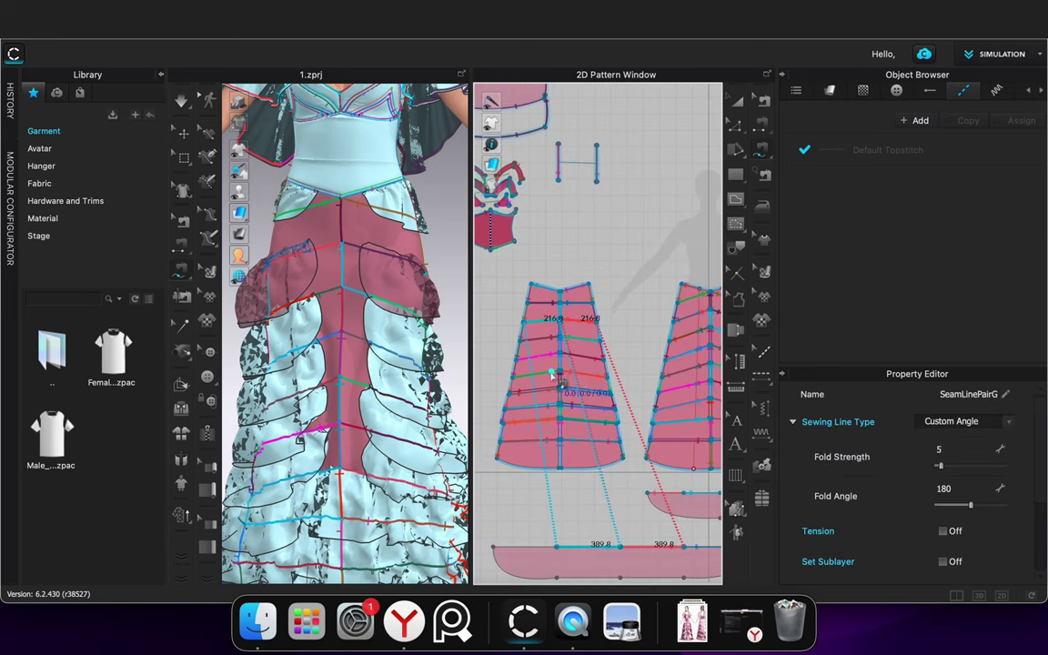
click(502, 522)
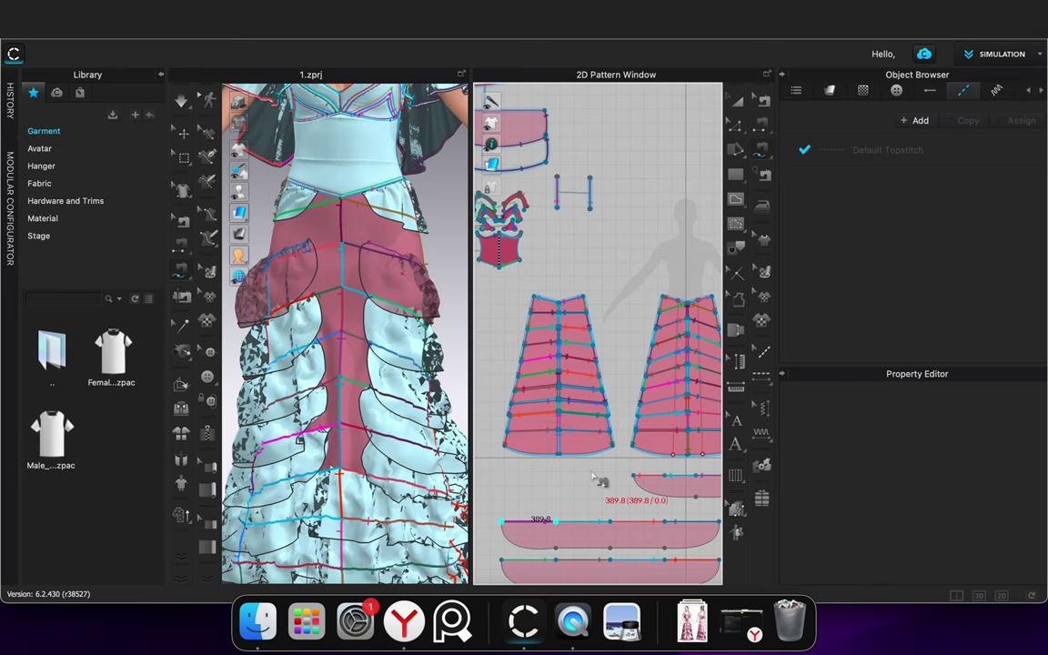
middle_drag(606, 478, 488, 521)
scroll(610, 399, up, 5)
click(588, 356)
click(541, 342)
scroll(587, 304, down, 10)
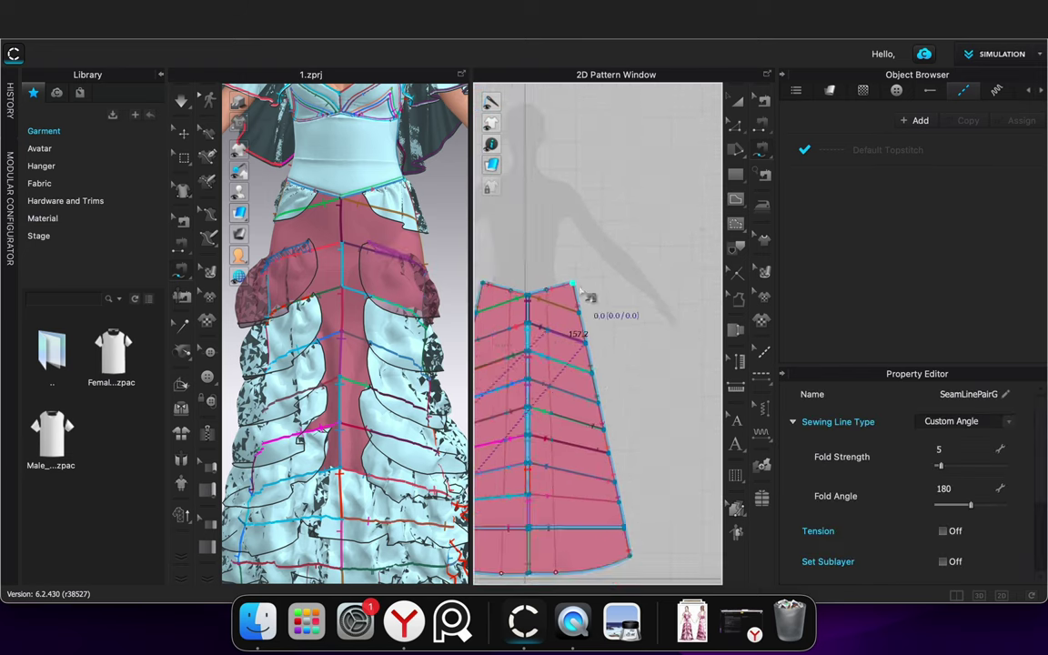
Simulate the newly sewn ruffle and inspect its drape from a turned front view
click(738, 102)
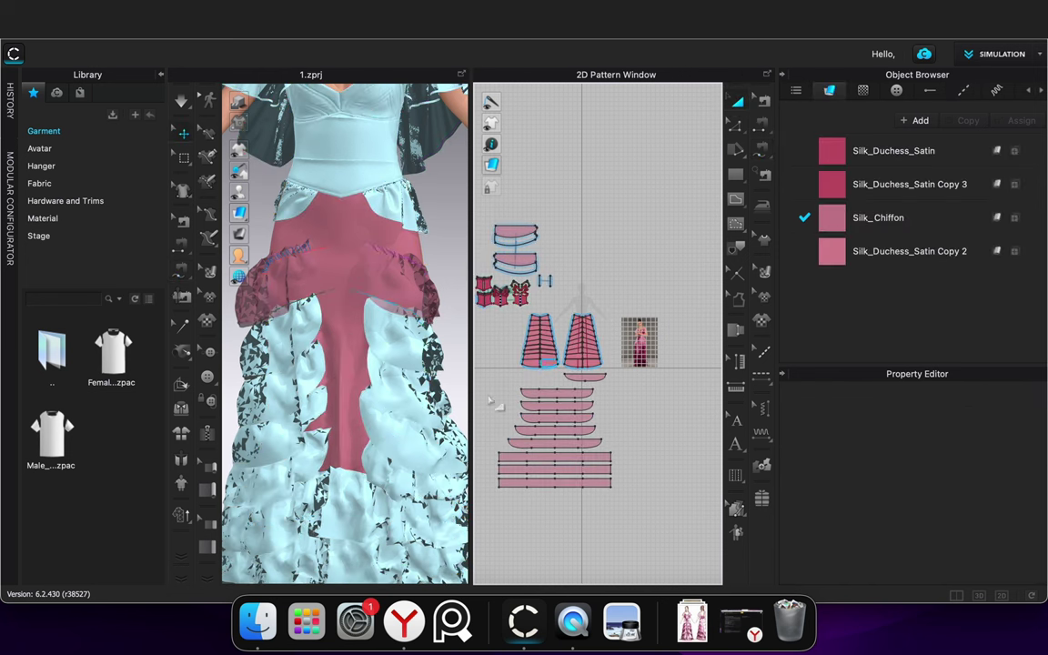
key(space)
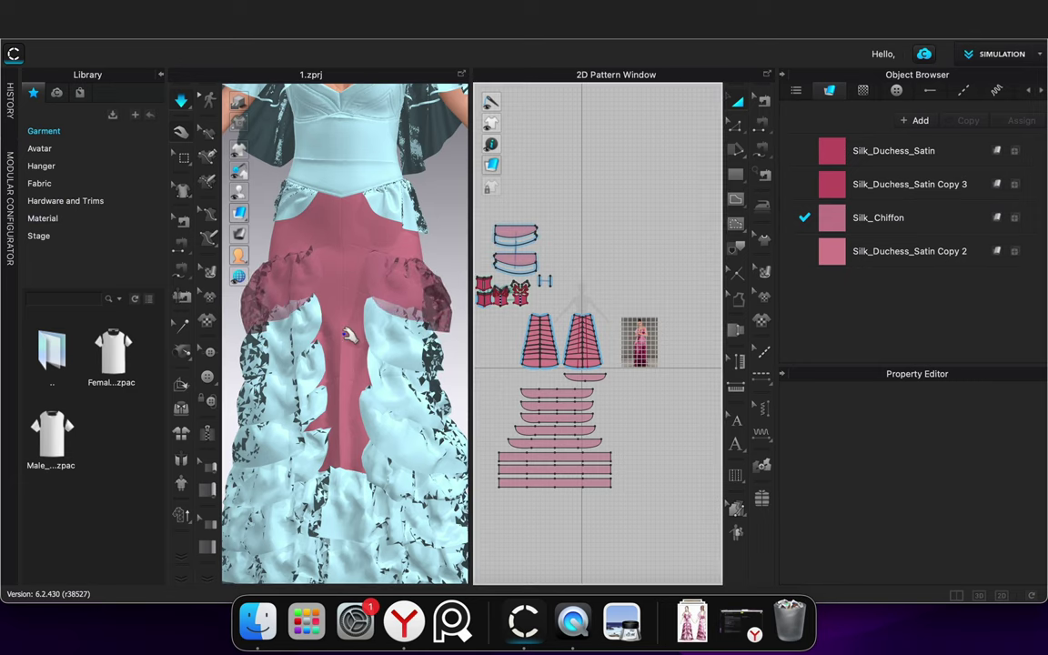
right_drag(449, 228, 141, 255)
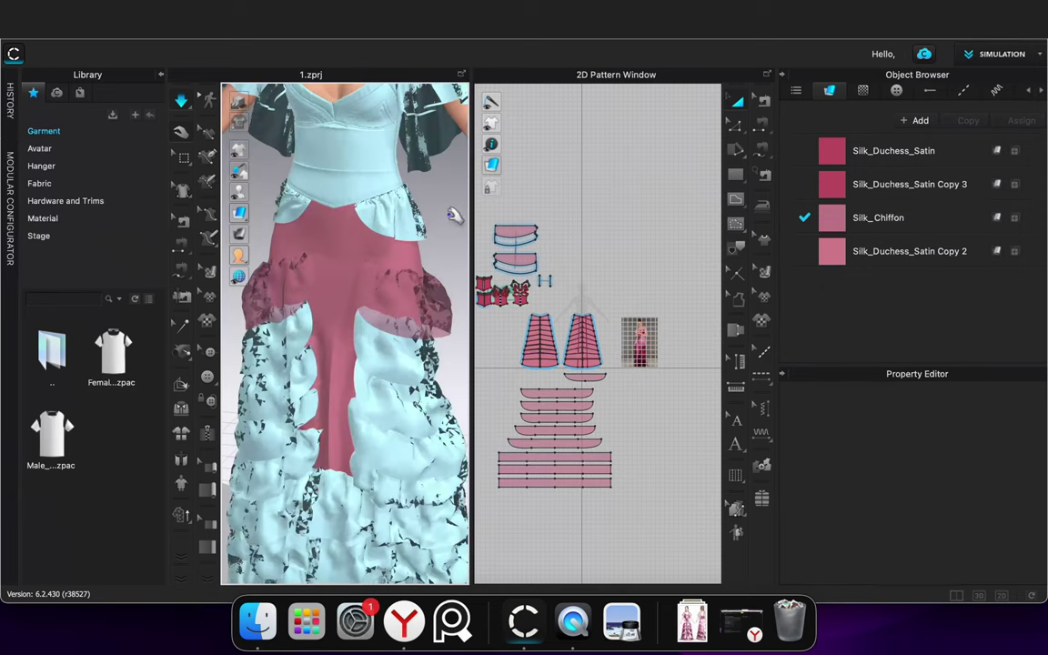
Narrow the topmost long ruffle from both ends and simulate the gown again
scroll(540, 406, up, 5)
click(577, 379)
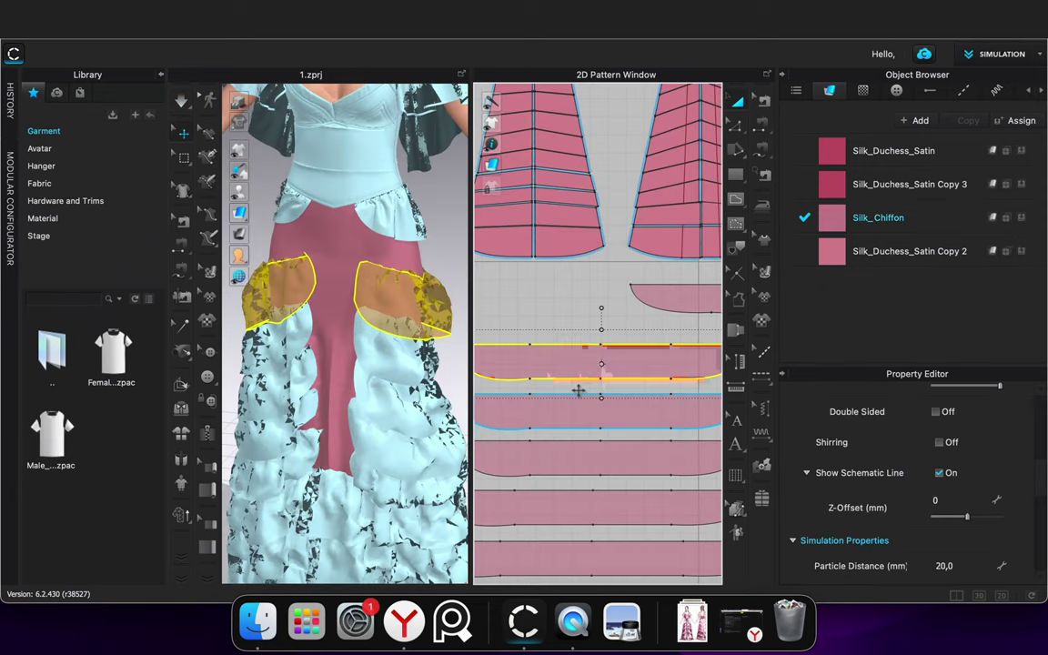
scroll(568, 362, down, 3)
drag(496, 363, 509, 363)
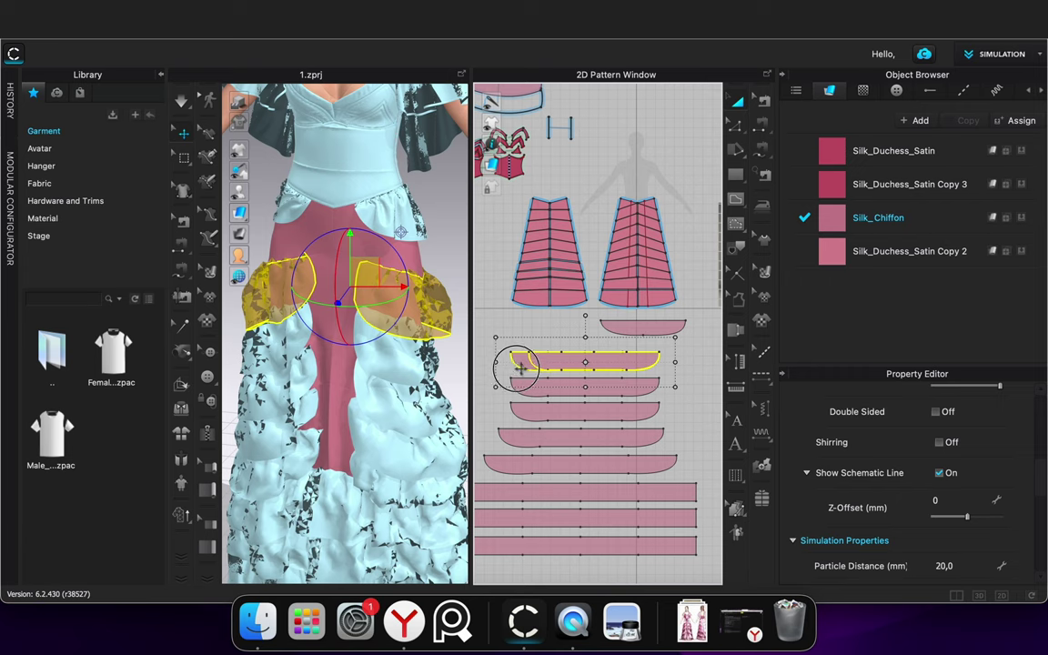
drag(641, 360, 632, 361)
click(662, 369)
click(446, 231)
key(space)
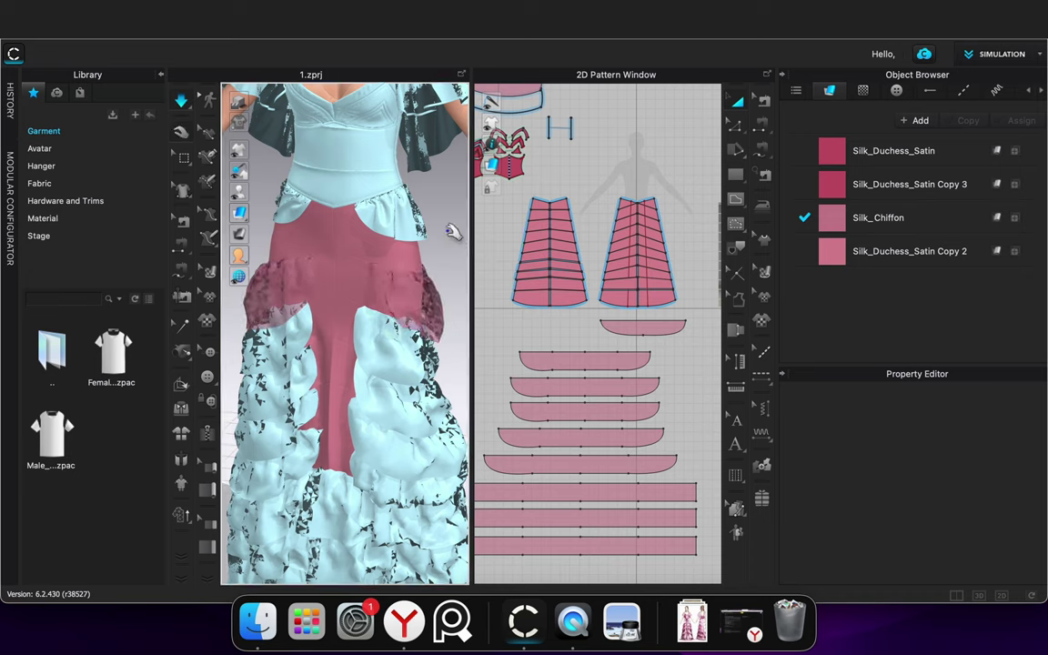
key(space)
Move the whole stack of long ruffle patterns downward to make room beneath the short waist ruffle
scroll(624, 360, down, 5)
drag(685, 475, 529, 338)
drag(585, 371, 585, 385)
click(575, 353)
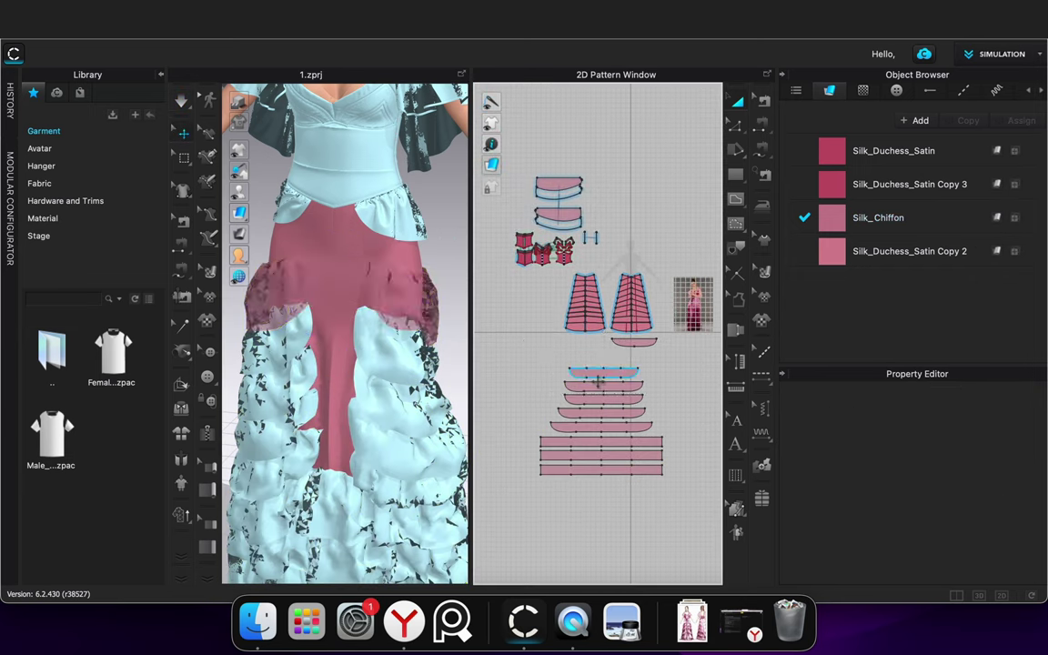
Duplicate the narrowed top ruffle and place the copy directly above it
click(601, 372)
scroll(596, 382, up, 3)
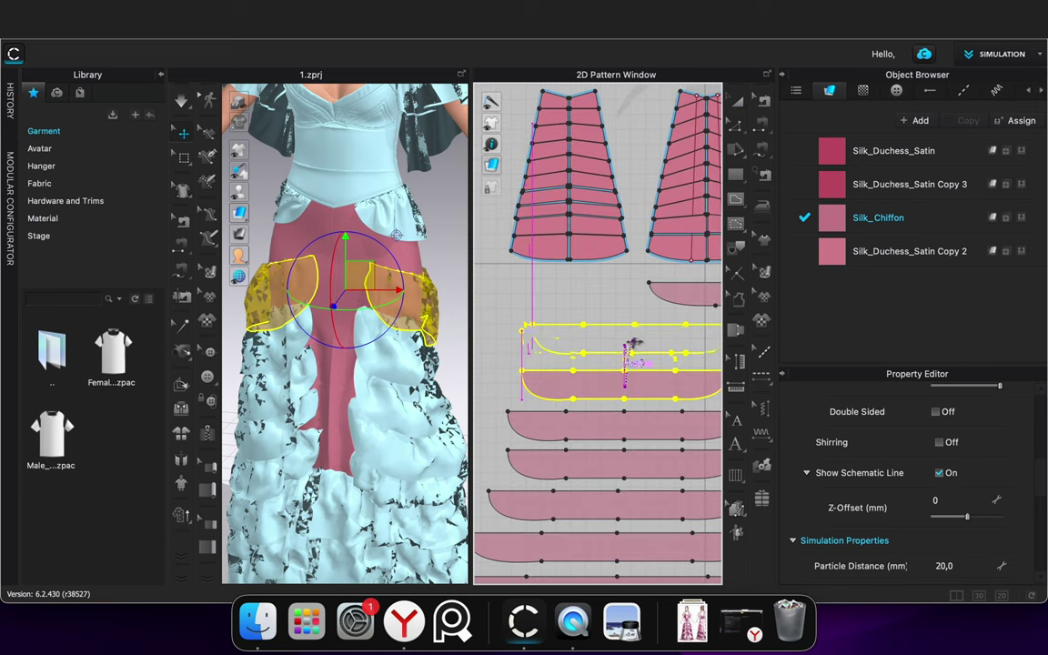
click(602, 318)
drag(440, 214, 439, 273)
Activate the short waist ruffle, then deactivate both its pattern and sewing
right_click(664, 290)
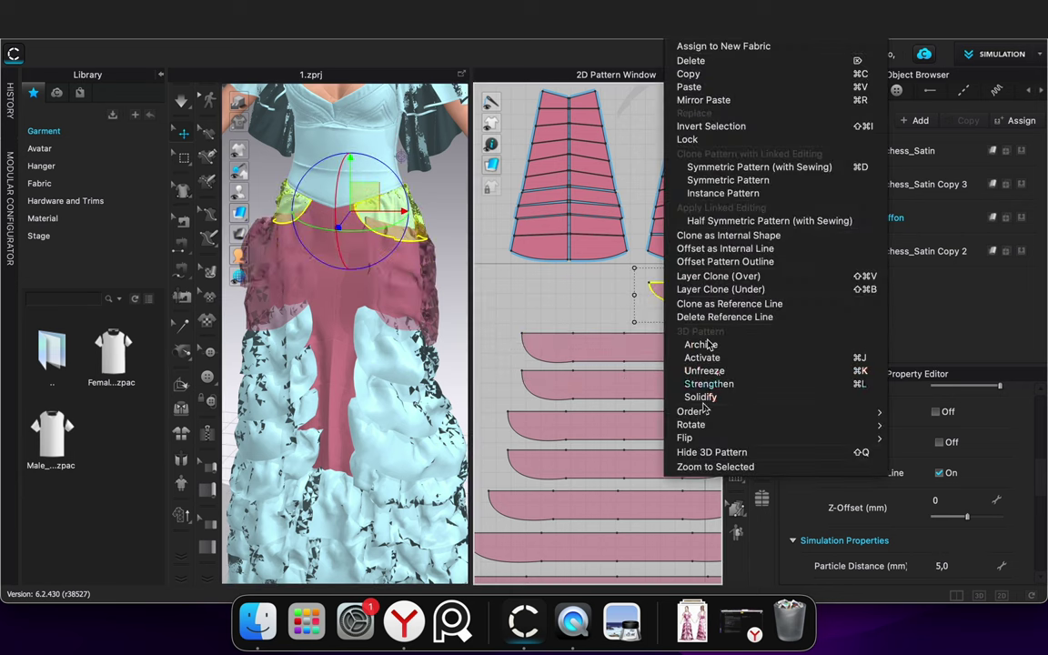
click(719, 359)
right_click(676, 296)
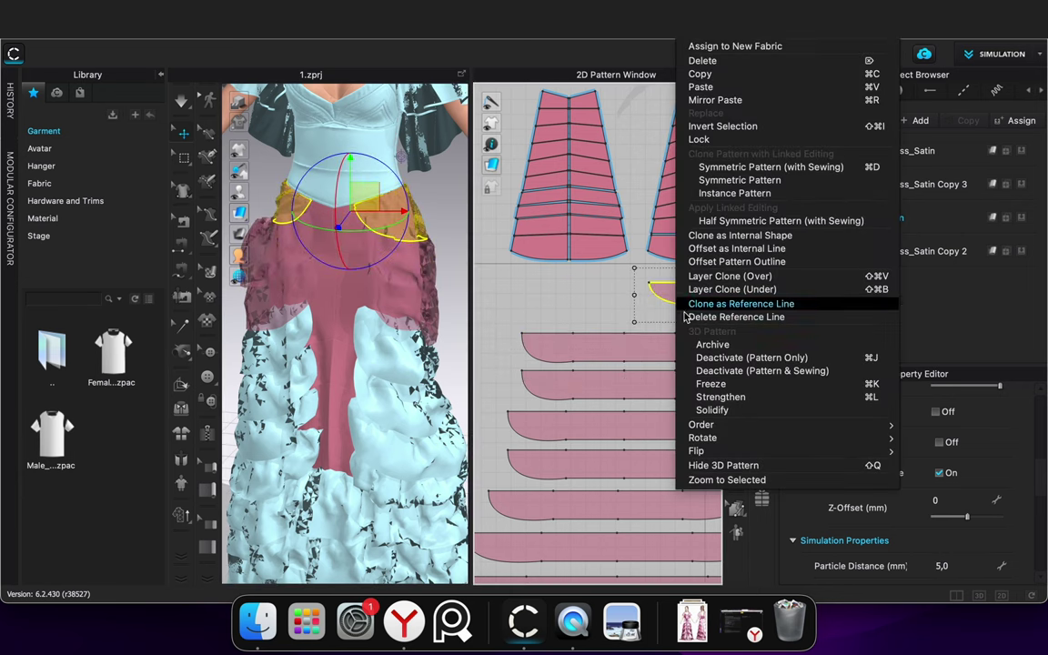
click(728, 372)
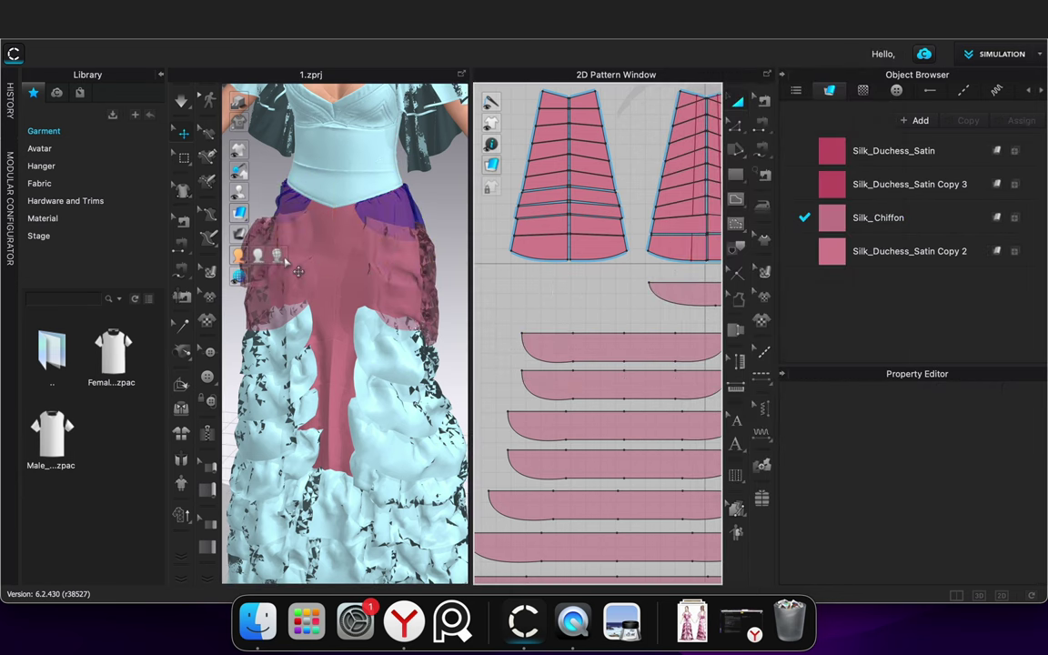
Freeze the ruffle beneath the newest copy and check the gown from the back and front
click(541, 387)
right_click(543, 390)
click(615, 386)
click(522, 300)
scroll(423, 426, down, 5)
right_drag(423, 426, 546, 415)
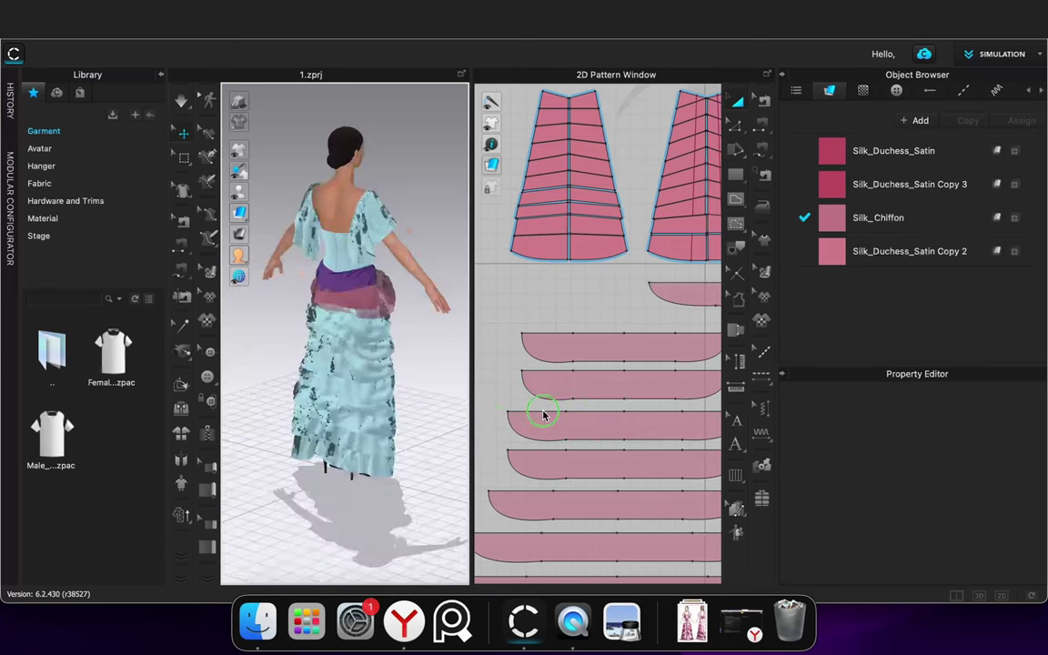
key(2)
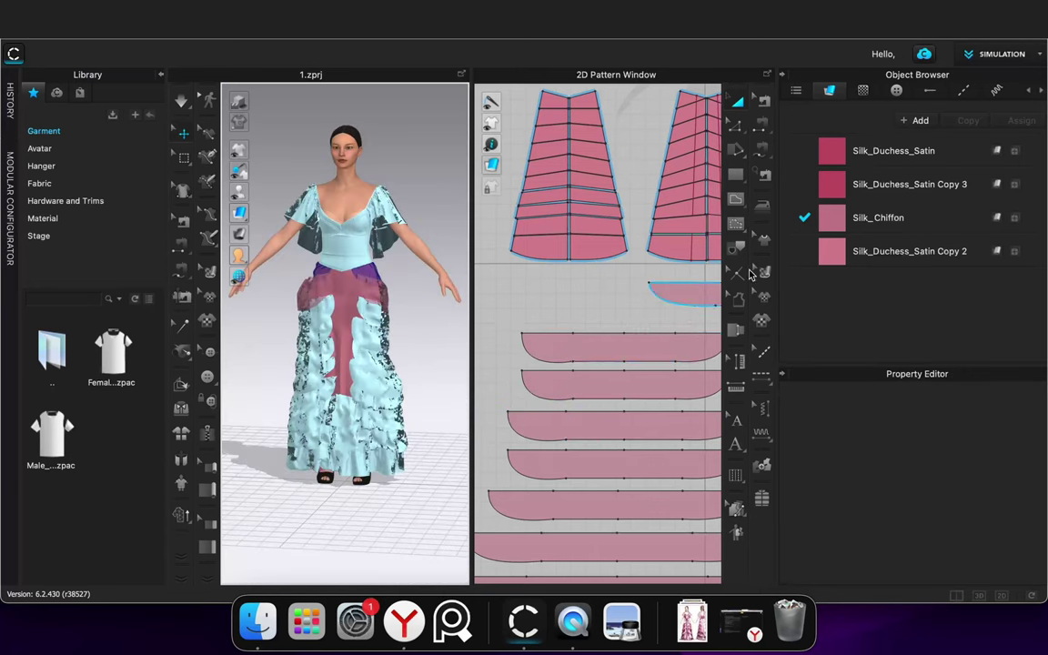
Free-sew the newest ruffle's middle section to the first internal lines across both halves of the back skirt panel
click(739, 280)
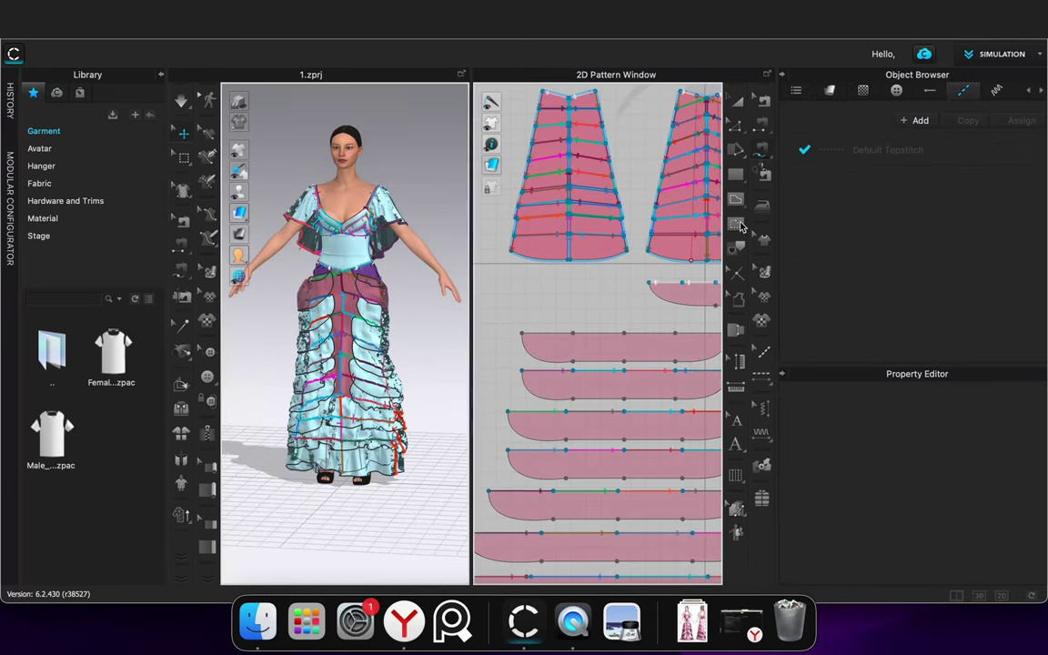
middle_drag(580, 293, 612, 418)
scroll(630, 246, up, 3)
click(639, 255)
click(575, 259)
click(571, 256)
click(508, 262)
key(Return)
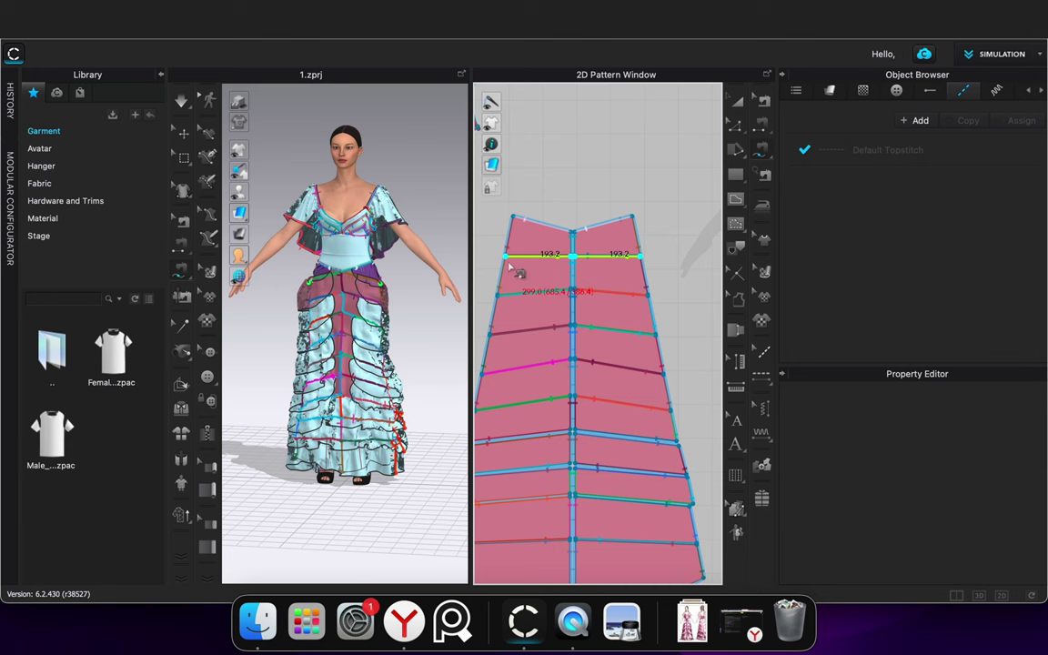
Free-sew the newest ruffle's end section to about 139 mm of the first diagonal line on one half of the front panel
scroll(507, 264, down, 5)
click(615, 437)
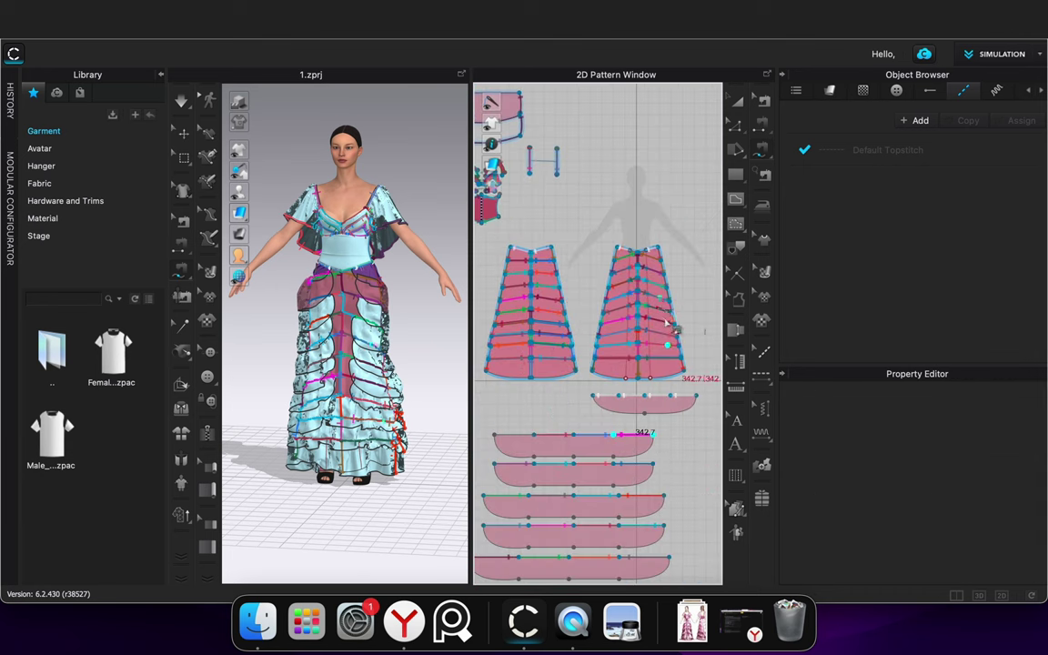
scroll(637, 273, up, 5)
click(524, 214)
click(571, 197)
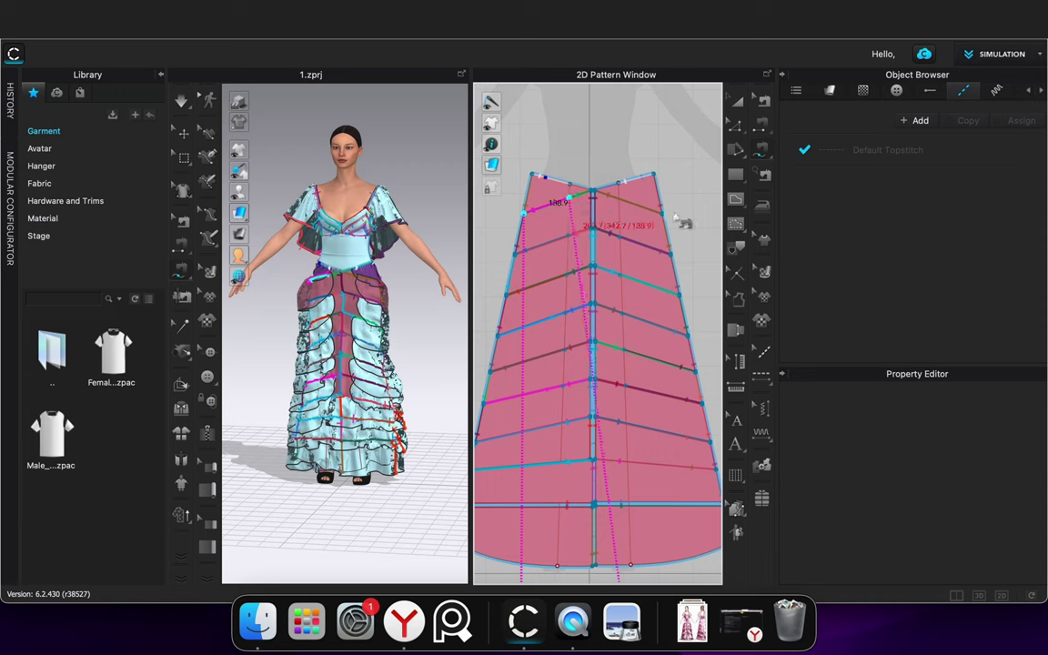
Free-sew the newest ruffle's remaining end section to about 129 mm of the first diagonal line on the front panel's other half
click(662, 214)
click(619, 200)
scroll(544, 386, down, 5)
click(516, 477)
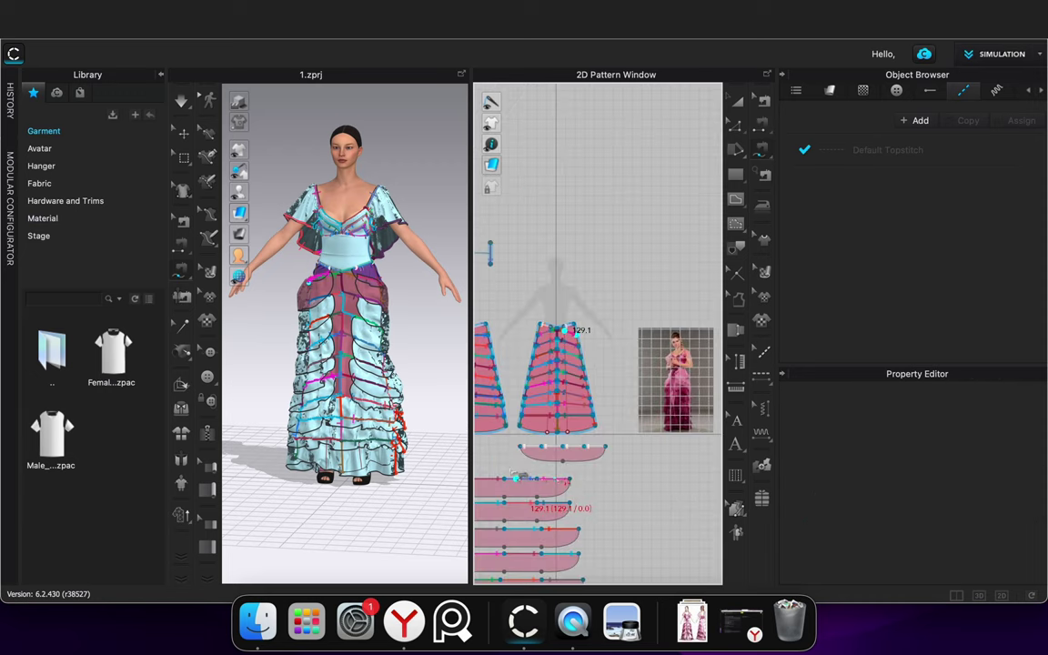
middle_drag(500, 453, 592, 394)
click(562, 421)
click(738, 101)
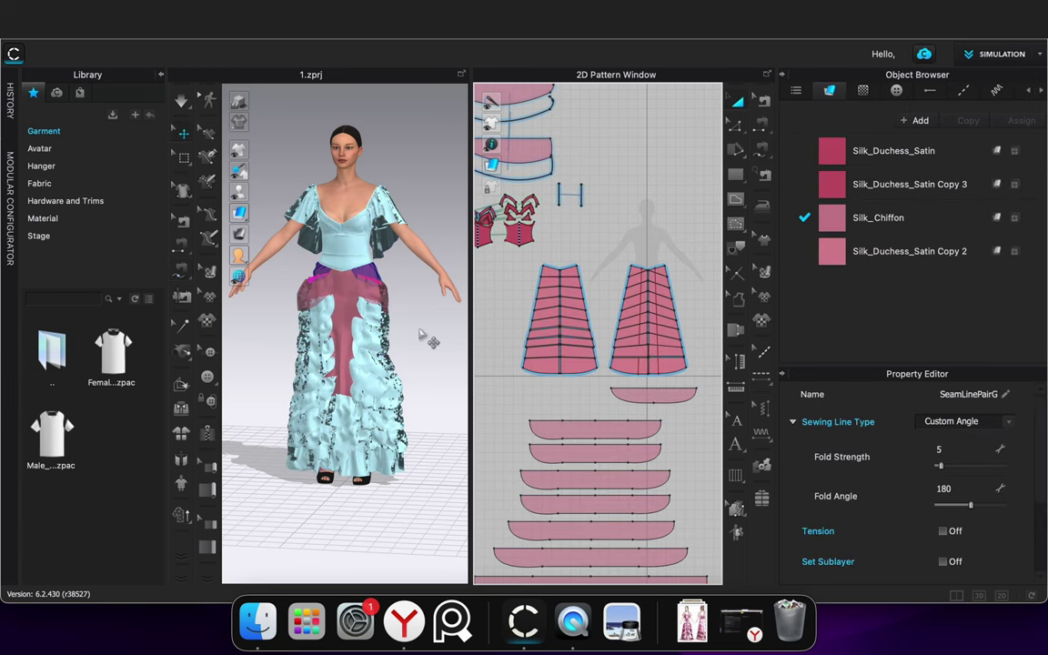
click(421, 334)
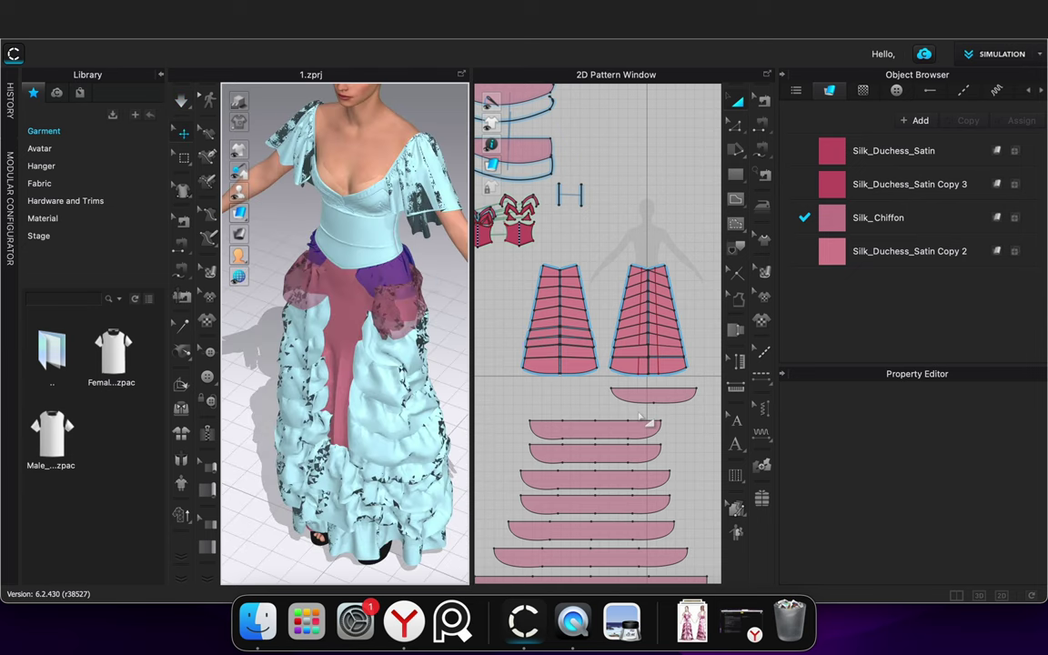
Inspect the seams joining the newest ruffle's two end sections to the front panel
key(b)
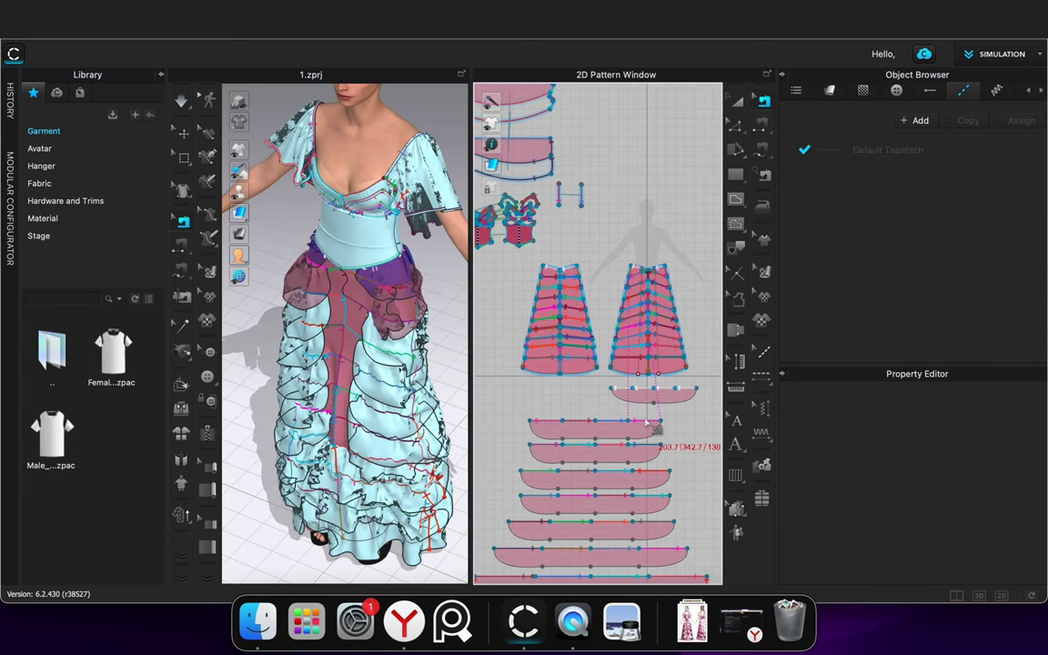
click(649, 422)
click(547, 424)
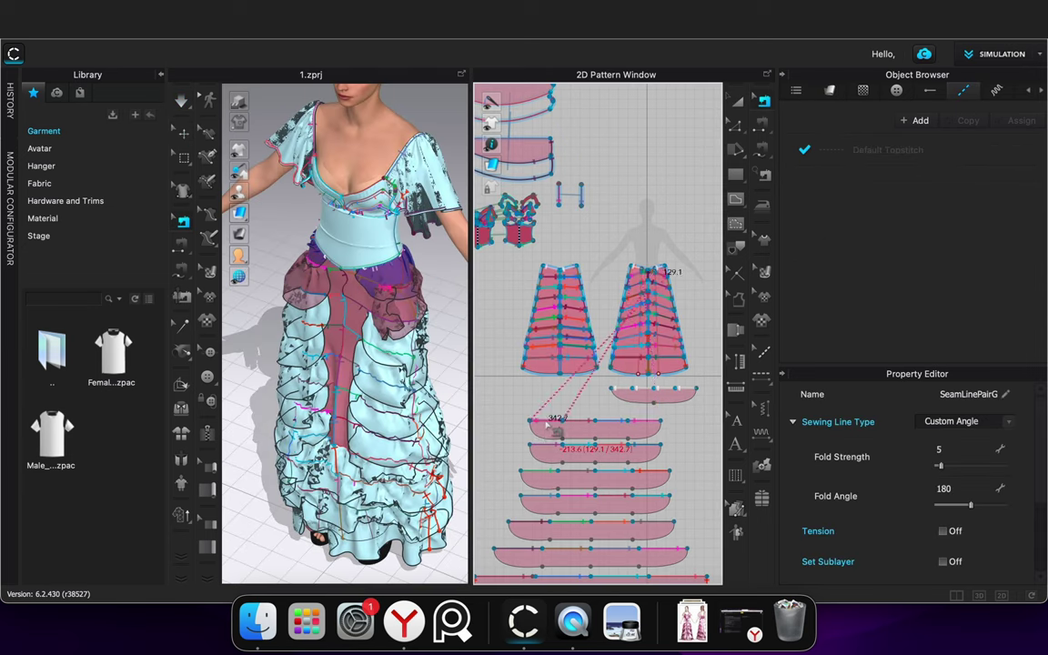
right_click(547, 423)
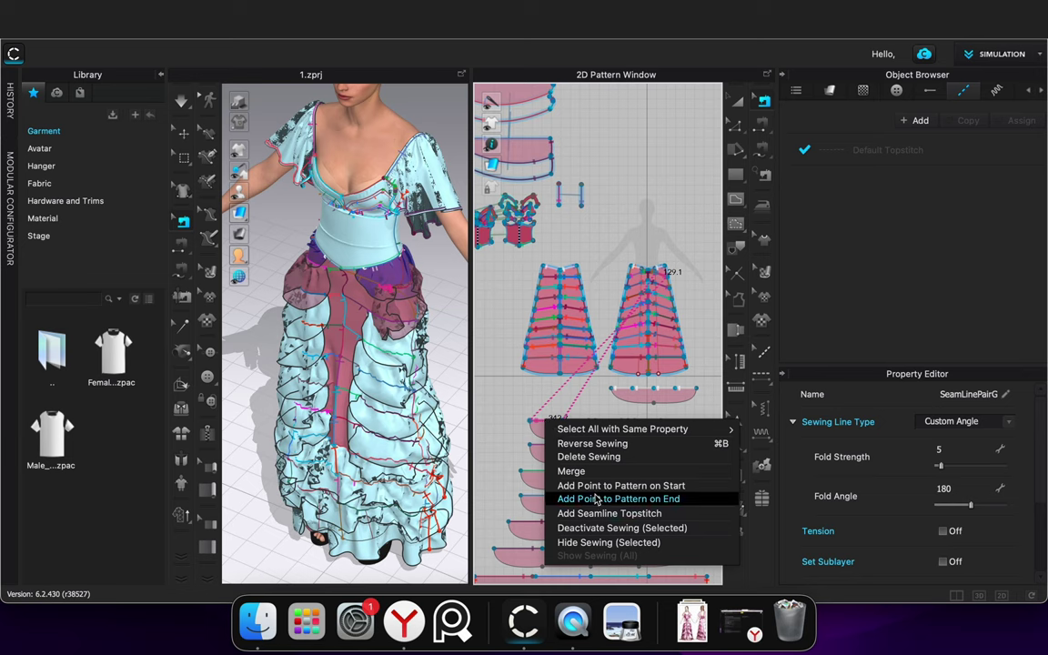
click(509, 406)
Simulate the gown and pull the newest ruffle's front end into shape over the tier below
key(space)
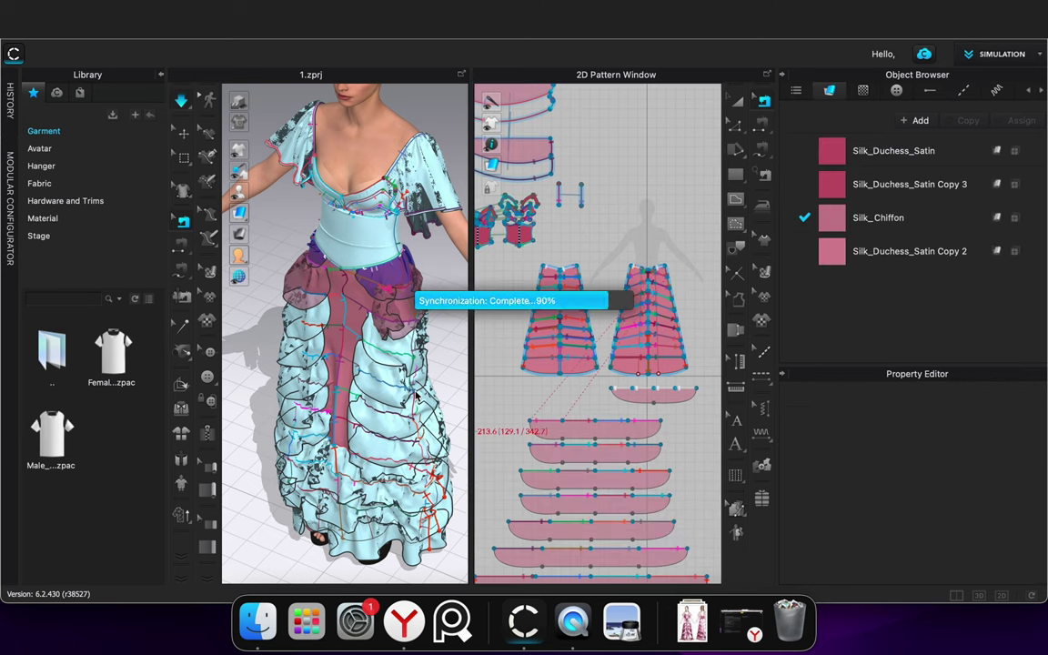
key(space)
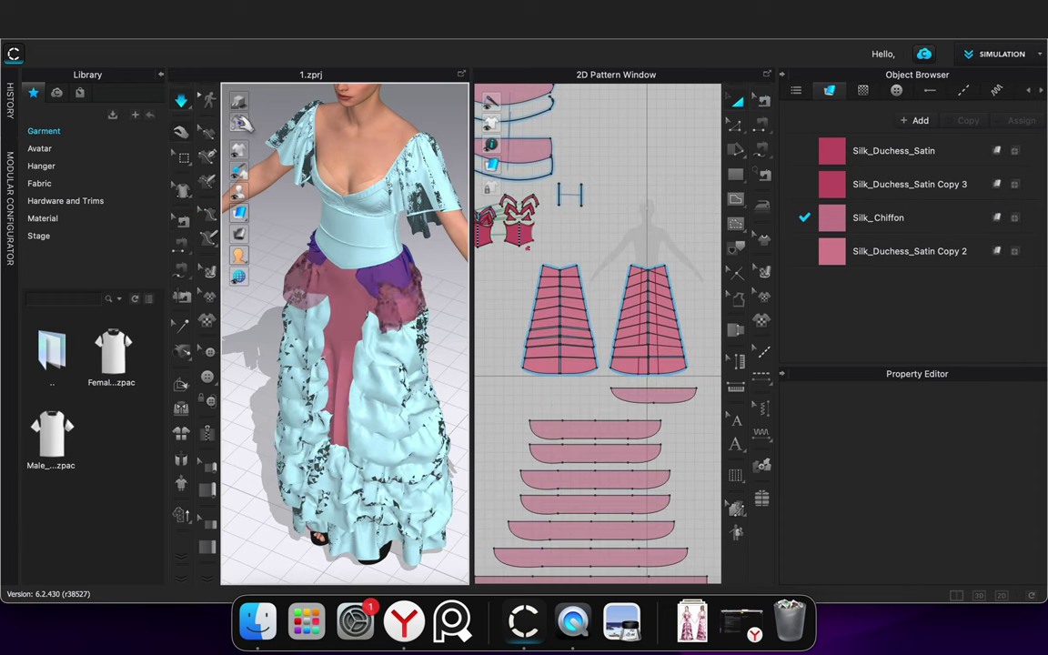
click(240, 123)
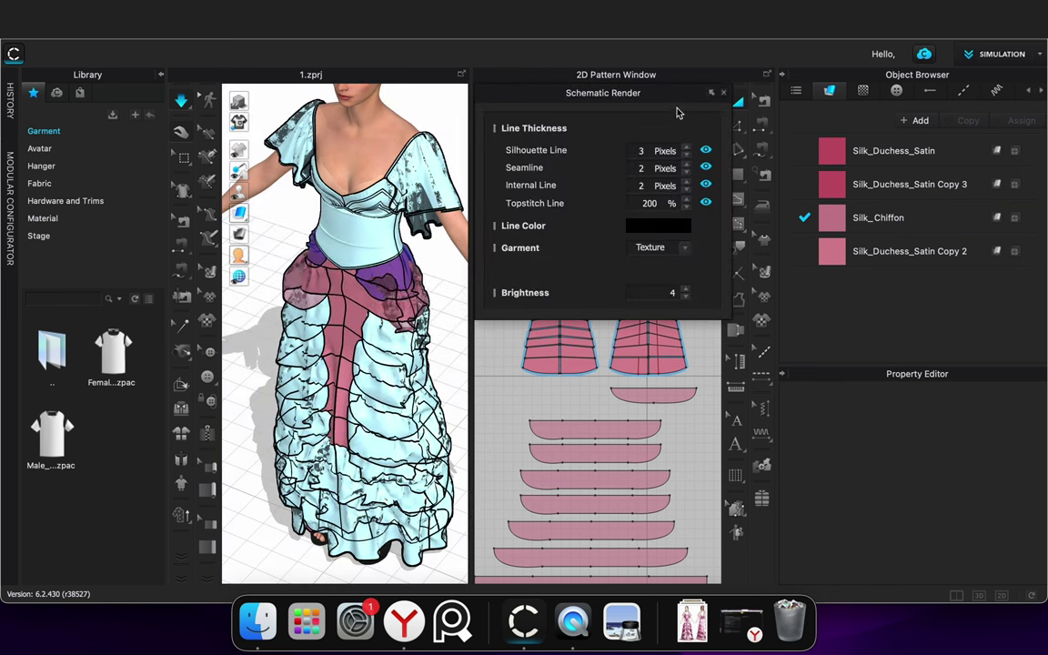
click(723, 93)
click(394, 312)
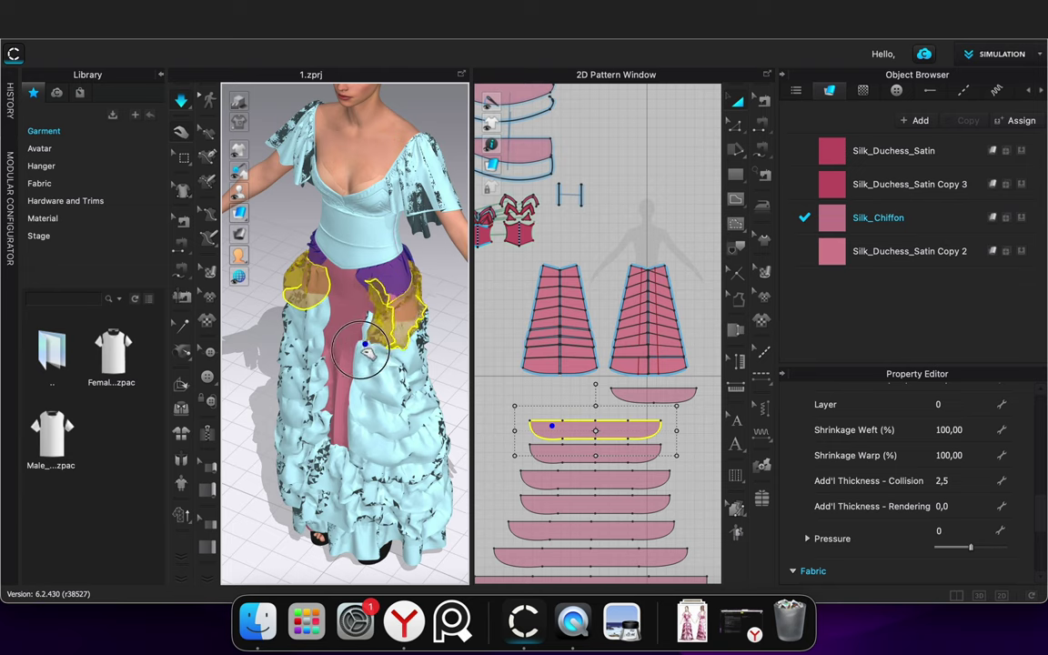
drag(352, 377, 332, 408)
right_drag(332, 408, 331, 400)
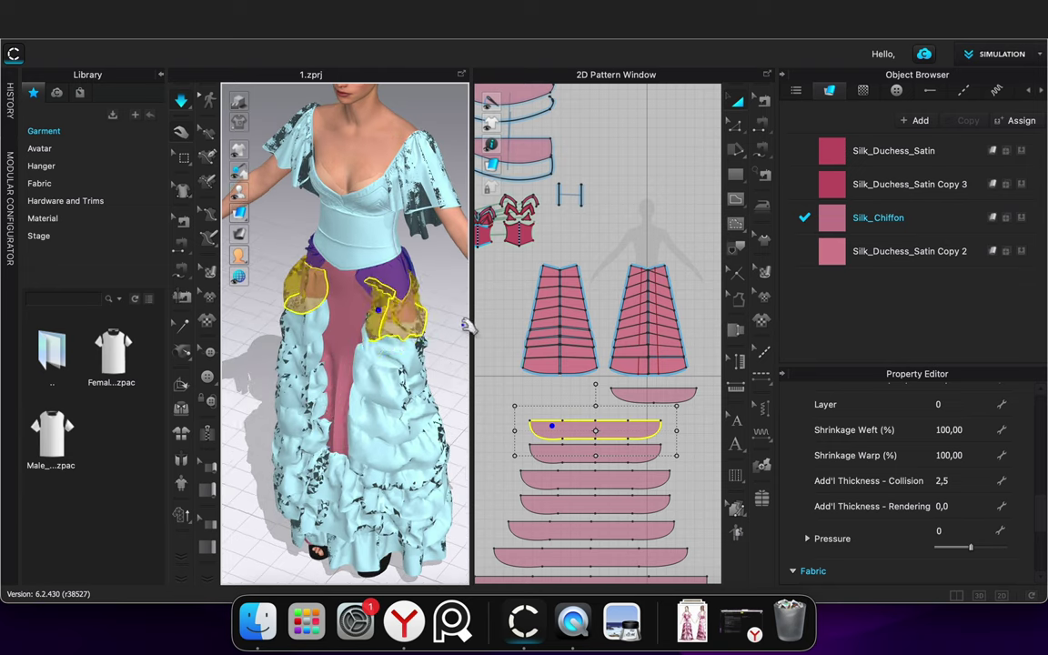
click(393, 286)
click(449, 297)
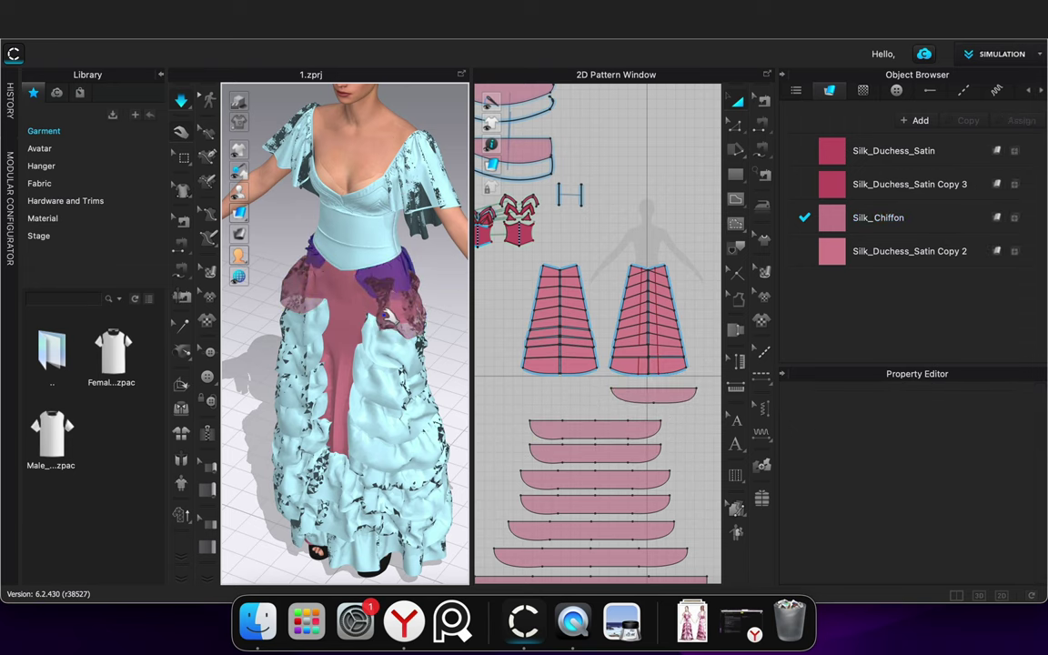
click(383, 314)
drag(339, 389, 291, 399)
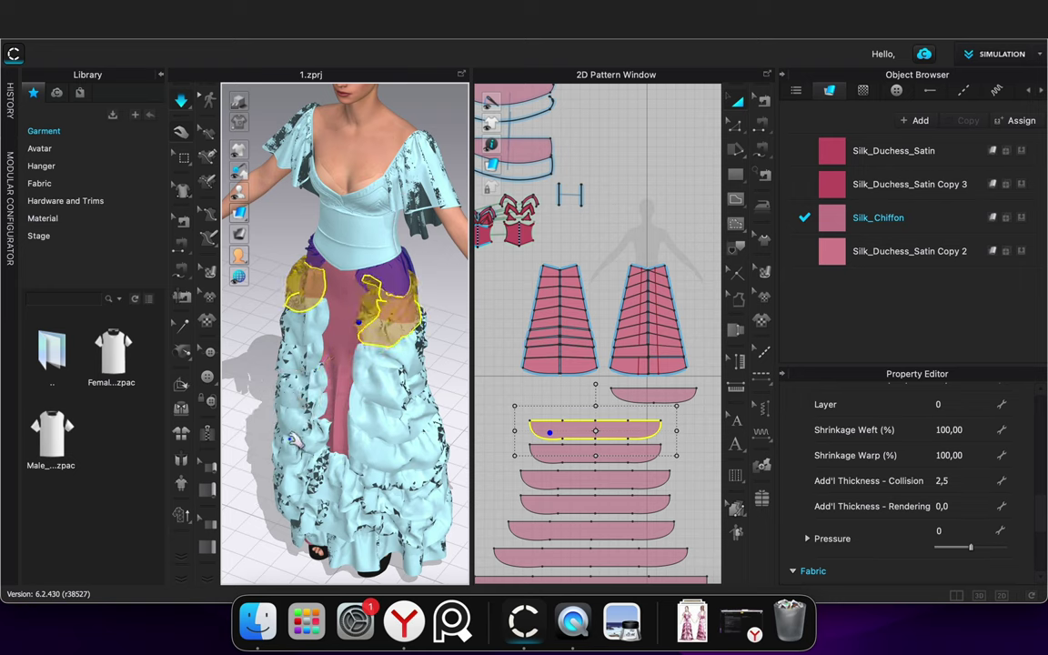
Untuck the newest ruffle's edge from below and smooth its drape around the front and back of the skirt
right_drag(253, 443, 319, 350)
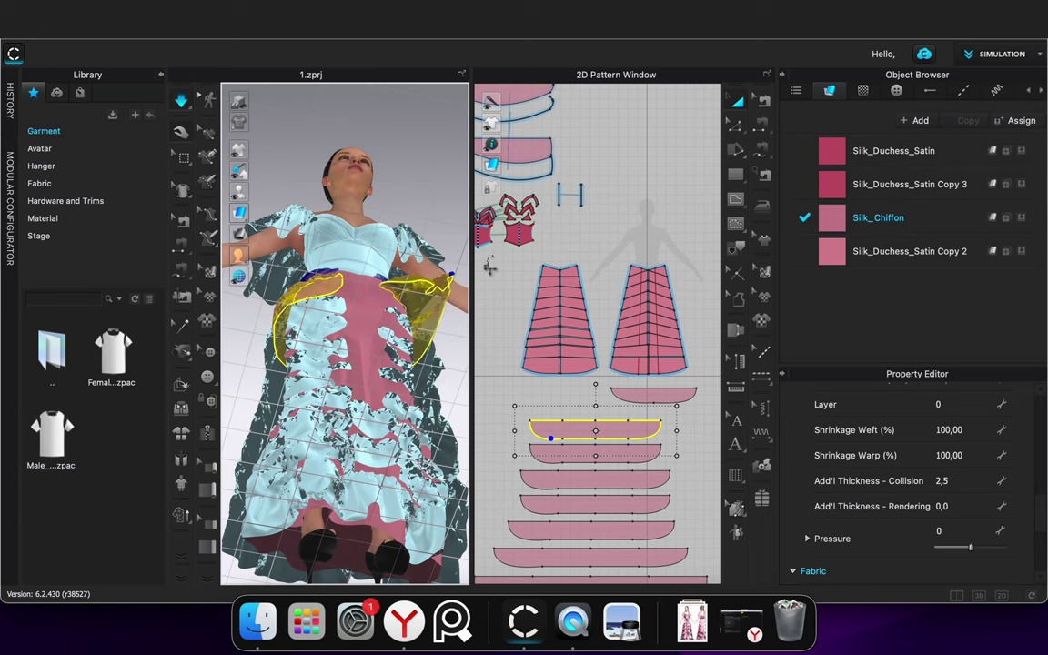
click(441, 229)
right_drag(439, 228, 414, 302)
click(390, 334)
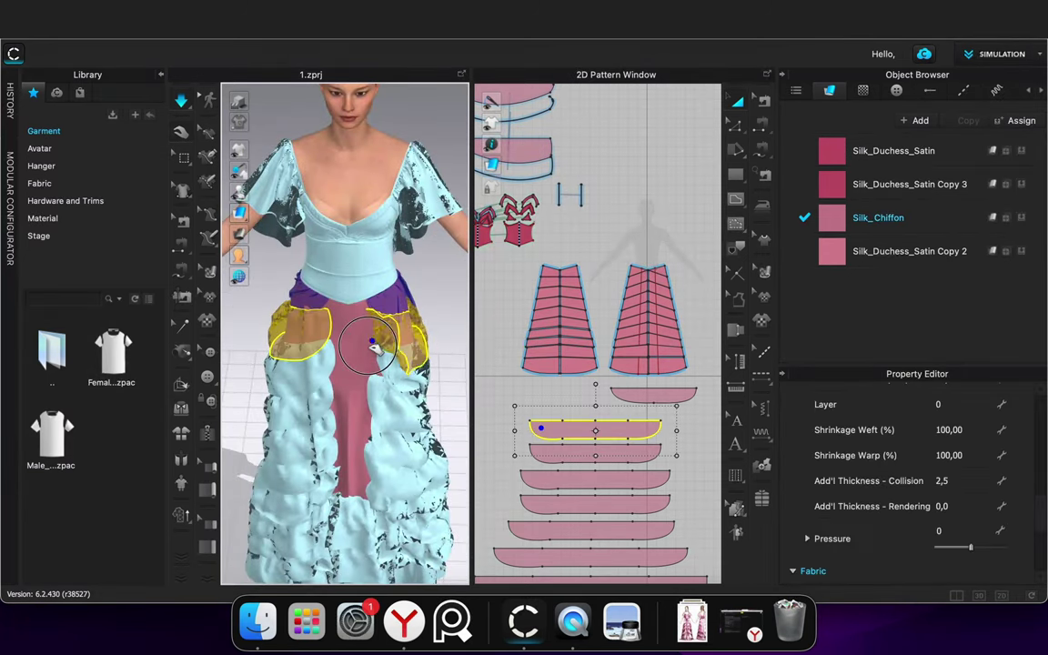
right_drag(468, 284, 229, 290)
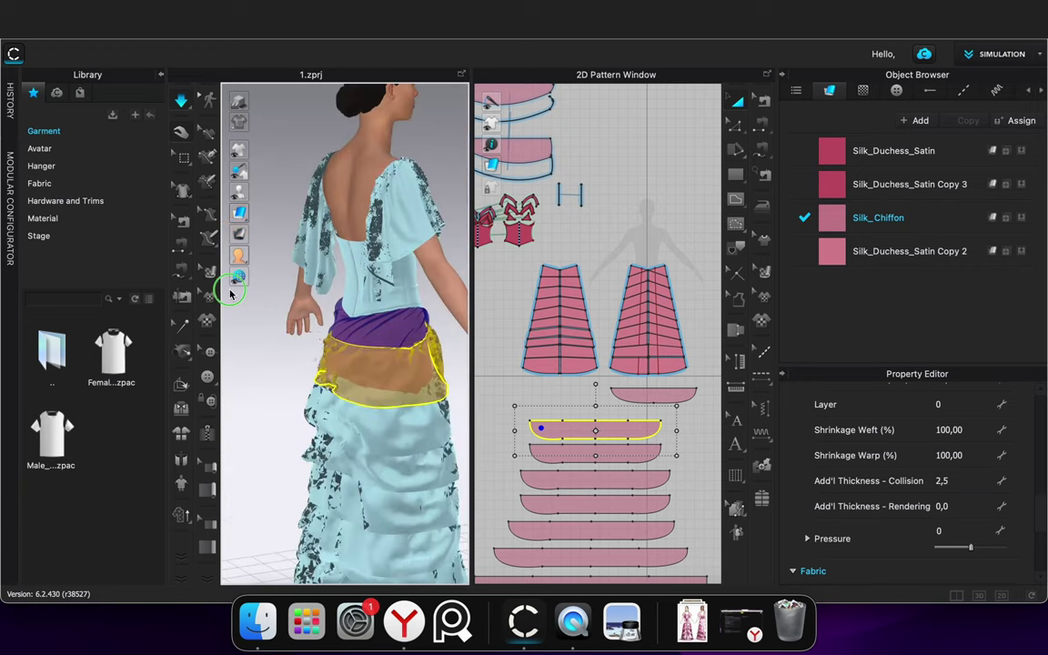
right_drag(356, 391, 370, 410)
click(307, 358)
right_drag(306, 358, 486, 379)
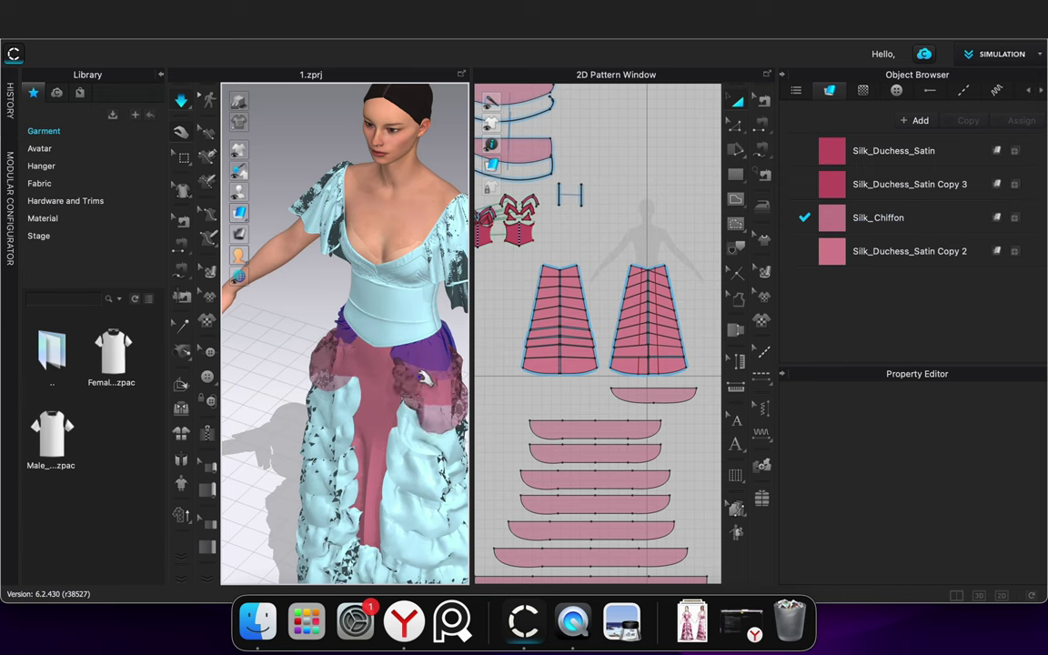
Activate the short waist ruffle pattern again
click(642, 398)
right_click(641, 398)
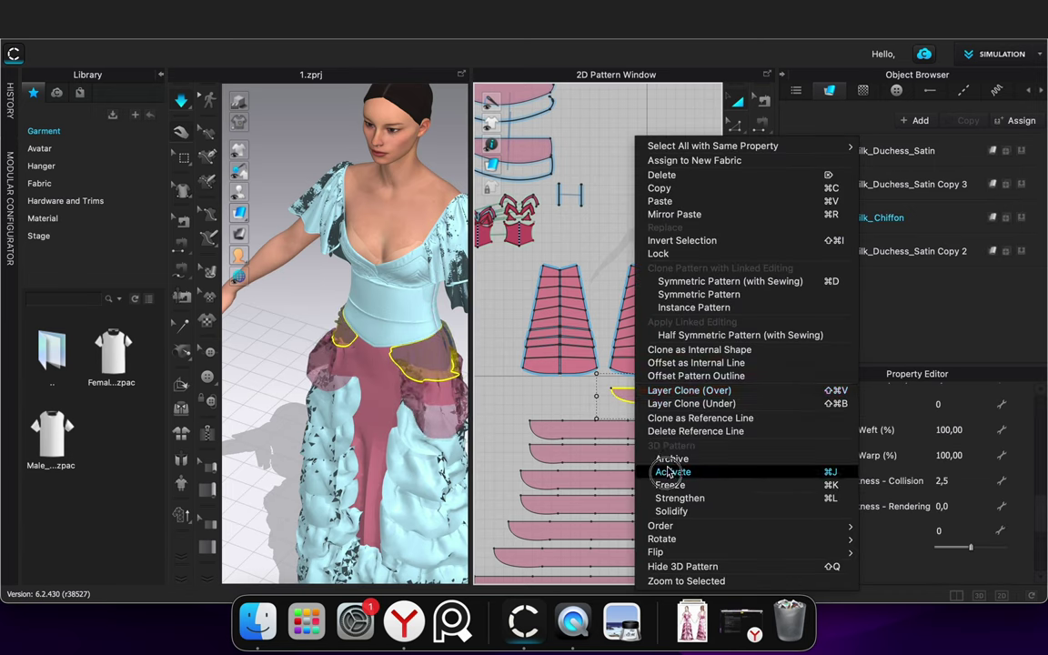
click(671, 472)
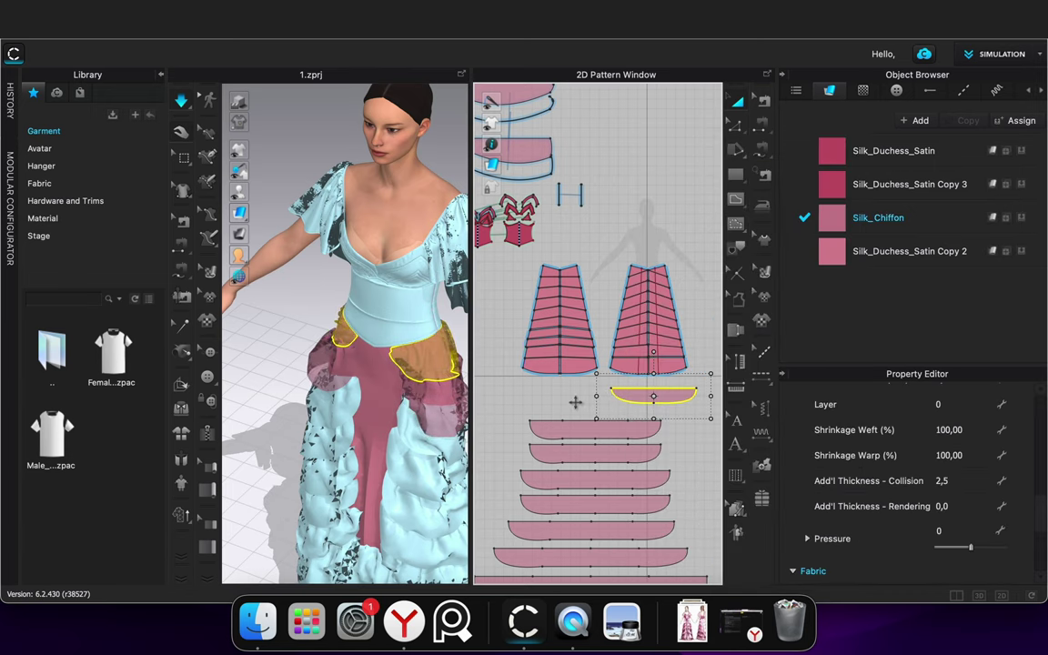
click(578, 408)
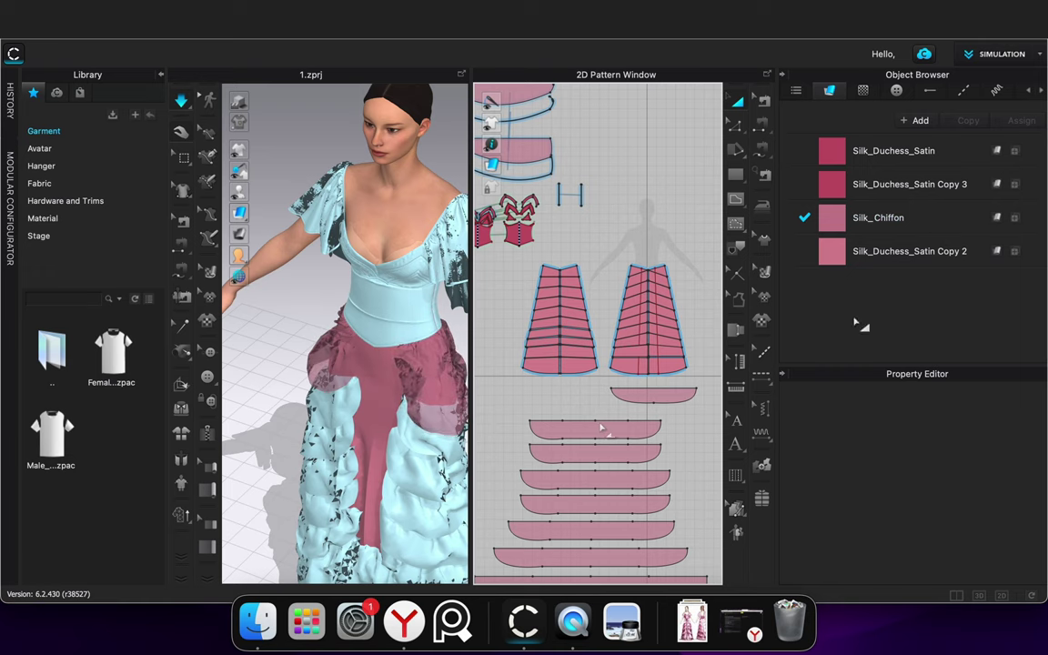
Move the short waist ruffle so it sits centred directly above the stack of ruffle strips
click(763, 101)
click(739, 101)
click(648, 428)
click(689, 377)
click(955, 227)
drag(646, 398, 670, 401)
click(689, 378)
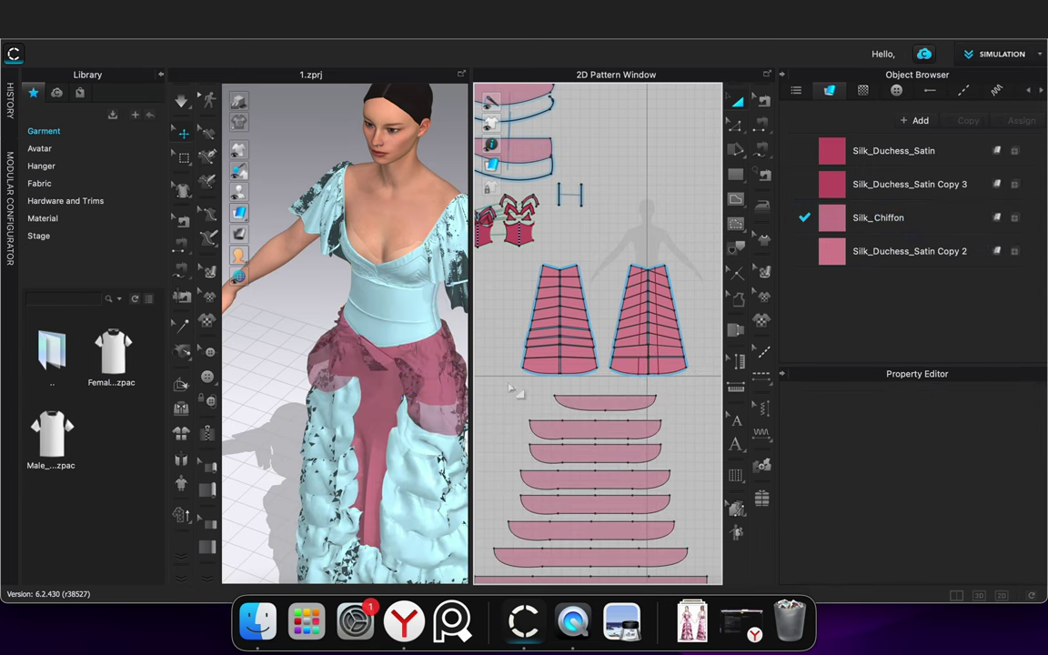
Simulate the gown to drape the short waist ruffle, then stop the simulation
scroll(297, 364, down, 4)
right_drag(292, 377, 302, 372)
key(space)
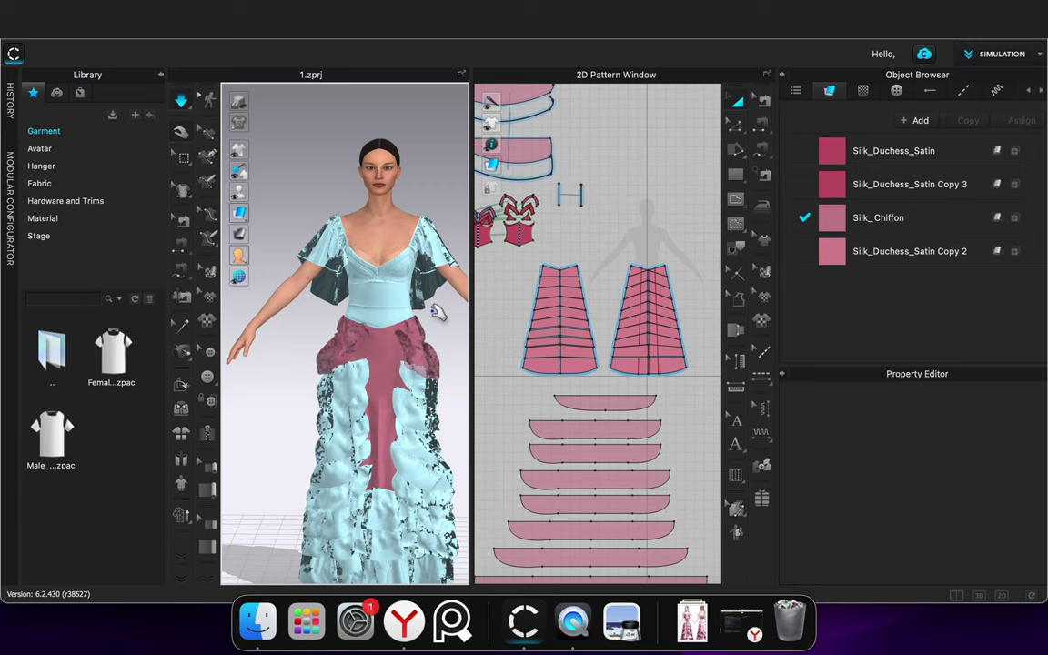
key(space)
Set the short waist ruffle's particle distance to 20 mm
scroll(424, 337, up, 3)
click(608, 403)
scroll(974, 429, down, 2)
scroll(959, 504, up, 3)
click(961, 464)
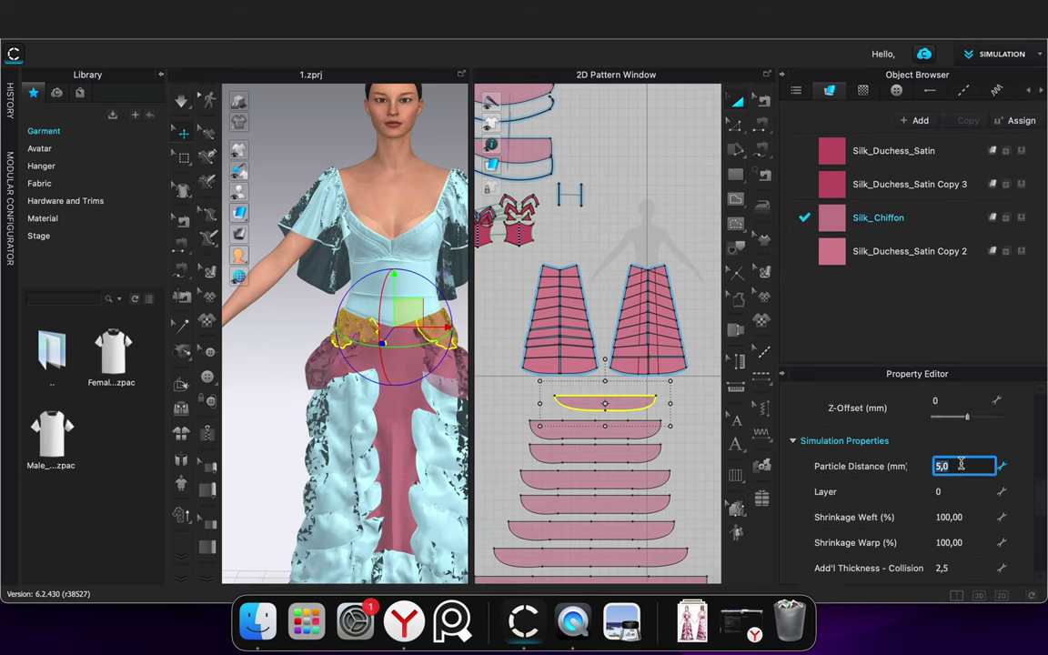
click(284, 289)
Simulate the gown and pull the waist ruffle into place at the back of the skirt
key(space)
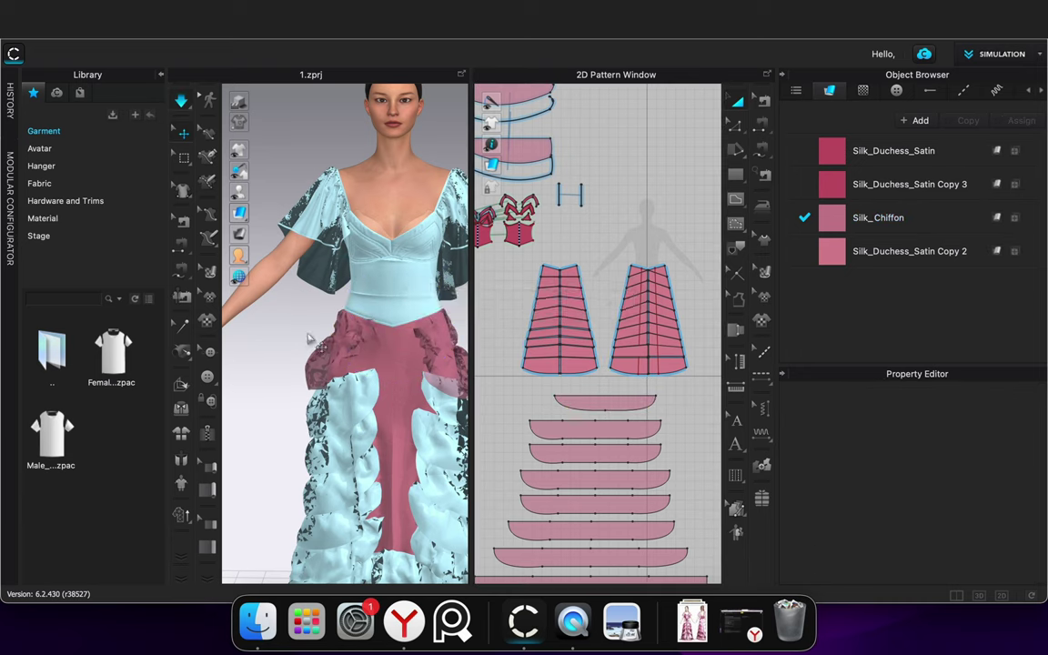
right_drag(300, 345, 400, 355)
click(396, 350)
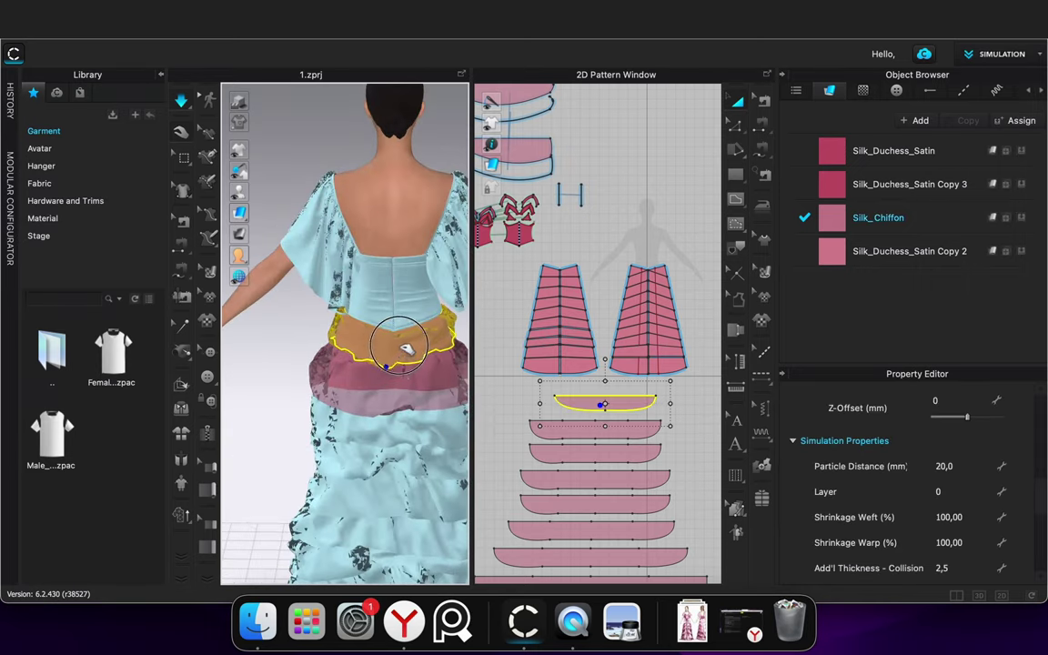
right_drag(325, 367, 419, 398)
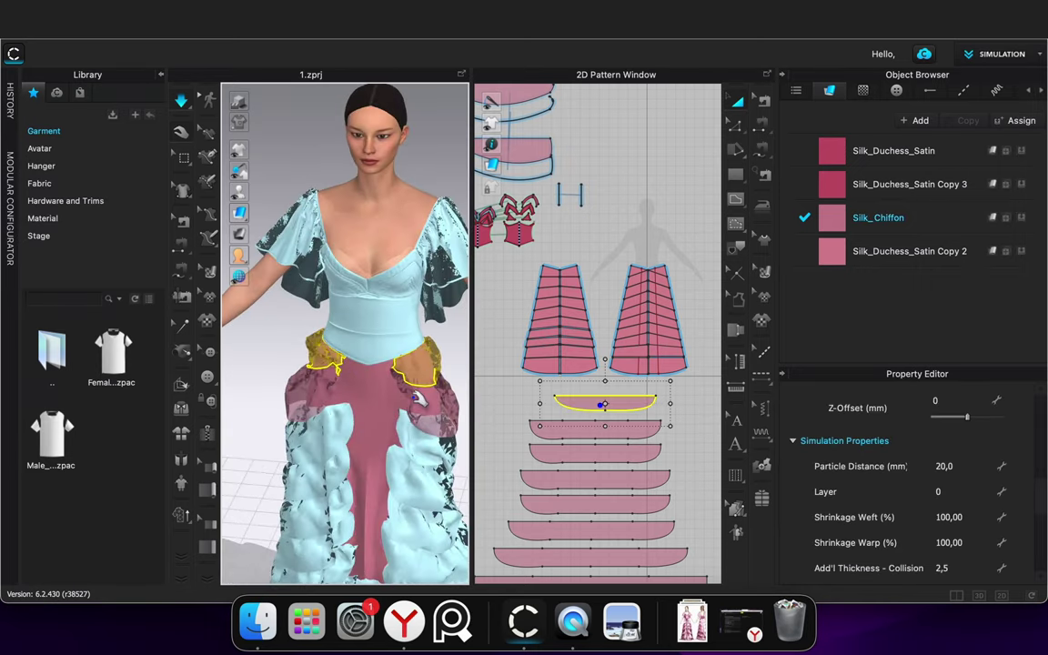
Adjust the front edge of the ruffle just below the waist ruffle, then stop the simulation
click(402, 408)
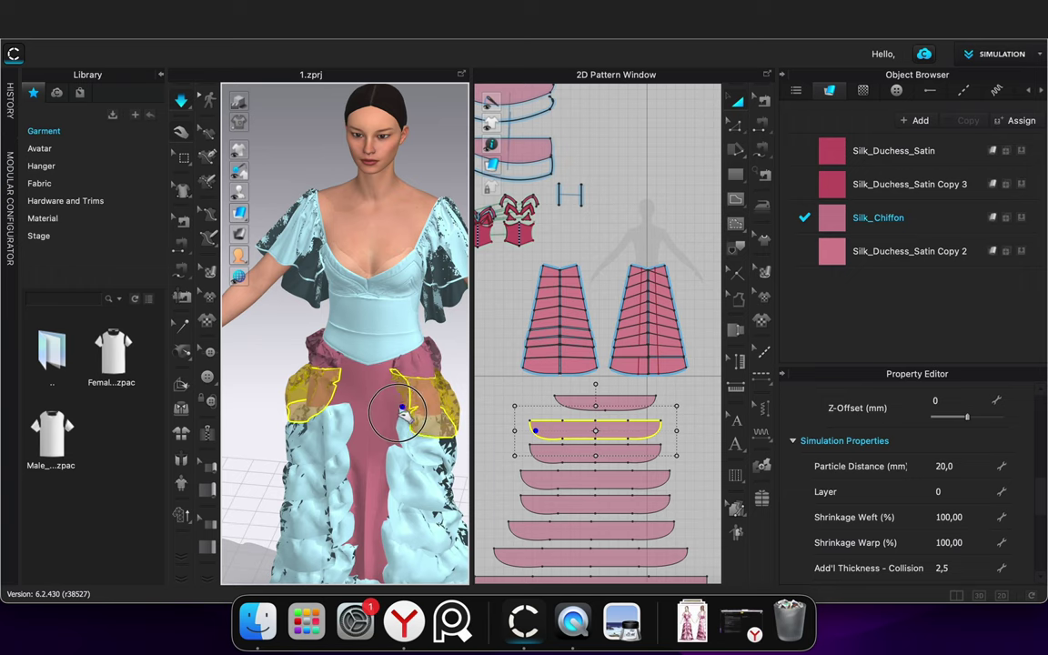
click(462, 345)
click(428, 432)
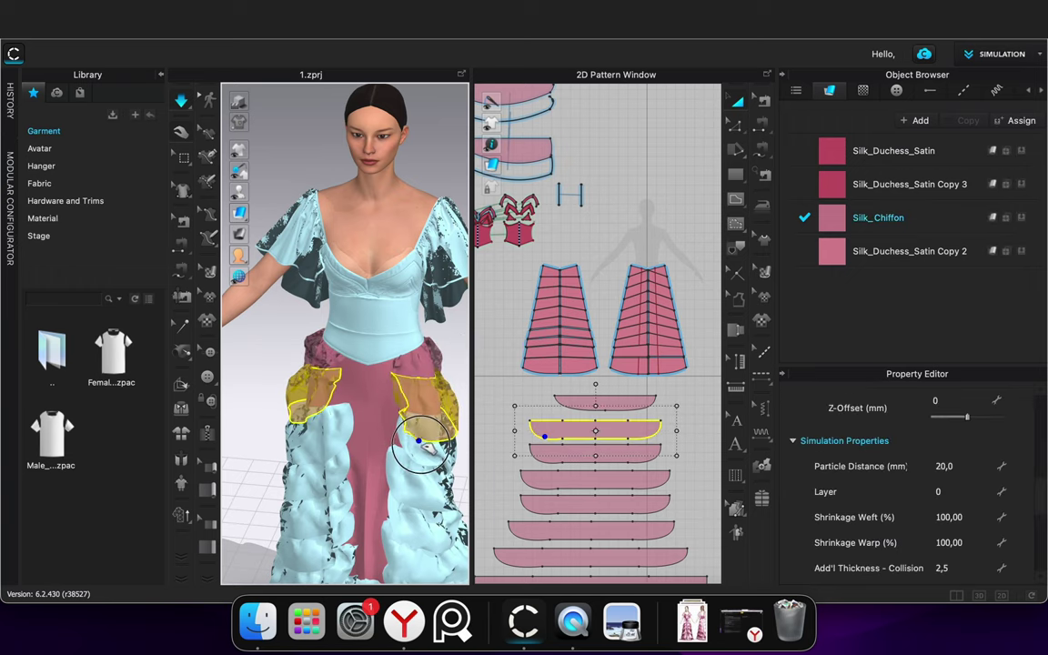
key(space)
Display the gown with high-quality rendering in the 3D view
click(239, 101)
scroll(372, 258, down, 3)
right_drag(371, 260, 409, 266)
right_drag(382, 374, 307, 377)
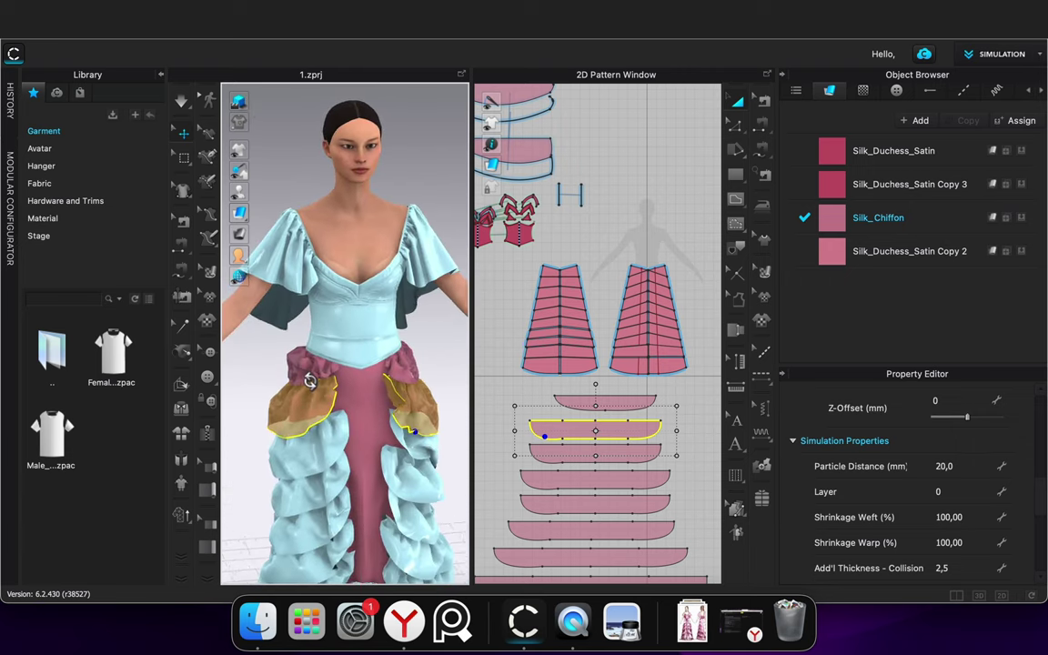
Pull the waist ruffle's hem into shape at both hips and the back, then stop the simulation
drag(298, 375, 280, 382)
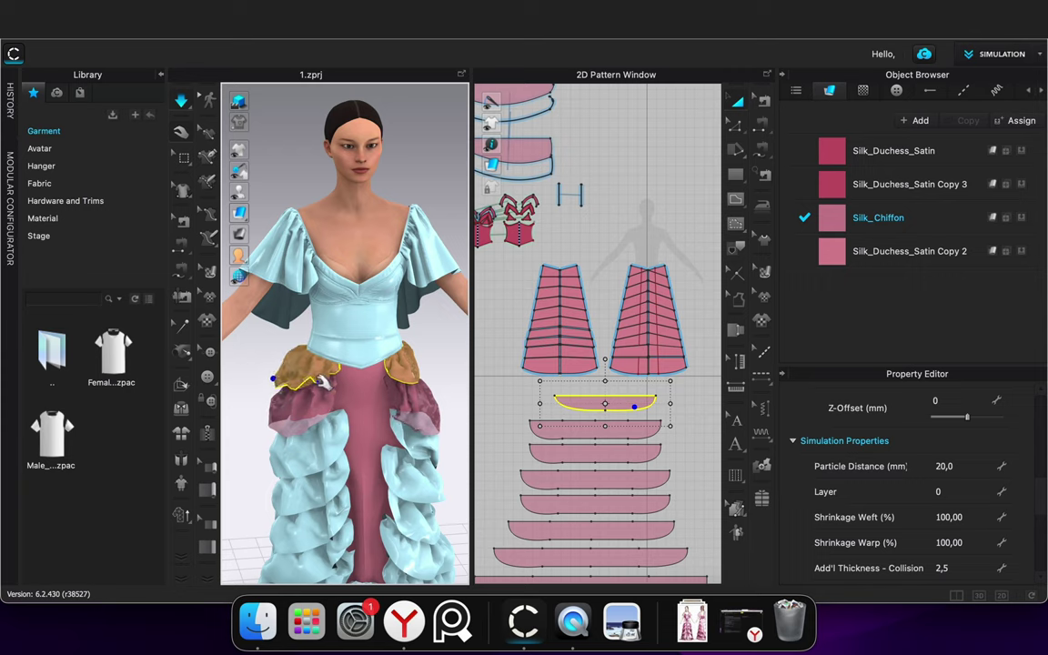
right_drag(276, 389, 407, 395)
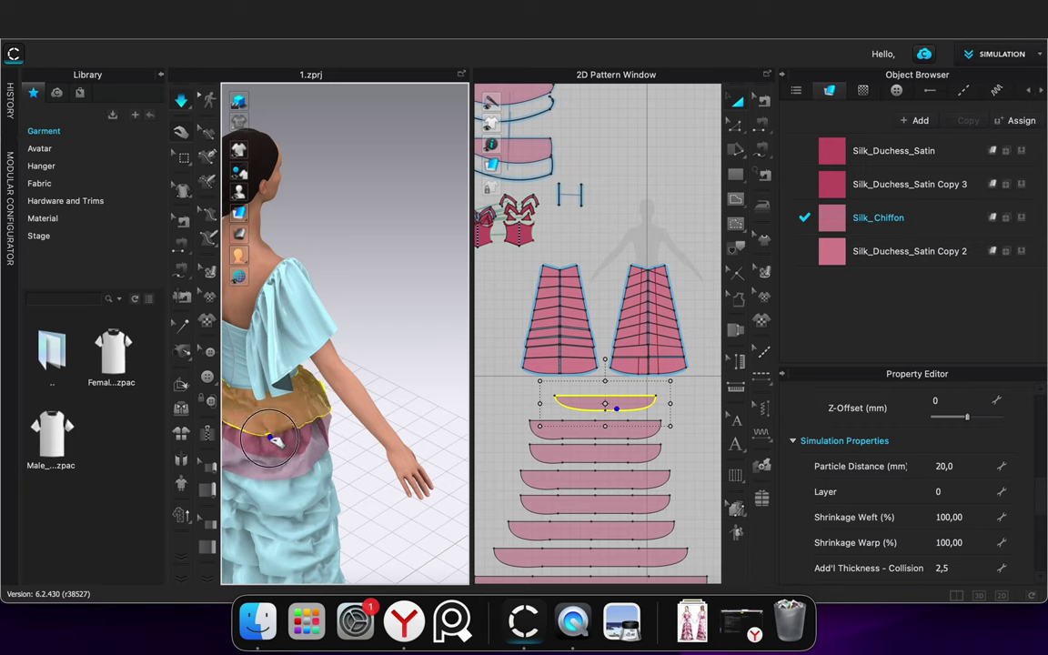
click(394, 383)
right_drag(393, 374, 306, 383)
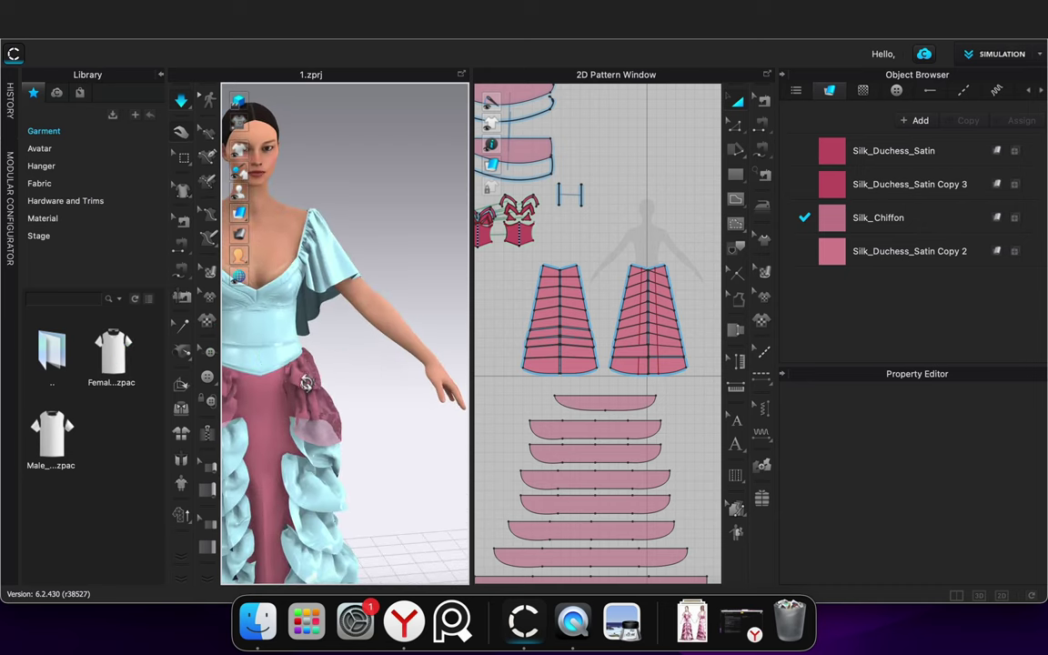
click(310, 382)
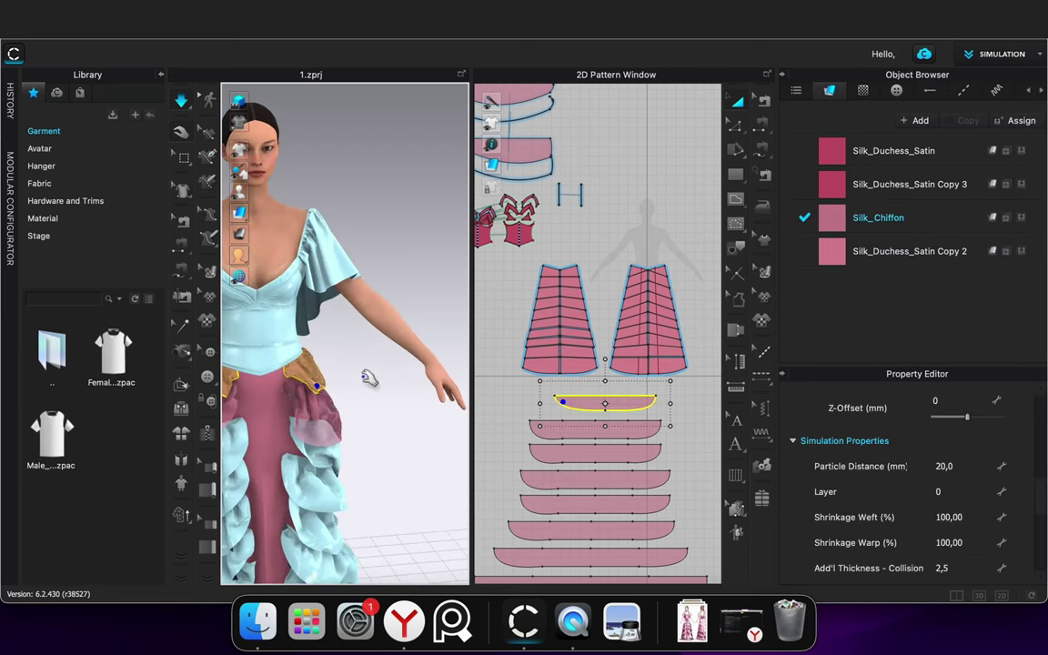
click(364, 375)
key(space)
Select all the gown's pattern pieces and unfreeze them
scroll(364, 377, down, 2)
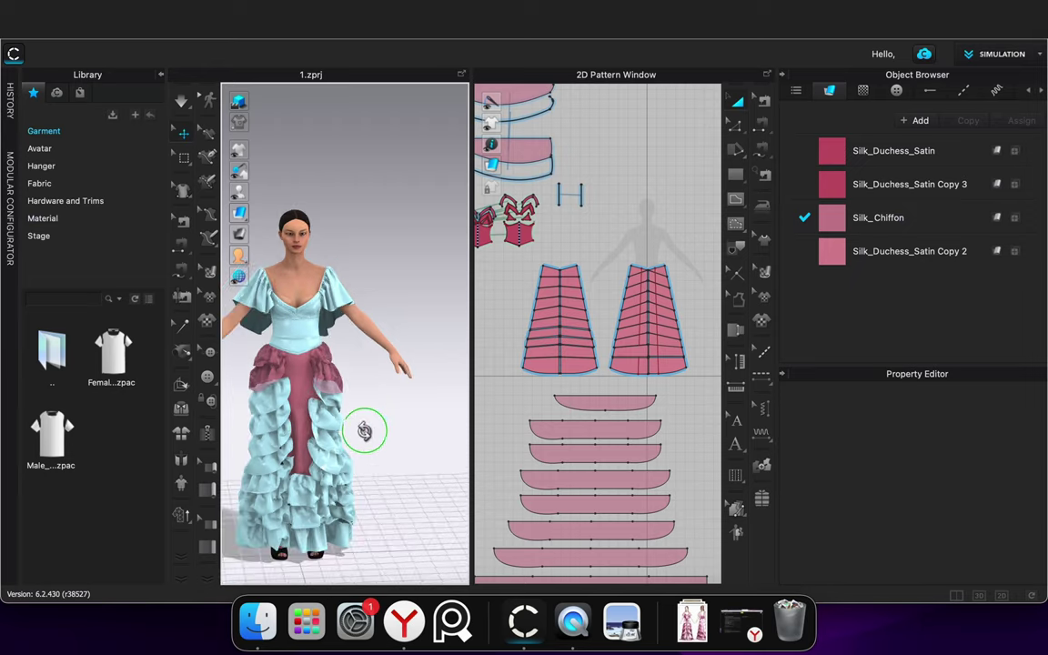
scroll(577, 396, down, 3)
drag(647, 503, 521, 229)
right_click(568, 440)
click(609, 403)
click(521, 411)
mouse_move(394, 420)
right_down()
mouse_move(548, 418)
mouse_move(273, 431)
mouse_move(414, 427)
mouse_move(400, 413)
mouse_move(393, 421)
mouse_move(430, 422)
mouse_move(409, 418)
right_up()
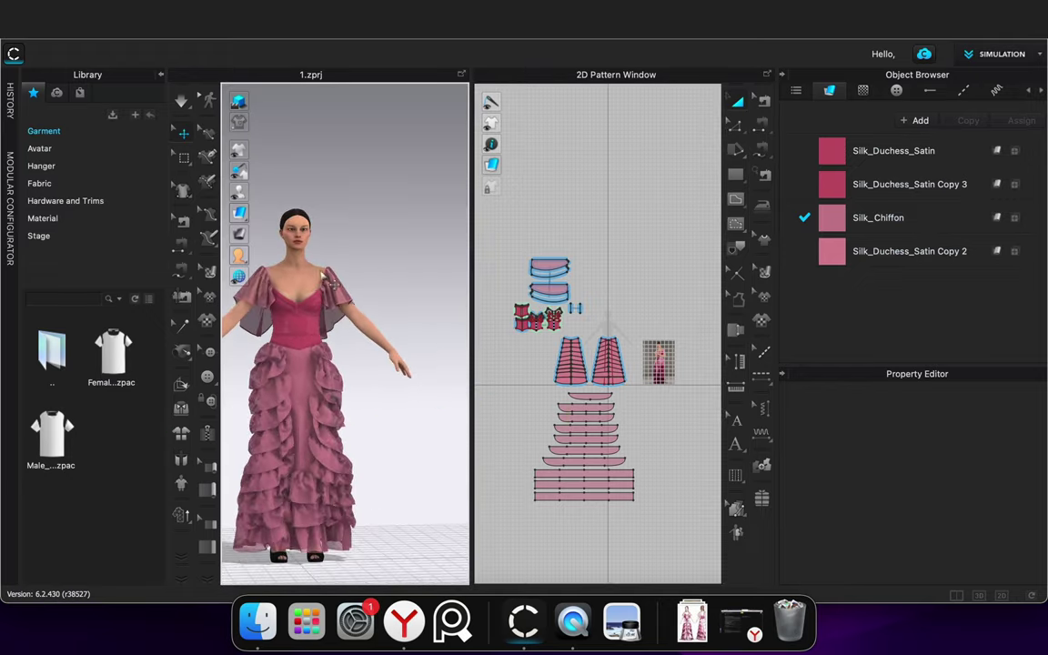
Hide the avatar so that only the gown is displayed in the 3D view
click(262, 192)
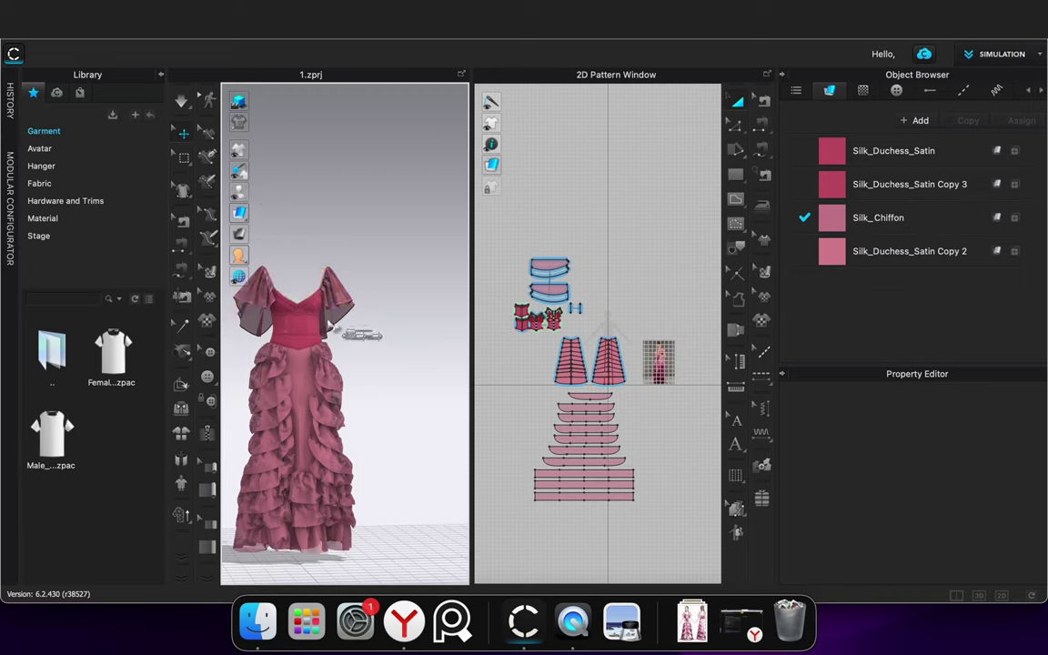
scroll(333, 327, up, 5)
middle_drag(354, 345, 429, 302)
mouse_move(432, 306)
right_down()
mouse_move(382, 308)
mouse_move(454, 306)
mouse_move(415, 314)
right_up()
Assign the Silk_Duchess_Satin fabric to the front and back skirt base panels
click(861, 152)
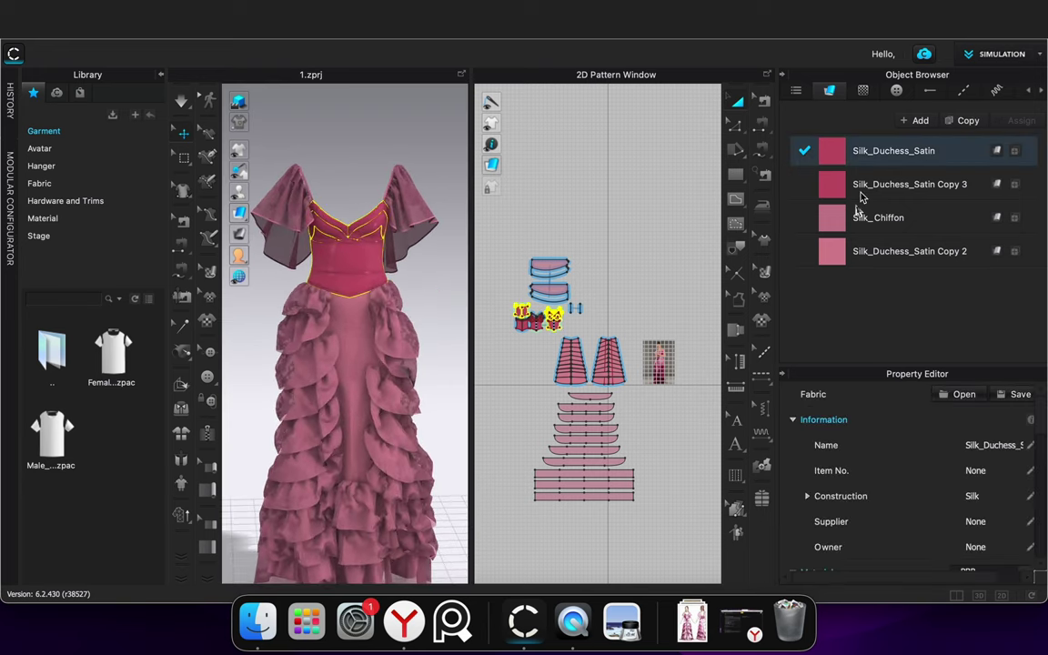
click(642, 392)
drag(552, 348, 497, 309)
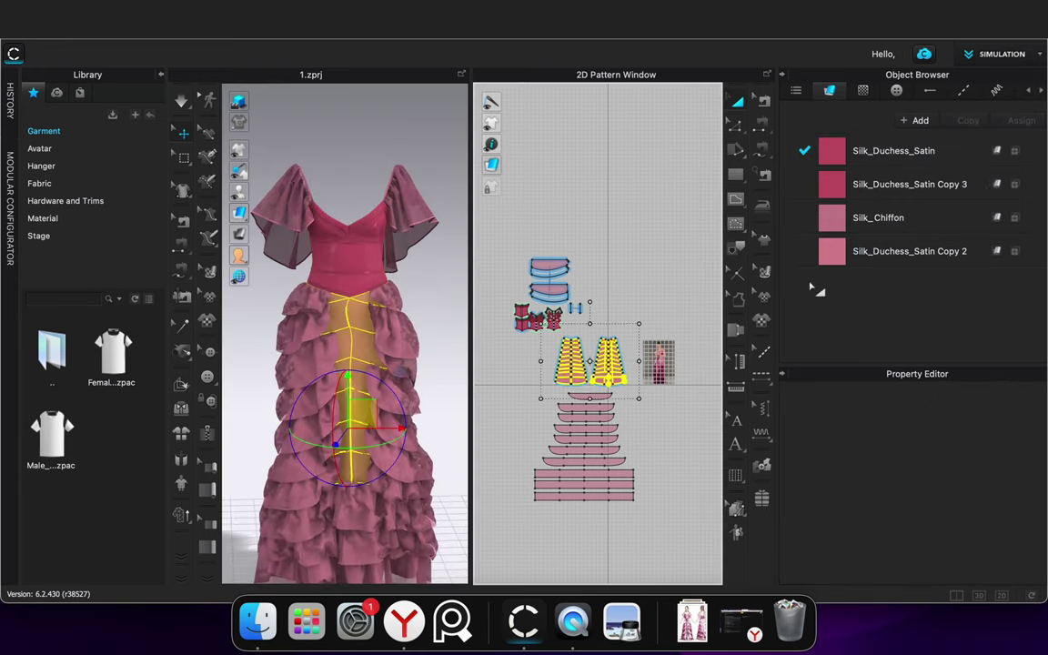
click(1017, 152)
click(668, 296)
click(426, 315)
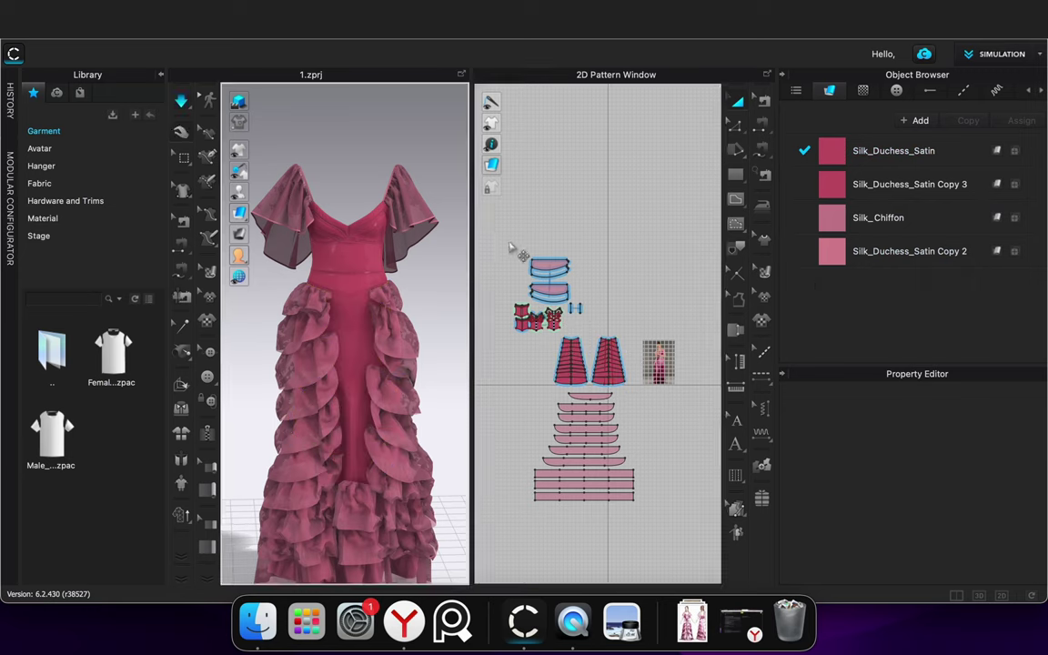
Freeze the gown's sleeve and bodice pattern pieces
drag(558, 327, 581, 327)
right_click(556, 293)
click(598, 400)
click(440, 298)
drag(507, 343, 574, 306)
right_click(522, 321)
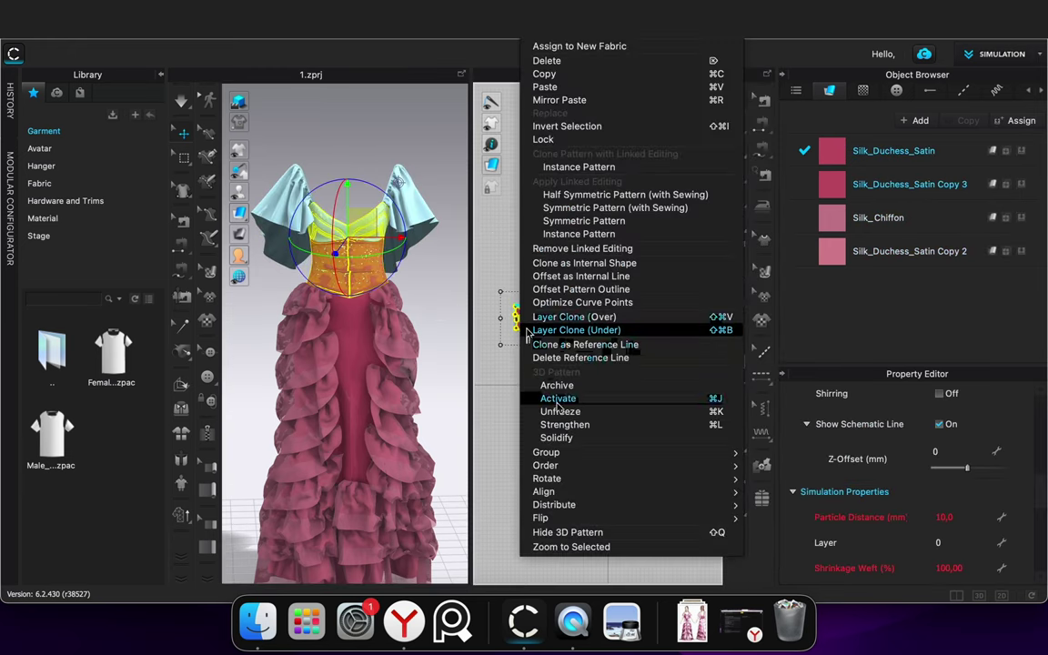
click(560, 405)
right_click(528, 321)
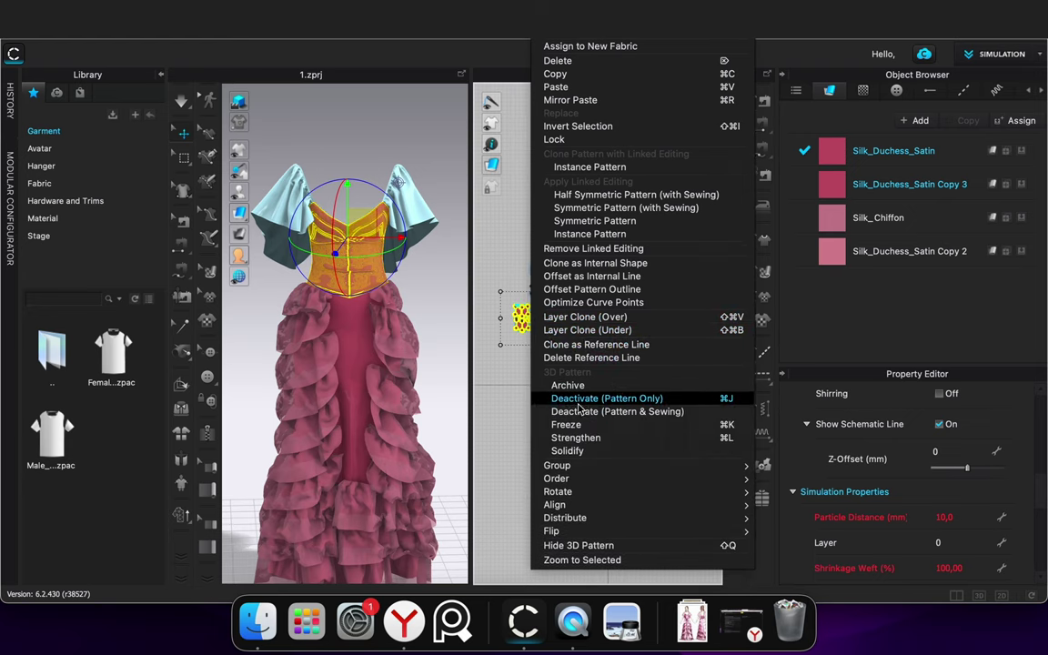
click(571, 423)
click(515, 382)
Simulate the skirt, adjust the back hem of the fourth ruffle from the waist, then stop the simulation
right_drag(366, 312, 456, 308)
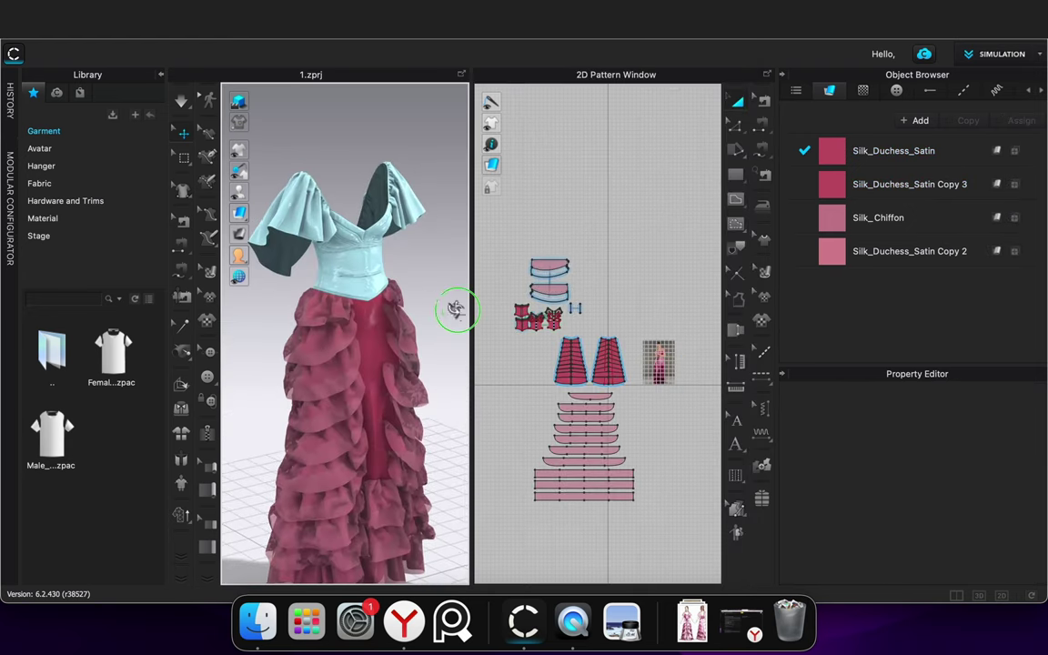
key(space)
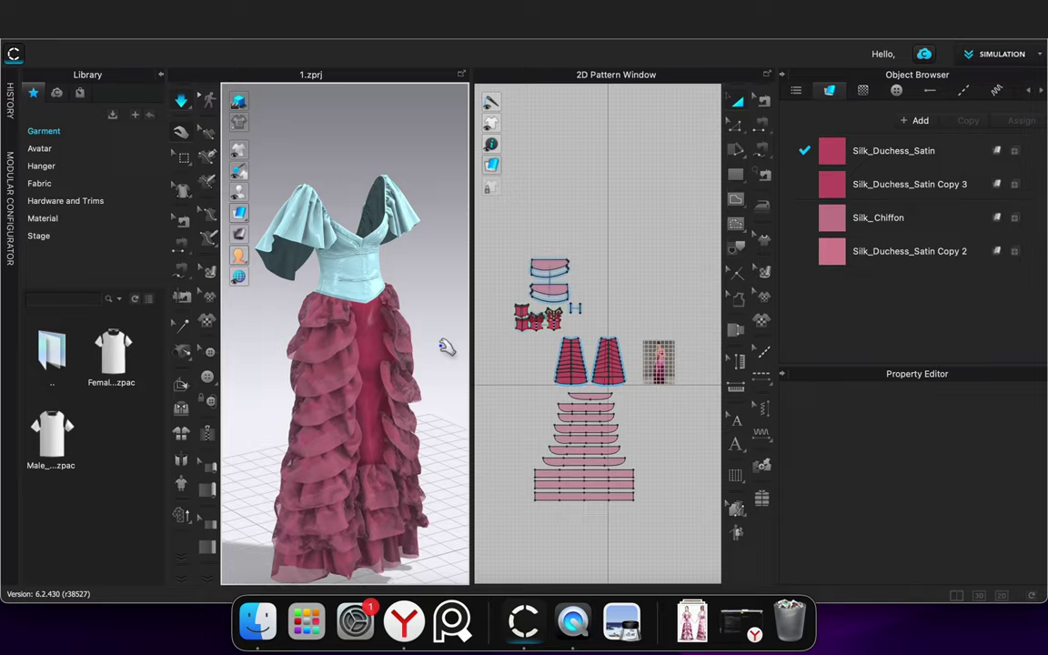
right_drag(431, 378, 236, 384)
click(373, 412)
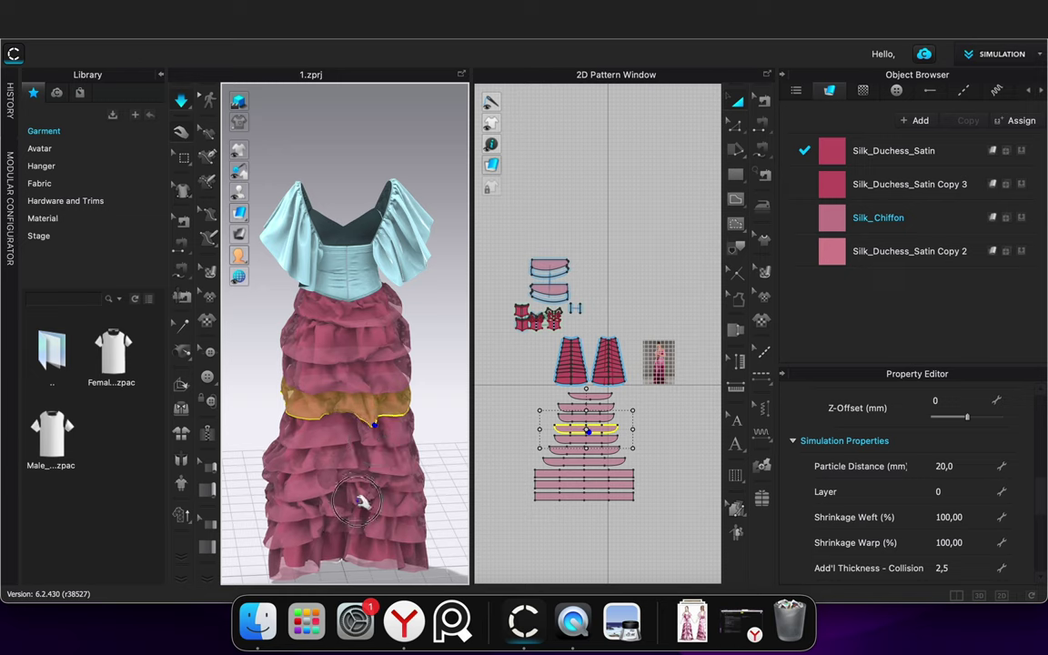
click(442, 461)
key(space)
right_drag(442, 466, 258, 446)
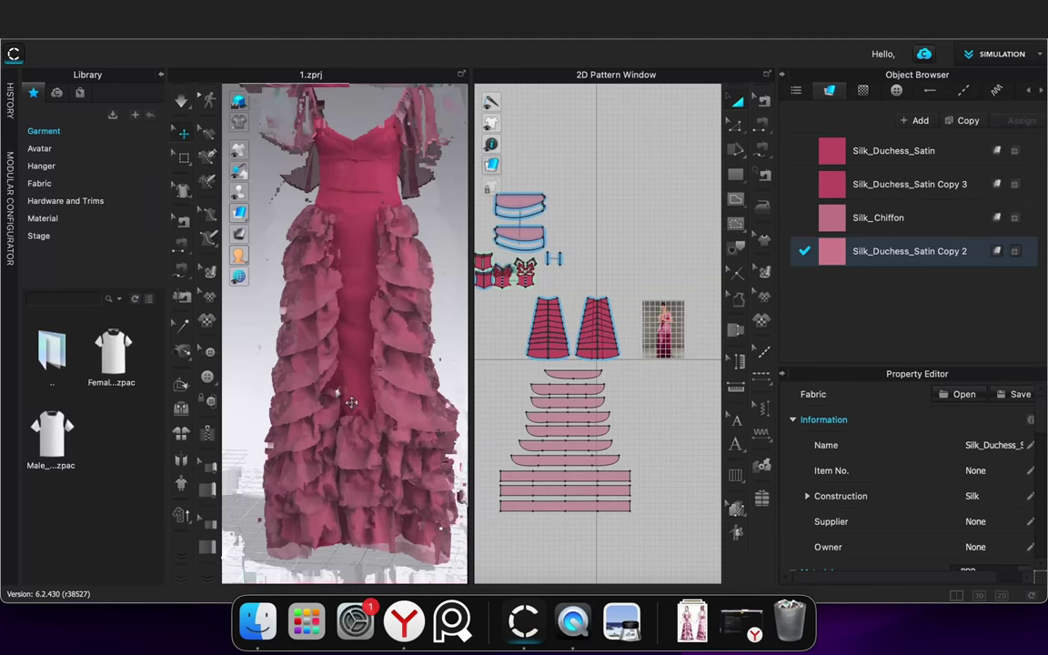
Freeze all the skirt's ruffle pattern pieces
scroll(334, 243, up, 6)
scroll(333, 236, up, 2)
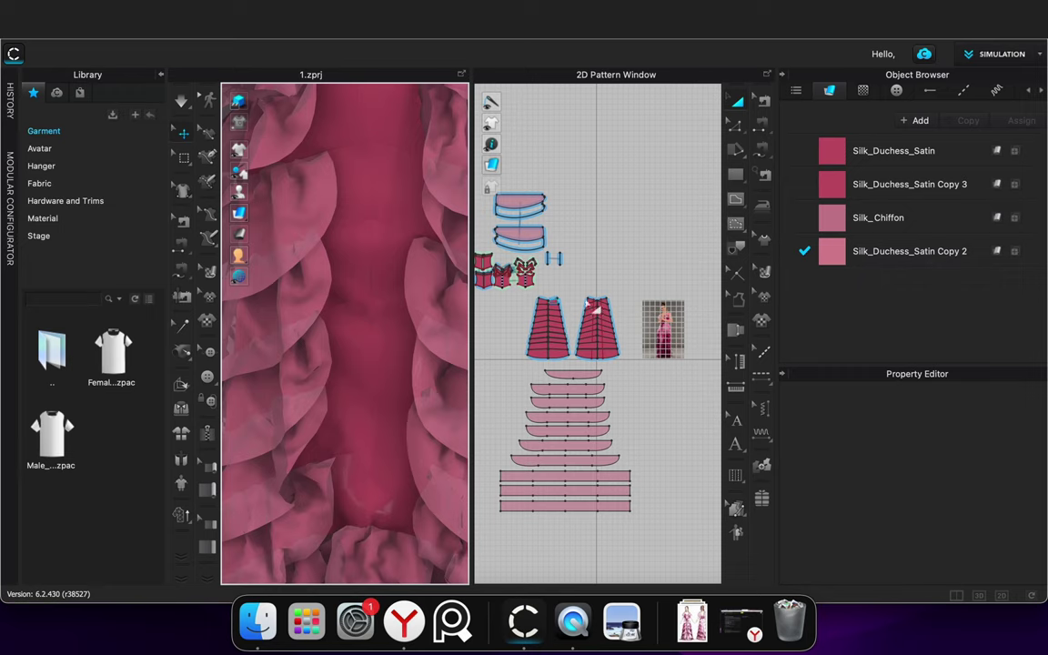
right_drag(352, 326, 326, 305)
scroll(352, 355, down, 8)
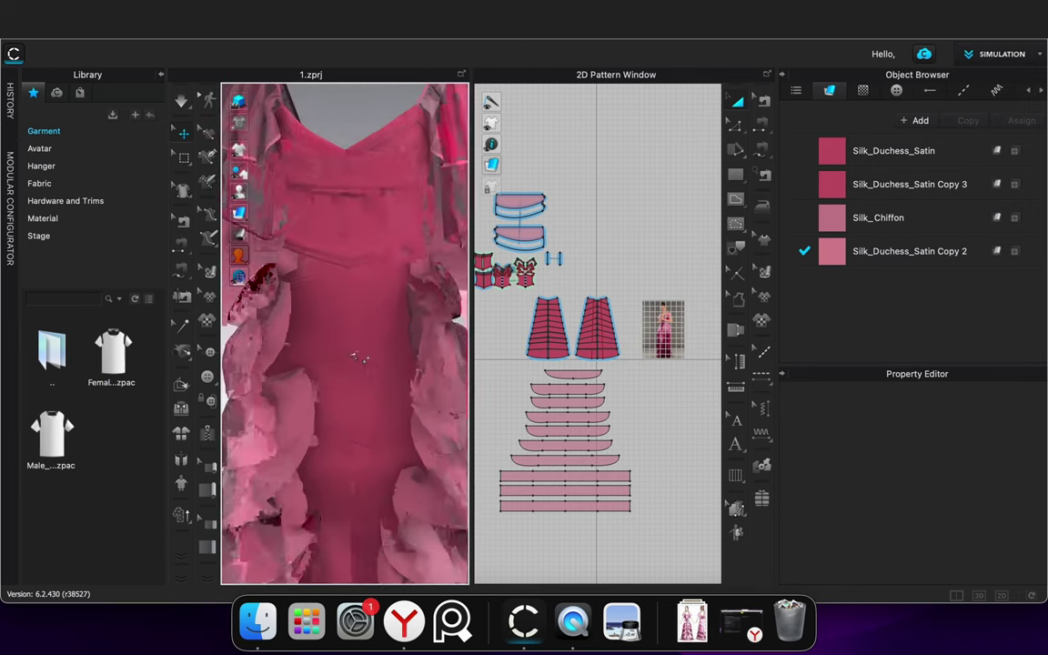
drag(672, 541, 468, 367)
right_click(571, 421)
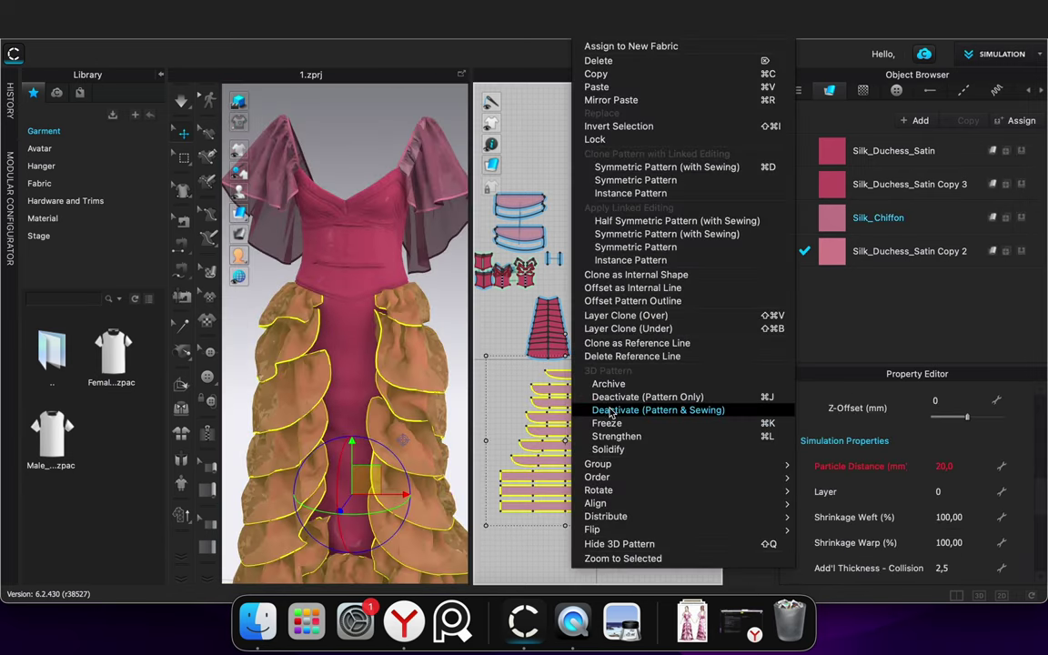
click(667, 405)
Freeze the sleeve and bodice pattern pieces above the skirt panels
drag(477, 205, 478, 202)
drag(579, 192, 478, 296)
right_click(523, 244)
click(570, 429)
Layer-clone (over) the upper segments of the front skirt panel and place the copy beside the panel
scroll(464, 481, down, 3)
middle_drag(434, 420, 440, 371)
mouse_move(439, 371)
right_down()
mouse_move(429, 368)
mouse_move(440, 393)
right_up()
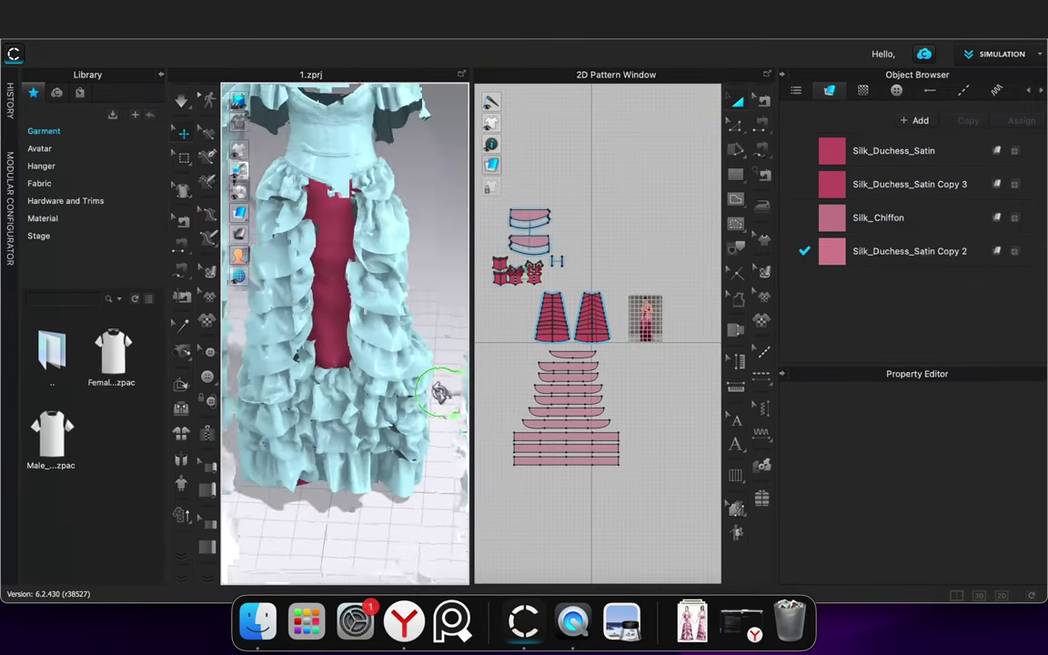
scroll(332, 198, up, 5)
middle_drag(377, 242, 368, 351)
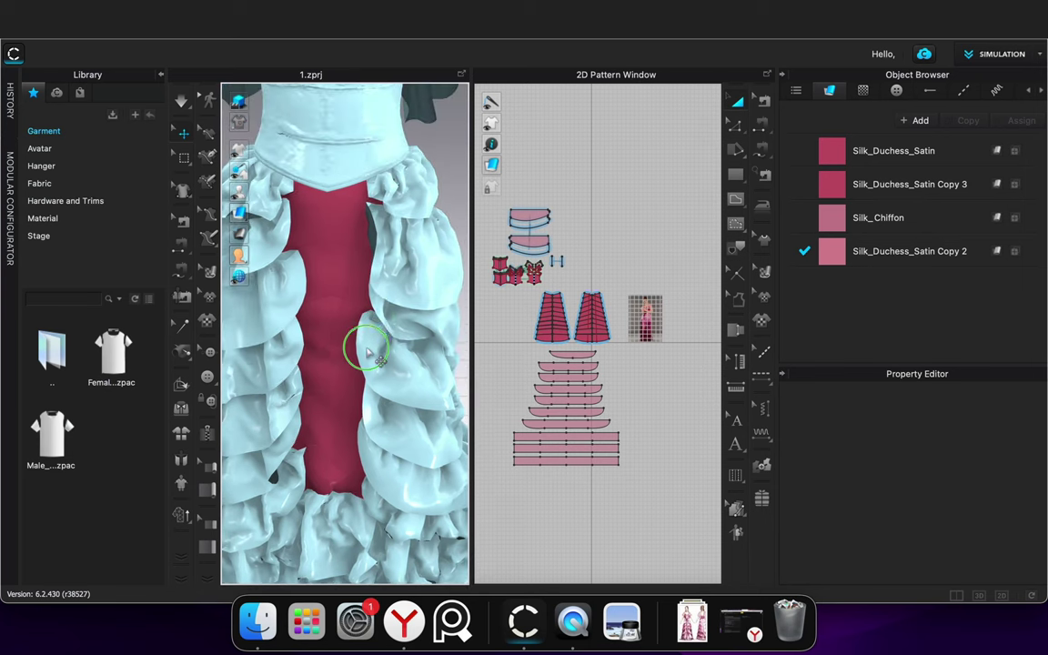
scroll(603, 309, up, 5)
click(580, 314)
key(Delete)
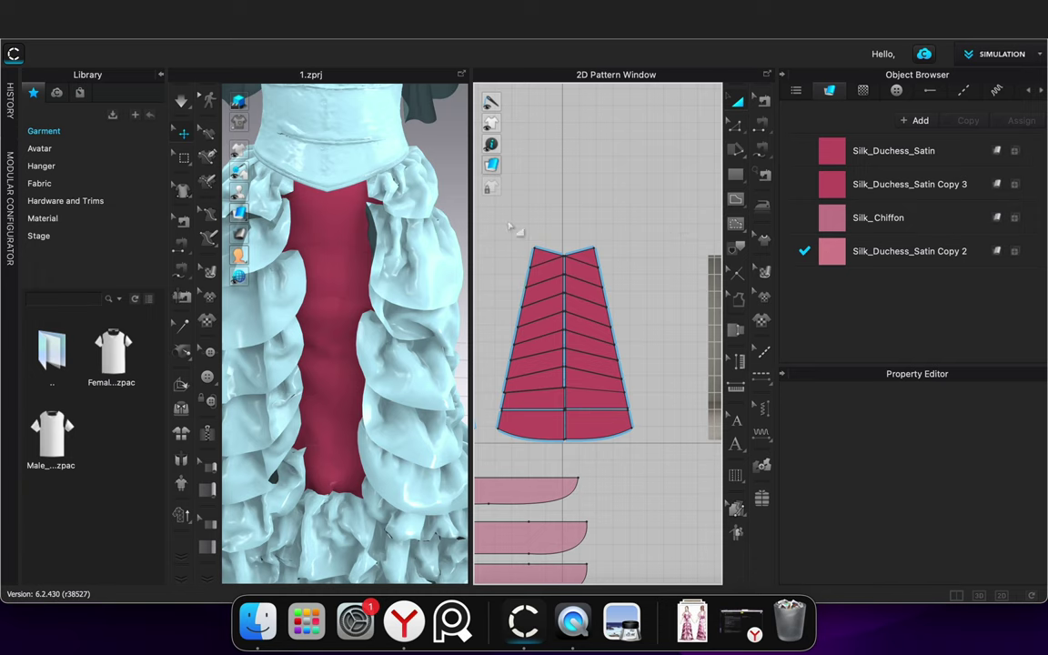
drag(637, 373, 642, 389)
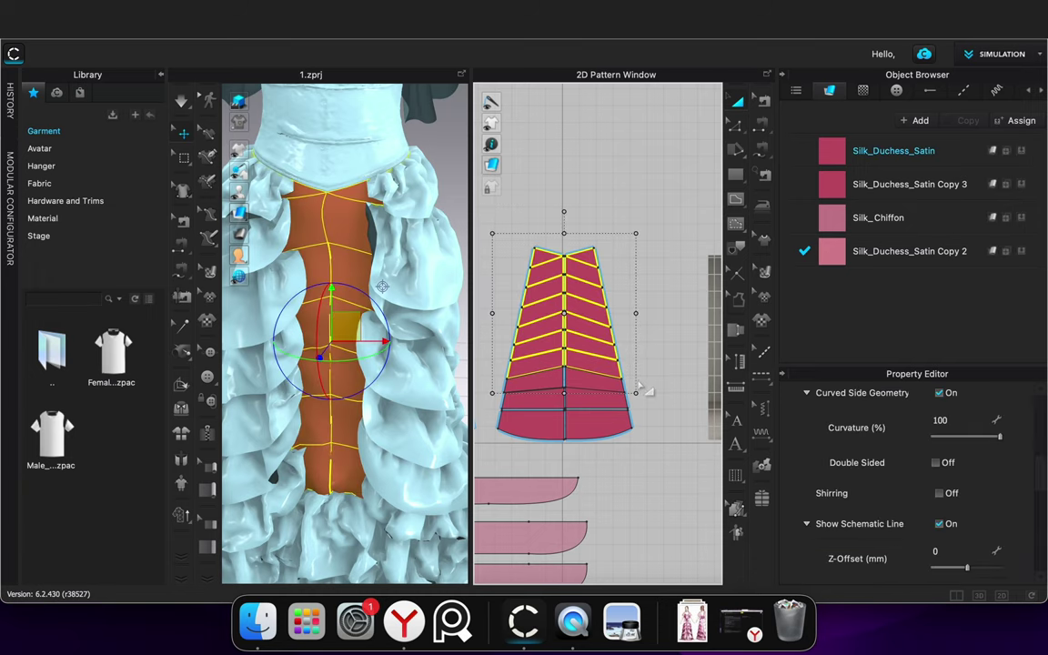
right_click(598, 364)
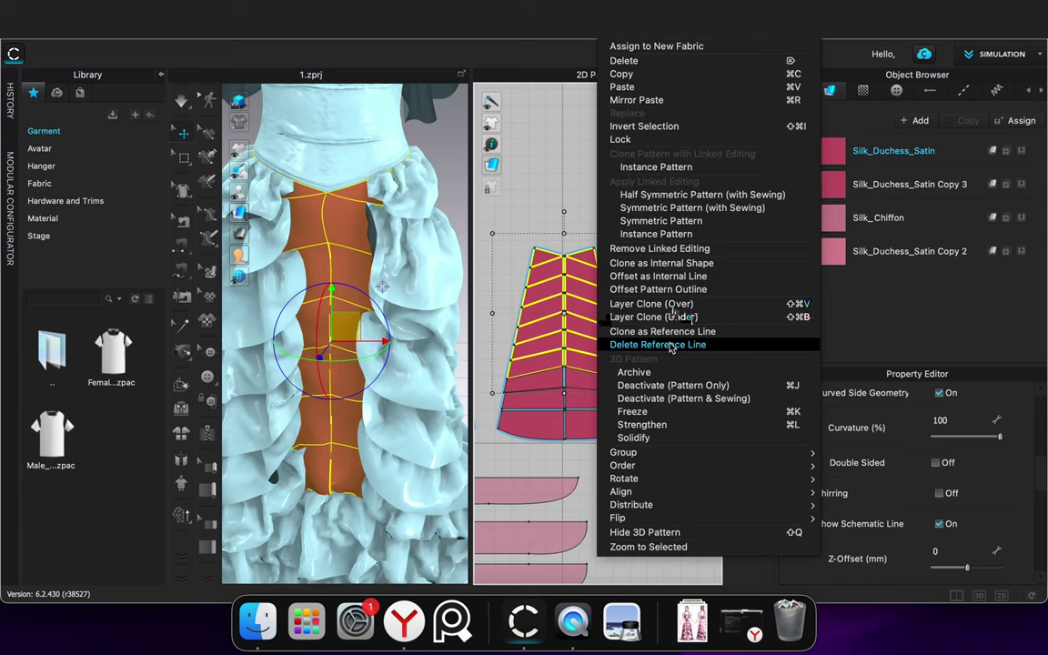
click(652, 303)
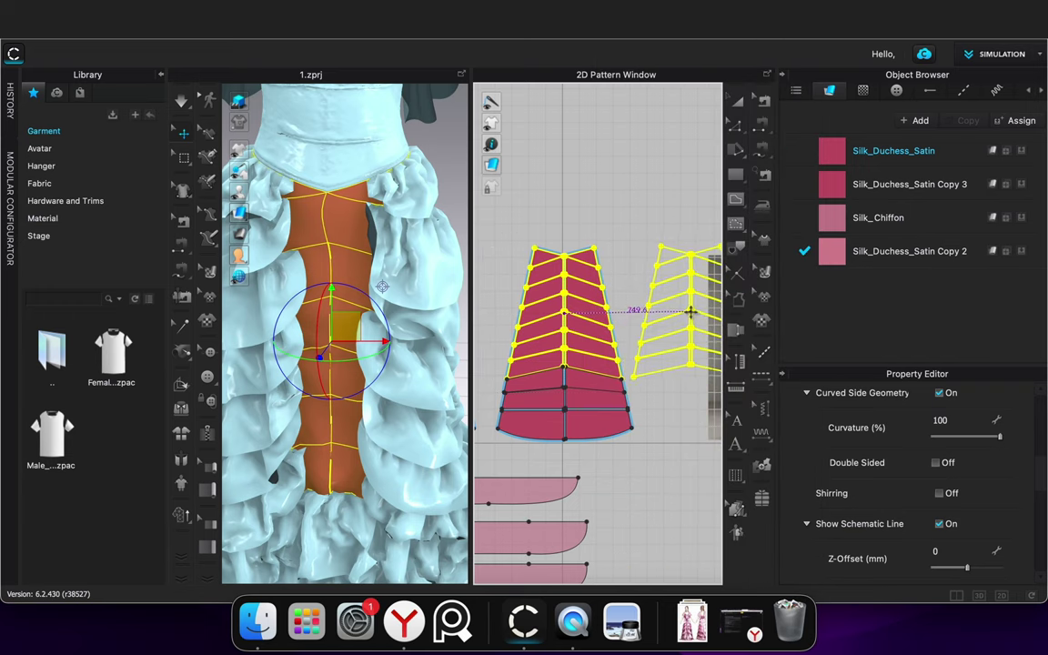
click(690, 312)
click(637, 189)
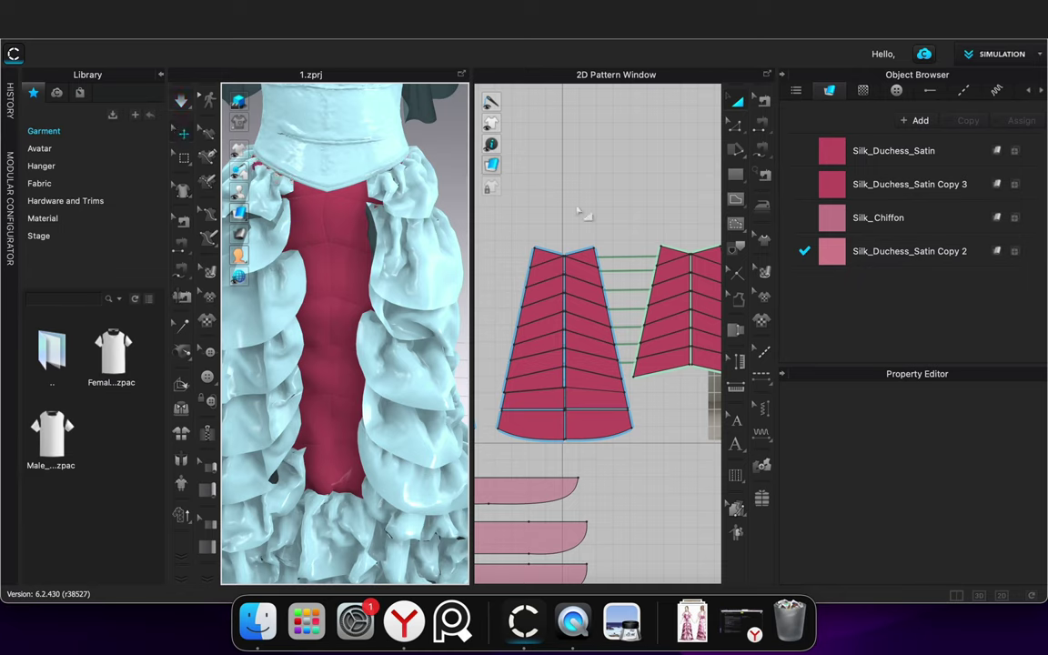
Offset the waist edge on the left half of the front skirt panel as an internal line
scroll(557, 182, up, 5)
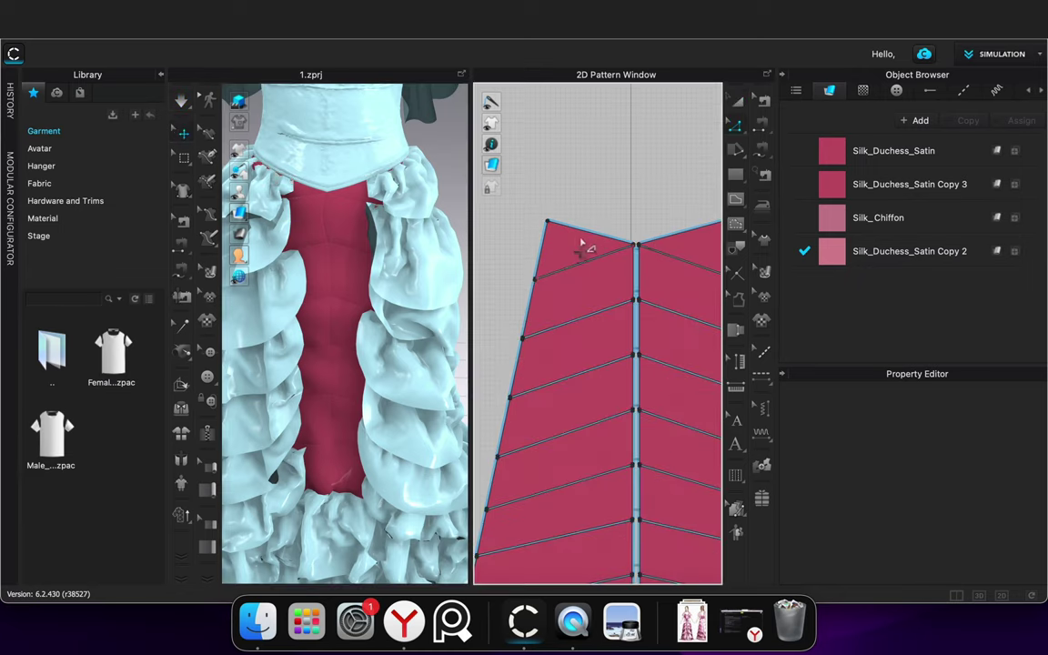
click(580, 235)
right_click(581, 234)
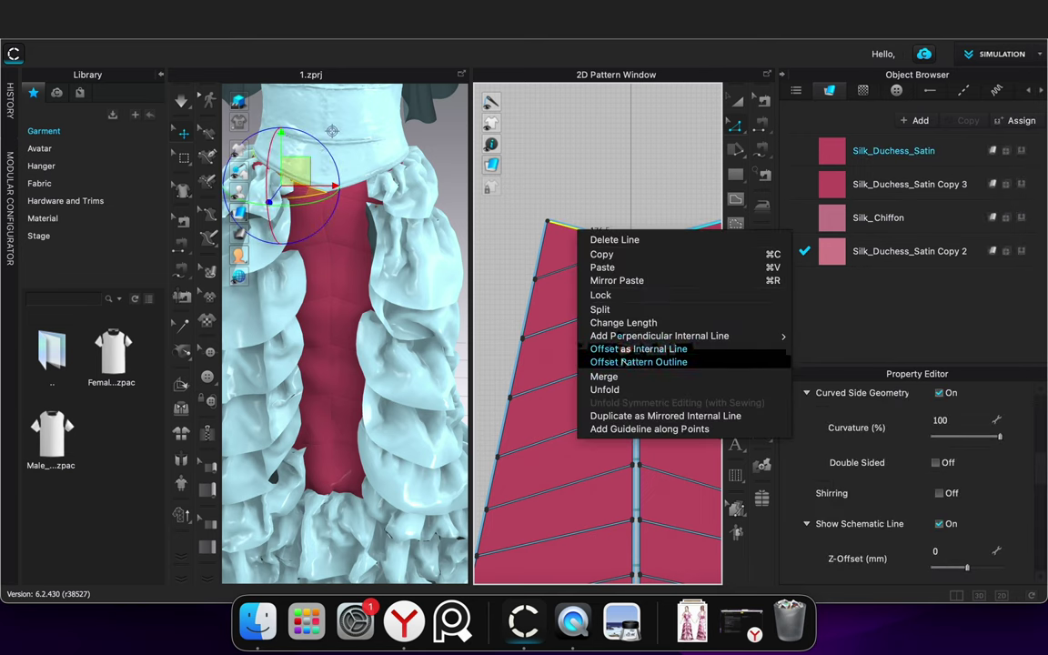
click(628, 346)
click(488, 401)
Offset both edges of the first and second slanted seams below the waist as internal lines
scroll(547, 297, up, 5)
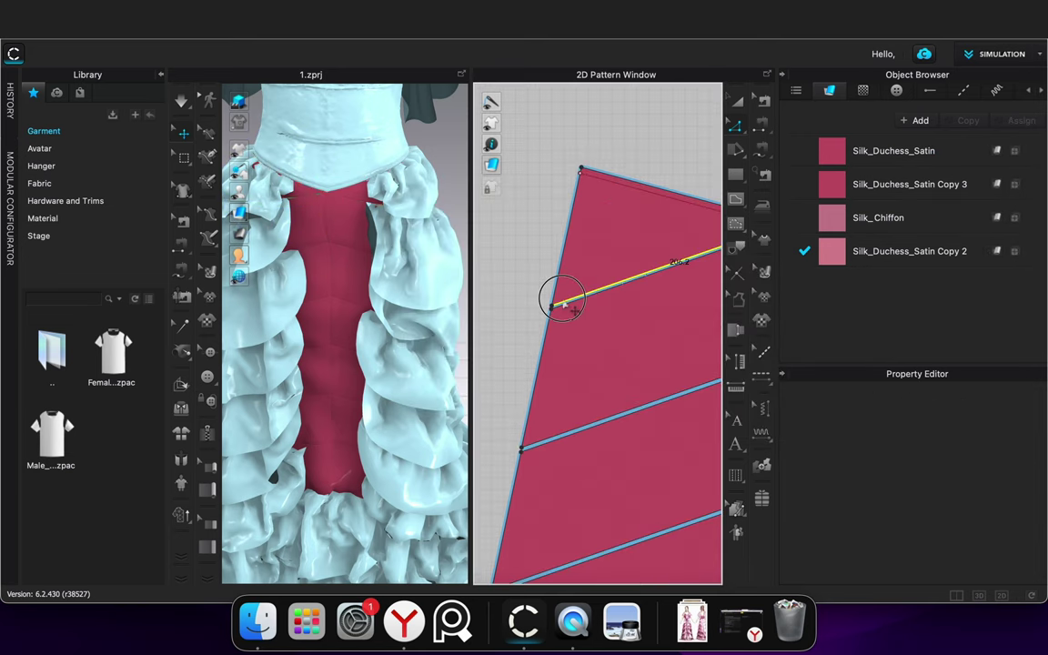
right_click(572, 437)
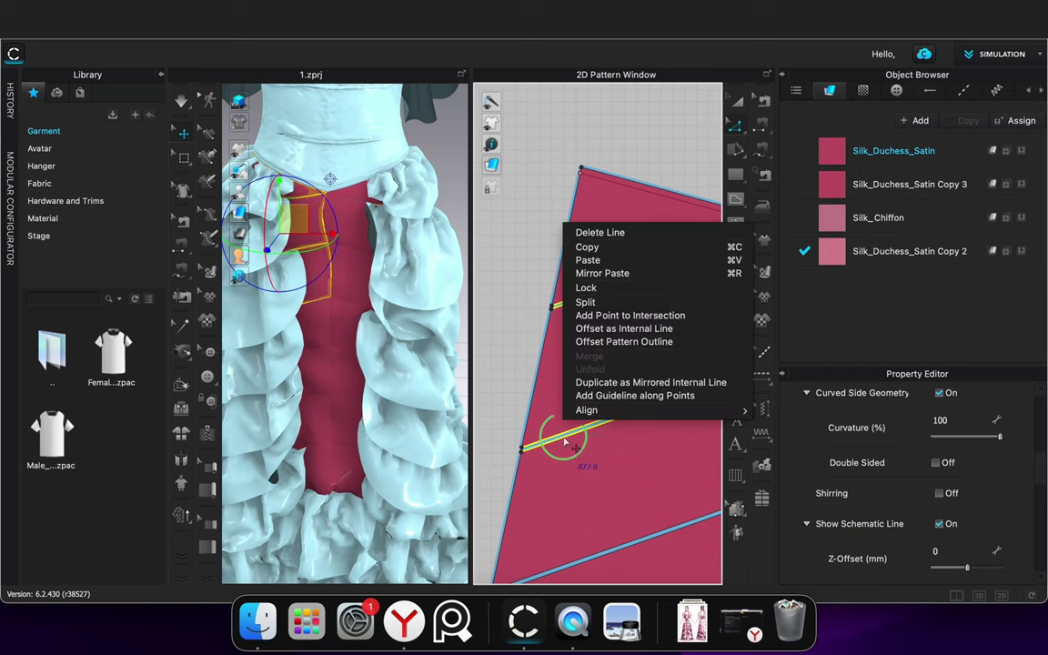
click(600, 327)
click(489, 394)
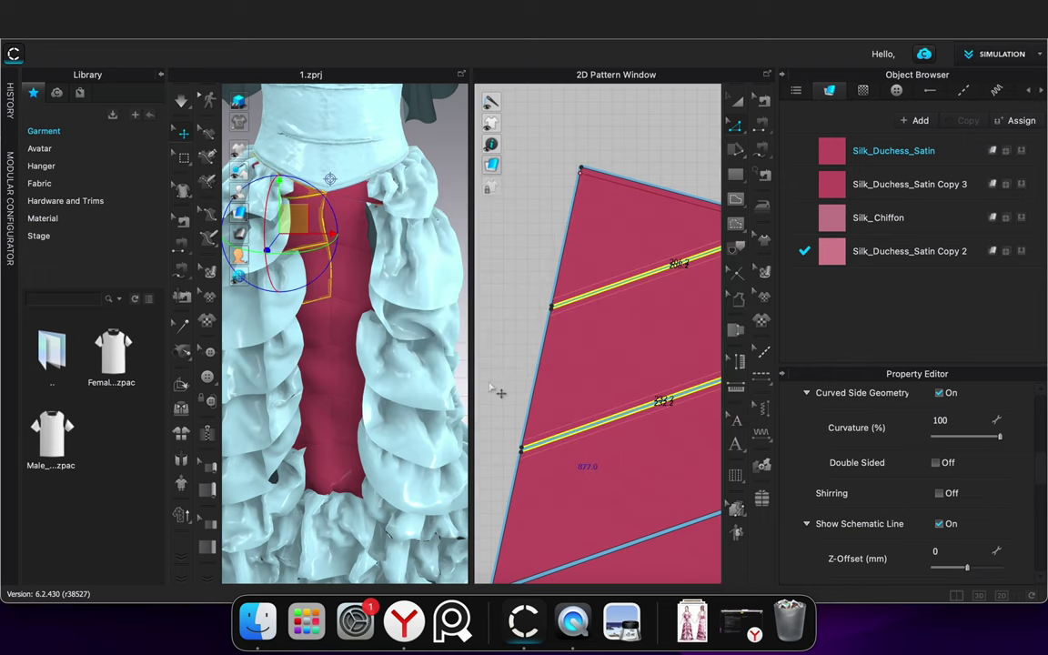
scroll(539, 386, down, 5)
Offset both edges of the panel's third, fourth and fifth slanted seams as single extended internal lines at 5 mm
scroll(600, 328, up, 5)
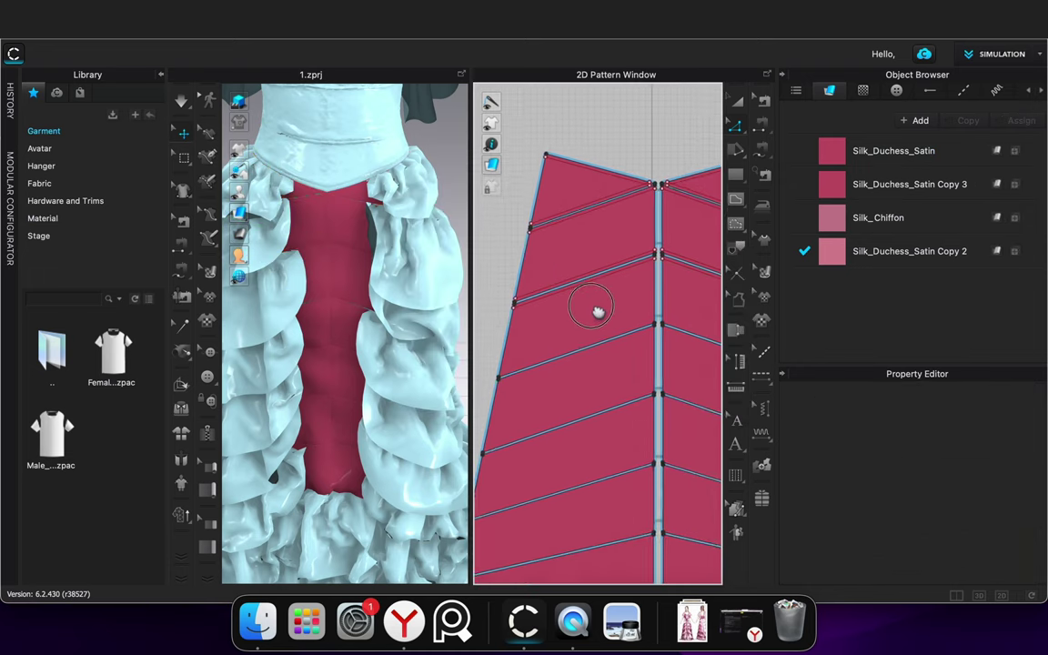
click(577, 300)
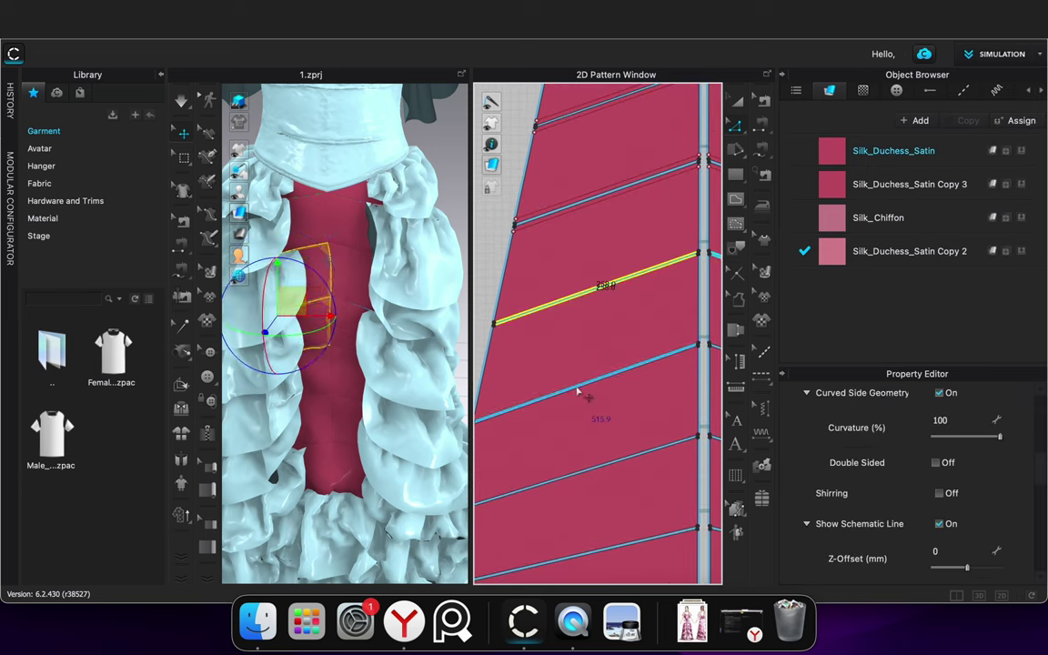
scroll(581, 394, up, 5)
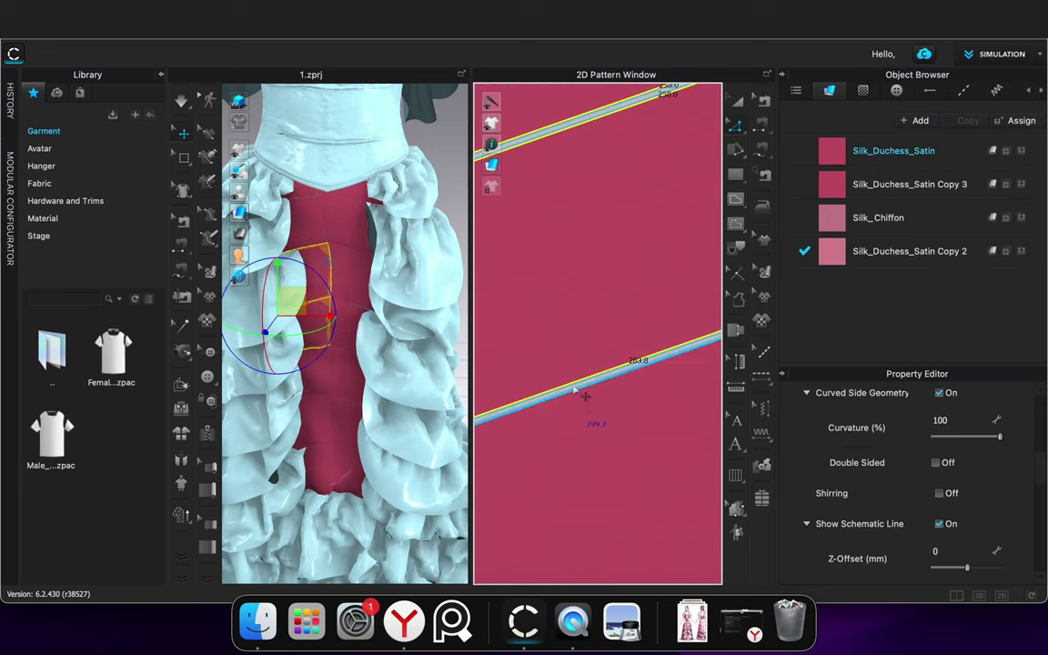
shift+click(576, 395)
scroll(584, 400, down, 6)
shift+click(590, 449)
scroll(580, 498, up, 5)
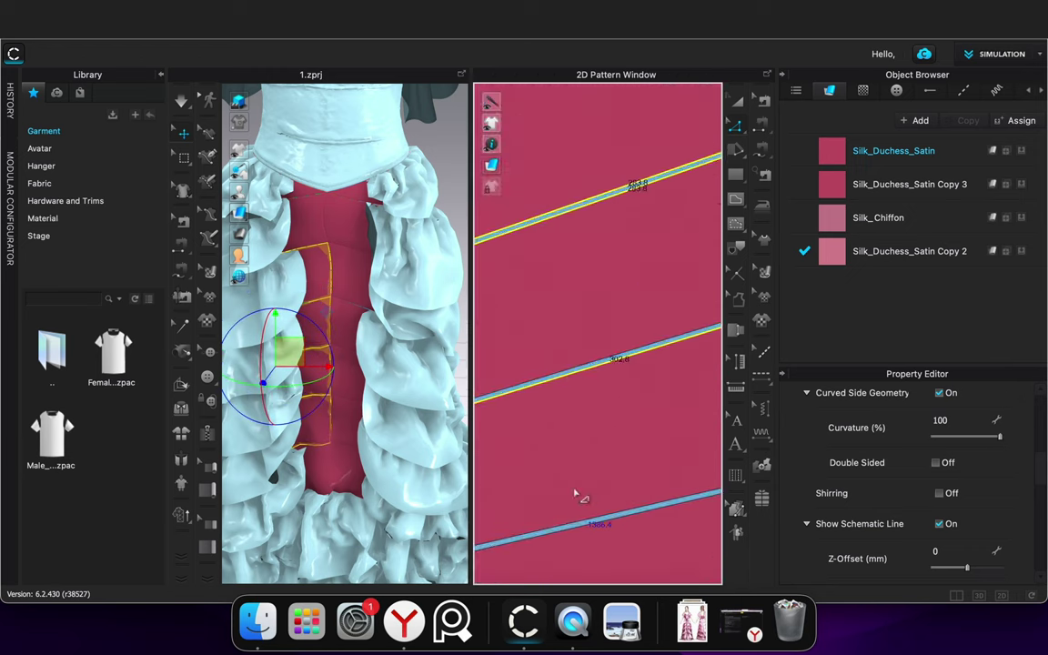
right_click(580, 367)
click(585, 453)
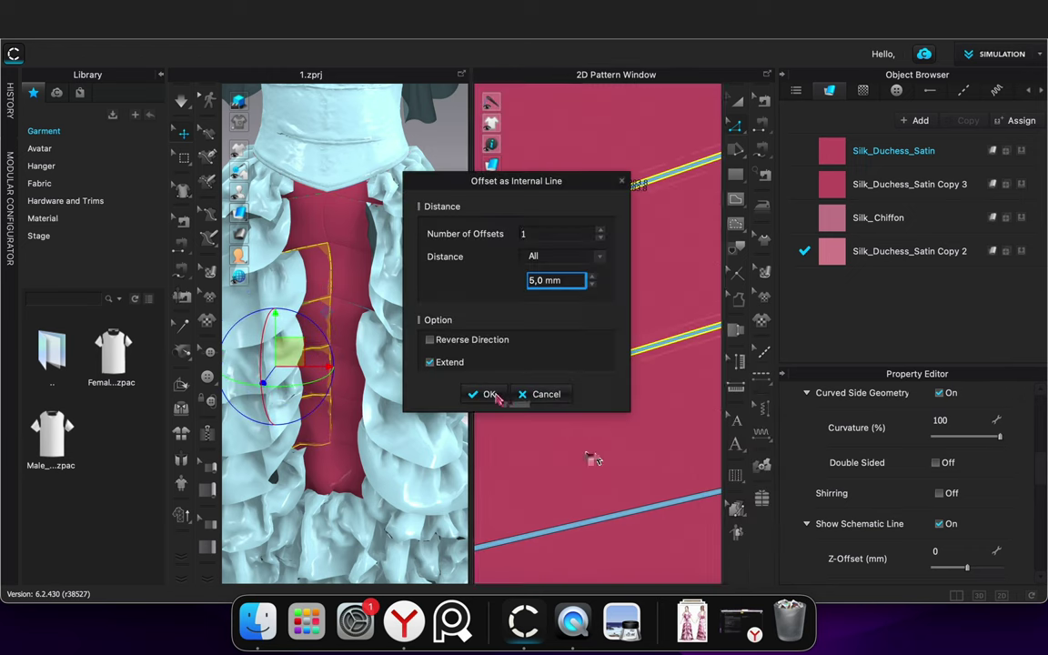
click(500, 395)
Offset both edges of the front panel's sixth and seventh slanted seams as internal lines
scroll(559, 464, down, 5)
scroll(560, 464, down, 5)
scroll(571, 493, up, 6)
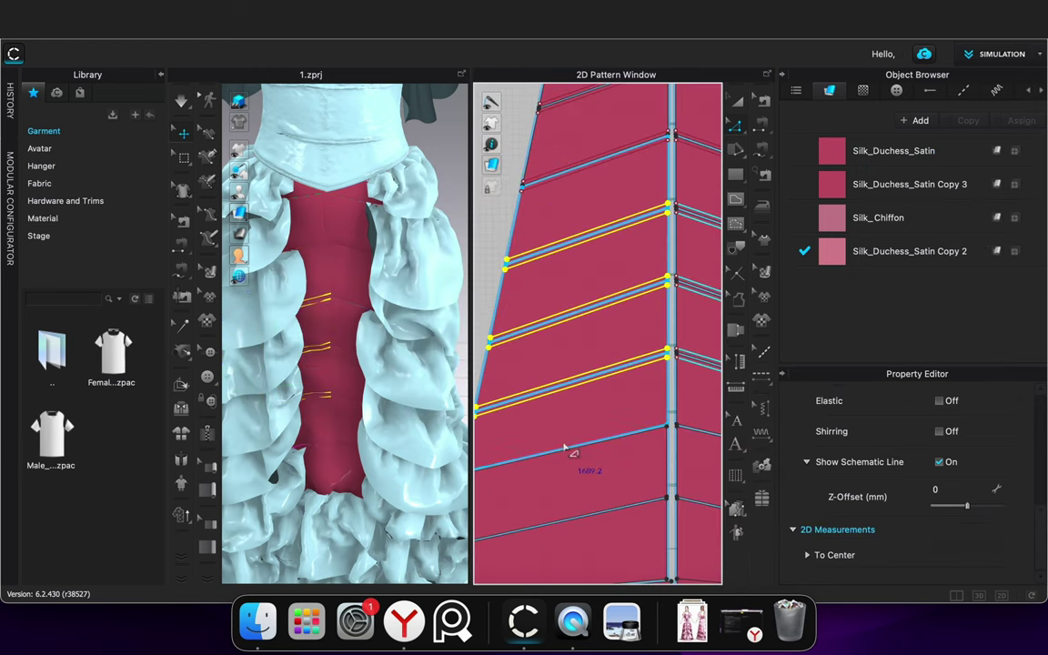
click(569, 450)
scroll(564, 414, up, 3)
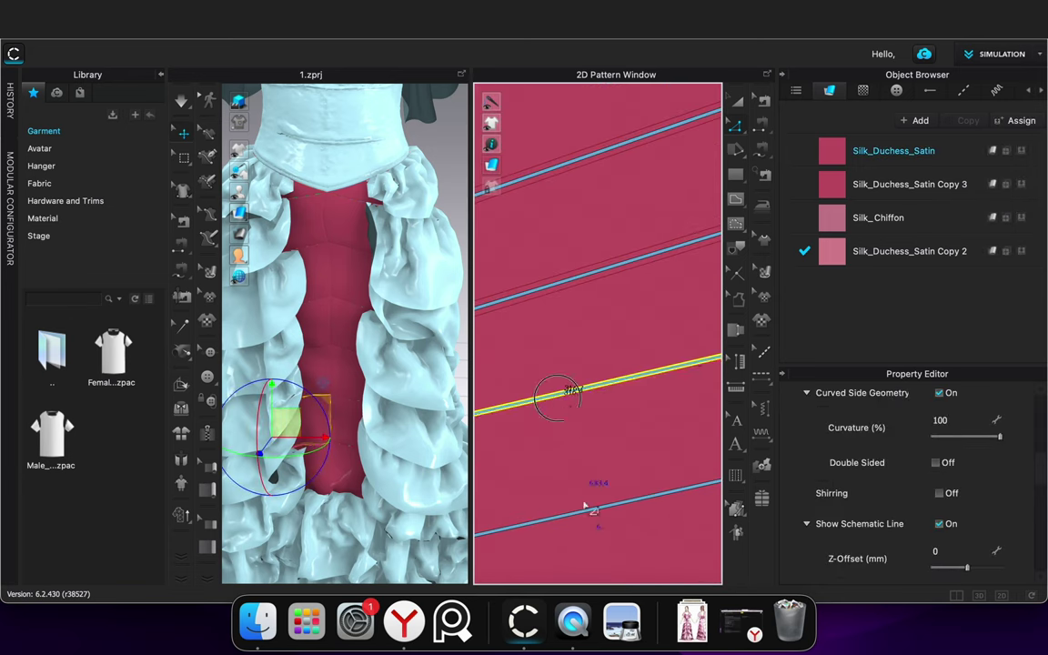
shift+click(584, 510)
scroll(583, 517, down, 3)
scroll(583, 455, up, 4)
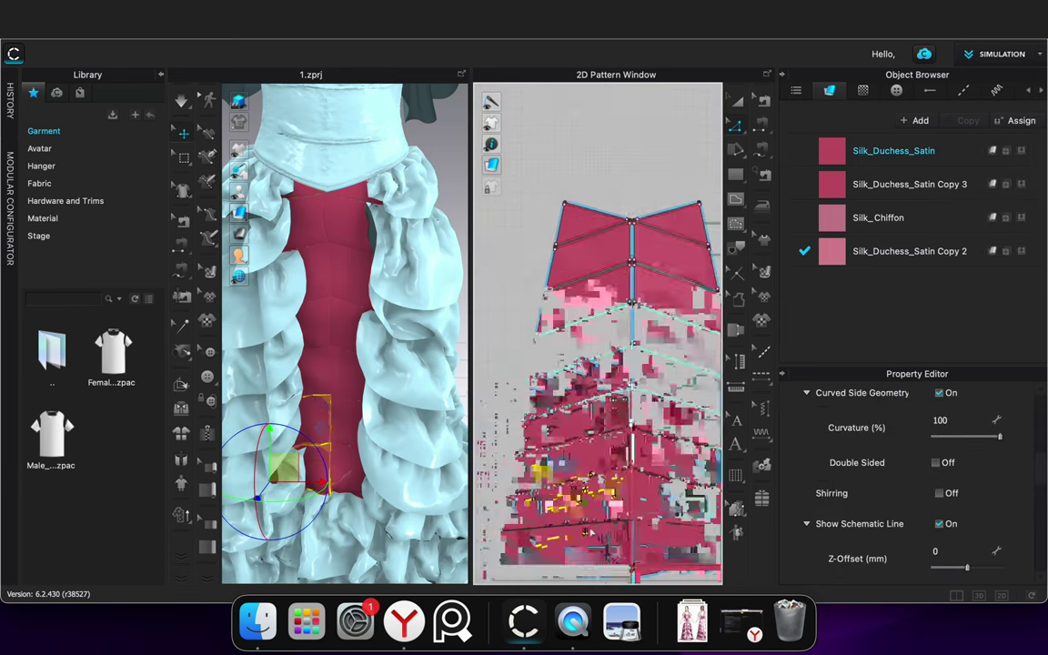
right_click(582, 437)
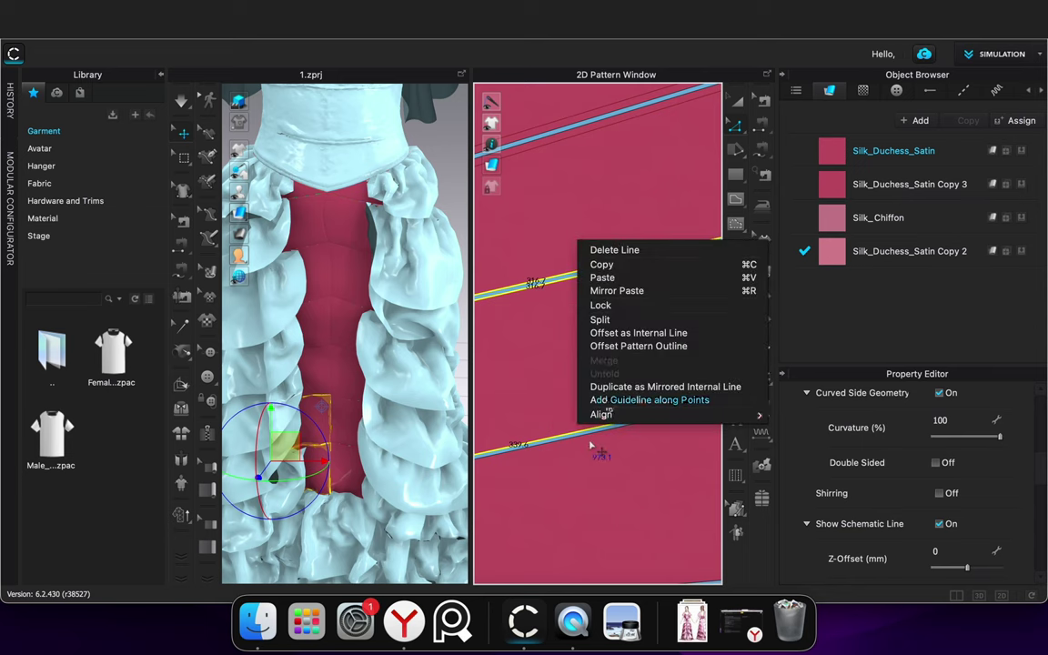
click(618, 330)
click(489, 394)
scroll(521, 391, down, 3)
scroll(522, 383, up, 5)
click(699, 169)
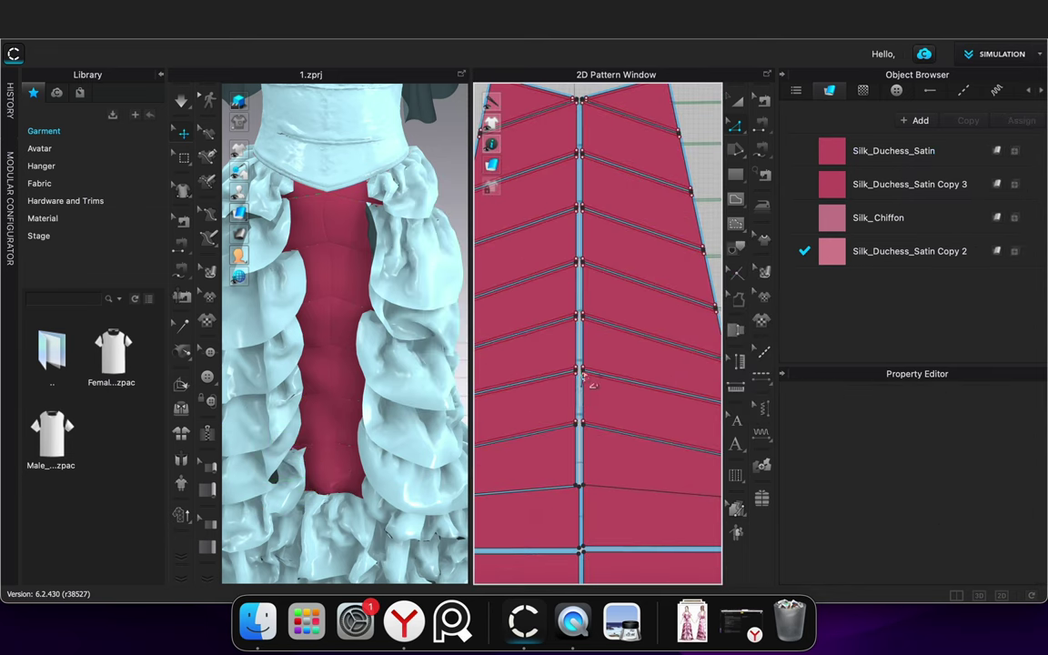
Offset the six centre seam segments on the left half of the front panel as extended internal lines at 5 mm
click(577, 394)
shift+click(577, 341)
shift+click(577, 286)
shift+click(577, 228)
shift+click(577, 181)
shift+click(577, 129)
right_click(576, 130)
click(622, 236)
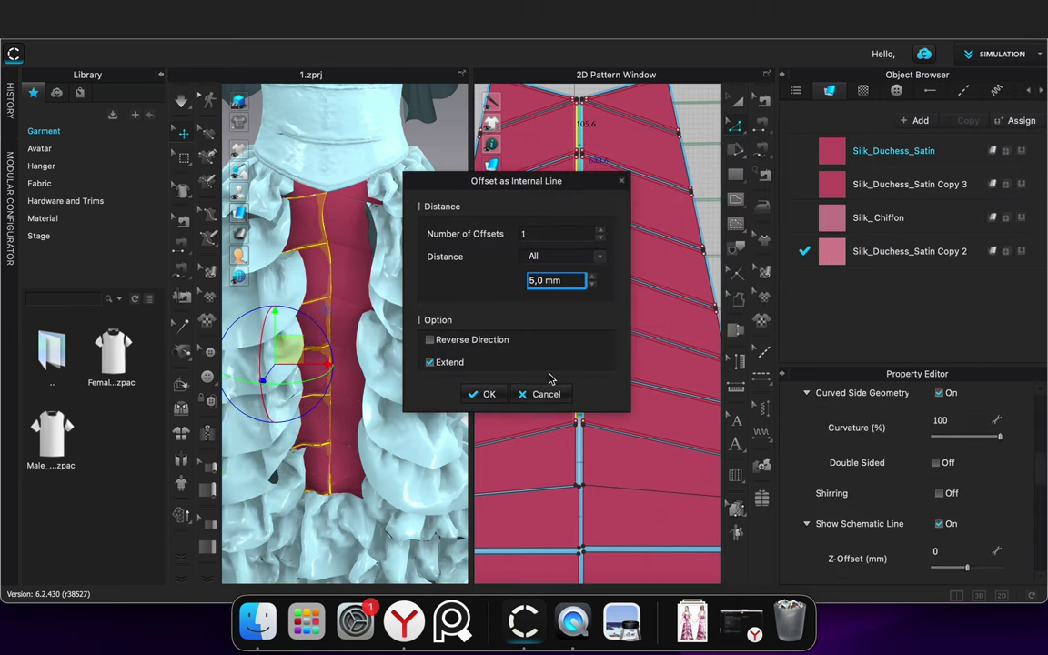
click(491, 394)
click(697, 170)
scroll(701, 172, down, 1)
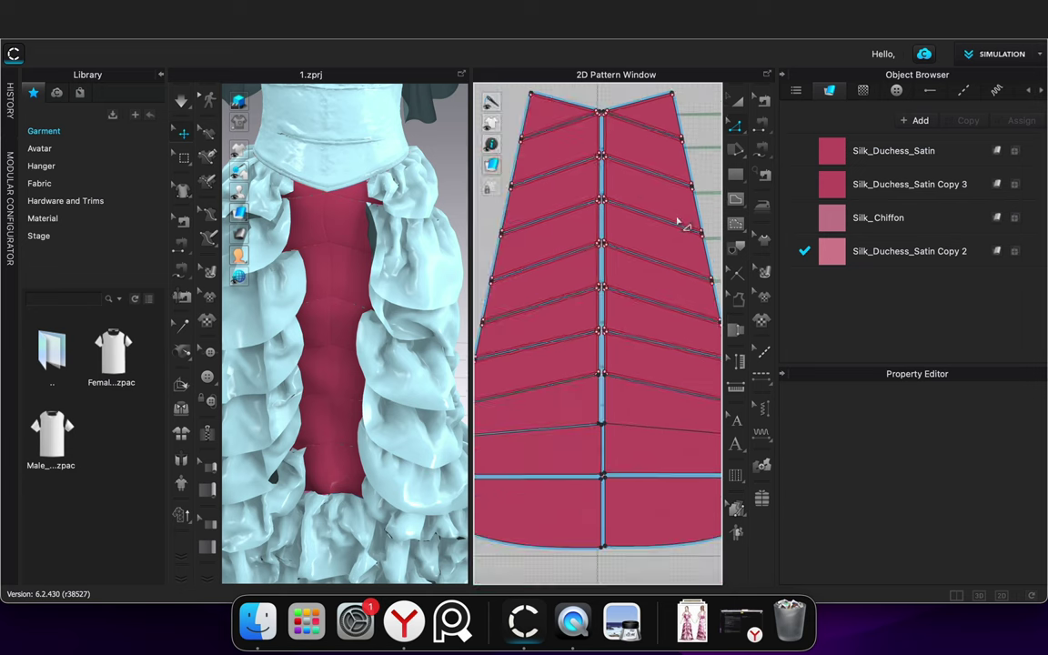
Segment-sew the waist edge and first slanted seam on the left half of the base front panel to the matching cloned-layer lines
click(763, 127)
scroll(542, 111, down, 3)
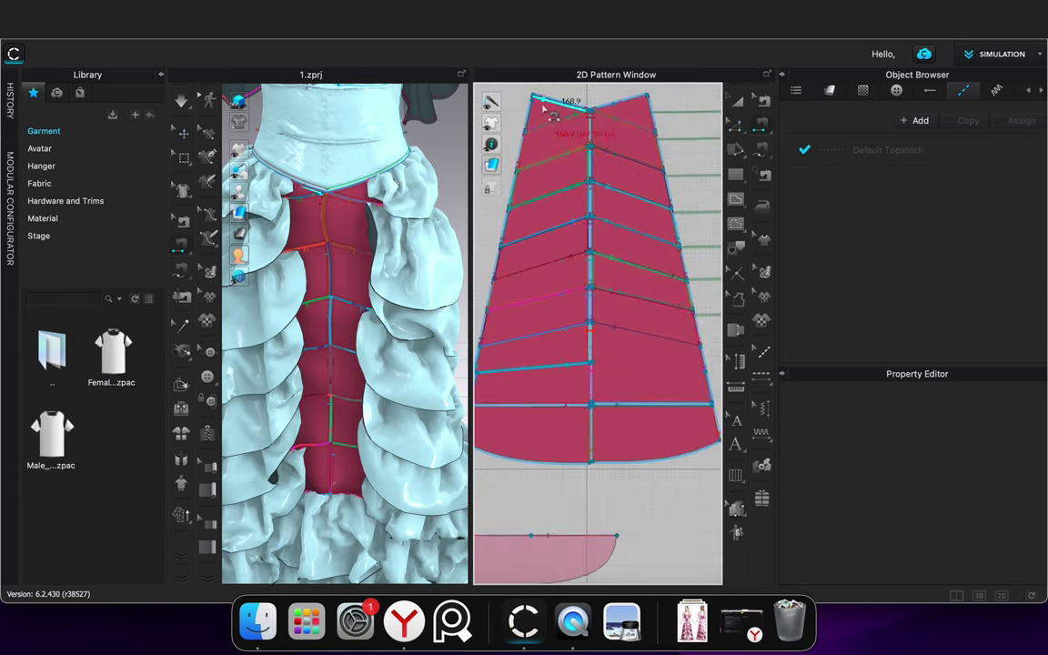
click(673, 111)
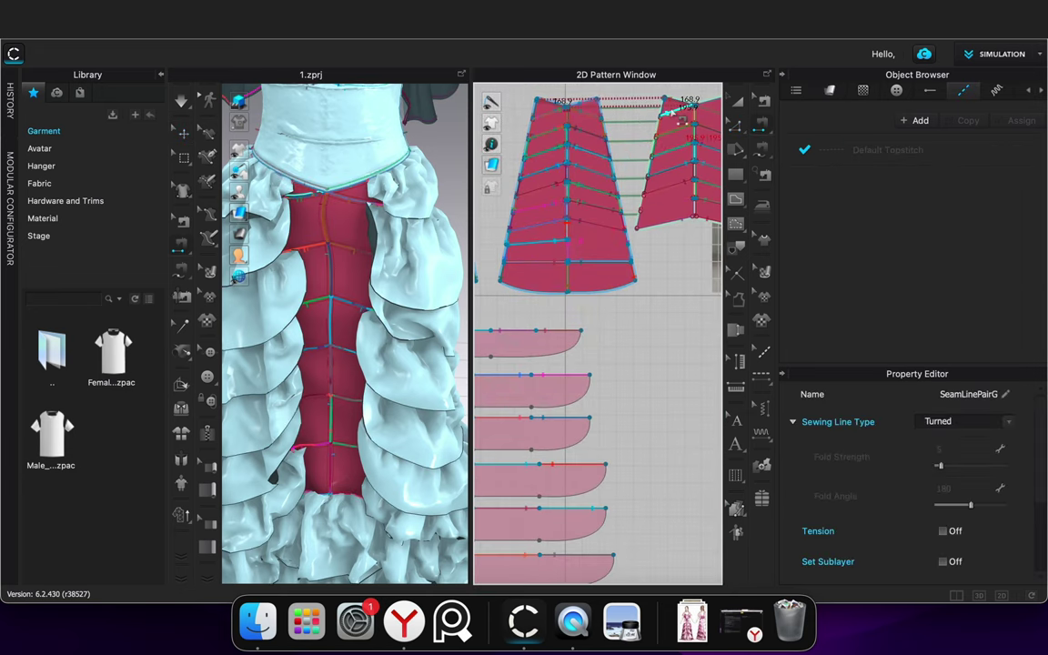
scroll(572, 111, up, 3)
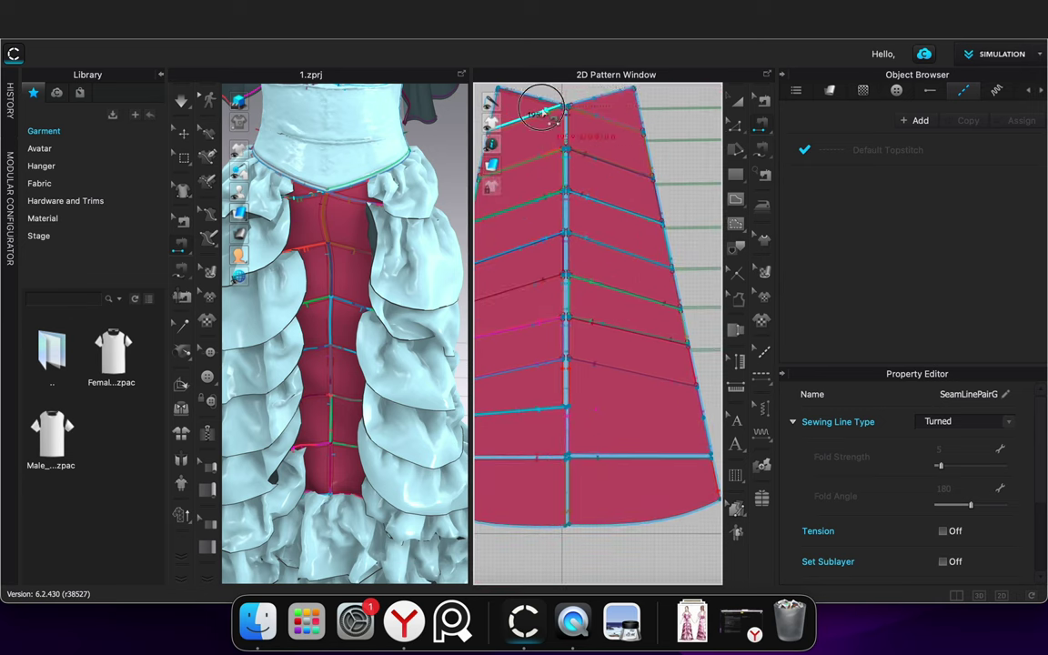
click(543, 111)
middle_drag(693, 133, 565, 174)
click(620, 164)
click(619, 165)
click(573, 195)
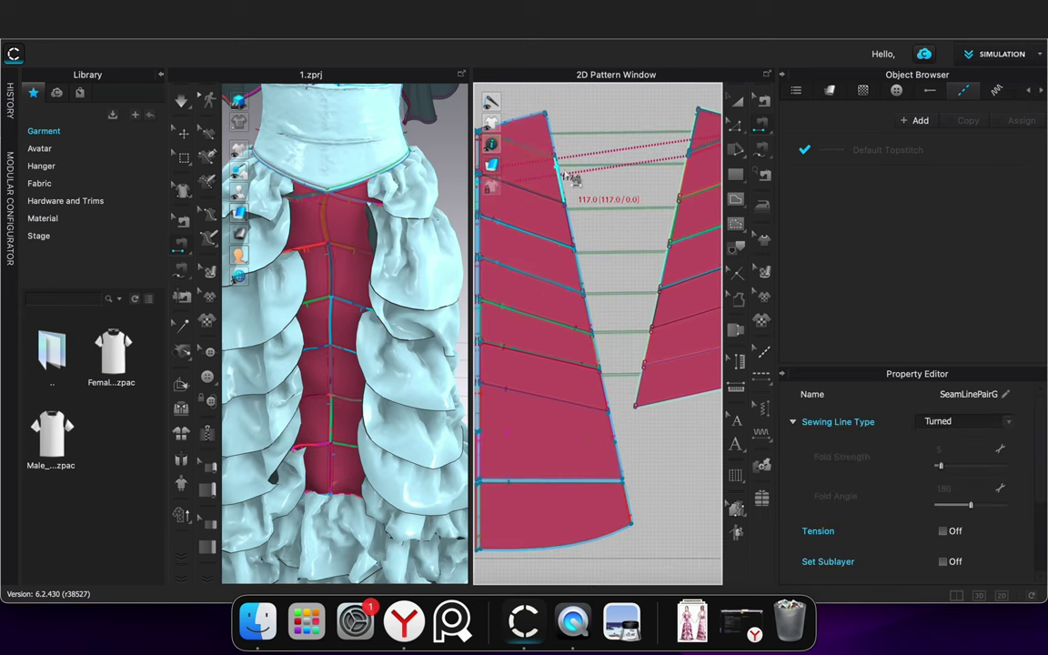
click(578, 180)
Sew the second slanted seam on the left half of the cloned layer to the matching line on the base panel
scroll(652, 188, down, 2)
scroll(637, 216, up, 2)
middle_drag(632, 196, 808, 251)
scroll(597, 183, up, 3)
scroll(646, 197, down, 3)
click(629, 199)
middle_drag(696, 214, 462, 222)
middle_drag(568, 264, 748, 243)
click(575, 227)
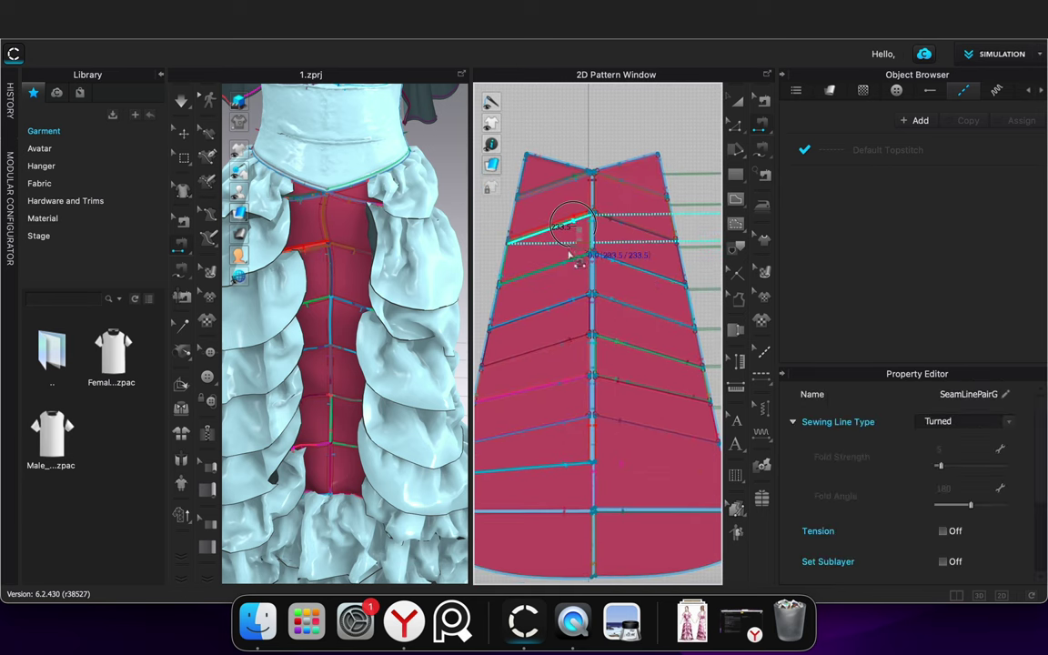
Sew the third and fourth slanted seams on the left half of the base panel to the cloned layer
click(575, 262)
middle_drag(661, 255, 470, 224)
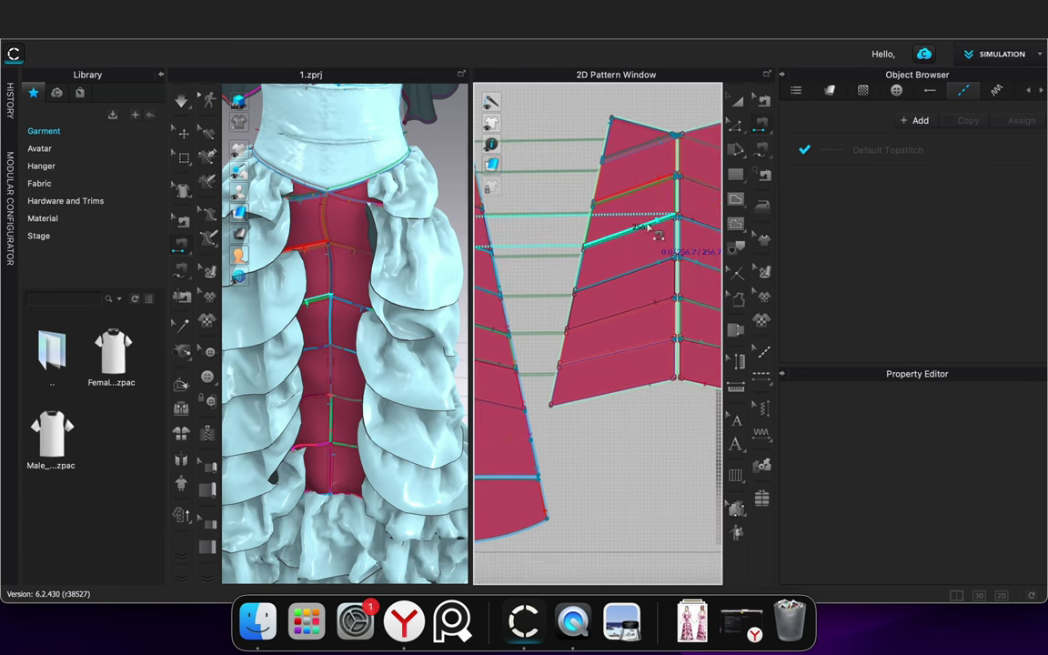
click(651, 230)
click(640, 271)
middle_drag(602, 262, 756, 247)
drag(756, 247, 807, 244)
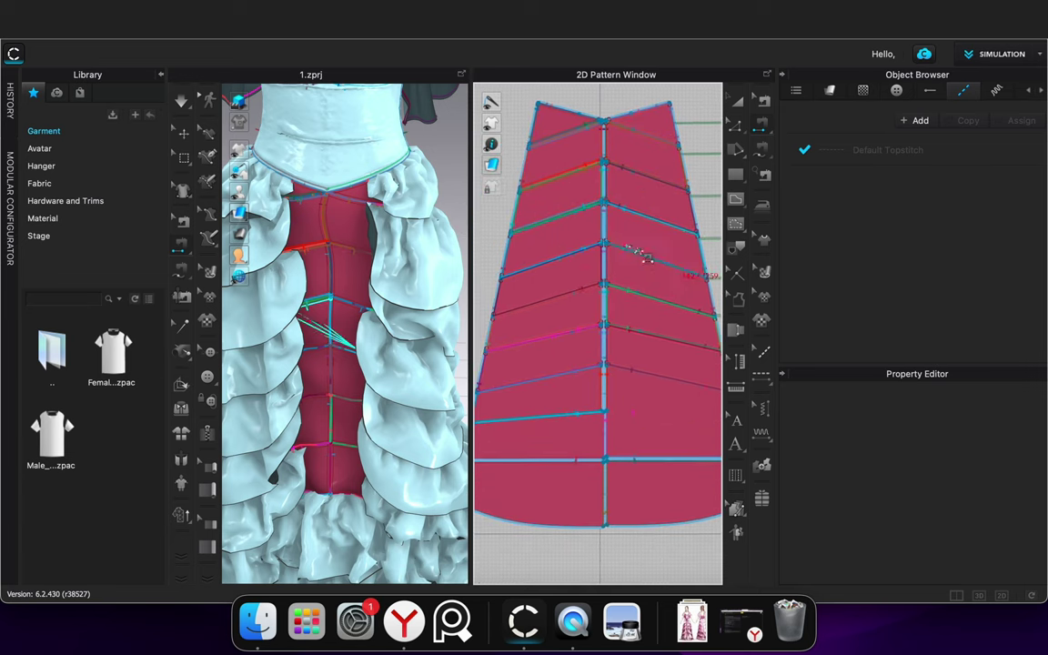
scroll(625, 241, down, 5)
scroll(599, 241, up, 5)
click(618, 218)
click(620, 266)
middle_drag(621, 265, 289, 229)
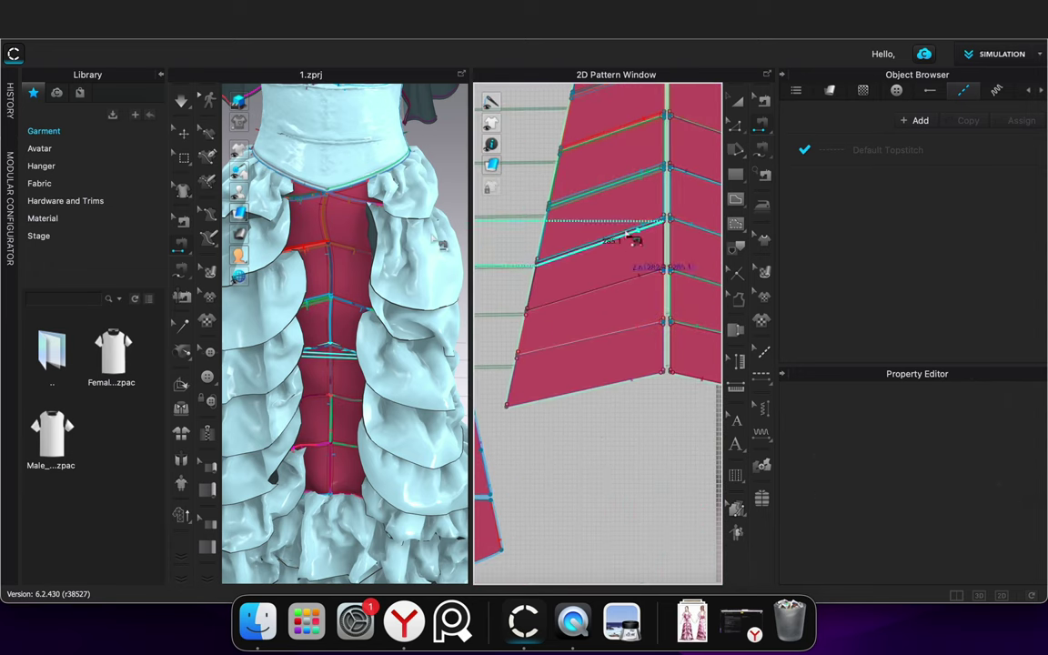
click(632, 227)
Sew the fifth and sixth slanted seams on the left half of the cloned layer to the base panel
click(615, 238)
middle_drag(525, 279, 887, 257)
middle_drag(607, 259, 273, 222)
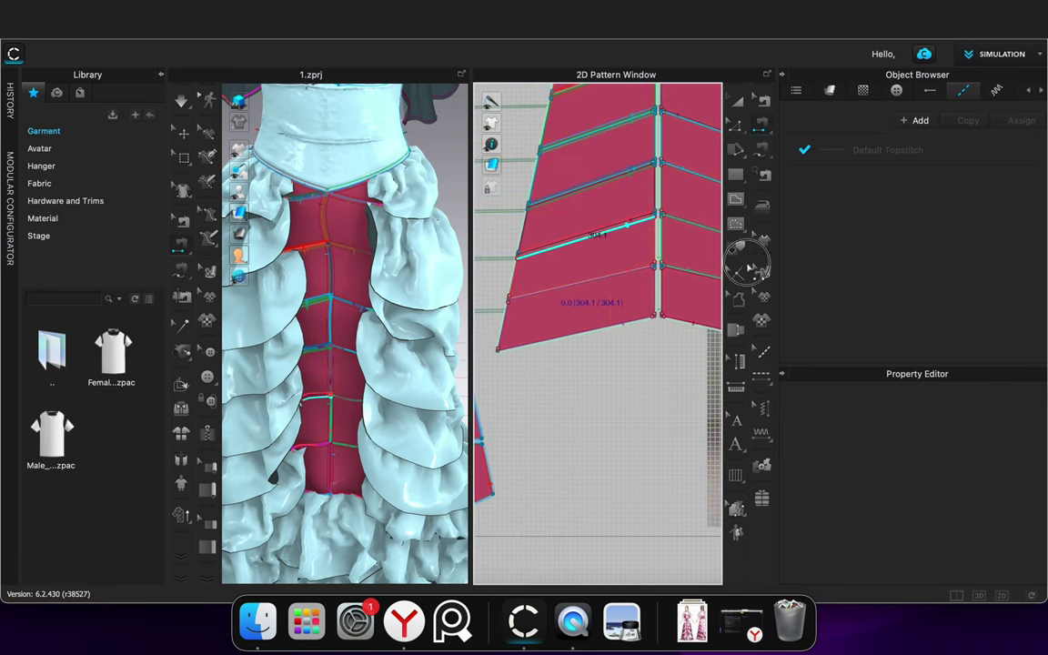
middle_drag(748, 265, 811, 262)
click(589, 215)
click(587, 256)
middle_drag(697, 258, 352, 232)
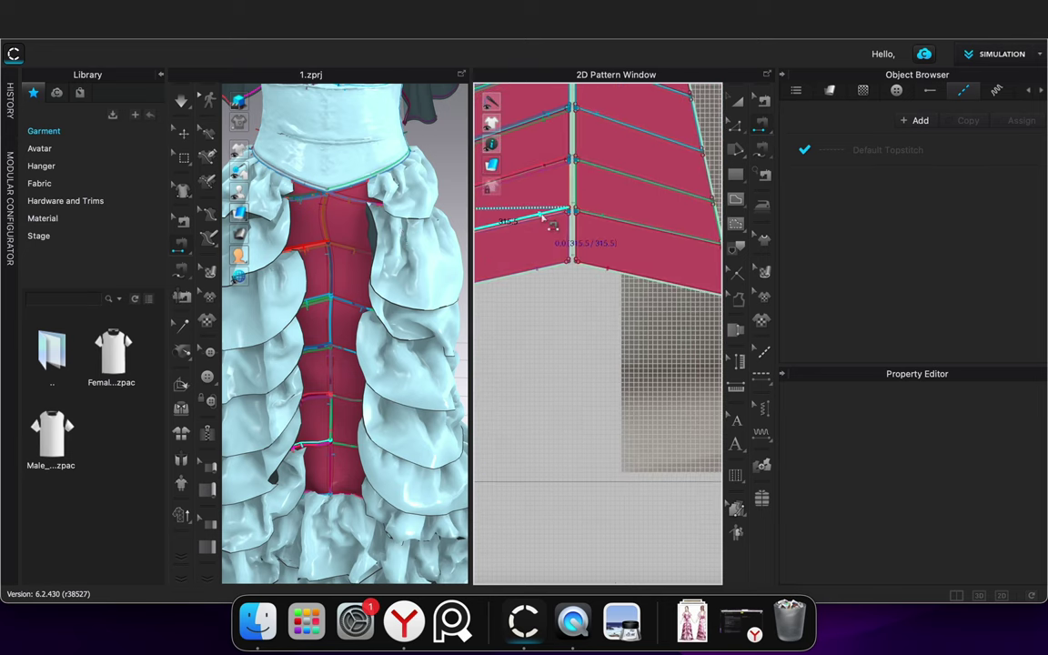
click(543, 219)
Sew the cloned layer's left lower edge and lowest centre segment to the matching lines on the base panel
click(546, 266)
middle_drag(548, 273, 837, 258)
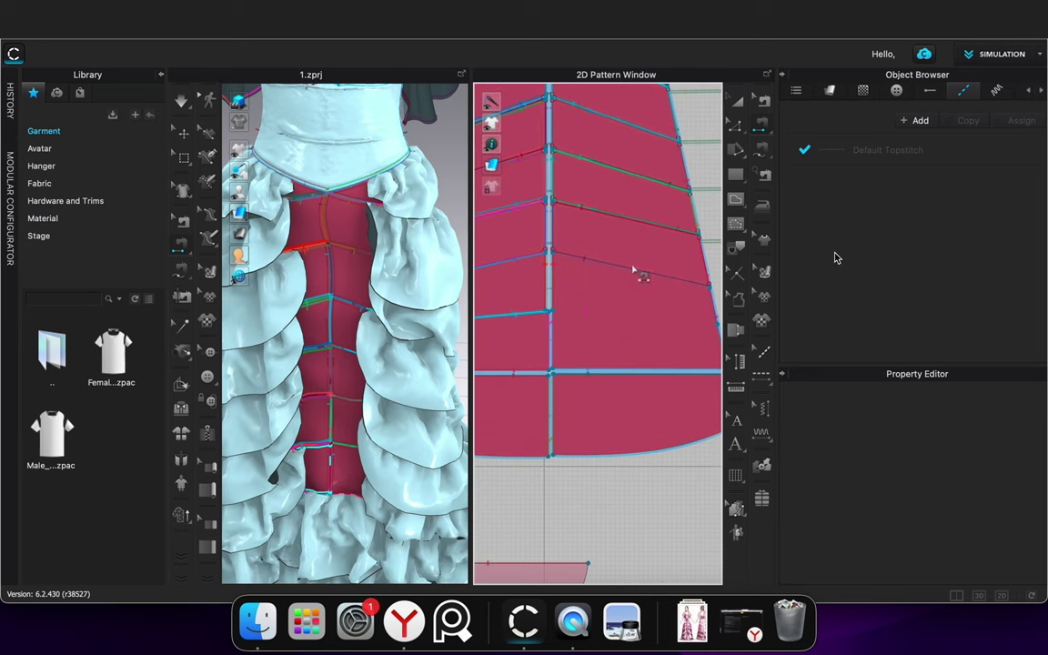
click(518, 221)
click(544, 253)
middle_drag(656, 253, 309, 225)
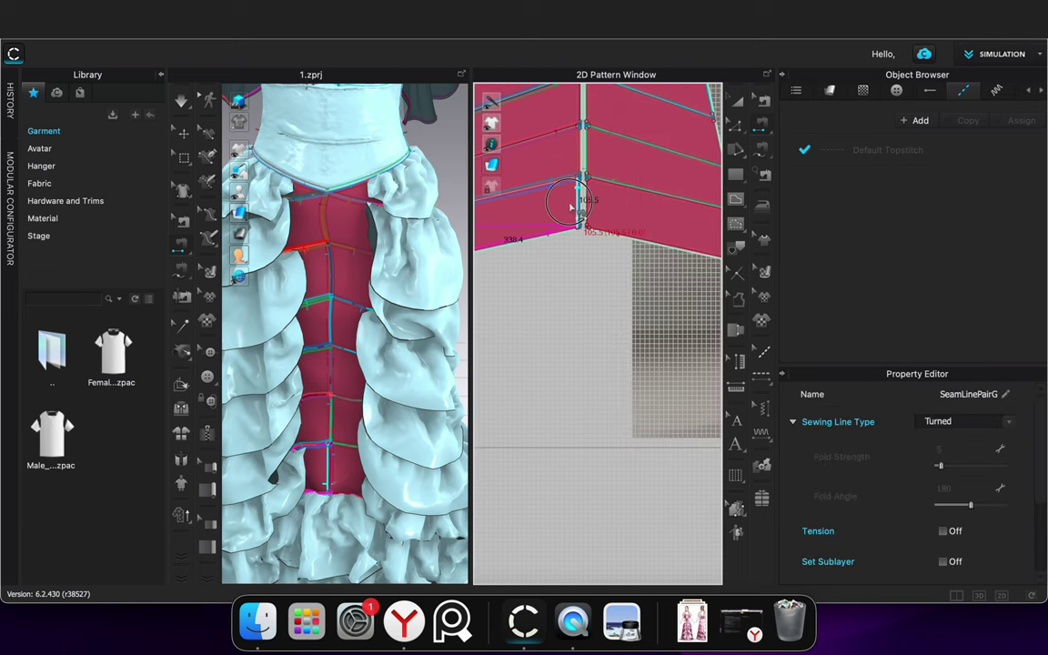
click(578, 205)
middle_drag(510, 286, 770, 270)
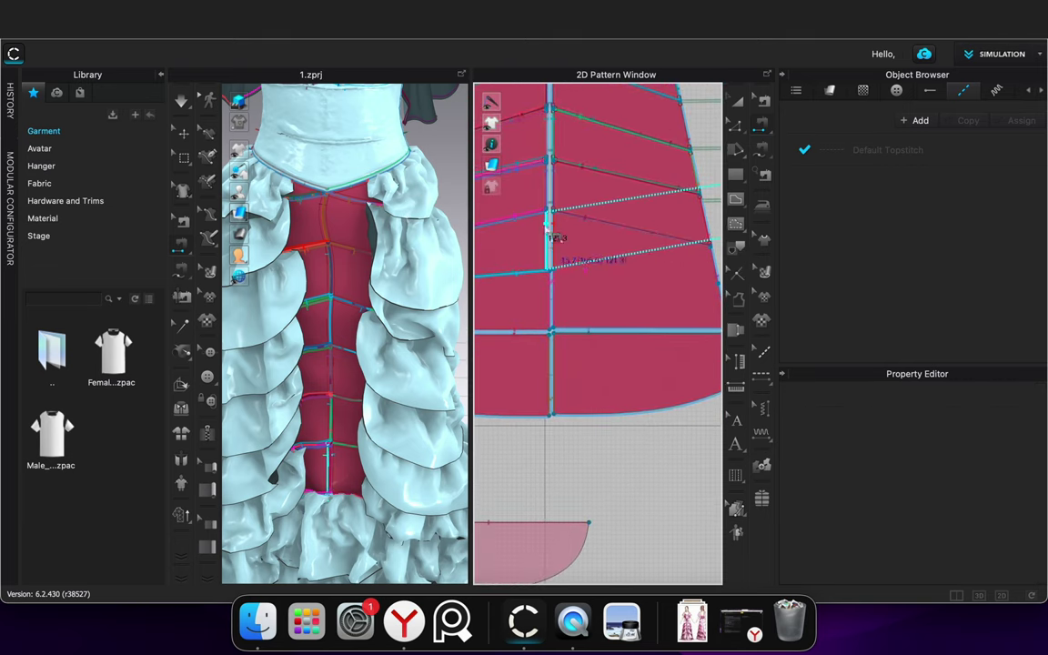
click(541, 119)
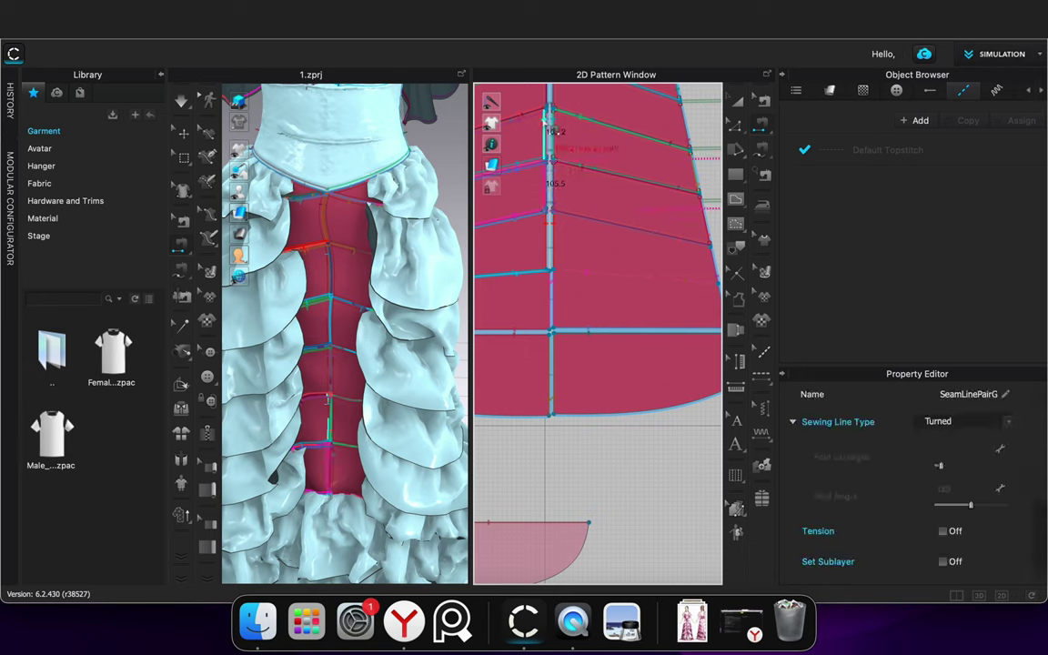
Sew the next centre seam segments above the lowest one between the left halves of the base panel and cloned layer
click(551, 123)
middle_drag(569, 159, 363, 263)
click(622, 226)
click(619, 190)
click(626, 183)
click(627, 181)
middle_drag(531, 225, 810, 230)
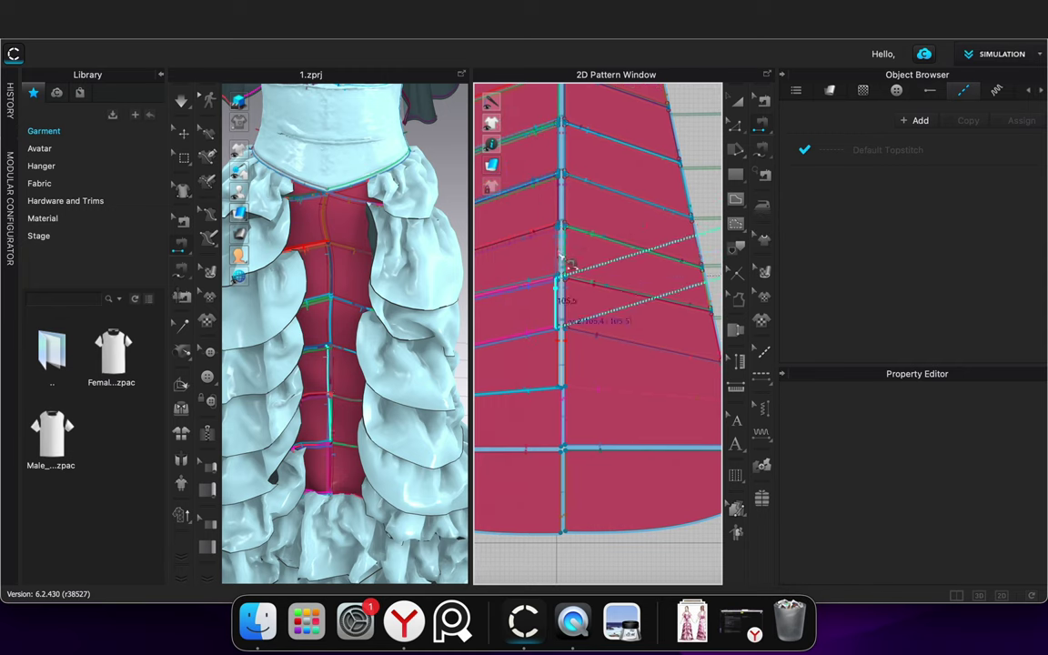
click(558, 198)
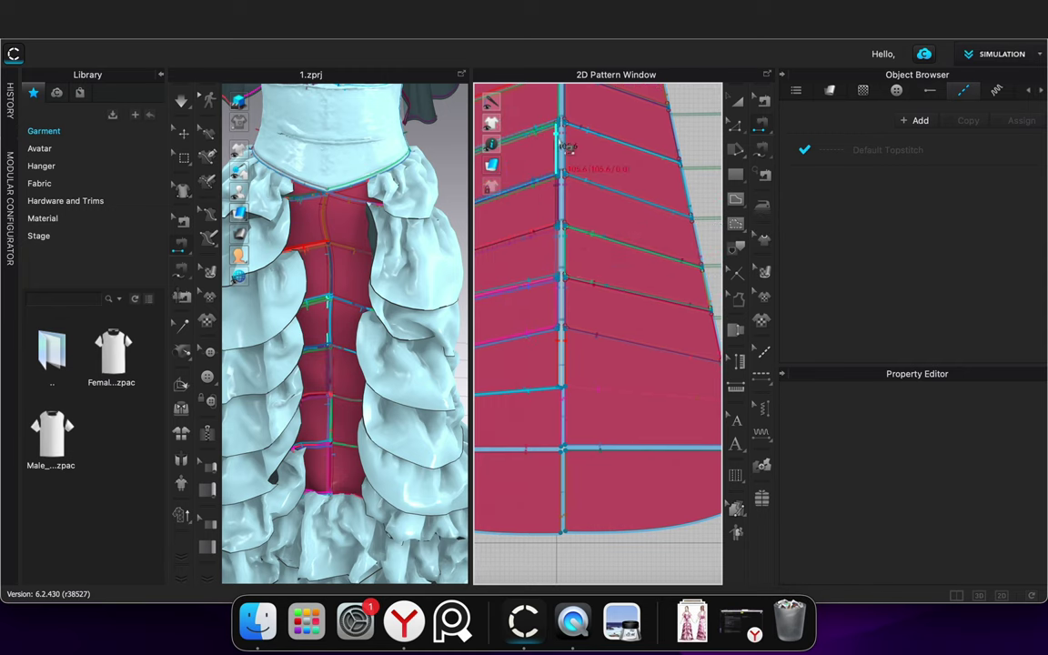
Sew the remaining upper centre segments of the base panel's left half to the cloned layer, up to the waist
scroll(560, 138, down, 3)
middle_drag(634, 154, 568, 216)
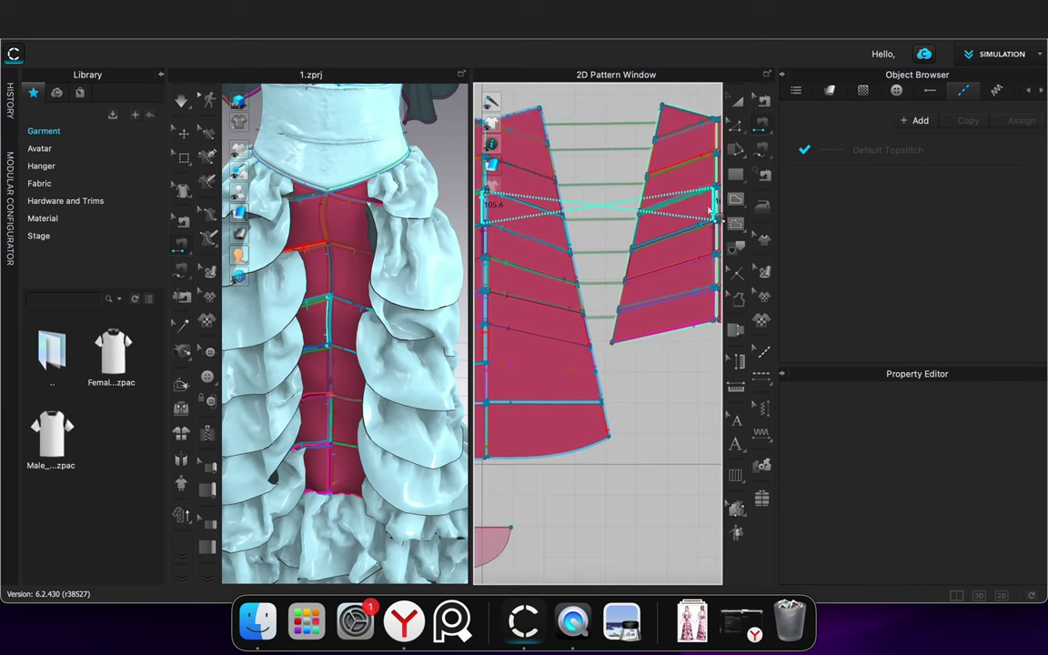
click(711, 201)
click(712, 171)
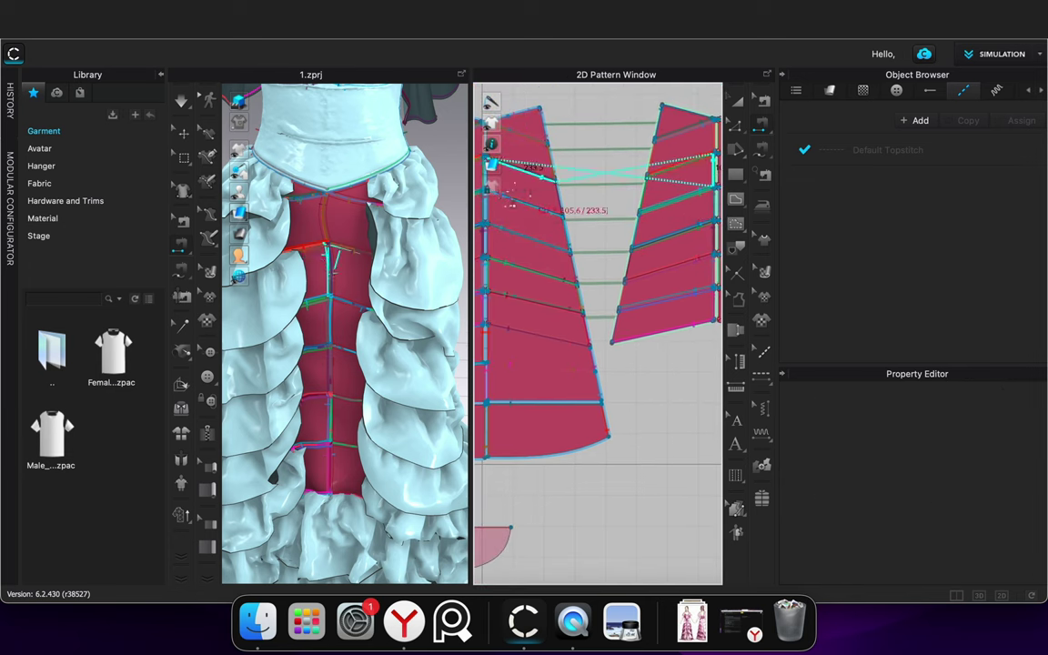
middle_drag(535, 212, 592, 223)
click(543, 181)
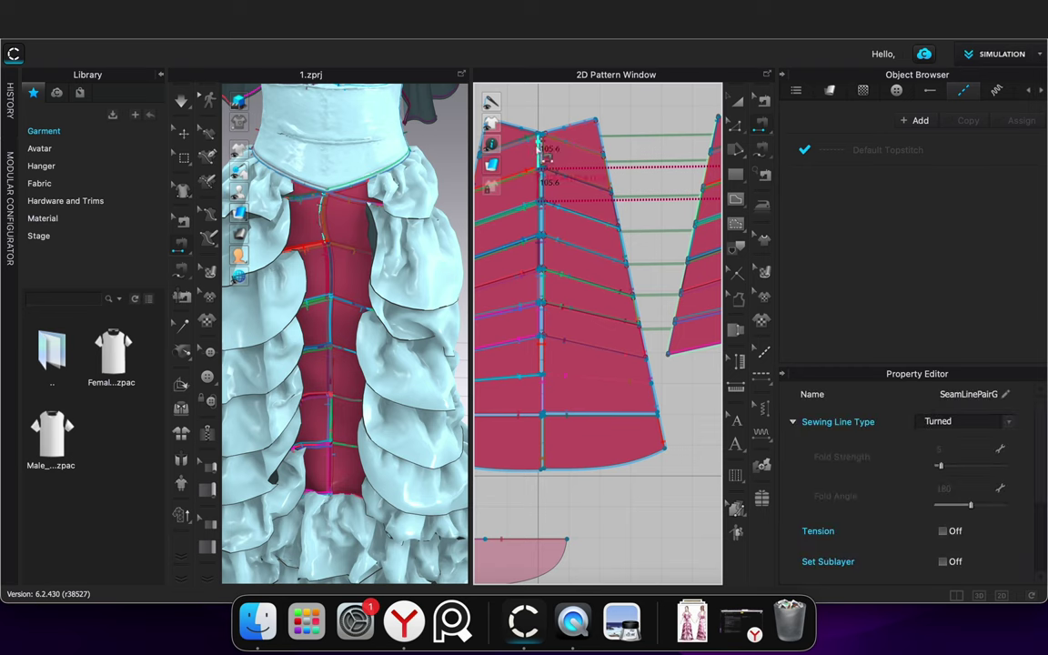
middle_drag(626, 152, 598, 197)
click(615, 185)
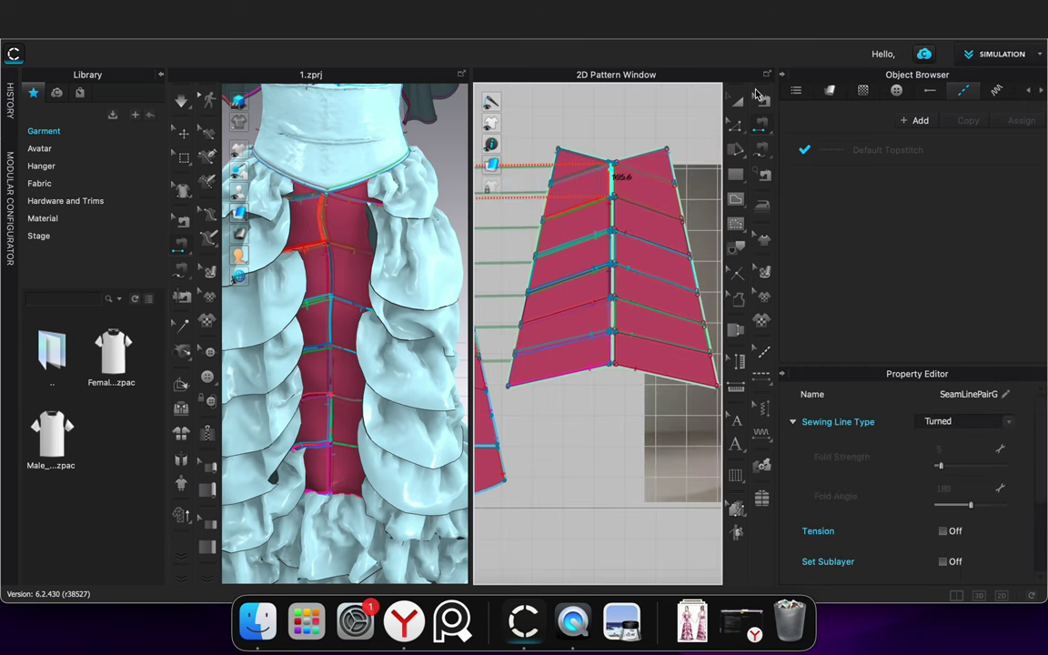
Simulate the garment to settle the newly sewn over-layer and check the front panel
click(739, 102)
key(space)
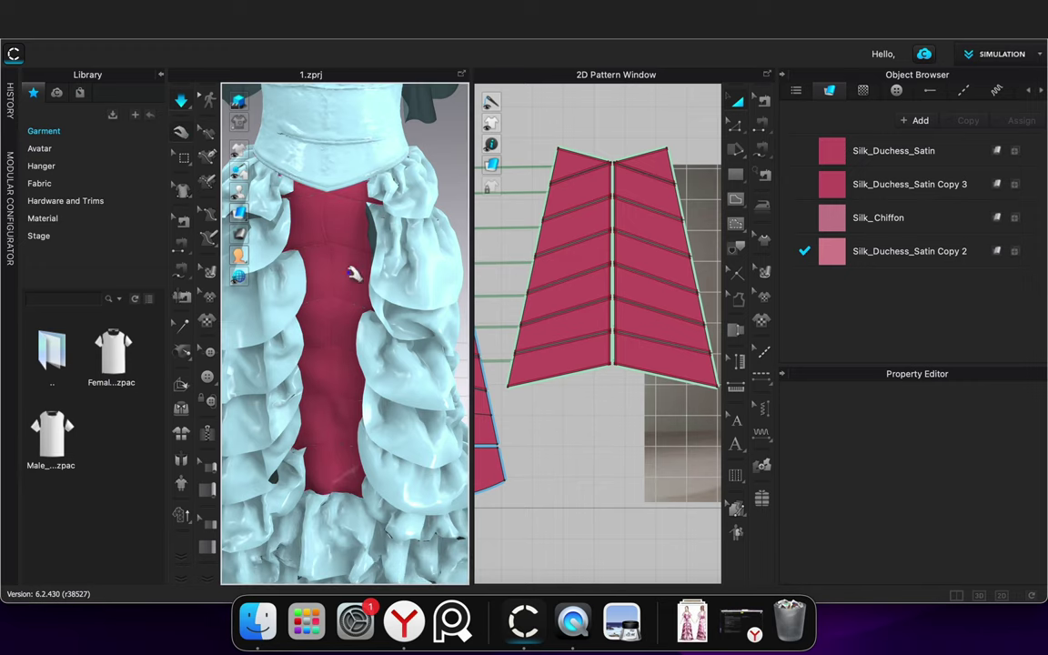
scroll(329, 277, up, 2)
scroll(309, 222, up, 4)
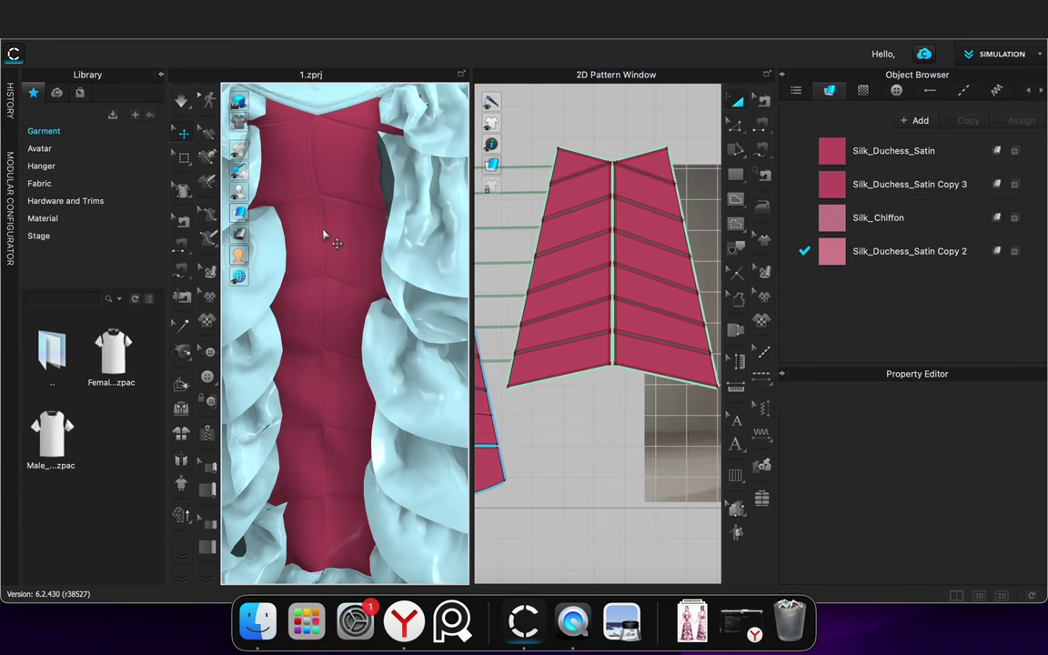
scroll(325, 235, down, 7)
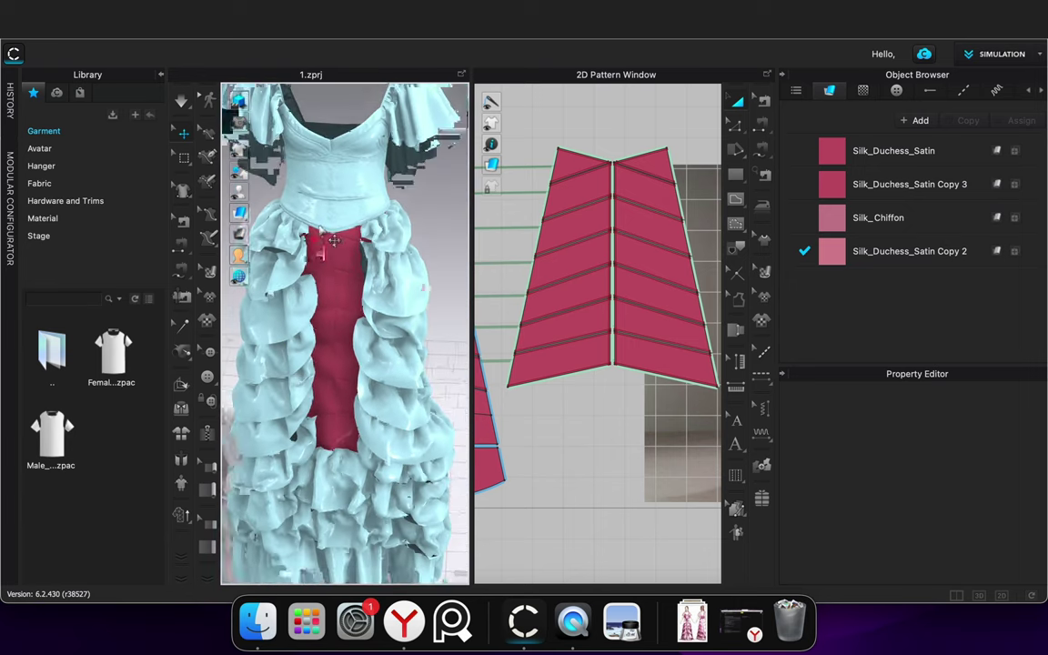
scroll(324, 246, up, 4)
scroll(320, 250, down, 2)
scroll(550, 204, down, 3)
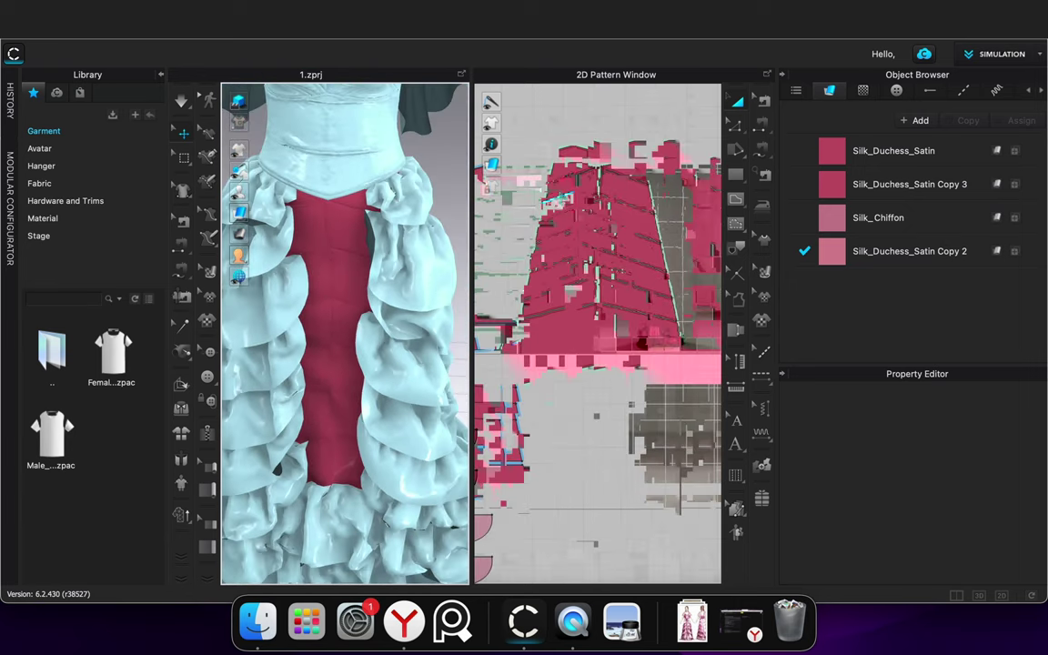
Change the particle distance of all cloned front-layer pieces and simulate the gown again
drag(520, 122, 650, 351)
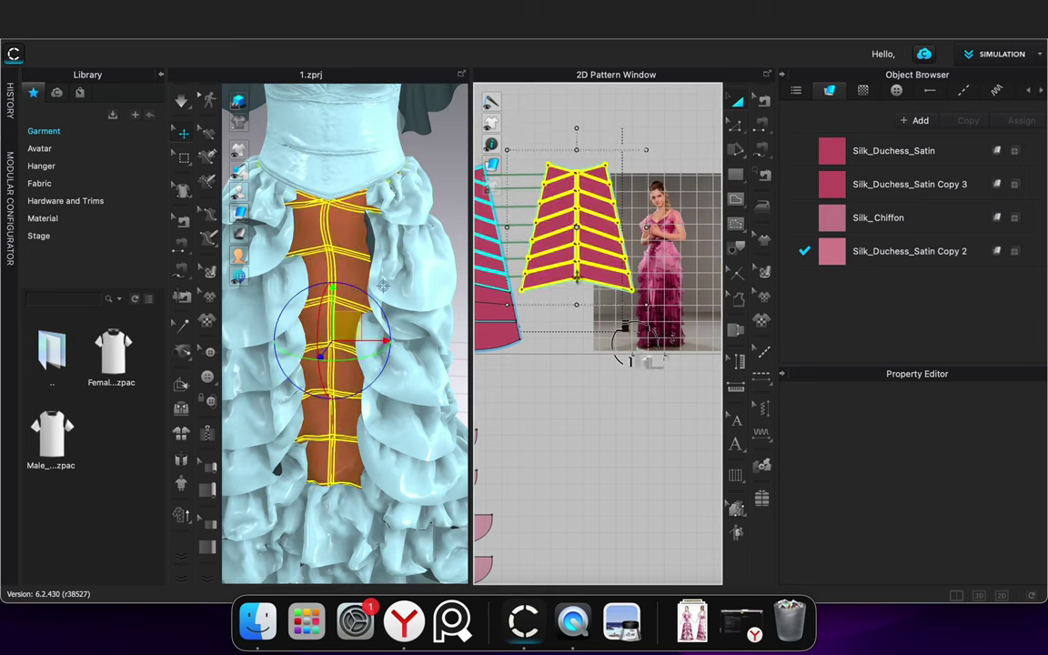
right_click(600, 264)
click(1040, 482)
mouse_move(1040, 482)
mouse_down()
mouse_move(1034, 414)
mouse_move(1032, 502)
mouse_up()
scroll(967, 448, down, 1)
click(964, 429)
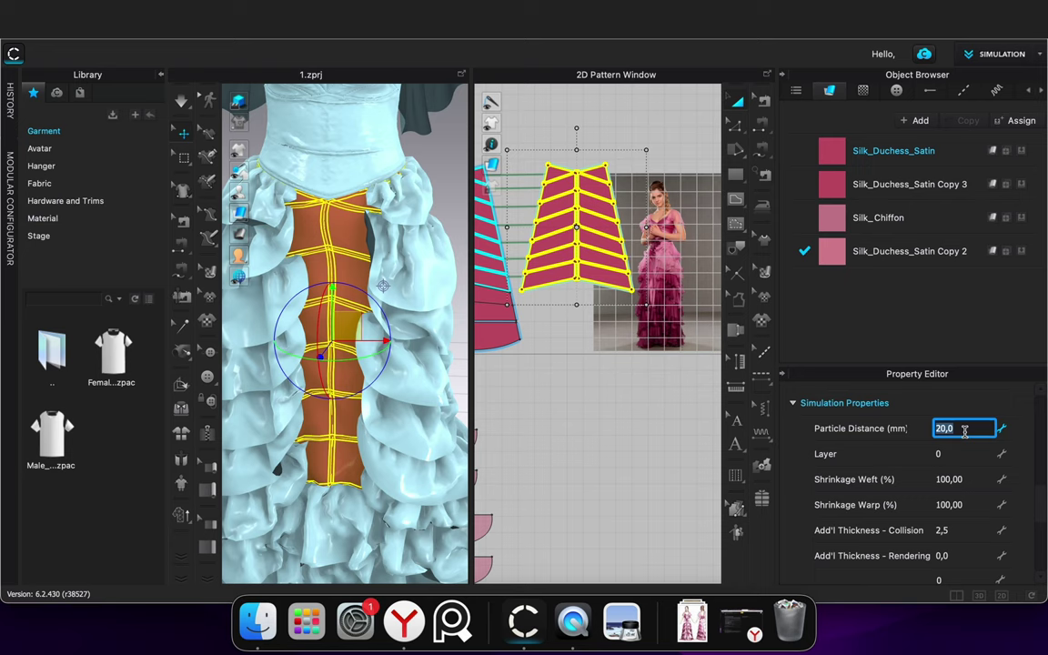
click(536, 416)
key(space)
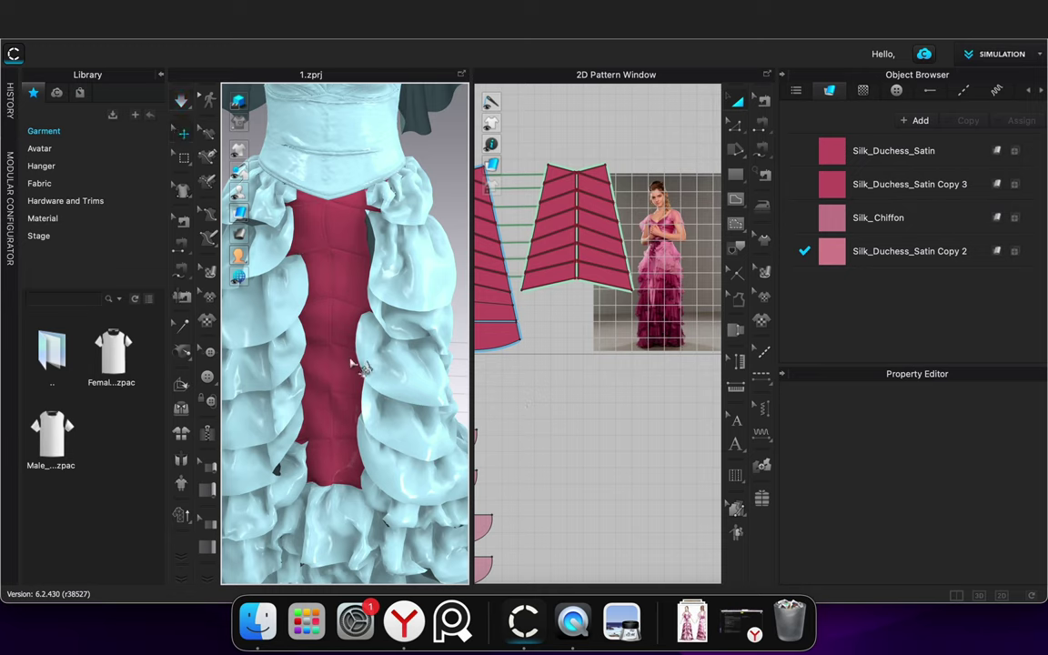
mouse_move(352, 364)
right_down()
mouse_move(348, 390)
mouse_move(379, 378)
mouse_move(360, 371)
right_up()
scroll(351, 391, up, 4)
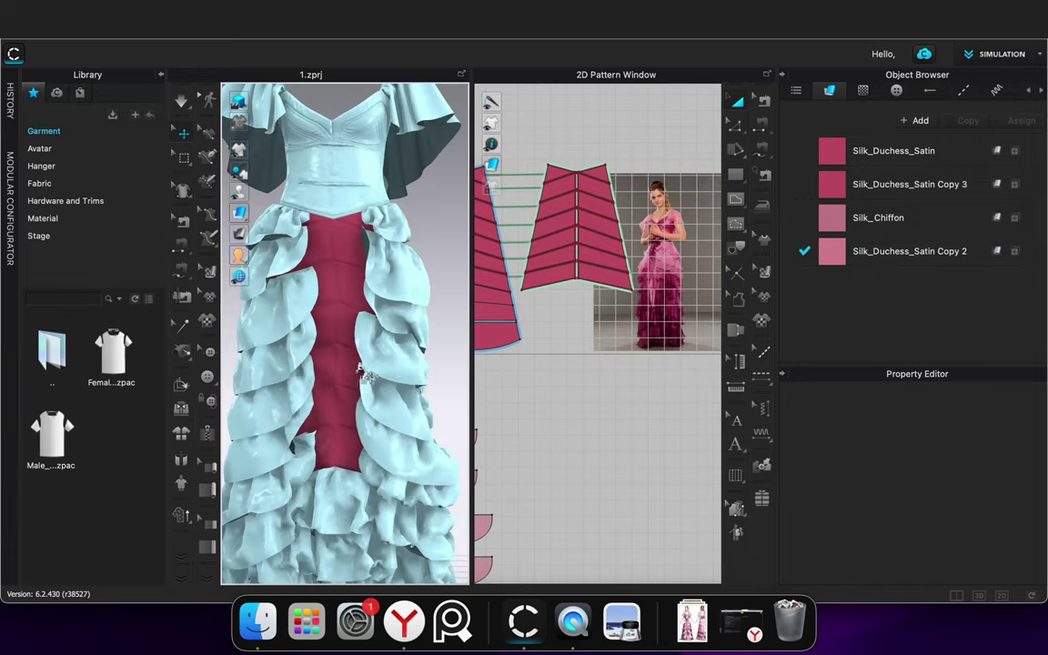
scroll(367, 374, down, 3)
right_drag(422, 381, 416, 374)
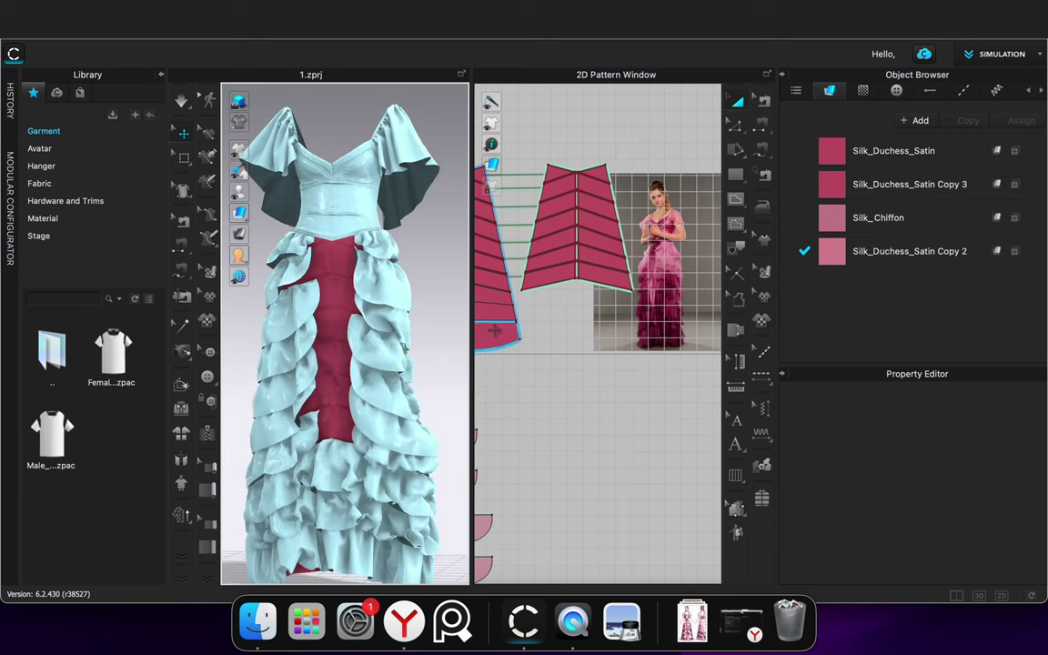
Sew the sixth slanted seam on the right half of the base panel to the matching line on the cloned layer
scroll(521, 291, up, 2)
scroll(534, 302, up, 2)
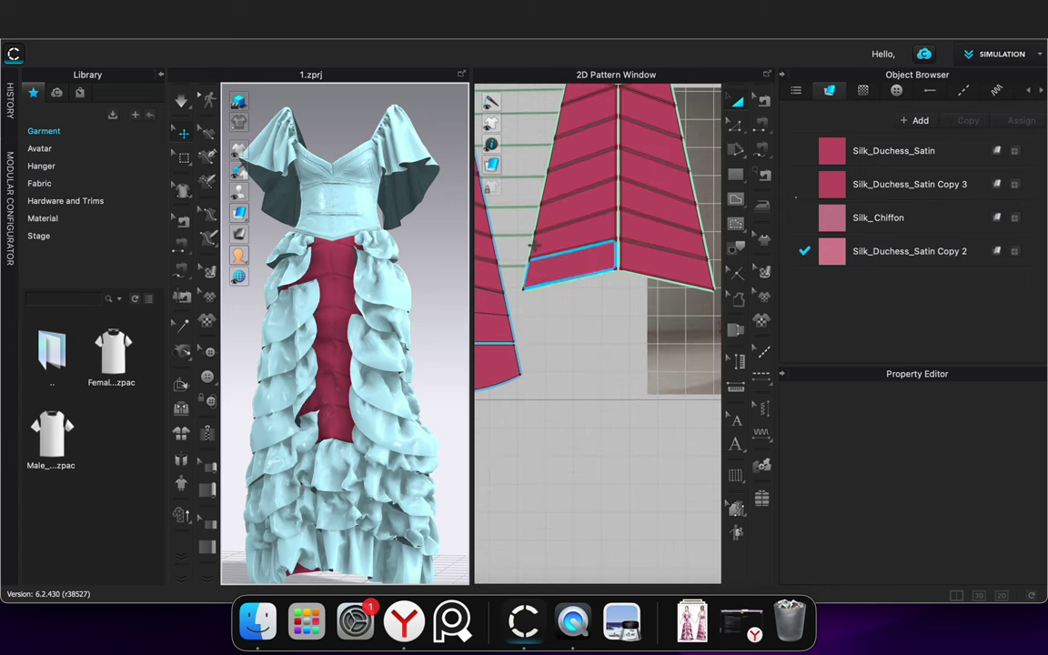
click(763, 129)
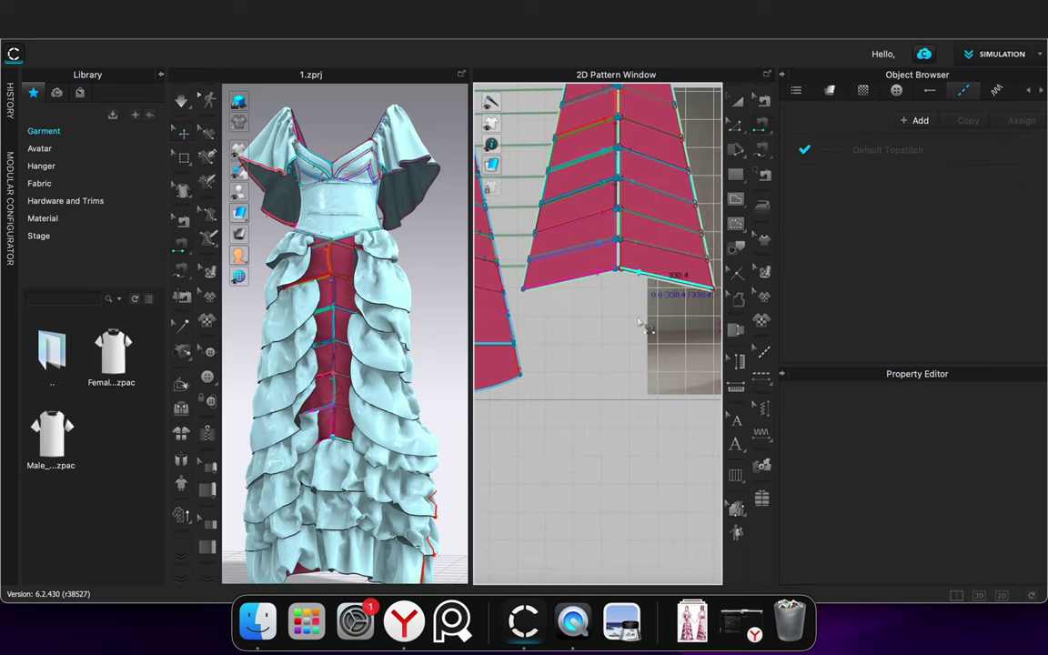
scroll(642, 326, down, 1)
middle_drag(611, 321, 642, 317)
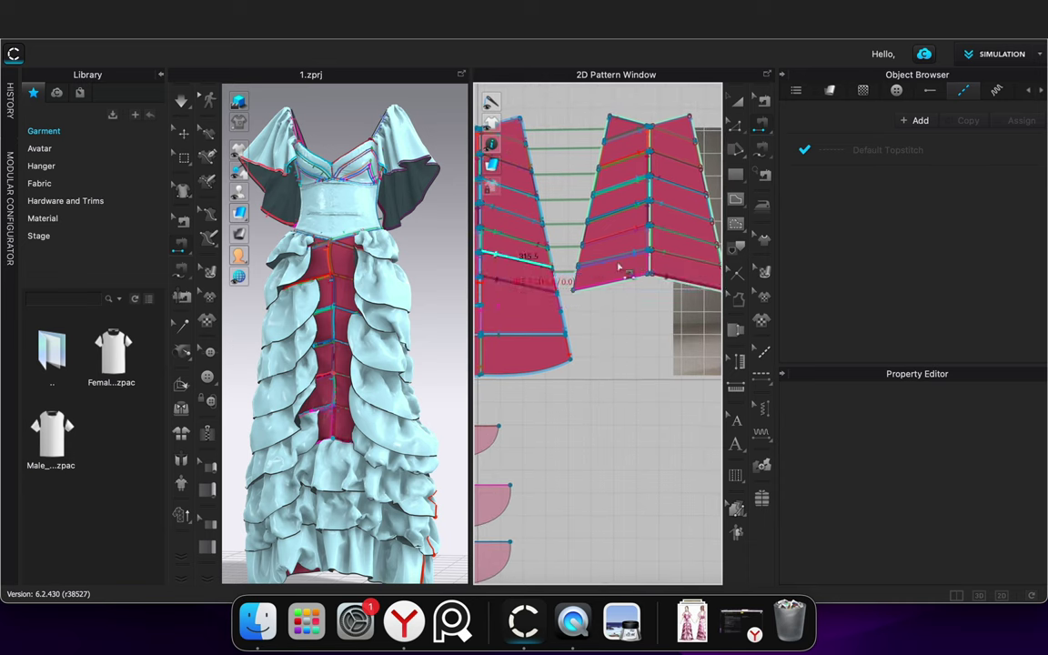
click(671, 257)
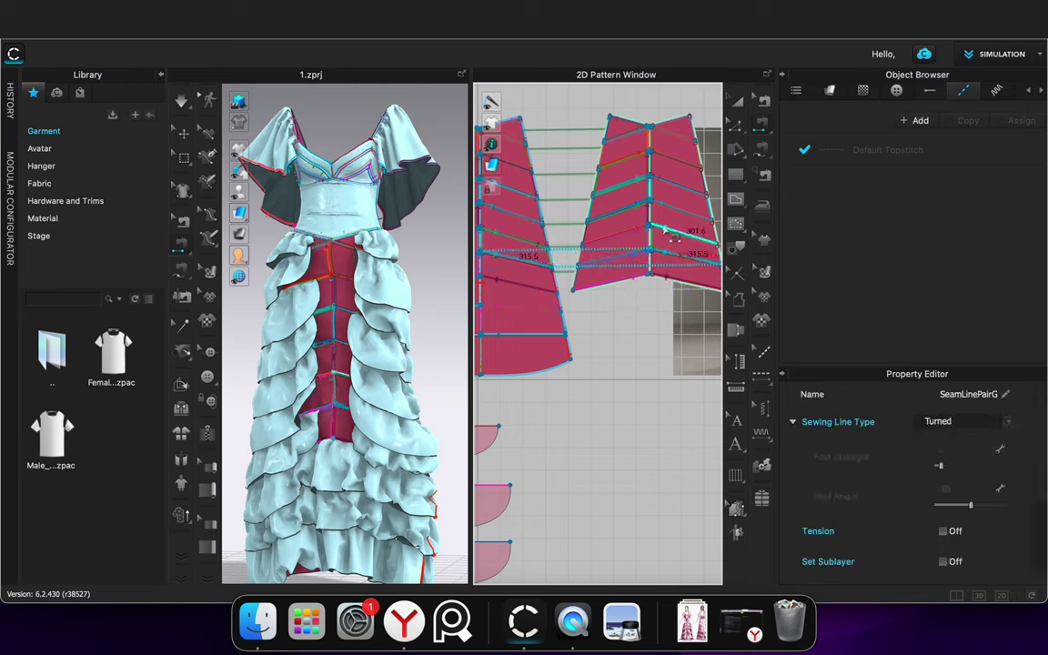
Sew the fifth, fourth and third slanted seams on the base panel's right half to their matching lines on the cloned layer
click(665, 229)
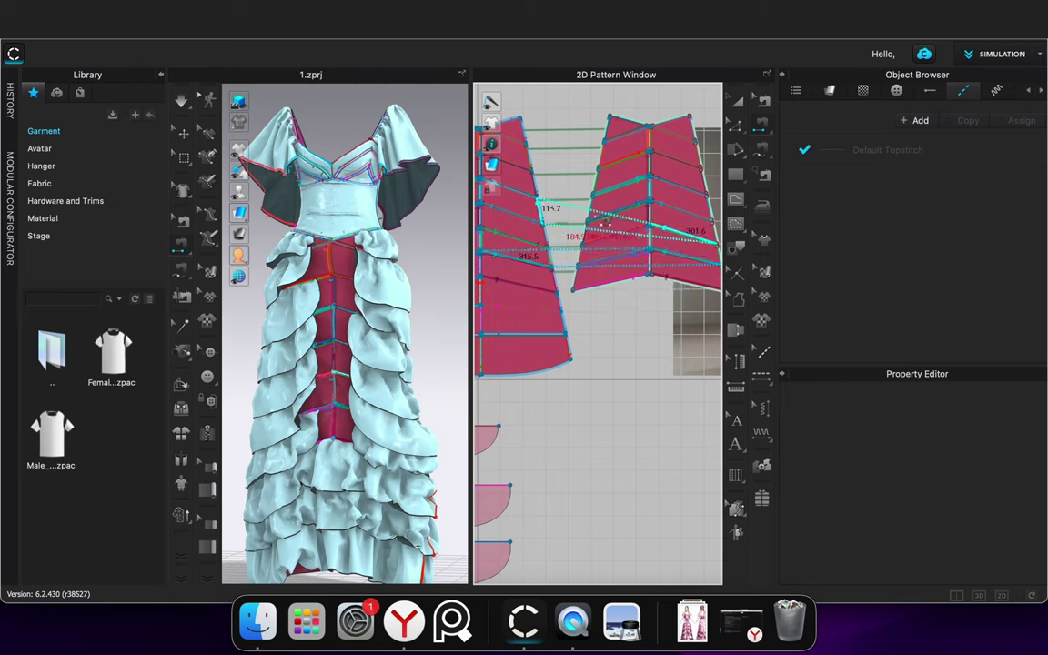
click(496, 229)
click(498, 209)
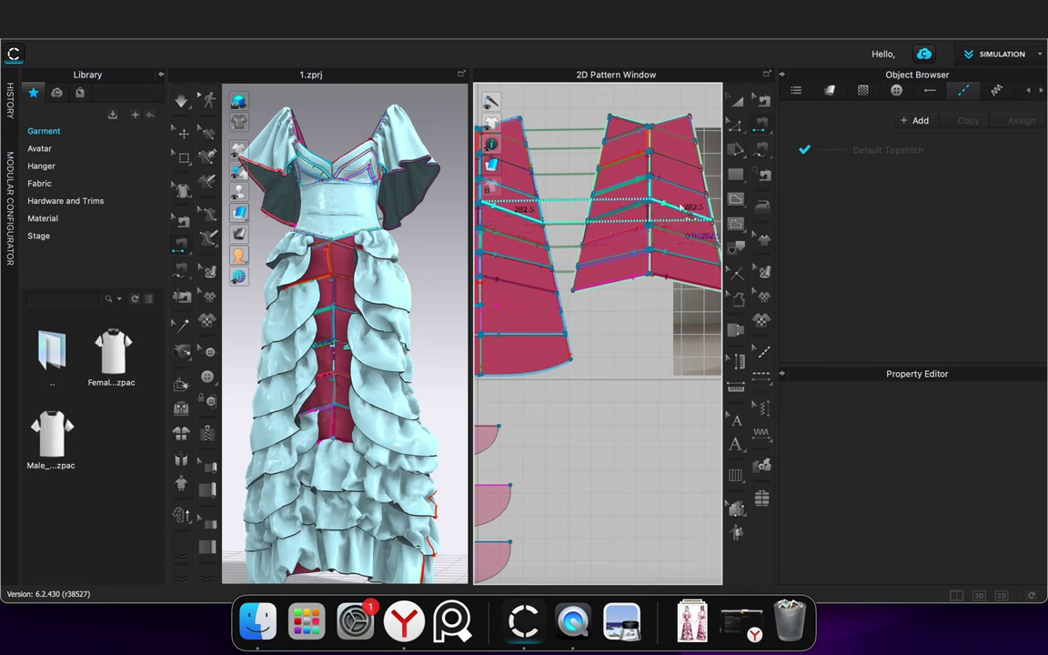
click(675, 206)
click(665, 180)
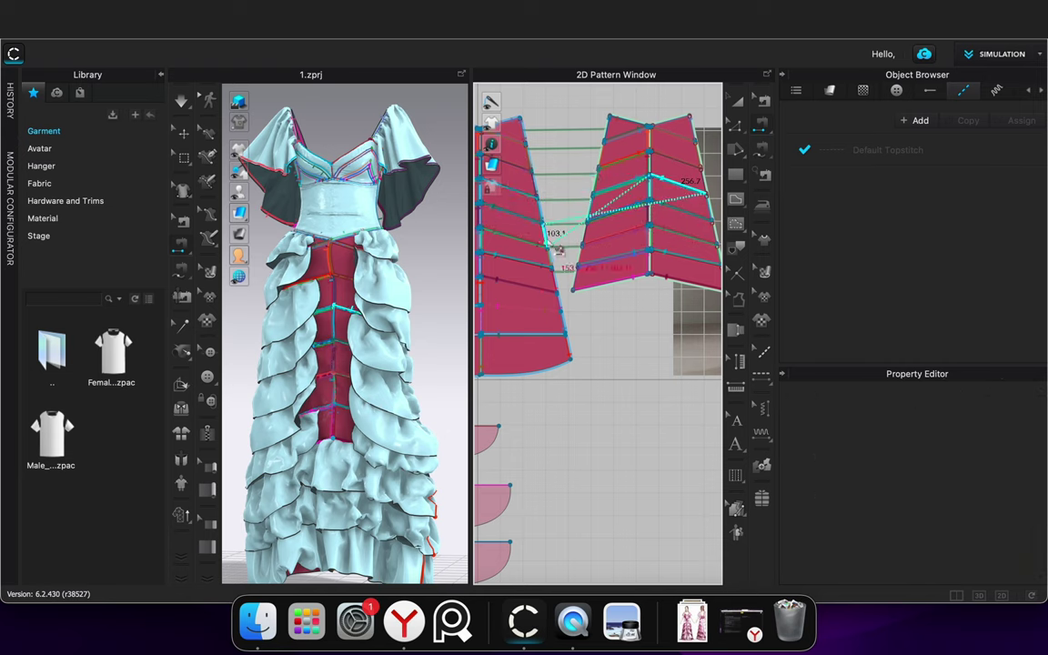
middle_drag(549, 240, 573, 247)
click(515, 191)
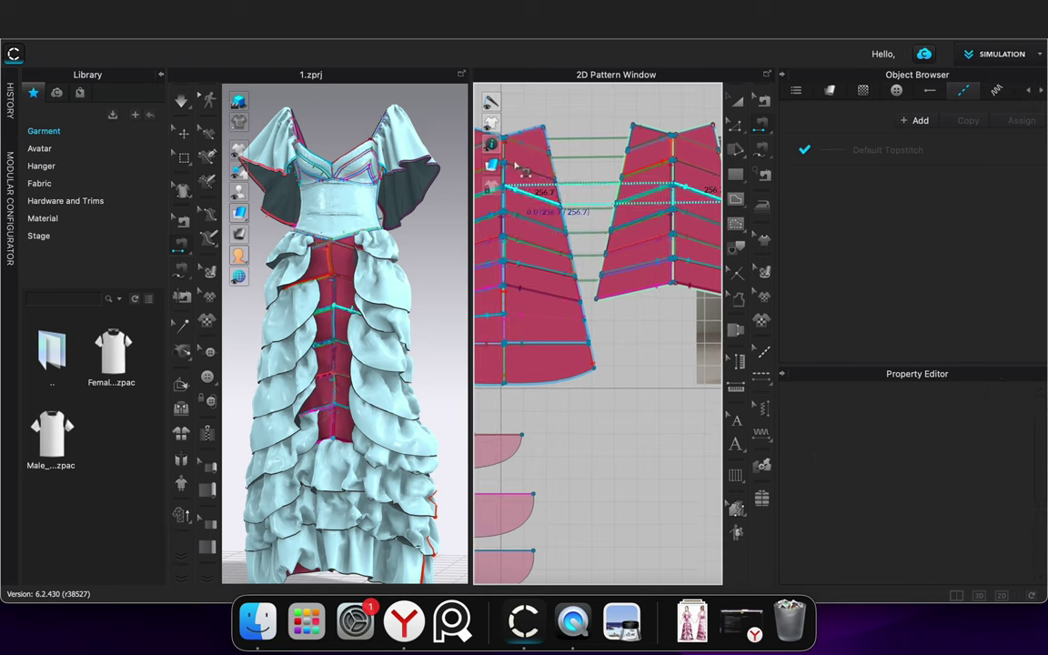
Sew the second and first slanted seams below the waist on the base panel's right half to the cloned layer
click(516, 167)
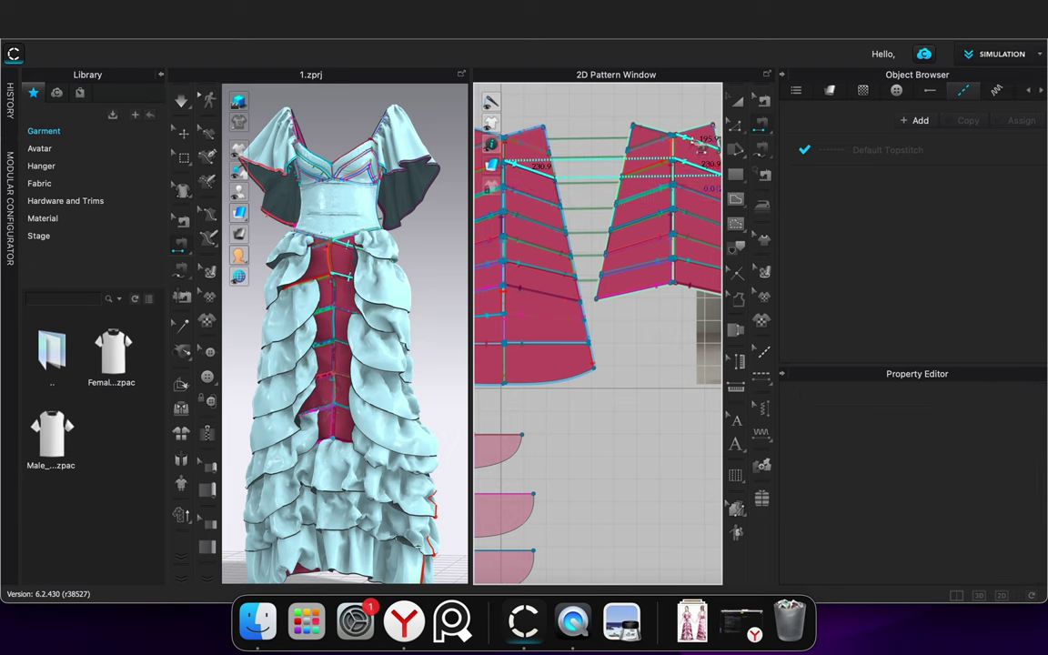
click(694, 143)
click(703, 142)
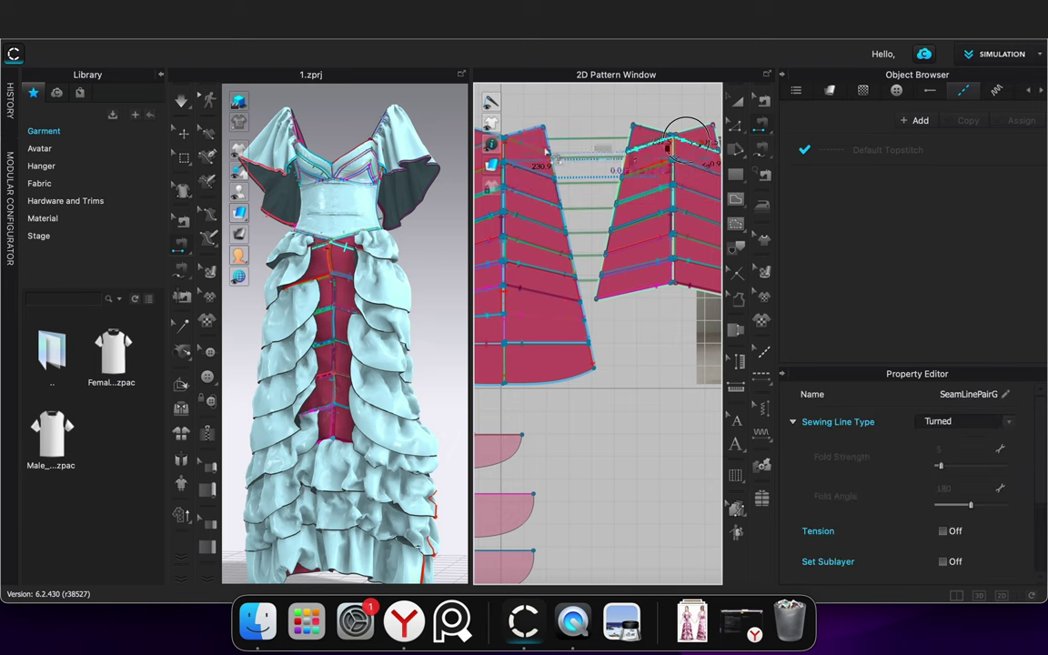
click(518, 144)
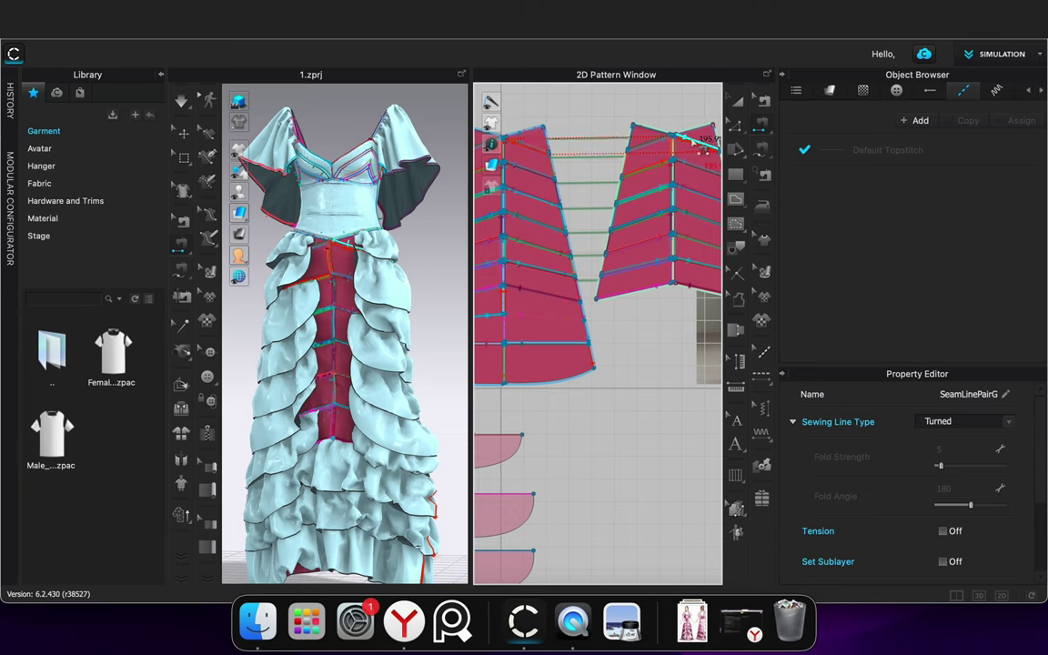
click(692, 141)
click(522, 140)
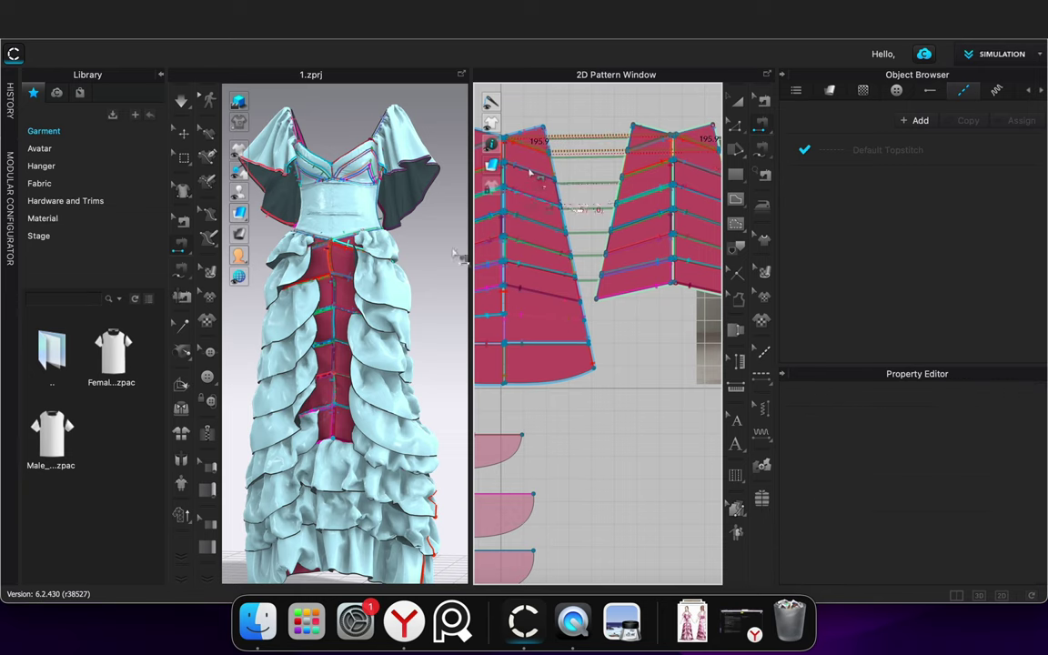
Sew the parallel offset lines of the sixth and fifth slanted seams between the right halves of the two layers
scroll(558, 347, up, 6)
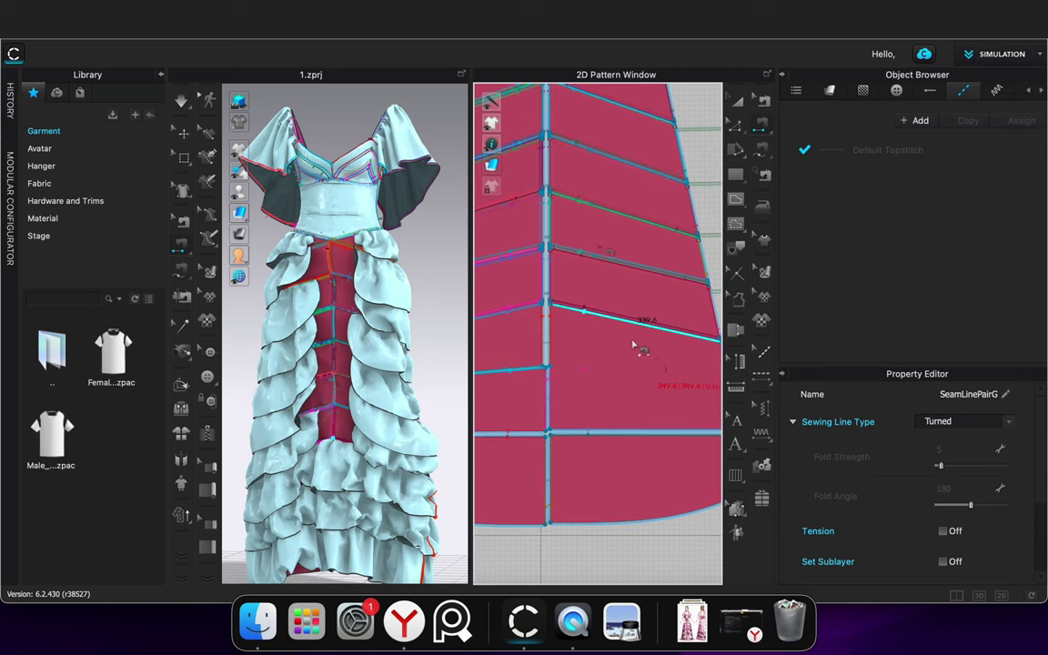
click(592, 264)
scroll(593, 266, down, 5)
middle_drag(670, 335, 537, 346)
click(634, 264)
scroll(641, 225, up, 5)
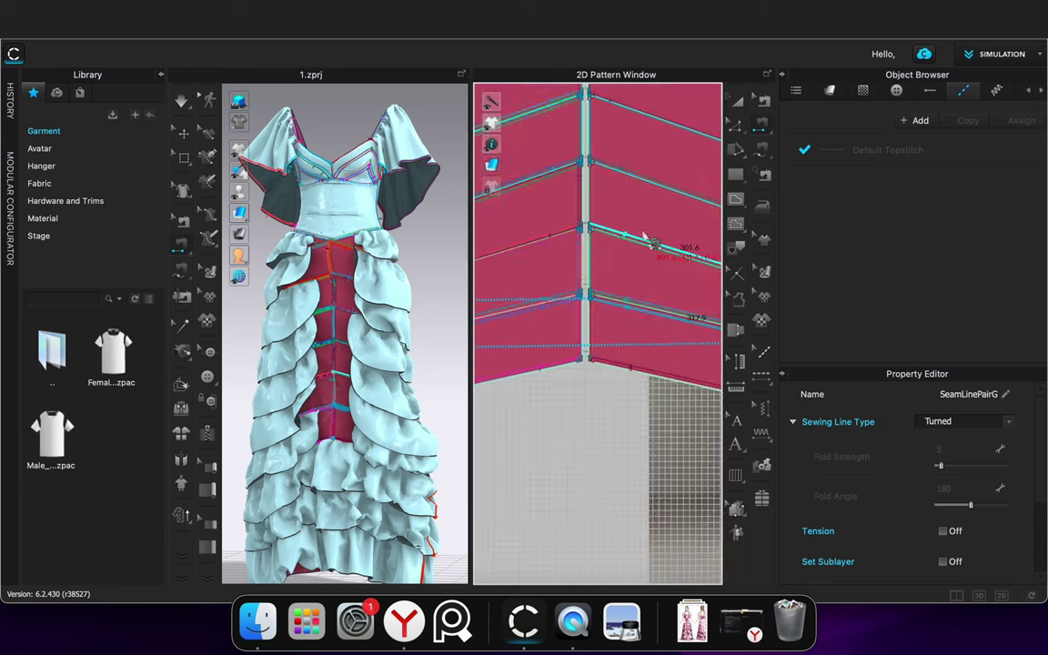
click(619, 246)
scroll(615, 249, down, 4)
click(562, 288)
middle_drag(587, 279, 798, 283)
click(560, 266)
Sew the offset lines of the fourth and third slanted seams between the right halves of the two layers
click(596, 229)
middle_drag(680, 246, 444, 246)
click(610, 226)
click(601, 190)
middle_drag(604, 205, 765, 249)
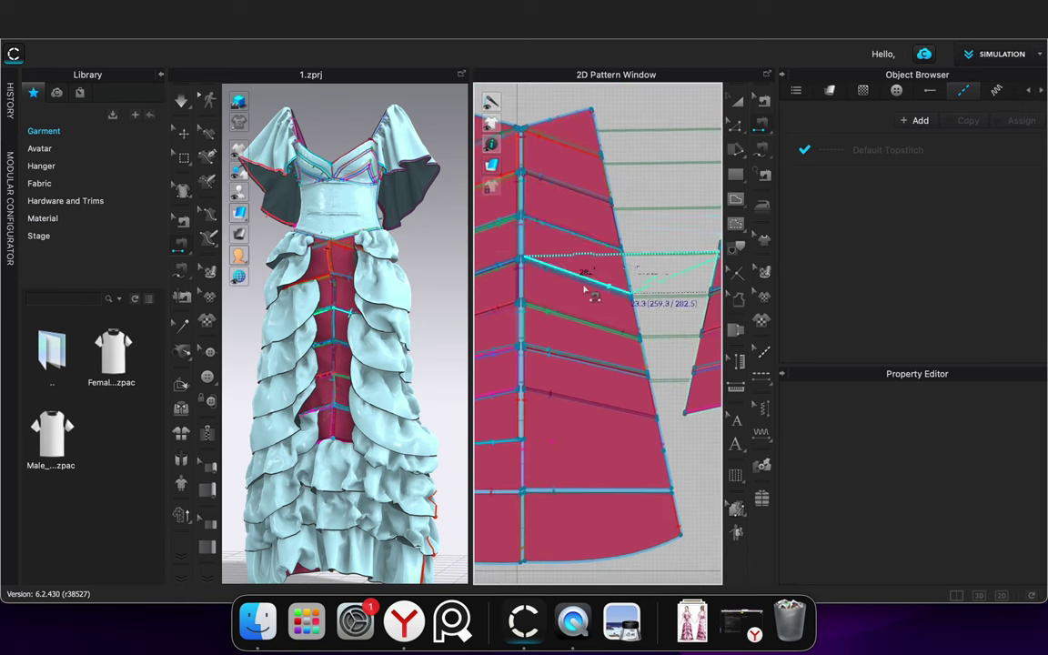
click(565, 225)
Sew the second slanted seam's offset line and the waist edge between the right halves of the two layers
click(569, 189)
middle_drag(651, 193, 439, 194)
click(616, 162)
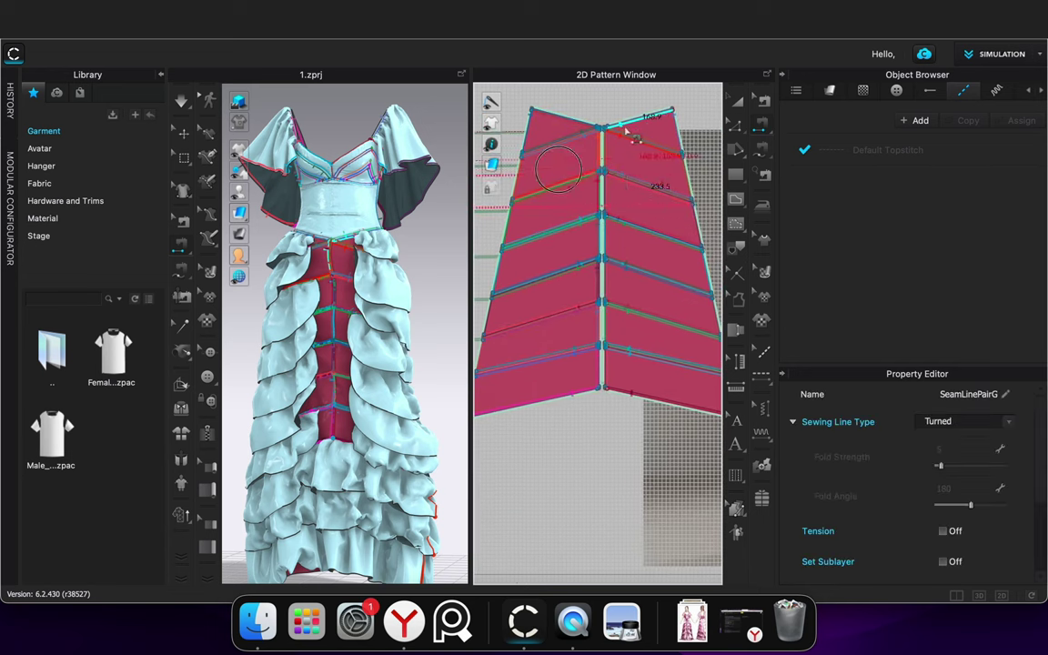
click(624, 131)
middle_drag(559, 169, 760, 211)
click(531, 170)
Sew the upper three centre-line segments of the right half to the matching segments on the other layer
click(504, 193)
middle_drag(687, 221, 518, 209)
click(675, 193)
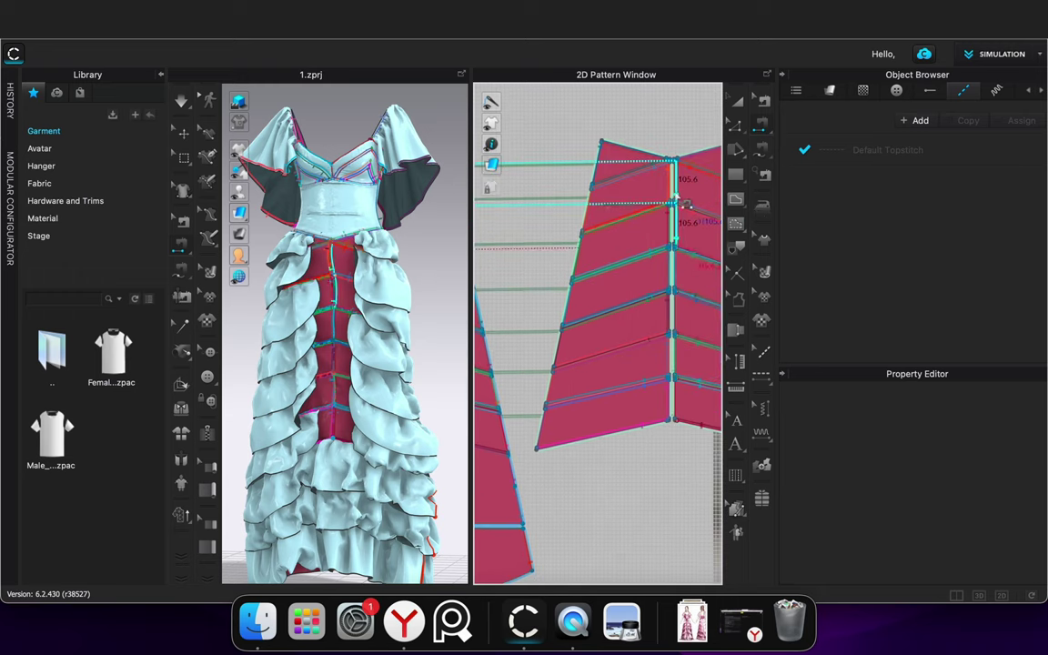
click(674, 232)
middle_drag(556, 243, 719, 250)
click(538, 243)
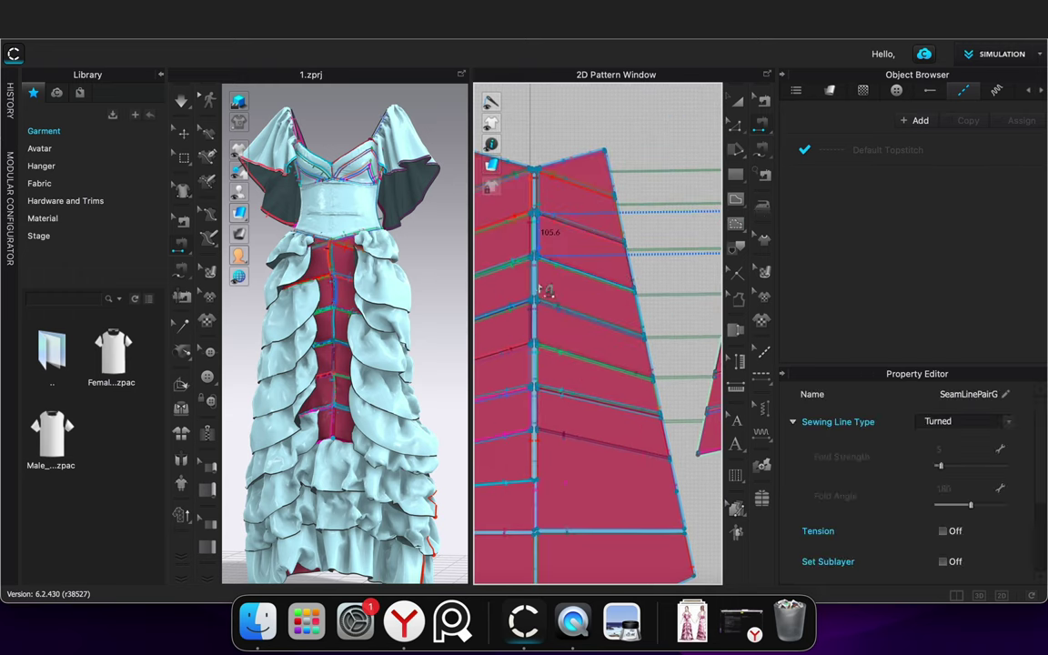
click(540, 289)
middle_drag(676, 294, 485, 221)
click(652, 248)
Sew the remaining lower centre-line segments of the right half to the matching segments on the other layer
click(531, 263)
click(662, 257)
middle_drag(539, 253, 446, 220)
click(548, 259)
click(627, 242)
click(627, 280)
middle_drag(545, 328, 741, 309)
click(526, 267)
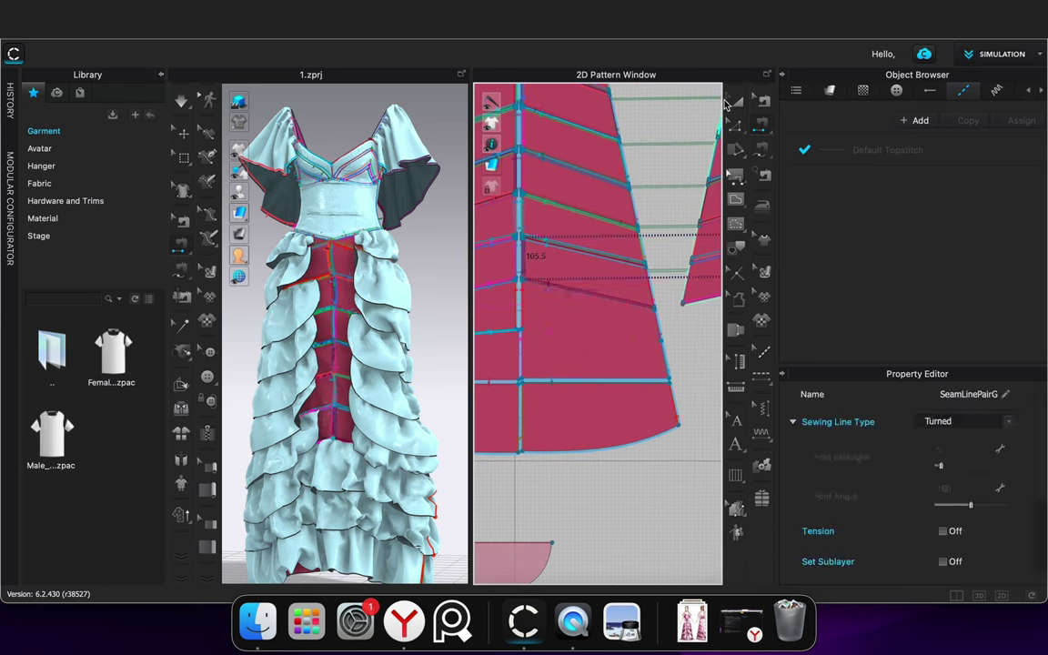
Simulate the gown to settle the sewn right half and inspect the front panel's quilted relief
click(737, 102)
key(space)
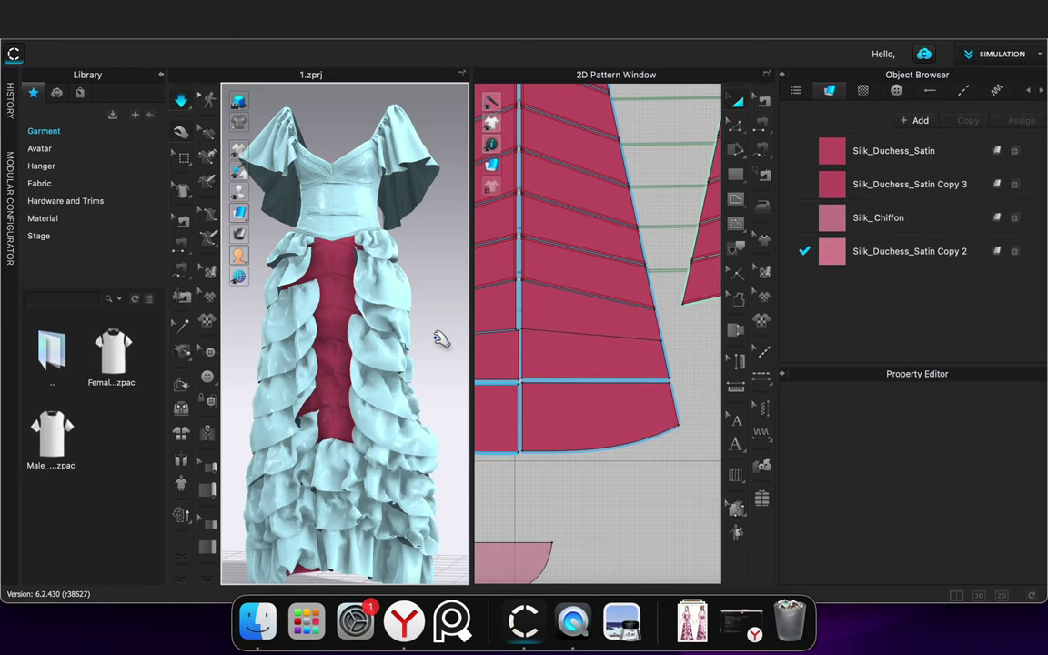
scroll(383, 367, up, 8)
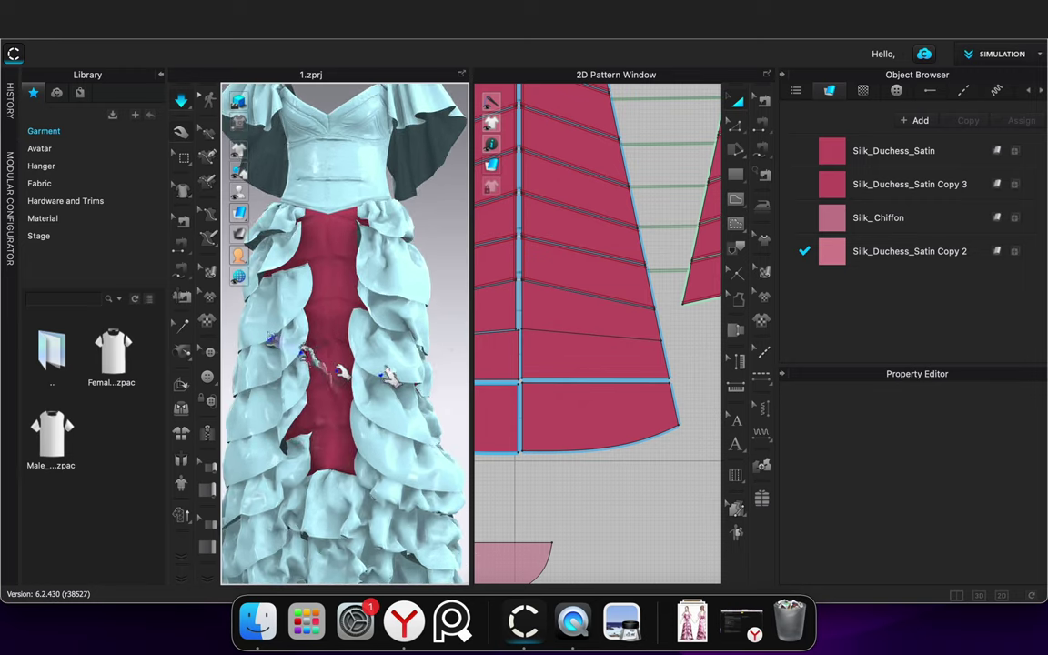
scroll(344, 370, down, 10)
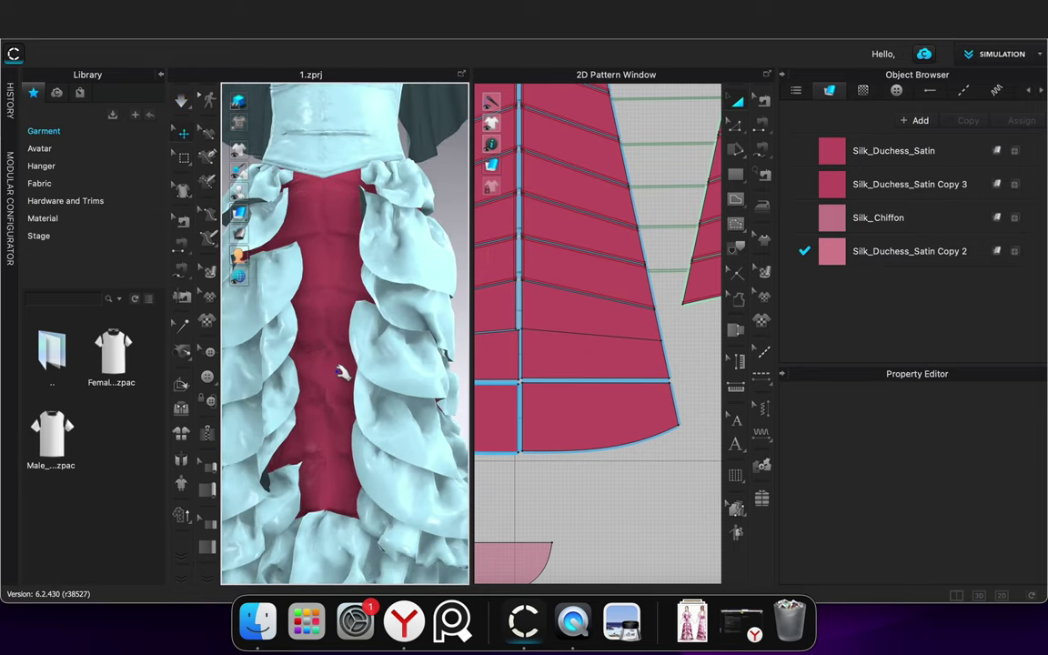
mouse_move(440, 400)
right_down()
mouse_move(445, 379)
mouse_move(292, 383)
mouse_move(439, 400)
mouse_move(426, 402)
right_up()
scroll(621, 506, down, 7)
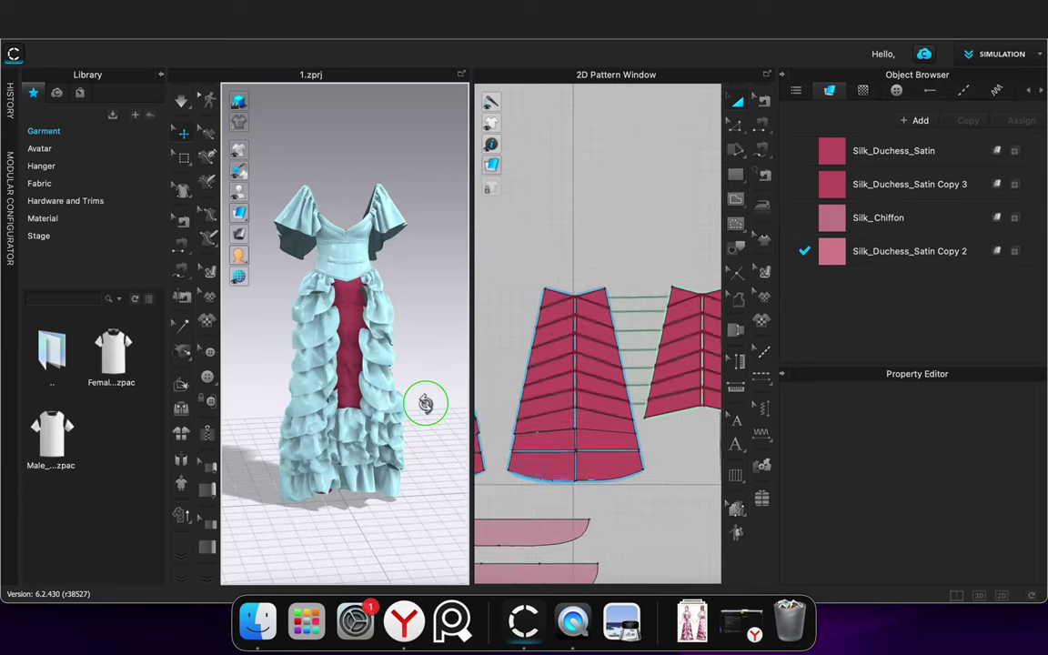
middle_drag(613, 528, 675, 168)
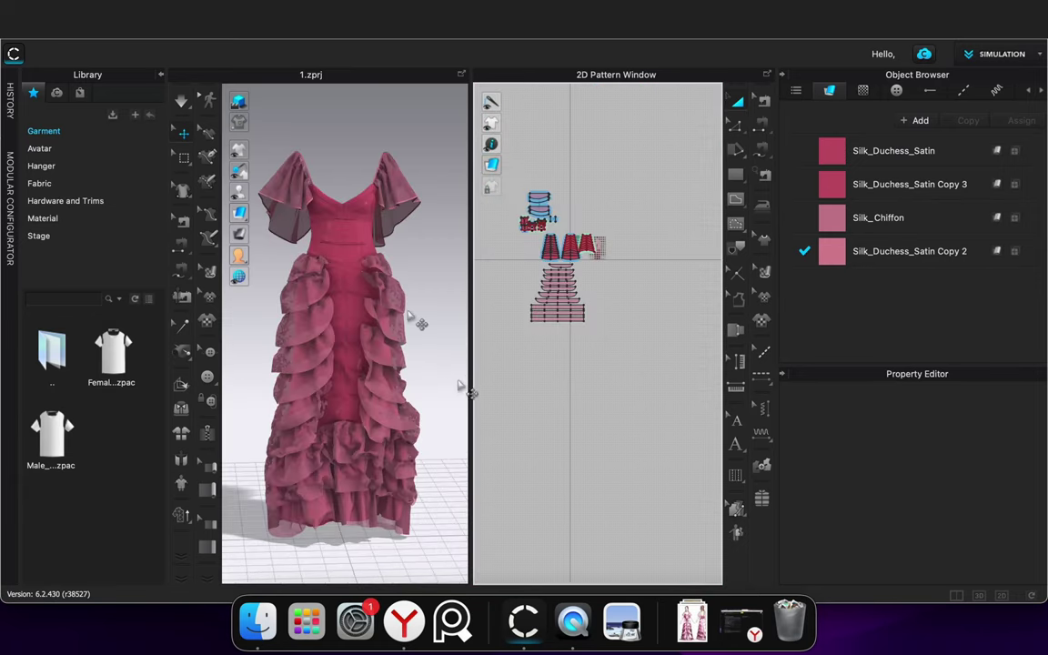
mouse_move(446, 382)
right_down()
mouse_move(333, 374)
mouse_move(456, 398)
mouse_move(440, 381)
right_up()
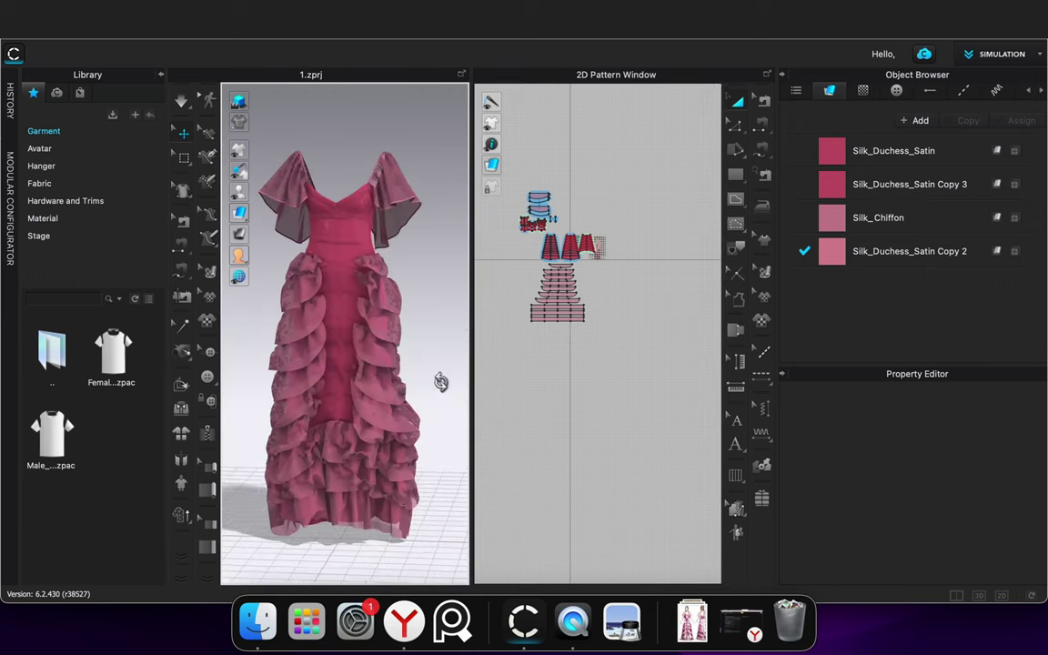
Change the Silk_Duchess_Satin colour to the muted pink #B47081 and save that colour as a palette swatch
click(890, 157)
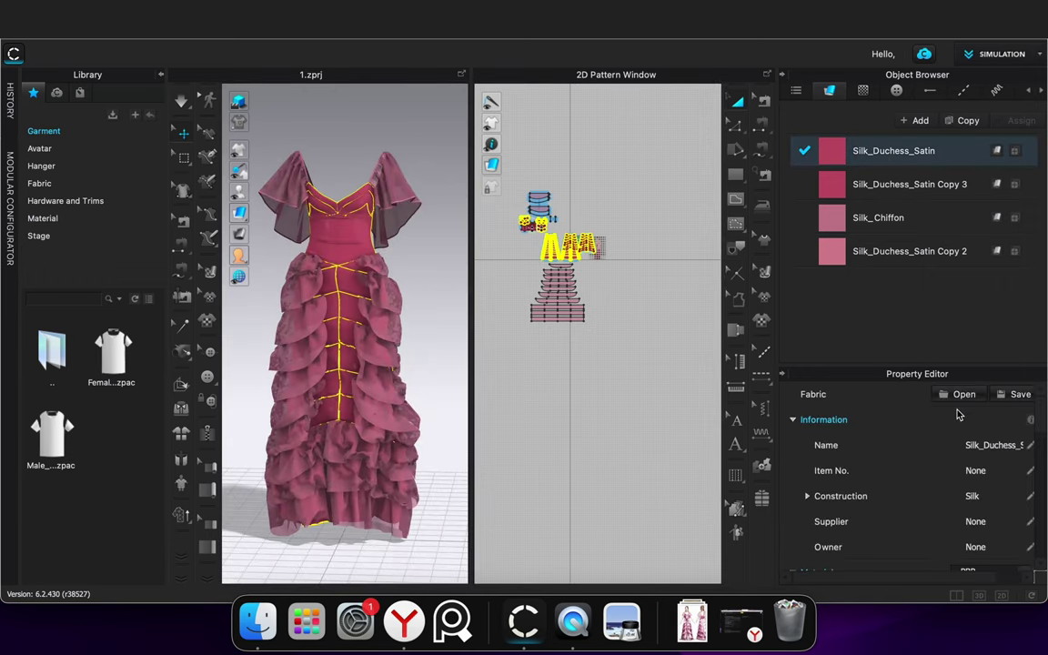
scroll(923, 495, down, 5)
click(1016, 452)
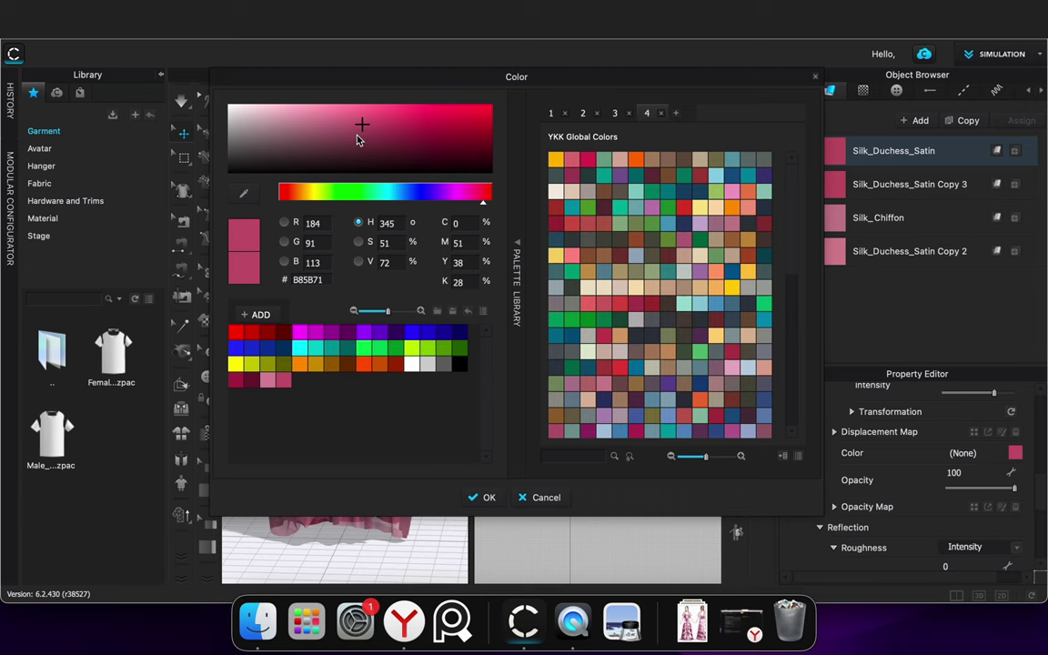
drag(342, 84, 599, 192)
mouse_move(615, 231)
mouse_down()
mouse_move(591, 222)
mouse_move(579, 237)
mouse_move(588, 236)
mouse_up()
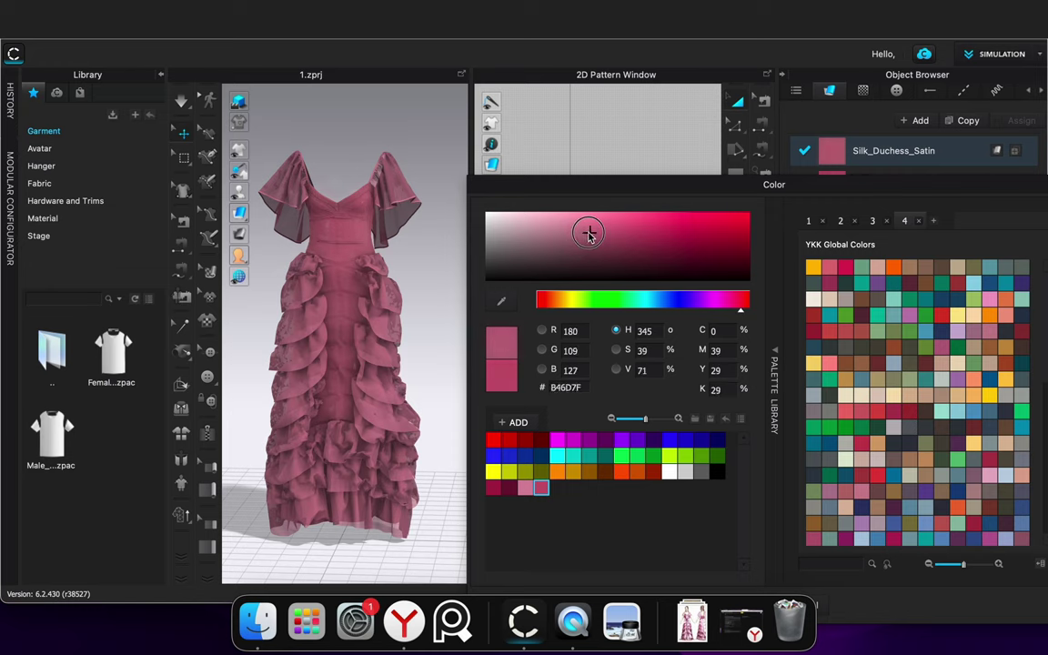
drag(585, 232, 586, 233)
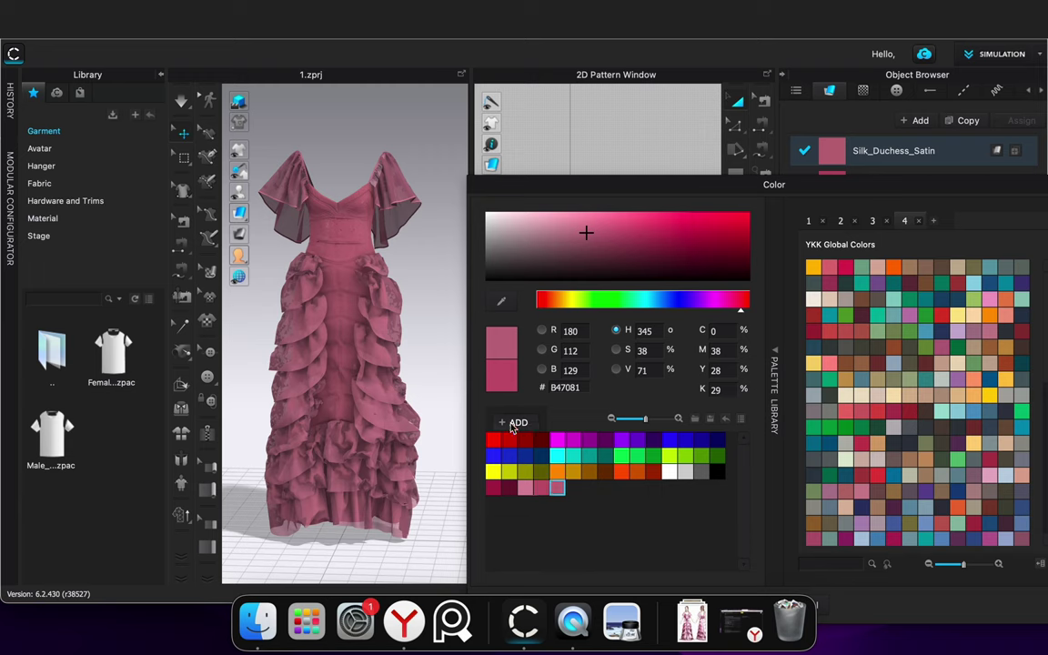
drag(584, 187, 420, 82)
click(587, 504)
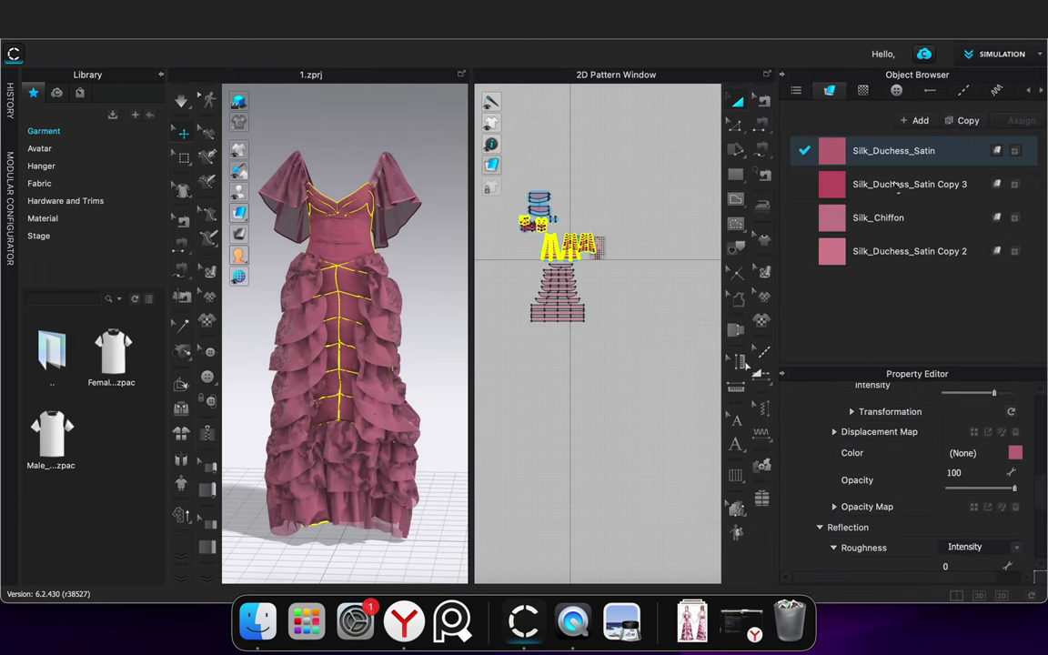
Apply the saved #B47081 swatch to the Silk_Duchess_Satin Copy 3 fabric
click(896, 183)
click(1015, 454)
click(298, 382)
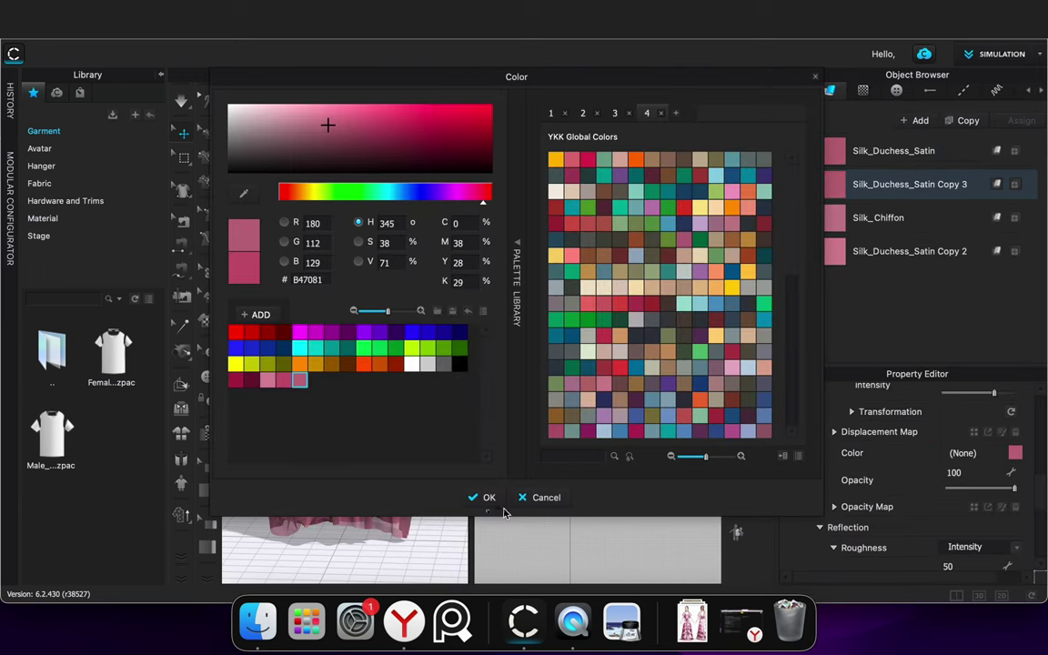
click(494, 499)
click(599, 406)
Duplicate the Silk_Chiffon fabric and set the copy's colour to the saved dark burgundy #661D32
click(897, 221)
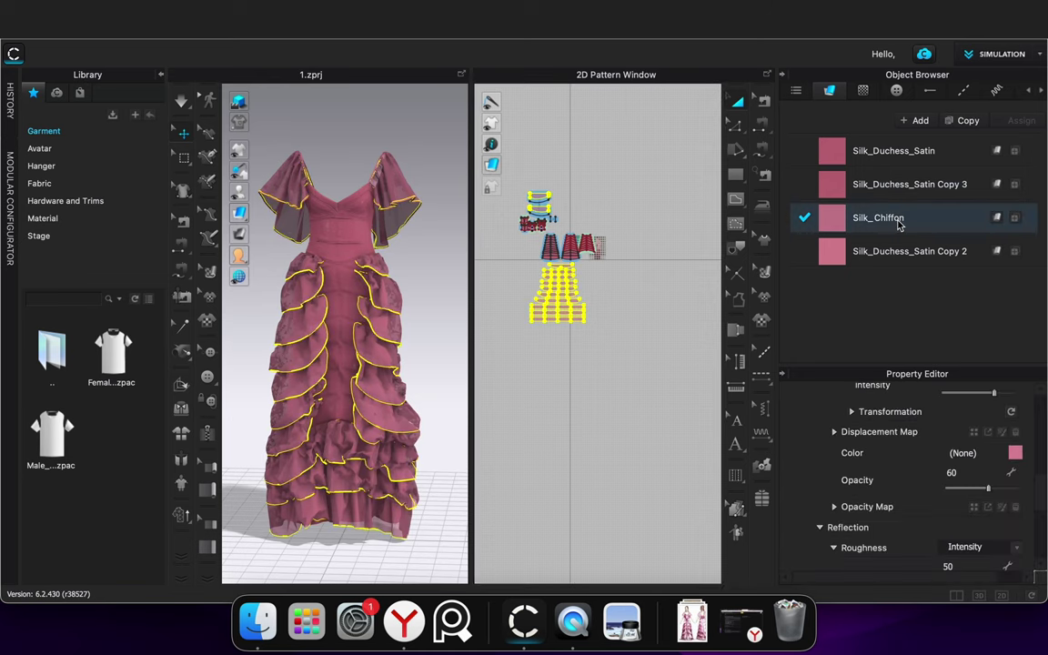
click(905, 255)
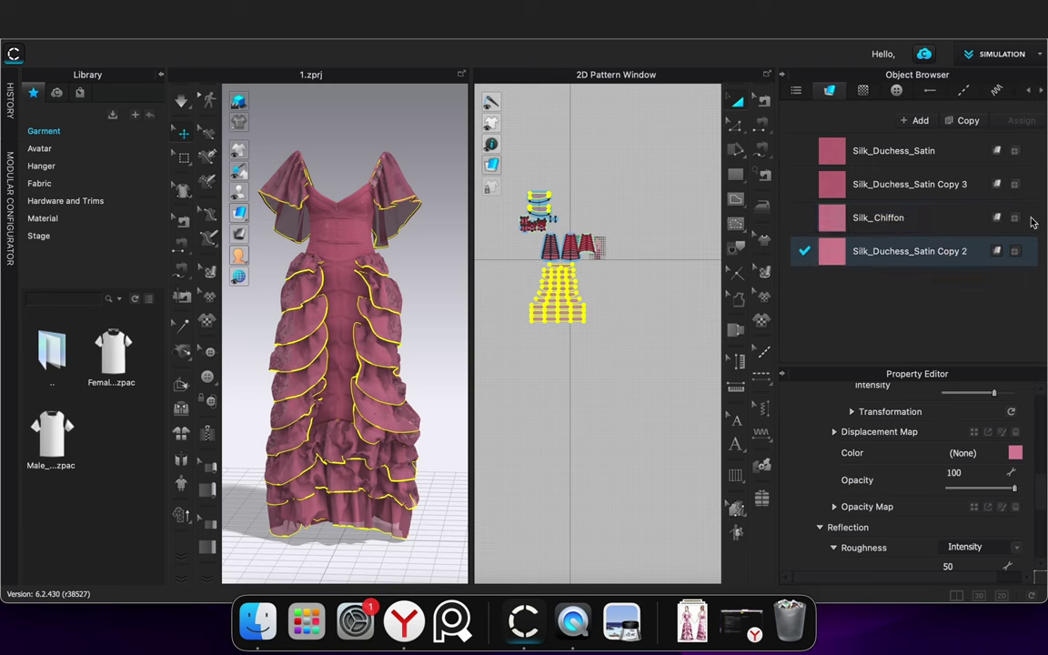
click(988, 219)
click(967, 119)
click(1016, 453)
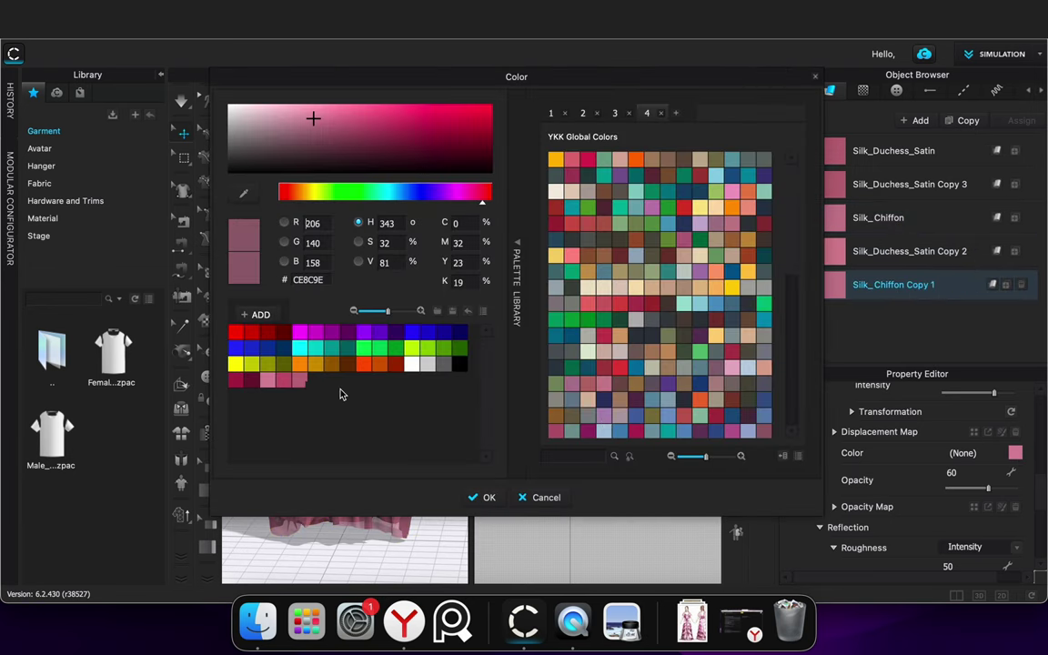
click(252, 380)
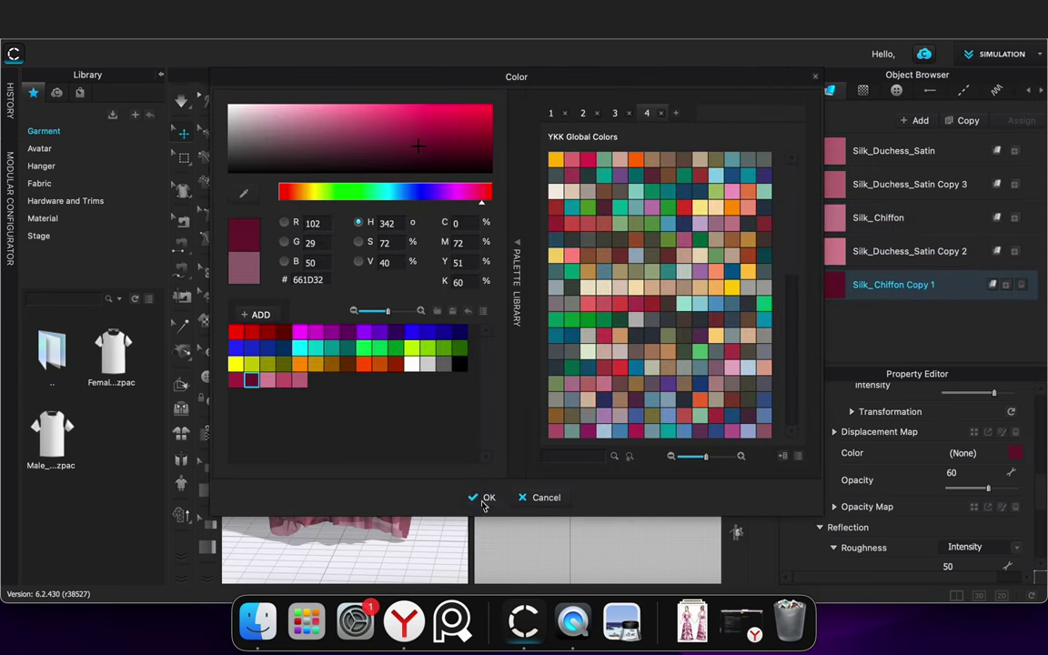
click(487, 497)
Assign the dark burgundy chiffon to the lower ruffle pieces of the skirt
drag(620, 366, 482, 291)
click(1023, 285)
click(555, 421)
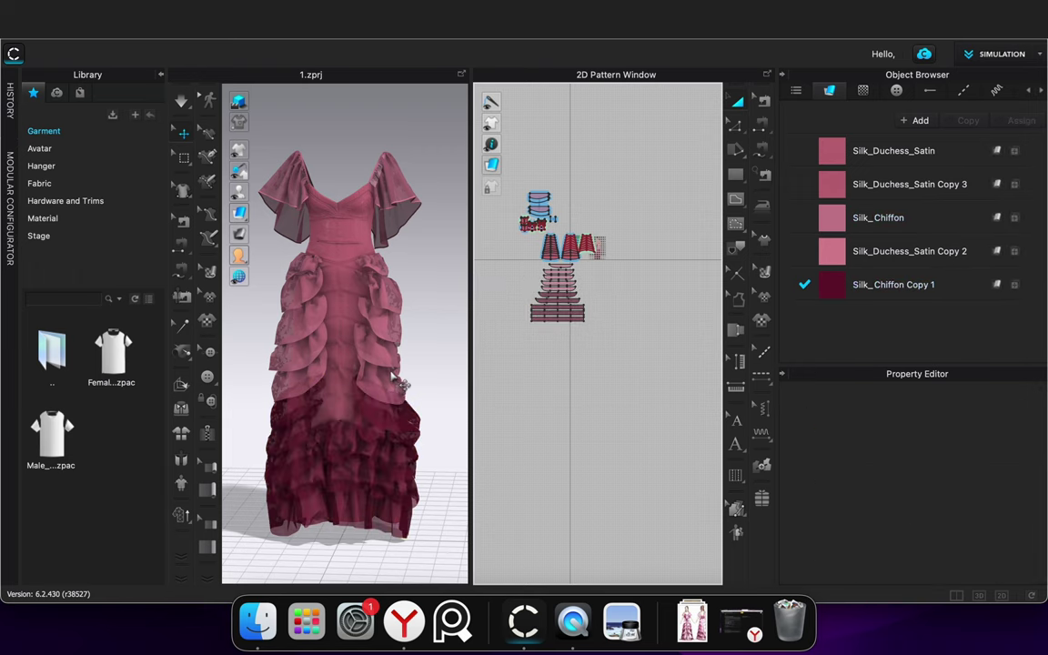
scroll(401, 384, up, 2)
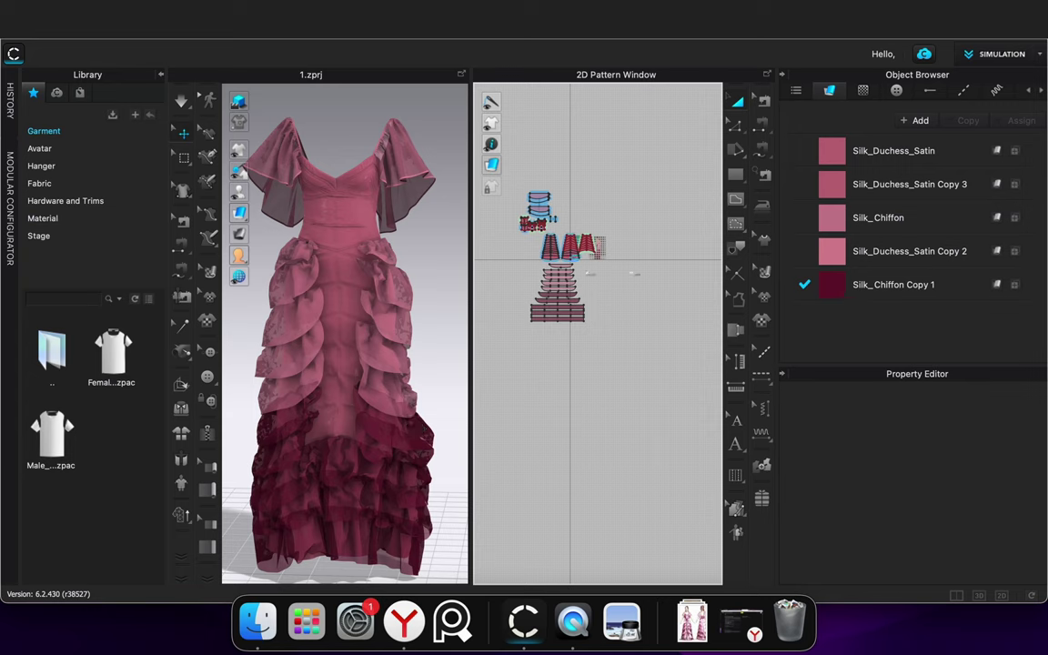
Duplicate the Silk_Chiffon Copy 1 fabric and set the copy's colour to the muted burgundy #6F3345
click(926, 285)
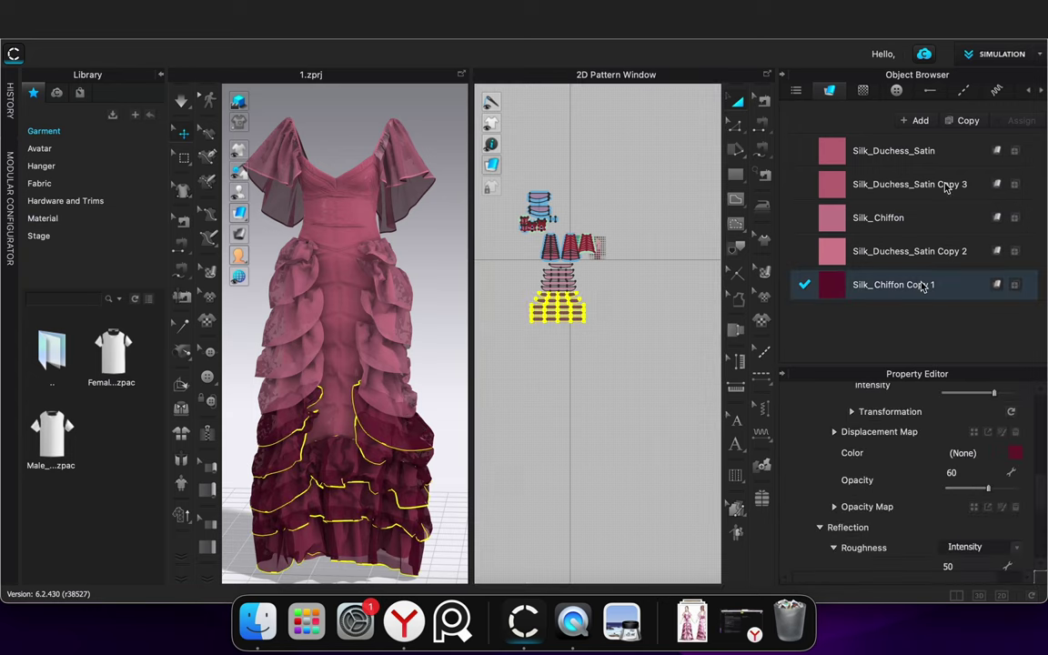
click(965, 120)
drag(887, 325, 887, 274)
click(1018, 454)
drag(374, 134, 366, 142)
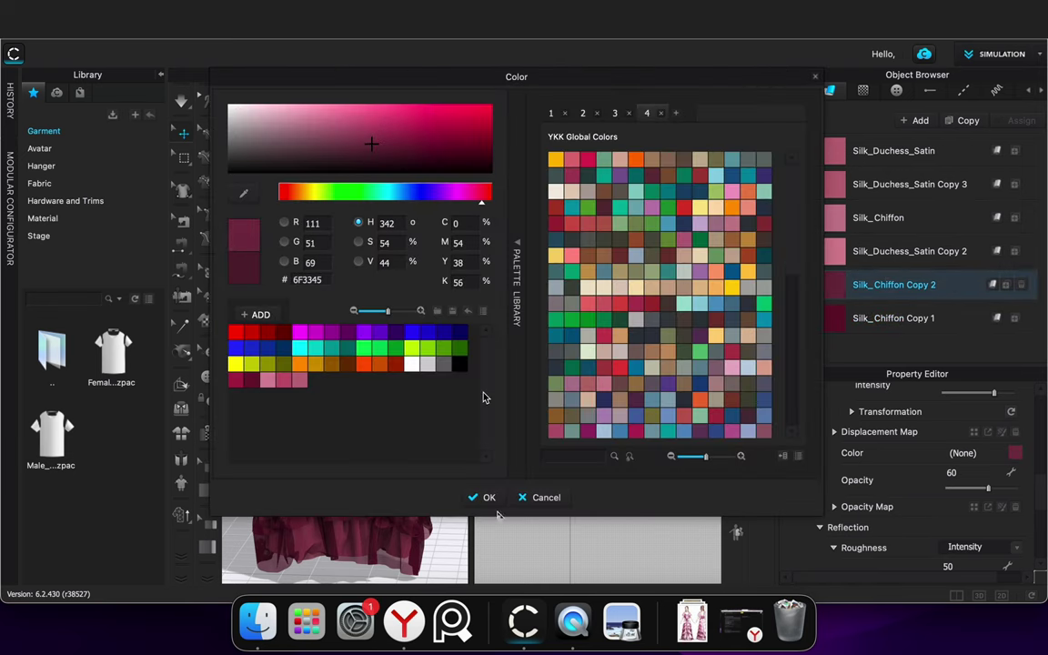
click(488, 497)
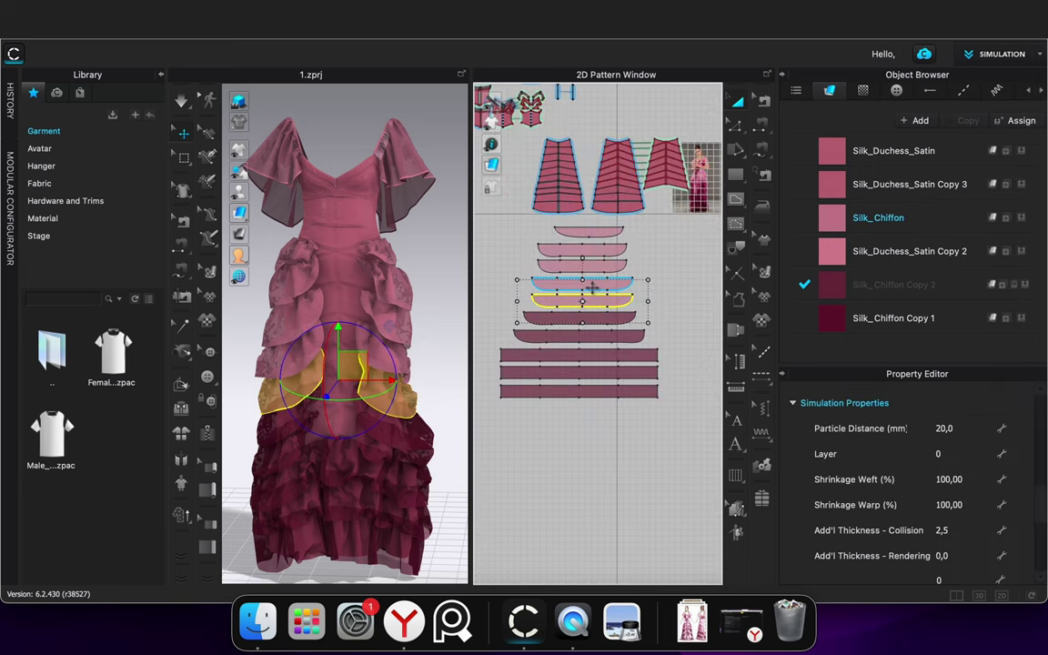
Assign the muted burgundy Silk_Chiffon Copy 2 to the fourth and fifth ruffle pieces from the waist
shift+click(593, 288)
click(1029, 286)
click(648, 477)
right_drag(414, 386, 341, 385)
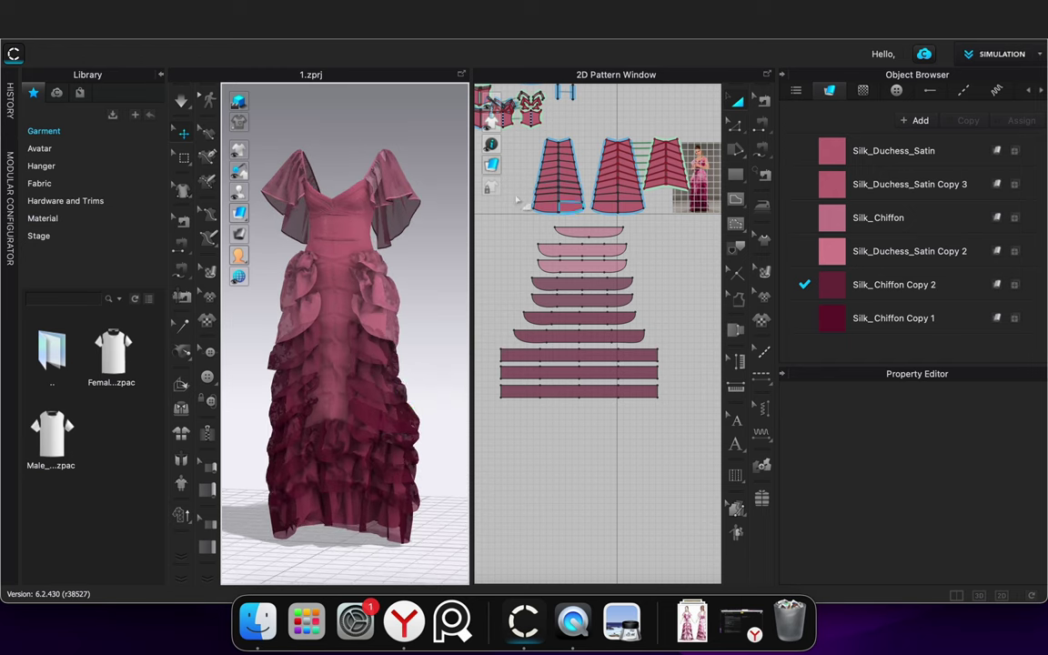
click(896, 173)
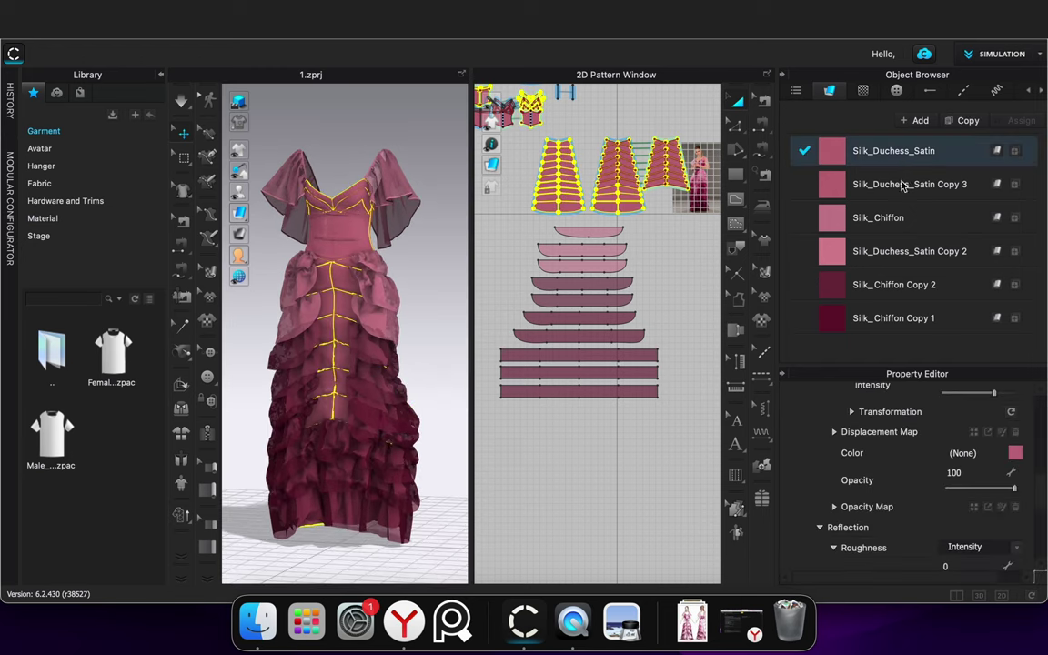
click(902, 185)
click(897, 161)
click(919, 124)
drag(1038, 320, 1036, 342)
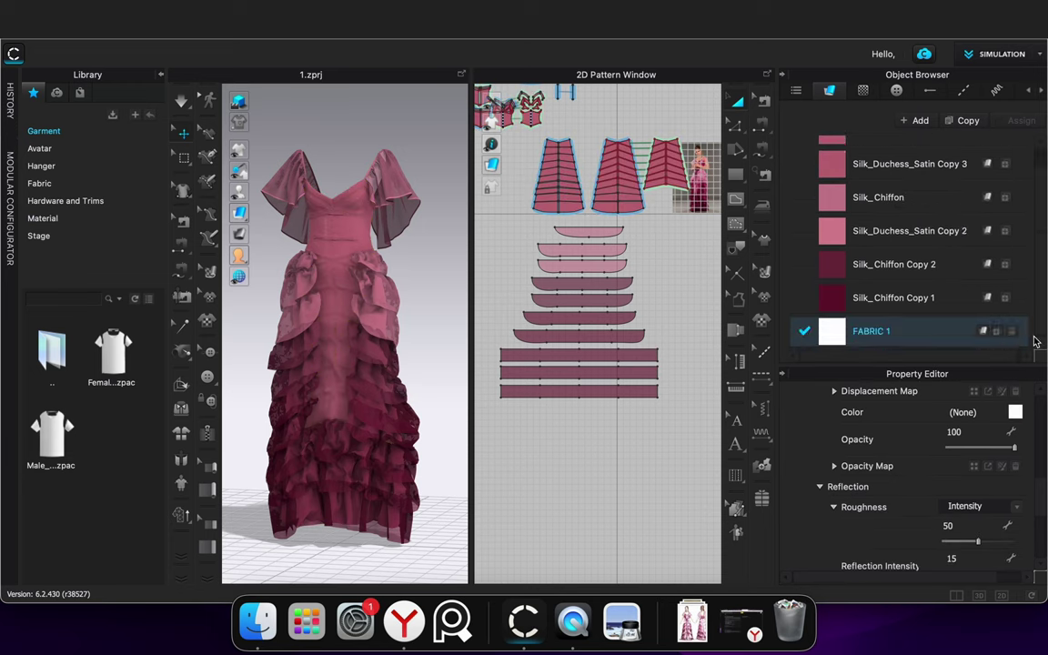
click(1015, 333)
Duplicate the Silk_Duchess_Satin fabric and assign the copy to the three quilted skirt panels
click(886, 182)
click(876, 153)
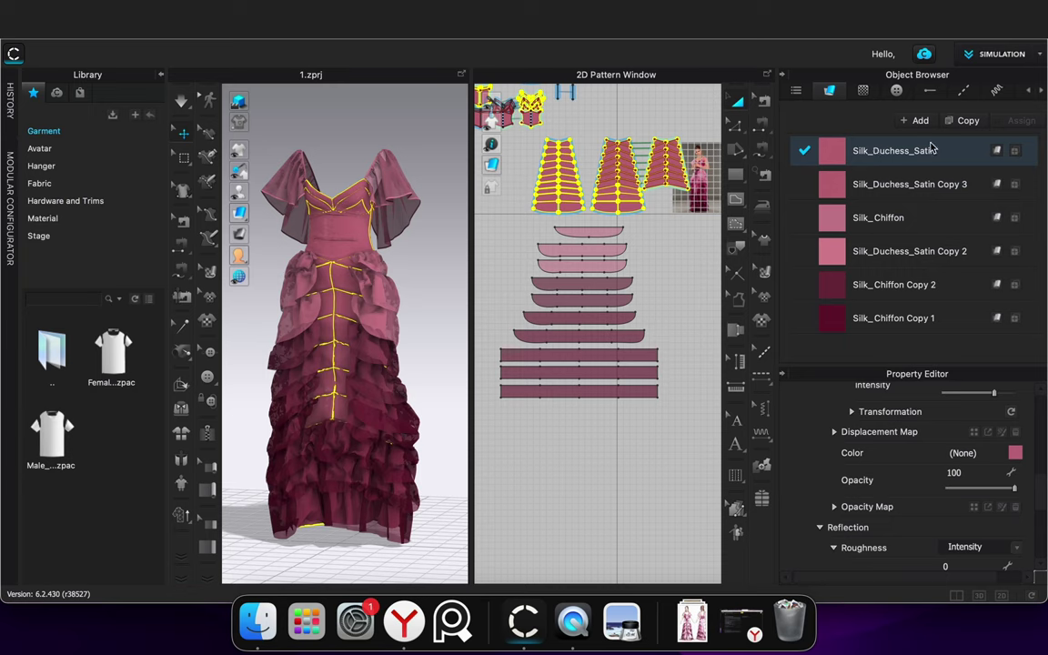
click(967, 120)
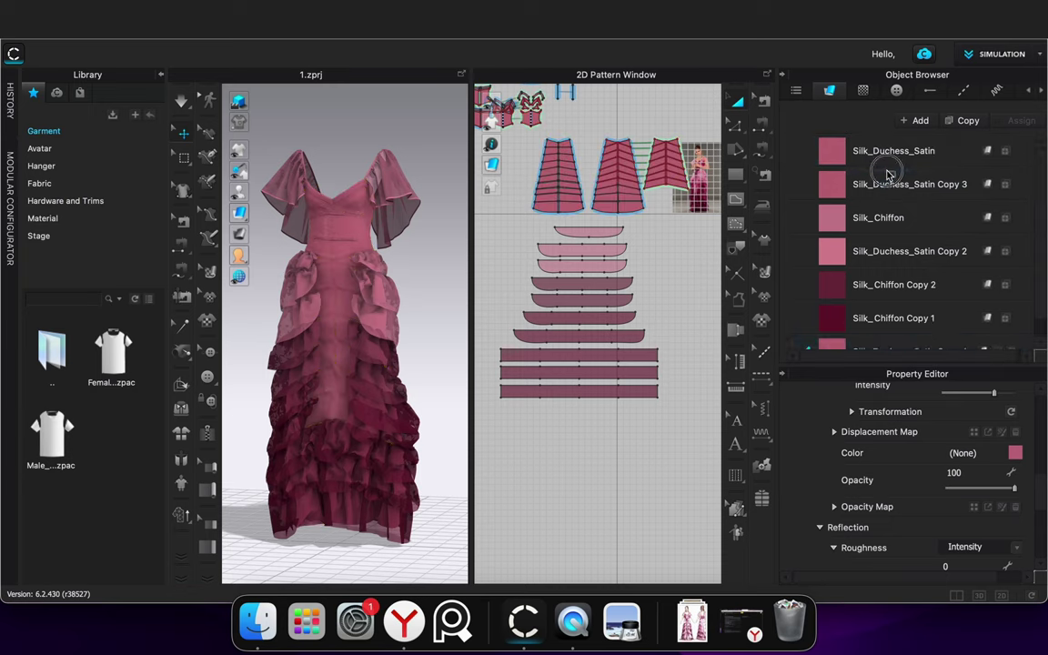
drag(530, 126, 697, 226)
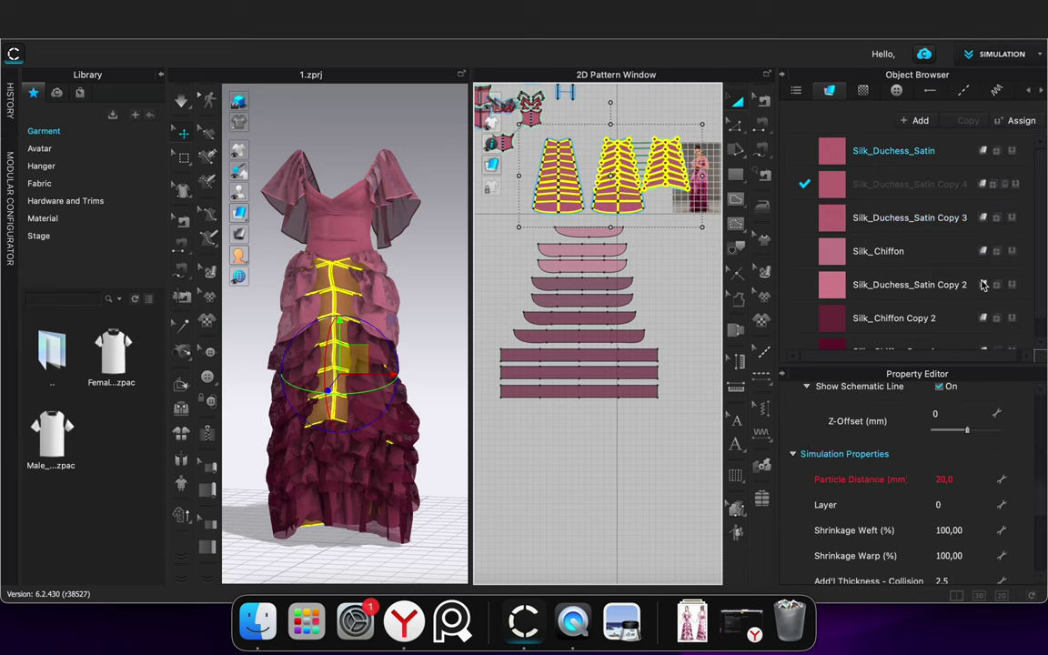
click(1017, 189)
click(627, 461)
scroll(559, 244, down, 4)
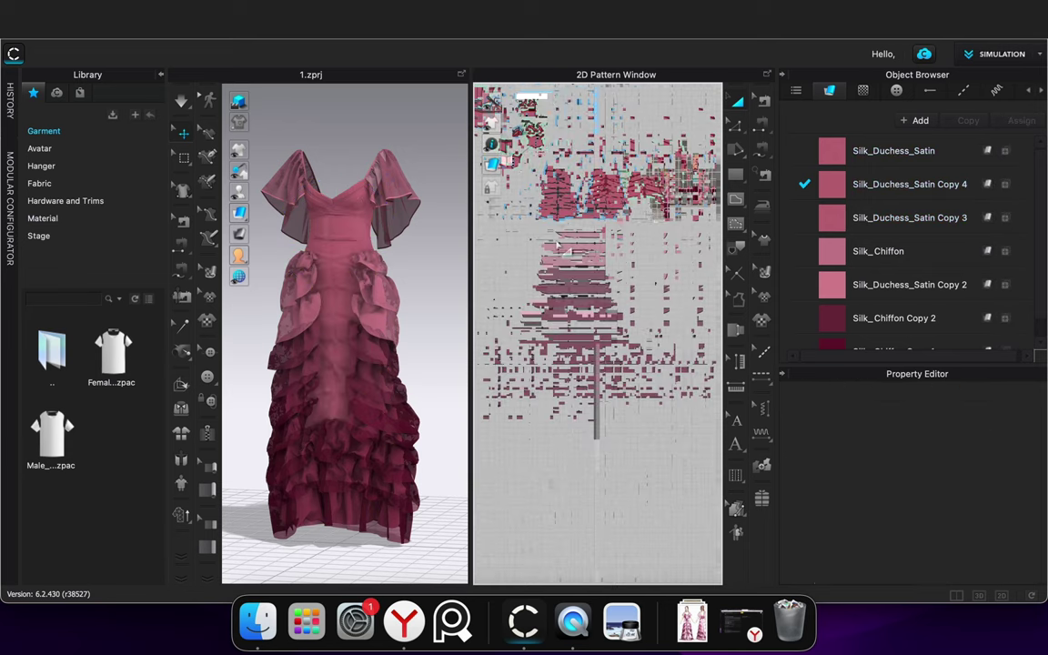
Try a darker burgundy on the Silk_Duchess_Satin Copy 3 fabric and return it to the saved #B47081 swatch
click(888, 160)
click(901, 184)
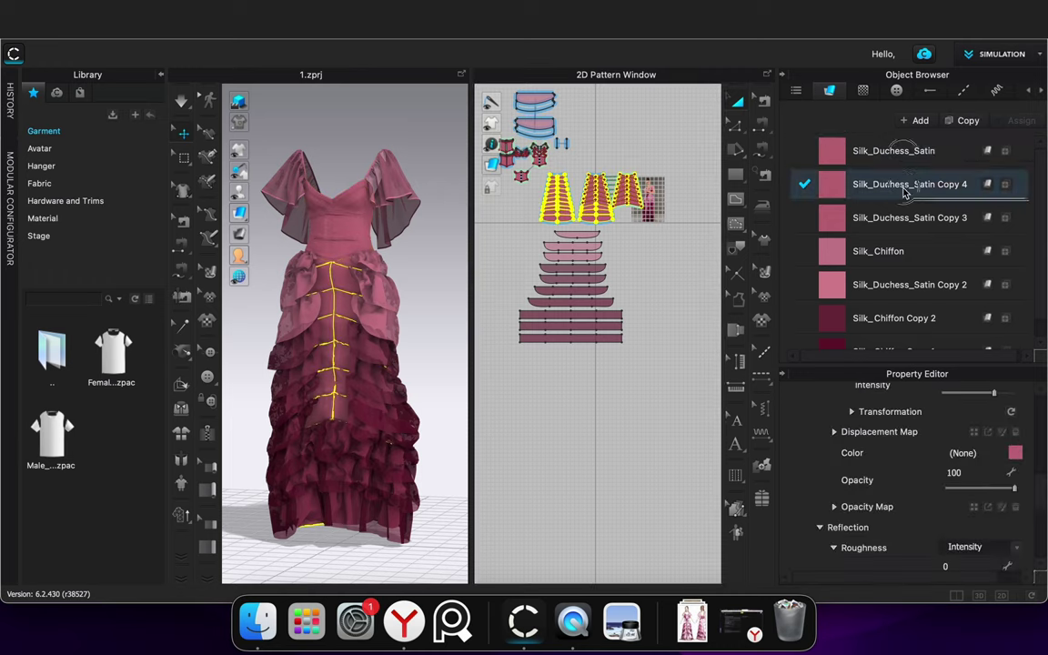
click(910, 218)
click(1016, 453)
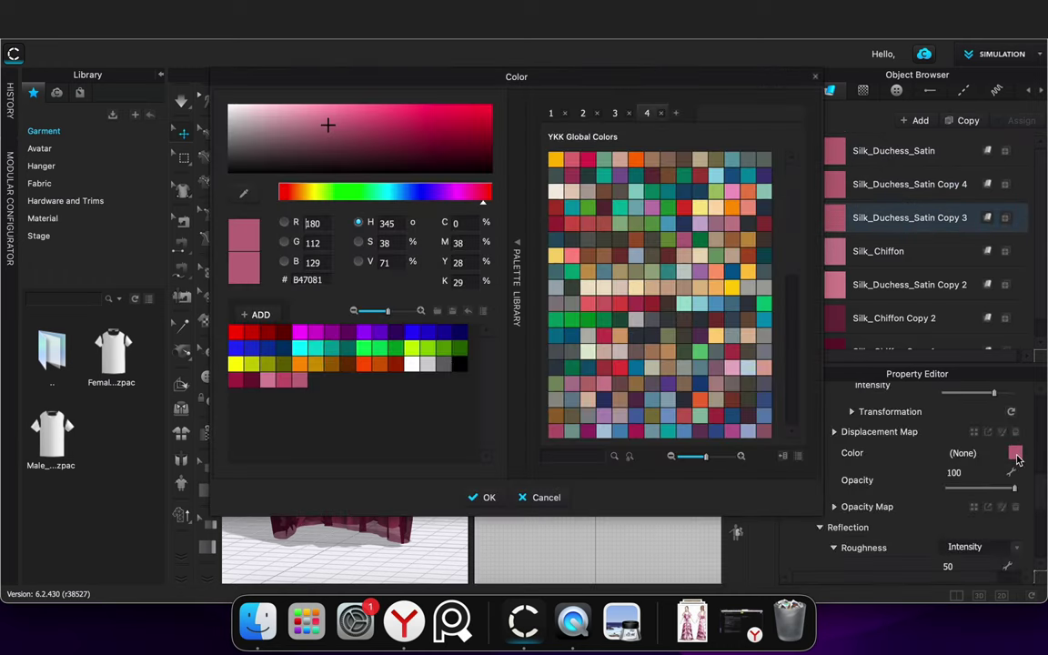
drag(384, 73, 669, 157)
click(537, 465)
mouse_move(617, 213)
mouse_down()
mouse_move(585, 239)
mouse_move(619, 225)
mouse_up()
click(587, 464)
click(775, 582)
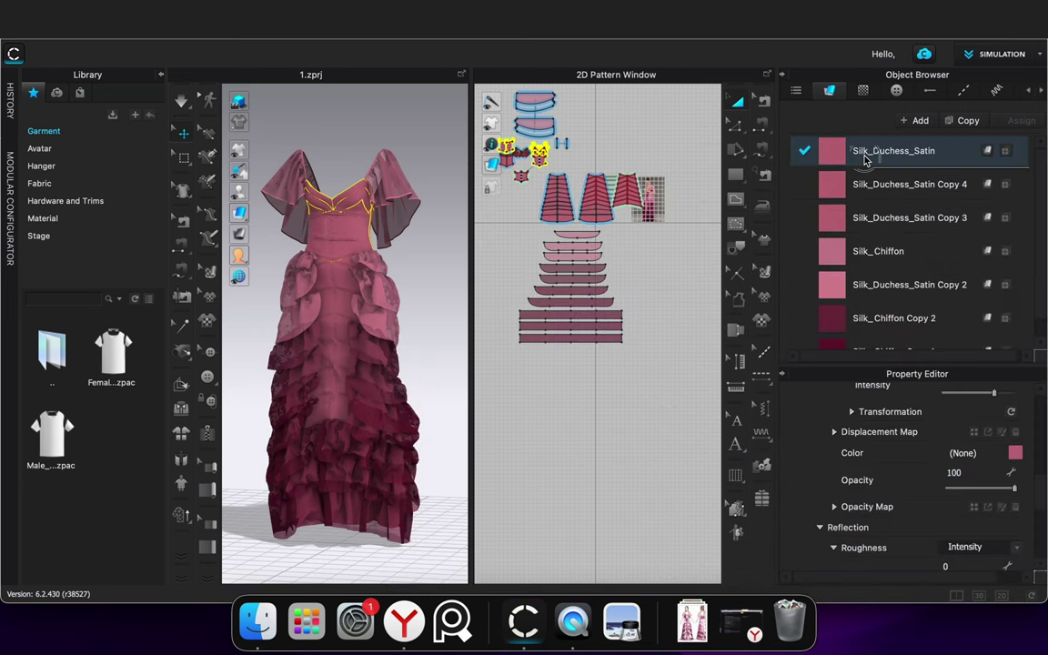
Set the Silk_Duchess_Satin colour to the deeper rose #945568 and save that colour as a palette swatch
click(1014, 453)
drag(387, 77, 665, 106)
mouse_move(585, 175)
mouse_down()
mouse_move(602, 182)
mouse_move(623, 163)
mouse_up()
click(532, 413)
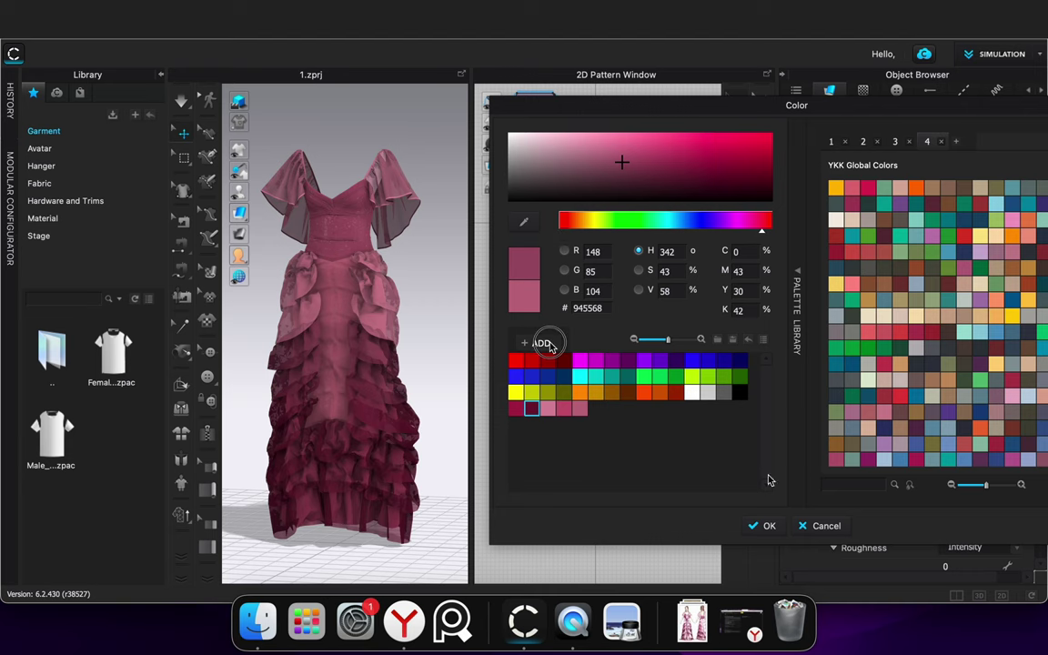
click(763, 526)
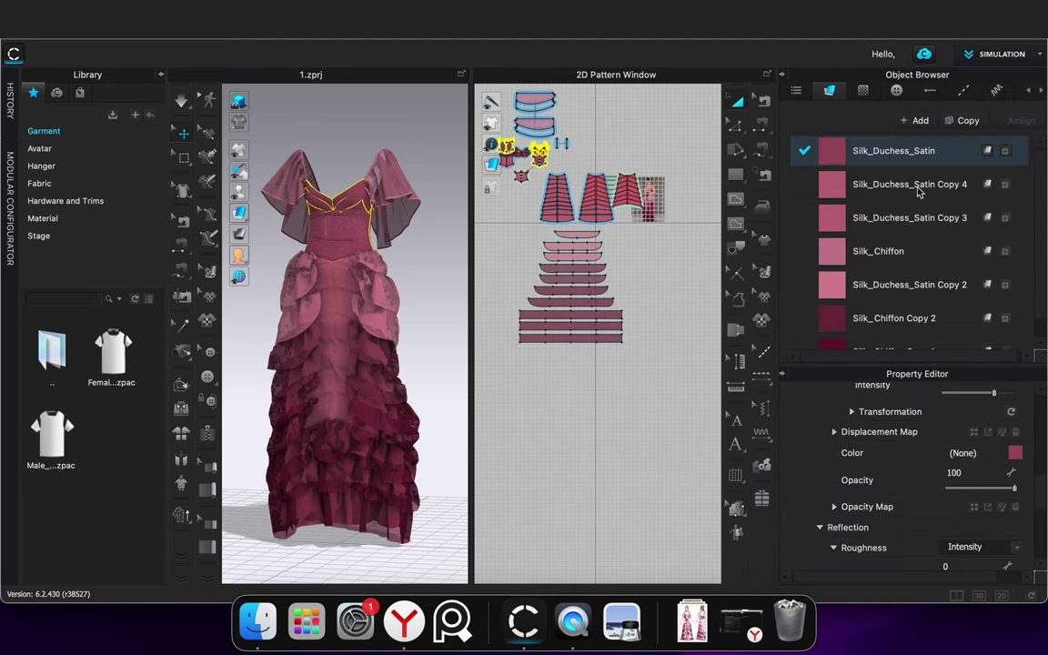
Apply the saved #945568 swatch to the Silk_Duchess_Satin Copy 3 fabric of the bodice
click(917, 187)
click(925, 220)
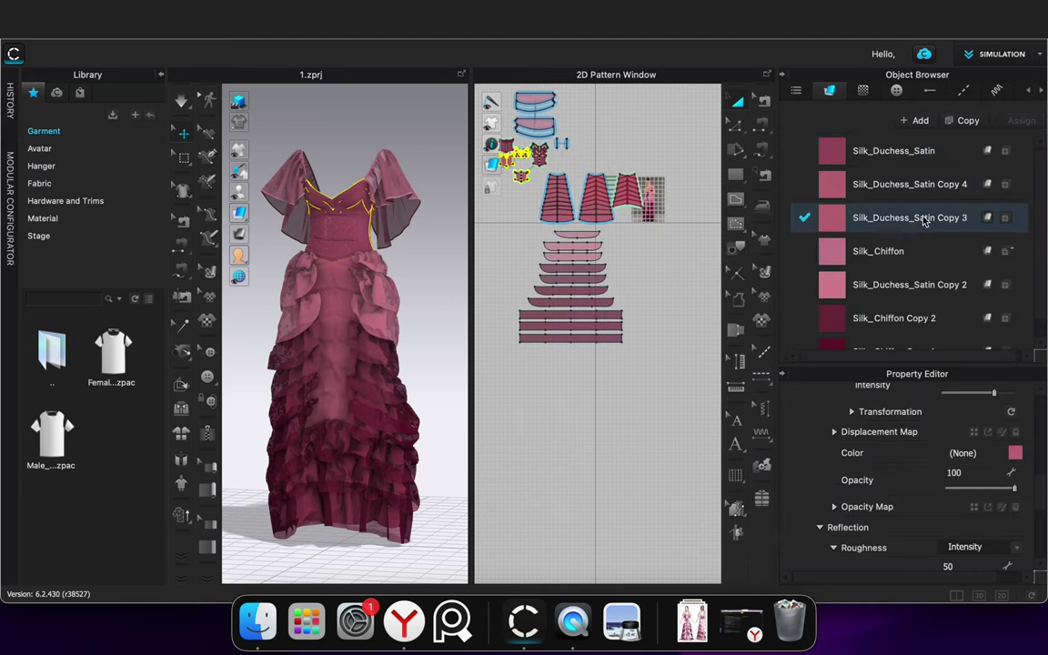
click(1015, 451)
click(314, 380)
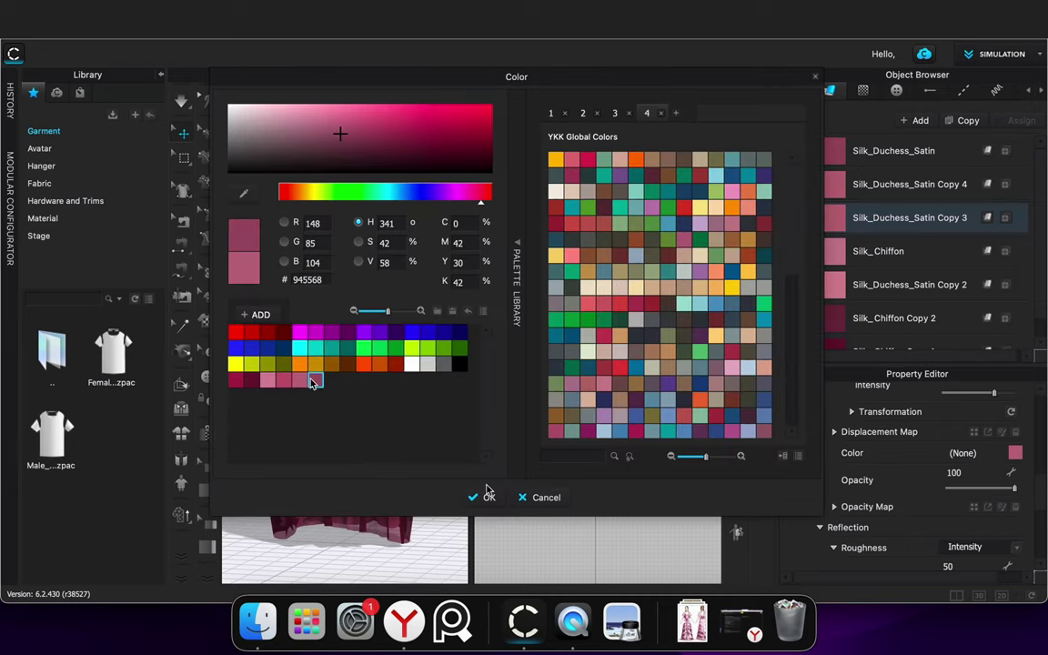
click(489, 493)
right_drag(450, 456, 439, 412)
click(438, 412)
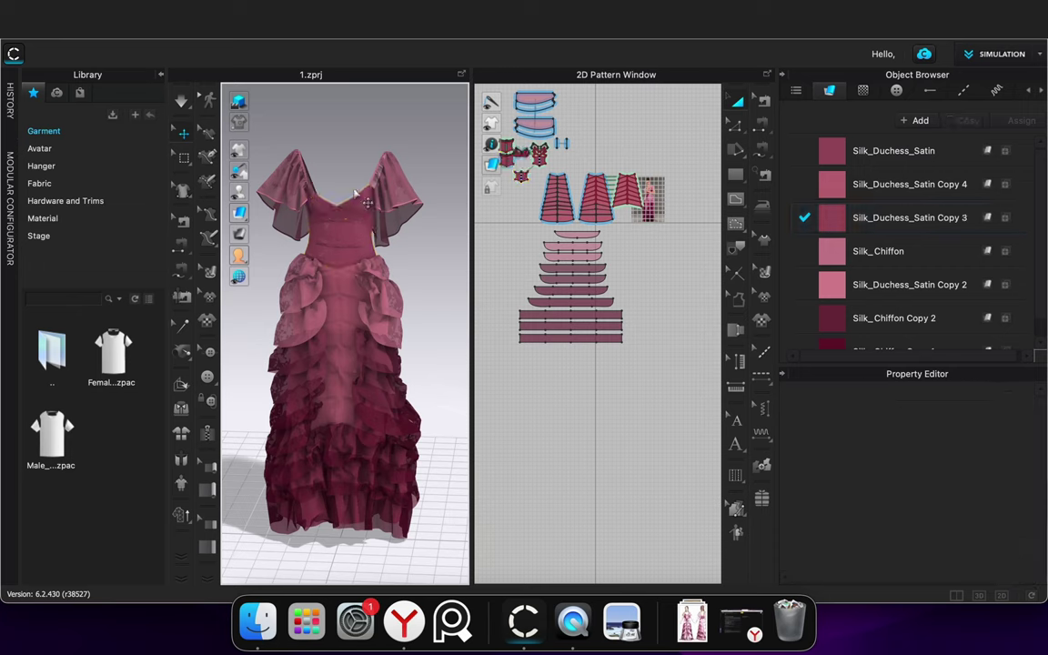
Examine the recoloured gown up close and check which pattern pieces each satin and chiffon fabric covers
scroll(356, 191, up, 8)
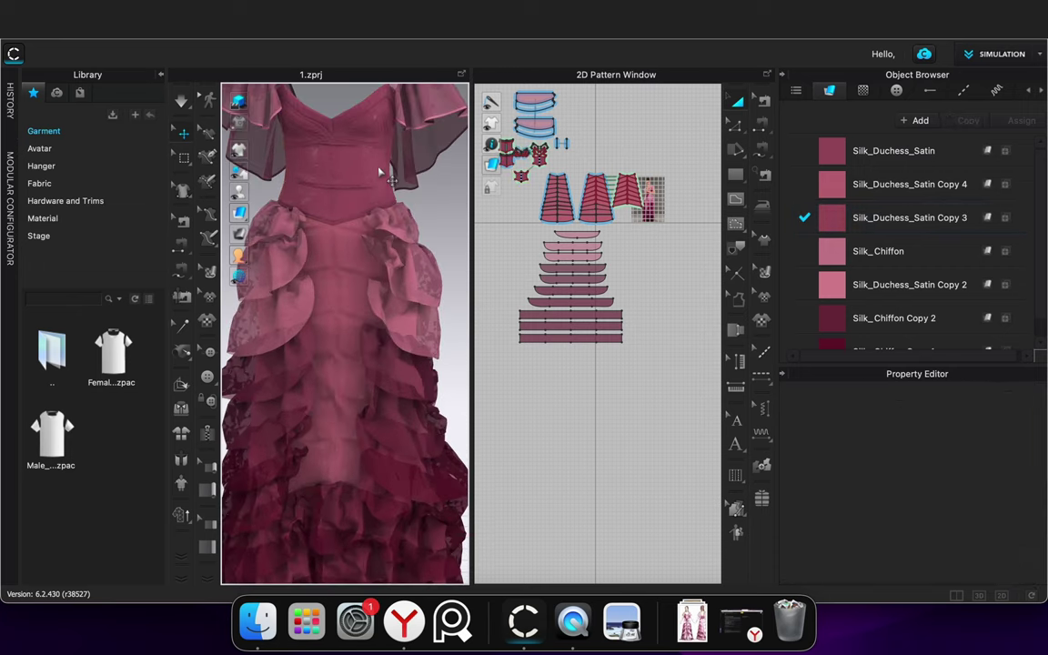
scroll(382, 216, down, 2)
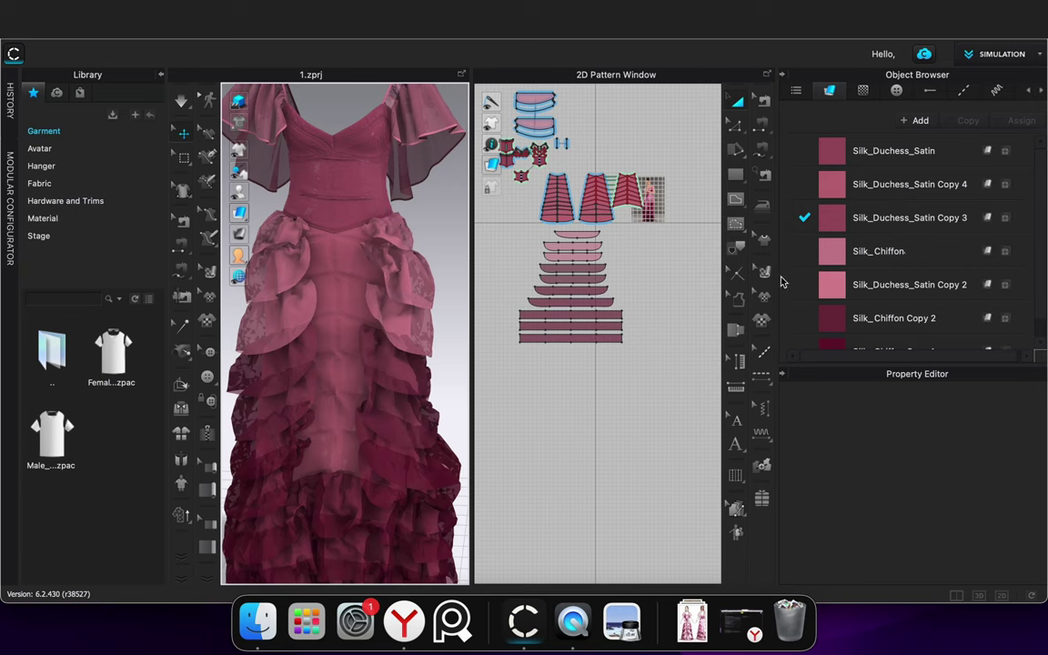
click(874, 252)
click(893, 288)
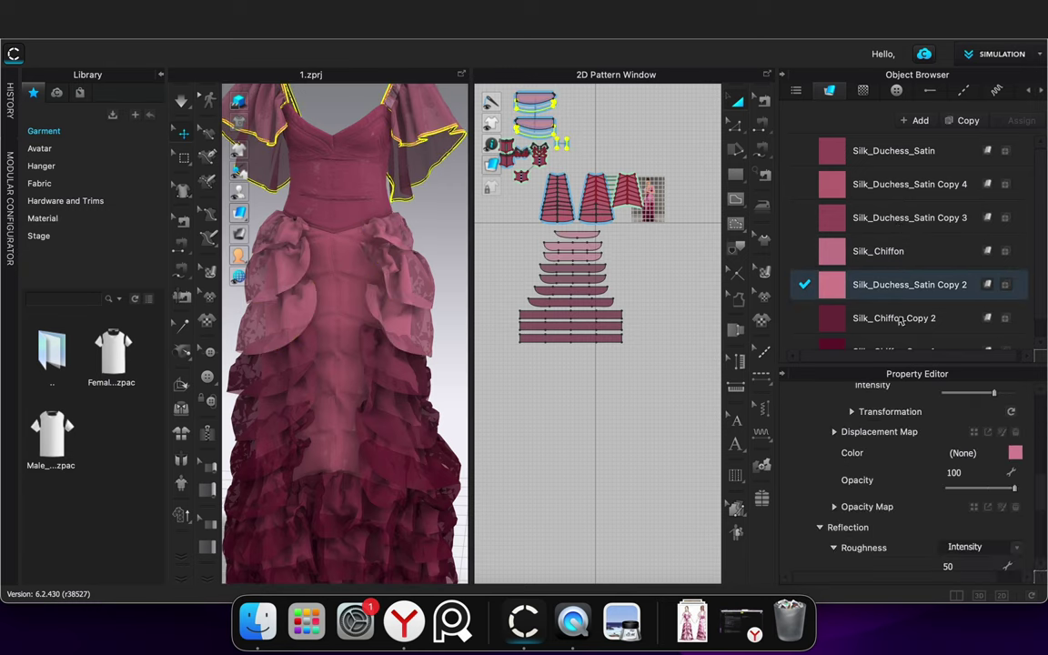
click(899, 320)
click(904, 344)
click(887, 217)
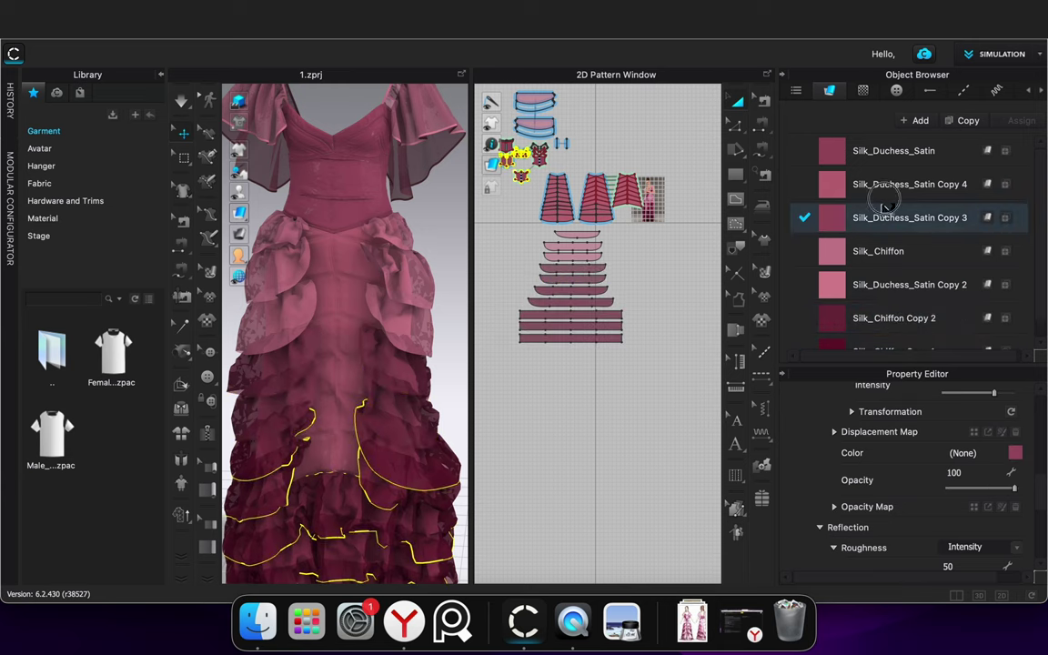
click(884, 184)
click(883, 152)
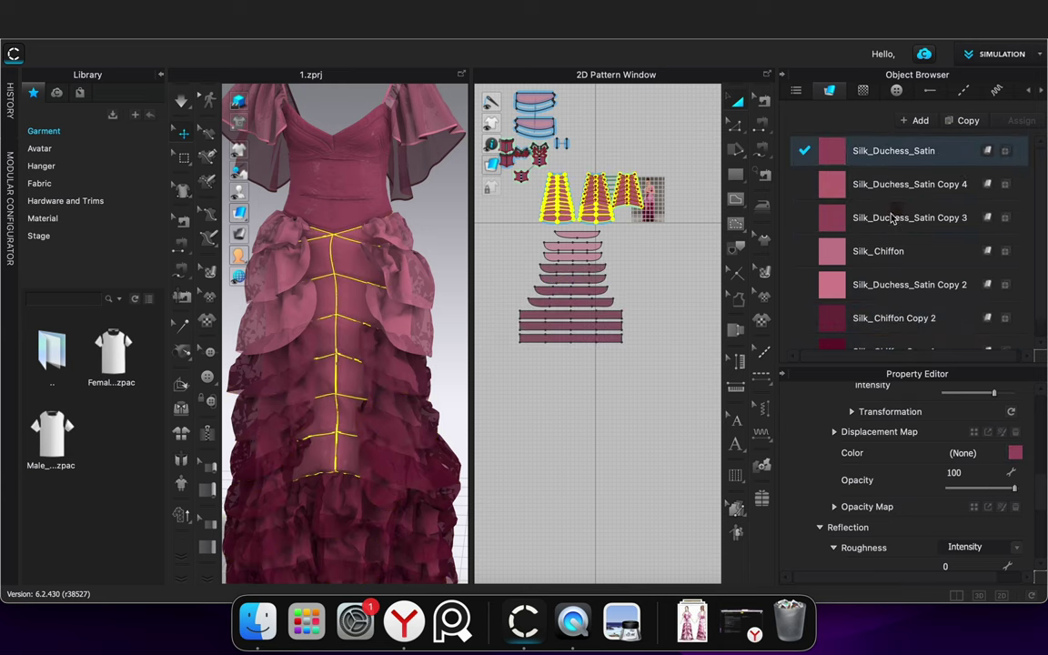
click(887, 184)
click(897, 217)
click(890, 183)
click(889, 152)
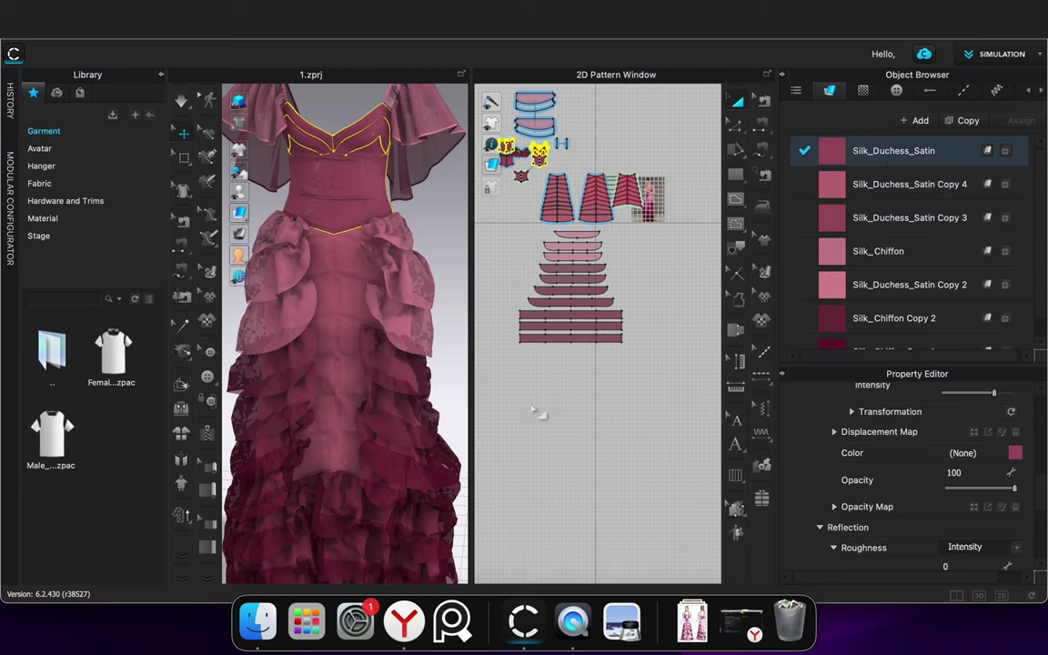
click(537, 409)
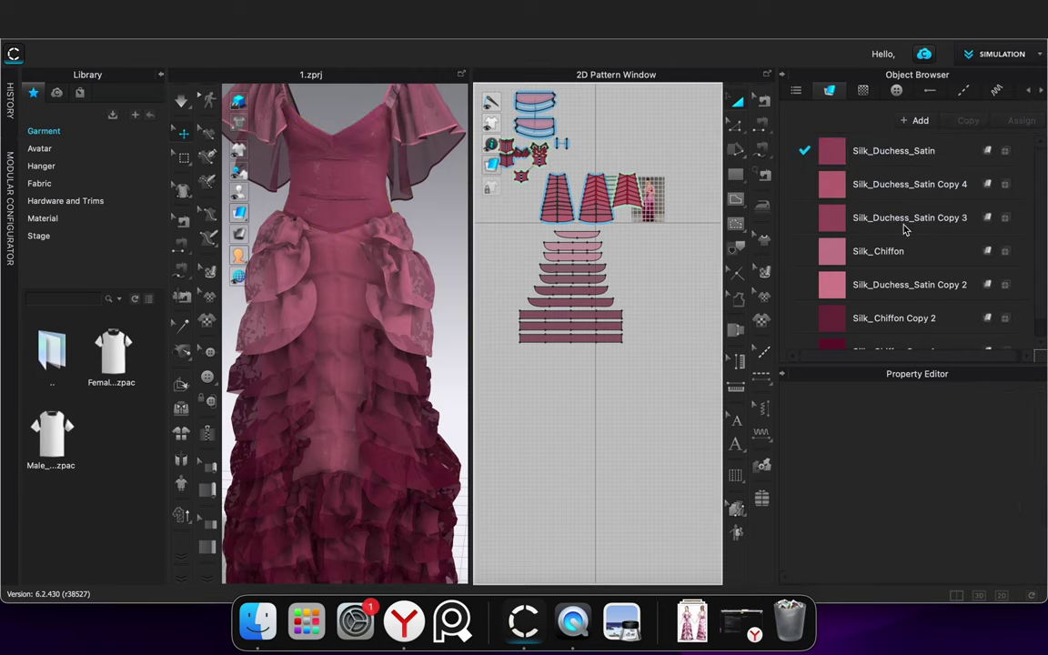
Apply the saved #945568 swatch to the Silk_Duchess_Satin Copy 4 fabric of the skirt panels
click(881, 189)
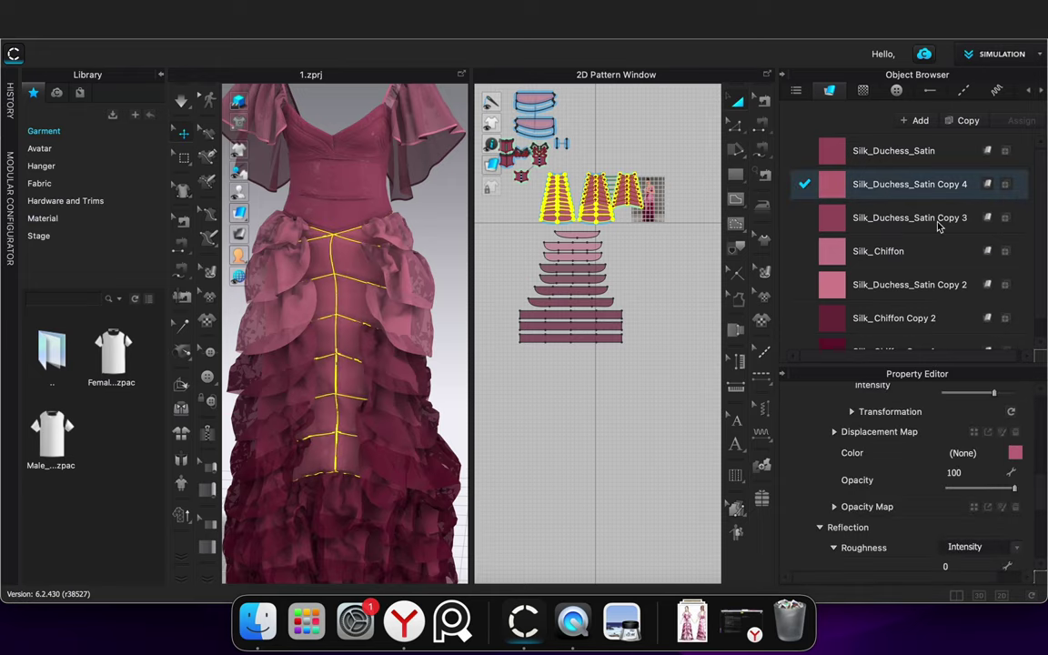
click(1018, 453)
click(316, 379)
click(484, 496)
click(562, 496)
scroll(291, 354, down, 2)
scroll(291, 354, down, 5)
right_drag(427, 387, 92, 384)
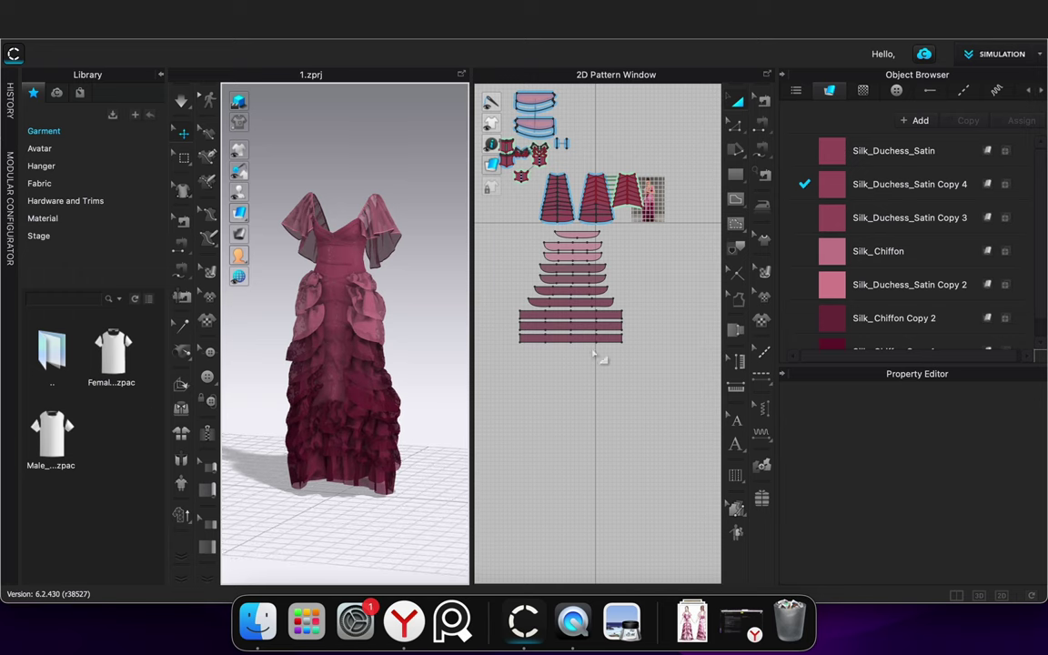
Freeze the sleeve, bodice and quilted skirt panel pieces
scroll(611, 358, down, 3)
drag(517, 141, 681, 273)
right_click(605, 244)
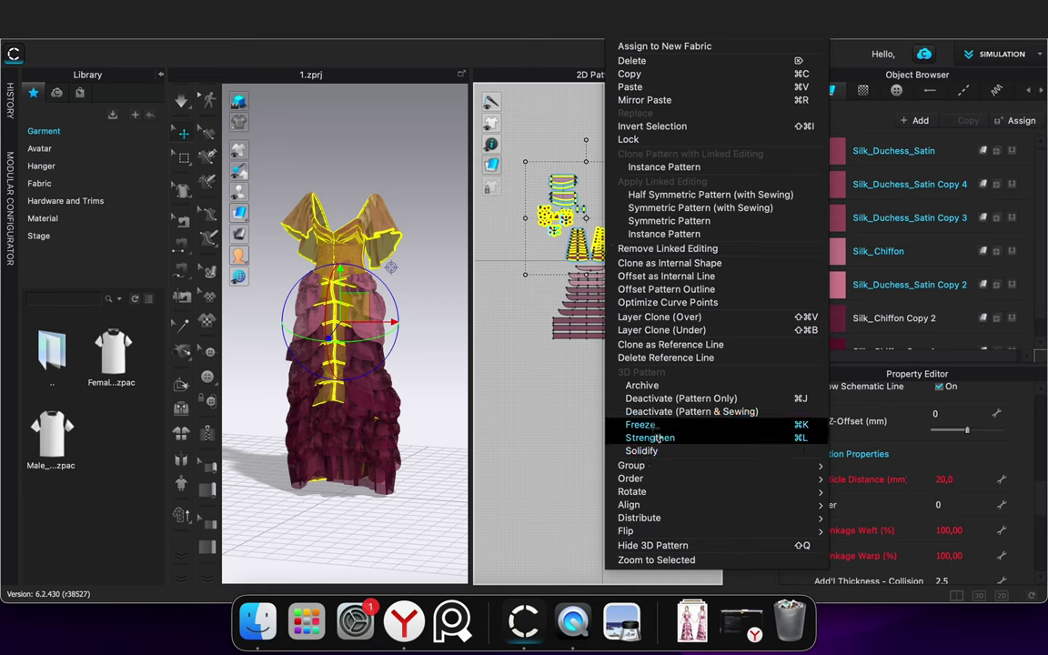
click(649, 438)
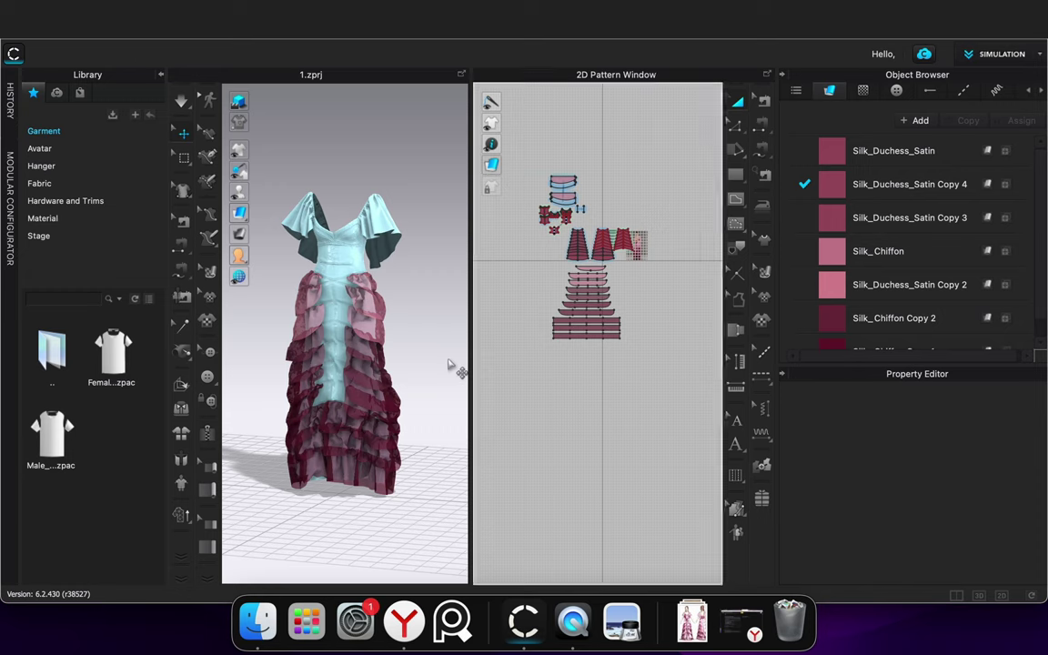
Freeze the seven rounded upper ruffle pieces, leaving the three straight lower strips free
scroll(388, 404, up, 4)
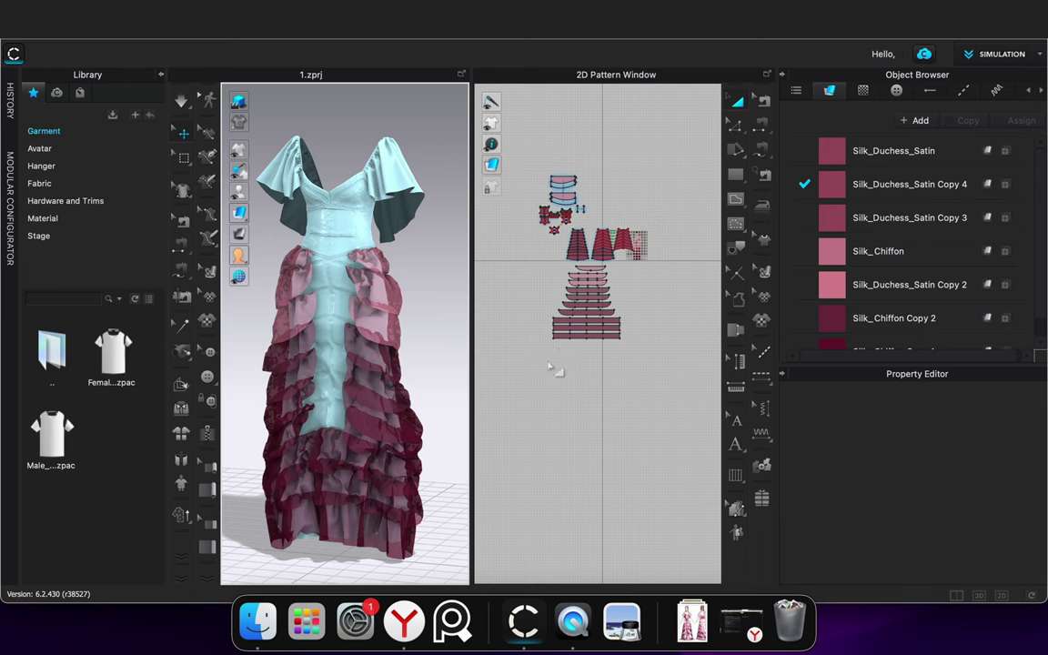
scroll(601, 310, up, 5)
click(570, 316)
key(super+k)
Move two points on the lowest ruffle strip's hem slightly downward and simulate the garment
scroll(556, 391, up, 2)
key(z)
drag(618, 364, 619, 368)
drag(518, 364, 519, 368)
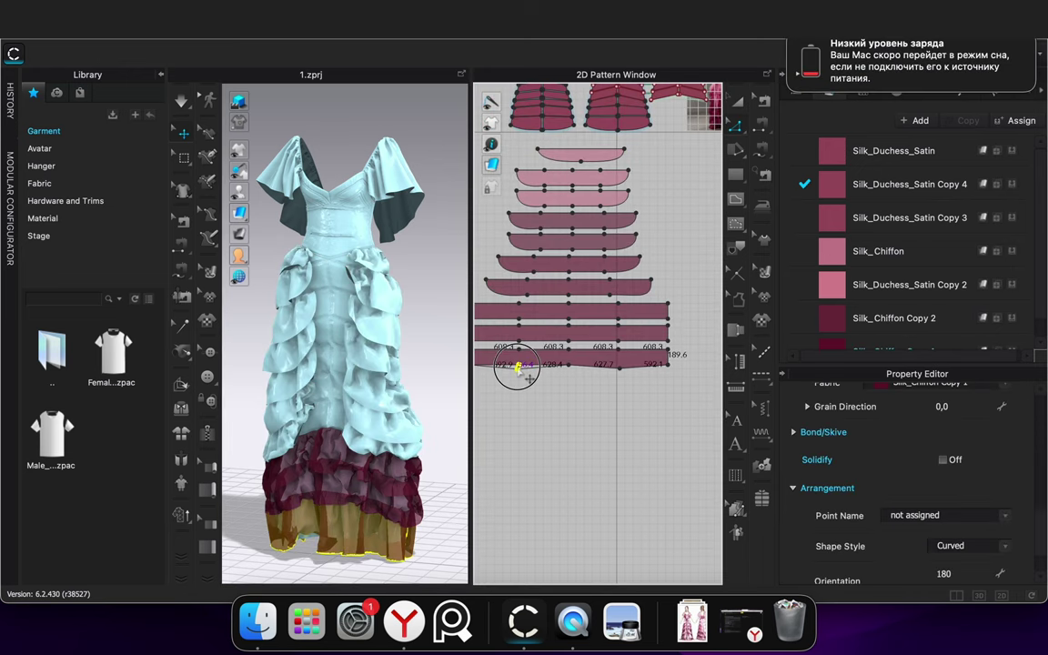
click(543, 434)
key(space)
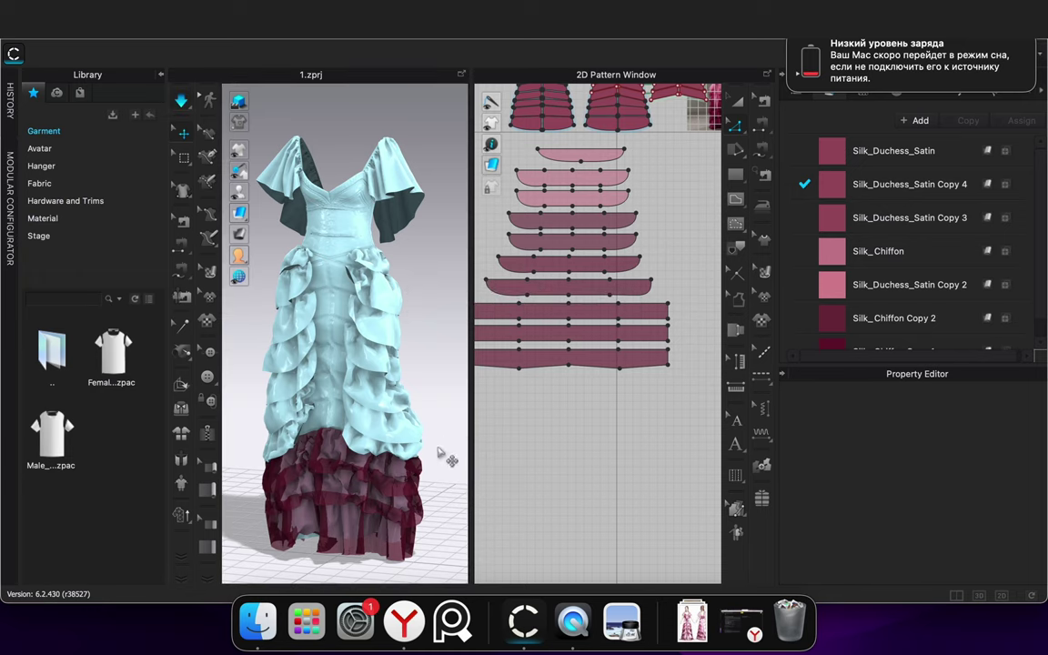
mouse_move(459, 444)
right_down()
mouse_move(454, 391)
mouse_move(363, 434)
mouse_move(246, 439)
mouse_move(437, 455)
mouse_move(456, 447)
right_up()
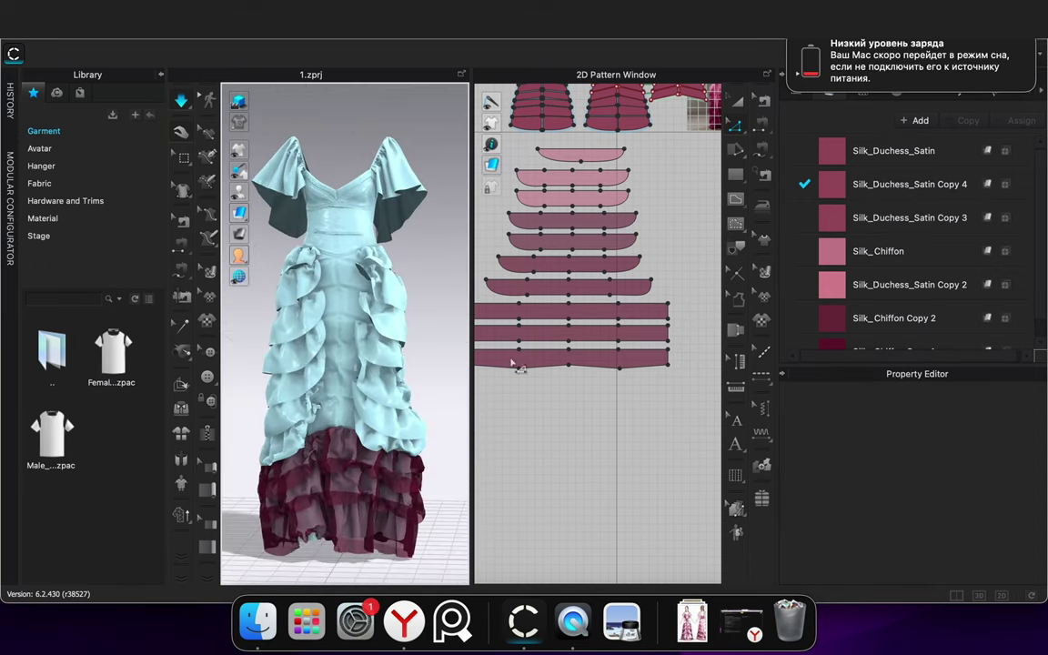
Curve the segments between the hem points of the lowest ruffle strip with the Edit Curvature tool
key(c)
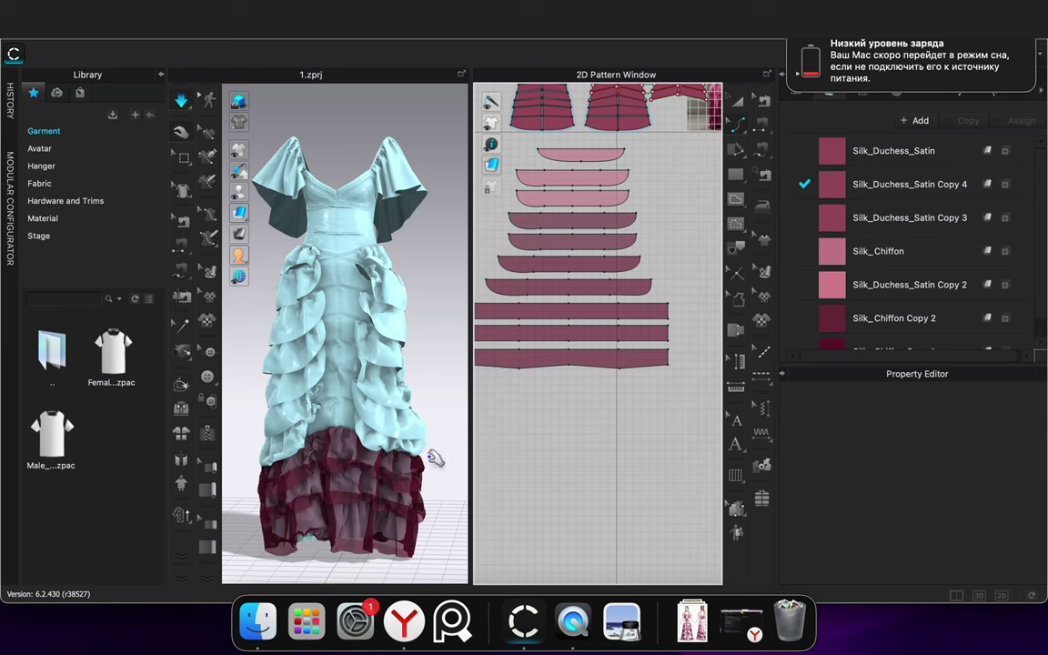
scroll(520, 382, up, 3)
click(537, 362)
drag(538, 362, 535, 364)
click(488, 361)
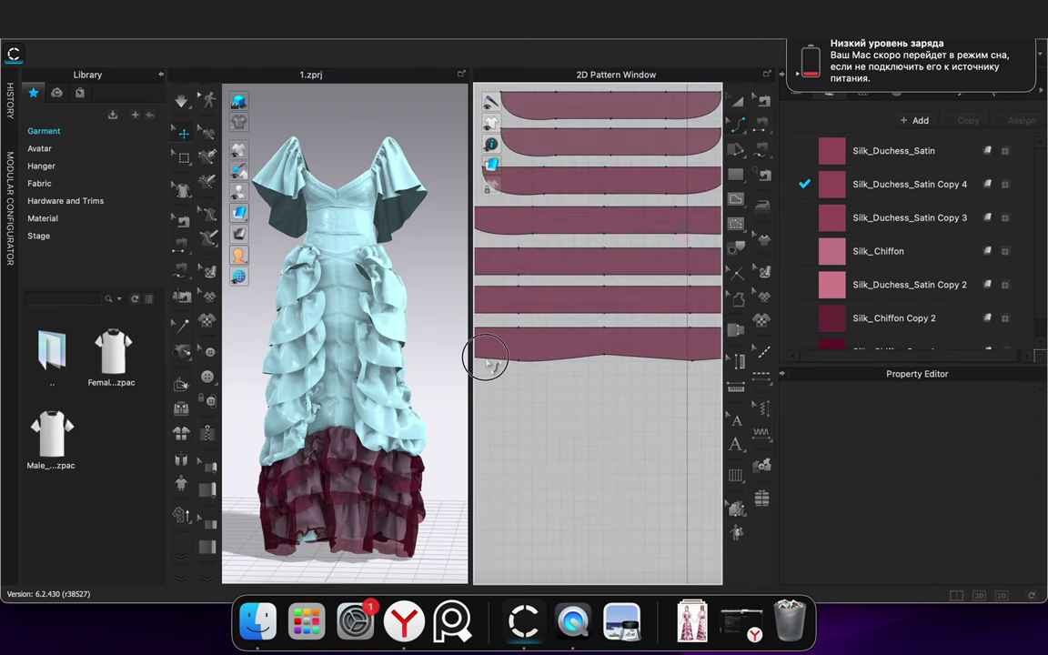
drag(483, 361, 493, 352)
click(579, 406)
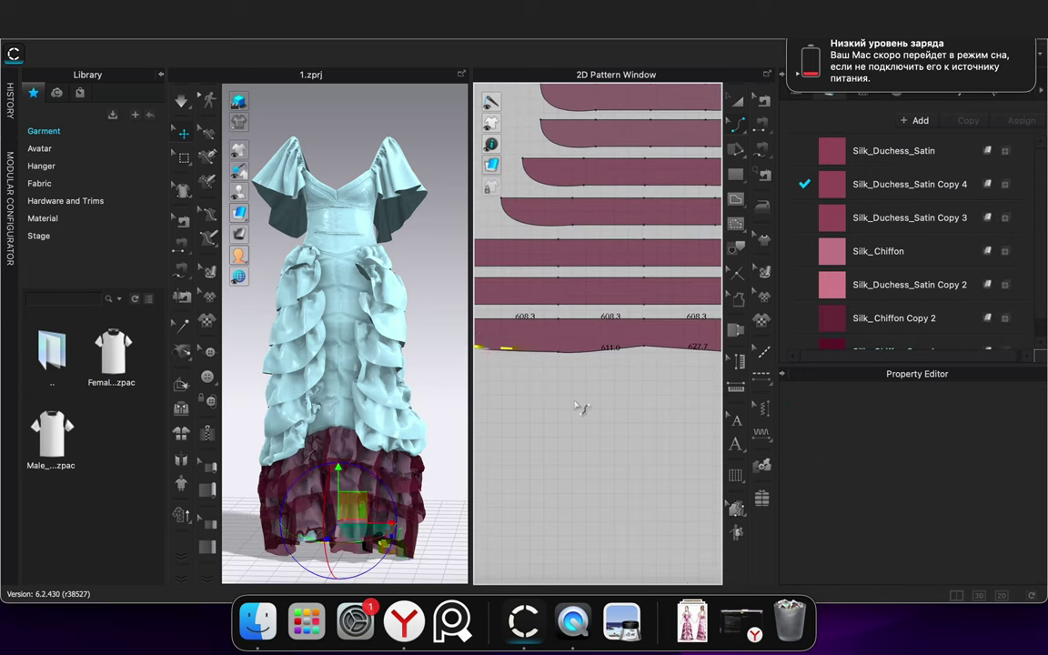
middle_drag(682, 373, 541, 376)
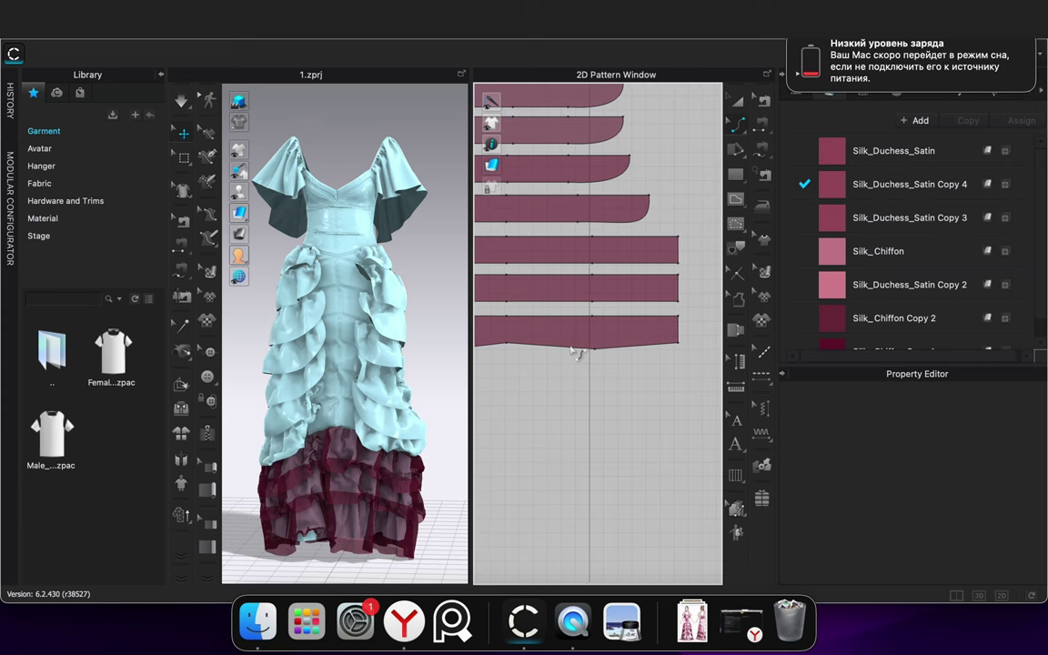
click(573, 348)
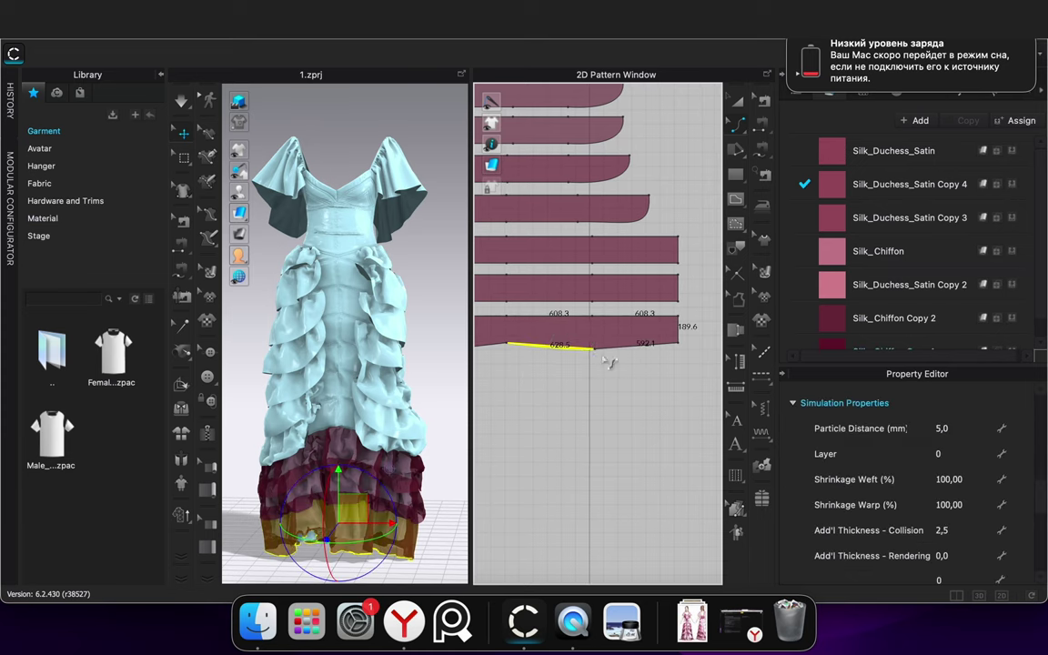
click(618, 350)
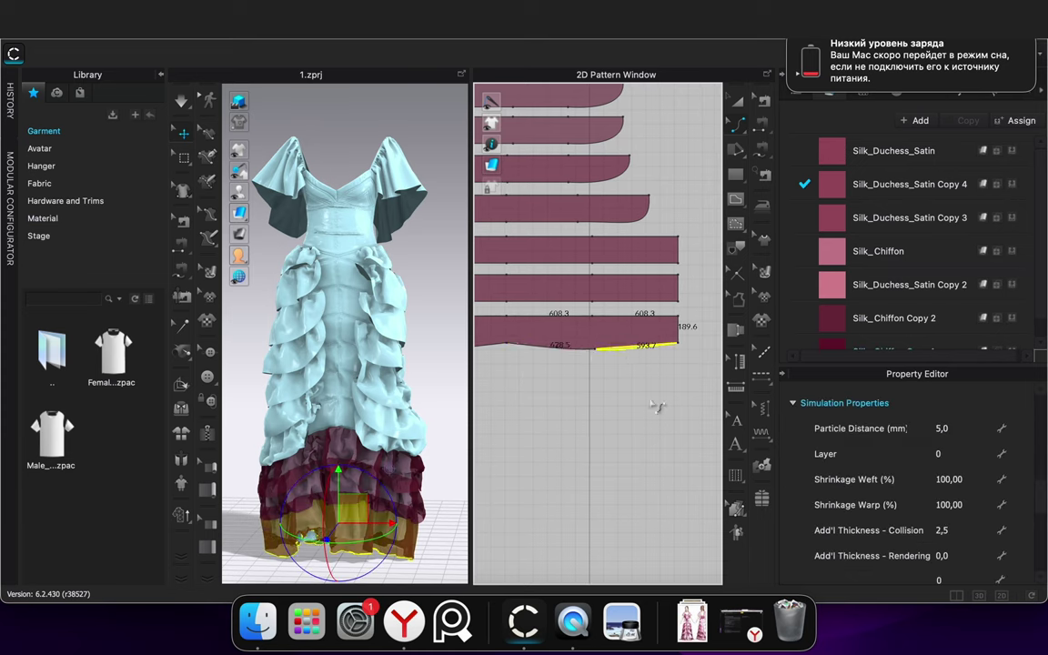
Offset the hem edges of the three straight lower ruffle strips as internal lines and remove the stray corner point on the lowest strip
key(z)
scroll(608, 437, down, 5)
middle_drag(571, 387, 631, 381)
click(583, 336)
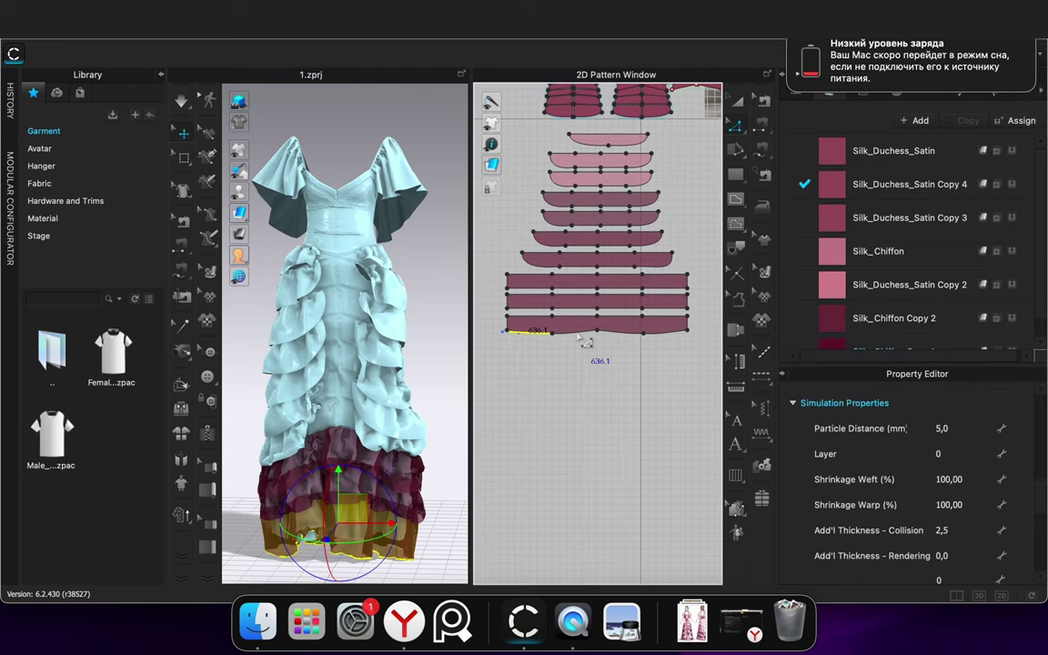
scroll(622, 339, up, 3)
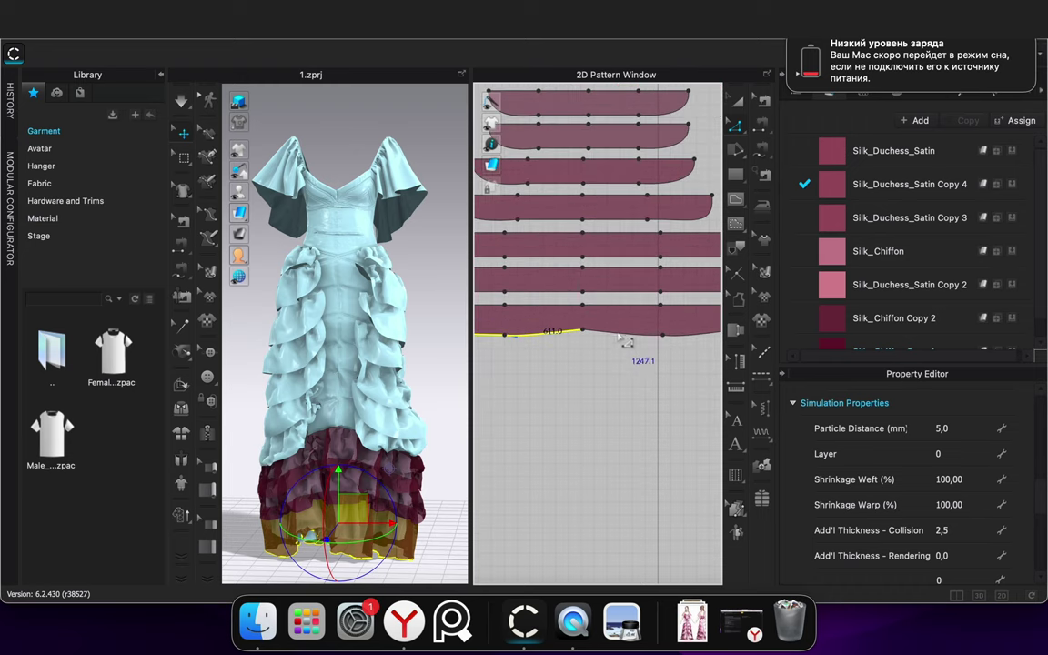
shift+click(624, 335)
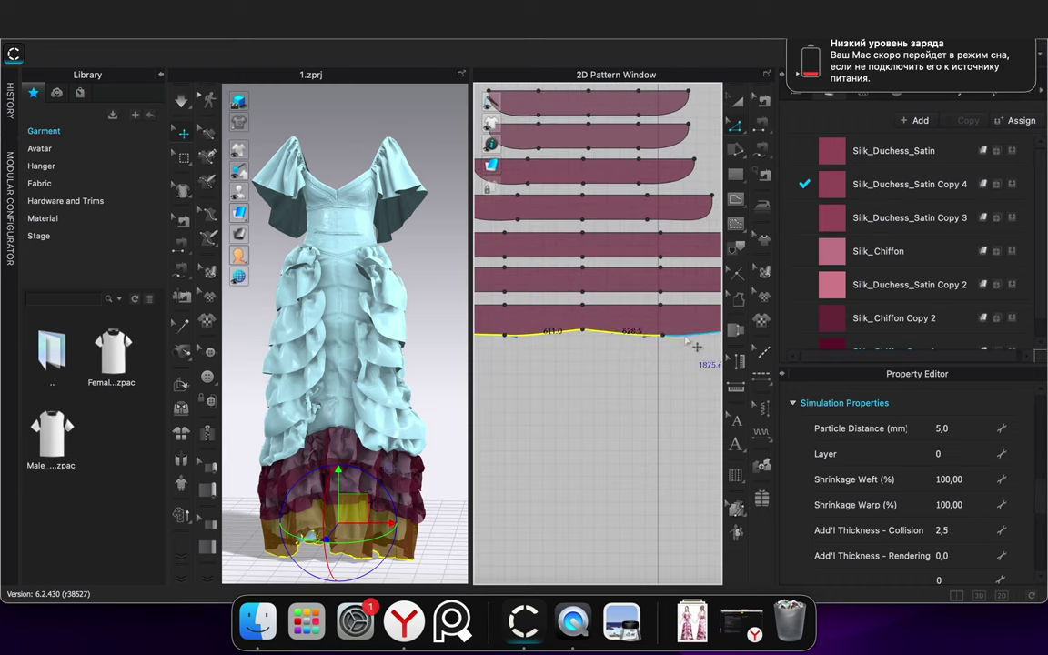
shift+click(674, 292)
shift+click(668, 258)
shift+click(561, 257)
shift+click(561, 292)
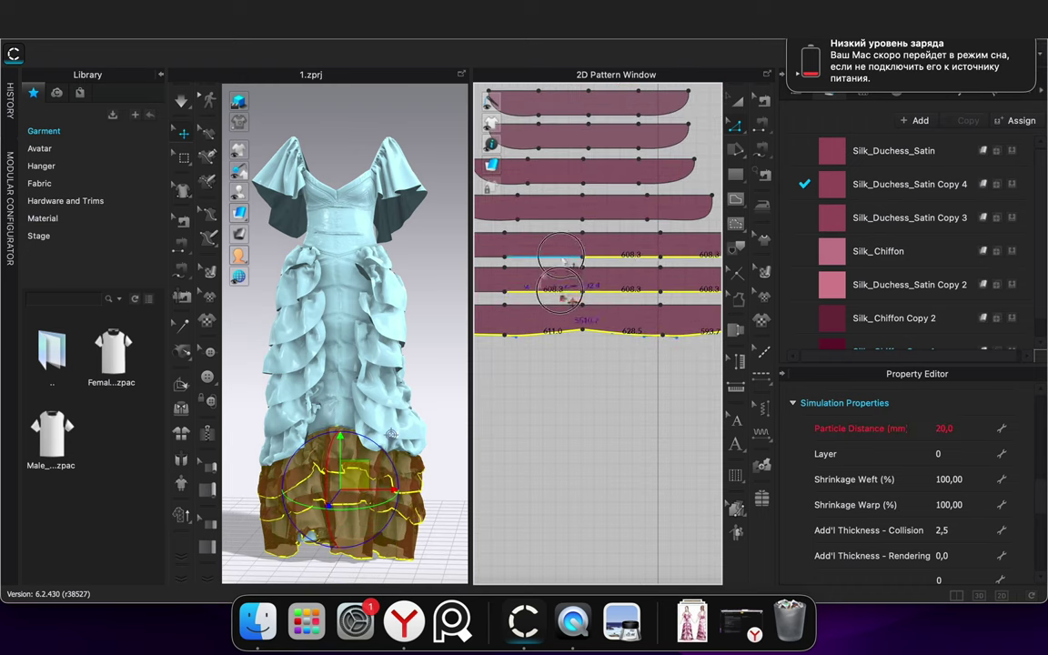
middle_drag(585, 386, 685, 379)
shift+click(577, 286)
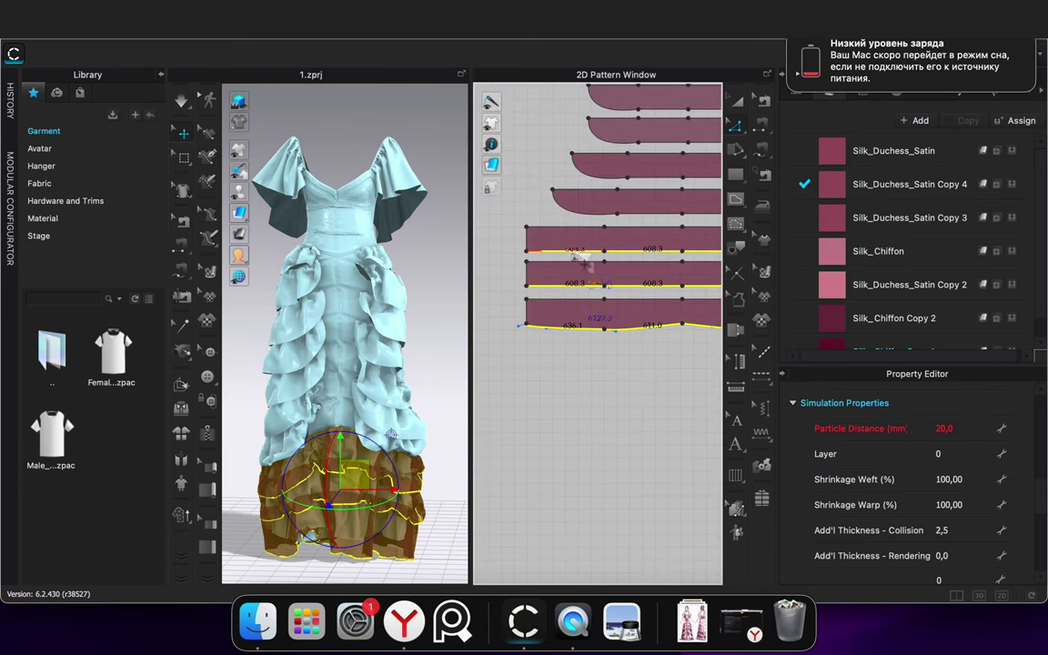
right_click(573, 250)
click(629, 367)
click(505, 395)
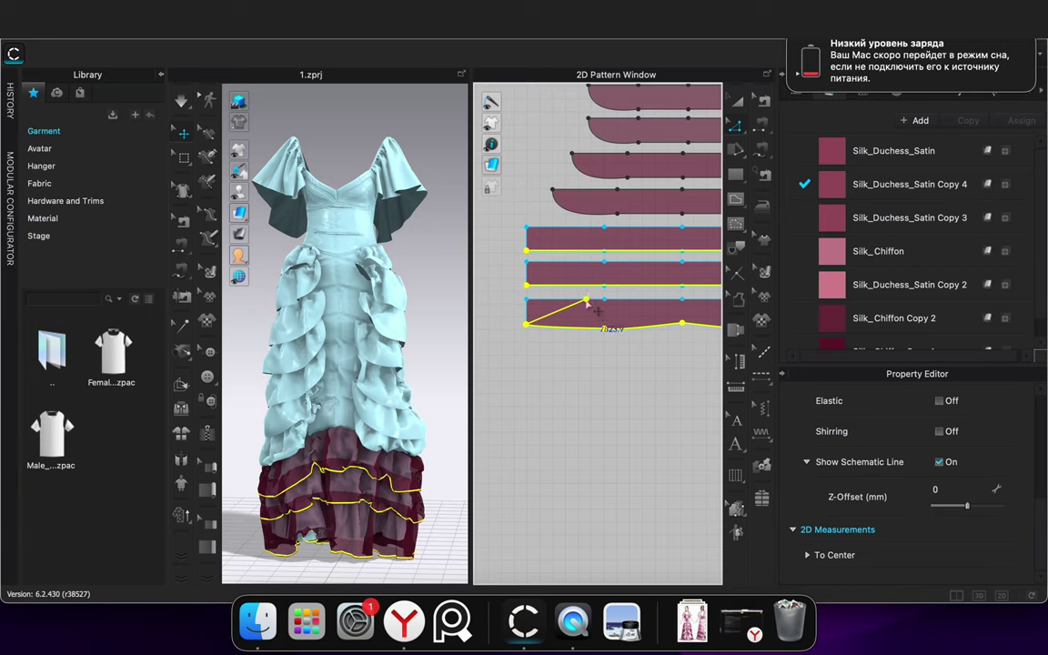
drag(586, 300, 581, 307)
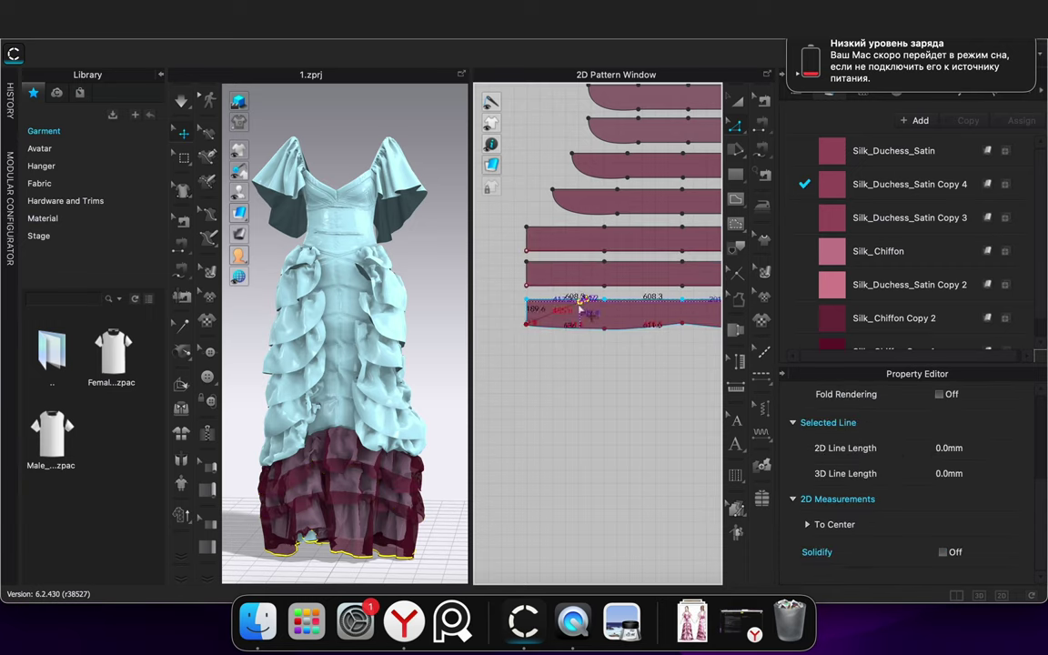
key(super+z)
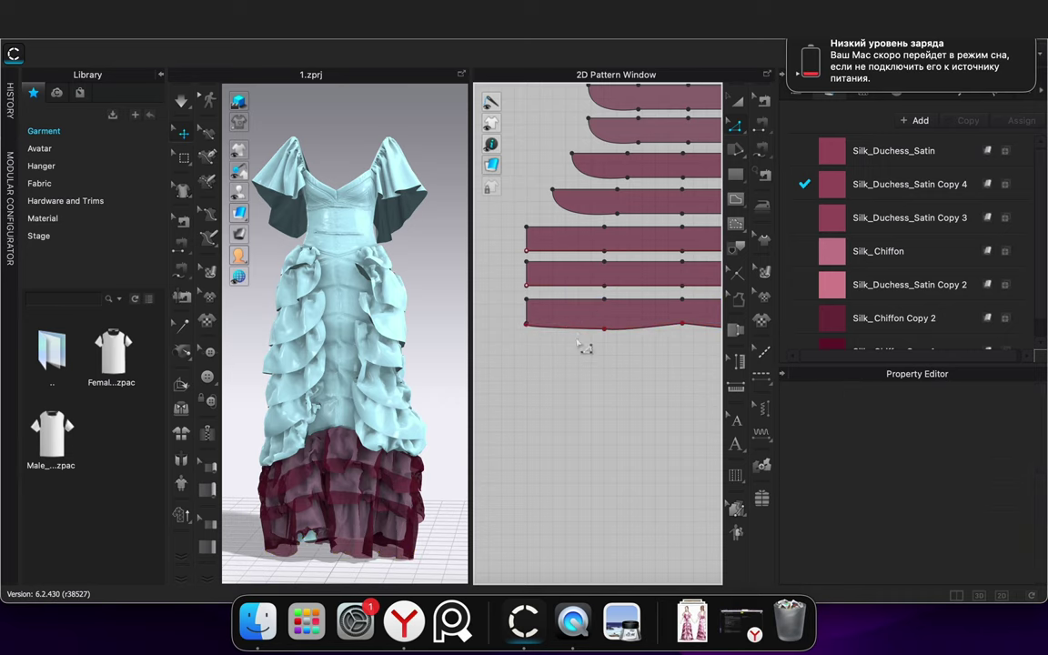
Cut and sew the three straight ruffle strips along the internal lines offset from their hems
scroll(553, 259, up, 3)
scroll(551, 254, up, 4)
click(549, 233)
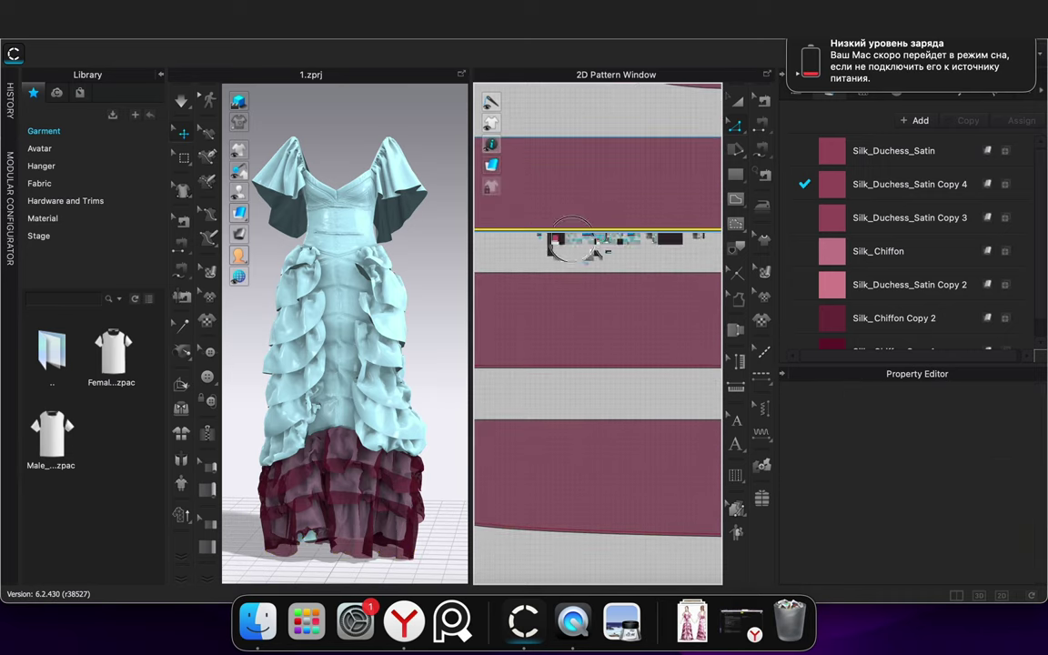
scroll(575, 277, down, 5)
scroll(584, 300, up, 4)
shift+click(594, 307)
shift+click(620, 443)
scroll(618, 444, down, 5)
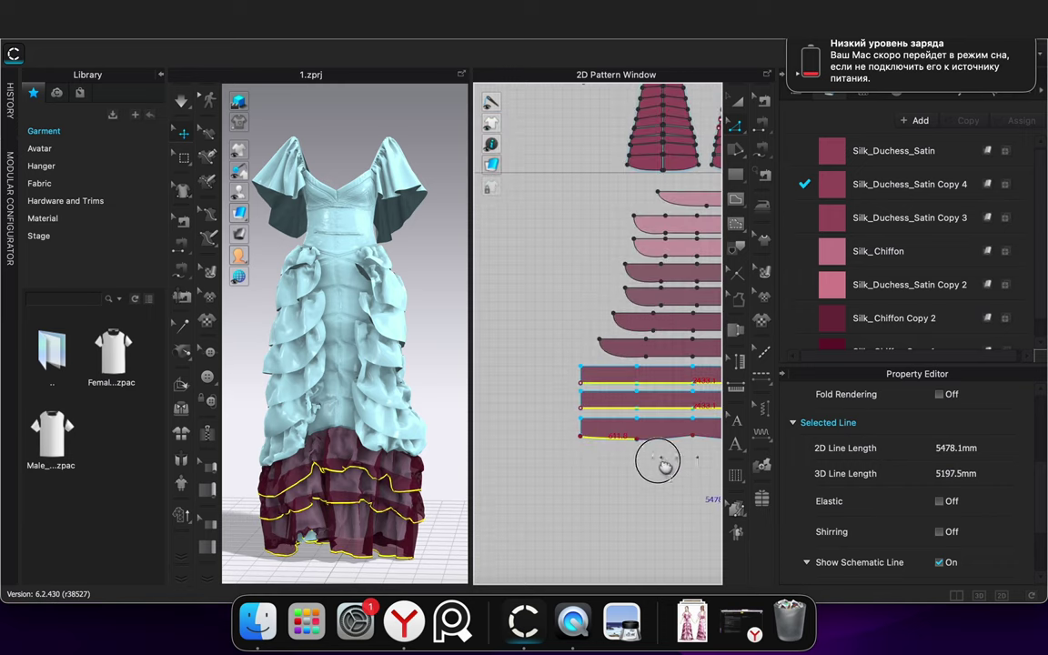
scroll(662, 464, up, 6)
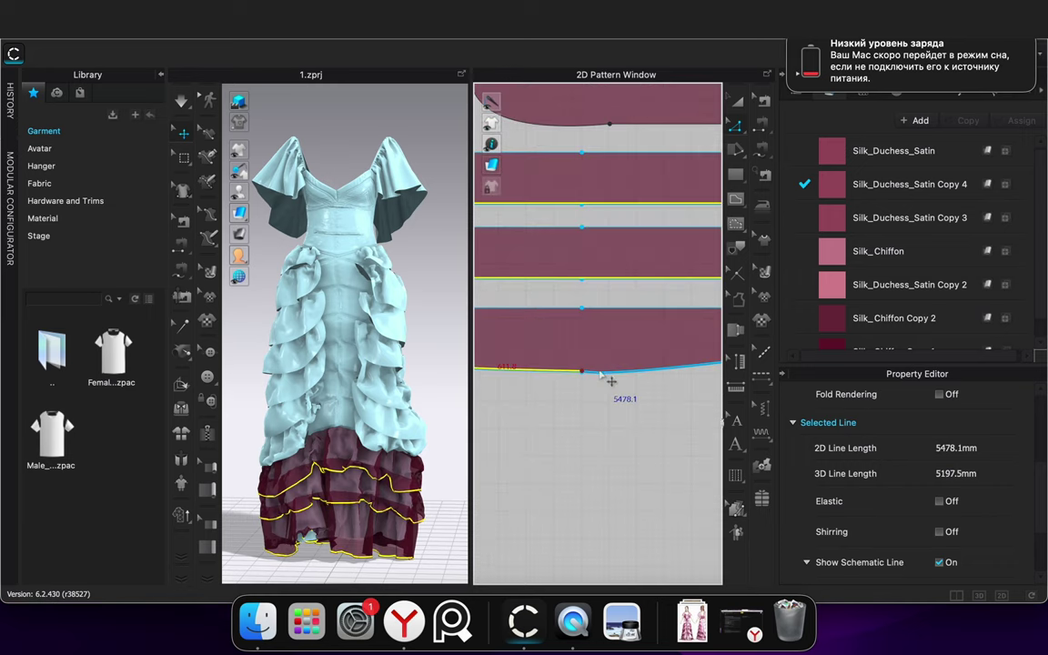
shift+click(600, 373)
middle_drag(707, 409, 495, 392)
shift+click(600, 352)
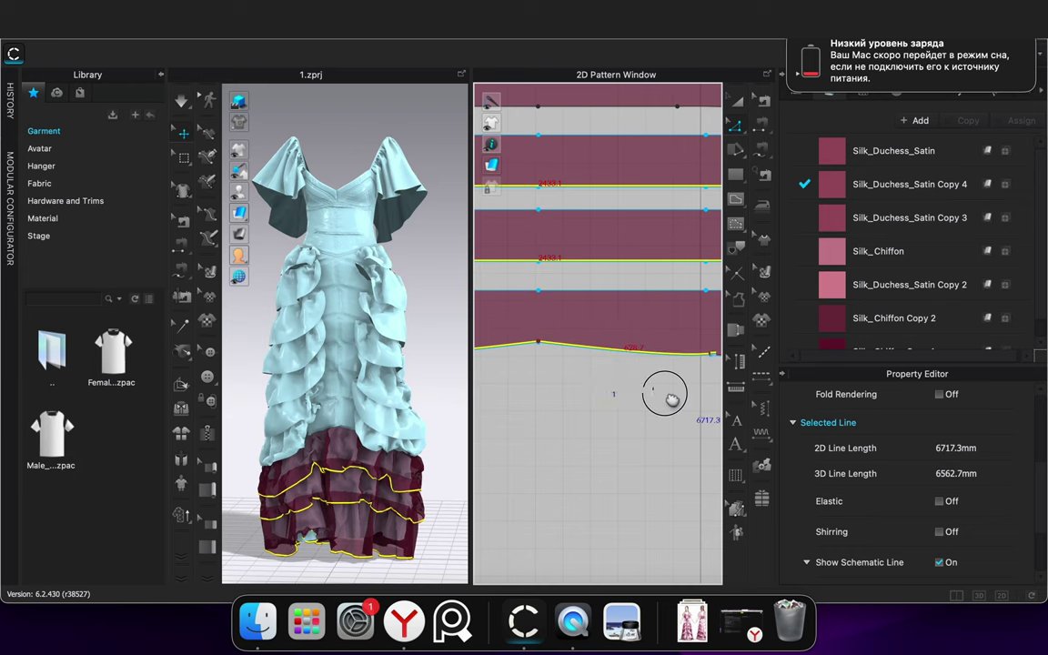
middle_drag(683, 397, 570, 401)
shift+click(624, 364)
right_click(624, 364)
click(662, 238)
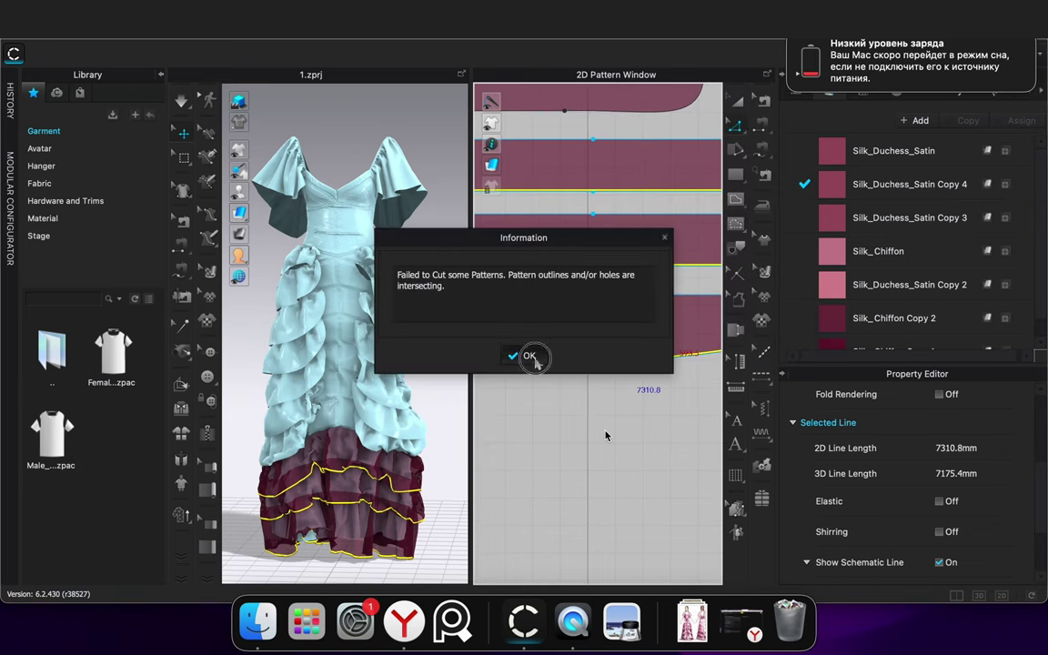
click(533, 357)
click(578, 460)
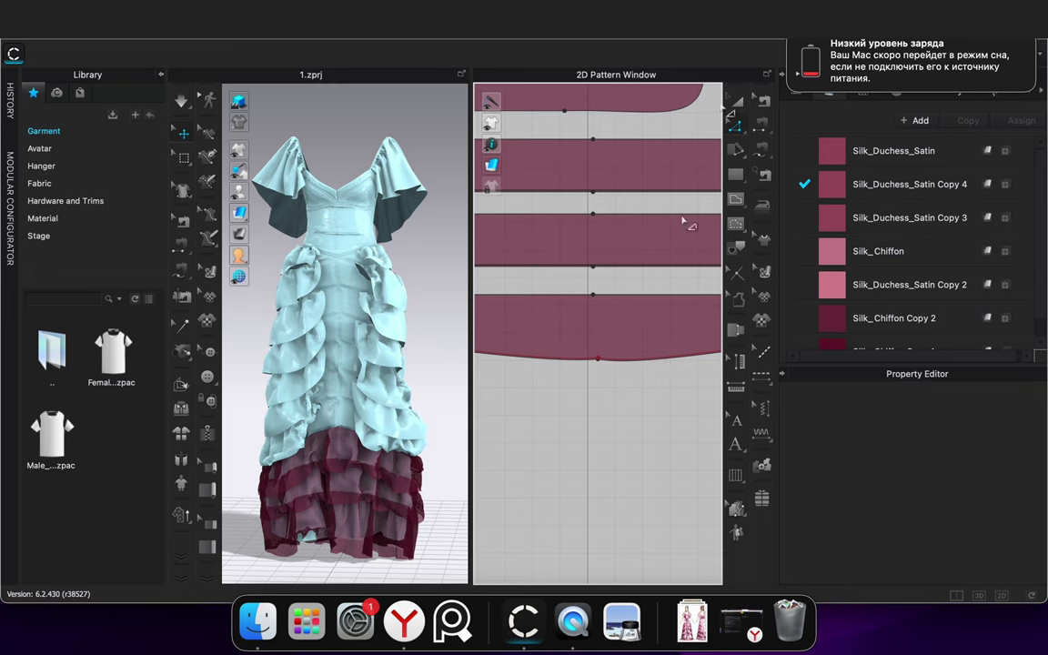
Move the narrow hem bands cut from the upper two straight strips slightly below their ruffles
click(616, 271)
drag(614, 192, 615, 201)
click(610, 376)
scroll(610, 375, down, 3)
scroll(591, 390, up, 3)
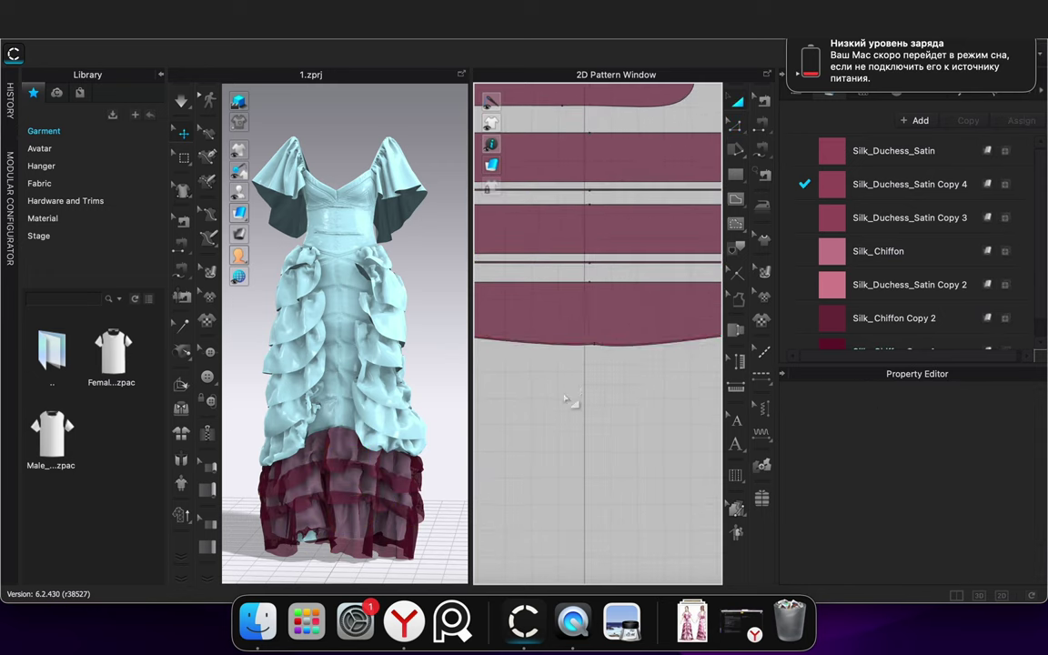
Try to cut and sew the lowest ruffle strip along its offset internal line
scroll(588, 394, down, 5)
middle_drag(628, 415, 800, 380)
scroll(583, 364, up, 3)
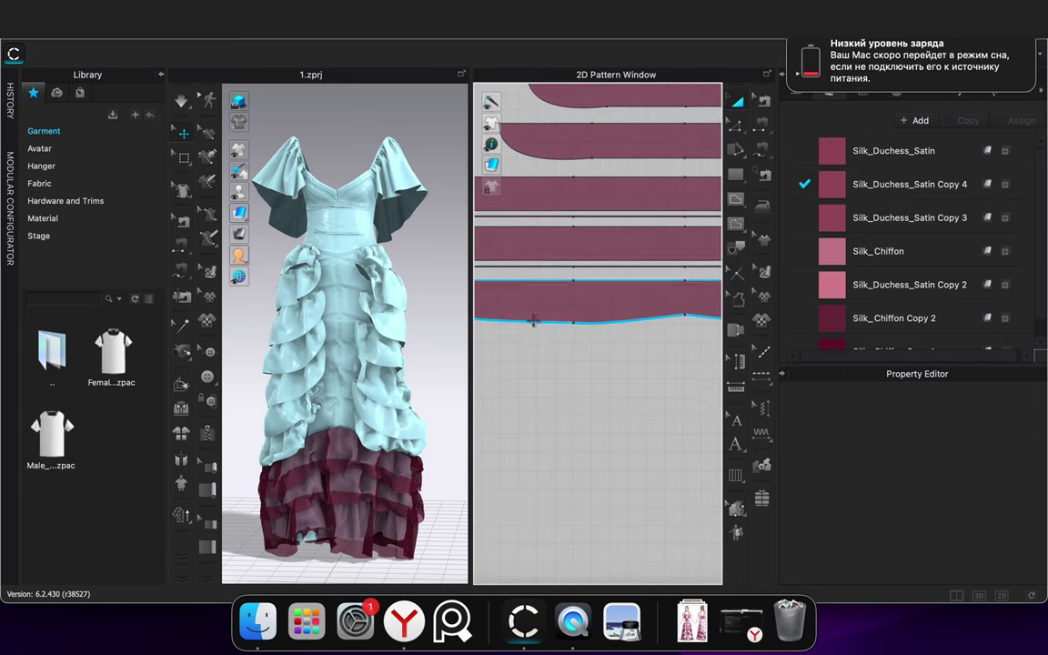
scroll(538, 313, up, 2)
click(546, 316)
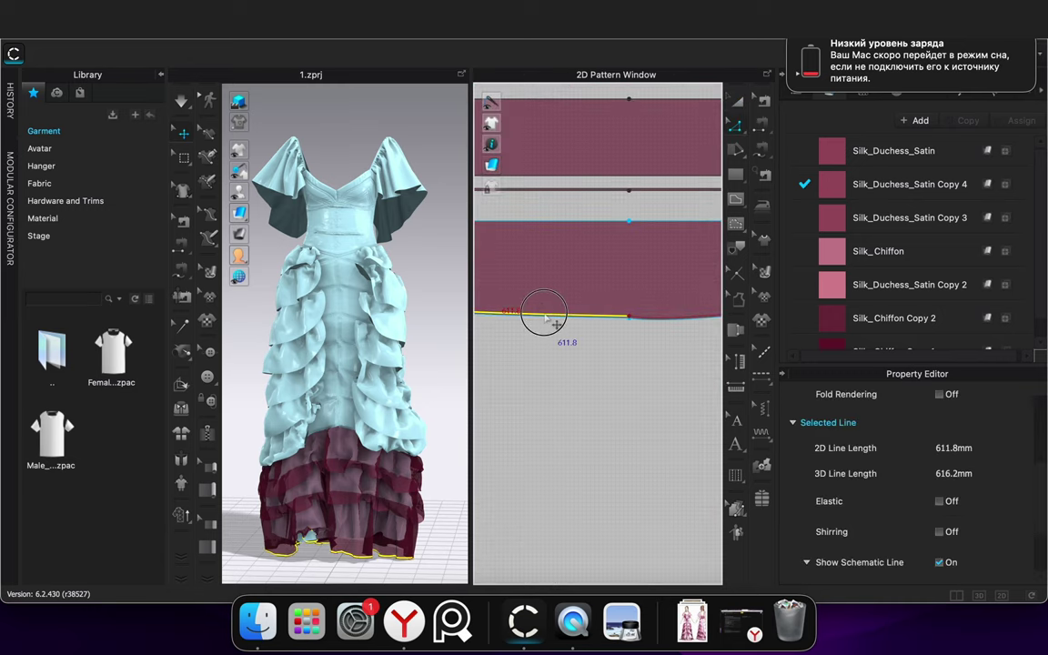
right_click(546, 317)
click(589, 191)
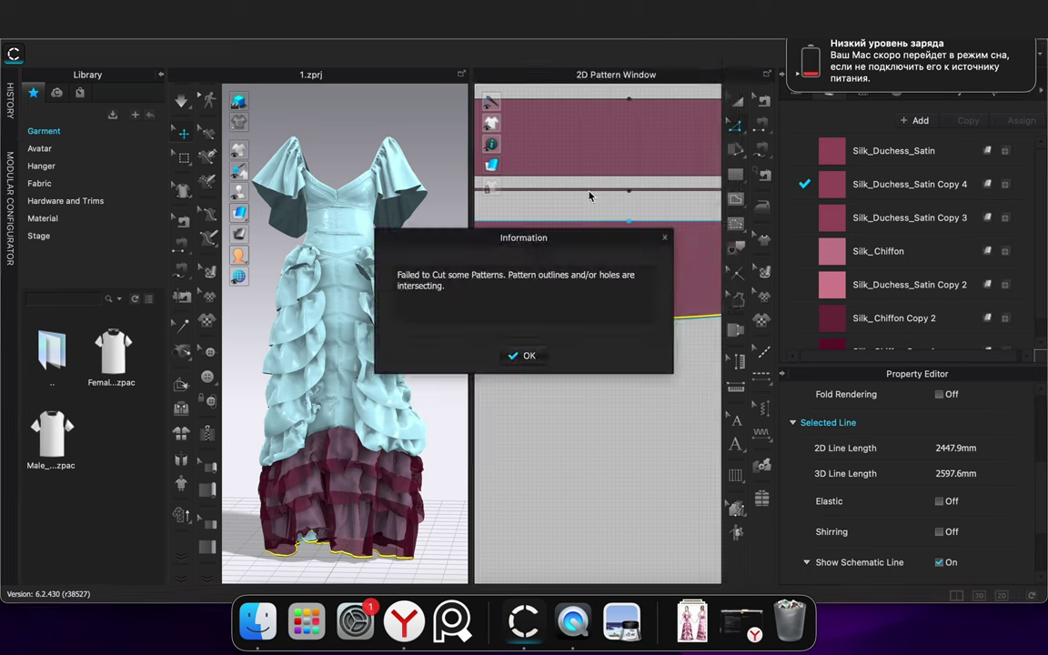
click(665, 241)
click(639, 368)
Delete the intermediate points along the lowest ruffle strip's hem to make the edge straight
right_click(629, 317)
click(629, 317)
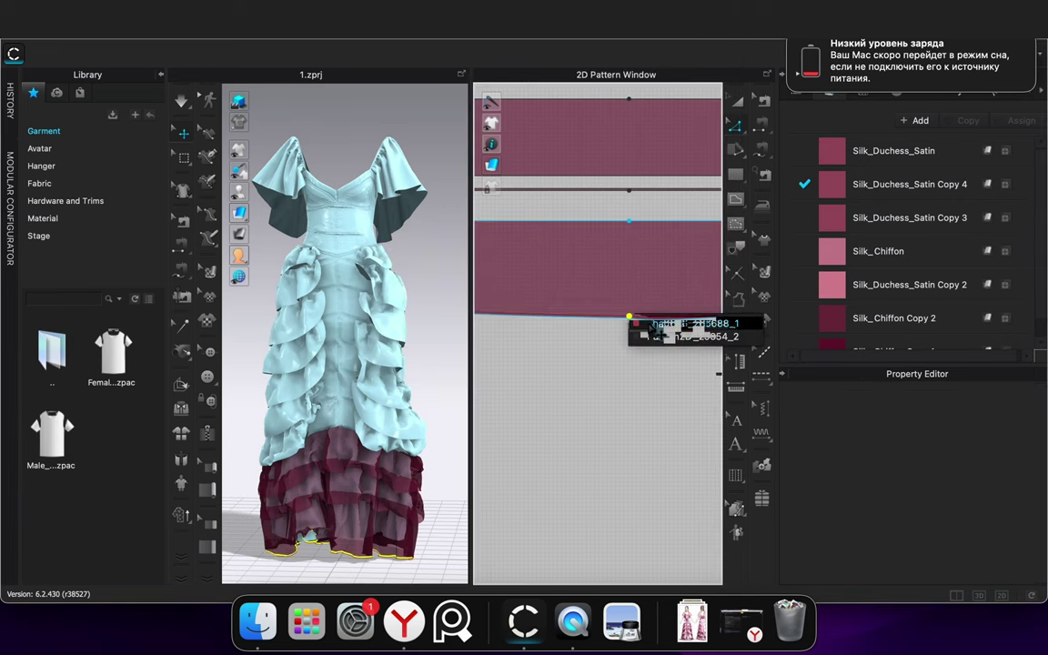
click(631, 321)
click(634, 323)
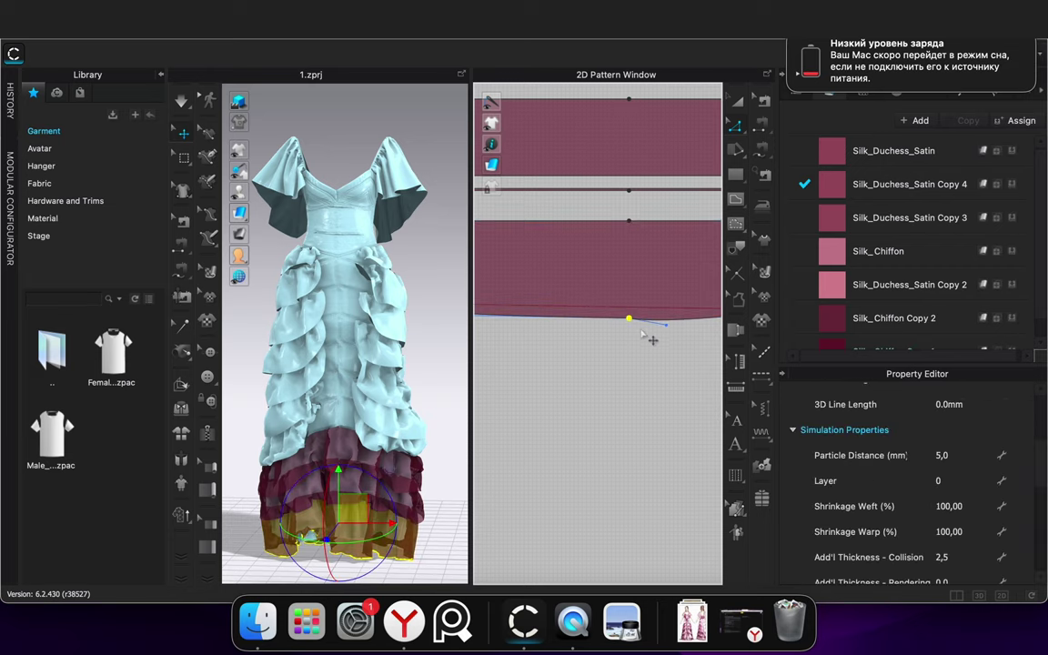
scroll(641, 326, down, 5)
click(686, 364)
middle_drag(622, 365, 596, 317)
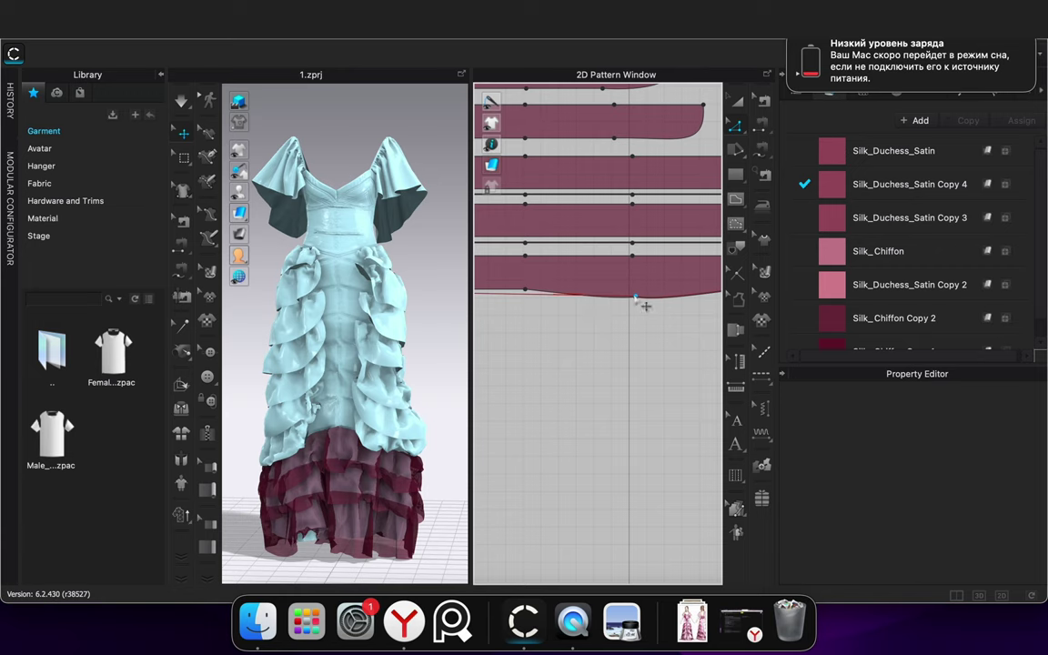
click(638, 299)
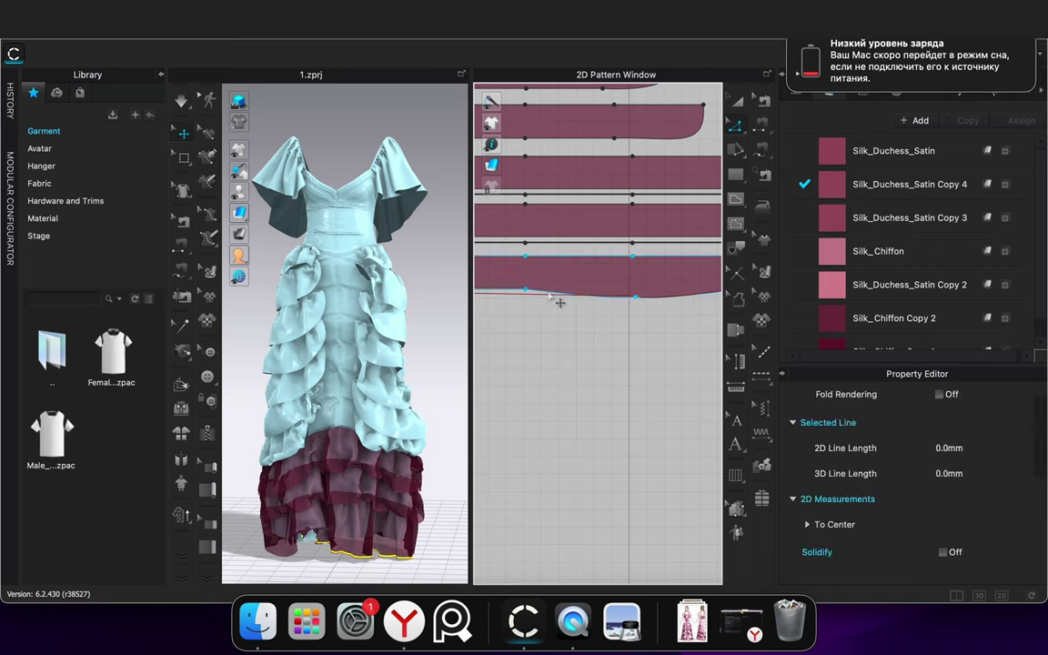
drag(558, 299, 600, 294)
key(Delete)
scroll(601, 296, up, 5)
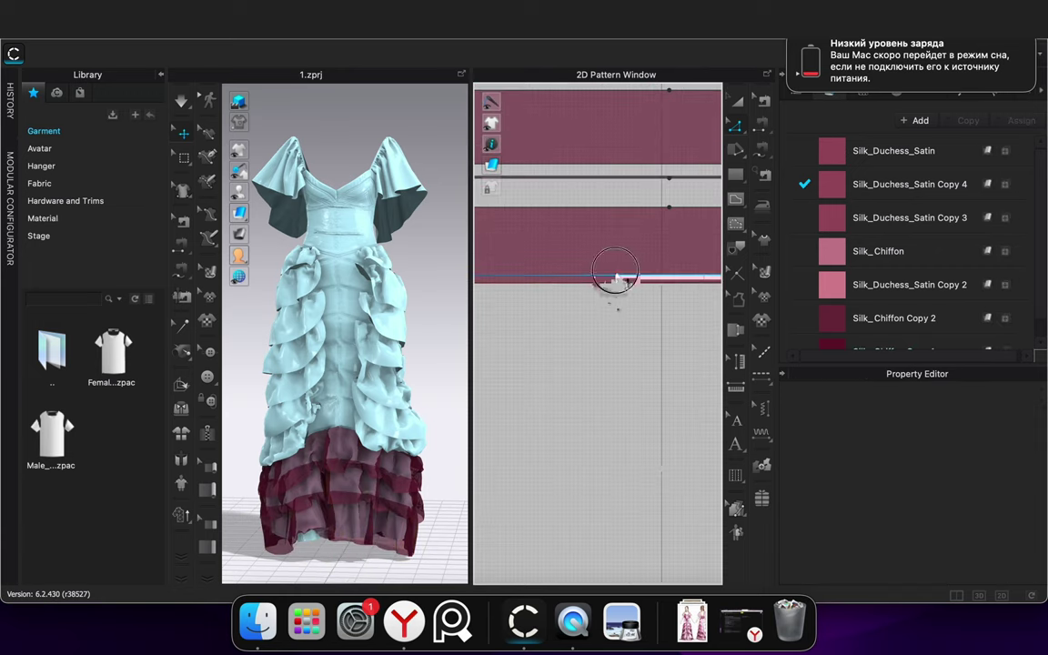
Offset the lowest ruffle's straightened hem as one internal line at 5 mm with Extend enabled
click(623, 280)
scroll(627, 284, down, 5)
right_click(514, 285)
click(502, 385)
scroll(567, 314, up, 5)
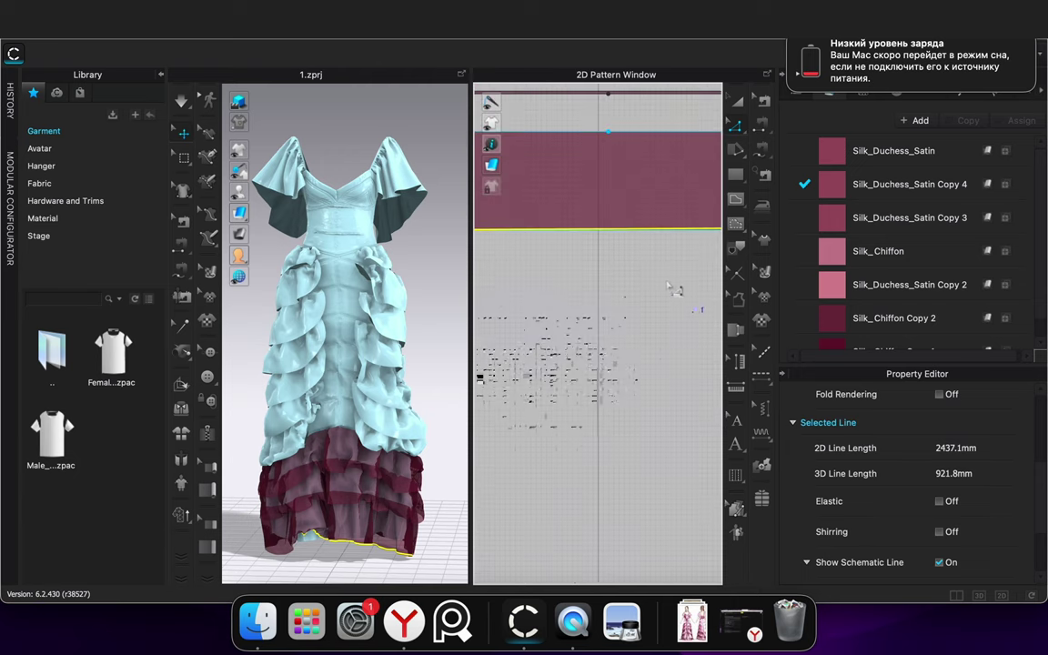
right_click(622, 230)
click(678, 345)
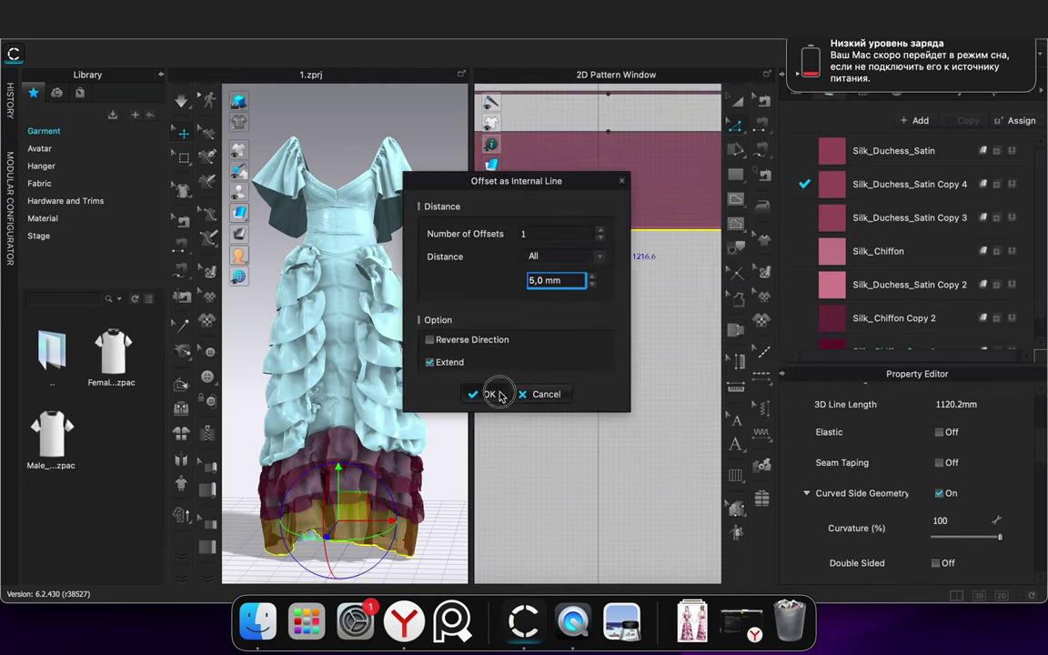
click(491, 394)
Cut and sew the lowest ruffle along the new internal line and move its narrow hem band slightly below
right_click(619, 230)
click(655, 384)
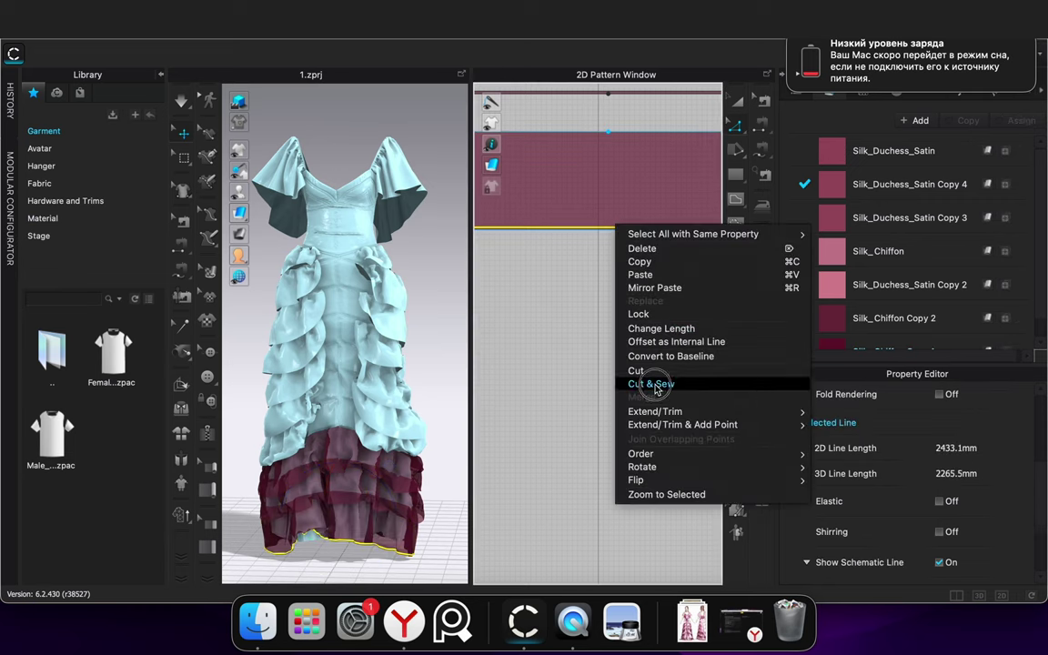
click(740, 104)
drag(660, 232, 661, 244)
click(643, 322)
Duplicate the Silk_Chiffon Copy 1 fabric and set the duplicate's opacity to 100
scroll(641, 316, down, 5)
scroll(604, 317, down, 2)
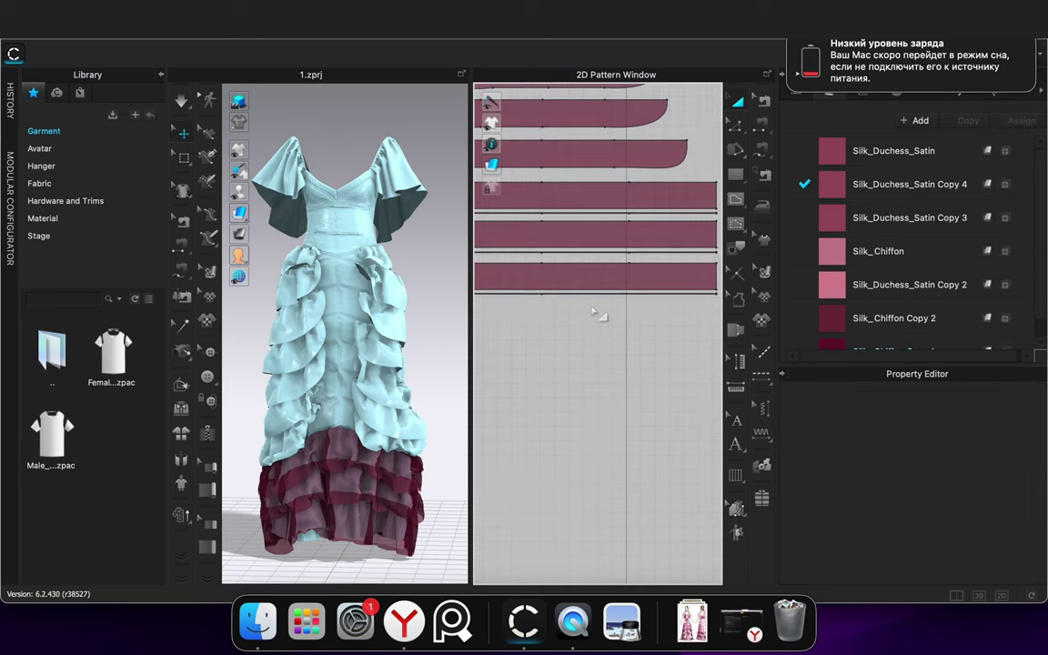
scroll(898, 289, down, 2)
click(1011, 209)
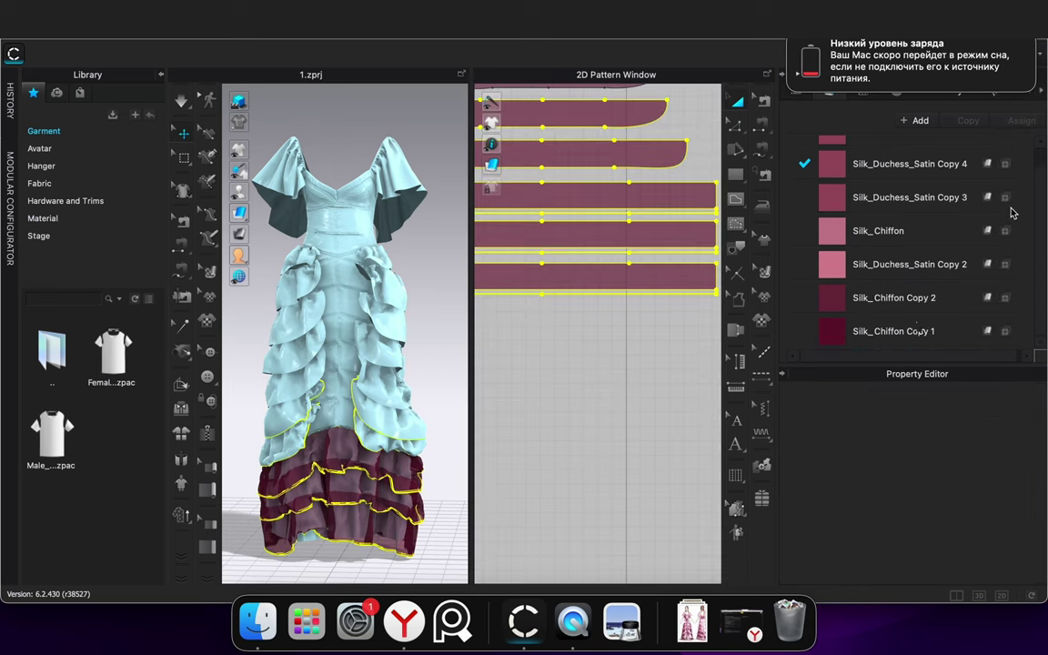
click(917, 331)
scroll(648, 248, up, 3)
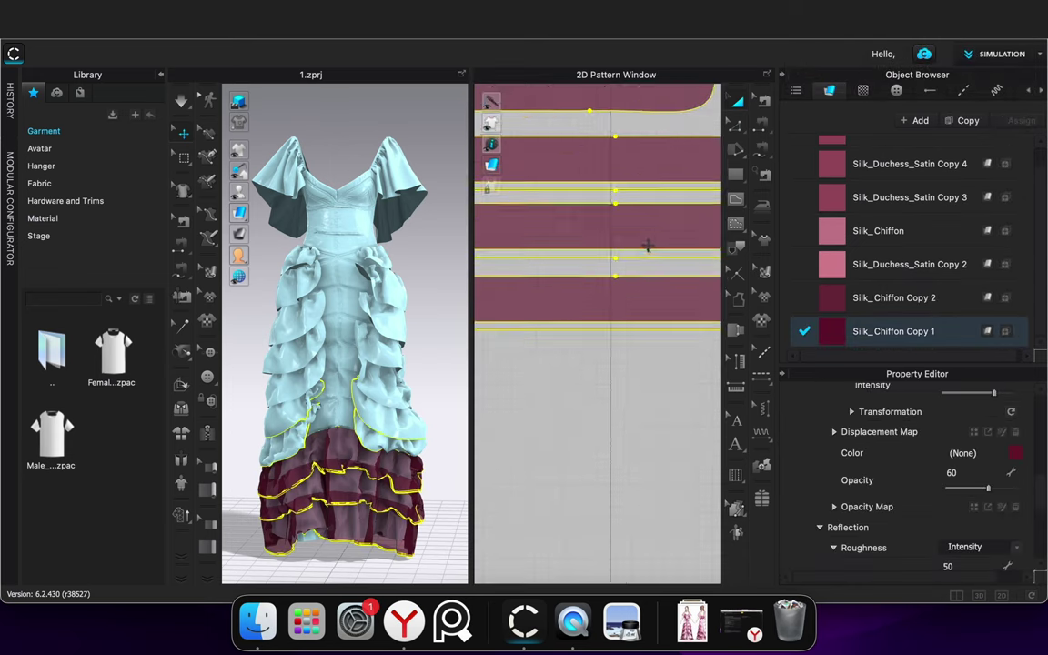
scroll(646, 242, down, 6)
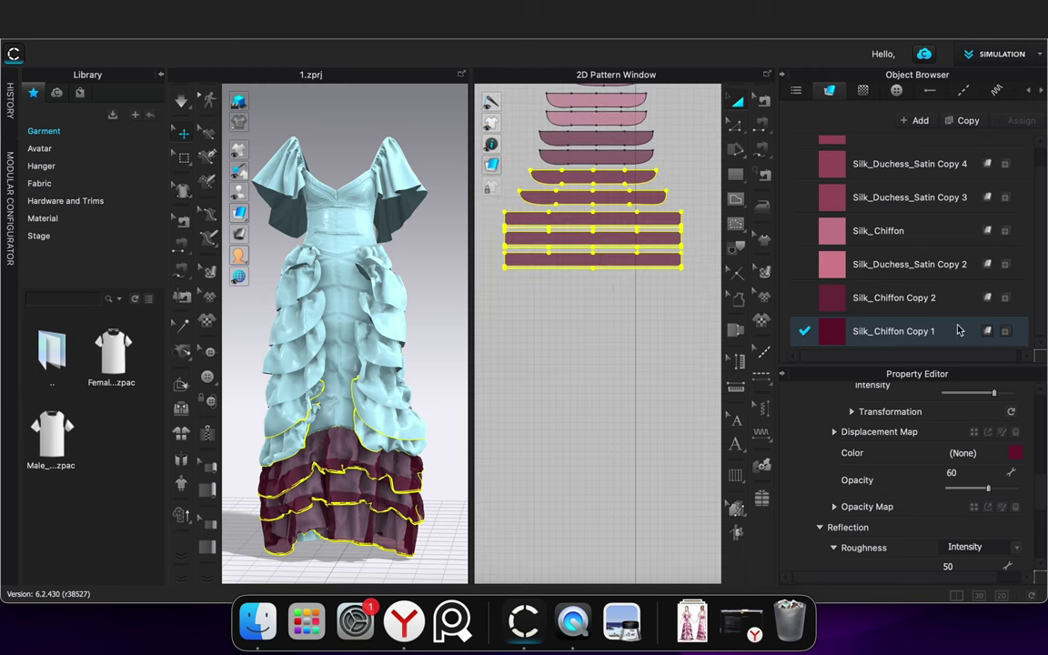
click(966, 124)
scroll(913, 331, down, 2)
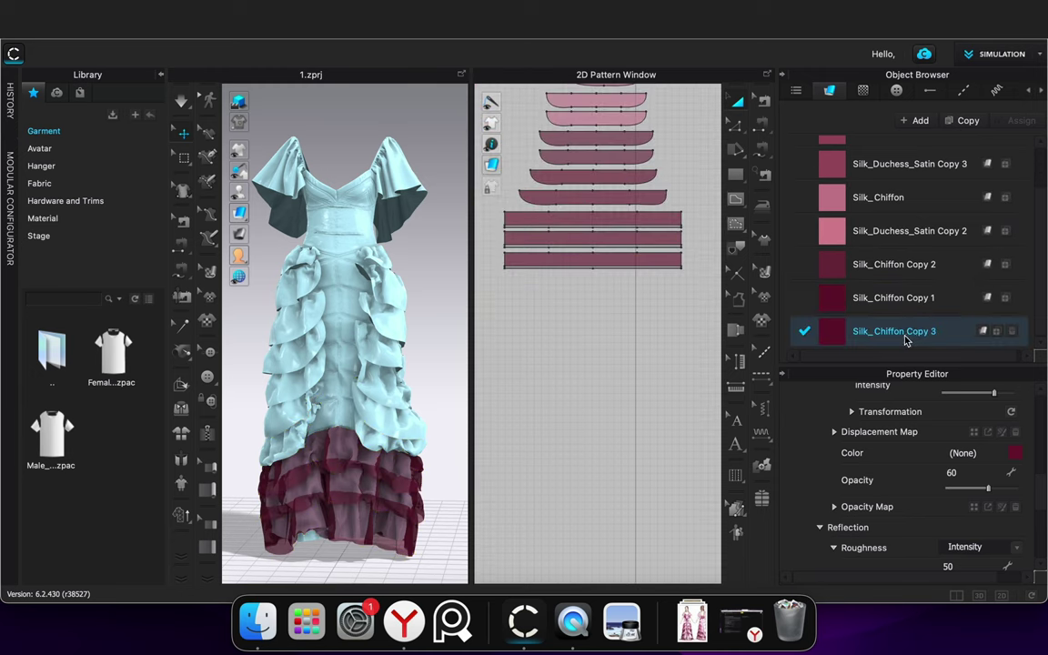
drag(990, 493, 1033, 498)
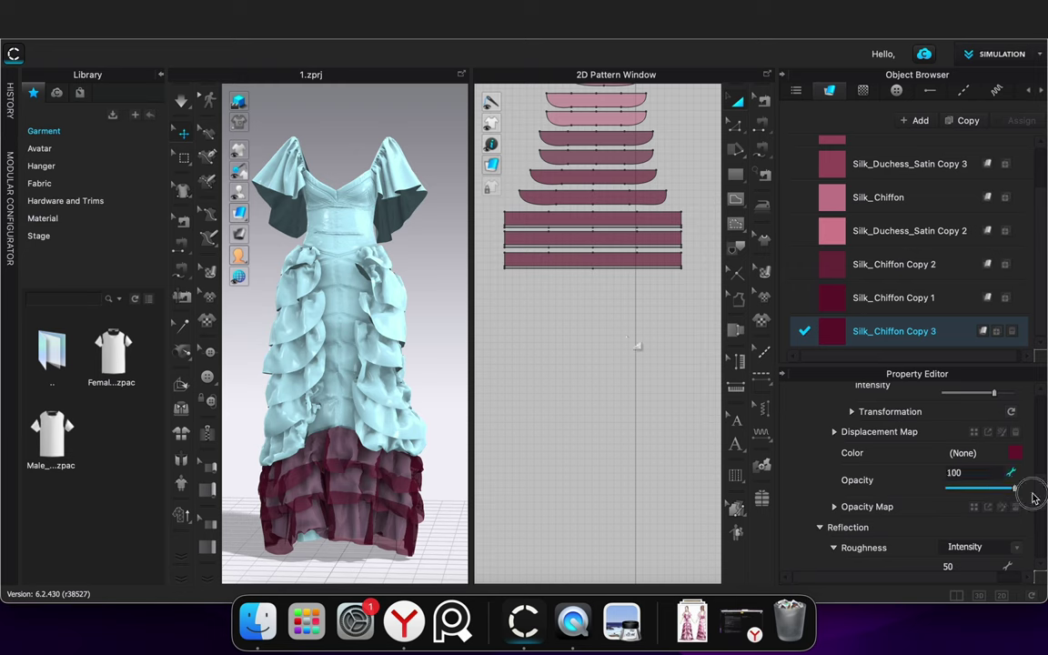
Assign the Silk_Chiffon Copy 3 fabric to the three narrow hem bands of the straight lower ruffles
scroll(611, 273, up, 4)
click(613, 289)
shift+click(612, 242)
shift+click(608, 197)
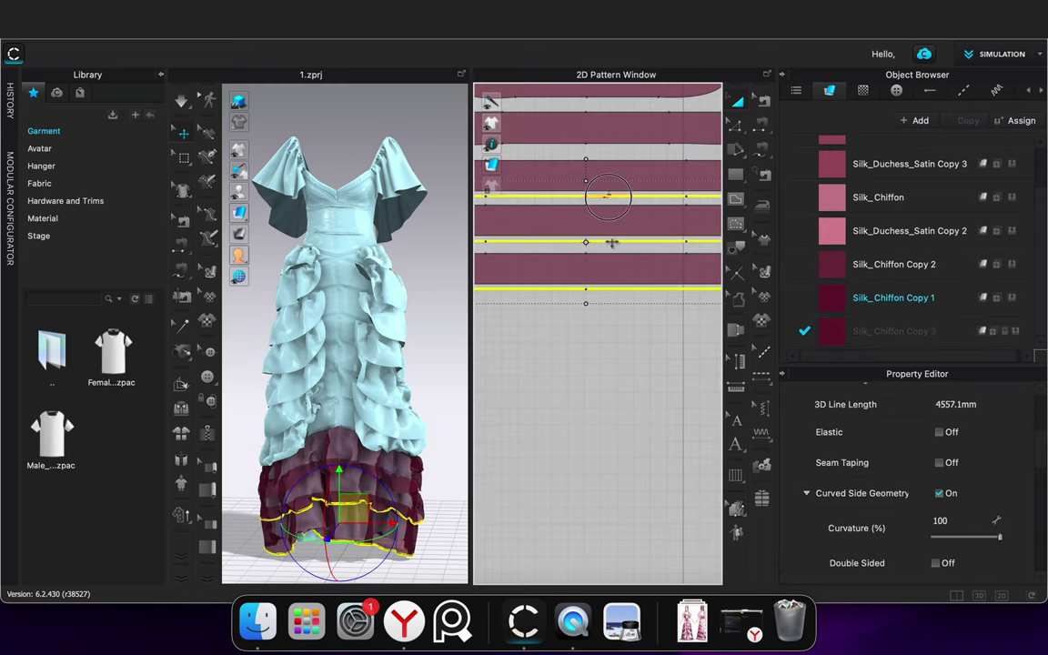
click(699, 374)
Set the particle distance of the three straight lower ruffles and their hem bands to 5
scroll(564, 368, down, 5)
drag(650, 379, 483, 302)
scroll(987, 491, down, 6)
click(952, 457)
text(5)
click(569, 384)
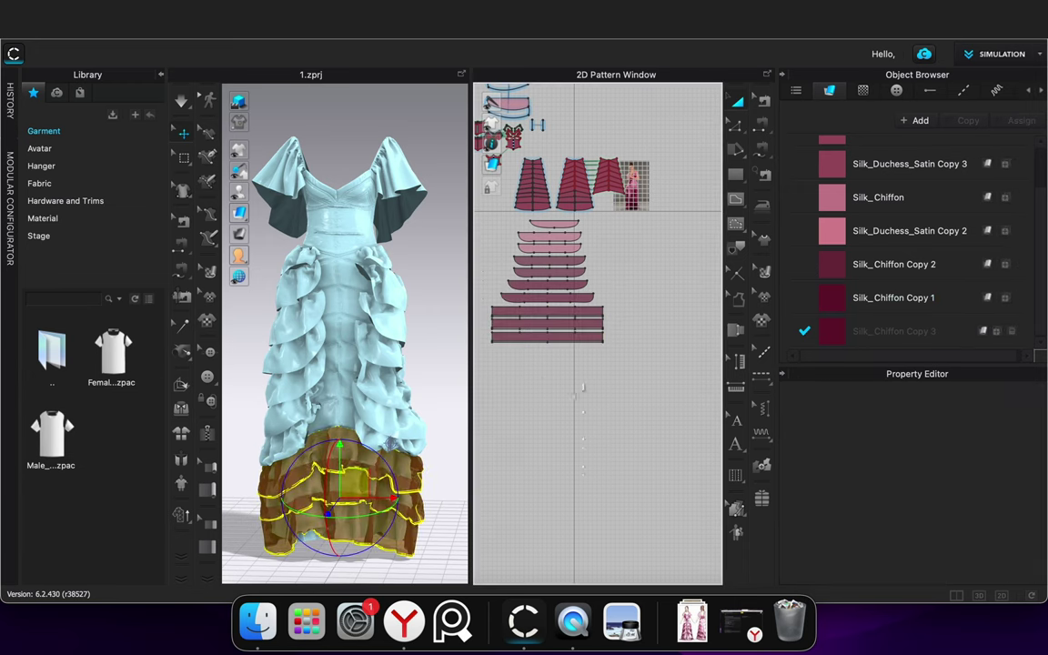
Simulate the gown to settle the lower ruffles, and freeze the two lowest straight ruffles
key(space)
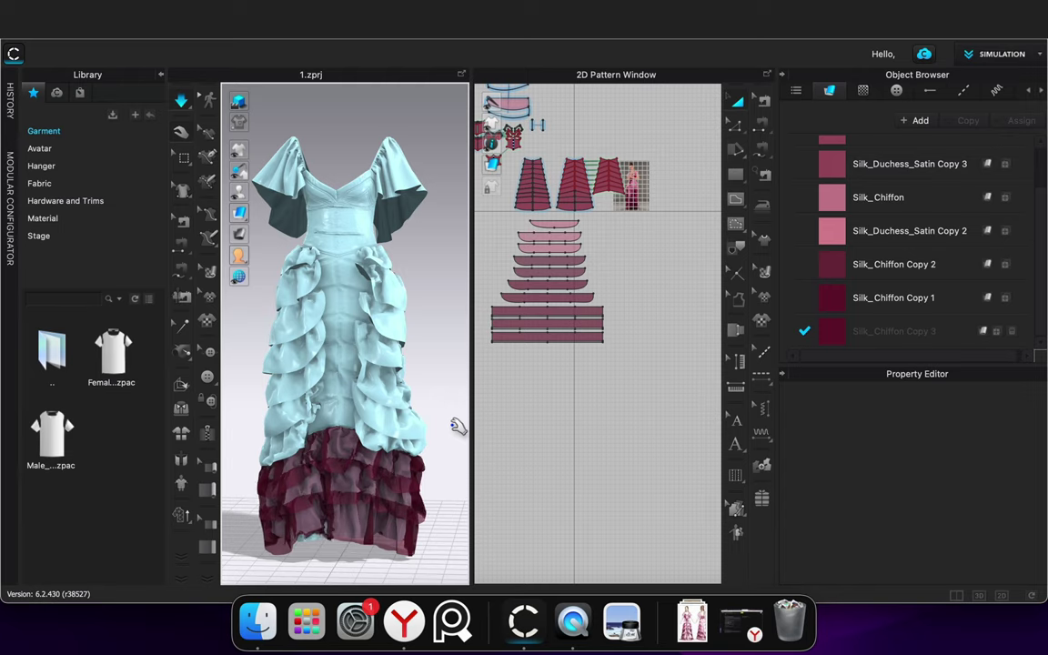
key(space)
mouse_move(449, 443)
right_down()
mouse_move(447, 451)
mouse_move(651, 439)
mouse_move(416, 444)
mouse_move(439, 455)
right_up()
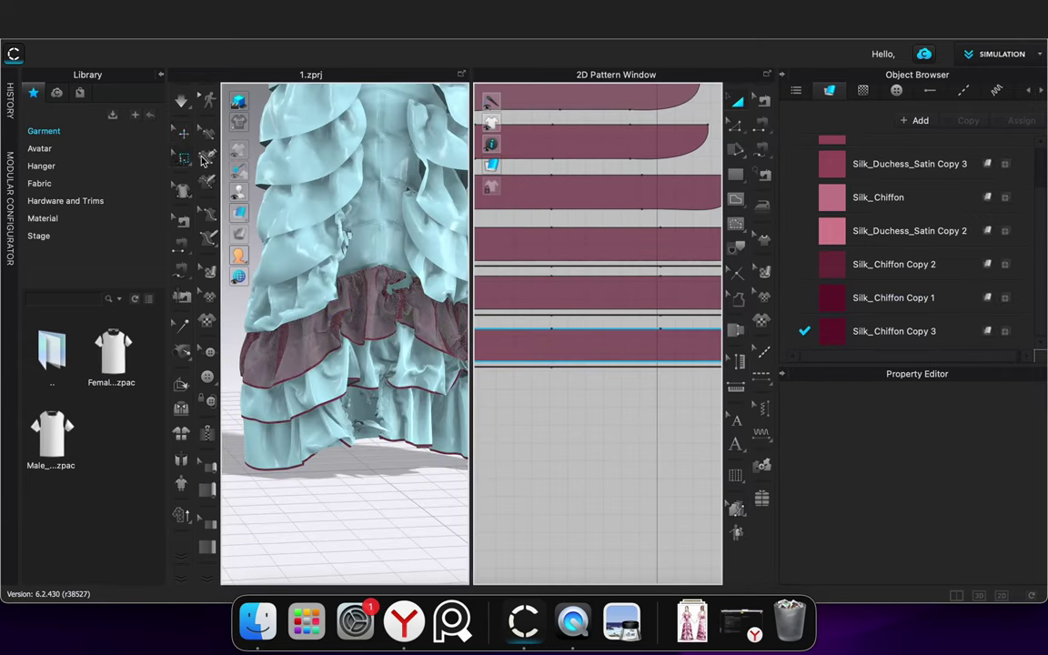
key(super+k)
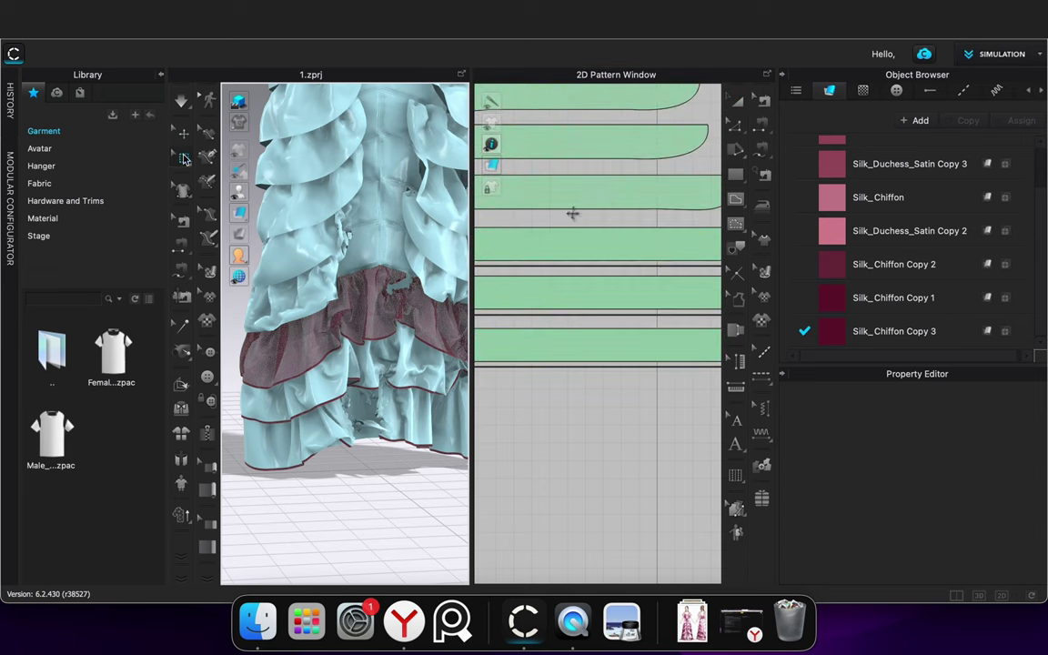
Box-select a mesh area near the middle of the uppermost straight ruffle's gathered edge
drag(596, 220, 662, 252)
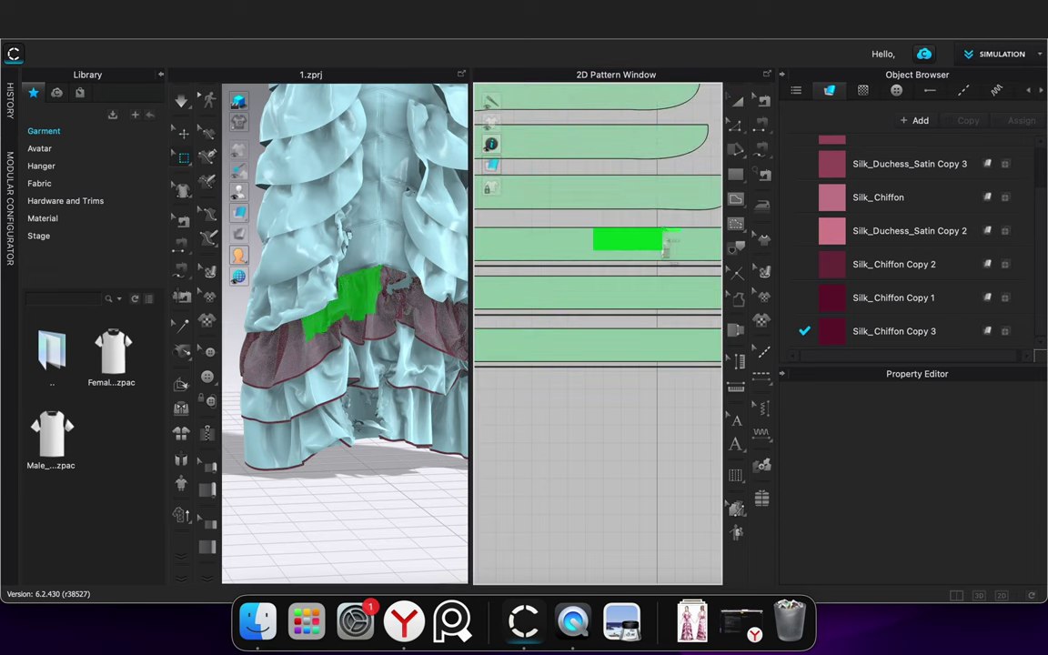
click(670, 221)
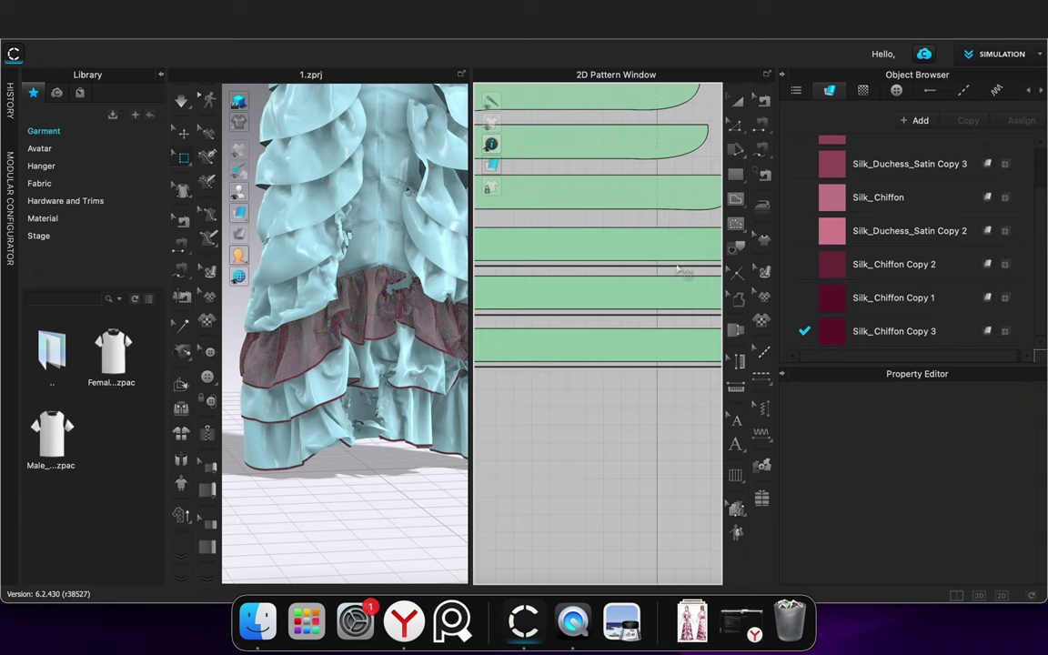
scroll(678, 277, down, 2)
click(634, 367)
scroll(578, 385, down, 2)
click(578, 385)
mouse_move(579, 387)
middle_down()
mouse_move(565, 401)
mouse_move(585, 401)
middle_up()
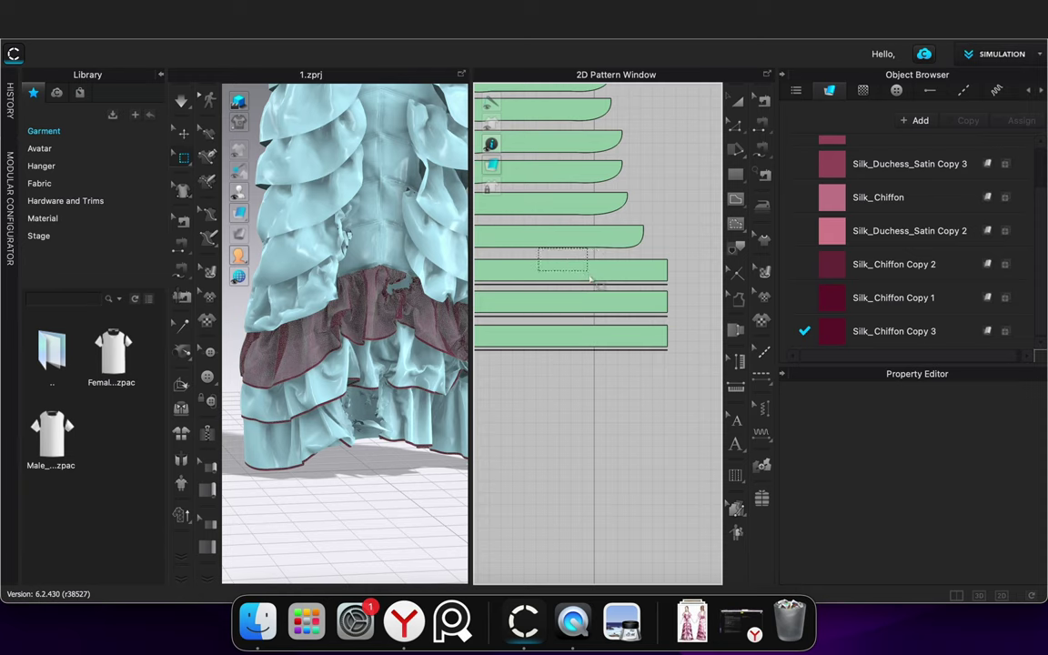
click(636, 261)
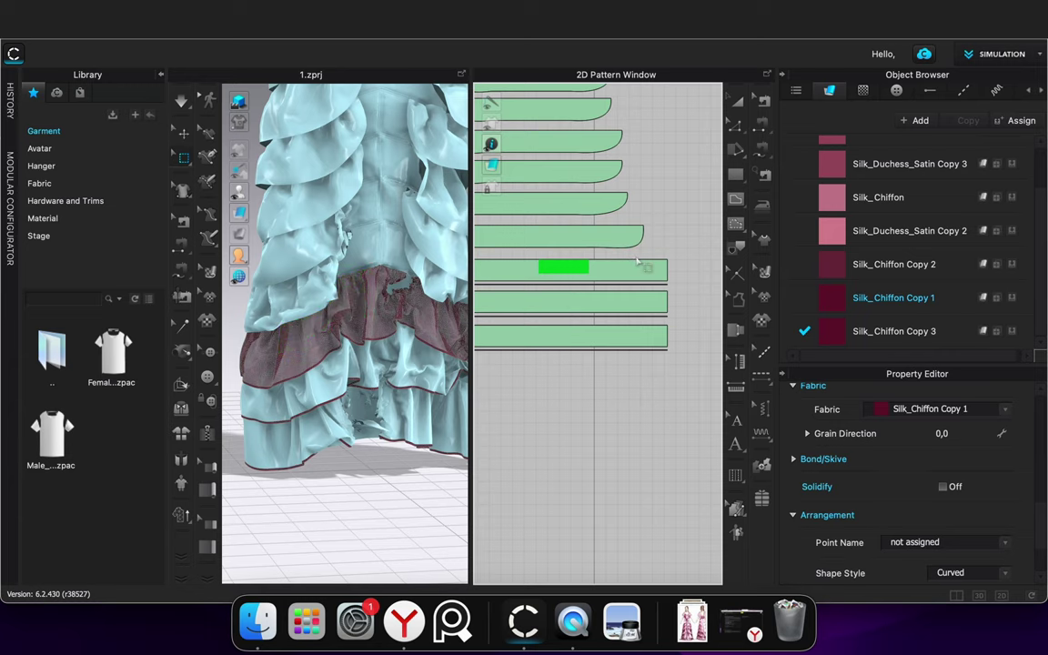
drag(581, 267, 579, 272)
click(587, 273)
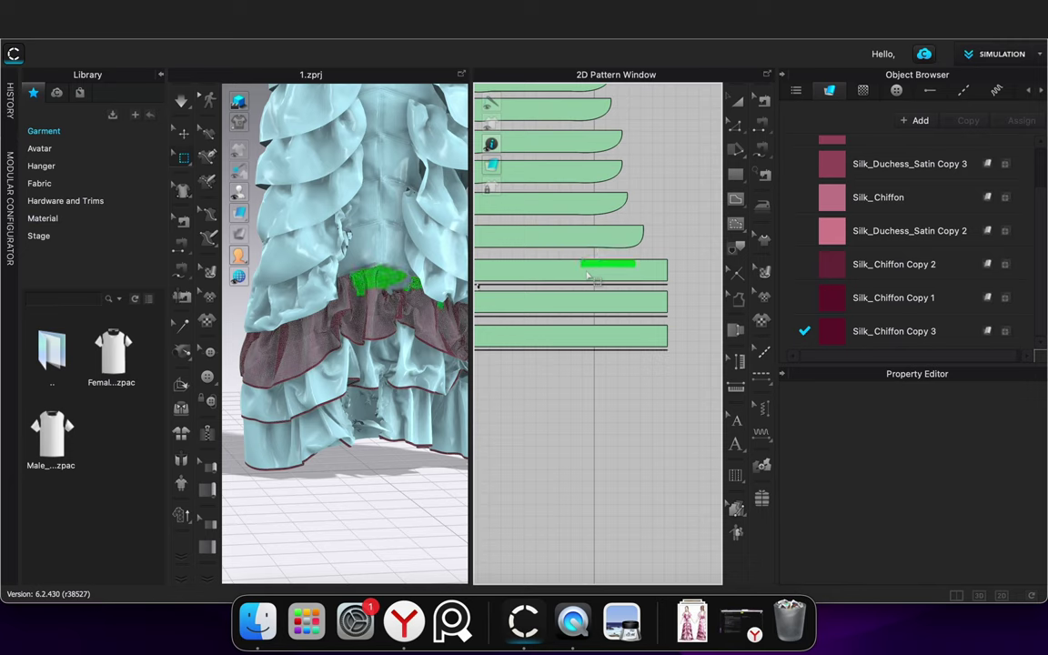
click(630, 261)
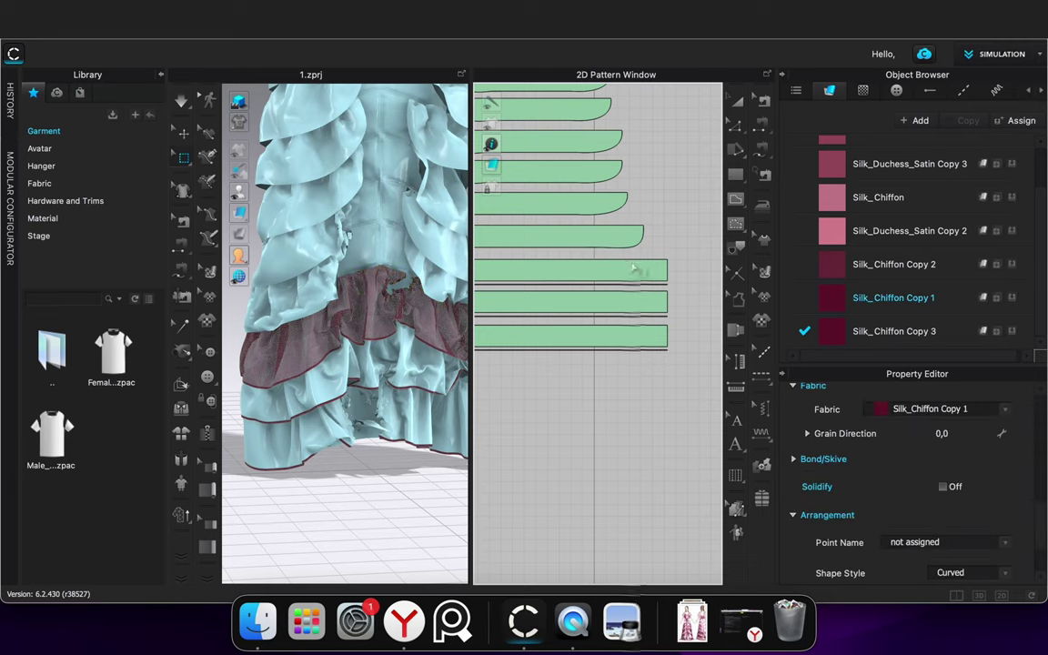
Box-select the tangled mesh near the middle of the uppermost straight ruffle, pull it free in 3D, and simulate the garment
drag(623, 256, 623, 255)
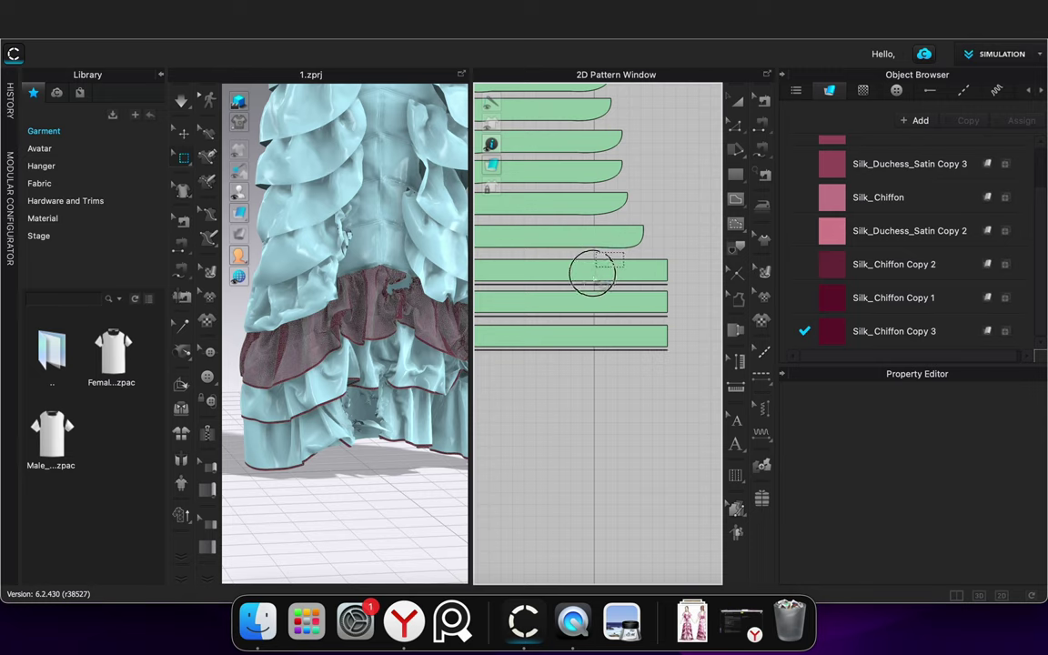
drag(595, 280, 594, 280)
click(594, 280)
click(598, 277)
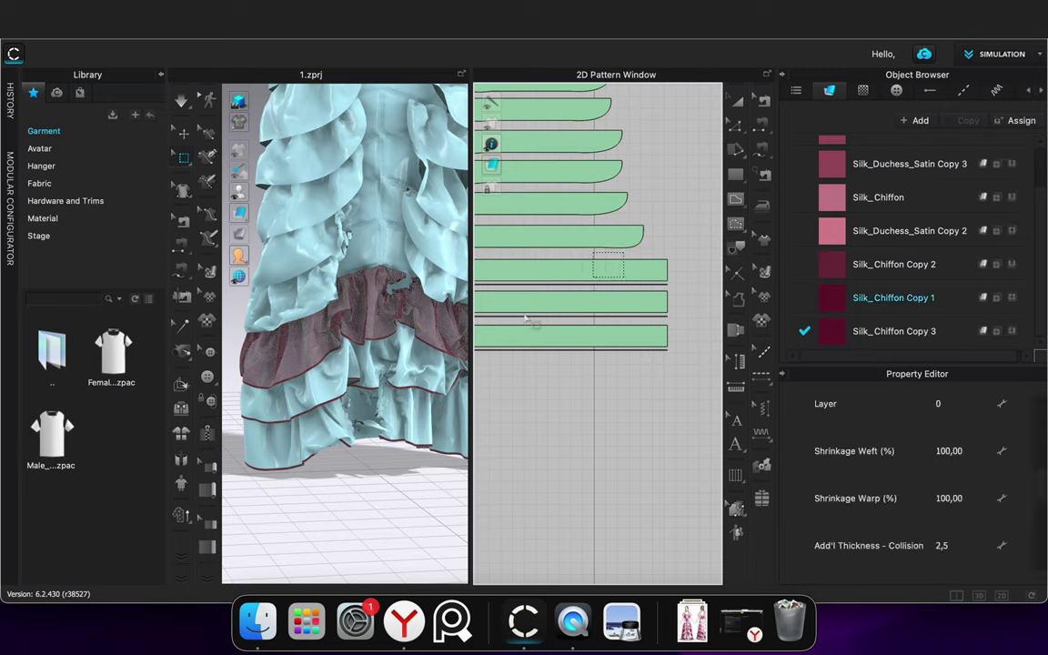
click(393, 303)
drag(391, 301, 394, 304)
right_drag(386, 480, 402, 497)
click(396, 279)
click(432, 440)
right_drag(430, 440, 387, 441)
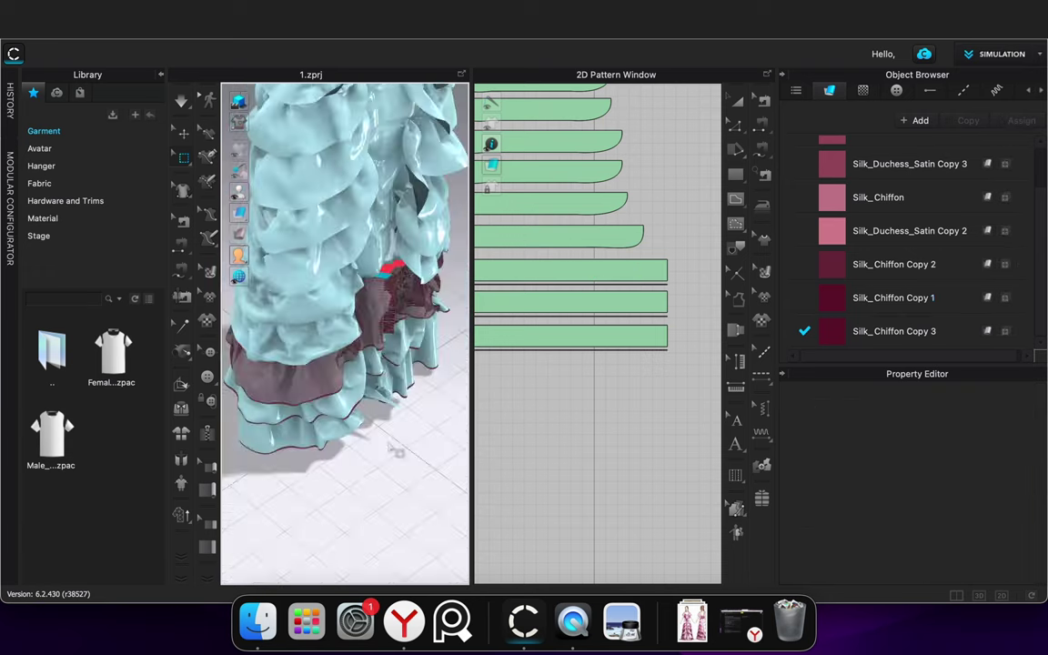
key(space)
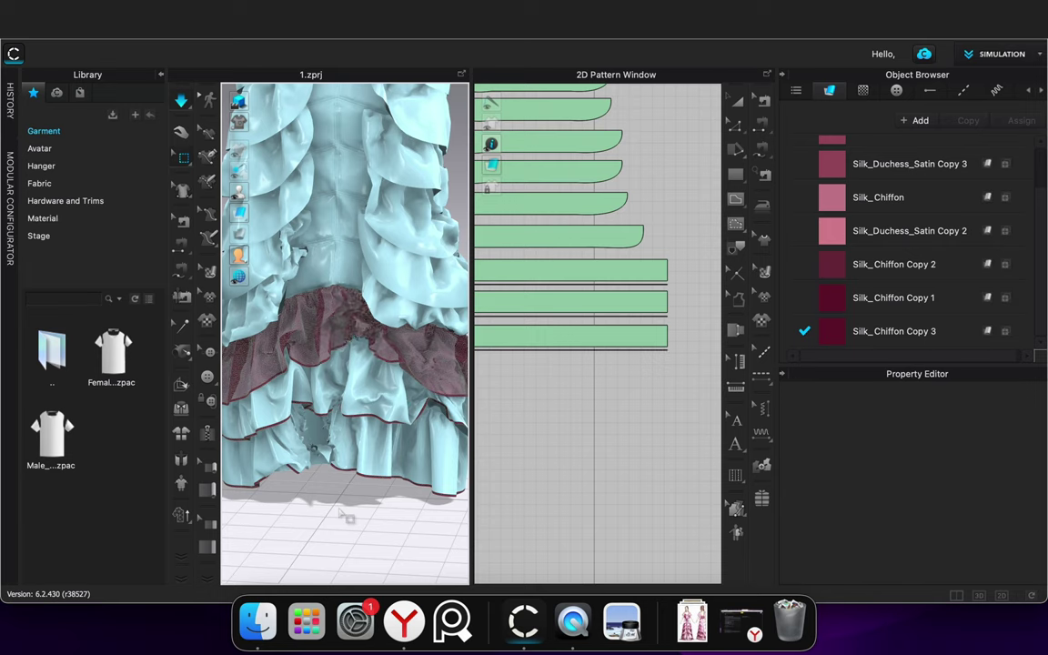
Pull the uppermost straight ruffle's front hem outward while simulating, and stop the simulation
click(741, 103)
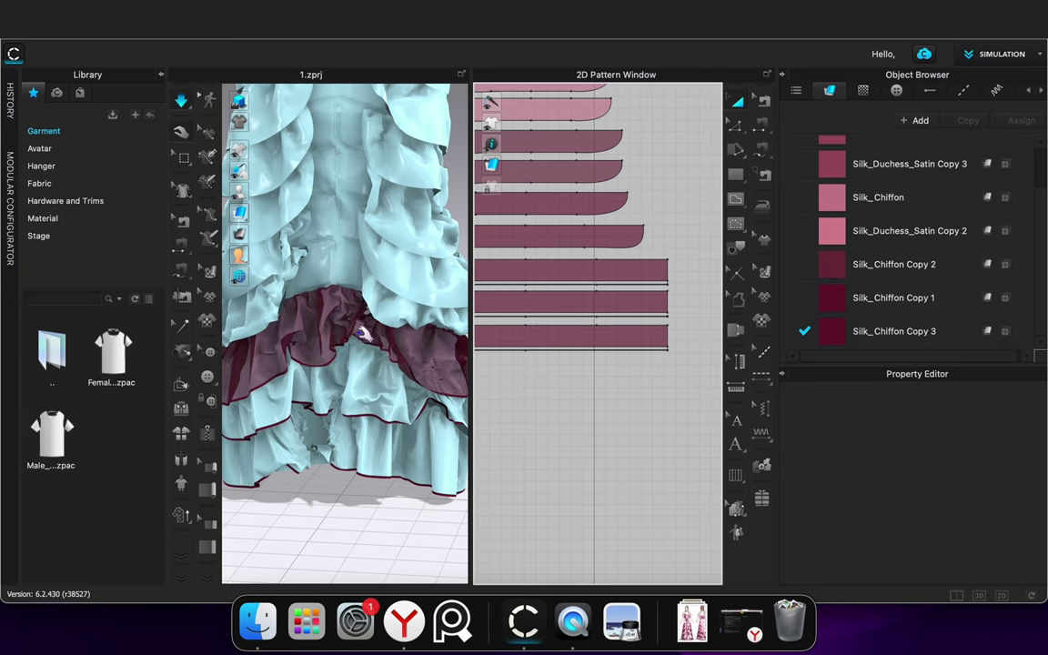
click(371, 348)
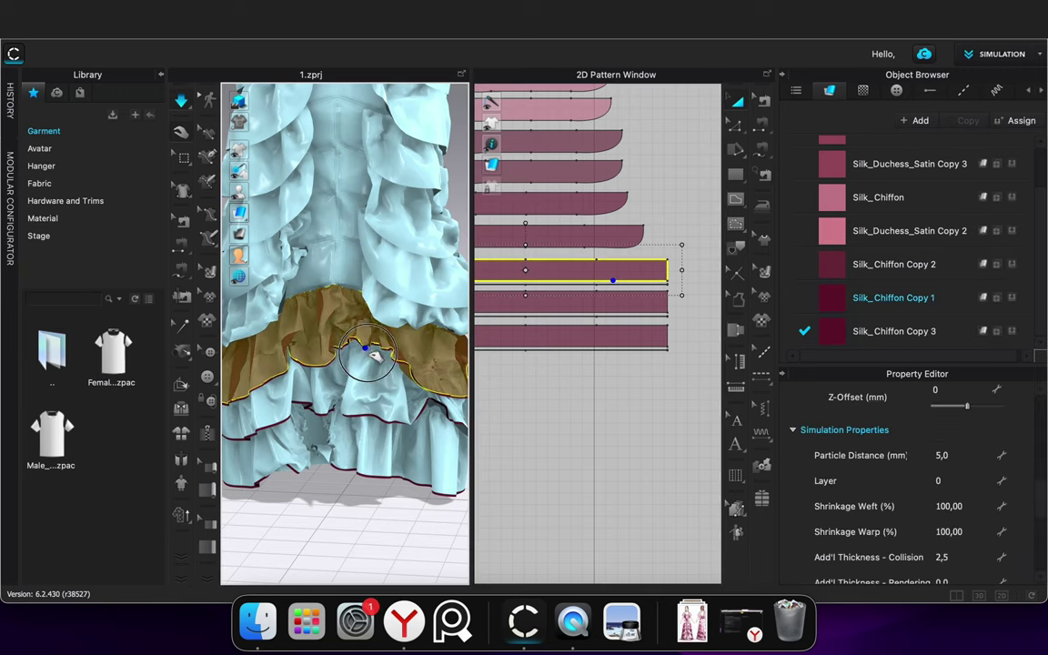
click(361, 515)
right_drag(360, 515, 683, 515)
key(space)
Box-select the remaining tangled mesh in the upper half of the uppermost straight ruffle, pull it free, and resume simulating
click(183, 158)
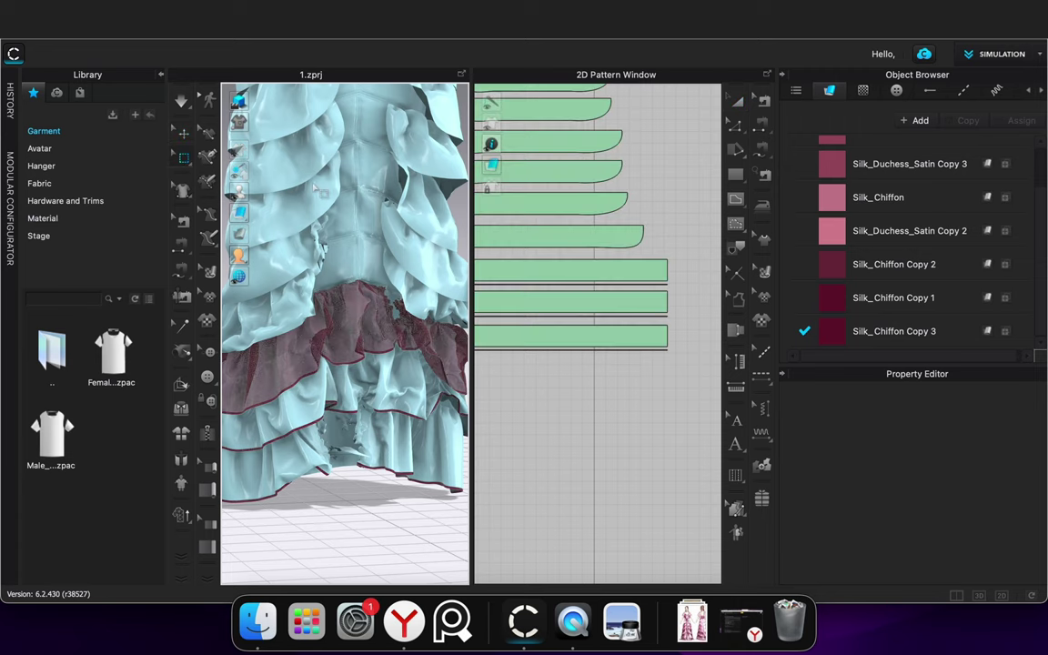
drag(644, 253, 608, 275)
click(609, 275)
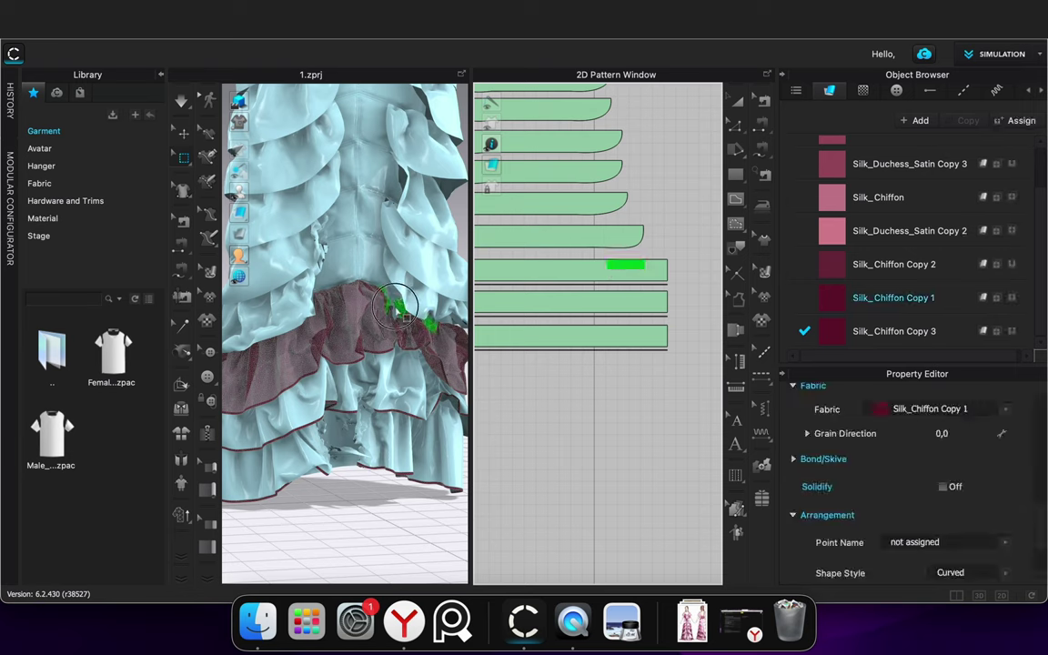
drag(397, 310, 400, 310)
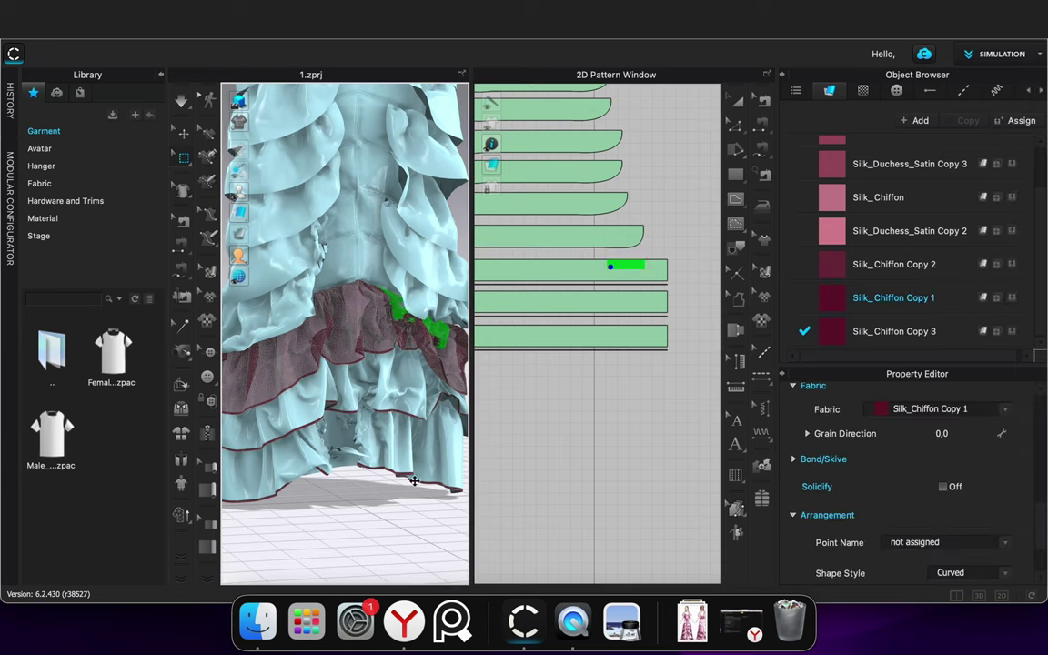
click(741, 109)
click(401, 504)
key(space)
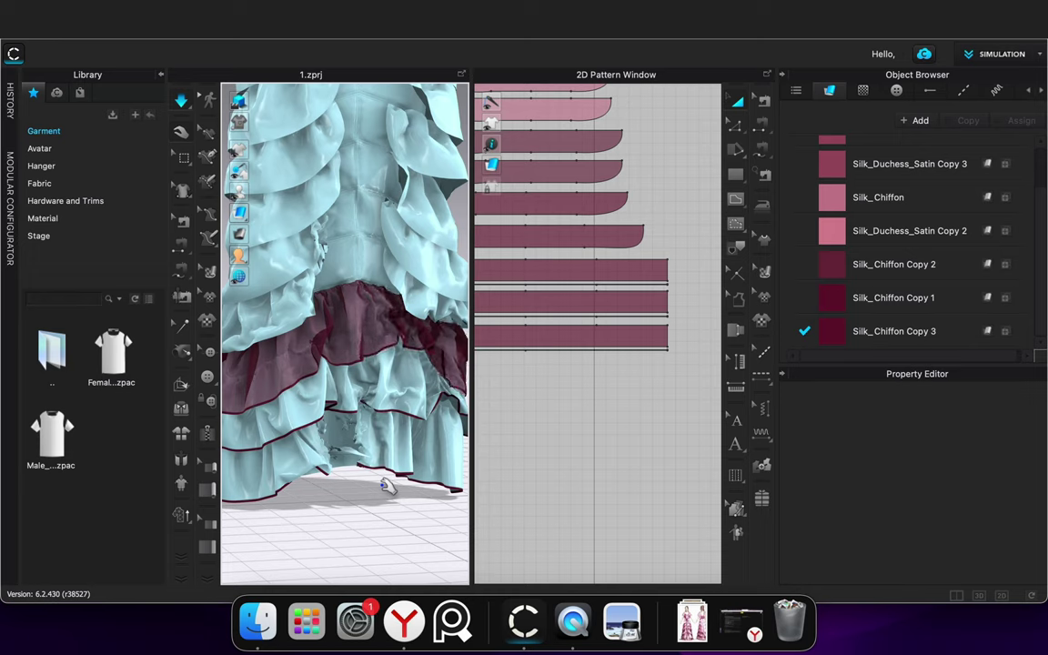
Pull the uppermost straight ruffle's front hem down so it drapes over the tier below
right_drag(383, 540, 363, 550)
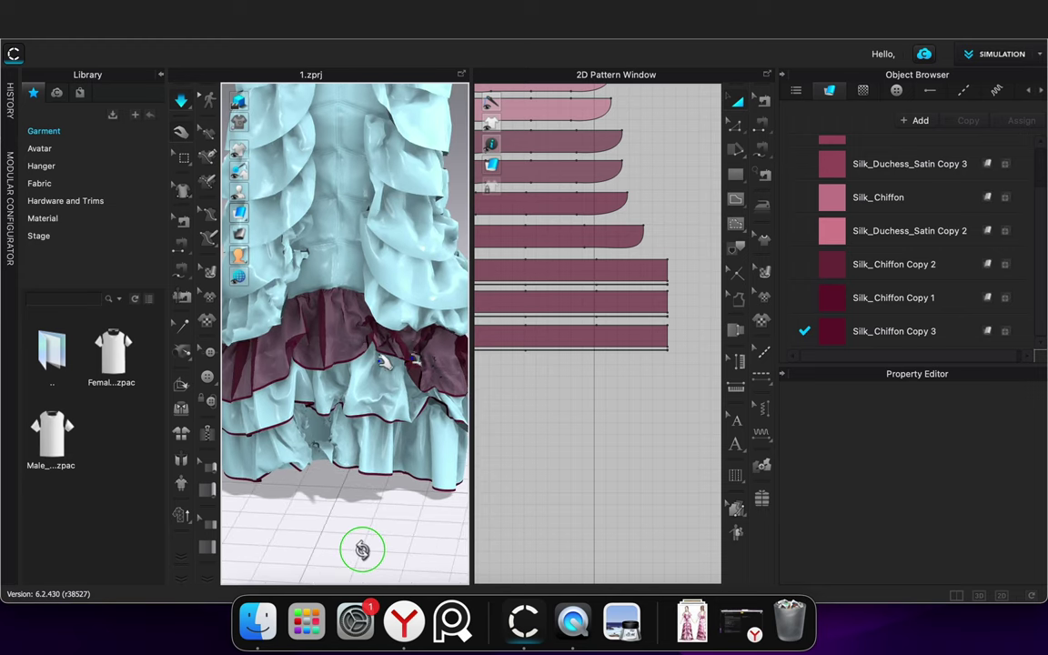
click(374, 343)
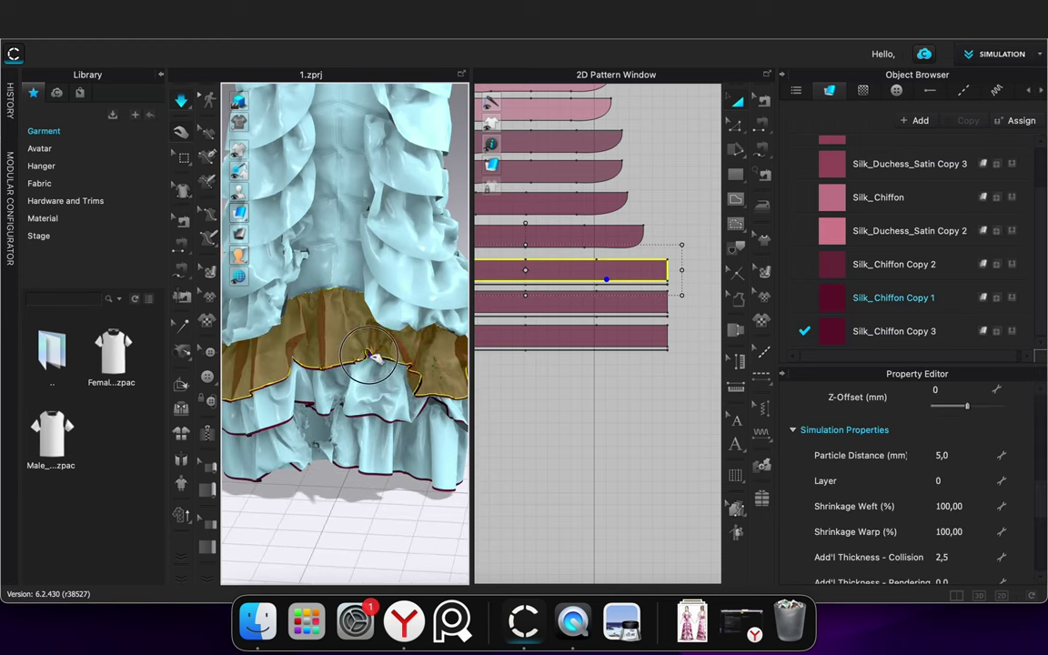
click(374, 547)
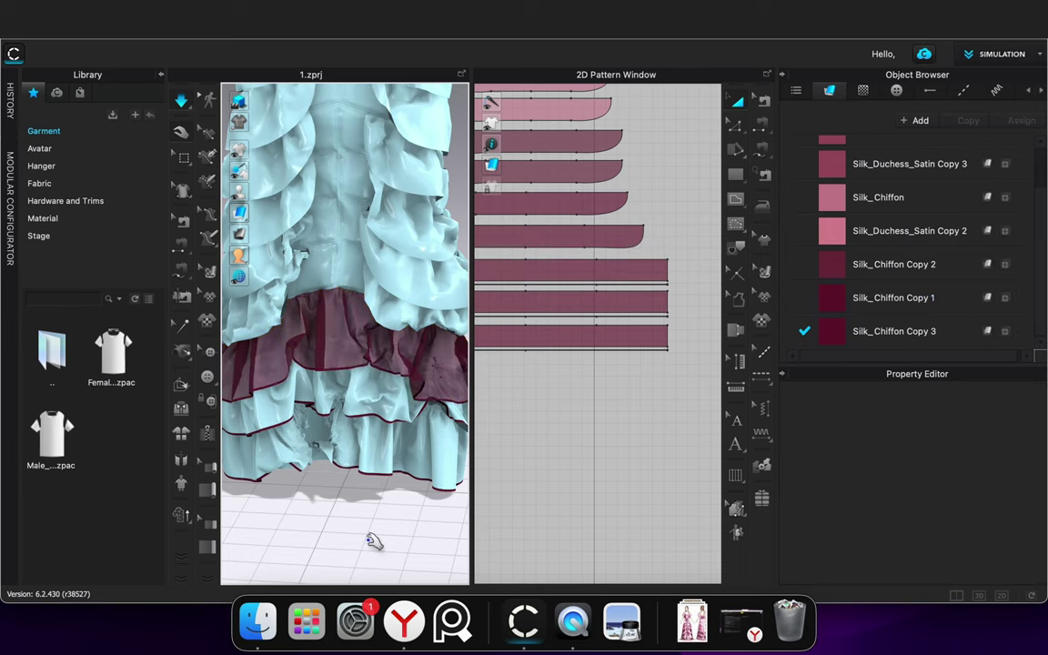
Freeze the uppermost straight ruffle with its edge strip and unfreeze the middle straight ruffle
click(651, 278)
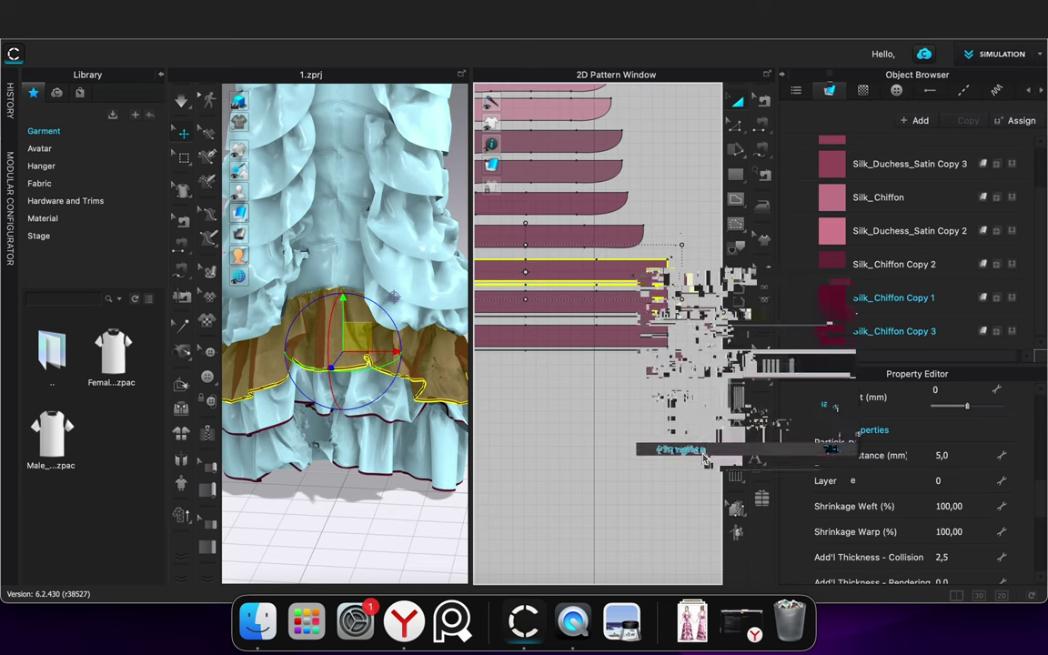
right_click(705, 460)
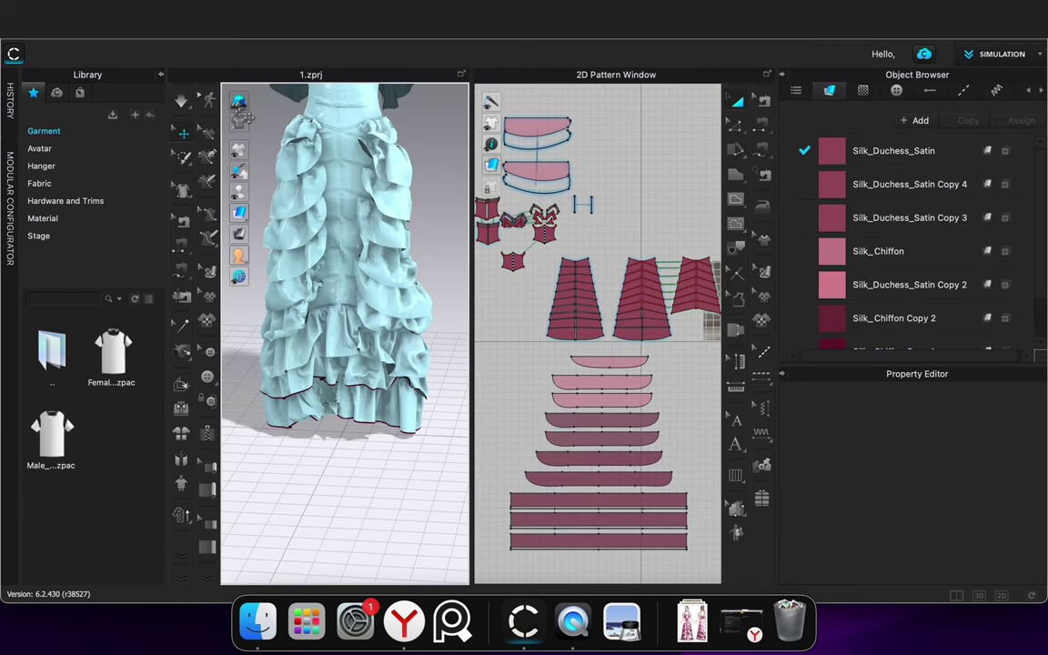
scroll(364, 364, up, 3)
right_click(580, 522)
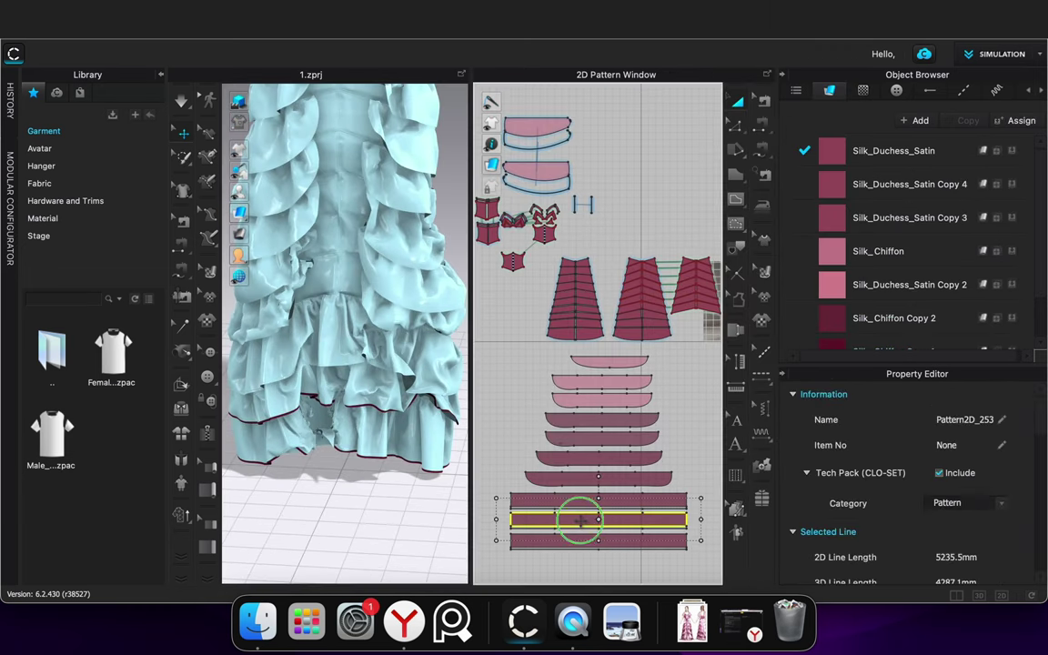
click(628, 411)
Simulate the garment and pull the middle straight ruffle's hem into place at the front and side
right_drag(406, 520, 461, 514)
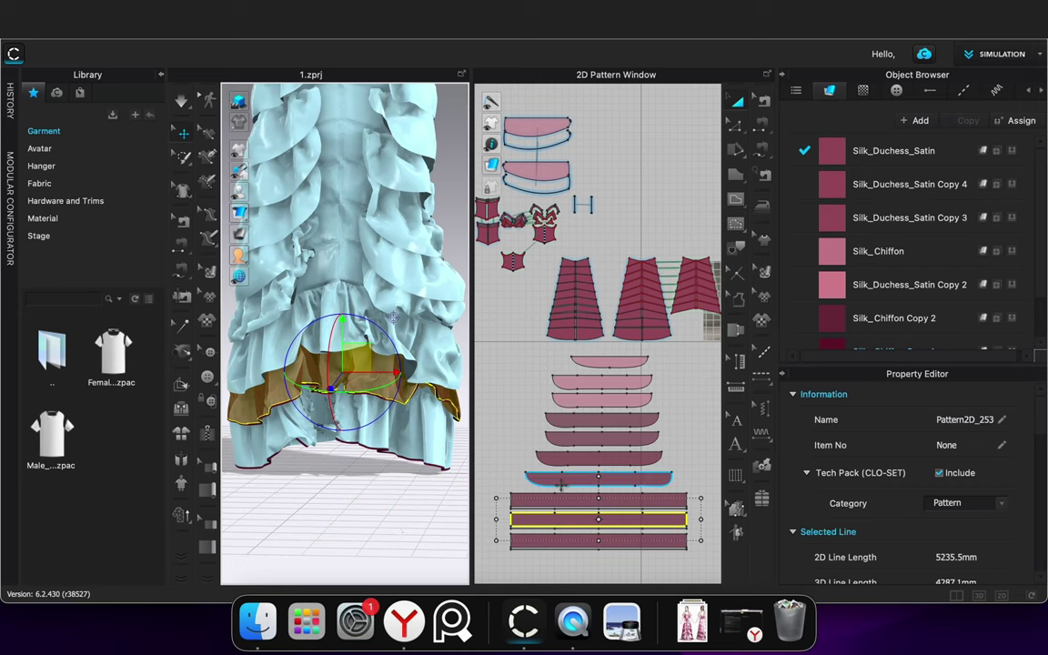
click(397, 489)
scroll(433, 411, up, 2)
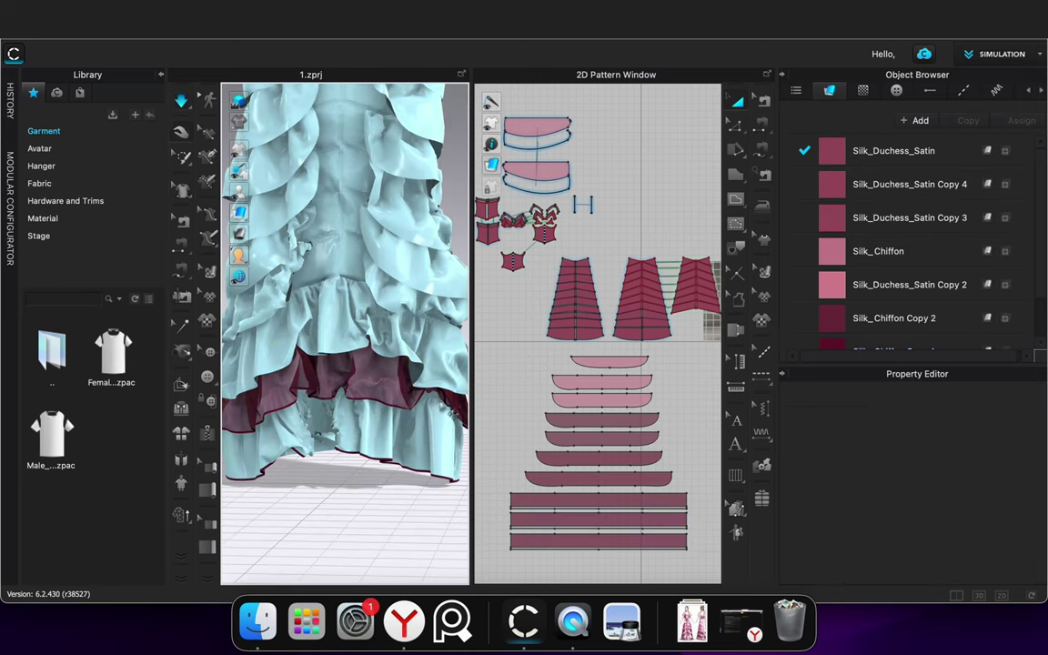
click(443, 397)
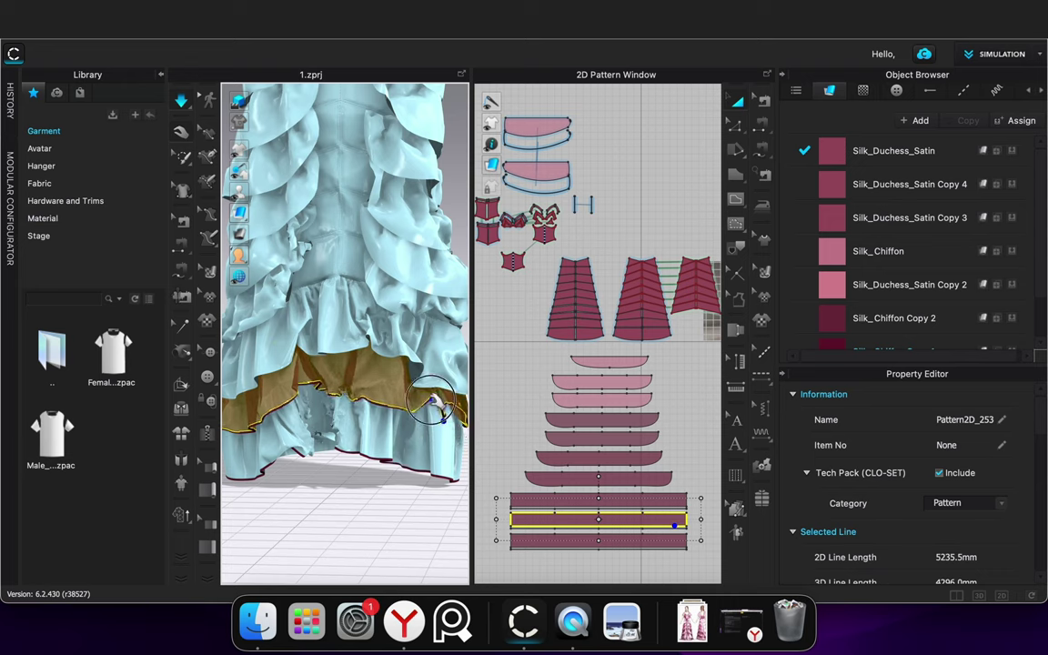
click(350, 518)
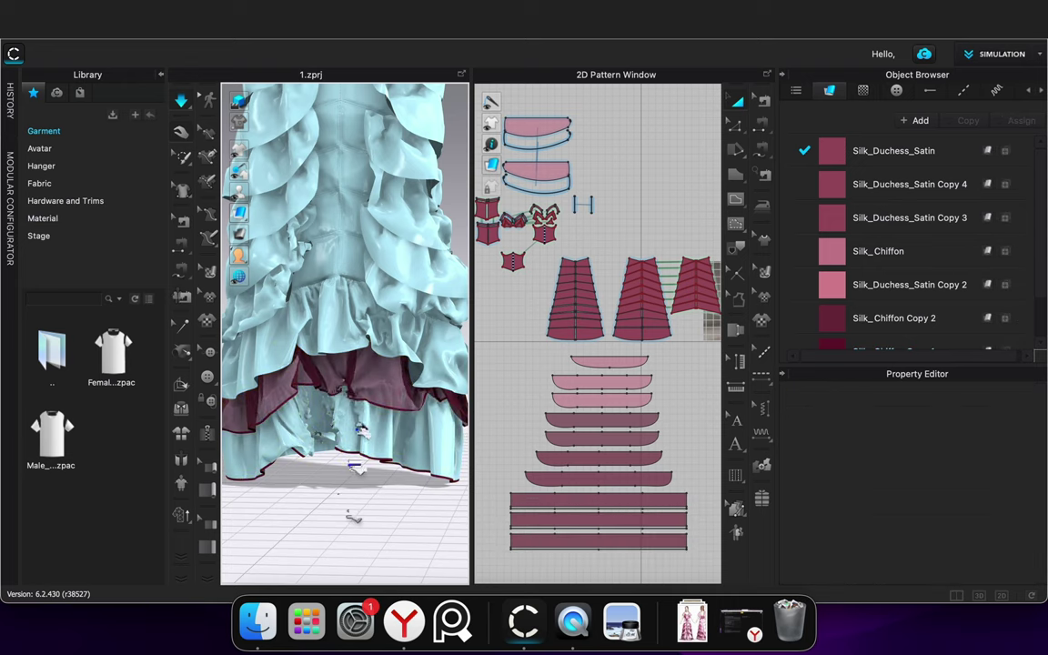
click(350, 390)
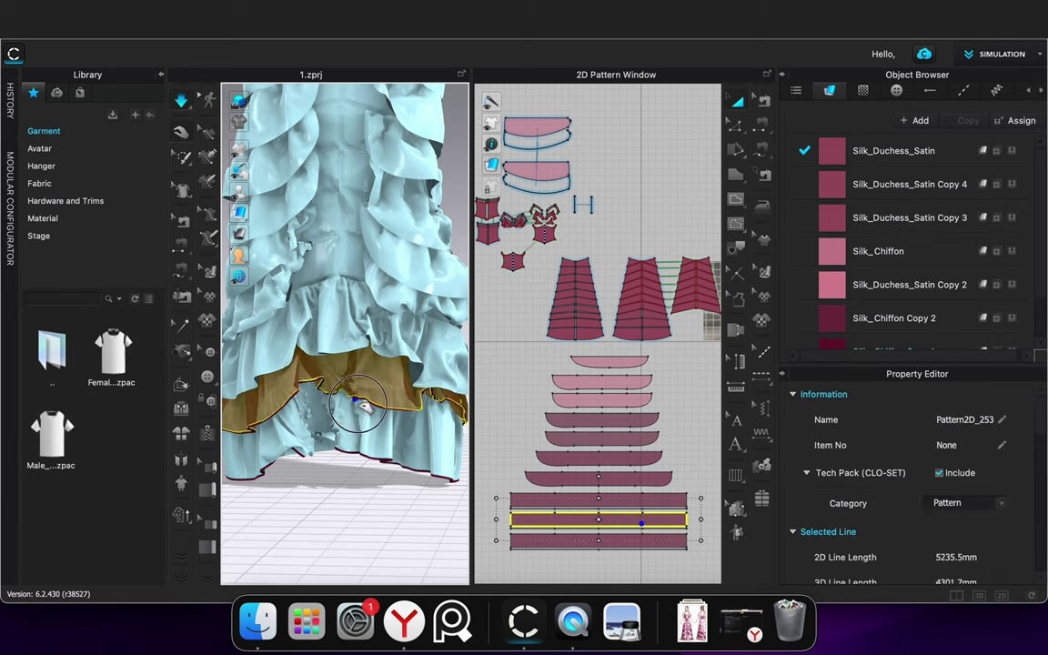
click(384, 539)
Undo the latest changes to the middle straight ruffle's tangled front hem
right_drag(379, 519, 405, 520)
scroll(399, 491, up, 10)
scroll(394, 481, down, 2)
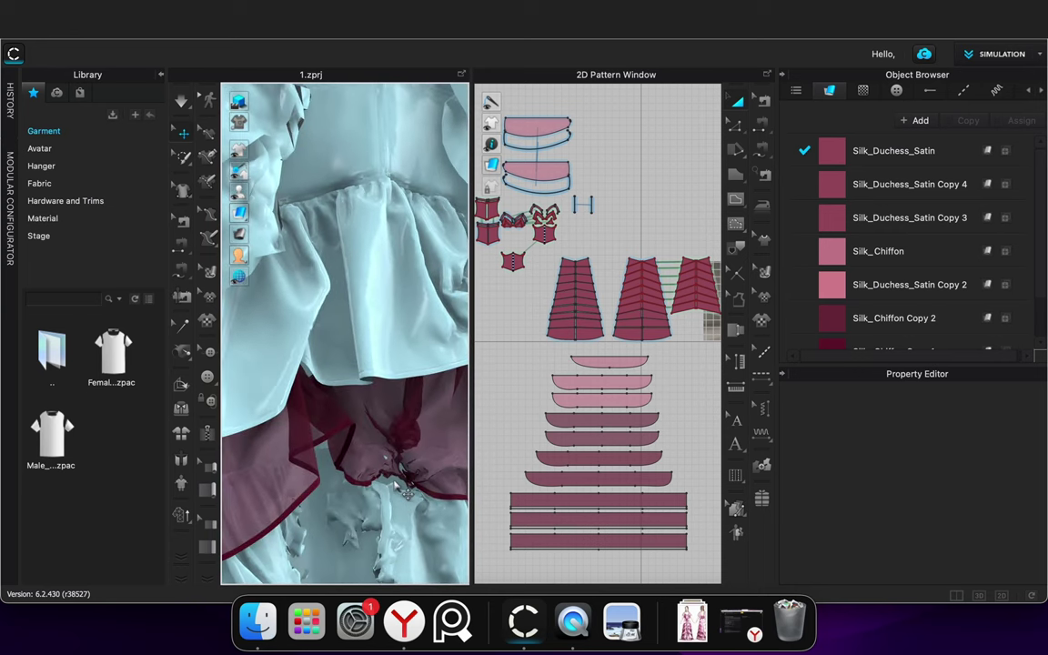
click(394, 481)
click(394, 480)
click(394, 480)
key(super+z)
key(super+z)
key(super+z)
key(super+z)
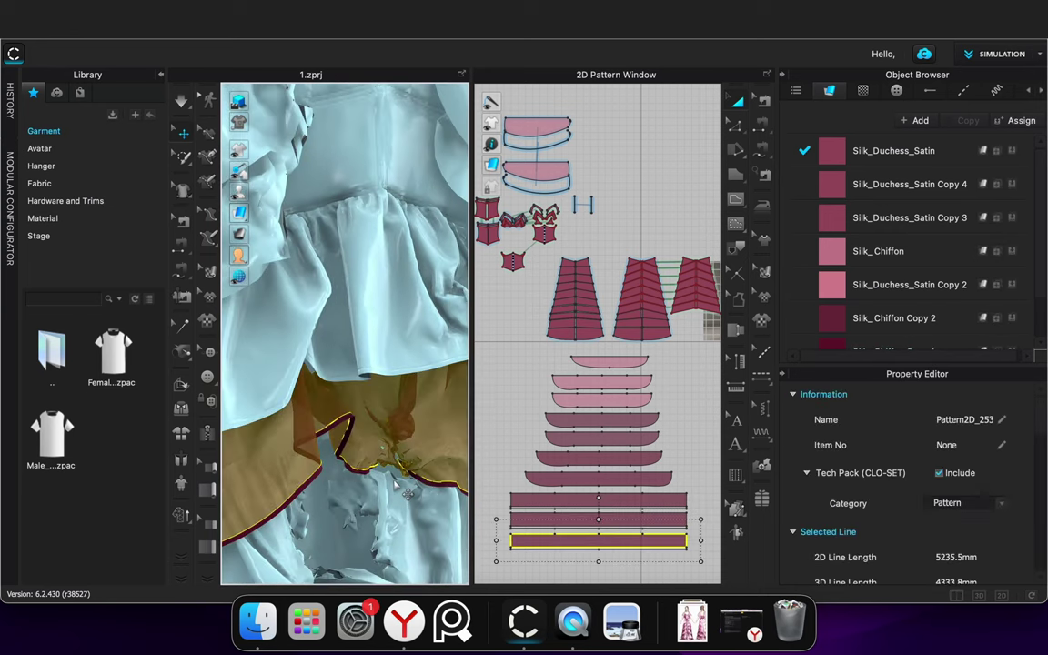
Freeze the middle straight ruffle with its edge strip and unfreeze the bottom straight ruffle
scroll(398, 490, down, 8)
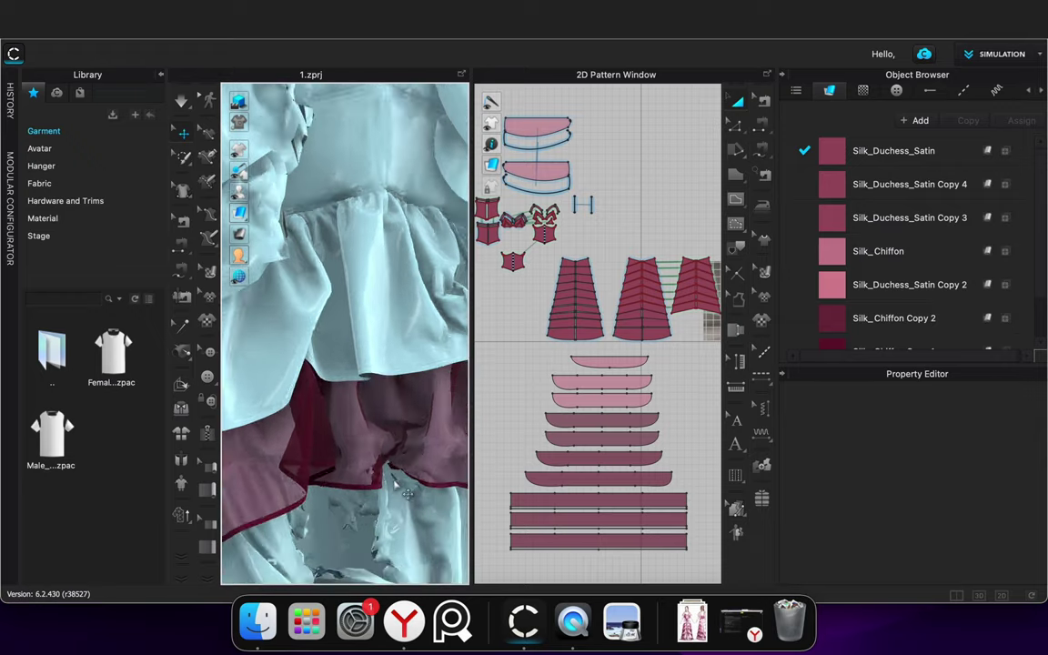
right_drag(407, 517, 375, 521)
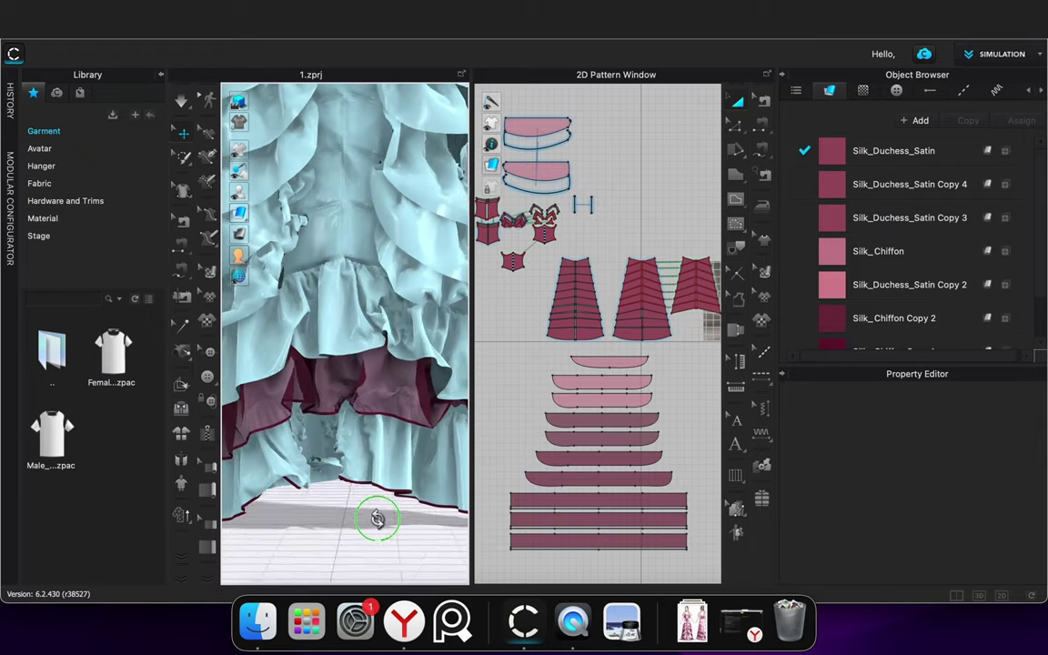
click(529, 524)
right_click(531, 522)
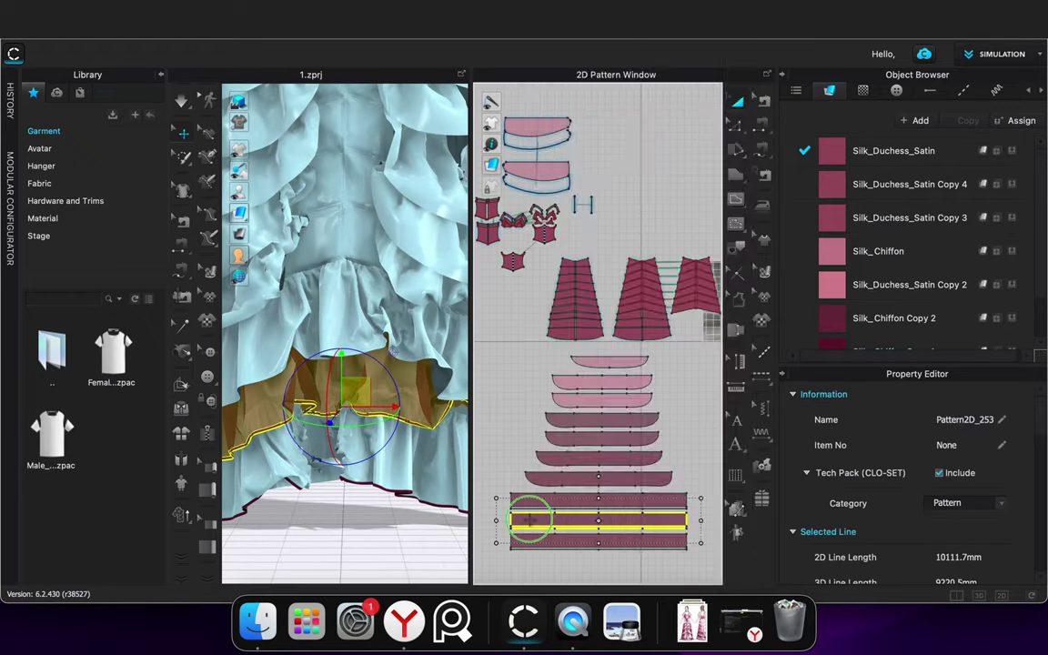
Use Select Mesh (Box) to select a patch of the bottom straight ruffle, pull the tangled mesh outward in 3D, and simulate
right_click(182, 159)
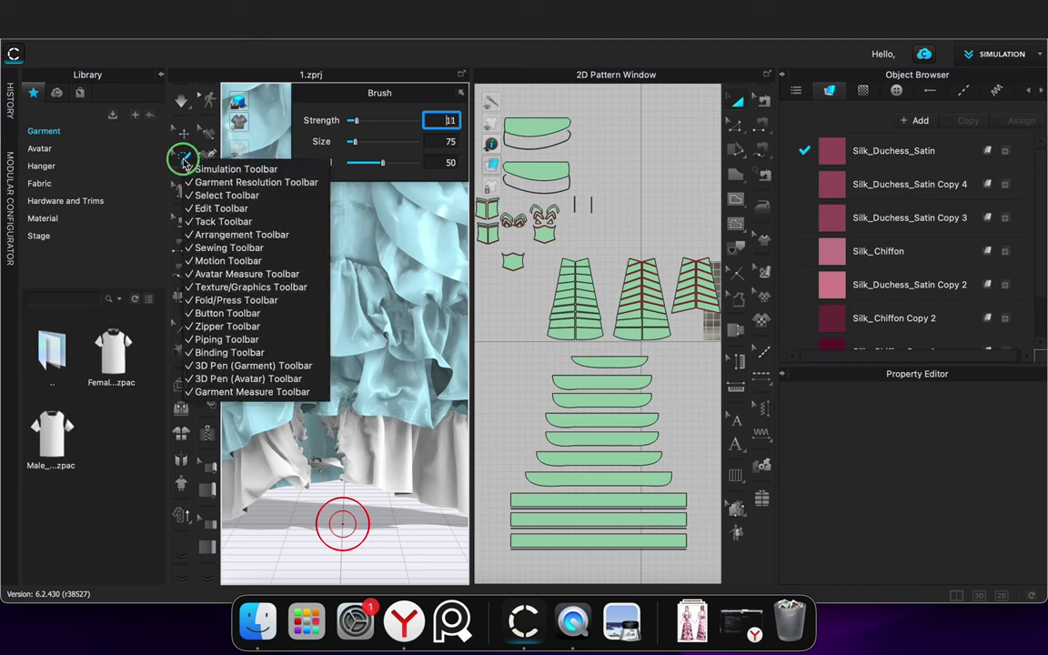
click(183, 161)
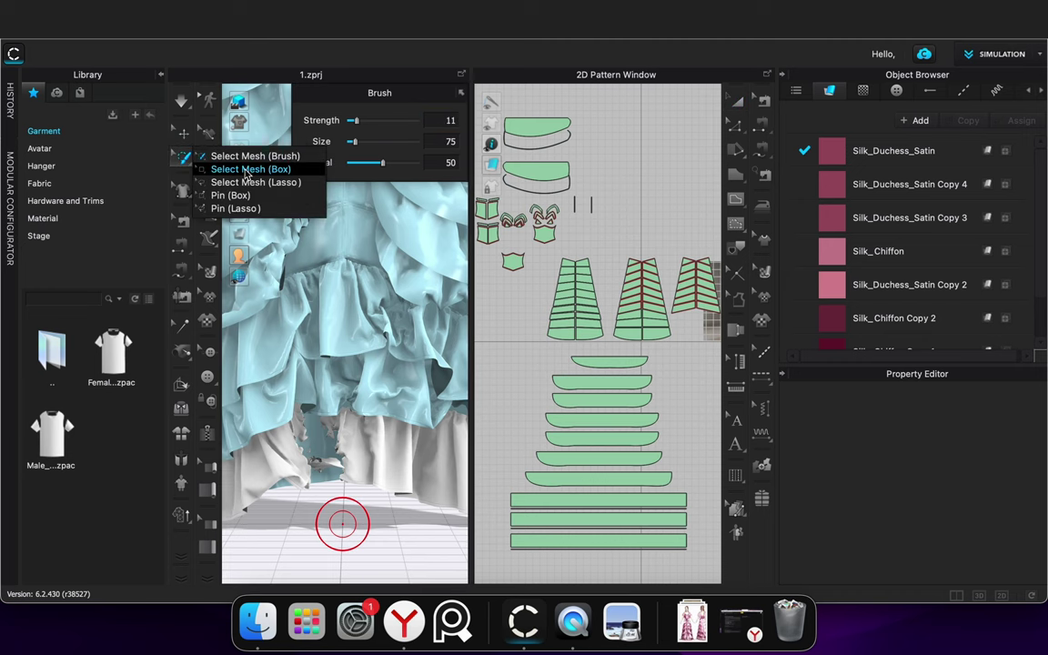
click(248, 171)
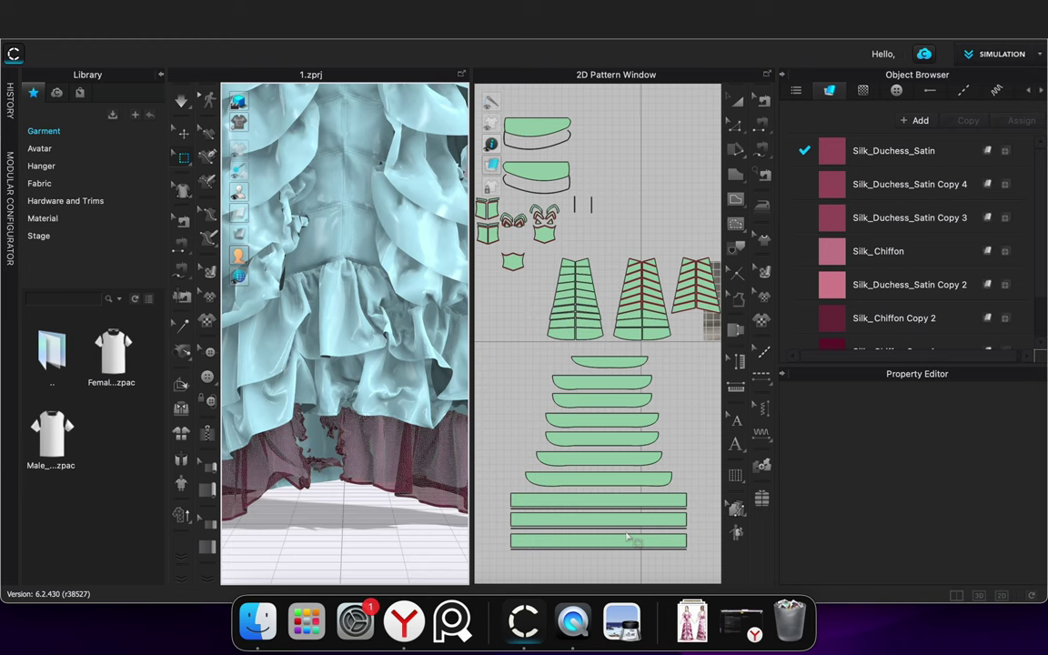
drag(626, 533, 656, 556)
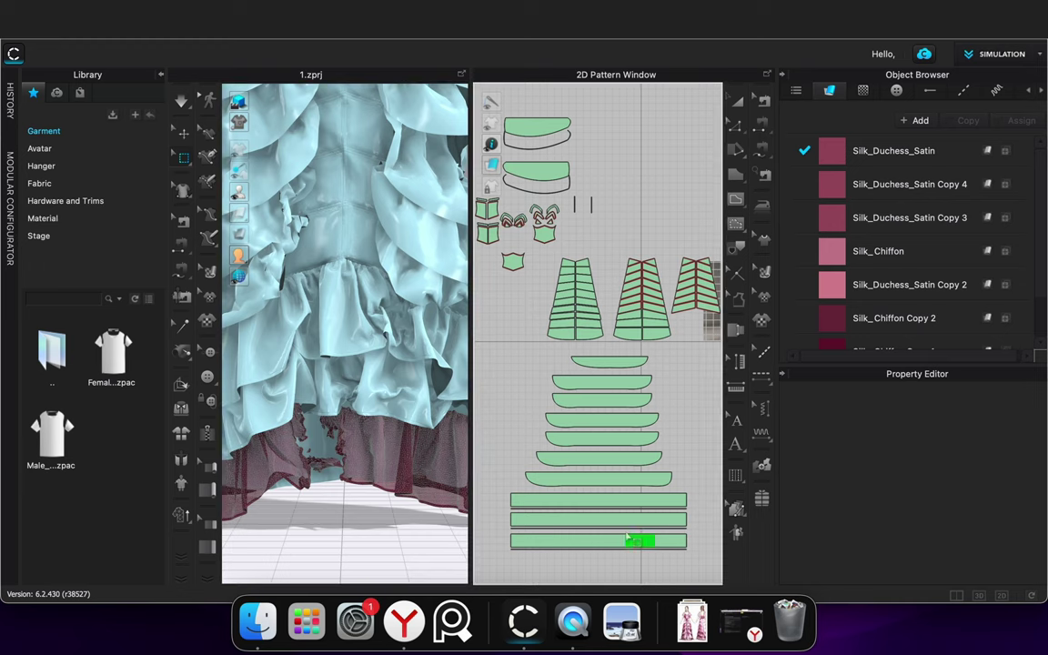
scroll(373, 531, down, 4)
right_drag(373, 532, 319, 537)
drag(281, 445, 276, 445)
click(286, 524)
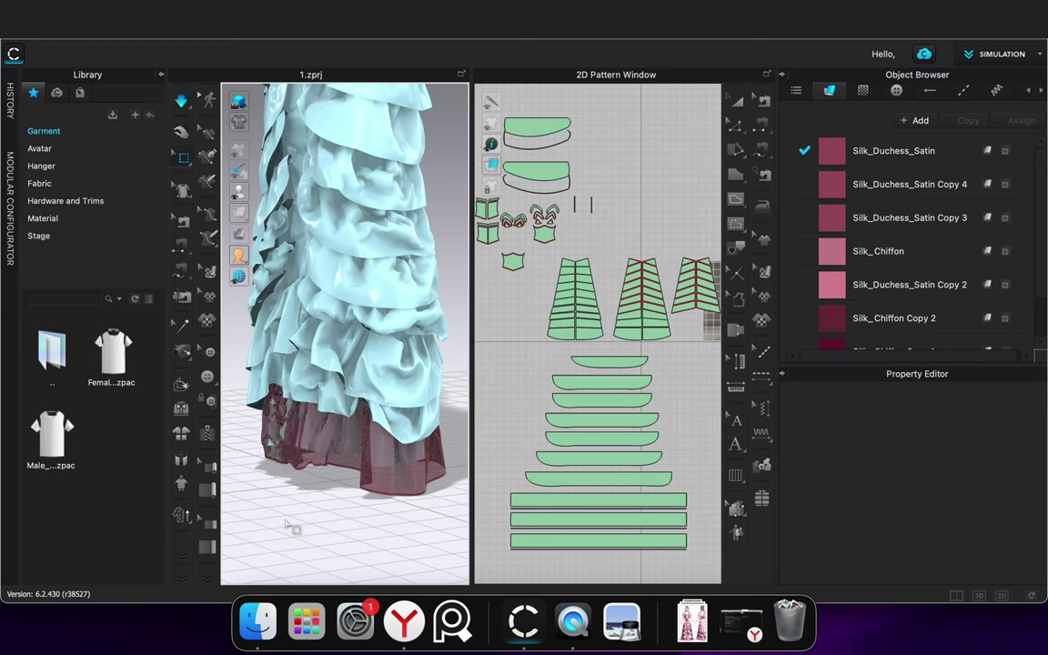
right_drag(288, 526, 335, 520)
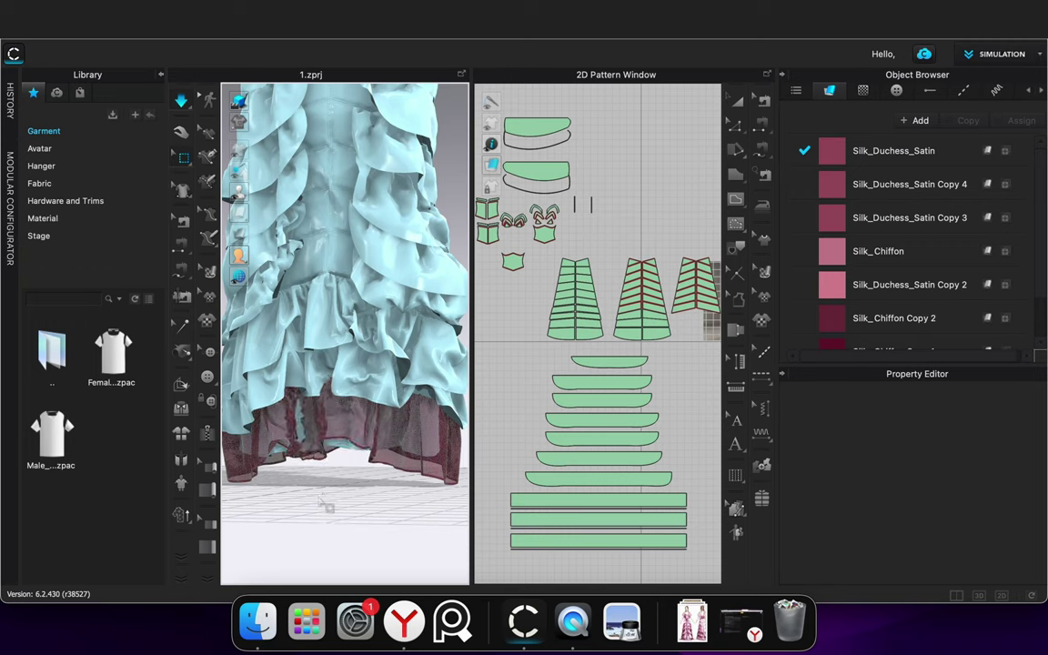
Adjust the selected mesh patch in the bottom straight ruffle's tangled front, clear the selection, and simulate the garment
right_drag(315, 495, 283, 394)
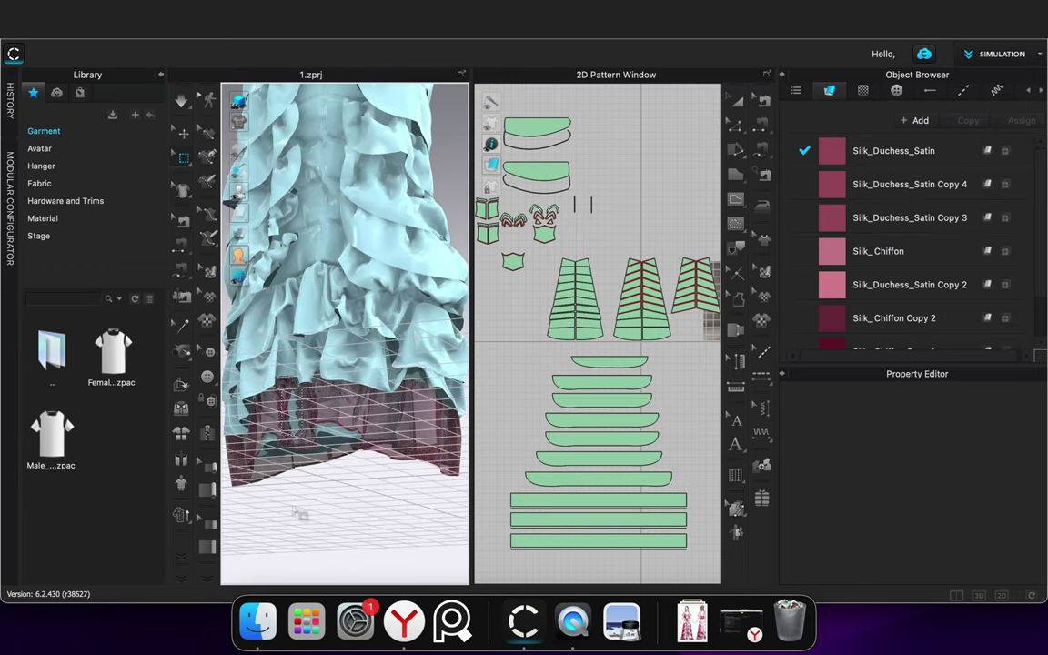
right_drag(298, 506, 306, 412)
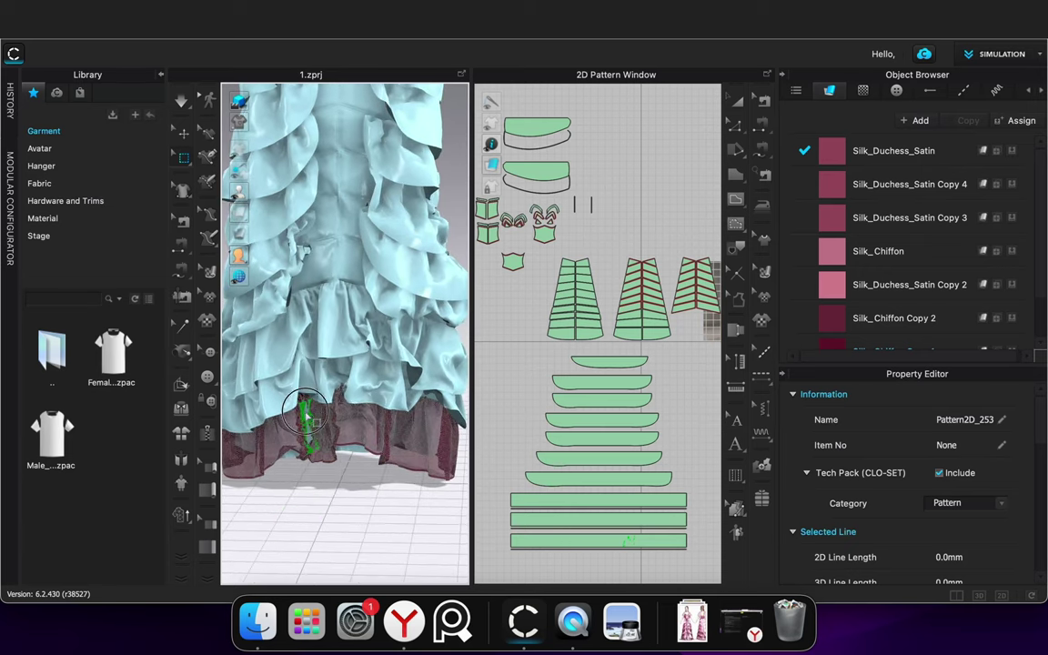
click(360, 527)
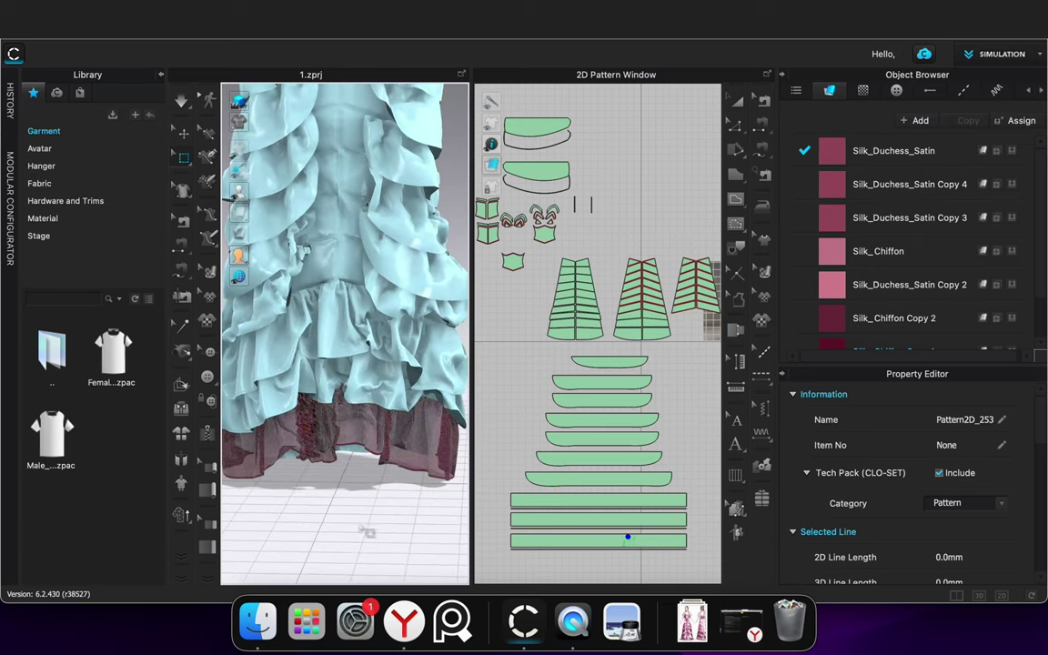
key(space)
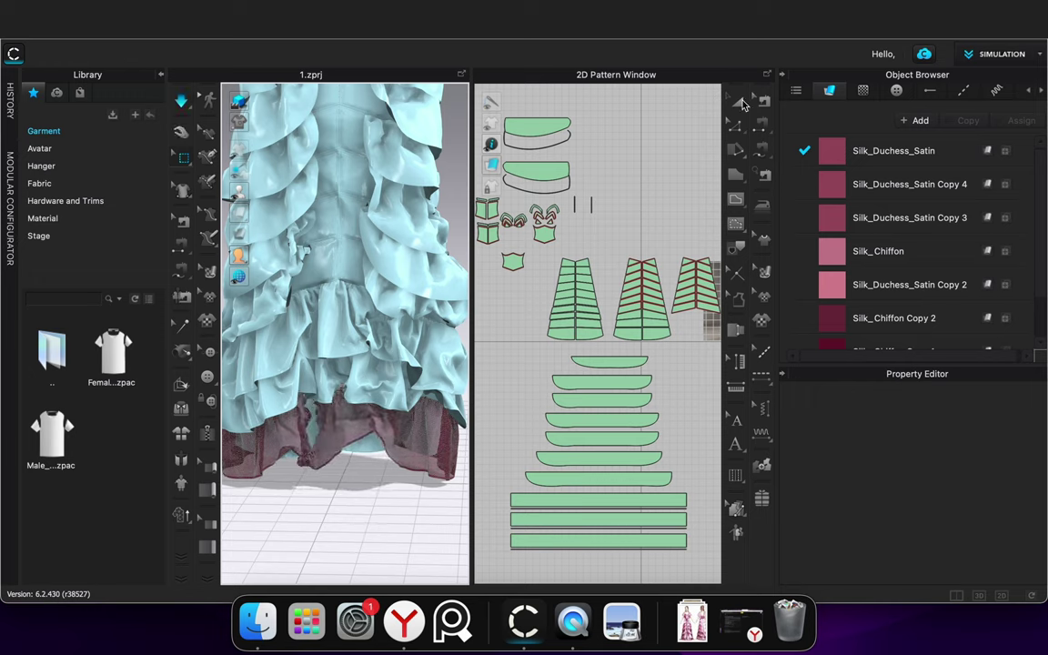
Switch to Transform Pattern, pull the bottom straight ruffle's front hem into place during simulation, and stop simulating
click(738, 103)
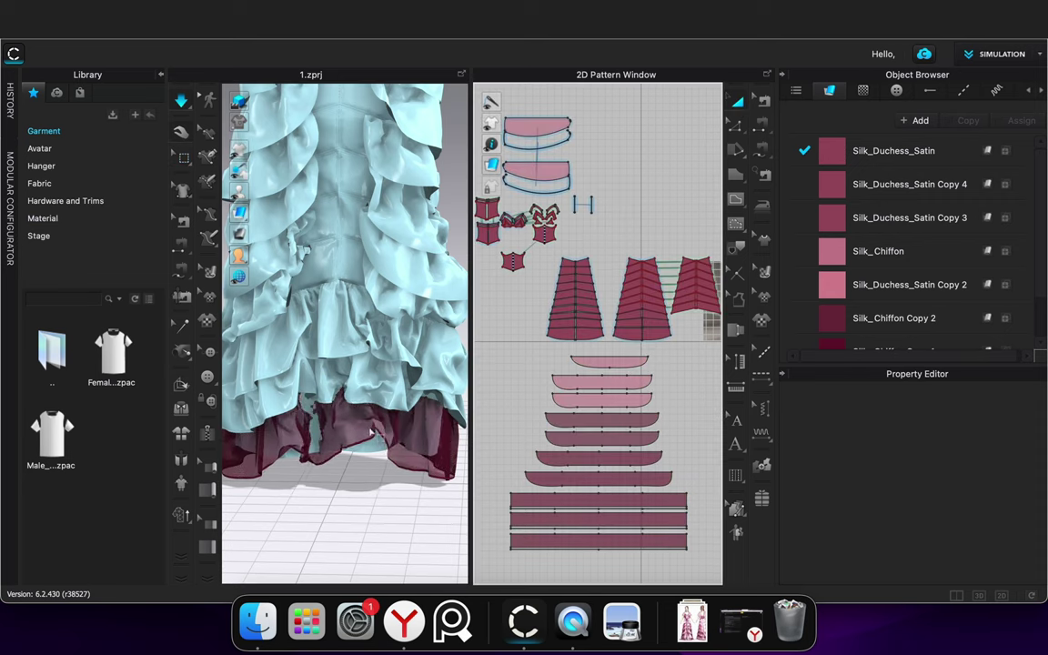
drag(369, 438, 349, 463)
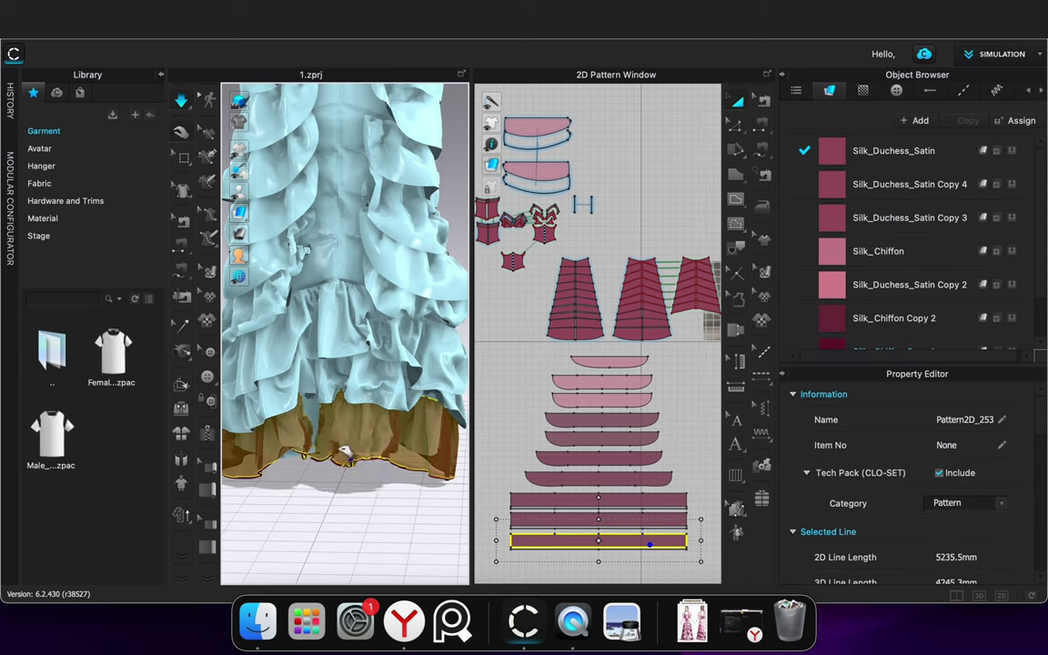
drag(303, 410, 337, 442)
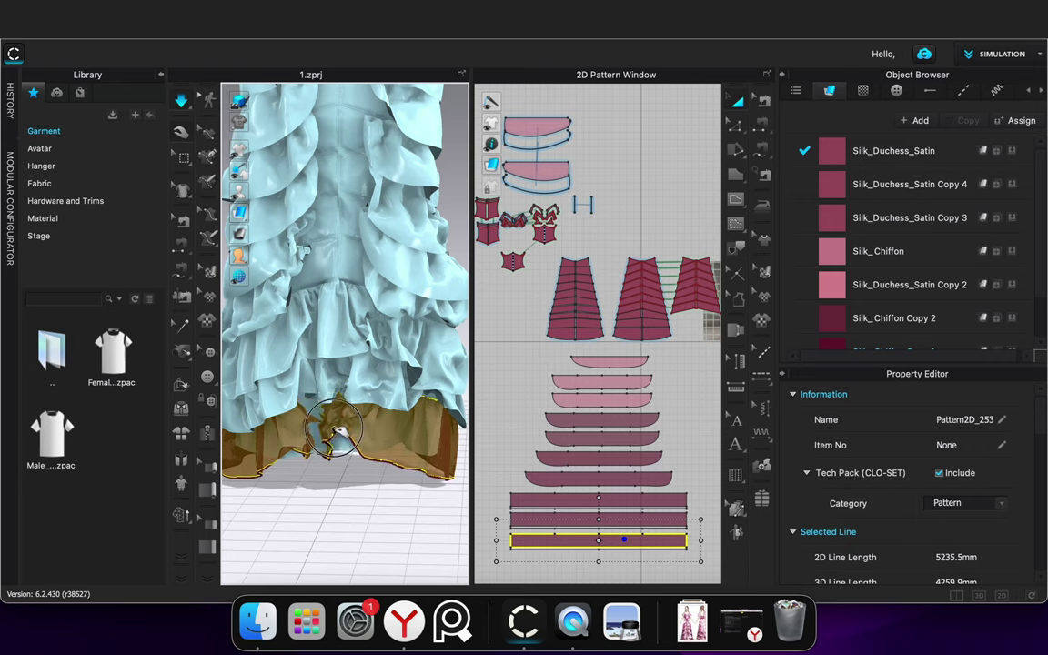
click(379, 485)
key(space)
right_drag(380, 485, 407, 498)
Set the bottom straight ruffle's particle distance to 20 mm and simulate the garment
click(522, 544)
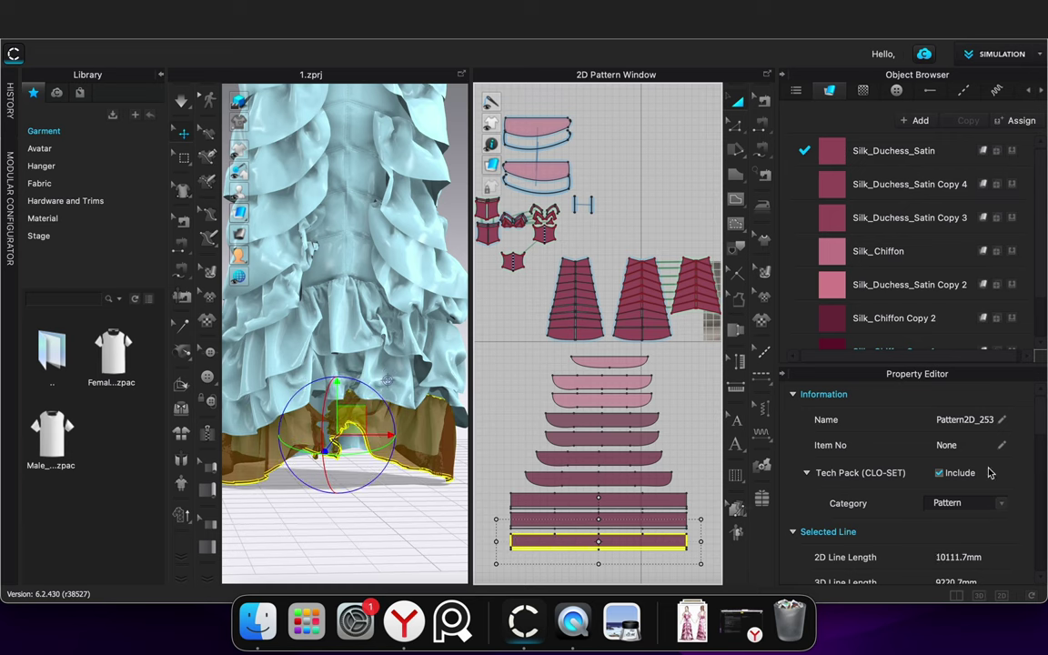
scroll(991, 501, down, 6)
scroll(963, 490, down, 3)
click(958, 460)
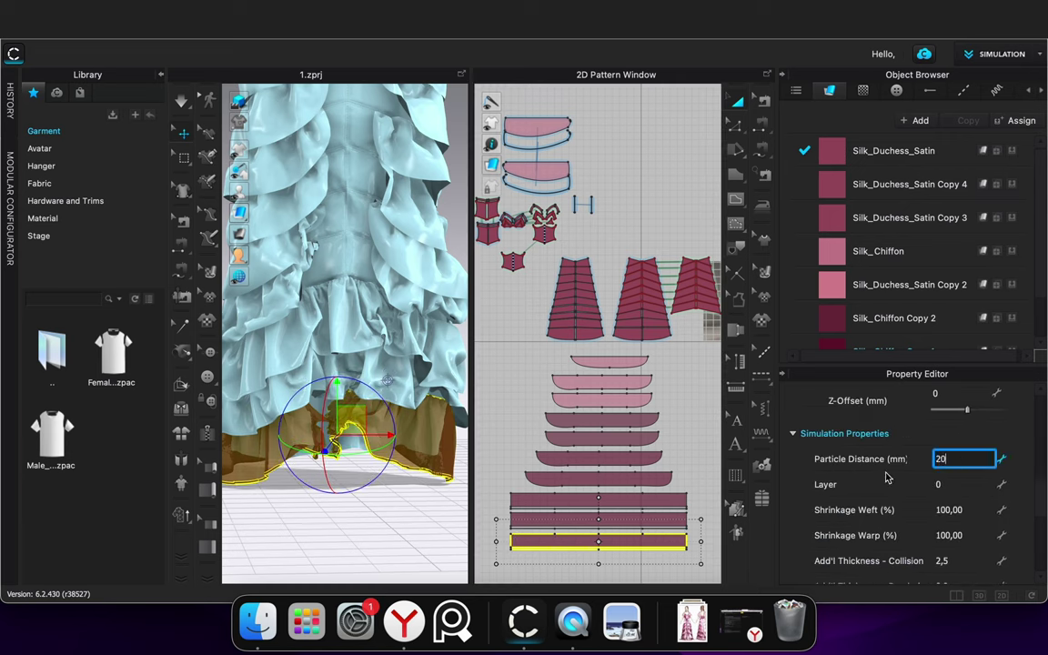
click(353, 499)
scroll(352, 493, down, 5)
key(space)
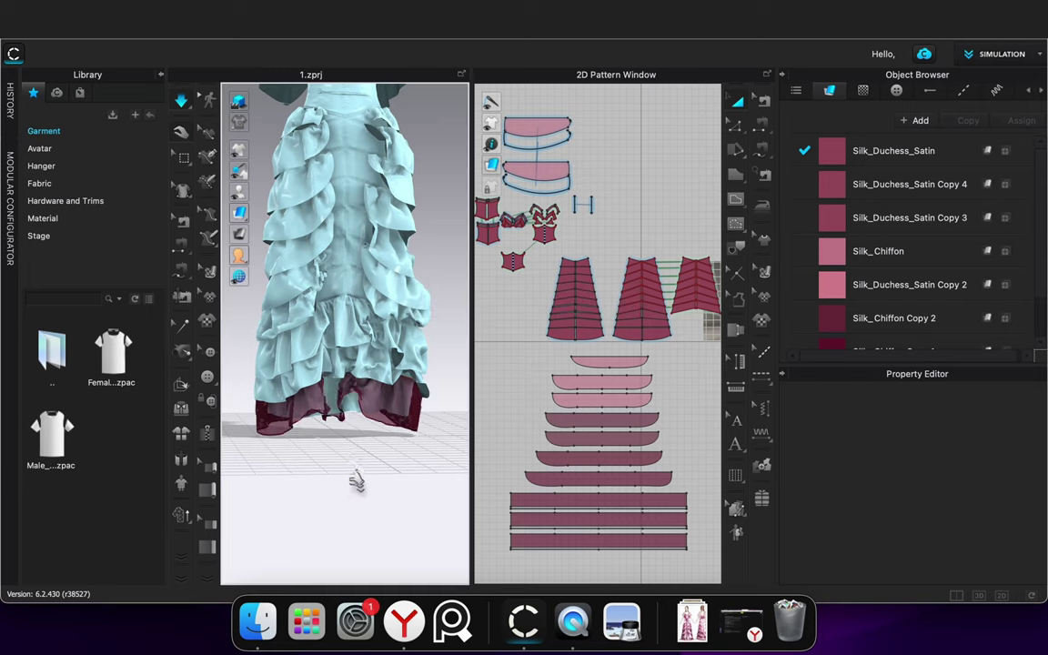
Set the bottom straight ruffle's simulation layer to 1 and resume simulating the garment
scroll(353, 432, up, 3)
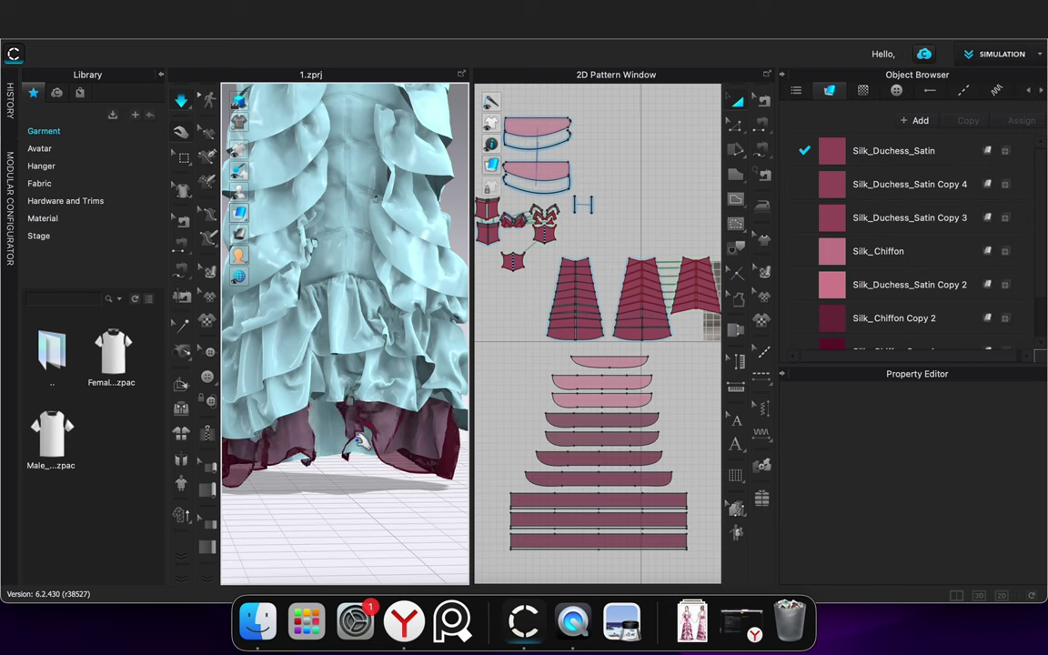
click(301, 433)
scroll(940, 487, down, 1)
click(941, 485)
text(1)
click(491, 512)
key(space)
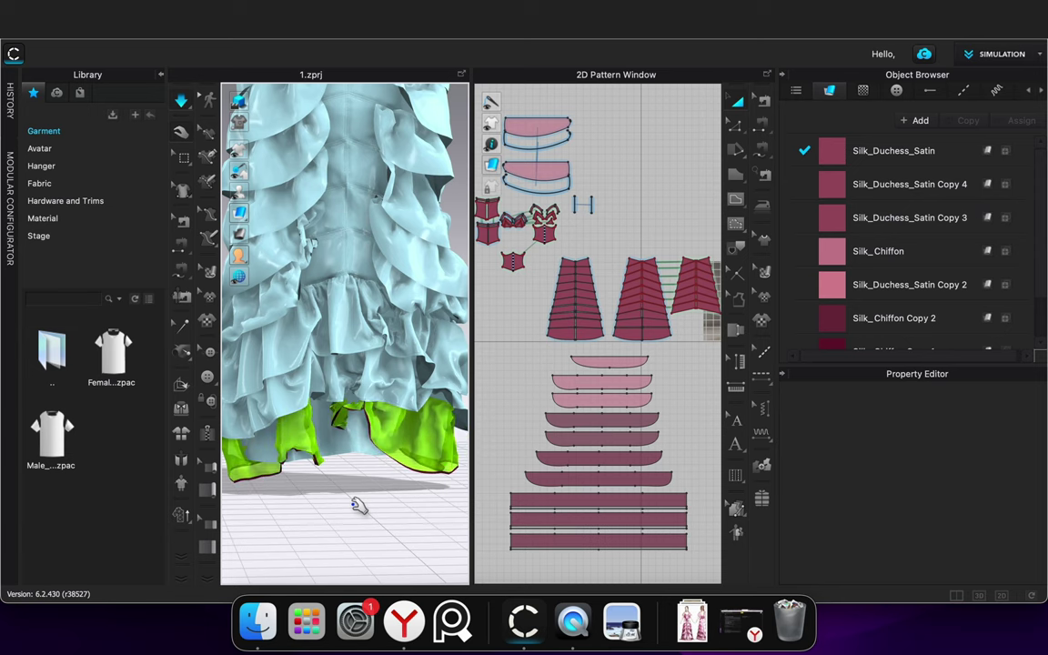
Pull the bottom straight ruffle outward at the front and side during simulation, and stop simulating
drag(339, 416, 402, 517)
right_drag(424, 516, 321, 498)
drag(378, 424, 431, 477)
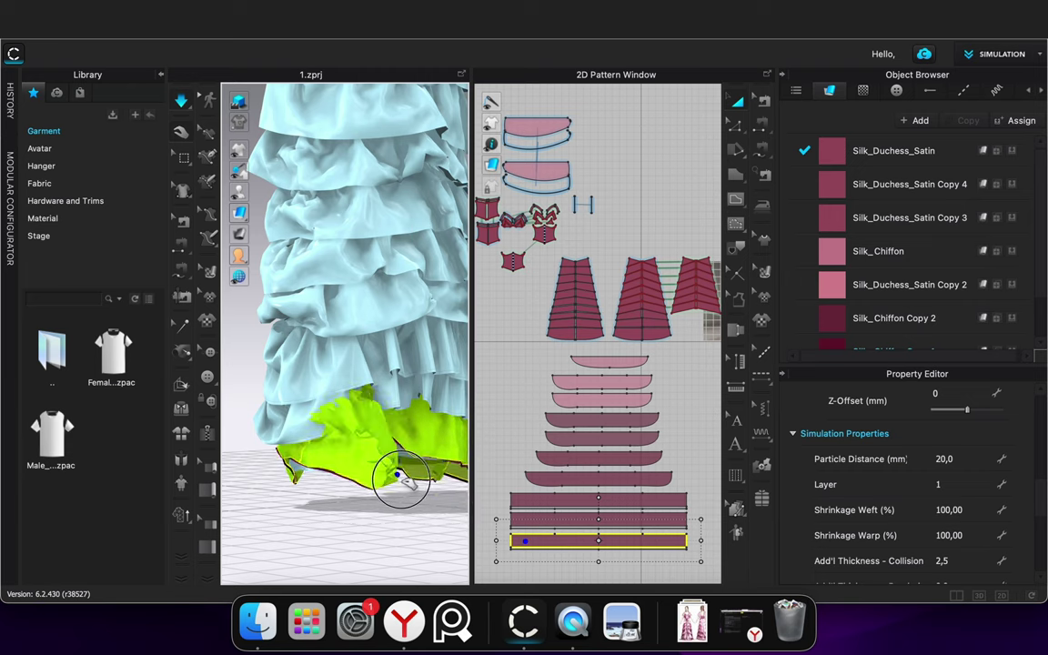
right_drag(403, 512, 341, 430)
scroll(421, 486, down, 5)
scroll(305, 400, up, 5)
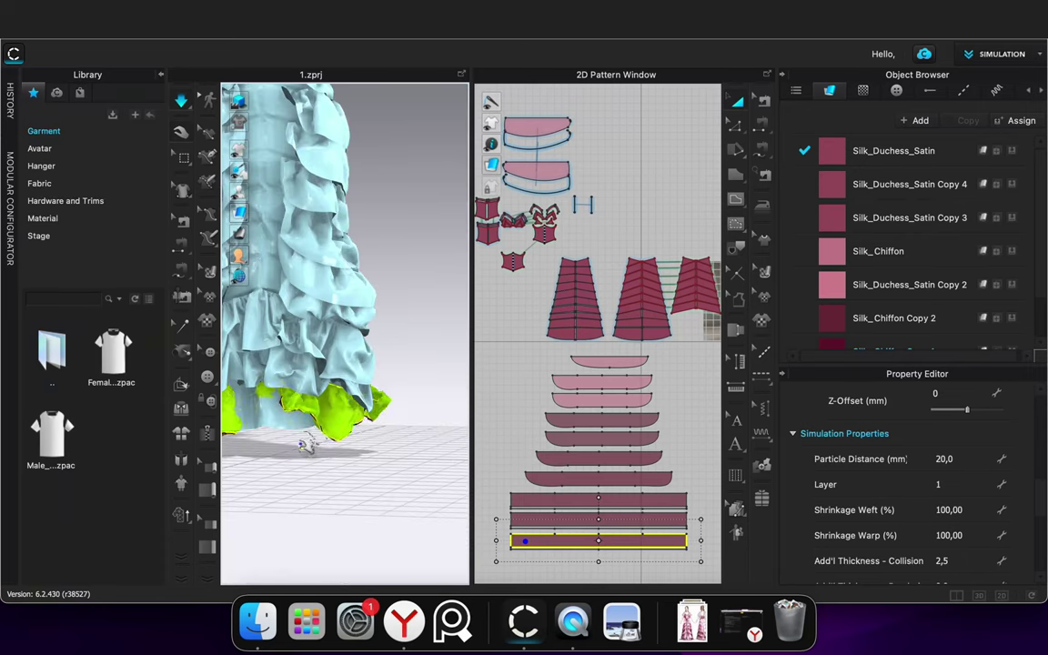
key(space)
click(298, 461)
Freeze the bottom straight ruffle with its edge strip and activate the frozen lowest curved ruffle
click(553, 547)
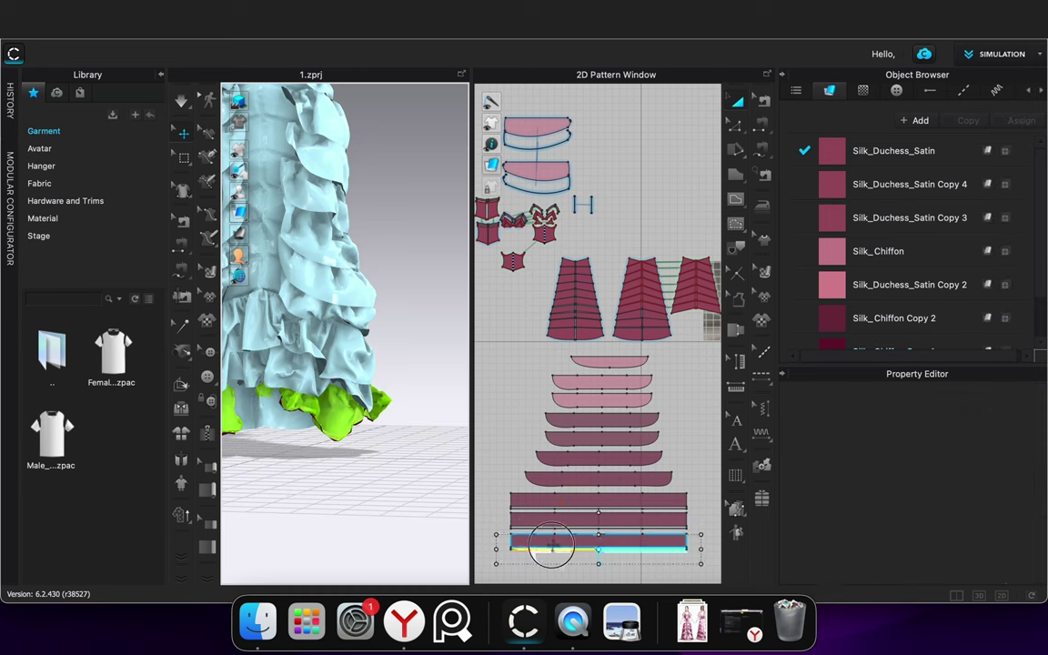
click(547, 542)
right_click(547, 542)
click(600, 424)
click(496, 365)
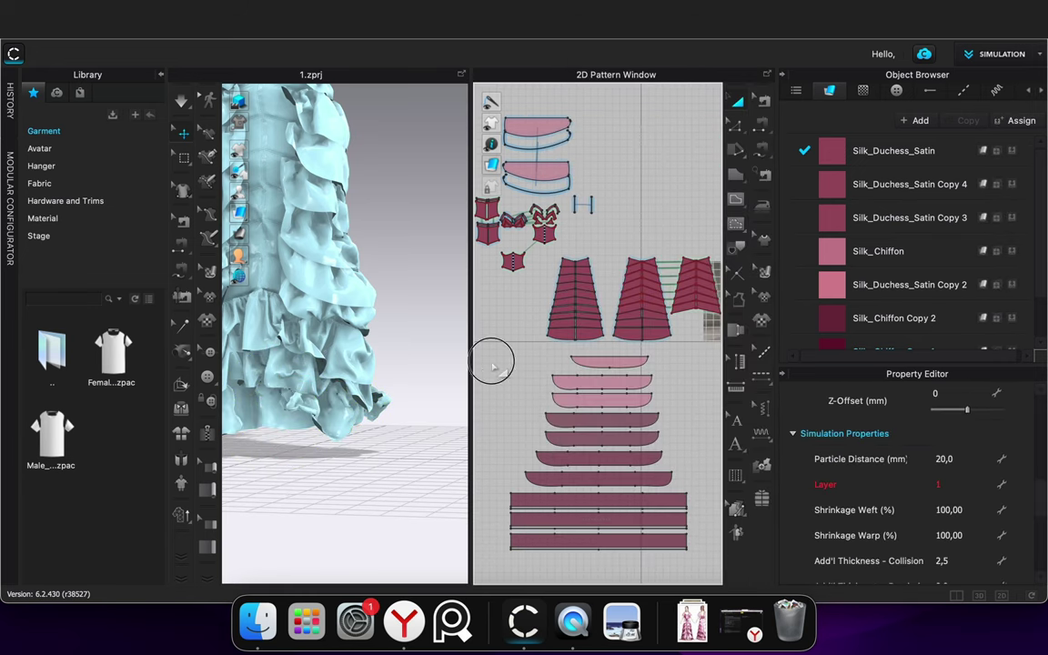
right_click(578, 483)
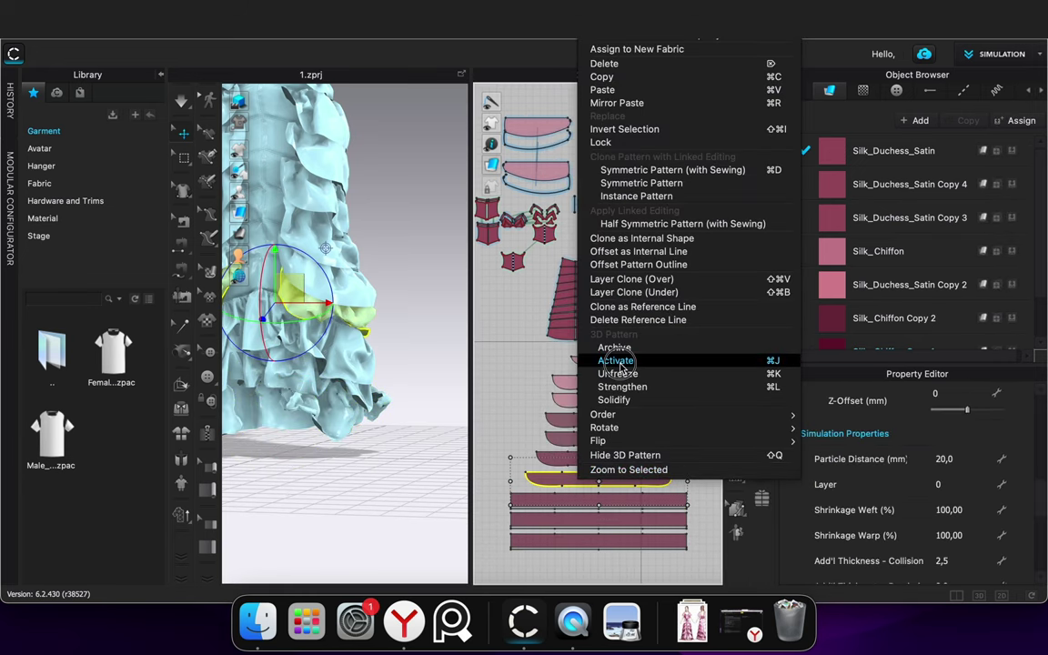
click(619, 361)
Reshape the rounded lower corner of the lowest curved ruffle's pattern with the curve editing tools
middle_drag(377, 341, 443, 367)
scroll(525, 498, up, 3)
key(z)
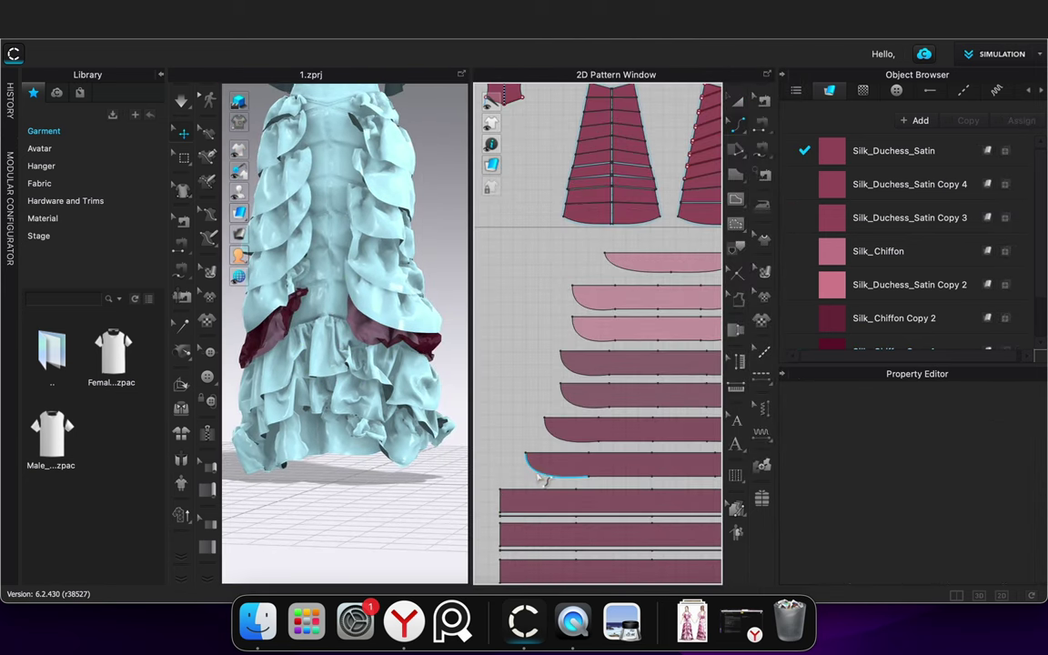
click(534, 477)
scroll(534, 477, up, 4)
drag(514, 472, 513, 501)
drag(573, 485, 580, 474)
click(511, 357)
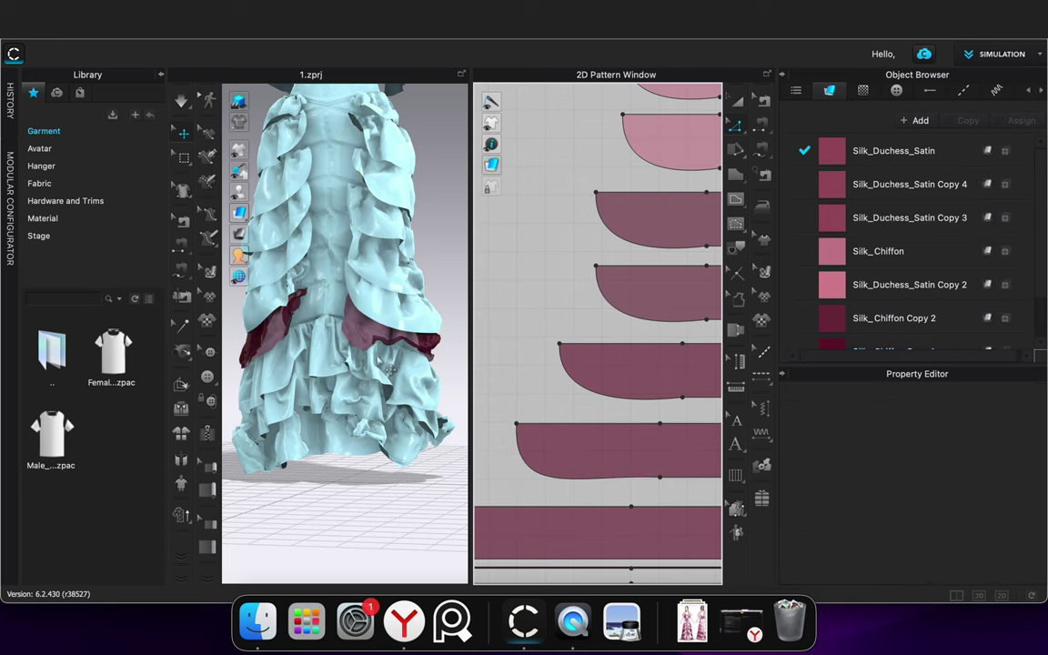
Simulate the garment so the reshaped lowest curved ruffle drapes, and stop the simulation
scroll(350, 361, up, 5)
key(space)
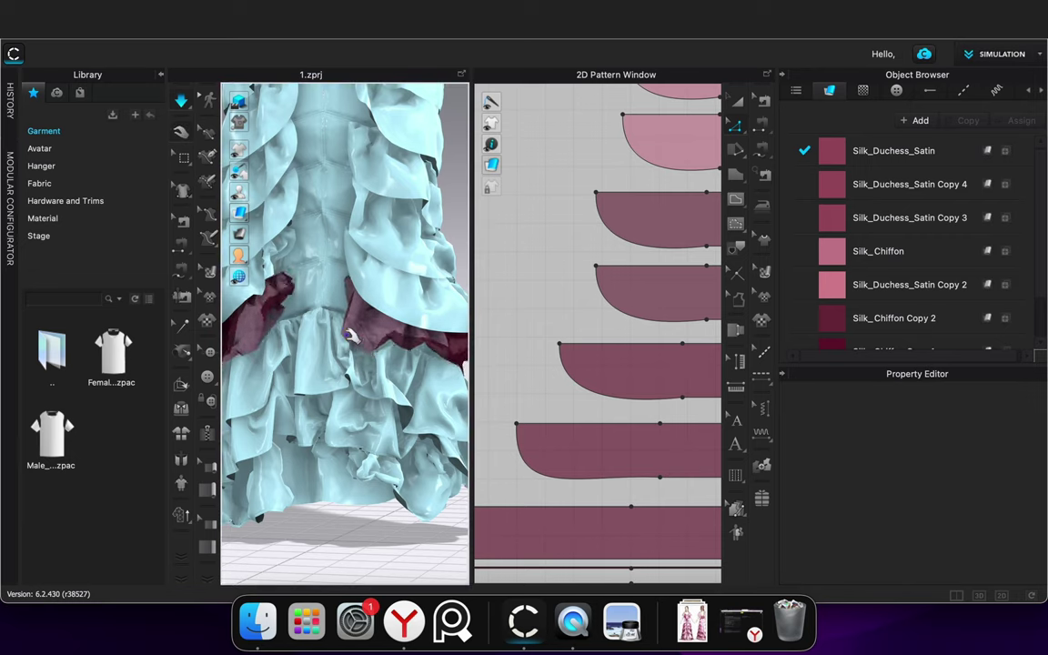
key(space)
scroll(346, 333, down, 5)
right_drag(354, 406, 405, 462)
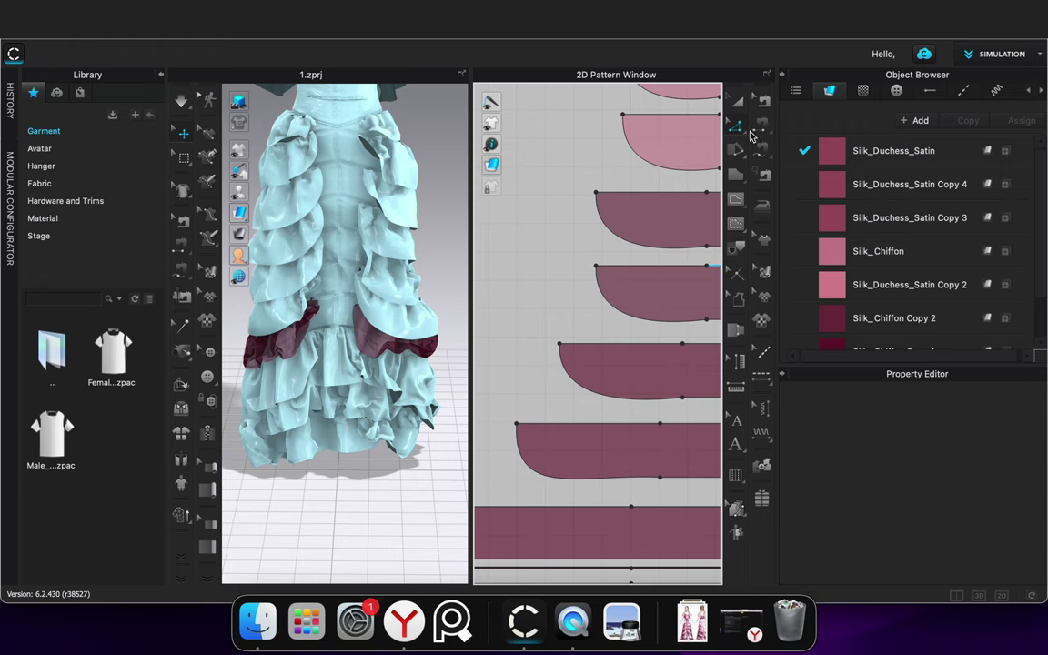
Set the lowest curved ruffle's particle distance to 5 mm and simulate it
click(573, 444)
click(964, 460)
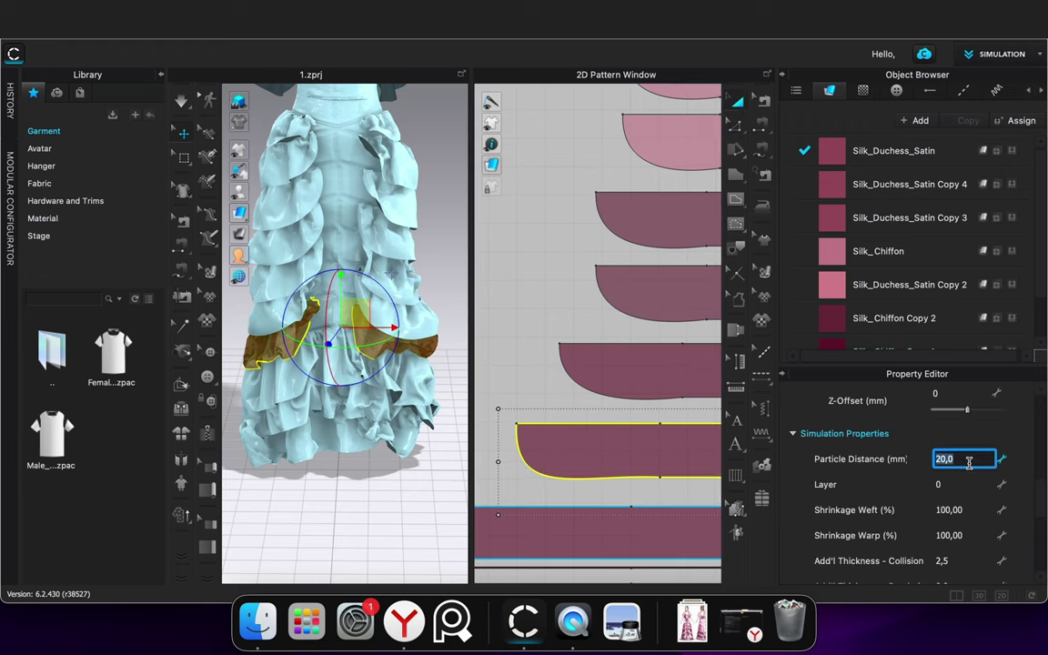
text(5)
click(394, 507)
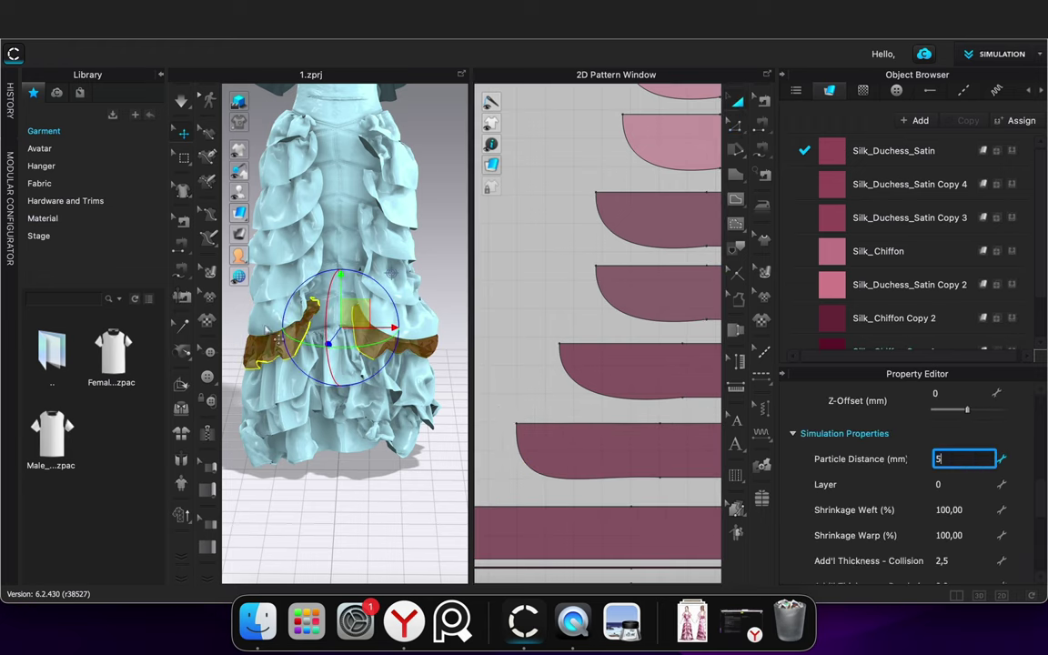
scroll(302, 342, up, 1)
key(space)
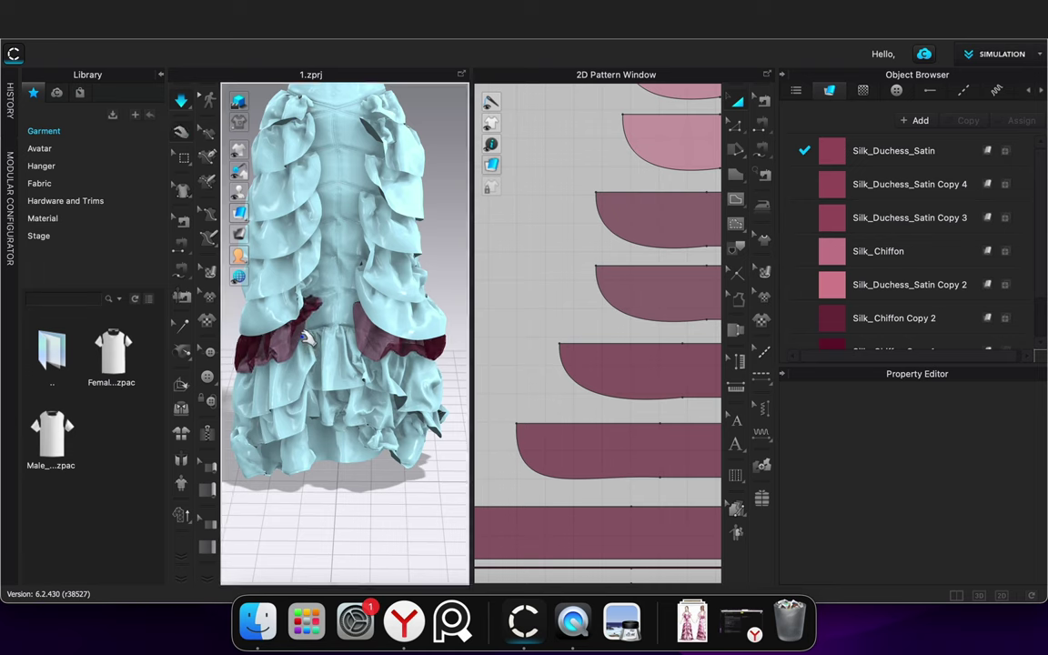
Pull the folded front corner of the lowest curved ruffle downward to unfold it, and stop simulating
scroll(305, 339, up, 5)
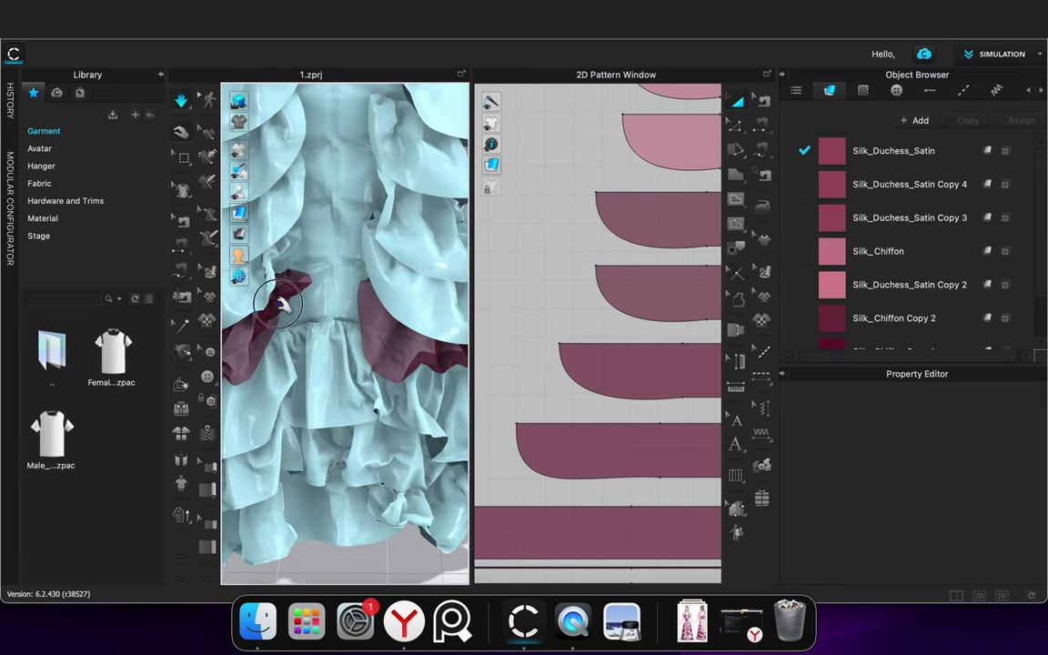
click(284, 305)
drag(286, 320, 288, 376)
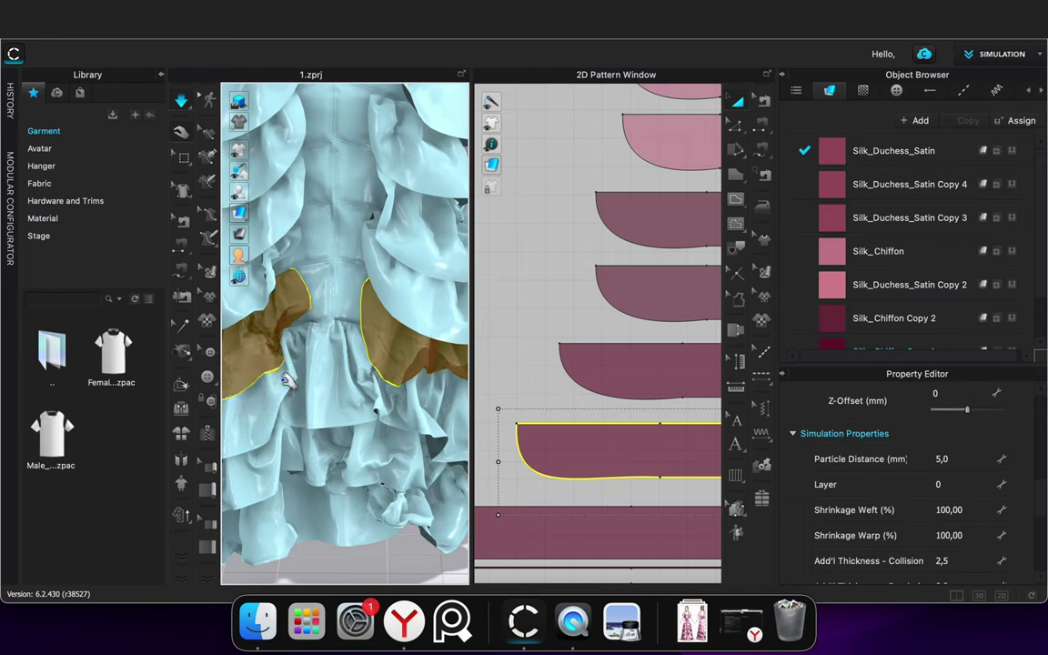
key(space)
Select the whole curved hem edge of the lowest curved ruffle and offset it as an internal line
scroll(335, 382, down, 5)
right_drag(363, 457, 717, 441)
scroll(598, 457, down, 5)
scroll(598, 457, up, 2)
scroll(598, 457, down, 1)
click(538, 390)
middle_drag(537, 390, 478, 327)
key(z)
click(514, 401)
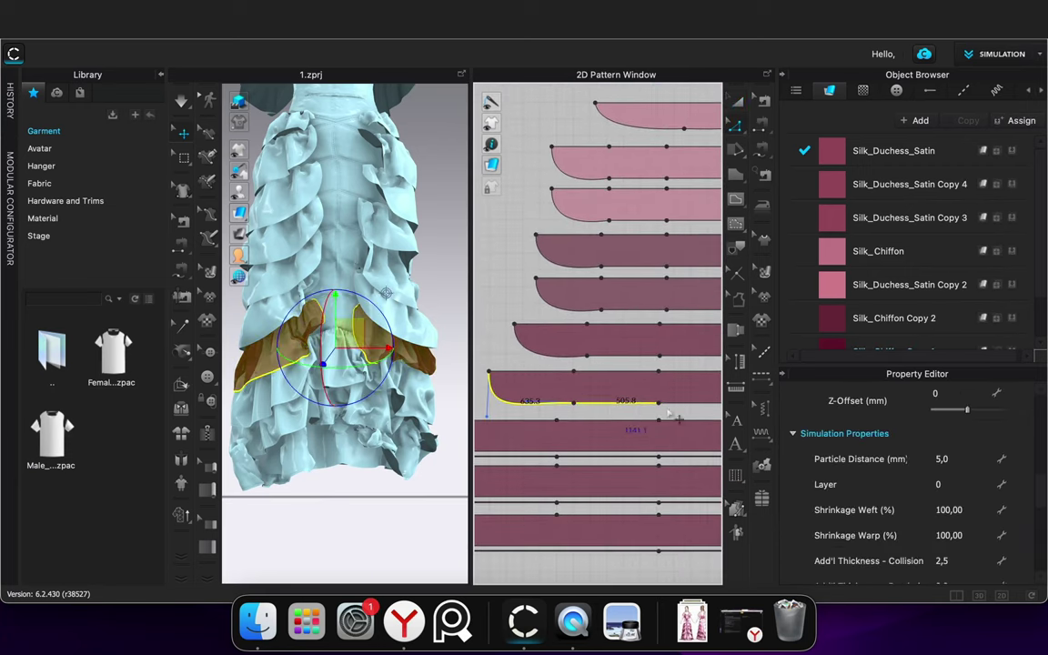
middle_drag(692, 416, 552, 392)
shift+click(644, 382)
right_click(643, 380)
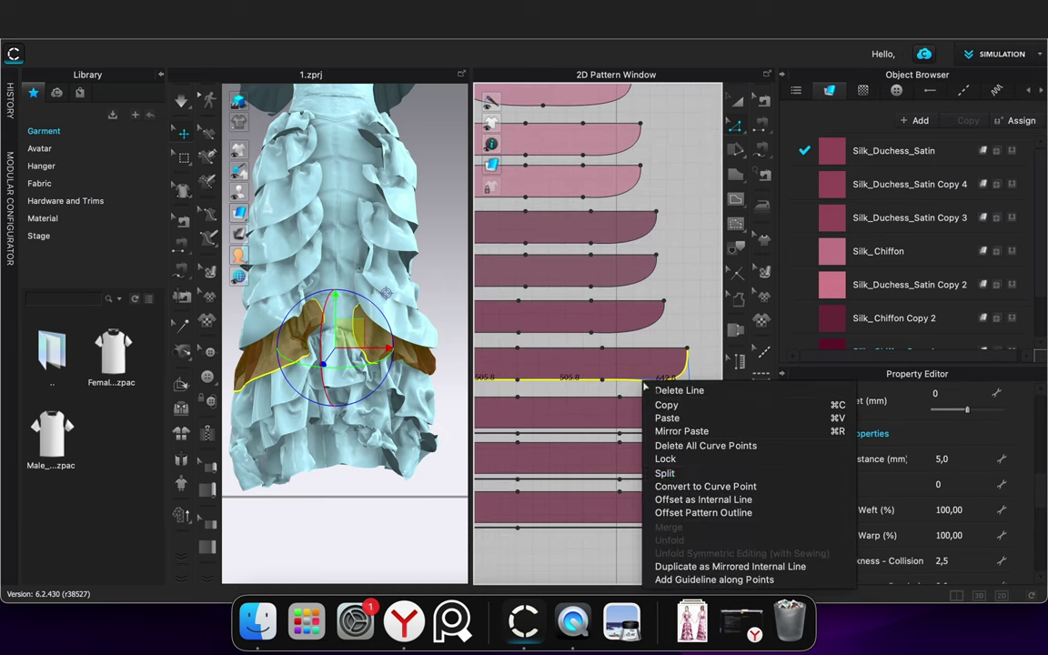
click(684, 500)
click(486, 394)
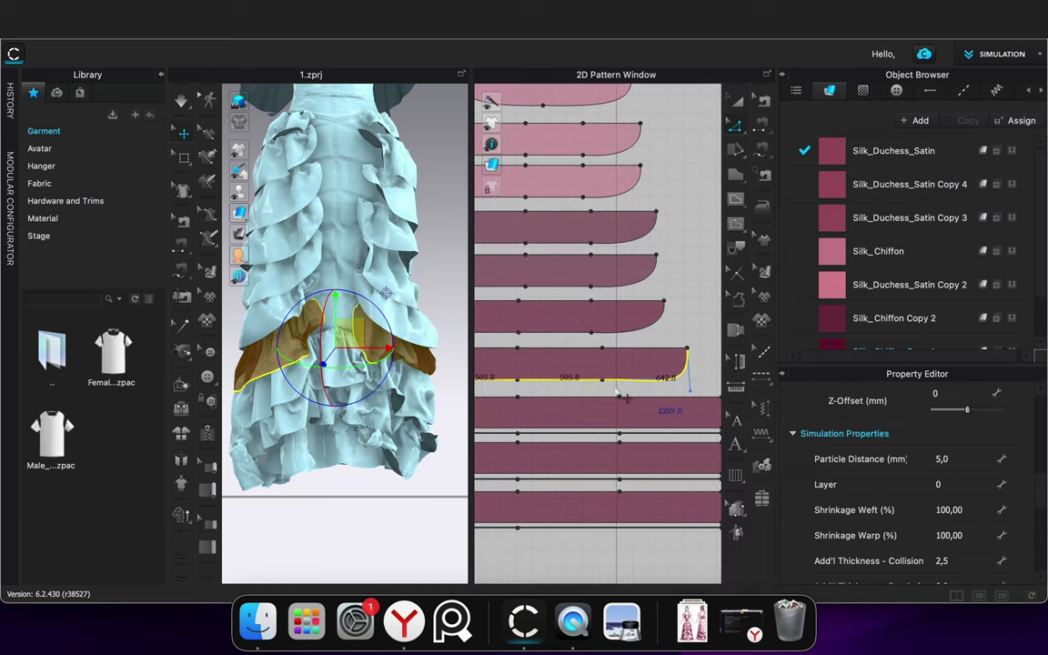
Cut and sew the lowest curved ruffle along the offset internal line at its hem
scroll(627, 390, up, 5)
scroll(626, 390, up, 4)
right_click(618, 374)
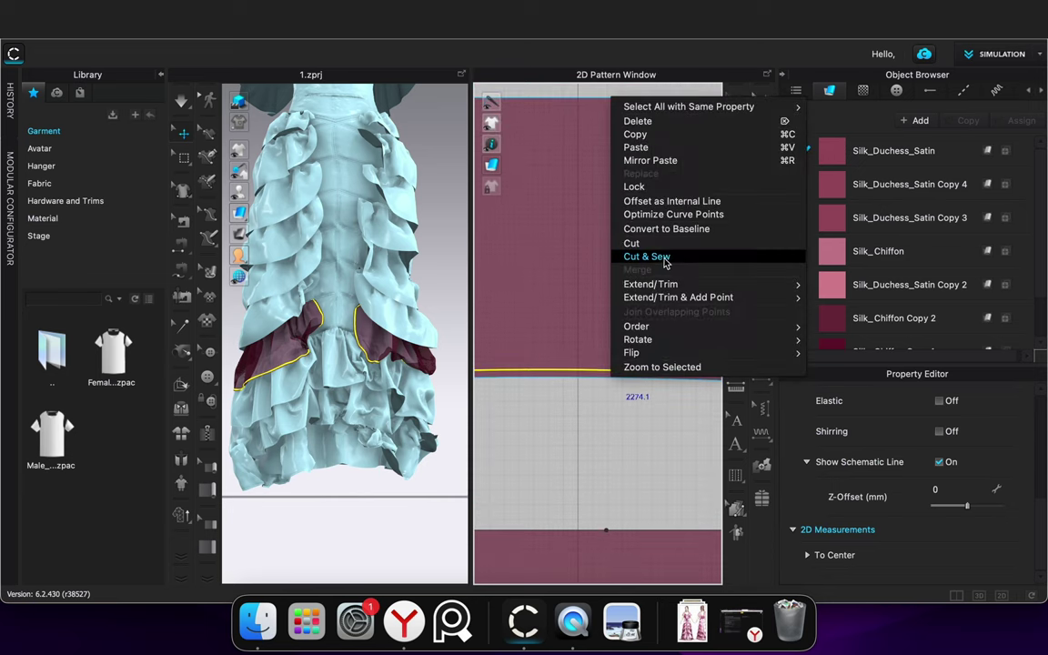
Move the cut hem strip down away from the lowest curved ruffle and assign Silk_Chiffon Copy 3 to it
click(735, 103)
drag(608, 375, 608, 420)
scroll(897, 328, down, 3)
click(1012, 334)
click(628, 469)
Simulate the garment with the new hem strip sewn to the lowest curved ruffle
scroll(365, 529, down, 5)
click(365, 531)
scroll(293, 353, up, 5)
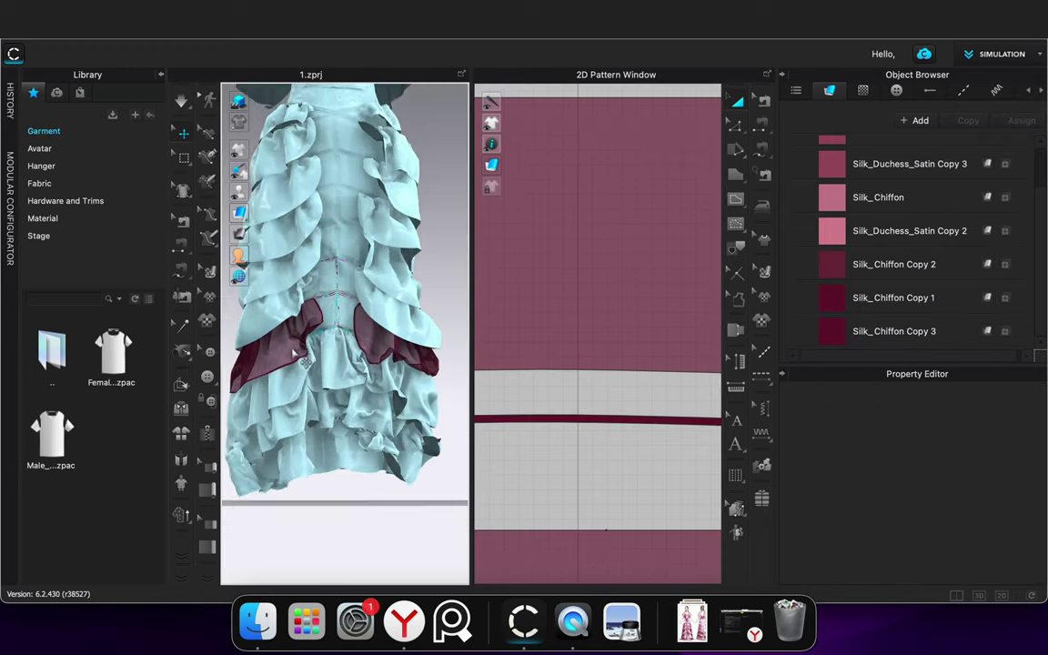
scroll(293, 353, up, 3)
right_drag(417, 364, 386, 425)
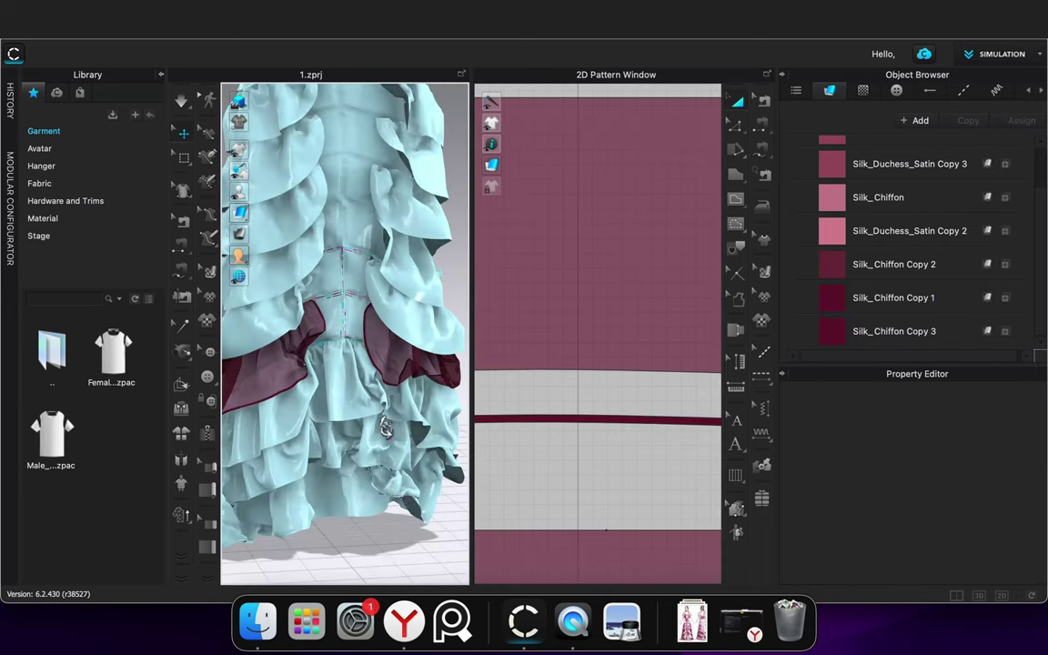
key(space)
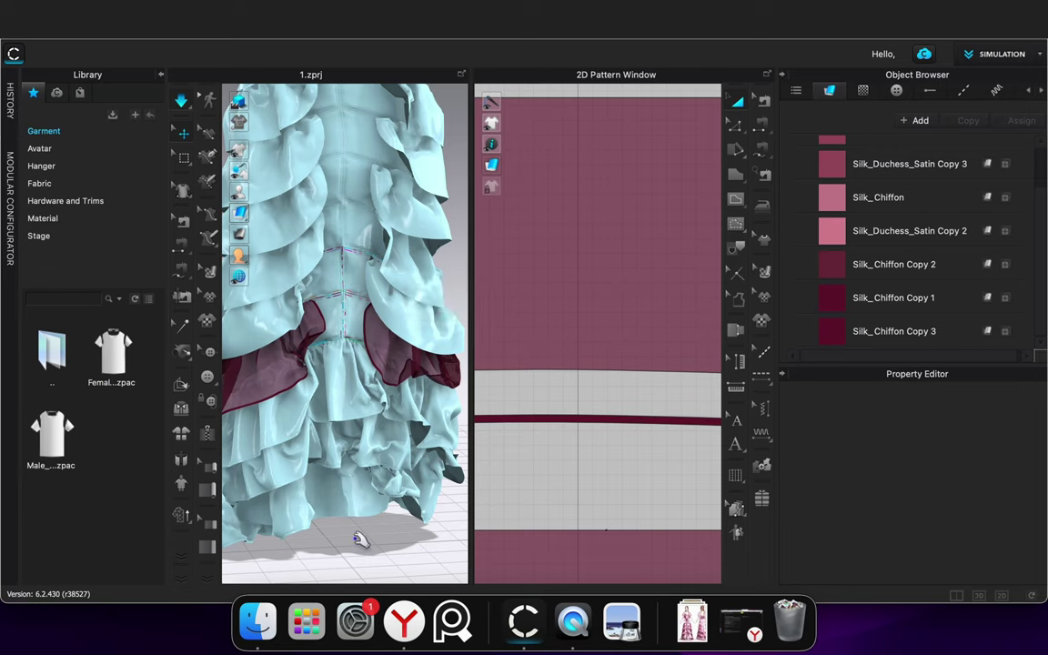
Simulate the garment and pull the lowest curved ruffle's side outward to straighten its folded corner
key(space)
scroll(264, 408, up, 5)
right_drag(266, 410, 310, 425)
key(space)
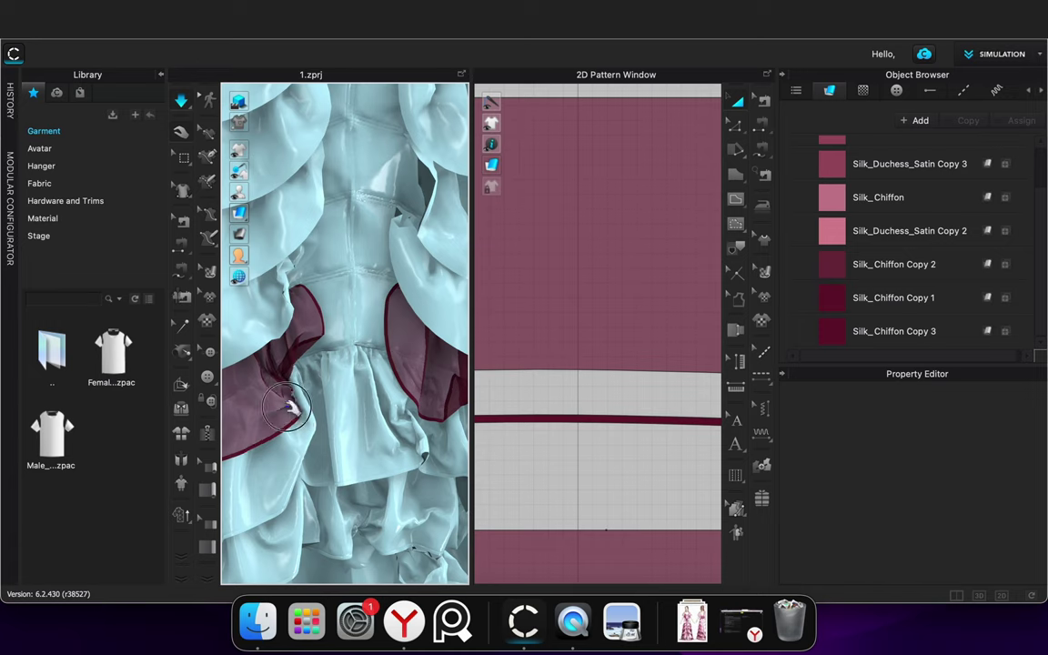
click(264, 378)
drag(245, 395, 220, 389)
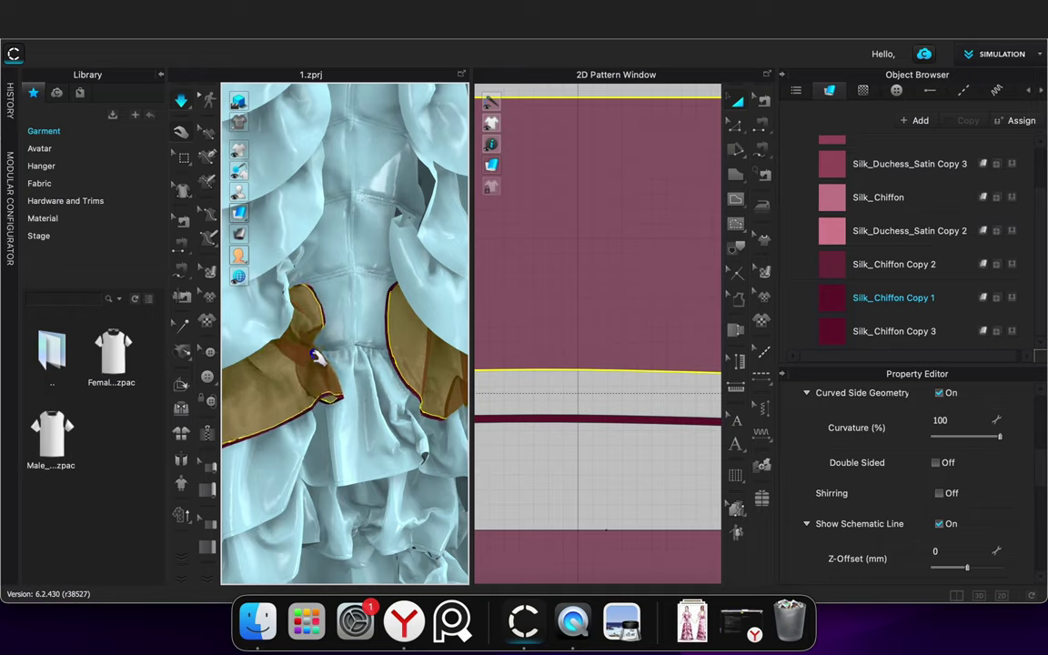
scroll(316, 356, down, 10)
click(377, 504)
right_drag(377, 502, 331, 398)
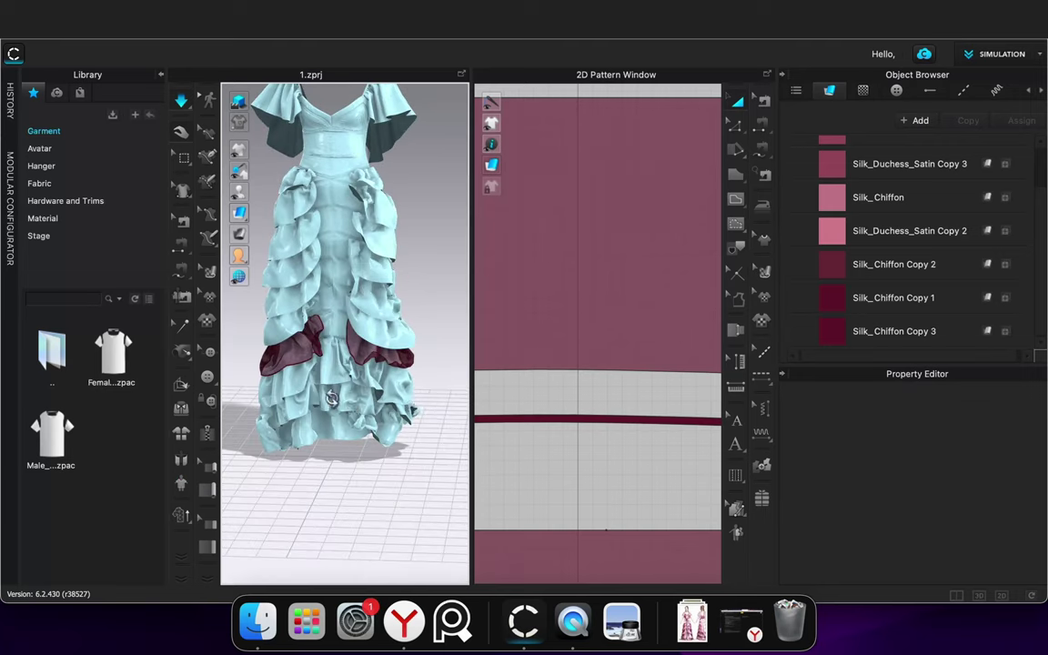
scroll(335, 359, up, 10)
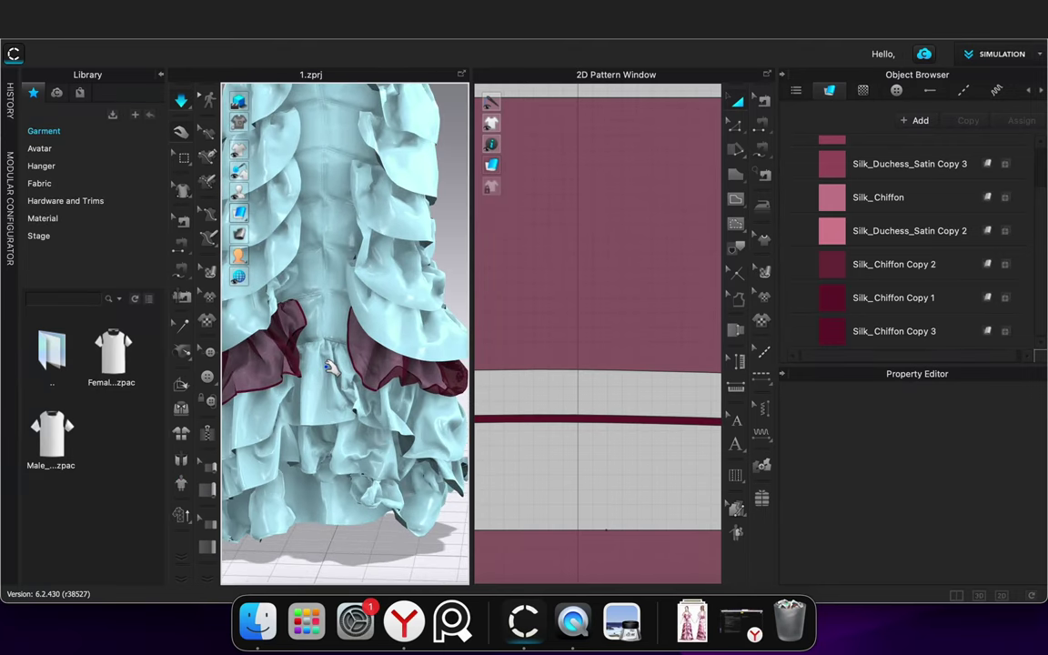
Freeze the lowest curved ruffle together with its hem strip
click(545, 422)
shift+click(549, 307)
right_click(550, 307)
click(613, 437)
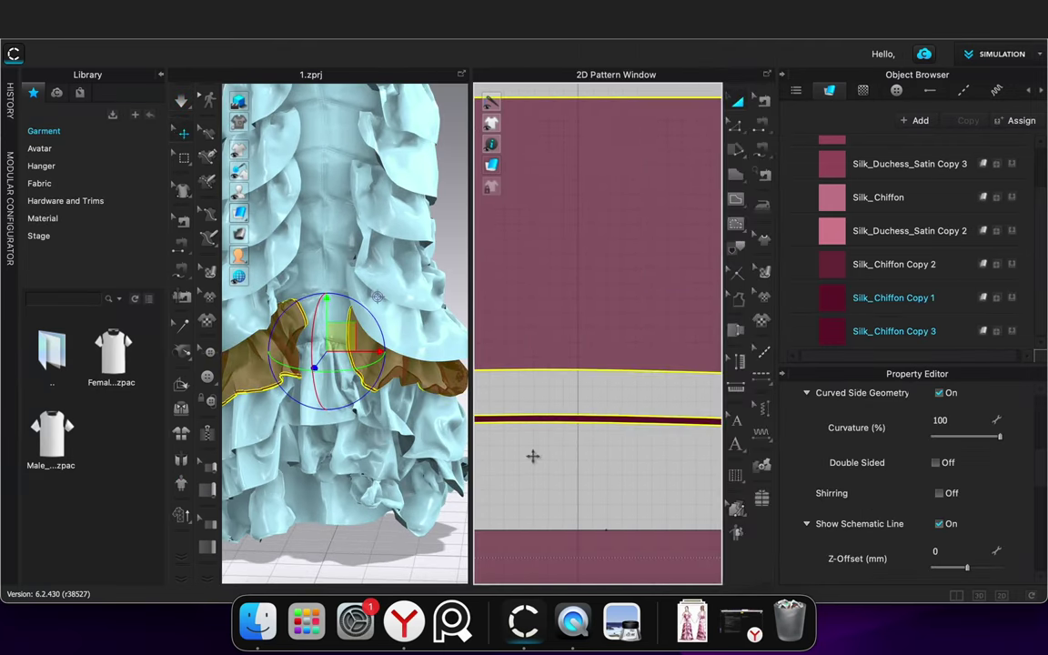
click(535, 456)
Unfreeze the second curved ruffle from the bottom, made of Silk_Chiffon Copy 1
scroll(539, 432, down, 5)
scroll(546, 383, down, 3)
click(553, 323)
click(671, 273)
scroll(409, 264, down, 5)
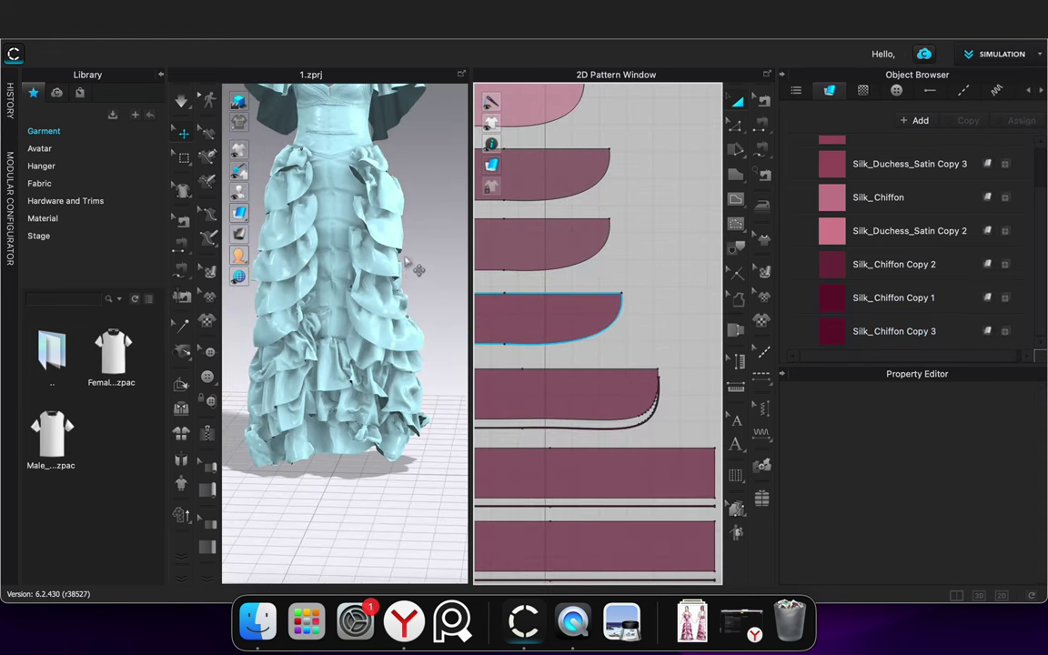
click(534, 331)
right_click(537, 330)
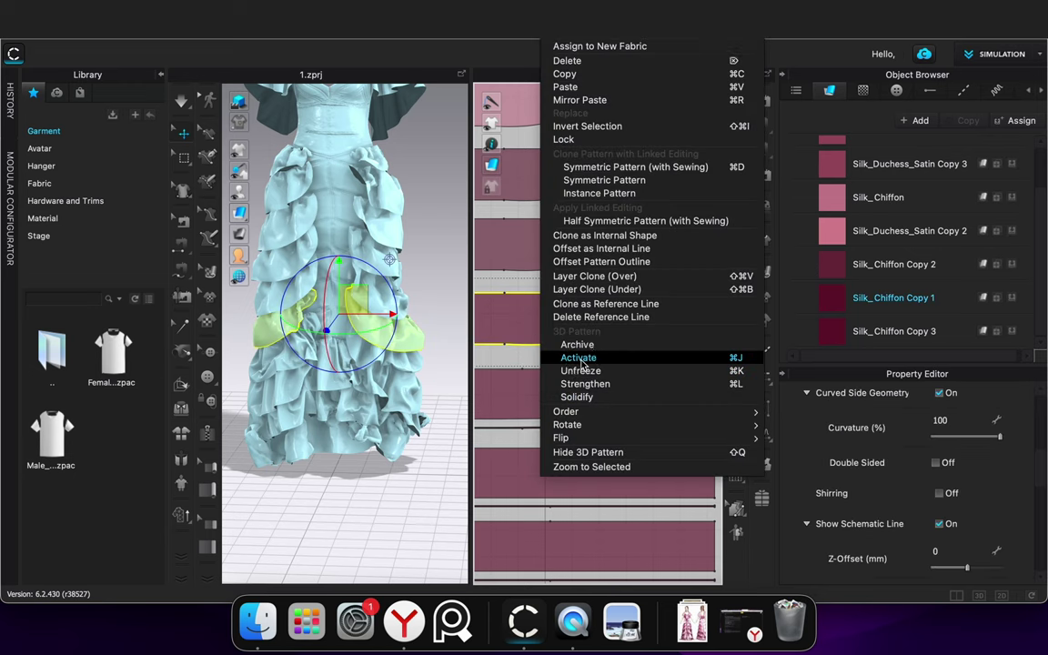
click(581, 370)
Set the particle distance of the second curved ruffle from the bottom to 5 mm
scroll(943, 474, down, 2)
scroll(943, 475, down, 2)
scroll(961, 491, up, 1)
click(965, 486)
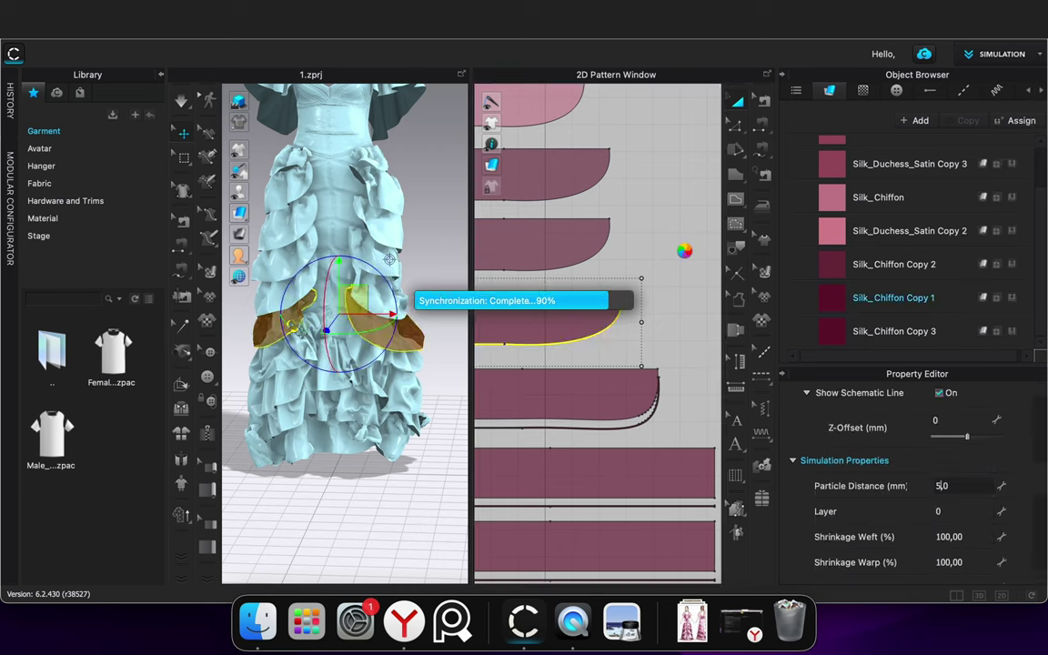
click(684, 250)
Simulate the second curved ruffle from the bottom with its refined mesh and check its drape from the side
scroll(361, 349, up, 4)
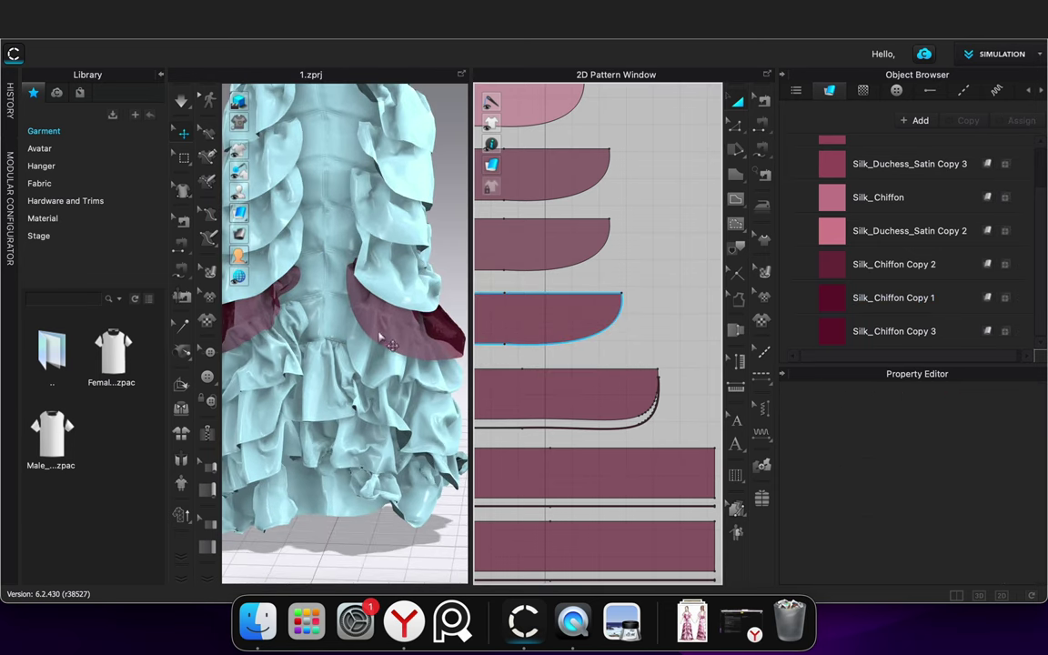
key(space)
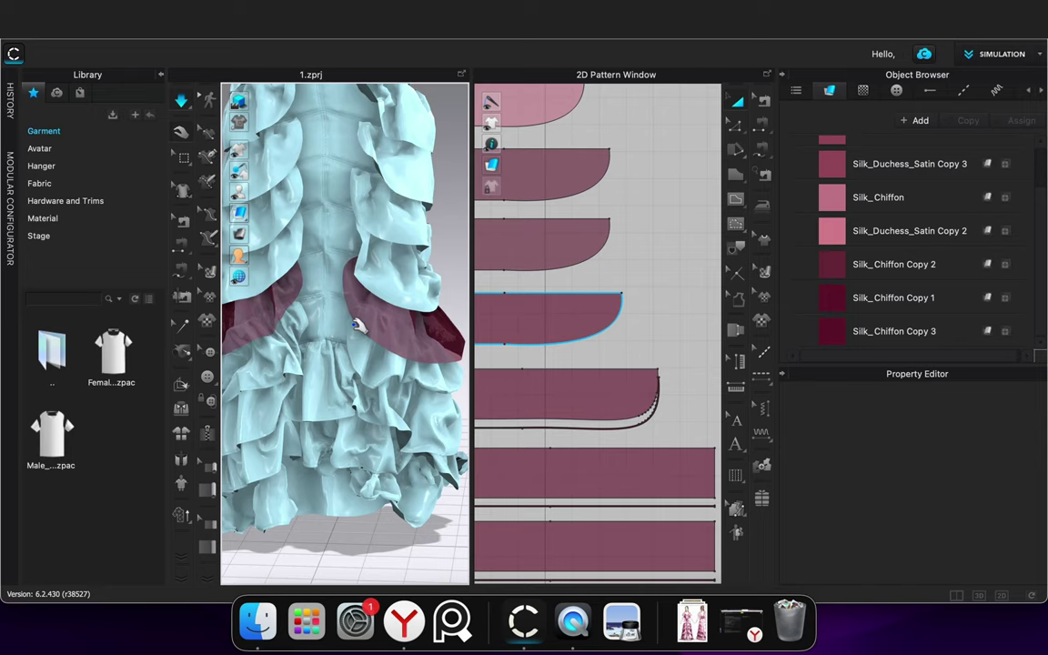
right_drag(410, 379, 133, 376)
scroll(554, 344, down, 5)
Shift the two lowest curved ruffles slightly upward in the 2D layout to make room below their hems
middle_drag(606, 357, 692, 326)
click(651, 323)
drag(651, 324, 653, 318)
click(697, 297)
click(673, 338)
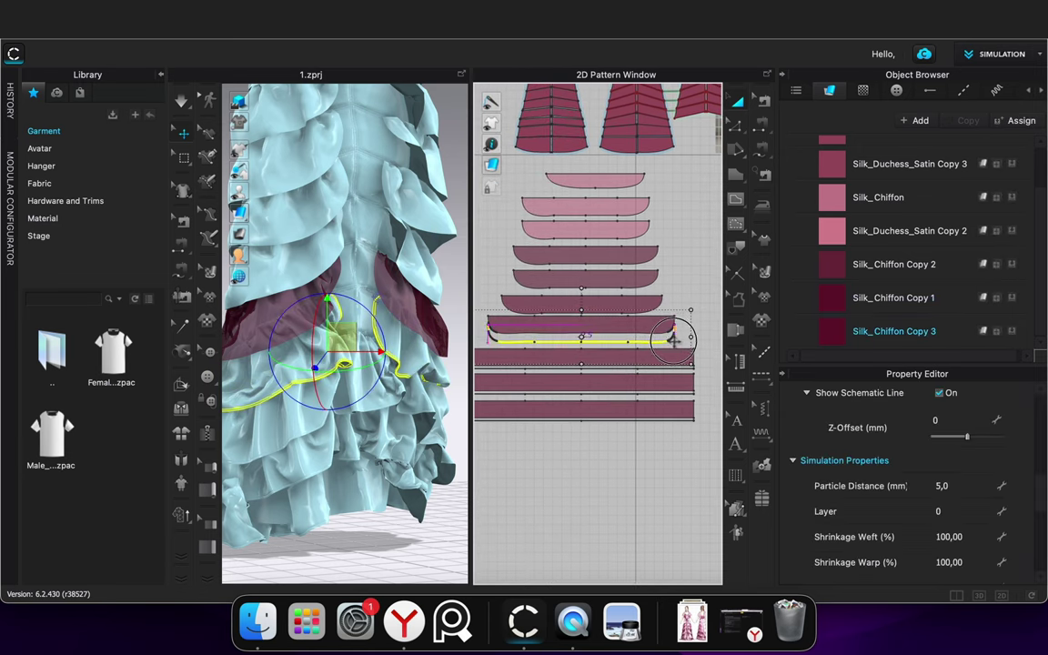
click(688, 271)
drag(553, 302, 553, 300)
click(510, 285)
Offset the whole curved hem of the second ruffle from the bottom as an internal line, and cut and sew along it
key(z)
click(523, 313)
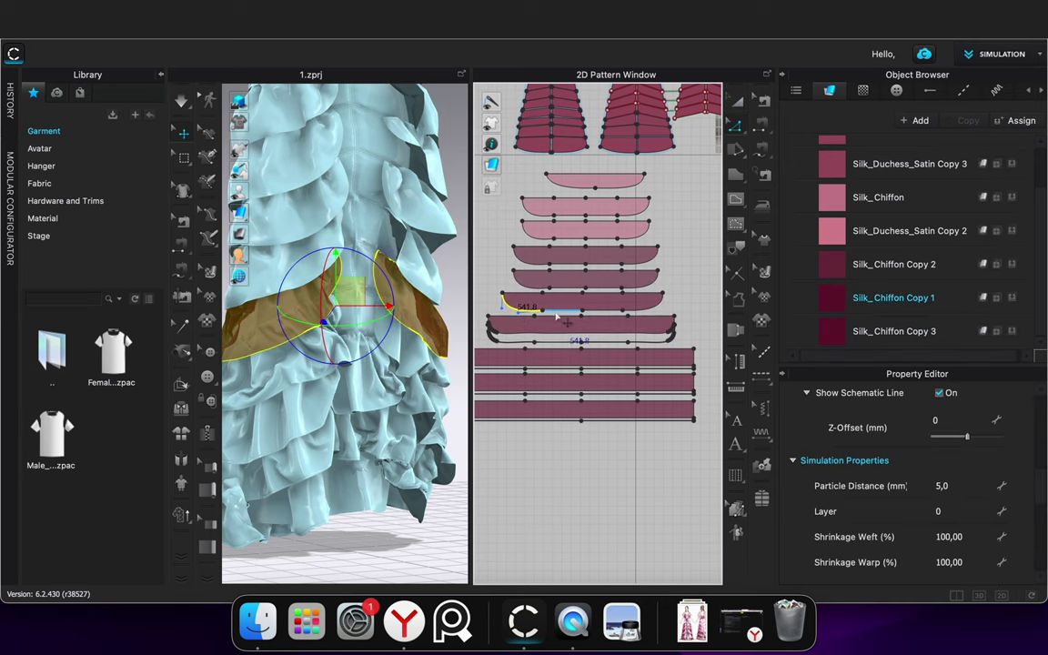
shift+click(661, 306)
right_click(660, 304)
click(721, 422)
click(484, 393)
scroll(637, 304, up, 5)
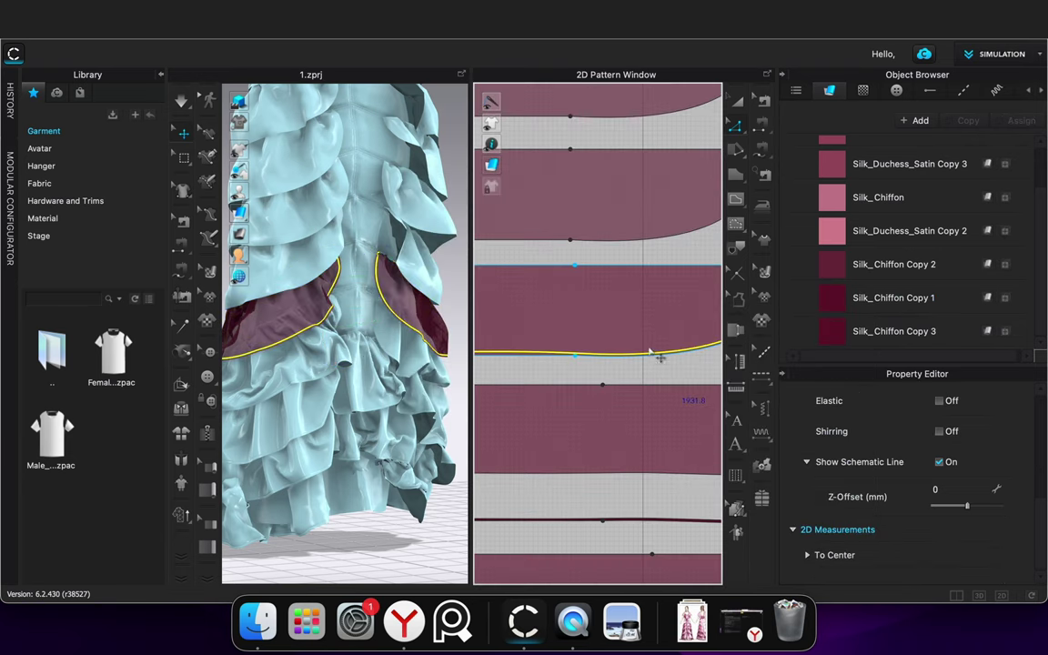
right_click(665, 356)
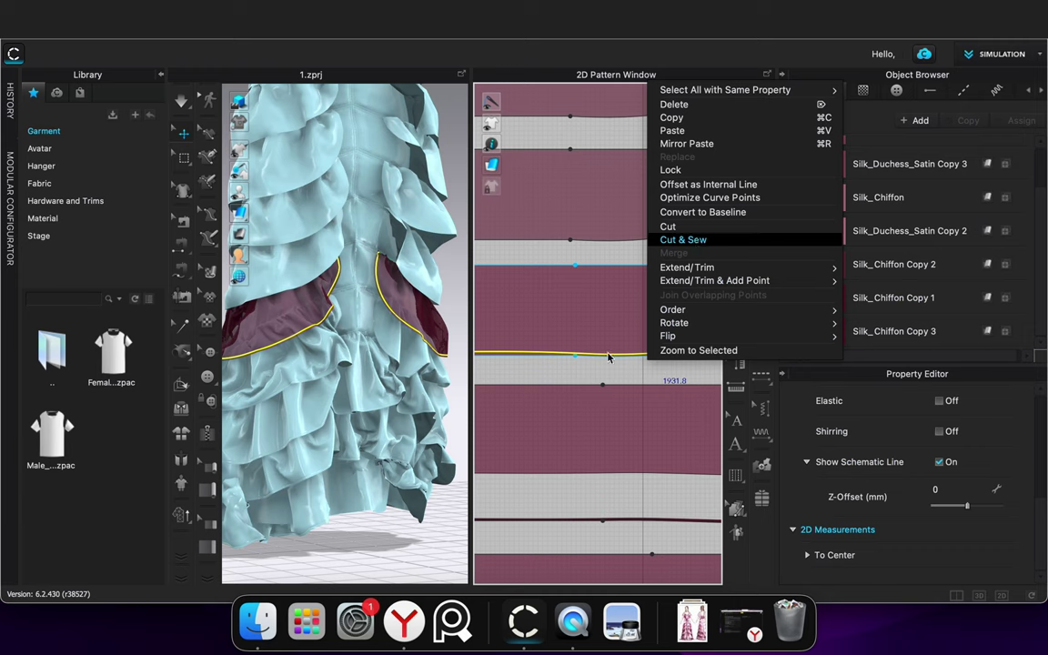
Move the second curved ruffle's cut hem strip slightly down and assign Silk_Chiffon Copy 3 to it
click(739, 102)
drag(628, 358, 627, 372)
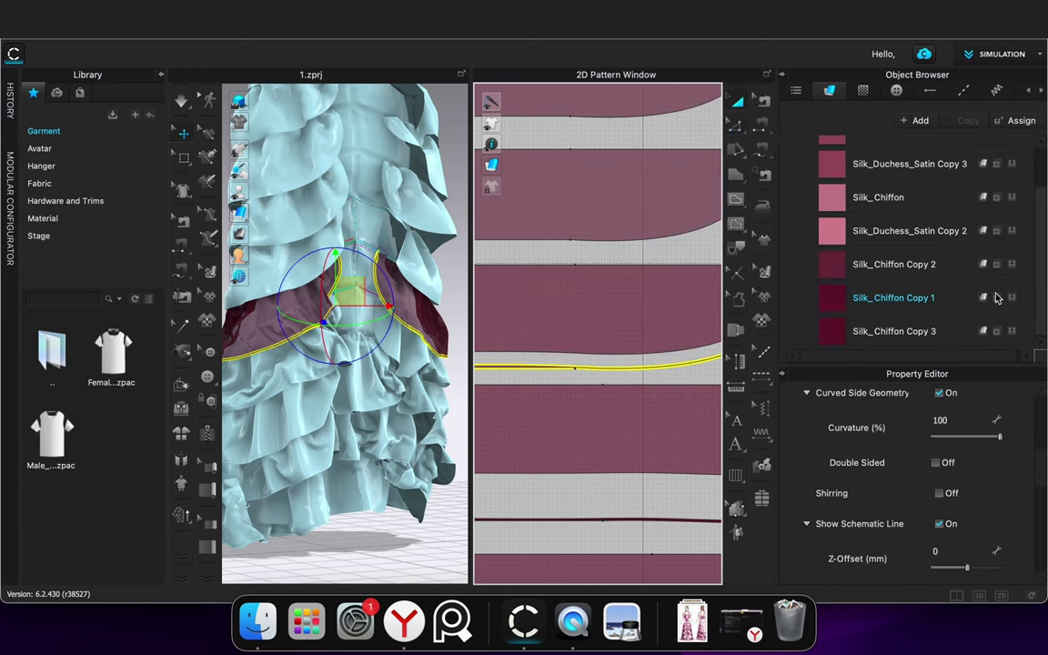
click(1012, 337)
click(554, 509)
Freeze the second curved ruffle from the bottom together with its new hem strip
scroll(381, 509, down, 5)
right_drag(382, 521, 475, 532)
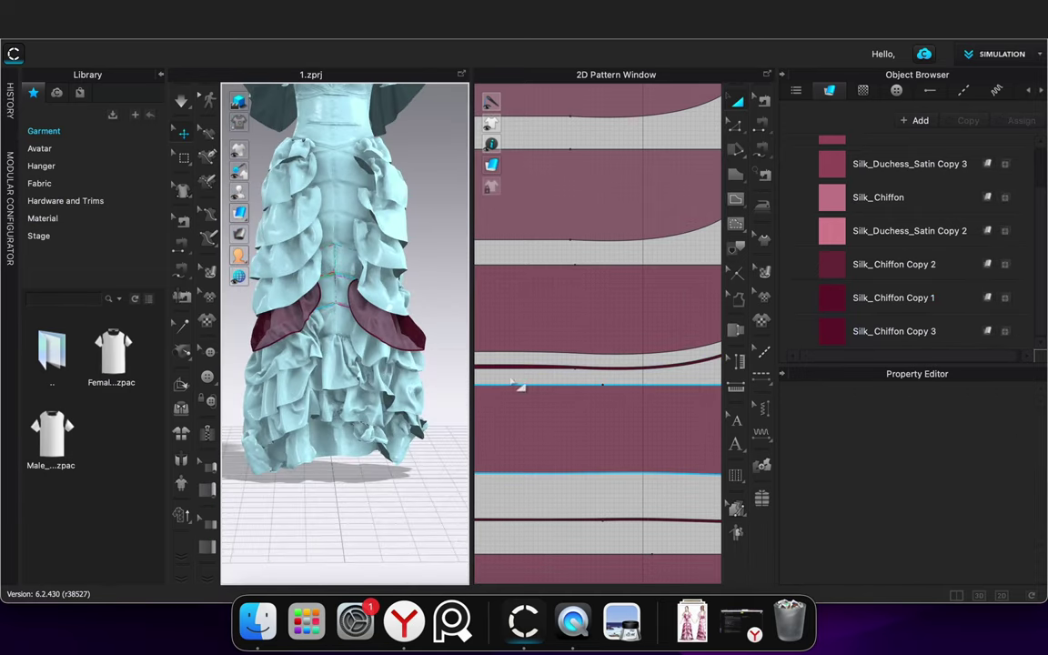
click(526, 333)
shift+click(524, 367)
right_click(523, 368)
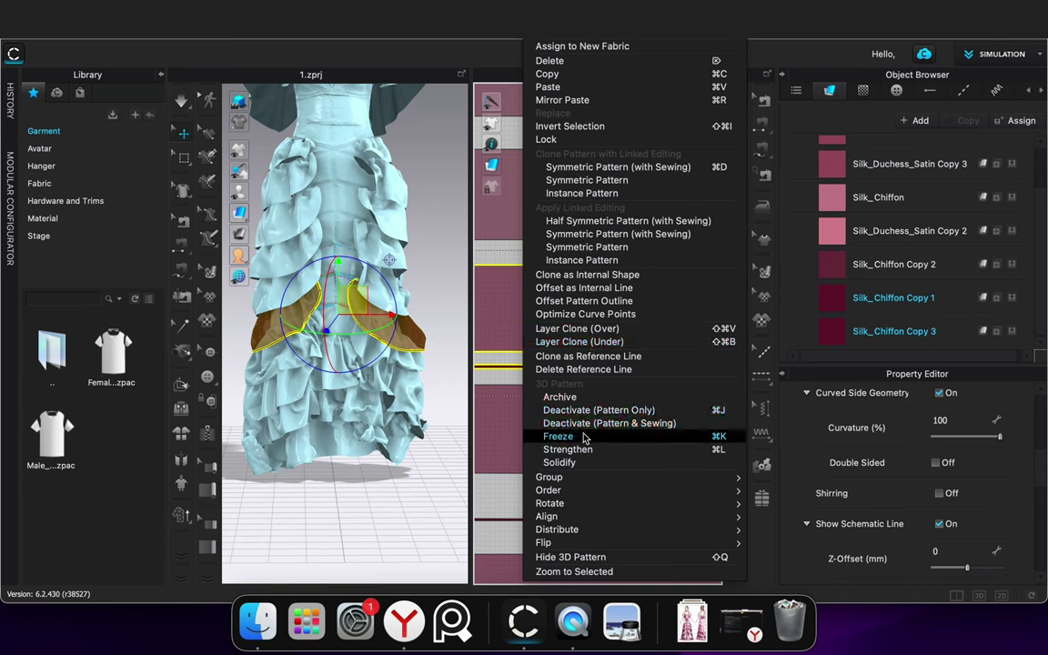
click(585, 437)
click(517, 503)
Unfreeze the third curved ruffle from the bottom and set its particle distance to 5 mm
right_click(563, 205)
click(619, 371)
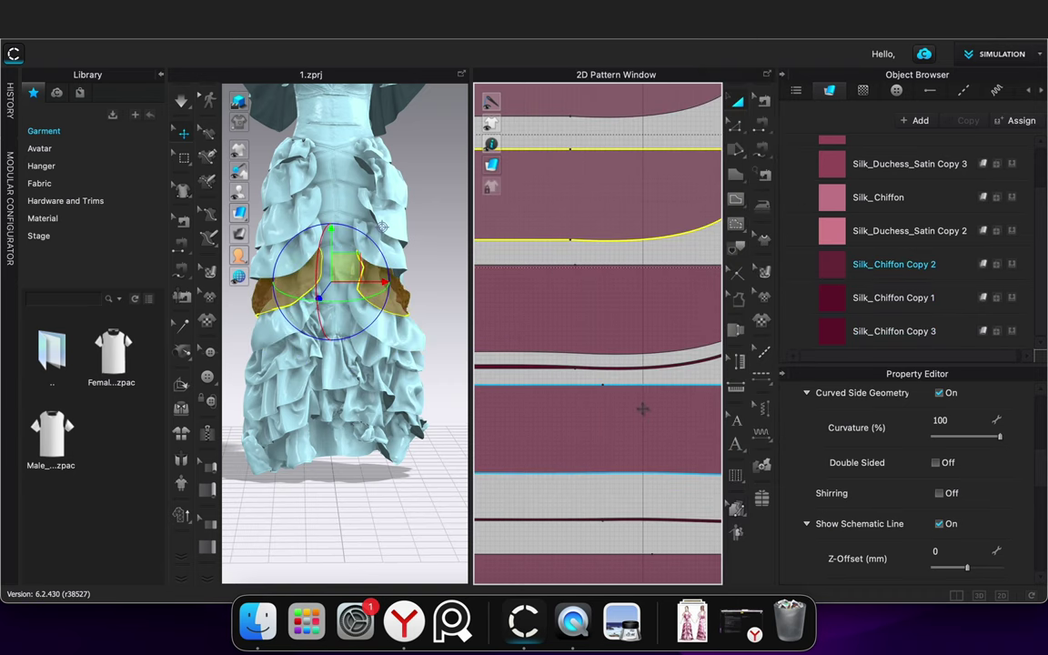
scroll(971, 523, down, 4)
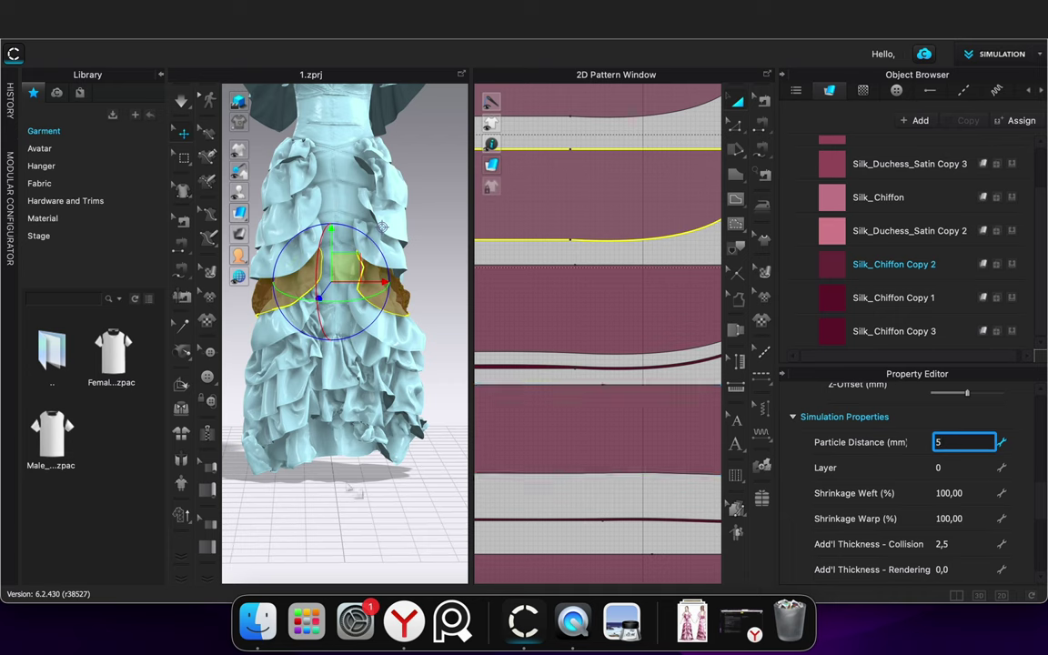
Simulate the third curved ruffle from the bottom and check its drape from the back and front
key(space)
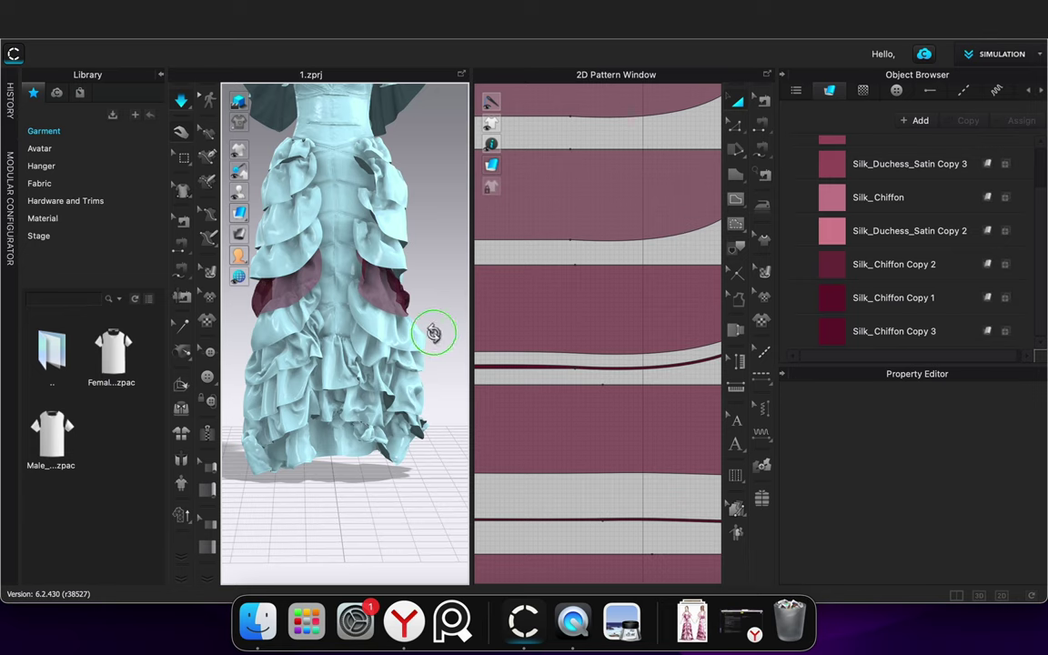
right_drag(434, 333, 247, 332)
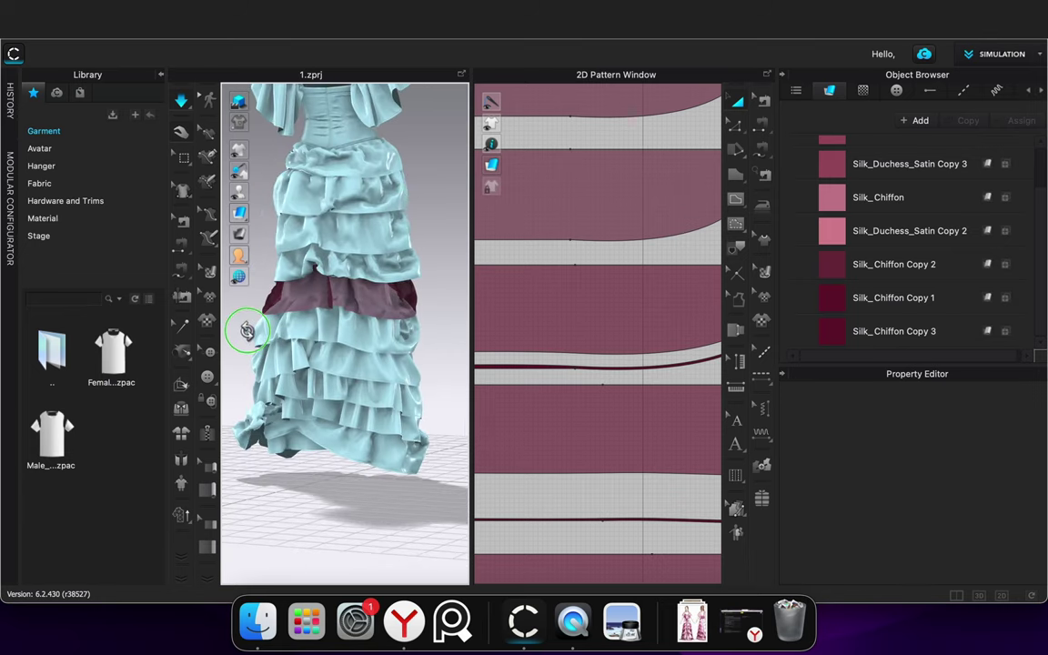
key(space)
right_drag(367, 328, 484, 343)
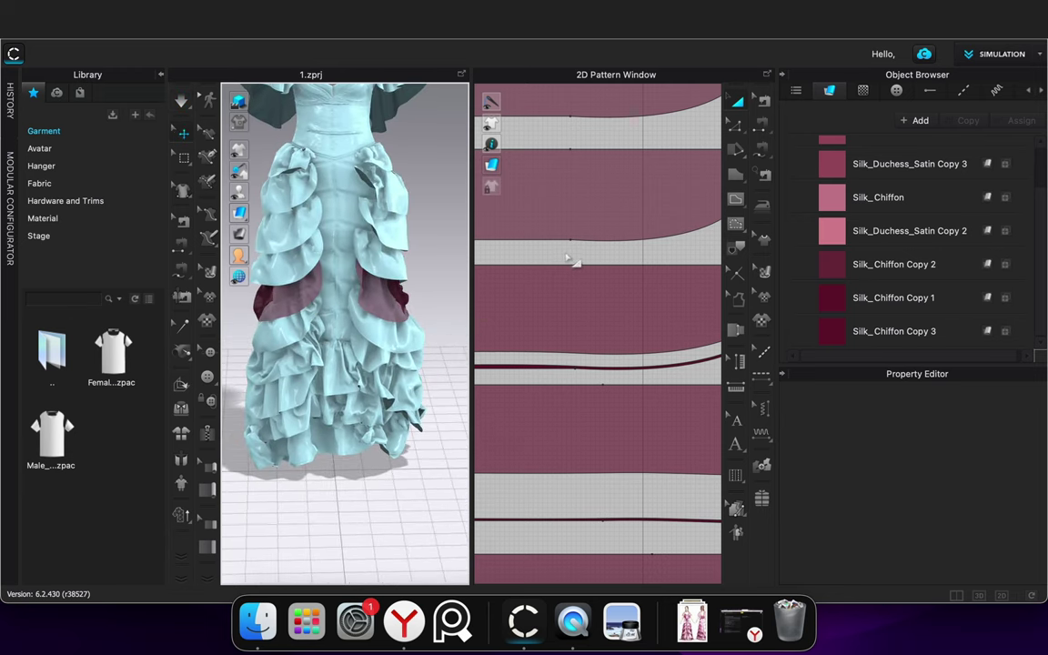
Select the whole curved hem edge of the third ruffle from the bottom and offset it as an internal line
scroll(568, 261, down, 5)
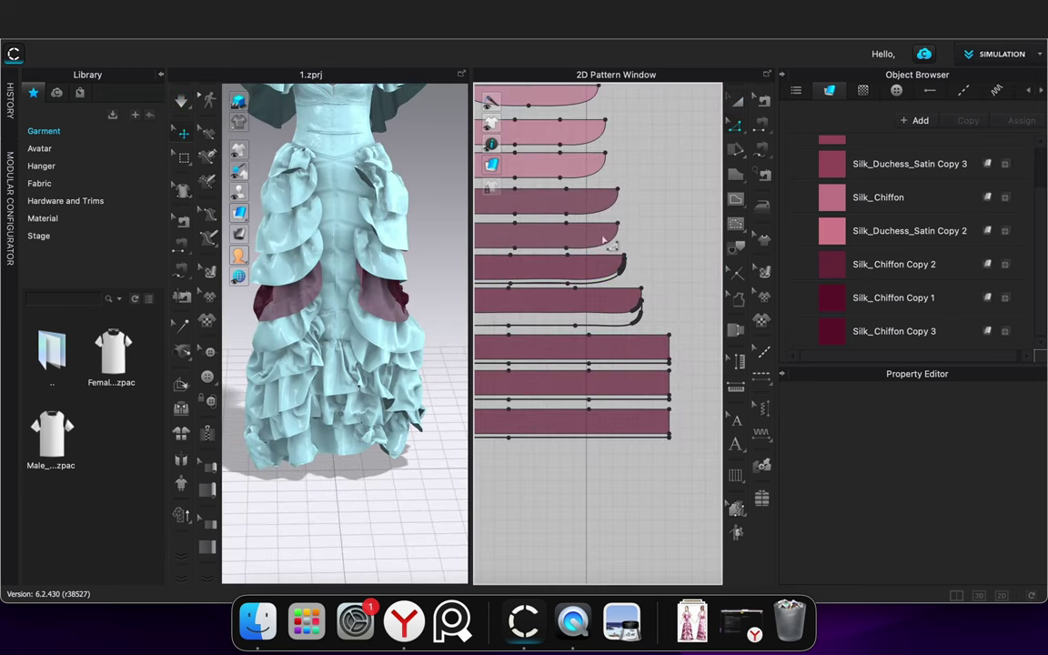
click(549, 249)
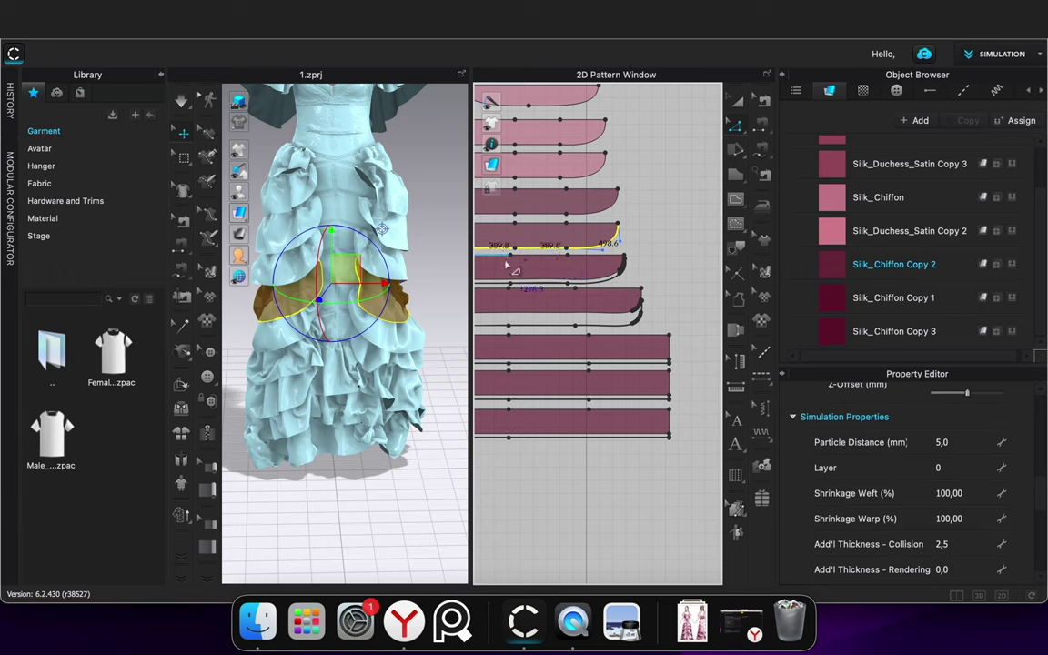
click(506, 264)
middle_drag(505, 273, 587, 284)
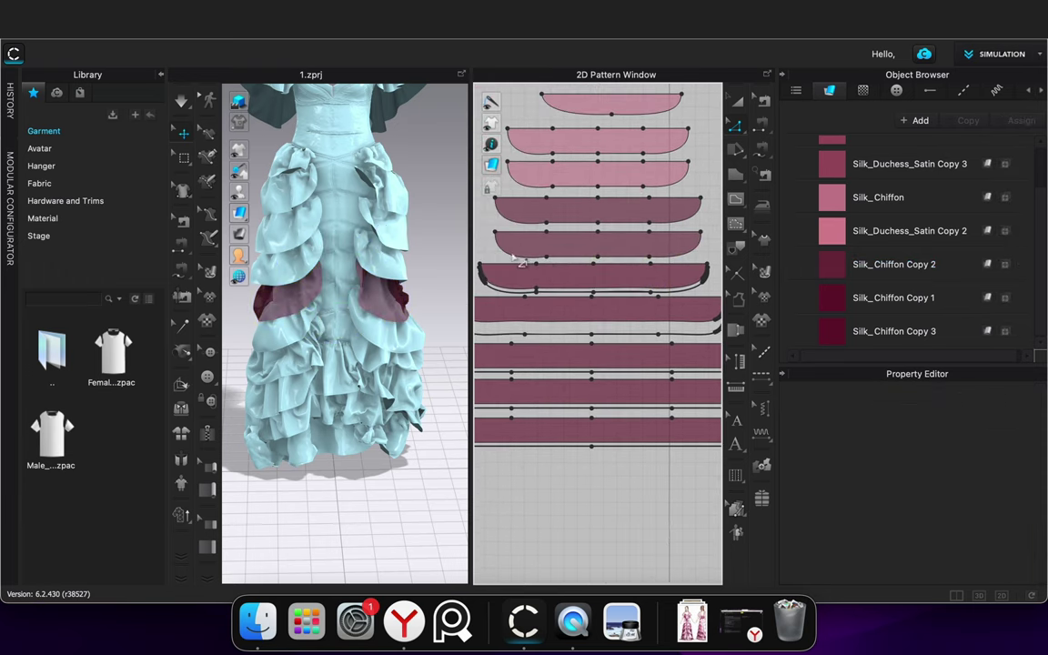
click(521, 259)
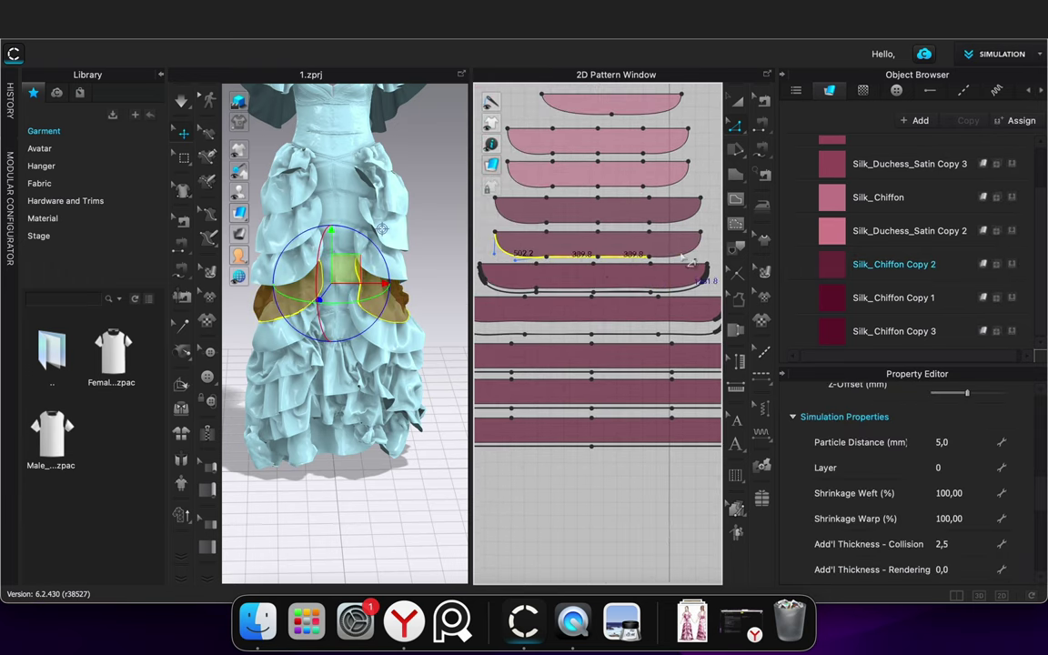
right_click(682, 255)
click(718, 372)
click(489, 397)
Cut and sew the third curved ruffle from the bottom along its offset internal line
scroll(506, 254, up, 8)
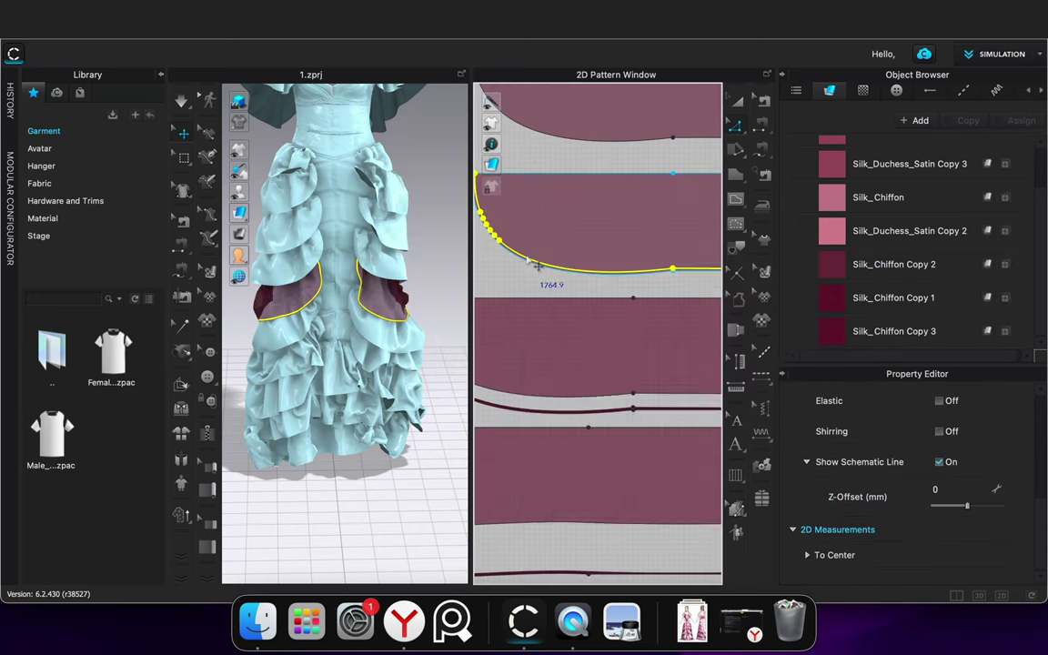
right_click(527, 256)
click(576, 414)
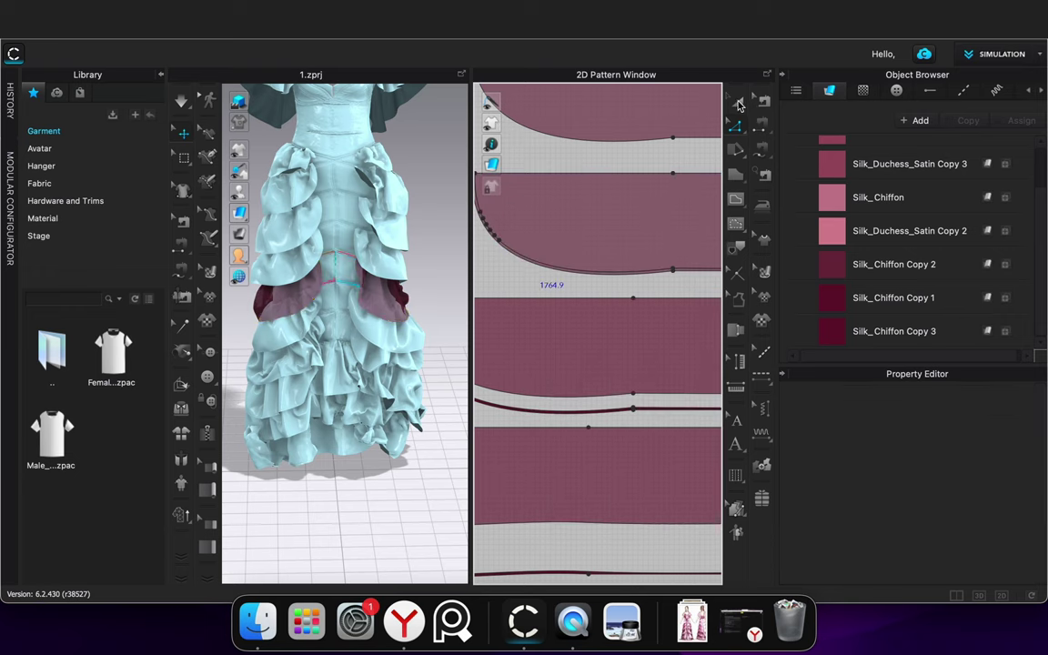
Move the third curved ruffle's cut hem strip down away from it and assign Silk_Chiffon Copy 3 to the strip
click(554, 278)
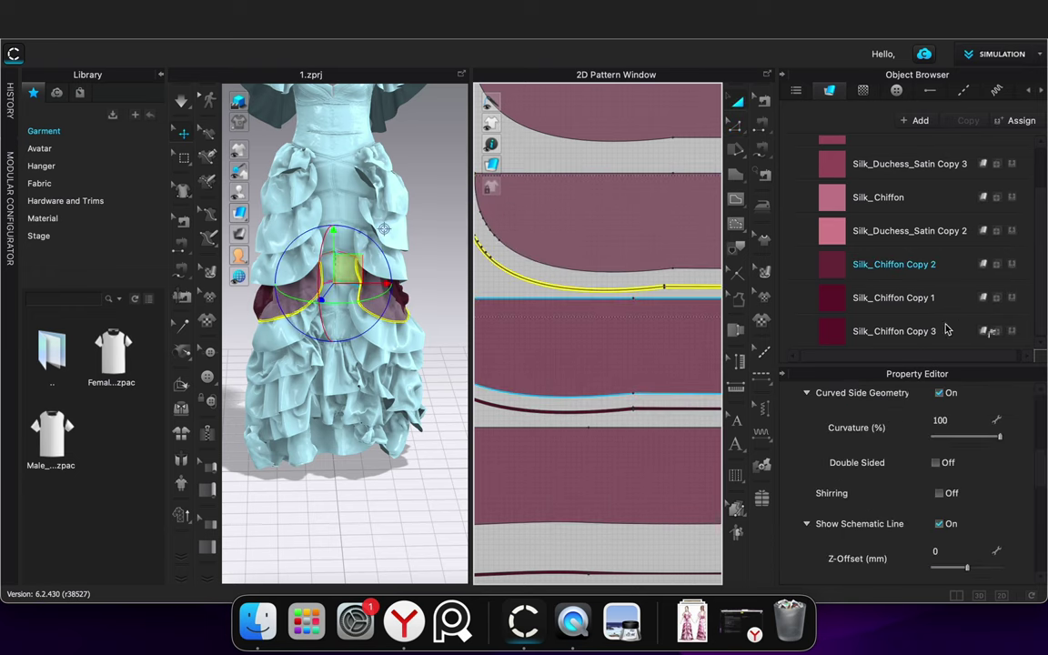
click(1013, 333)
click(480, 279)
Freeze the third curved ruffle from the bottom together with its new hem strip
scroll(419, 455, down, 3)
right_drag(431, 456, 359, 450)
click(543, 241)
shift+click(533, 283)
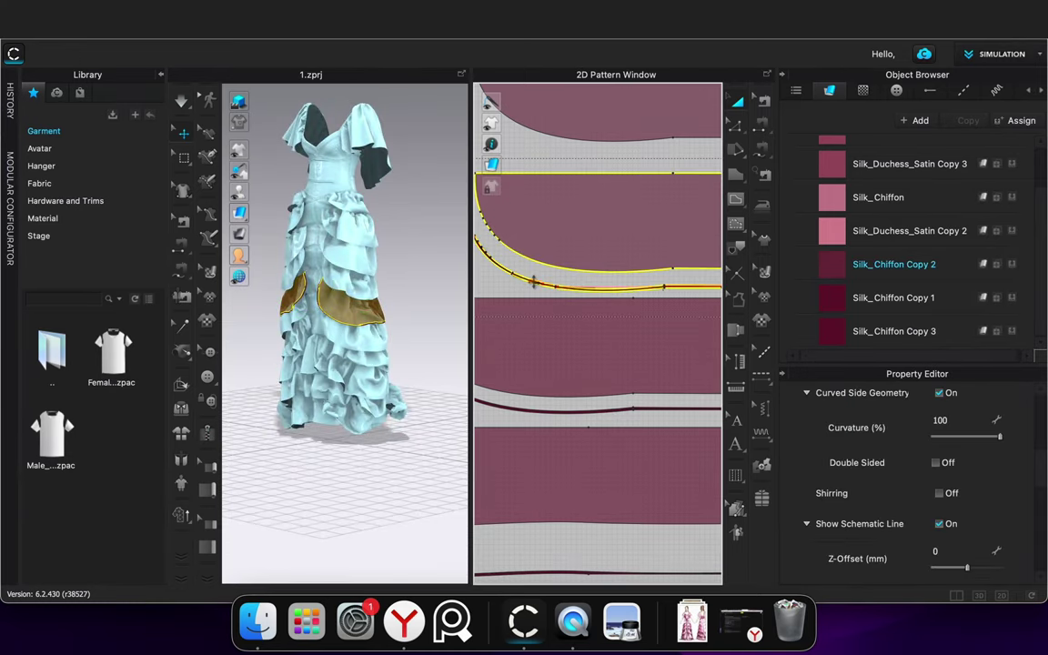
right_click(558, 239)
click(592, 436)
click(491, 544)
Unfreeze the fourth curved ruffle from the bottom and set its particle distance to 5 mm
scroll(491, 544, down, 5)
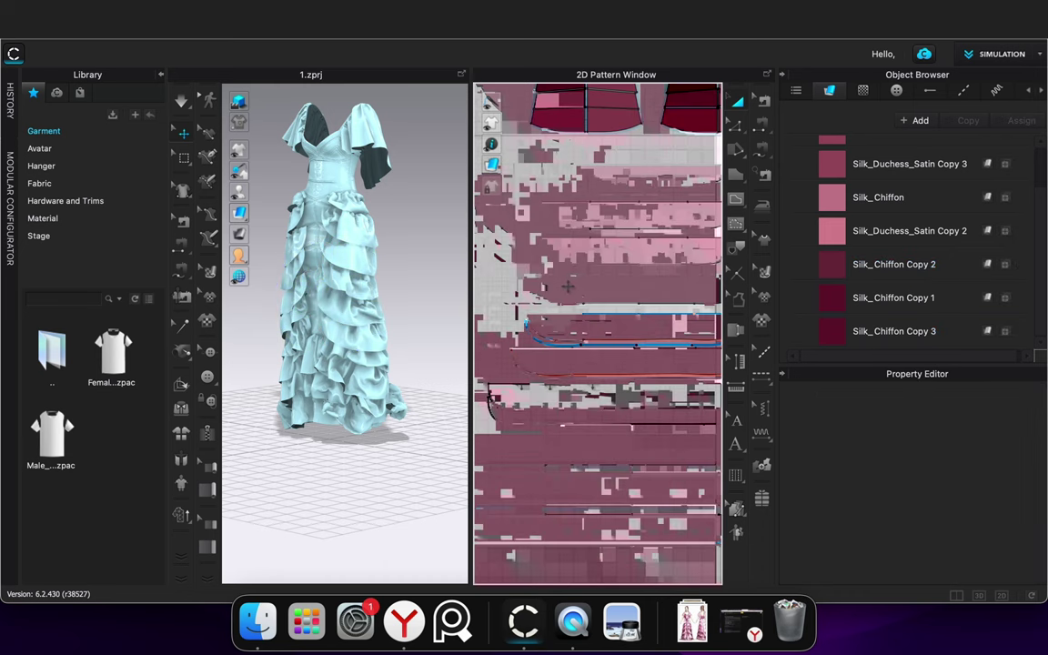
right_click(566, 287)
click(646, 371)
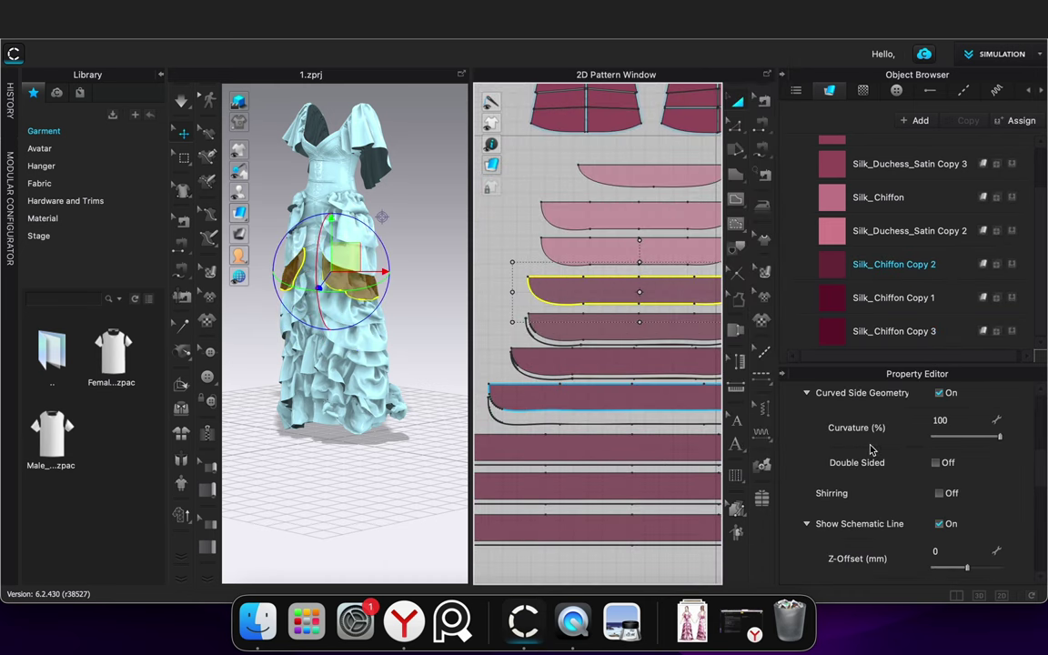
scroll(872, 450, down, 3)
click(975, 530)
text(5)
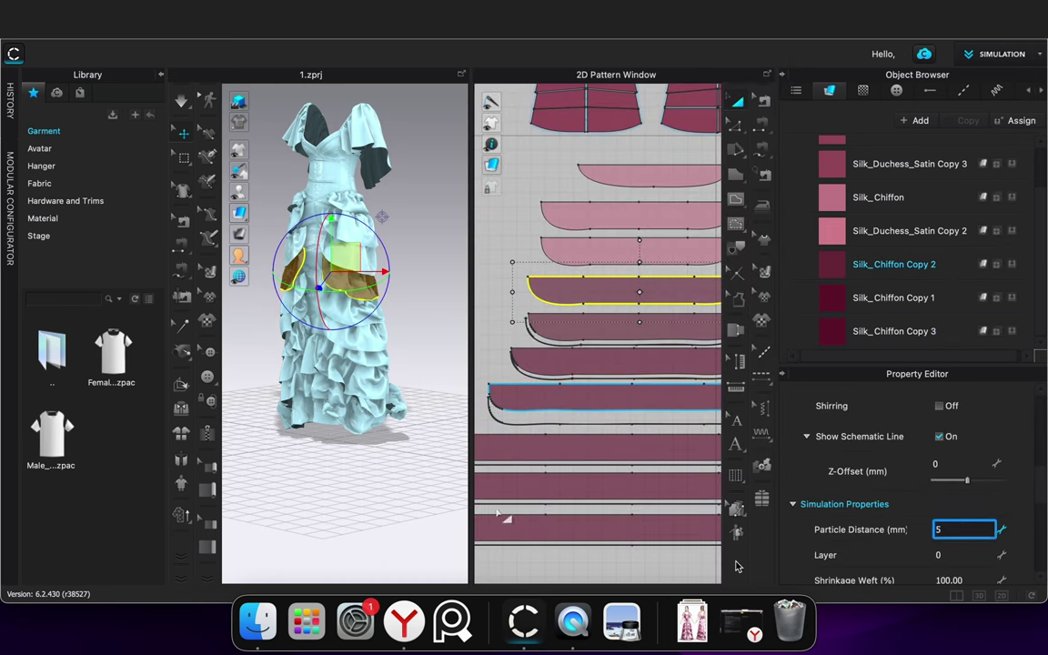
Simulate the garment to drape the fourth curved ruffle from the bottom with its refined mesh
click(435, 324)
key(space)
mouse_move(435, 324)
right_down()
mouse_move(465, 342)
mouse_move(415, 346)
mouse_move(447, 340)
mouse_move(428, 333)
right_up()
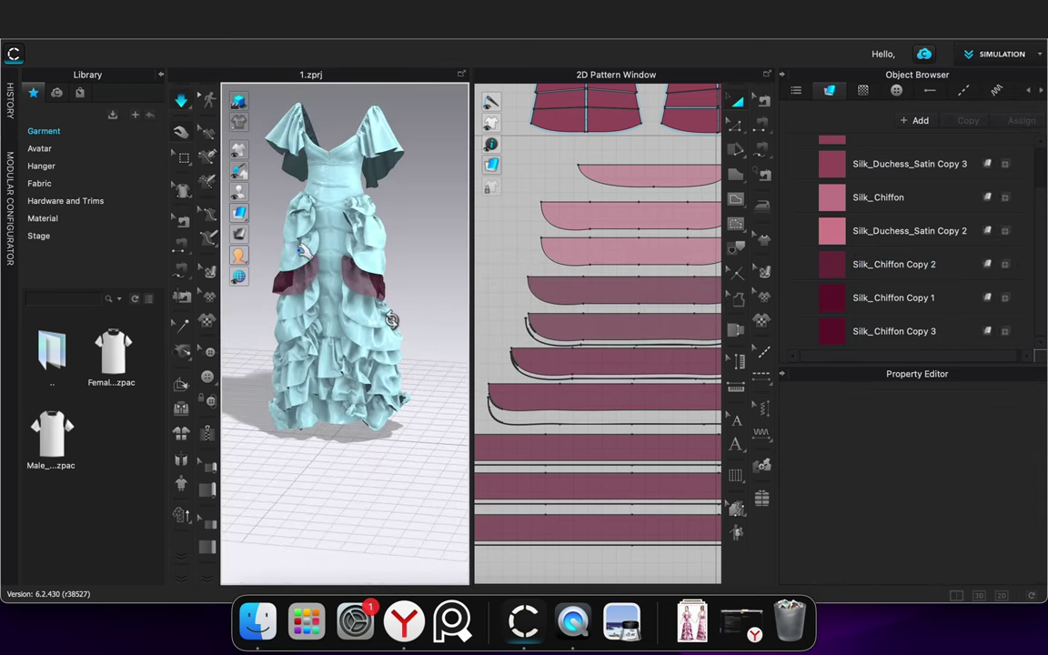
scroll(307, 257, up, 5)
key(space)
key(z)
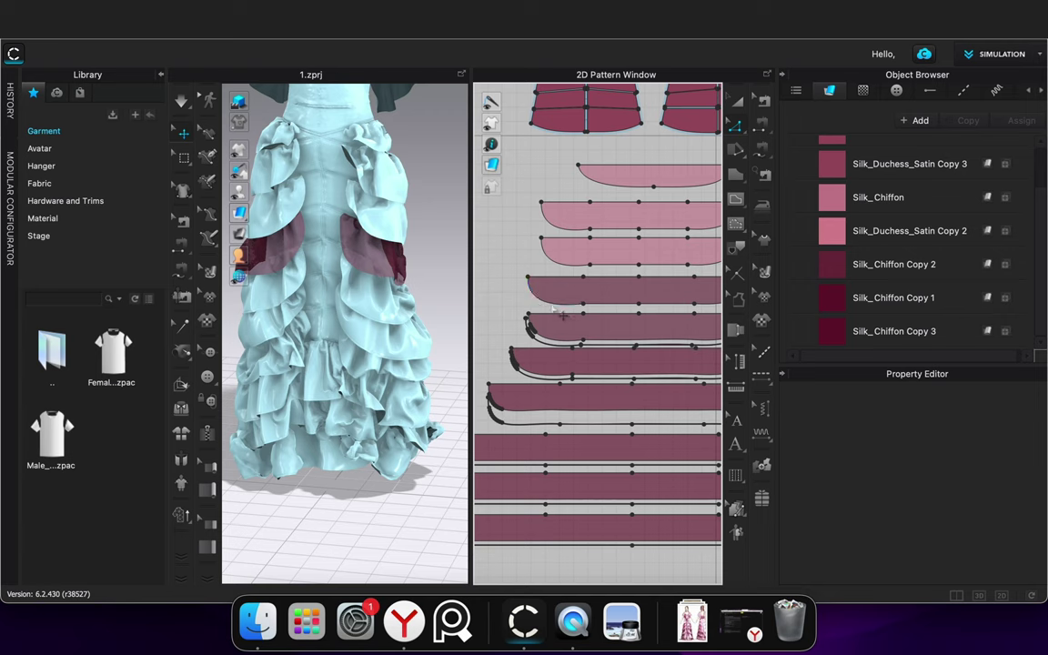
Offset the complete lower edge of the fourth curved ruffle from the bottom as an internal line
click(552, 303)
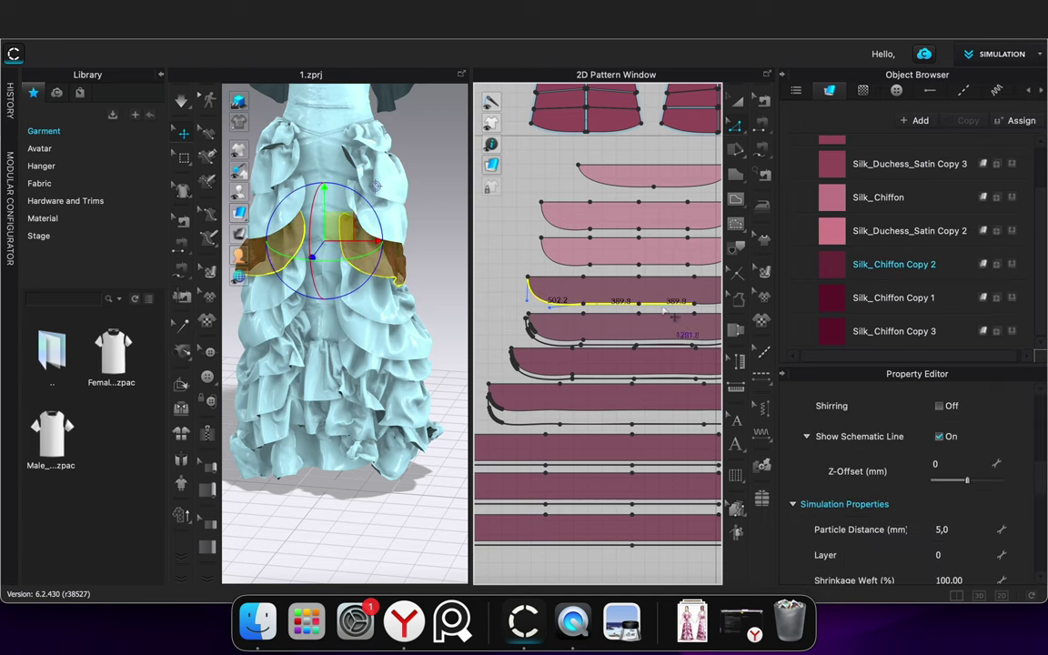
click(664, 311)
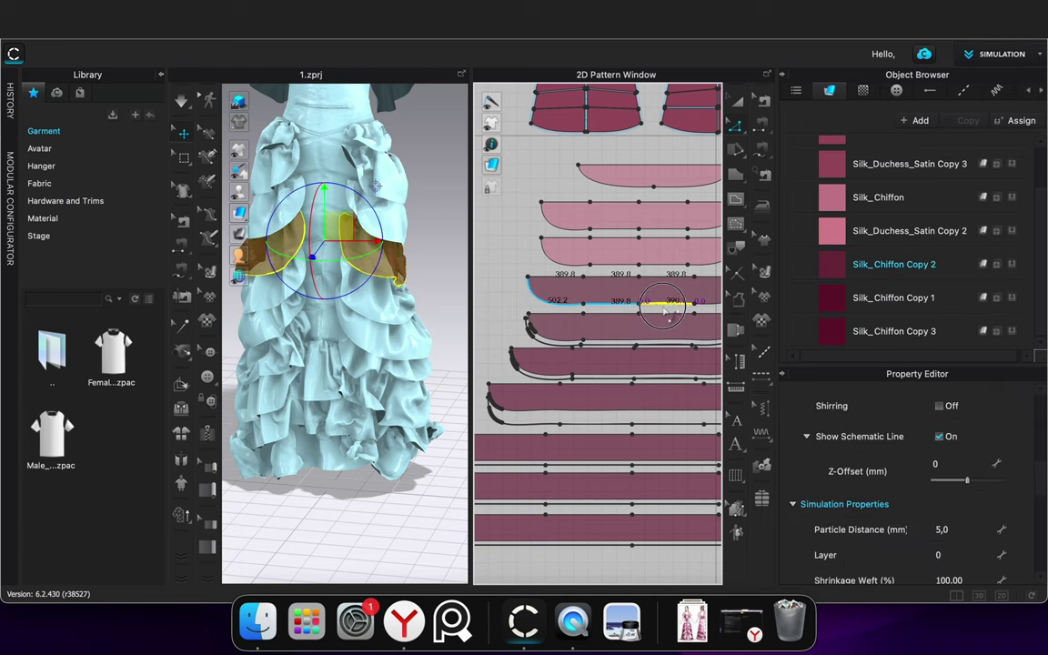
middle_drag(502, 276, 470, 289)
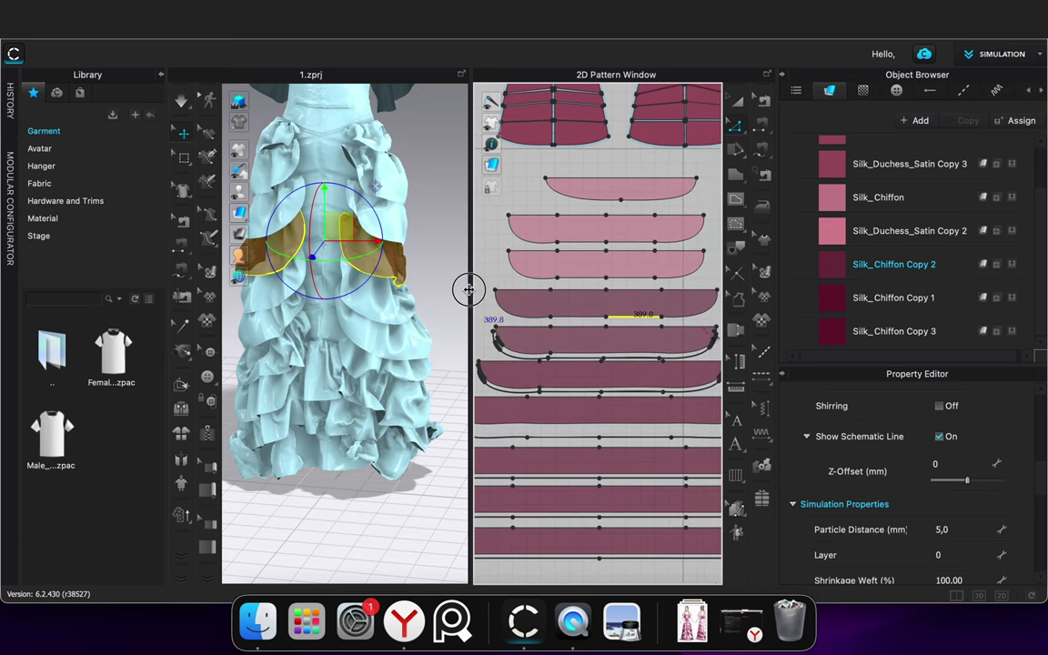
right_click(544, 329)
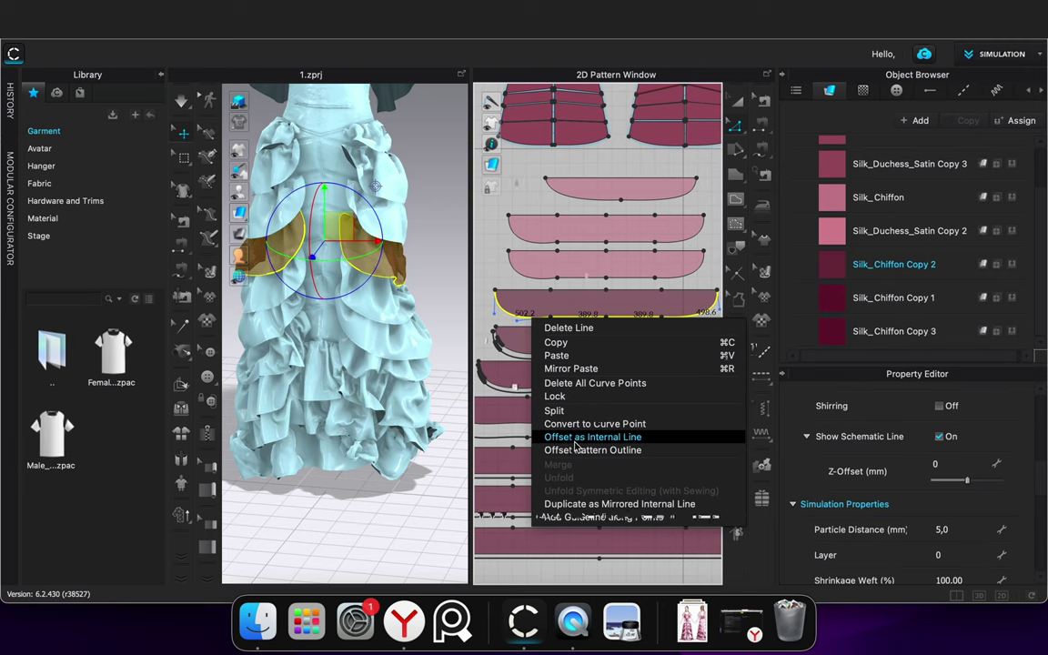
click(531, 434)
click(492, 393)
Cut and sew the fourth curved ruffle from the bottom along its offset internal line
click(501, 314)
scroll(500, 313, up, 5)
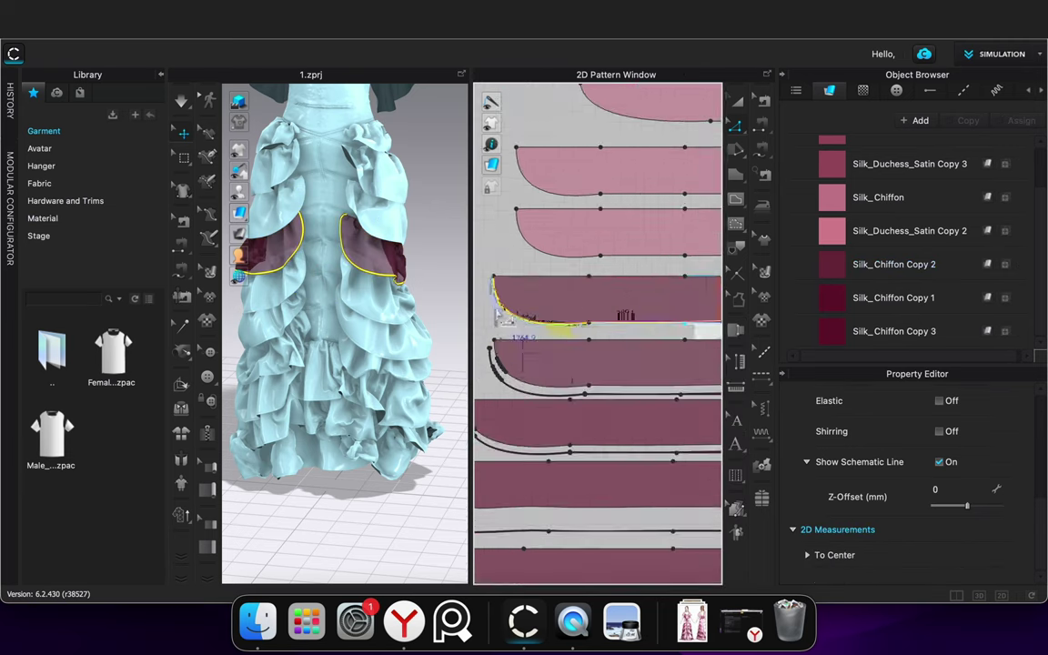
right_click(528, 315)
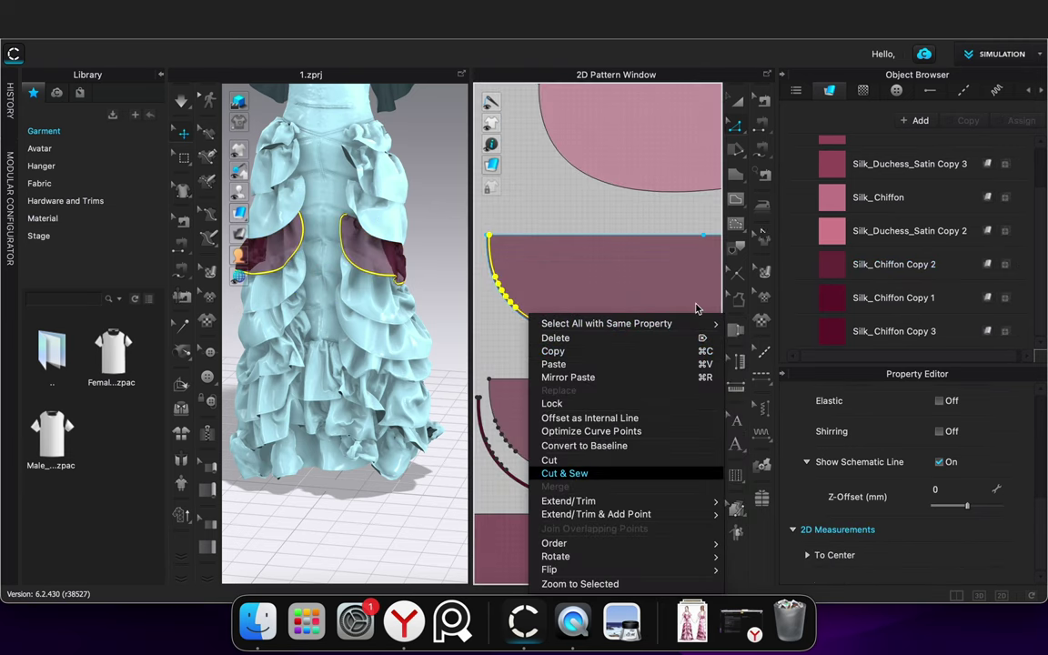
Move the fourth curved ruffle's cut hem strip down away from it and assign Silk_Chiffon Copy 3 to the strip
click(739, 102)
drag(542, 327, 529, 345)
click(1012, 332)
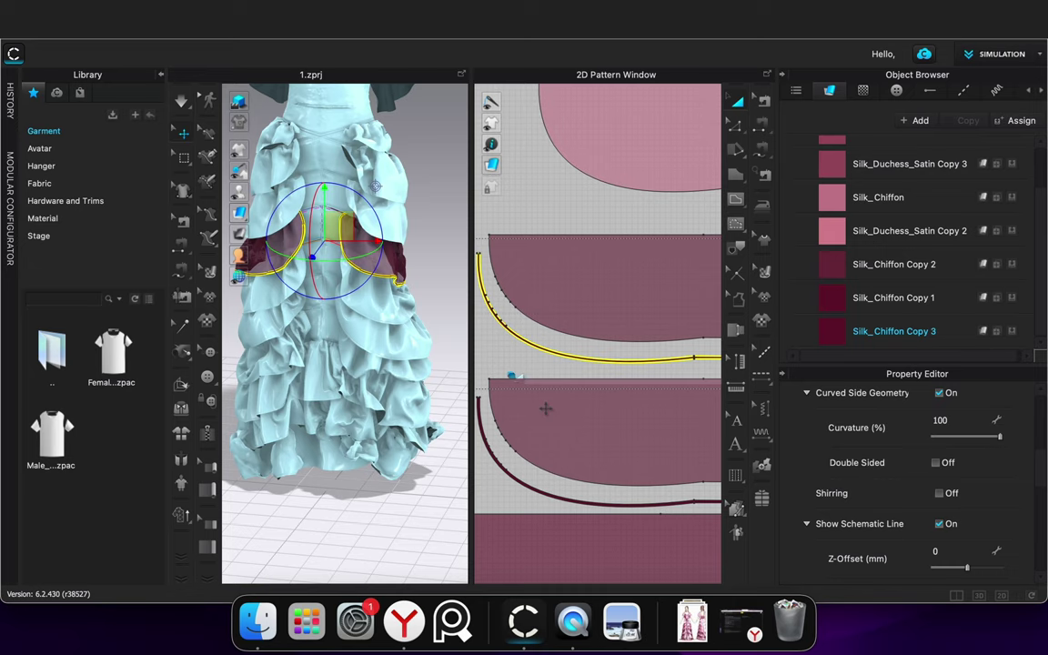
Check the drape from the side and freeze the fourth curved ruffle from the bottom together with its hem strip
click(513, 368)
scroll(352, 319, down, 5)
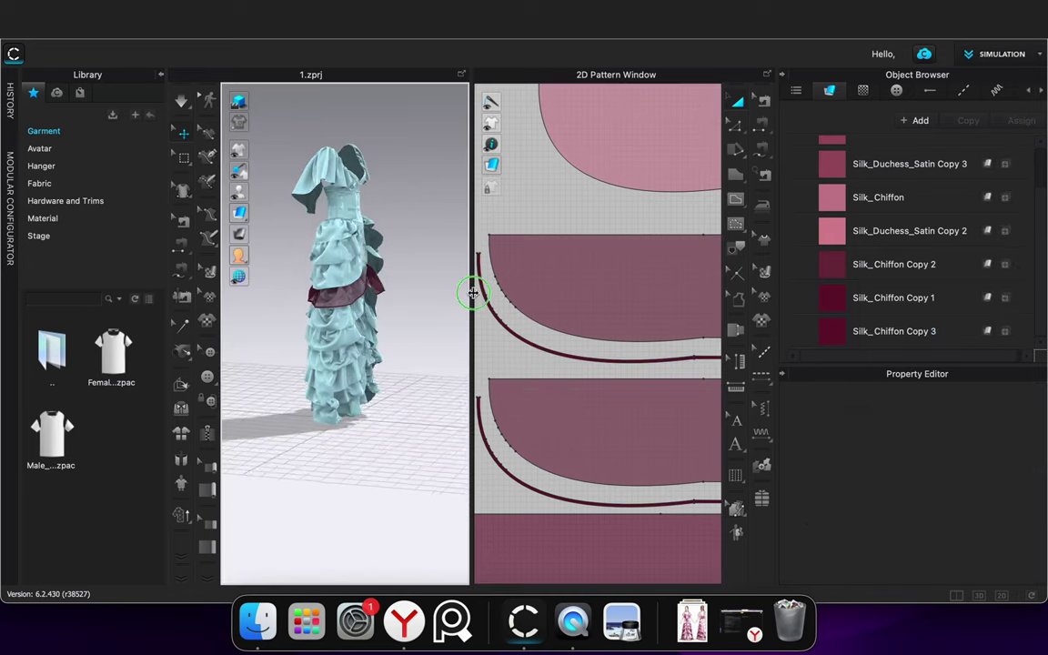
right_drag(511, 293, 496, 309)
scroll(350, 318, up, 5)
right_drag(350, 337, 322, 356)
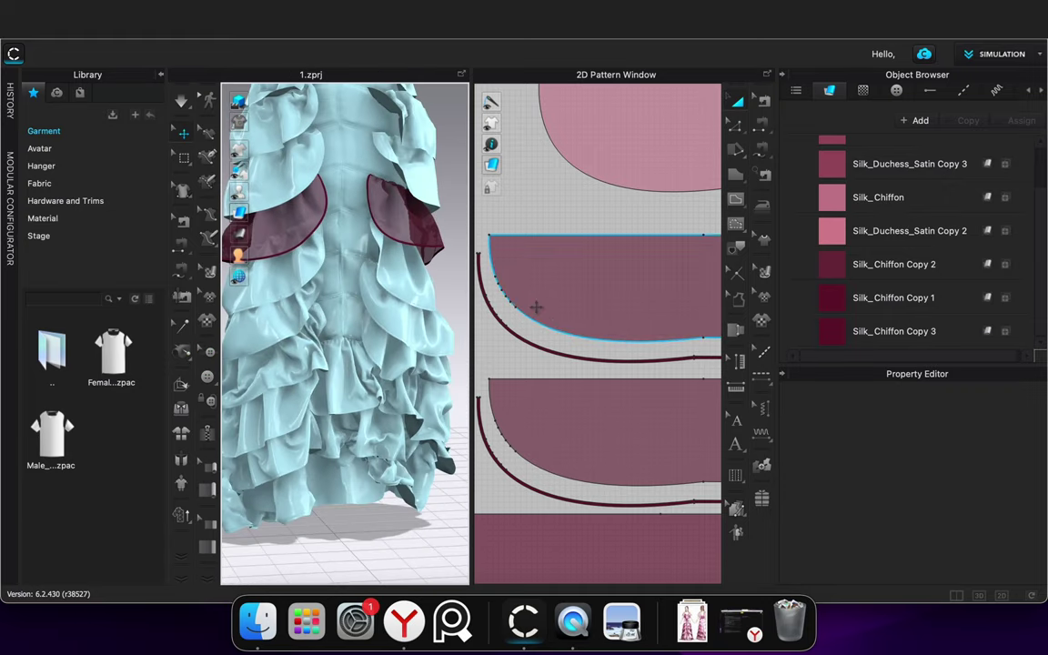
click(532, 314)
click(556, 437)
Unfreeze the fifth curved ruffle from the bottom and set its particle distance to 5 mm
scroll(510, 354, down, 5)
right_click(573, 263)
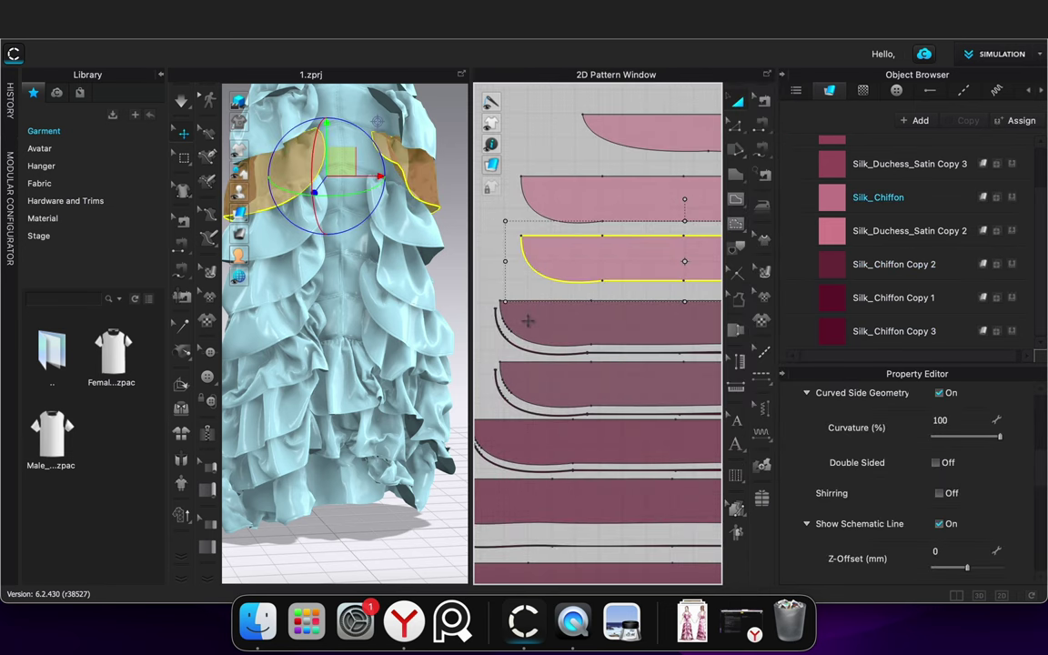
scroll(938, 455, down, 1)
scroll(937, 455, down, 1)
click(967, 529)
text(5)
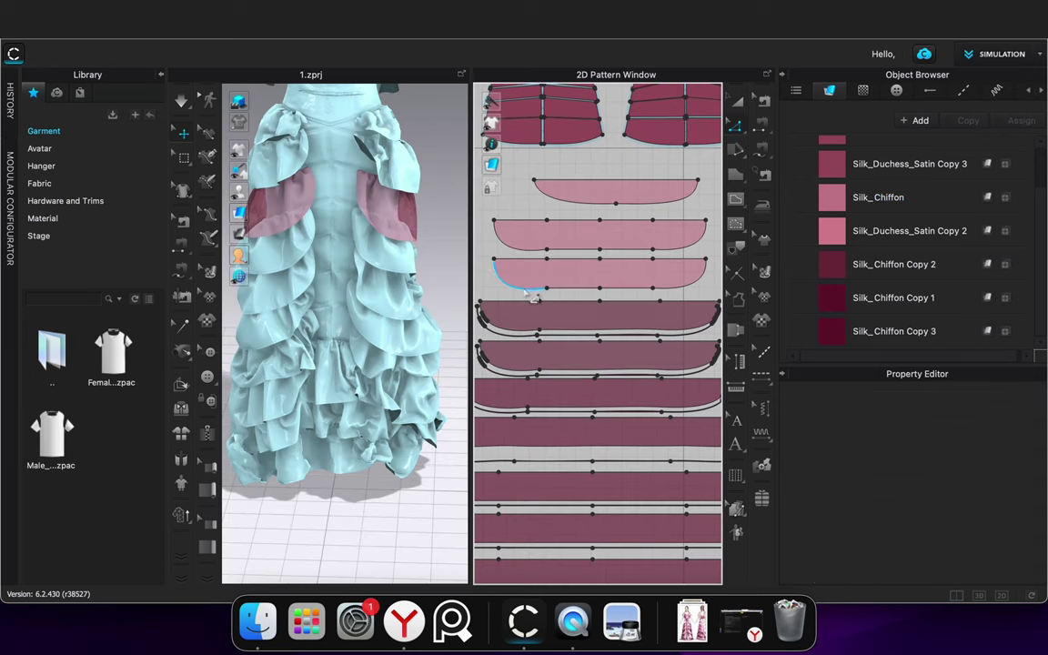
Offset the complete lower edge of the fifth curved ruffle from the bottom as an internal line
click(524, 288)
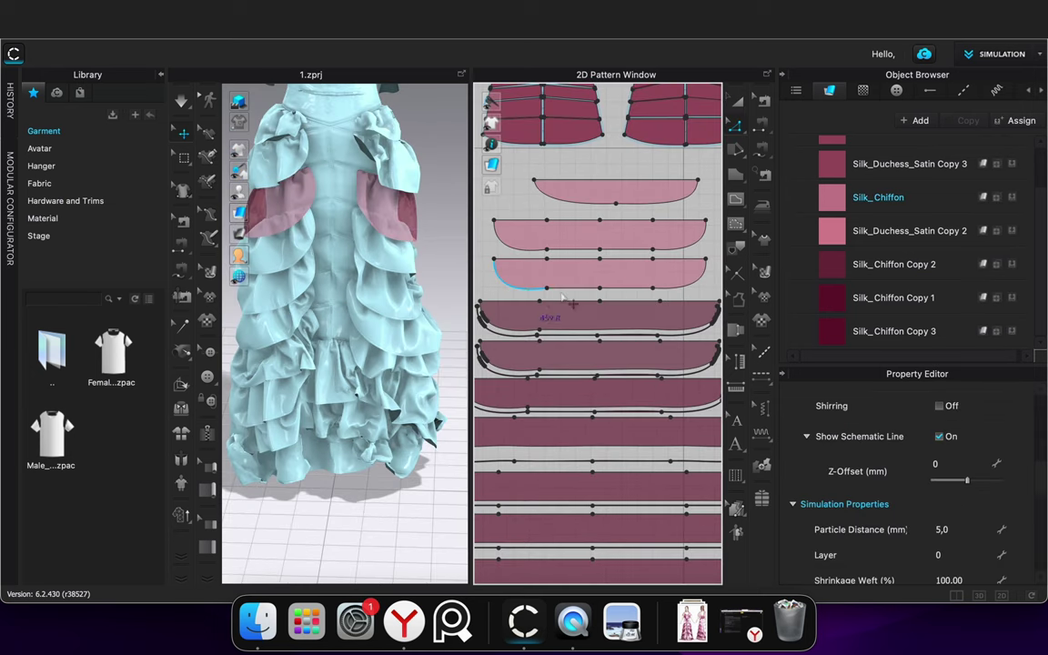
shift+click(567, 288)
shift+click(642, 288)
right_click(671, 292)
click(714, 407)
click(486, 396)
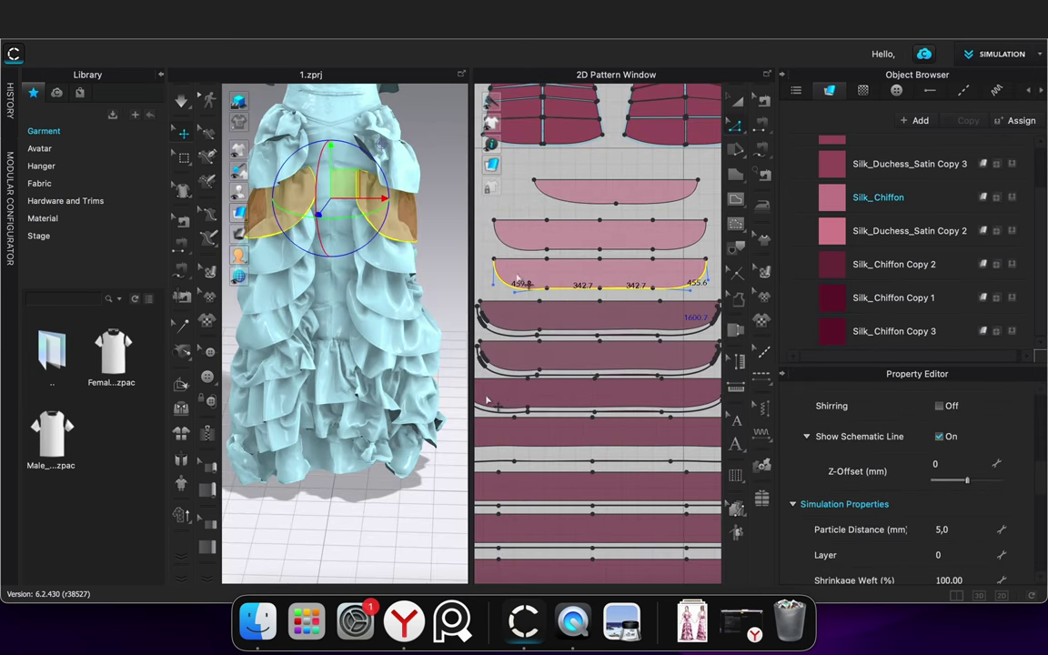
Cut and sew the fifth curved ruffle from the bottom along its offset internal line
click(503, 284)
scroll(499, 280, up, 5)
right_click(520, 287)
click(568, 447)
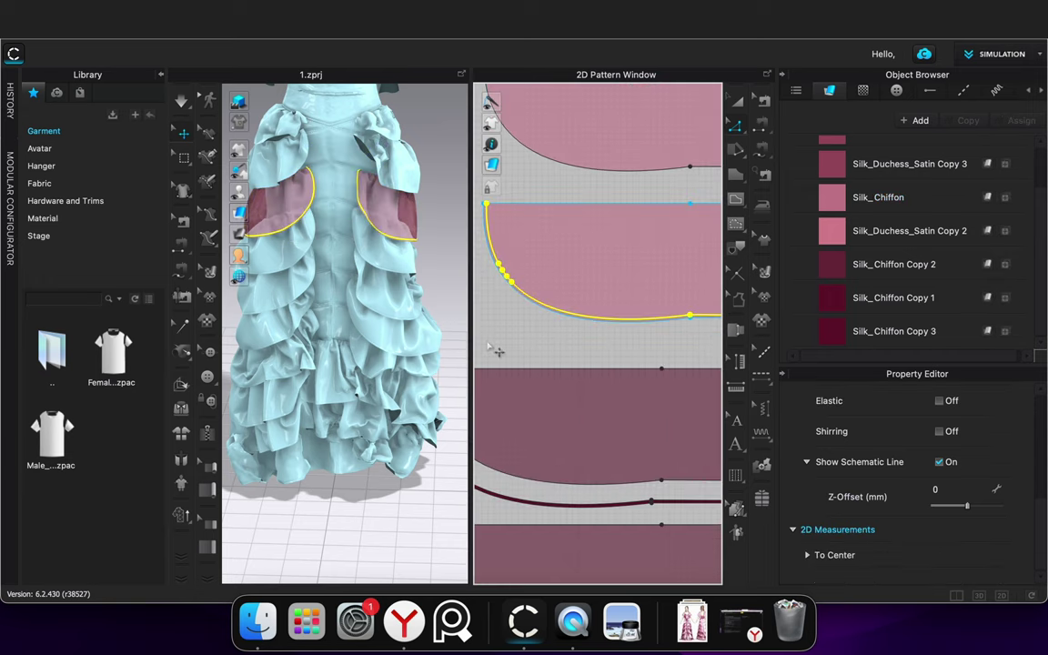
Move the fifth curved ruffle's cut hem strip down away from the ruffle
click(737, 102)
drag(541, 308, 533, 337)
click(678, 342)
scroll(681, 248, down, 5)
scroll(681, 249, down, 10)
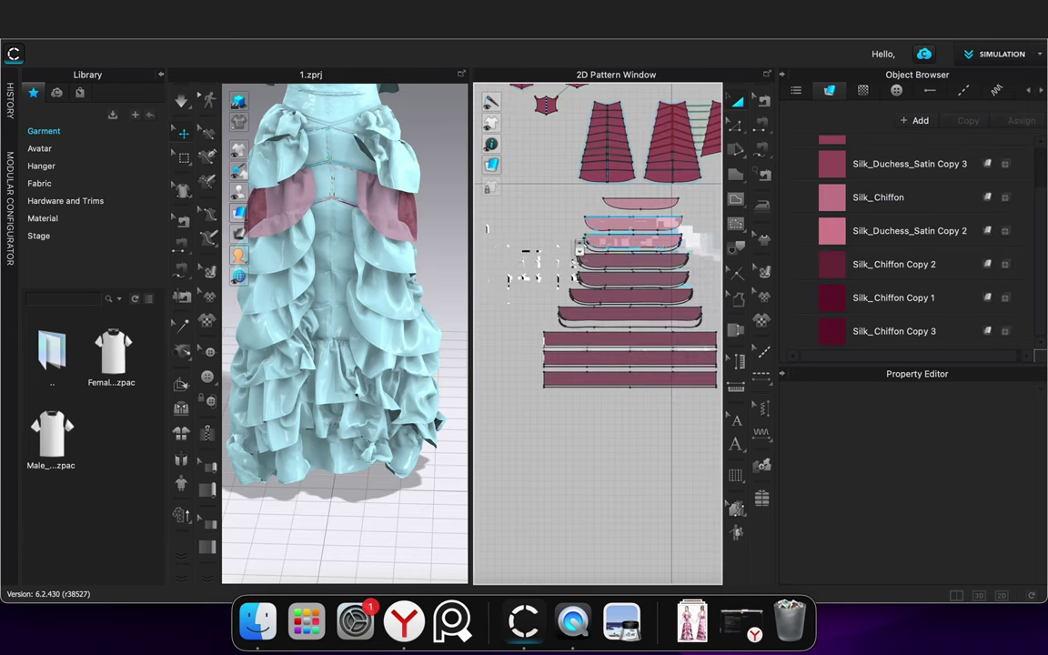
Check which patterns use the lighter pink fabrics and assign Silk_Duchess_Satin Copy 2 to the fifth curved ruffle's hem strip
double_click(901, 202)
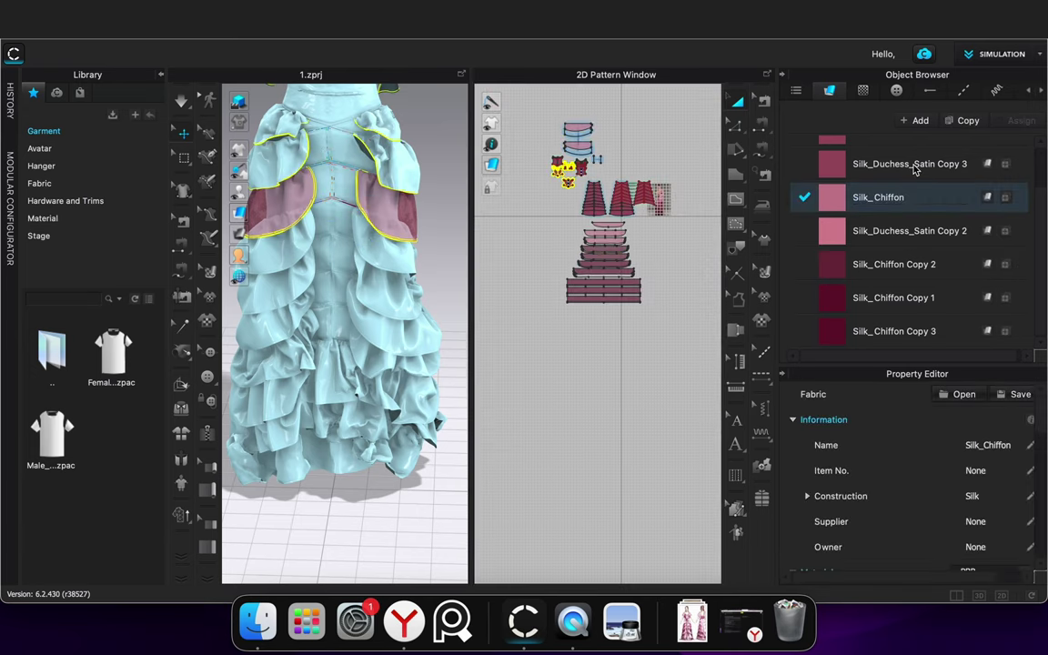
click(910, 164)
click(910, 230)
scroll(623, 255, up, 3)
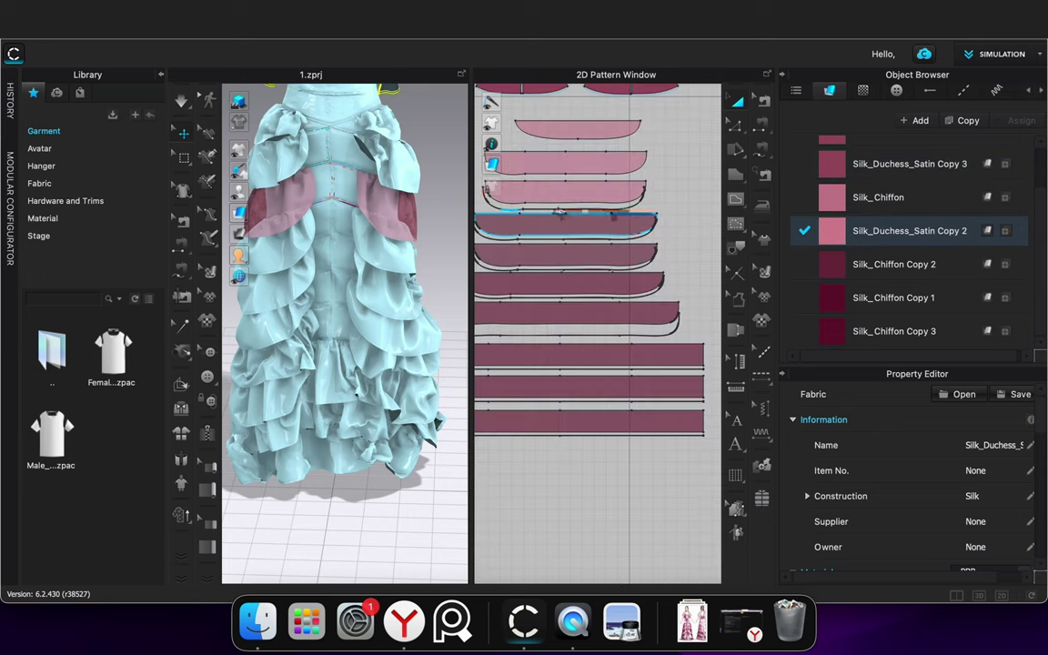
click(614, 210)
click(583, 426)
click(572, 516)
scroll(511, 179, up, 8)
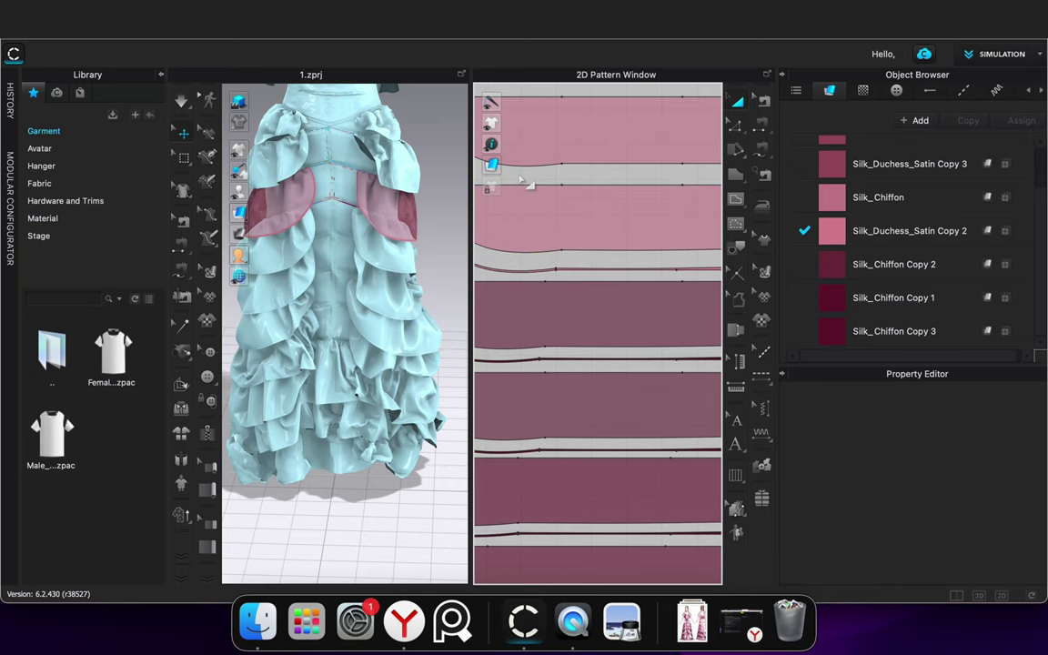
Freeze the fifth curved ruffle from the bottom together with its new hem strip
click(526, 215)
shift+click(524, 271)
right_click(517, 228)
click(510, 184)
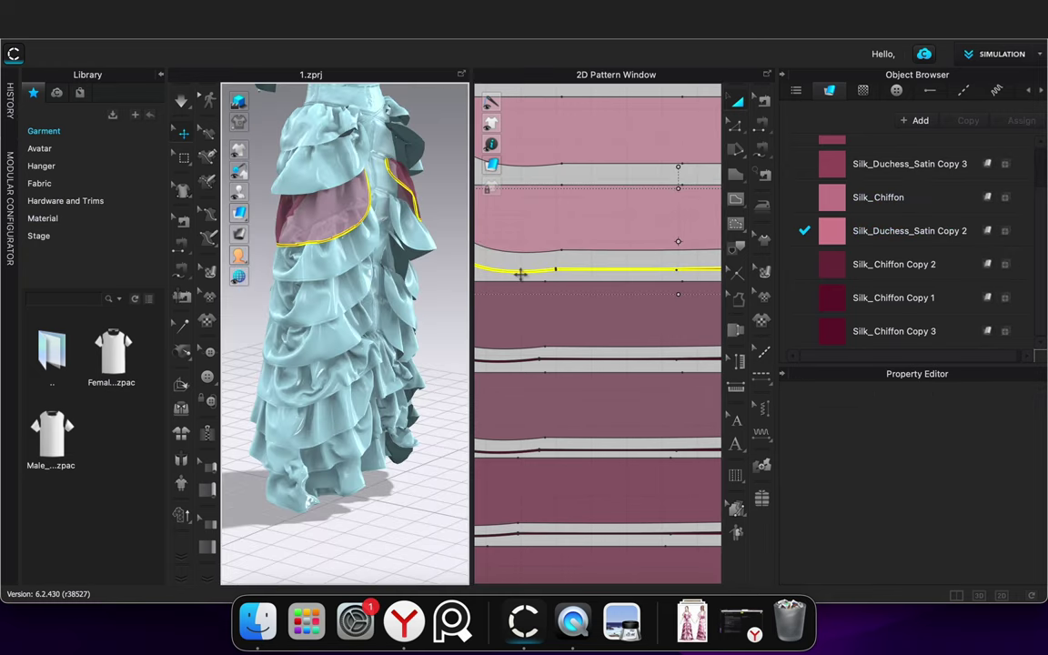
click(520, 229)
right_click(519, 229)
key(Escape)
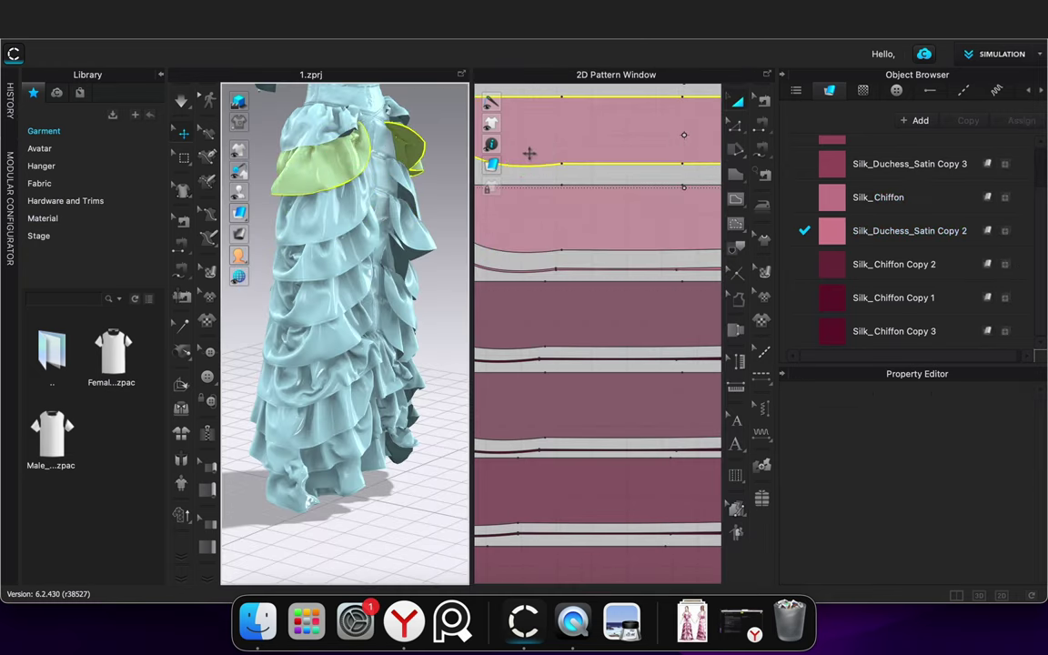
Unfreeze the sixth curved ruffle from the bottom and set its particle distance to 5 mm
right_click(531, 154)
click(592, 360)
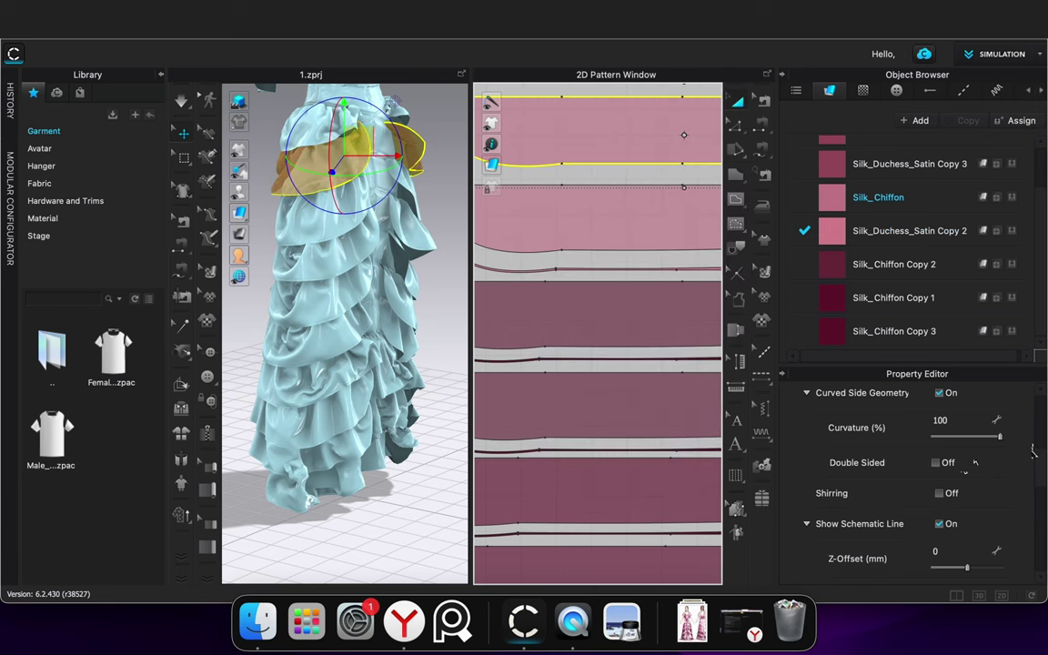
scroll(1045, 479, down, 3)
click(965, 516)
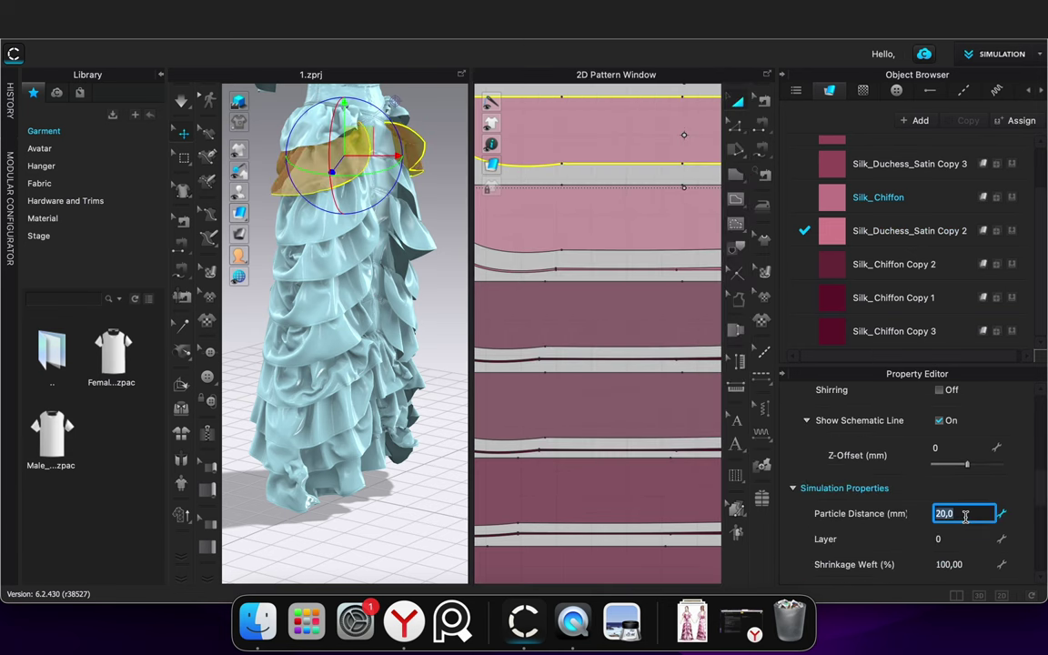
click(567, 256)
Simulate the garment to drape the sixth curved ruffle from the bottom with its refined mesh
key(space)
right_drag(406, 279, 367, 291)
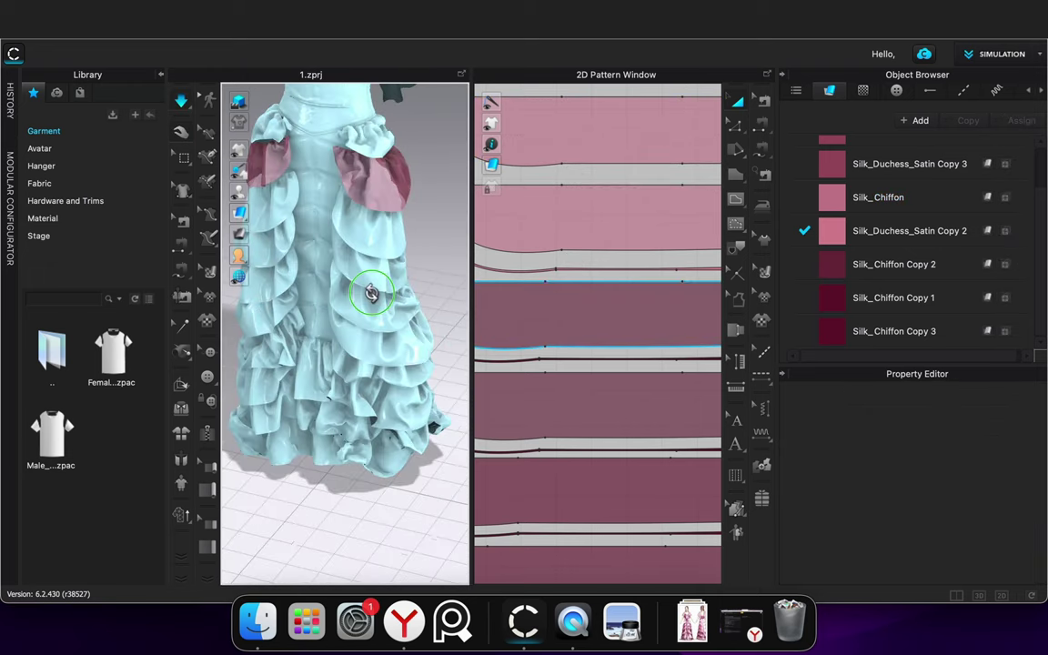
key(space)
Offset the complete lower edge of the sixth curved ruffle from the bottom as an internal line
scroll(561, 188, down, 5)
key(z)
click(534, 171)
click(583, 177)
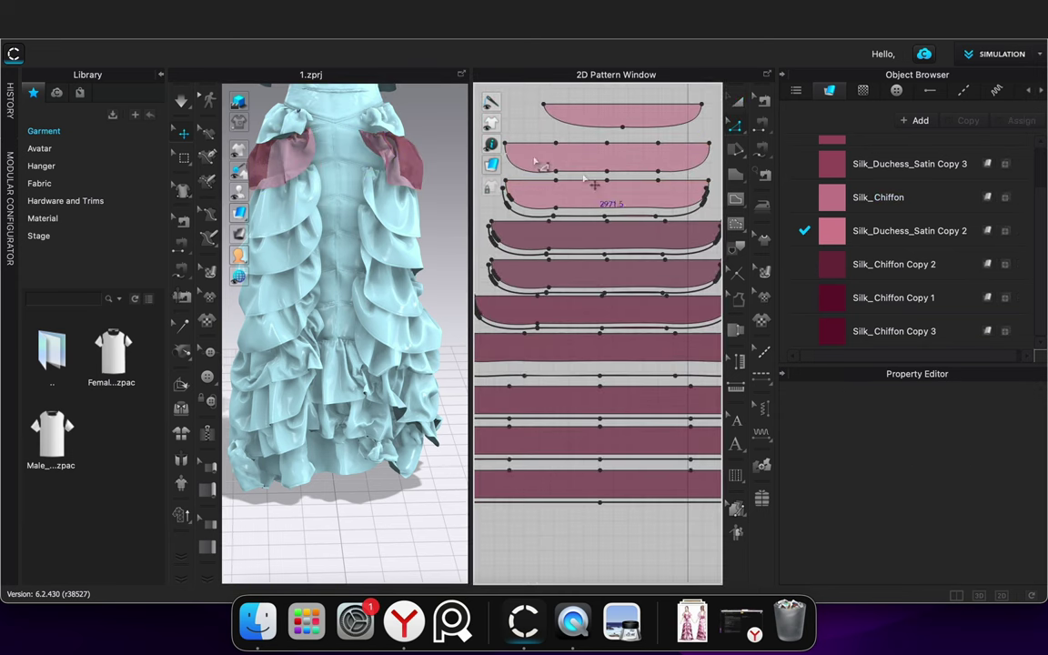
click(532, 173)
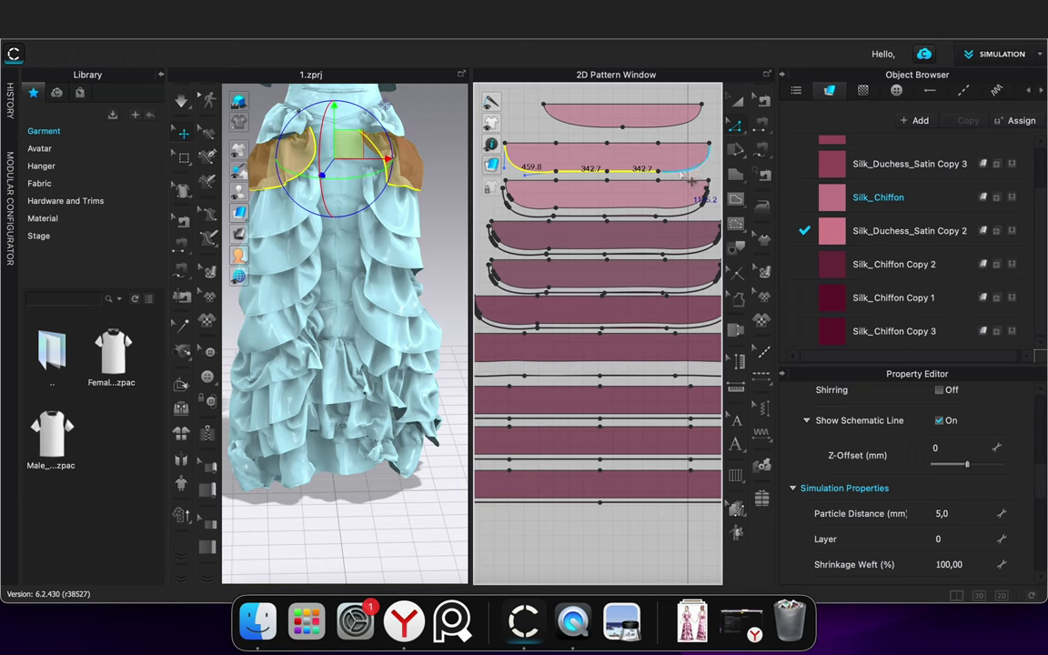
right_click(680, 175)
click(739, 289)
click(488, 394)
Cut and sew the sixth curved ruffle from the bottom along its offset internal line
click(529, 172)
scroll(530, 176, up, 10)
right_click(525, 178)
click(644, 339)
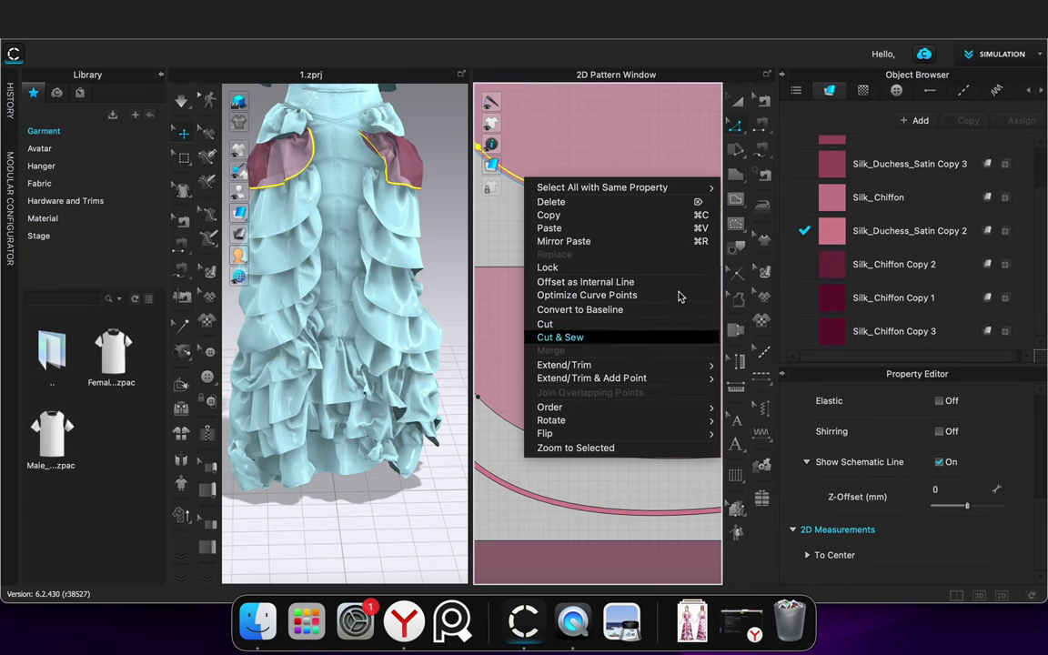
Move the sixth curved ruffle's cut hem strip down away from it and assign Silk_Duchess_Satin Copy 2 to the strip
click(738, 100)
click(580, 234)
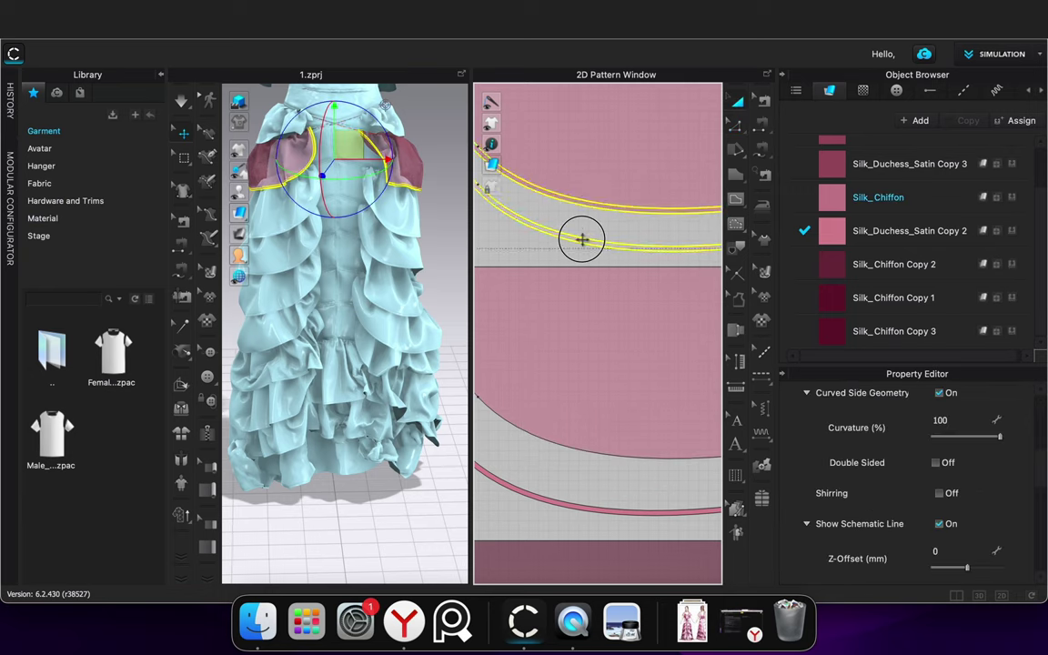
click(528, 237)
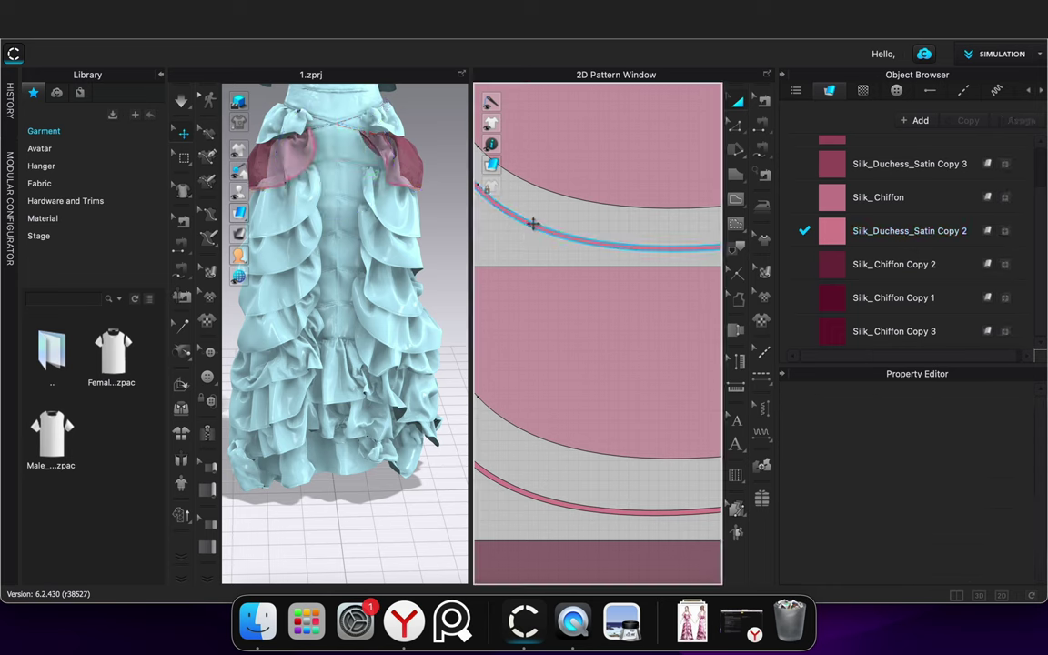
Freeze the sixth curved ruffle from the bottom together with its new hem strip
right_click(574, 175)
click(605, 399)
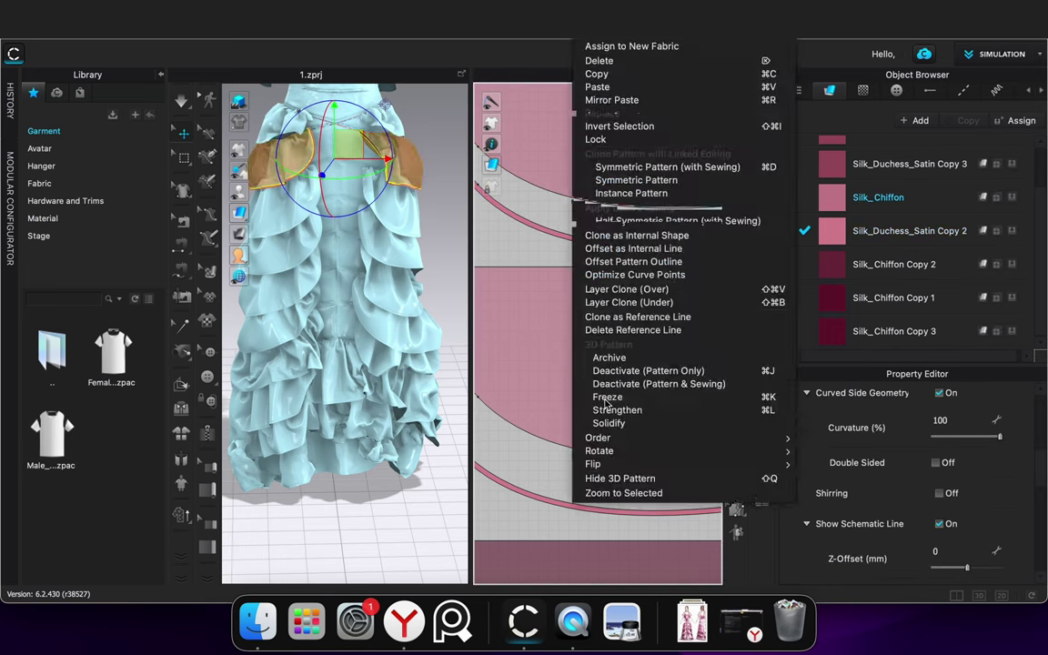
click(521, 244)
right_click(519, 218)
click(596, 486)
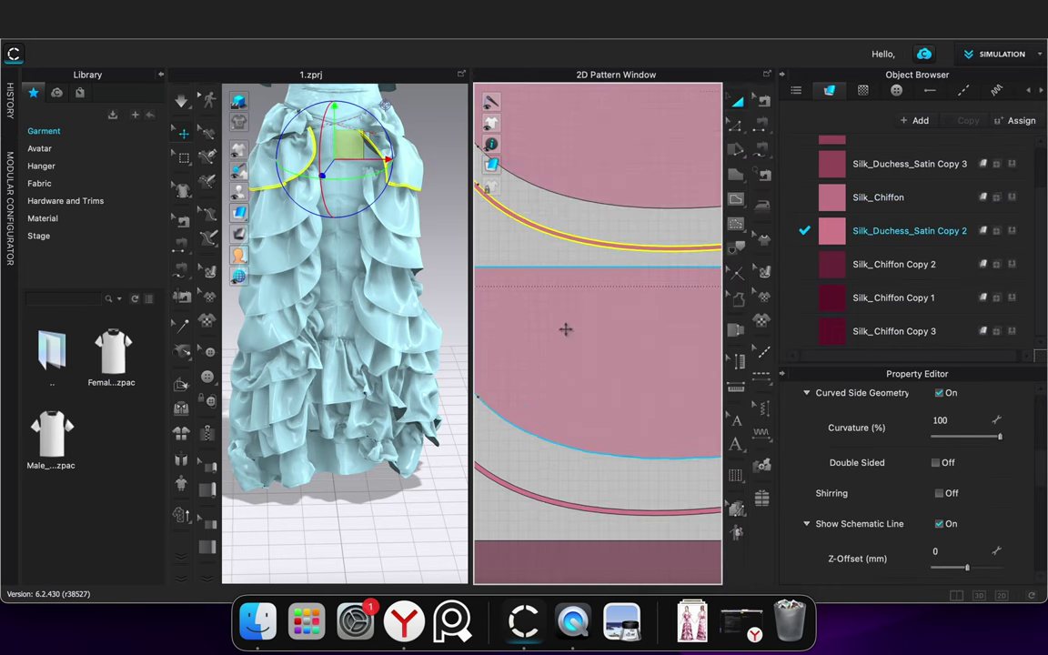
Unfreeze the topmost curved ruffle and set its particle distance to 5 mm
scroll(566, 329, down, 5)
right_click(647, 151)
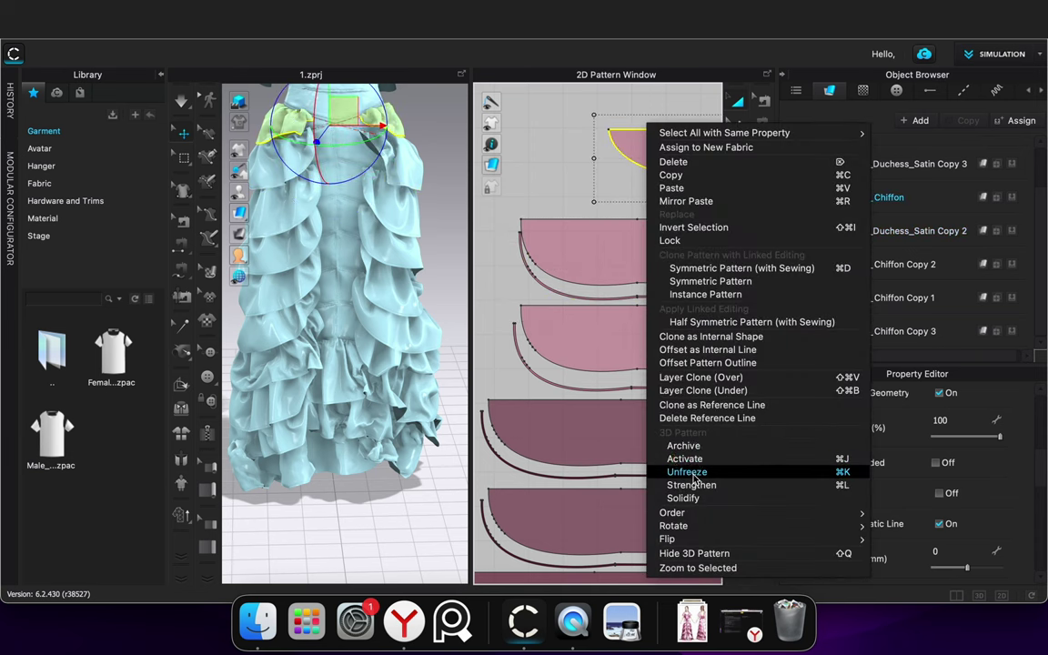
click(694, 475)
click(566, 192)
scroll(847, 479, down, 3)
click(957, 531)
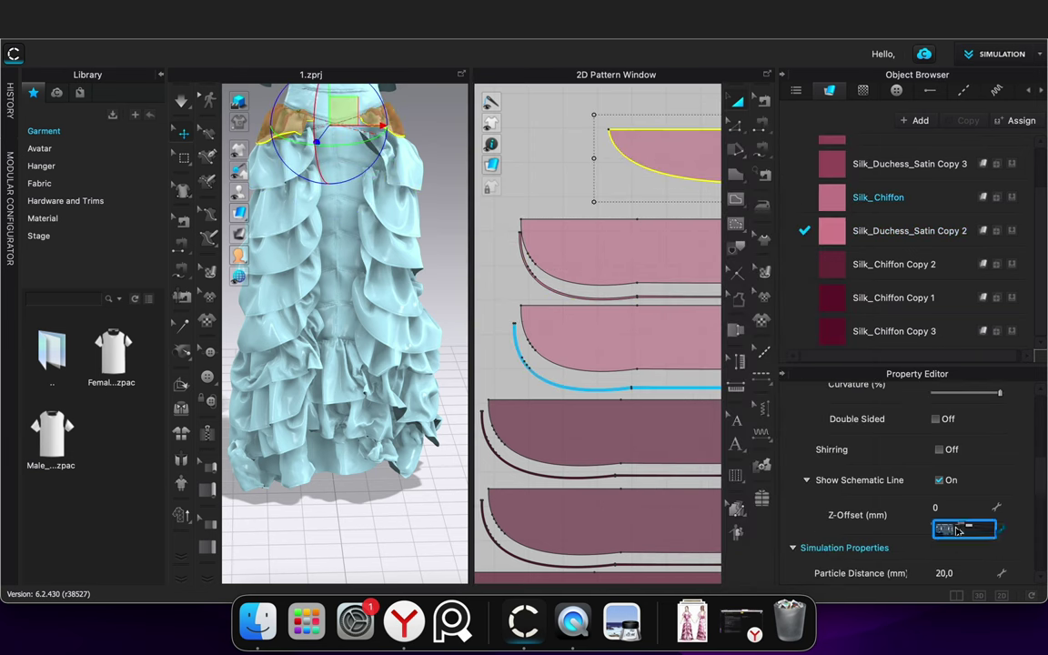
text(5)
Simulate the garment to drape the topmost curved ruffle and inspect it below the bodice from the back
click(443, 203)
click(444, 209)
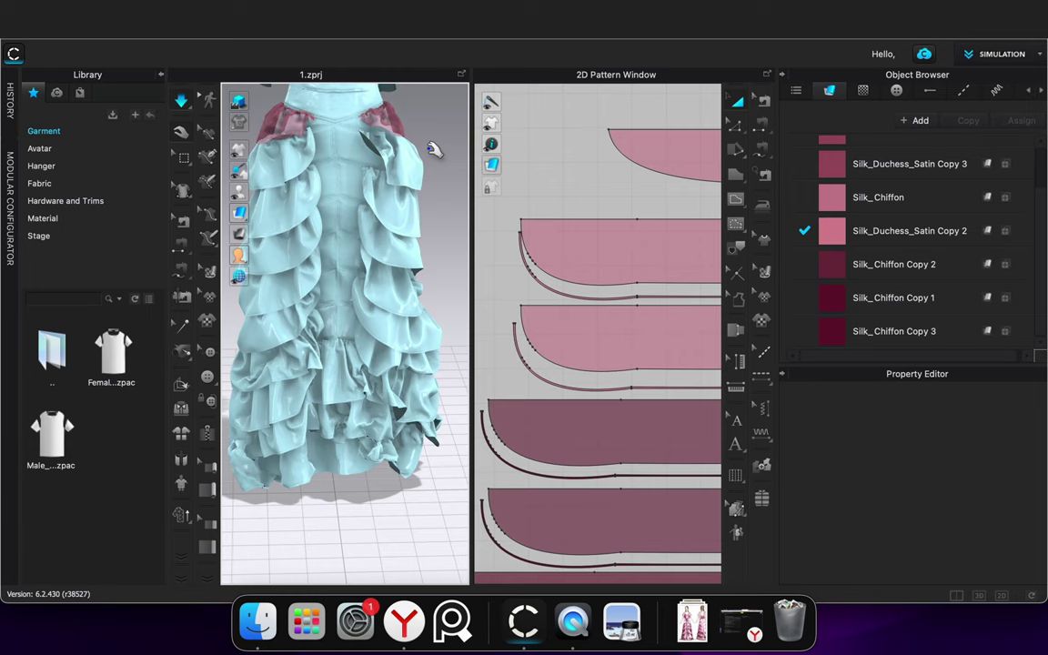
key(space)
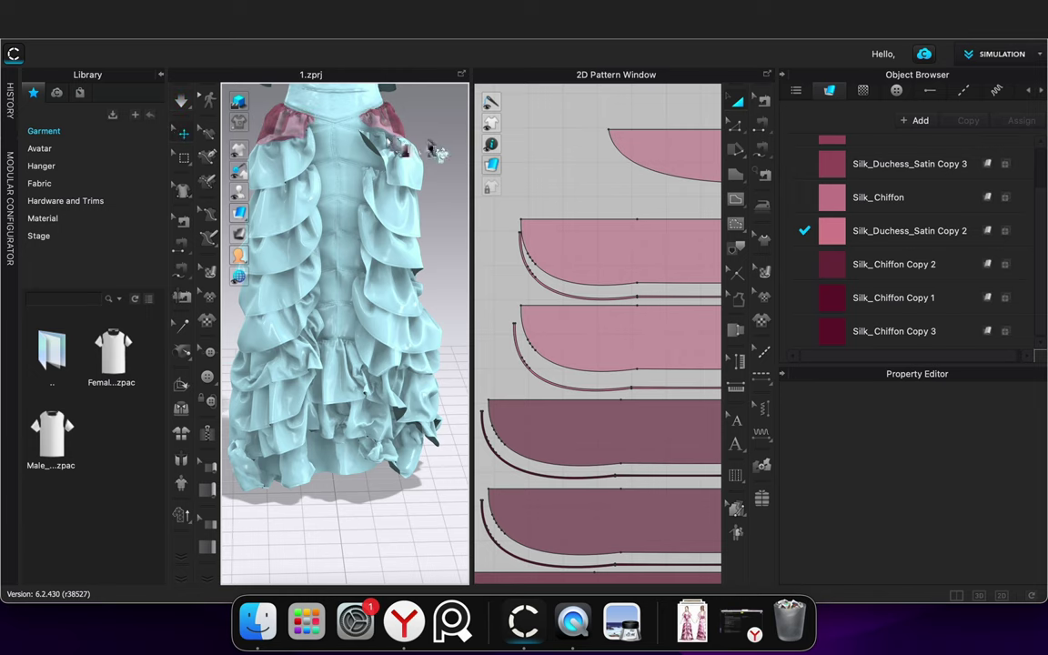
scroll(434, 149, up, 2)
middle_drag(435, 149, 418, 376)
right_drag(416, 324, 273, 335)
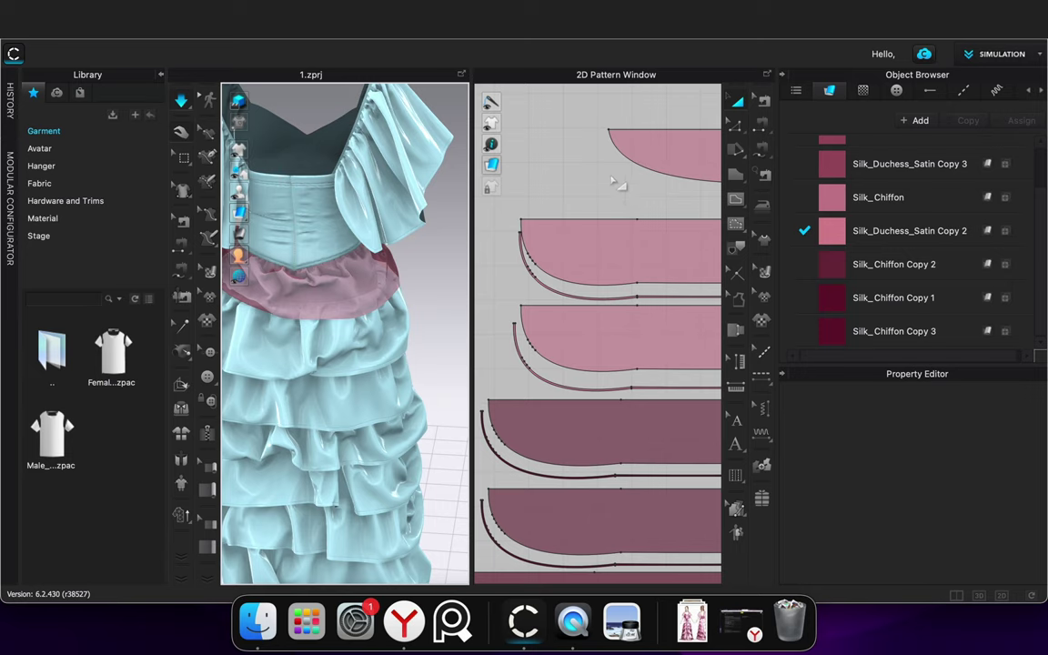
Offset the topmost curved ruffle's lower edge as an internal line at 5 mm and apply Cut & Sew along it
scroll(605, 178, down, 3)
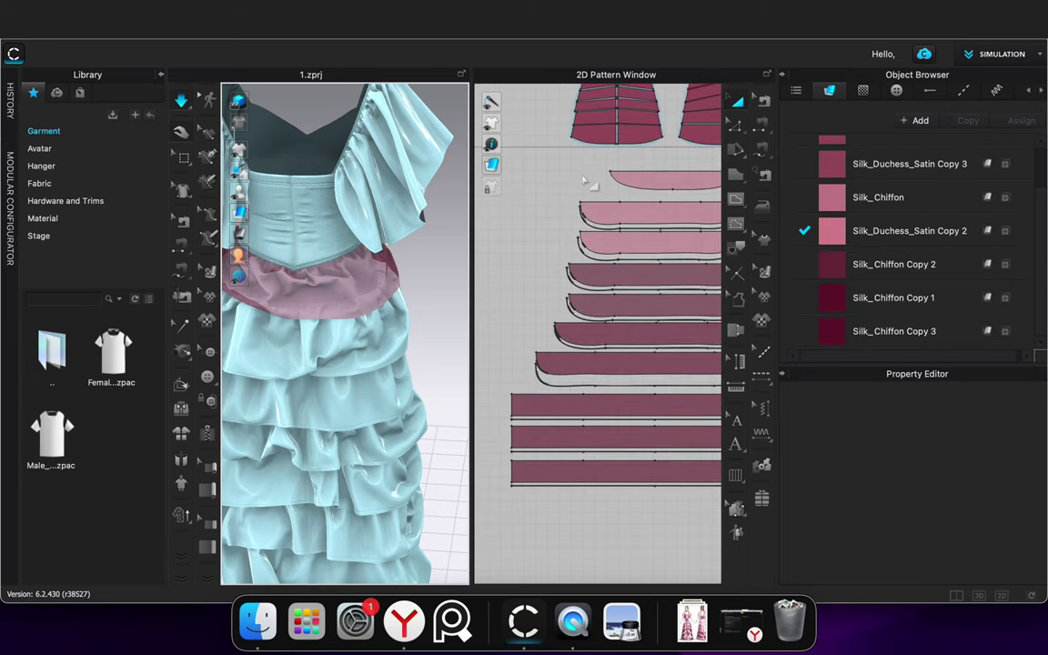
middle_drag(579, 182, 516, 200)
click(593, 209)
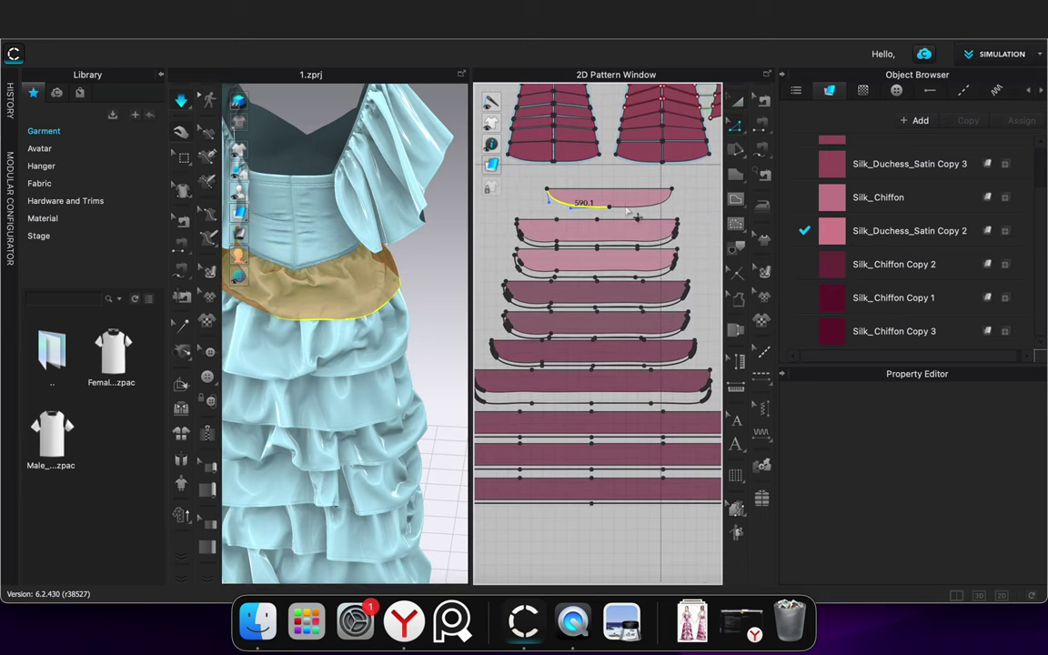
right_click(628, 211)
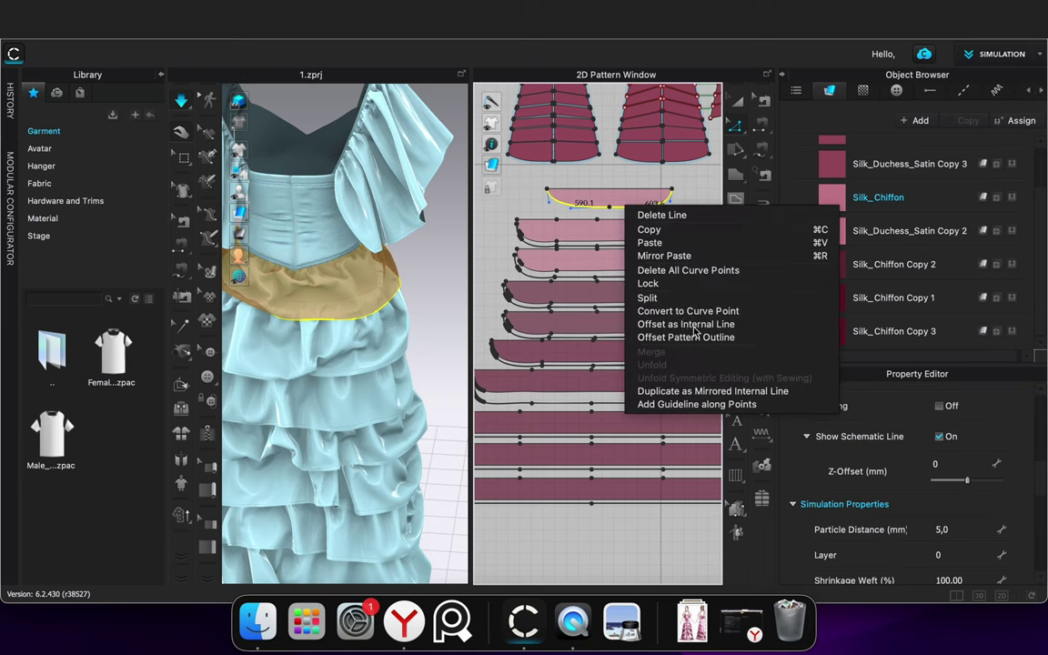
click(682, 325)
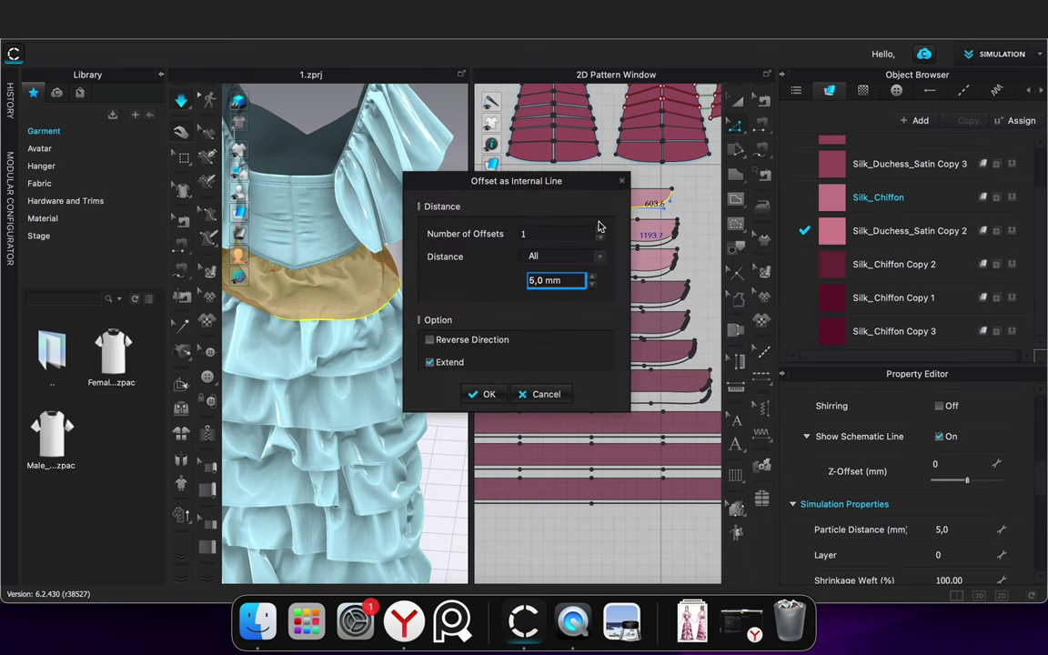
key(Return)
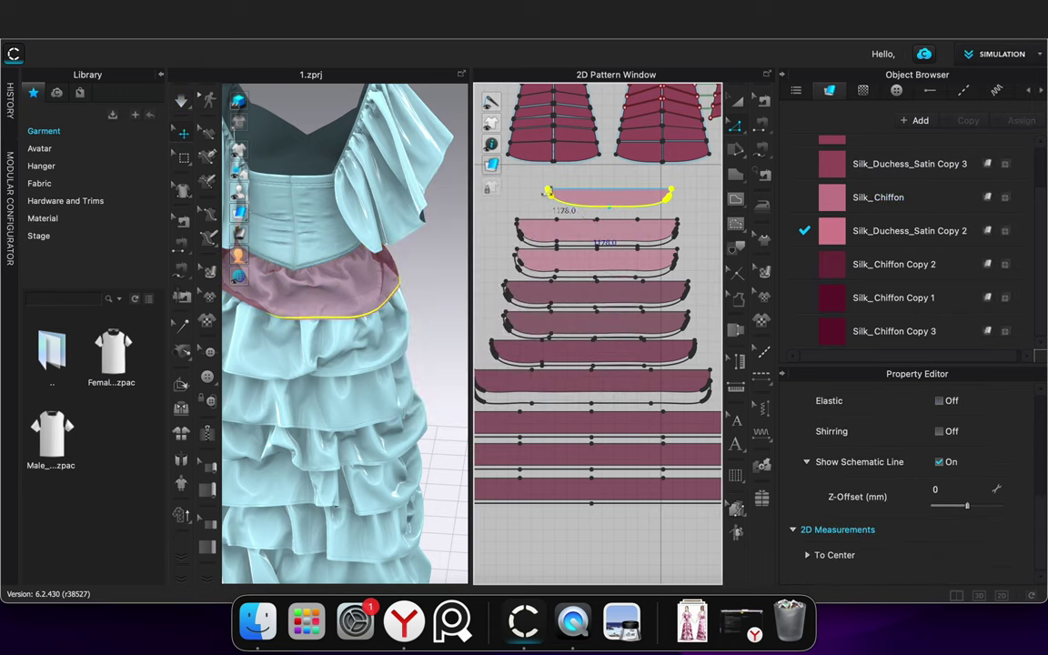
scroll(551, 191, up, 10)
right_click(612, 284)
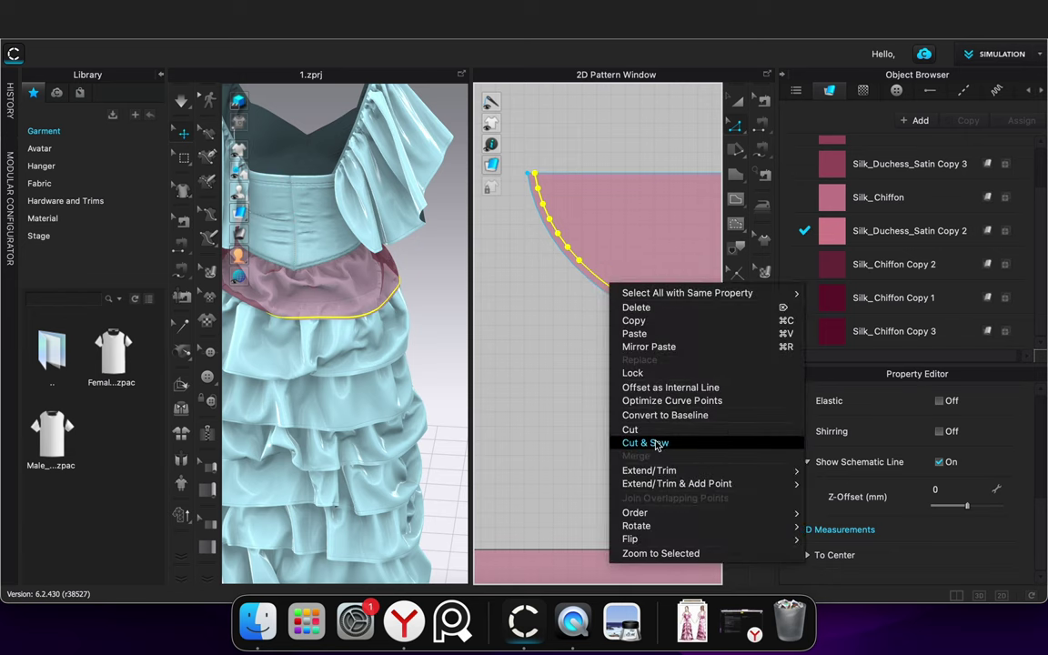
click(646, 443)
Move the topmost curved ruffle's cut hem strip down away from it and assign Silk_Duchess_Satin Copy 2 to the strip
click(737, 101)
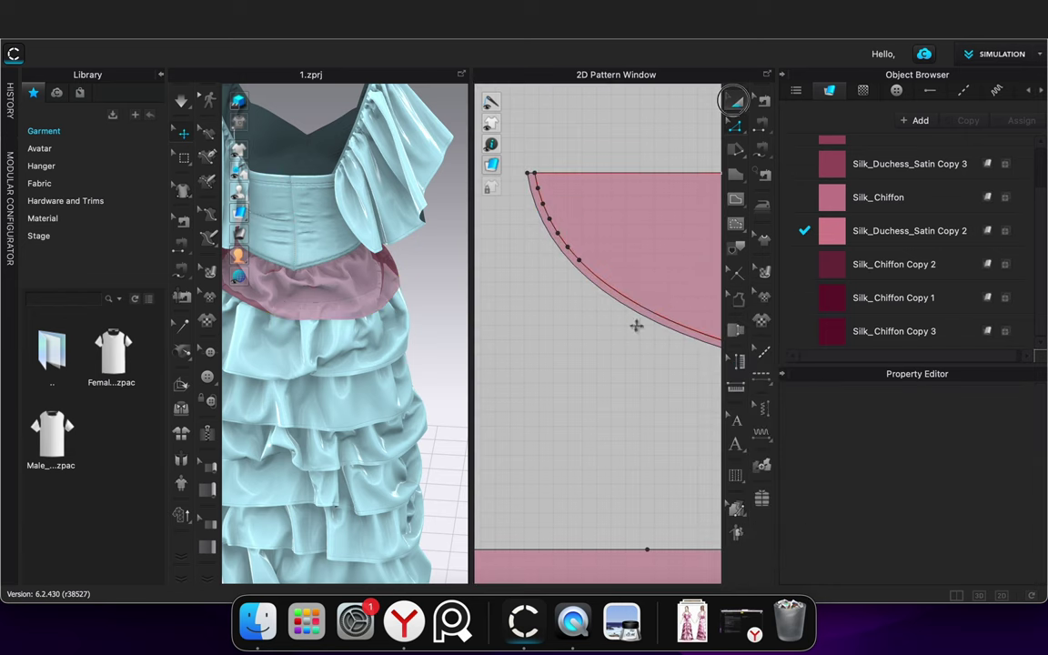
drag(630, 315, 621, 386)
click(1011, 232)
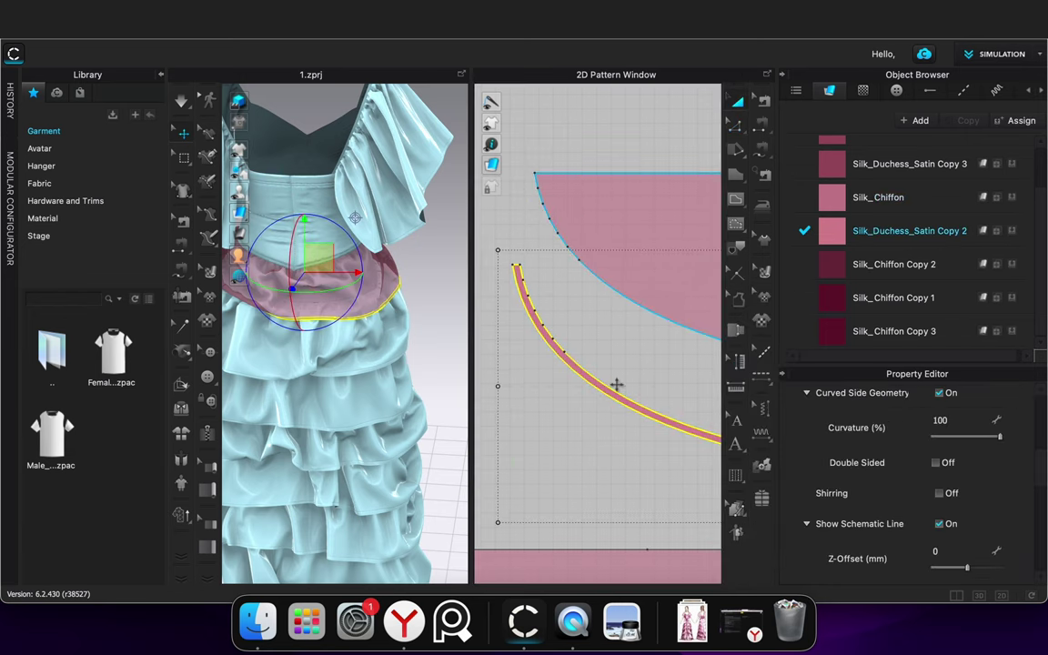
click(566, 401)
Simulate the garment to drape the topmost curved ruffle and its new hem strip, checking the dress from the front
scroll(560, 397, down, 10)
scroll(353, 398, down, 2)
scroll(353, 399, down, 3)
right_drag(437, 368, 299, 364)
key(space)
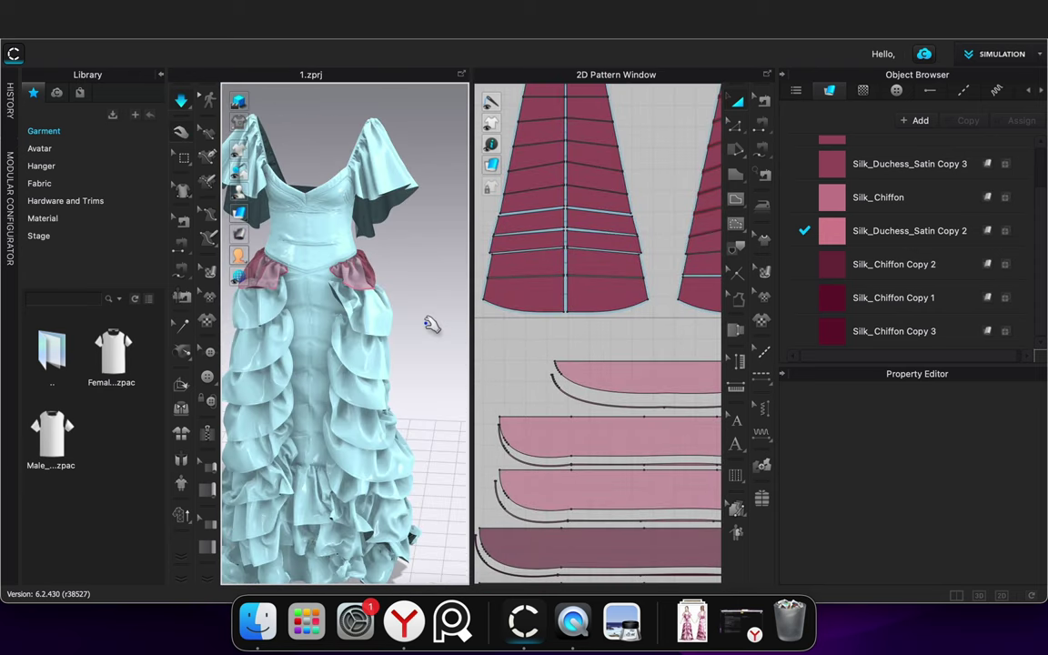
Freeze the topmost curved ruffle together with its new hem strip
click(626, 377)
shift+click(603, 405)
right_click(604, 405)
click(654, 440)
click(517, 377)
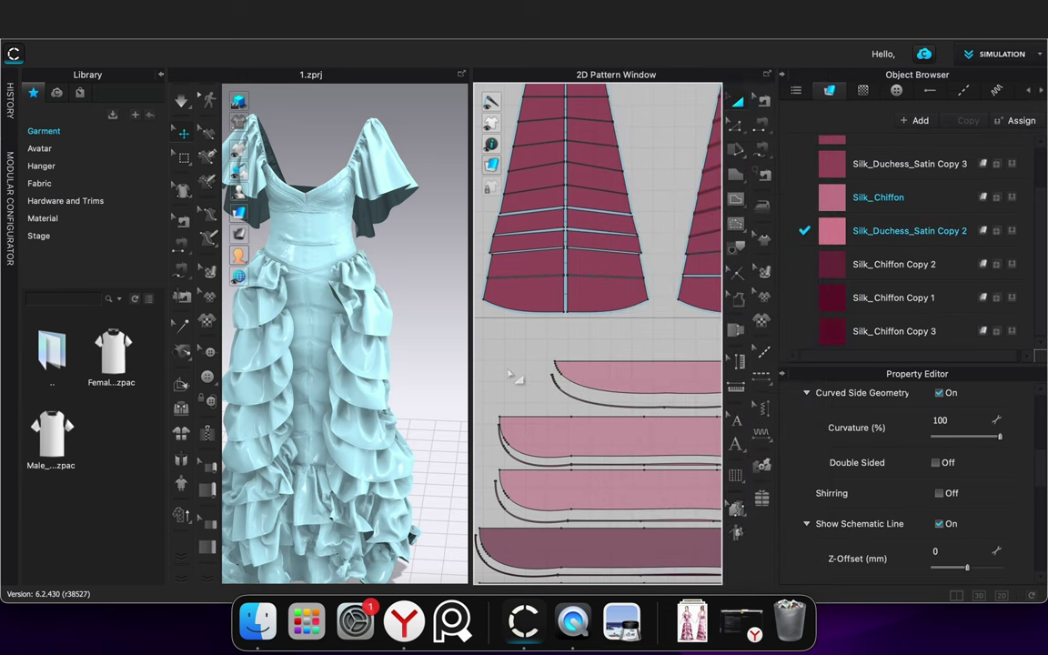
Unfreeze and activate the lowest straight ruffle together with its hem strip
scroll(414, 401, down, 3)
scroll(565, 362, down, 8)
click(556, 486)
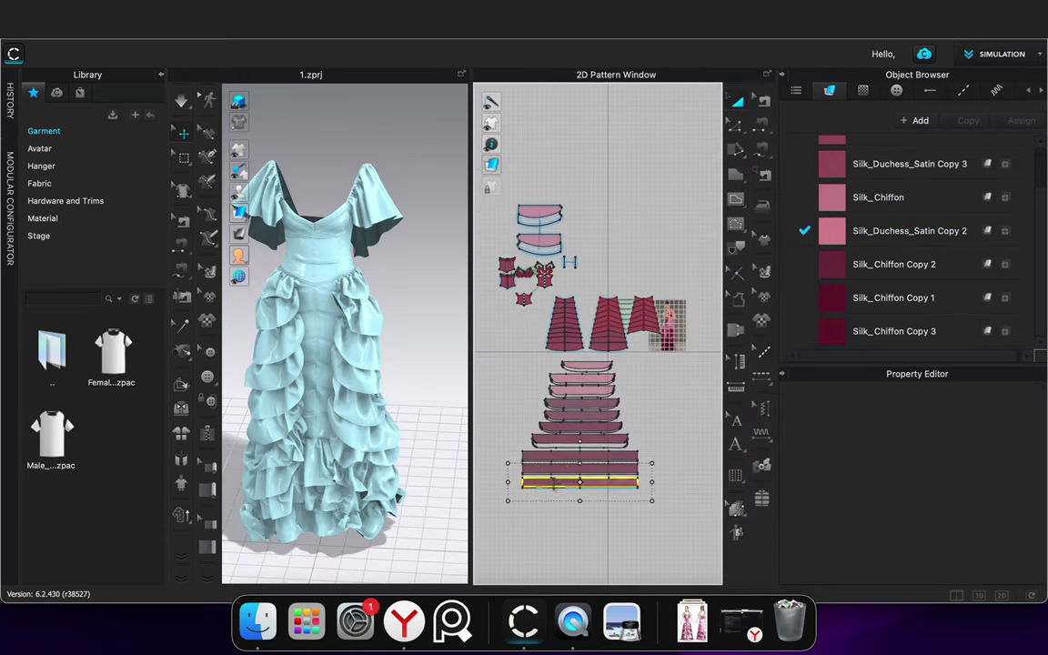
right_click(555, 490)
click(608, 410)
right_click(555, 490)
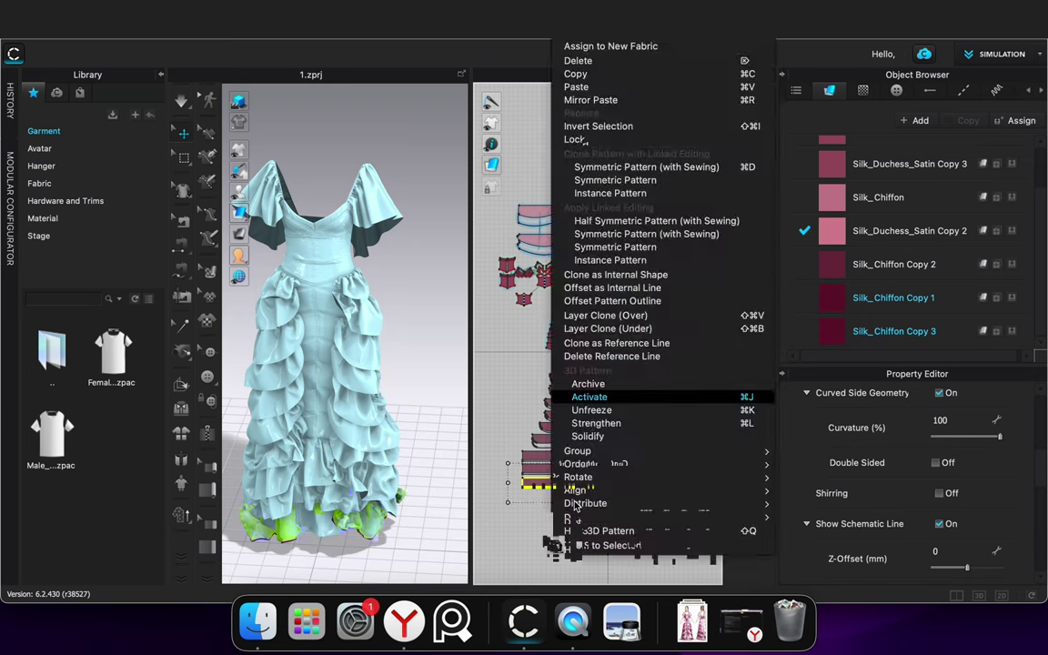
click(605, 397)
click(432, 516)
Save the project and delete the lowest straight ruffle together with its hem strip
key(super+s)
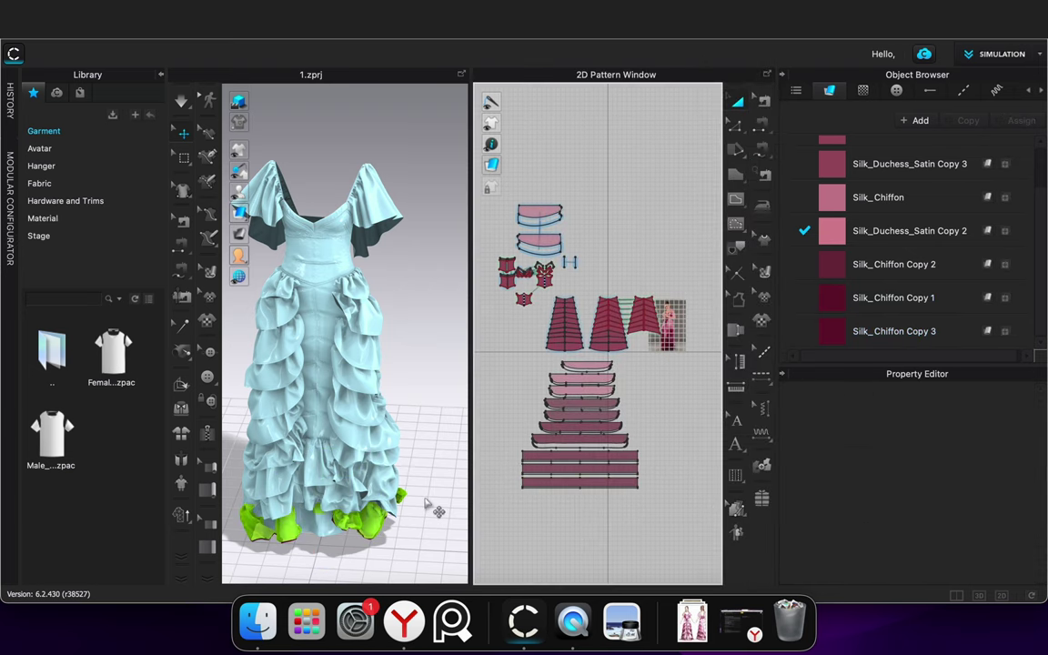
scroll(438, 512, up, 3)
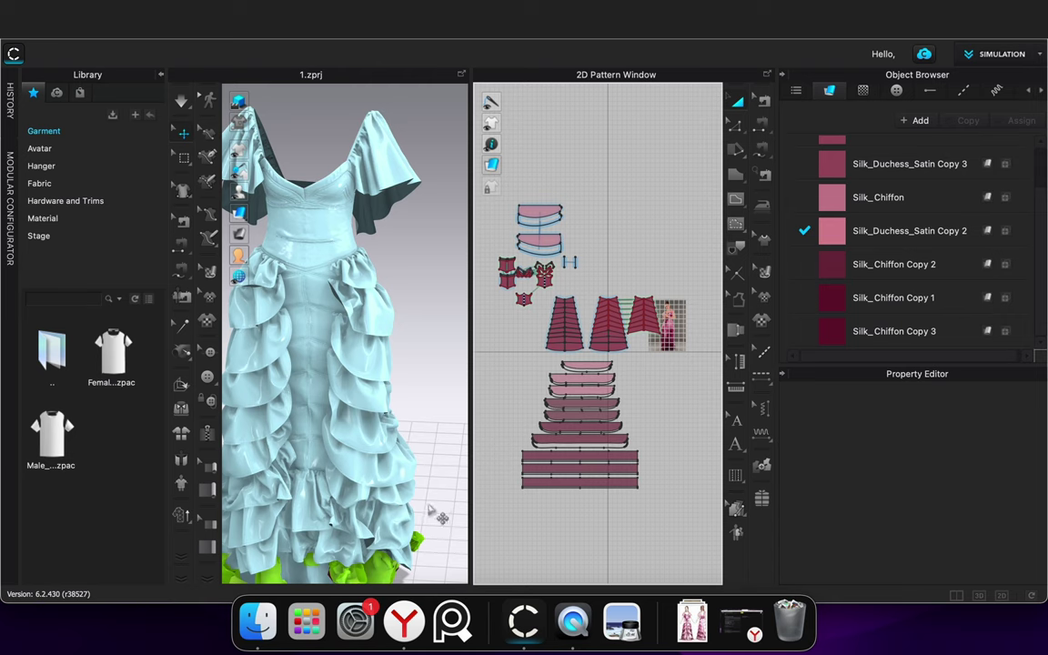
middle_drag(438, 516, 445, 369)
right_drag(445, 369, 440, 430)
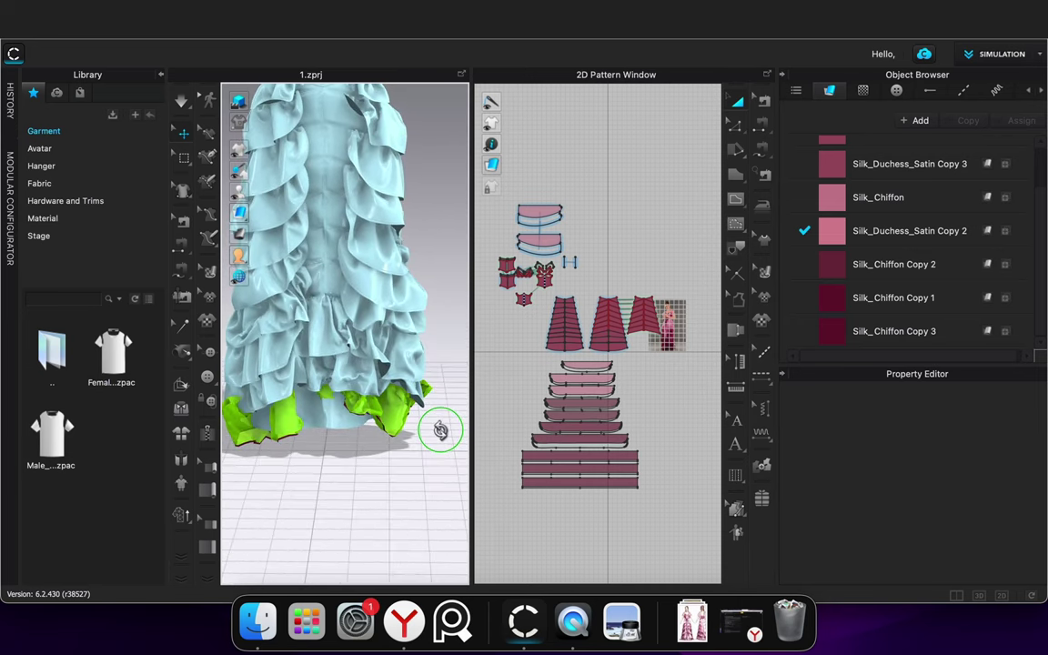
click(551, 485)
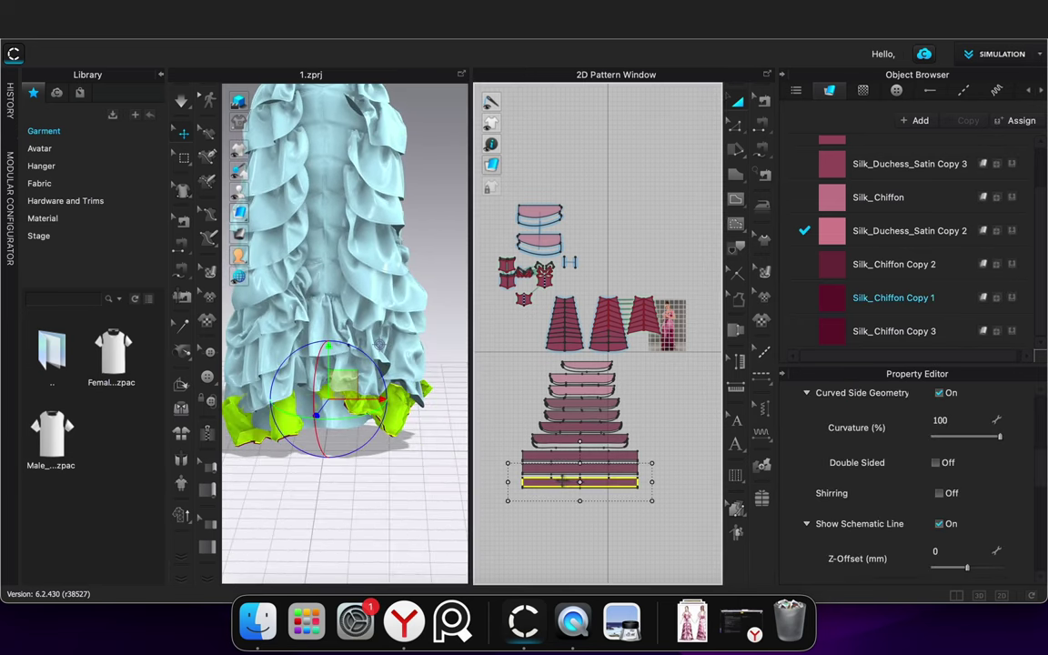
key(Delete)
click(559, 489)
key(Delete)
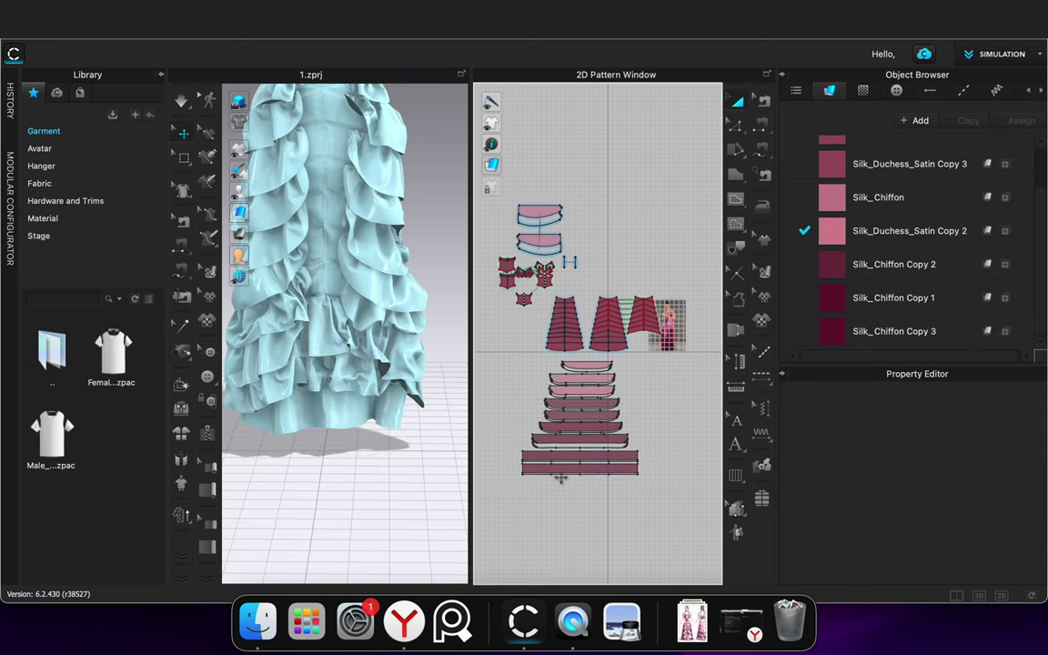
Duplicate the lowest remaining straight ruffle with its hem strip, placing the copy just below it in the pattern layout
click(563, 468)
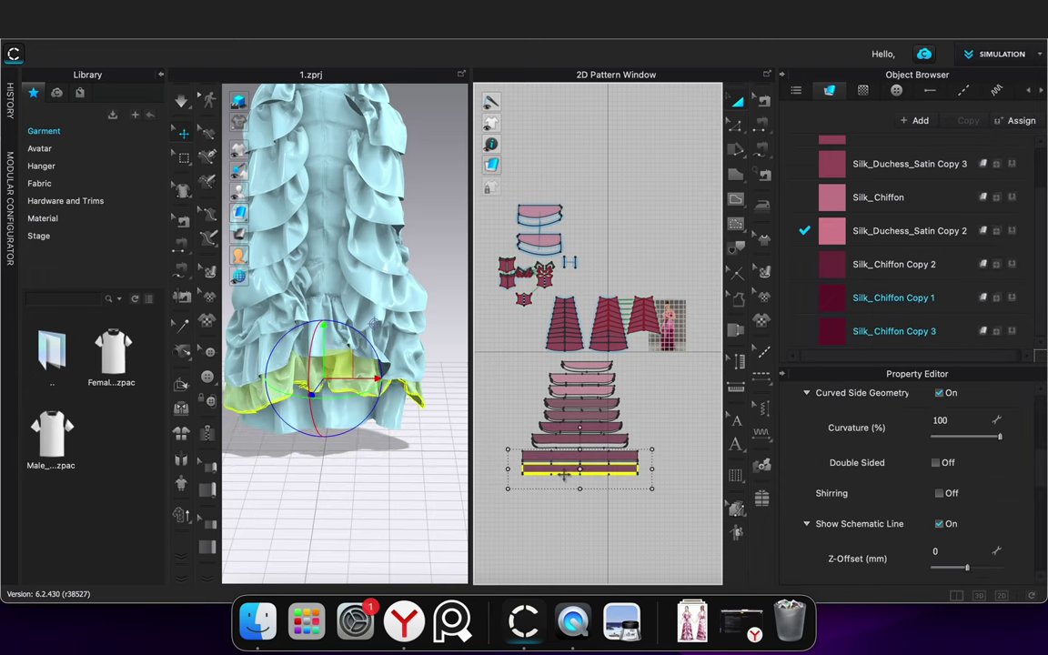
key(z)
drag(582, 471, 584, 487)
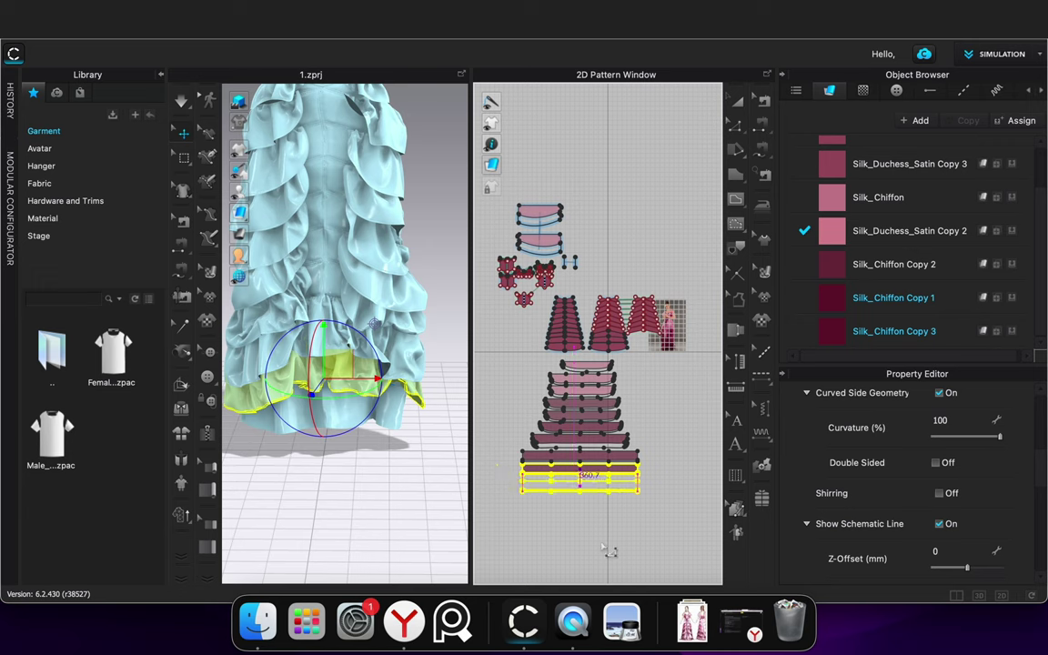
key(a)
Lower the duplicated ruffle in 3D to the skirt's hem and fine-tune its position from the side
drag(325, 328, 321, 363)
right_drag(328, 480, 372, 520)
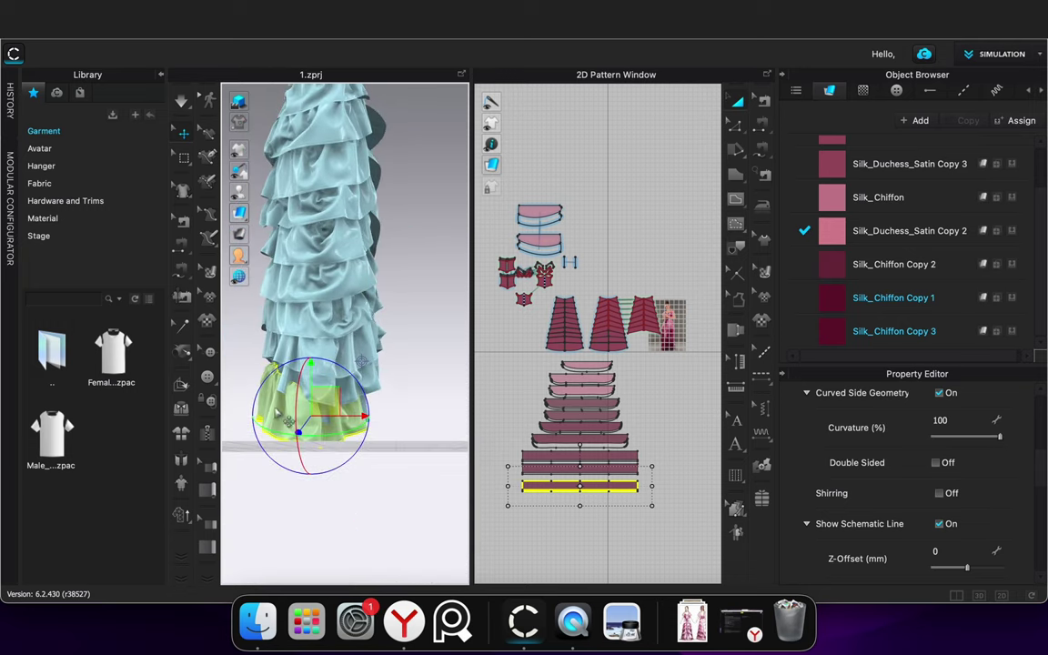
click(280, 404)
drag(280, 403, 283, 396)
right_drag(412, 514, 348, 525)
Set the duplicated ruffle and hem strip's particle distance to 20 mm
scroll(964, 506, down, 5)
click(966, 443)
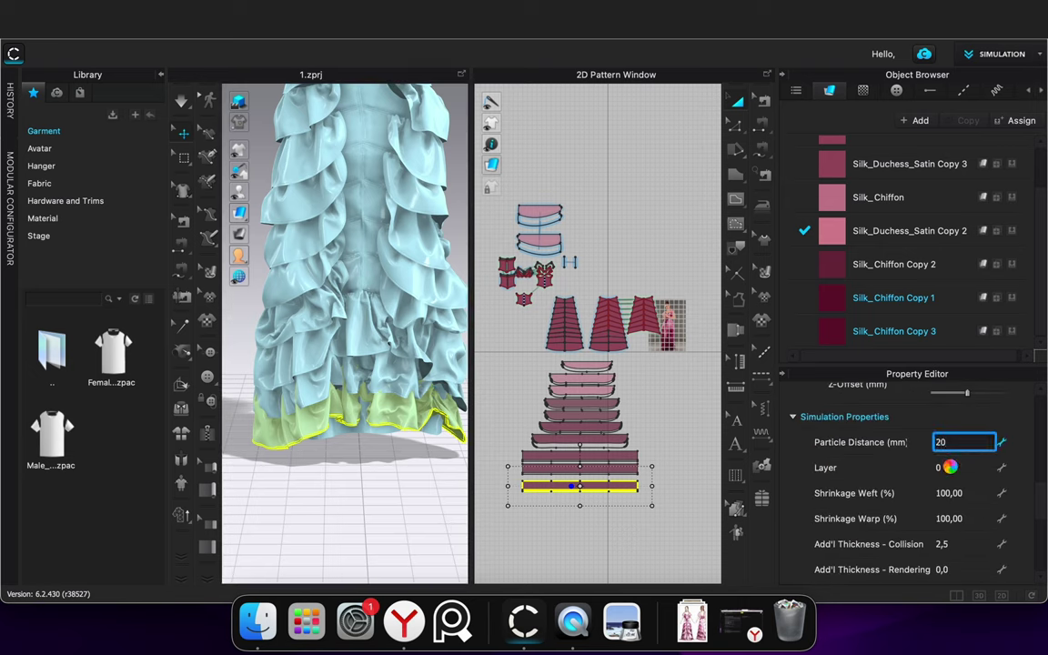
click(951, 467)
click(623, 529)
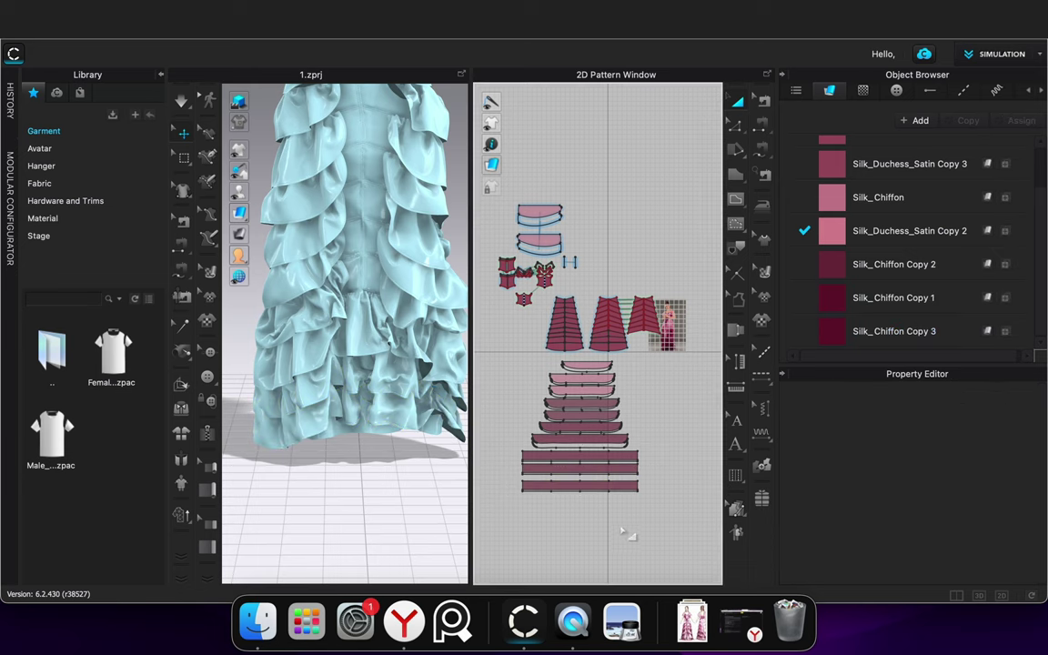
Free-sew one half of the duplicated ruffle's upper edge to both halves of the lowest internal line on one skirt panel
click(762, 153)
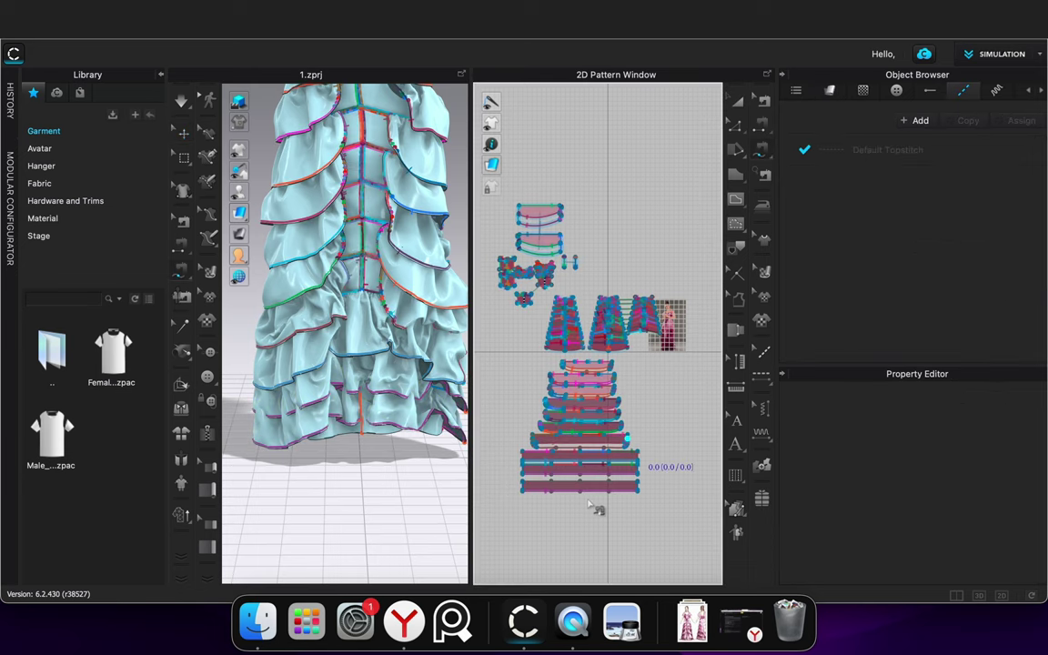
scroll(591, 501, up, 5)
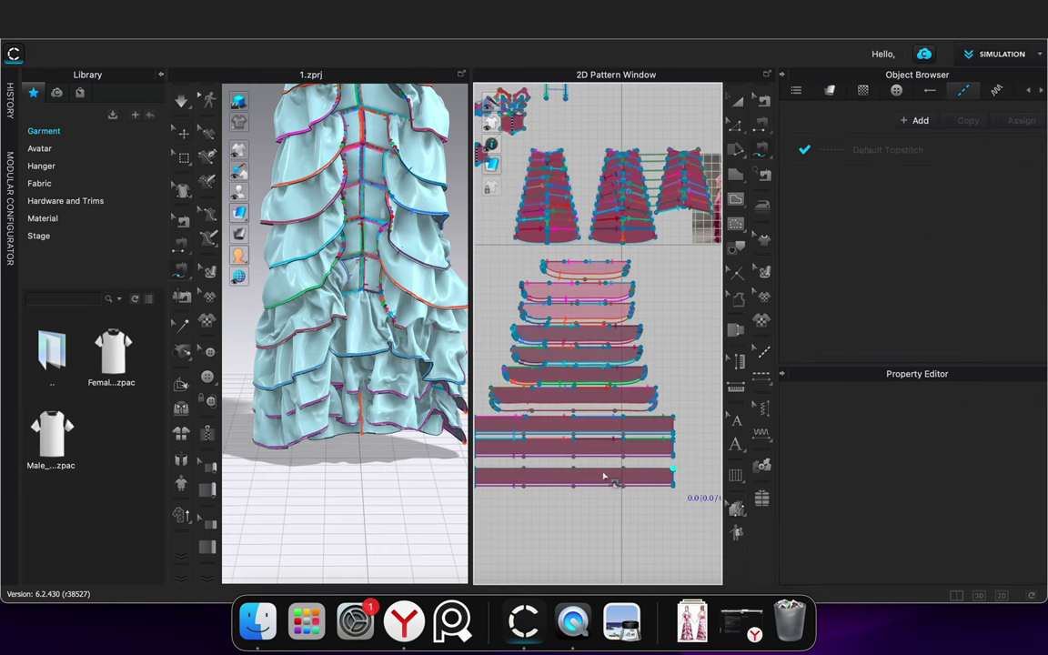
scroll(619, 216, up, 3)
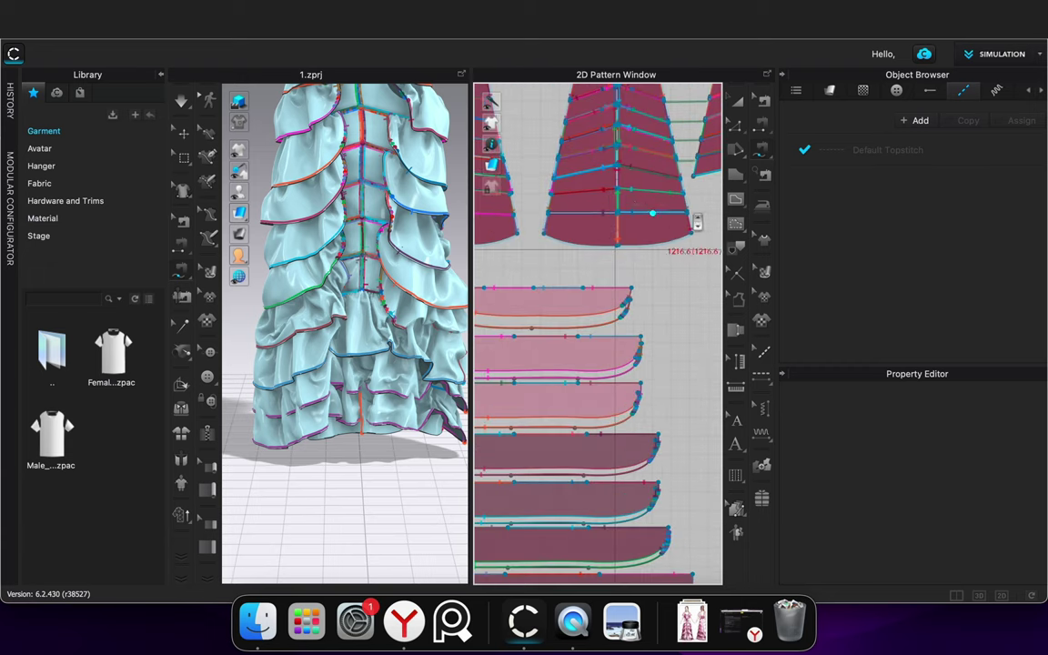
scroll(689, 212, up, 2)
click(604, 212)
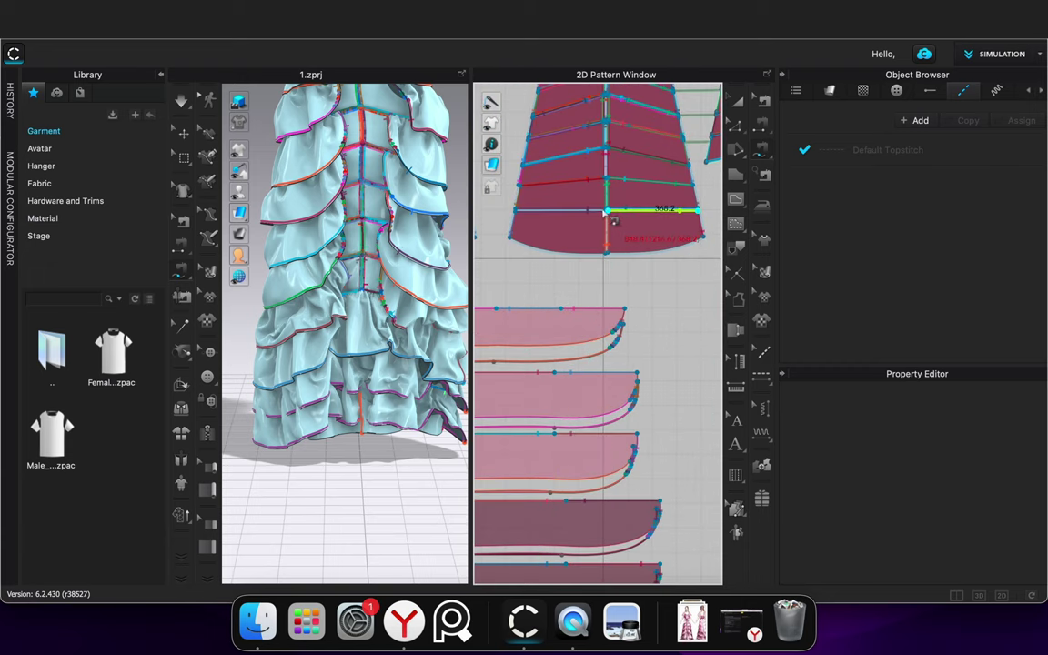
click(516, 212)
key(Return)
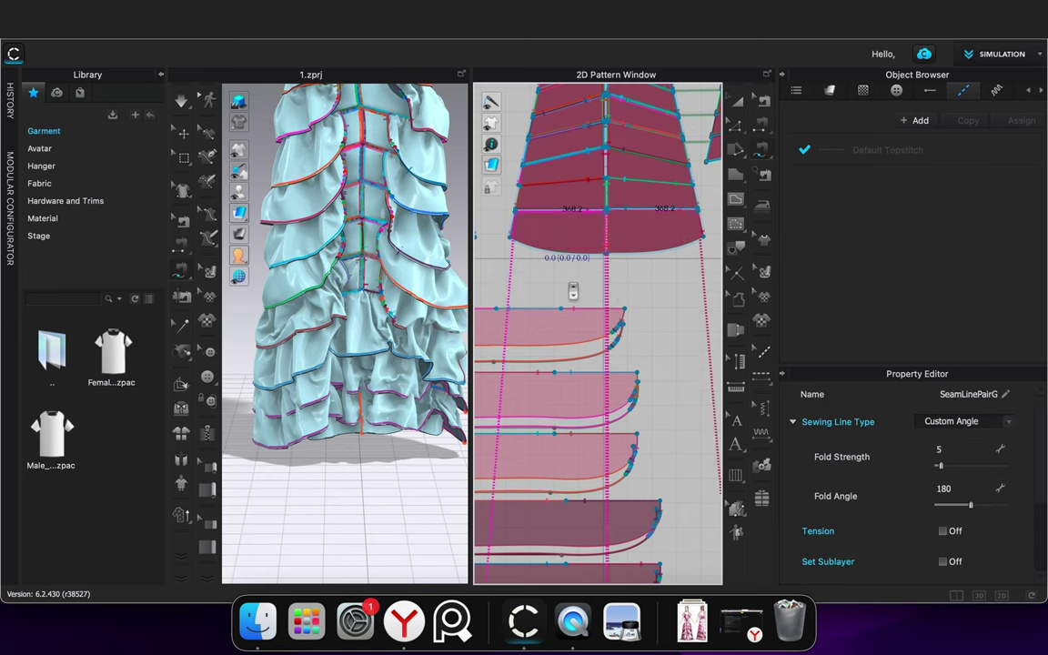
Free-sew the other half of the duplicated ruffle's upper edge across the lowest internal line on the other skirt panel
scroll(558, 272, down, 3)
middle_drag(560, 273, 718, 172)
click(671, 512)
click(515, 512)
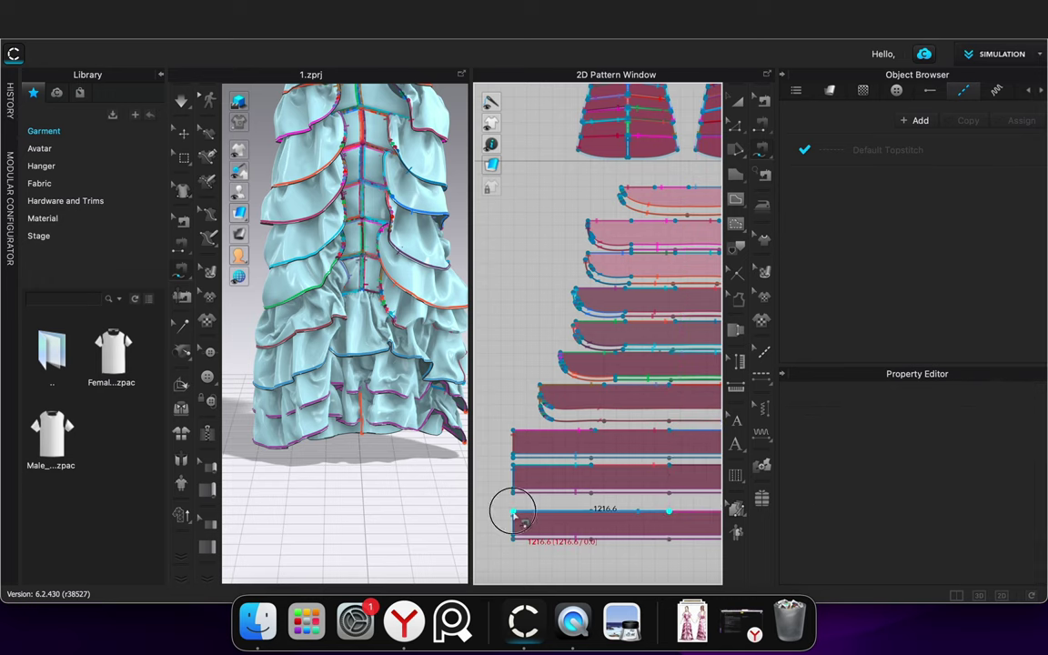
scroll(597, 171, up, 4)
middle_drag(570, 198, 495, 305)
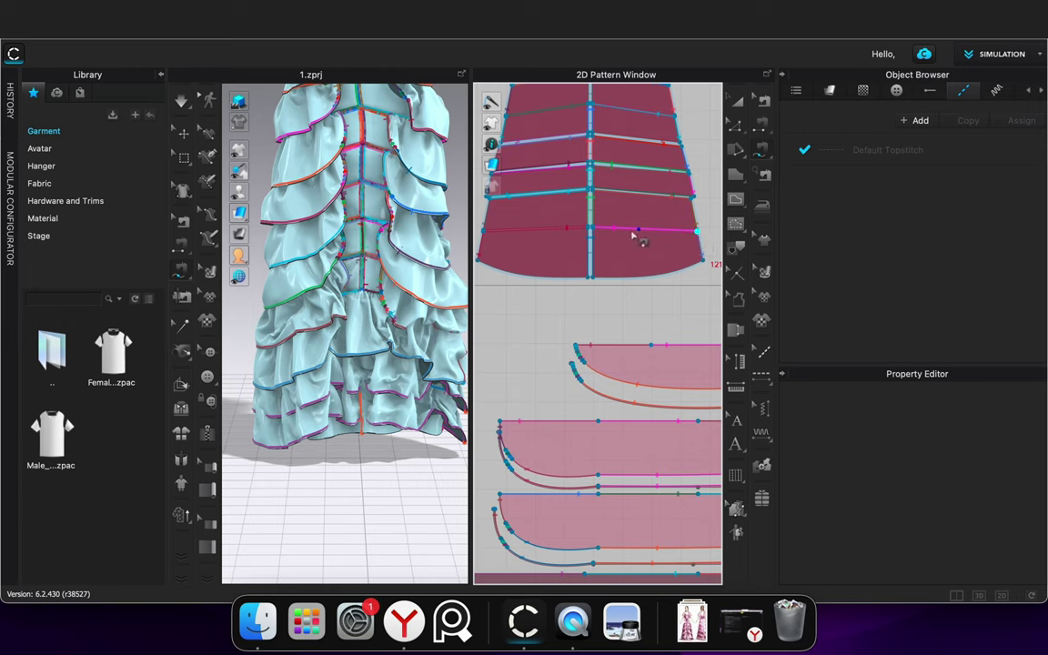
click(588, 231)
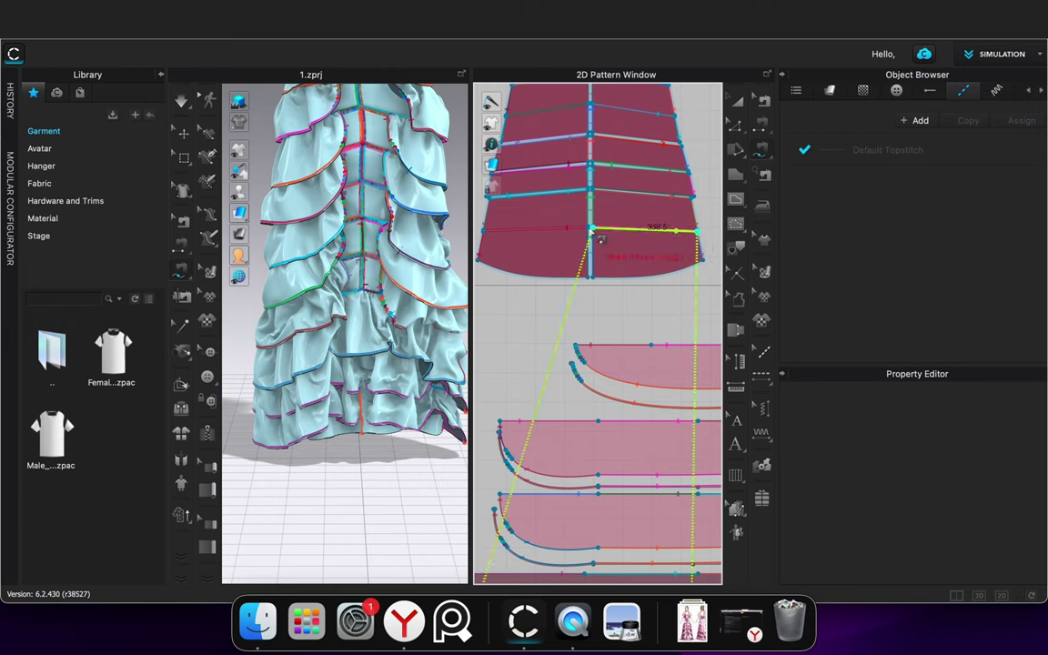
click(486, 232)
key(Return)
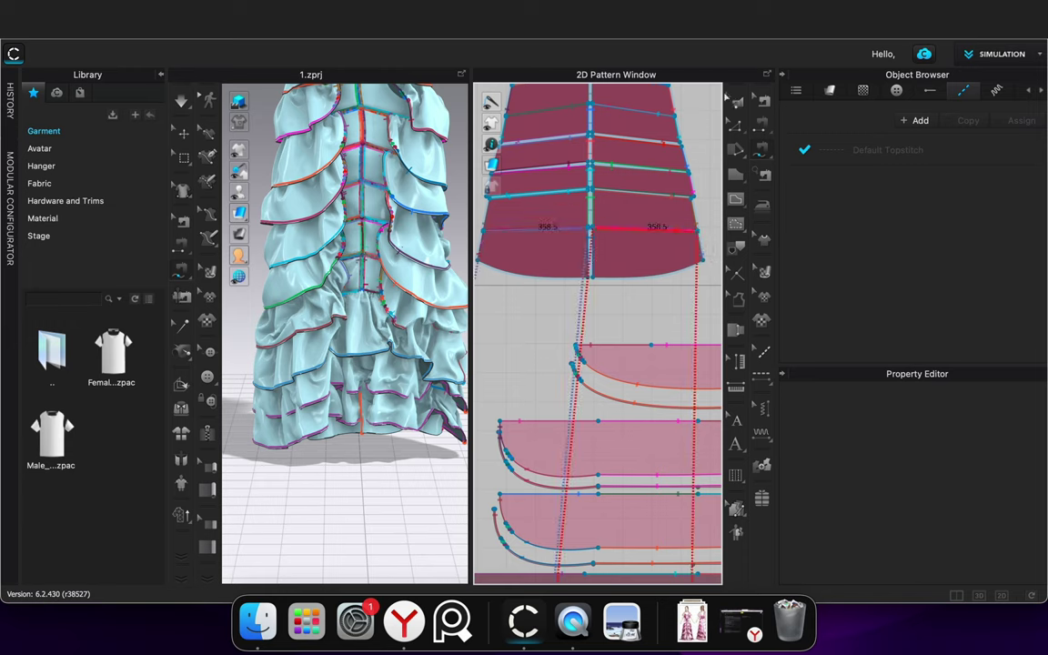
Unfreeze the whole garment and simulate the complete dress, checking it from the front
click(737, 104)
scroll(591, 326, down, 8)
scroll(566, 537, down, 4)
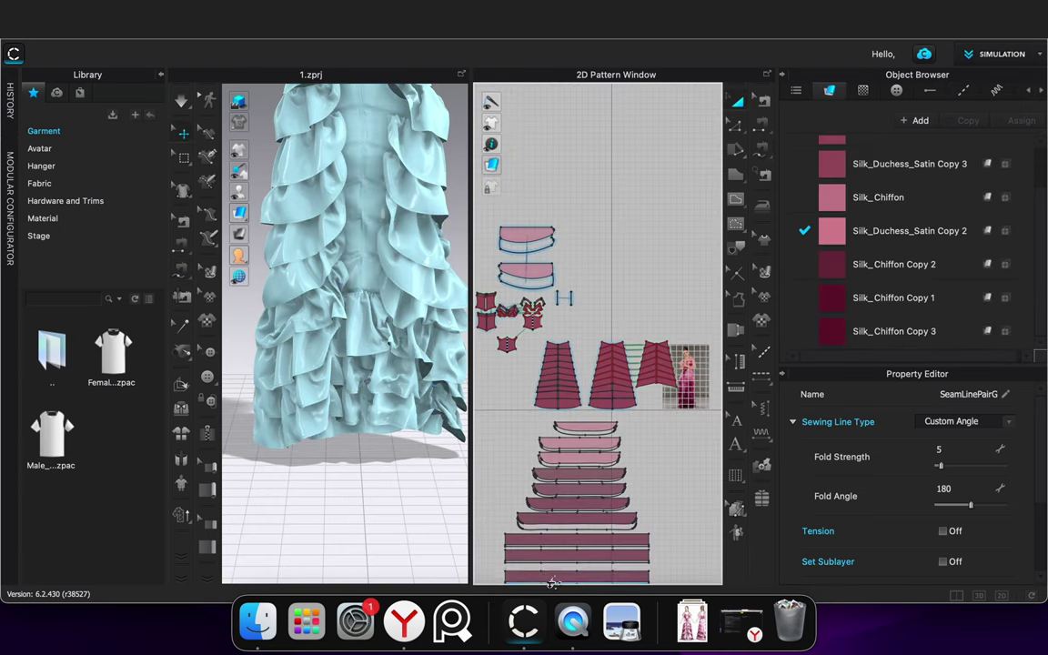
scroll(717, 512, down, 3)
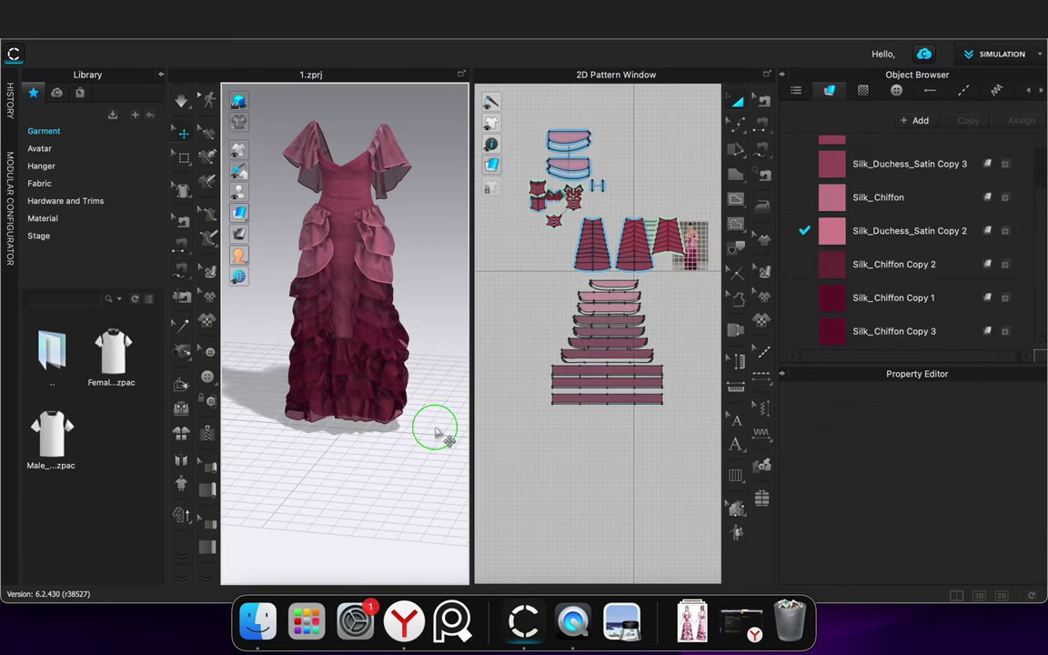
right_drag(438, 433, 445, 421)
right_drag(426, 462, 360, 449)
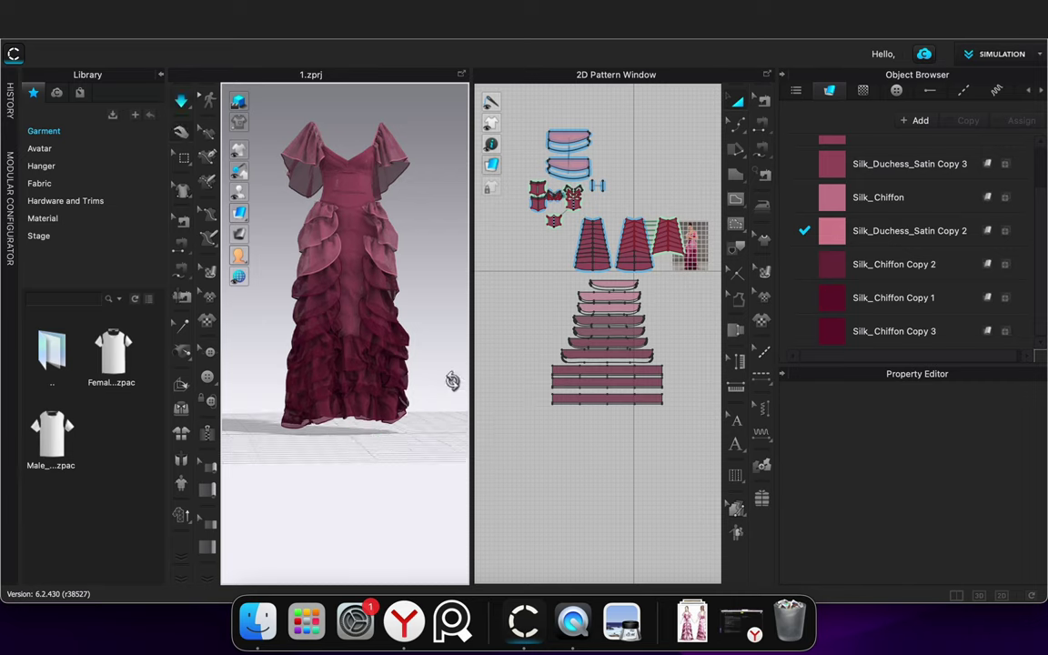
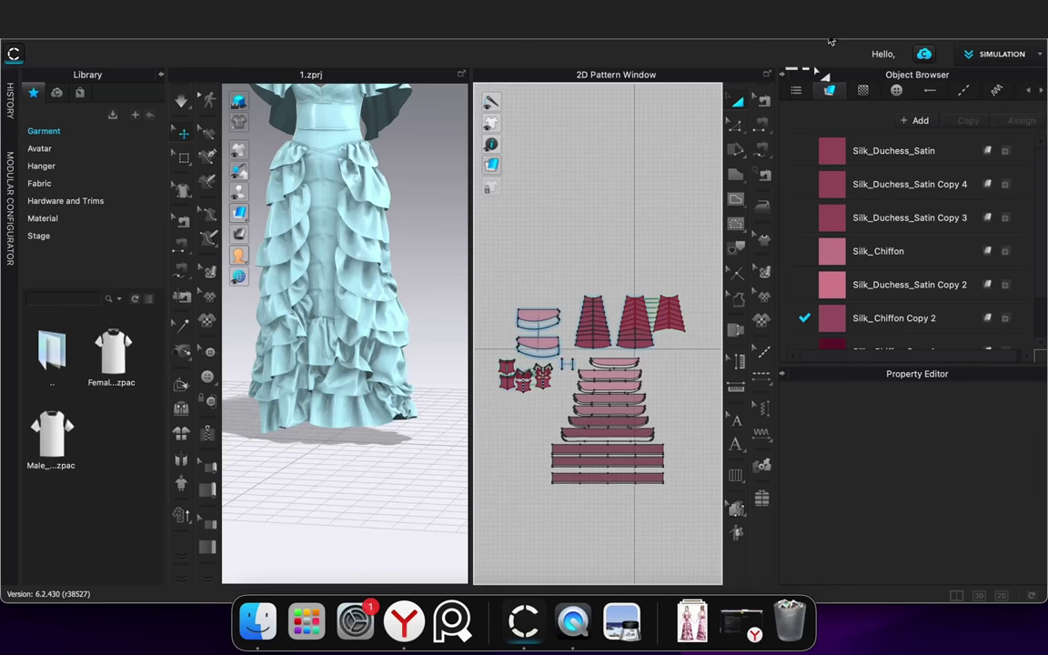
Check which pattern pieces use the chiffon and duchess satin fabrics
scroll(907, 303, down, 2)
click(907, 301)
scroll(901, 273, up, 2)
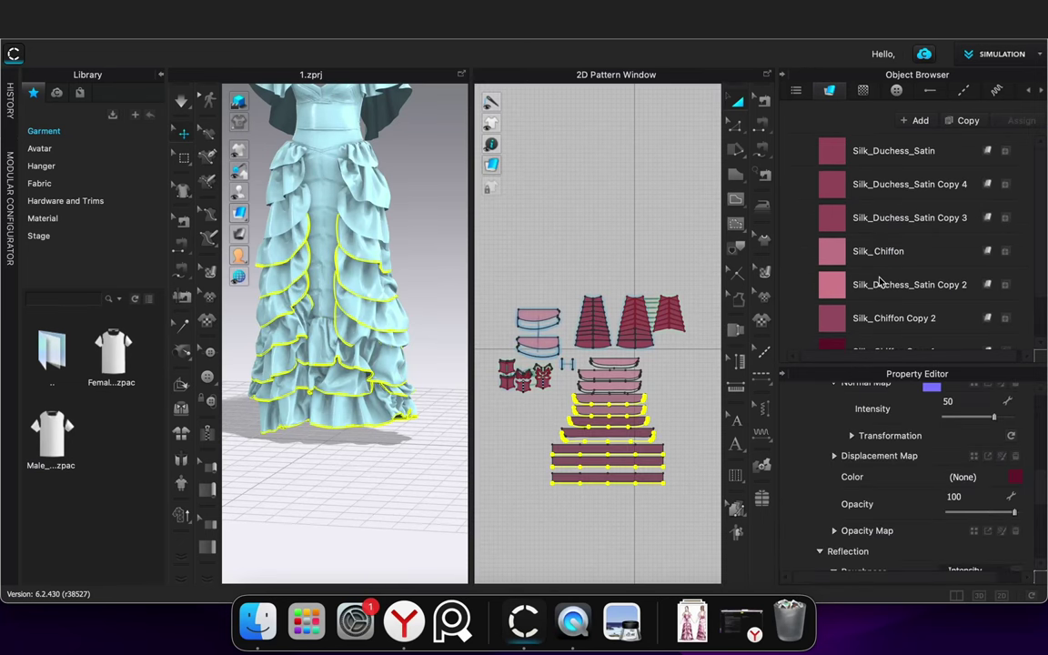
click(862, 185)
click(890, 223)
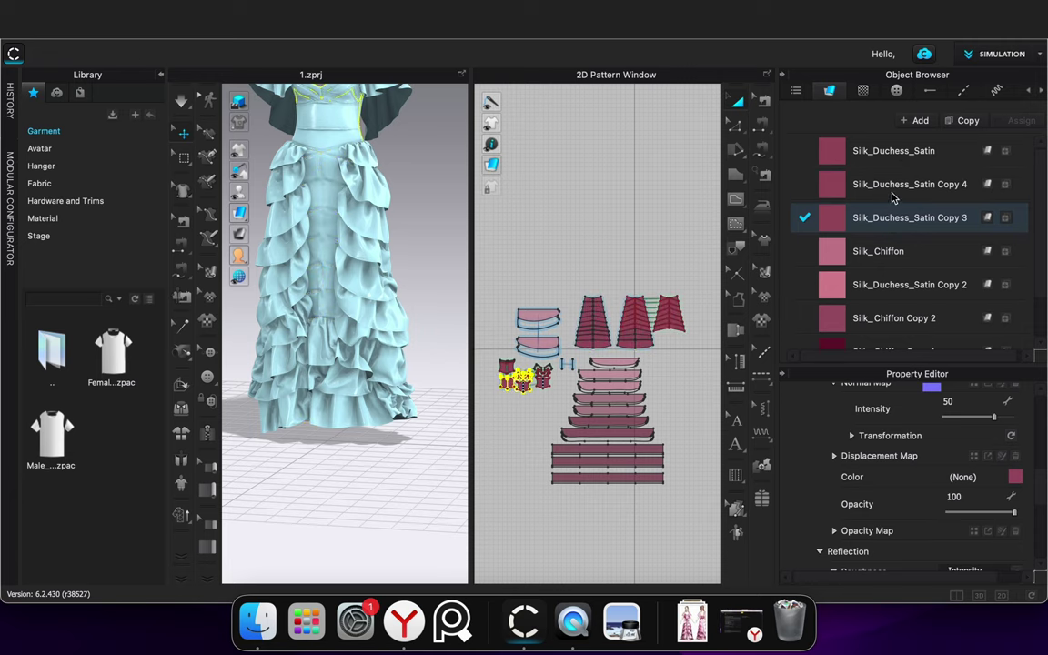
click(892, 197)
click(899, 157)
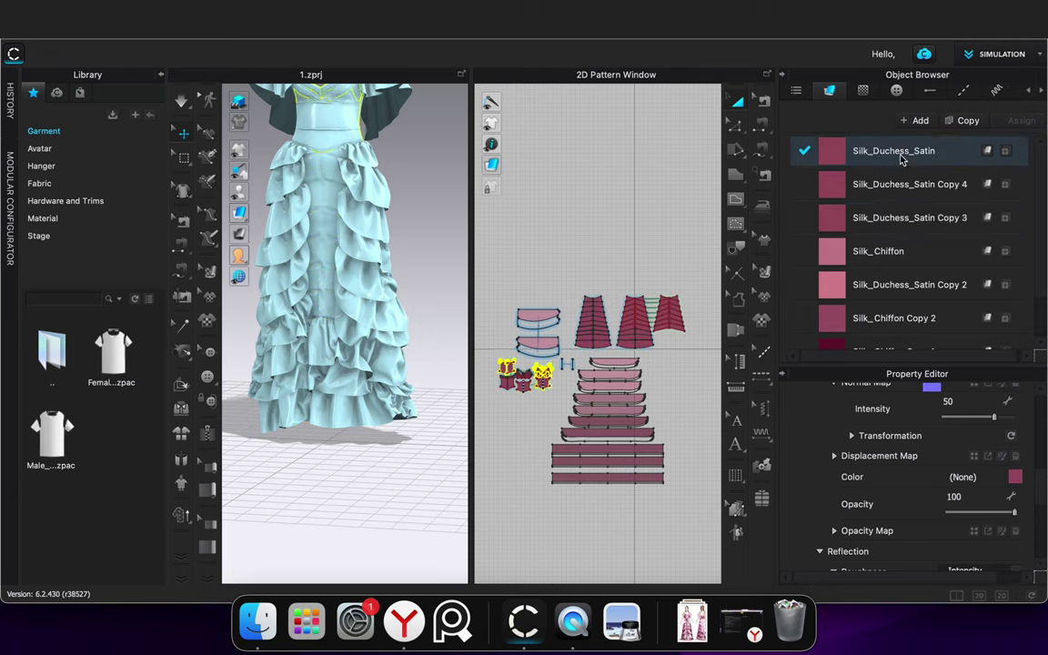
click(899, 221)
Duplicate the Silk_Duchess_Satin fabric and set the copy's color to the dark burgundy palette swatch
click(934, 155)
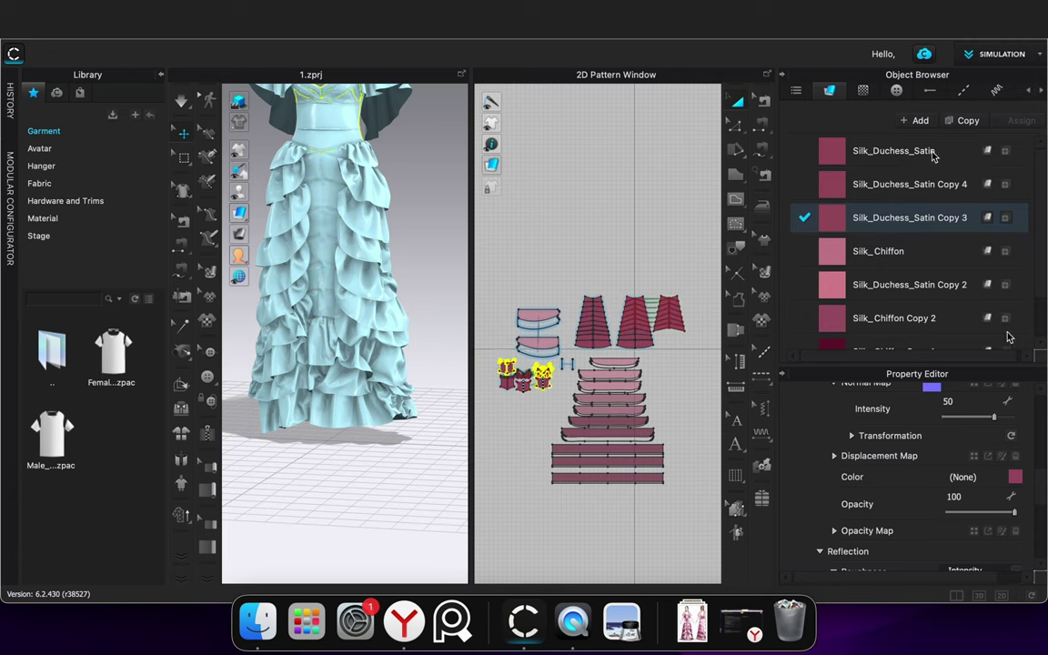
click(970, 126)
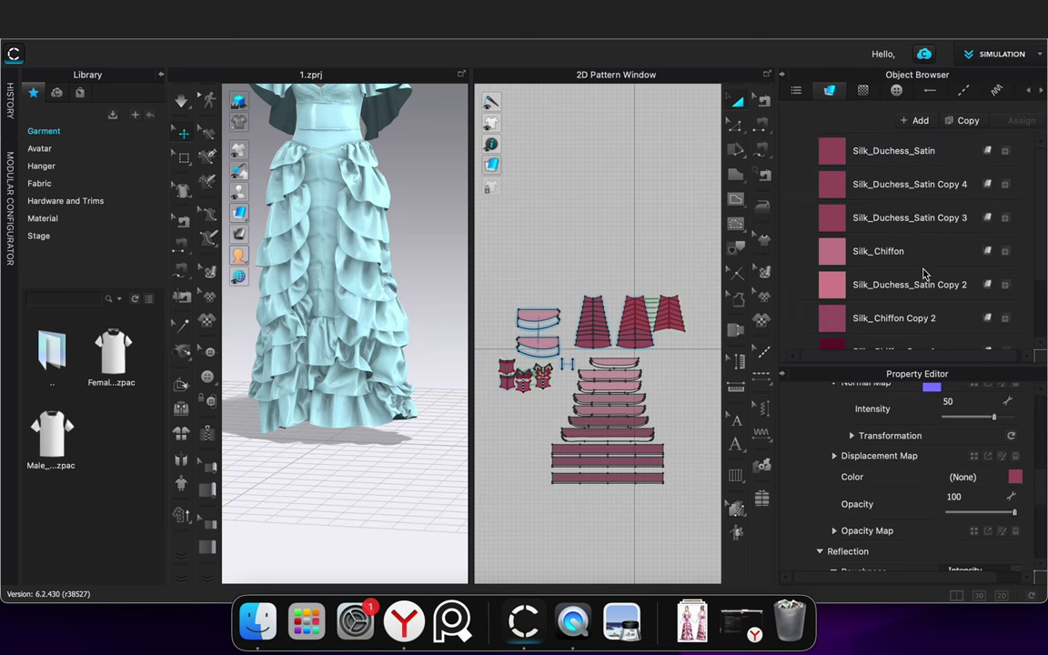
scroll(924, 274, down, 3)
click(1015, 478)
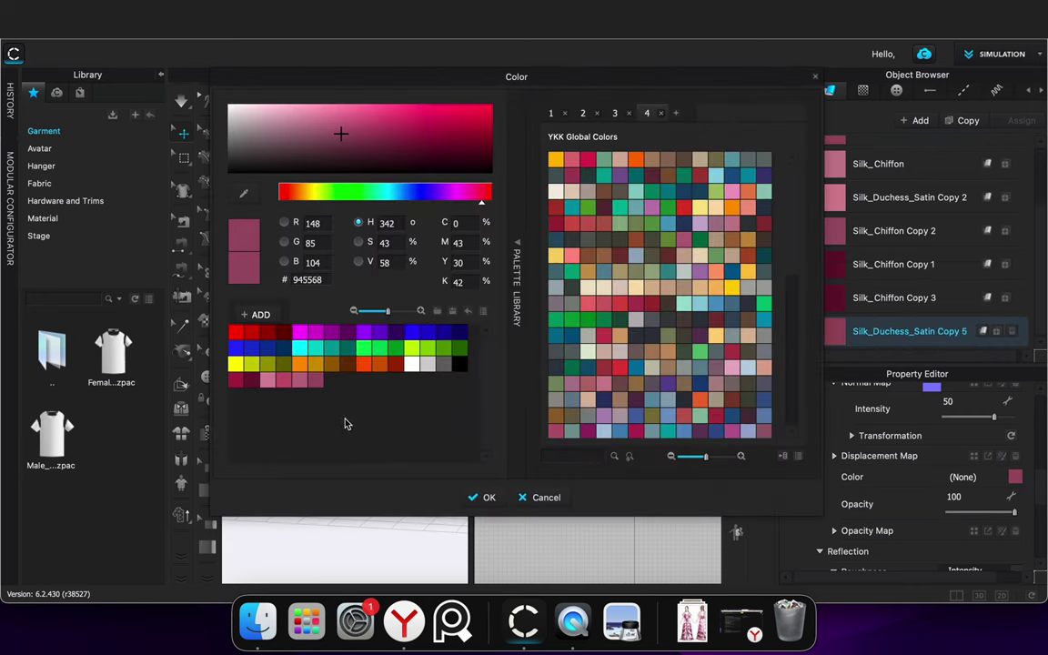
click(248, 380)
click(482, 498)
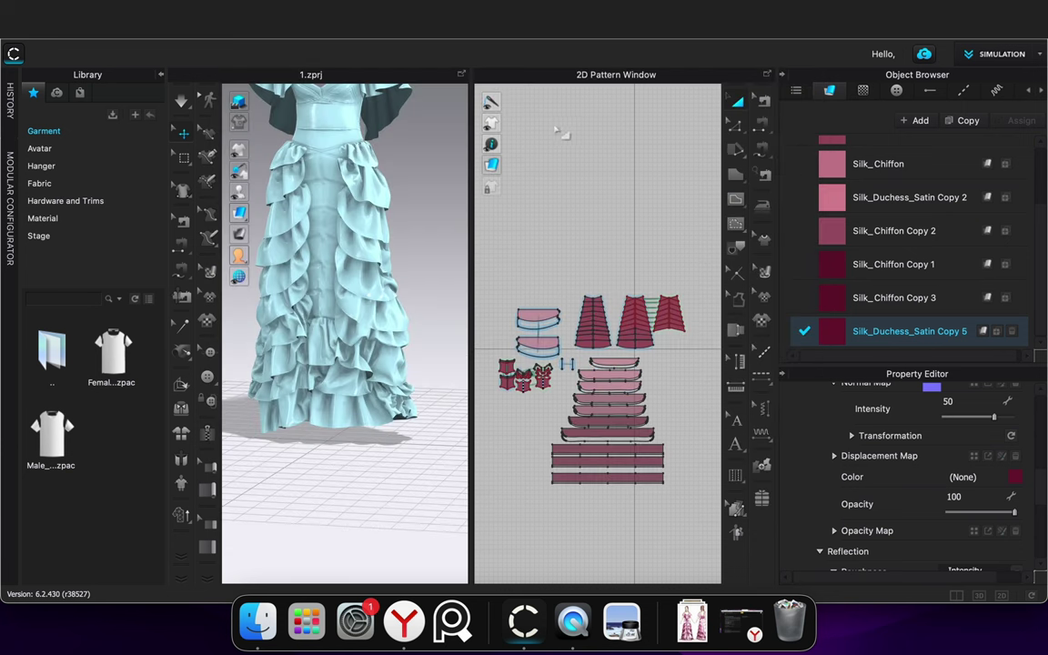
Draw a belt rectangle about 29 mm high across the front bodice's waist and move it just below the bodice pattern
click(732, 177)
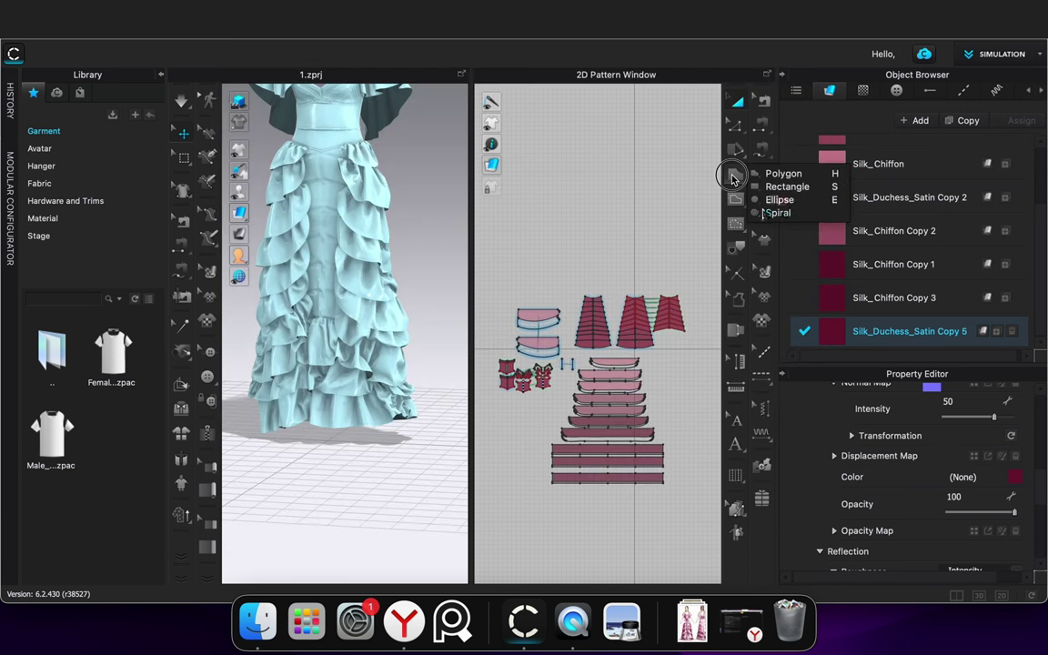
click(776, 188)
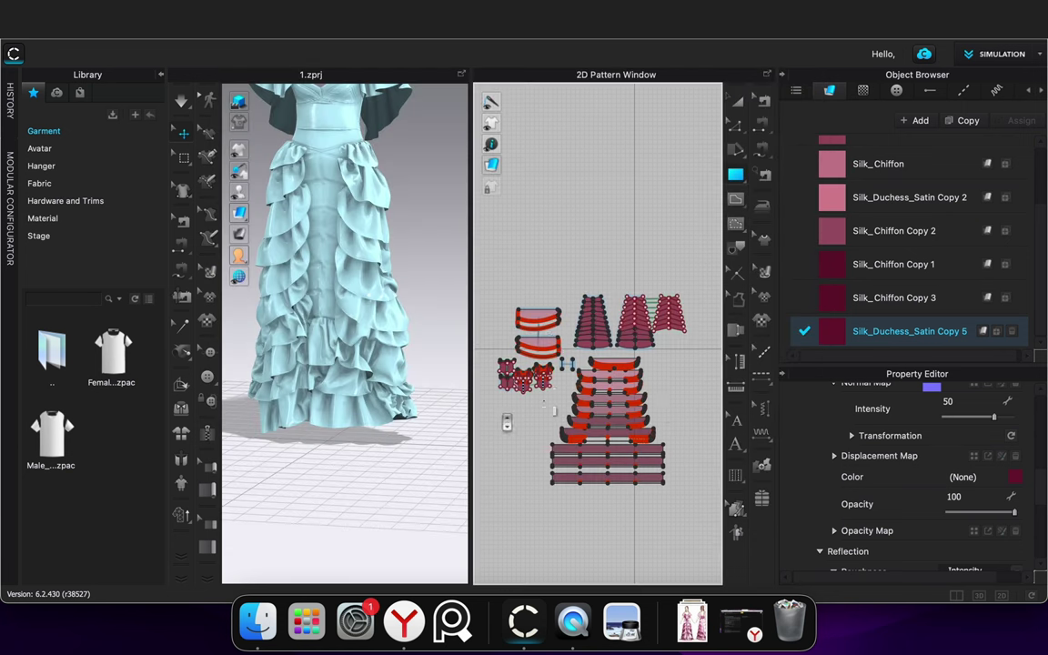
scroll(544, 403, up, 10)
middle_drag(703, 357, 542, 465)
drag(545, 256, 651, 263)
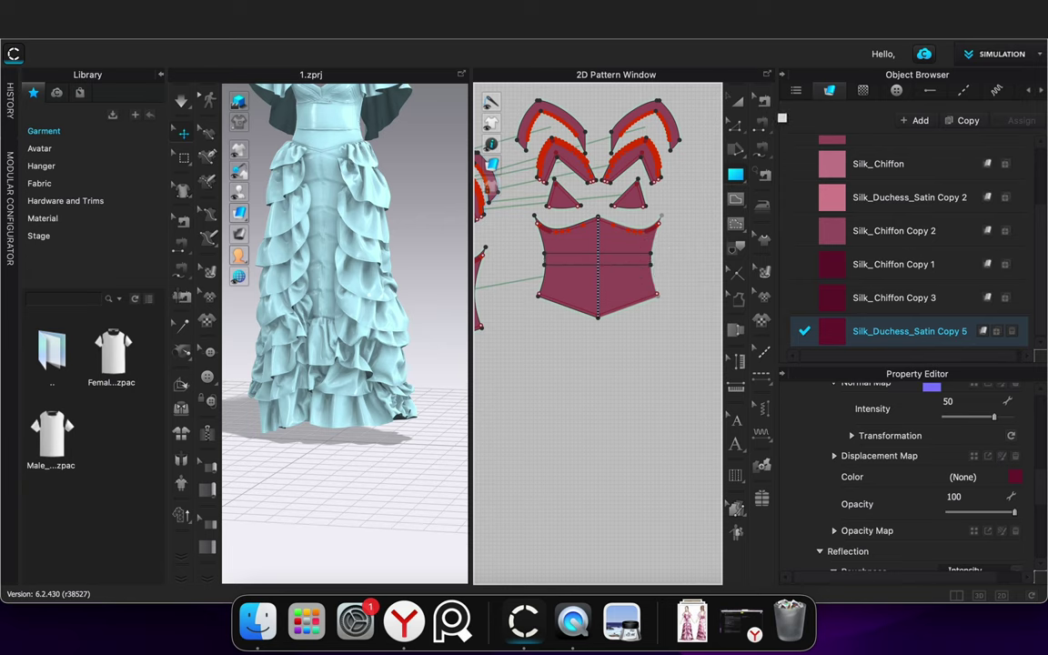
click(738, 102)
drag(616, 262, 618, 365)
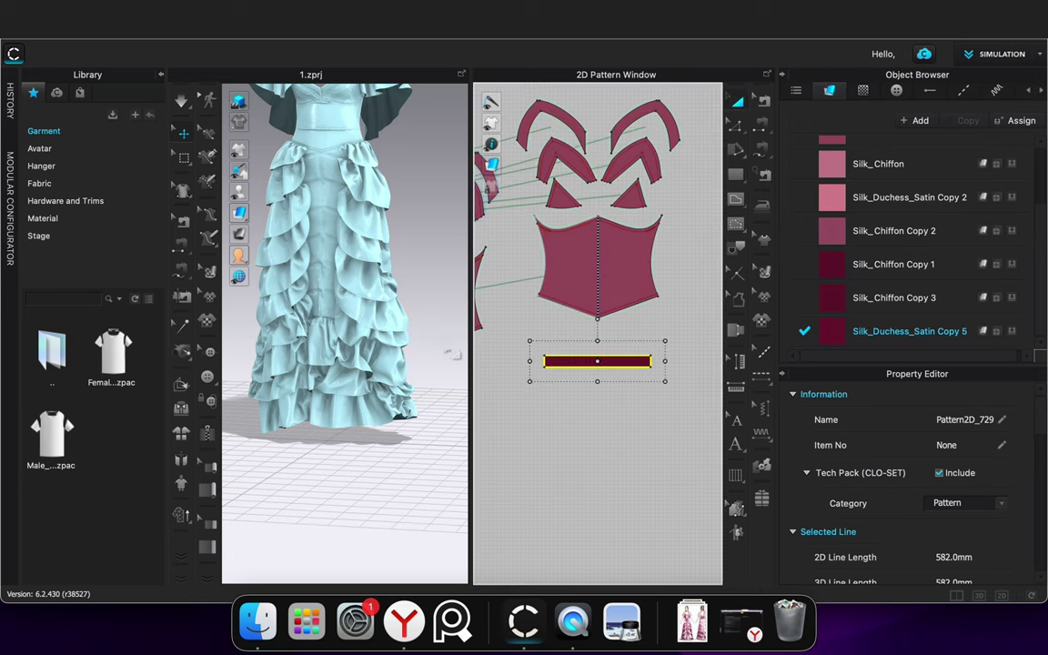
Bring the new belt strip from its distant 3D position to just in front of the dress's skirt
scroll(372, 305, down, 10)
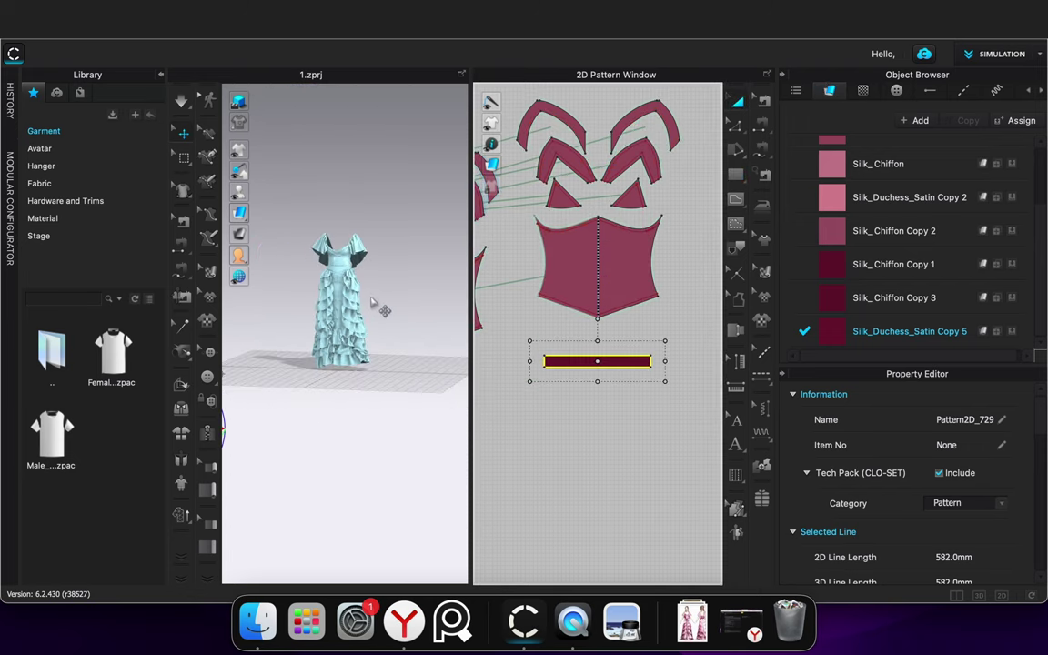
scroll(353, 380, down, 4)
right_drag(323, 425, 341, 423)
drag(240, 378, 350, 304)
right_drag(307, 389, 342, 384)
scroll(287, 355, up, 5)
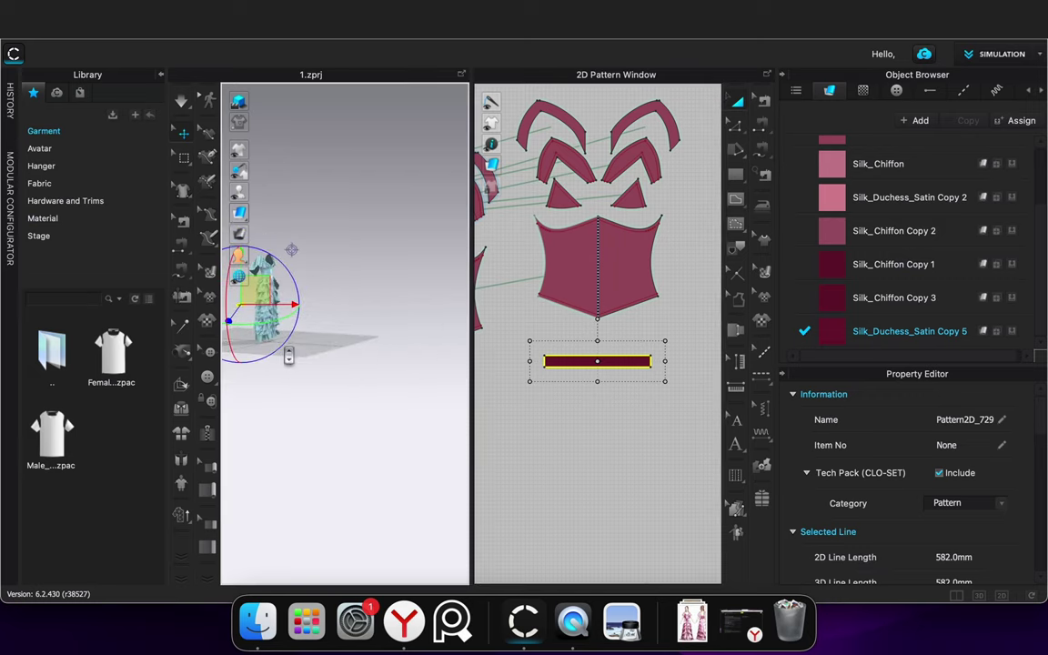
scroll(288, 356, up, 3)
right_drag(250, 368, 549, 415)
middle_drag(448, 322, 350, 325)
drag(324, 317, 425, 322)
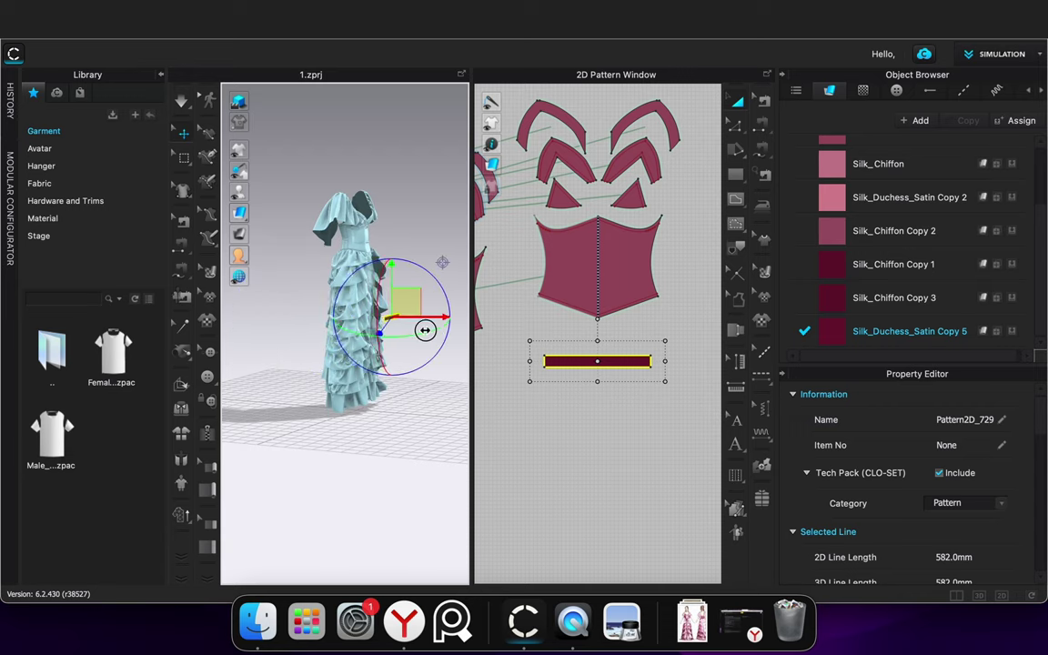
Raise the belt strip in 3D and center it in front of the dress's waist
scroll(353, 327, up, 6)
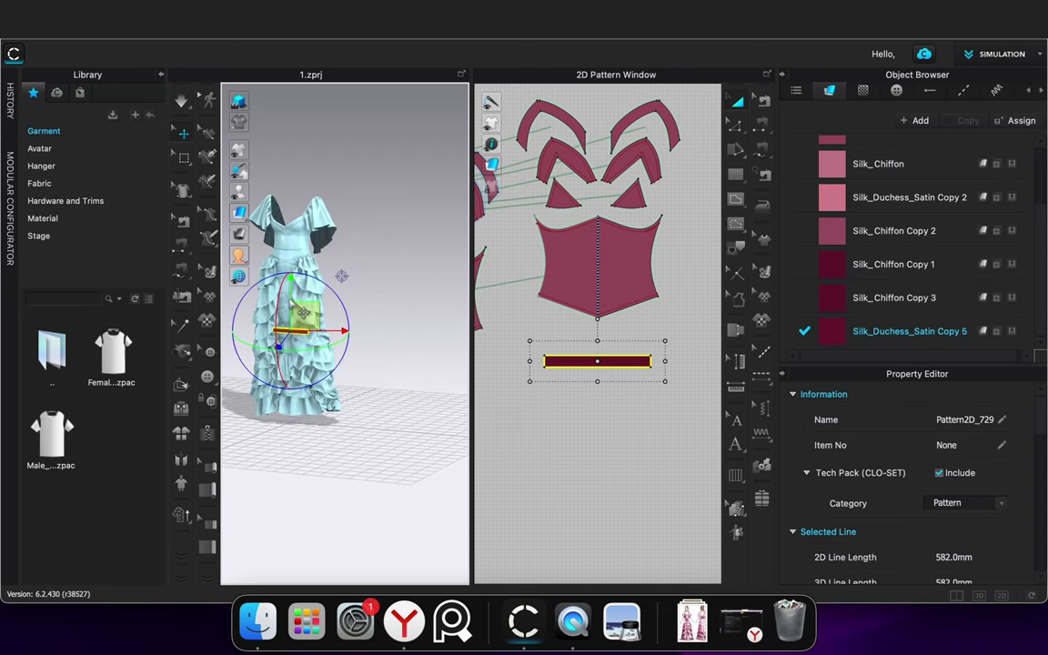
middle_drag(324, 293, 434, 371)
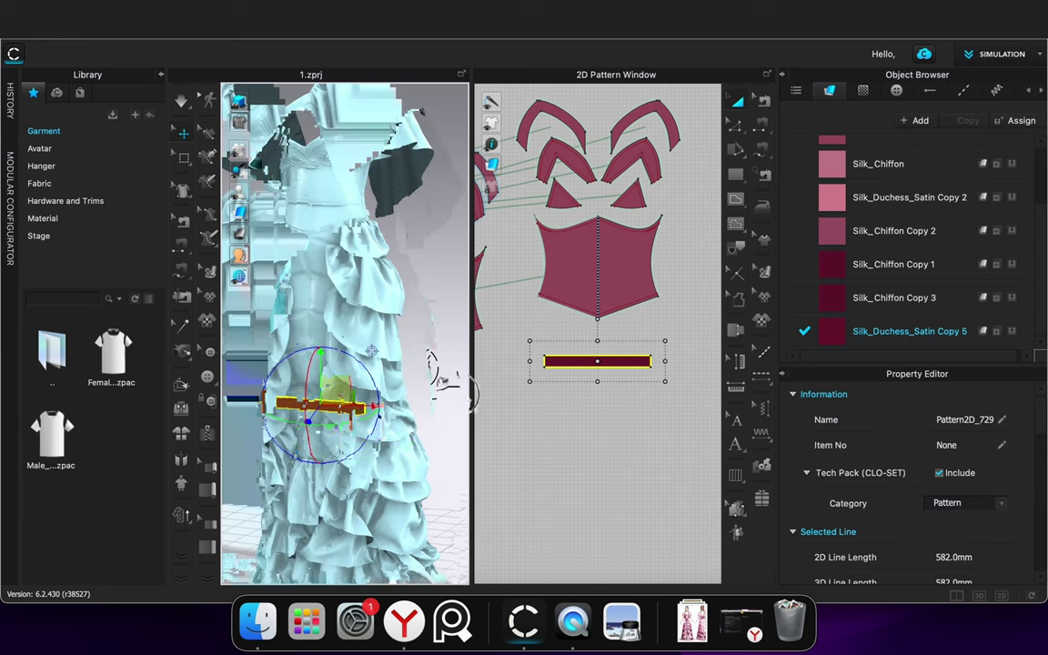
middle_drag(297, 344, 362, 397)
drag(384, 409, 345, 213)
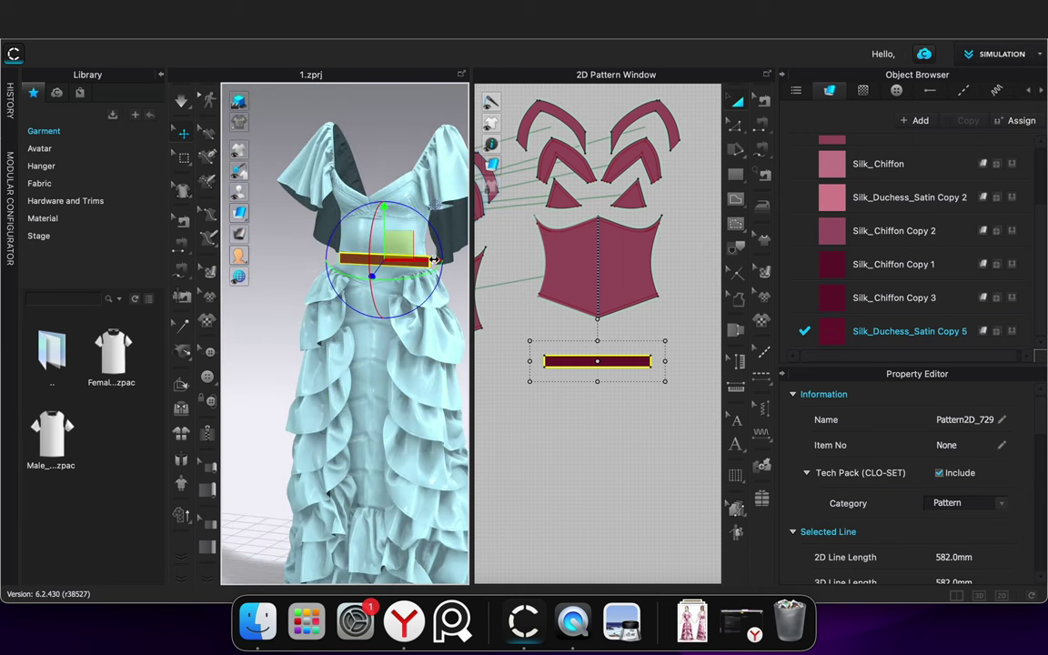
drag(434, 259, 427, 258)
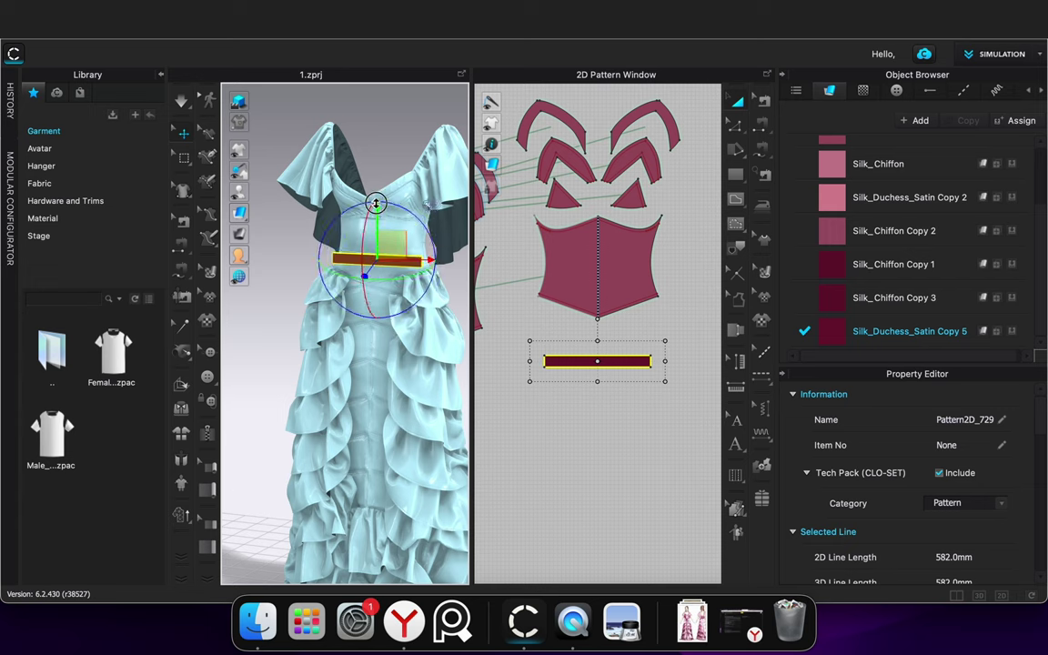
drag(375, 202, 375, 195)
Duplicate the belt strip and place the copy directly below the original in the 2D pattern layout
click(587, 465)
right_click(556, 357)
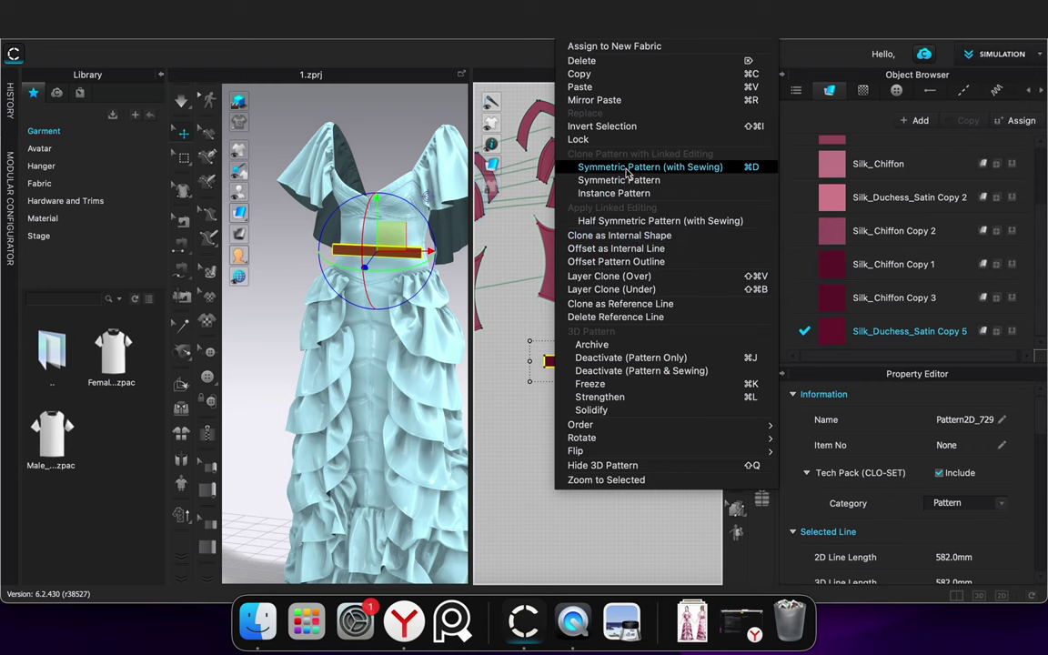
click(531, 384)
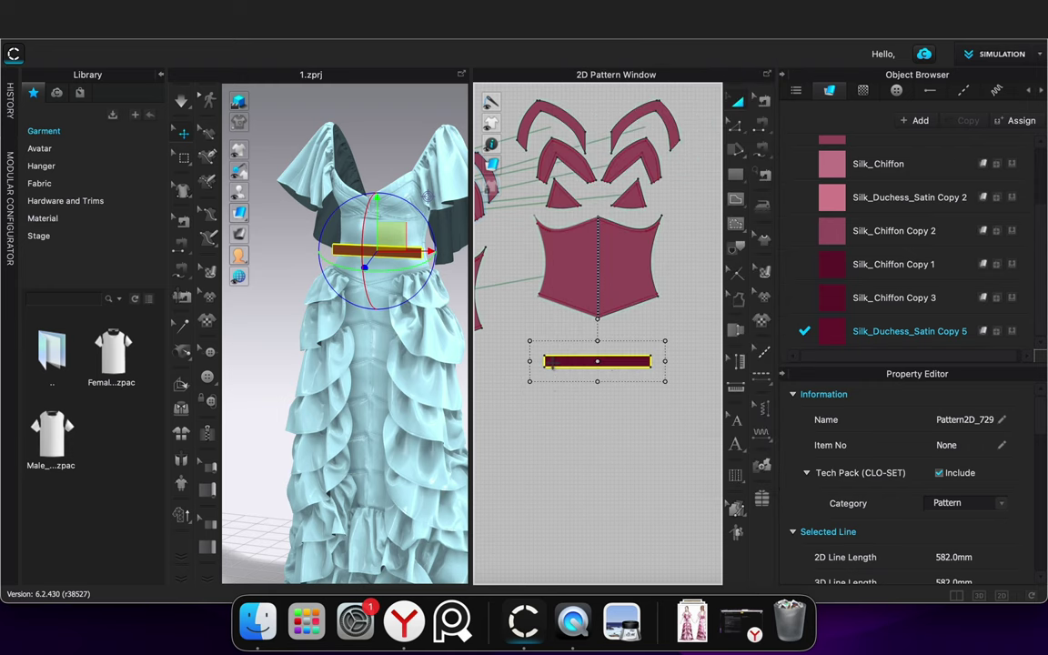
key(super+v)
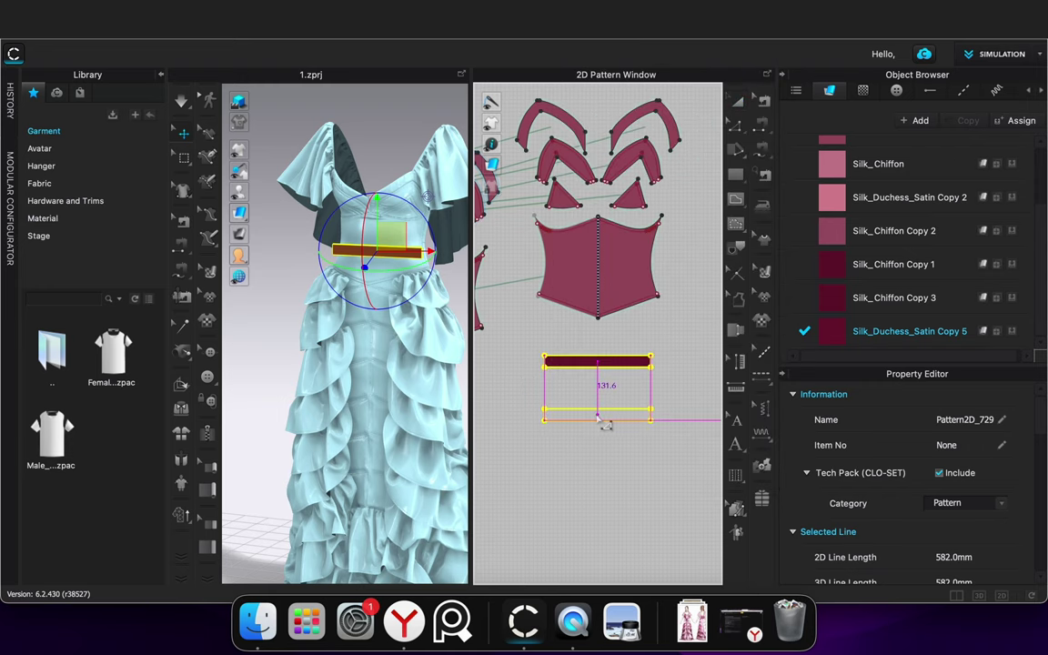
click(597, 414)
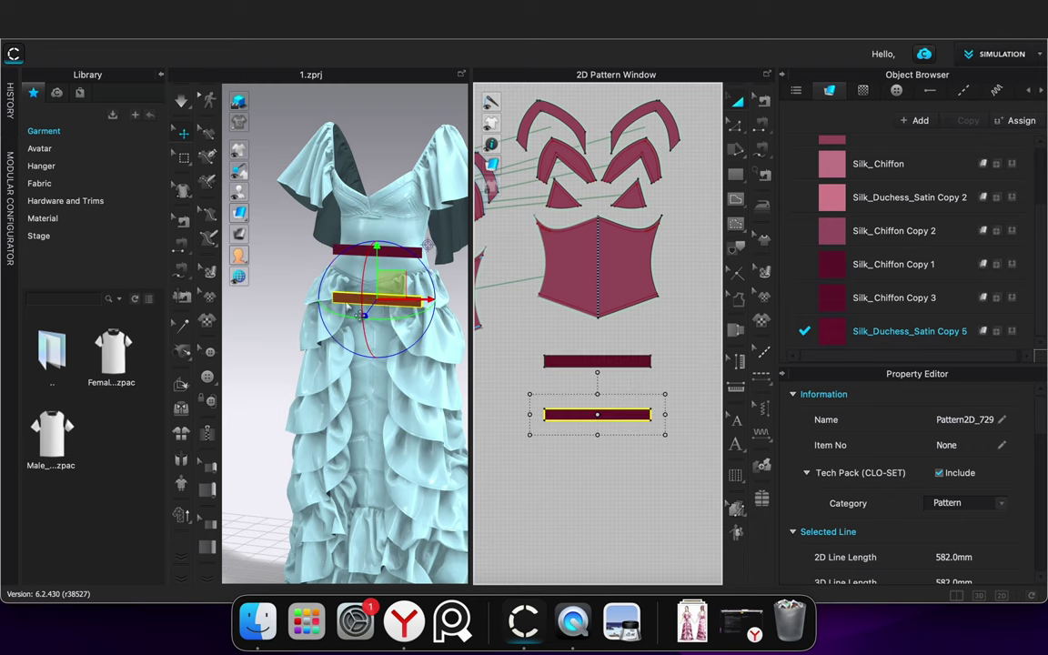
Move the duplicated belt strip behind the dress in 3D and raise it to waist height
right_click(344, 301)
click(409, 247)
right_drag(430, 353, 398, 365)
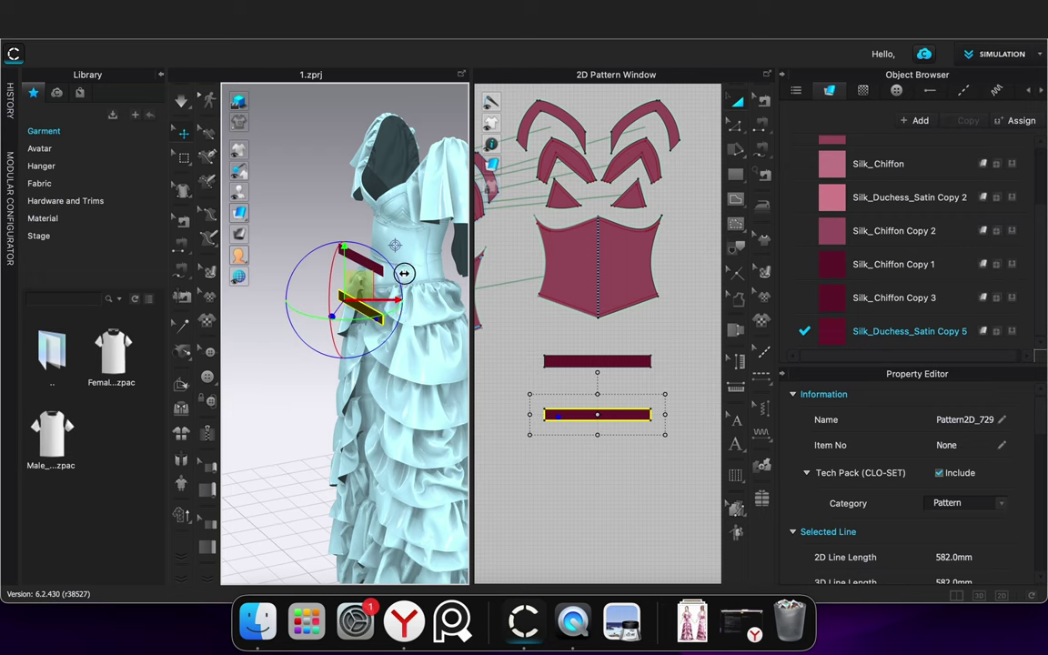
drag(404, 273, 438, 272)
right_drag(438, 359, 348, 374)
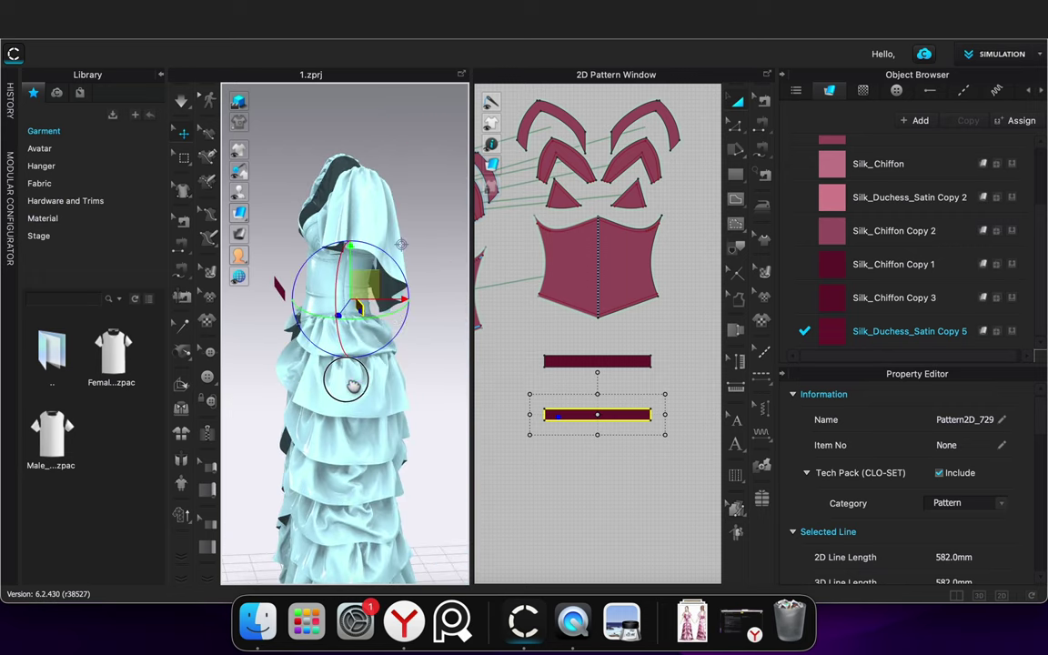
drag(383, 272, 382, 269)
Center the back belt strip behind the waist and shift the front strip sideways to match
right_drag(355, 395, 415, 395)
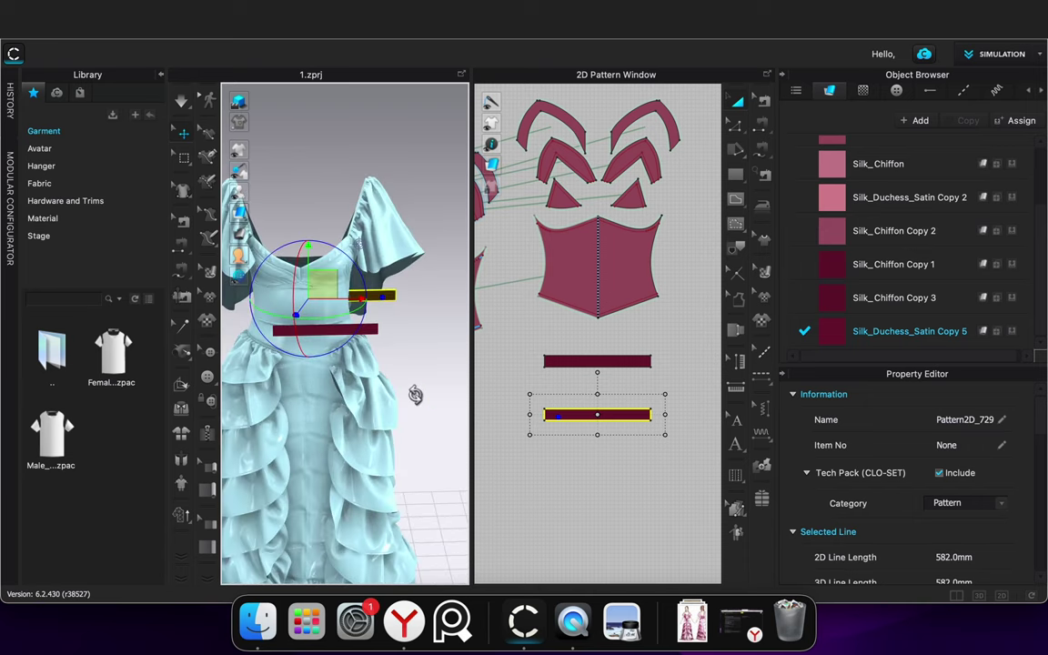
drag(350, 297, 308, 306)
click(351, 328)
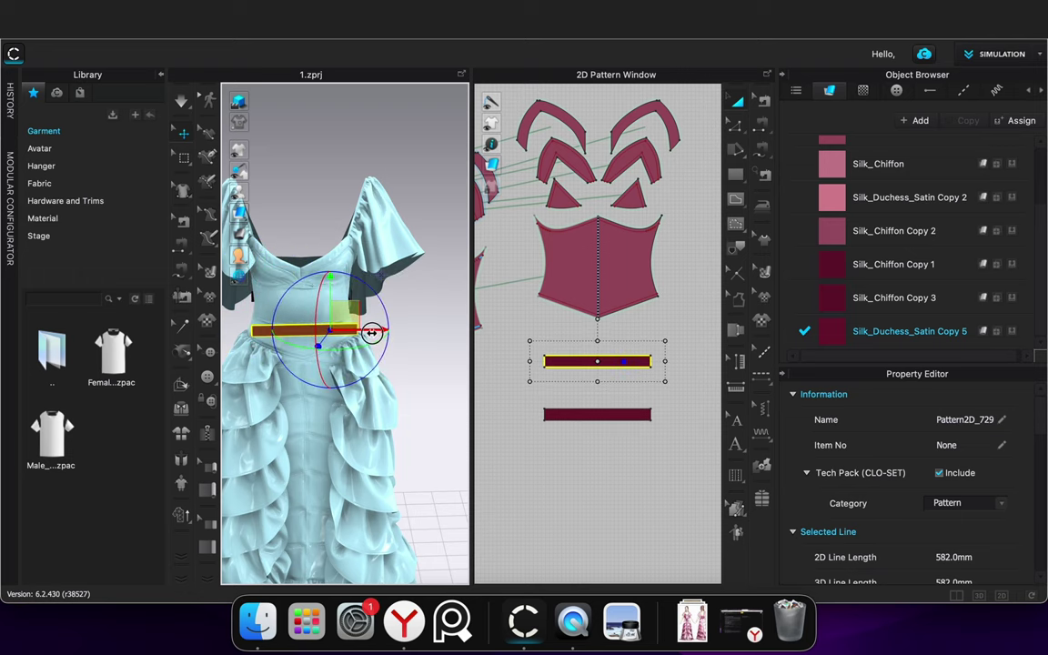
click(619, 490)
Sew the short ends of the front belt strip to the opposite short ends of the back strip
click(761, 127)
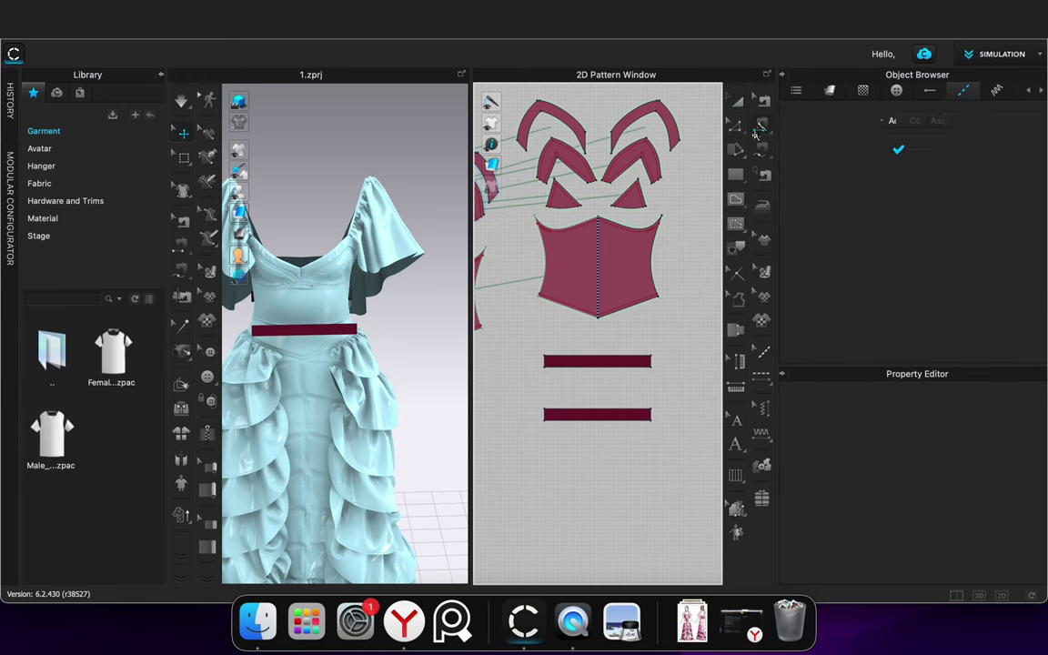
click(545, 363)
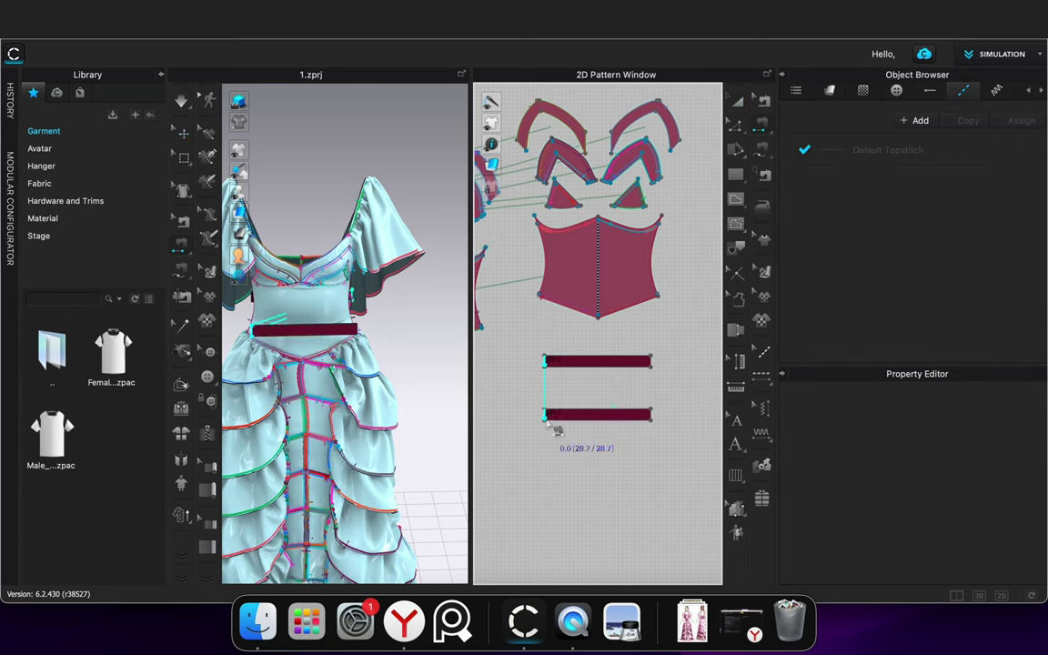
click(651, 414)
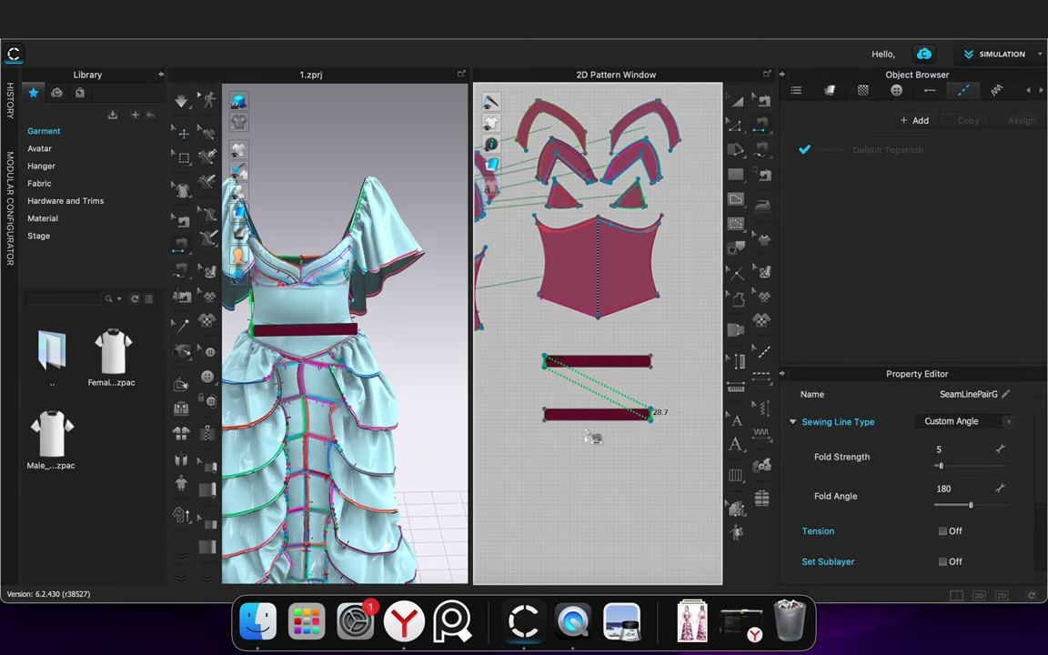
click(545, 415)
click(651, 361)
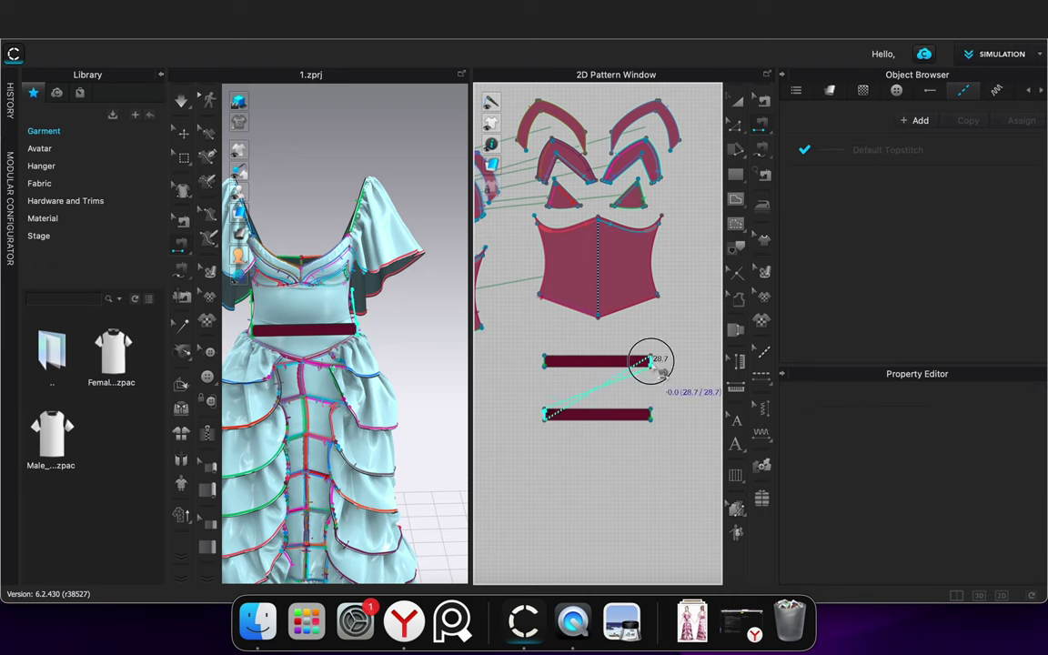
Simulate the garment and pull the belt's side into place so it wraps smoothly around the waist
click(738, 102)
right_drag(421, 318, 382, 344)
key(b)
click(546, 414)
right_click(546, 415)
click(580, 437)
key(space)
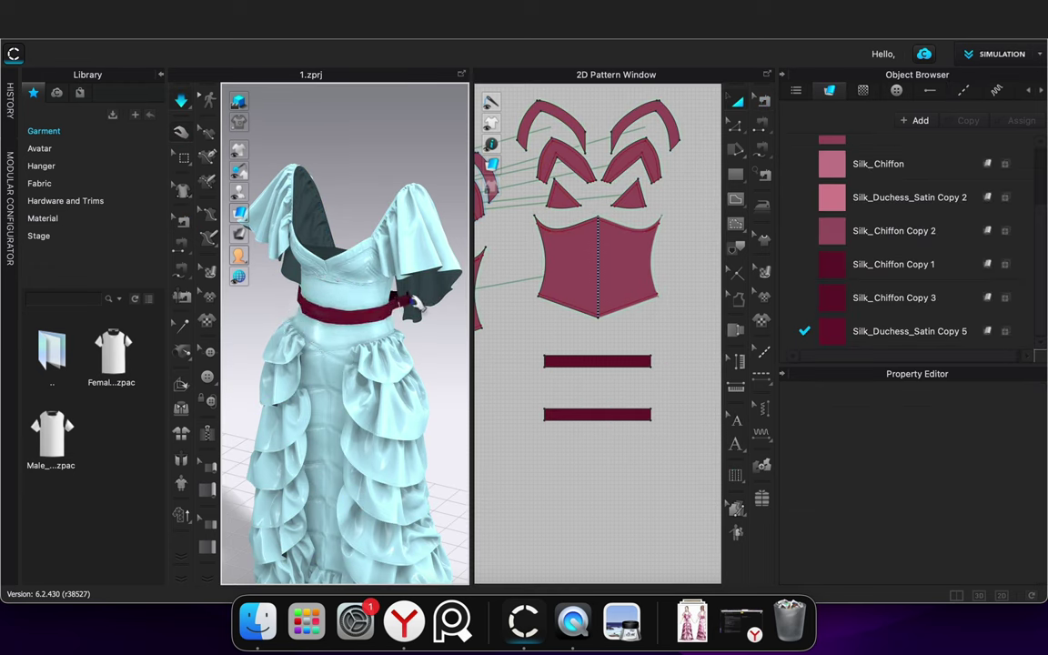
drag(402, 302, 364, 292)
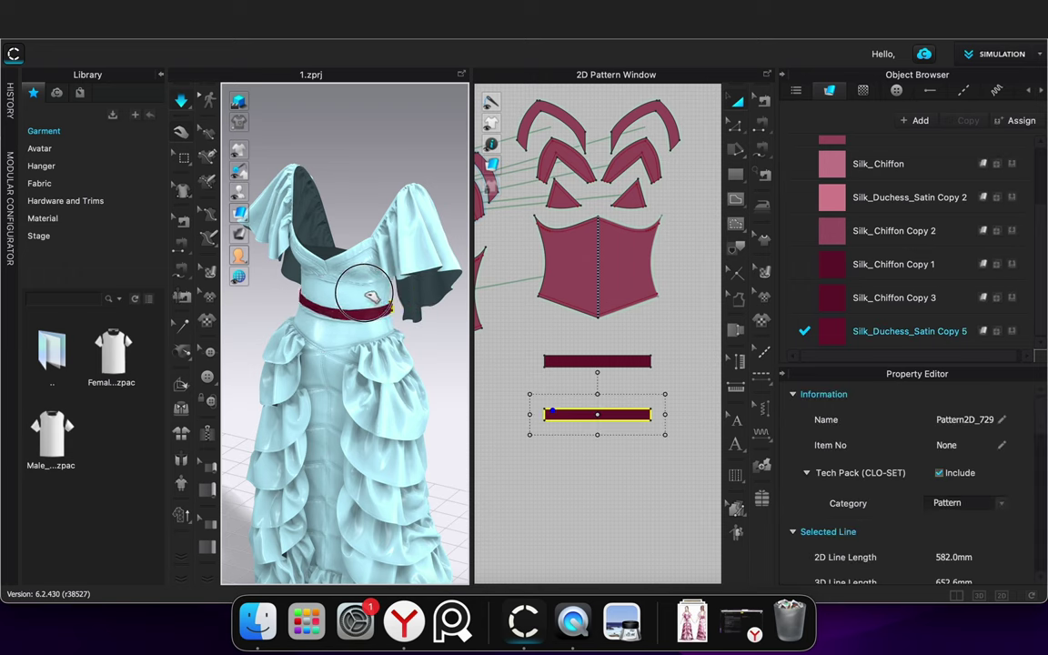
mouse_move(264, 318)
right_down()
mouse_move(338, 316)
mouse_move(277, 308)
right_up()
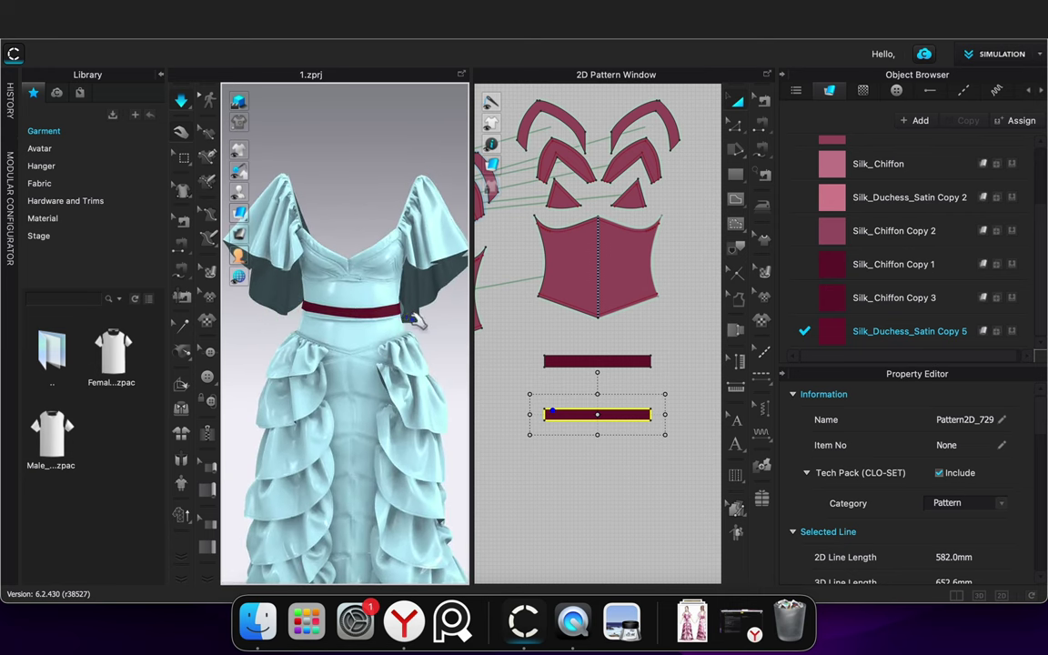
Draw a short vertical internal line about 4.5 mm long on the front bodice panel, just off its centre line
key(b)
scroll(419, 325, up, 3)
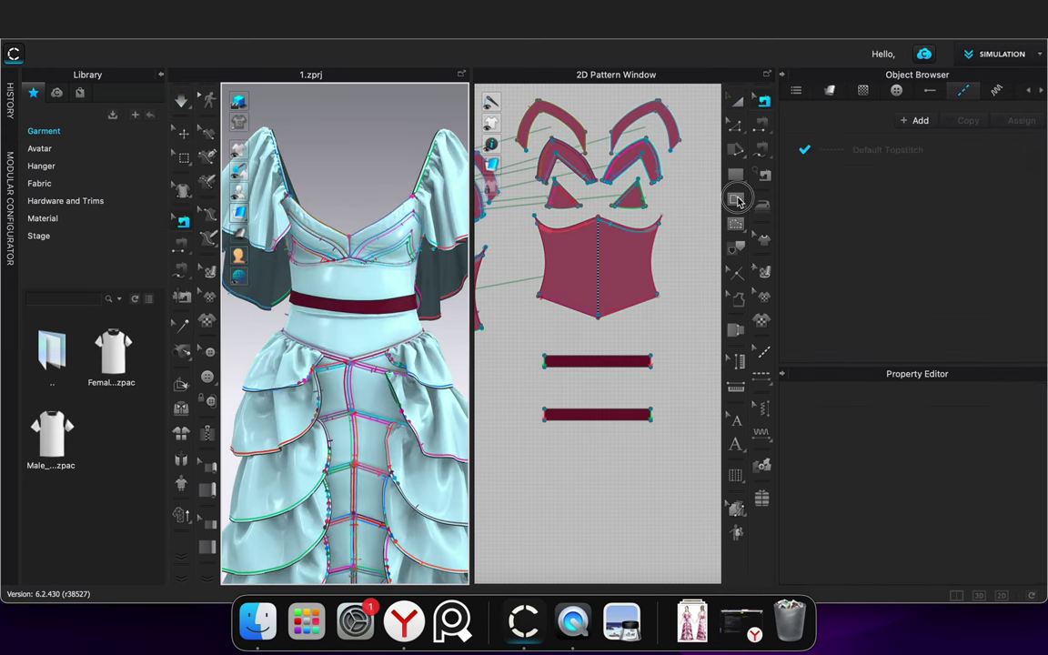
click(737, 200)
scroll(621, 288, down, 3)
scroll(624, 289, up, 5)
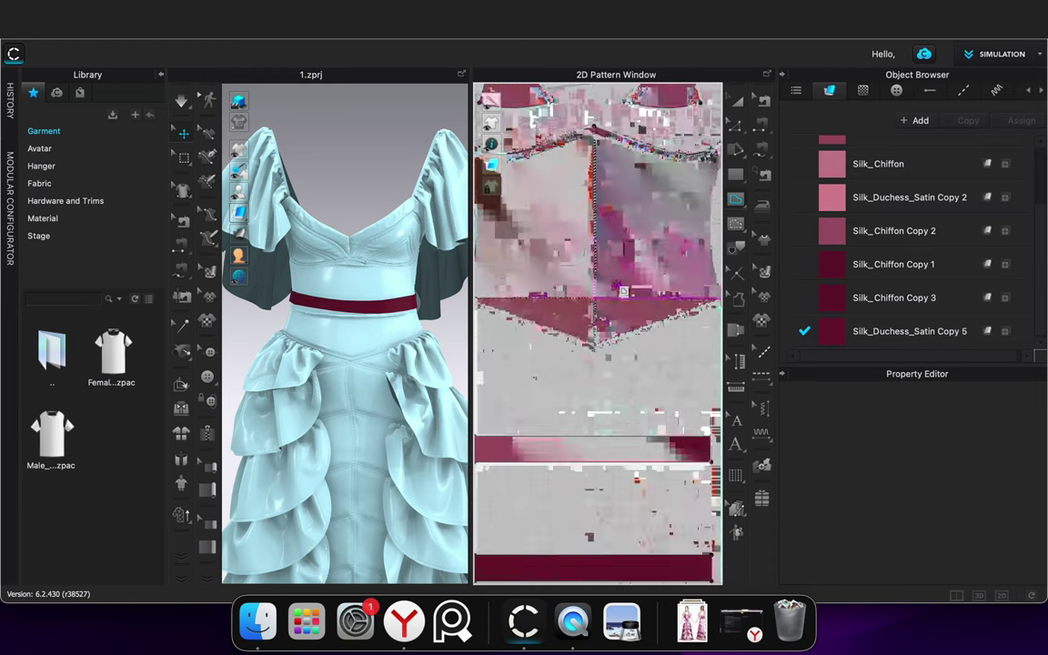
scroll(658, 246, up, 5)
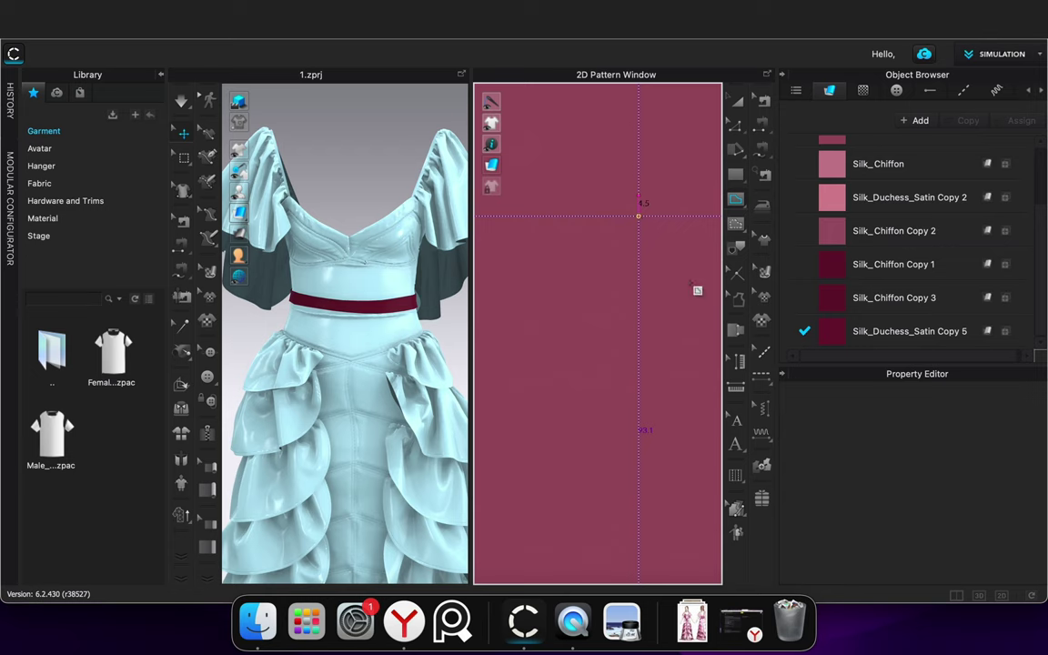
scroll(380, 355, up, 5)
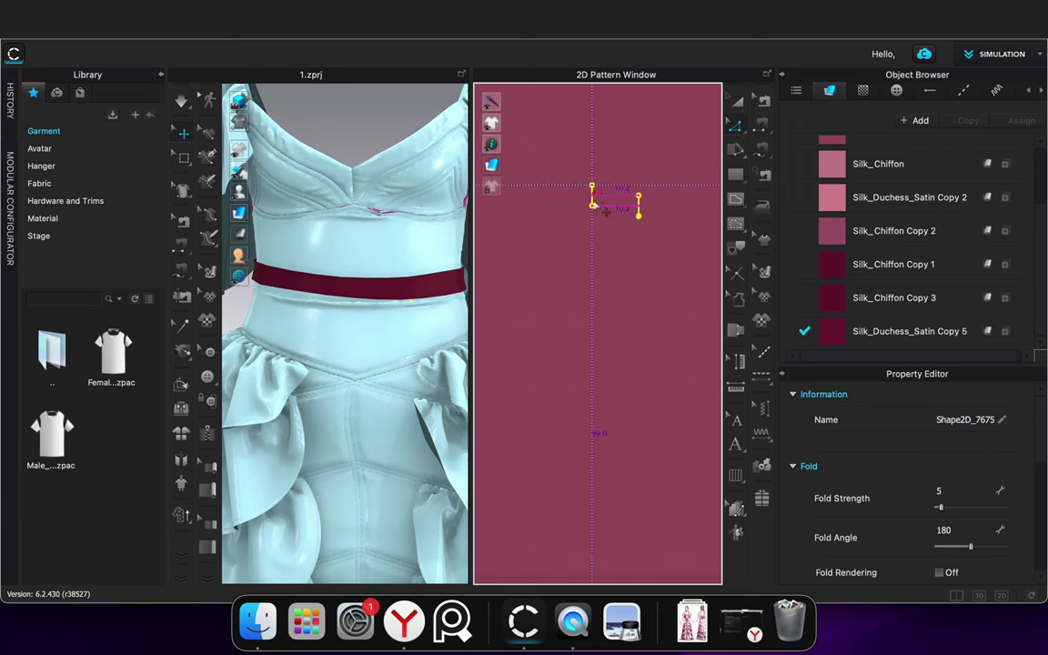
Remove linked editing from the front bodice panel
scroll(648, 300, down, 10)
click(612, 311)
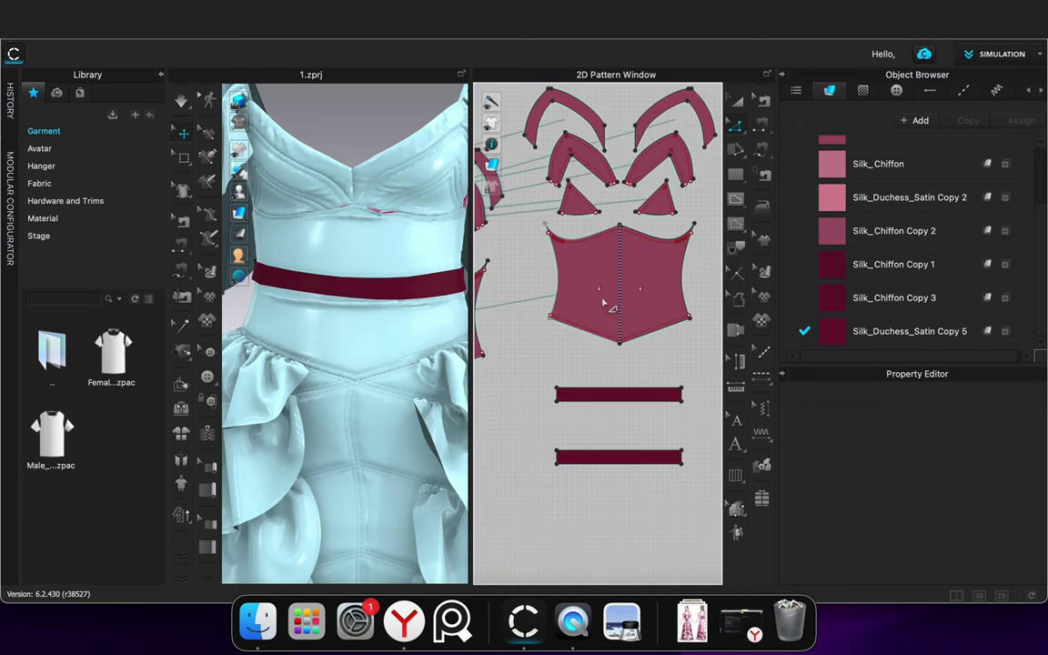
click(738, 103)
click(606, 315)
right_click(605, 315)
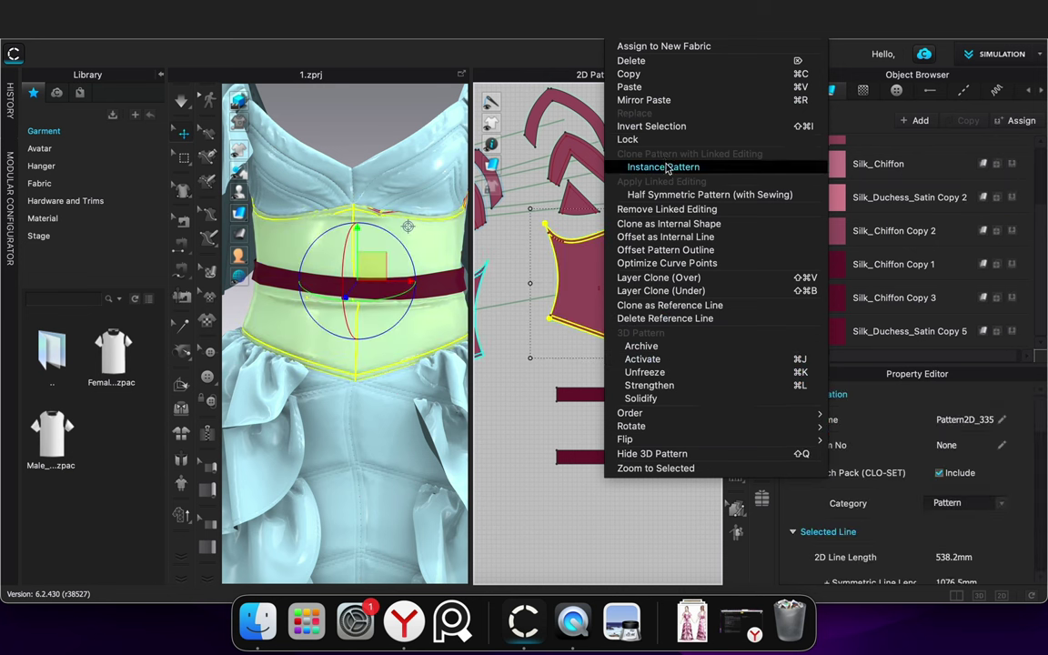
click(662, 212)
Delete the mirrored short internal line on the left half of the front bodice panel
scroll(631, 306, up, 10)
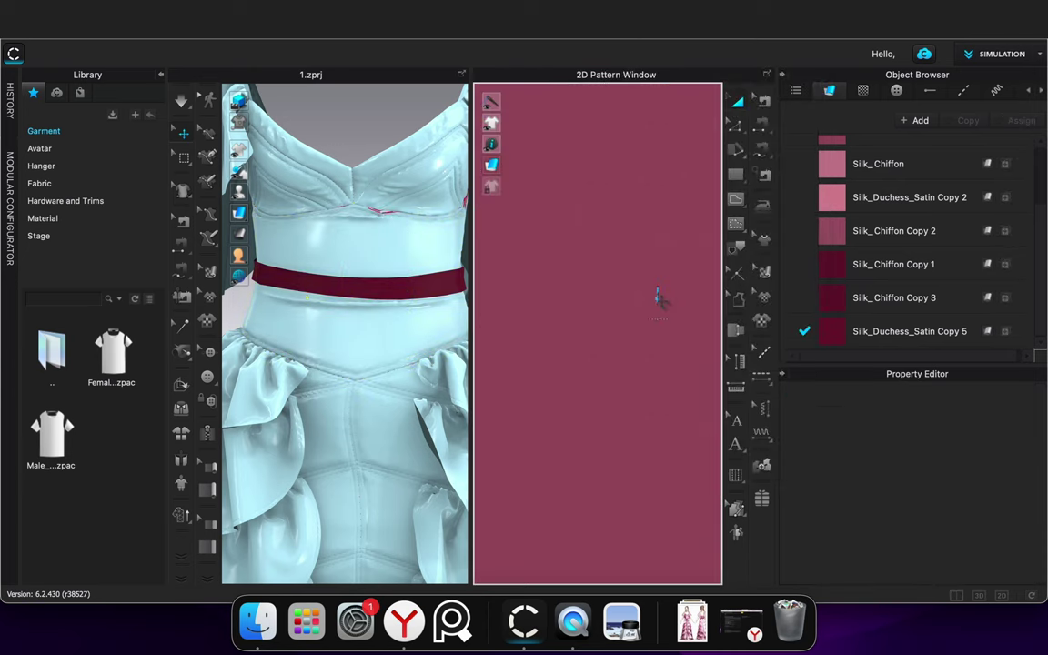
click(657, 297)
scroll(672, 276, down, 5)
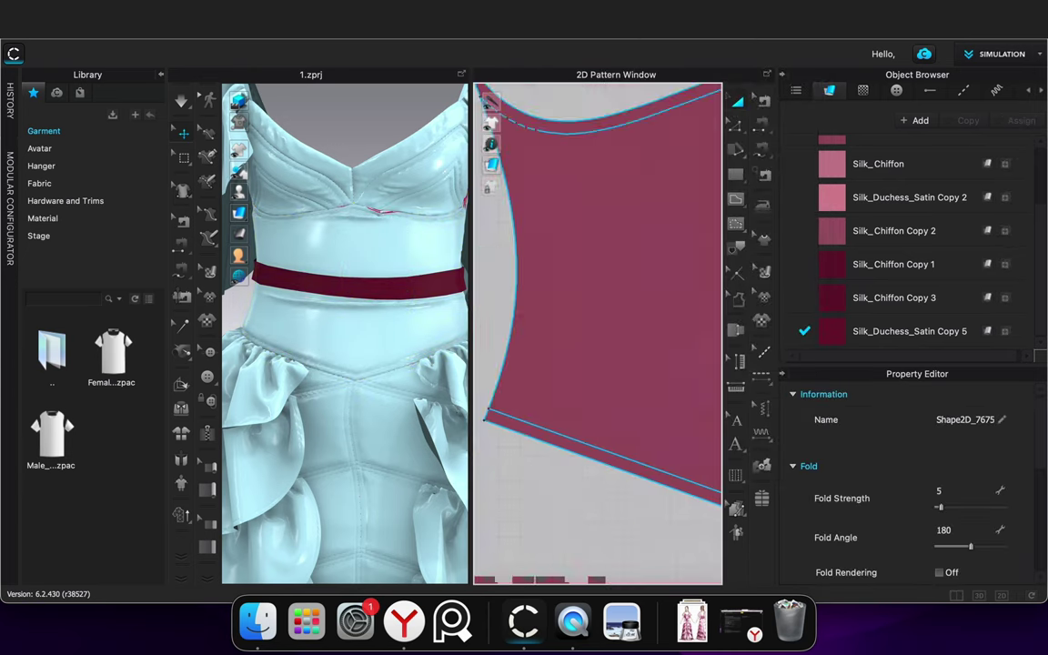
key(Delete)
Draw a vertical internal line across the full height of the front belt strip, aligned with the bodice's short line
scroll(673, 300, down, 6)
middle_drag(672, 386, 584, 340)
scroll(605, 377, up, 8)
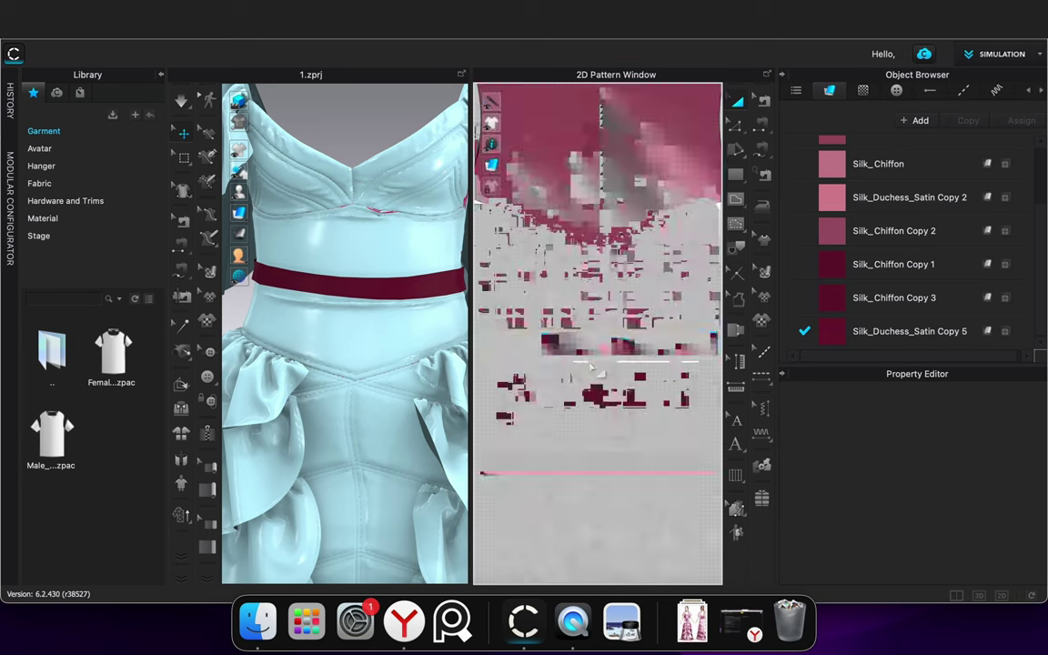
click(739, 204)
scroll(569, 325, down, 5)
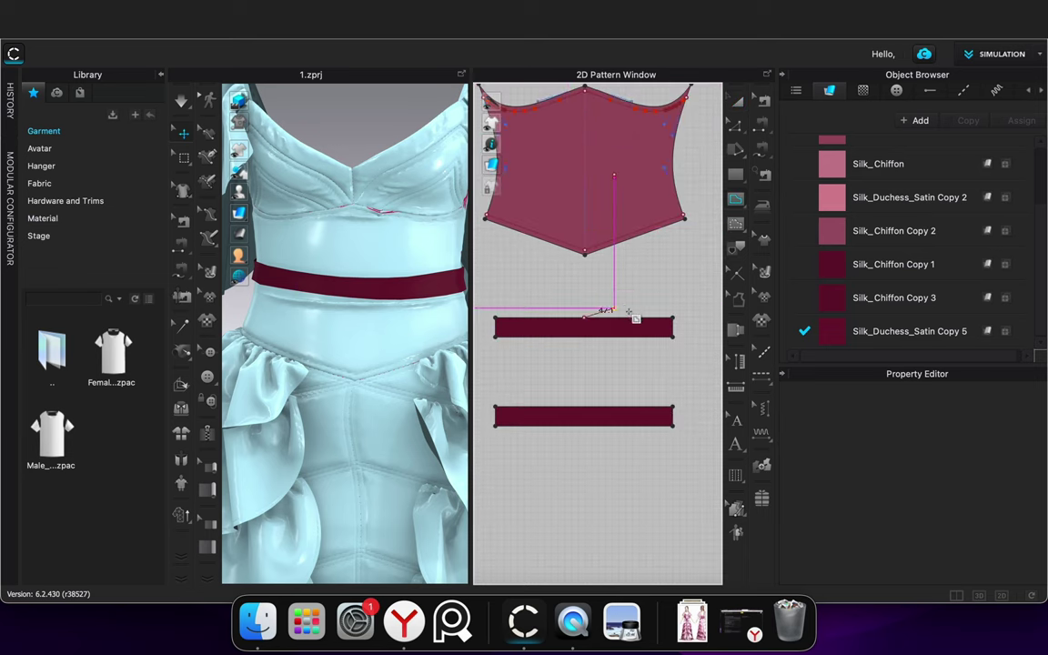
click(614, 318)
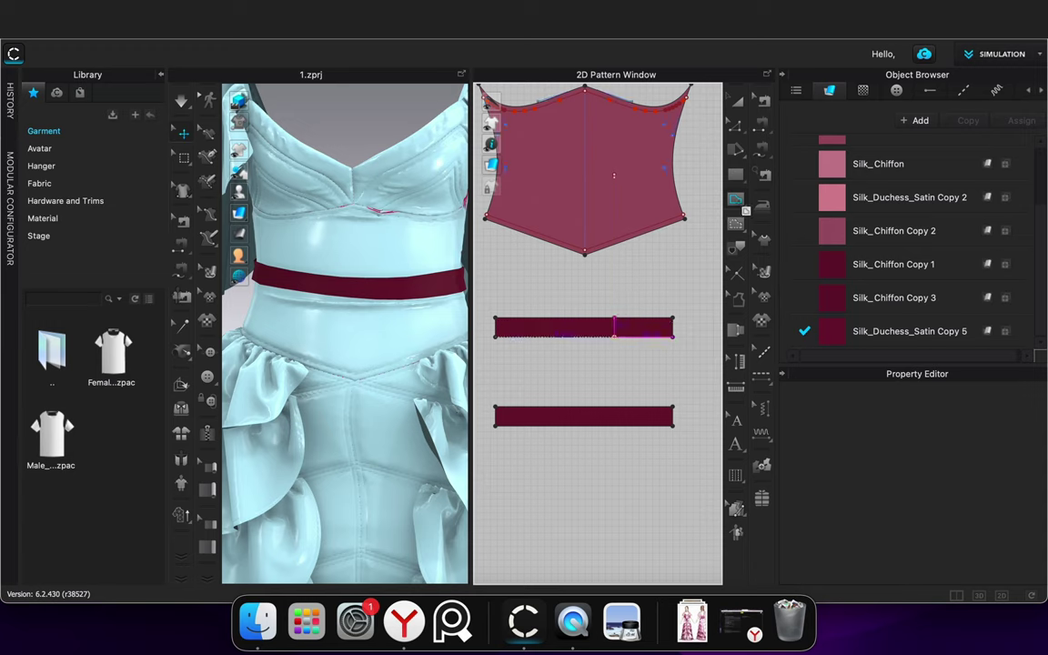
click(614, 337)
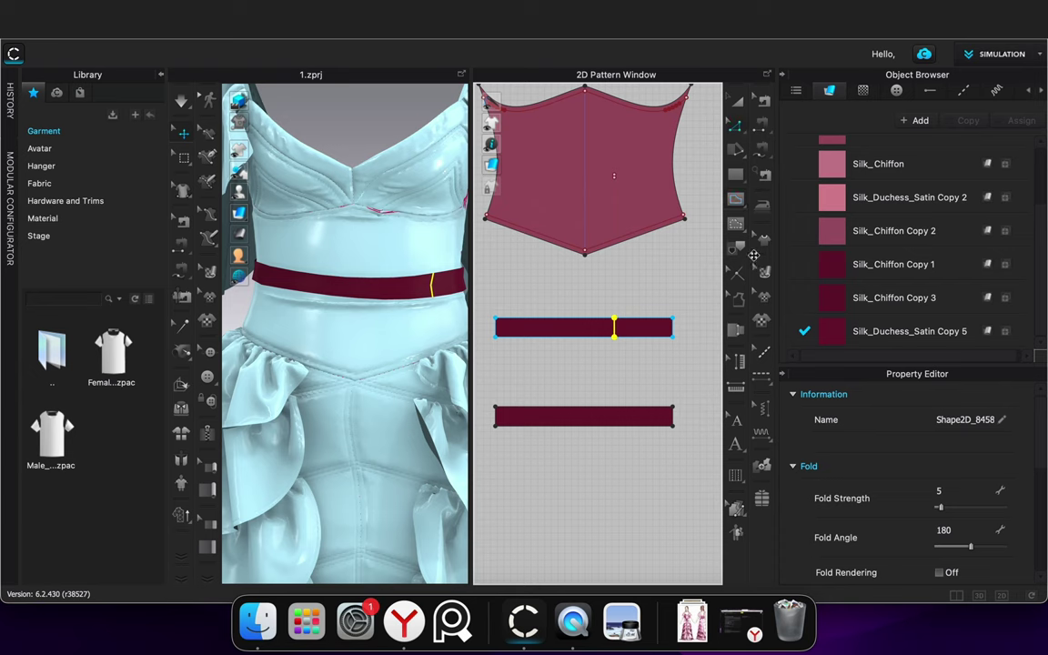
Sew the front belt strip's vertical internal line to the short internal line on the bodice panel
click(763, 126)
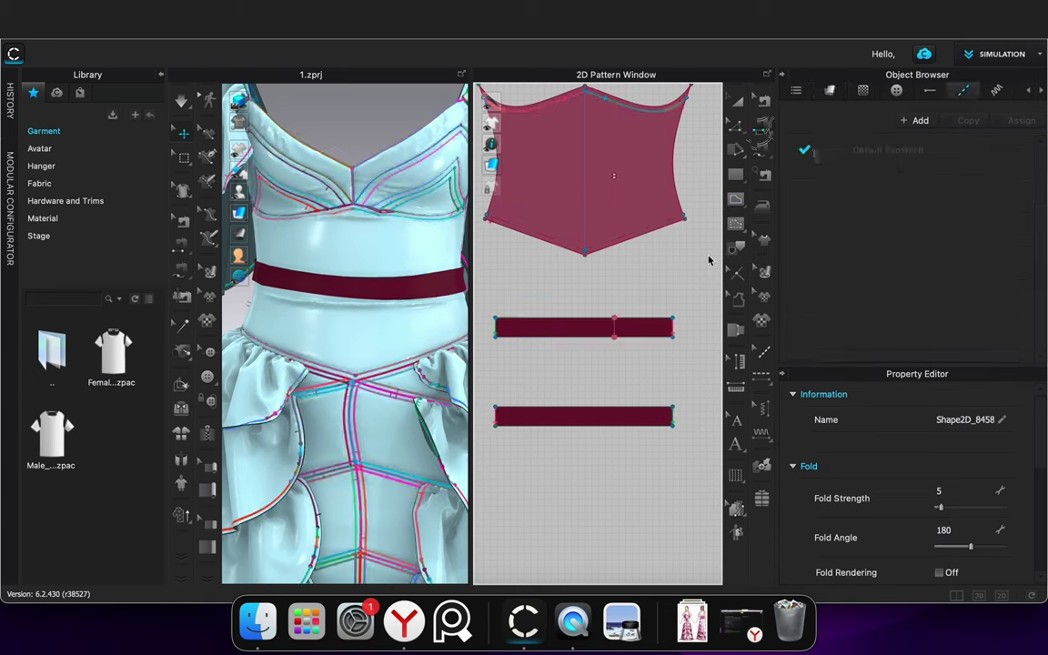
click(614, 323)
scroll(616, 177, up, 10)
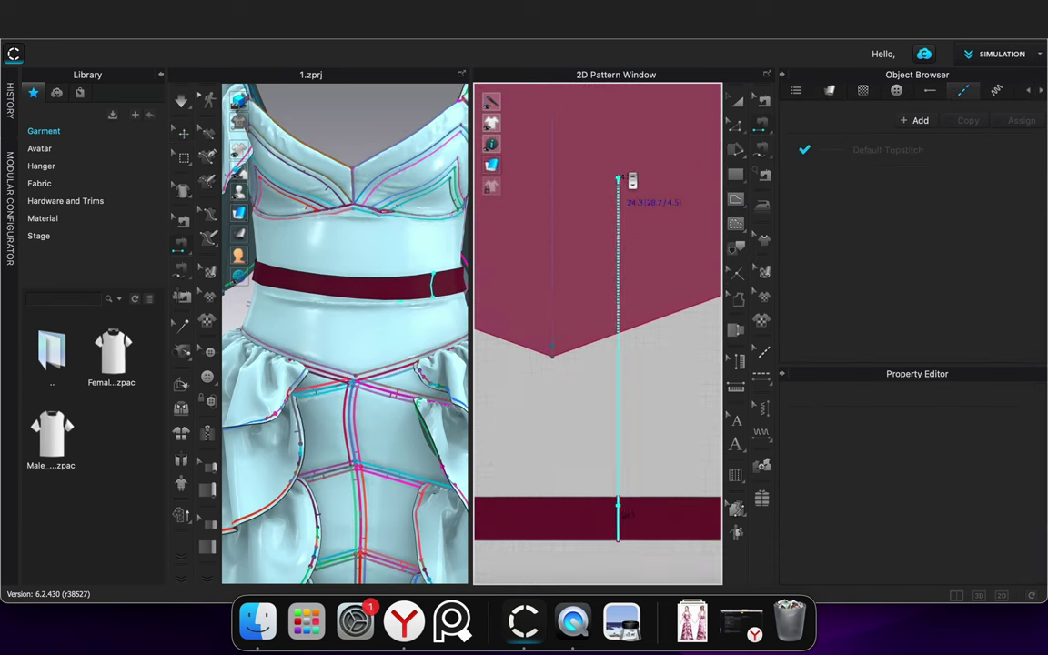
click(618, 209)
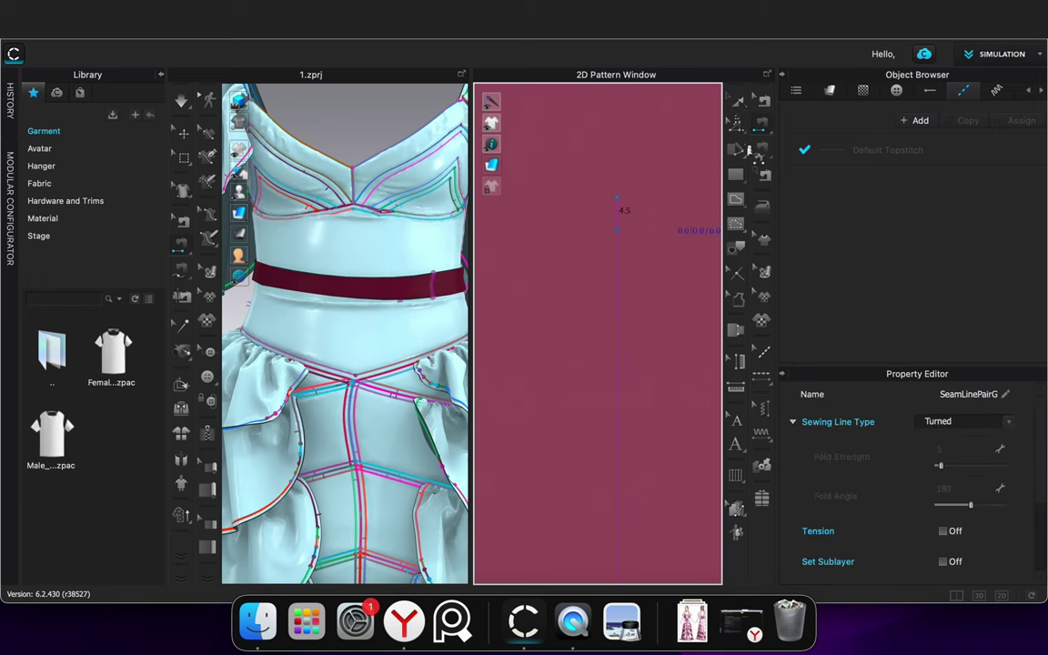
Simulate the garment to pinch the belt onto the short bodice seam and pull the front strip at the pinch
click(738, 103)
scroll(520, 311, down, 10)
click(570, 372)
key(space)
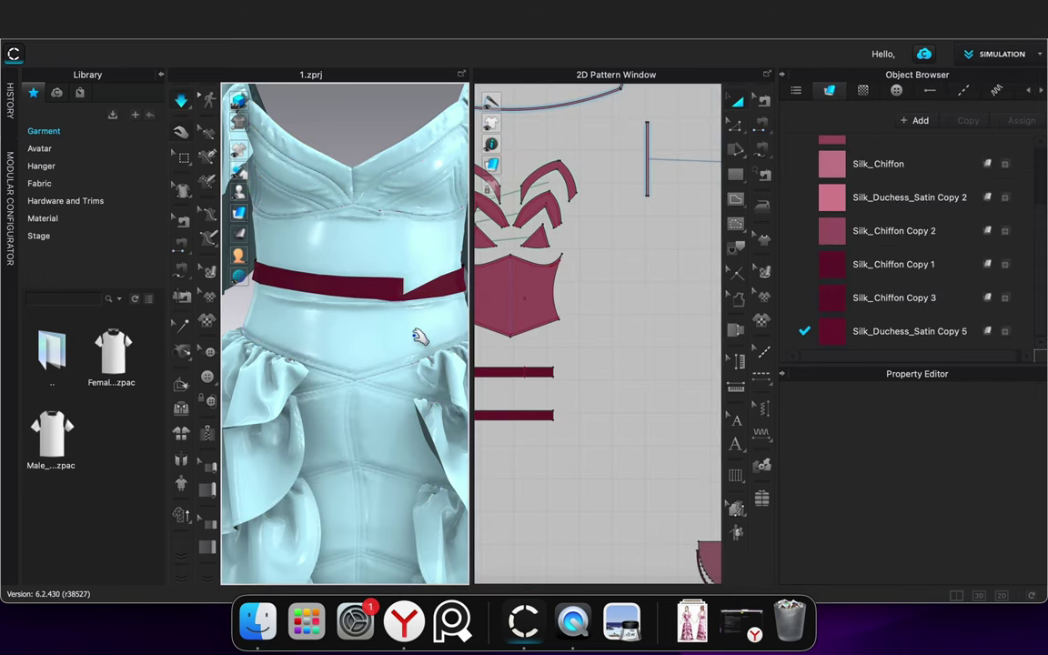
click(388, 286)
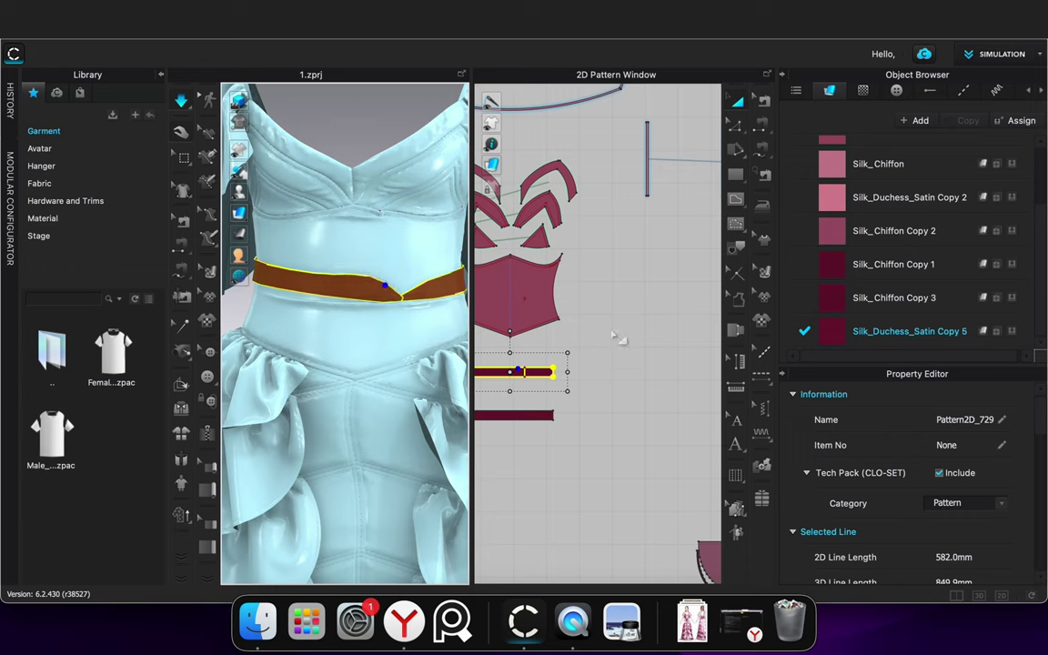
Set the particle distance of both belt strips to 7 mm
click(587, 362)
click(545, 373)
shift+click(545, 416)
scroll(957, 566, down, 2)
scroll(955, 566, down, 10)
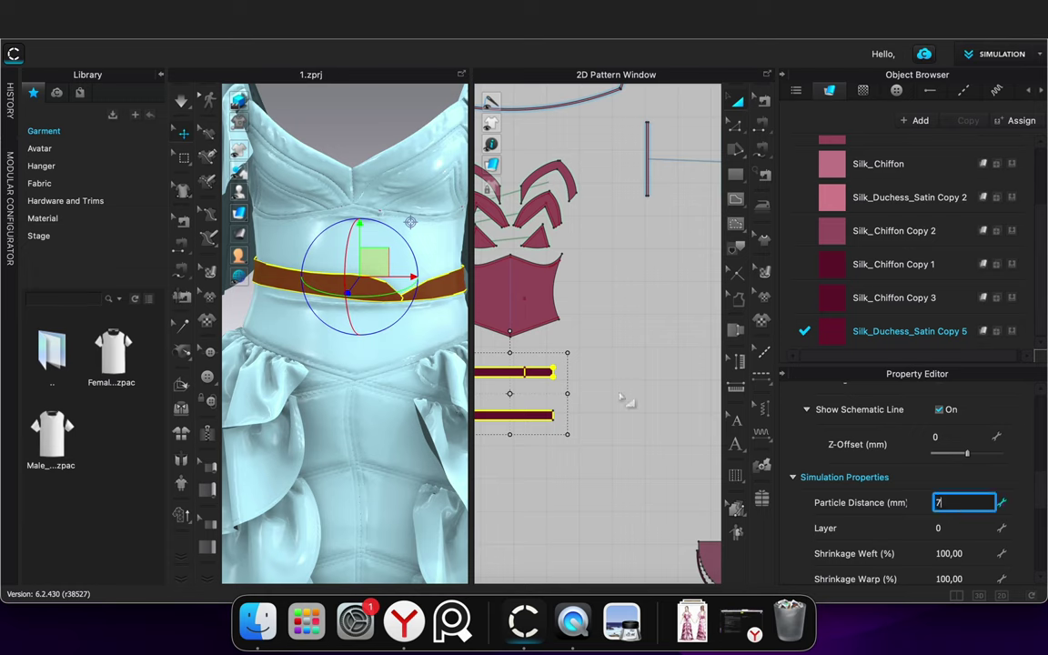
click(599, 360)
Simulate again and pull the belt's upper edge beside the pinch to shape its folds
scroll(399, 281, up, 6)
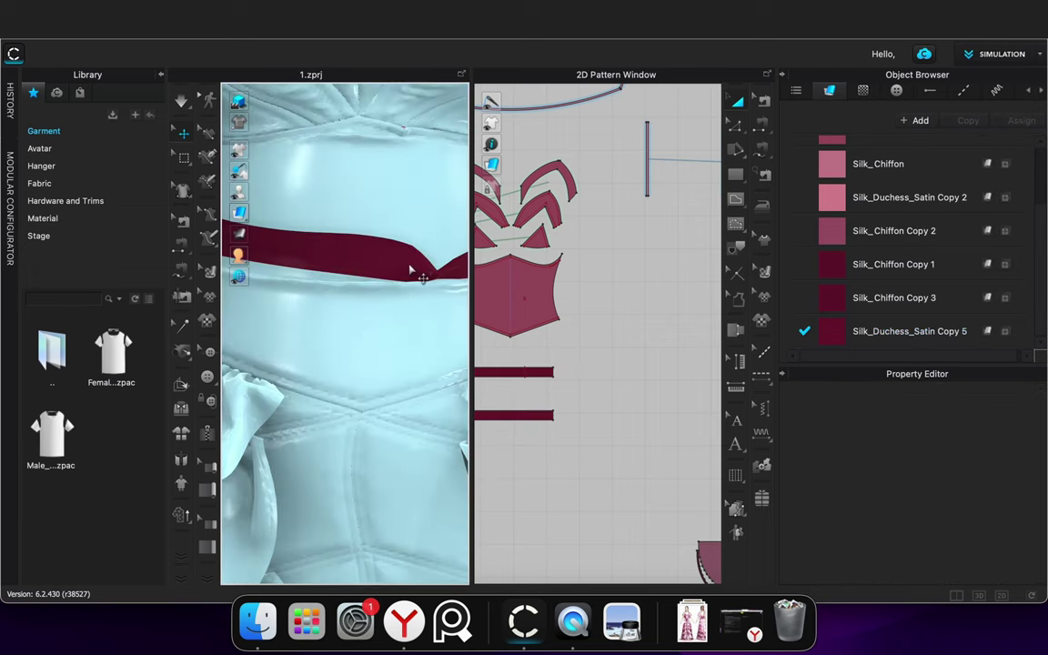
key(space)
drag(425, 234, 419, 236)
key(space)
scroll(434, 277, down, 6)
Examine how the pinched belt sits on the waist from different angles and distances
click(623, 353)
scroll(427, 337, down, 5)
right_drag(407, 312, 88, 293)
scroll(351, 328, up, 4)
scroll(549, 390, up, 10)
scroll(531, 354, down, 8)
right_drag(410, 401, 351, 369)
Make a layer clone of the front and back belt strips, placing each copy just above its original
click(360, 268)
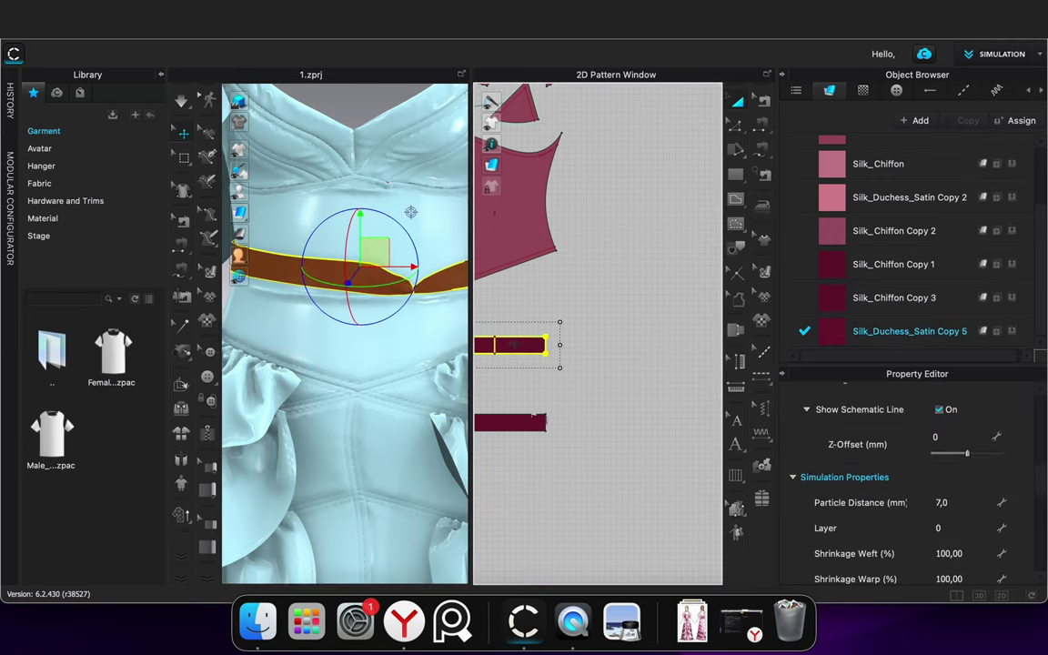
right_click(517, 352)
click(596, 277)
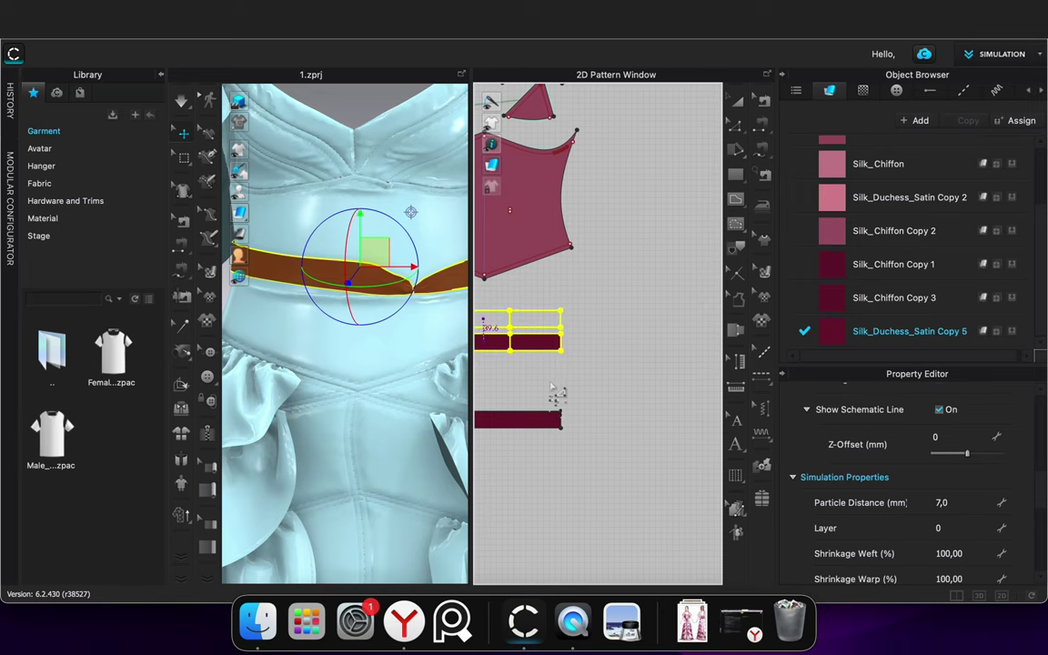
right_click(547, 420)
click(591, 378)
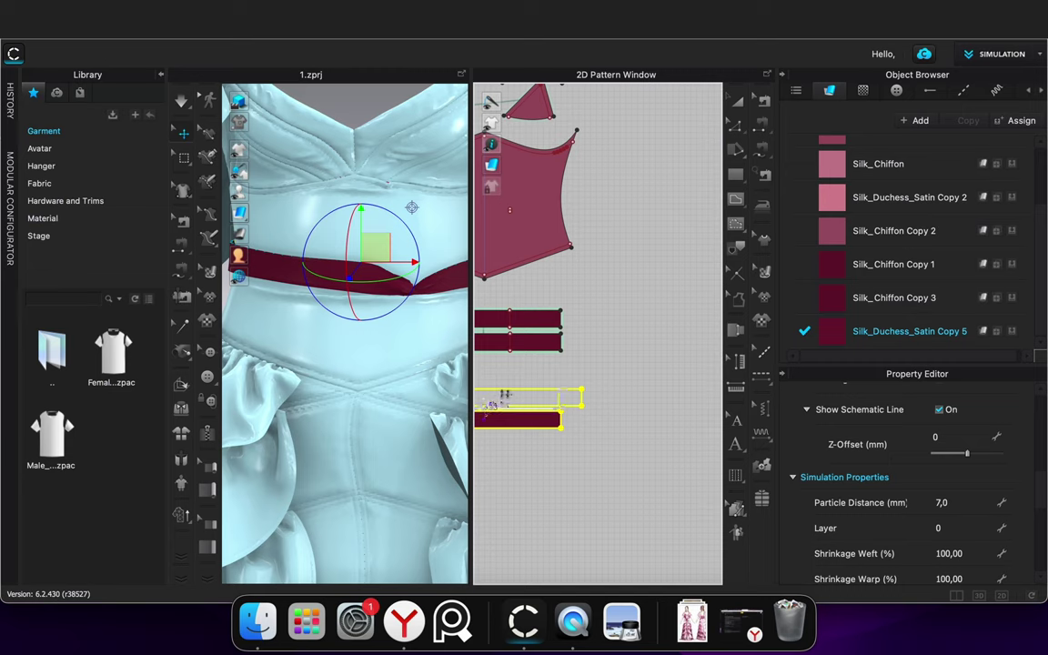
click(605, 378)
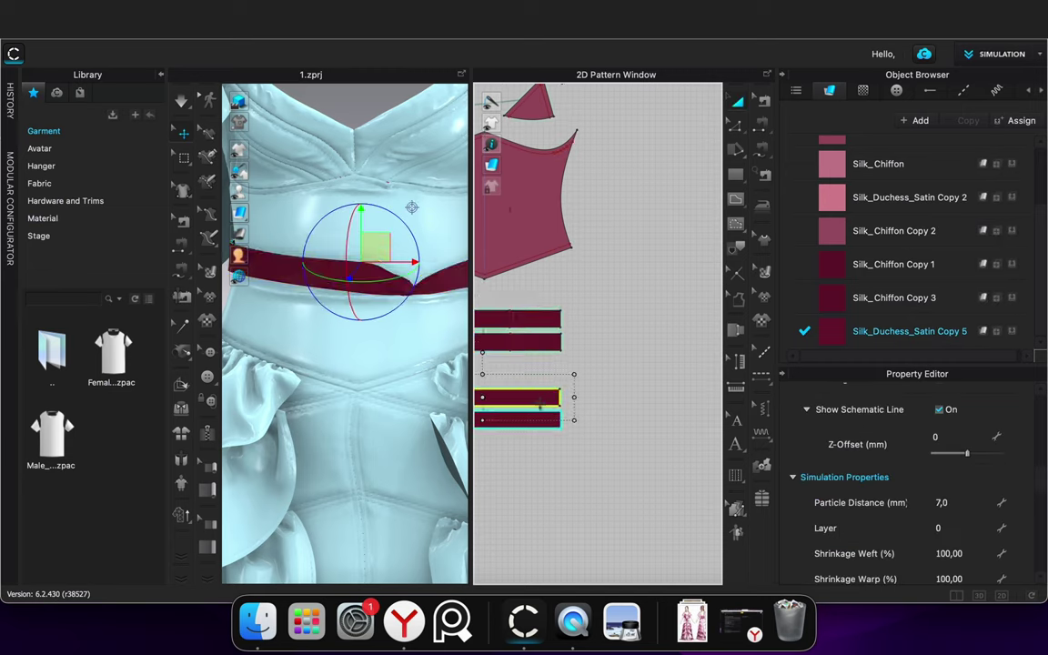
Set the particle distance of all belt strips and their layer clones to 5 mm
shift+click(536, 317)
click(949, 501)
text(5)
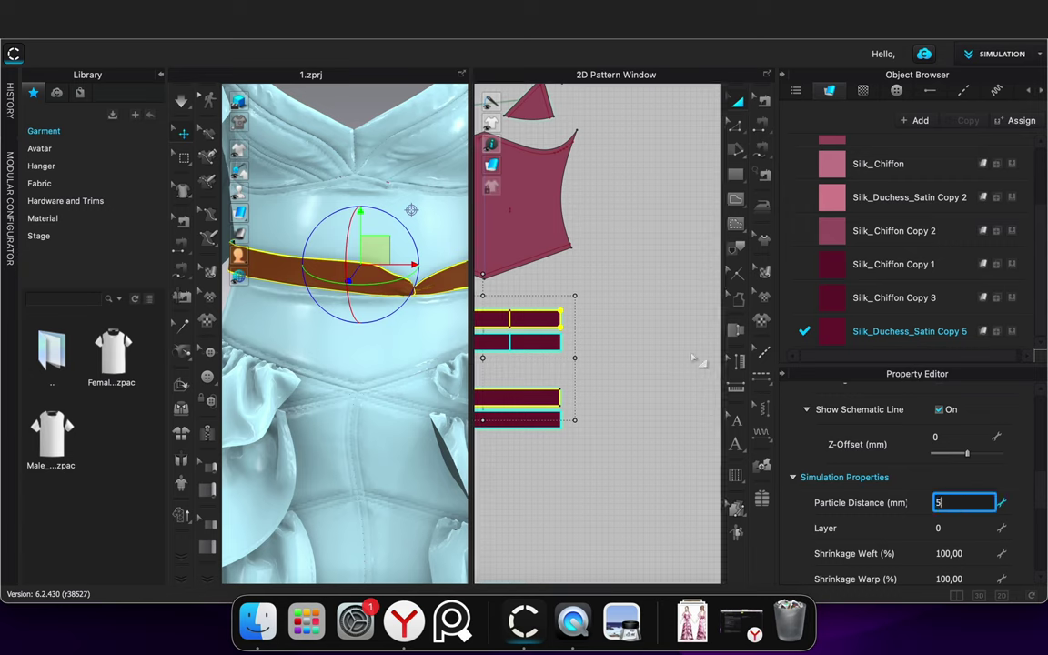
click(309, 328)
Simulate the doubled belt and examine the pinched spot at the front of the waist up close
scroll(401, 290, down, 5)
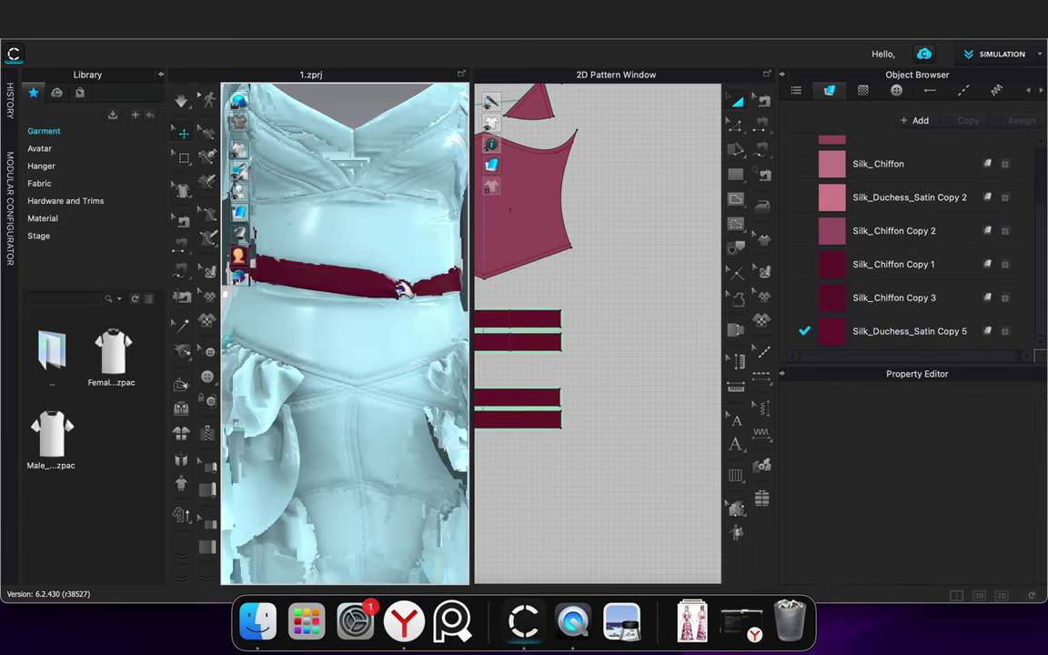
scroll(411, 326, up, 8)
middle_drag(413, 323, 358, 323)
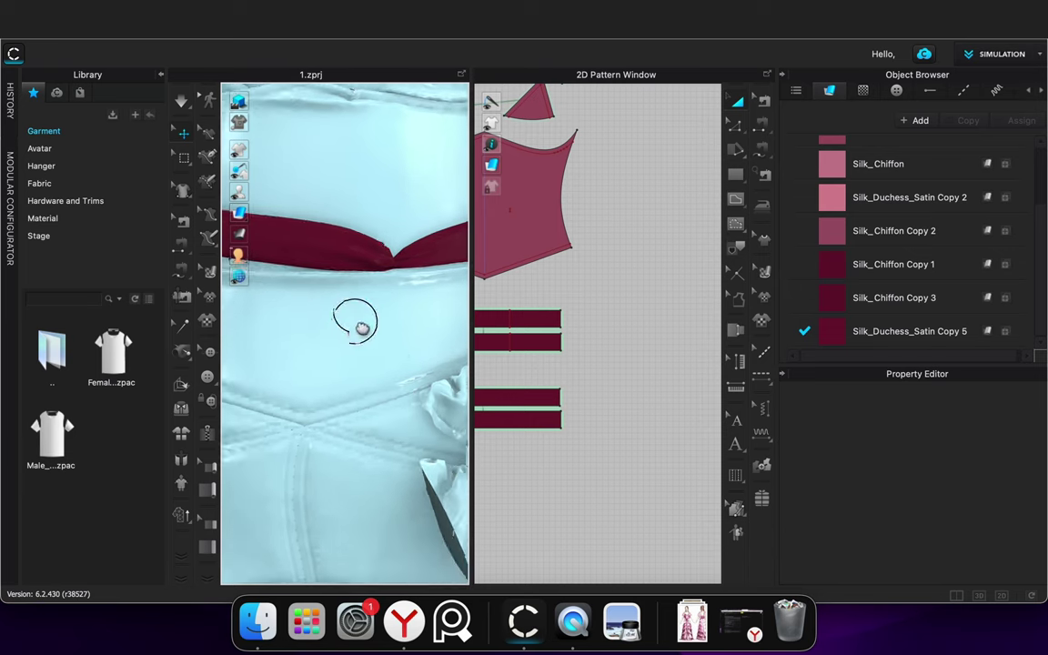
right_drag(358, 322, 334, 299)
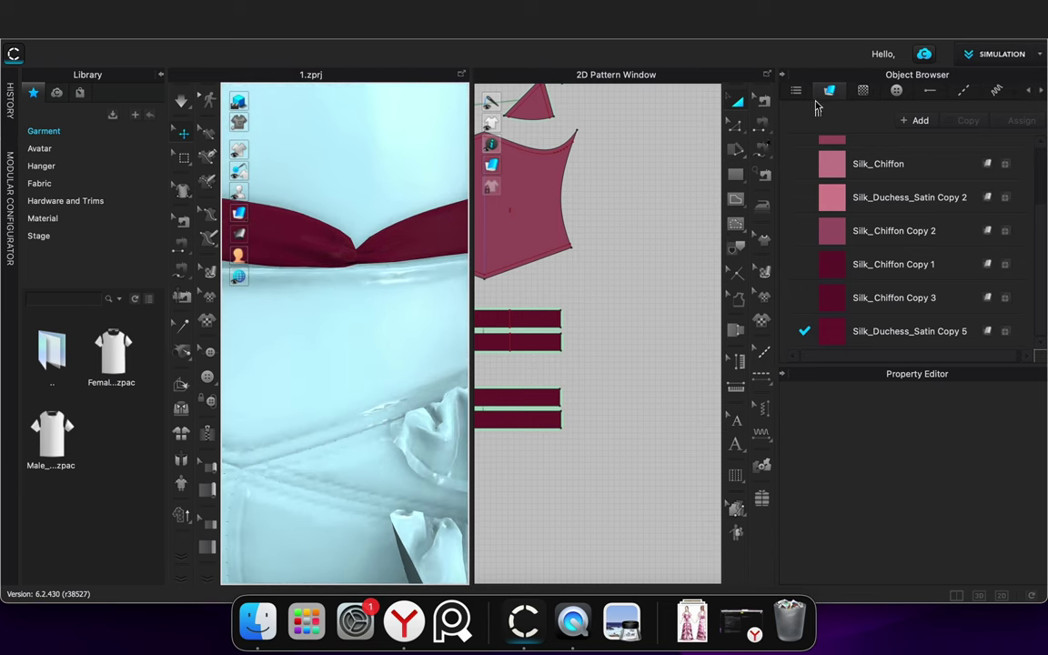
Draw a small rectangular pattern beside the belt strips and a narrow upright one about 90 mm tall over them
click(736, 177)
click(764, 188)
scroll(517, 358, up, 5)
drag(712, 300, 647, 343)
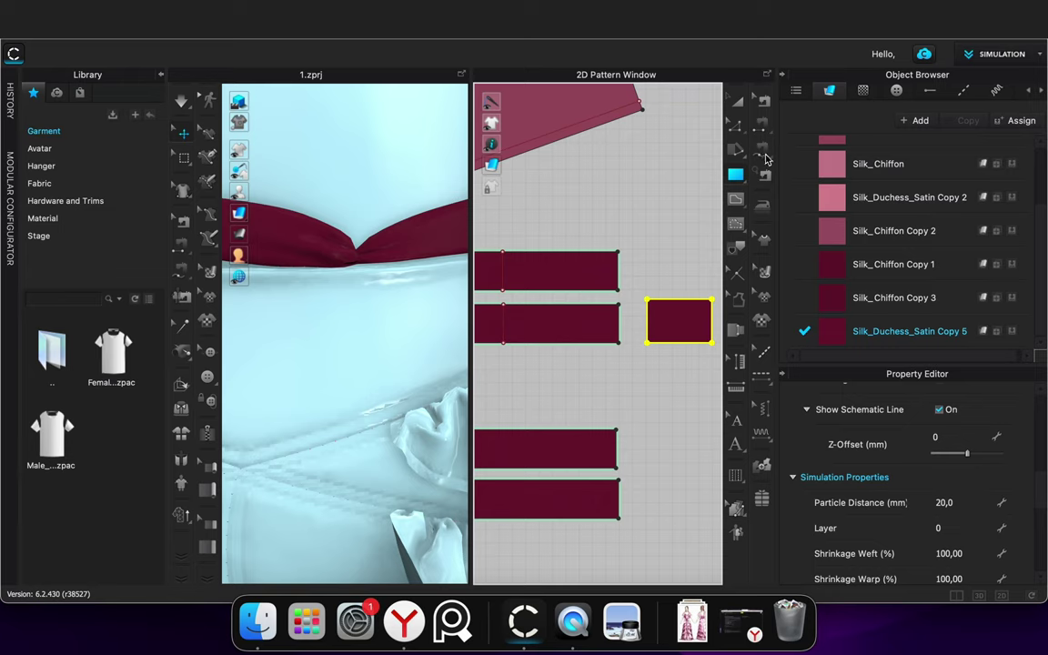
scroll(669, 400, down, 2)
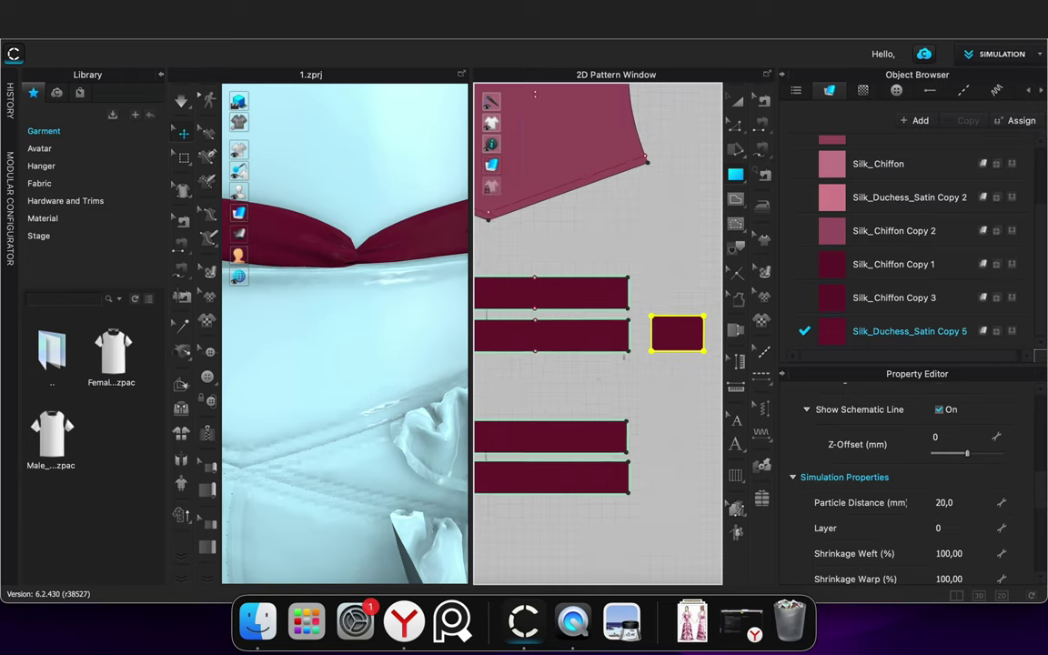
drag(589, 374, 587, 411)
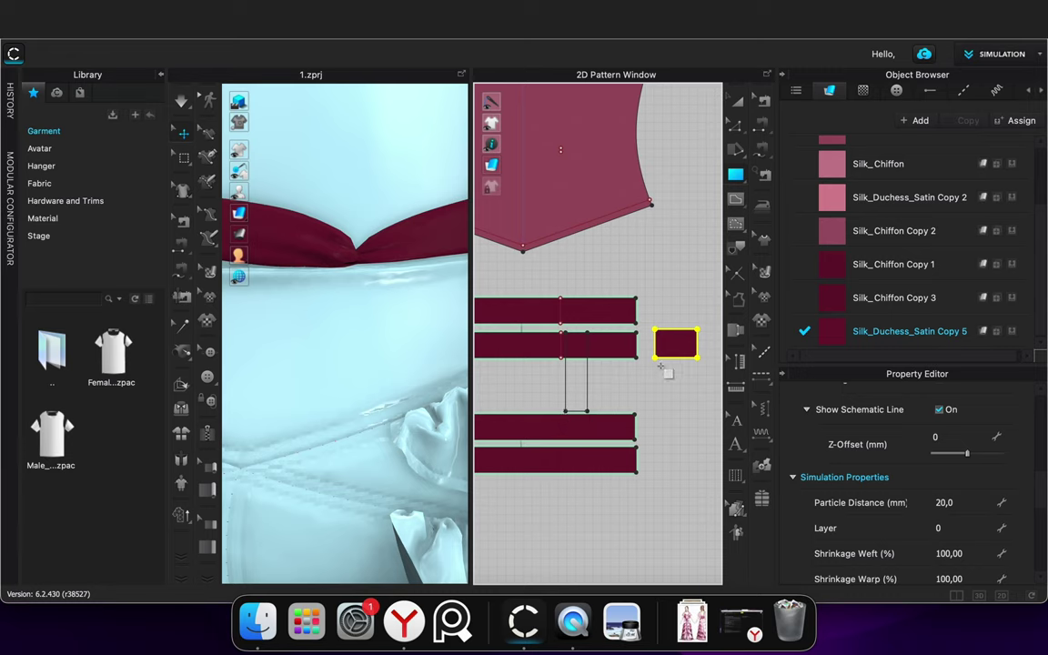
Delete the small rectangle and move the narrow upright one into the free space beside the belt strips
click(738, 102)
click(683, 333)
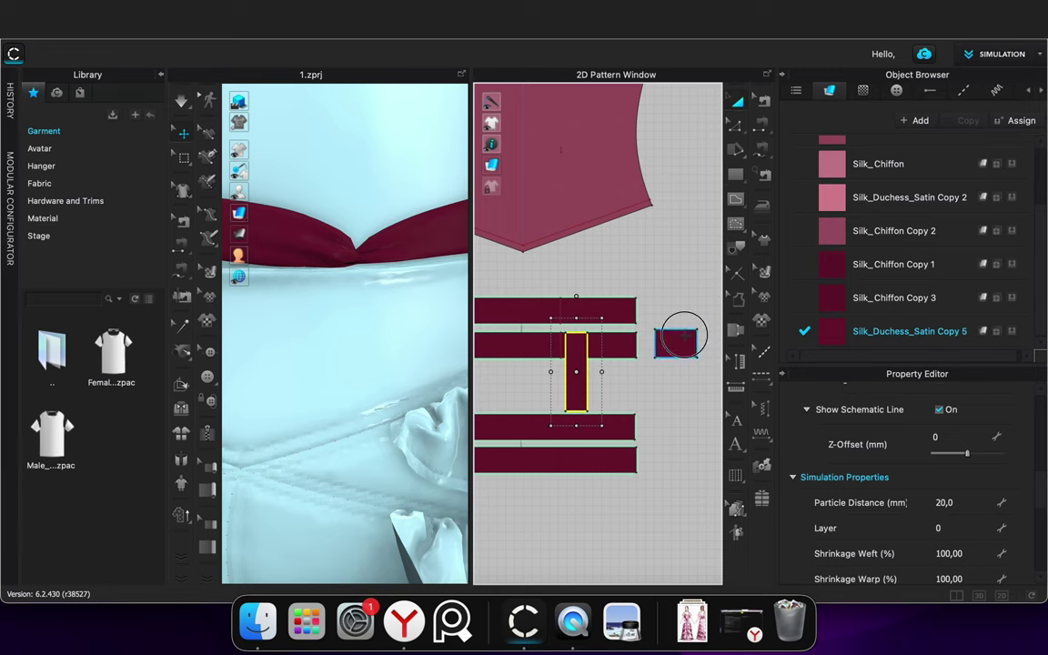
shift+click(582, 382)
key(Delete)
drag(583, 382, 687, 407)
click(668, 475)
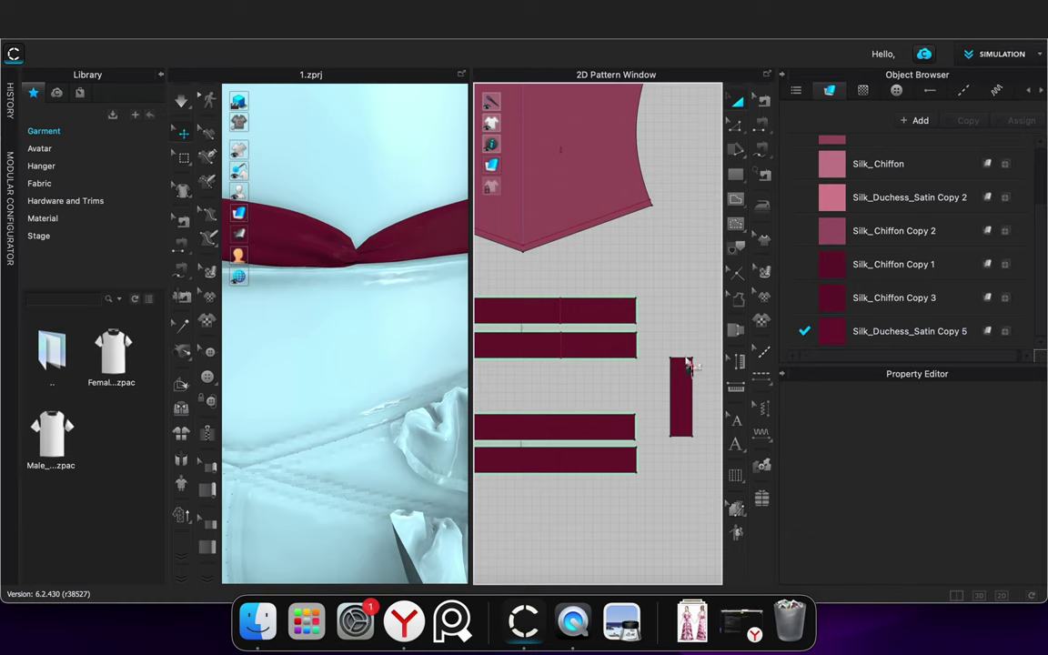
Reshape the narrow upright pattern beside the belt strips into a slanted strip by moving its corner points and edges
key(z)
drag(671, 358, 671, 374)
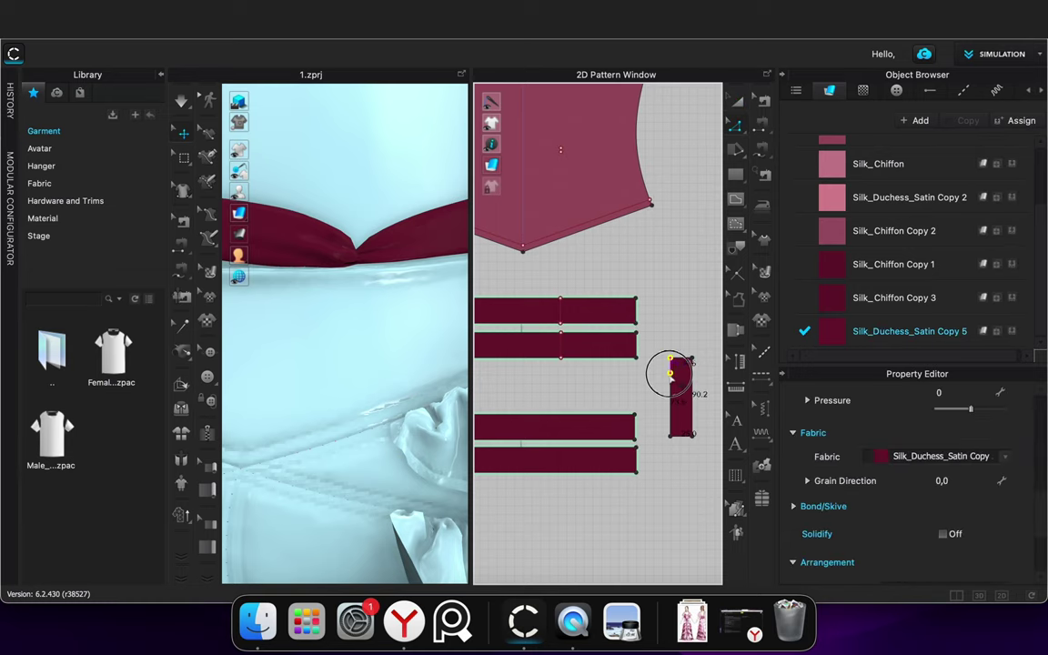
drag(671, 374, 655, 359)
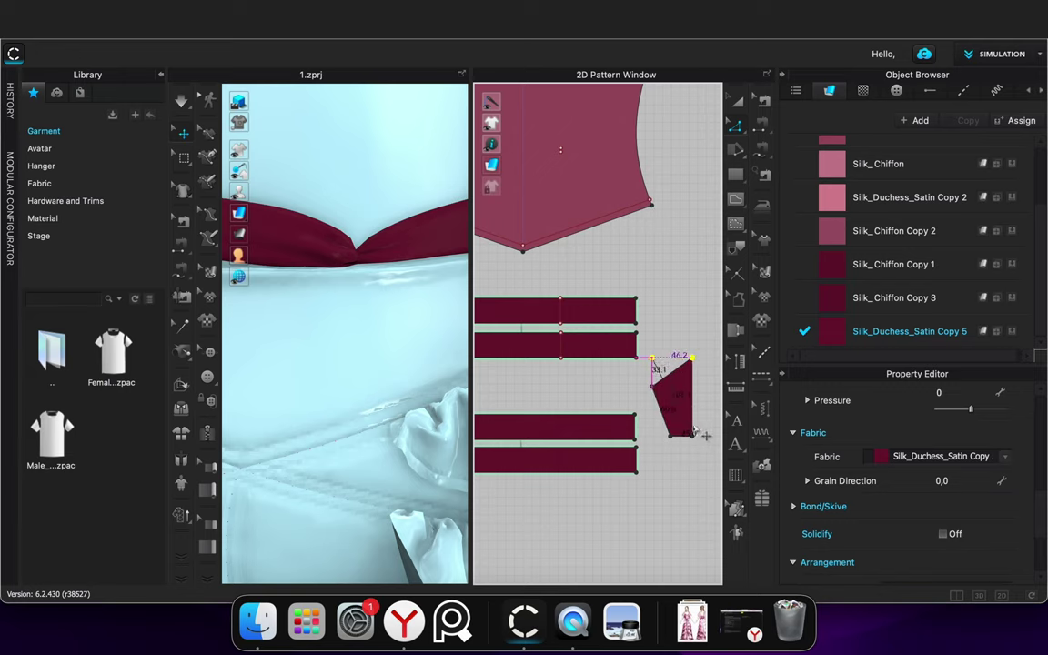
drag(693, 432, 672, 408)
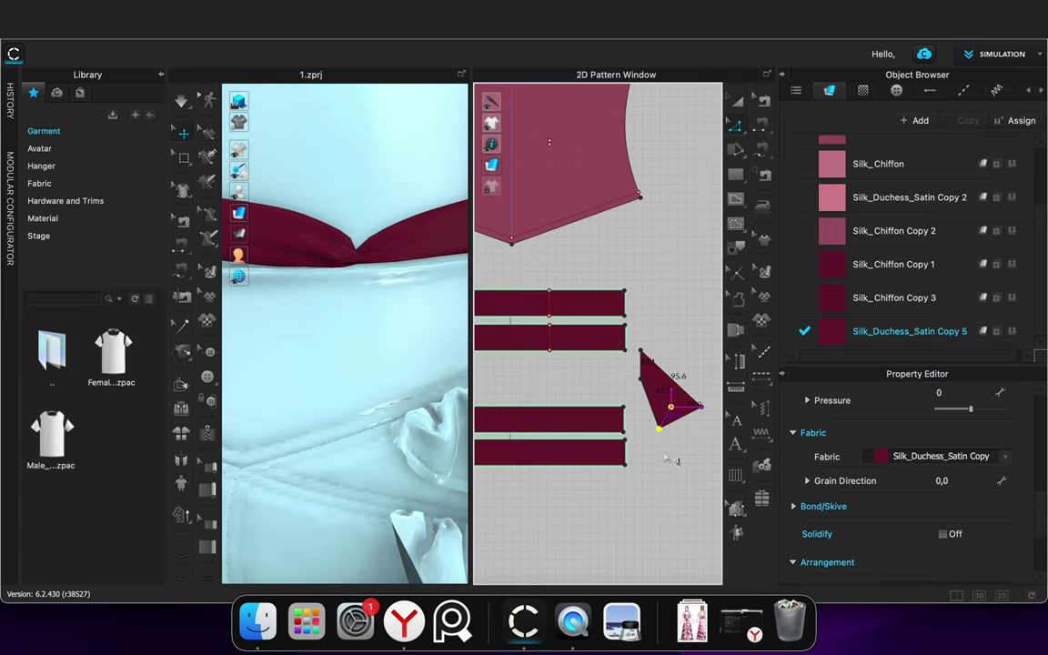
click(662, 448)
Sew the slanted strip's short upright edge to the internal pinch line on the uppermost belt strip
click(763, 126)
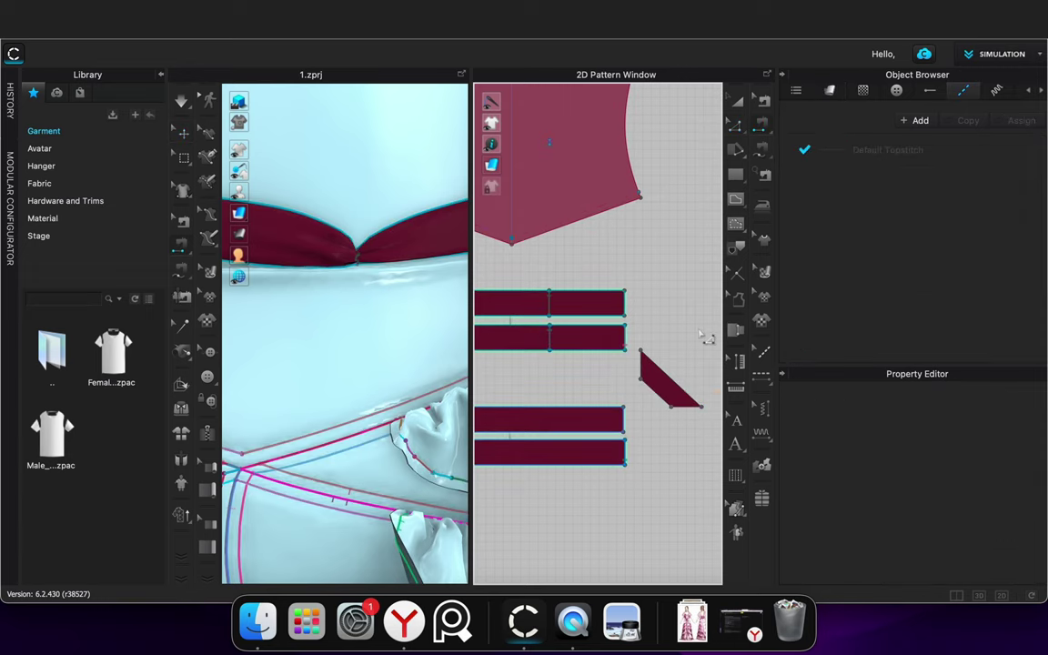
click(548, 298)
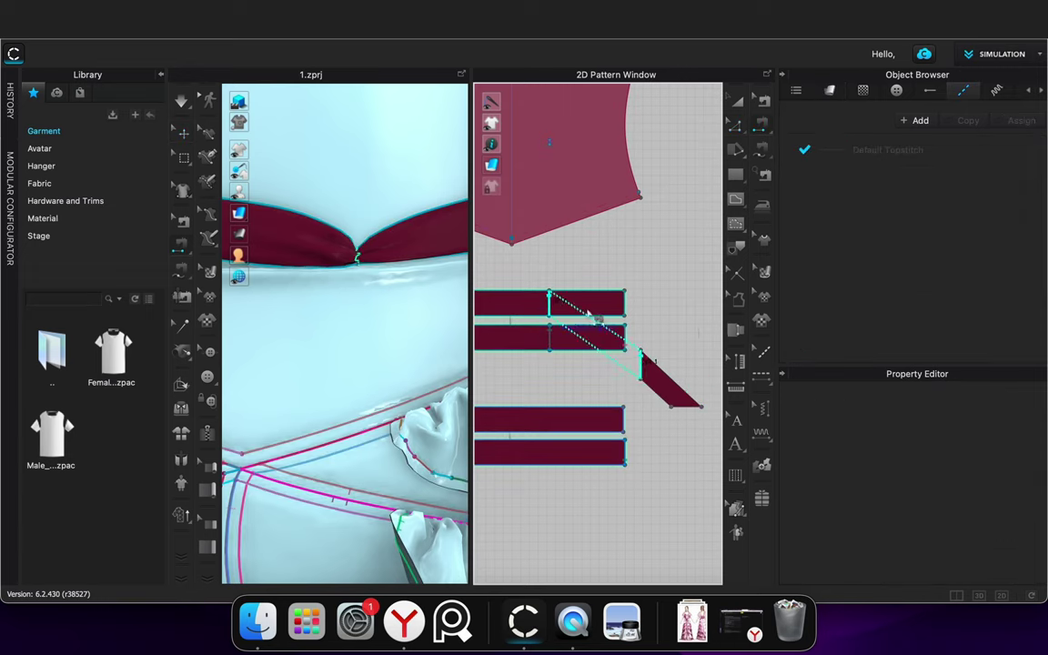
click(739, 102)
Move the slanted strip in 3D from far beside the dress up to a spot in front of the waist
scroll(386, 311, down, 10)
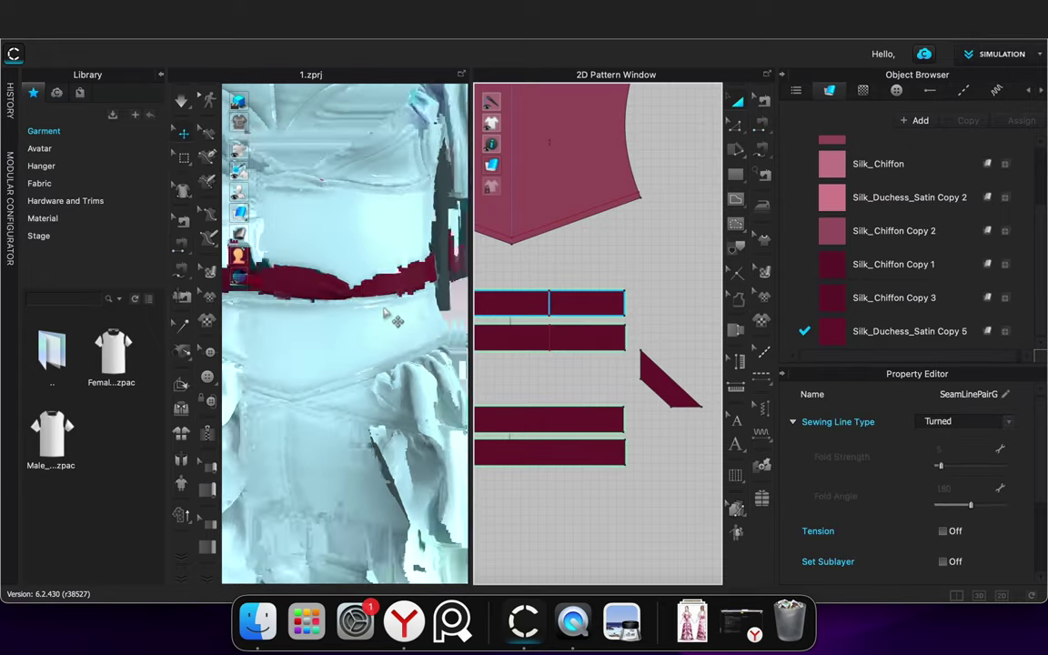
click(667, 381)
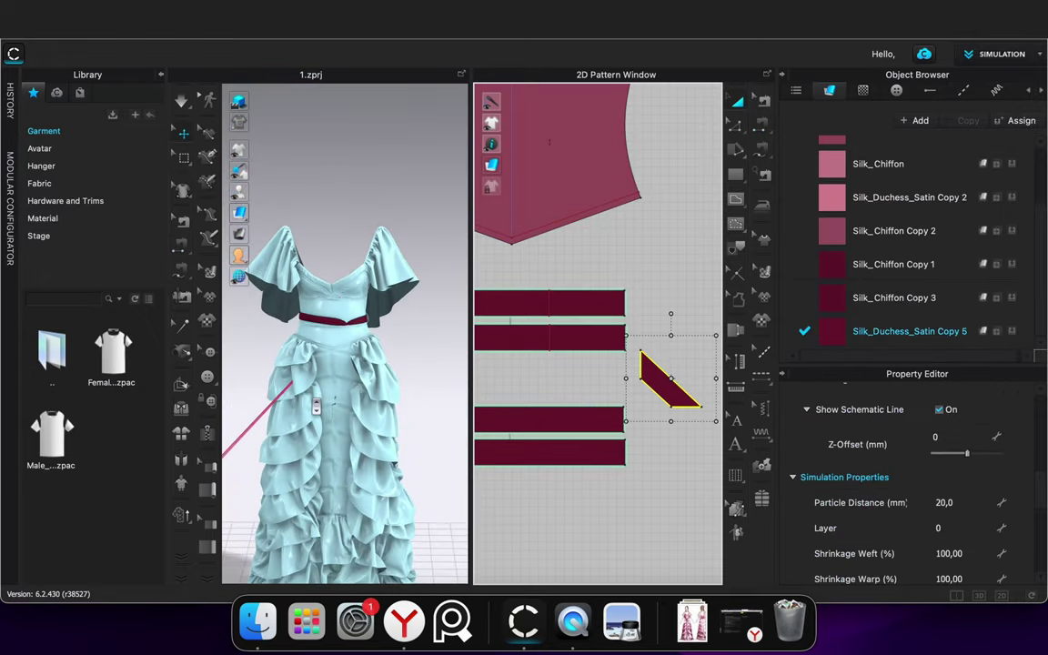
scroll(316, 407, down, 6)
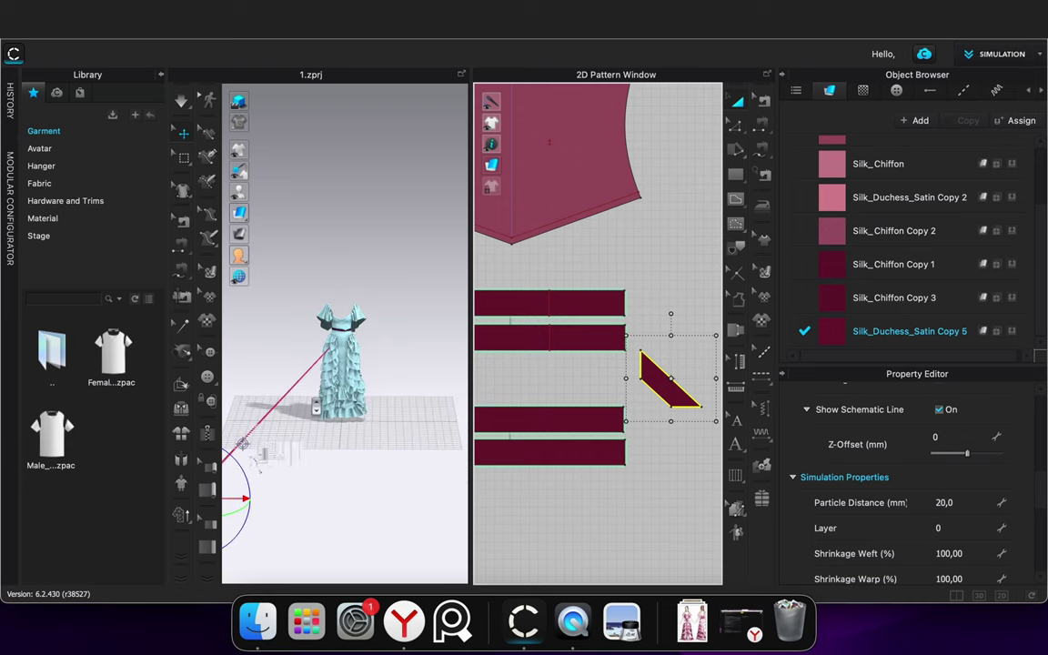
drag(242, 452, 321, 361)
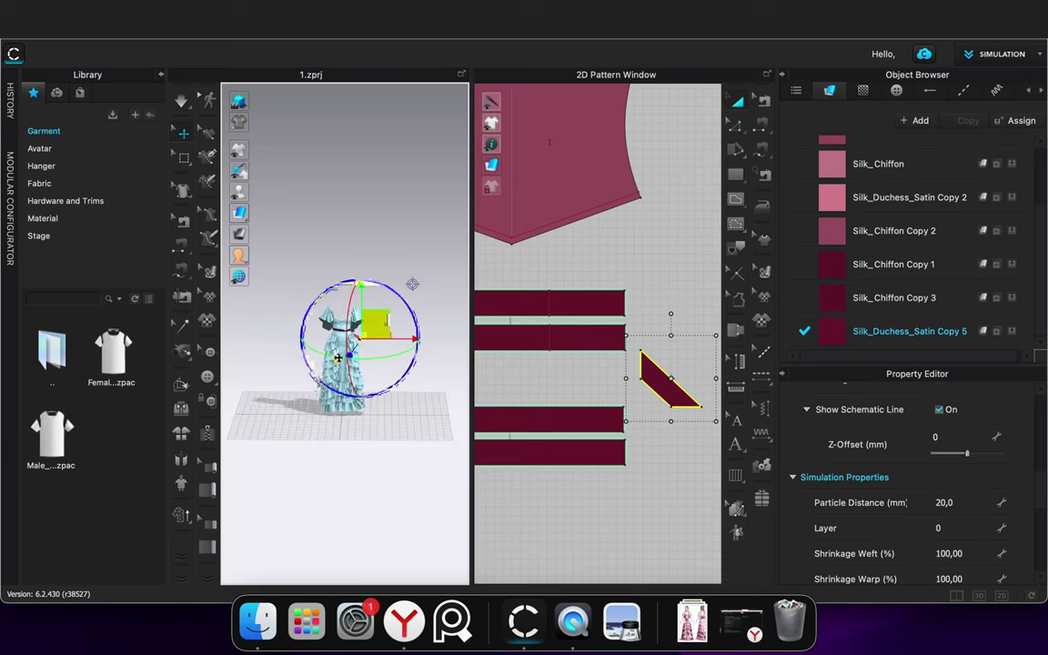
scroll(414, 283, up, 10)
scroll(383, 348, up, 10)
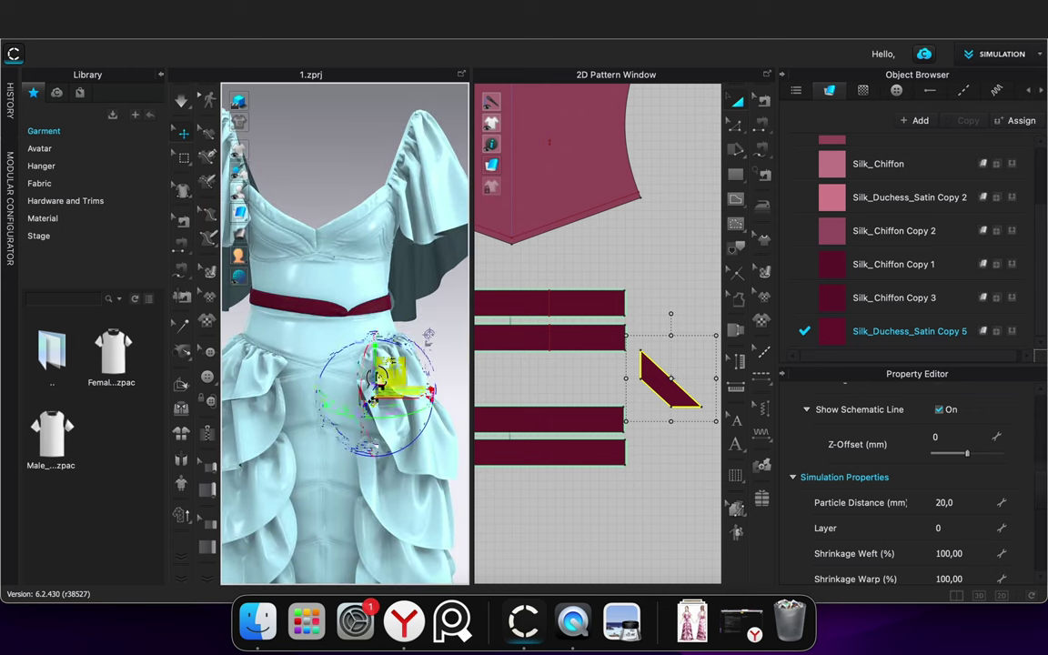
scroll(320, 470, down, 5)
right_drag(318, 472, 369, 461)
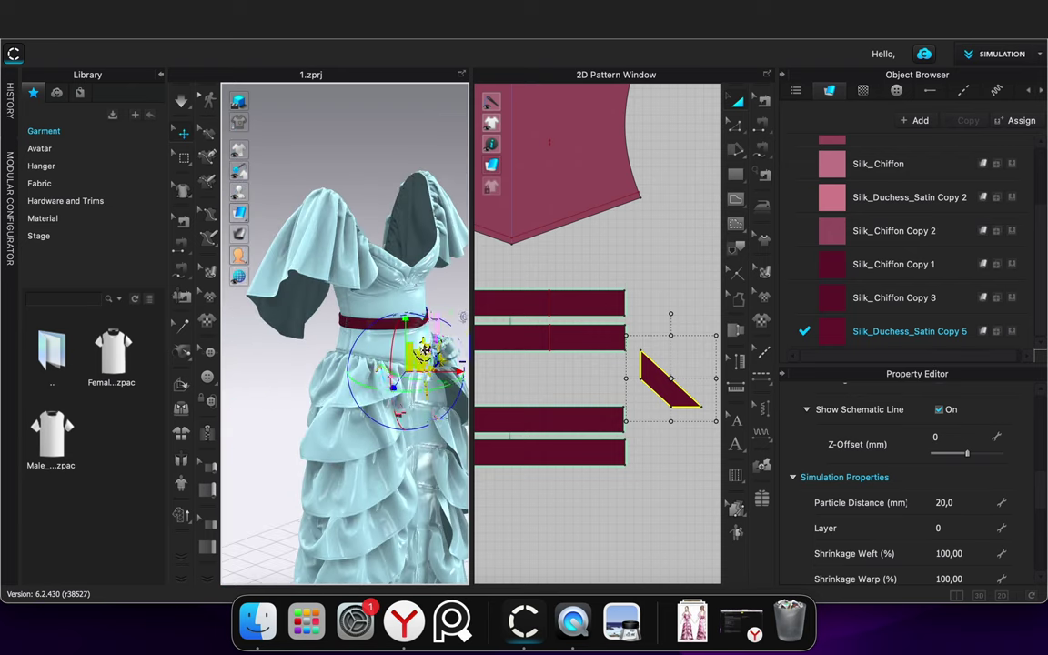
drag(482, 343, 479, 338)
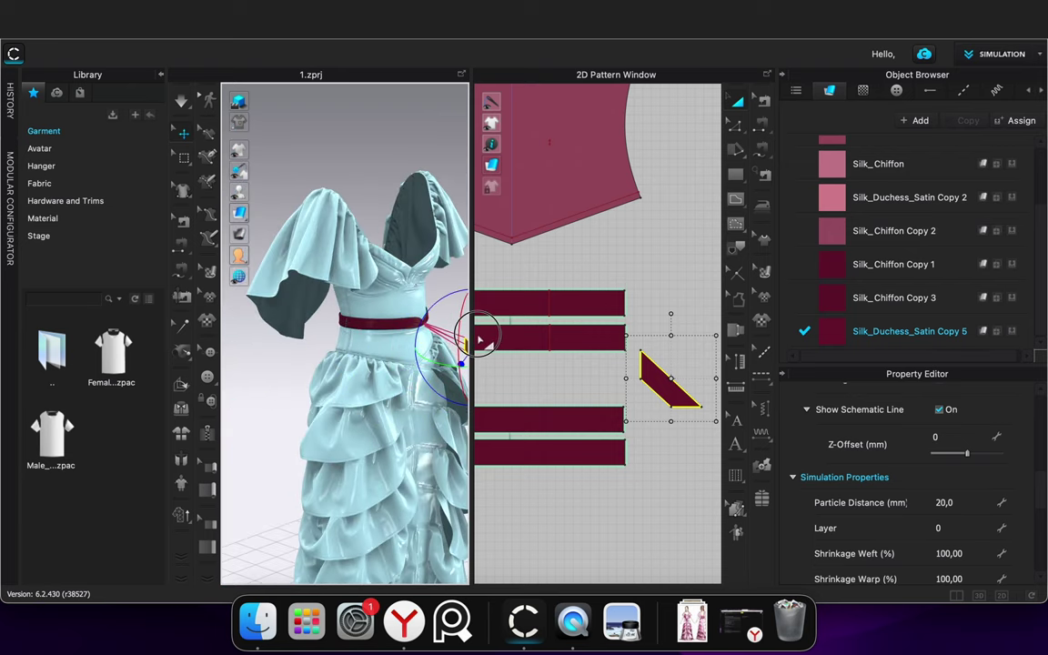
Simulate the slanted strip and pull it into position so it hangs from the pinched front of the belt
click(428, 160)
scroll(435, 311, up, 4)
right_drag(435, 314, 423, 367)
middle_drag(425, 366, 355, 373)
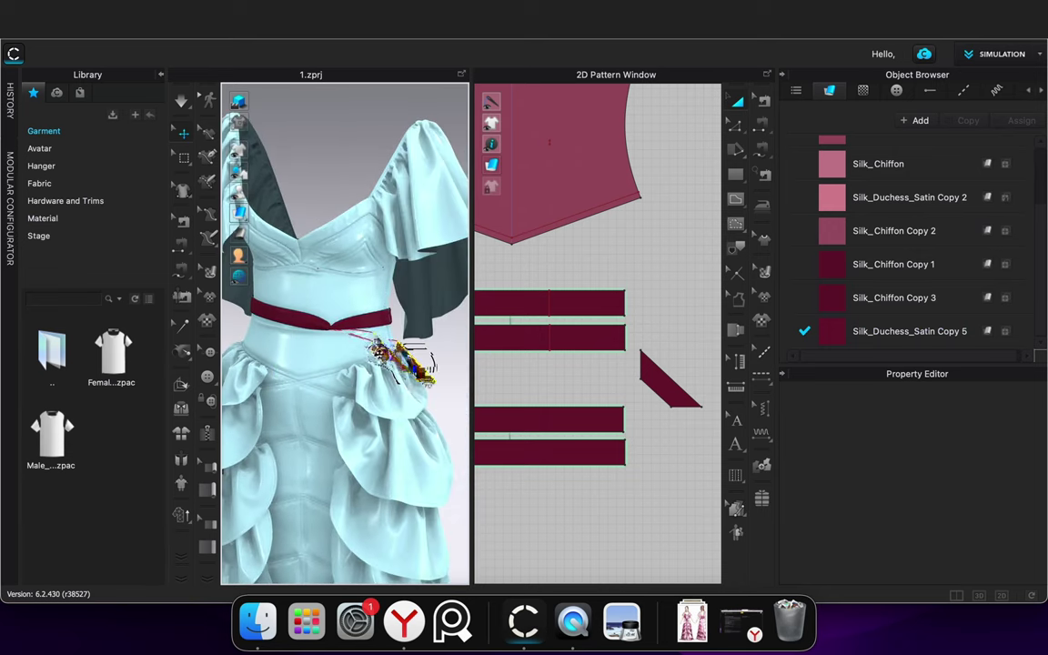
click(367, 354)
right_drag(409, 368, 378, 375)
drag(362, 350, 351, 344)
key(space)
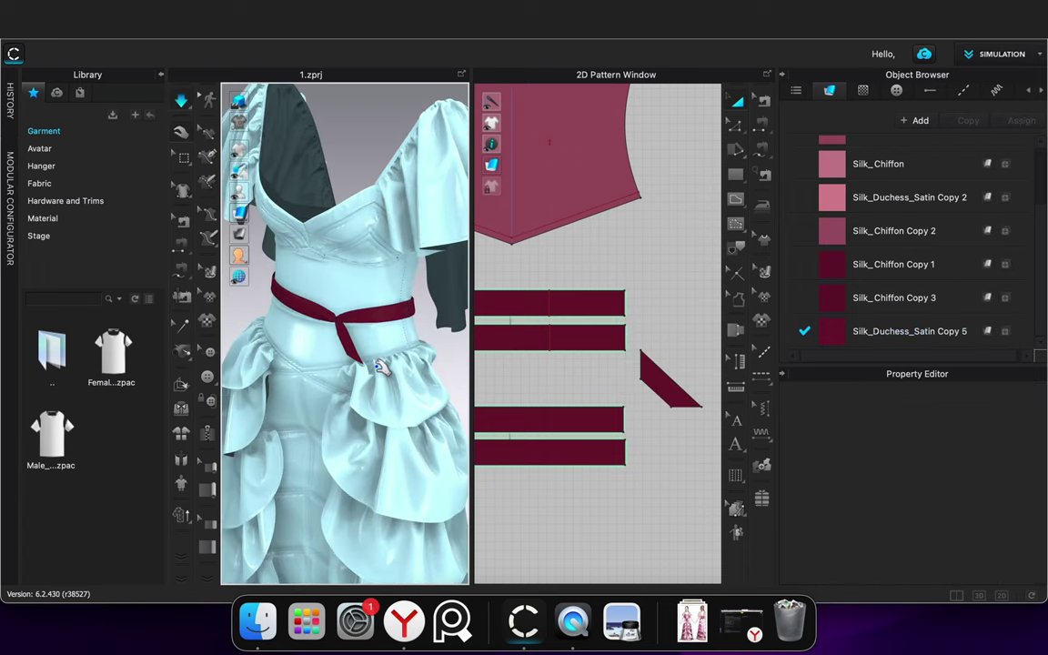
scroll(361, 341, up, 5)
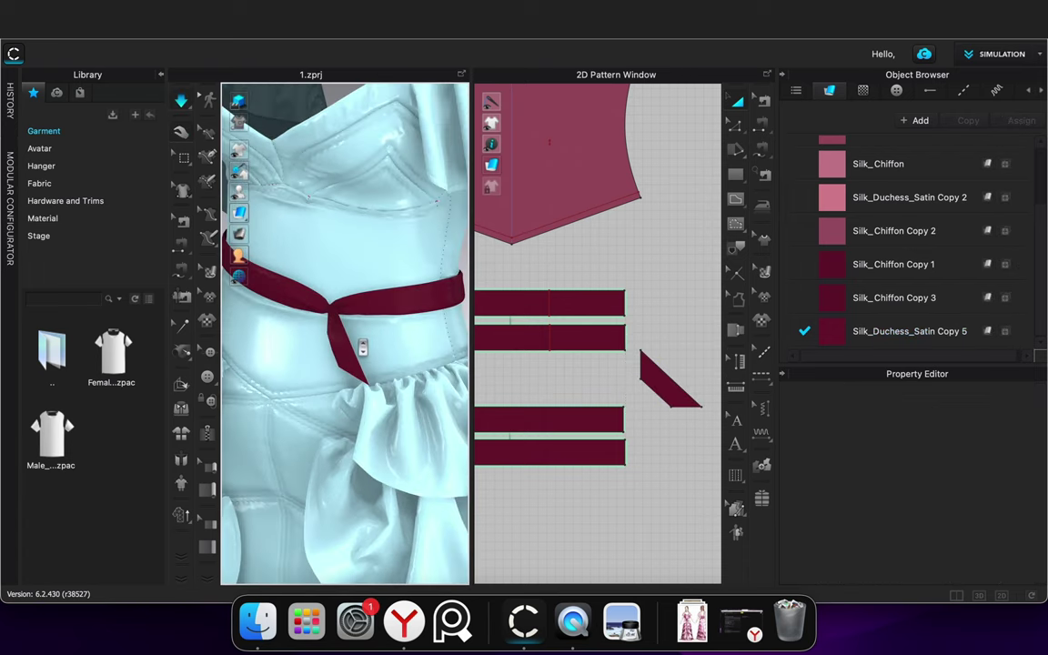
right_drag(384, 367, 380, 358)
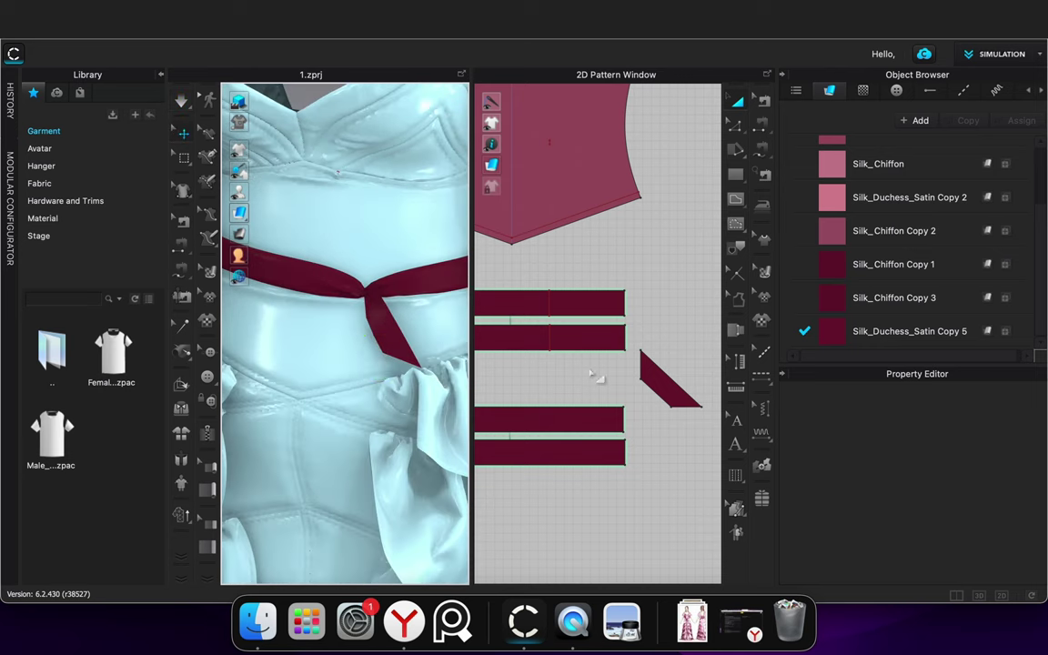
Set the slanted strip's particle distance to 7 mm and extend its lower end so the strip is about 144 mm long
click(667, 380)
click(962, 503)
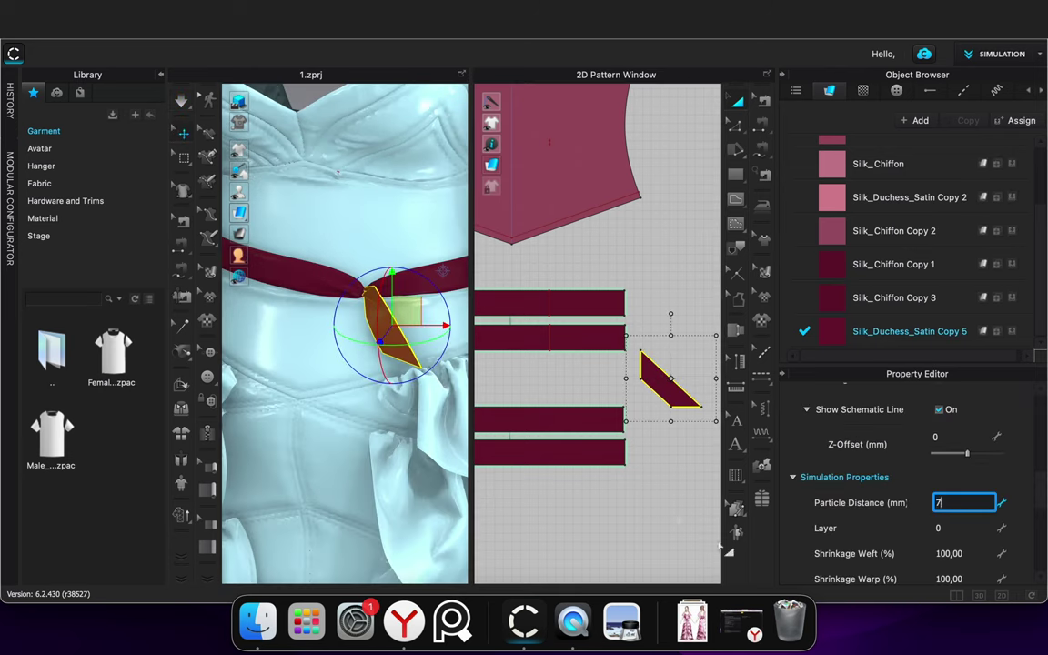
click(649, 510)
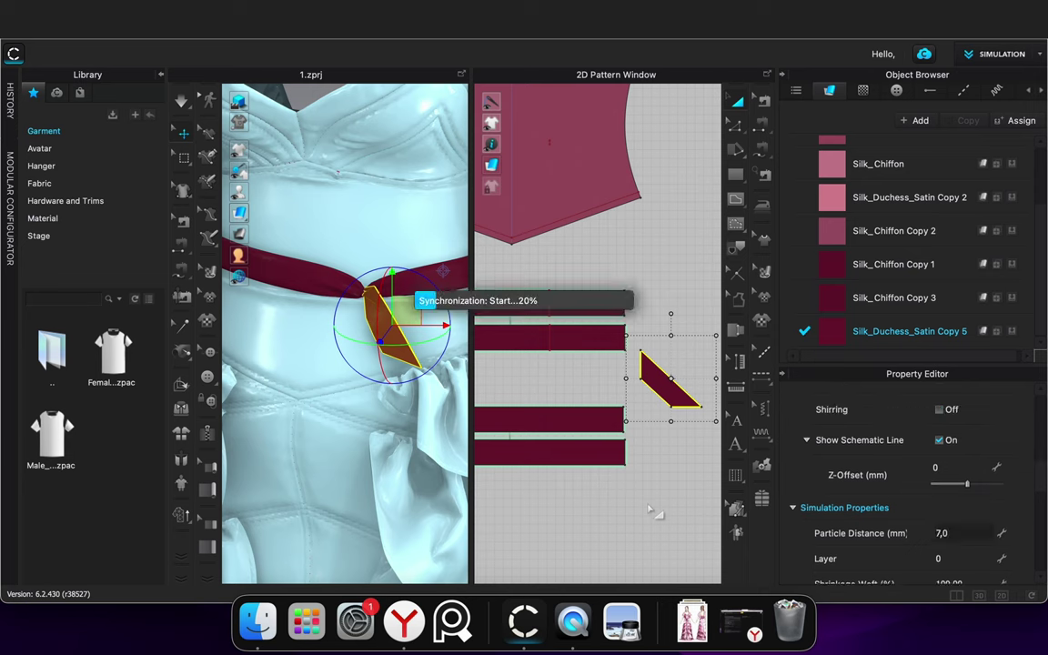
scroll(655, 509, down, 4)
key(z)
drag(673, 453, 688, 470)
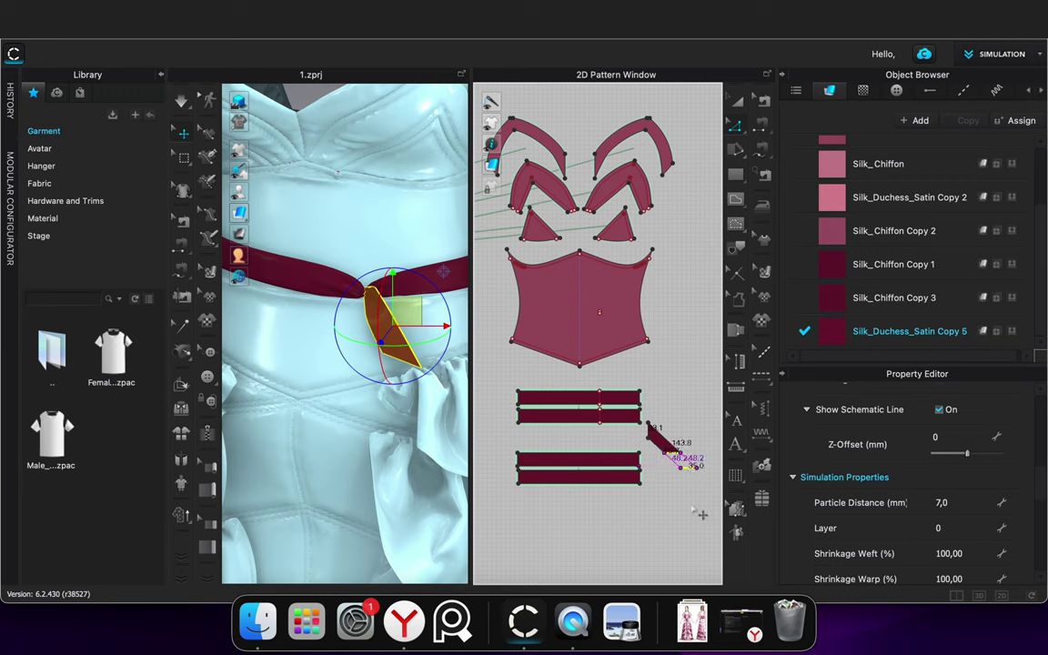
Simulate the lengthened belt tail and pull its free end so it drapes down over the skirt front
key(space)
drag(426, 374, 393, 418)
click(562, 547)
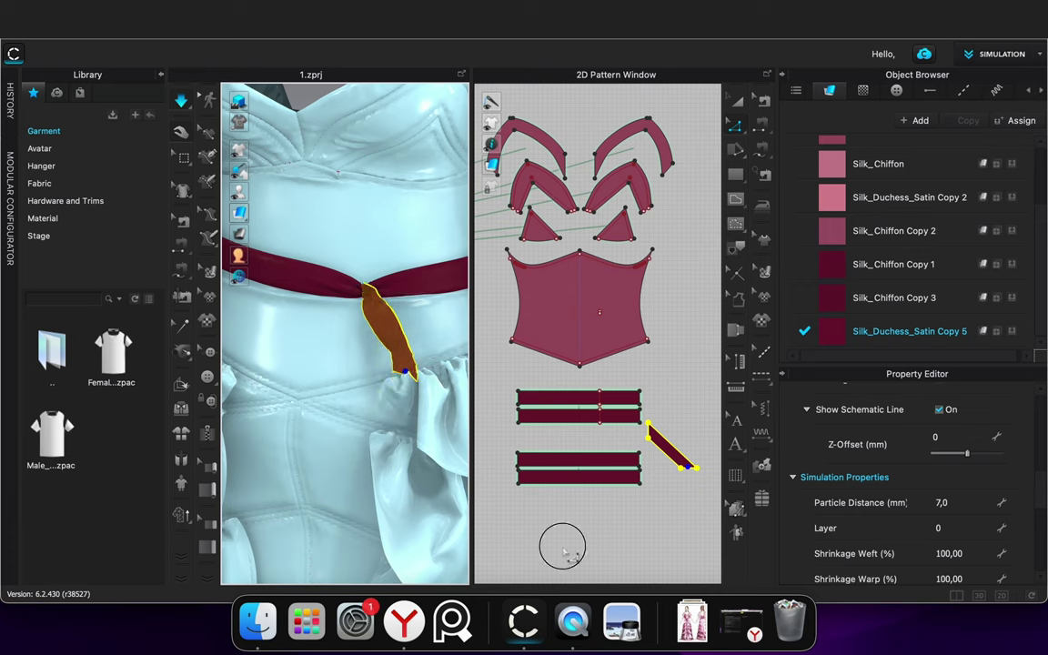
click(562, 546)
right_drag(359, 432, 422, 430)
drag(378, 335, 378, 336)
click(380, 337)
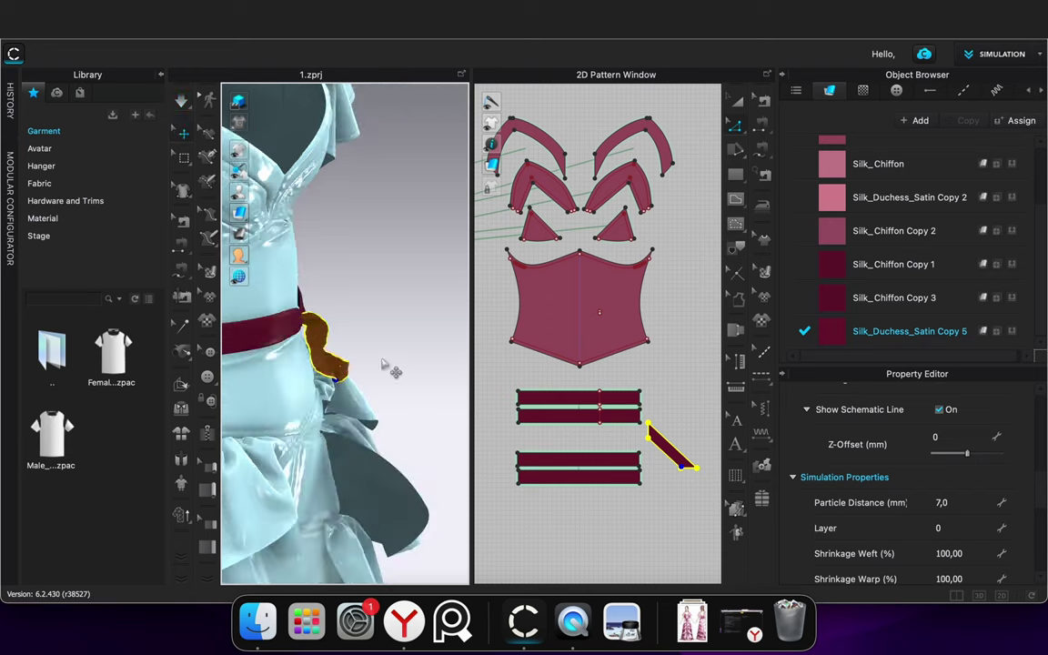
right_drag(383, 364, 314, 358)
click(679, 495)
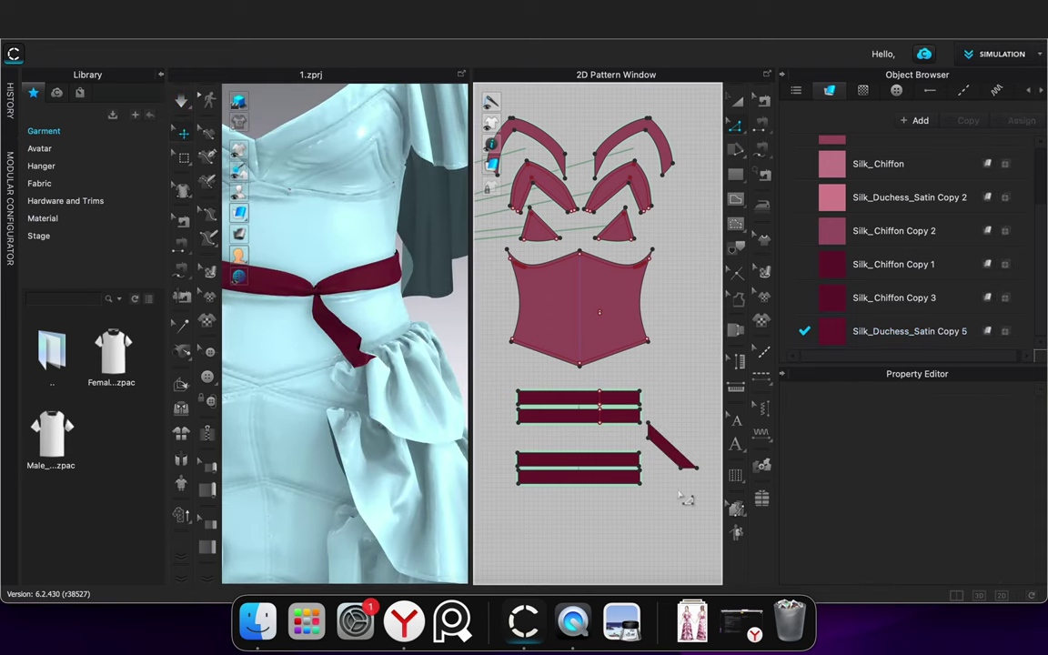
Create a layer clone of the belt tail beside the original and set the clone's particle distance to 5 mm
click(671, 446)
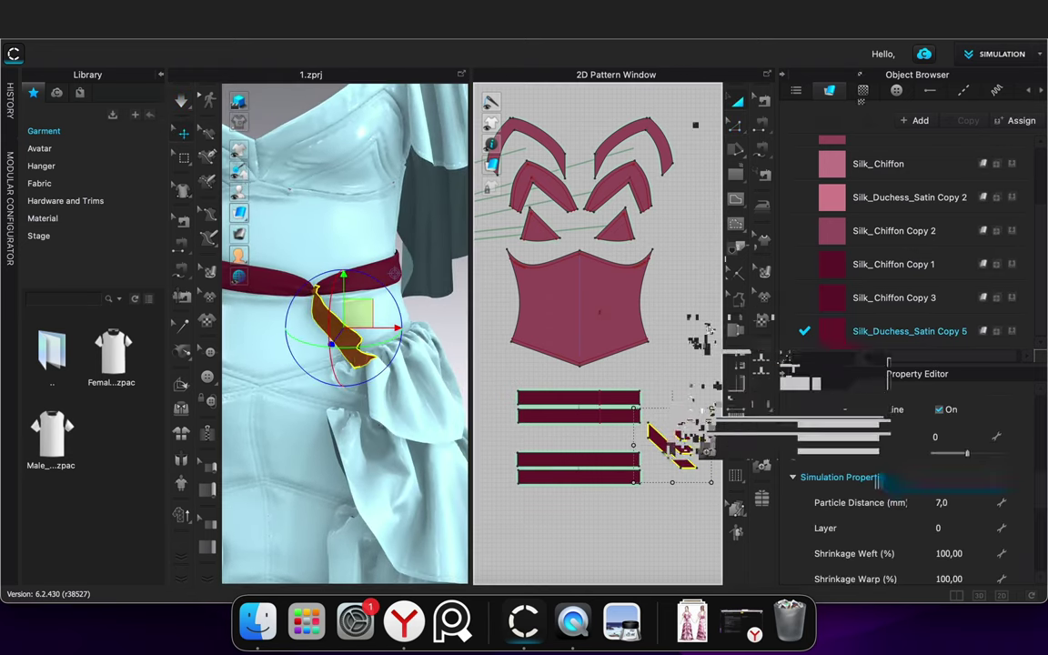
right_click(672, 446)
click(748, 235)
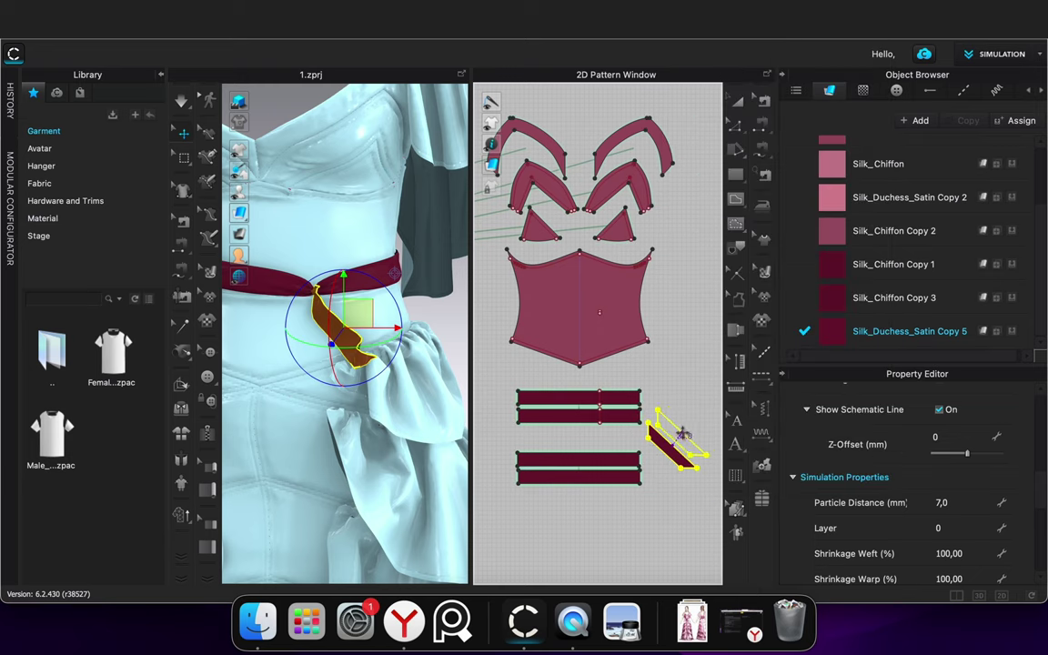
click(958, 506)
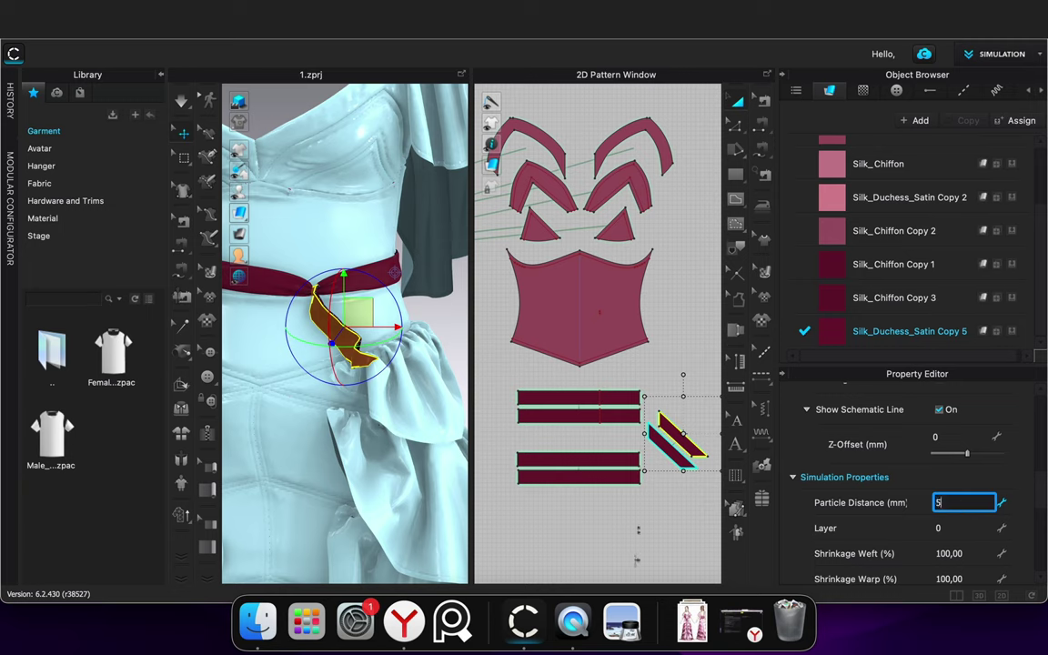
key(Return)
Simulate the doubled belt tail and check how it hangs from the pinched point
key(space)
key(space)
right_drag(304, 331, 276, 350)
Copy both layers of the belt tail and paste them into the free space below the belt strips
click(686, 459)
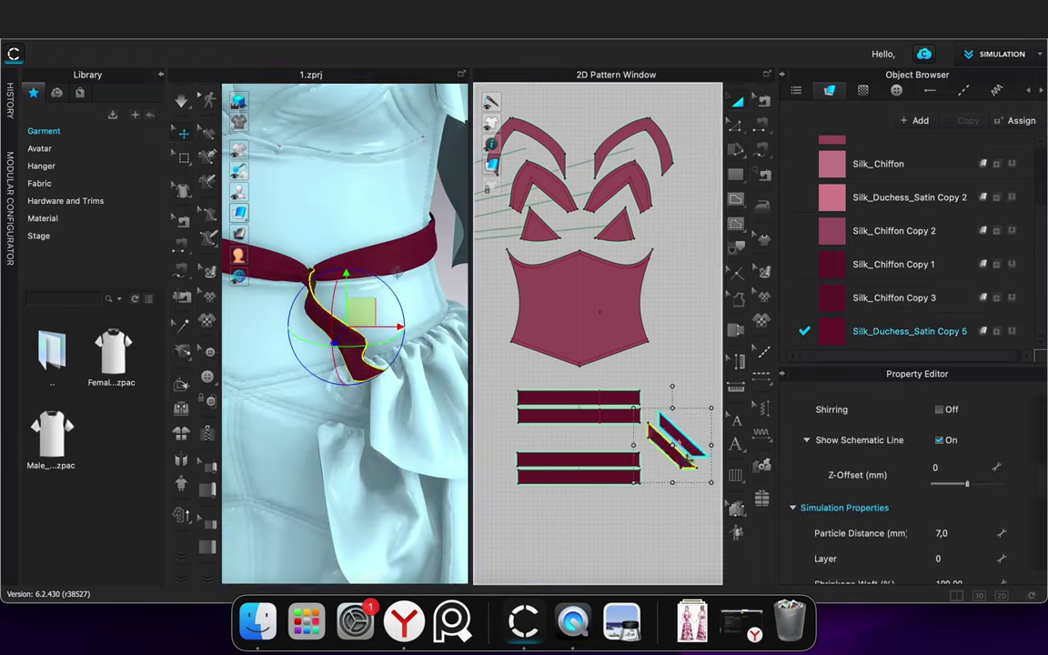
shift+click(681, 441)
right_click(692, 449)
click(713, 74)
key(super+v)
click(662, 535)
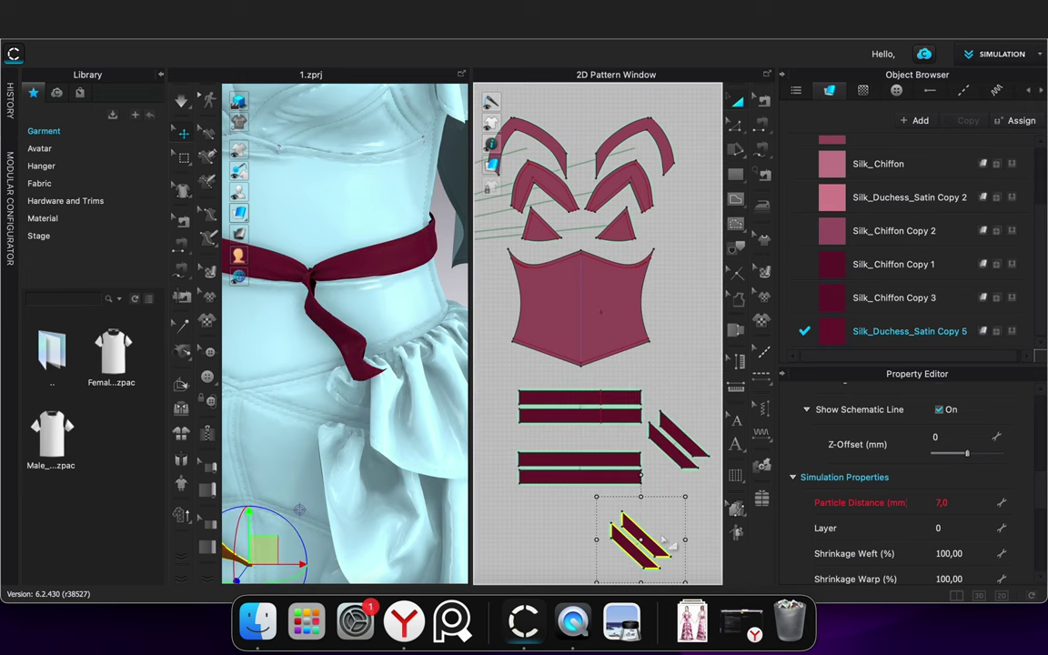
Mirror-paste the two tail pieces below the belt strips and delete the unmirrored copy
click(564, 528)
scroll(284, 535, down, 4)
click(634, 549)
shift+click(641, 541)
right_click(641, 542)
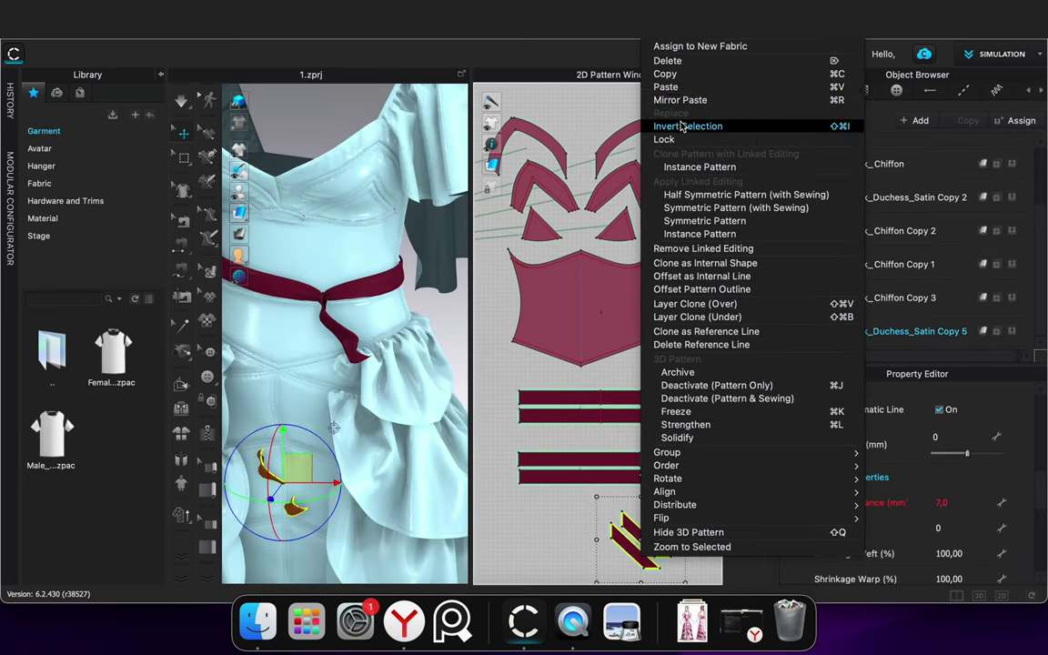
click(685, 101)
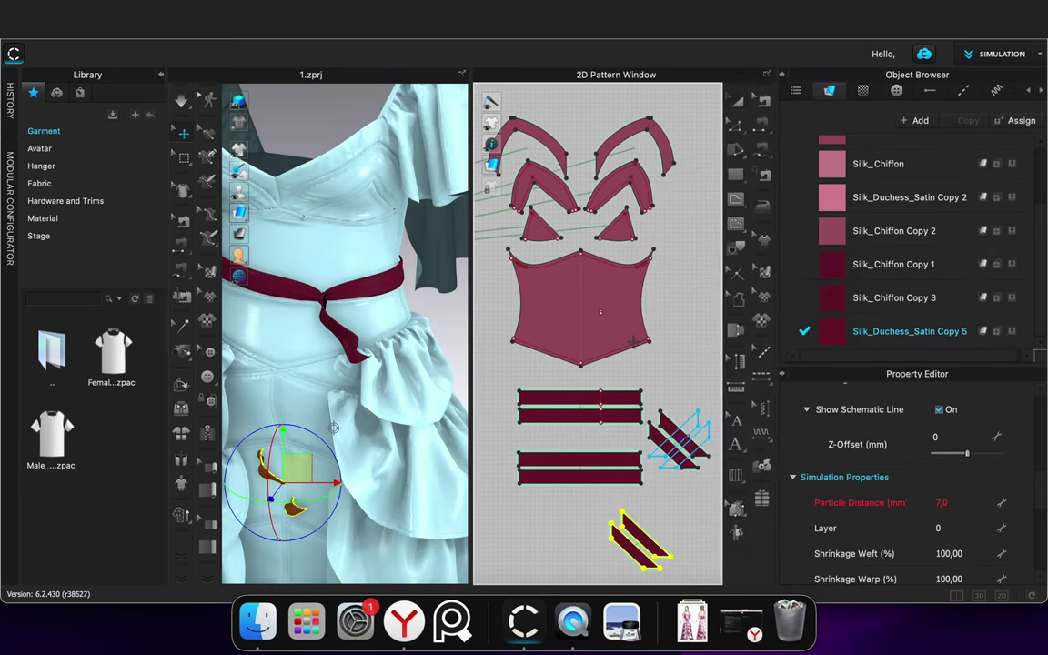
click(671, 521)
click(633, 550)
shift+click(642, 541)
key(Delete)
Move the mirrored tail pair in 3D to the belt's pinched point opposite the first tail and simulate it
click(568, 520)
shift+click(585, 525)
scroll(348, 466, down, 5)
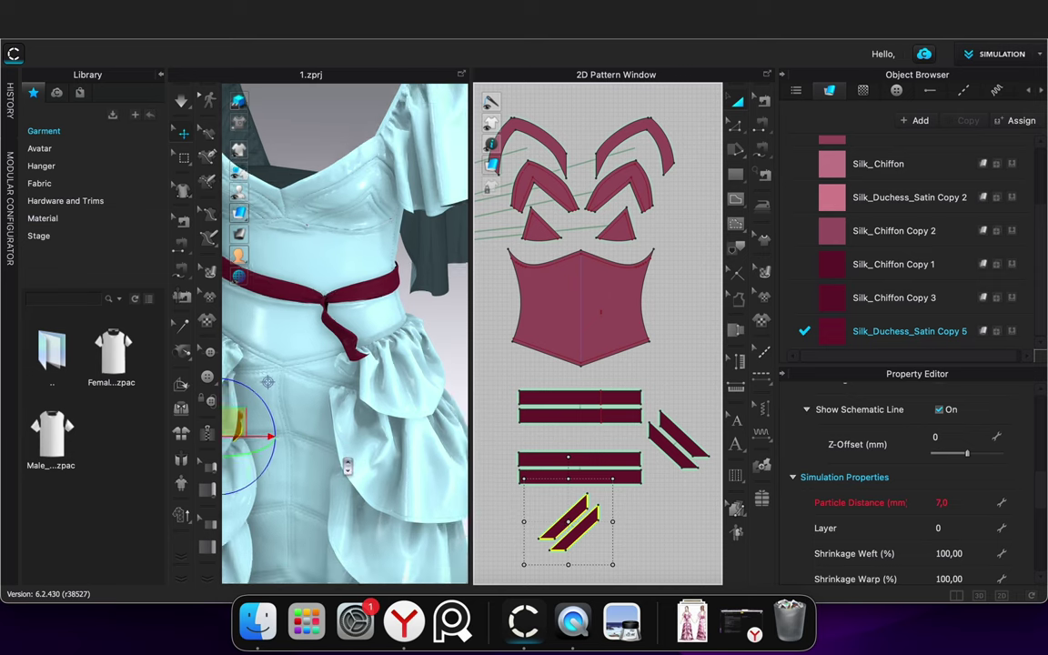
drag(300, 376, 294, 453)
drag(338, 359, 331, 317)
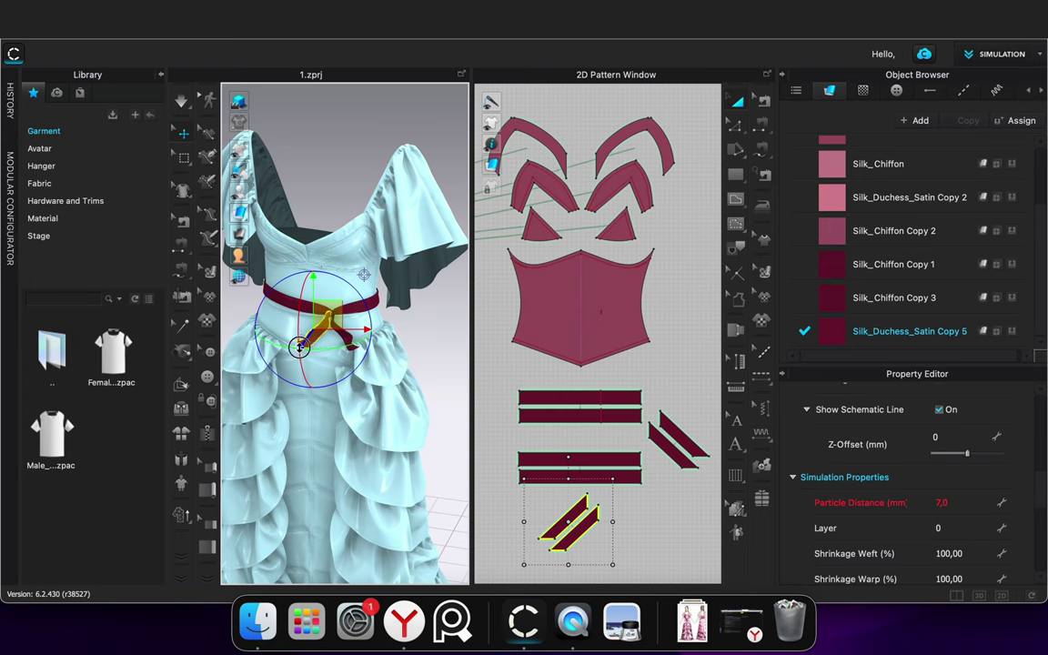
scroll(342, 346, up, 5)
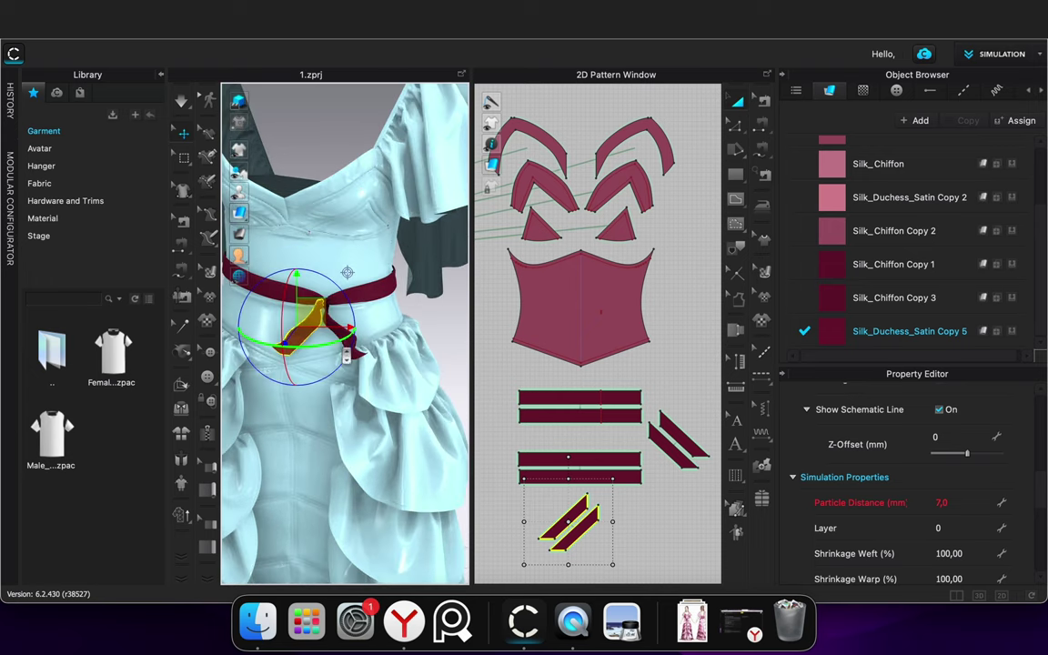
click(453, 322)
Extend the lower ends of both mirrored tail layers by about 48 mm along their slant
key(z)
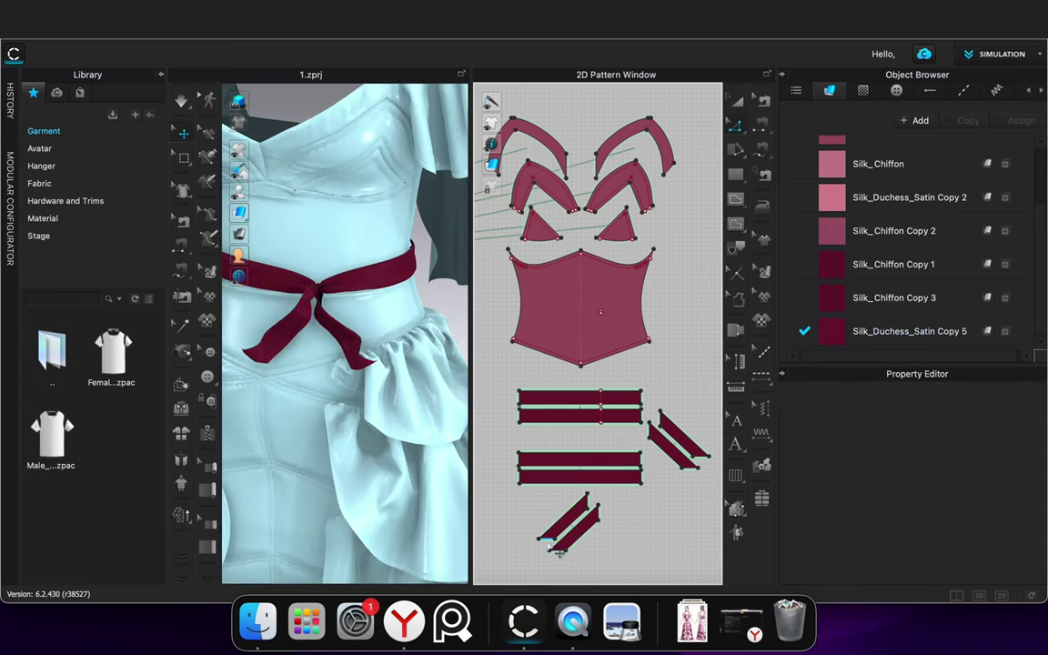
click(548, 538)
drag(557, 551, 541, 566)
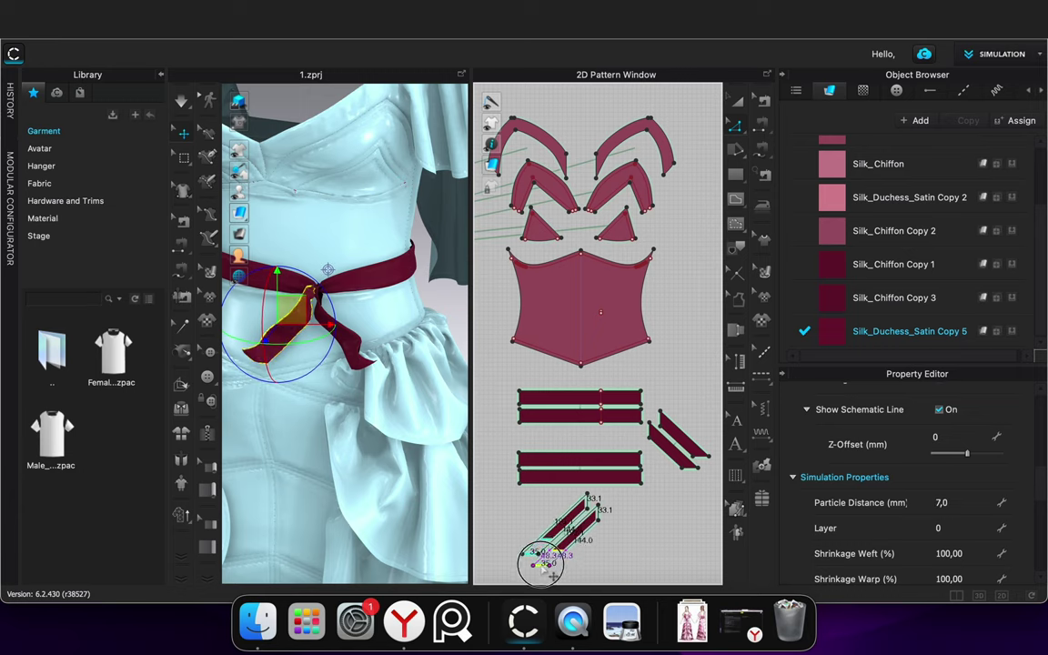
click(640, 525)
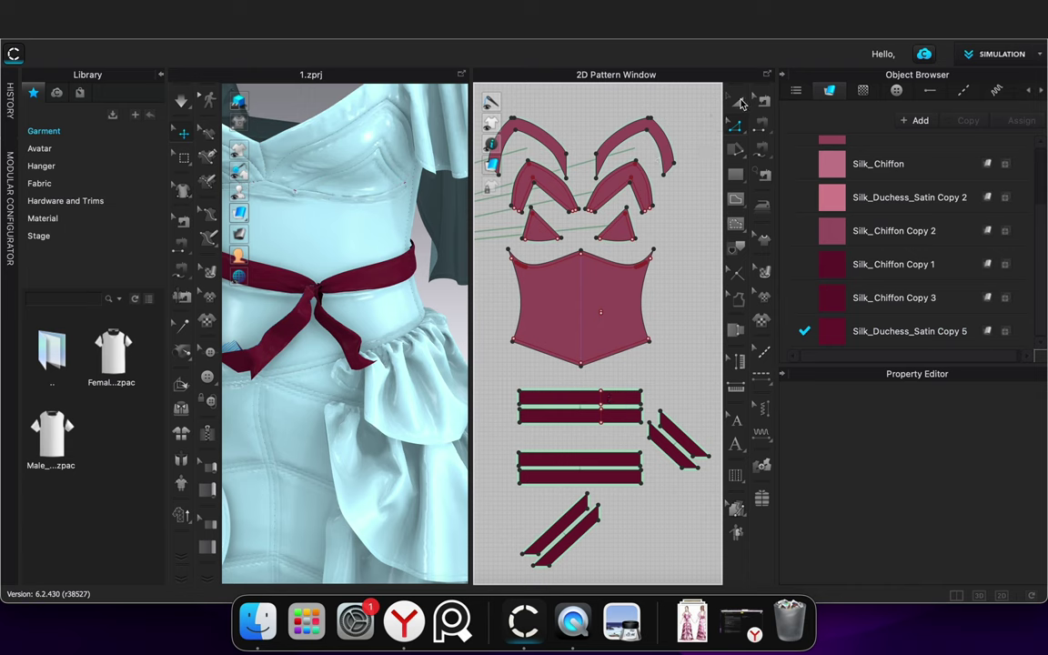
Freeze the four belt strips and both layers of the mirrored tail, leaving the other tail pair unfrozen
click(741, 102)
drag(486, 369, 717, 495)
right_click(592, 463)
click(627, 412)
click(685, 554)
Move both frozen tail layers beside the other tail pair, below the belt strips in the 2D pattern layout
click(675, 447)
shift+click(681, 440)
drag(680, 440, 621, 512)
click(567, 564)
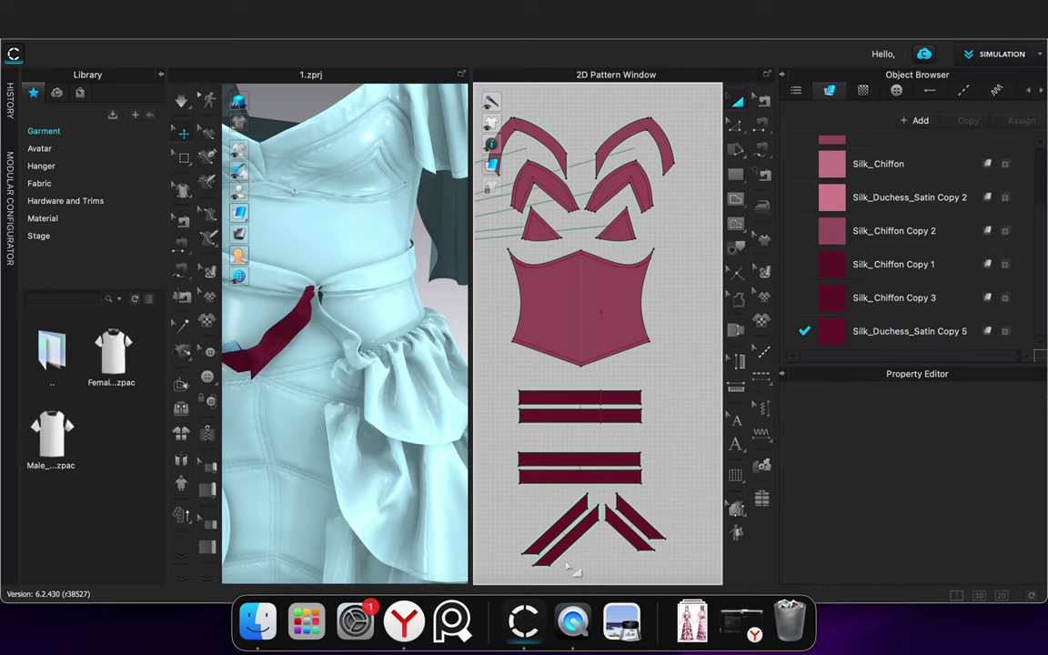
Try to sew the outer tail layer's upper end to the top belt strip's internal line and simulate the tail
click(765, 130)
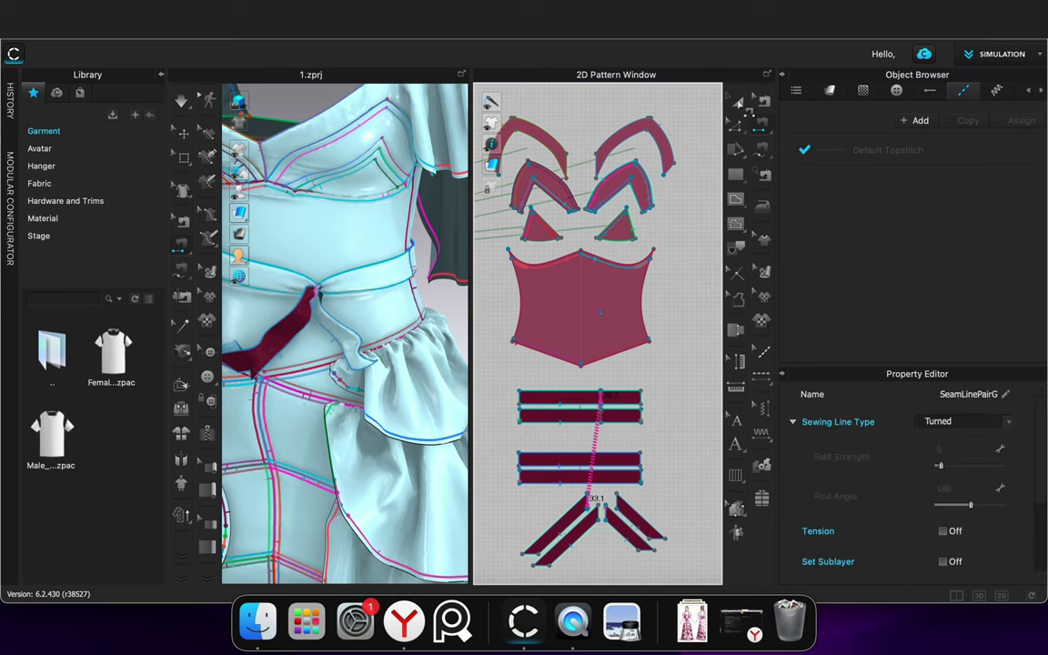
click(741, 105)
key(space)
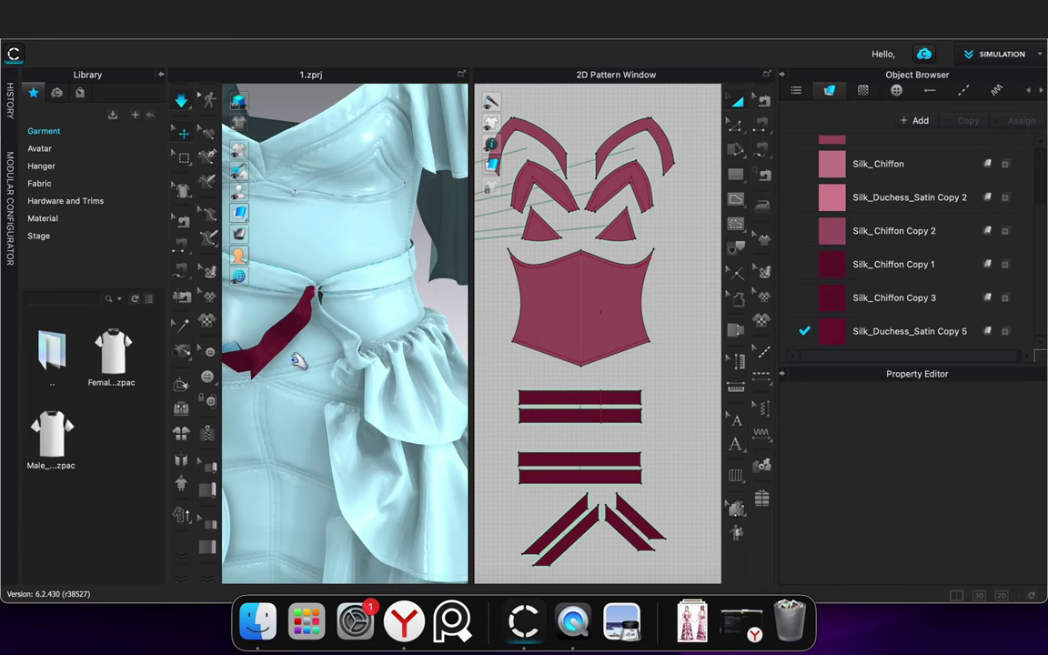
key(space)
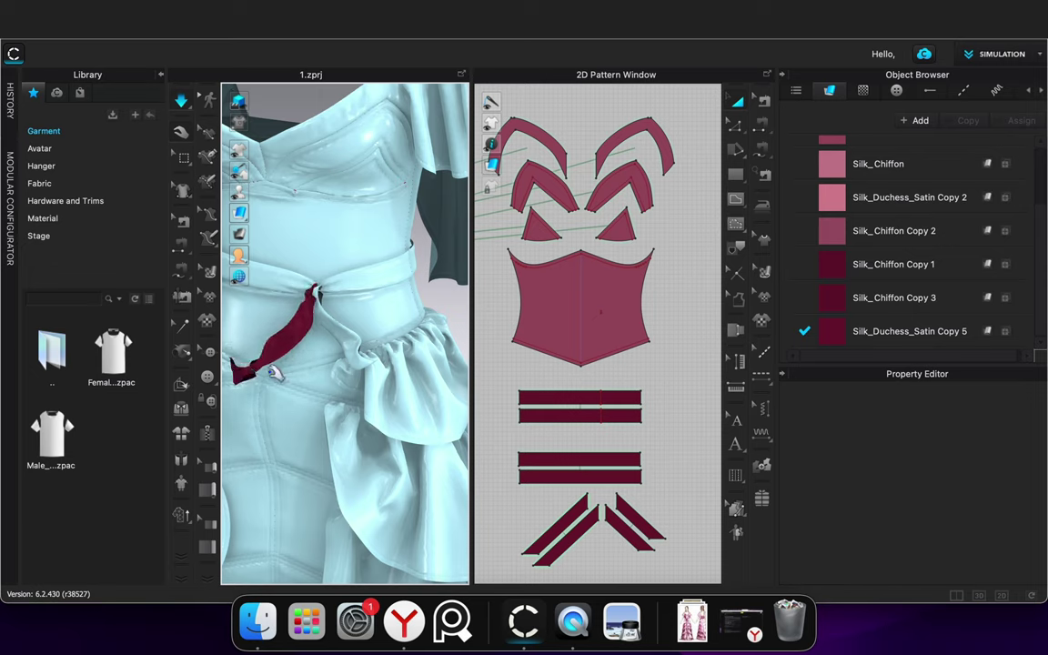
Delete the unfrozen tail's outer layer and sew the remaining layer's upper end to the top belt strip's internal line
click(551, 526)
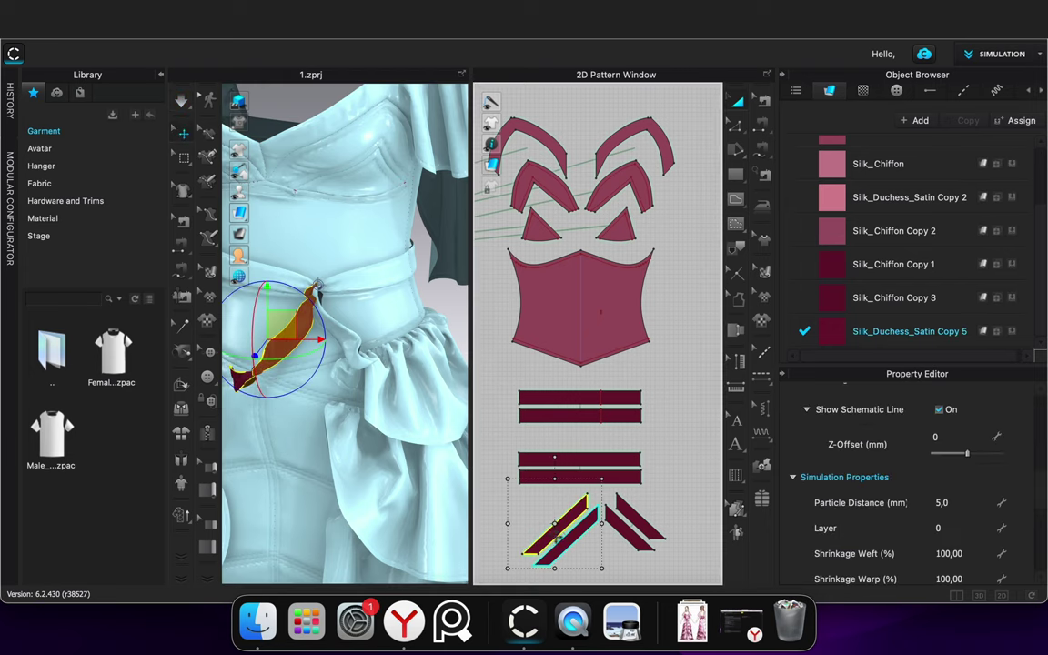
key(Delete)
click(762, 128)
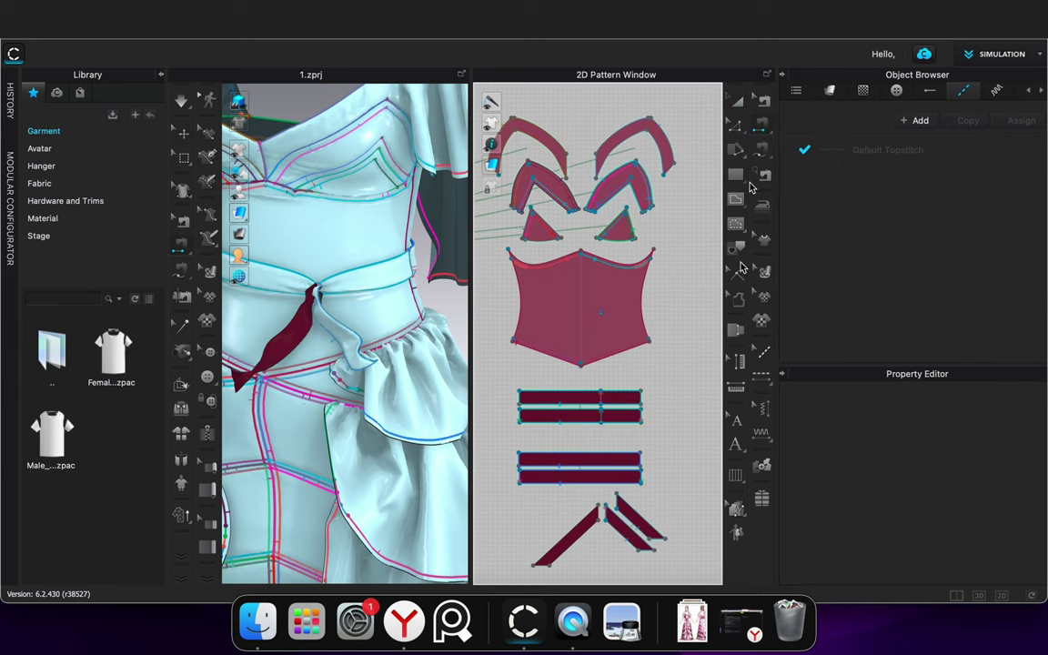
click(601, 399)
click(743, 108)
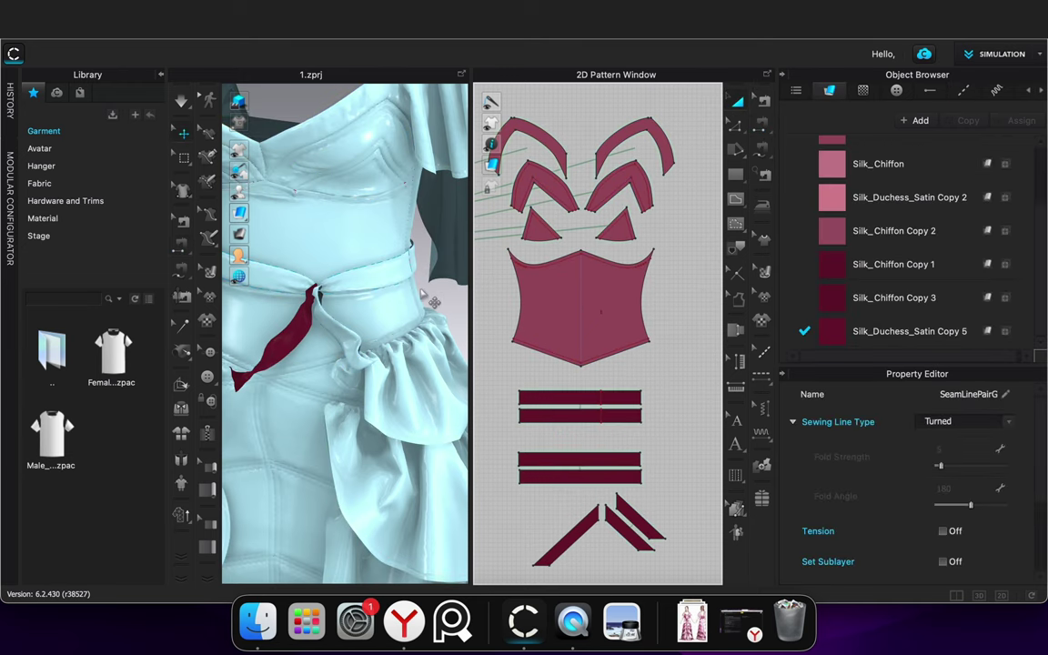
Simulate the single tail layer while pinning and pulling it so it hangs twisted down the dress front
key(space)
drag(284, 349, 265, 338)
key(w)
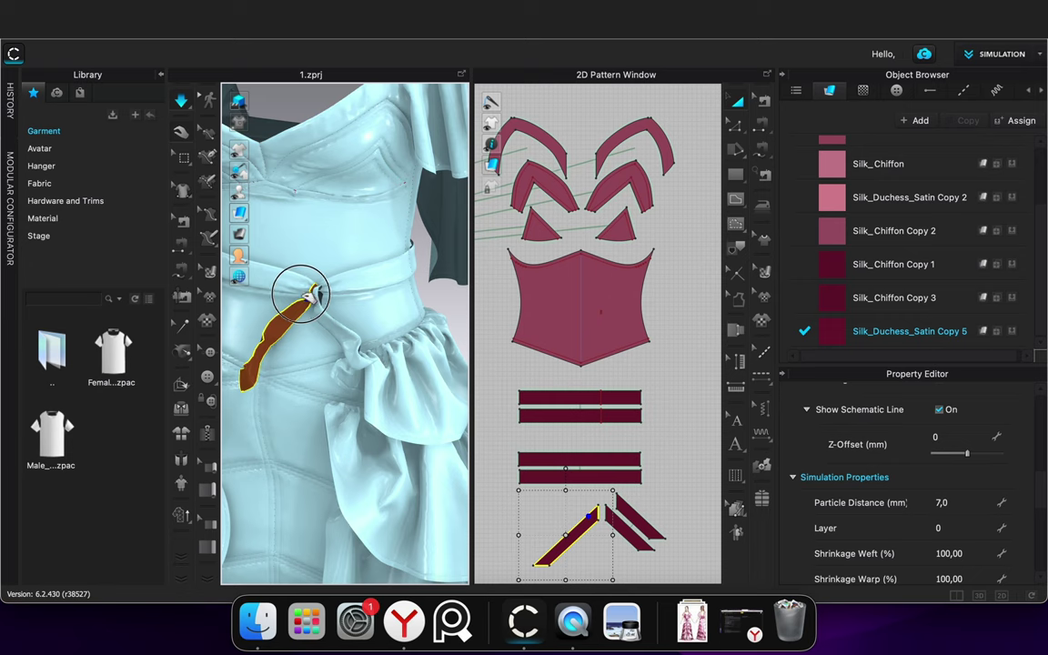
key(space)
right_drag(295, 382, 357, 419)
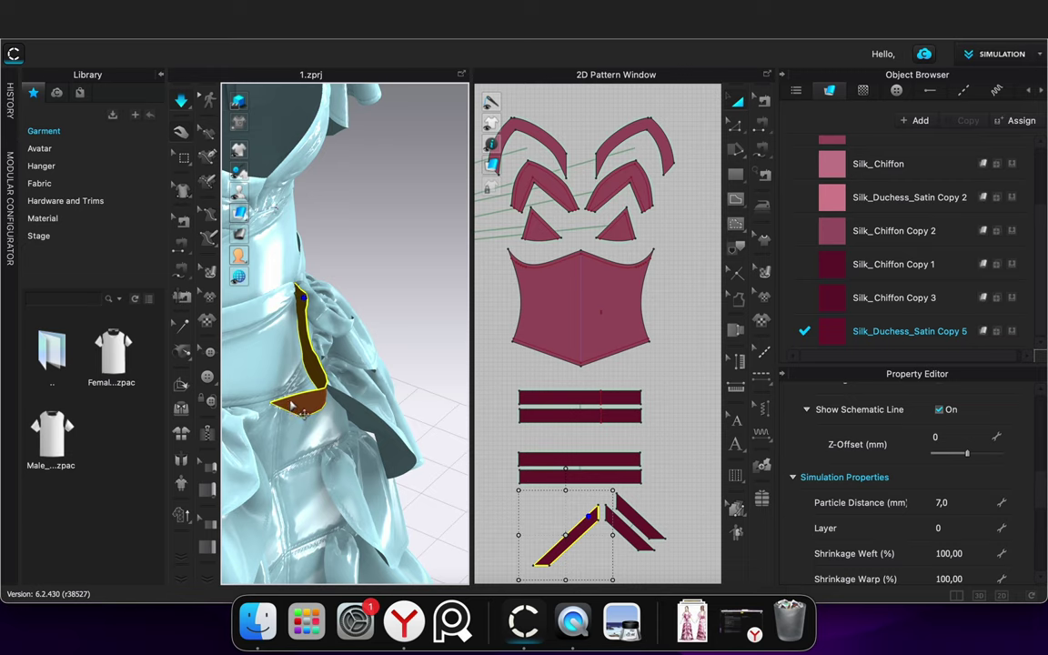
drag(286, 420, 291, 430)
right_drag(383, 287, 334, 270)
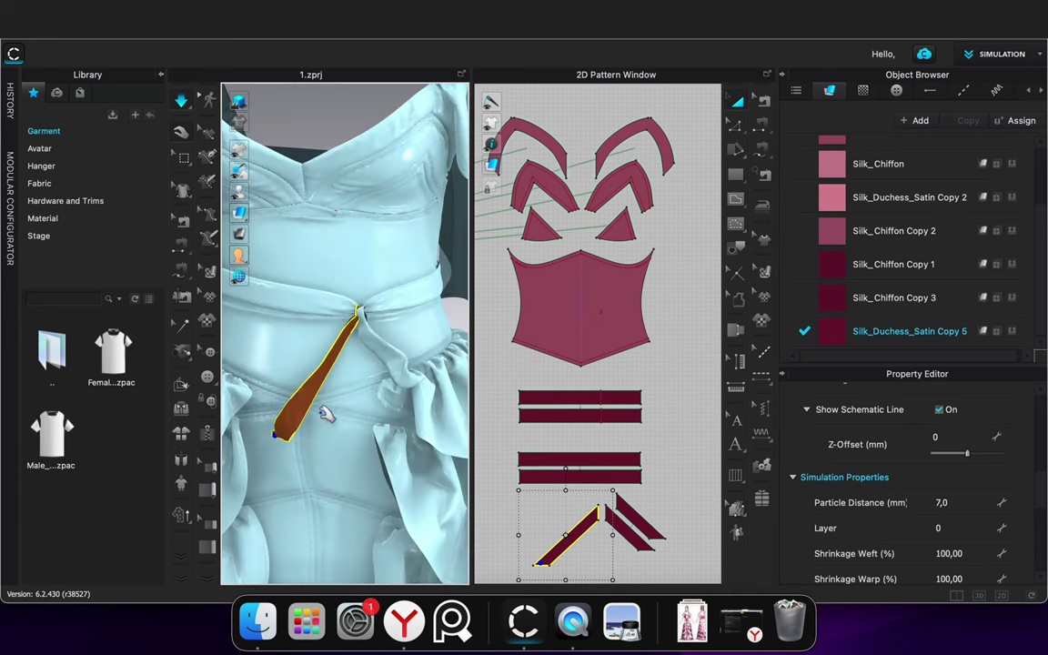
drag(342, 335, 332, 326)
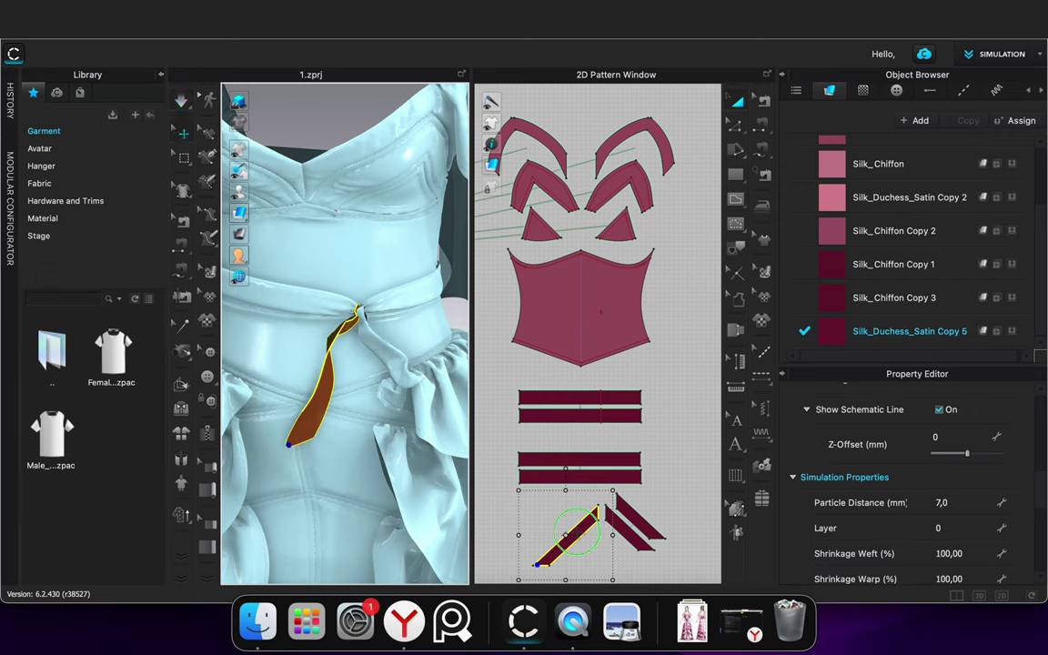
Clone the shaped tail as a second sewn layer beside it and set the clone's particle distance to 5 mm
right_click(579, 528)
click(648, 315)
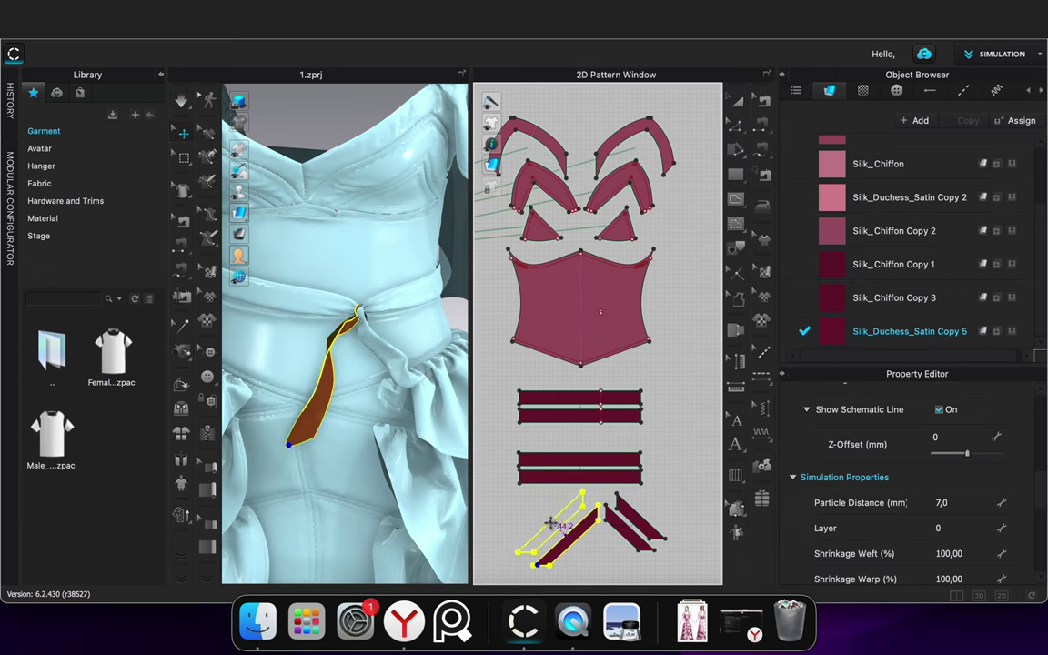
click(962, 502)
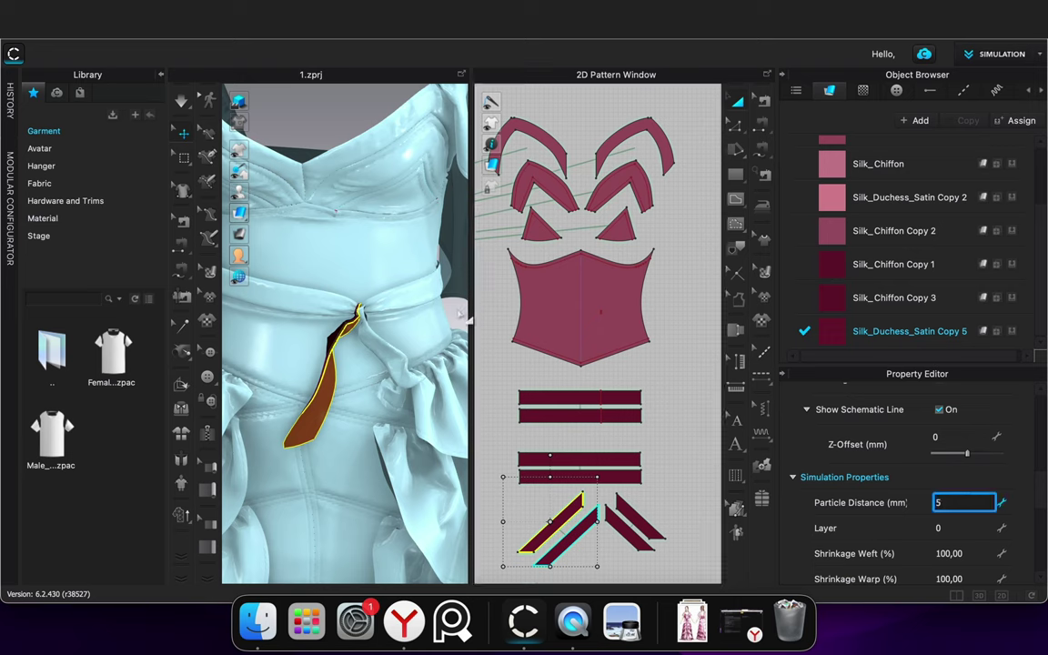
click(459, 314)
right_drag(446, 335, 424, 343)
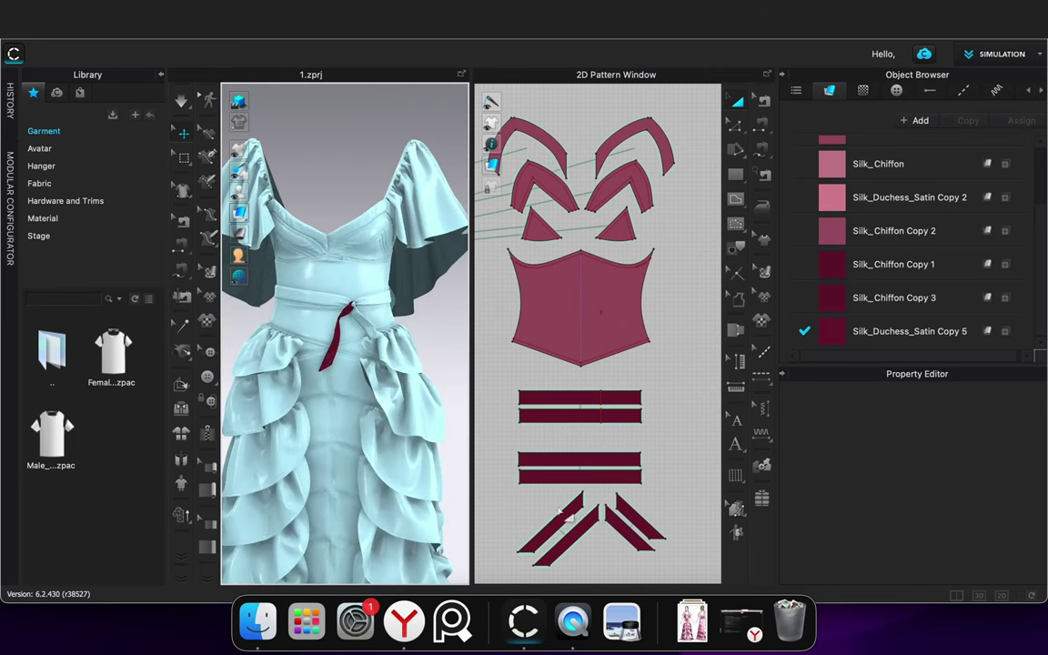
Freeze both layers of the newly draped tail
click(562, 518)
shift+click(579, 533)
right_click(579, 533)
click(638, 415)
click(507, 361)
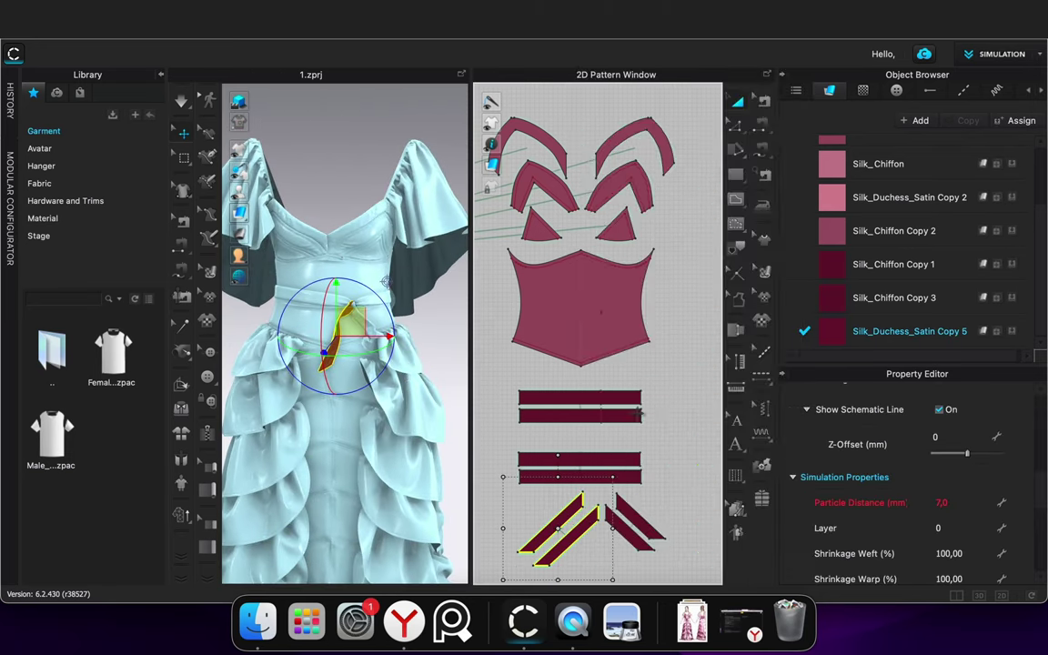
Draw a small rectangular pattern piece about 29 mm high, matching the belt strip, and move it into free space beside the strips
scroll(353, 304, up, 10)
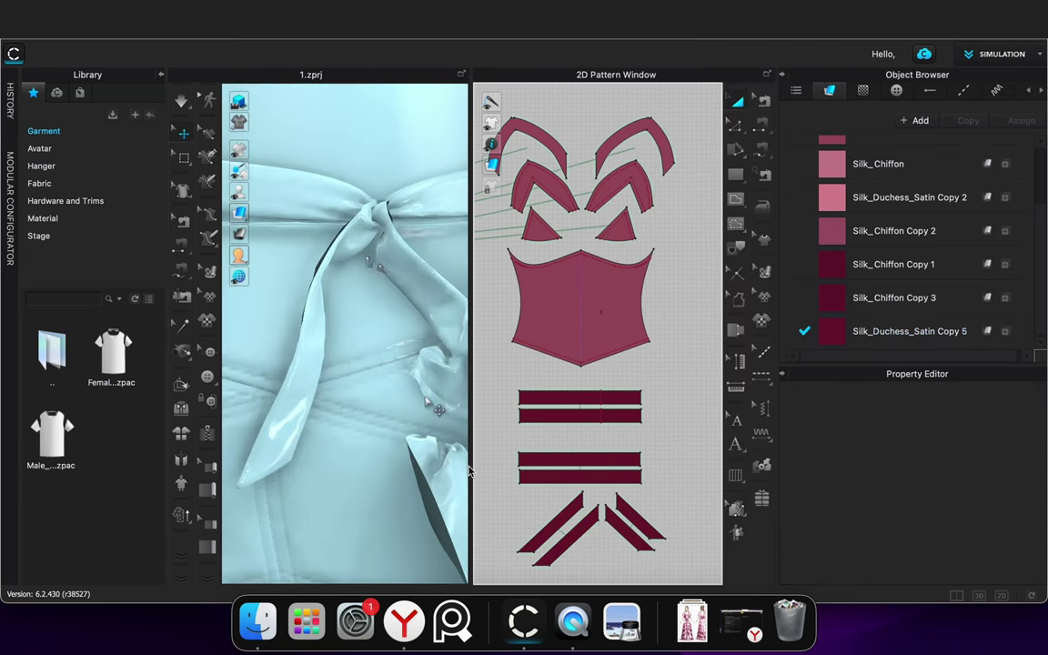
click(740, 177)
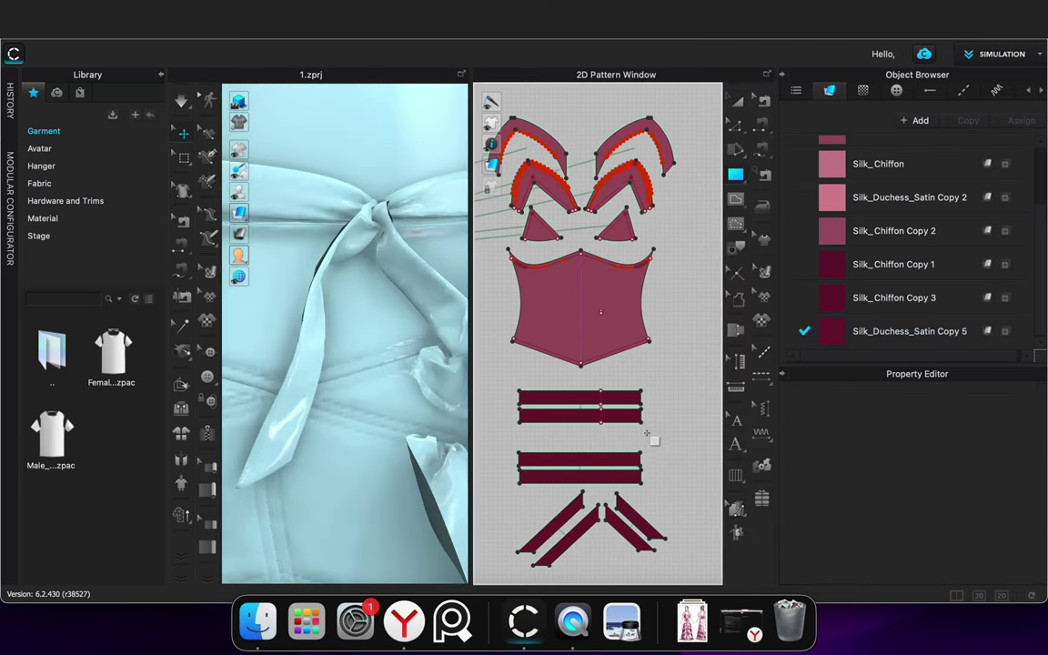
scroll(649, 433, up, 6)
drag(511, 365, 572, 405)
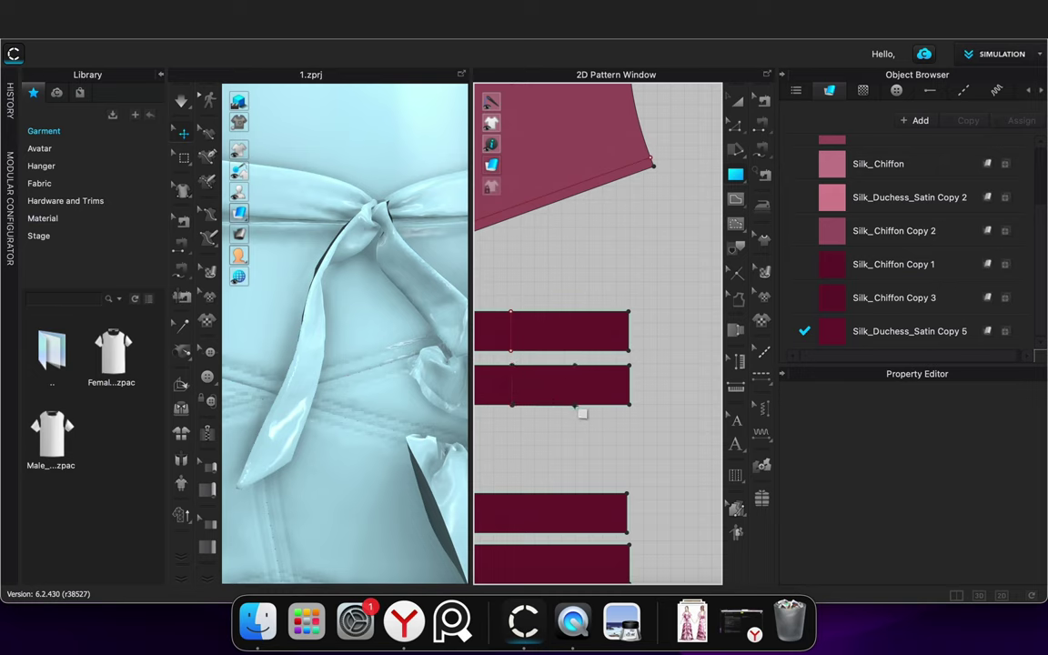
click(577, 405)
click(739, 102)
drag(556, 379, 683, 444)
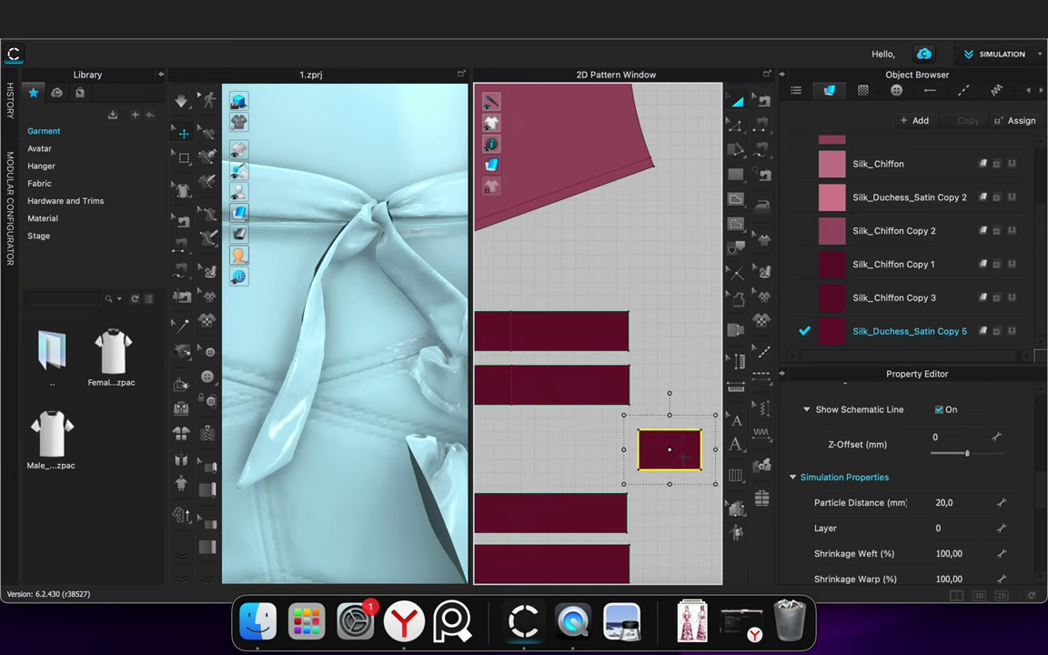
click(673, 373)
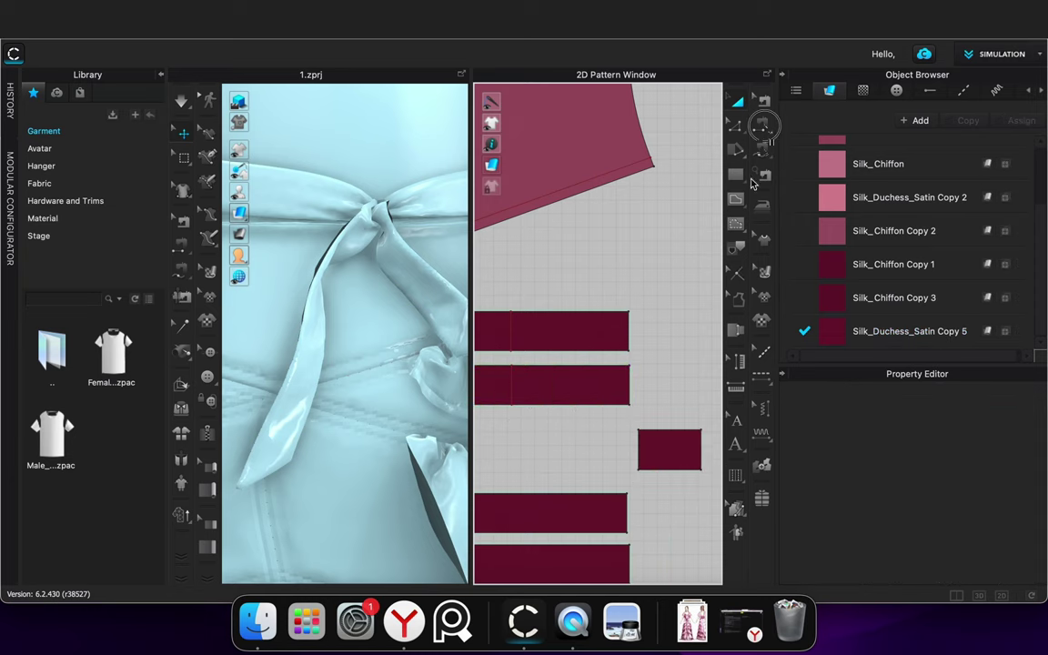
Sew the small rectangle's short edge facing the belt strips to the top belt strip's internal line
click(764, 126)
click(640, 438)
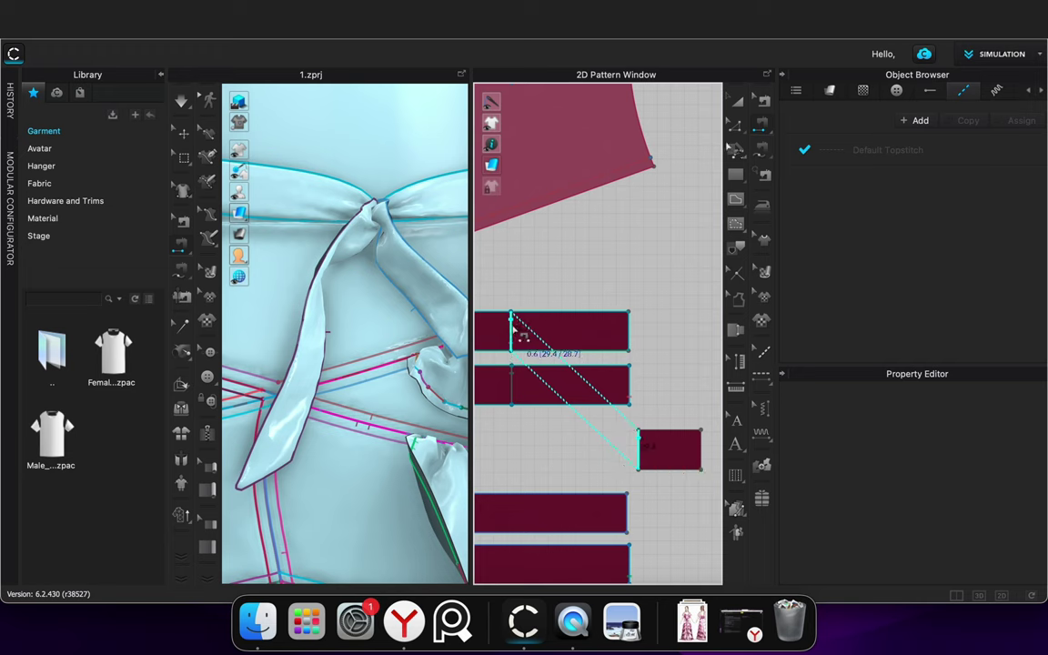
click(741, 104)
Move the small rectangle in 3D to the front of the belt's pinched point and simulate it onto the knot
click(676, 455)
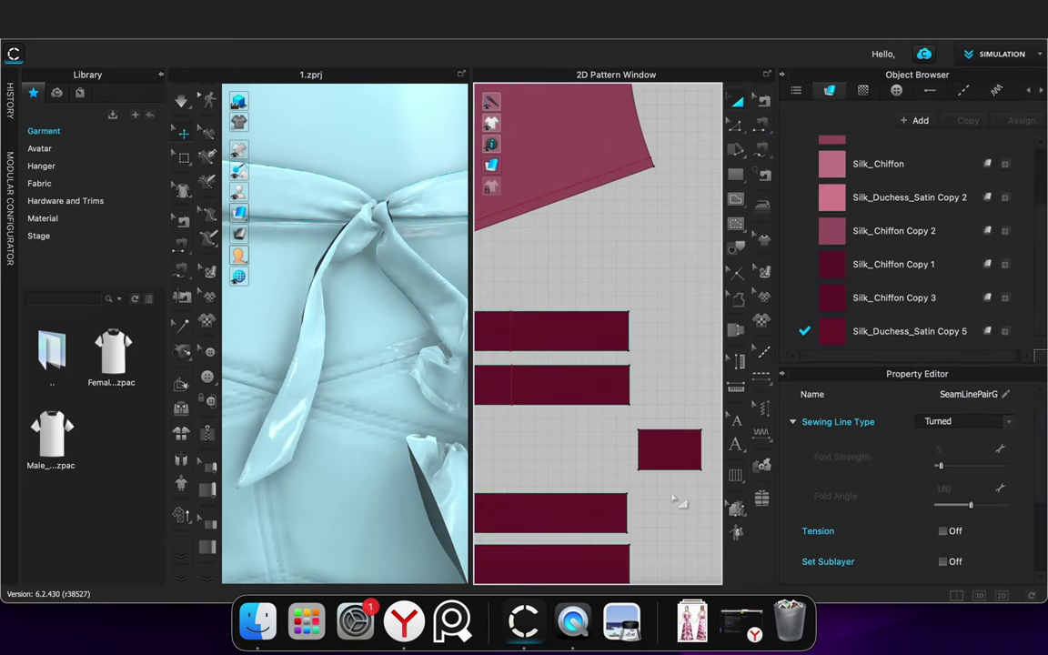
scroll(432, 453, down, 12)
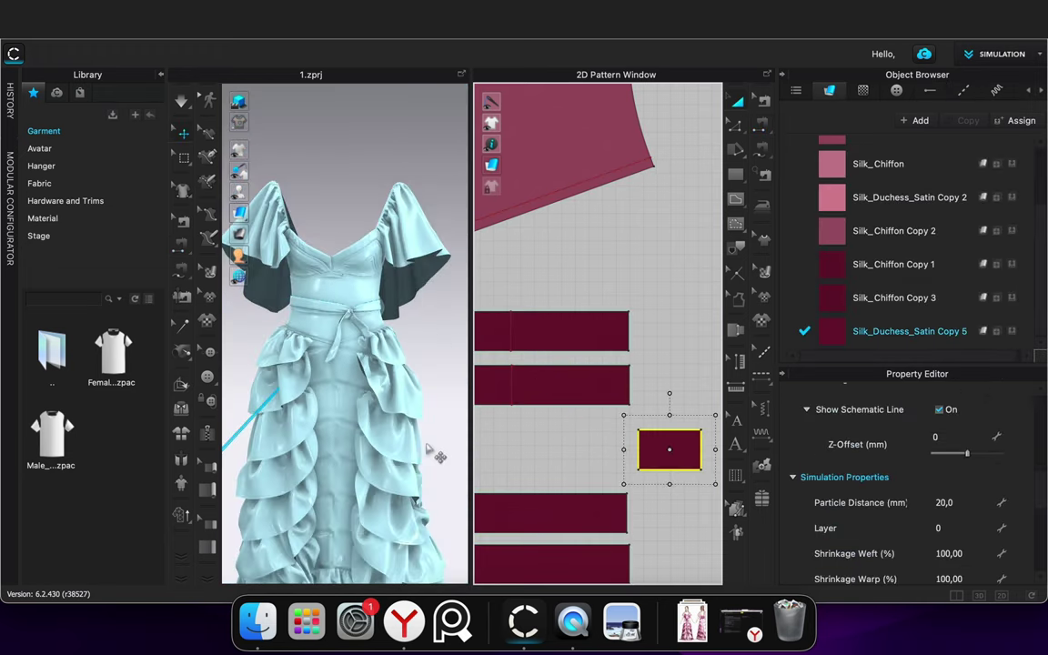
scroll(432, 454, down, 8)
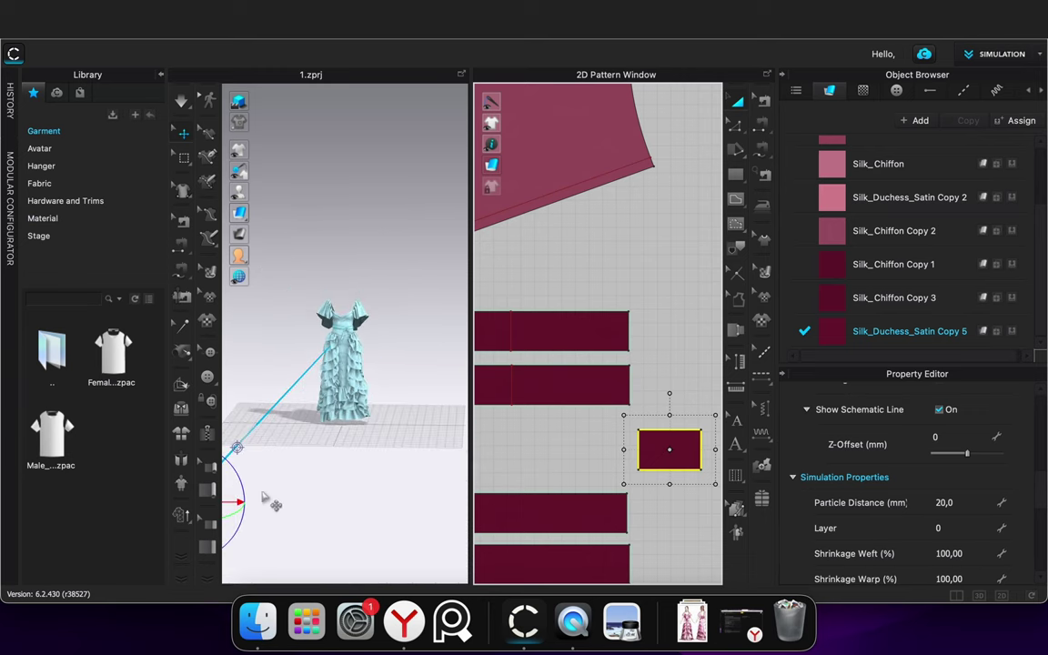
drag(230, 501, 348, 322)
scroll(349, 321, up, 10)
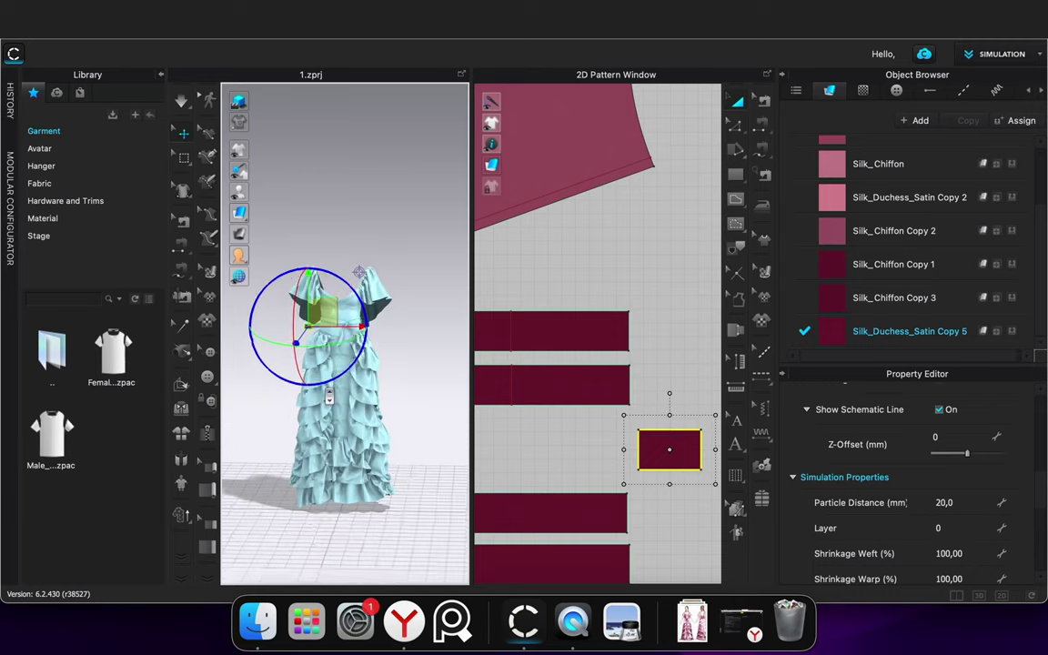
right_drag(343, 402, 397, 358)
drag(413, 304, 459, 304)
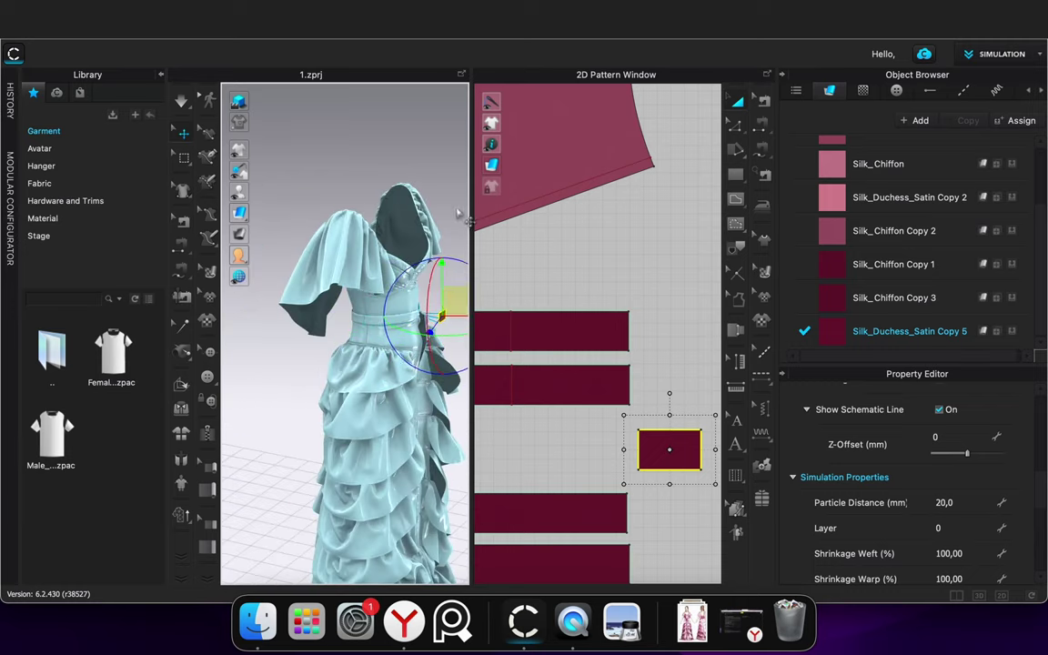
click(461, 225)
right_drag(461, 226, 388, 225)
scroll(428, 327, up, 3)
key(space)
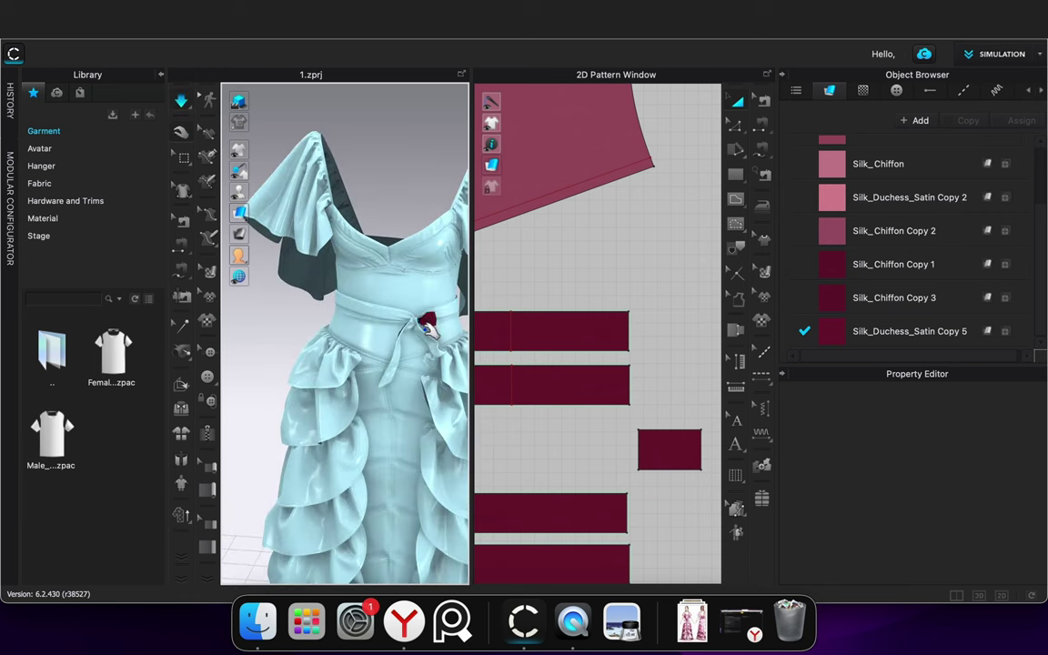
Move the small rectangle clear of the other patterns, copy it, and paste the copy directly above it
scroll(427, 329, up, 4)
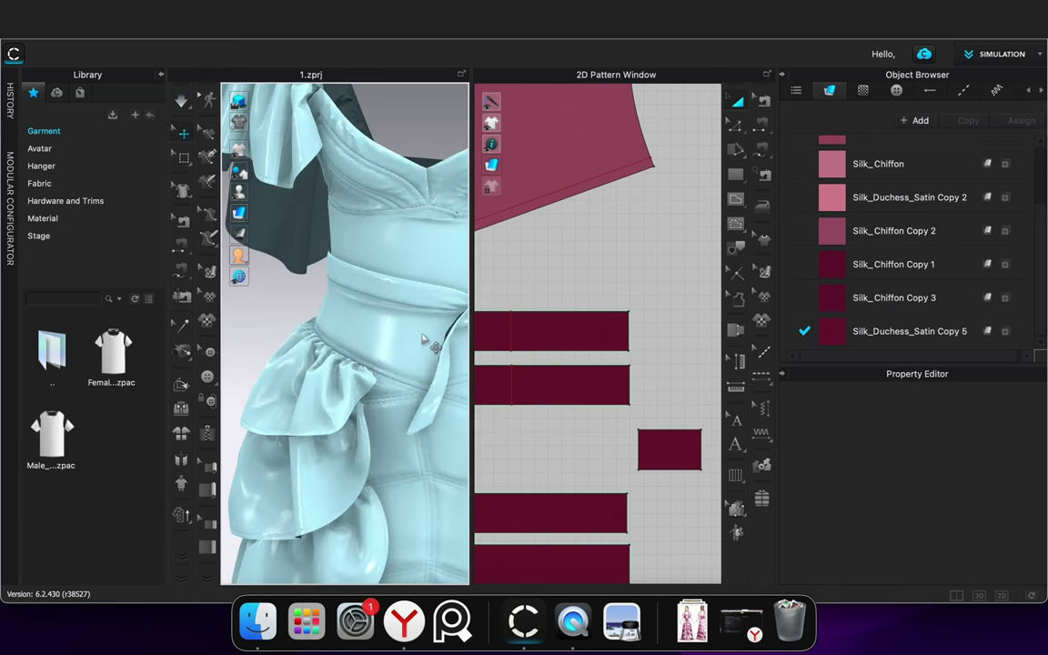
right_drag(443, 329, 309, 334)
scroll(359, 337, up, 4)
click(669, 459)
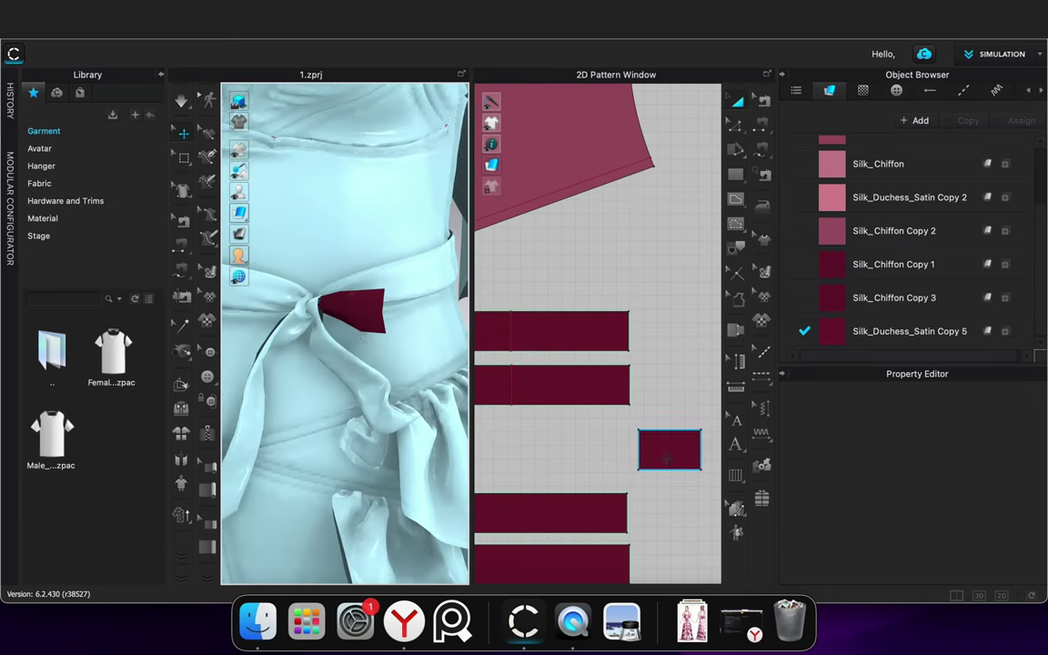
scroll(680, 472, down, 1)
middle_drag(680, 471, 577, 324)
drag(548, 304, 617, 419)
right_click(617, 419)
click(617, 420)
key(super+v)
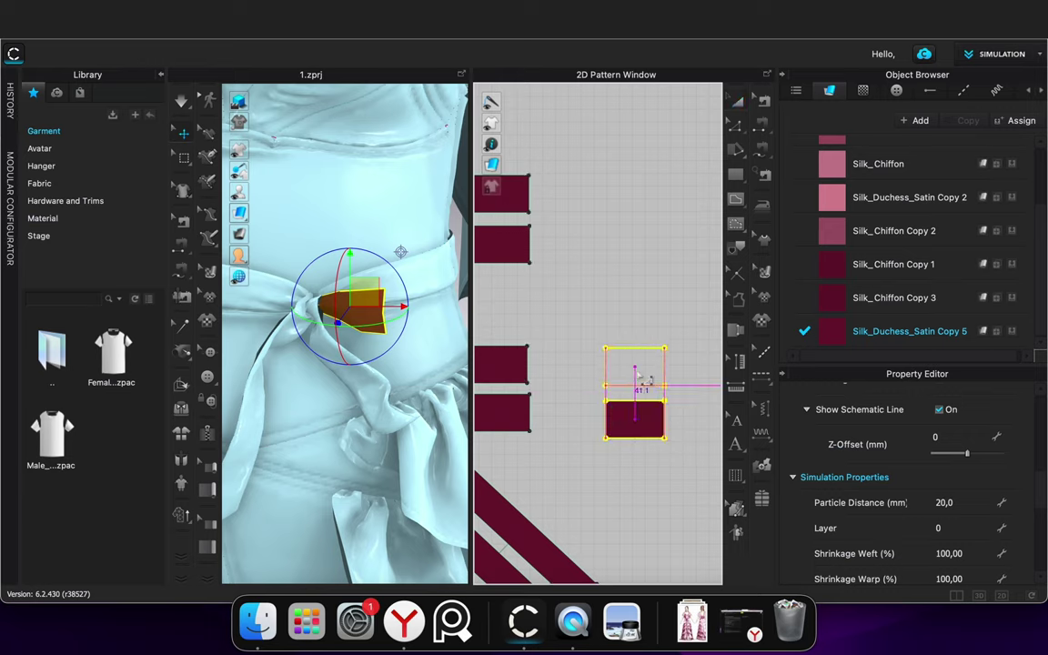
click(638, 371)
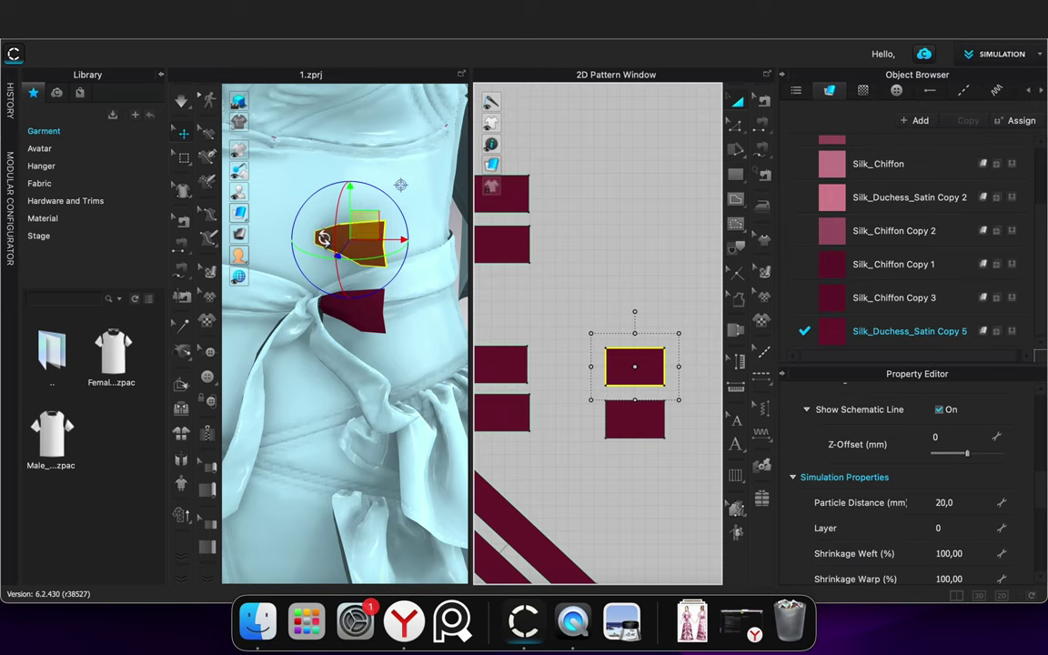
Flip the pasted rectangle in 3D and position it just behind the original at the belt knot
right_click(324, 238)
click(366, 245)
drag(325, 196, 329, 263)
right_drag(384, 353, 401, 303)
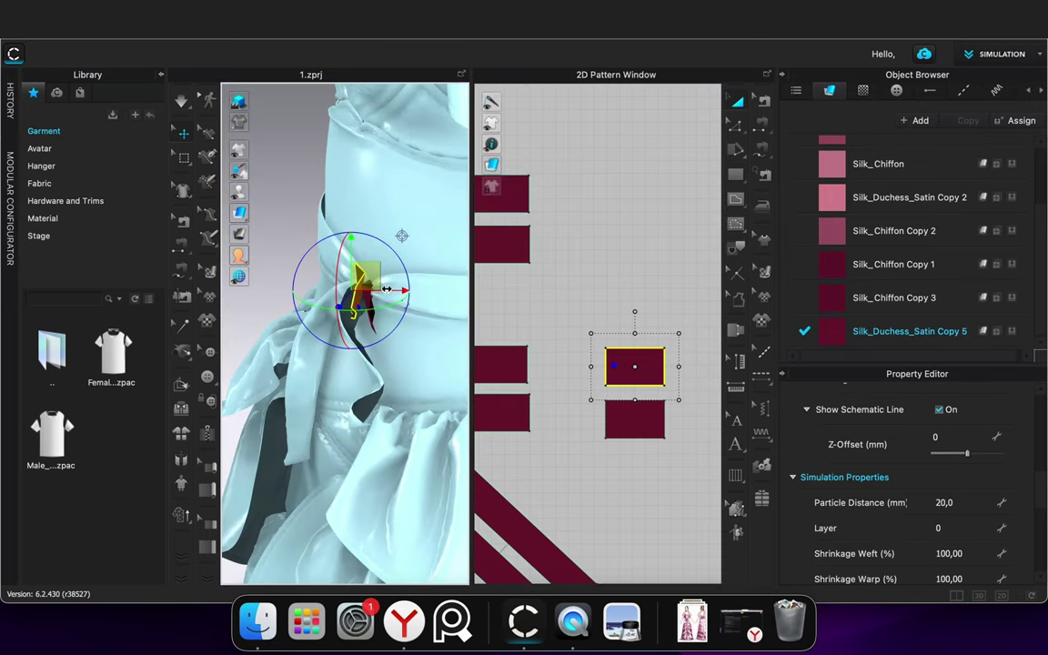
drag(389, 289, 414, 290)
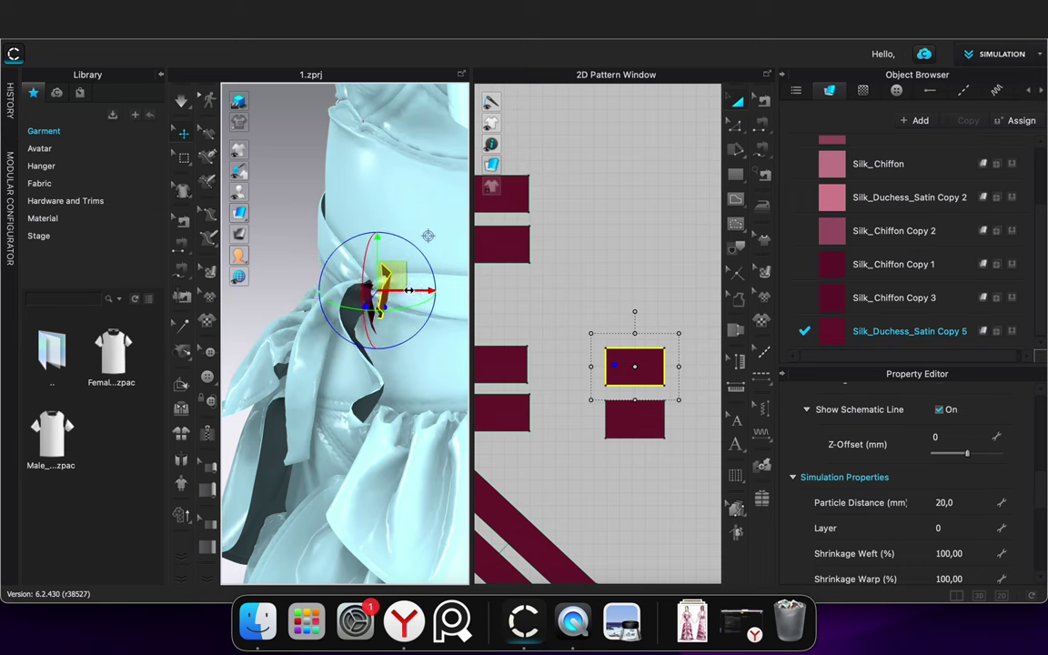
right_drag(409, 381, 421, 386)
mouse_move(325, 307)
mouse_down()
mouse_move(340, 308)
mouse_move(318, 301)
mouse_up()
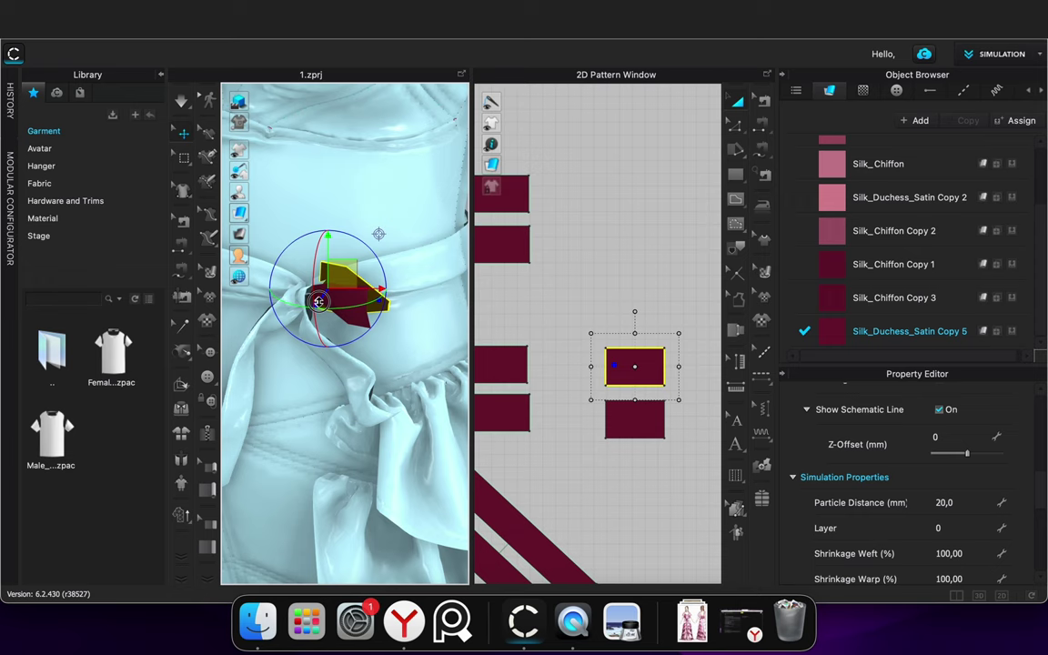
Sew the upper small rectangle's left short edge to the lower rectangle's right short edge
click(550, 283)
click(765, 127)
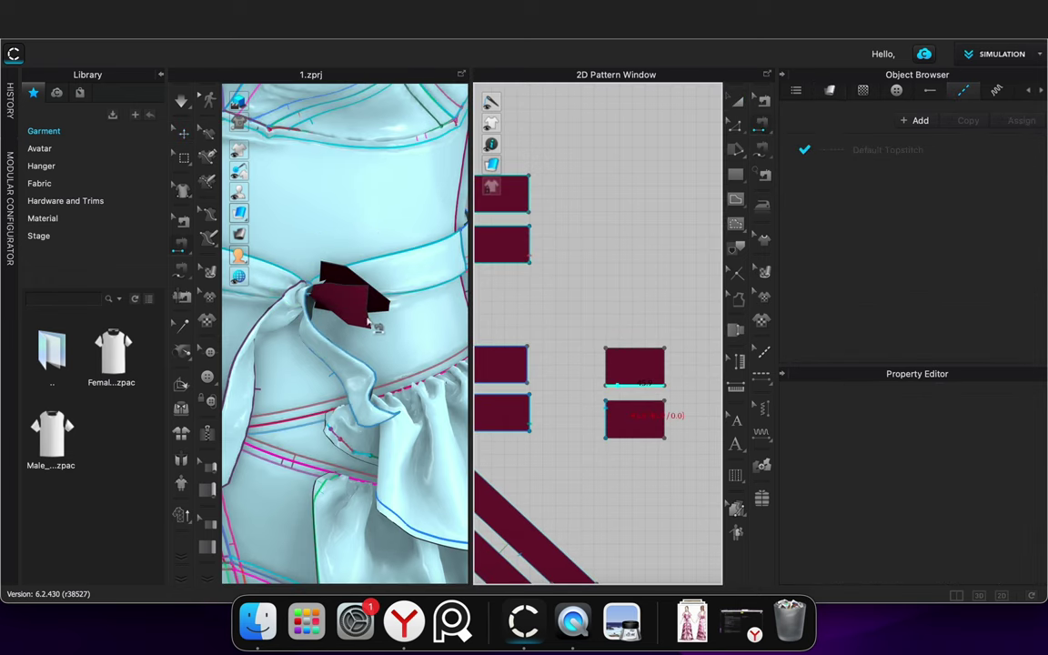
click(370, 317)
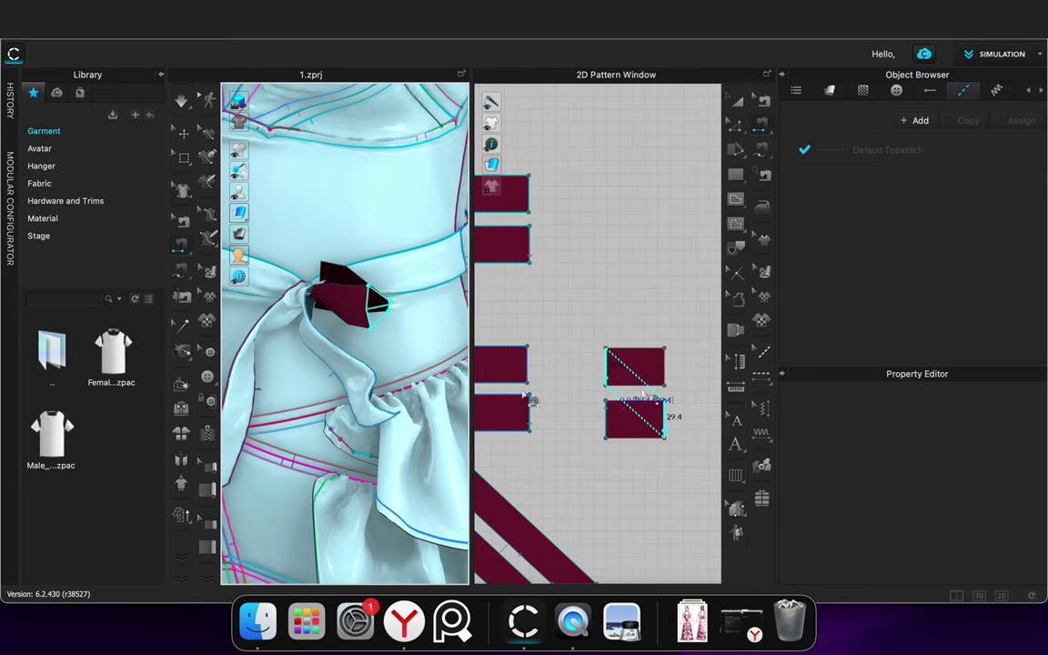
click(608, 379)
Sew the upper small rectangle's right short edge to the top belt strip's internal line and simulate the pair
click(664, 380)
scroll(659, 374, down, 3)
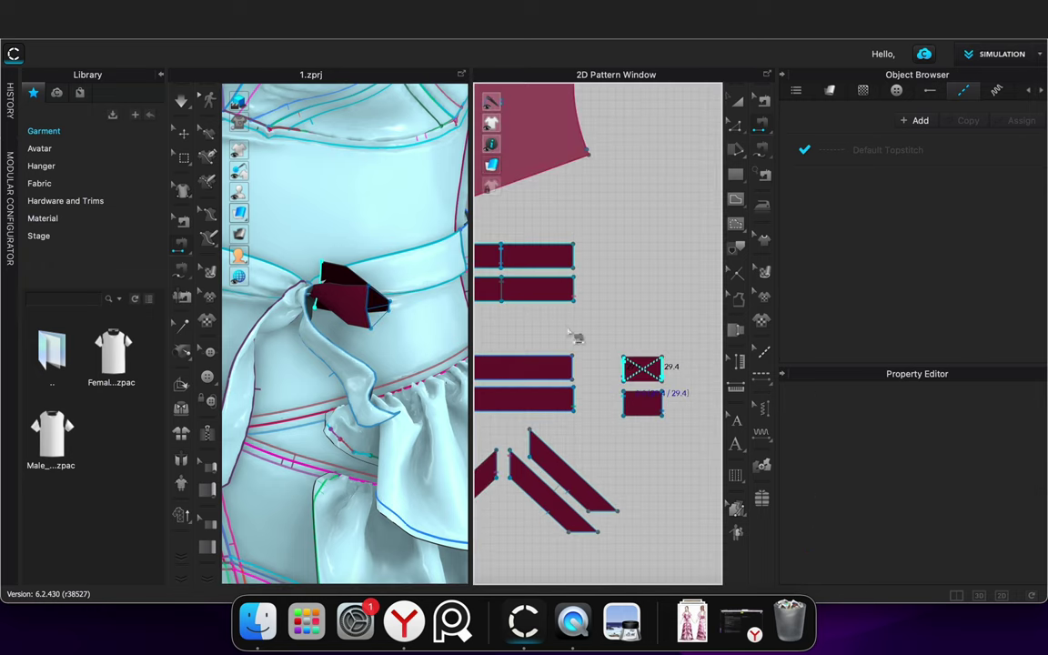
click(502, 260)
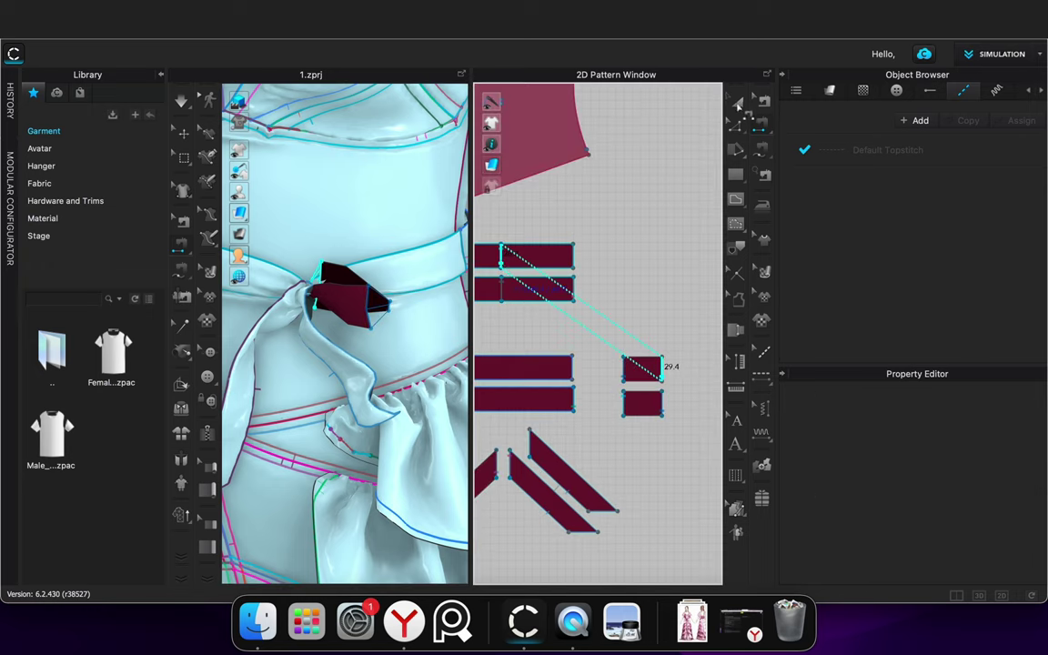
click(738, 105)
key(space)
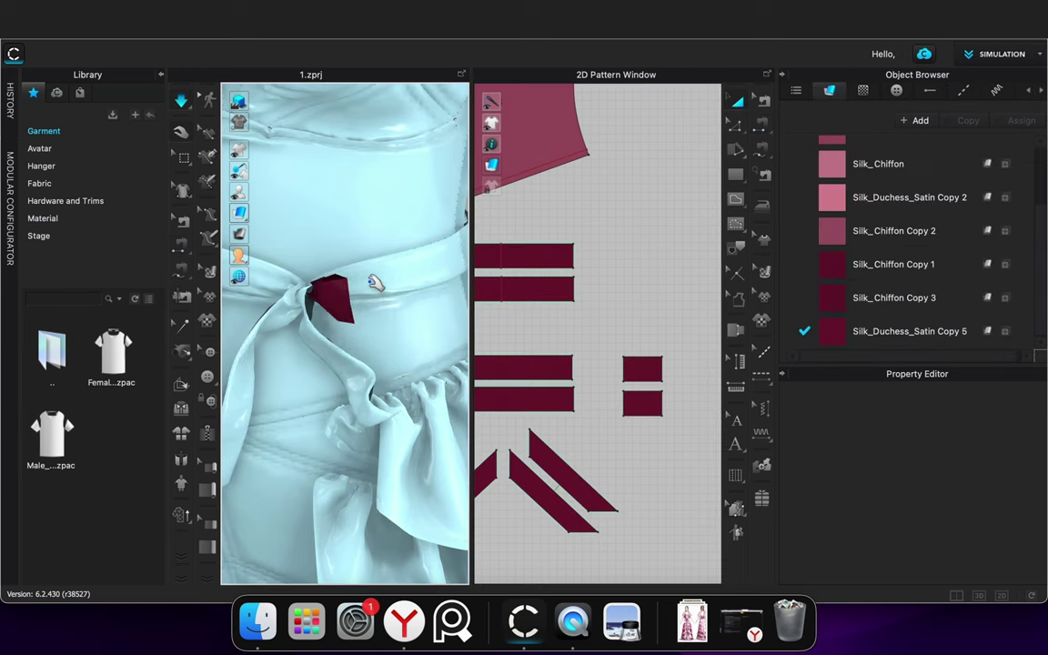
Stretch both small rectangles to about 72 mm long and simulate them at the belt knot
click(638, 369)
shift+click(661, 403)
drag(677, 387, 700, 391)
click(656, 460)
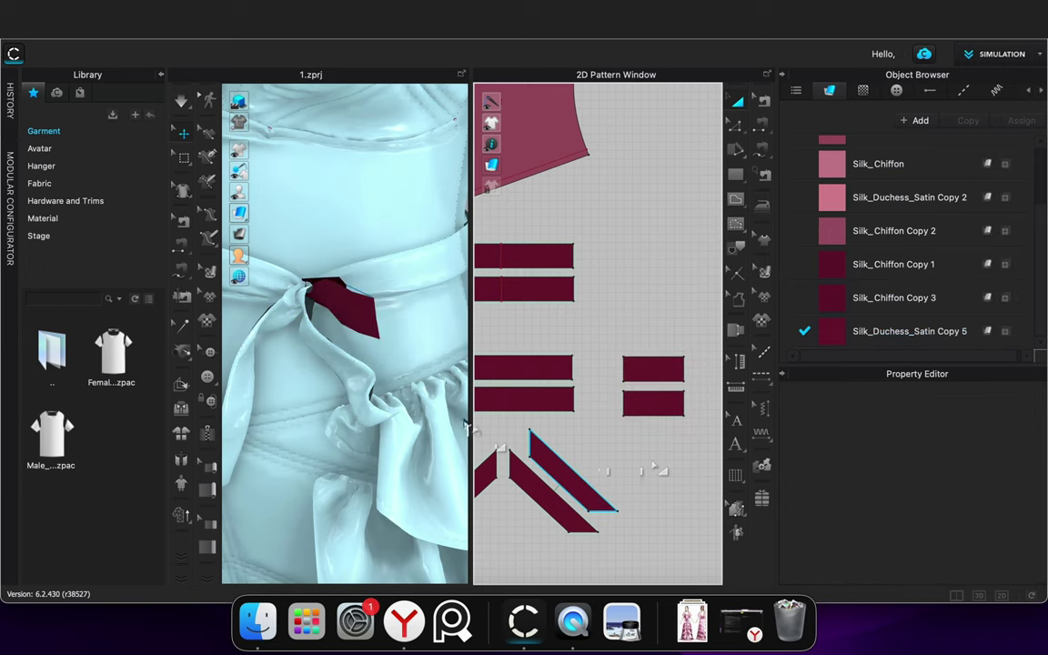
key(space)
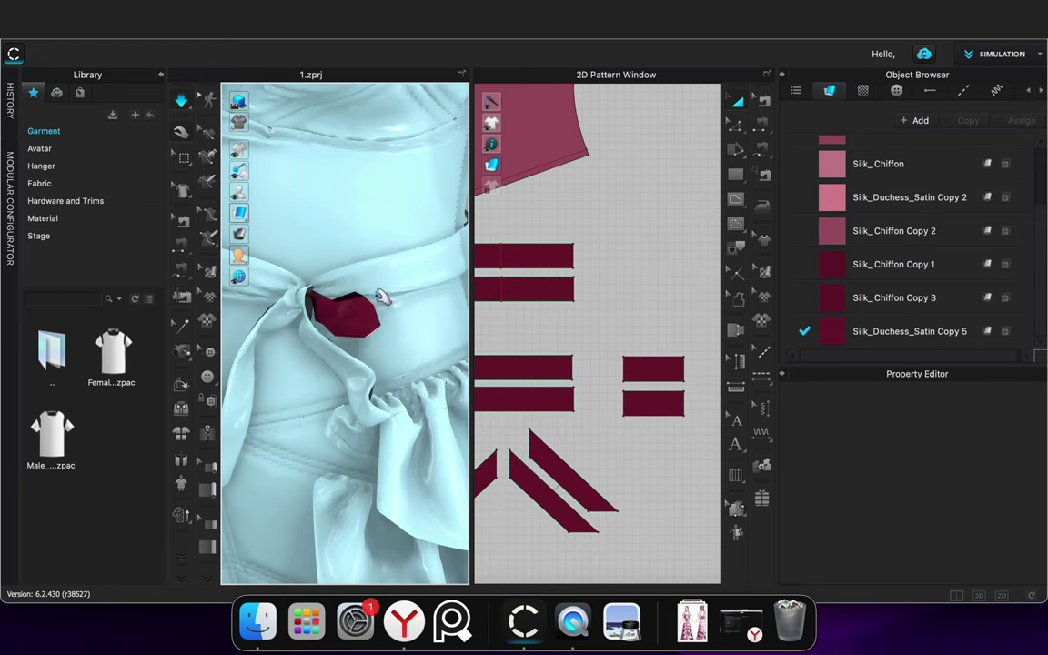
key(space)
Set the particle distance of both small rectangles to 5 mm and simulate the bow loop
click(653, 368)
shift+click(654, 403)
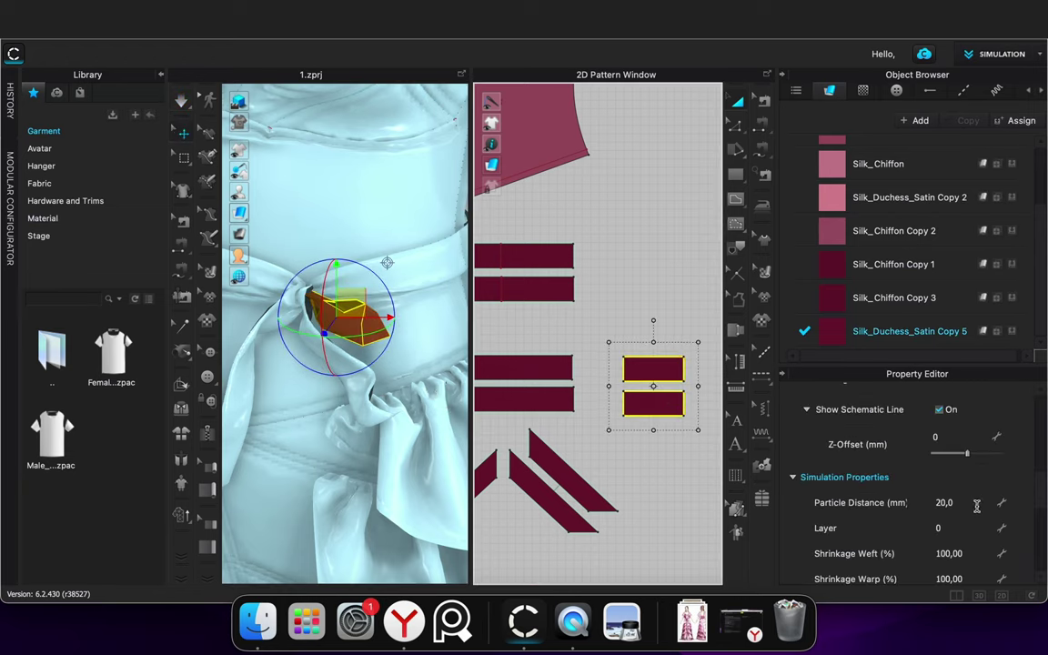
click(973, 504)
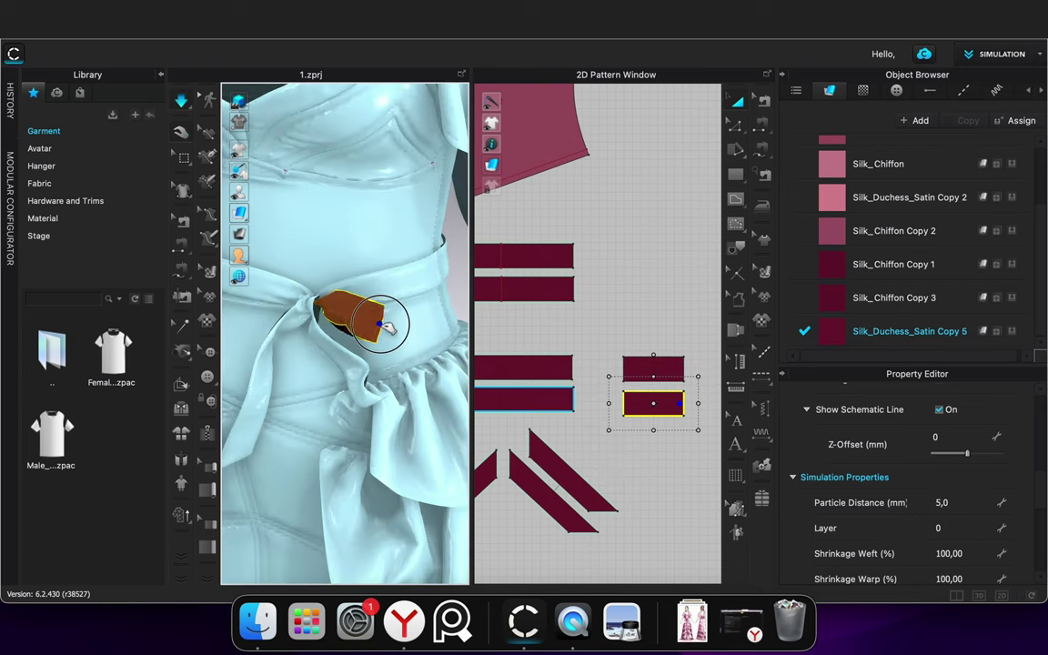
key(space)
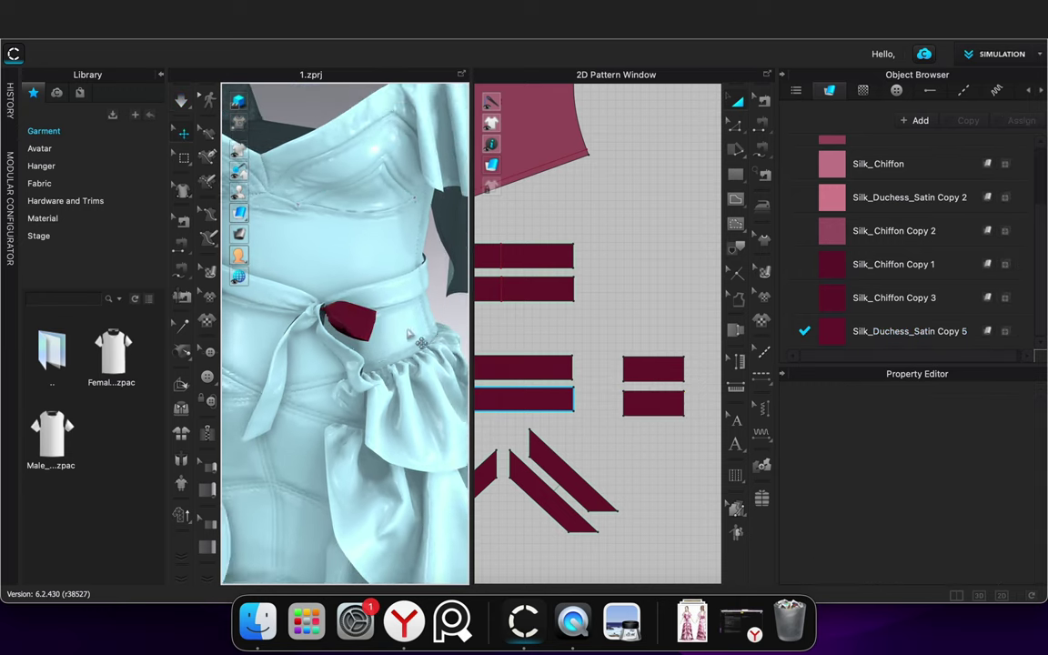
Merge the two small rectangles along their sewn short edges and move the merged strip clear of the neighbouring tail pieces
scroll(373, 355, up, 5)
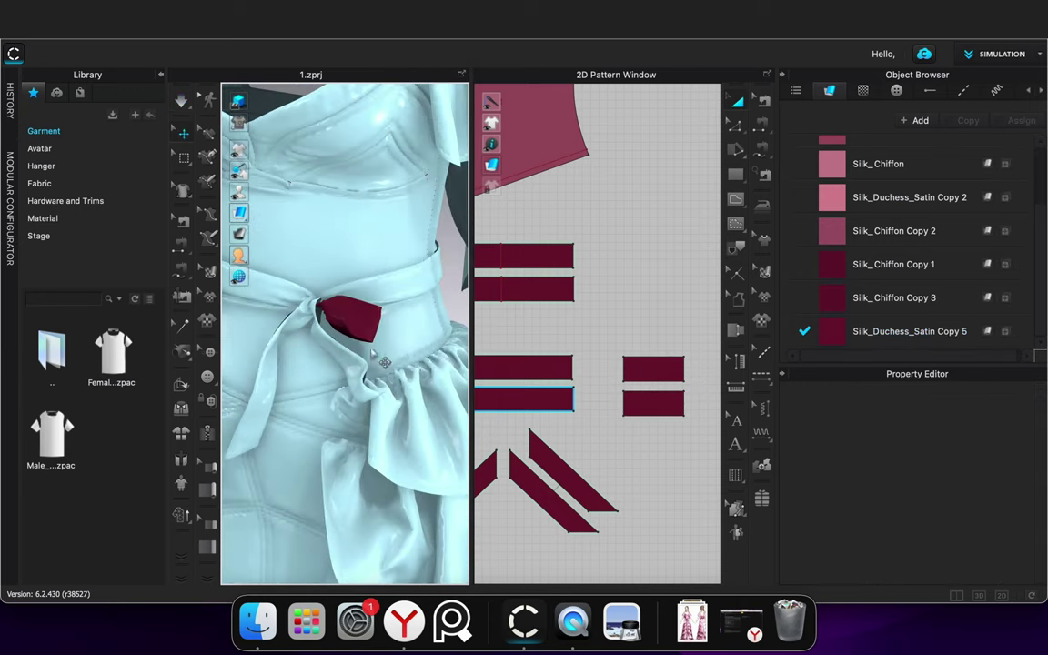
click(654, 371)
click(657, 432)
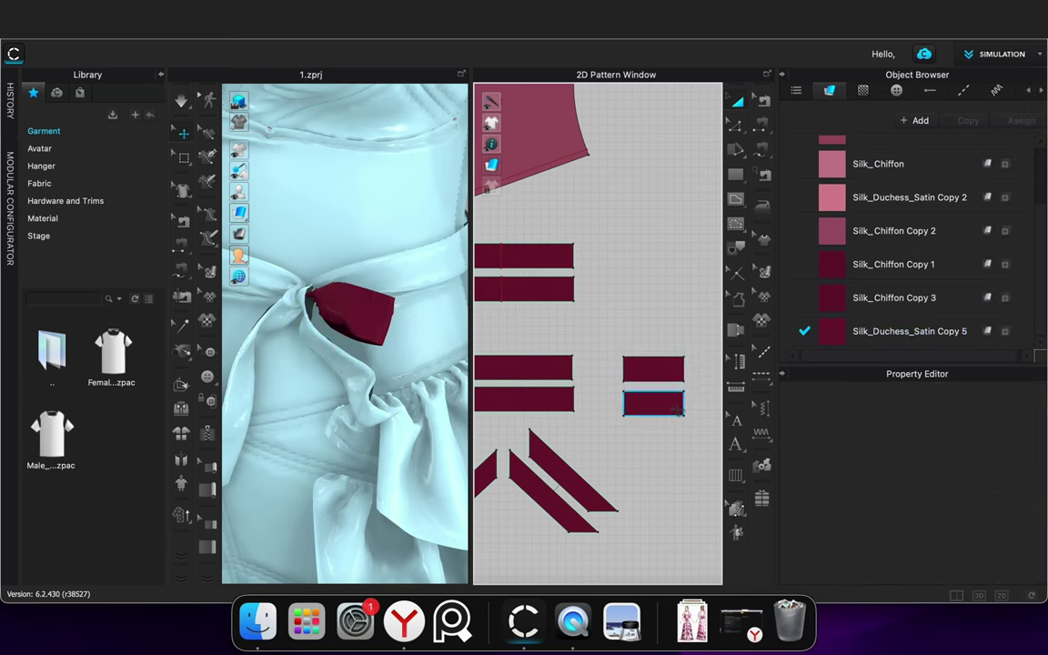
click(635, 402)
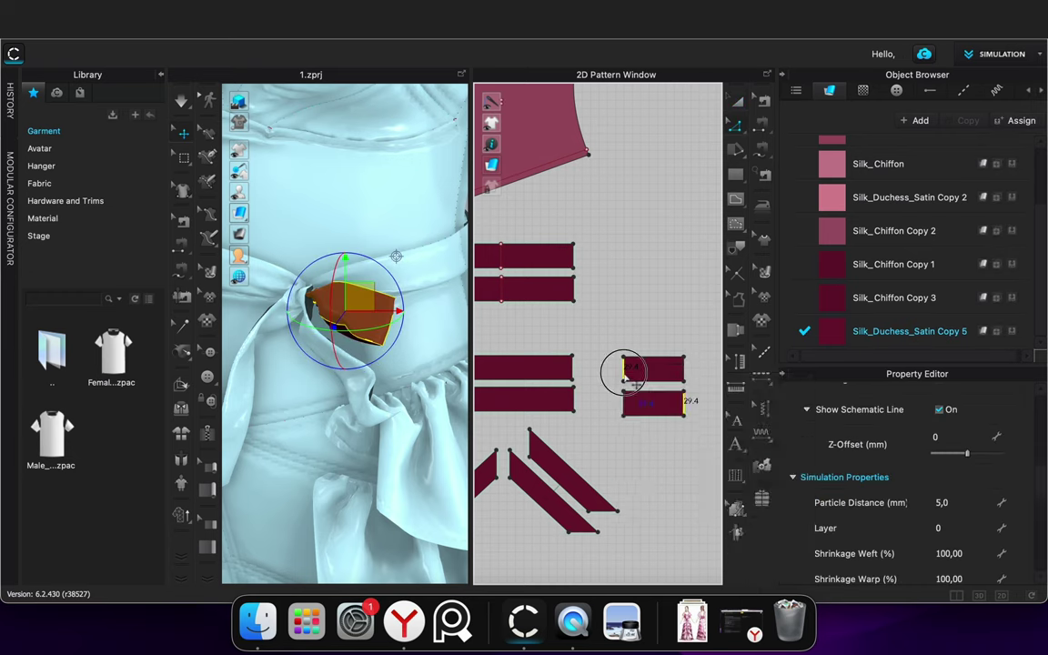
right_click(625, 370)
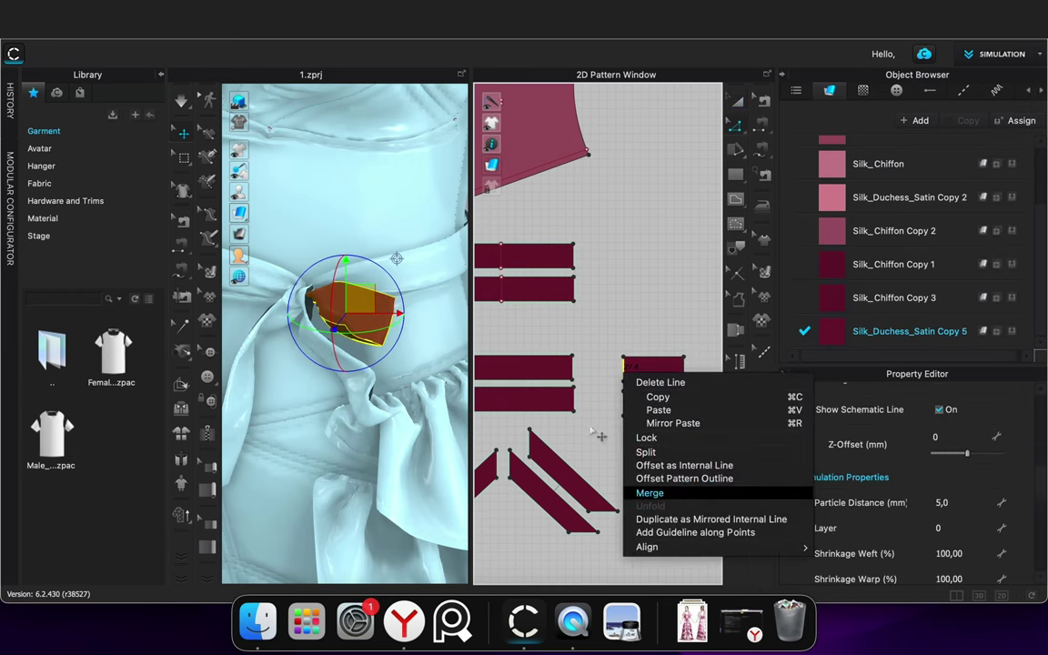
click(649, 493)
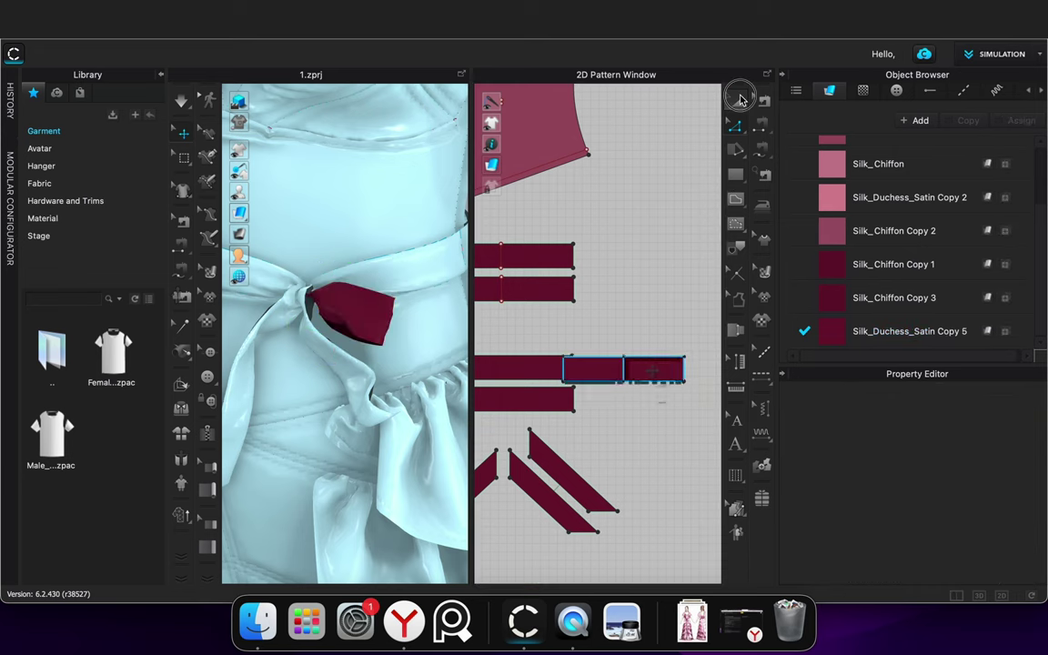
click(741, 99)
drag(651, 370, 685, 369)
click(663, 427)
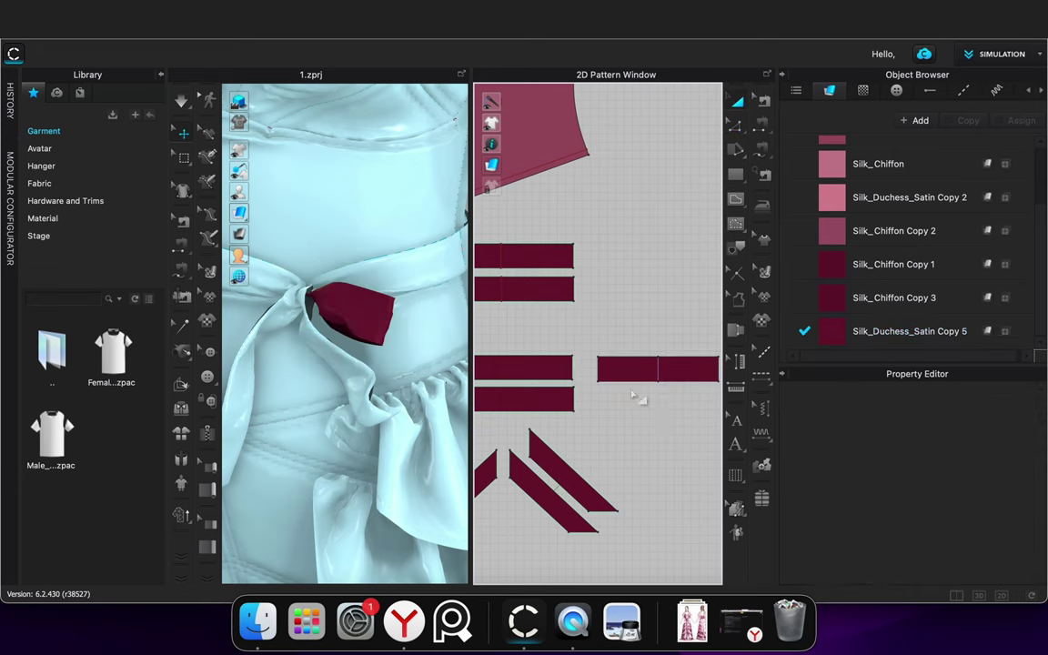
Set the length of the merged strip's left end edge to 25 mm, shortening it from both ends
click(599, 370)
right_click(601, 368)
click(667, 459)
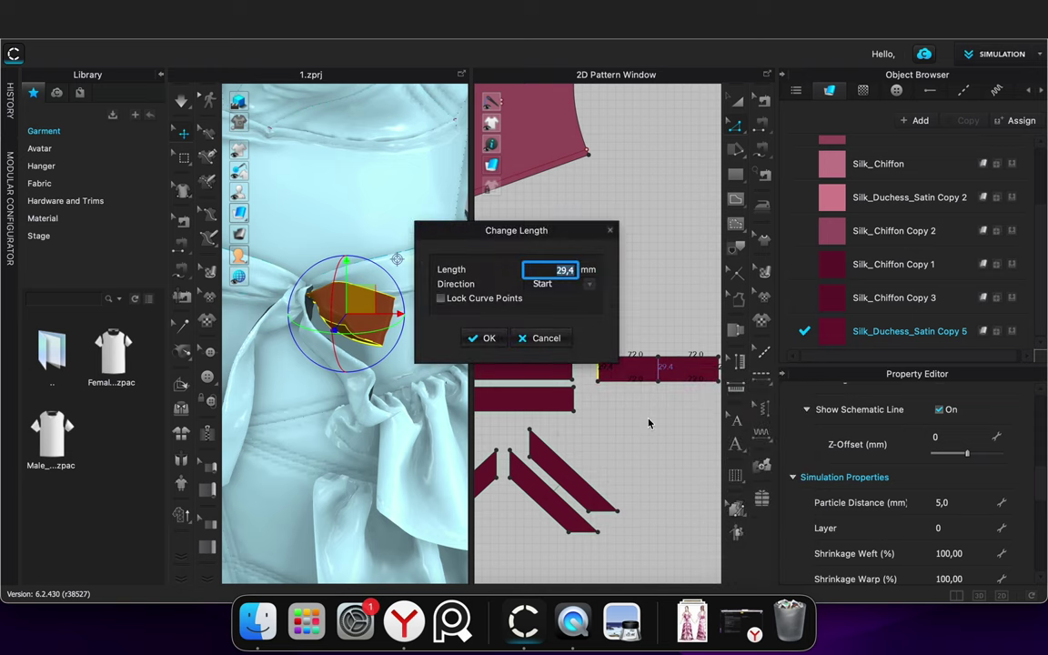
click(589, 284)
click(564, 300)
click(498, 341)
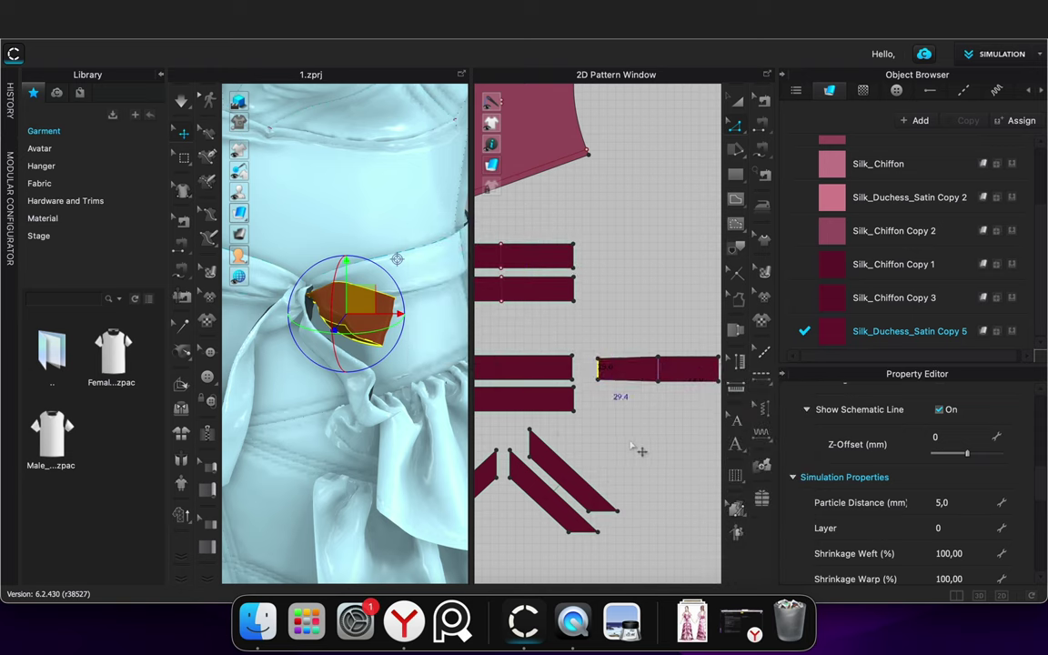
Set the length of the merged strip's right end edge to 25 mm, shortening it from both ends
right_click(718, 367)
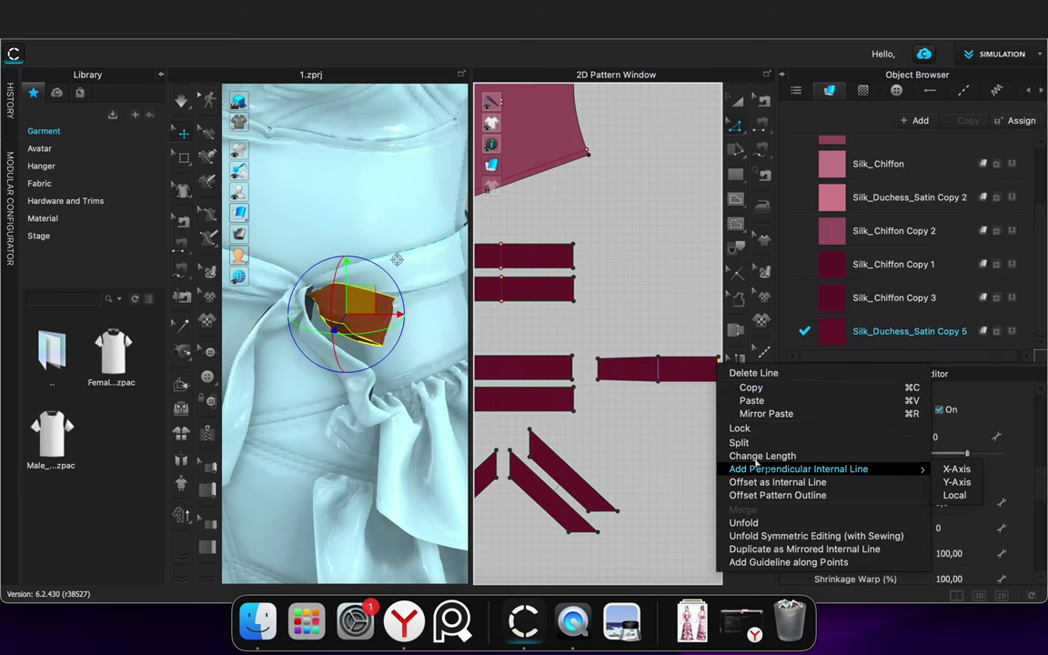
click(763, 456)
text(2)
click(587, 285)
click(562, 301)
click(488, 341)
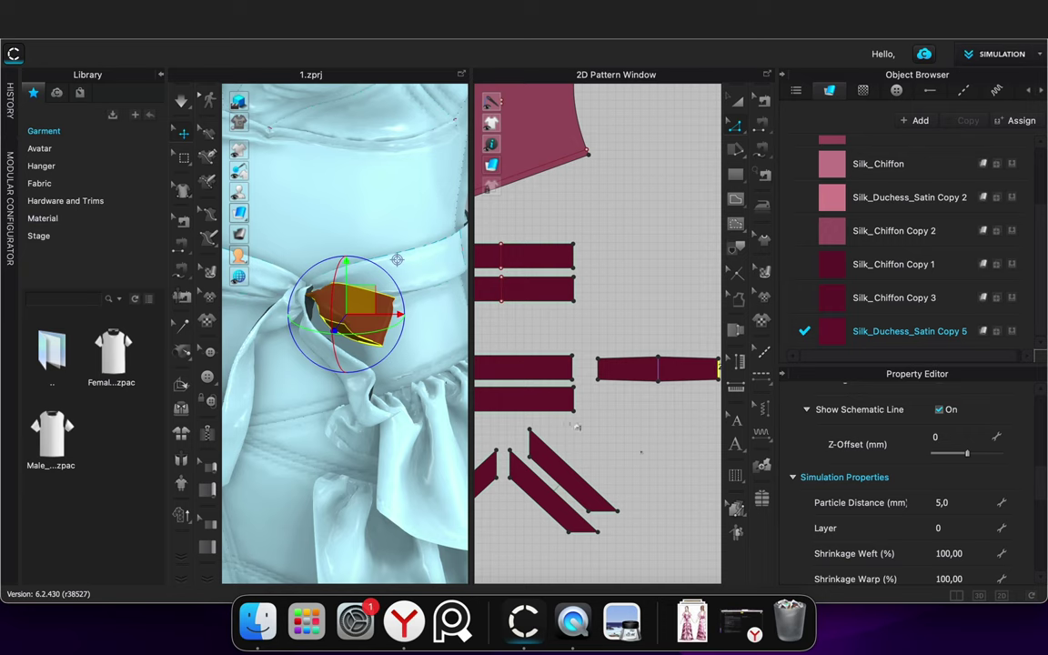
Simulate the tapered strip and pull its fabric in 3D to shape the bow loop beside the knot
key(space)
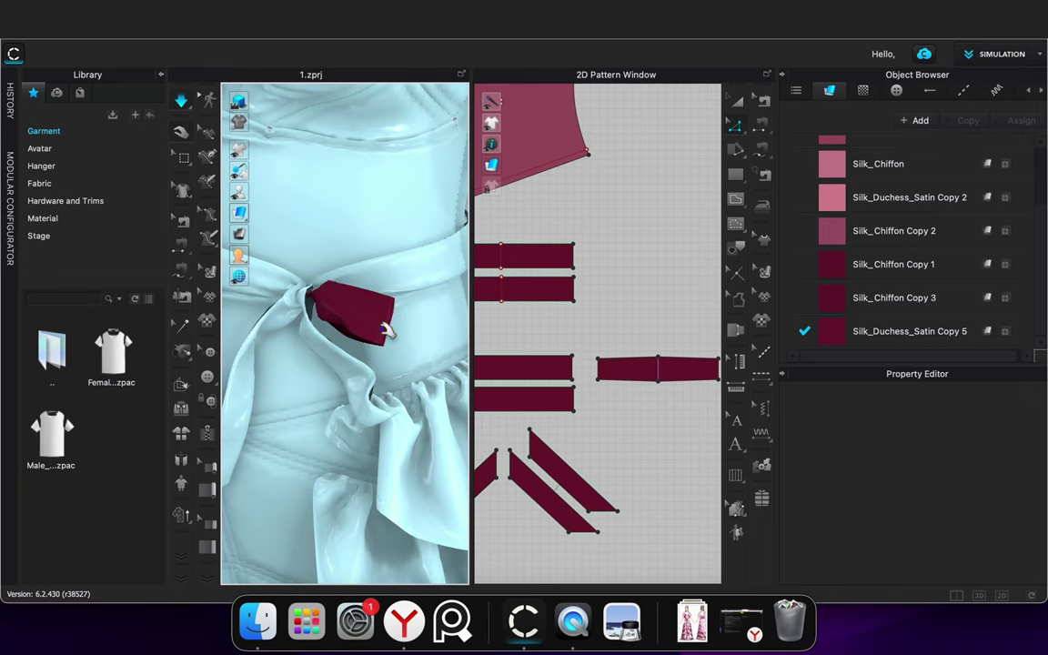
click(386, 329)
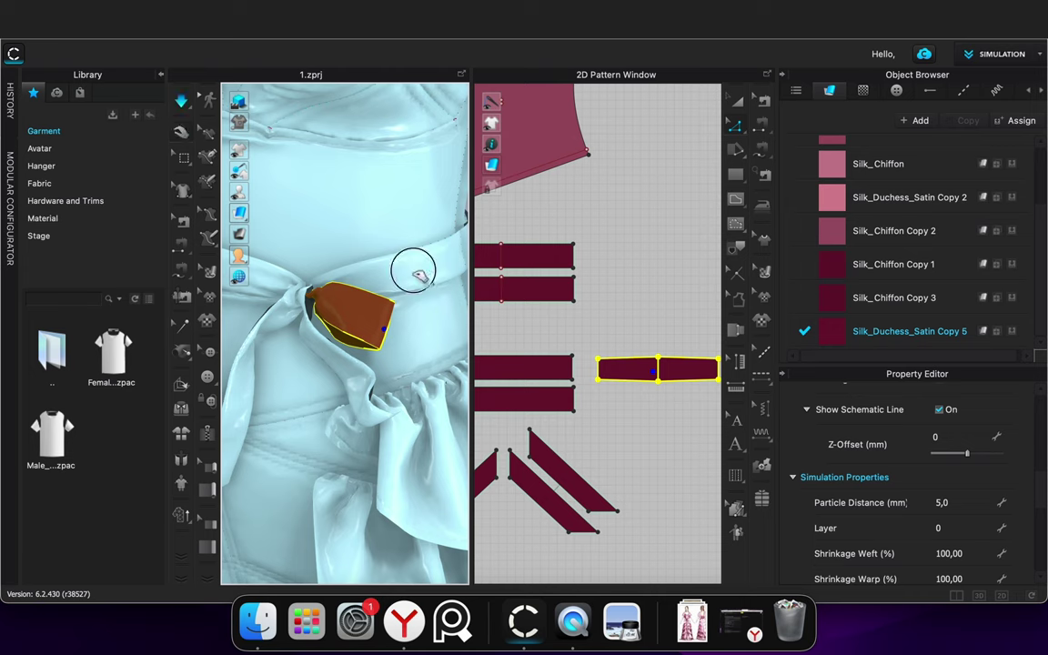
click(424, 281)
scroll(419, 276, down, 5)
click(461, 273)
right_drag(461, 273, 361, 355)
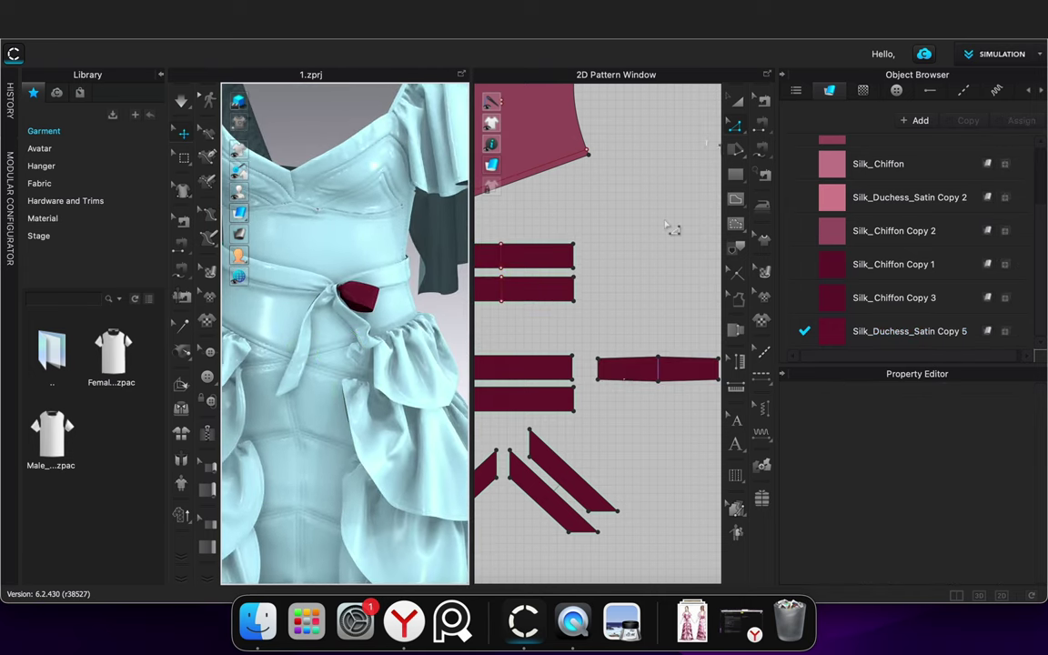
Copy the bow loop strip, paste it directly below the original, and move the copy in 3D to the knot's opposite side
click(739, 106)
right_click(620, 364)
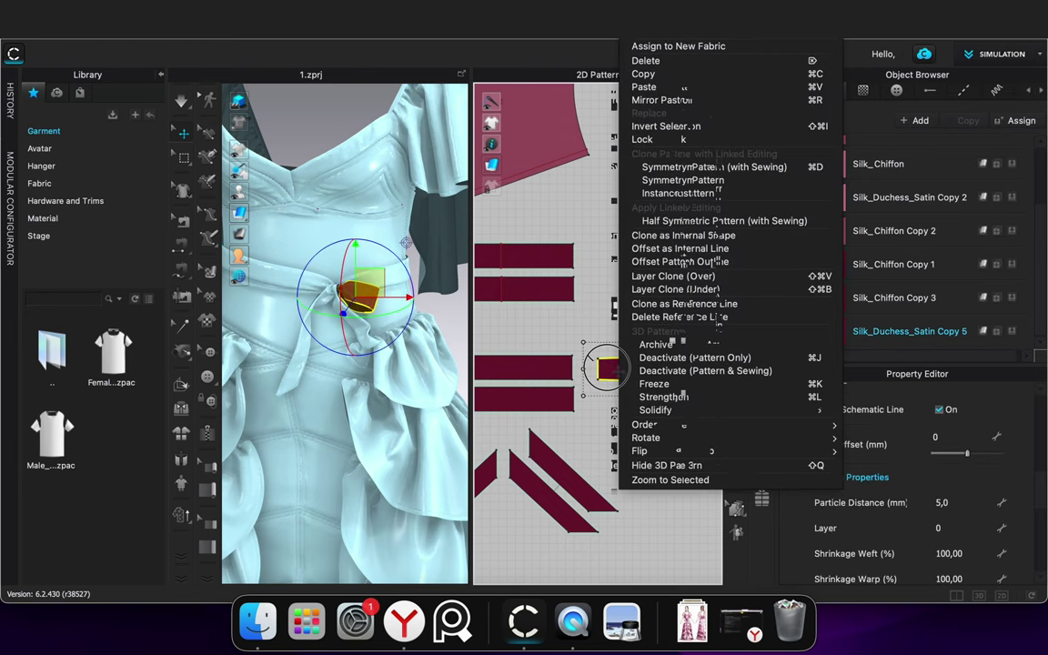
click(606, 365)
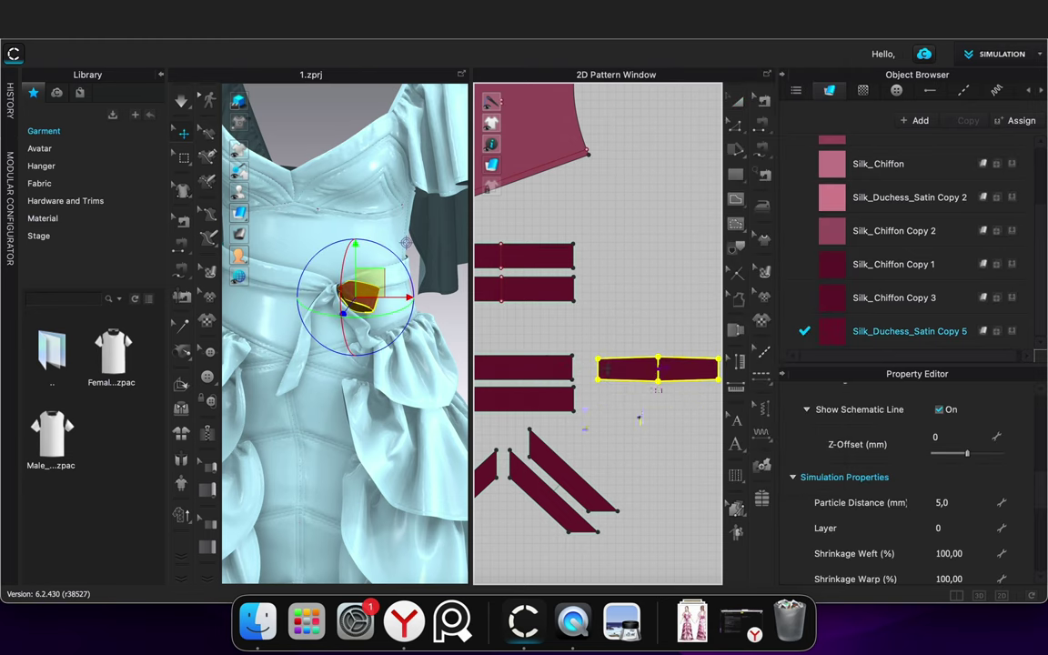
key(super+v)
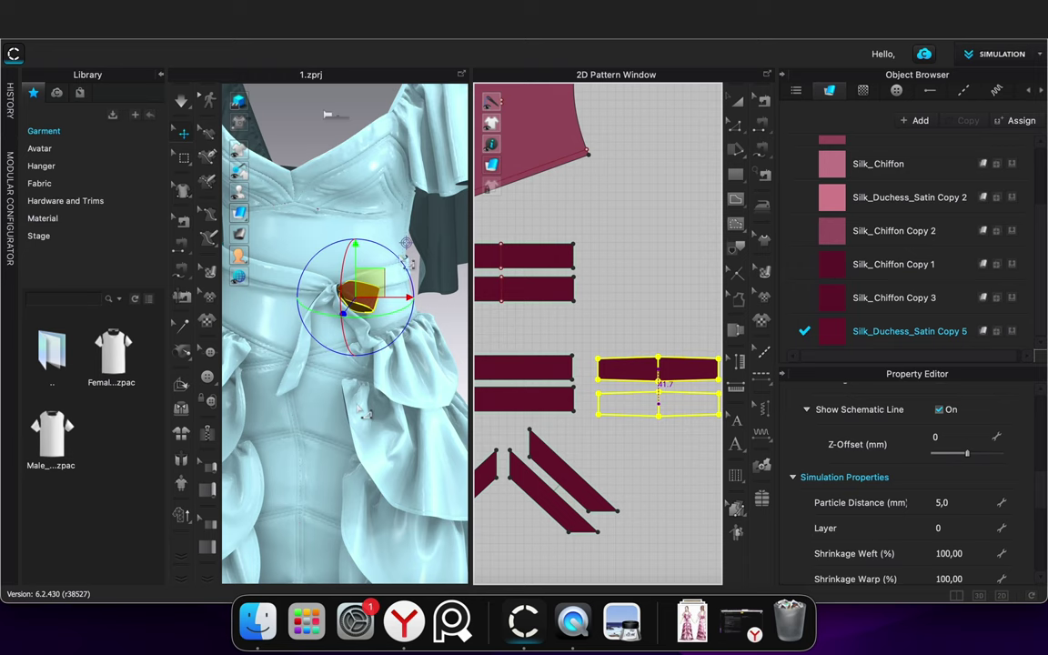
click(658, 391)
drag(401, 300, 288, 326)
click(582, 335)
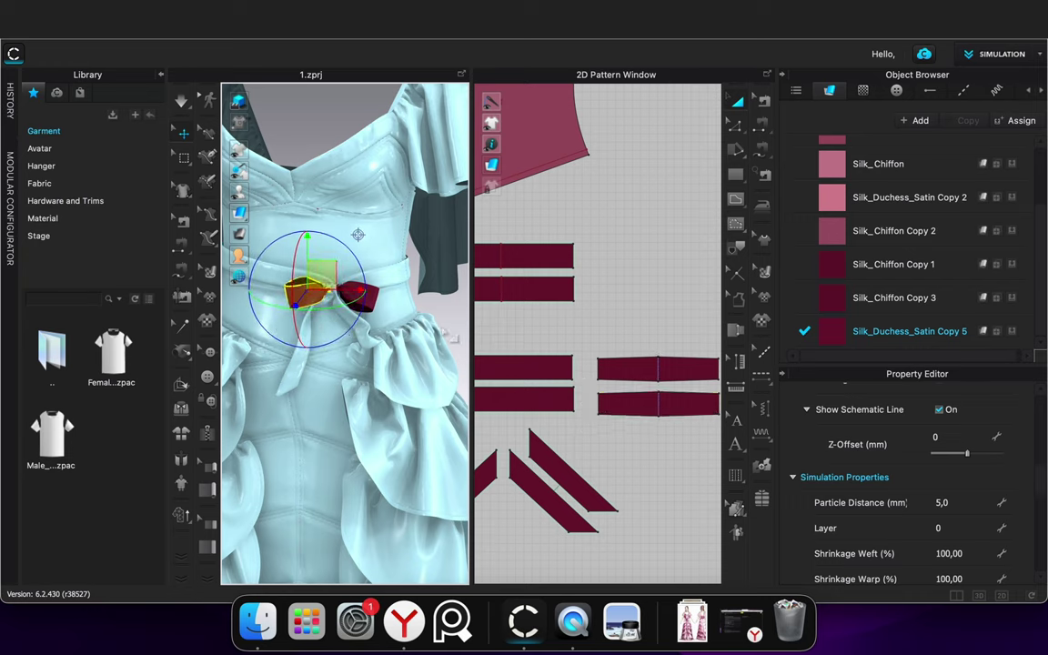
Freeze the original bow loop strip
right_click(608, 369)
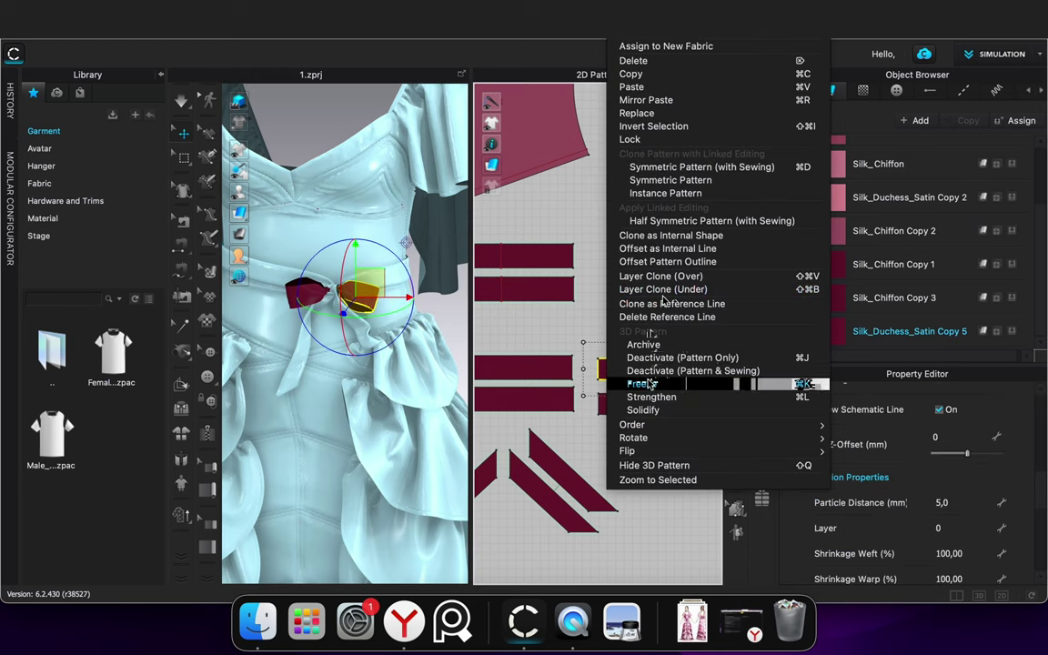
click(648, 384)
click(688, 181)
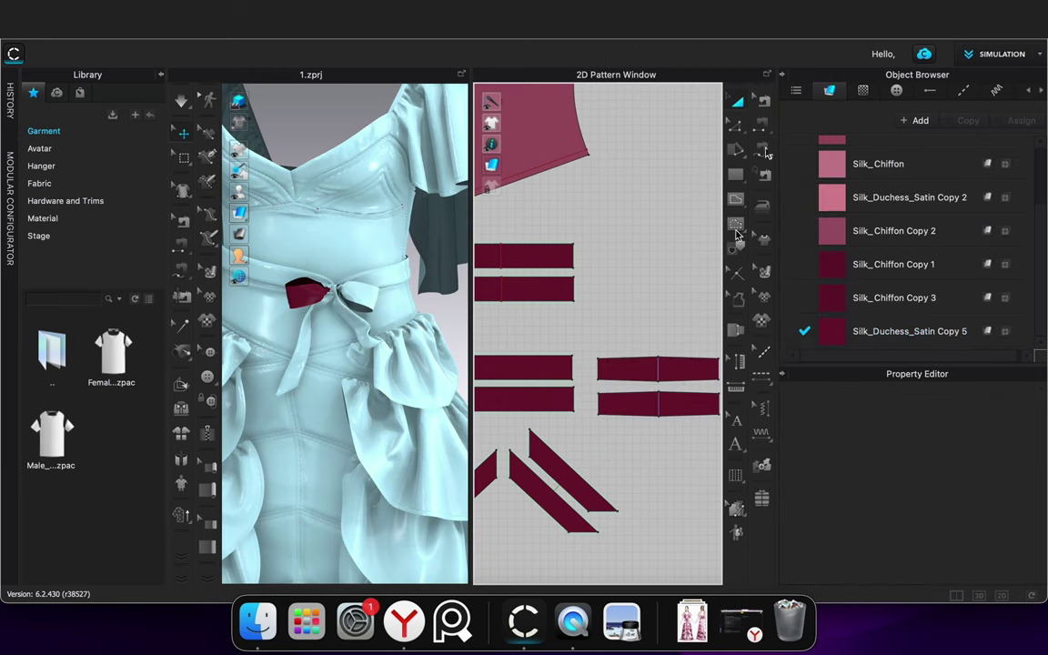
Sew both short end edges of the copied bow loop strip to the top belt strip's internal line
click(764, 127)
click(600, 405)
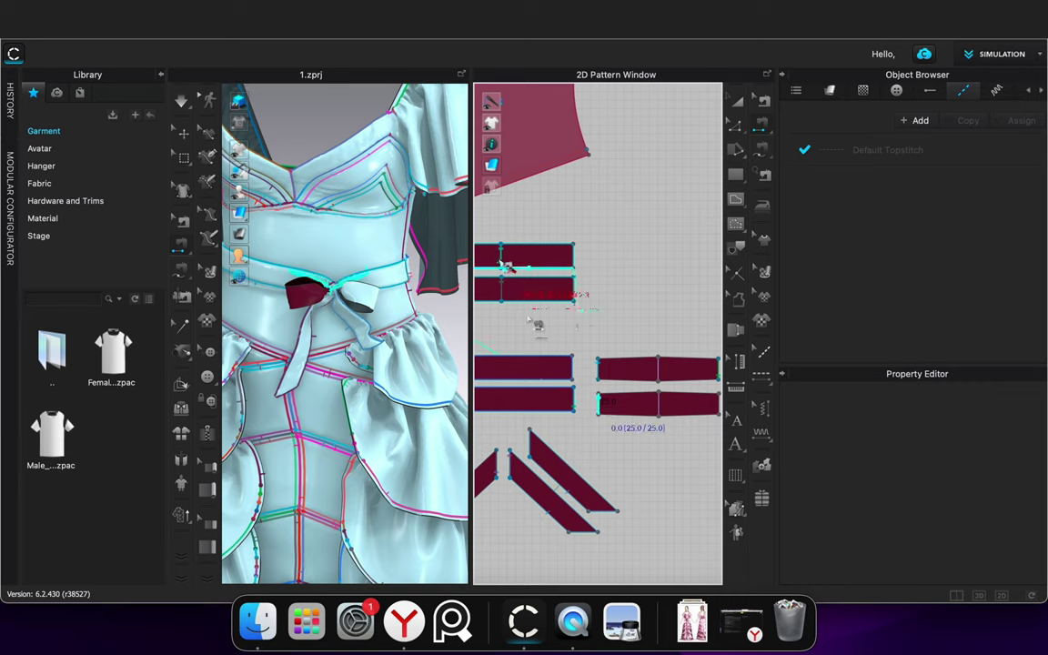
click(501, 259)
click(719, 403)
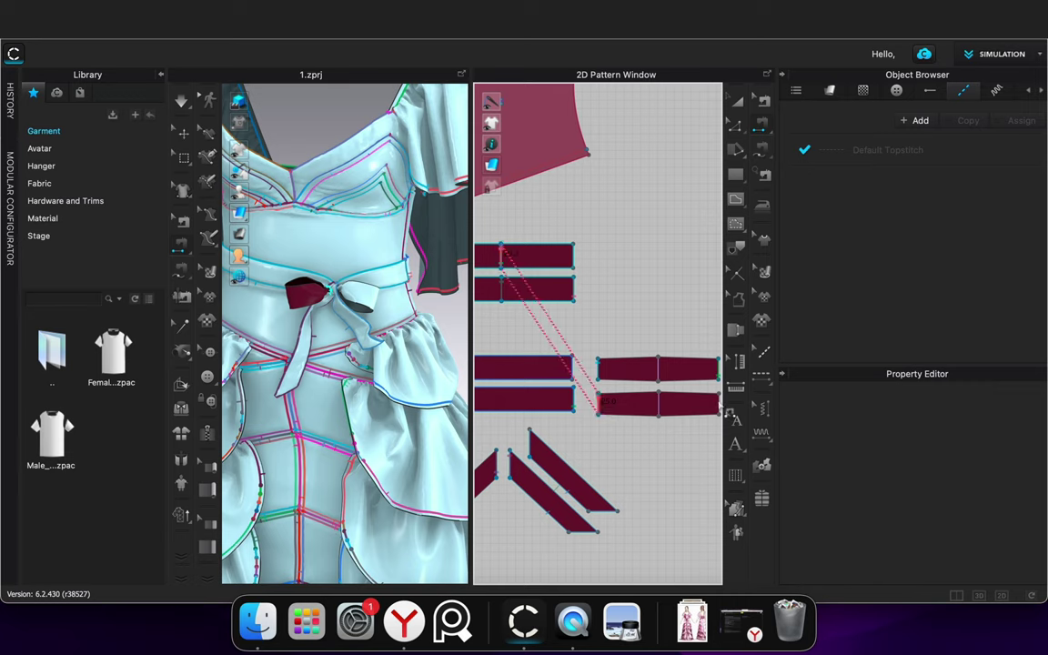
click(502, 259)
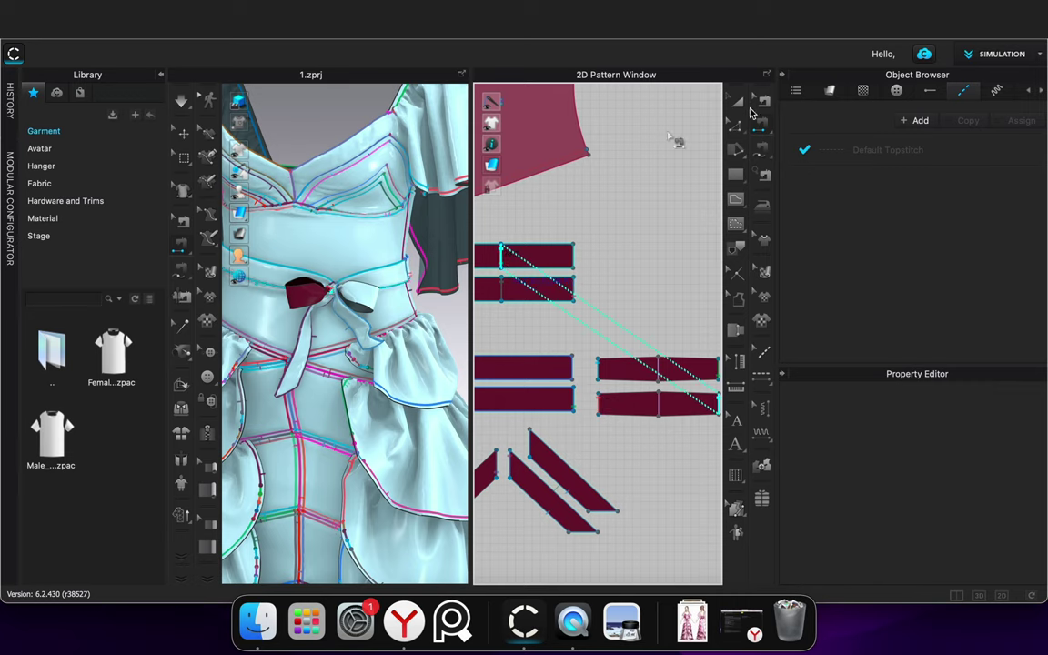
click(737, 101)
Simulate the garment and pull the copied bow loop strip's fabric in 3D outward from the knot
key(q)
scroll(441, 321, up, 5)
key(space)
click(271, 242)
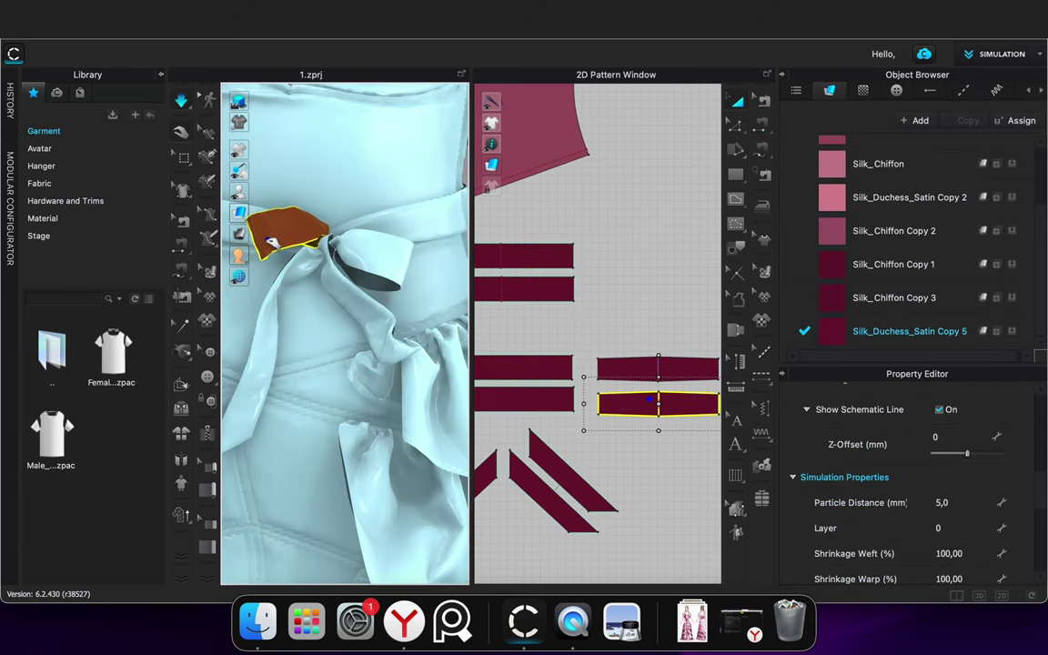
drag(280, 239, 222, 227)
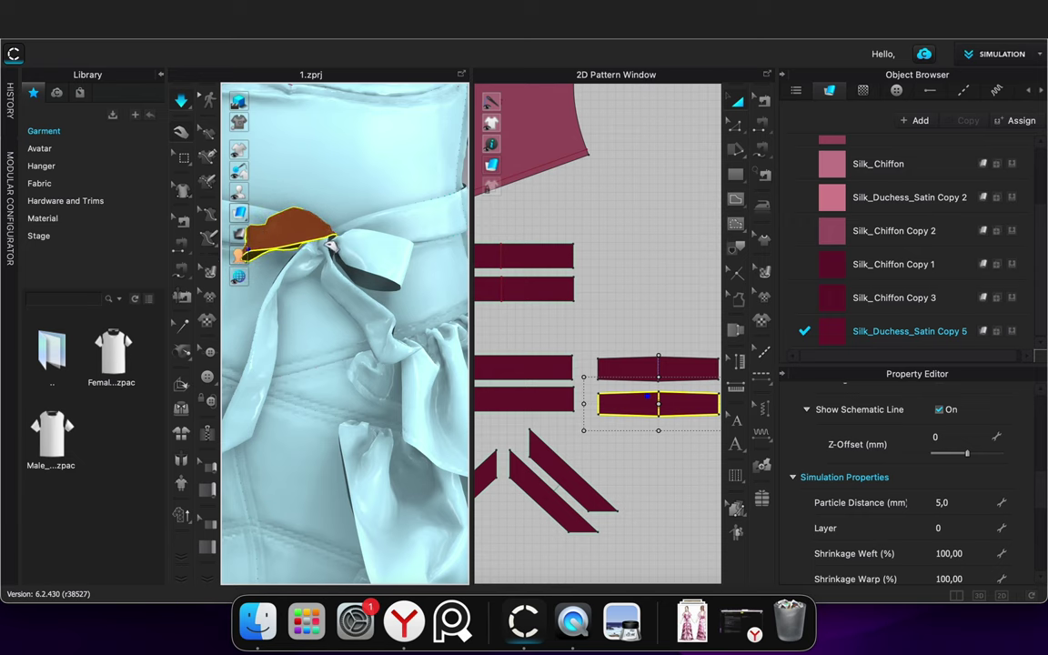
Check the copied loop's sewing lines, resume the simulation and pull its fabric upward beside the knot to refine its shape
key(w)
key(b)
scroll(358, 304, down, 5)
key(q)
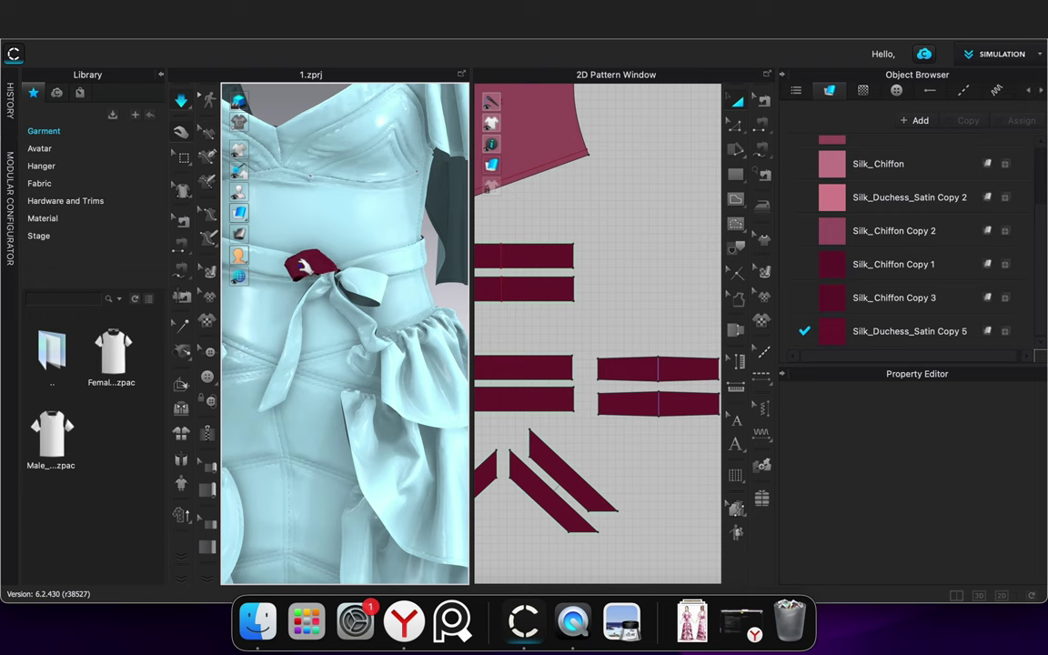
key(b)
scroll(332, 195, down, 5)
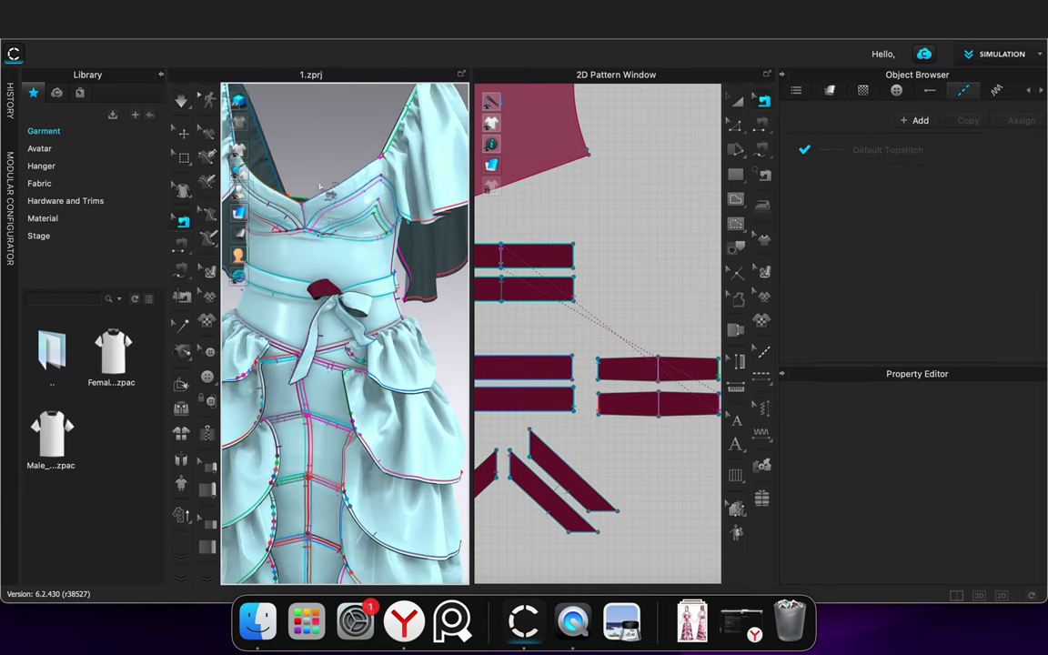
key(q)
drag(322, 292, 337, 277)
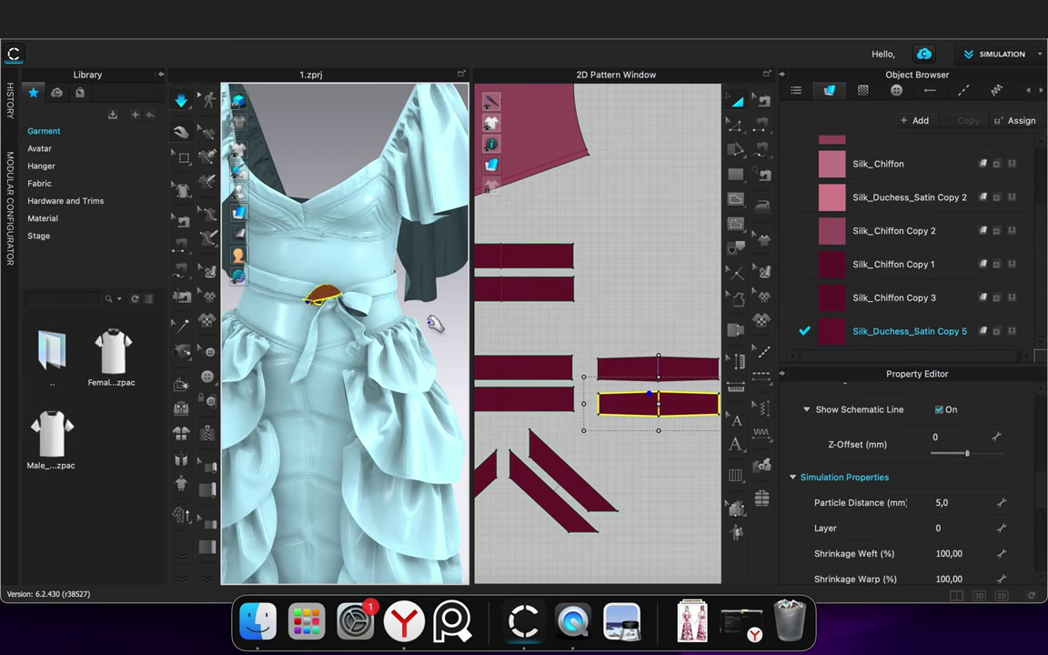
Freeze the copied bow loop strip
scroll(339, 300, up, 2)
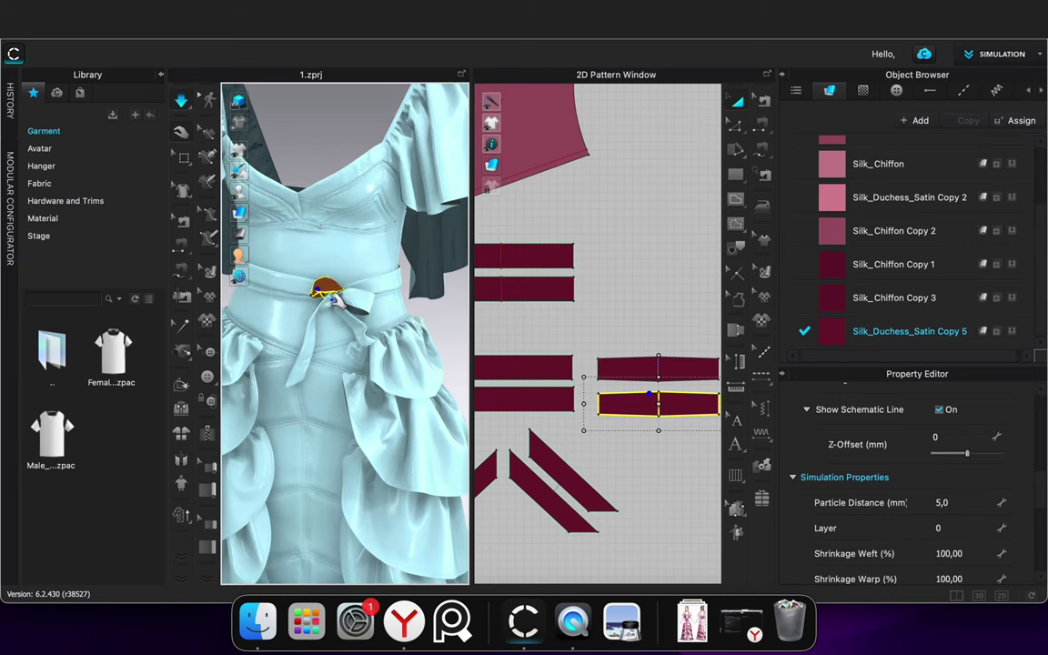
scroll(334, 299, up, 4)
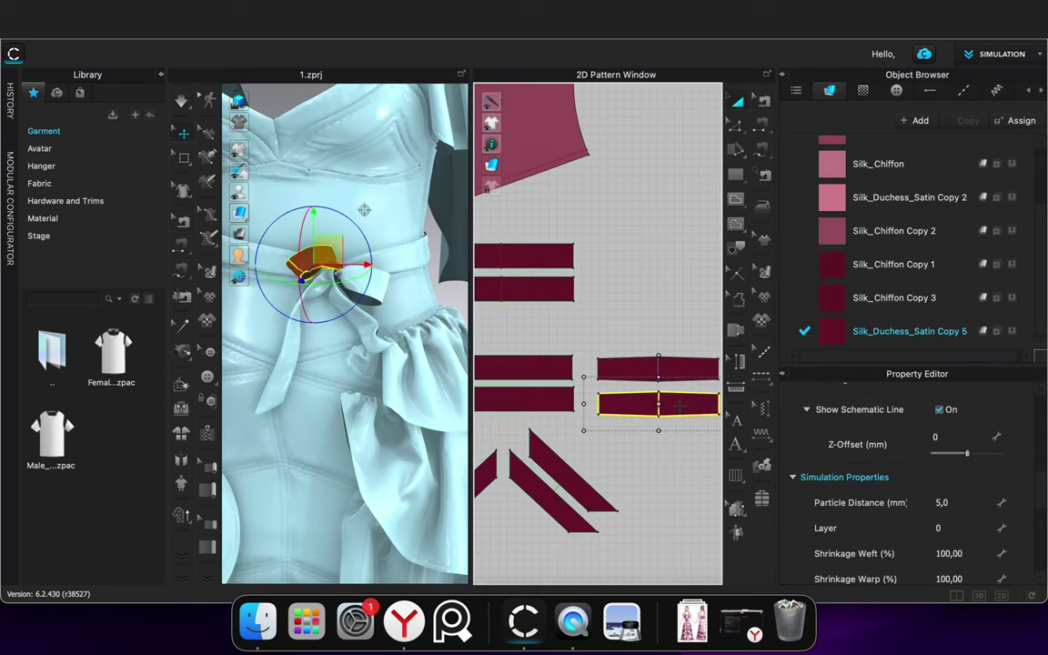
right_click(679, 406)
click(652, 487)
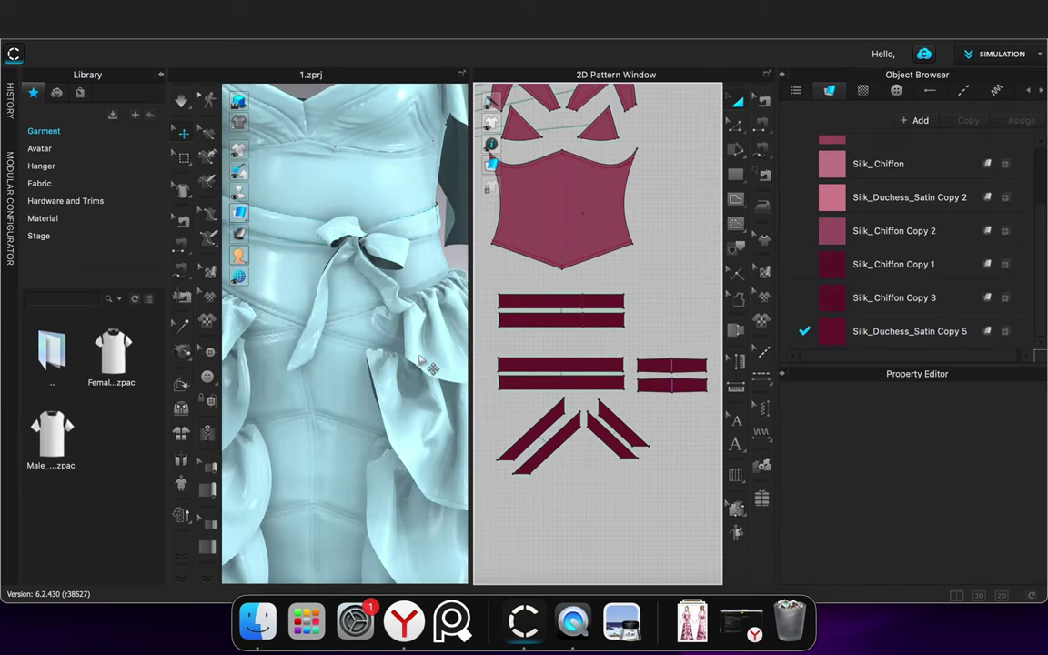
Select all pattern pieces in the 2D pattern window and unfreeze them
scroll(420, 356, down, 8)
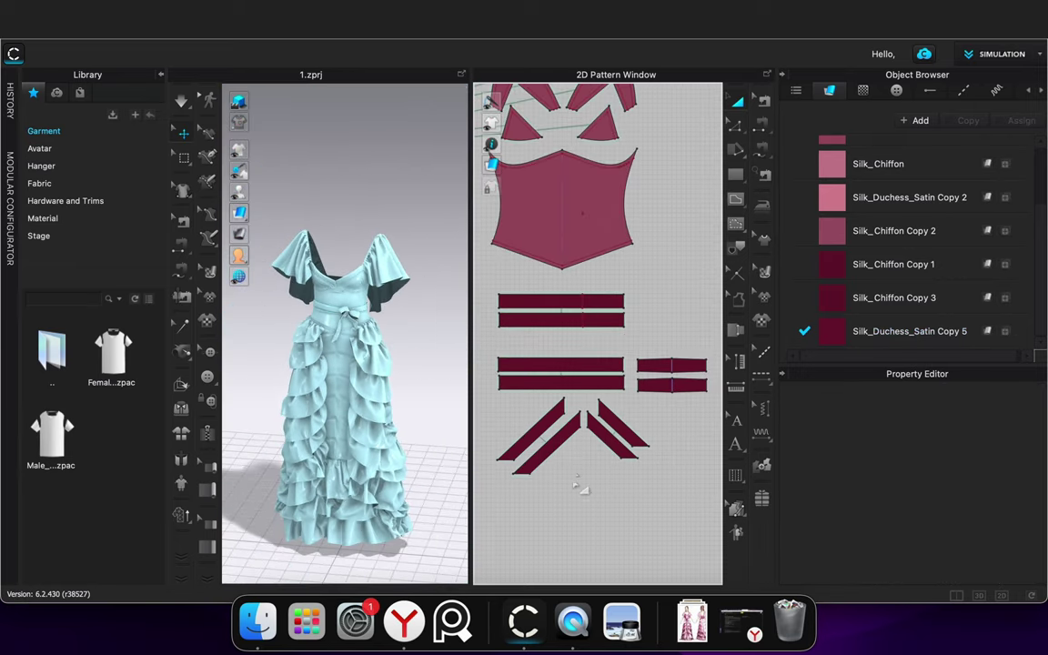
scroll(595, 497, down, 8)
scroll(596, 498, down, 3)
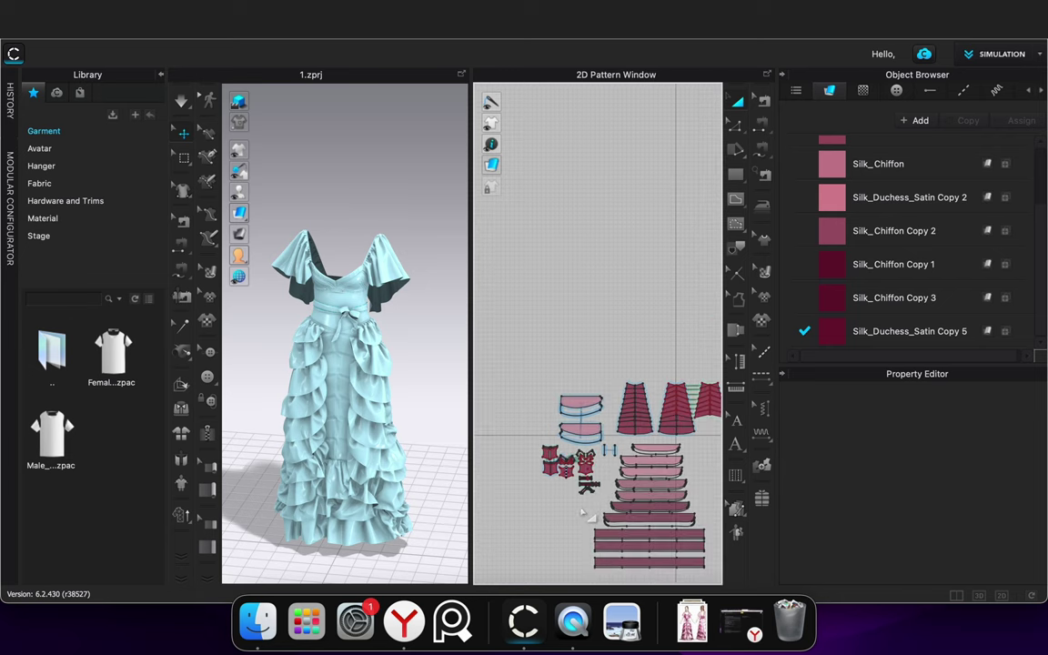
middle_drag(579, 505, 546, 370)
drag(677, 449, 507, 250)
drag(711, 448, 435, 171)
right_click(599, 273)
click(391, 321)
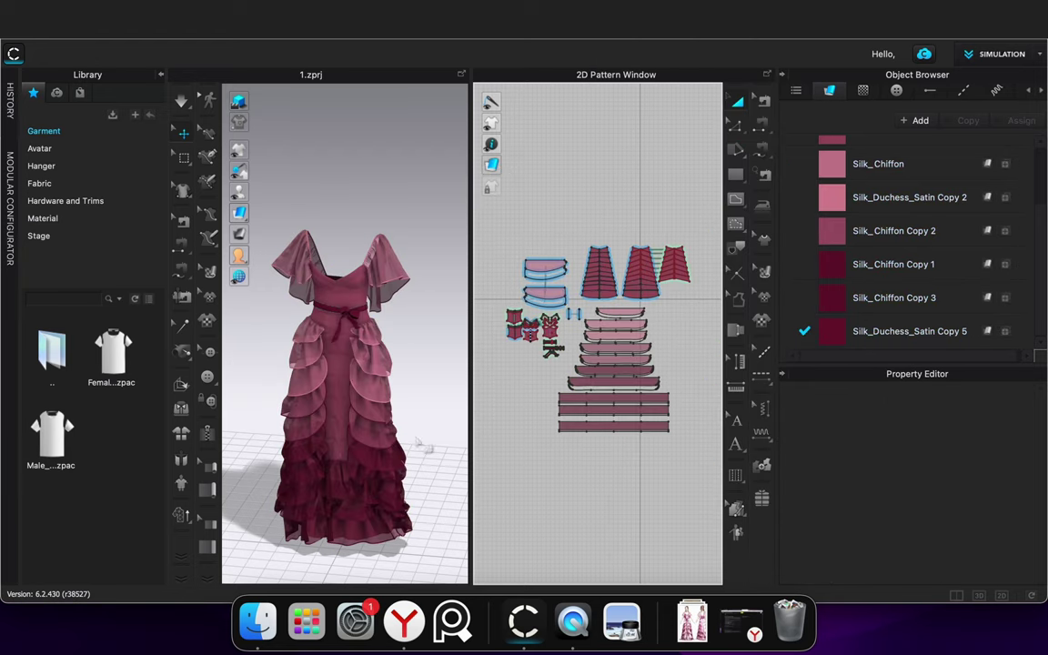
Collapse the Library, Object Browser and Property Editor to enlarge the 3D and 2D windows
scroll(422, 438, up, 3)
click(158, 70)
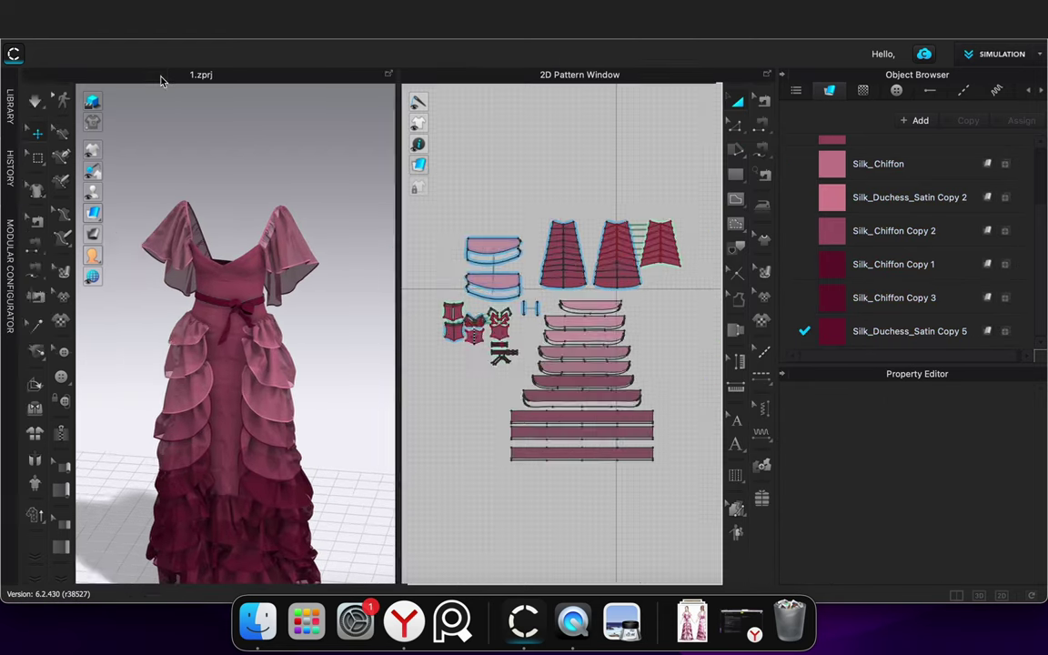
click(786, 77)
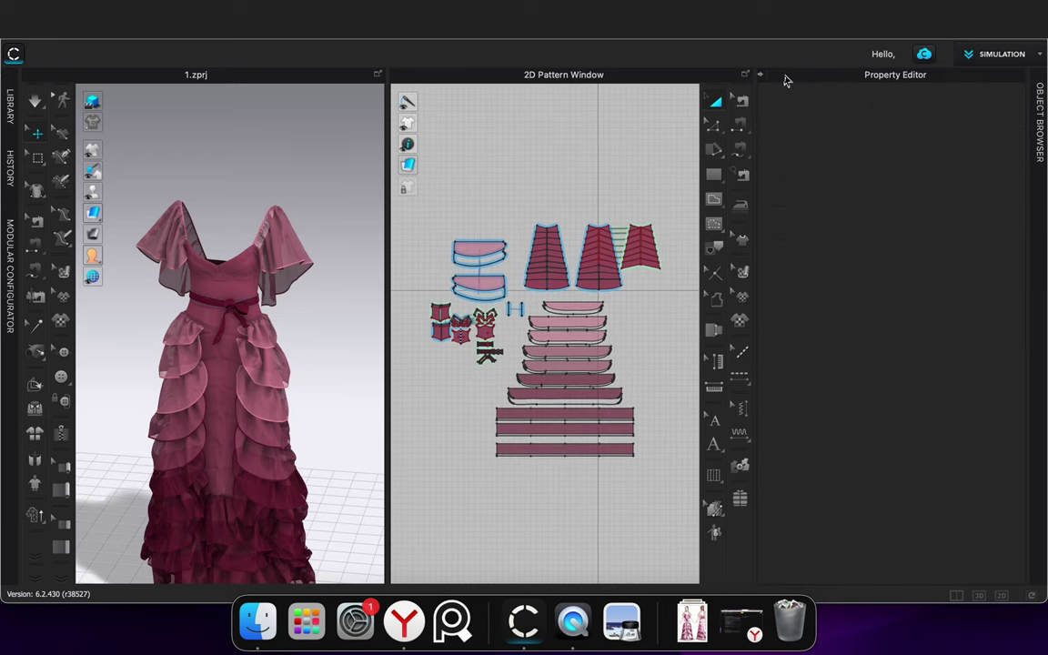
click(760, 77)
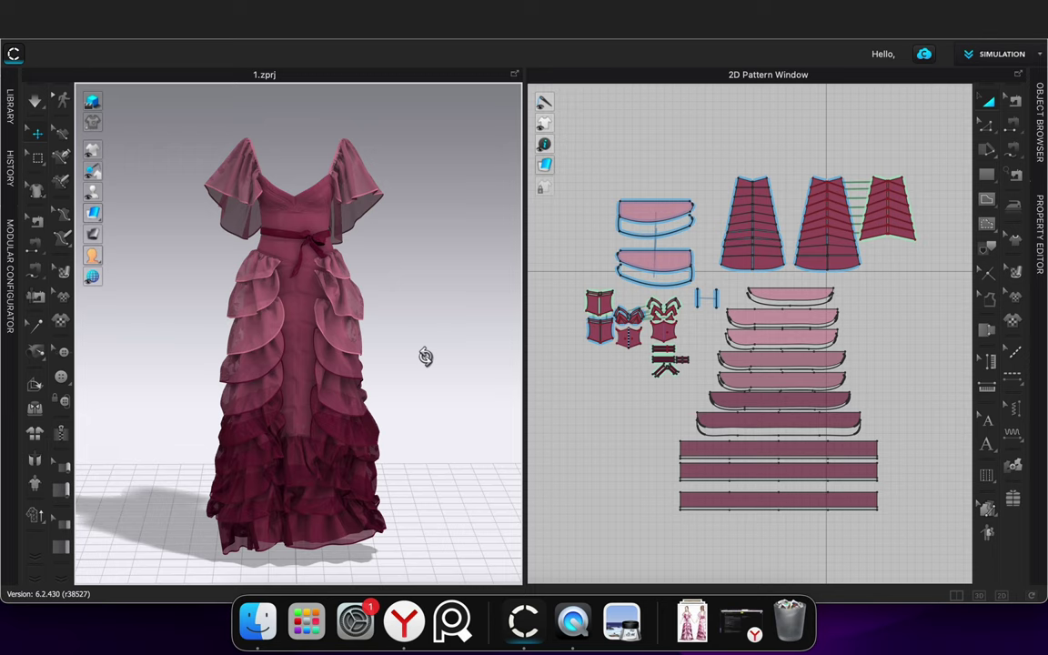
Save the project with the finished tiered dress
right_drag(445, 466, 405, 515)
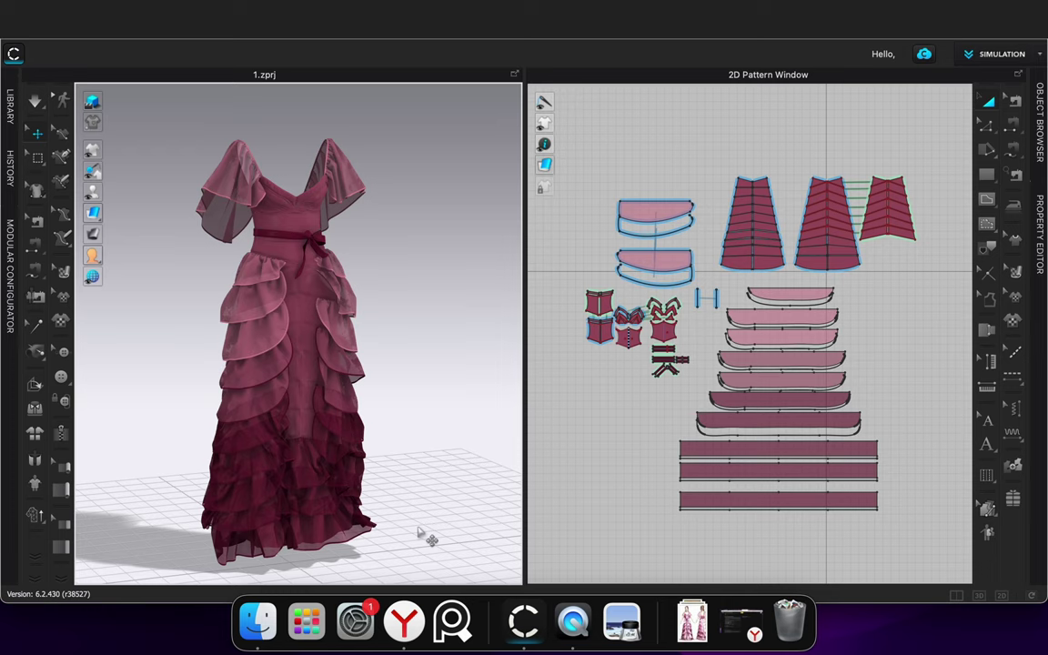
right_drag(437, 475, 390, 470)
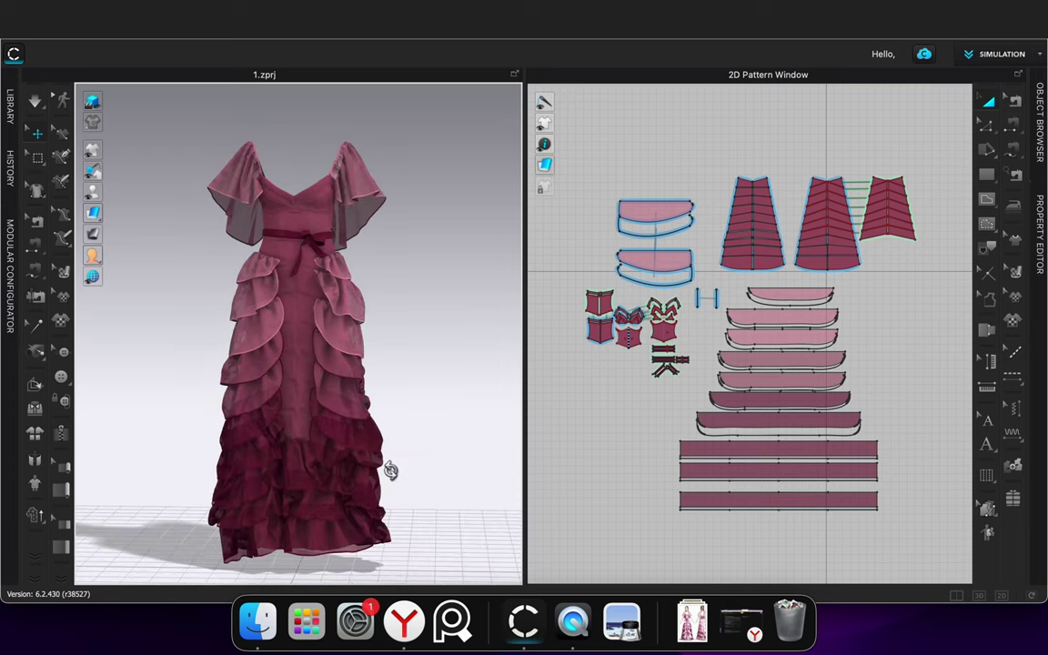
key(super+s)
mouse_move(455, 490)
right_down()
mouse_move(267, 464)
mouse_move(388, 501)
mouse_move(427, 496)
mouse_move(438, 483)
right_up()
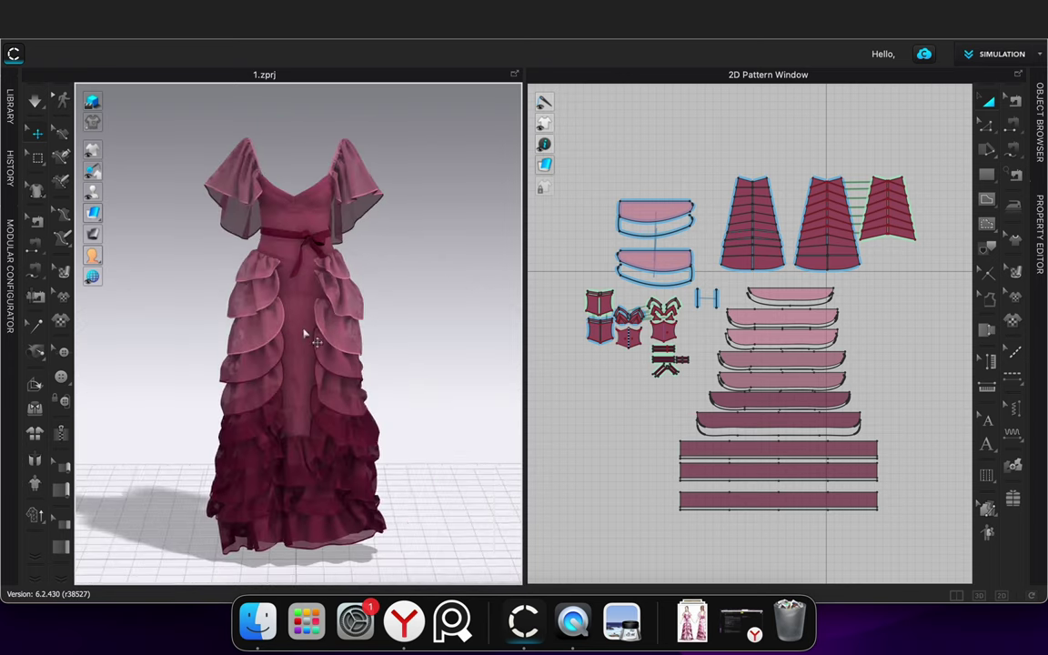